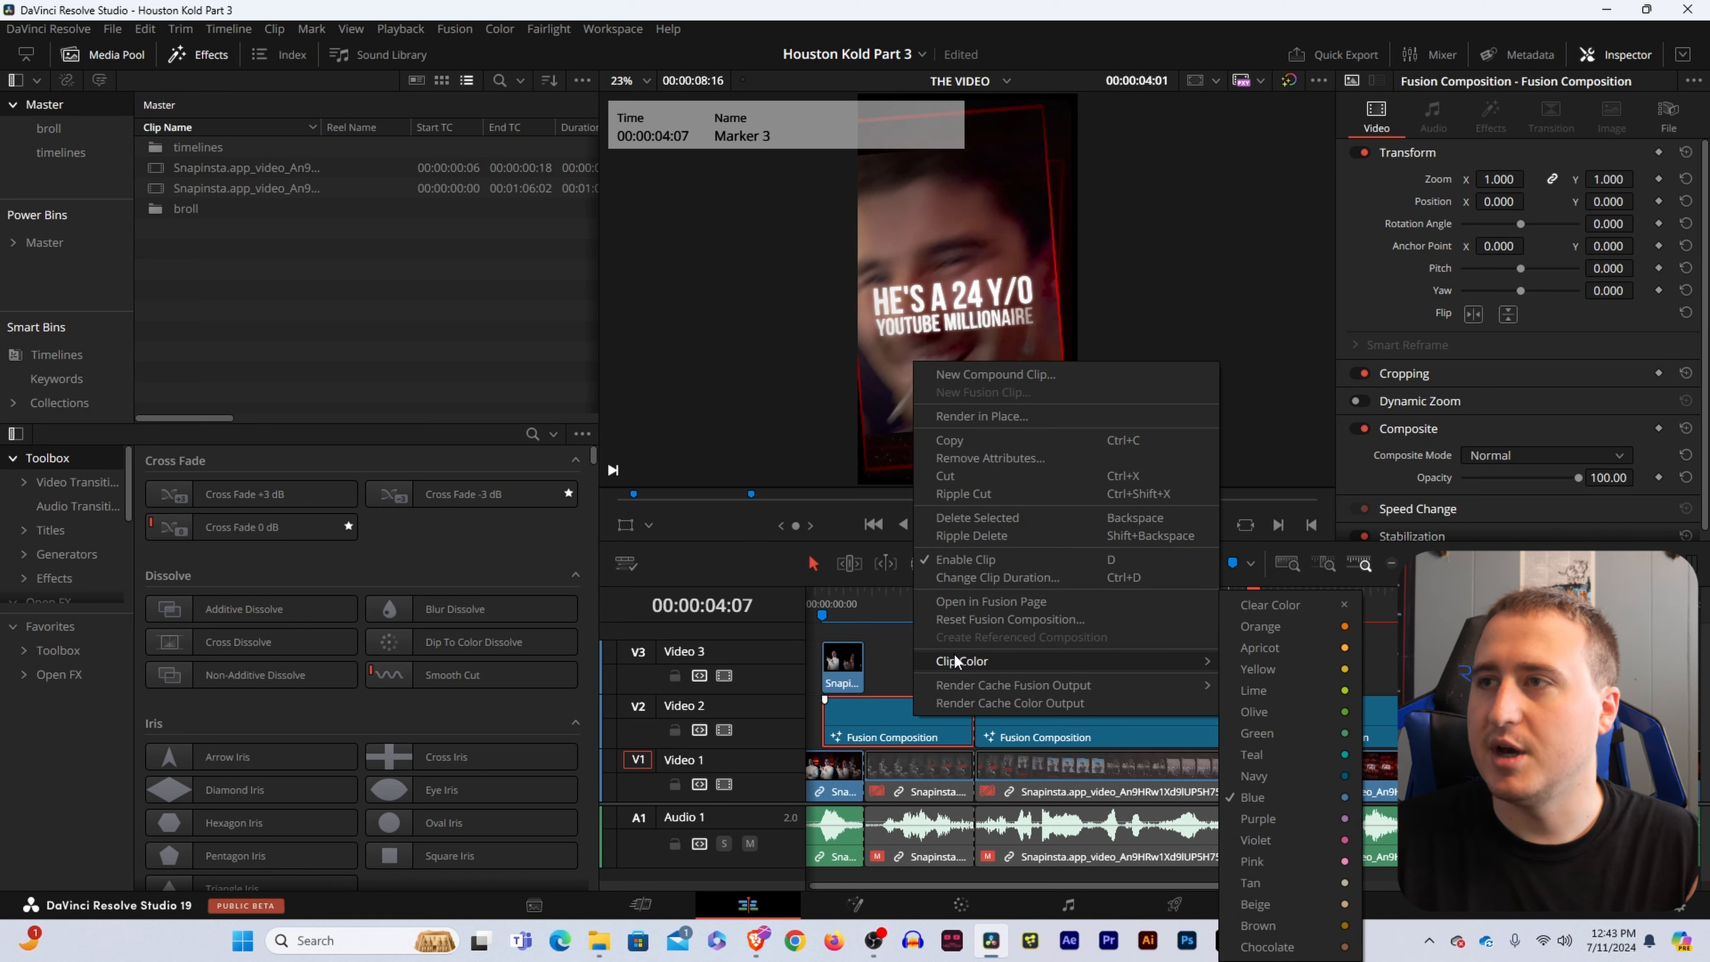
Set the clip colors of the three Fusion Composition clips on Video 2 to Orange, Lime and Pink in timeline order.
{"action": "left_click", "coordinate": [1261, 626]}
{"action": "right_click", "coordinate": [1067, 715]}
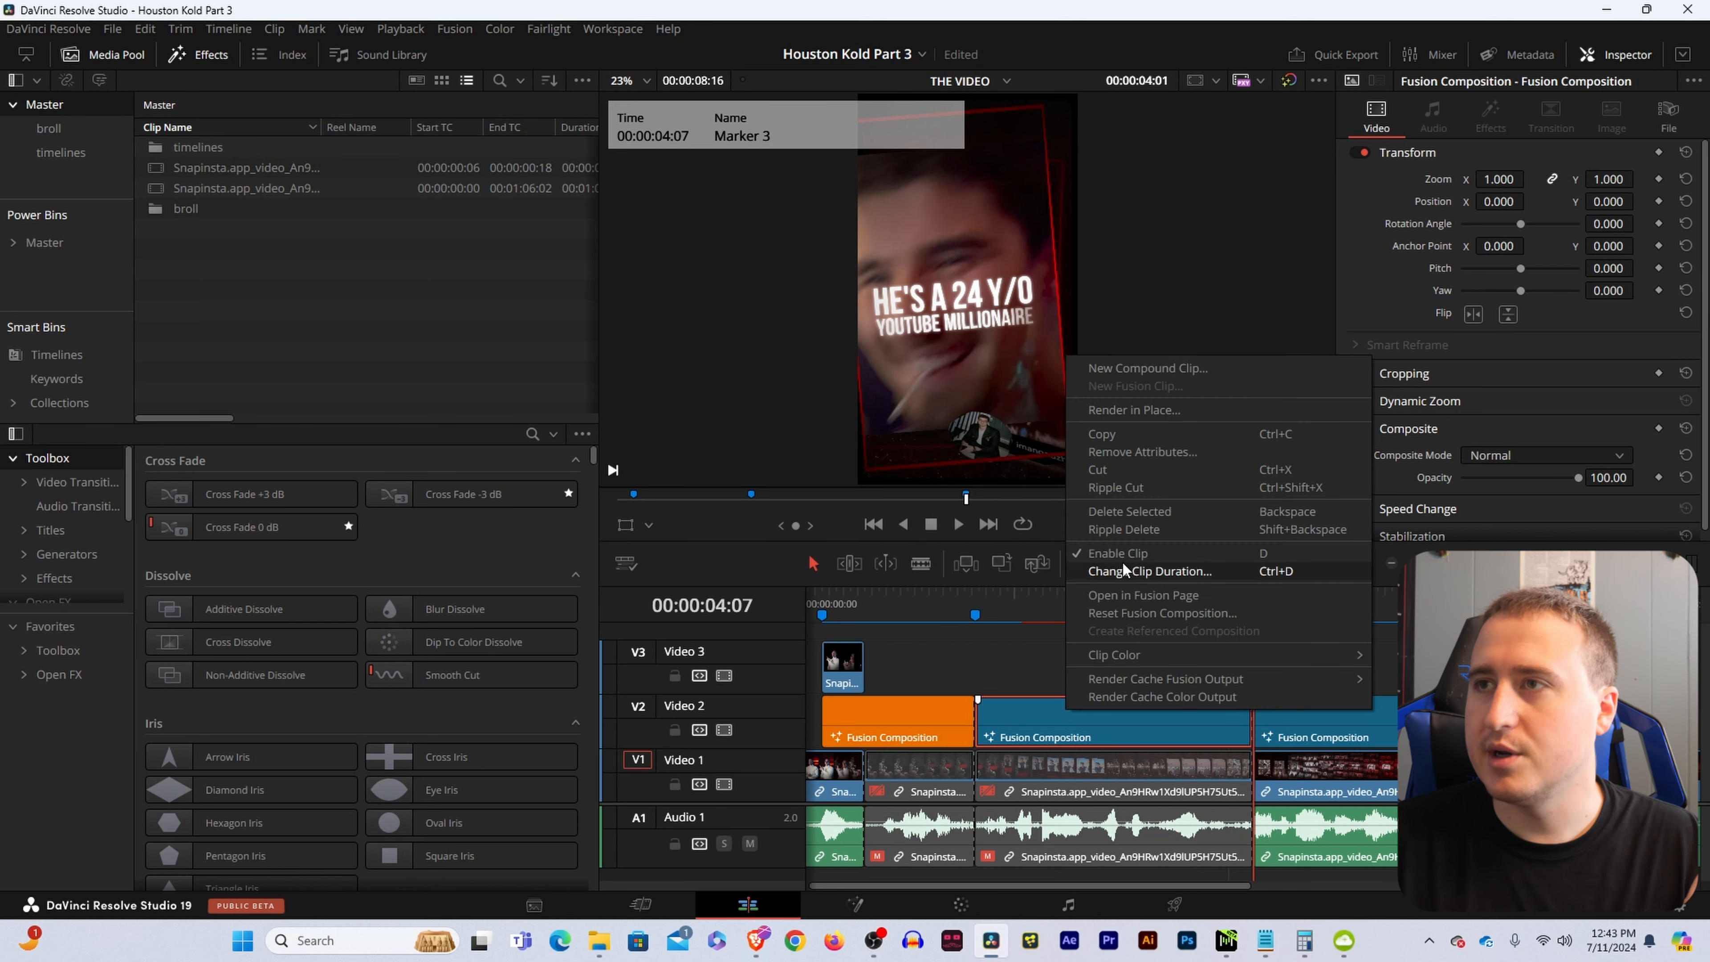
{"action": "mouse_move", "coordinate": [1121, 653]}
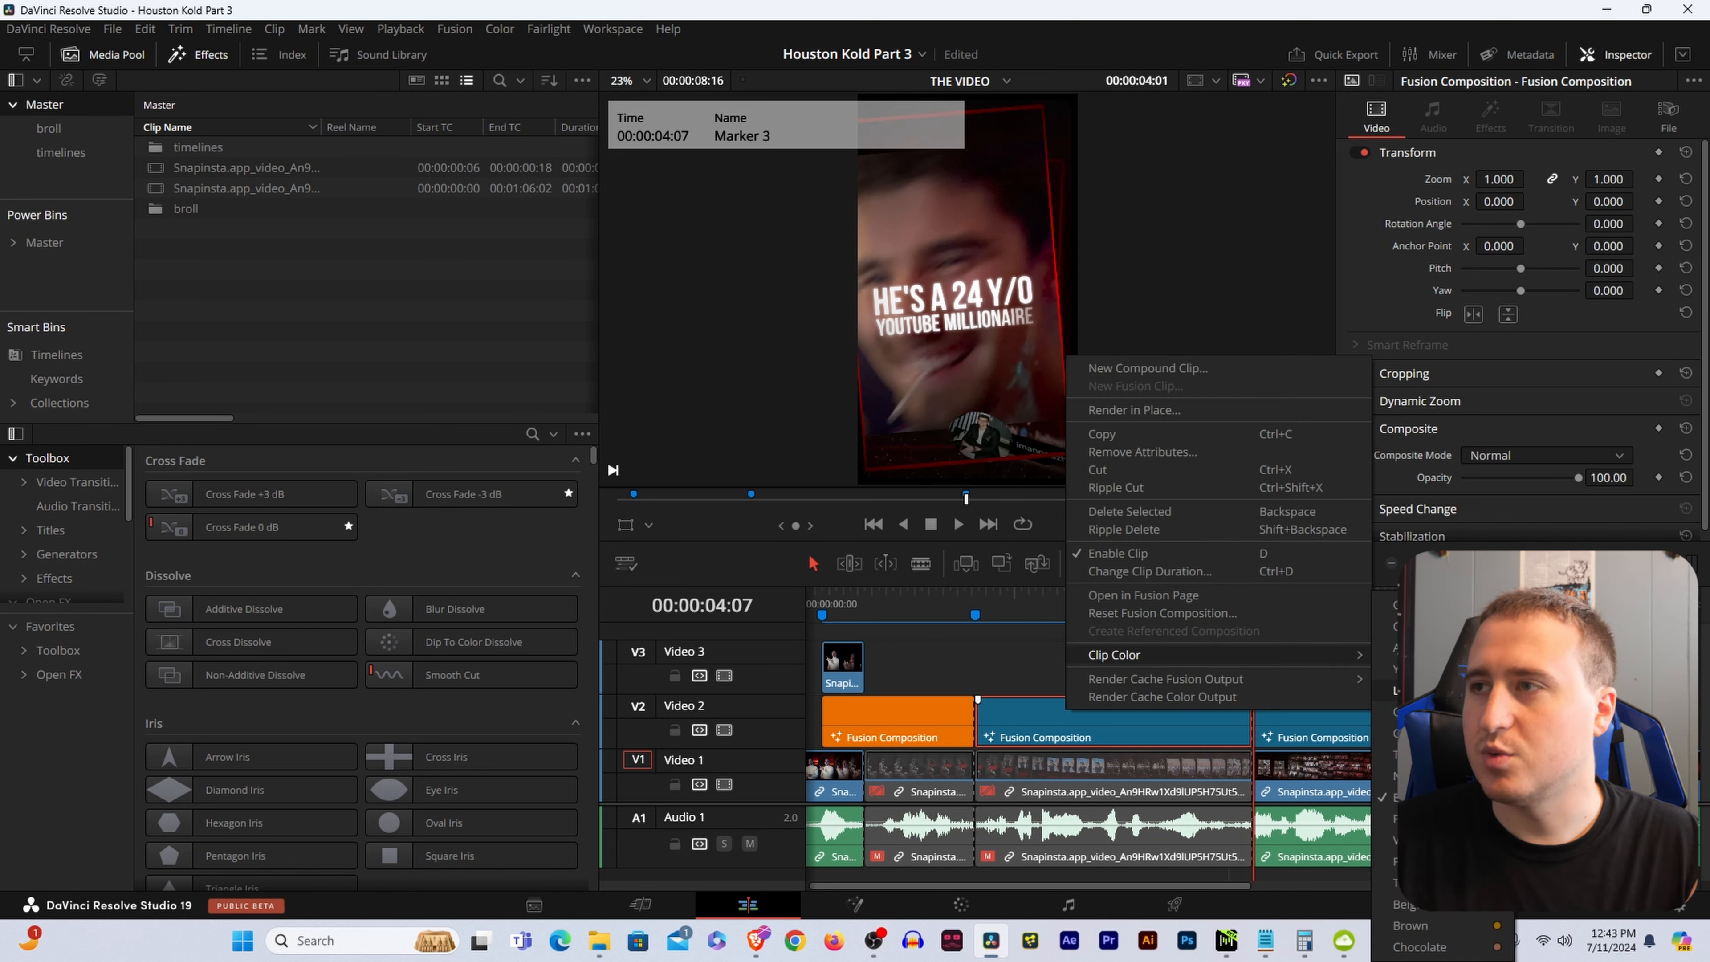
{"action": "left_click", "coordinate": [1407, 690]}
{"action": "right_click", "coordinate": [1356, 715]}
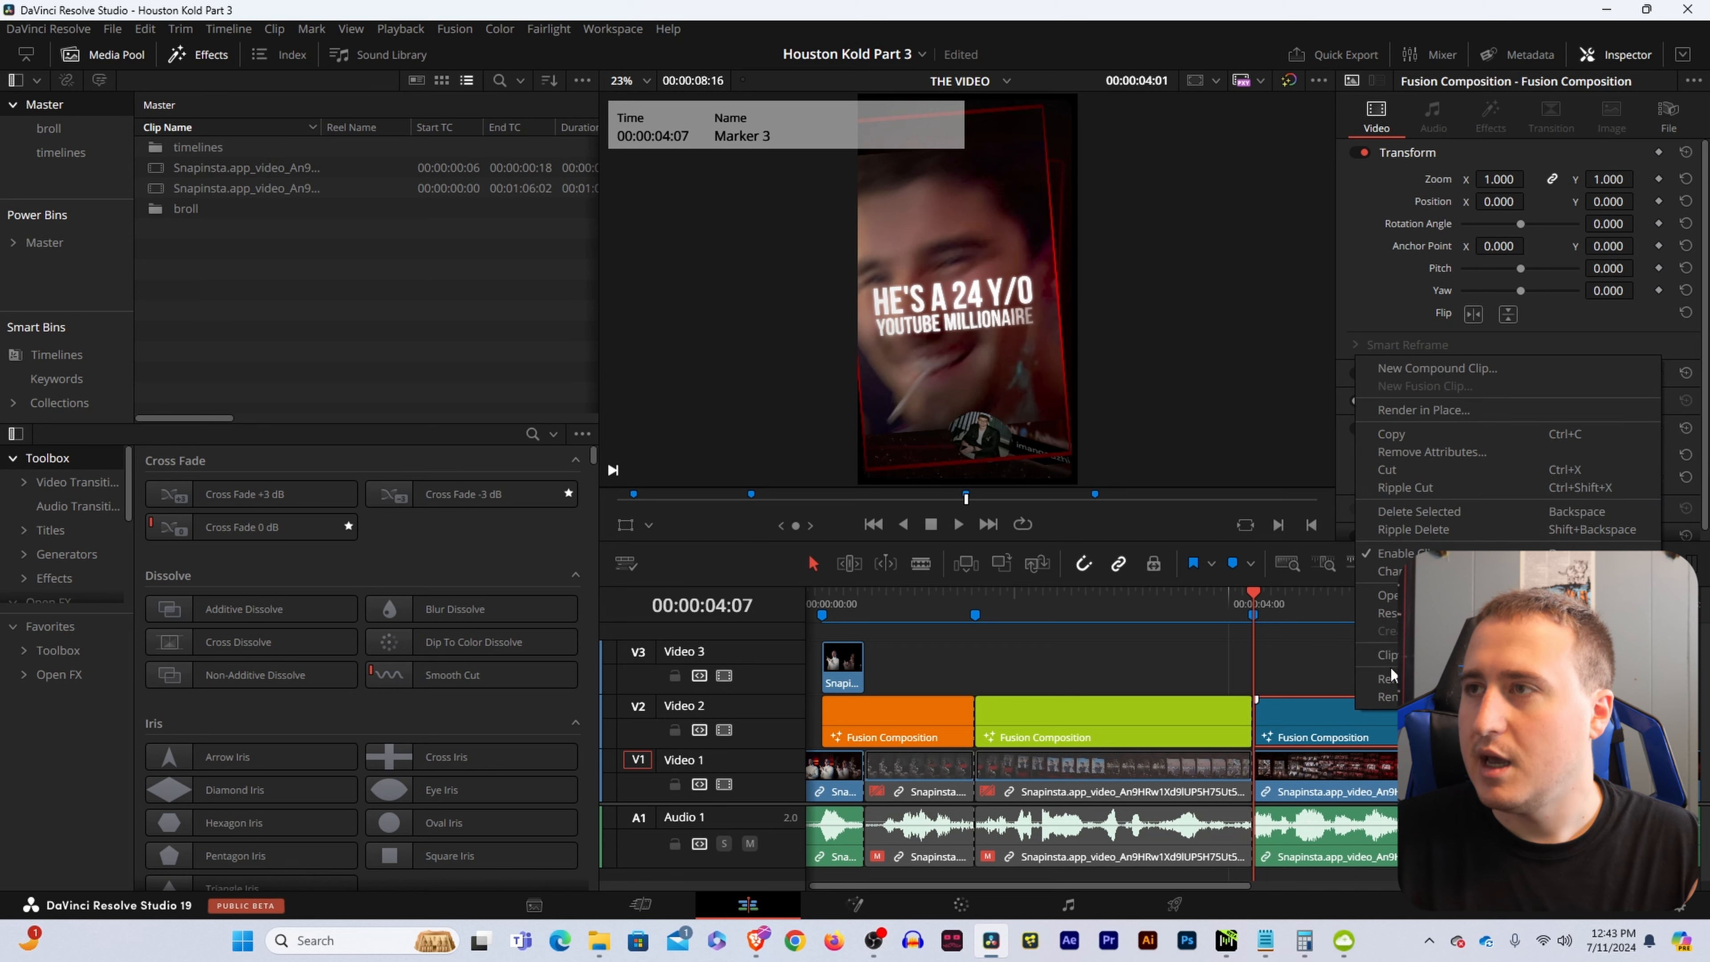
{"action": "mouse_move", "coordinate": [1386, 654]}
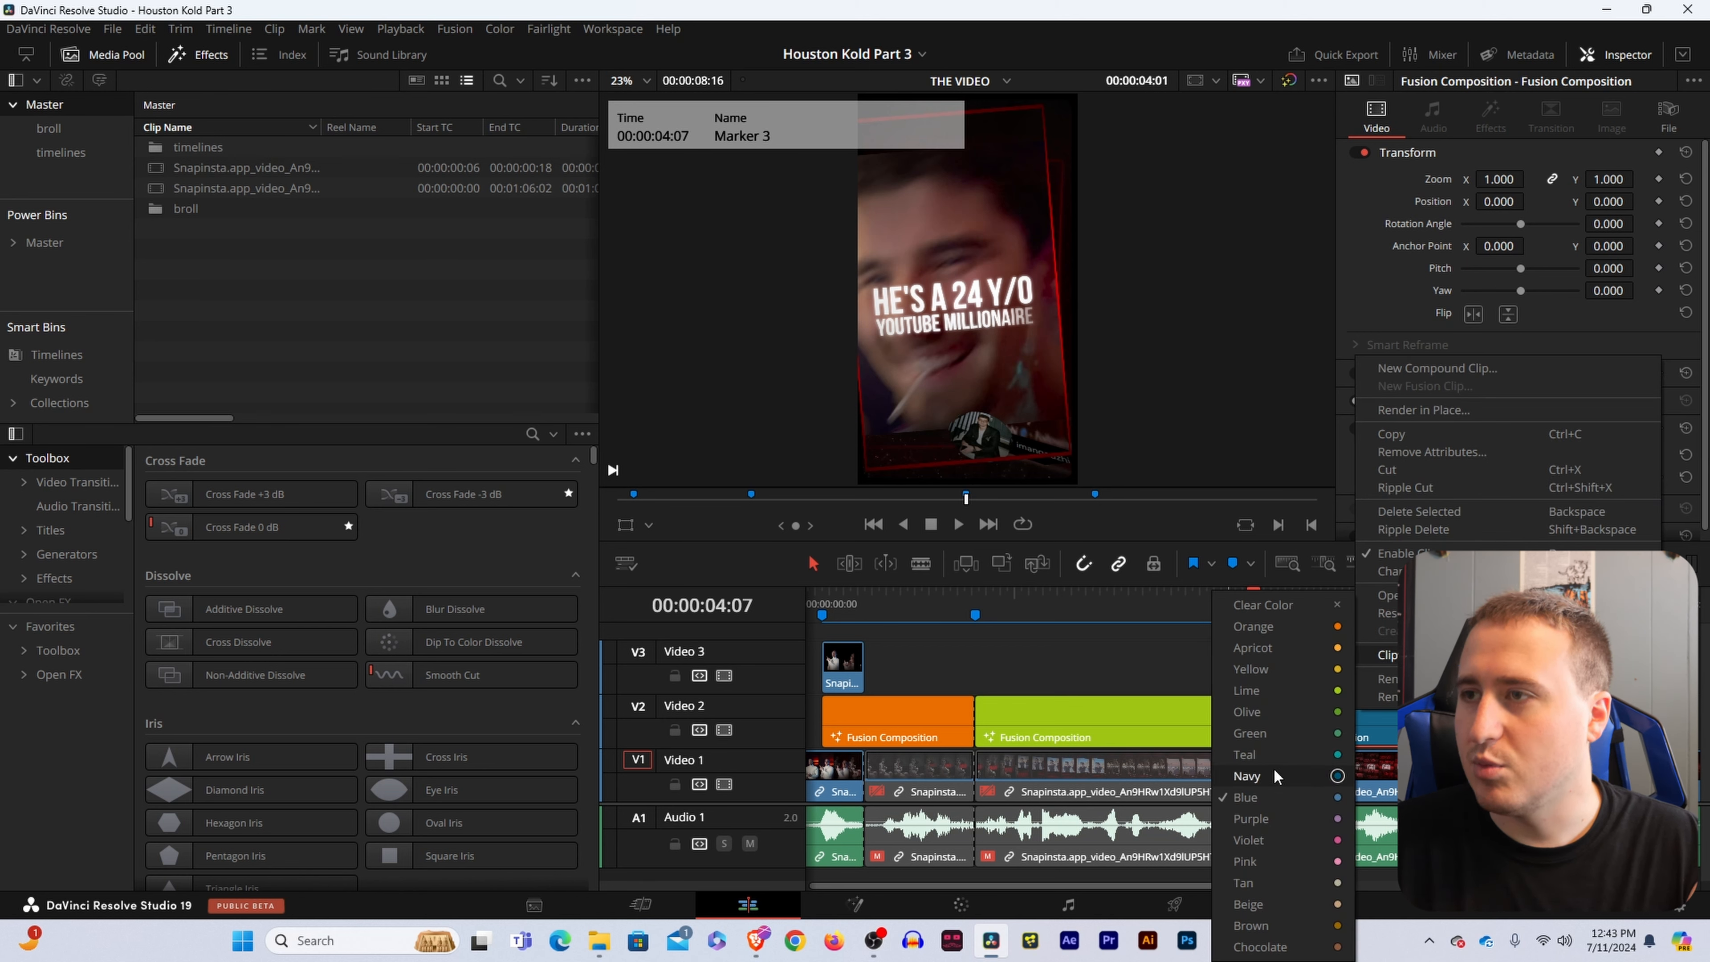
{"action": "left_click", "coordinate": [1274, 820]}
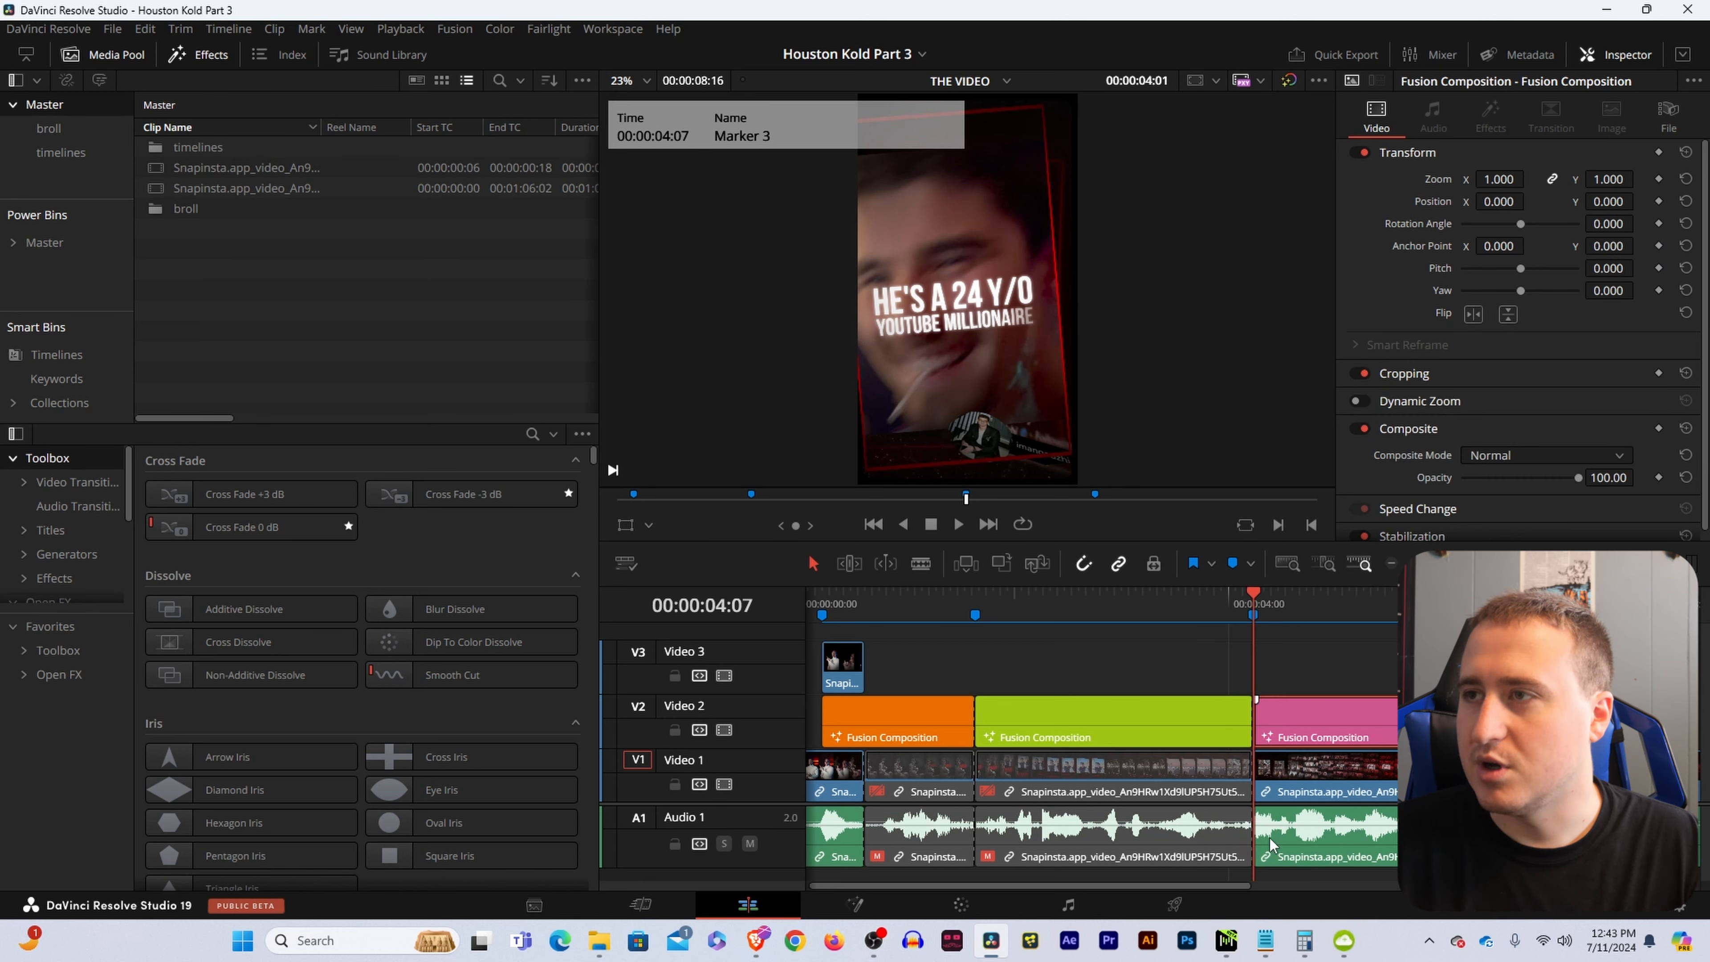
Open the pink Fusion Composition clip on the Fusion page with the playhead at 00:00:04:21.
{"action": "left_click", "coordinate": [1305, 603]}
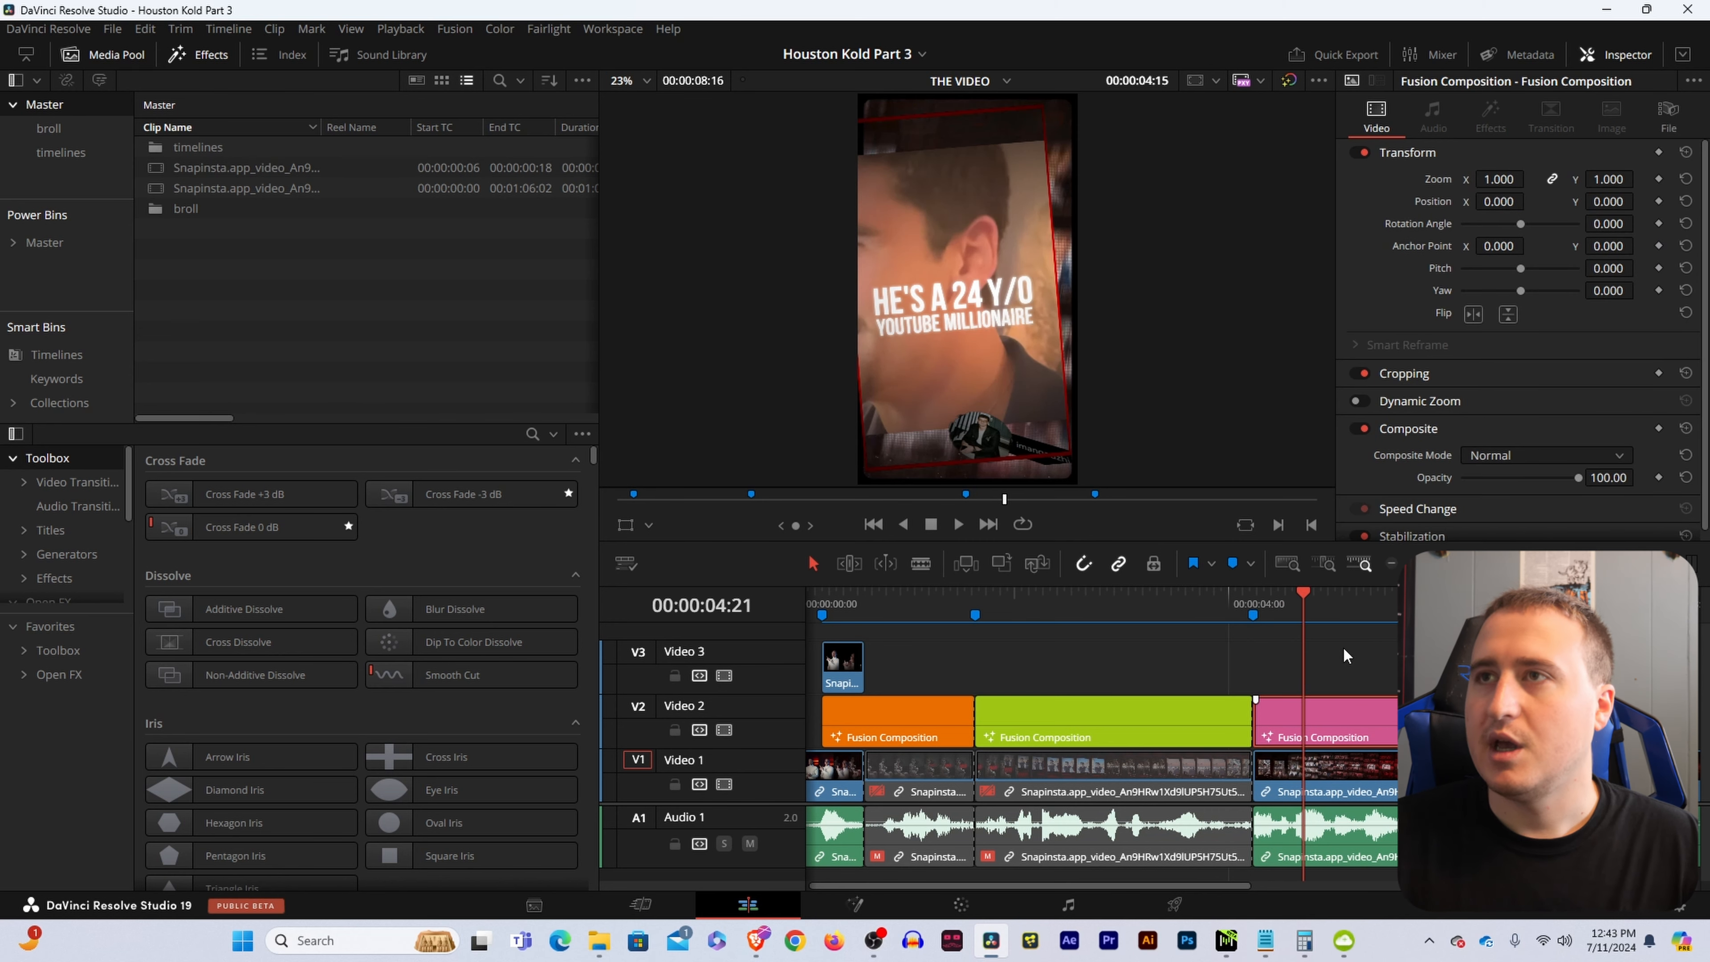
{"action": "key", "text": "shift+5"}
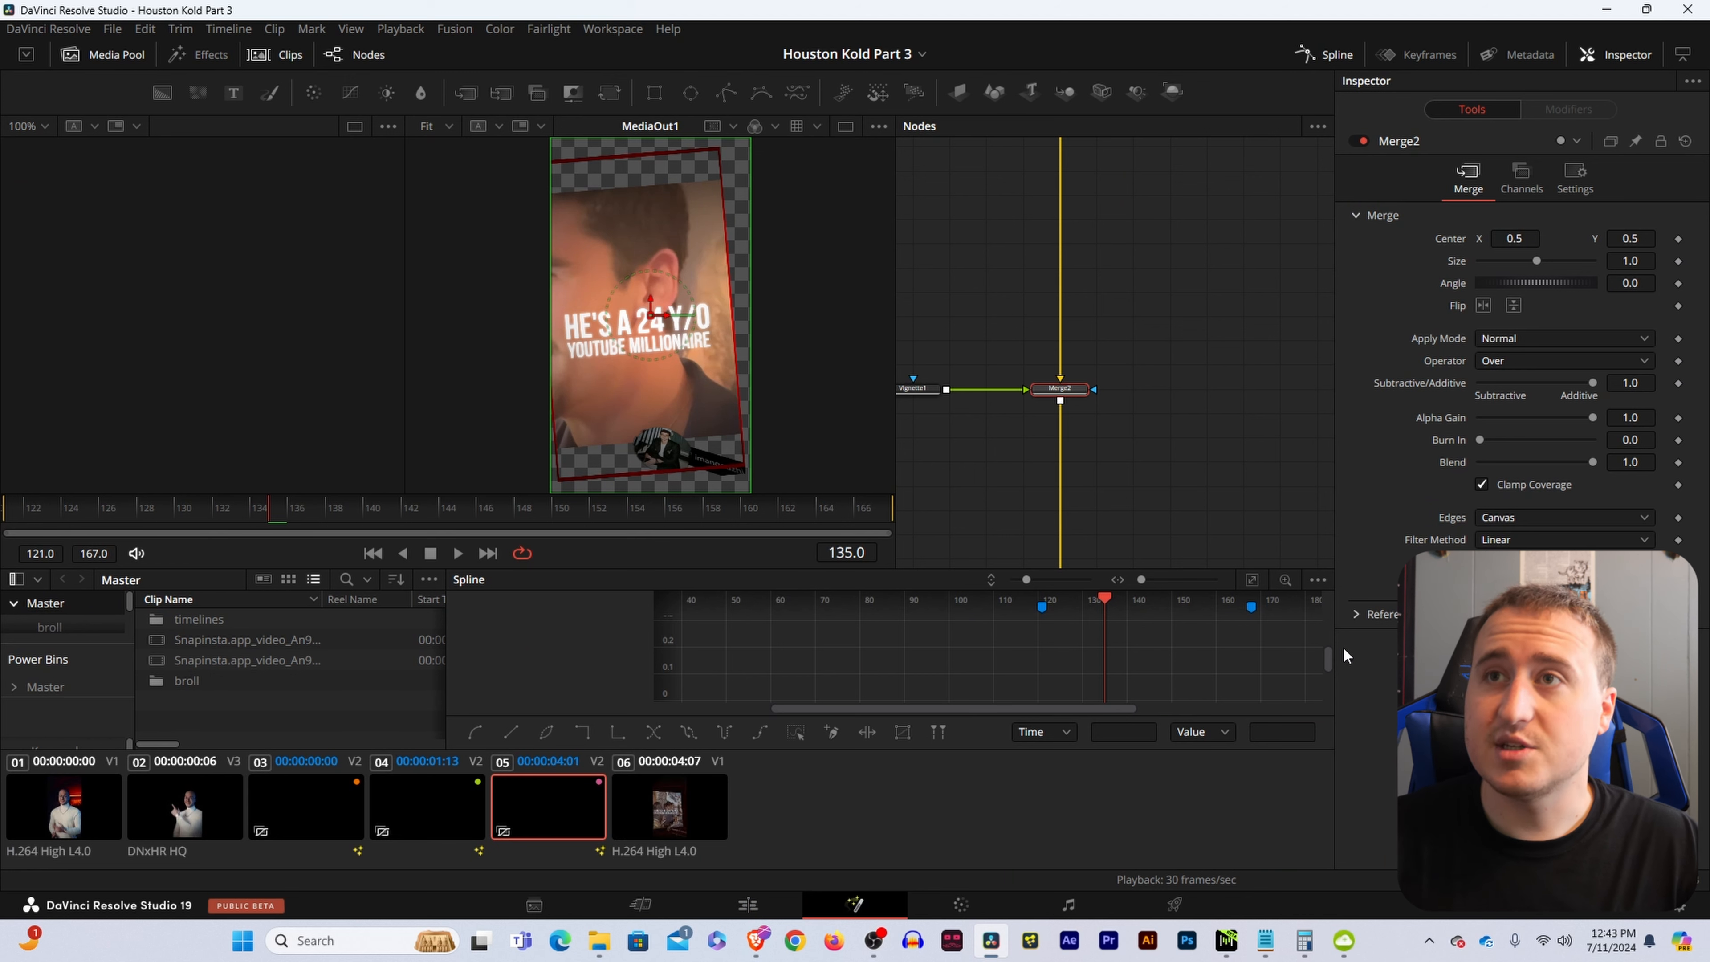
{"action": "scroll", "coordinate": [660, 306], "scroll_direction": "down", "scroll_amount": 3}
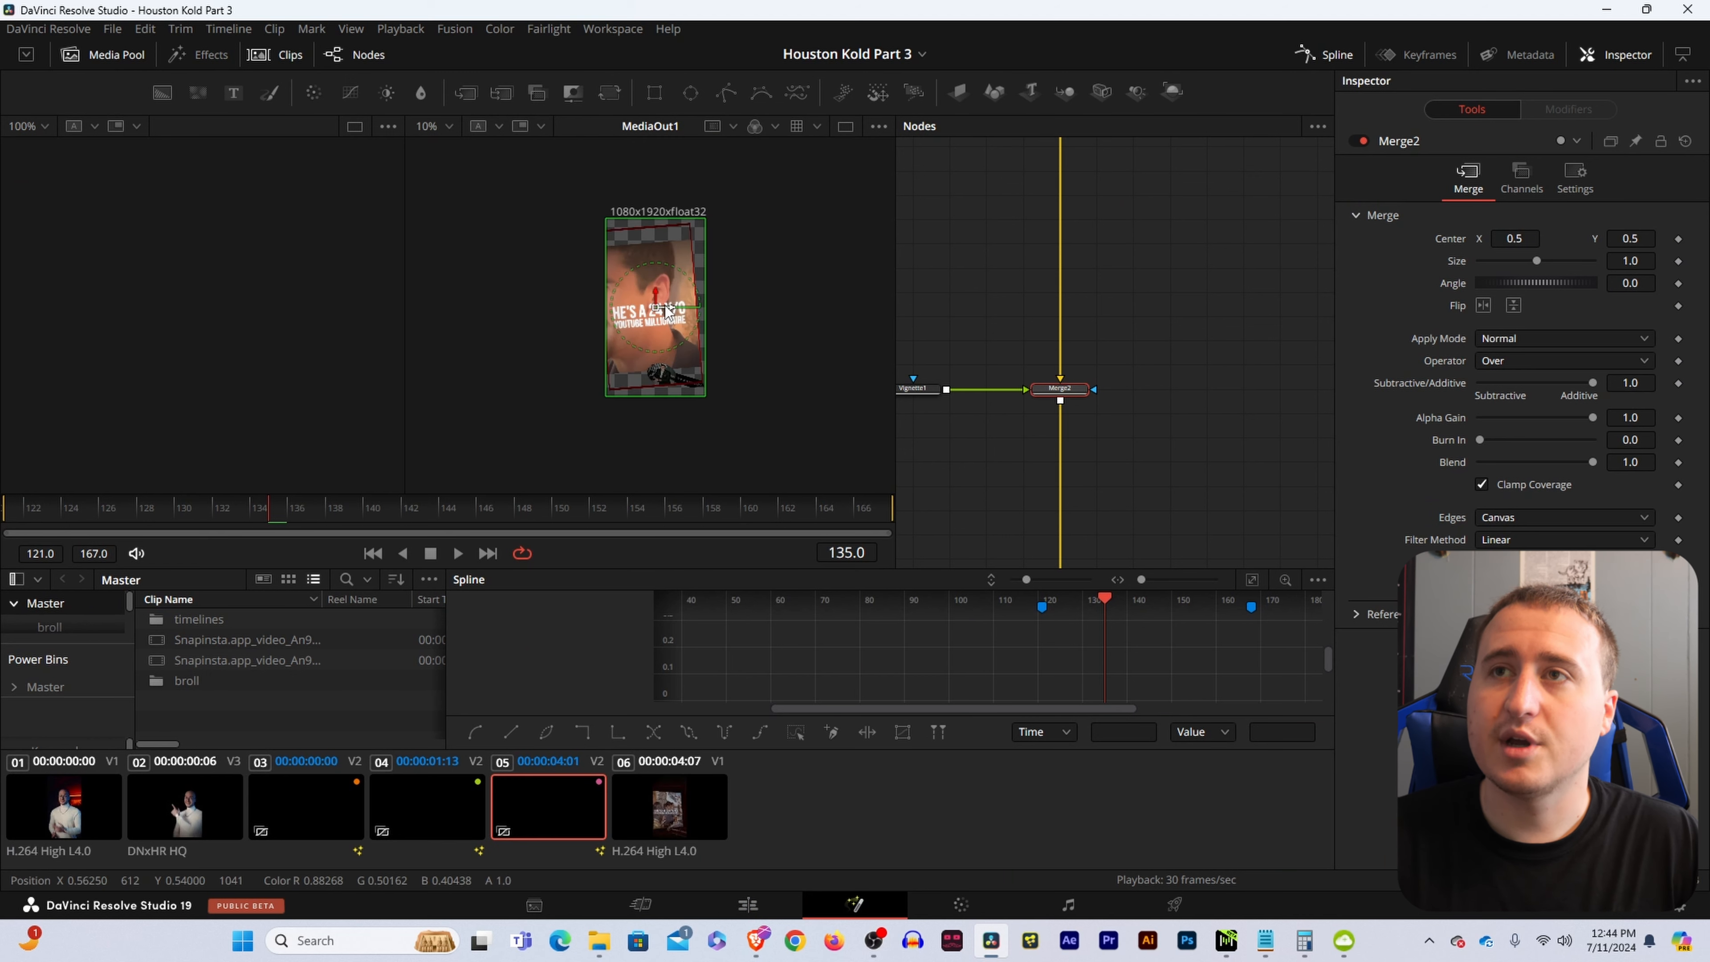
{"action": "left_click_drag", "start_coordinate": [914, 357], "coordinate": [1238, 352]}
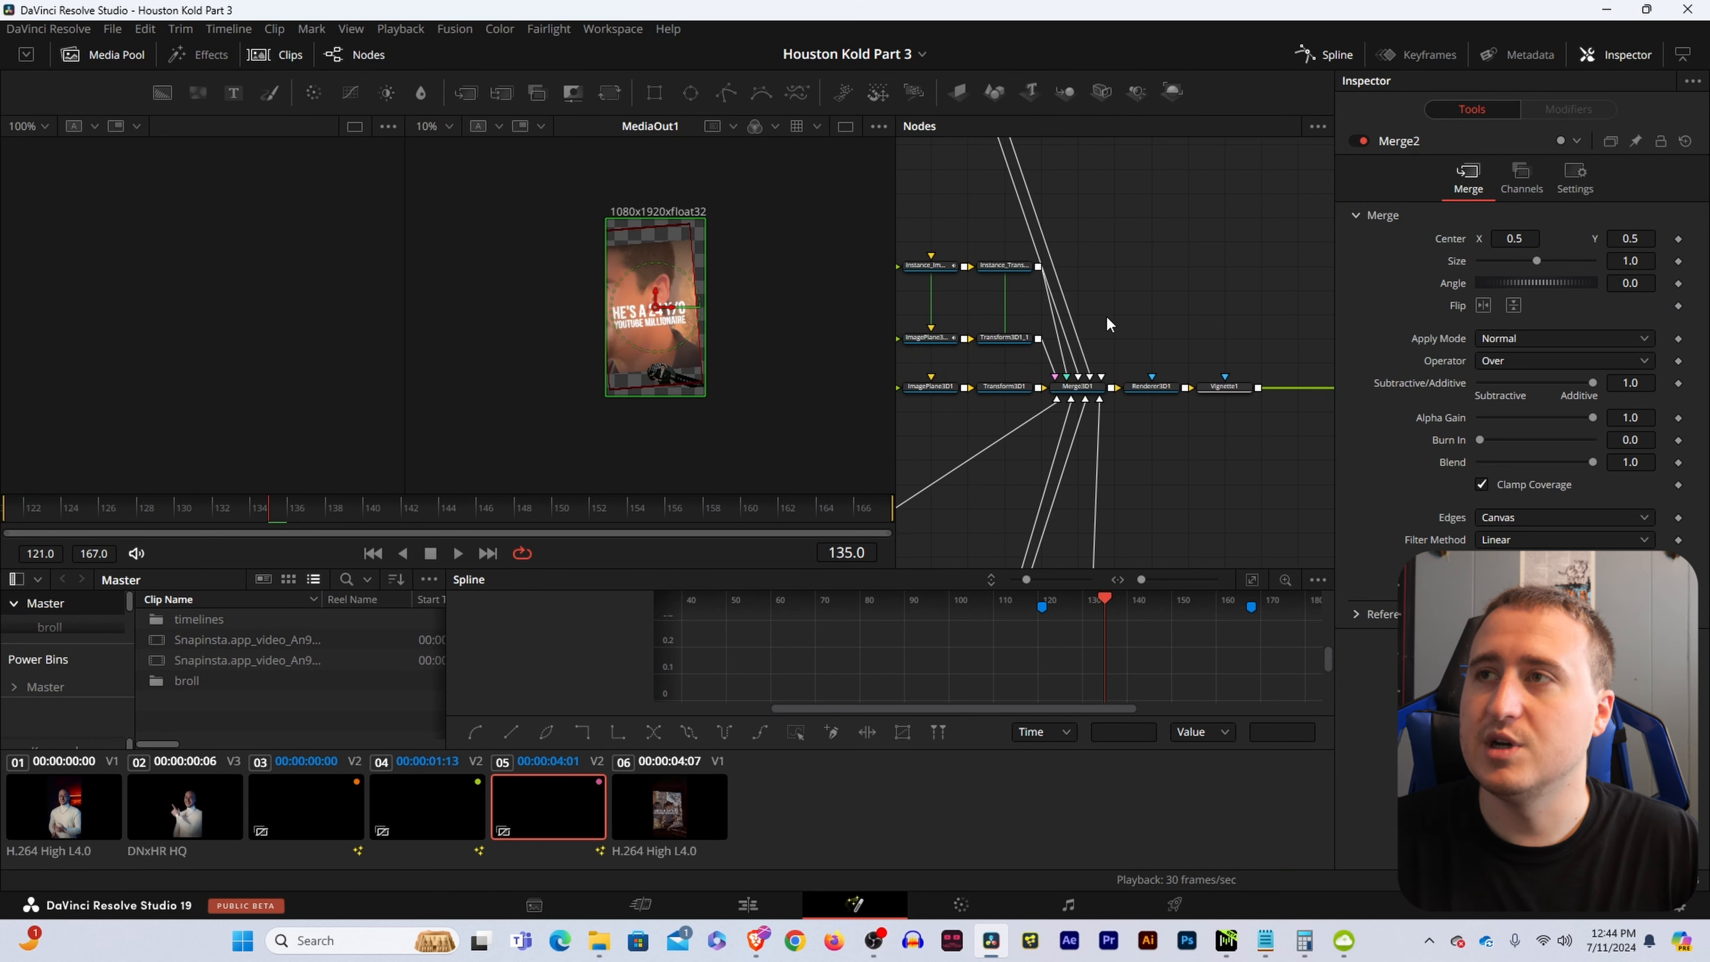
{"action": "scroll", "coordinate": [1106, 319], "scroll_direction": "down", "scroll_amount": 3}
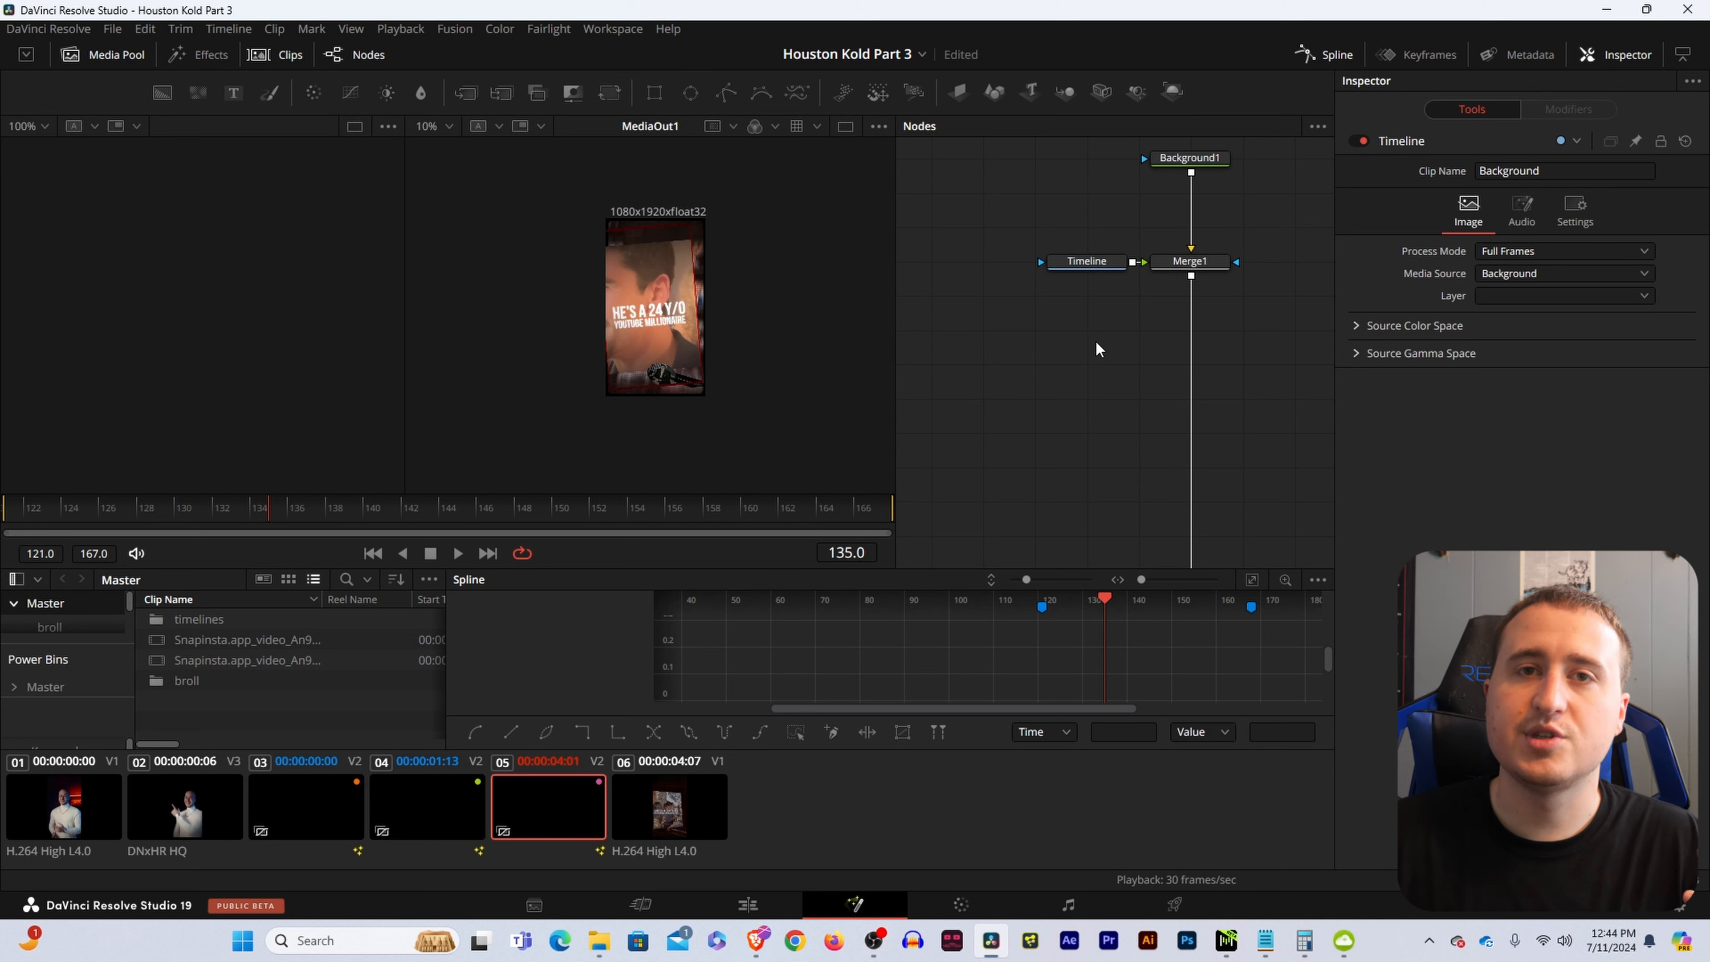
Show Merge1 in the first viewer and go to frame 121.
{"action": "left_click", "coordinate": [1189, 261]}
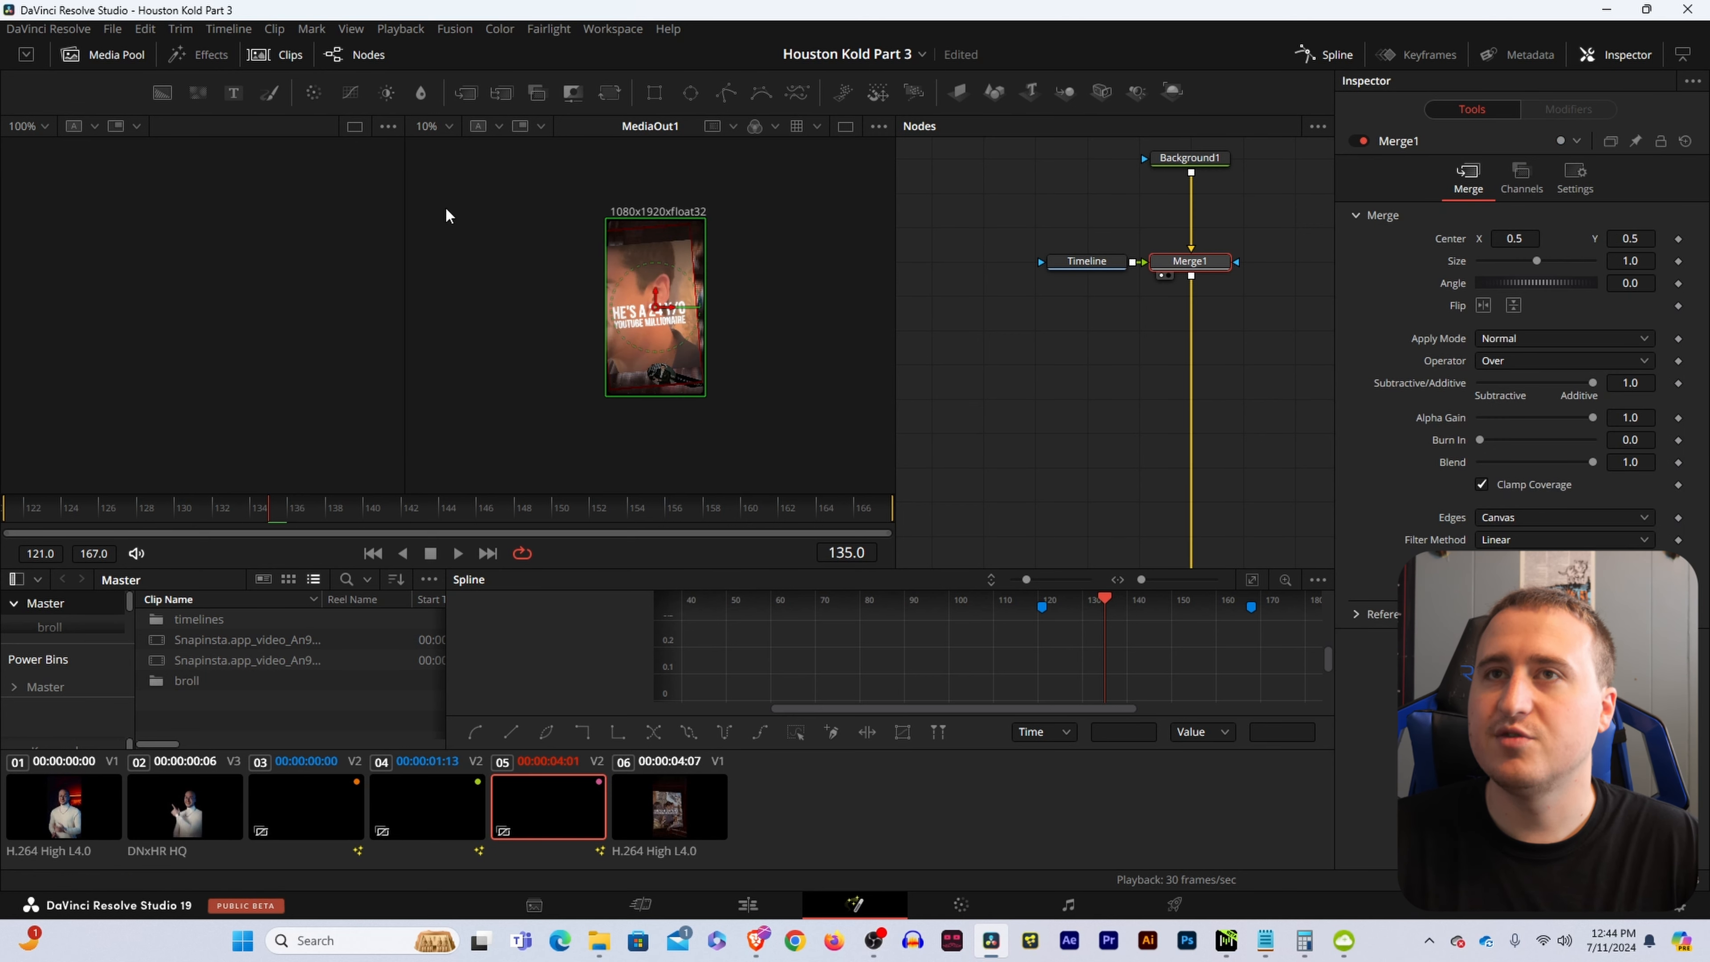
{"action": "key", "text": "1"}
{"action": "left_click_drag", "start_coordinate": [259, 510], "coordinate": [15, 532]}
Delete the media and image plane branch just below the Background2 branch in the node graph.
{"action": "left_click_drag", "start_coordinate": [1188, 287], "coordinate": [1249, 294]}
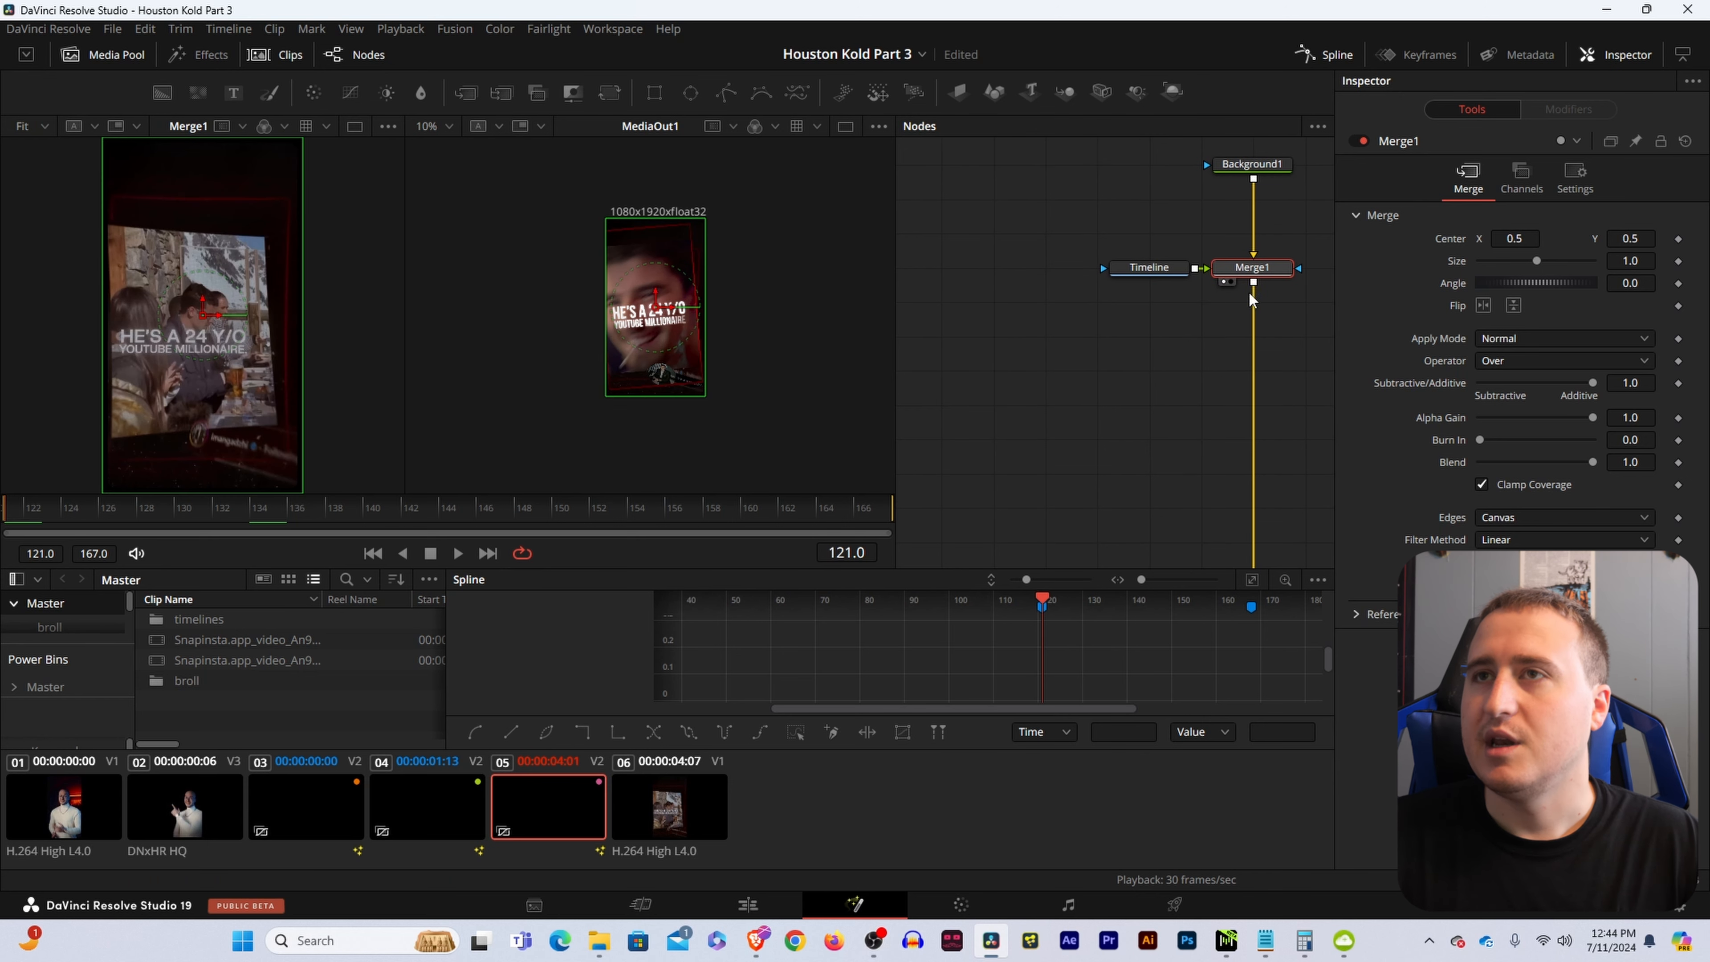
{"action": "left_click_drag", "start_coordinate": [954, 452], "coordinate": [1187, 333]}
{"action": "scroll", "coordinate": [1187, 332], "scroll_direction": "down", "scroll_amount": 5}
{"action": "left_click_drag", "start_coordinate": [1069, 349], "coordinate": [1202, 350]}
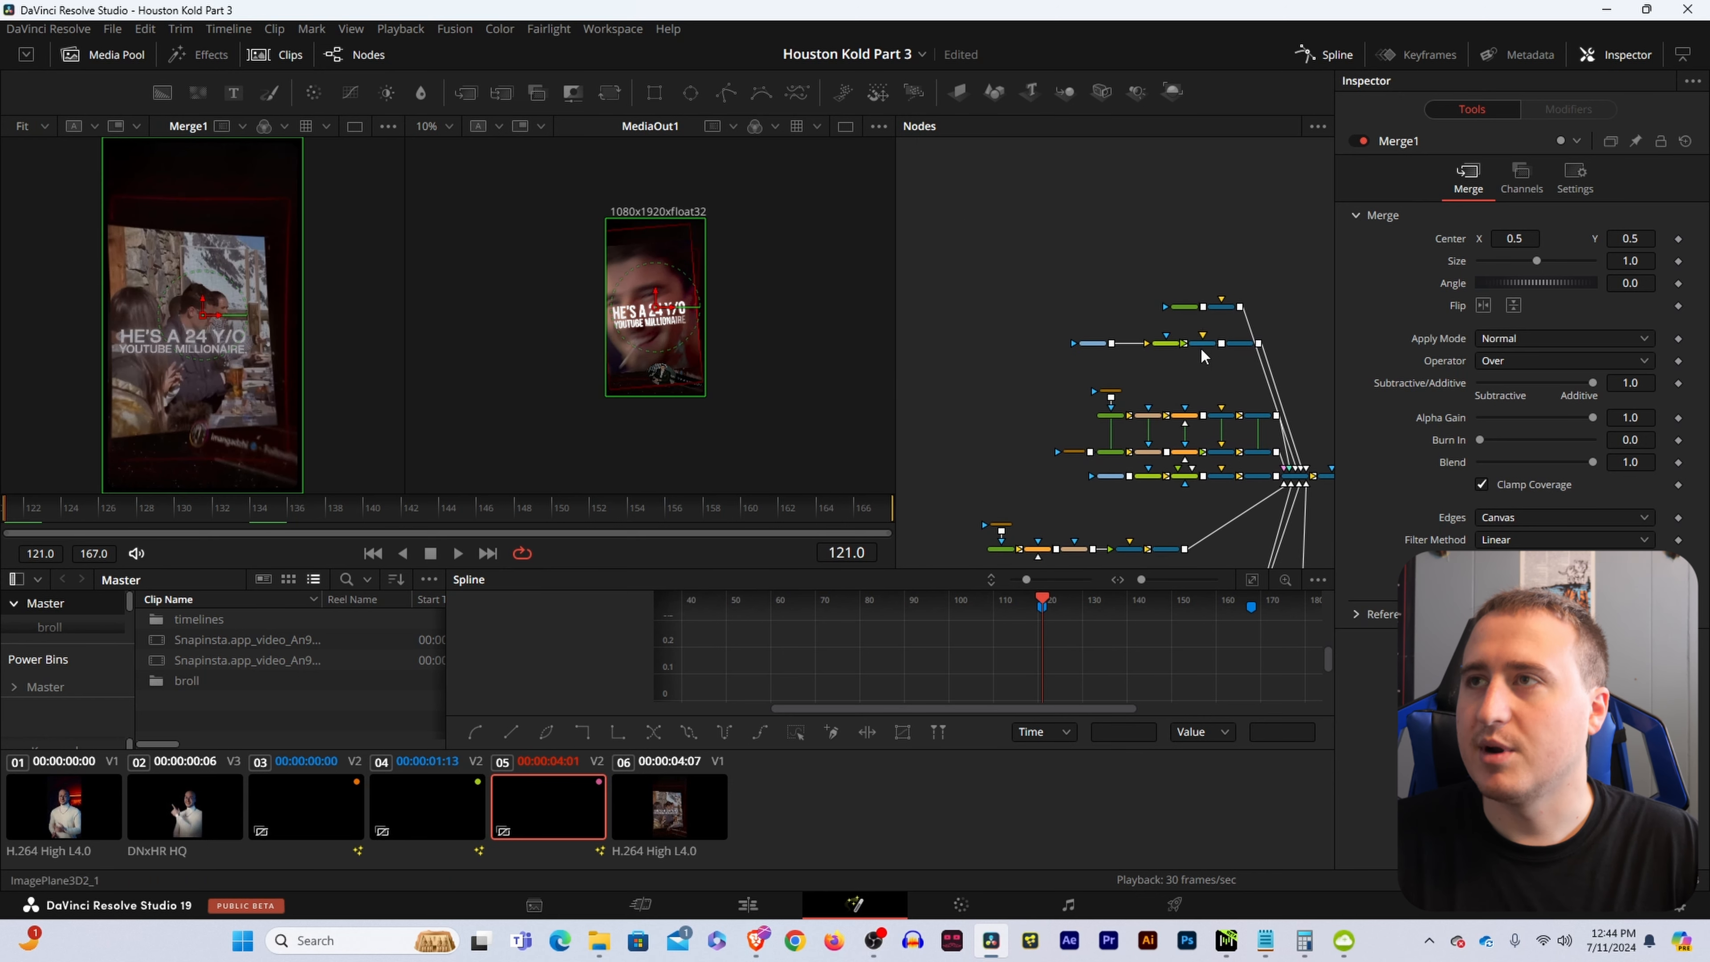
{"action": "scroll", "coordinate": [1202, 350], "scroll_direction": "up", "scroll_amount": 7}
{"action": "left_click_drag", "start_coordinate": [1045, 389], "coordinate": [1244, 405]}
{"action": "left_click_drag", "start_coordinate": [1139, 404], "coordinate": [1101, 398]}
{"action": "scroll", "coordinate": [1098, 393], "scroll_direction": "down", "scroll_amount": 4}
{"action": "left_click_drag", "start_coordinate": [1217, 408], "coordinate": [1101, 400]}
{"action": "left_click_drag", "start_coordinate": [947, 338], "coordinate": [1075, 406]}
{"action": "key", "text": "Delete"}
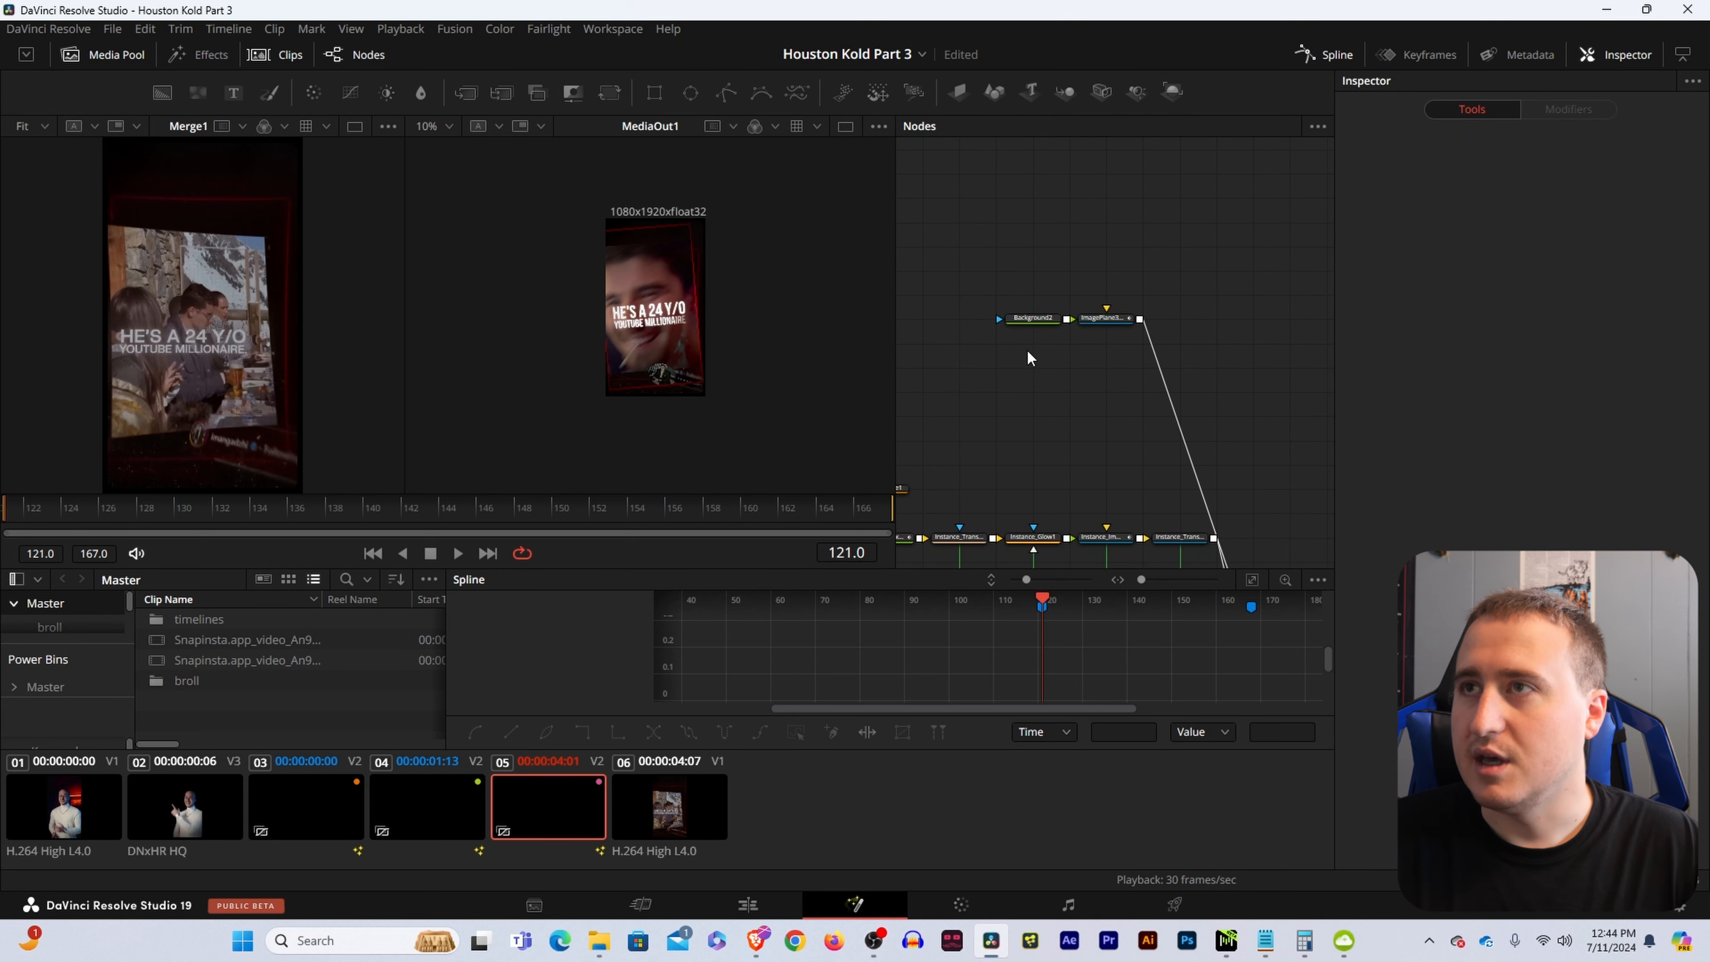
Check Background2 in the second viewer and remove its branch from the composition.
{"action": "left_click", "coordinate": [1033, 321]}
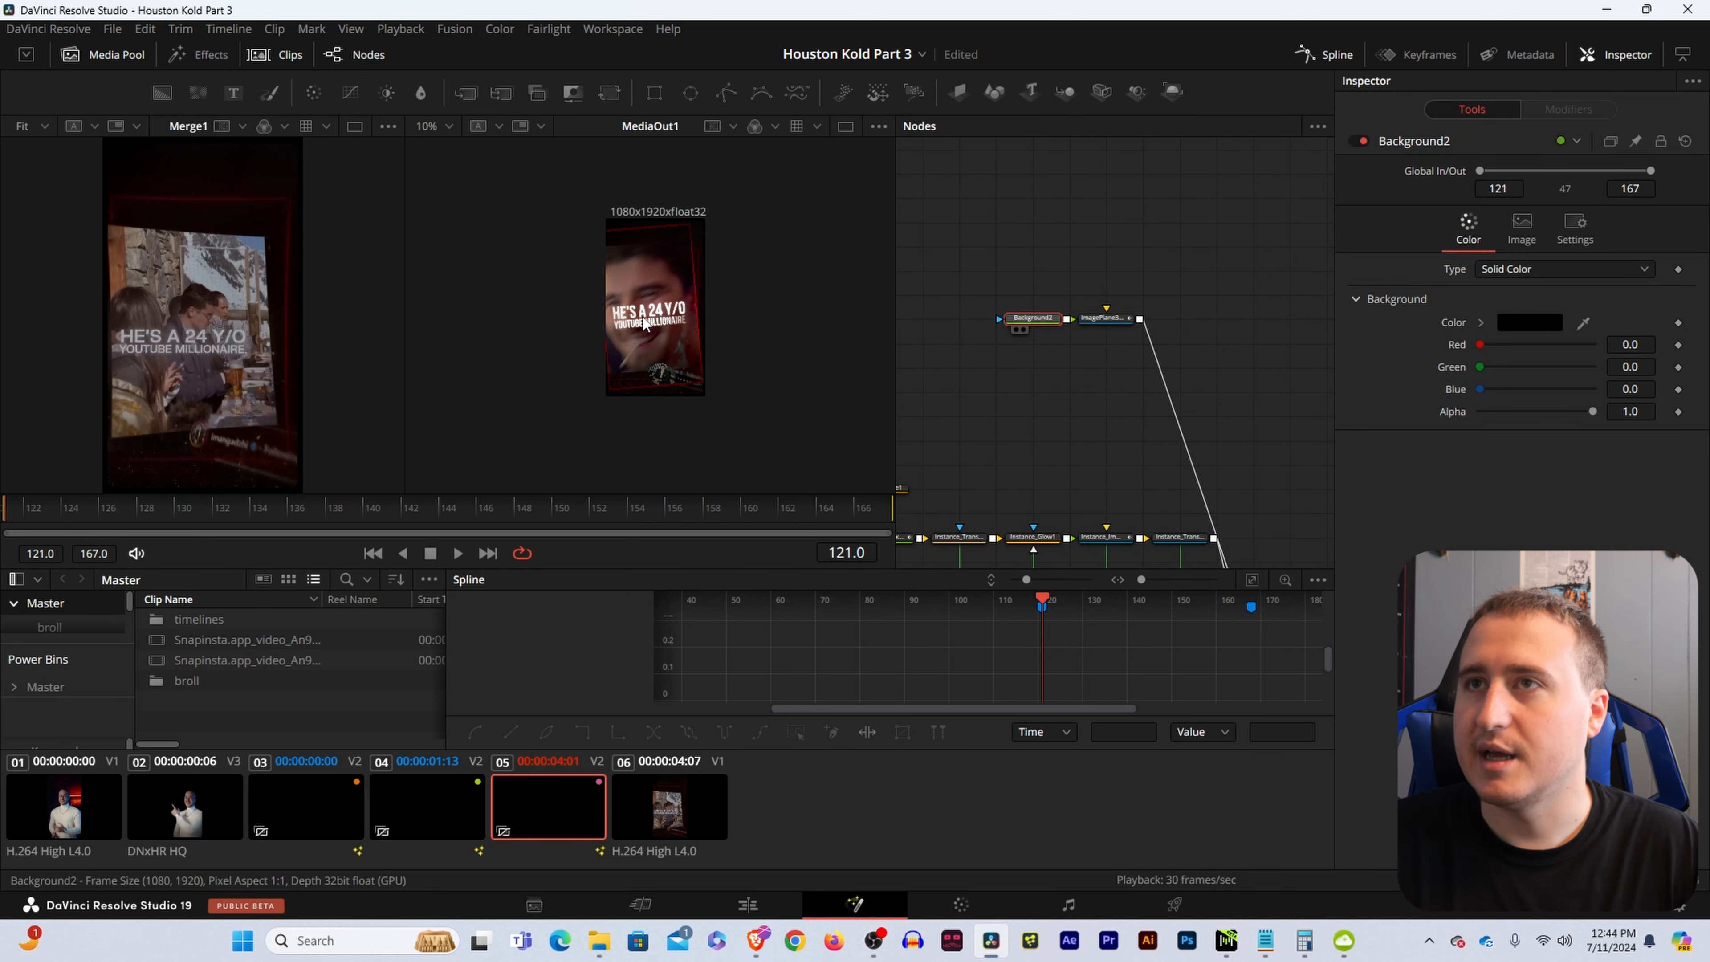
{"action": "key", "text": "2"}
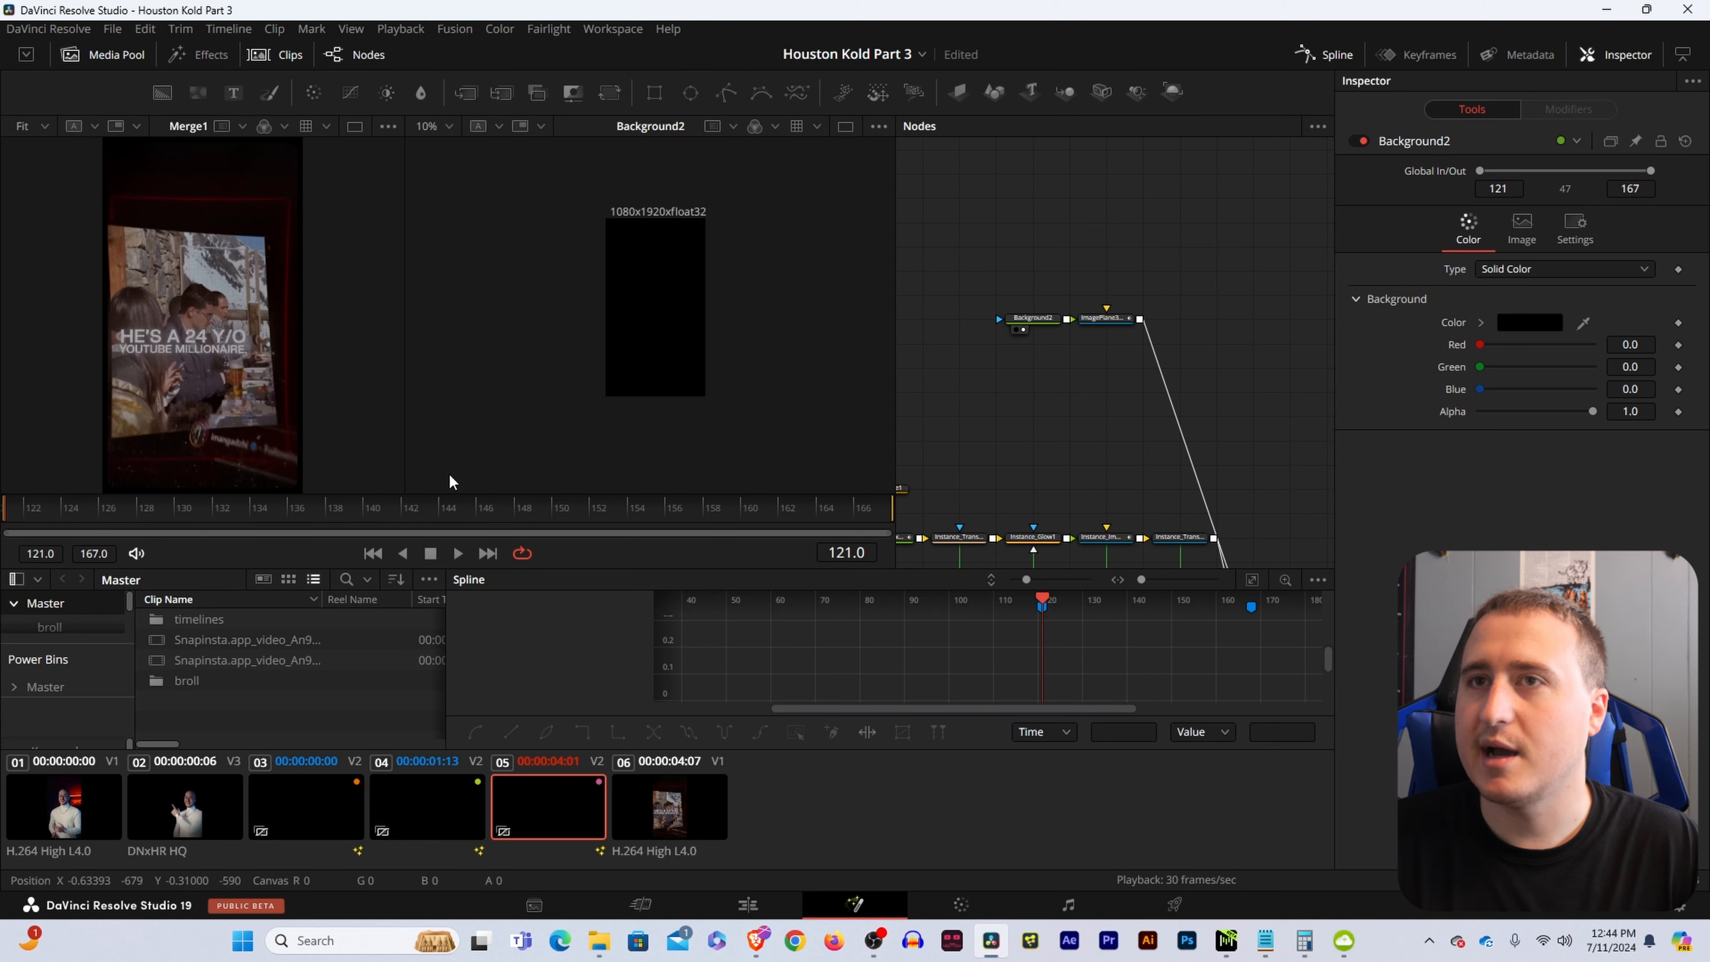
{"action": "mouse_move", "coordinate": [343, 512]}
{"action": "left_mouse_down"}
{"action": "mouse_move", "coordinate": [107, 515]}
{"action": "mouse_move", "coordinate": [287, 515]}
{"action": "mouse_move", "coordinate": [492, 553]}
{"action": "mouse_move", "coordinate": [329, 532]}
{"action": "left_mouse_up"}
{"action": "left_click_drag", "start_coordinate": [967, 289], "coordinate": [1194, 351]}
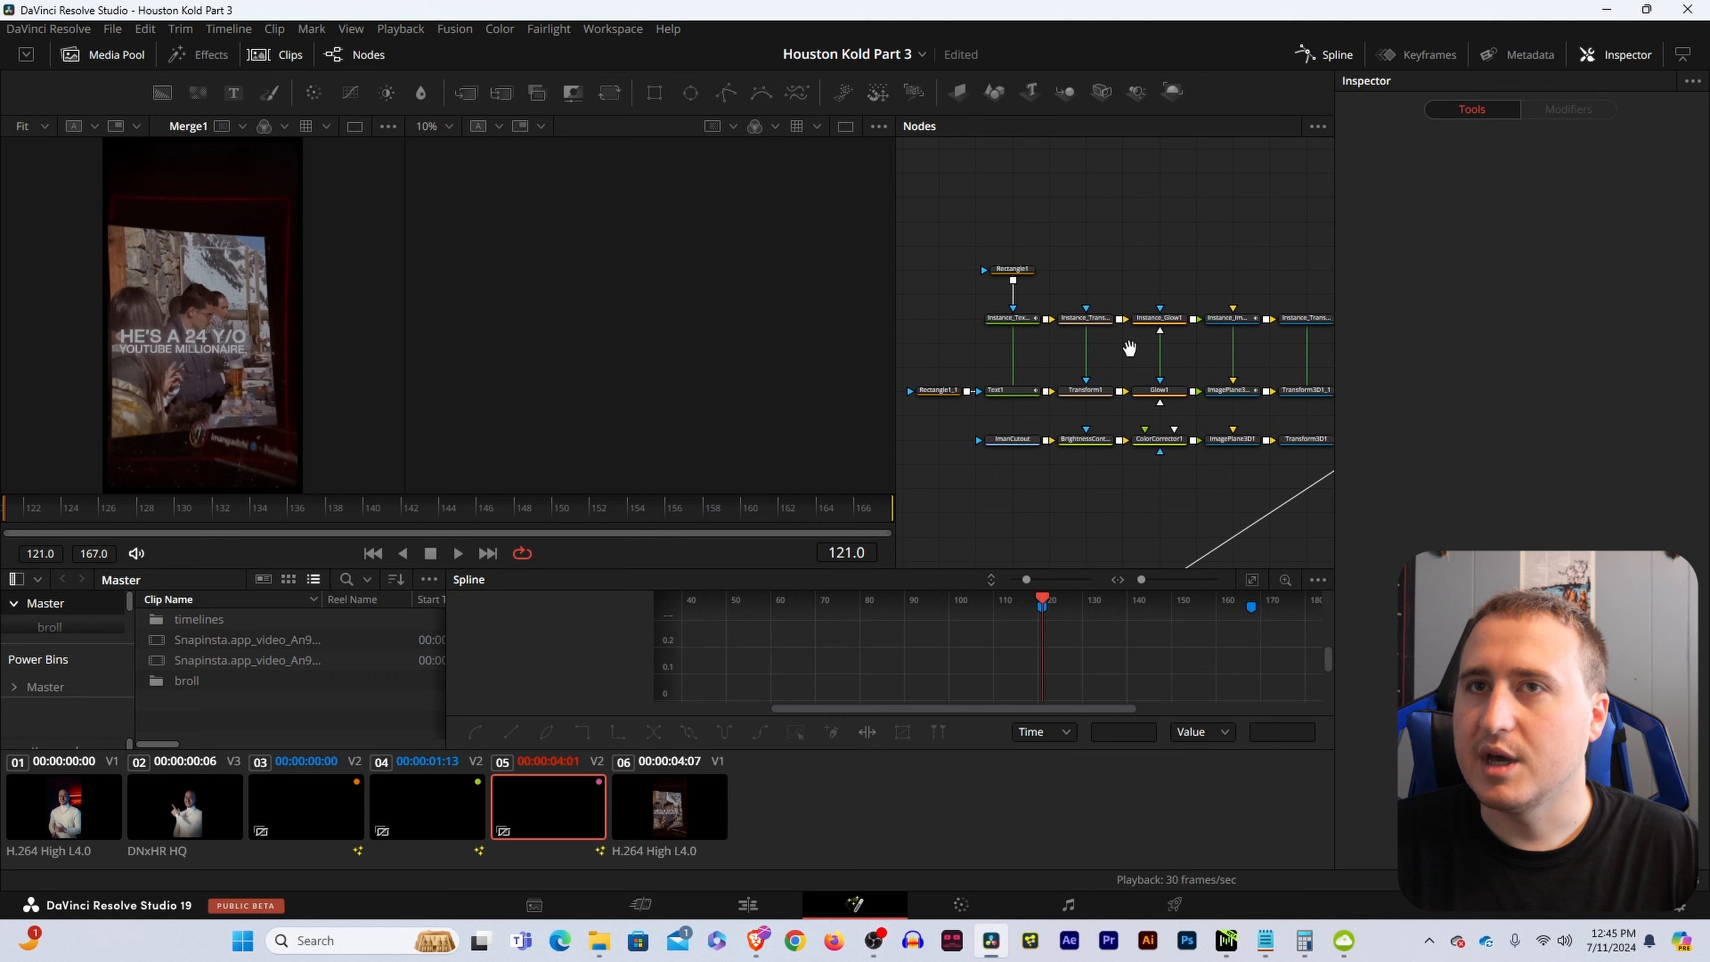
Delete the Text1 branches and the ImanCutout branch feeding the 3D merge.
{"action": "left_click_drag", "start_coordinate": [1130, 348], "coordinate": [1177, 324]}
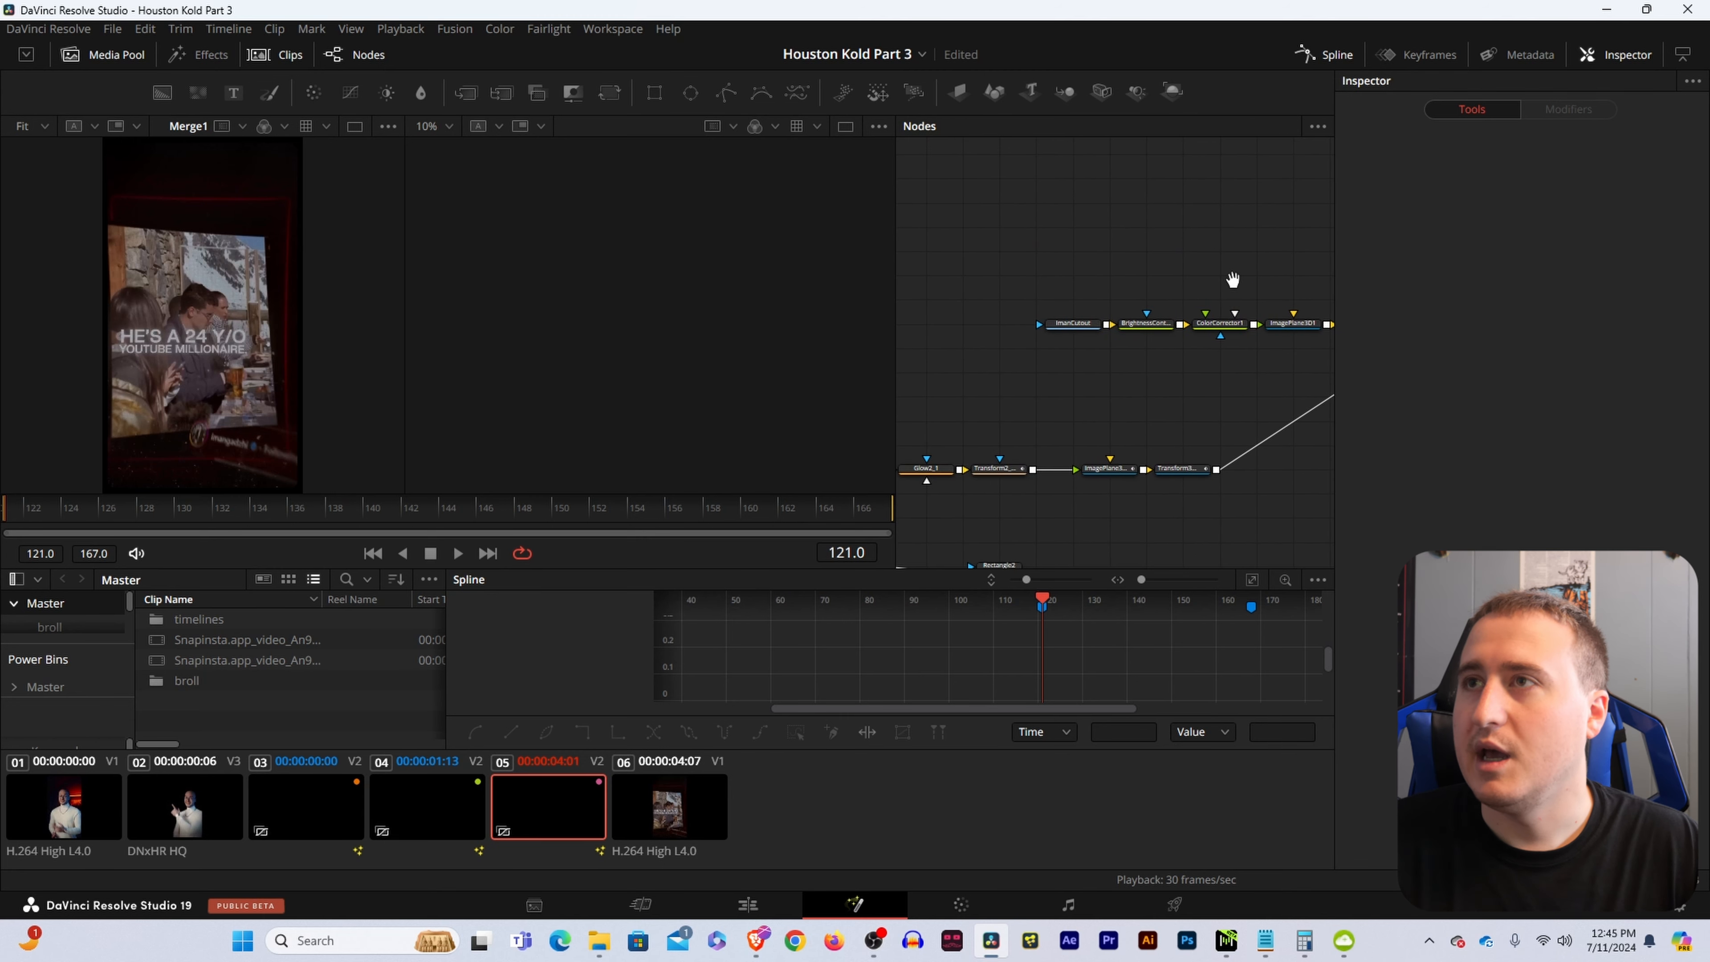
{"action": "left_click_drag", "start_coordinate": [1232, 279], "coordinate": [1205, 286]}
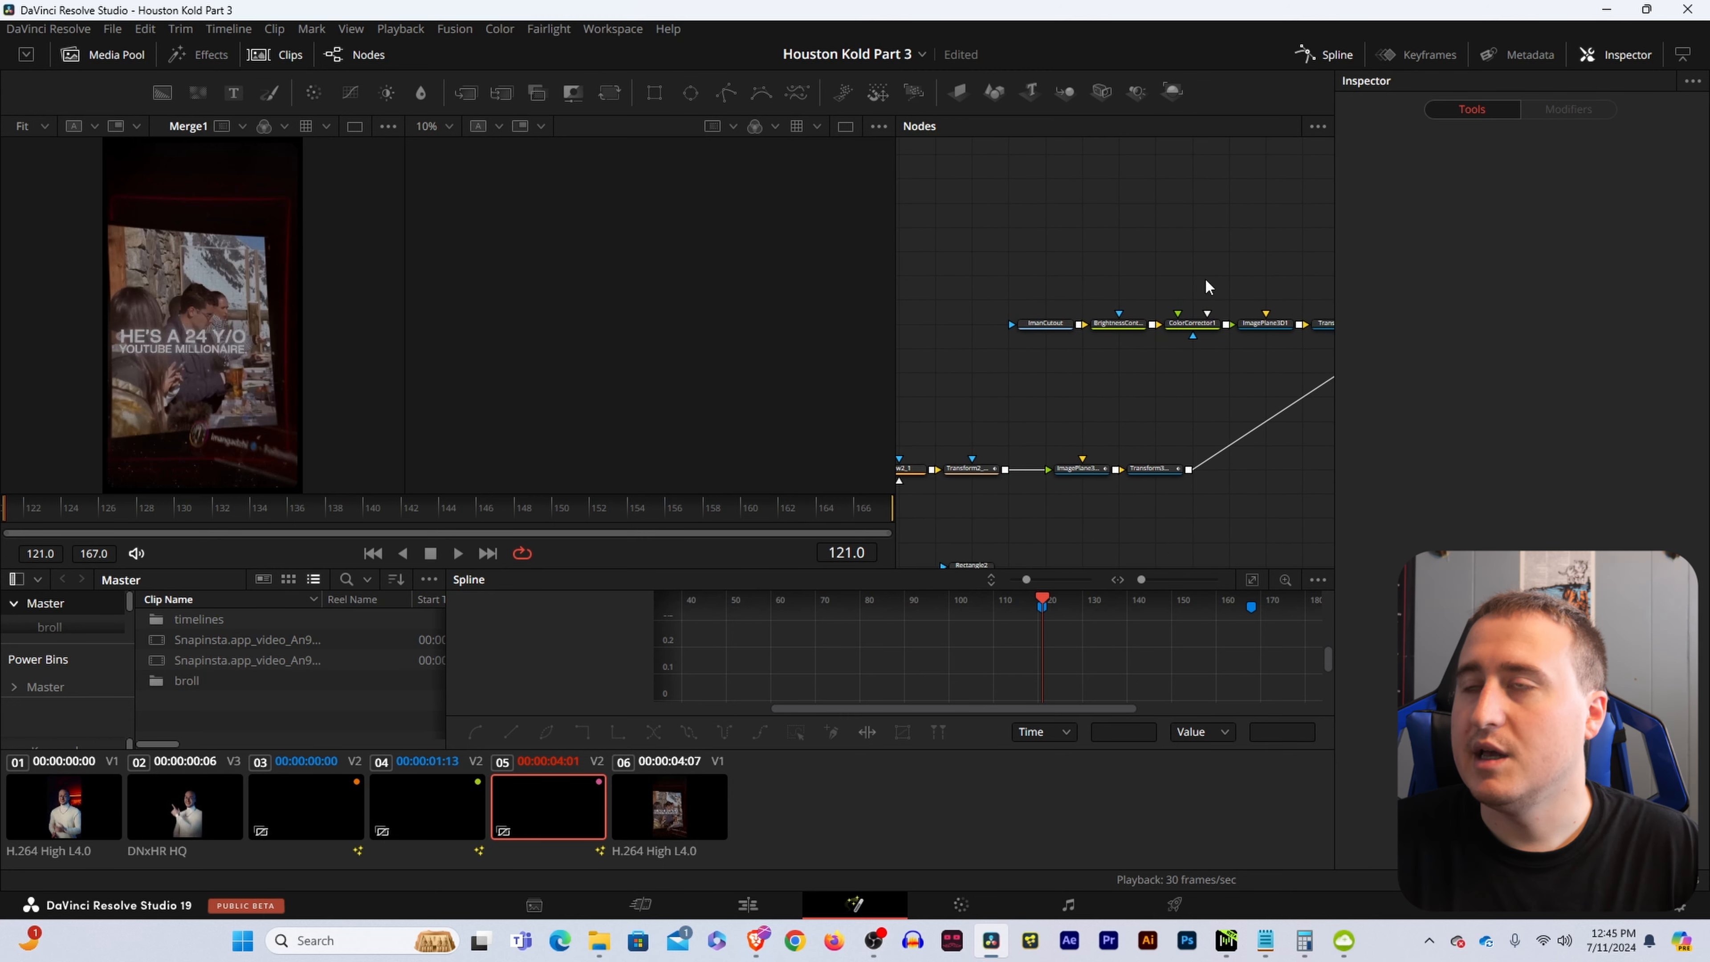
{"action": "left_click_drag", "start_coordinate": [1007, 294], "coordinate": [1325, 342]}
{"action": "left_click_drag", "start_coordinate": [1325, 342], "coordinate": [1110, 349]}
{"action": "key", "text": "Delete"}
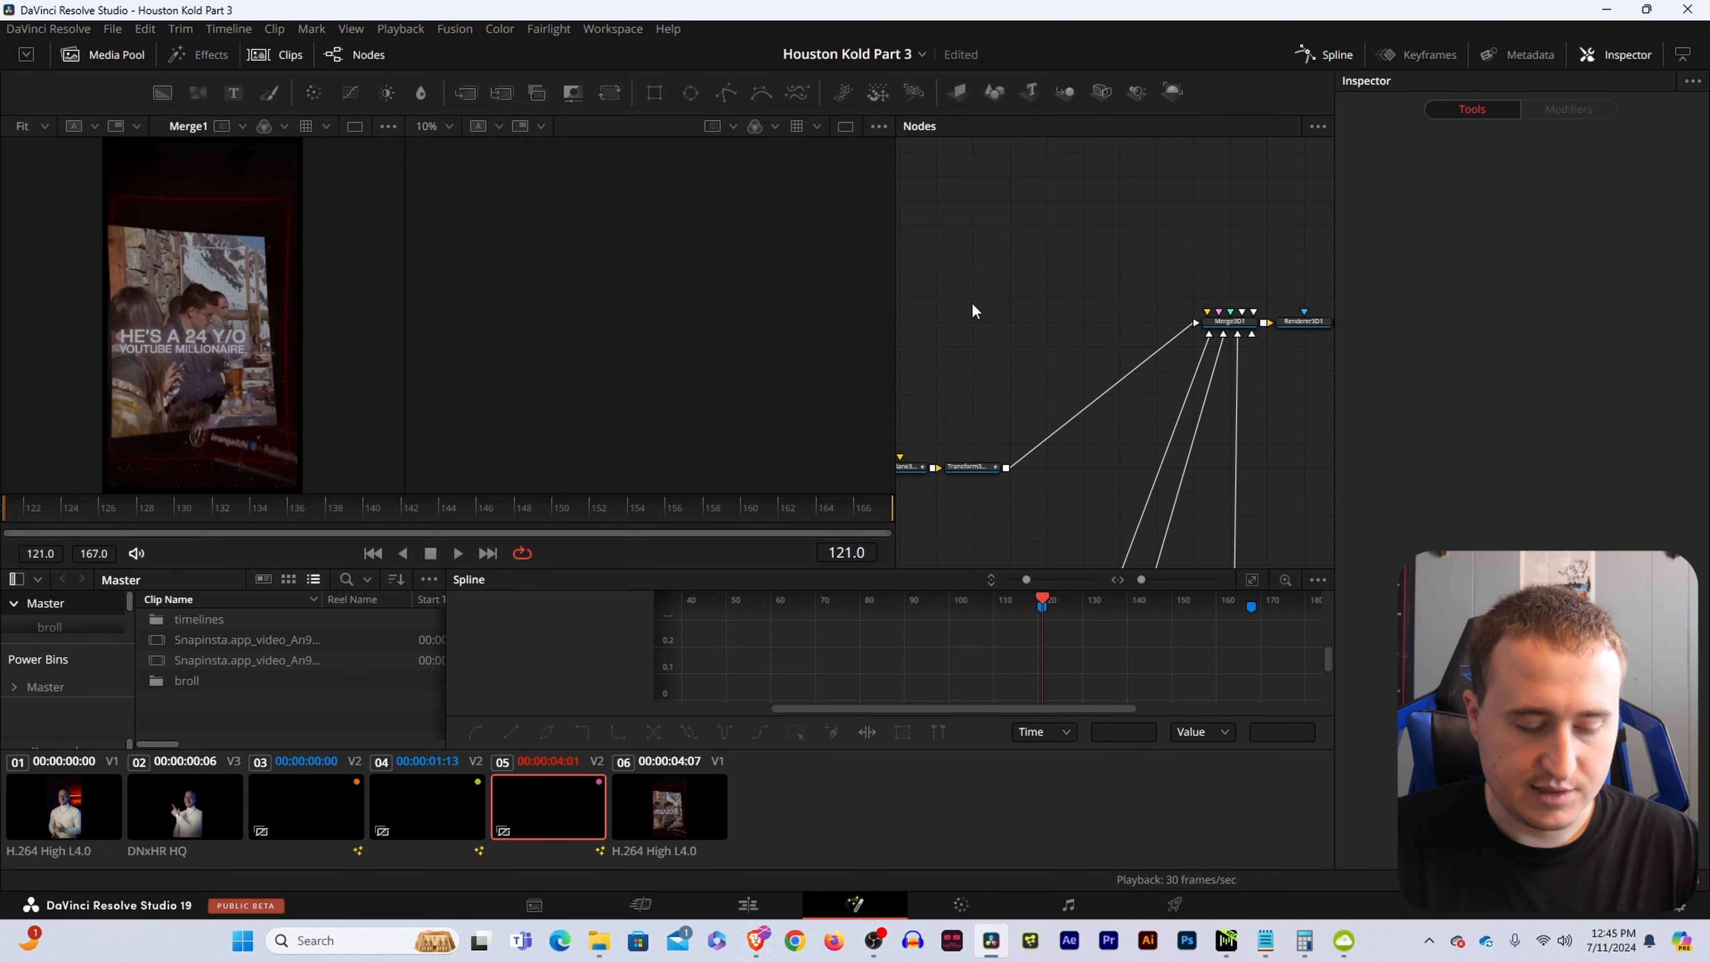
Move all the remaining node branches up together, closer to the level of the 3D merge.
{"action": "left_click_drag", "start_coordinate": [985, 362], "coordinate": [1175, 246]}
{"action": "scroll", "coordinate": [1075, 285], "scroll_direction": "down", "scroll_amount": 3}
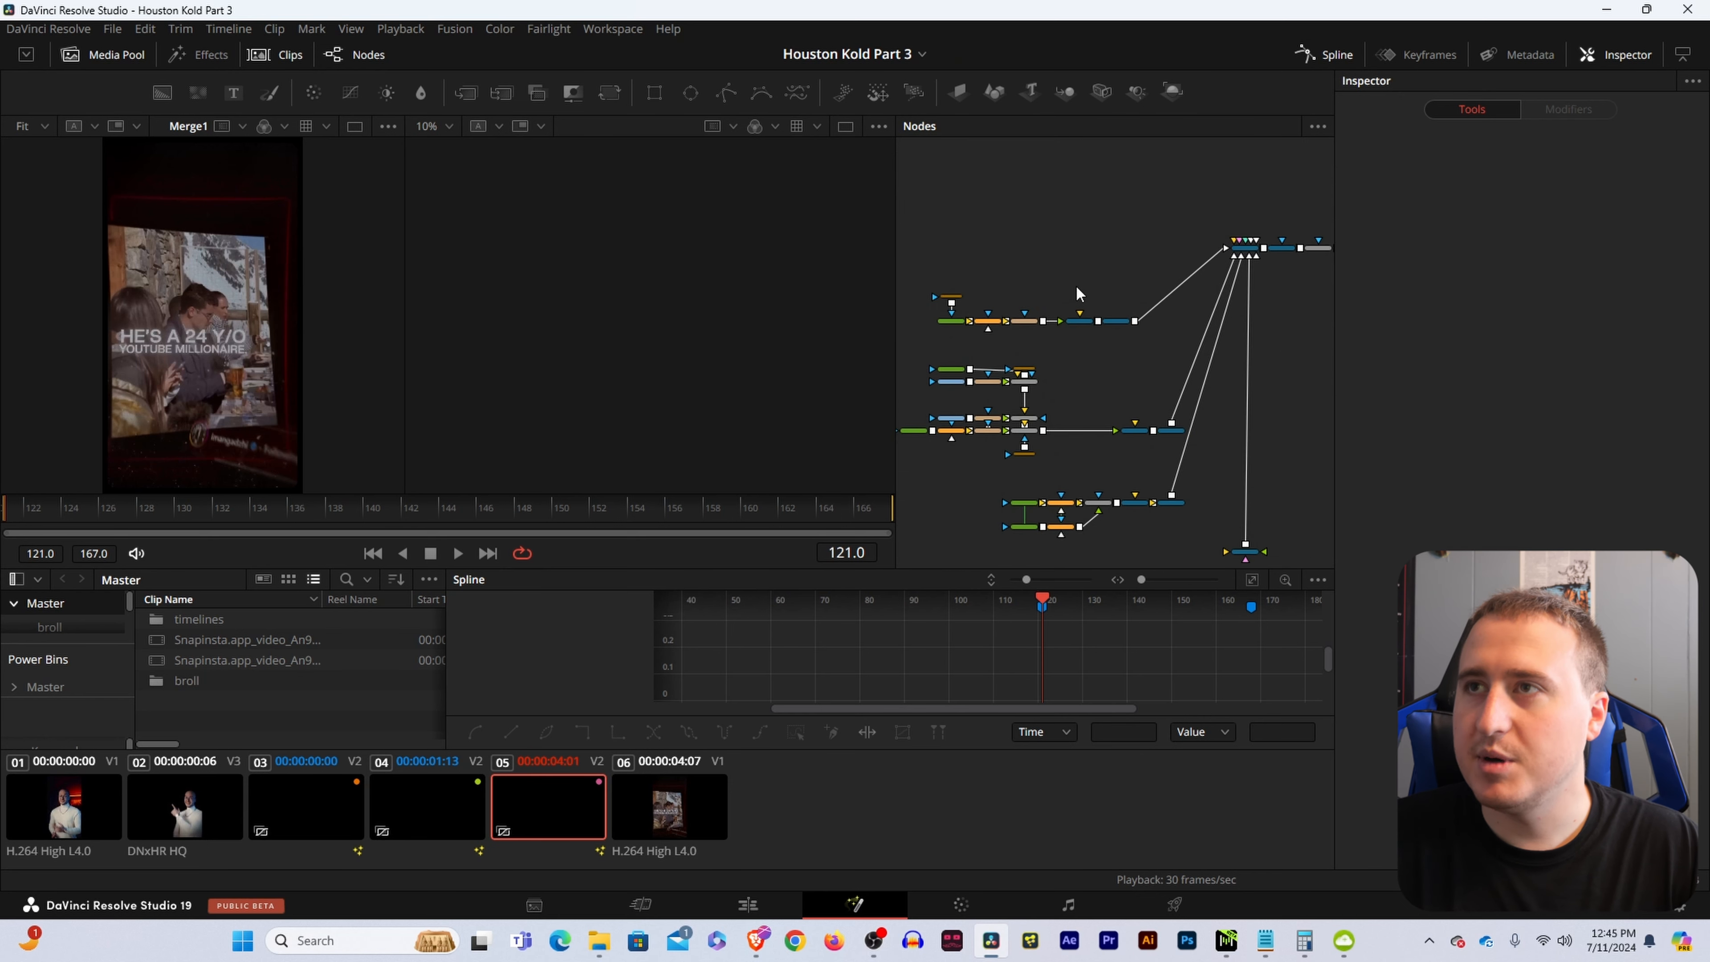
{"action": "left_click_drag", "start_coordinate": [1016, 375], "coordinate": [1066, 329]}
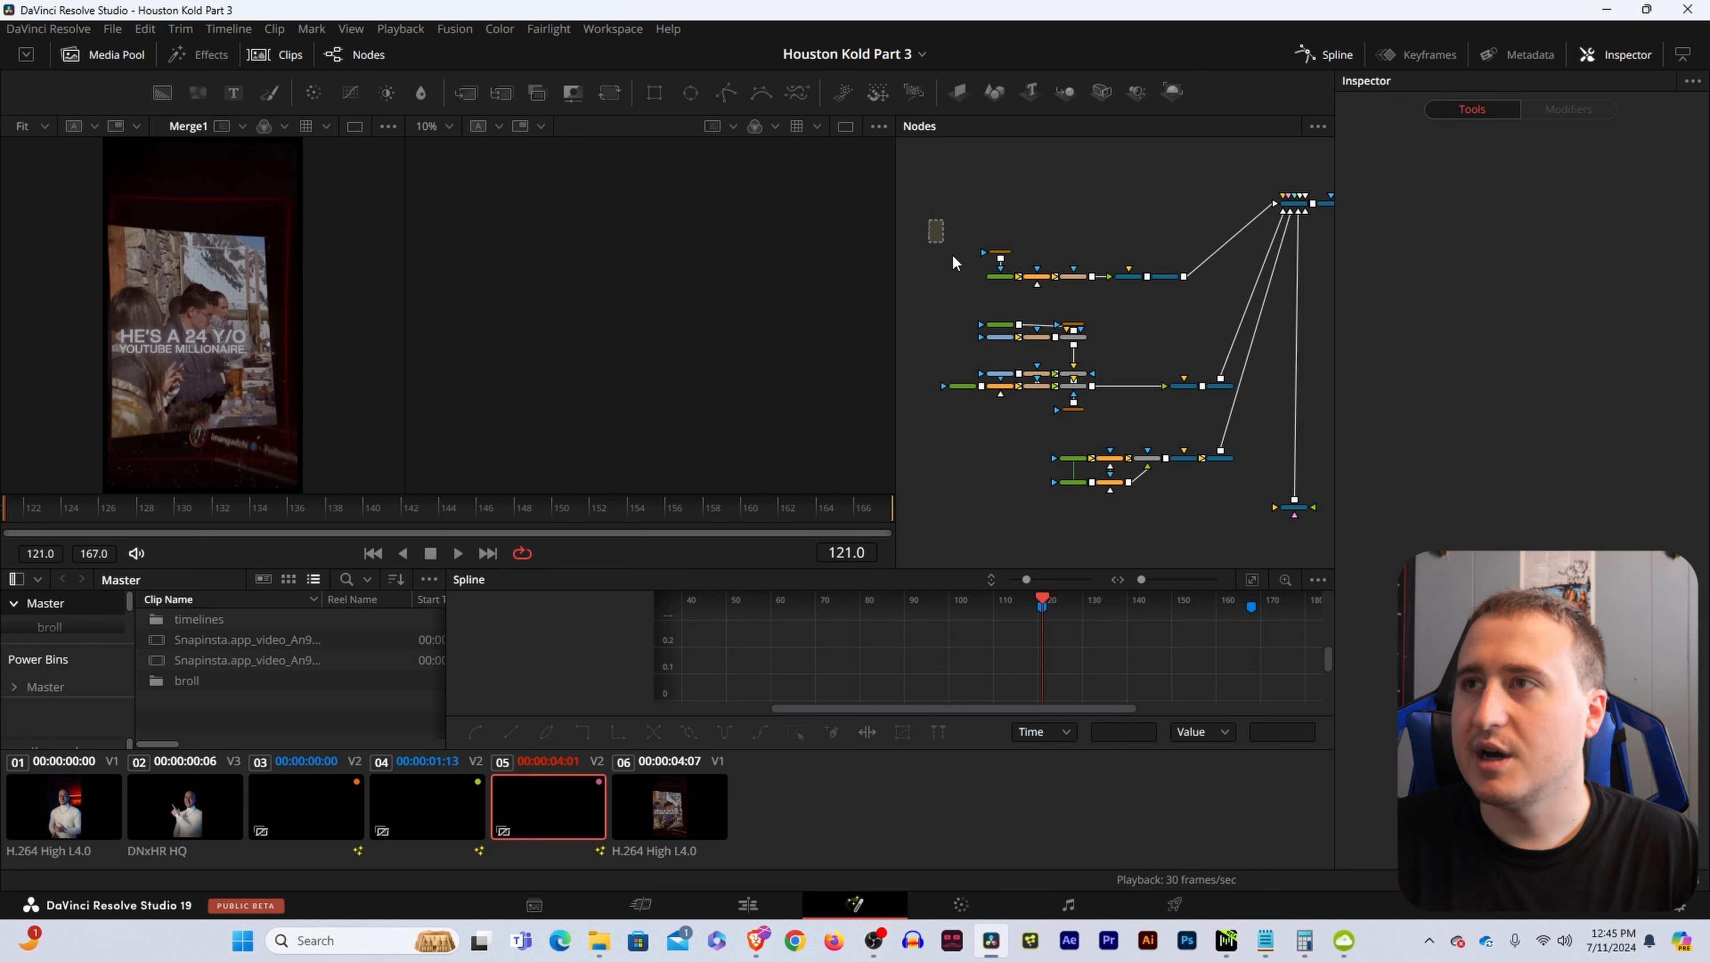
{"action": "left_click_drag", "start_coordinate": [952, 256], "coordinate": [1221, 508]}
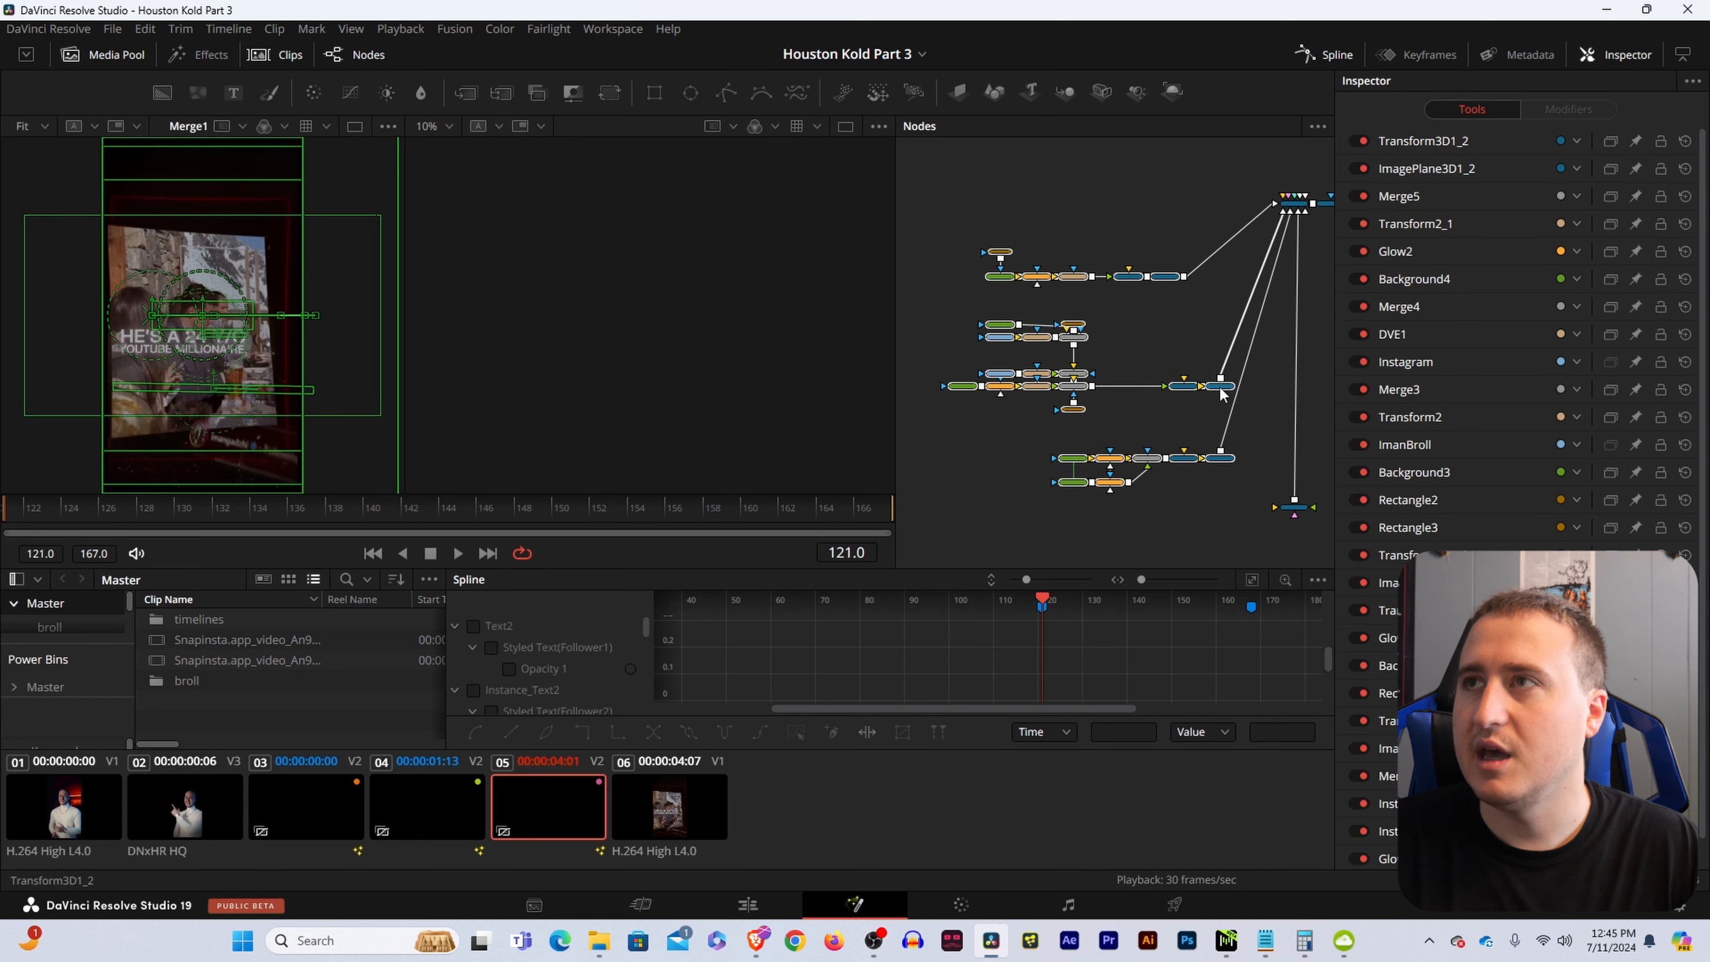
{"action": "left_click_drag", "start_coordinate": [1222, 395], "coordinate": [1203, 309]}
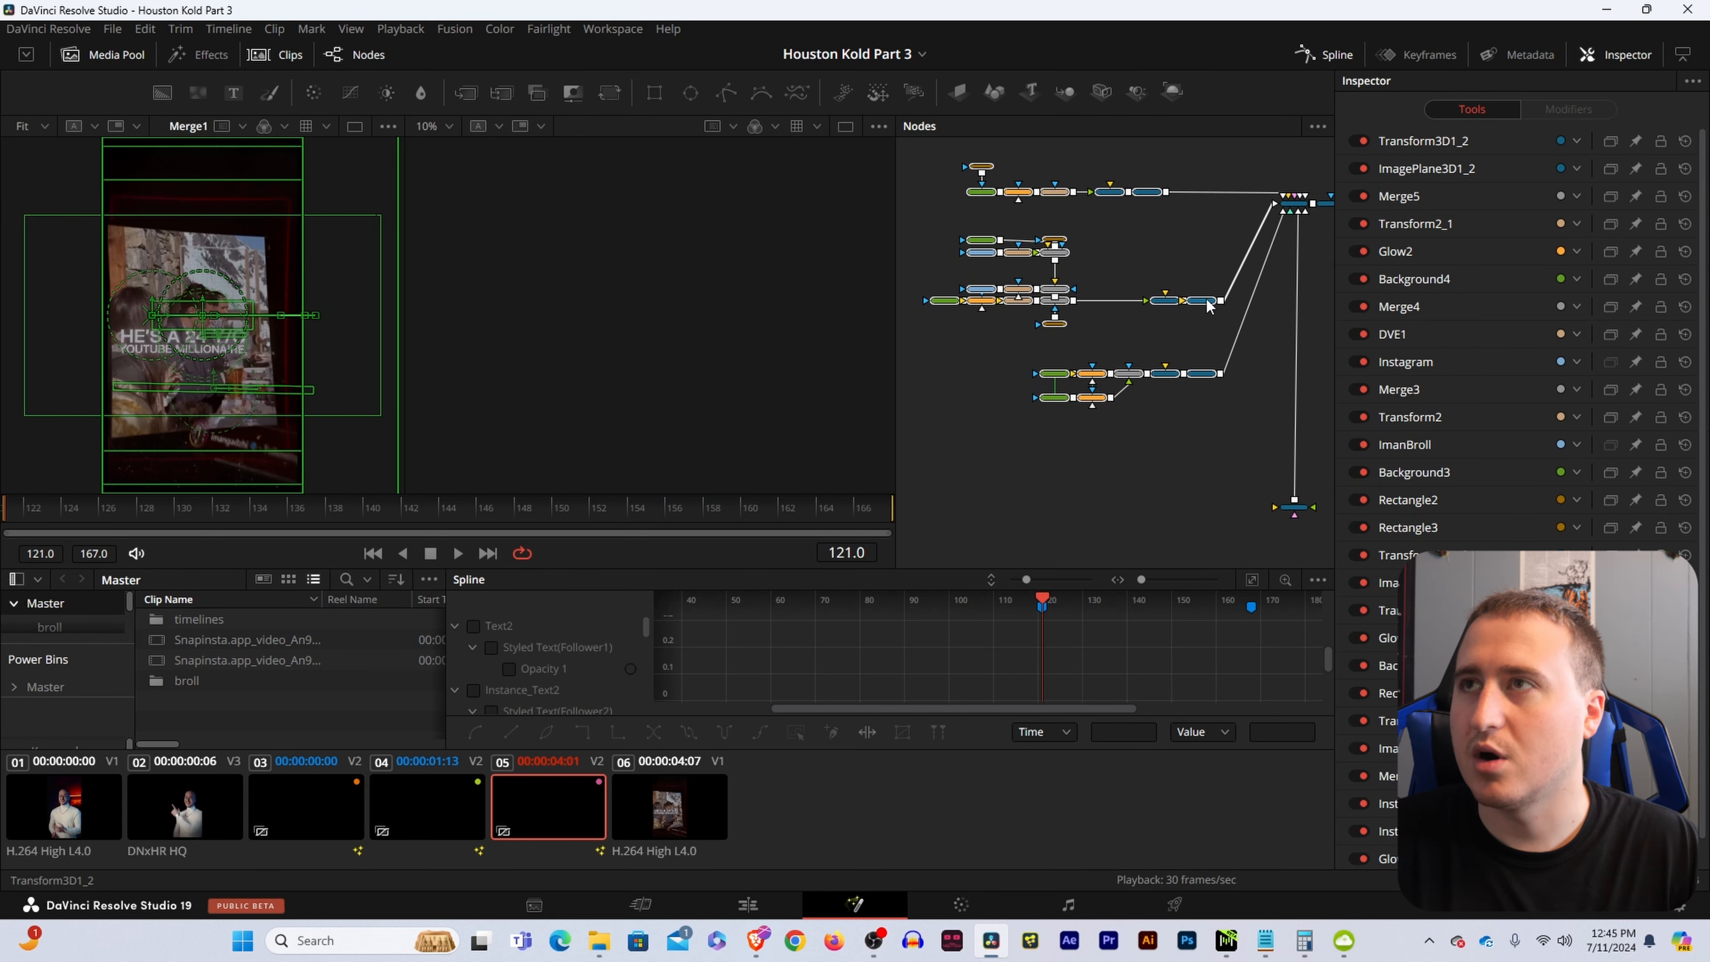
{"action": "left_click", "coordinate": [1165, 237]}
Examine the remaining background, ImanBroll and Instagram node branches, with the composition at frame 121.
{"action": "scroll", "coordinate": [1131, 235], "scroll_direction": "up", "scroll_amount": 4}
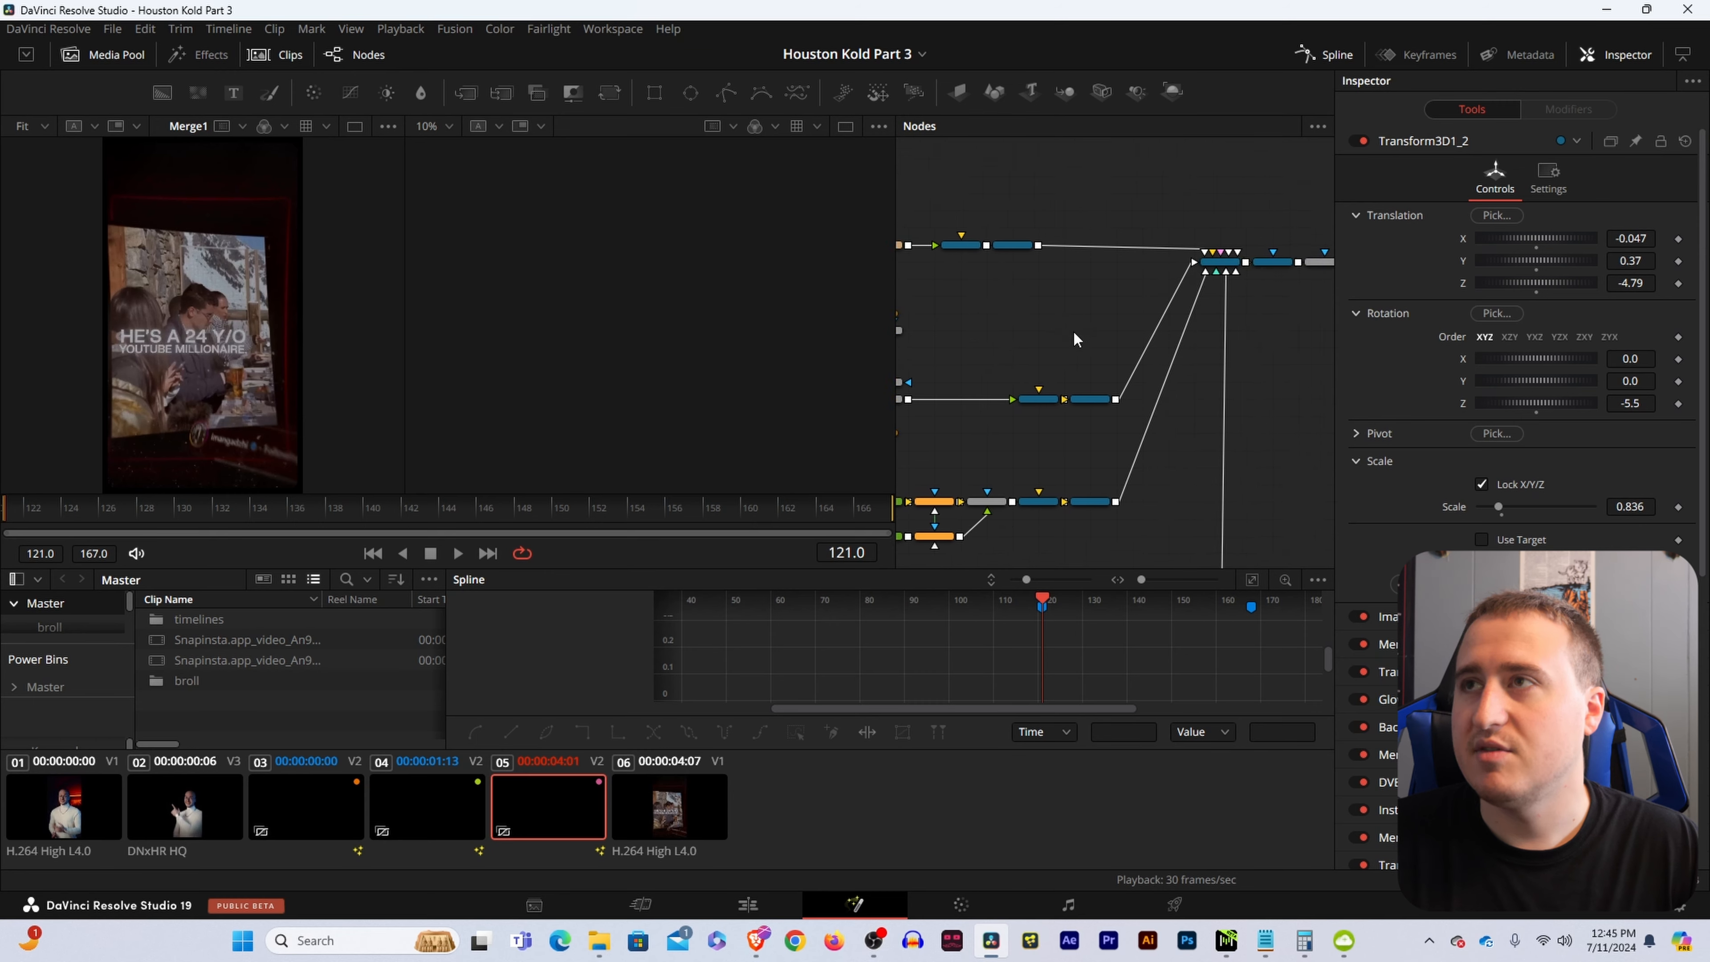
{"action": "left_click_drag", "start_coordinate": [1074, 334], "coordinate": [1013, 363]}
{"action": "left_click_drag", "start_coordinate": [1298, 350], "coordinate": [1188, 360]}
{"action": "scroll", "coordinate": [1165, 340], "scroll_direction": "up", "scroll_amount": 2}
{"action": "left_click_drag", "start_coordinate": [1285, 392], "coordinate": [1168, 488]}
{"action": "left_click_drag", "start_coordinate": [1042, 450], "coordinate": [1454, 412]}
{"action": "left_click_drag", "start_coordinate": [1036, 409], "coordinate": [1360, 426]}
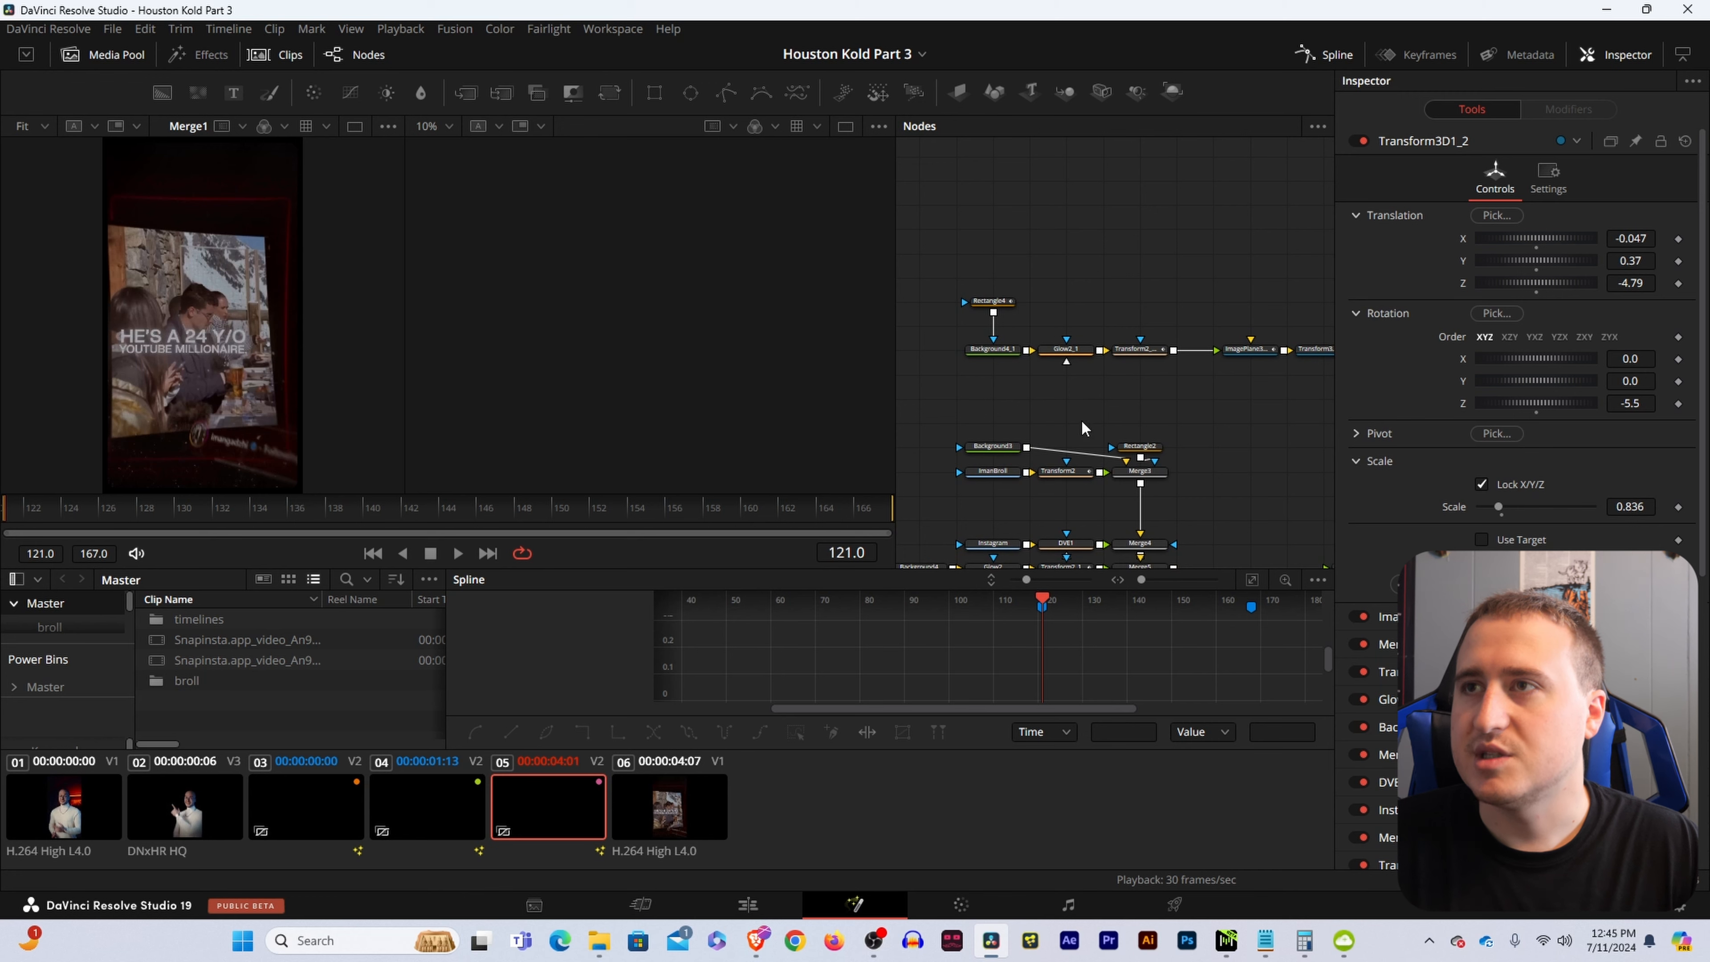
{"action": "left_click_drag", "start_coordinate": [1083, 428], "coordinate": [1111, 238]}
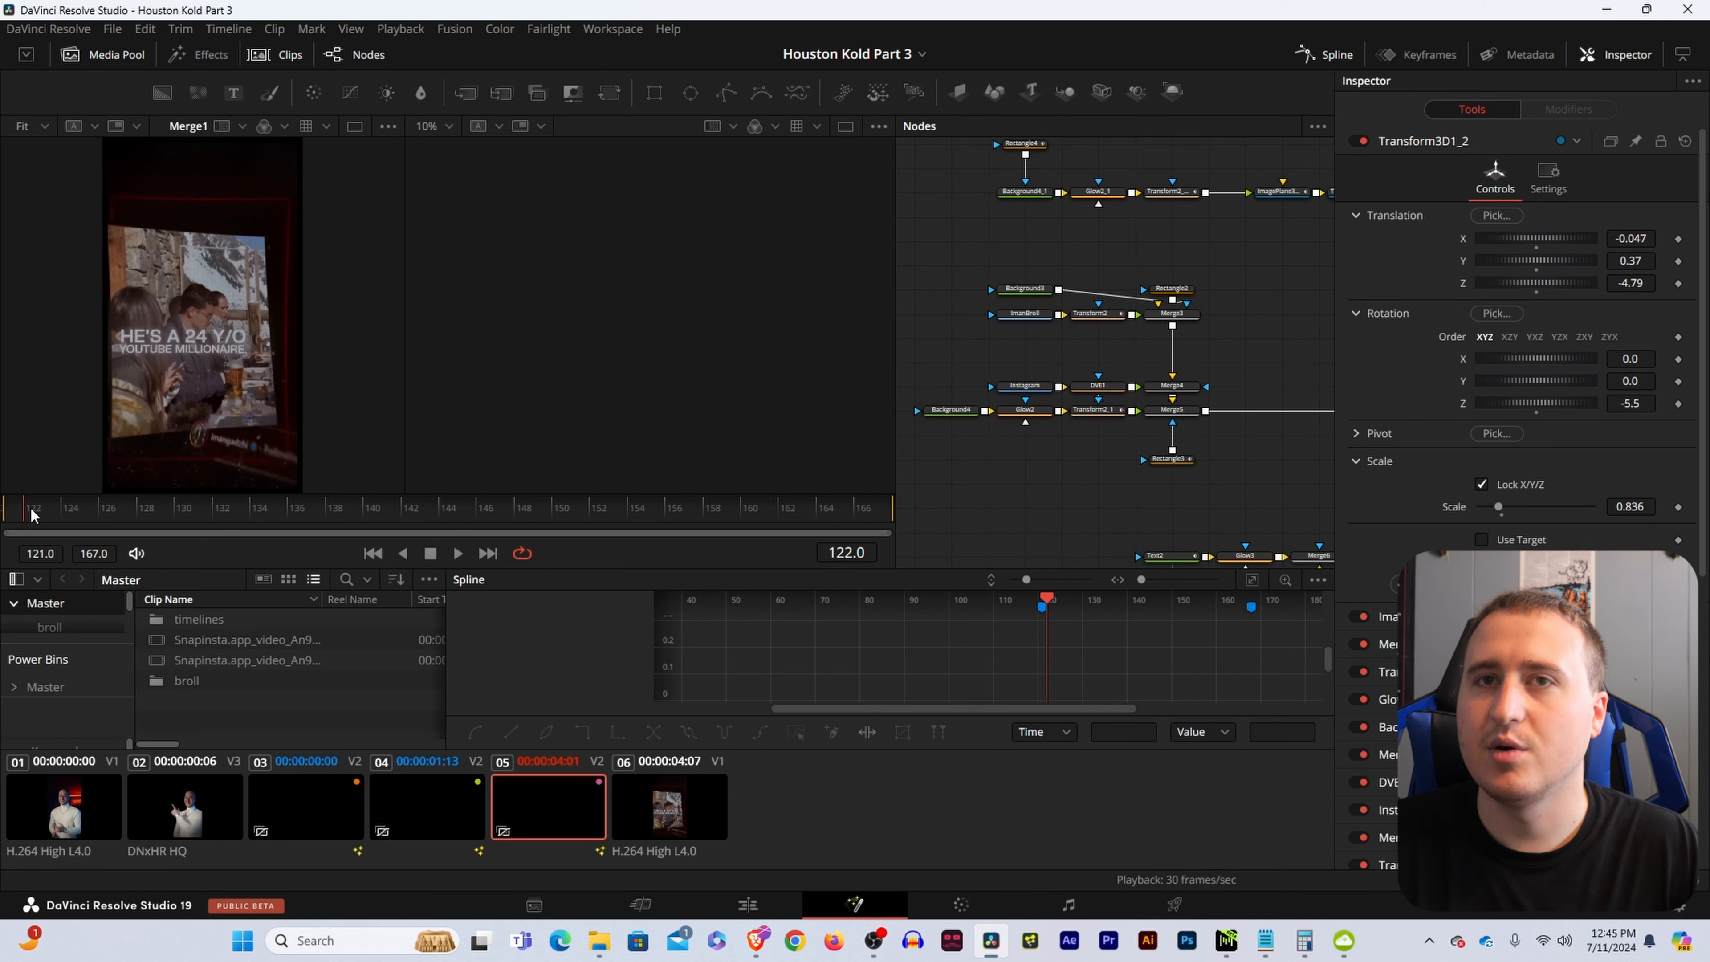
{"action": "left_click_drag", "start_coordinate": [32, 514], "coordinate": [14, 540]}
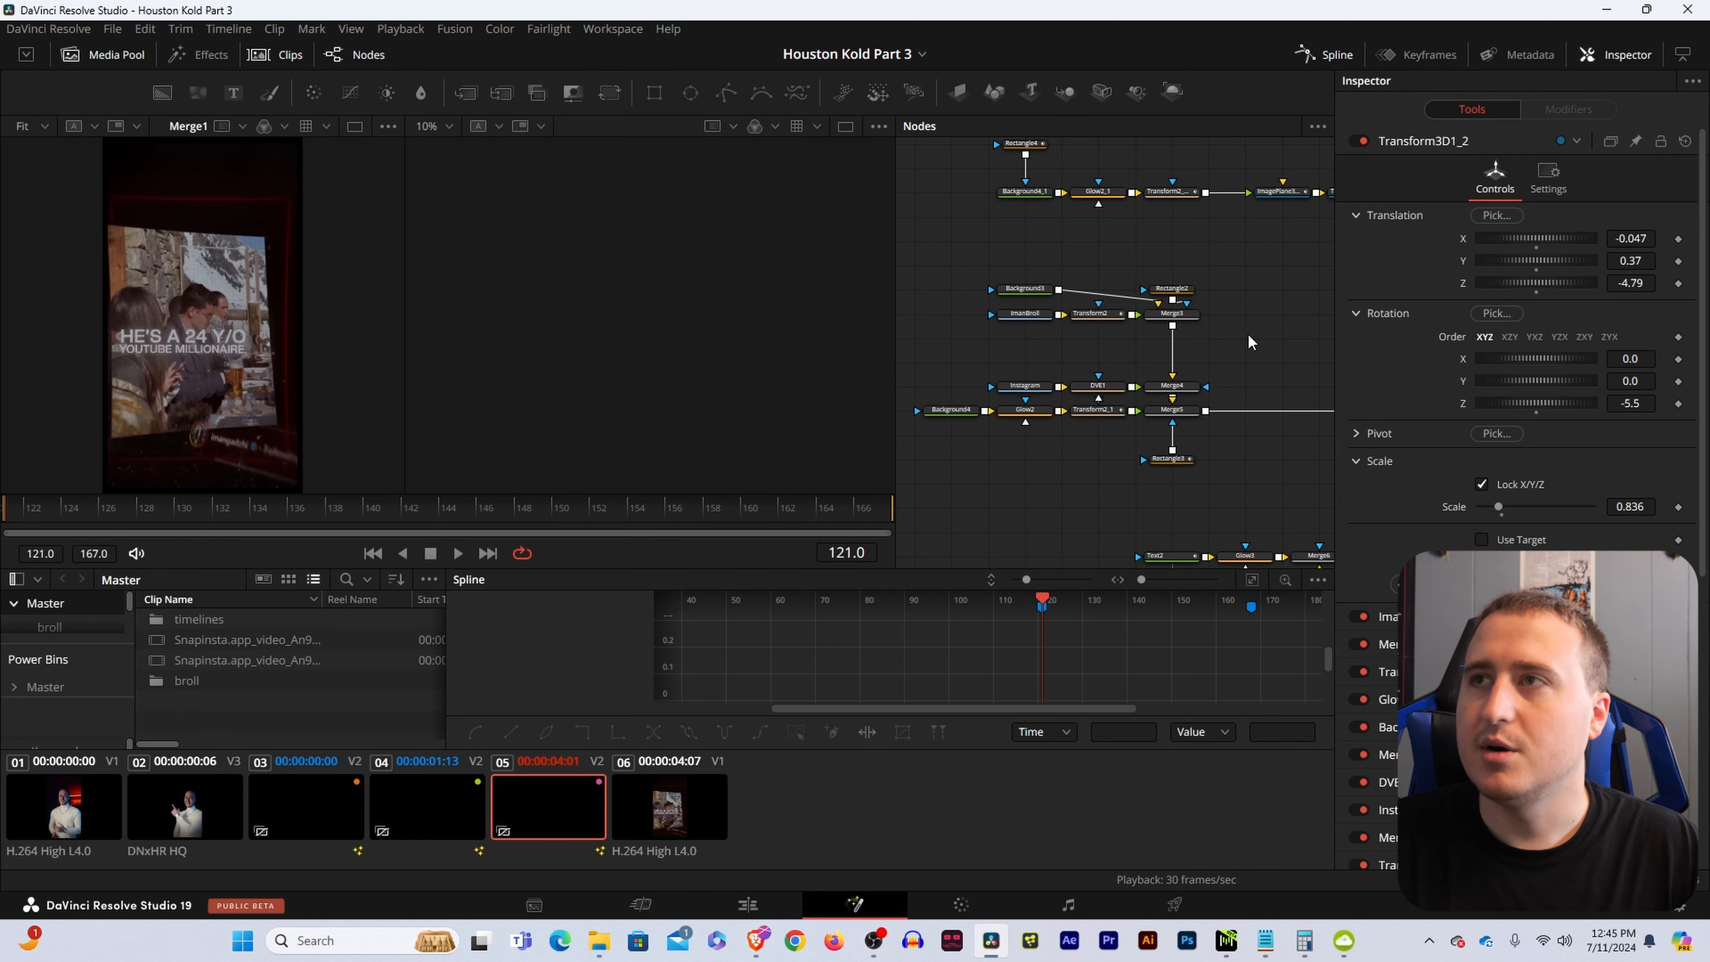
Show Merge2, at the end of the vignette chain, in the second viewer.
{"action": "left_click_drag", "start_coordinate": [1249, 336], "coordinate": [797, 361]}
{"action": "left_click_drag", "start_coordinate": [1194, 411], "coordinate": [854, 422]}
{"action": "left_click_drag", "start_coordinate": [1190, 371], "coordinate": [1111, 397]}
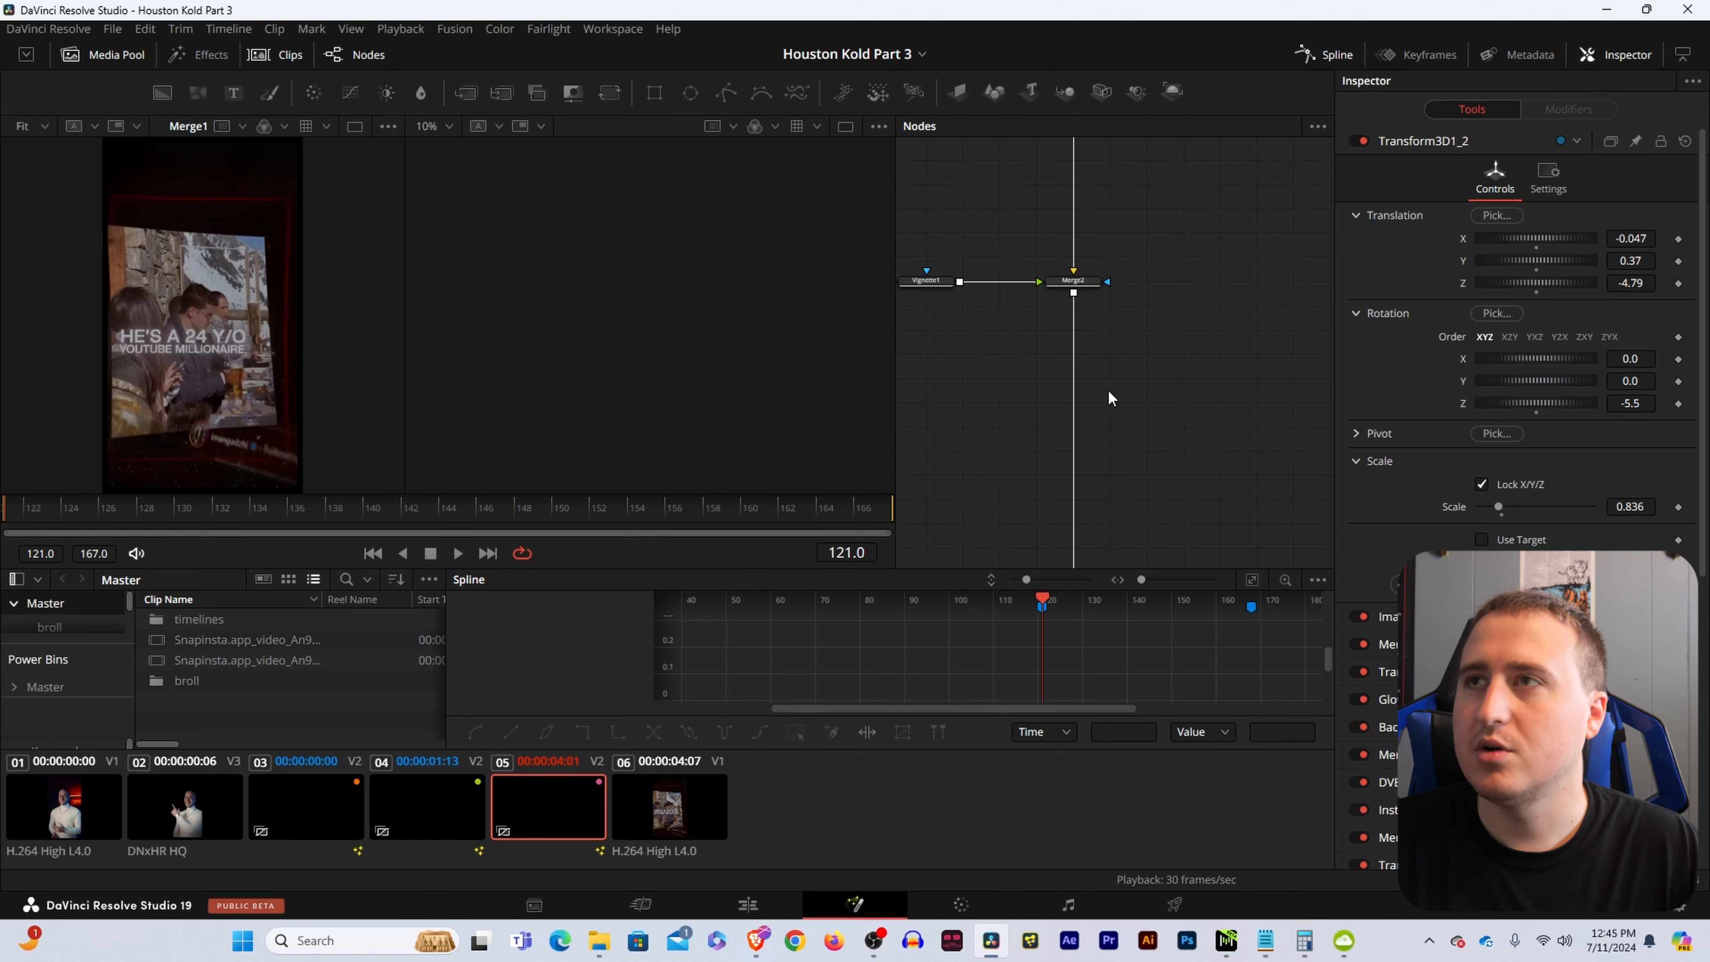
{"action": "left_click", "coordinate": [1086, 283]}
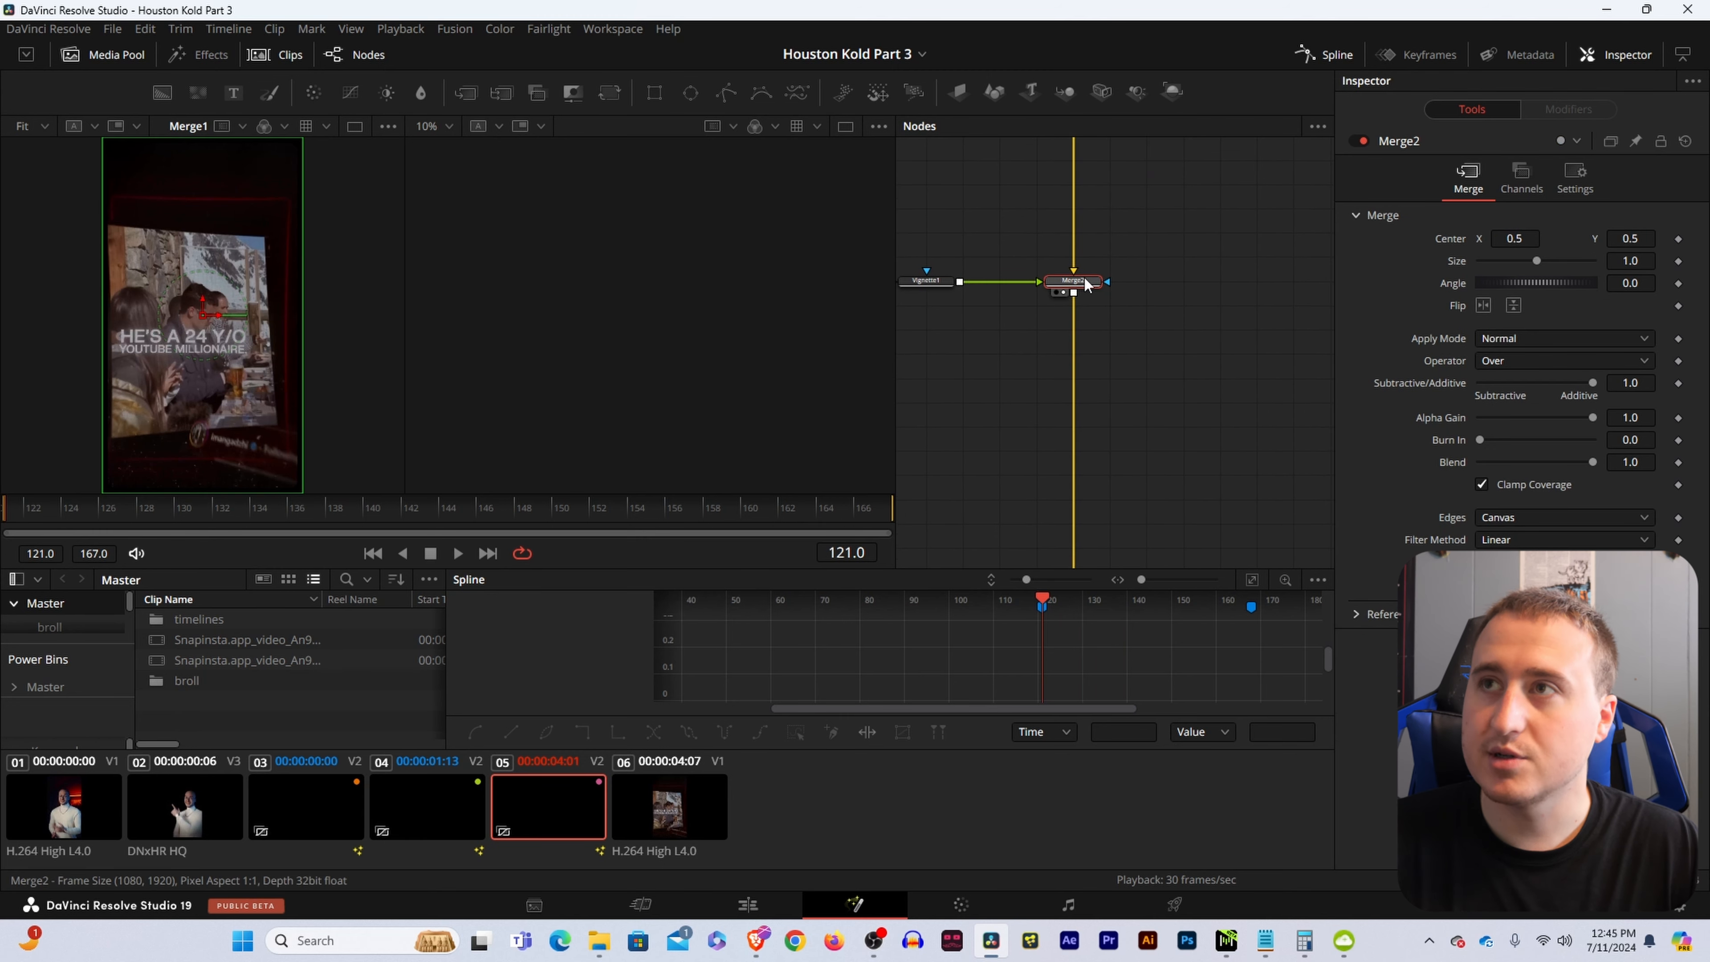
{"action": "key", "text": "2"}
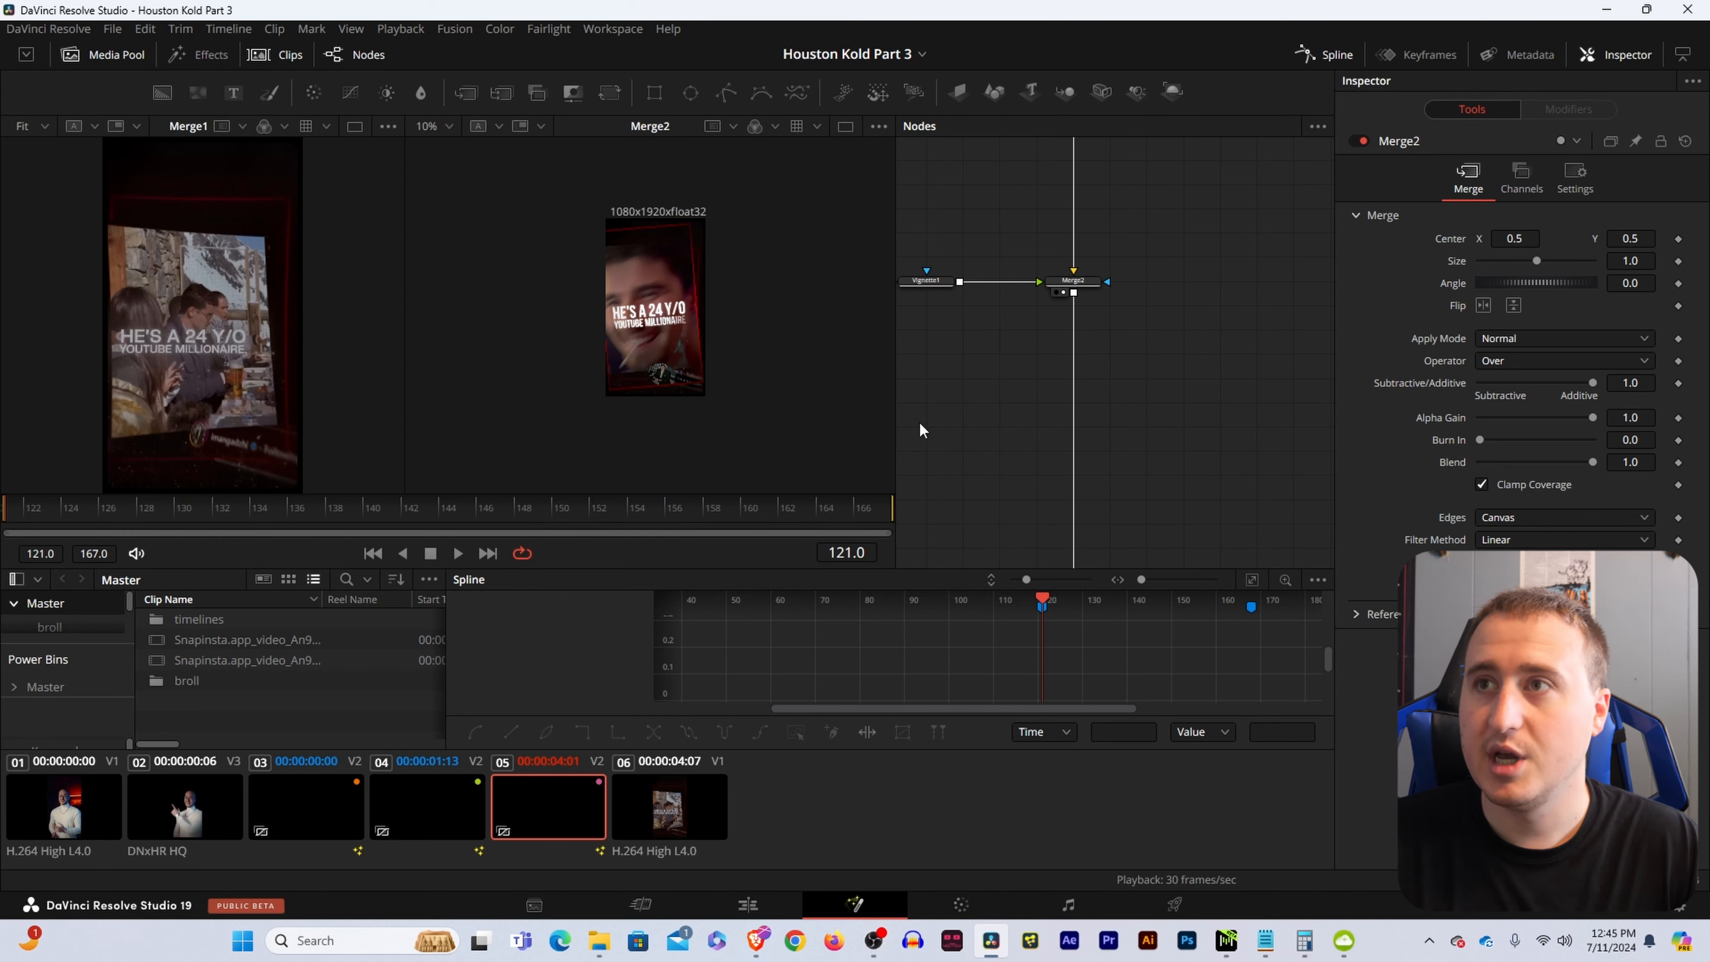
Add "iman gadzhi youtube page.png" from the broll bin to the node graph below the Text2 branch, with the playhead at frame 122.
{"action": "mouse_move", "coordinate": [919, 425]}
{"action": "left_mouse_down"}
{"action": "mouse_move", "coordinate": [1279, 367]}
{"action": "mouse_move", "coordinate": [1242, 312]}
{"action": "mouse_move", "coordinate": [1332, 286]}
{"action": "left_mouse_up"}
{"action": "left_click_drag", "start_coordinate": [1003, 495], "coordinate": [1171, 331]}
{"action": "left_click", "coordinate": [25, 513]}
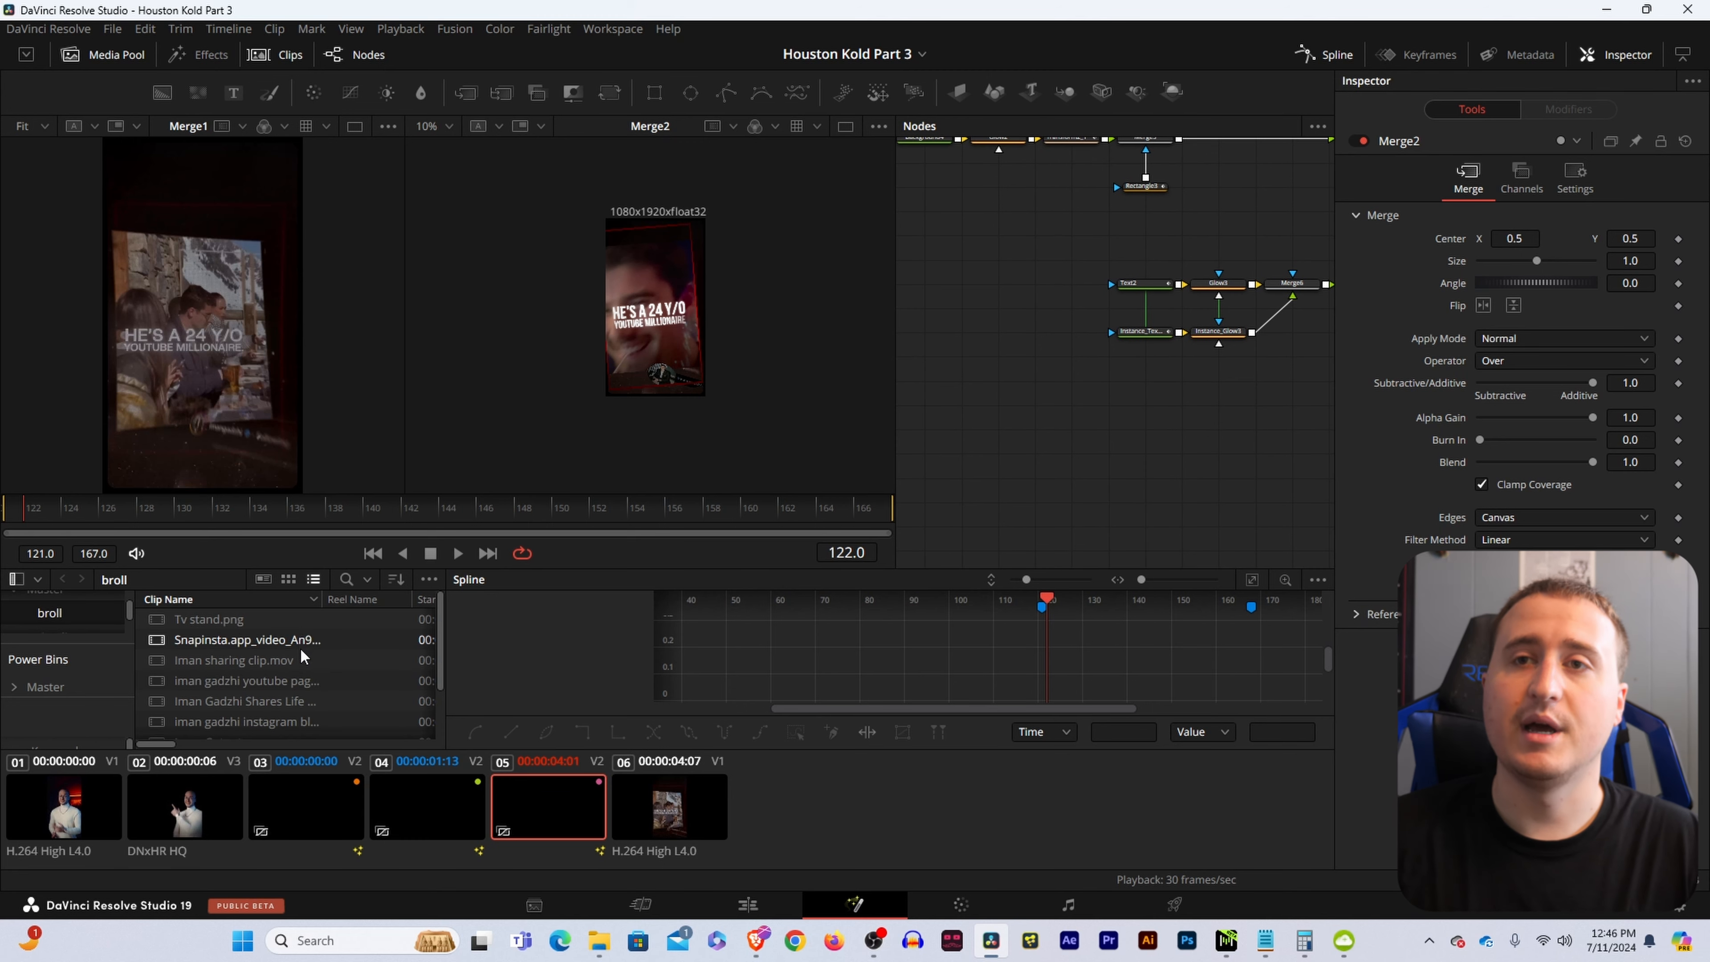
{"action": "left_click_drag", "start_coordinate": [278, 680], "coordinate": [1024, 406]}
{"action": "left_click_drag", "start_coordinate": [1135, 443], "coordinate": [1028, 297]}
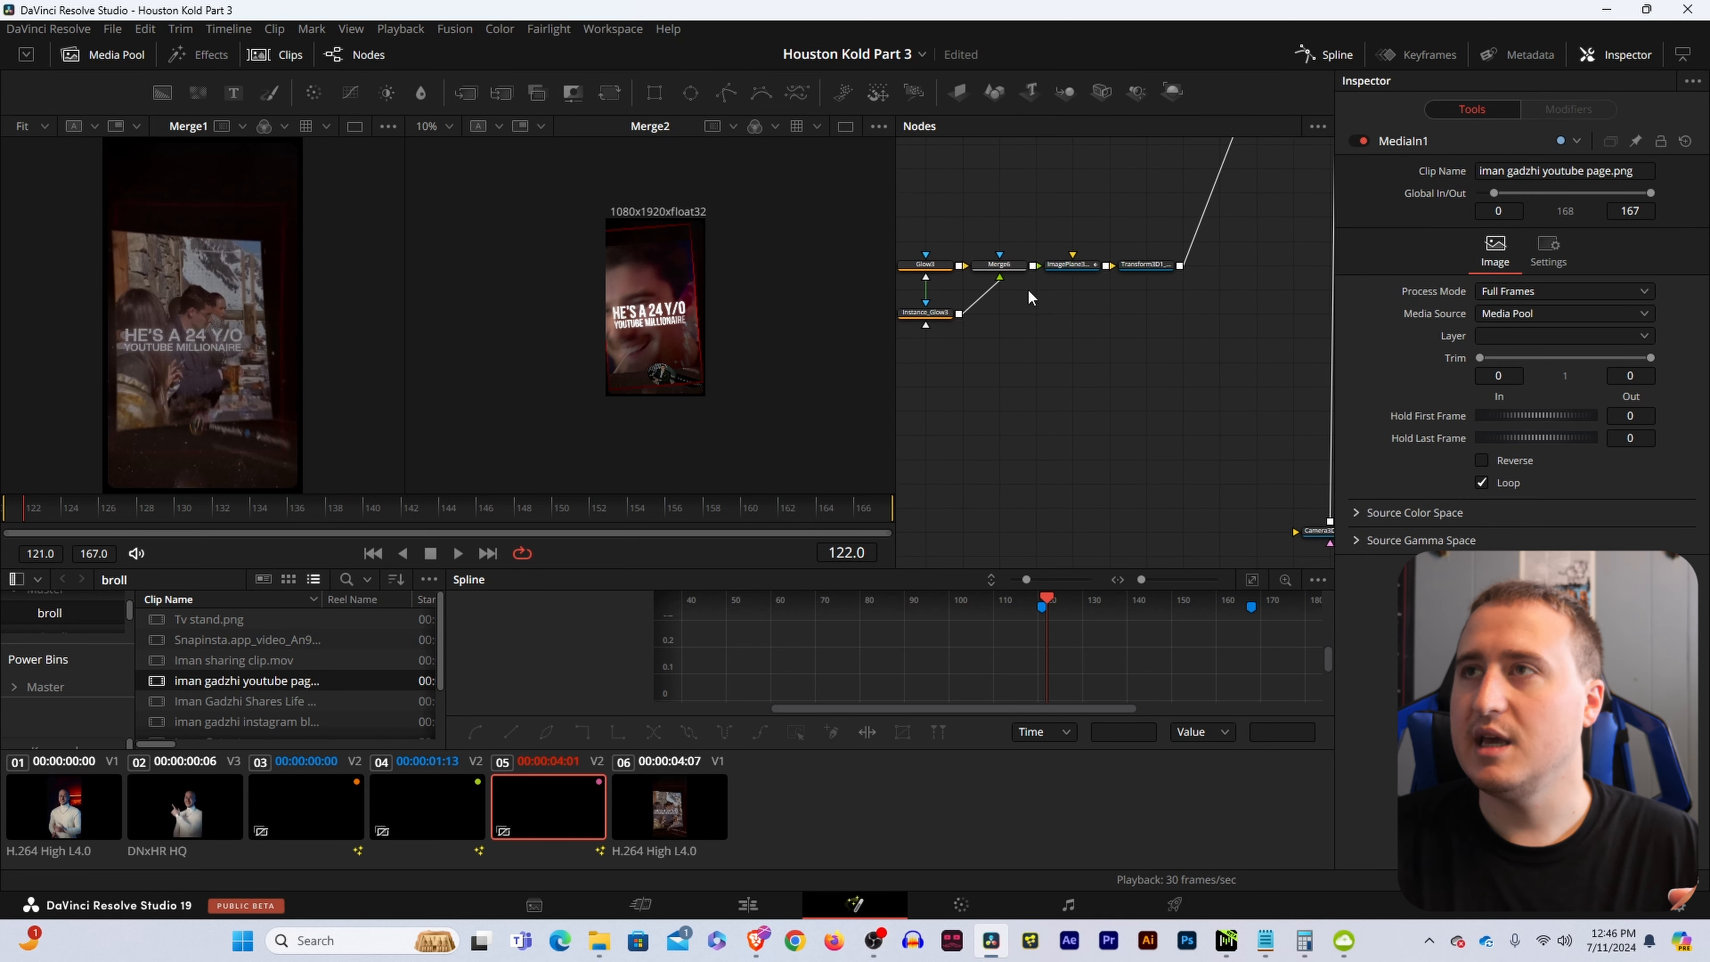
{"action": "left_click_drag", "start_coordinate": [1046, 226], "coordinate": [1174, 303]}
{"action": "left_click_drag", "start_coordinate": [1055, 432], "coordinate": [1184, 332]}
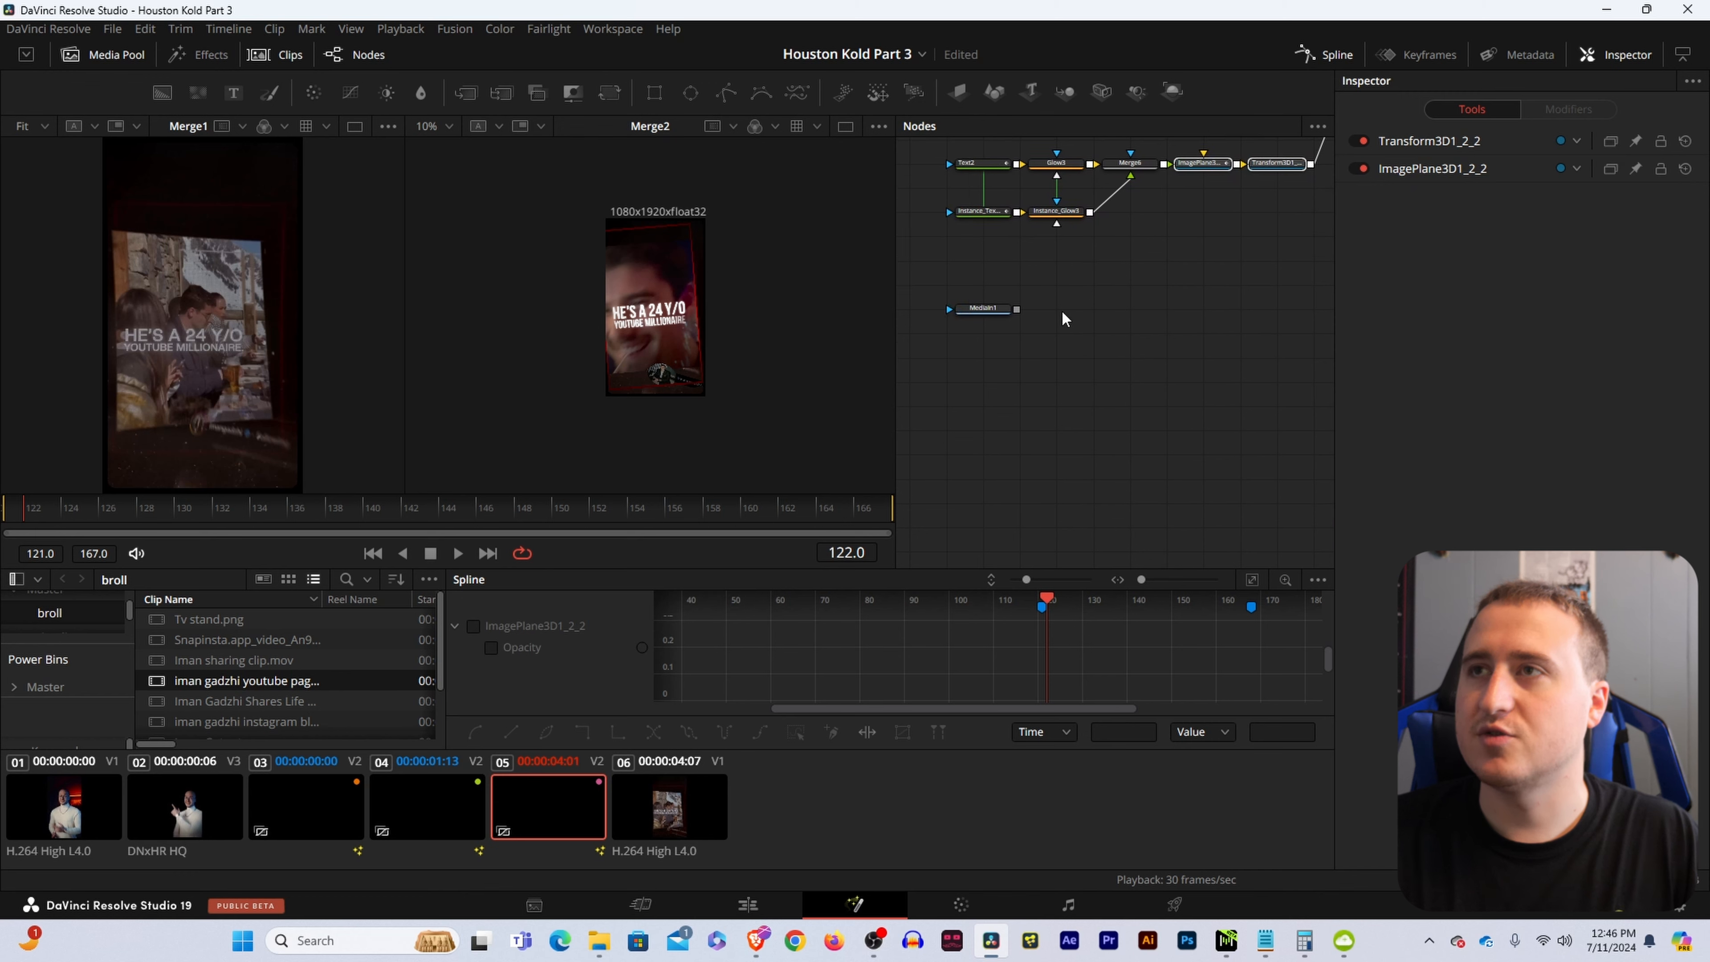
{"action": "left_click", "coordinate": [1073, 310]}
{"action": "key", "text": "ctrl+v"}
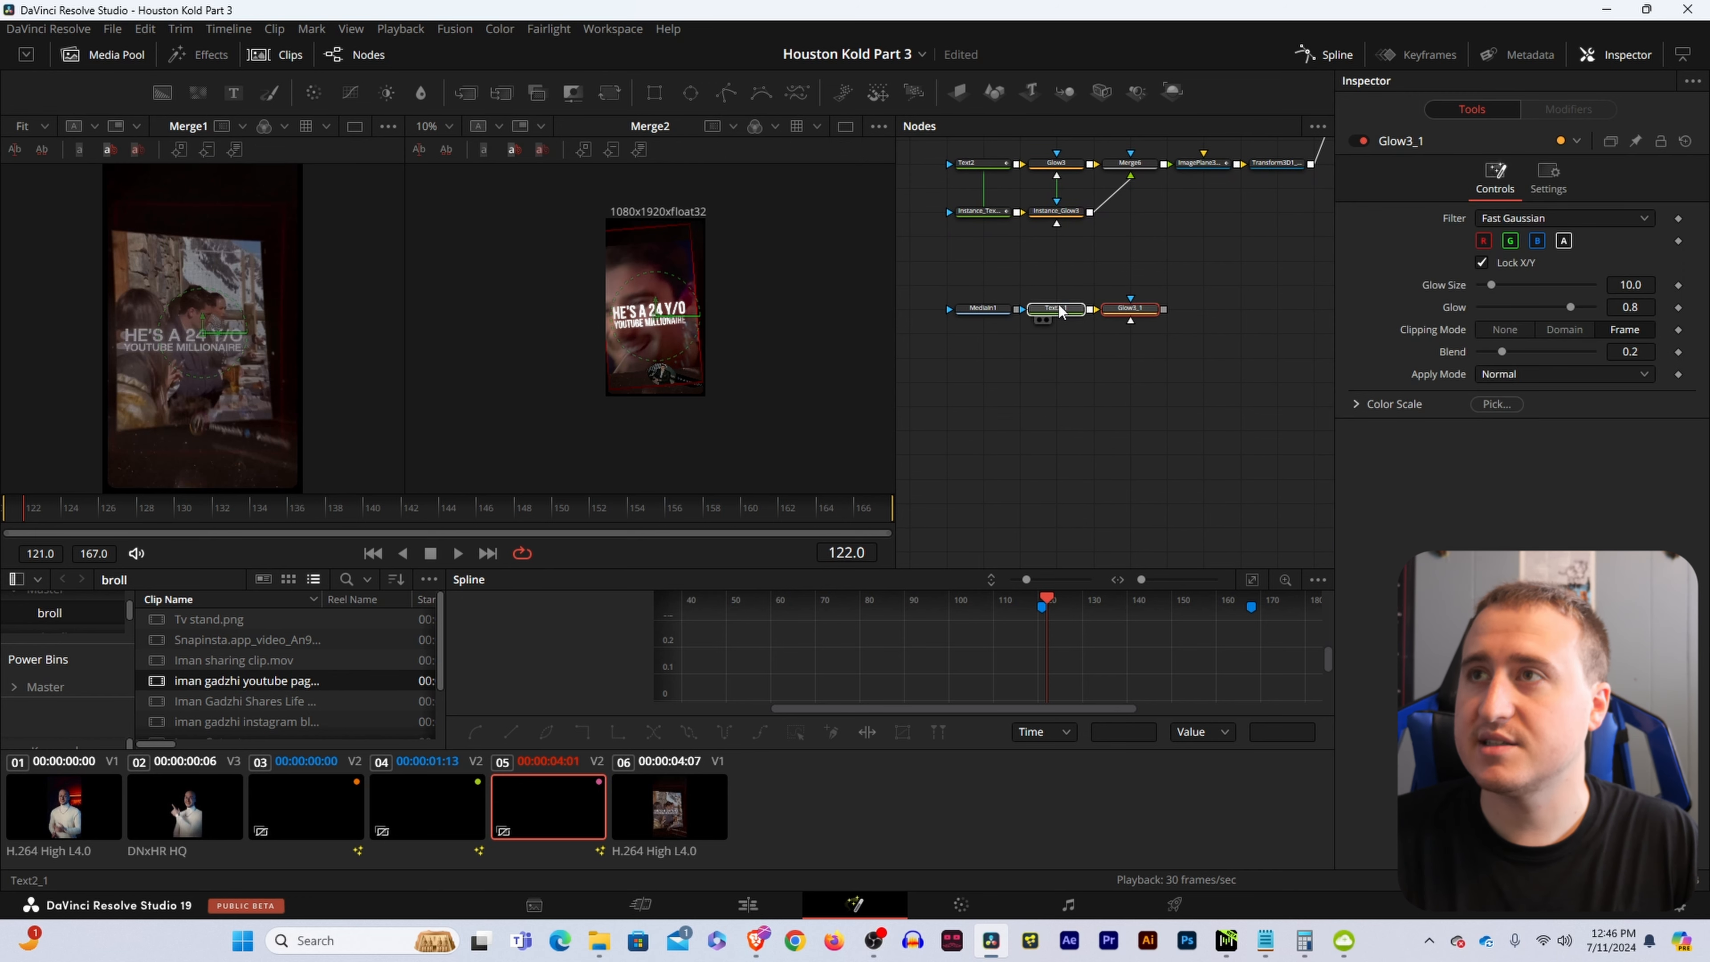
{"action": "left_click_drag", "start_coordinate": [1017, 309], "coordinate": [1060, 312]}
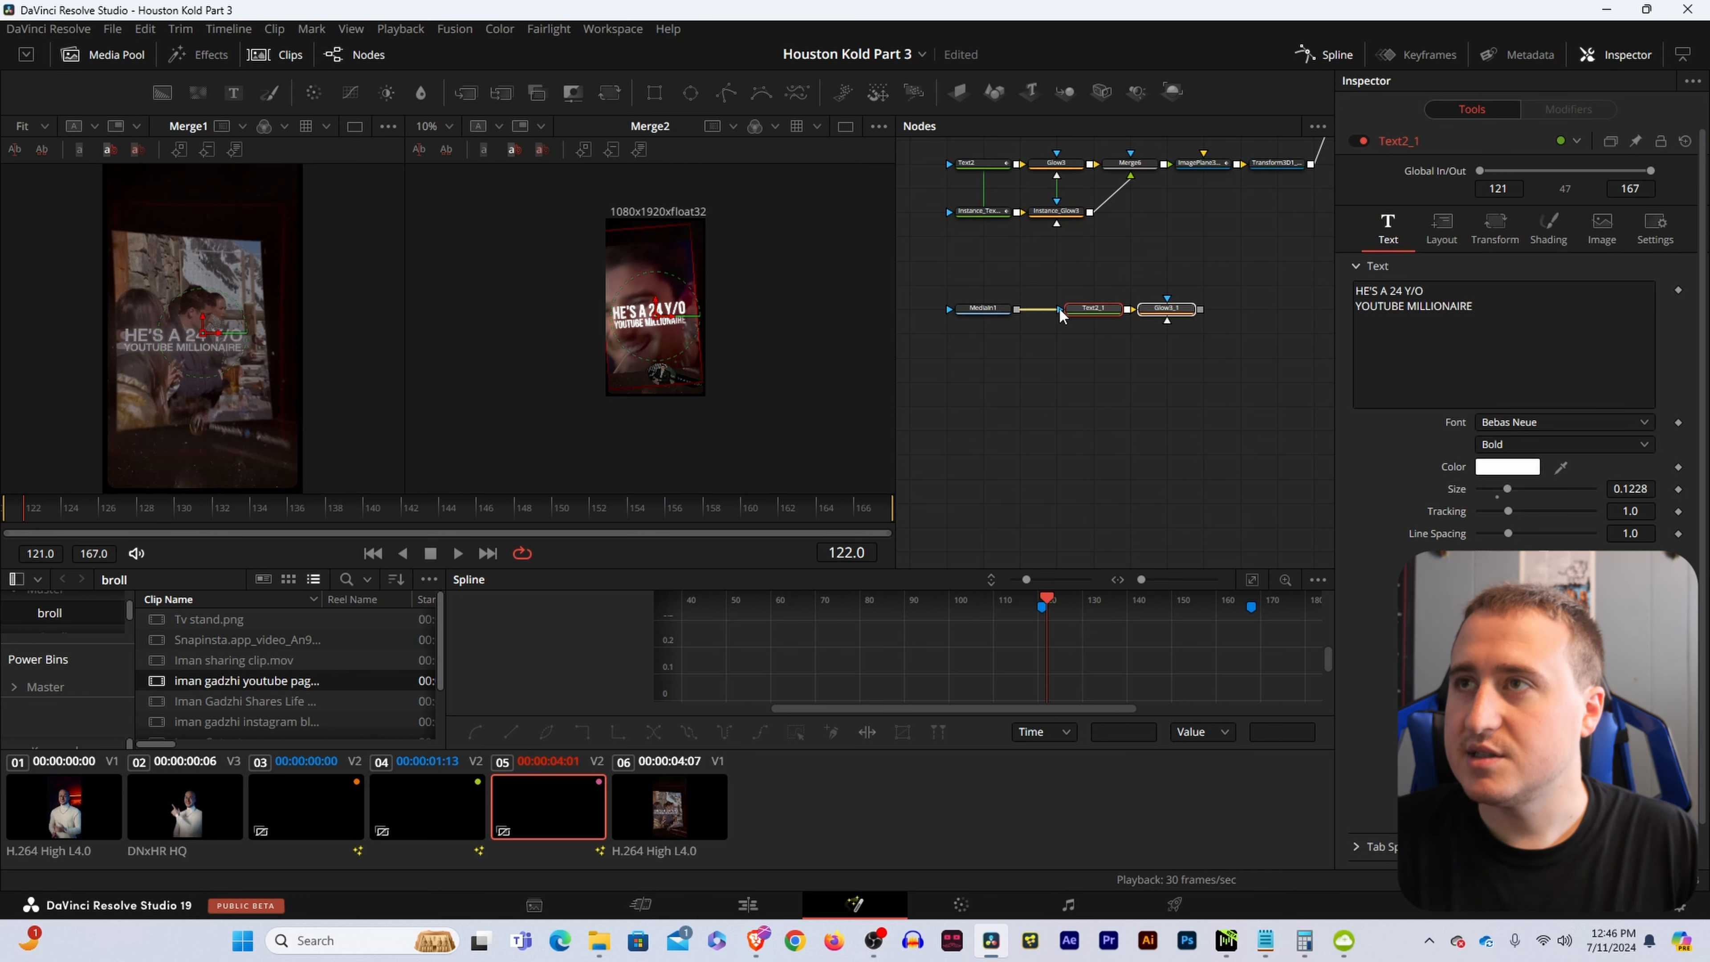
{"action": "key", "text": "Delete"}
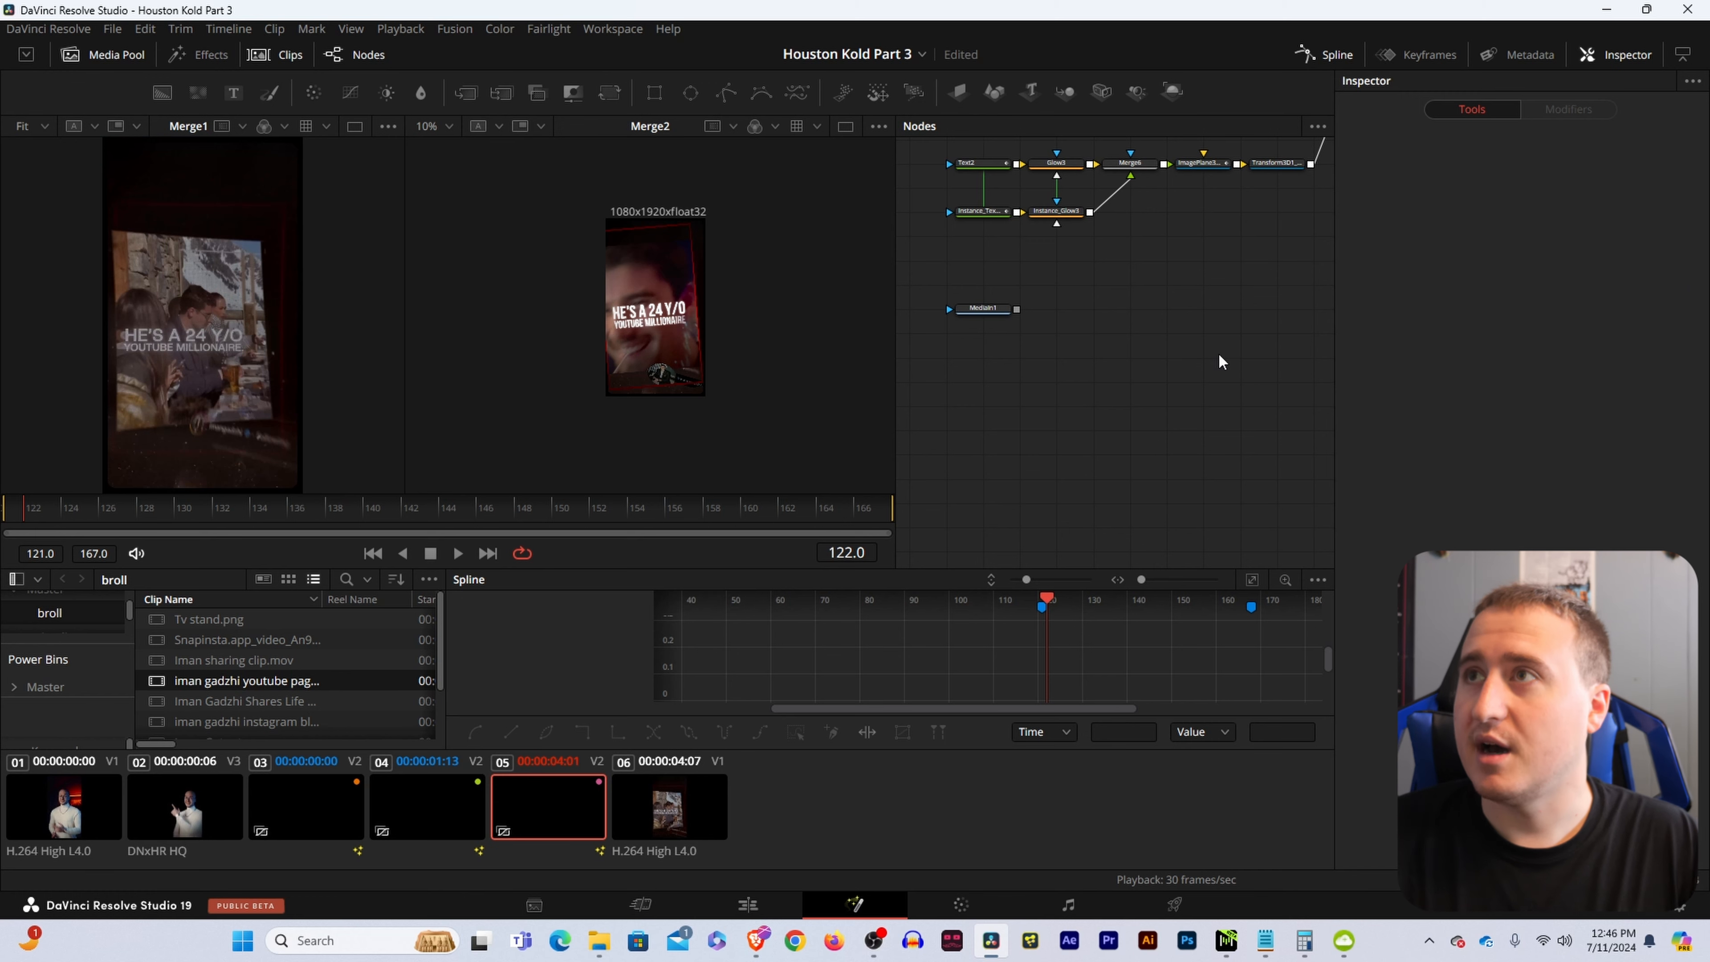
Duplicate the text branch's ImagePlane3D and Transform3D beside MediaIn1, and connect the YouTube page image to the copied image plane.
{"action": "left_click_drag", "start_coordinate": [1253, 270], "coordinate": [1174, 382]}
{"action": "left_click_drag", "start_coordinate": [1197, 290], "coordinate": [1197, 290]}
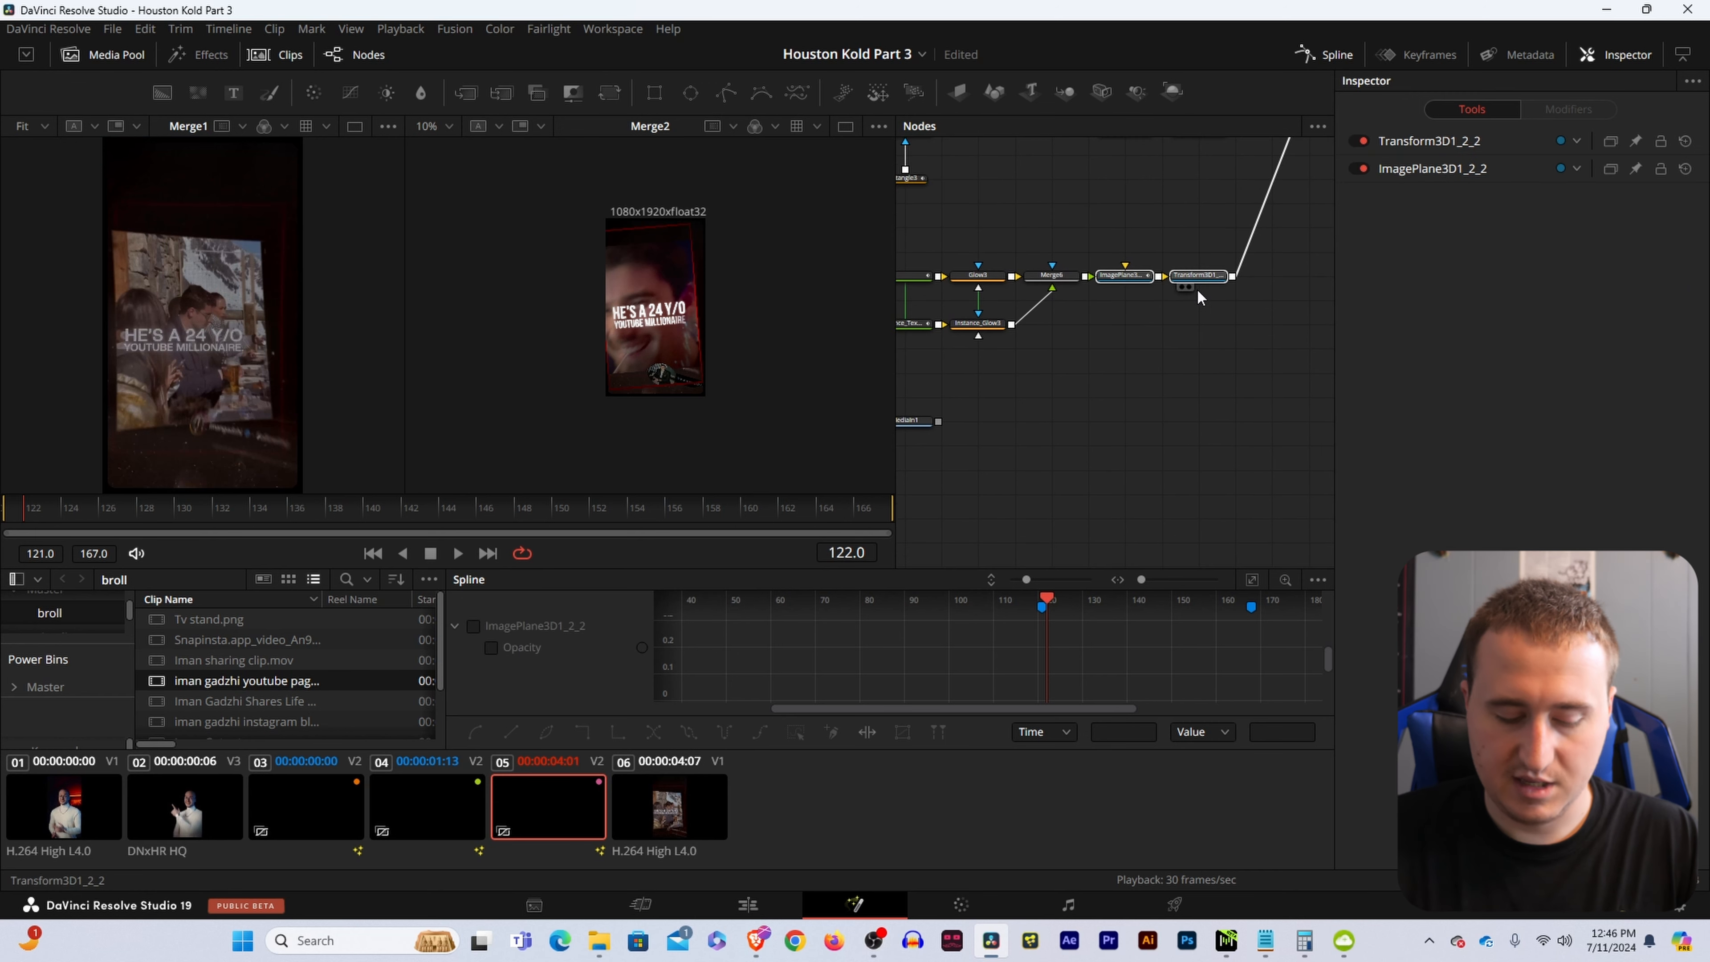
{"action": "left_click_drag", "start_coordinate": [1090, 382], "coordinate": [1133, 344]}
{"action": "left_click", "coordinate": [1051, 387]}
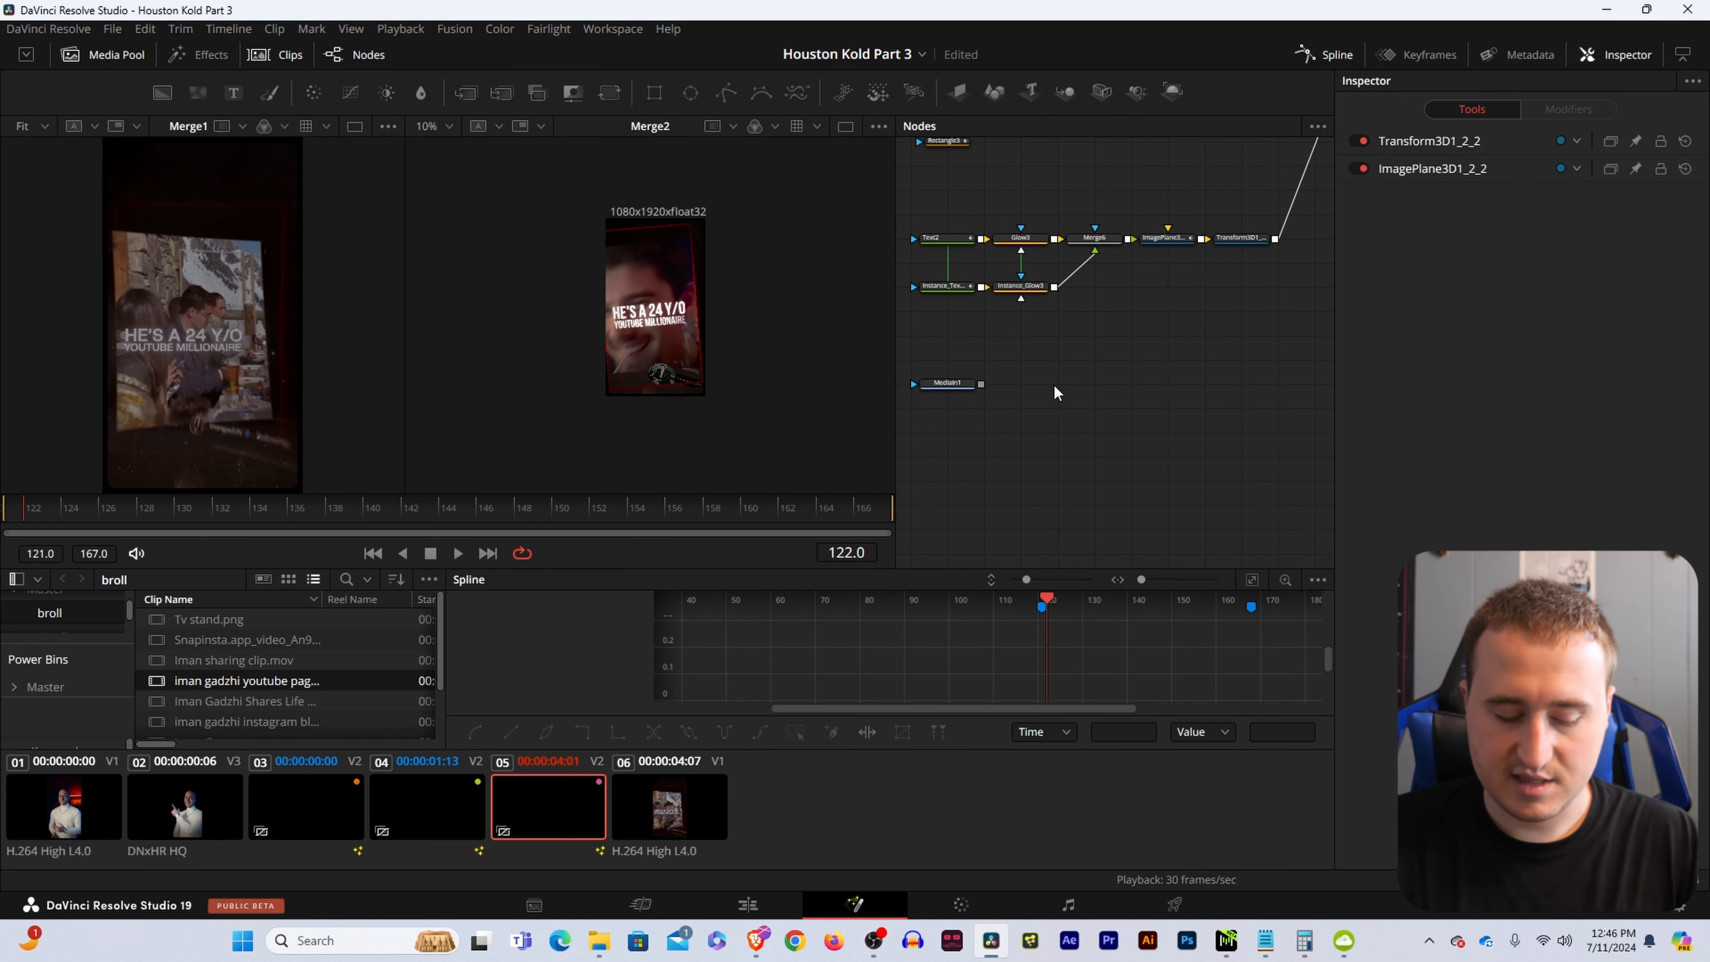
{"action": "key", "text": "ctrl+v"}
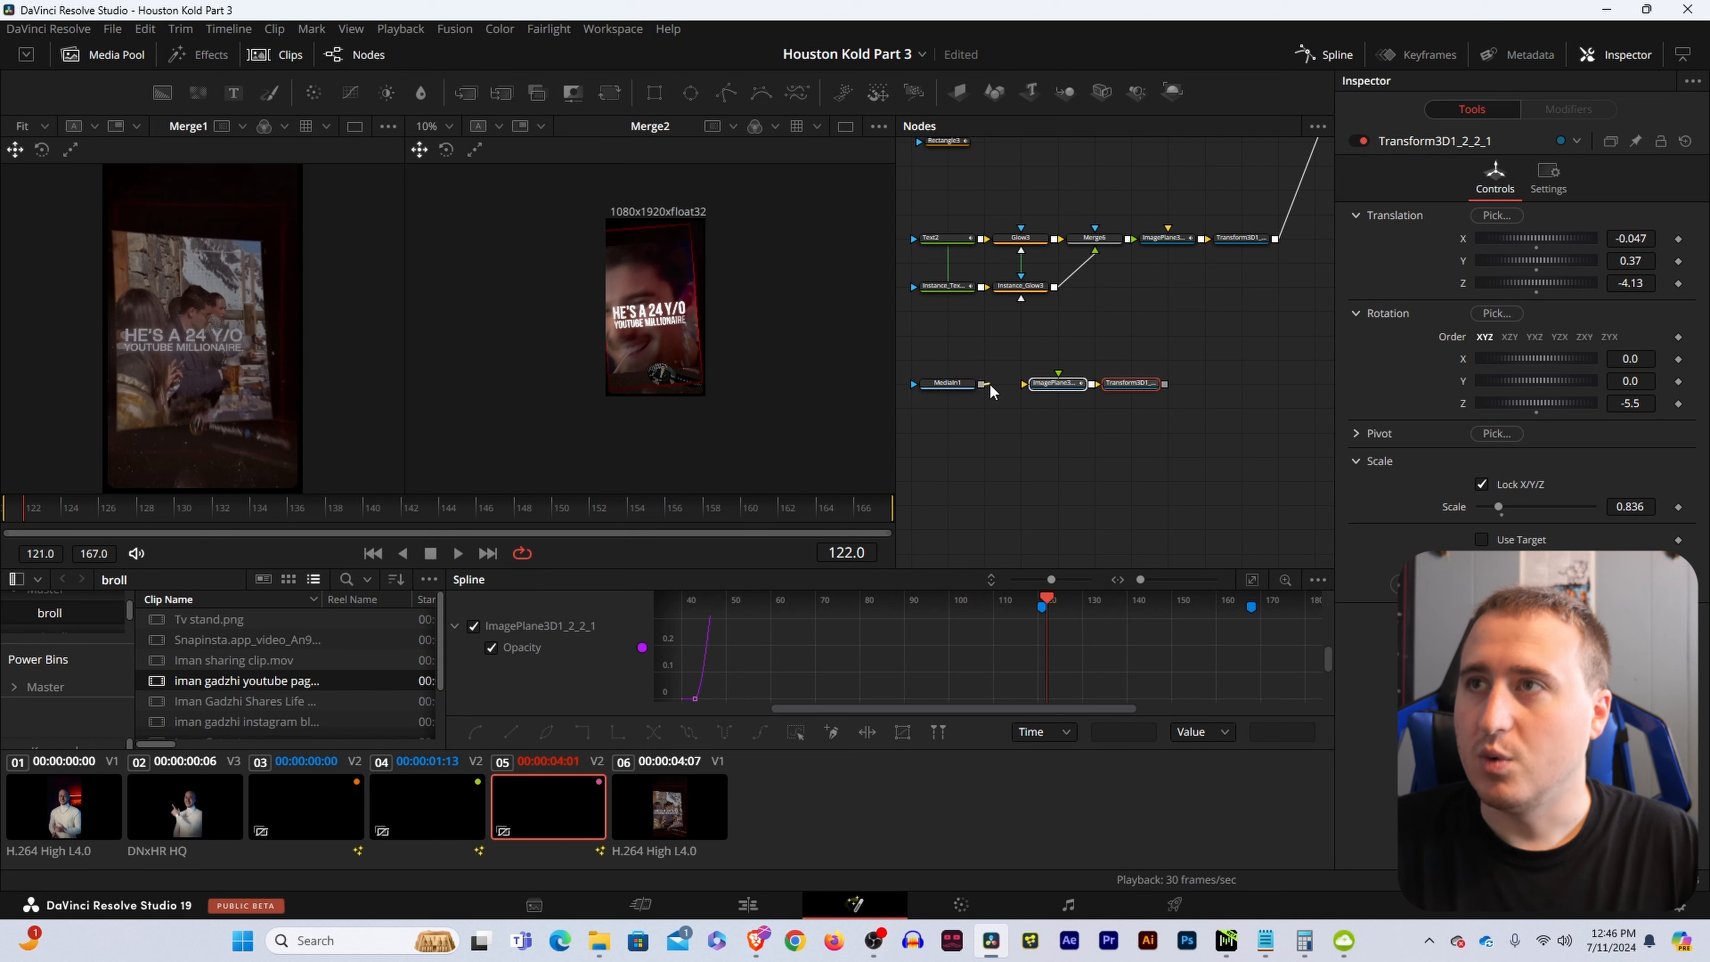
{"action": "left_click", "coordinate": [957, 390]}
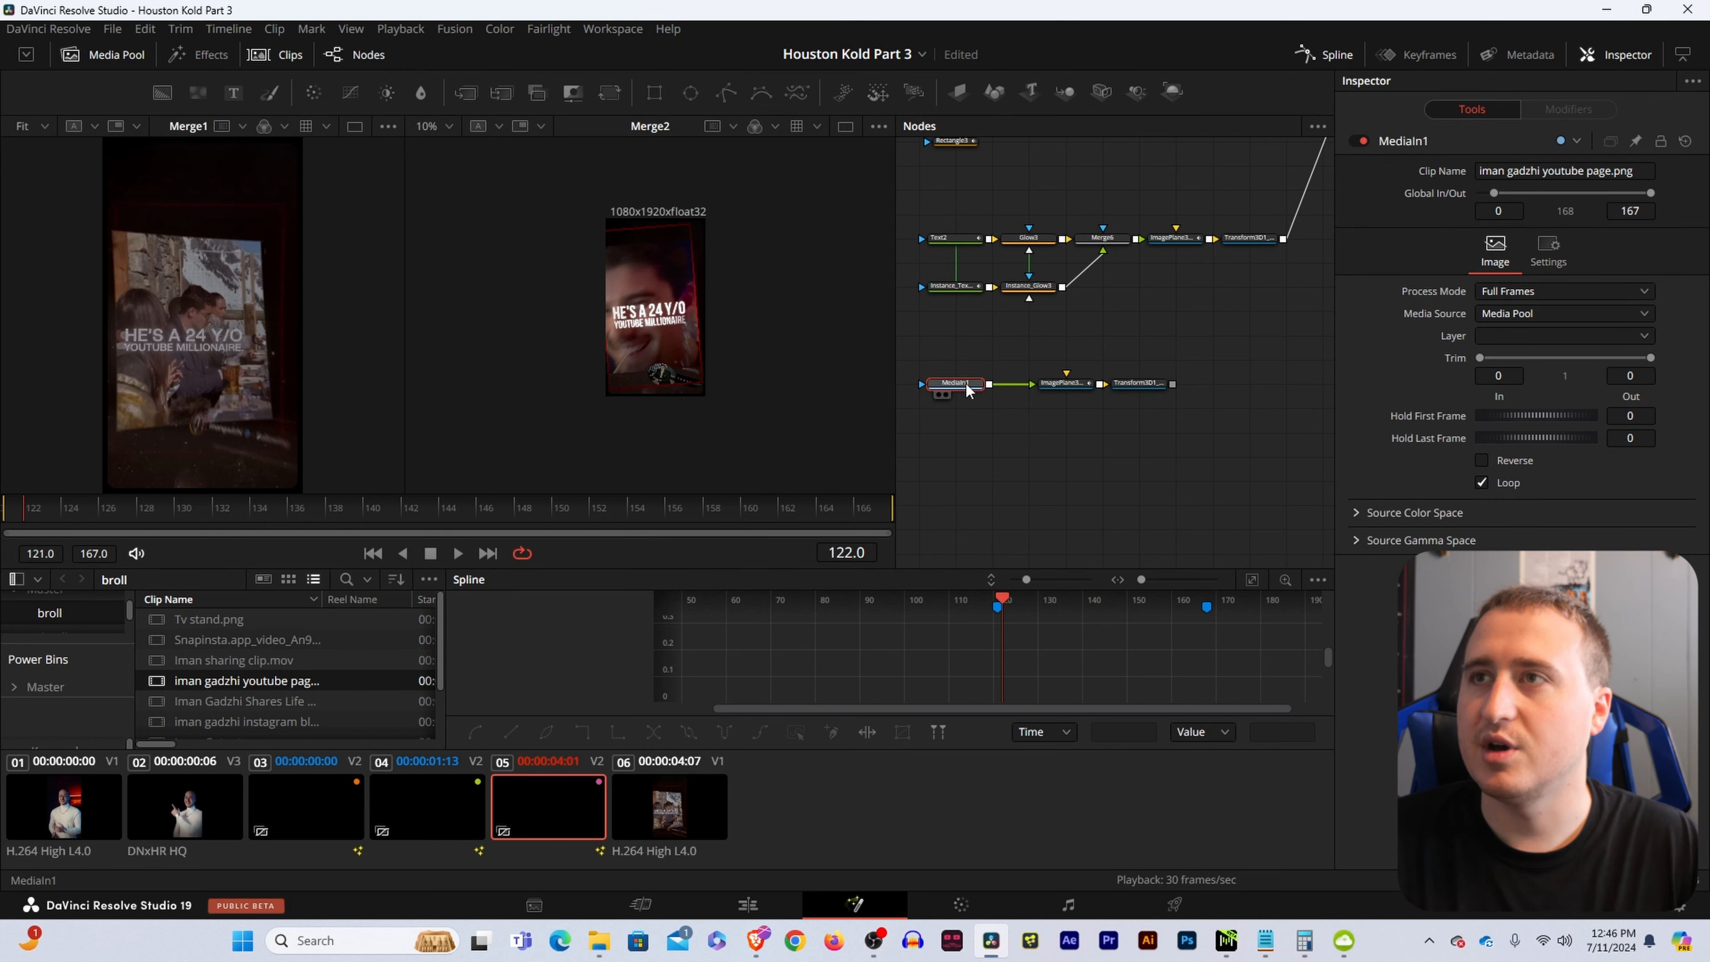
Show MediaIn1 in the second viewer to inspect the YouTube page image, and save the project.
{"action": "key", "text": "2"}
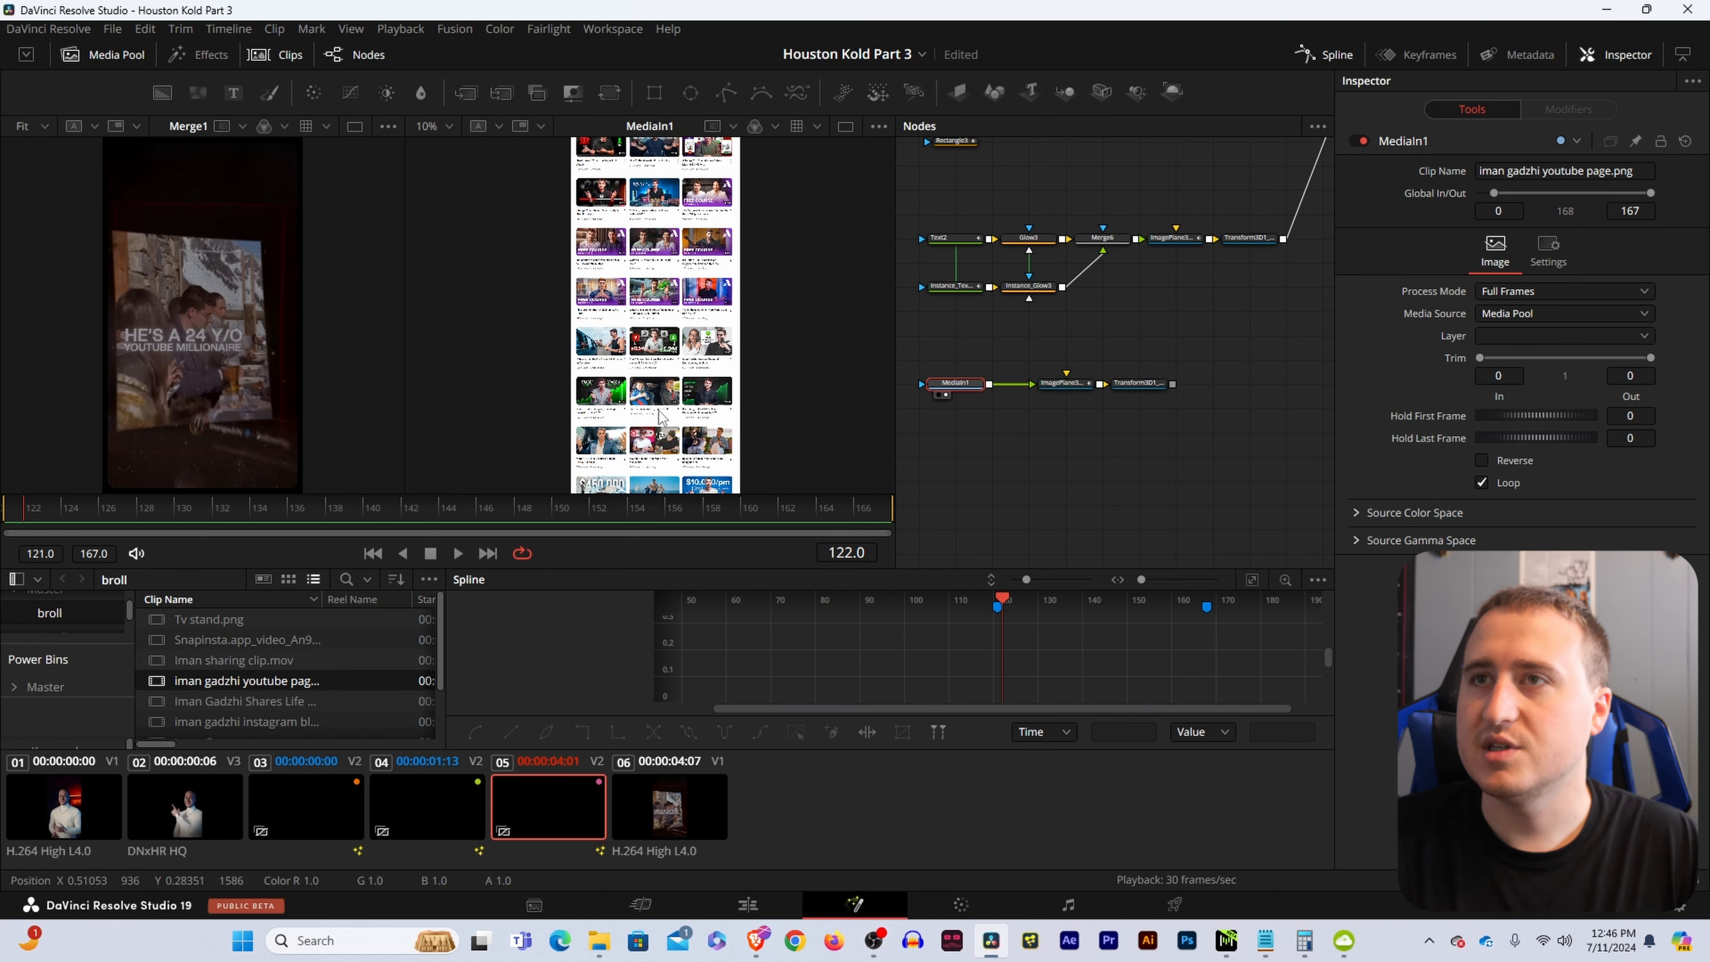
{"action": "scroll", "coordinate": [660, 418], "scroll_direction": "down", "scroll_amount": 2}
{"action": "scroll", "coordinate": [660, 418], "scroll_direction": "up", "scroll_amount": 5}
{"action": "scroll", "coordinate": [663, 411], "scroll_direction": "down", "scroll_amount": 2}
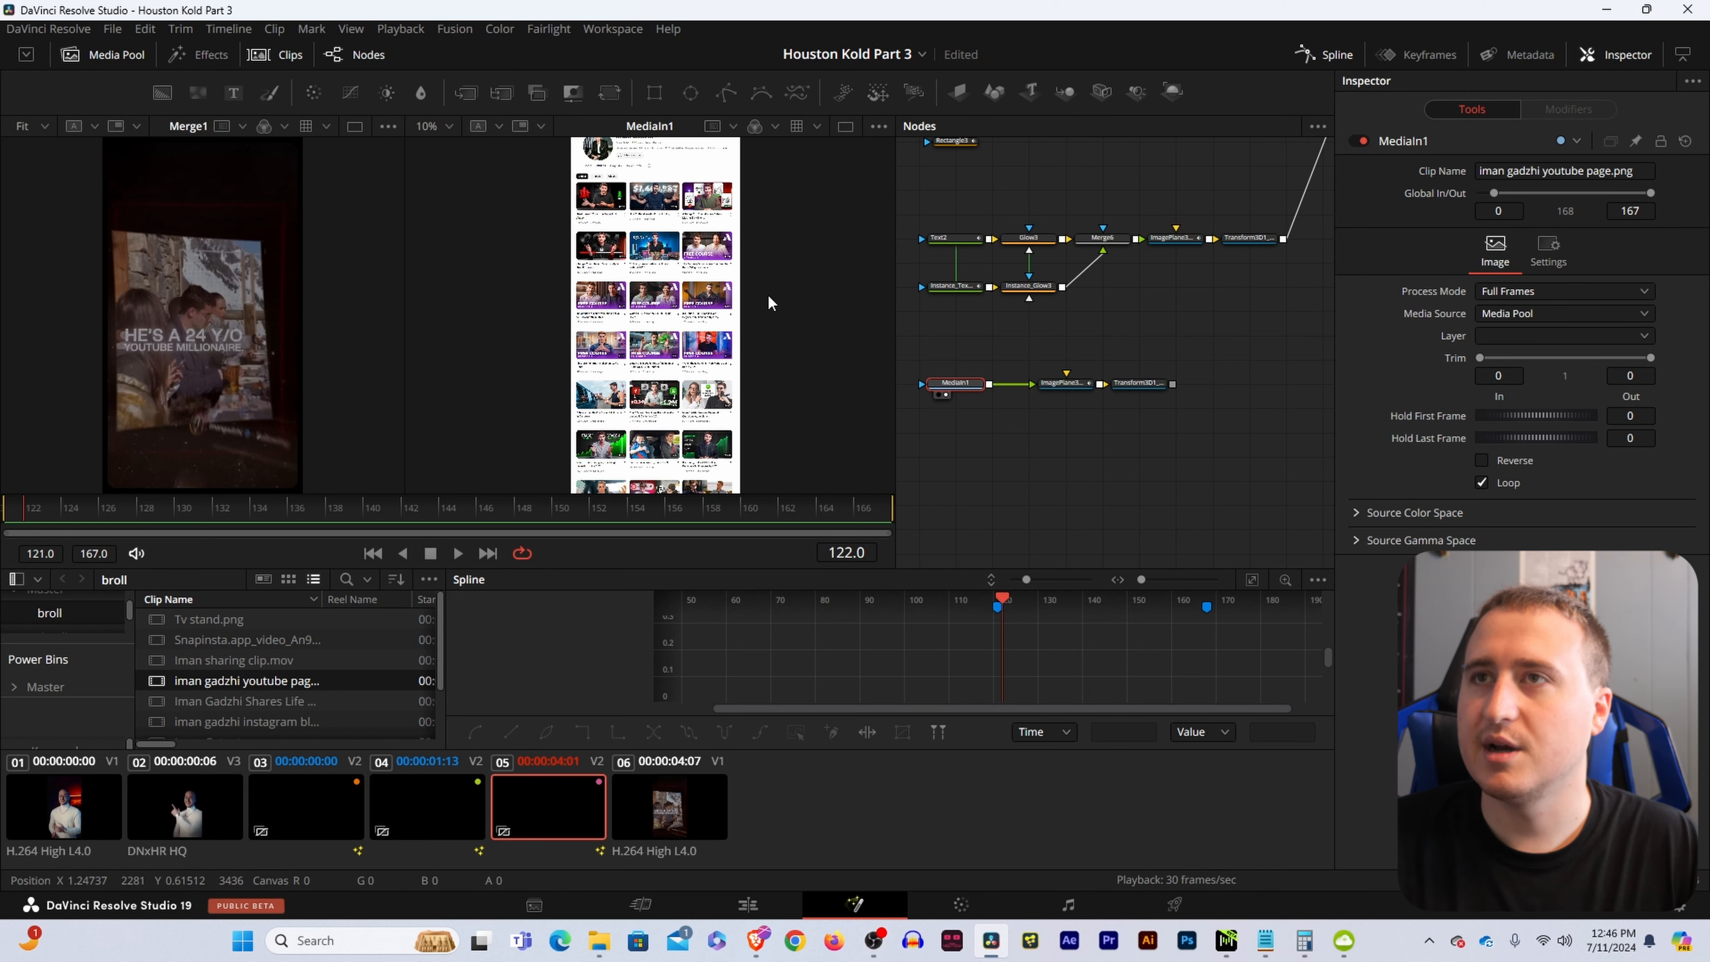
{"action": "scroll", "coordinate": [643, 246], "scroll_direction": "up", "scroll_amount": 3}
{"action": "scroll", "coordinate": [643, 246], "scroll_direction": "up", "scroll_amount": 2}
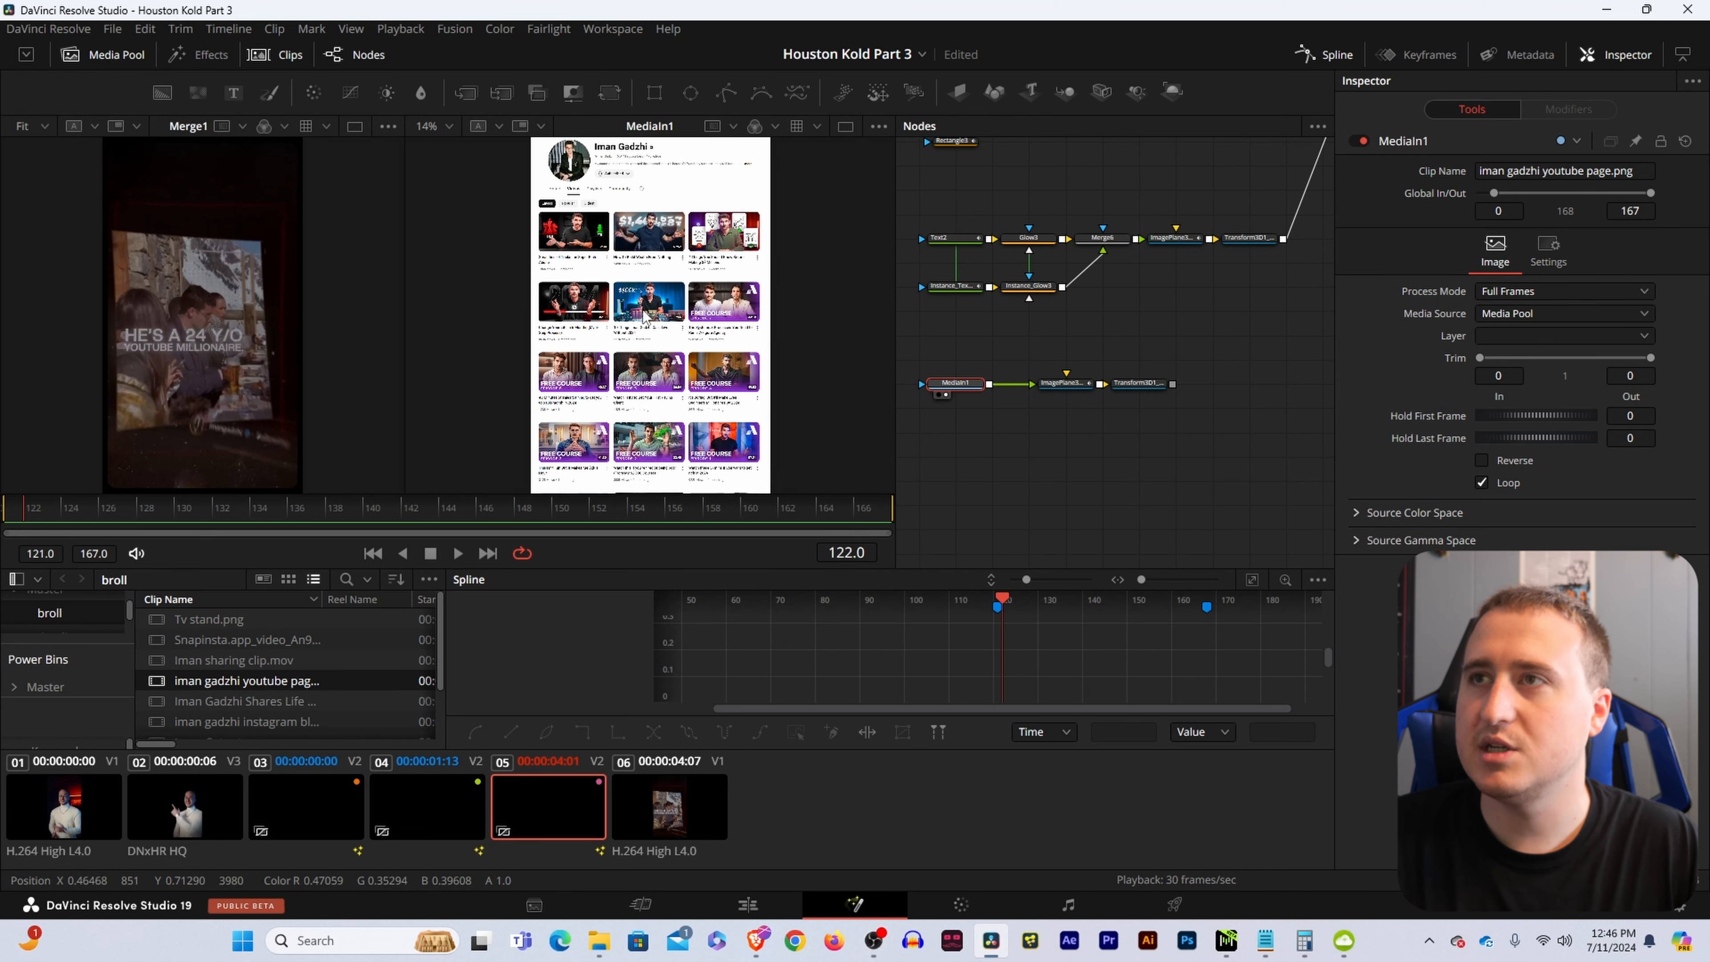
{"action": "key", "text": "ctrl+s"}
Connect the copied Transform3D of the YouTube branch to the 3D merge, and show Merge2 in the second viewer.
{"action": "left_click_drag", "start_coordinate": [1210, 429], "coordinate": [1113, 288]}
{"action": "left_click_drag", "start_coordinate": [764, 382], "coordinate": [809, 182]}
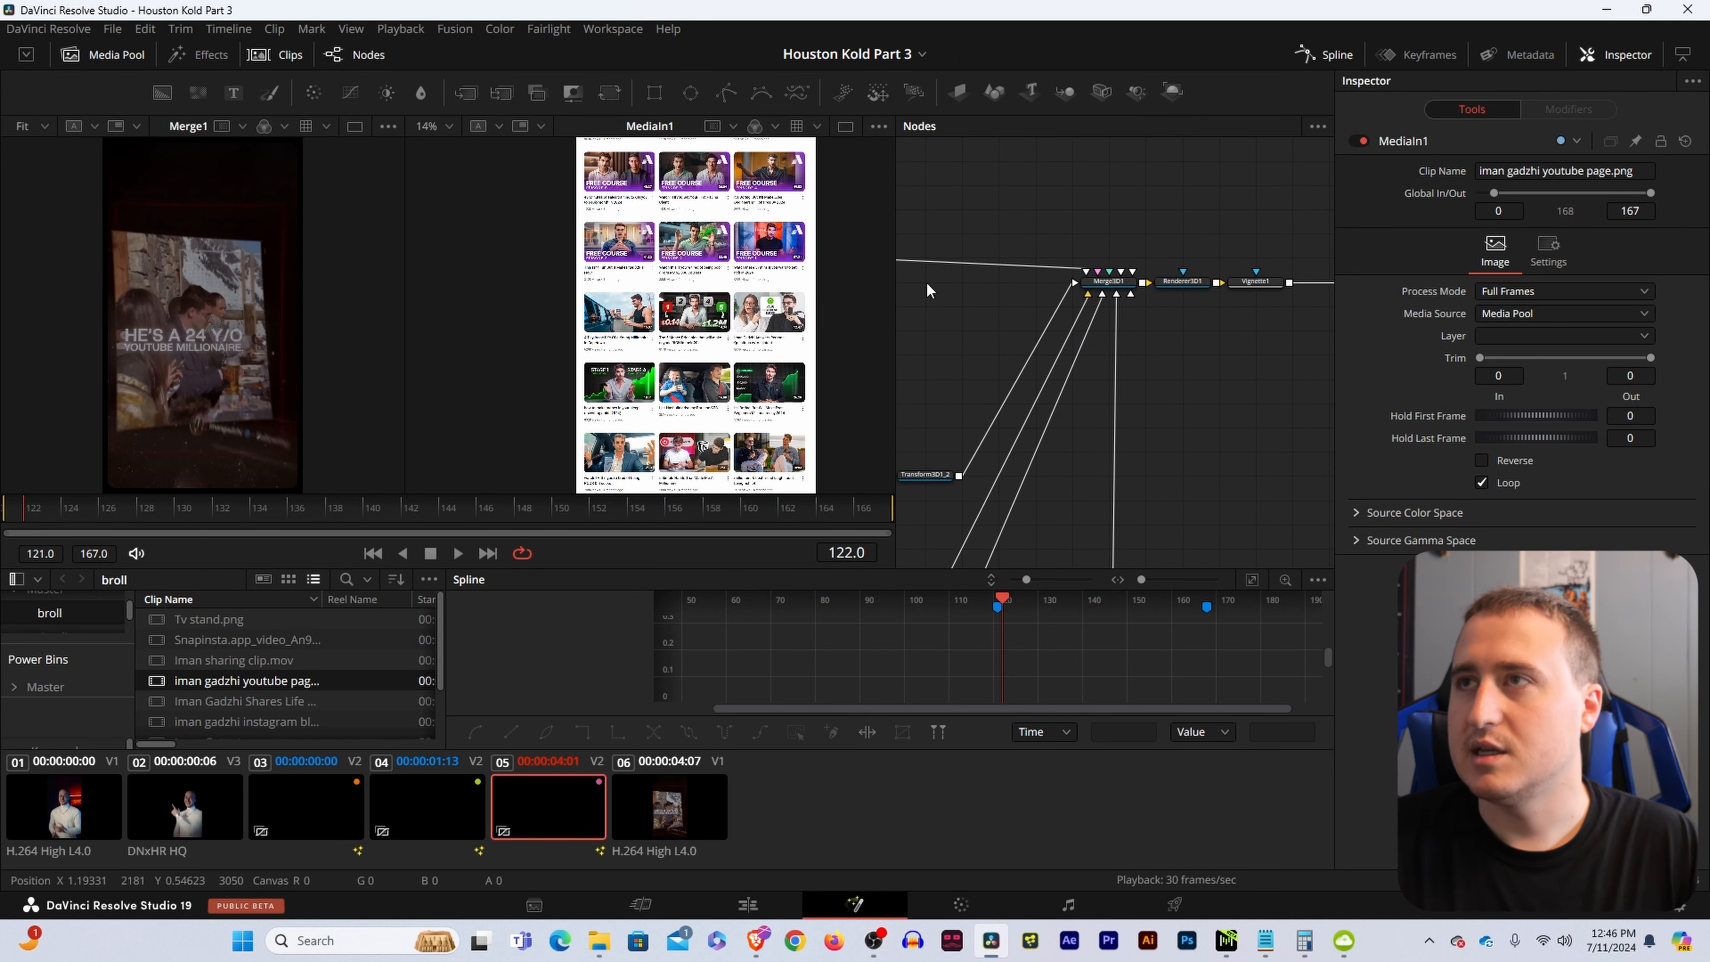
{"action": "left_click_drag", "start_coordinate": [1170, 445], "coordinate": [832, 441]}
{"action": "left_click", "coordinate": [1066, 277]}
{"action": "key", "text": "2"}
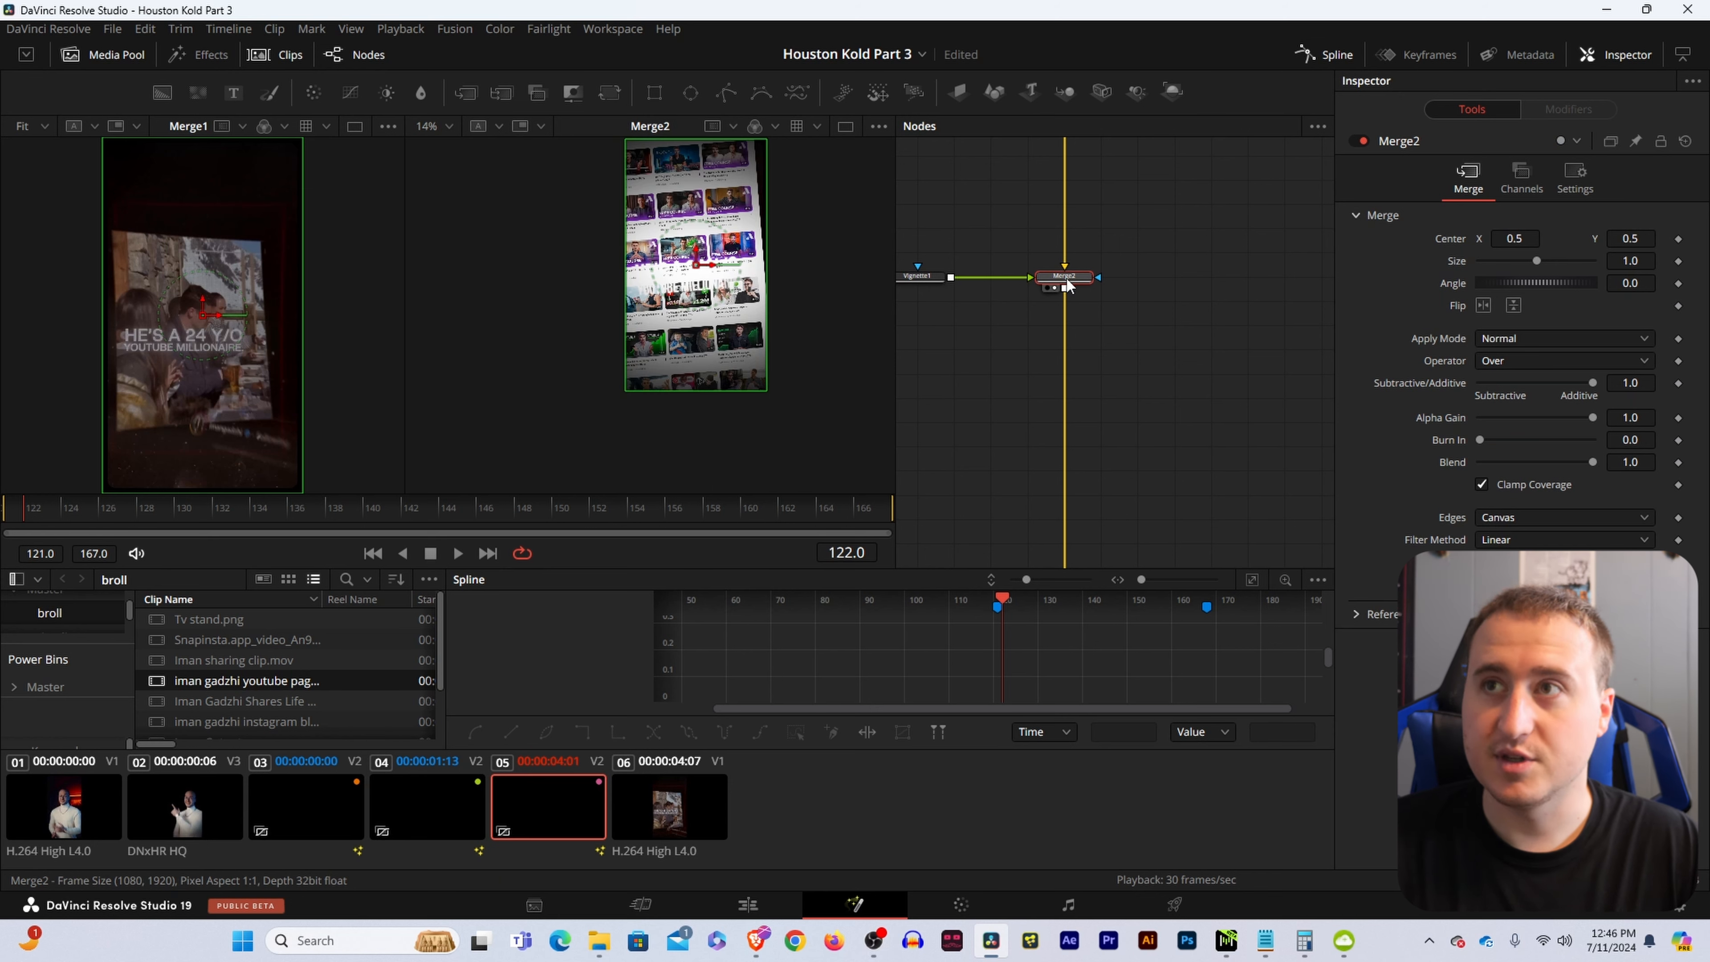
Move the playhead to frame 132 to compare Merge2 with the reference clip in the first viewer.
{"action": "scroll", "coordinate": [693, 239], "scroll_direction": "down", "scroll_amount": 2}
{"action": "left_click_drag", "start_coordinate": [704, 261], "coordinate": [775, 305]}
{"action": "scroll", "coordinate": [768, 244], "scroll_direction": "up", "scroll_amount": 1}
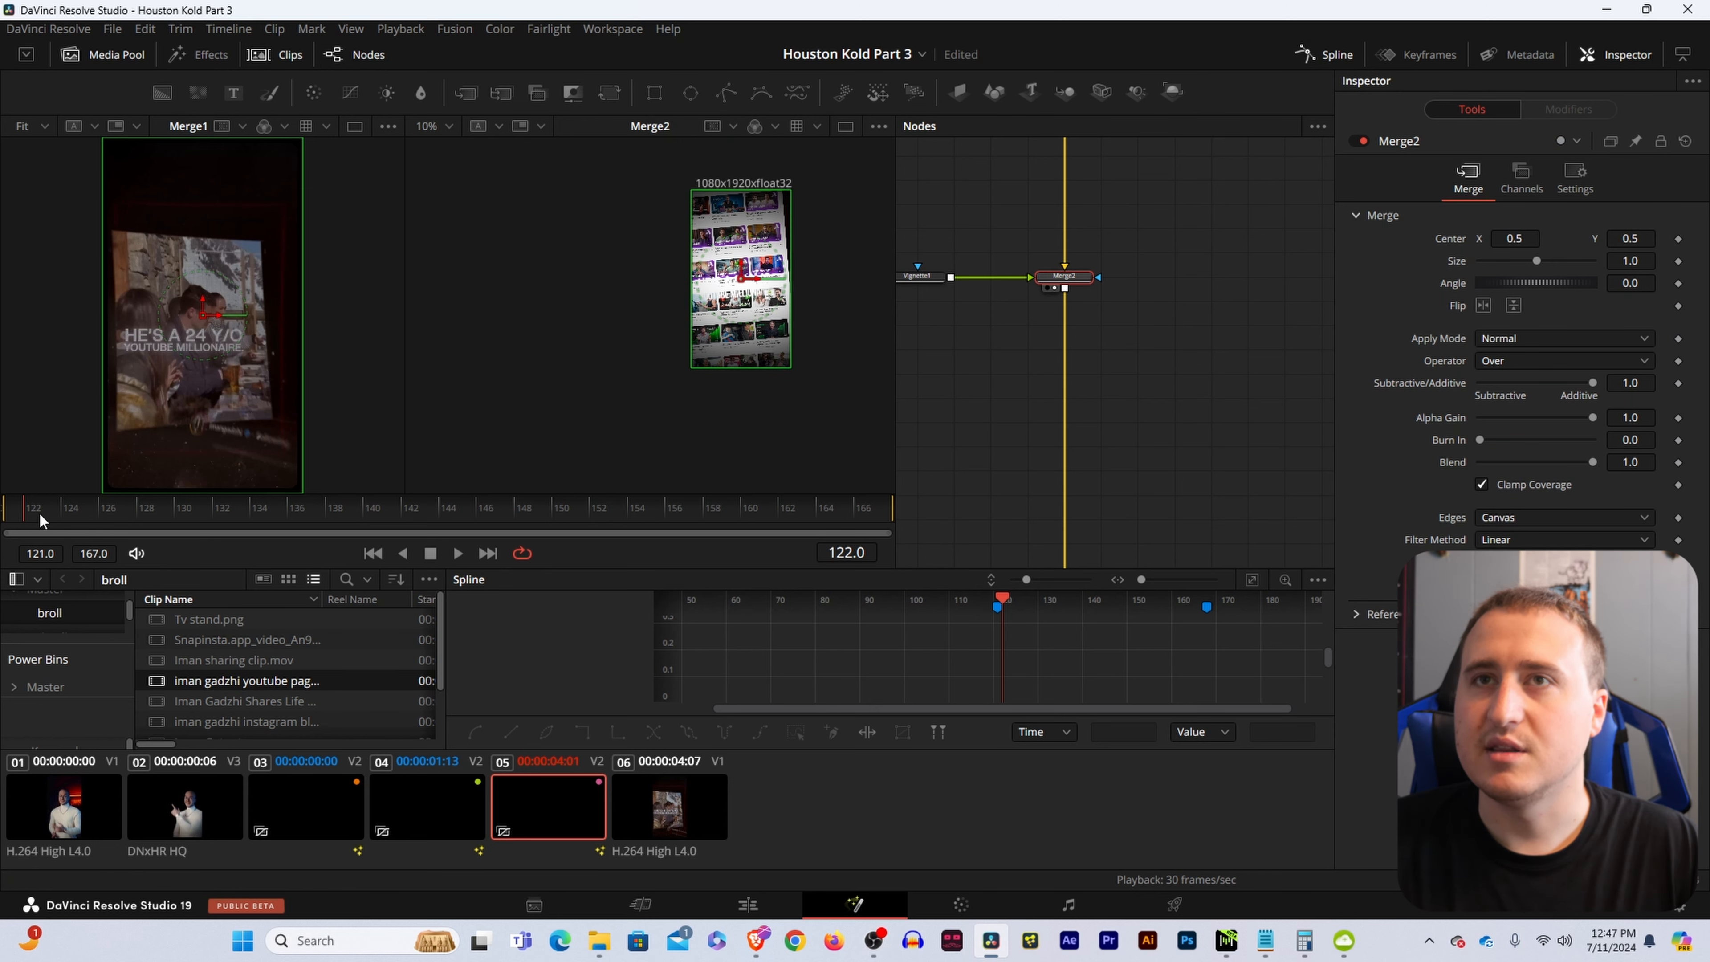
{"action": "left_click_drag", "start_coordinate": [39, 512], "coordinate": [212, 519]}
{"action": "scroll", "coordinate": [193, 368], "scroll_direction": "down", "scroll_amount": 1}
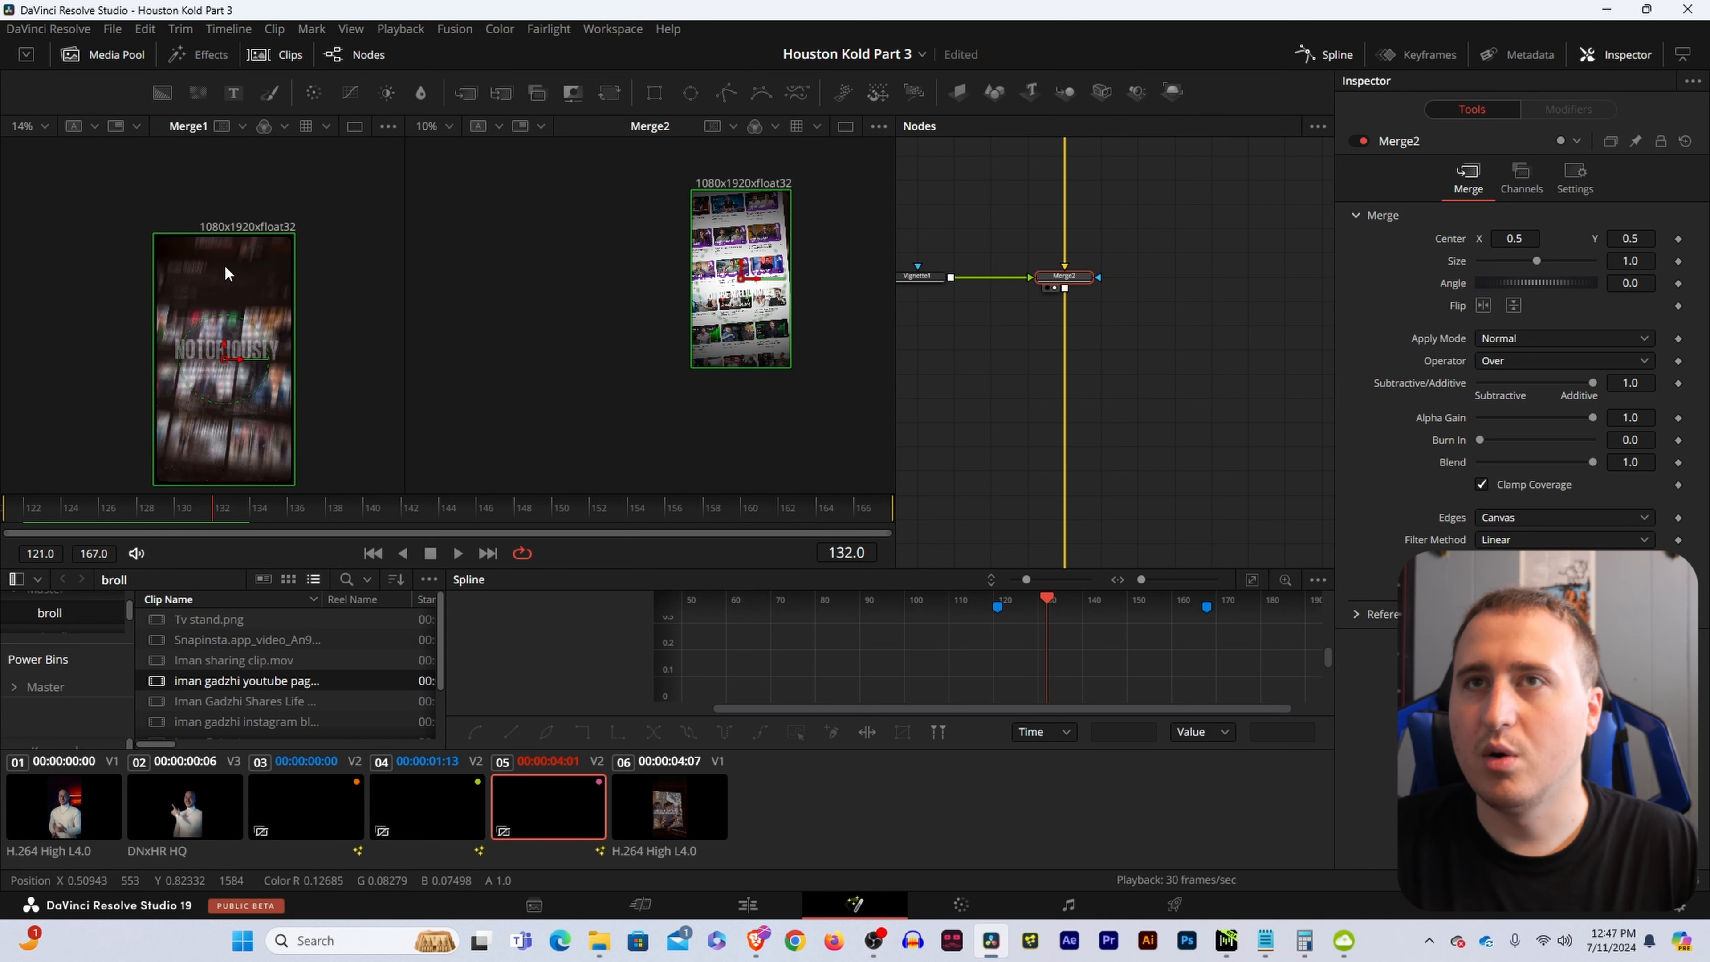
{"action": "scroll", "coordinate": [767, 251], "scroll_direction": "up", "scroll_amount": 2}
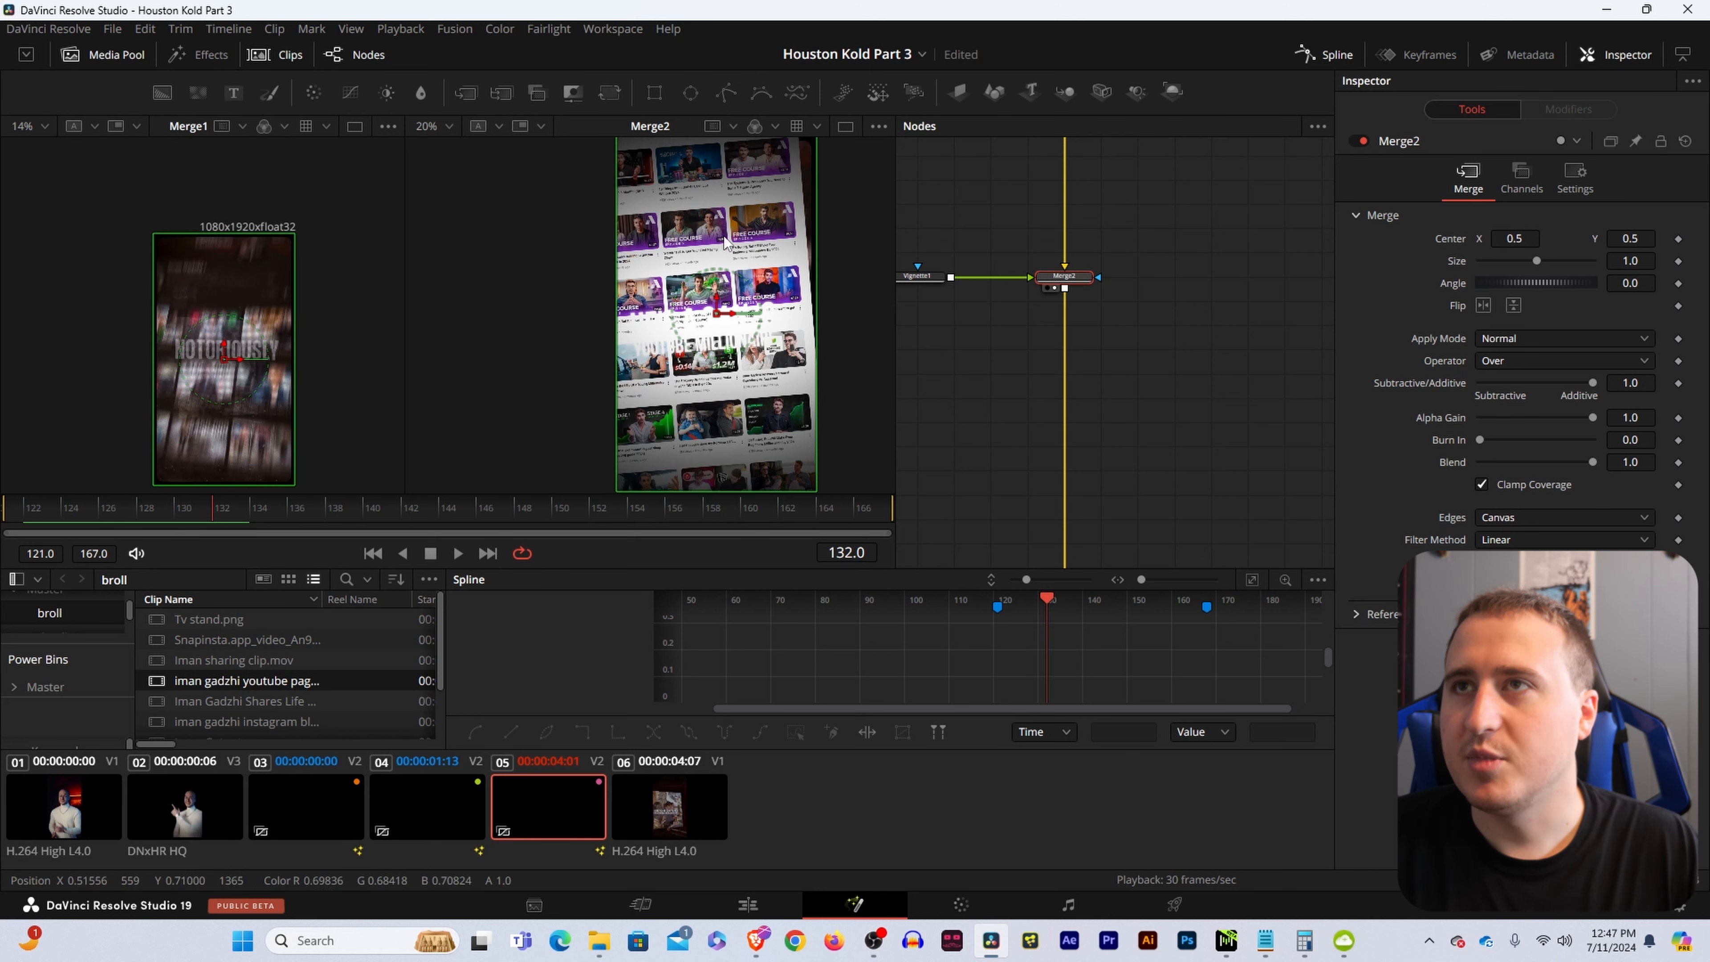
Set the YouTube branch's Transform3D to Z rotation -13.6, with translation X 0.019 and Y -0.252.
{"action": "left_click_drag", "start_coordinate": [1017, 465], "coordinate": [1236, 249]}
{"action": "left_click_drag", "start_coordinate": [1057, 418], "coordinate": [1309, 262]}
{"action": "left_click_drag", "start_coordinate": [1139, 484], "coordinate": [1155, 258]}
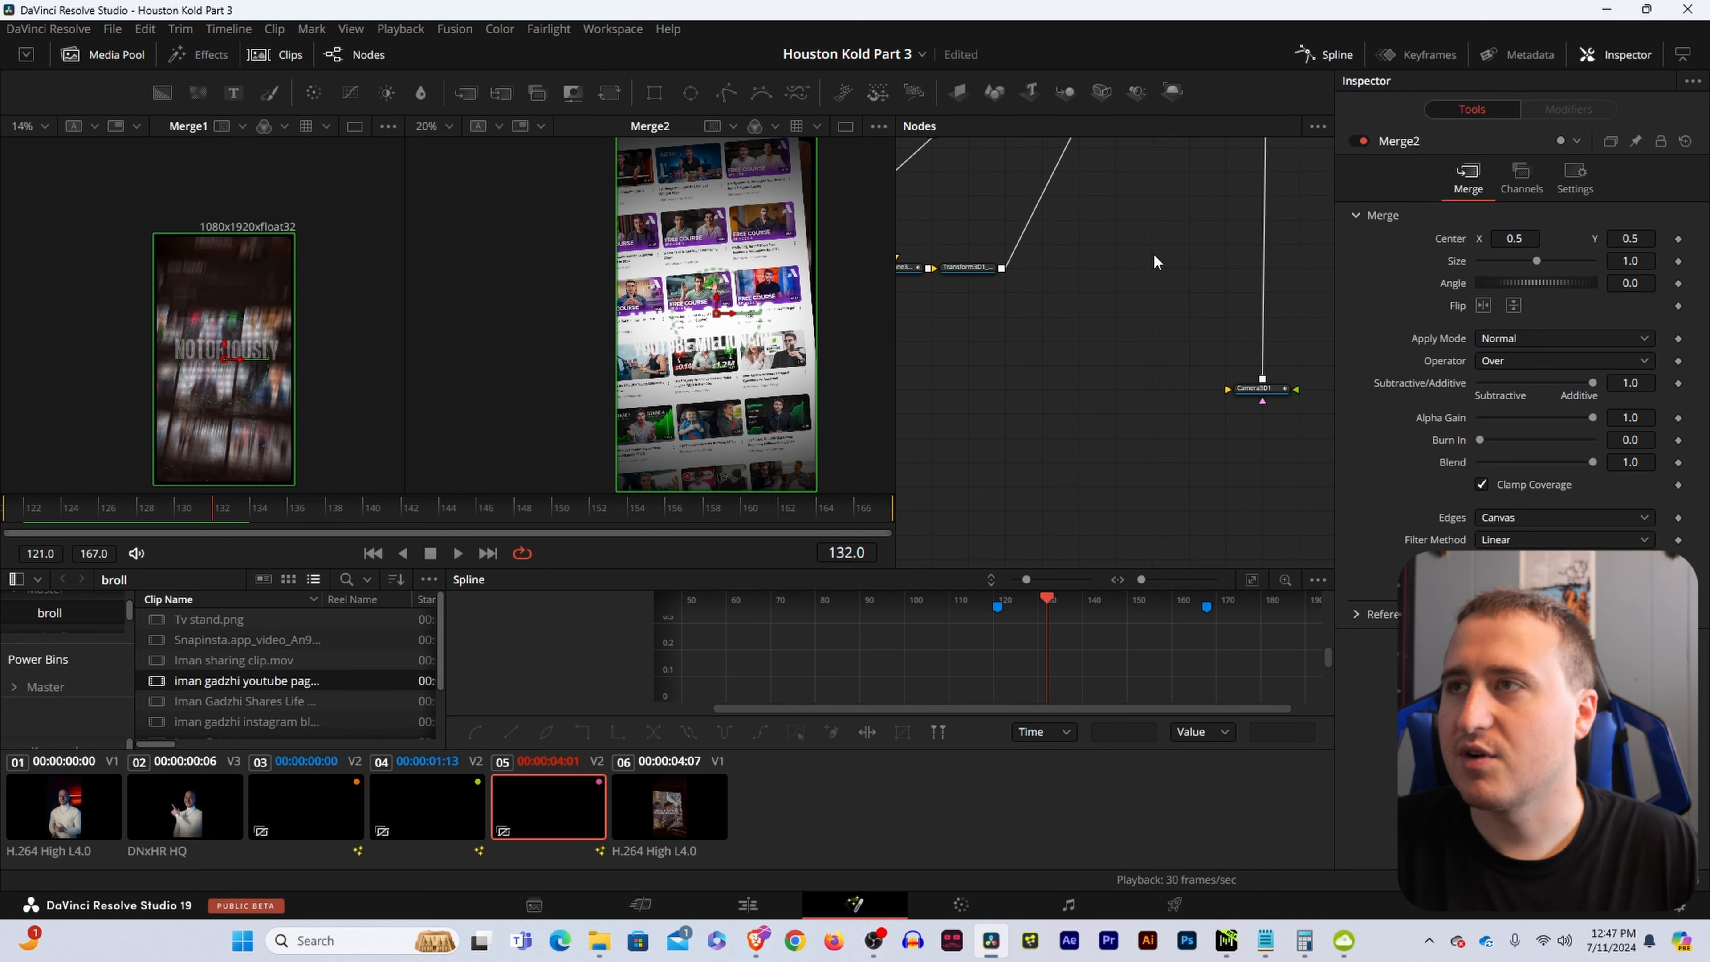
{"action": "left_click_drag", "start_coordinate": [1139, 398], "coordinate": [1239, 377]}
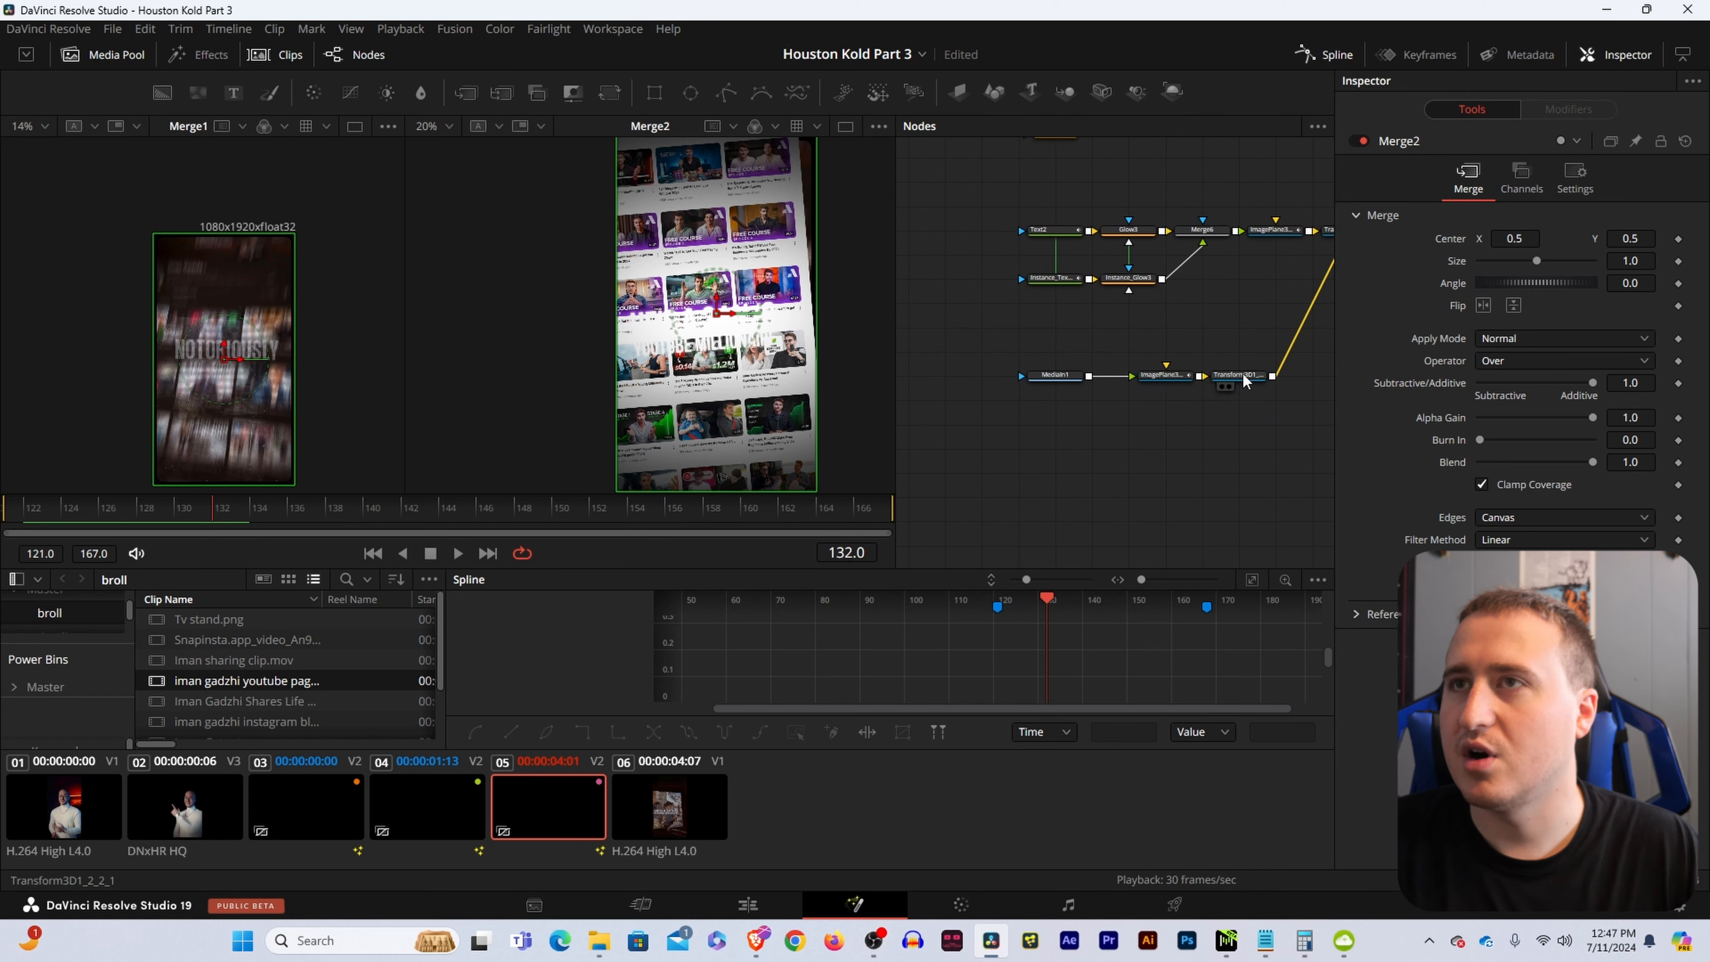
{"action": "left_click", "coordinate": [1242, 372]}
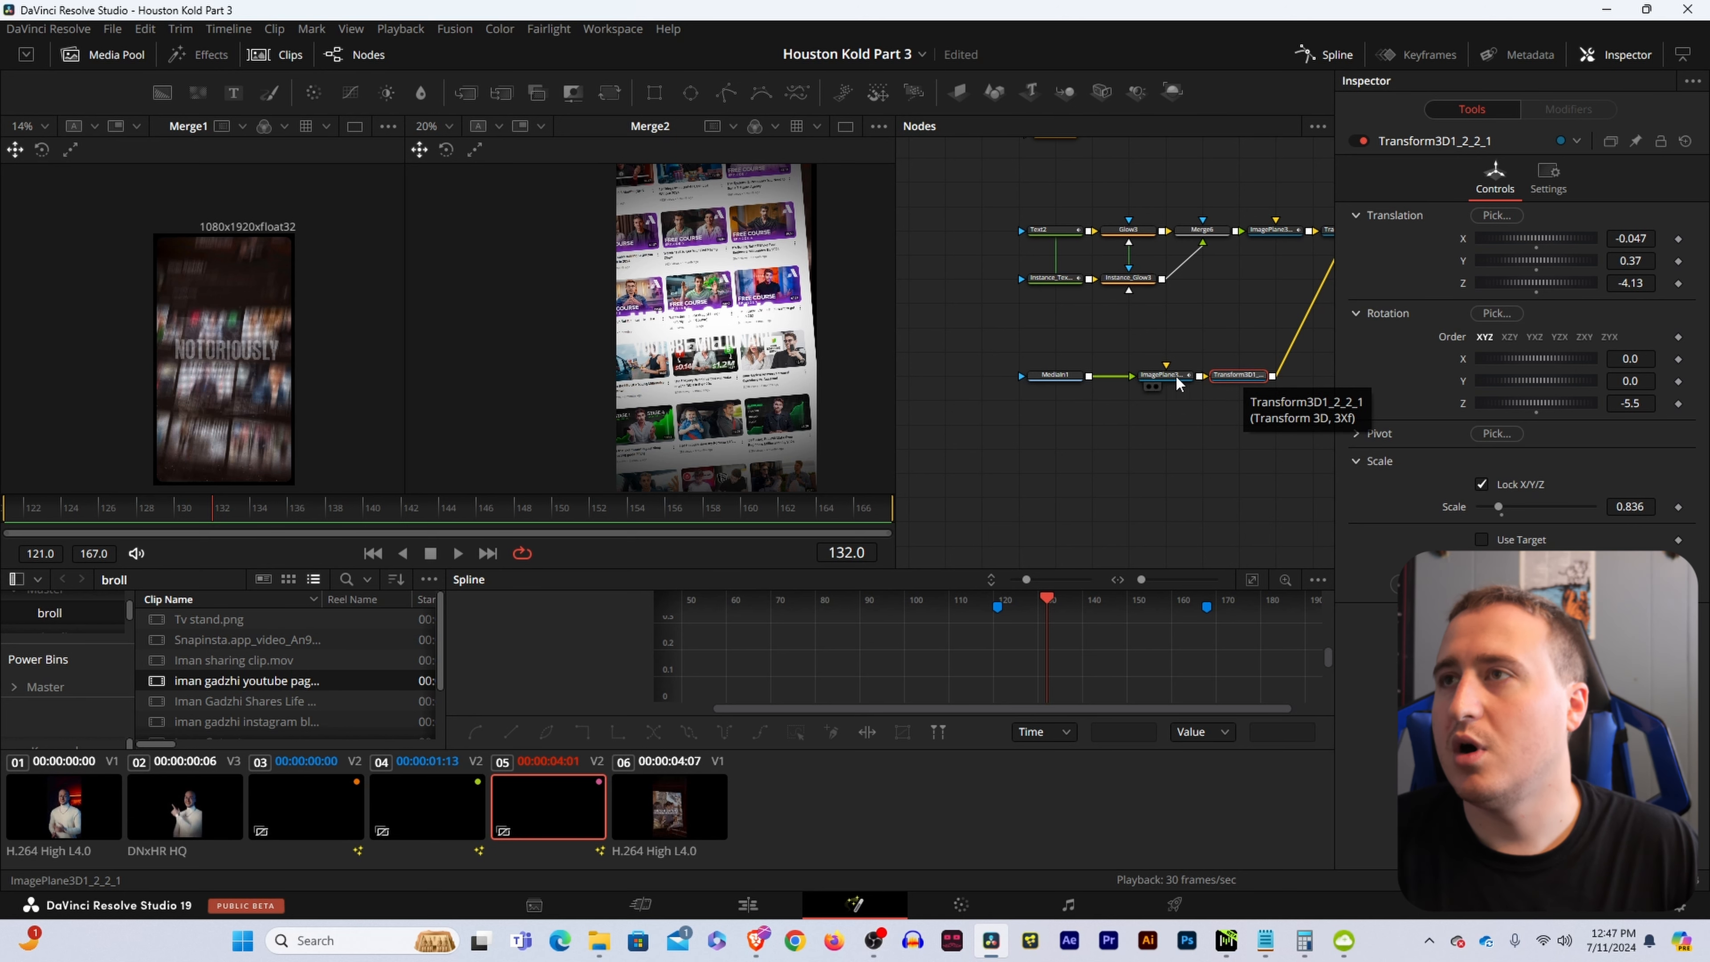
{"action": "left_click", "coordinate": [1058, 373]}
{"action": "left_click", "coordinate": [1219, 375]}
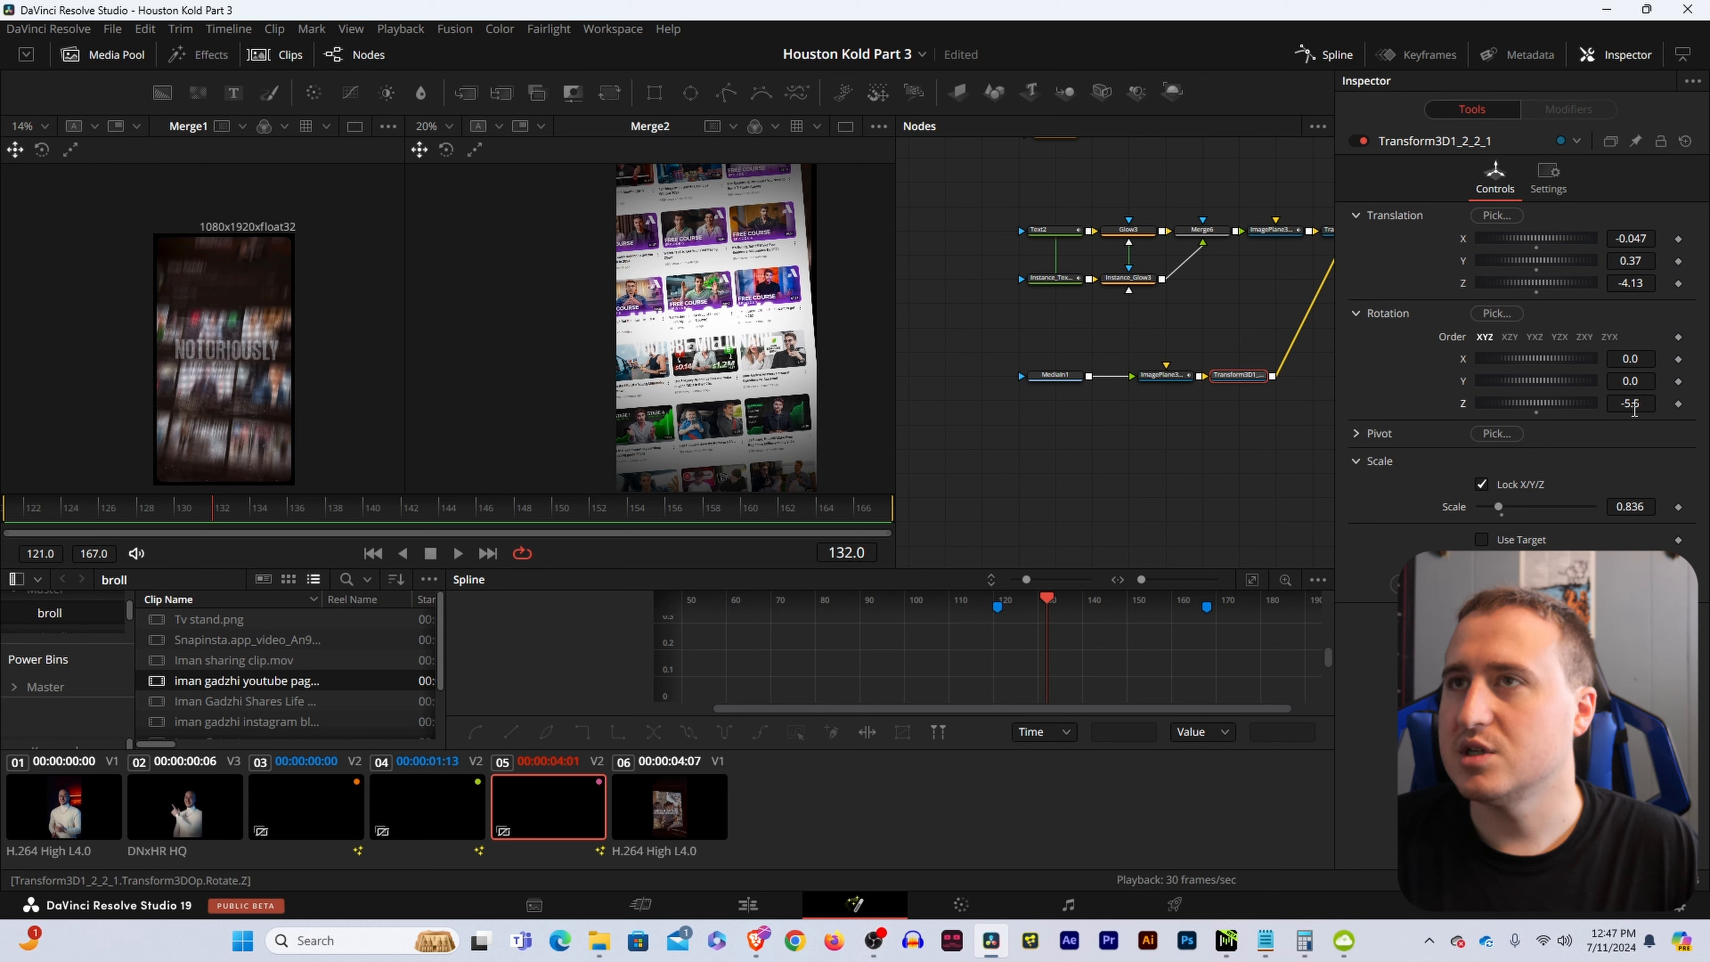
{"action": "left_click_drag", "start_coordinate": [1635, 404], "coordinate": [1617, 404]}
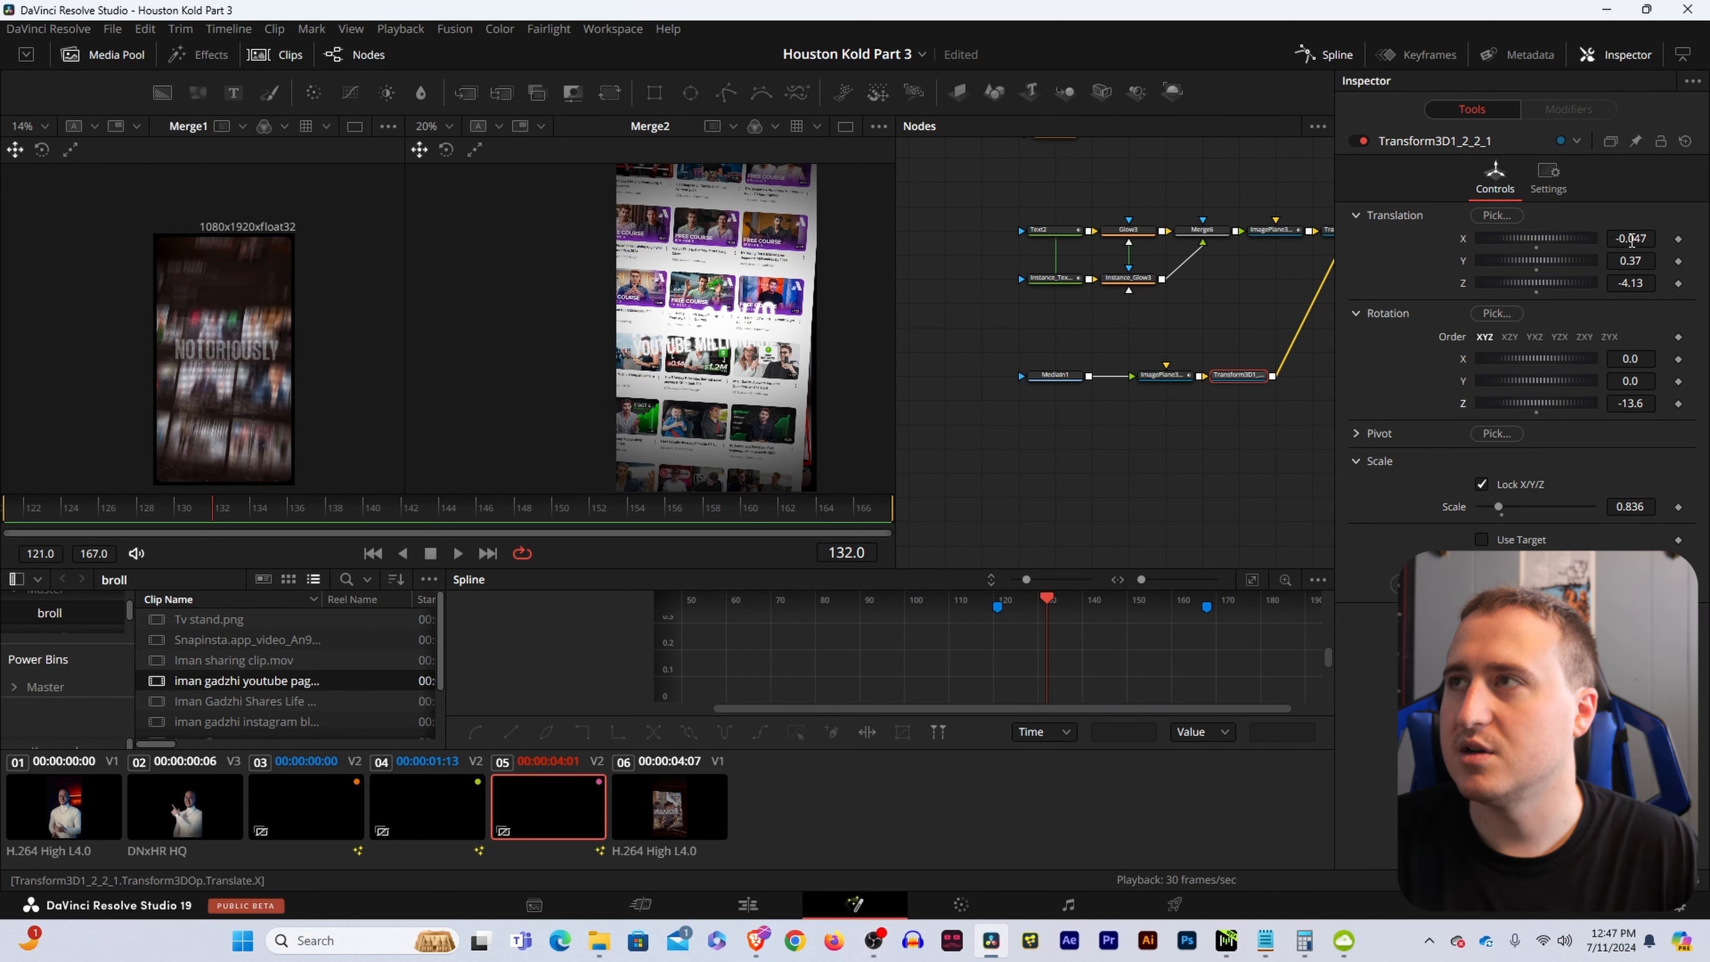
{"action": "left_click_drag", "start_coordinate": [1631, 239], "coordinate": [1641, 239]}
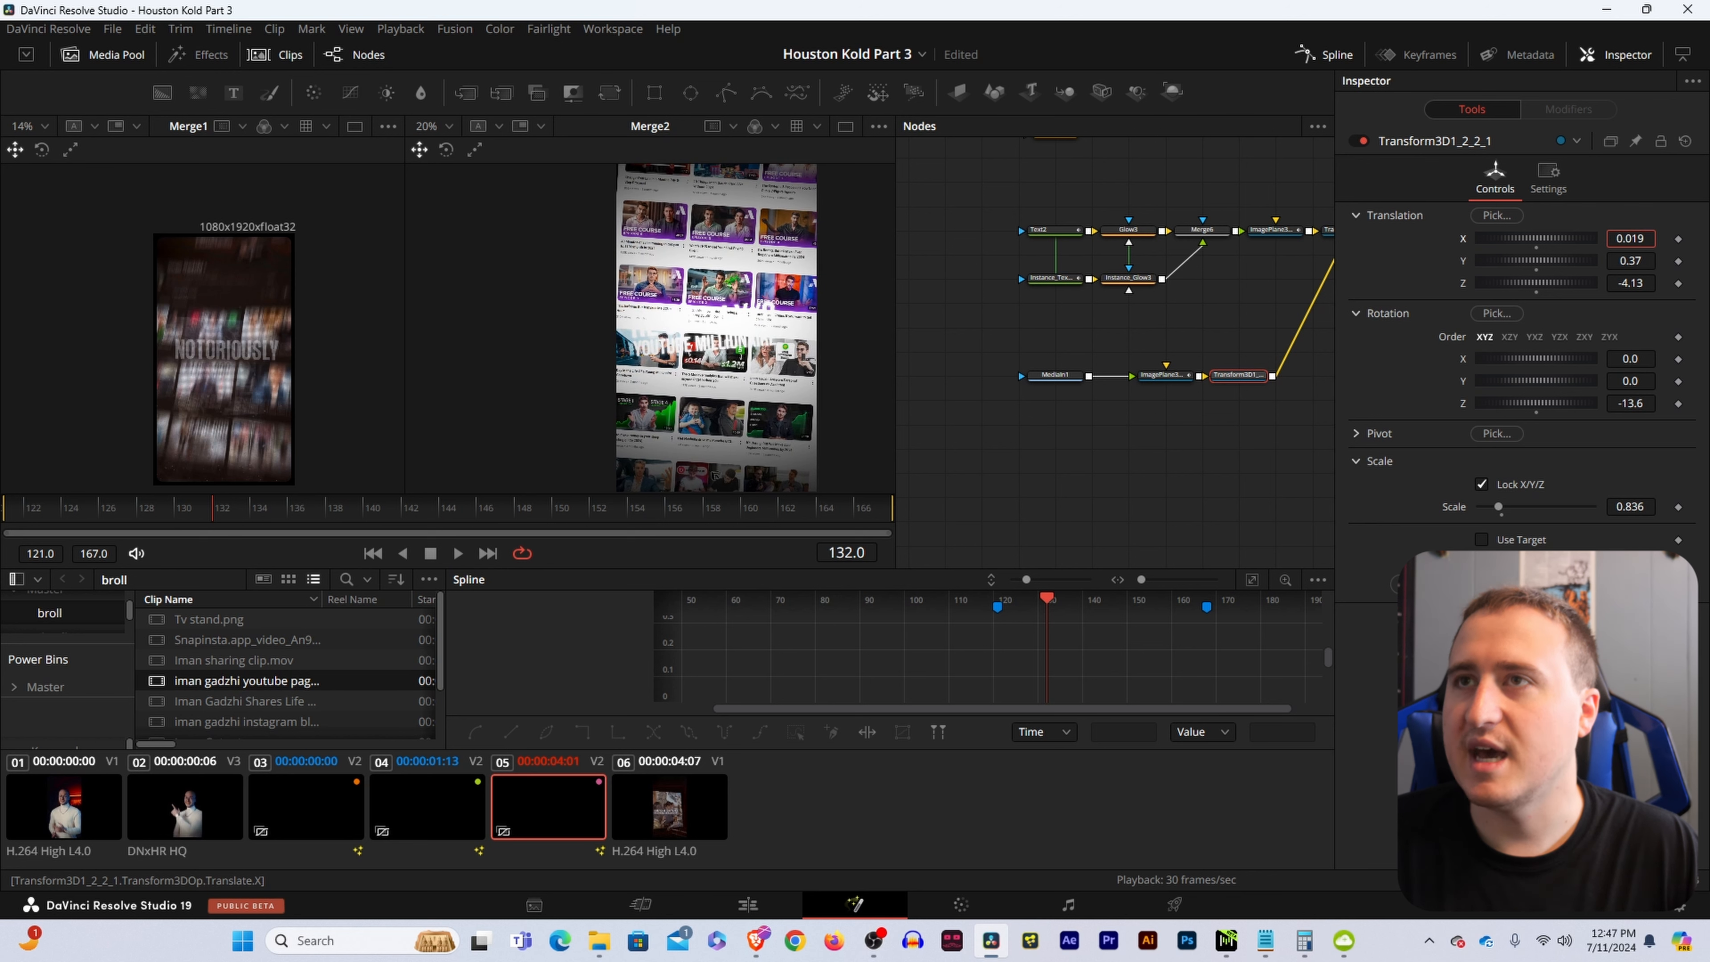
{"action": "left_click_drag", "start_coordinate": [811, 237], "coordinate": [739, 246]}
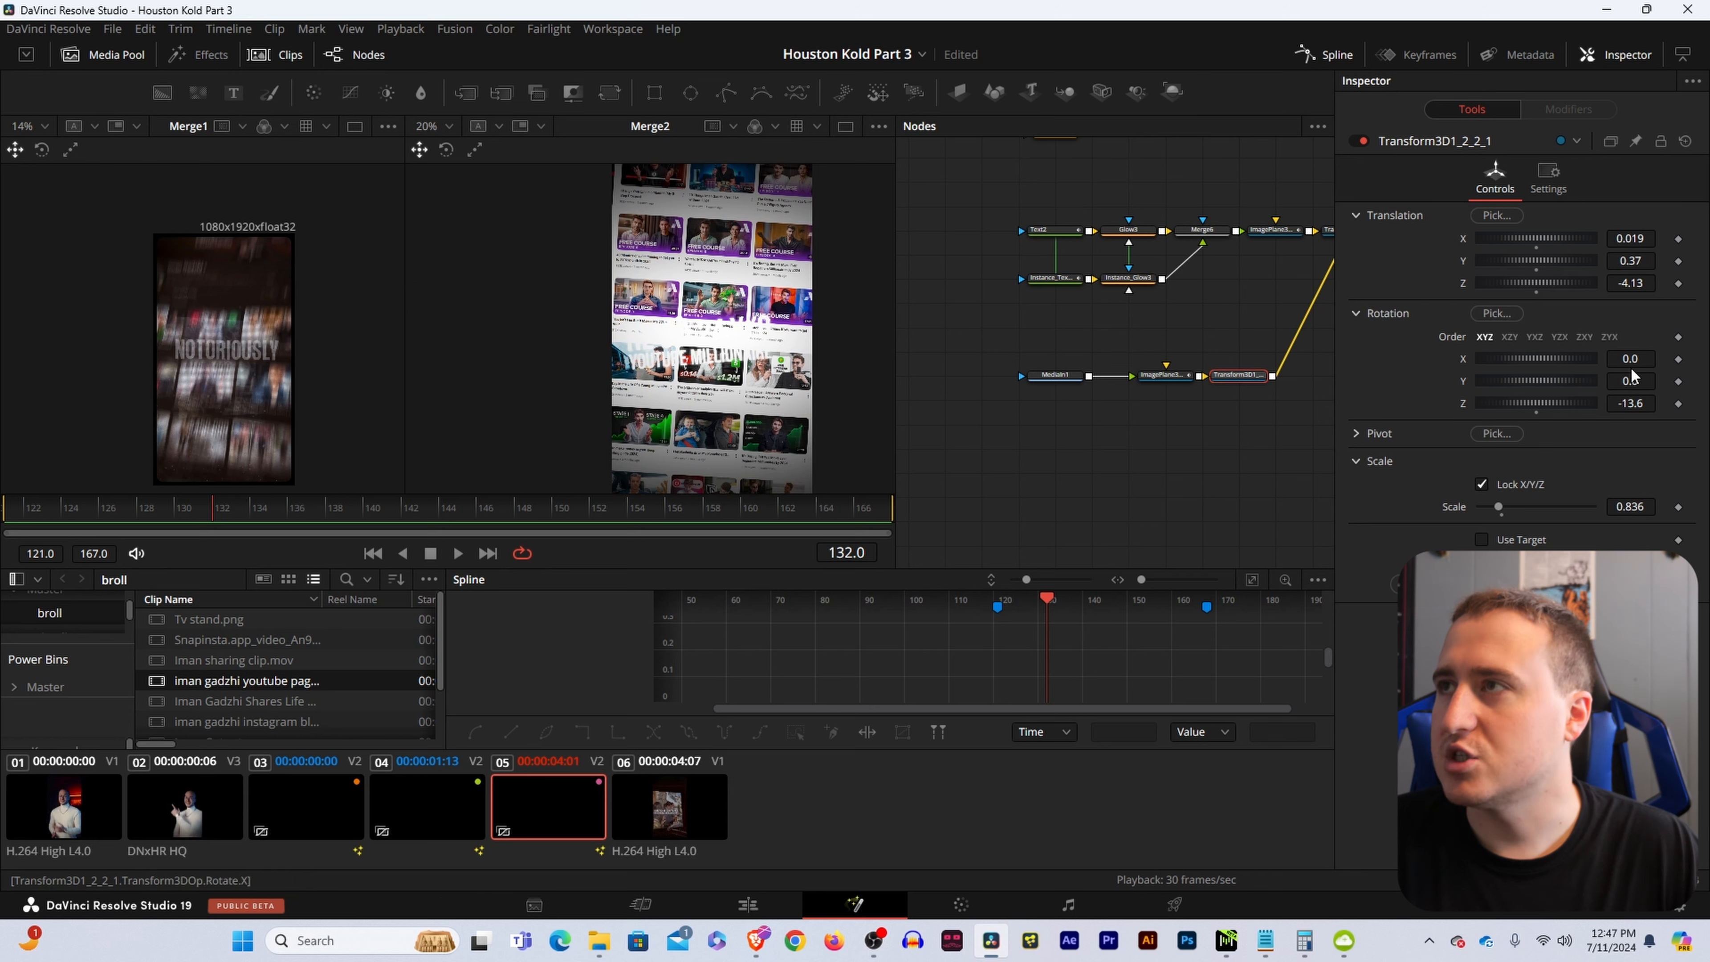
{"action": "left_click_drag", "start_coordinate": [1637, 260], "coordinate": [1373, 260]}
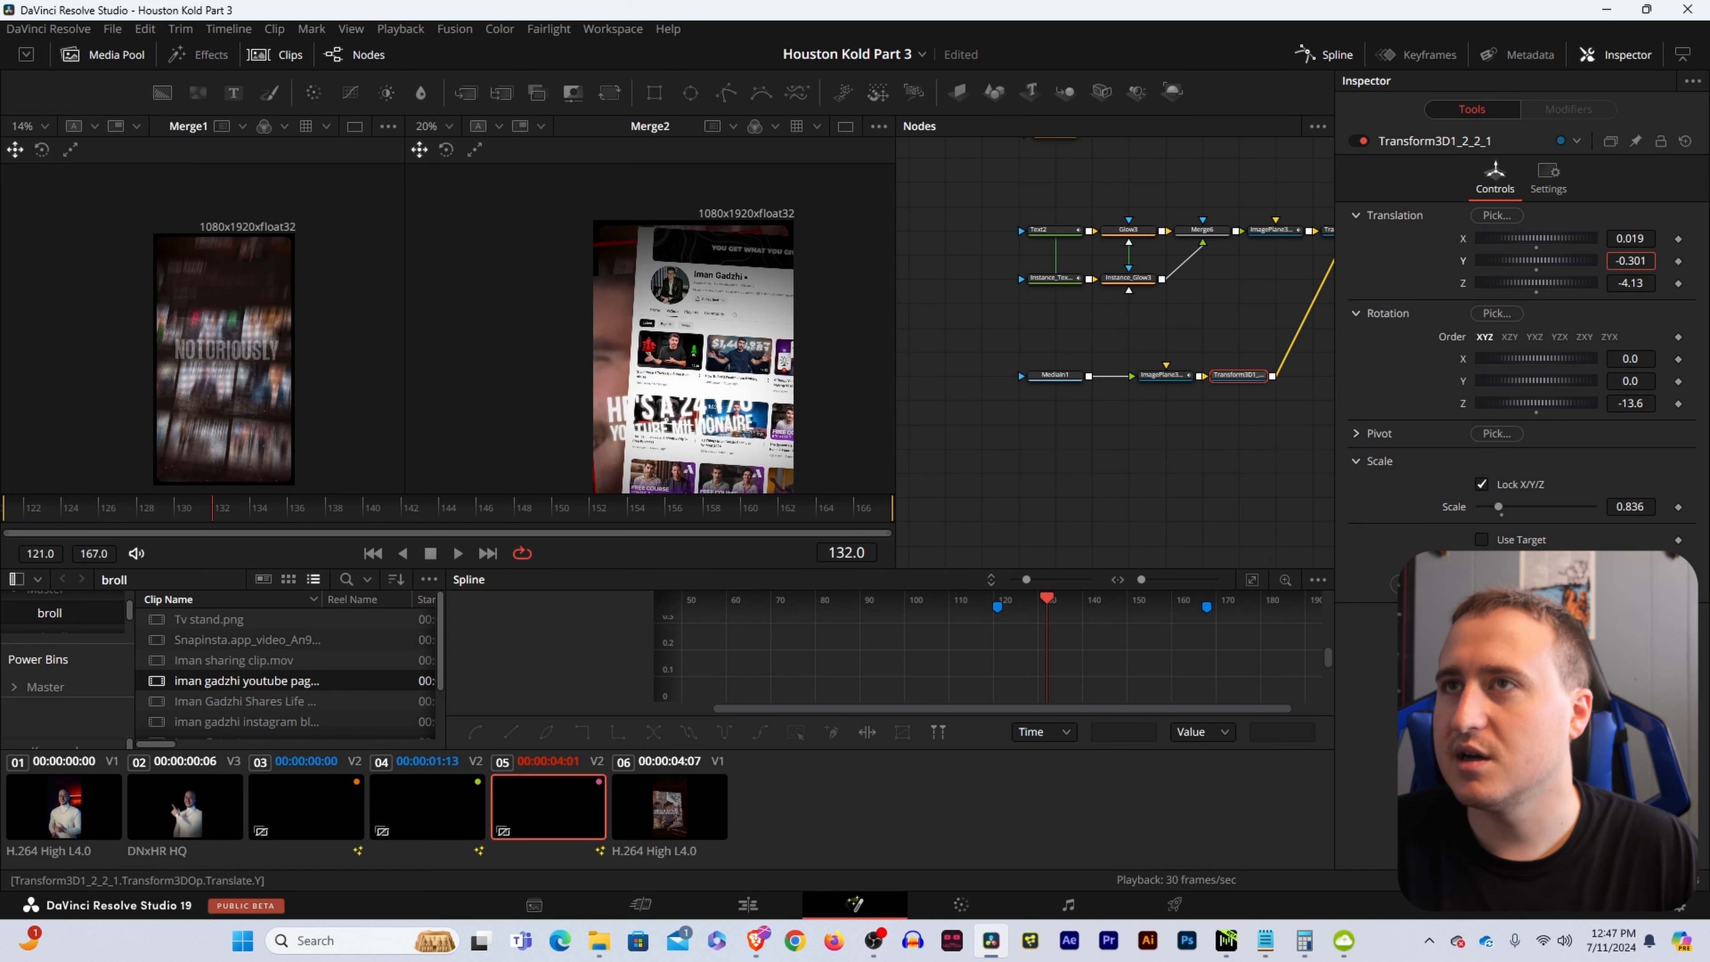
Reset the Z translation of the YouTube branch's image plane to 0.0.
{"action": "left_click", "coordinate": [1164, 375]}
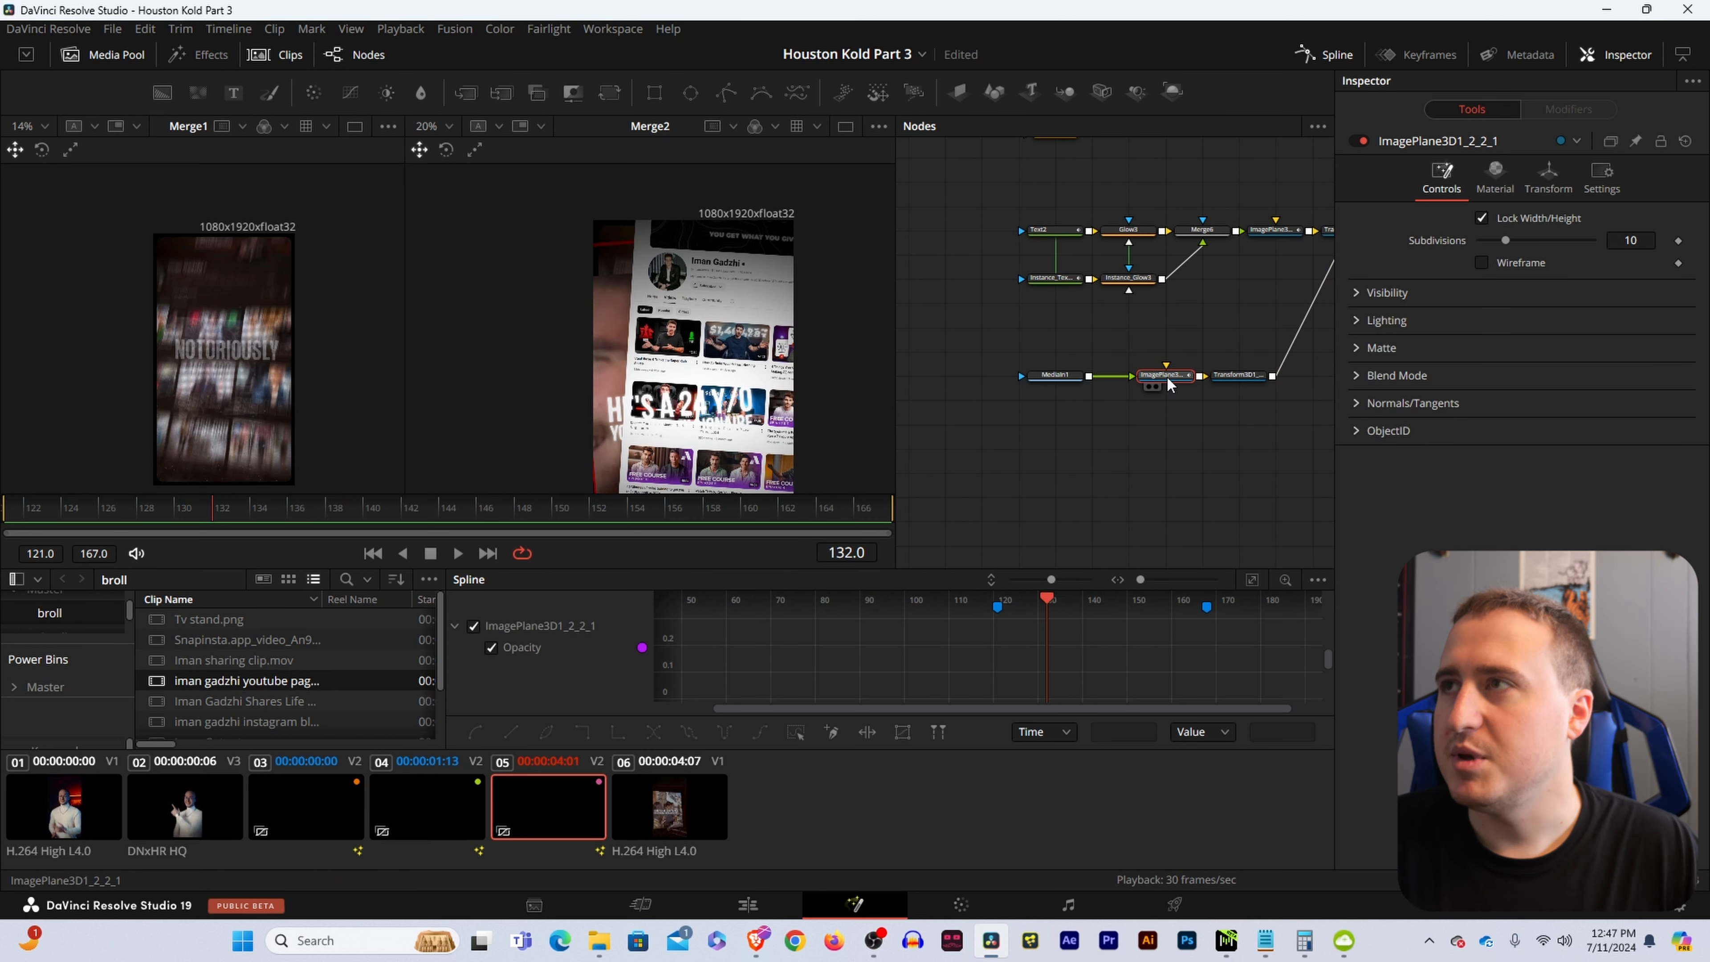
{"action": "left_click", "coordinate": [1536, 174]}
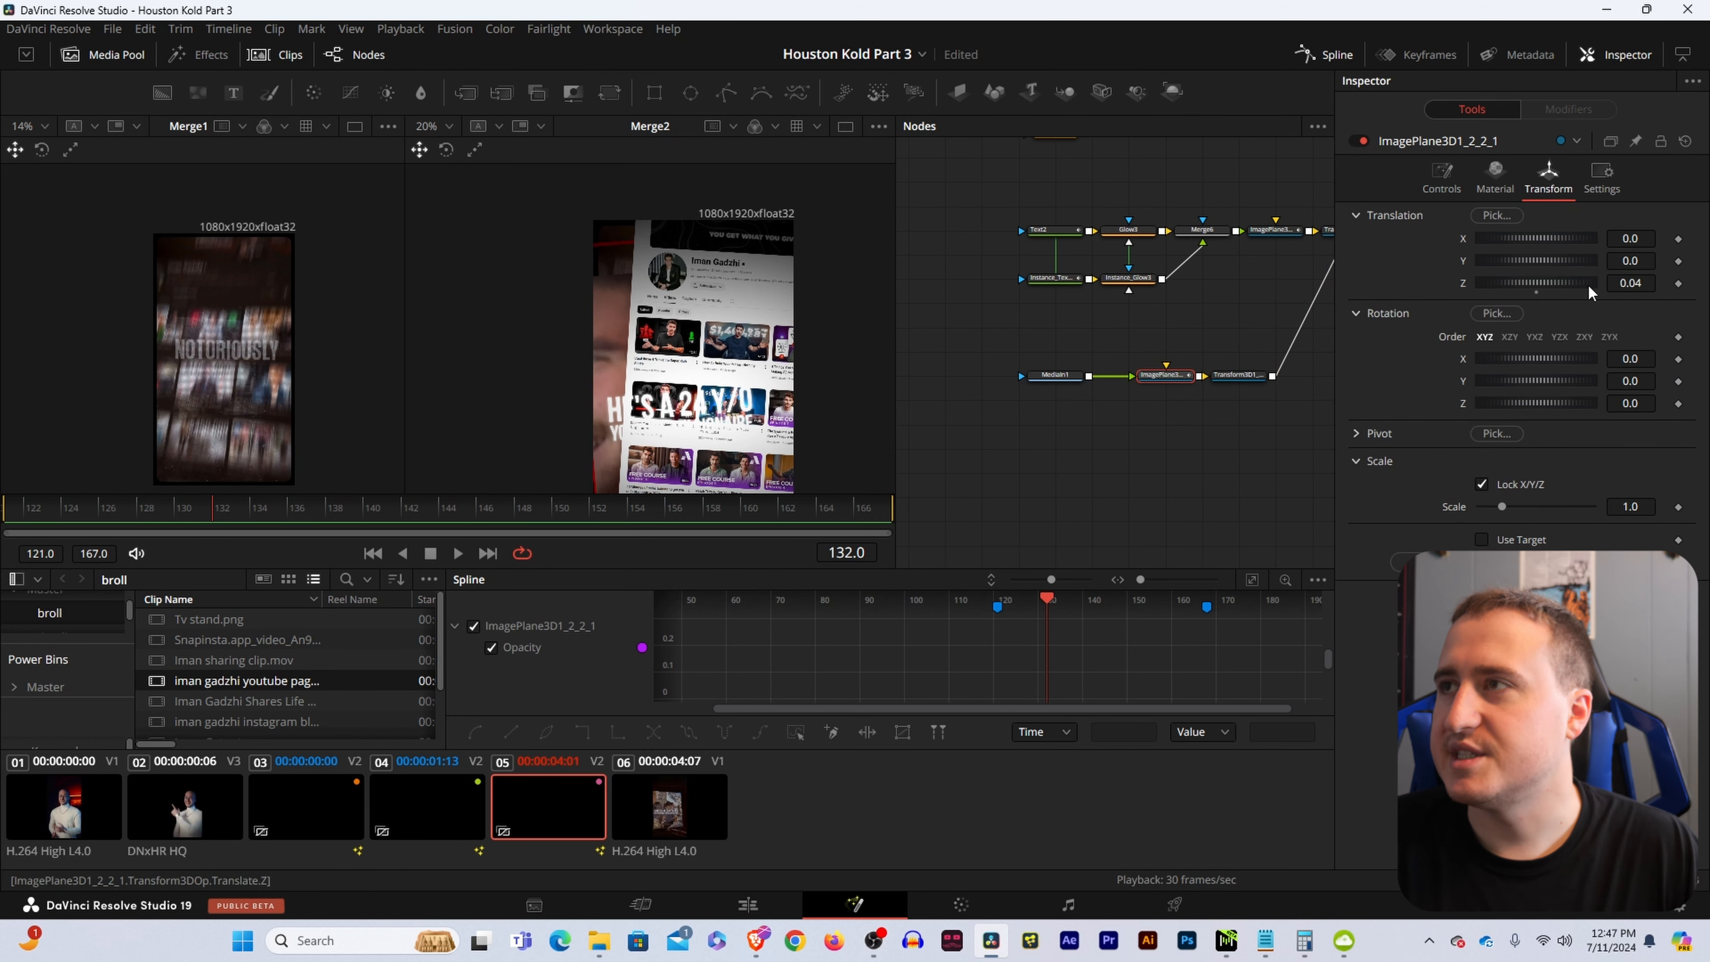
{"action": "double_click", "coordinate": [1462, 279]}
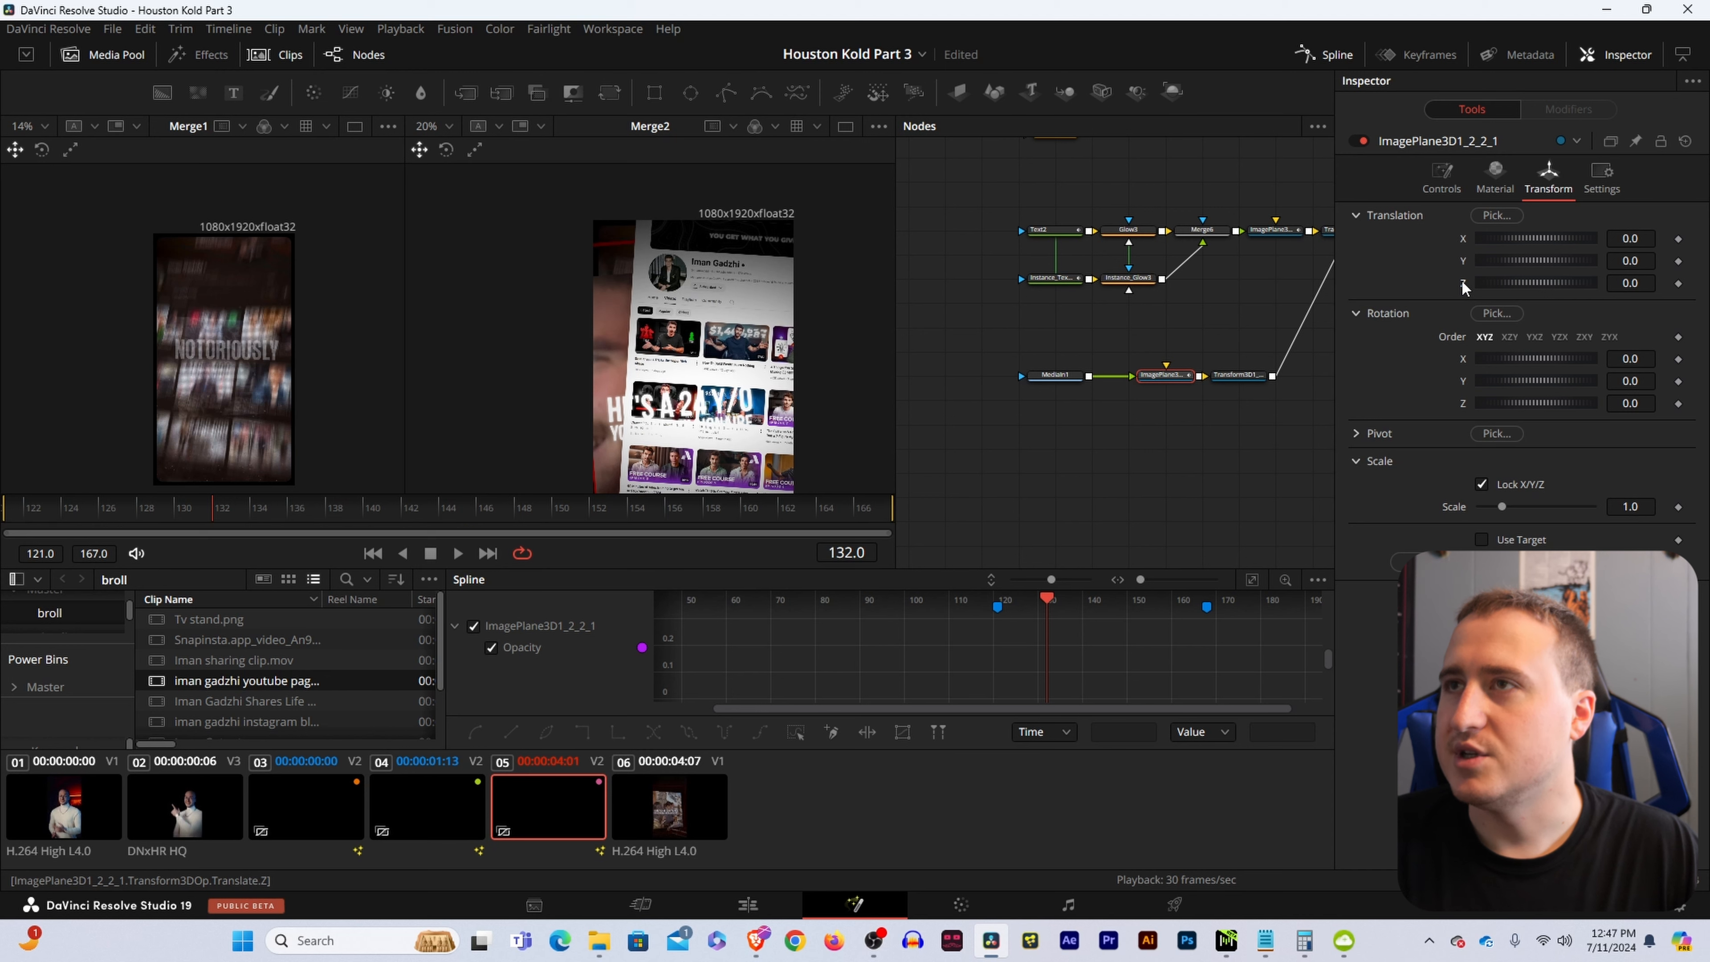
Set the Z translation of the YouTube branch's Transform3D to -4.18.
{"action": "left_click", "coordinate": [1240, 375]}
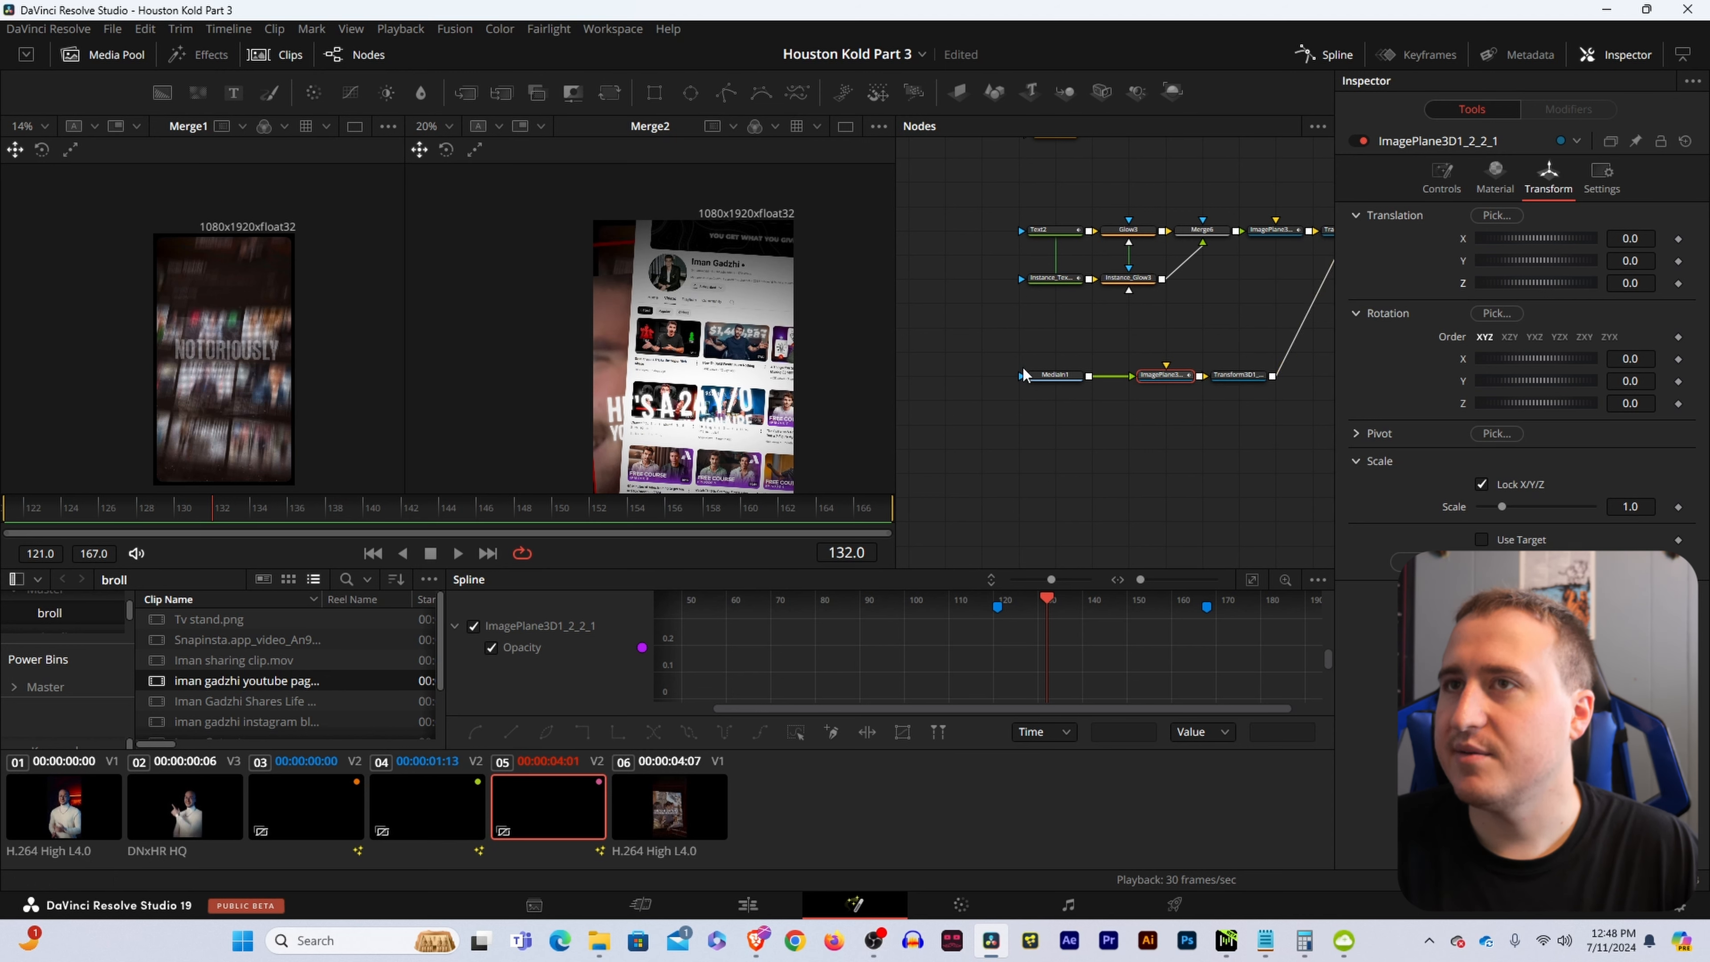
{"action": "key", "text": "BackSpace"}
{"action": "type", "text": "7"}
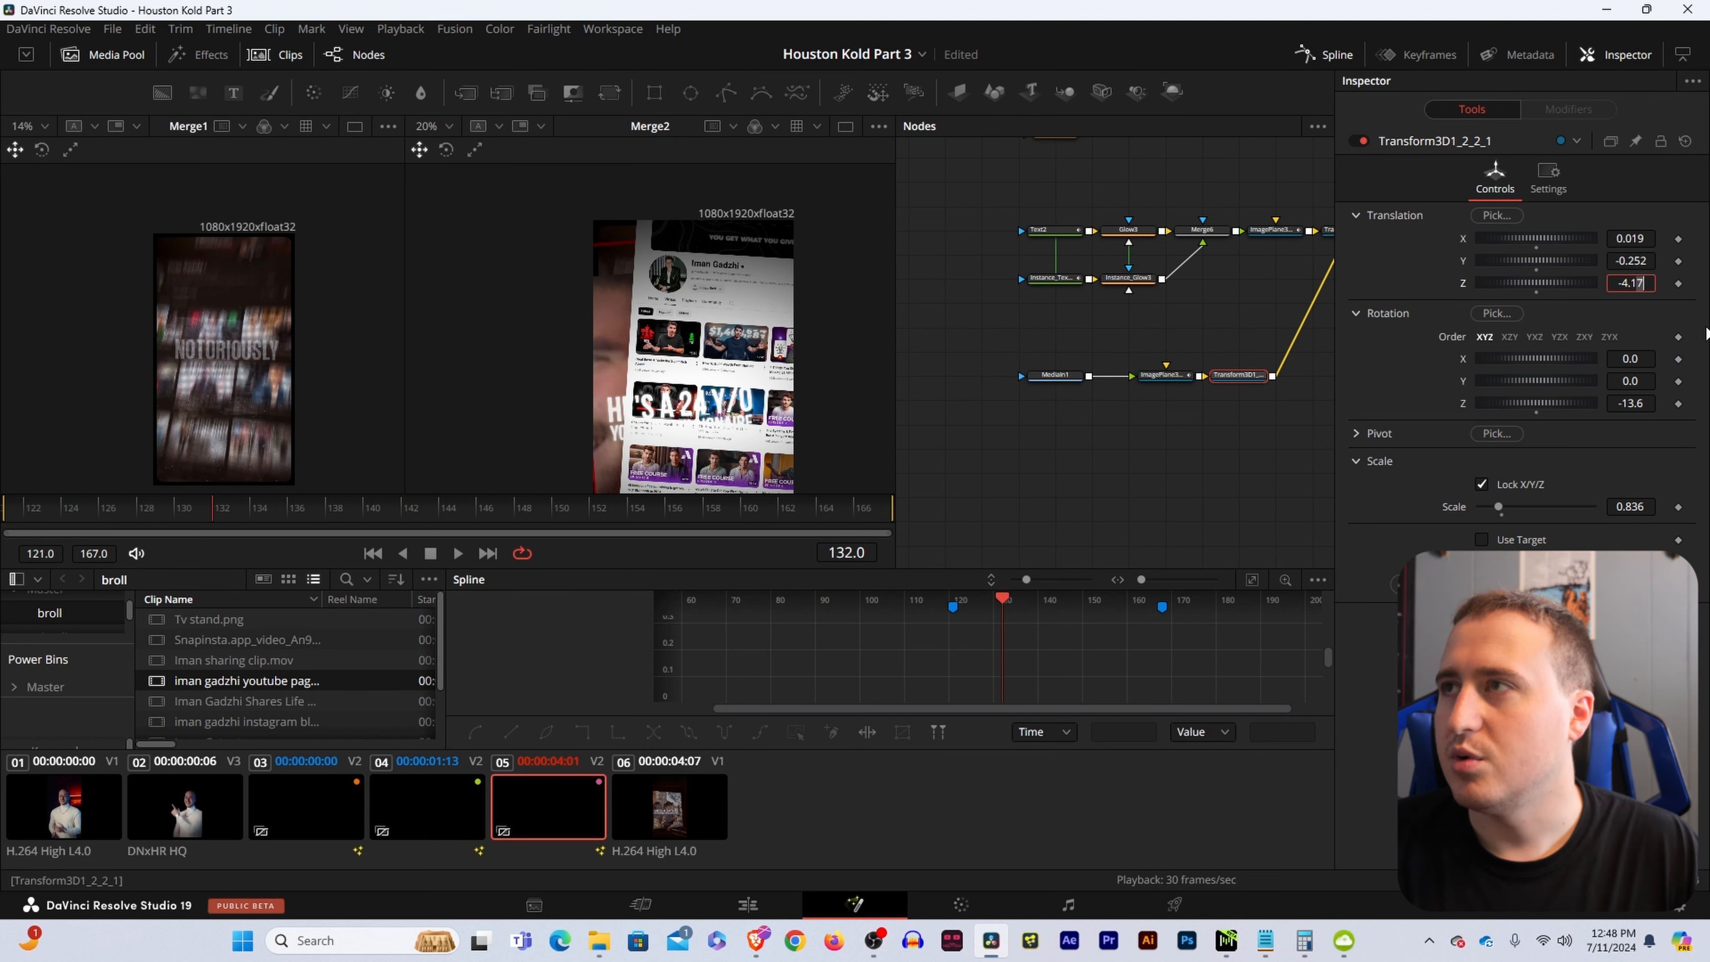
{"action": "key", "text": "Tab"}
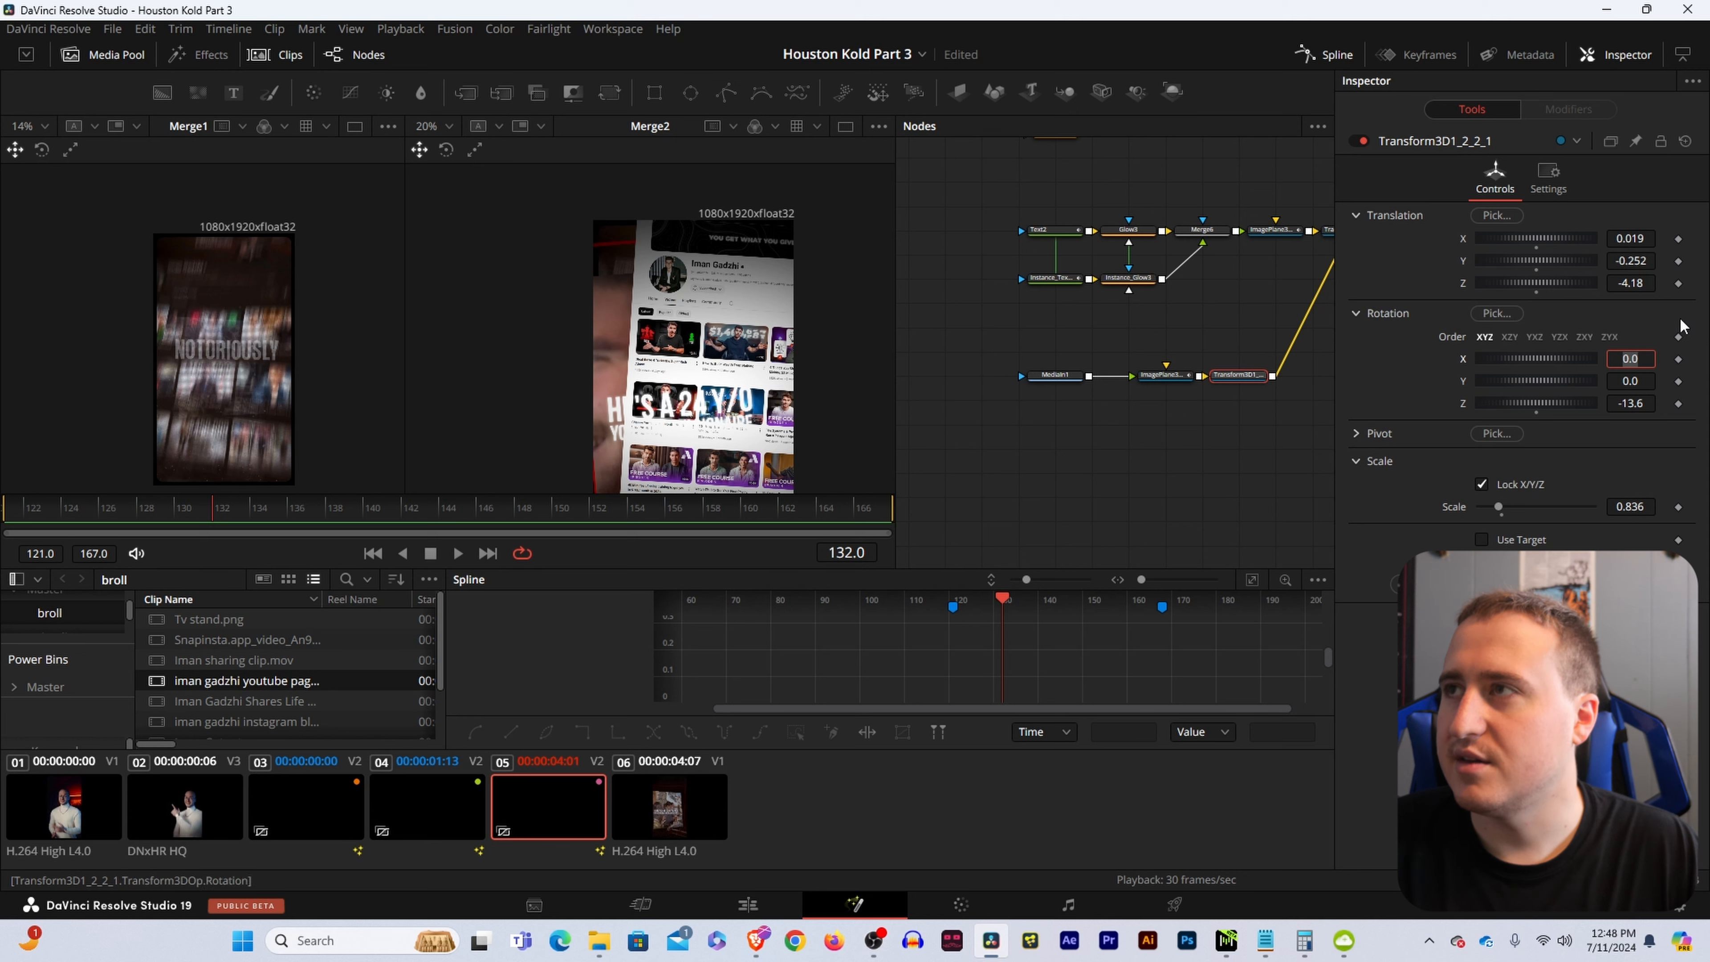
Set the YouTube branch's Transform3D translation to X -0.158, Y -0.222 and Z -4.0.
{"action": "left_click", "coordinate": [1647, 286]}
{"action": "key", "text": "Up"}
{"action": "key", "text": "Up"}
{"action": "key", "text": "Up"}
{"action": "key", "text": "Up"}
{"action": "key", "text": "Up"}
{"action": "key", "text": "Up"}
{"action": "key", "text": "Up"}
{"action": "key", "text": "Up"}
{"action": "key", "text": "Up"}
{"action": "key", "text": "Up"}
{"action": "key", "text": "Up"}
{"action": "key", "text": "Up"}
{"action": "key", "text": "Up"}
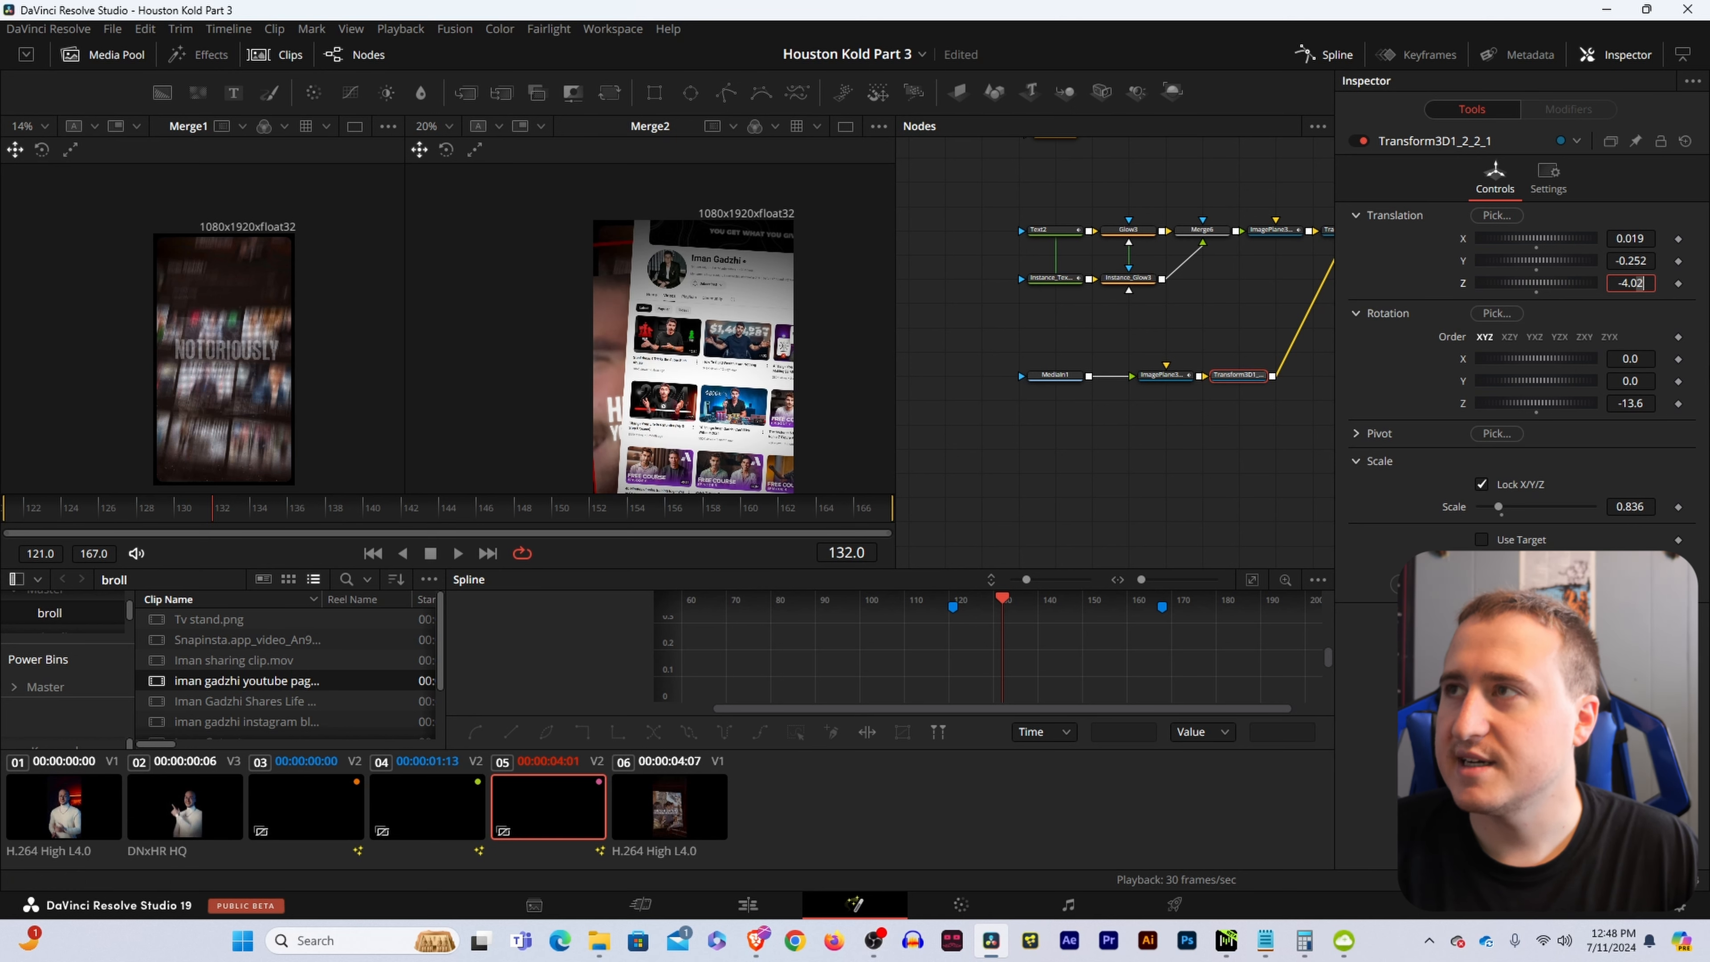
{"action": "mouse_move", "coordinate": [1630, 282]}
{"action": "left_mouse_down"}
{"action": "mouse_move", "coordinate": [1559, 238]}
{"action": "mouse_move", "coordinate": [1647, 260]}
{"action": "left_mouse_up"}
{"action": "scroll", "coordinate": [752, 283], "scroll_direction": "down", "scroll_amount": 1}
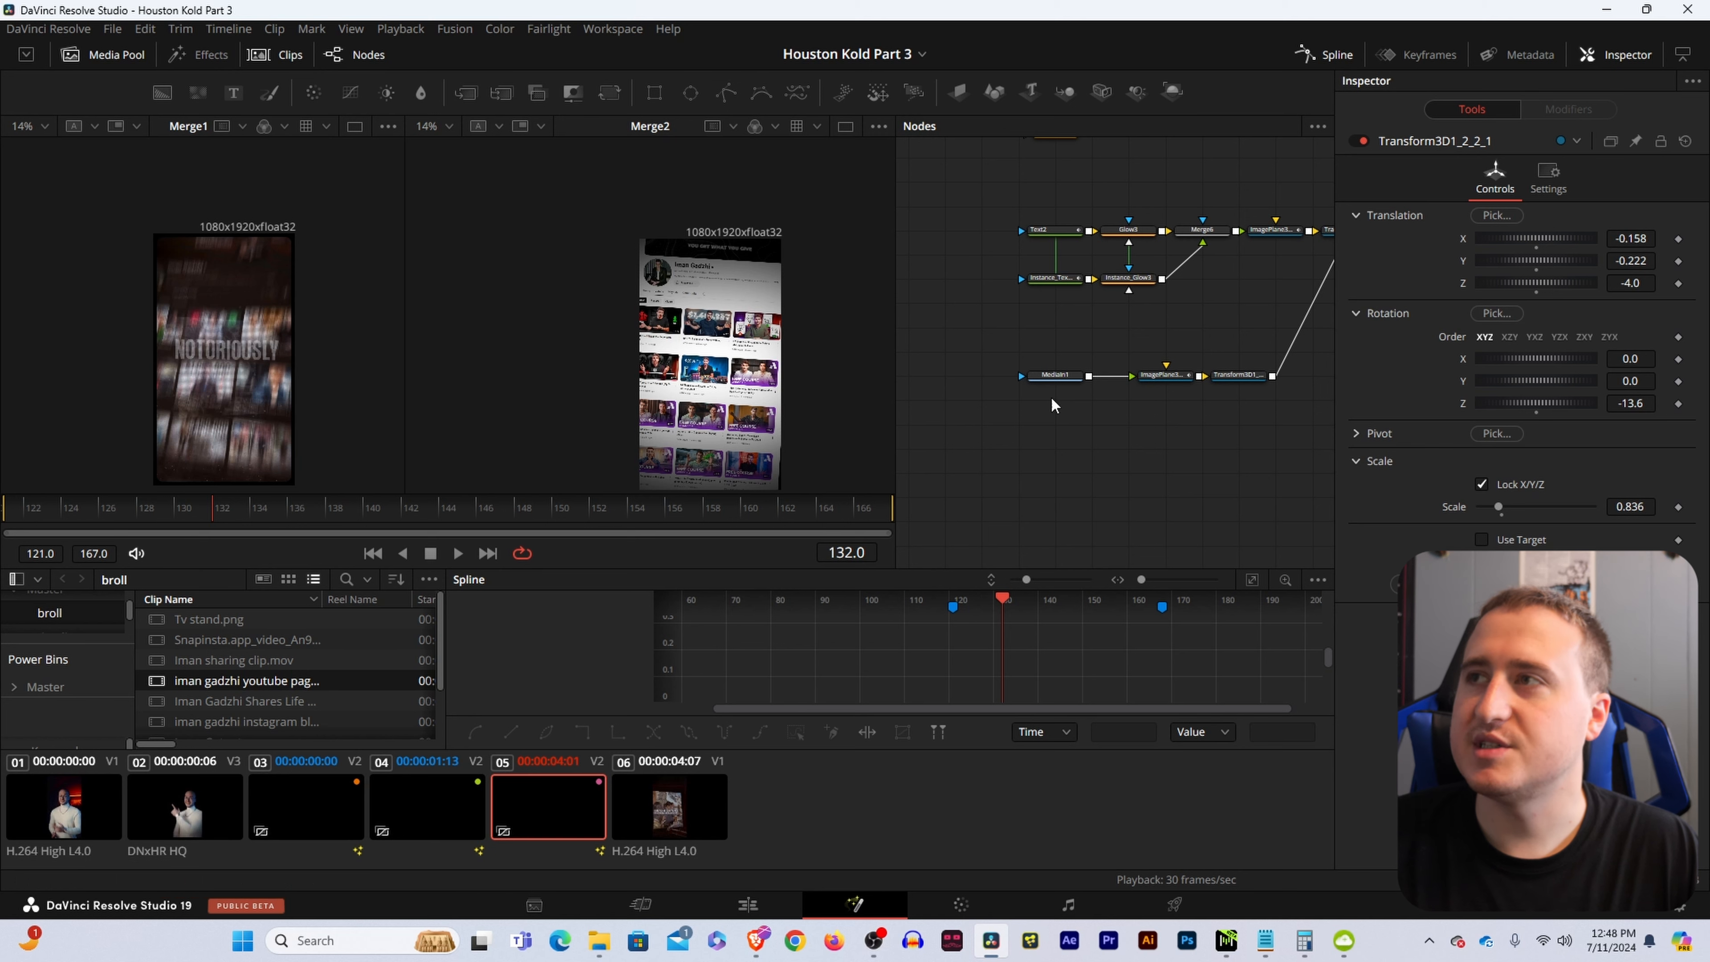
Scale the YouTube branch's Transform3D to 1.253 and set its Y translation to -0.849.
{"action": "left_click_drag", "start_coordinate": [1636, 506], "coordinate": [1666, 506]}
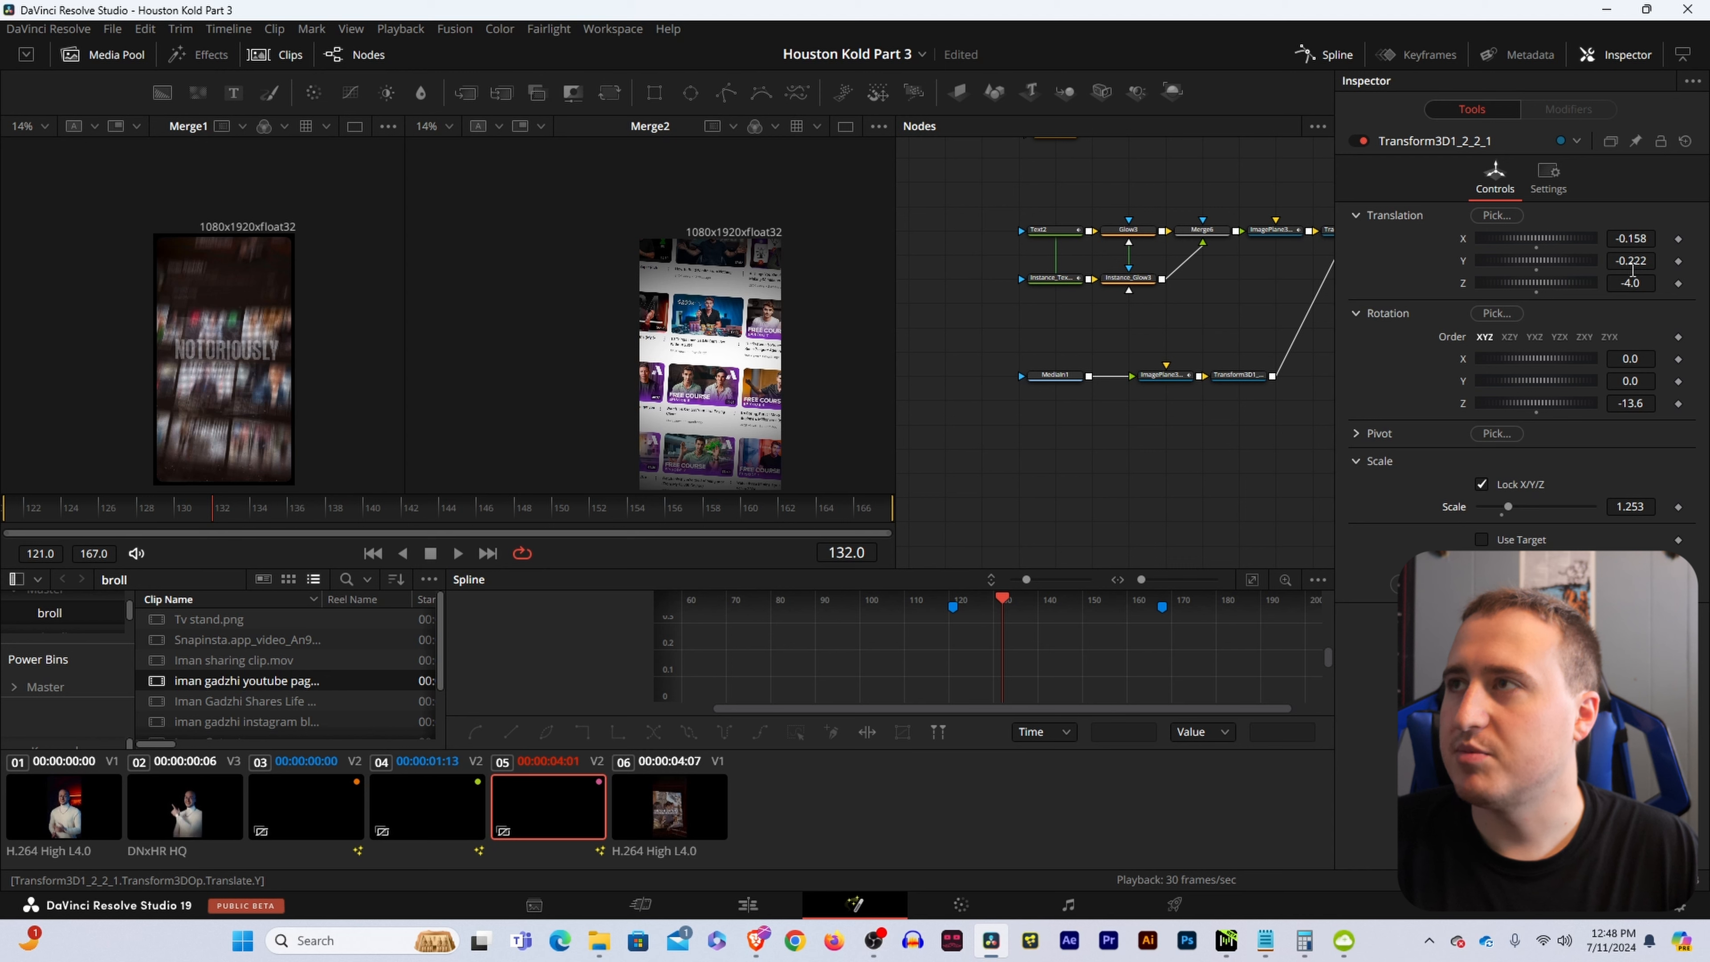
{"action": "mouse_move", "coordinate": [1630, 260]}
{"action": "left_mouse_down"}
{"action": "mouse_move", "coordinate": [1577, 260]}
{"action": "mouse_move", "coordinate": [1609, 260]}
{"action": "left_mouse_up"}
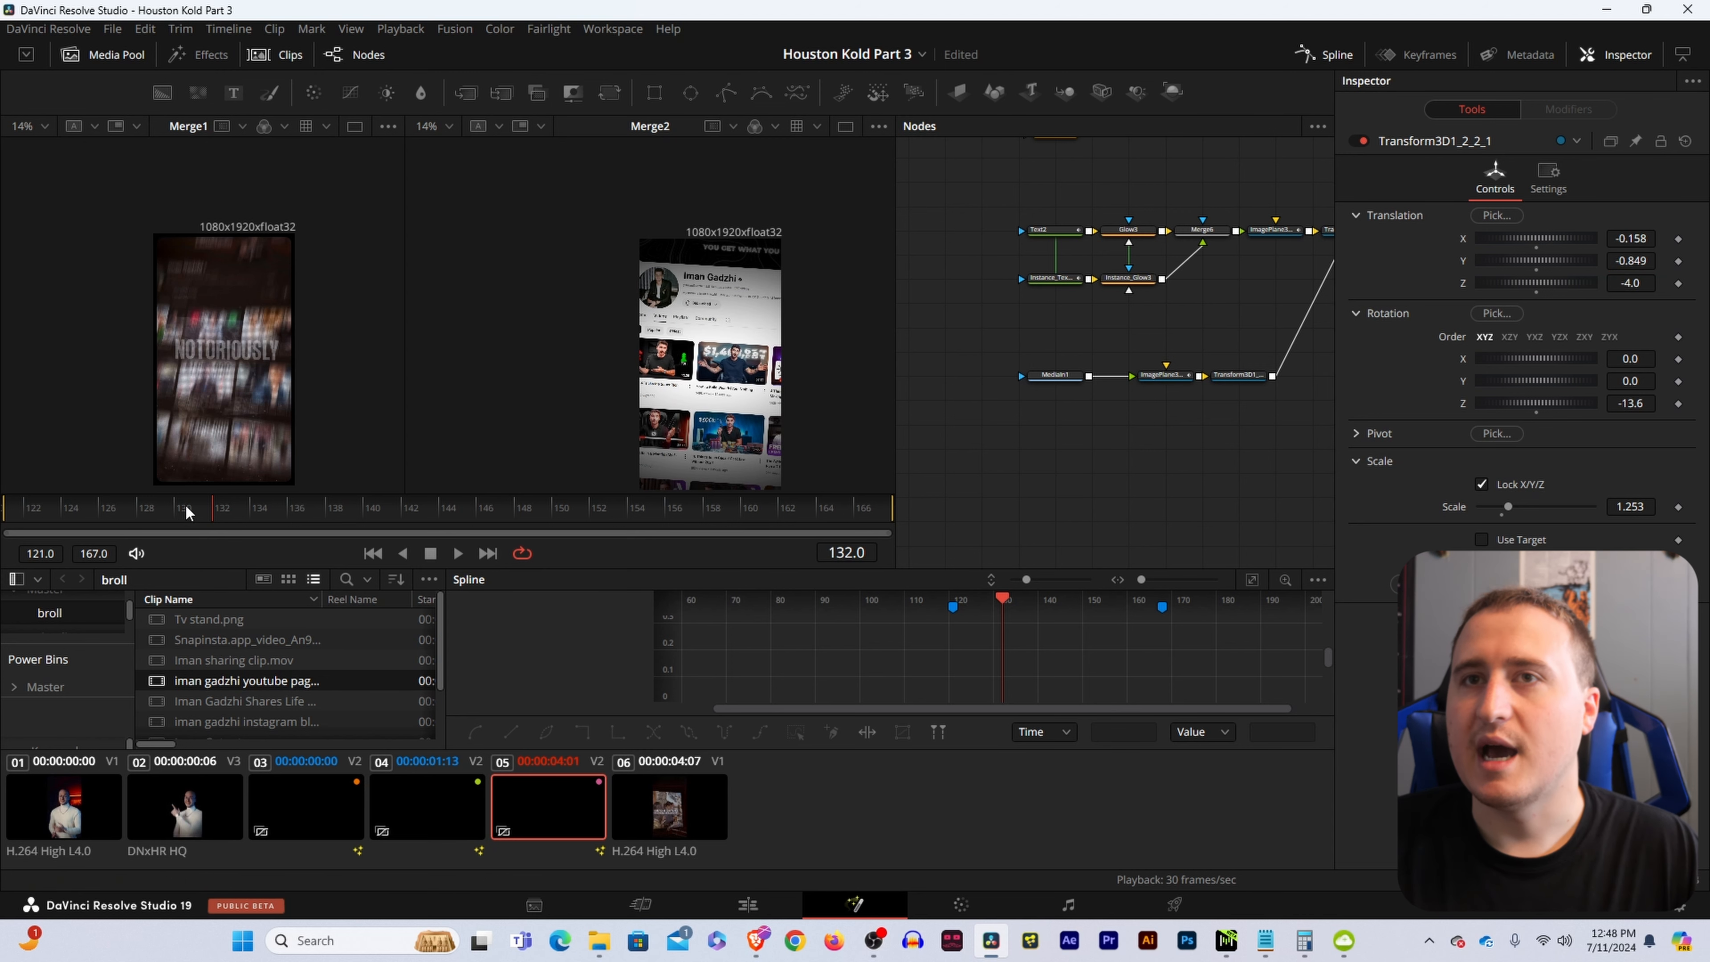
Keyframe the YouTube branch's Transform3D translation and rotation on all axes at frame 132.
{"action": "left_click", "coordinate": [195, 516]}
{"action": "left_click", "coordinate": [210, 517]}
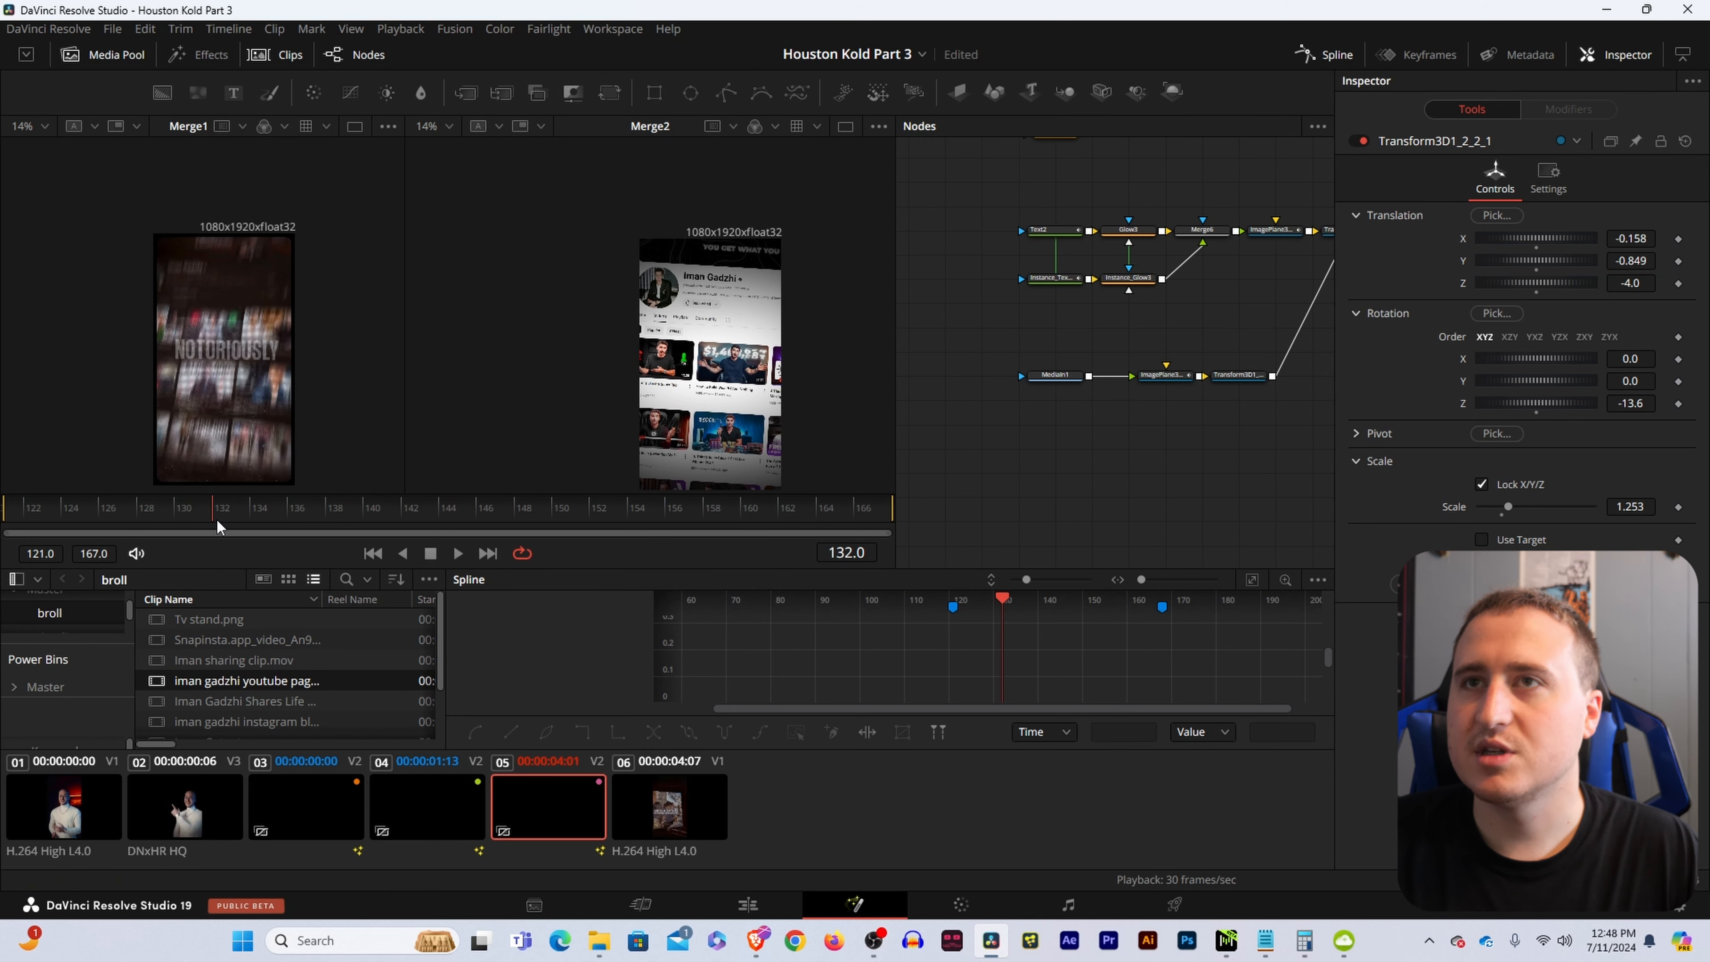
{"action": "left_click", "coordinate": [1679, 284]}
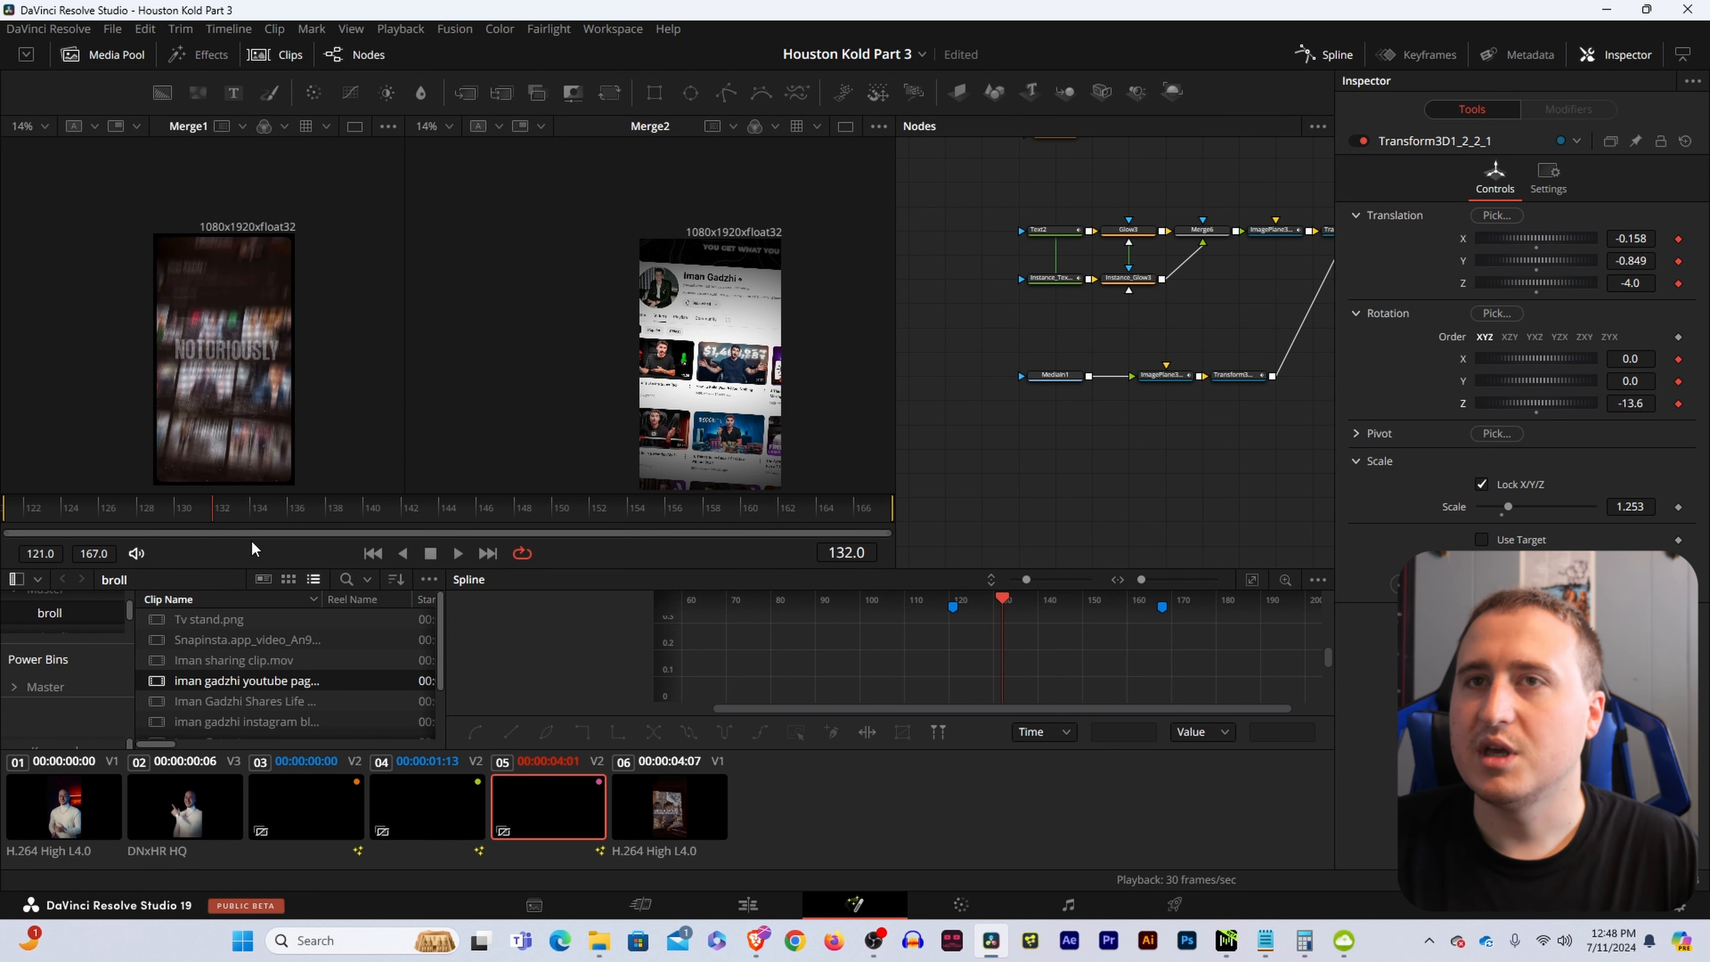
At frame 121, move the YouTube page out of frame by setting the Transform3D translation to X -0.83 and Y -2.133.
{"action": "left_click_drag", "start_coordinate": [213, 506], "coordinate": [8, 530]}
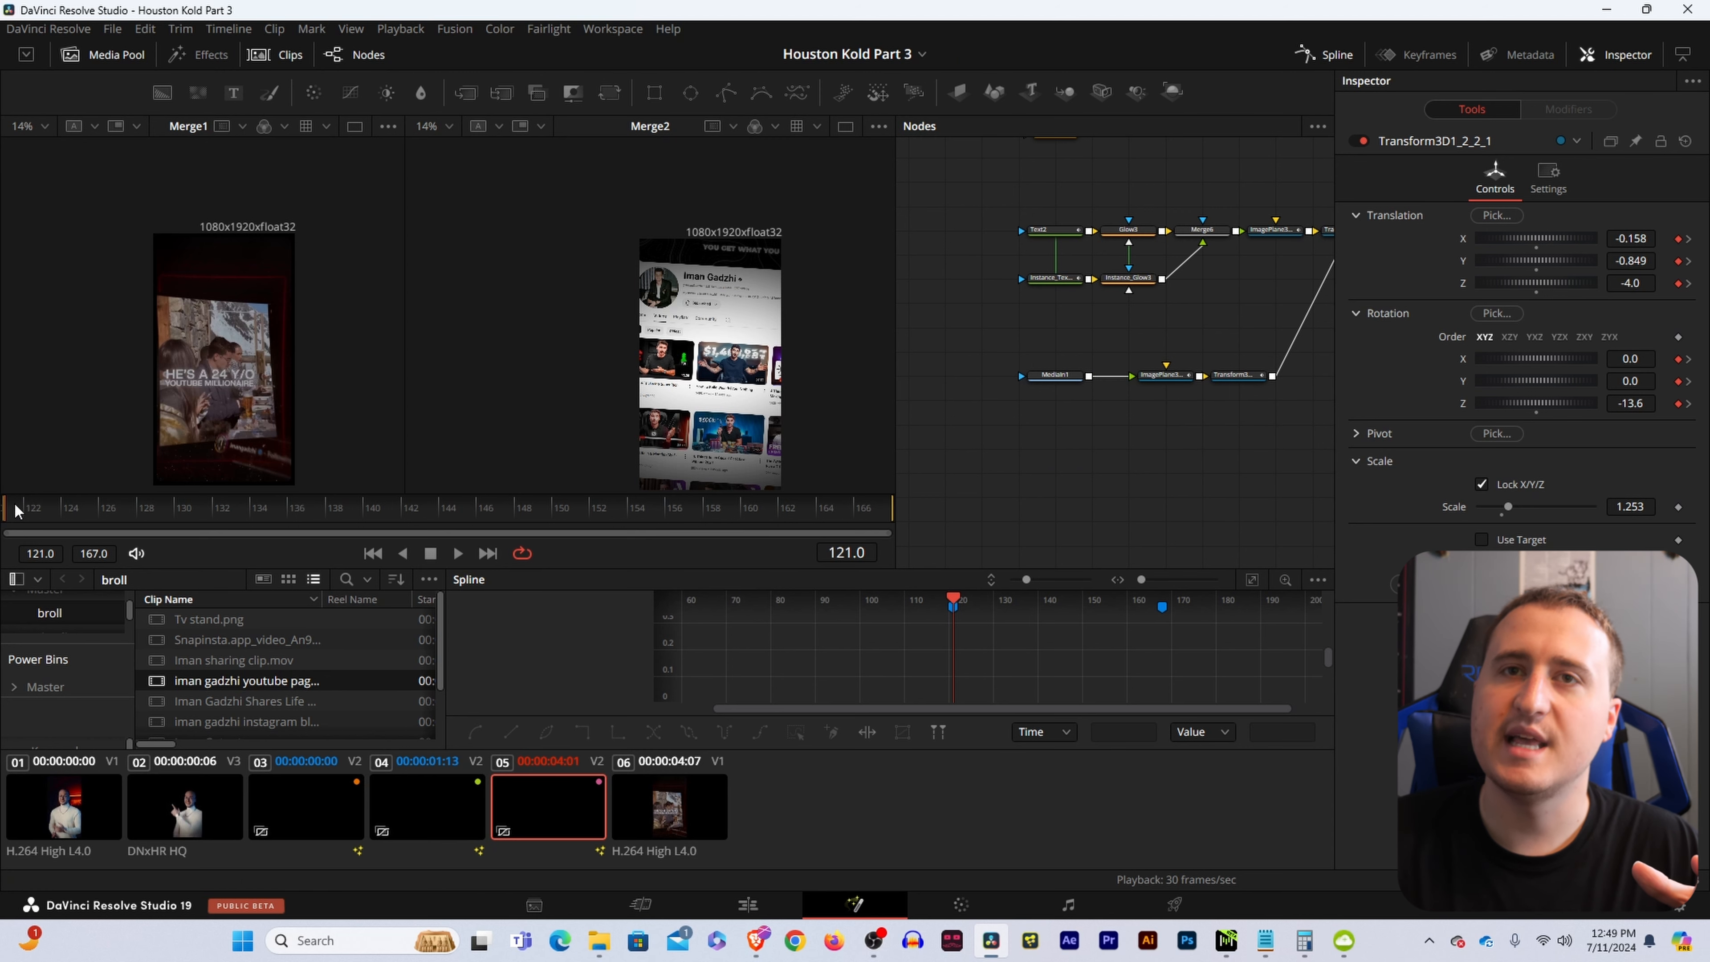
{"action": "left_click", "coordinate": [34, 514]}
{"action": "left_click_drag", "start_coordinate": [34, 513], "coordinate": [13, 544]}
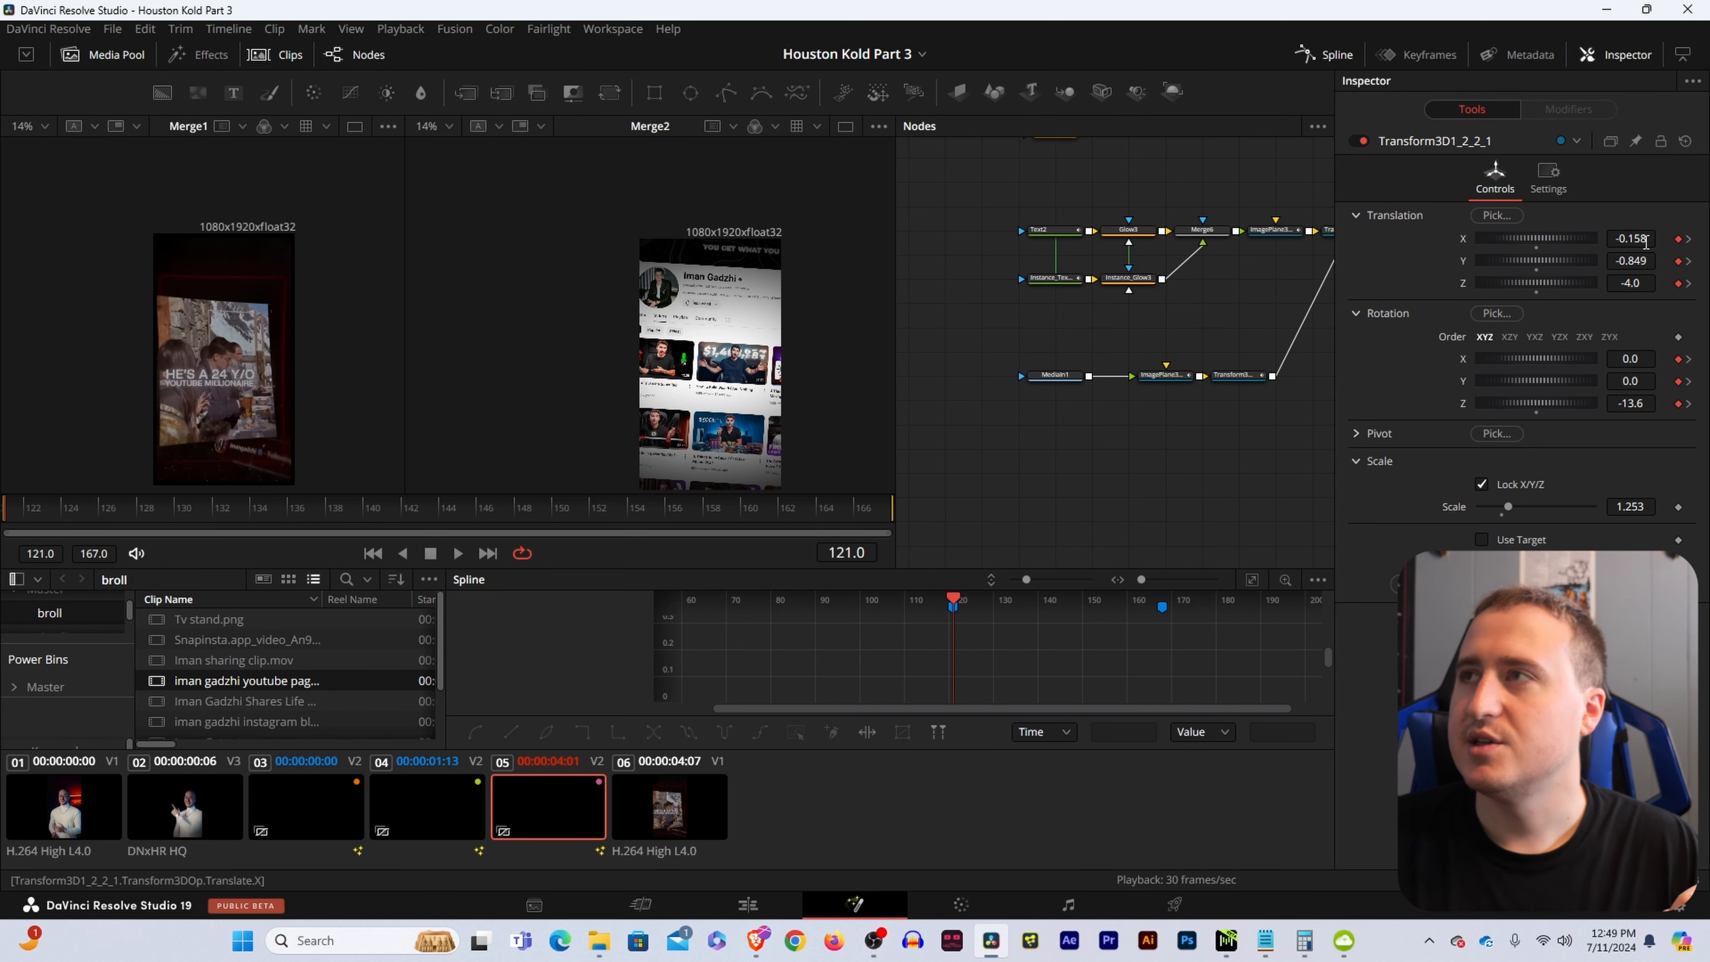
{"action": "left_click_drag", "start_coordinate": [1536, 261], "coordinate": [1501, 261]}
{"action": "mouse_move", "coordinate": [1634, 237]}
{"action": "left_mouse_down"}
{"action": "mouse_move", "coordinate": [1613, 237]}
{"action": "mouse_move", "coordinate": [1639, 260]}
{"action": "mouse_move", "coordinate": [1620, 260]}
{"action": "mouse_move", "coordinate": [1635, 237]}
{"action": "mouse_move", "coordinate": [1615, 261]}
{"action": "mouse_move", "coordinate": [1580, 252]}
{"action": "mouse_move", "coordinate": [1631, 237]}
{"action": "left_mouse_up"}
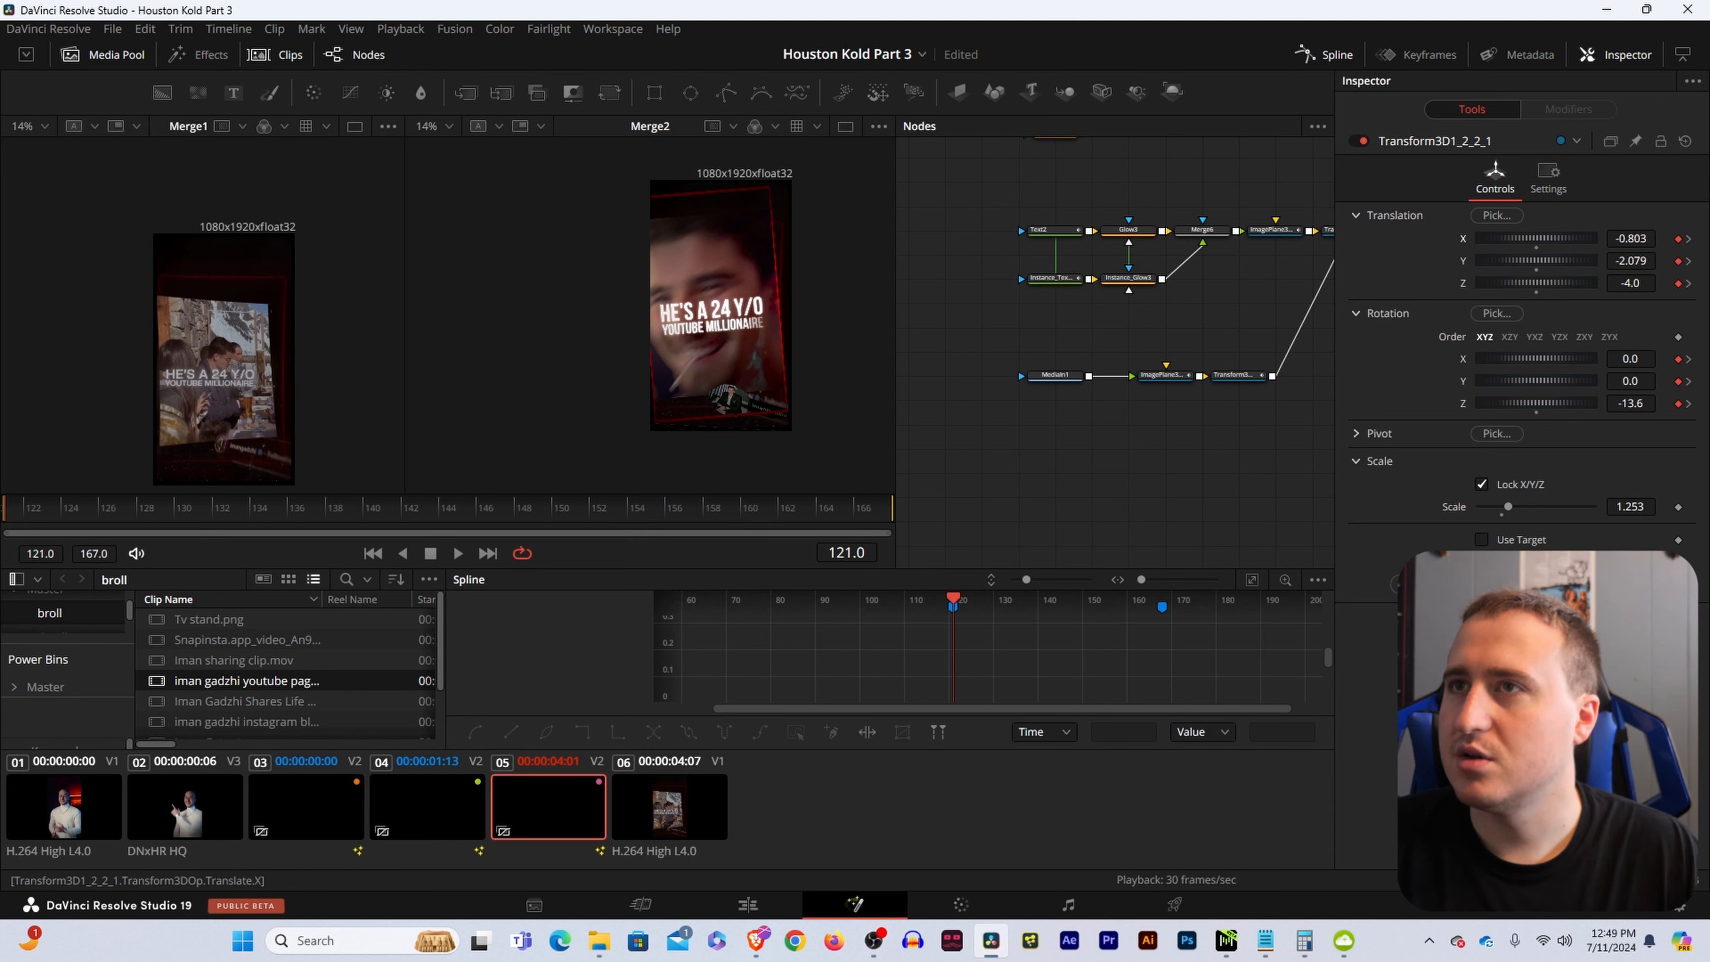
{"action": "left_click_drag", "start_coordinate": [1631, 260], "coordinate": [1623, 260]}
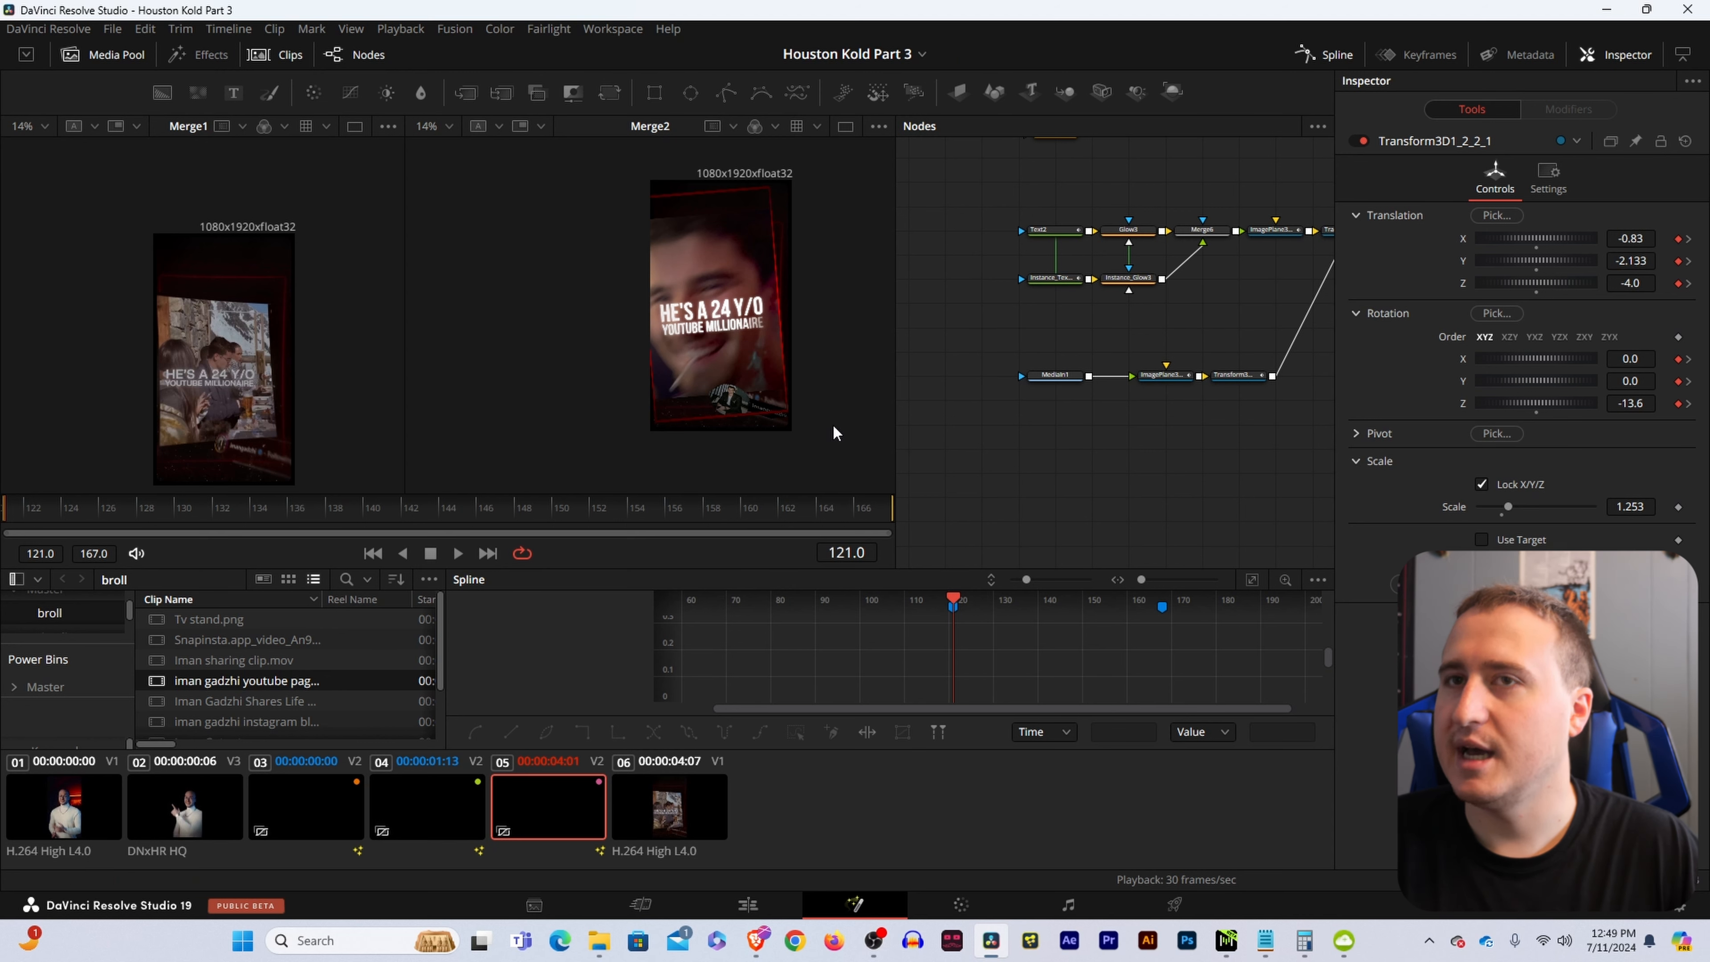
Flatten all of the YouTube Transform3D's keyframes between frames 121 and 132 in the spline editor to ease the movement.
{"action": "left_click_drag", "start_coordinate": [1149, 350], "coordinate": [1307, 386]}
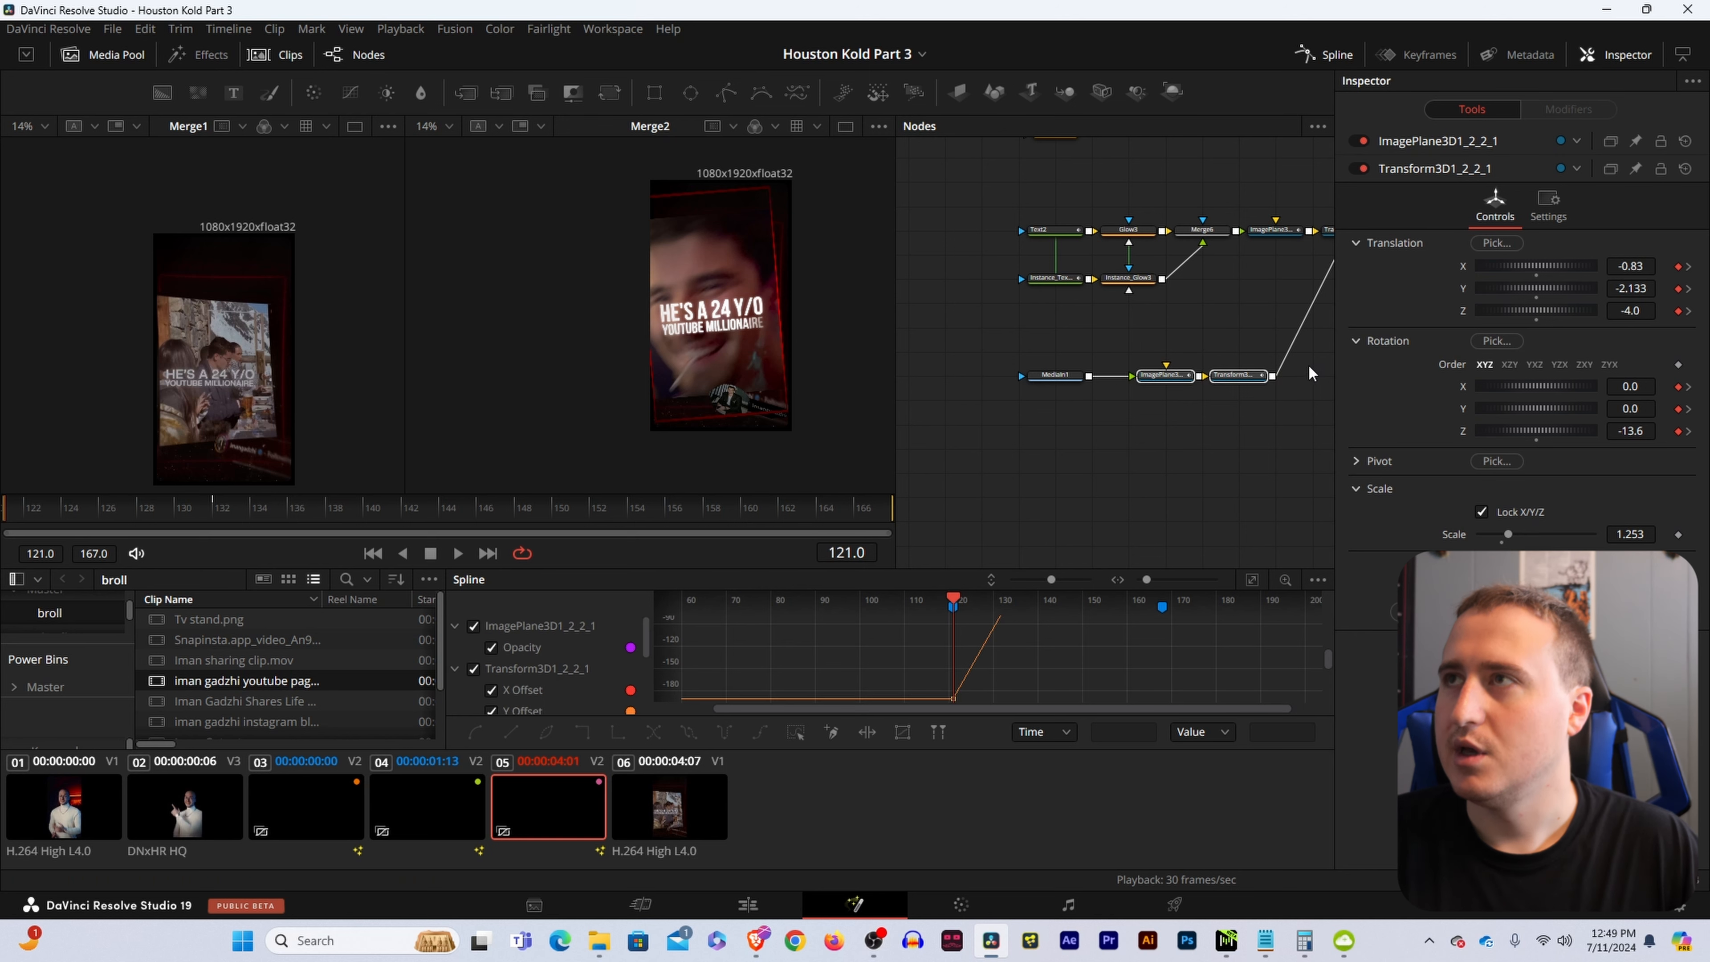
{"action": "left_click", "coordinate": [1253, 580]}
{"action": "left_click", "coordinate": [1215, 343]}
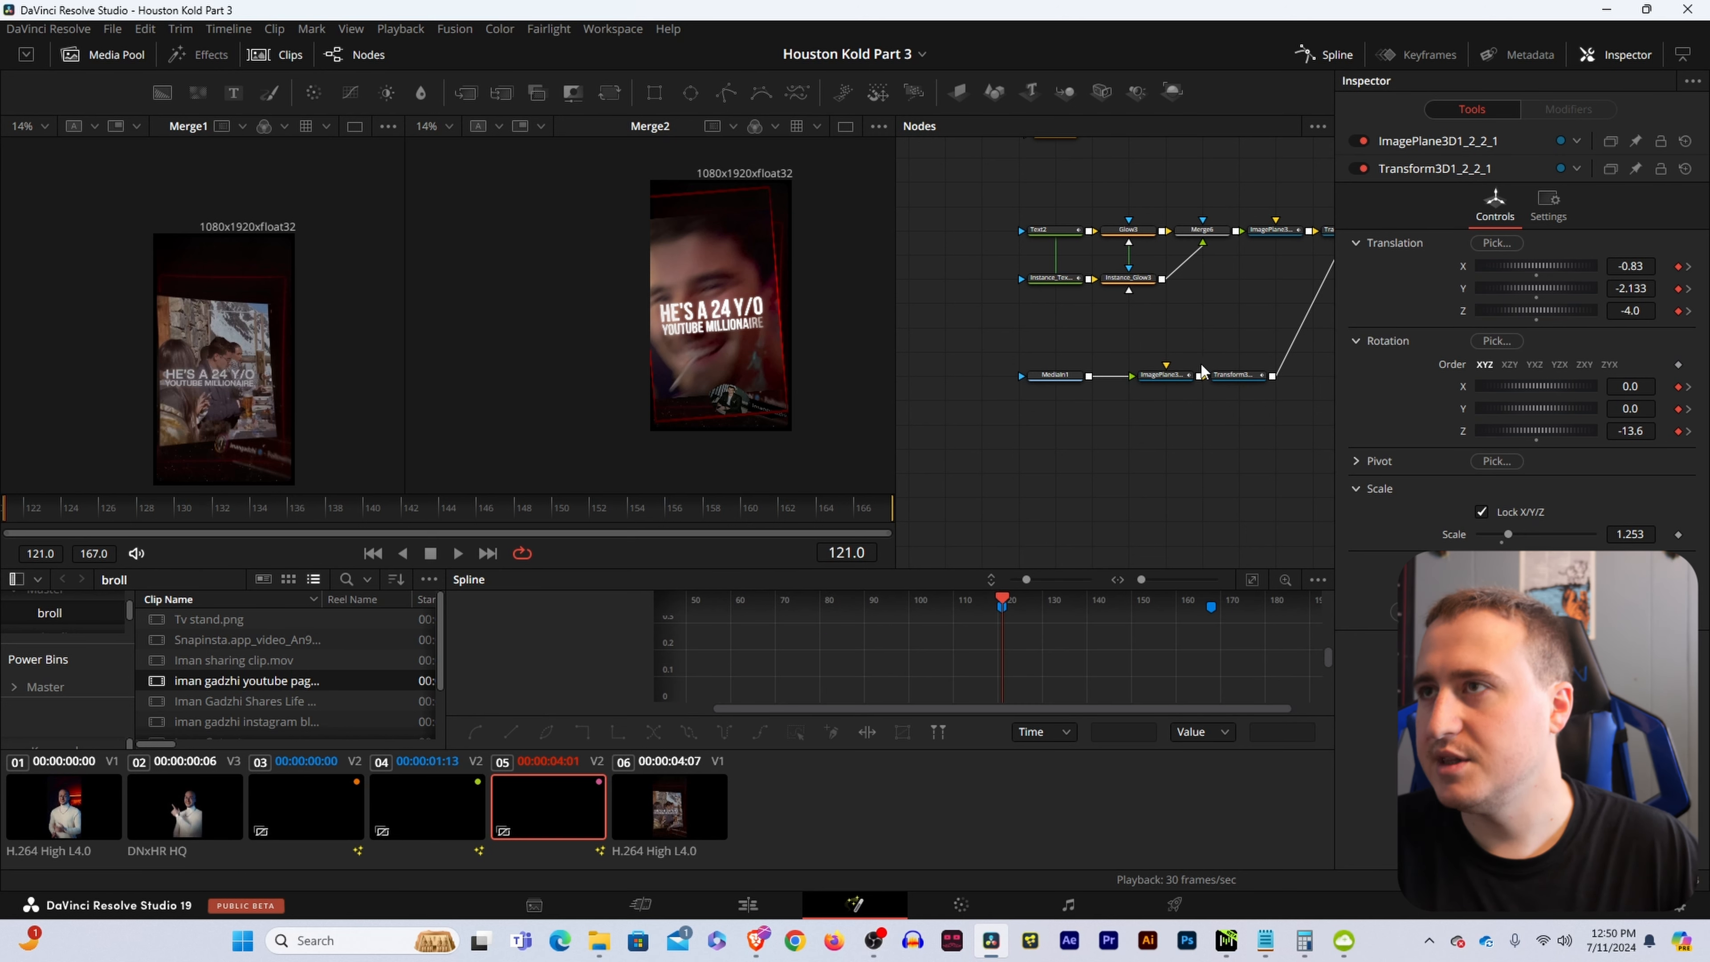
{"action": "left_click_drag", "start_coordinate": [1211, 339], "coordinate": [1271, 431]}
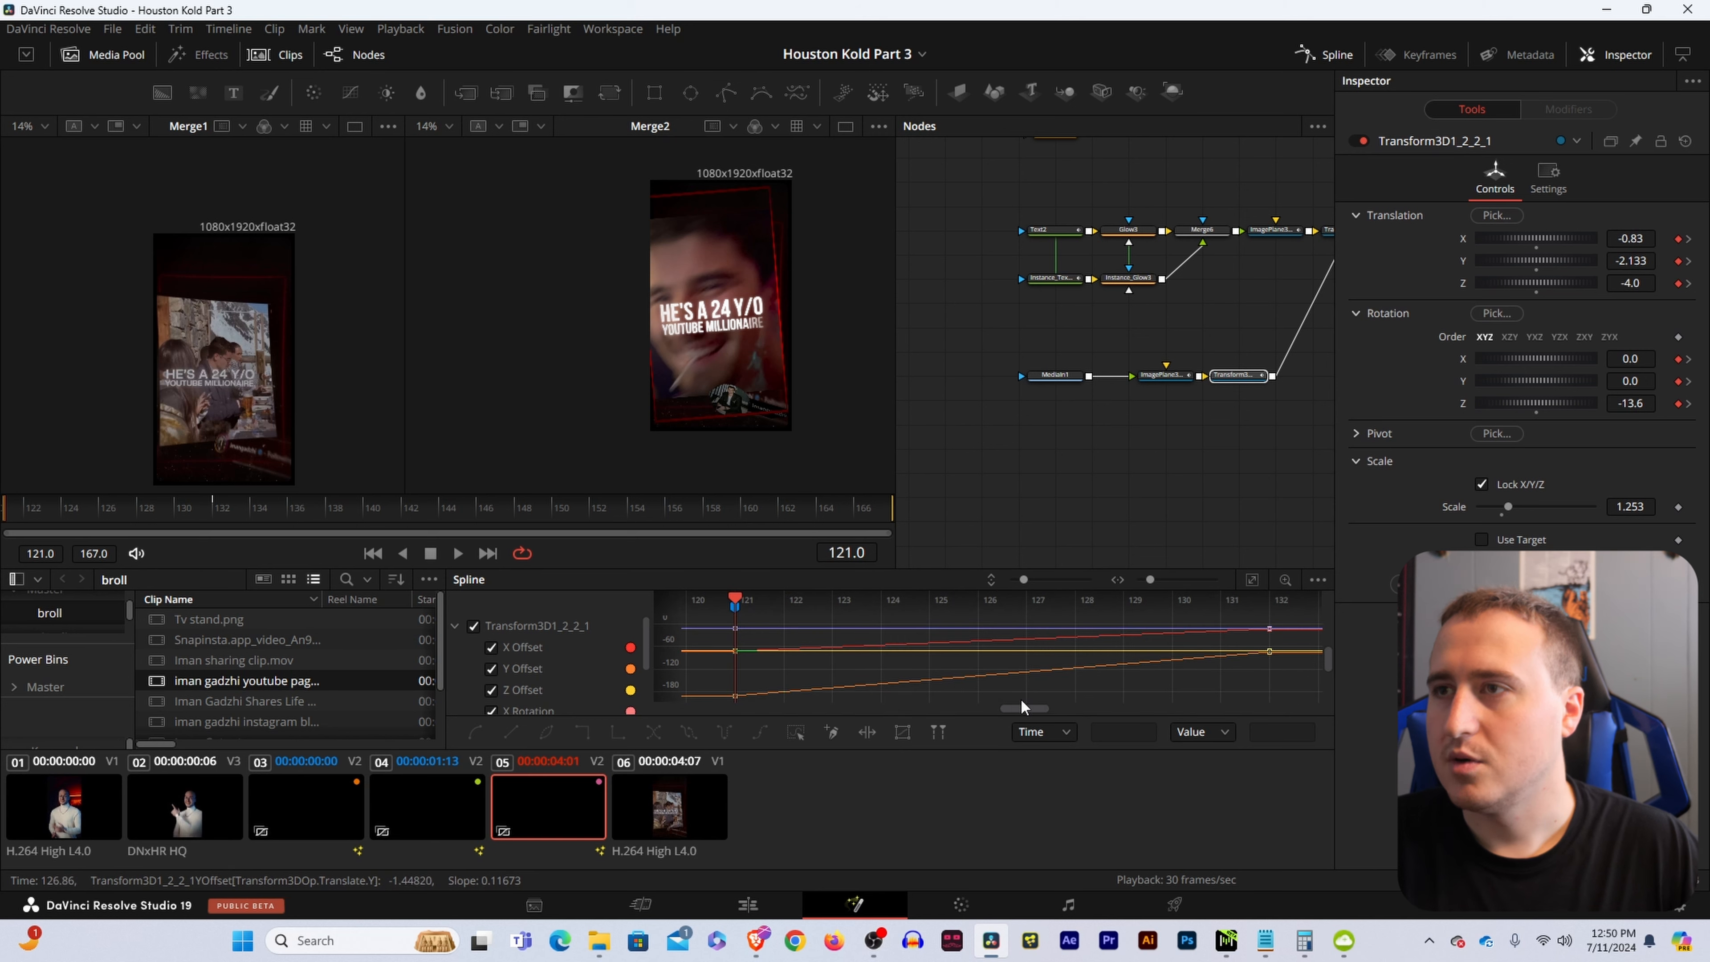
{"action": "key", "text": "ctrl+a"}
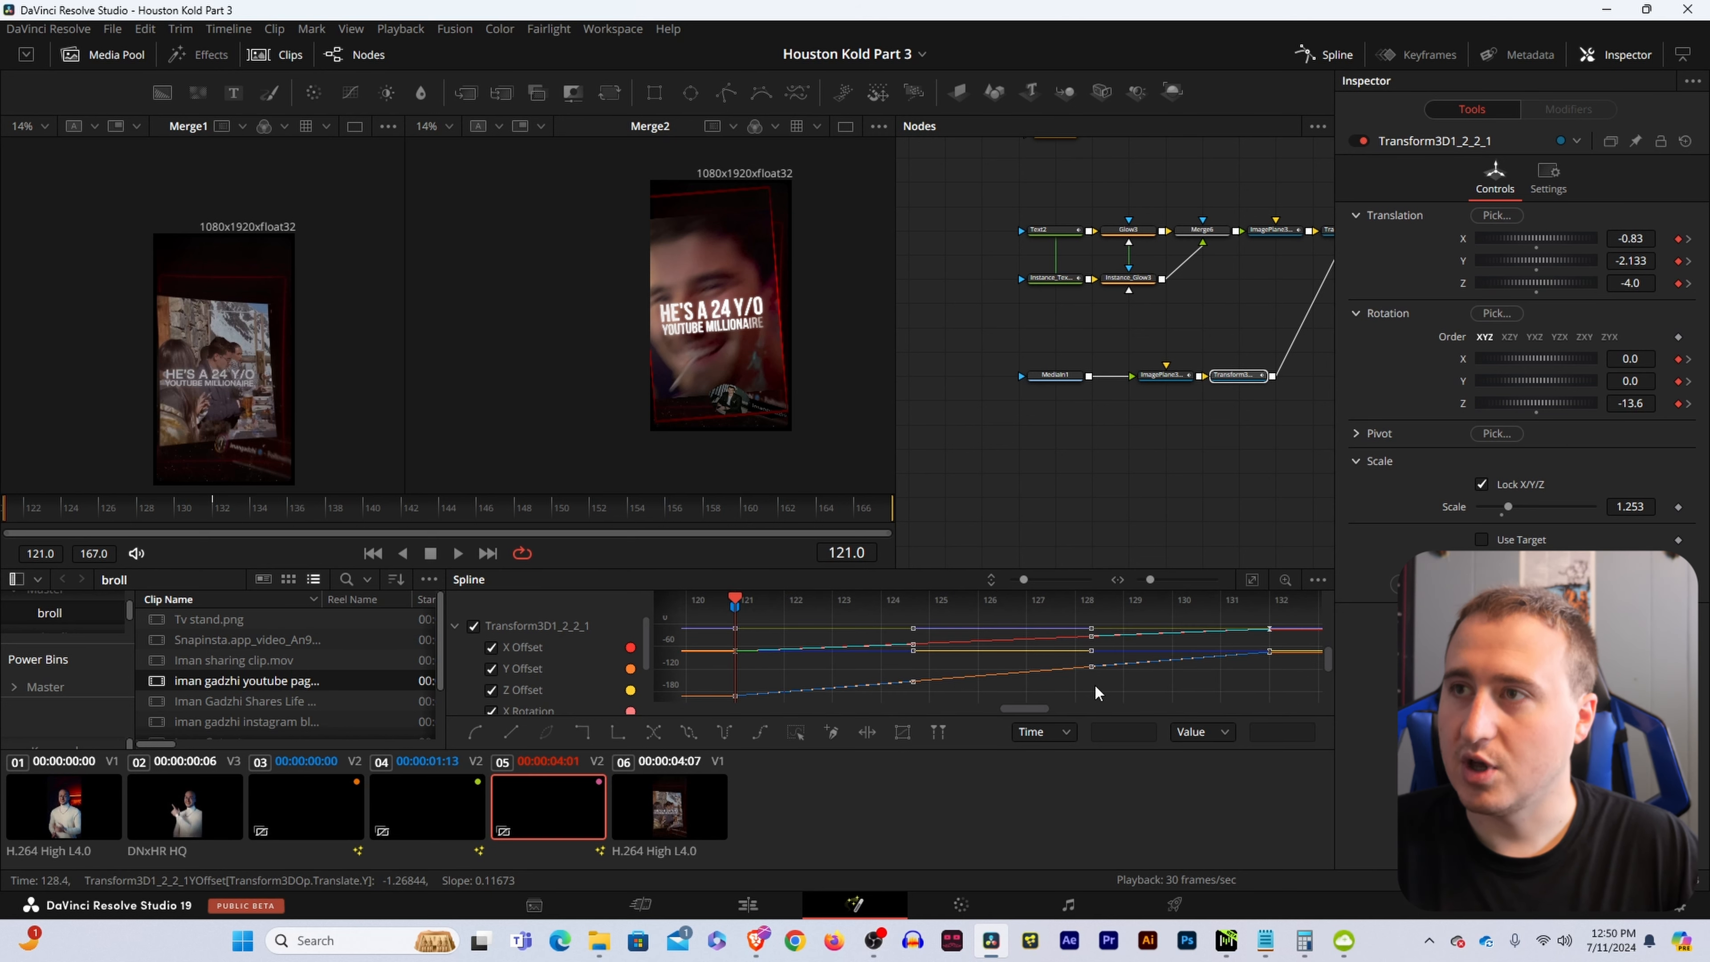
{"action": "key", "text": "f"}
Play back the YouTube page's eased entrance and return to frame 121.
{"action": "left_click", "coordinate": [1055, 480]}
{"action": "key", "text": "space"}
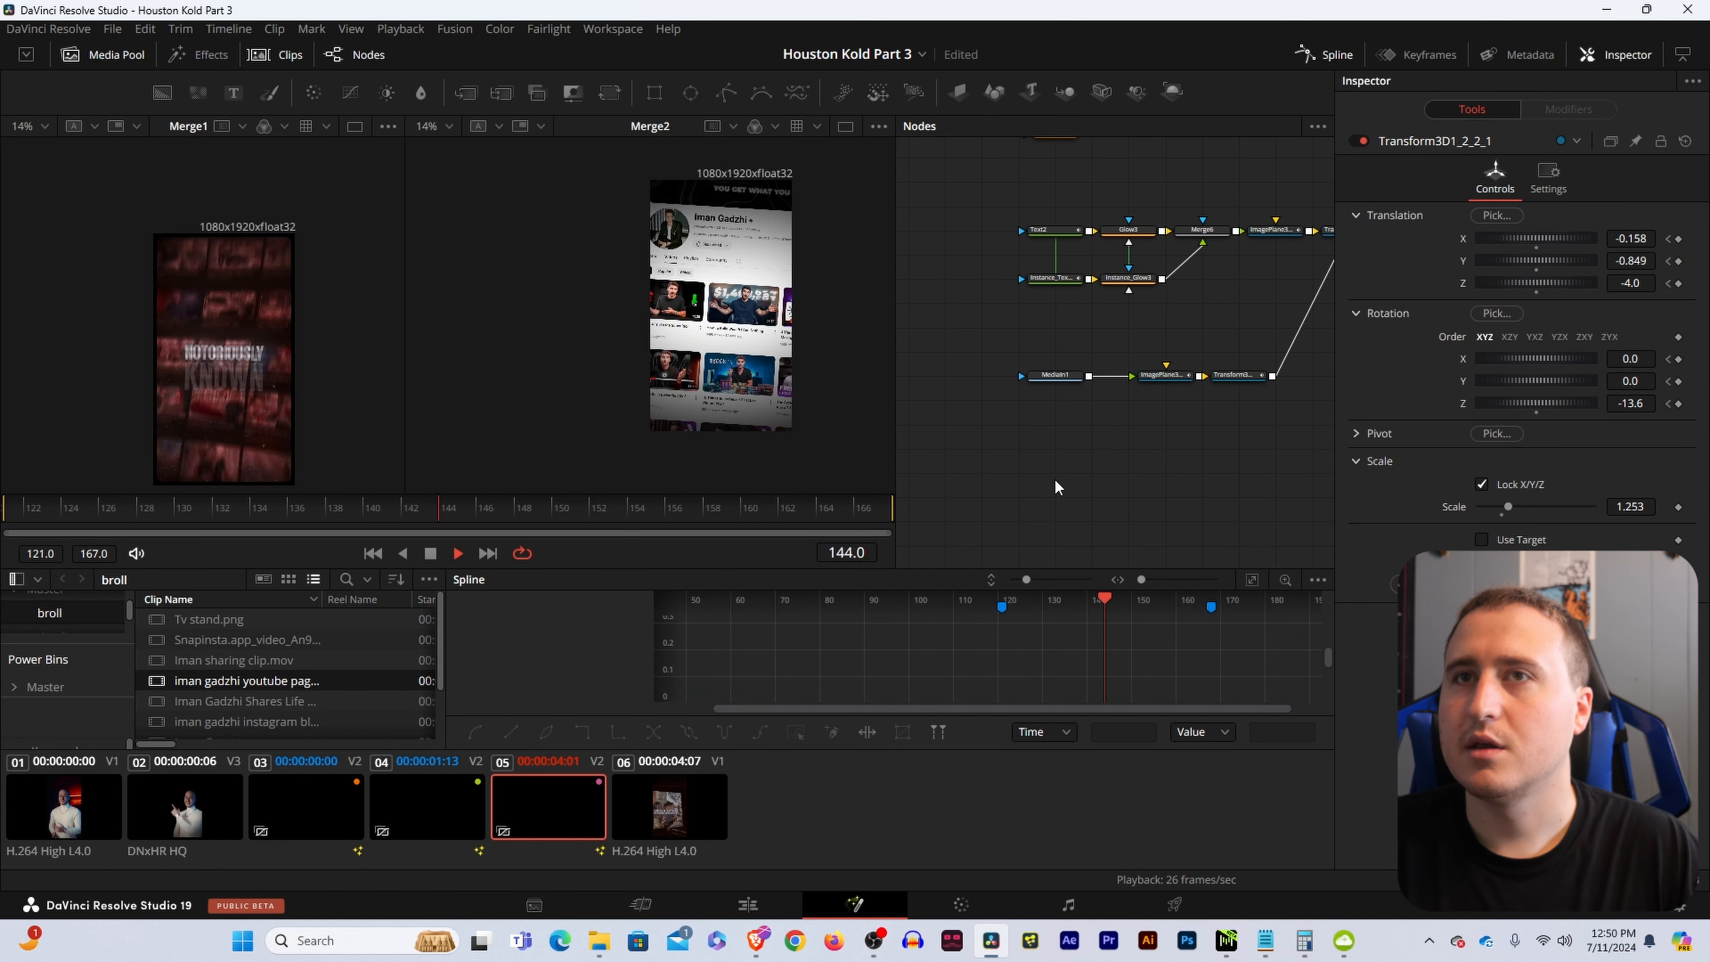
{"action": "key", "text": "space"}
{"action": "left_click_drag", "start_coordinate": [542, 510], "coordinate": [5, 506]}
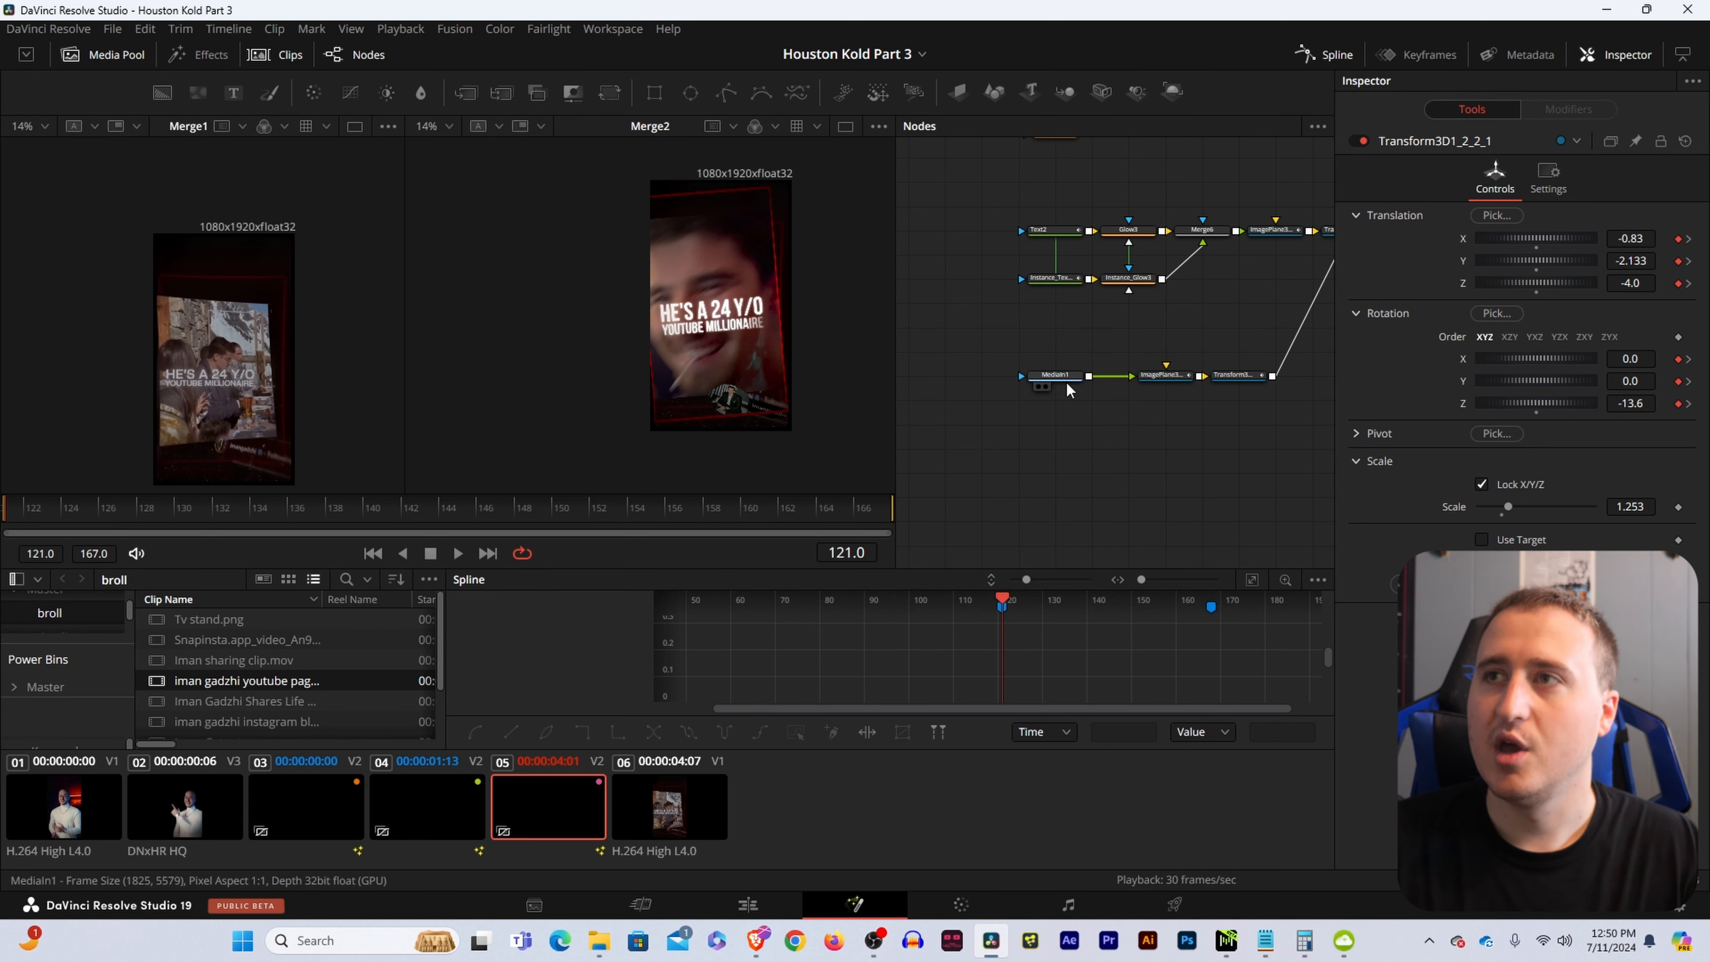
Add a Transform node between the YouTube page's media node and its image plane.
{"action": "left_click_drag", "start_coordinate": [1066, 381], "coordinate": [954, 377]}
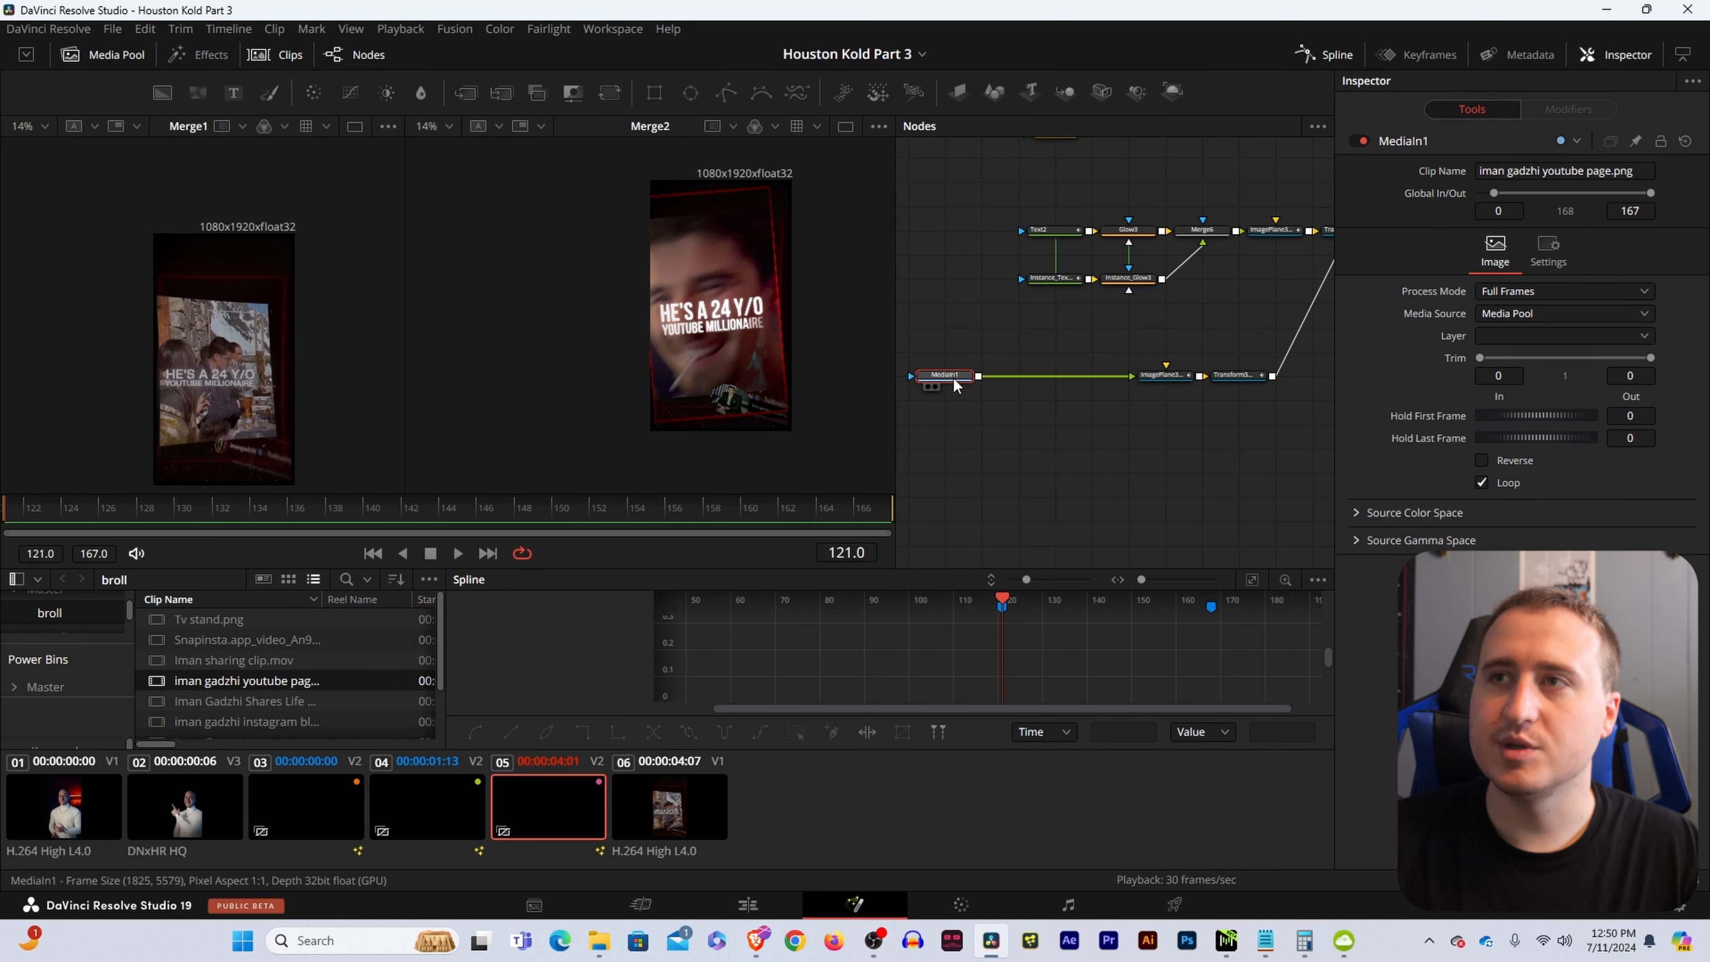
{"action": "key", "text": "shift+space"}
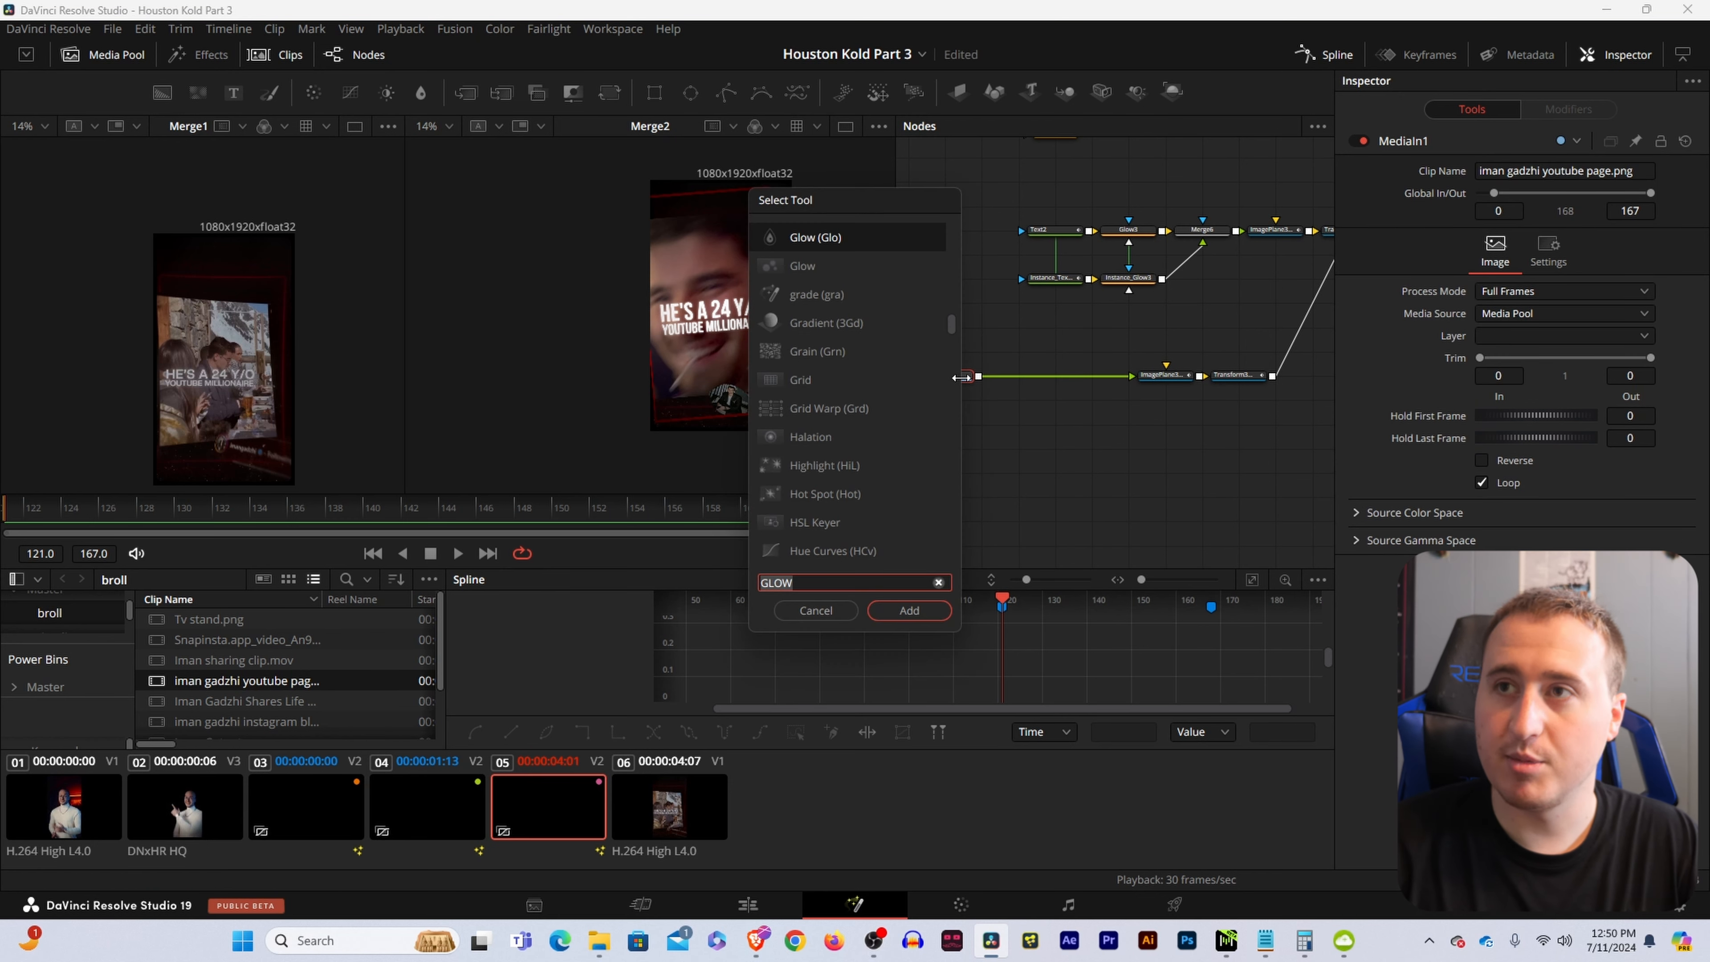
{"action": "type", "text": "trans"}
{"action": "key", "text": "Return"}
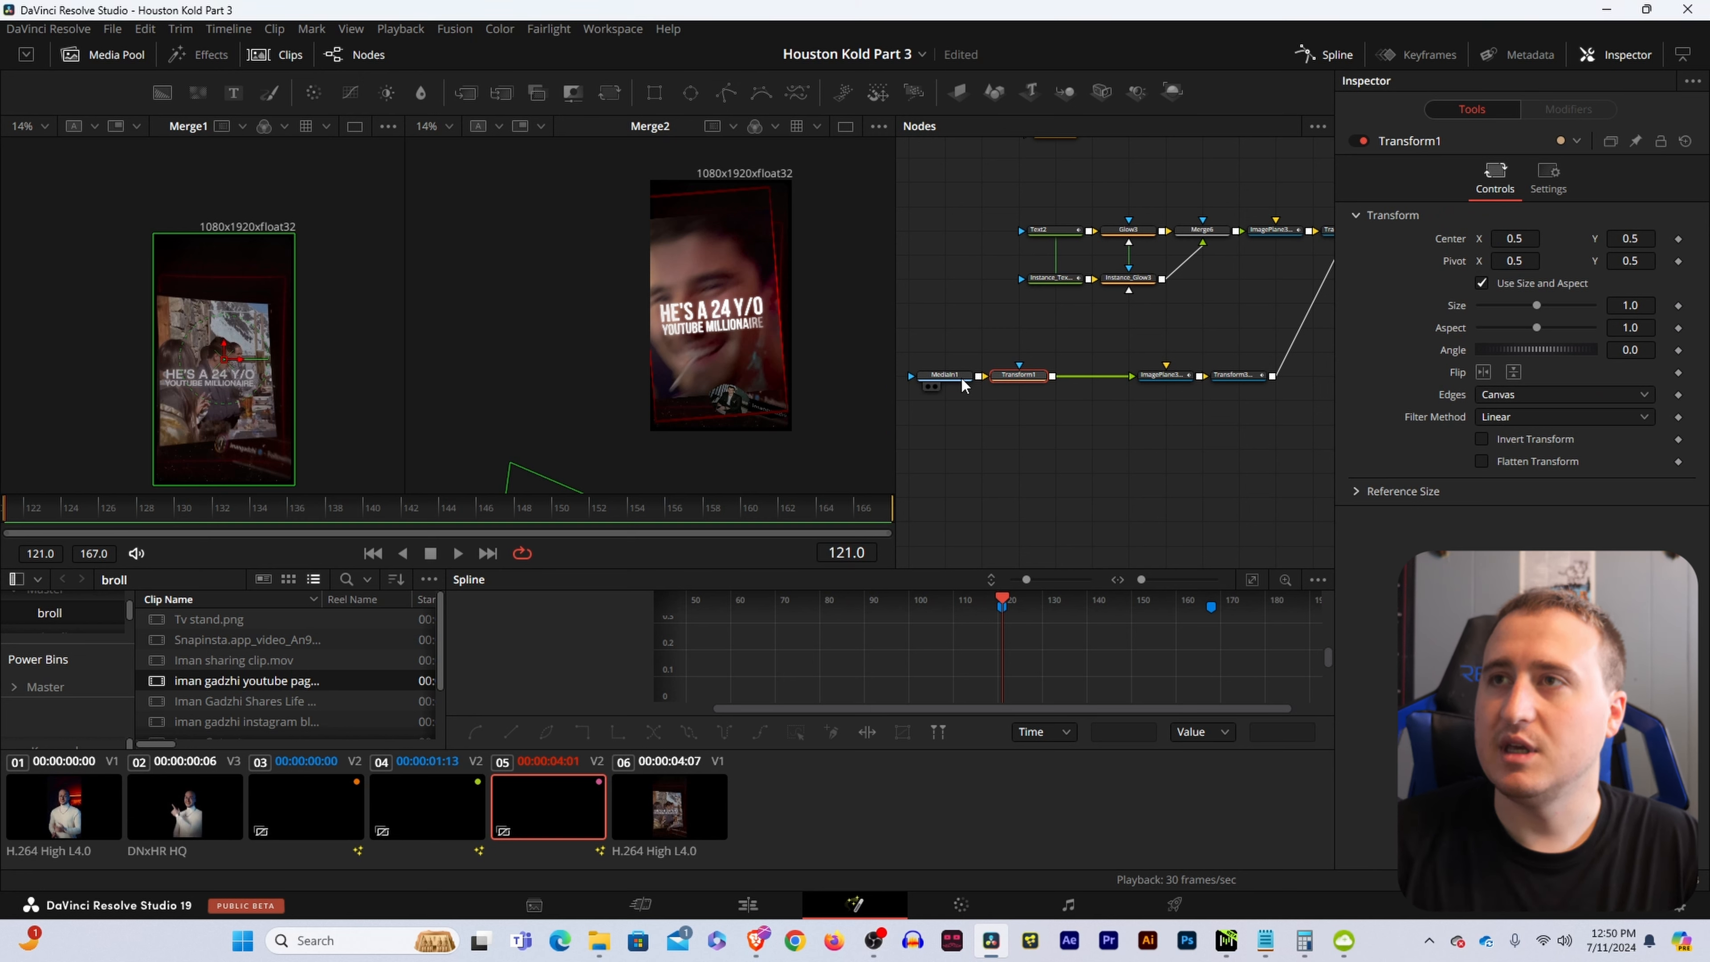
Rename the YouTube page's MediaIn1 node as ImanYoutube.
{"action": "left_click", "coordinate": [961, 381]}
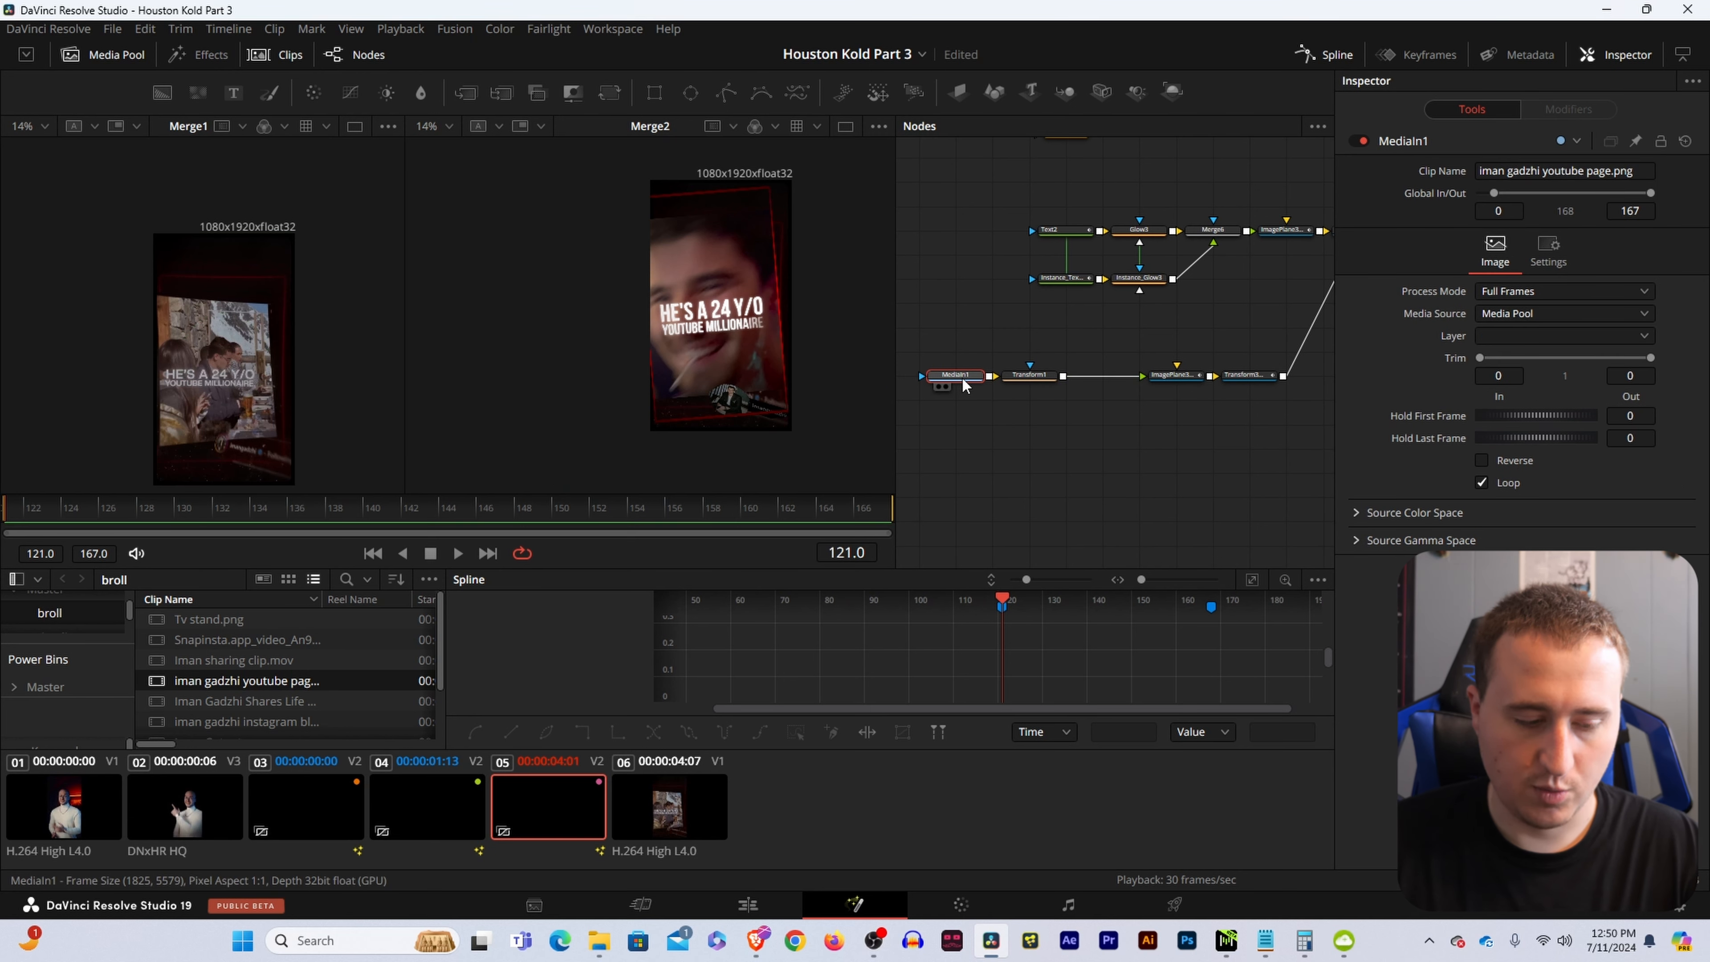
{"action": "key", "text": "F2"}
{"action": "type", "text": "I"}
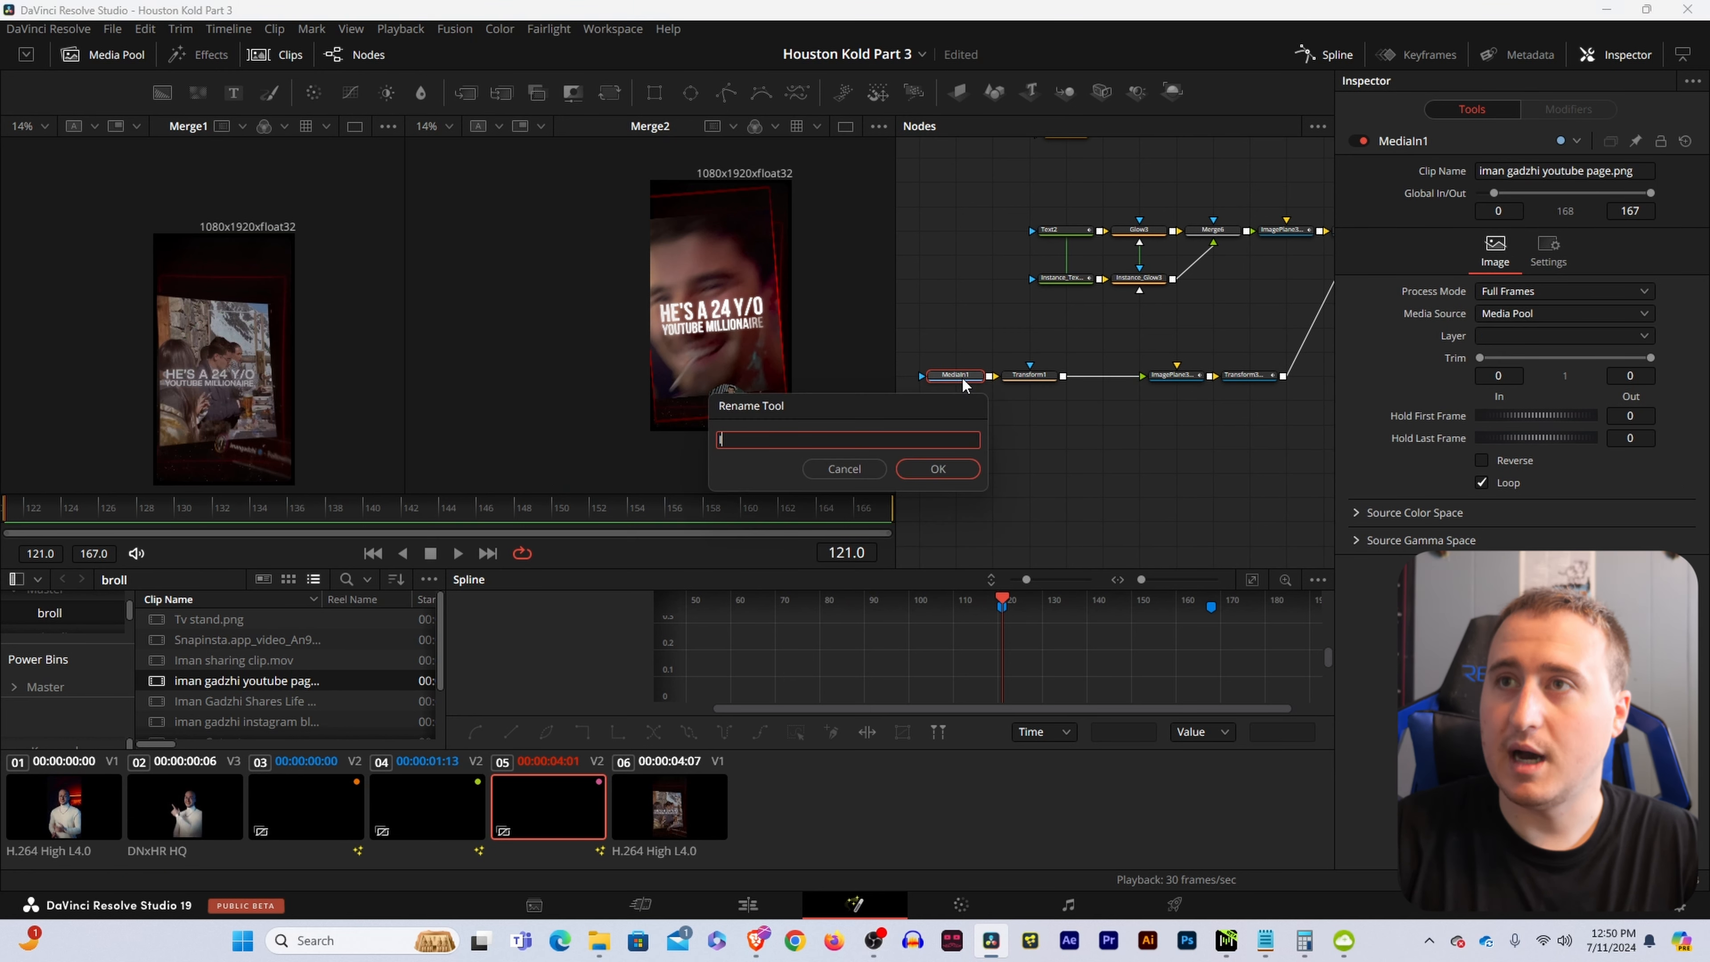
{"action": "type", "text": "manYoutube"}
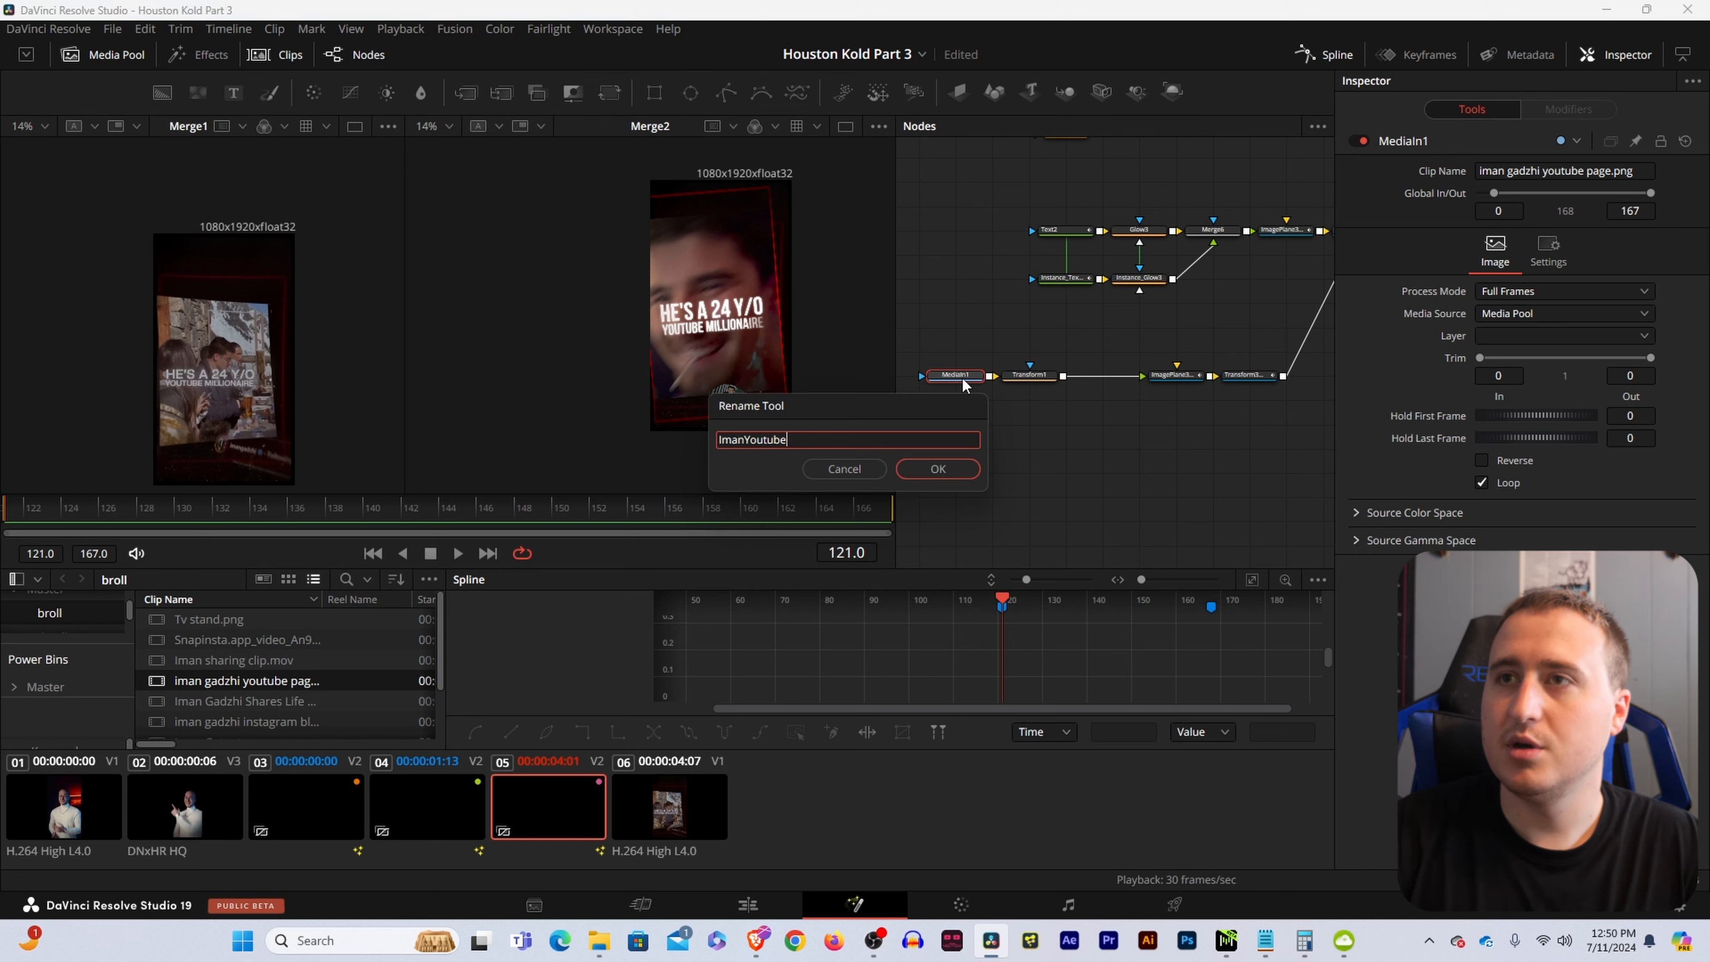
{"action": "key", "text": "Return"}
Set the Edges mode of the new Transform node to Wrap.
{"action": "left_click", "coordinate": [1040, 380]}
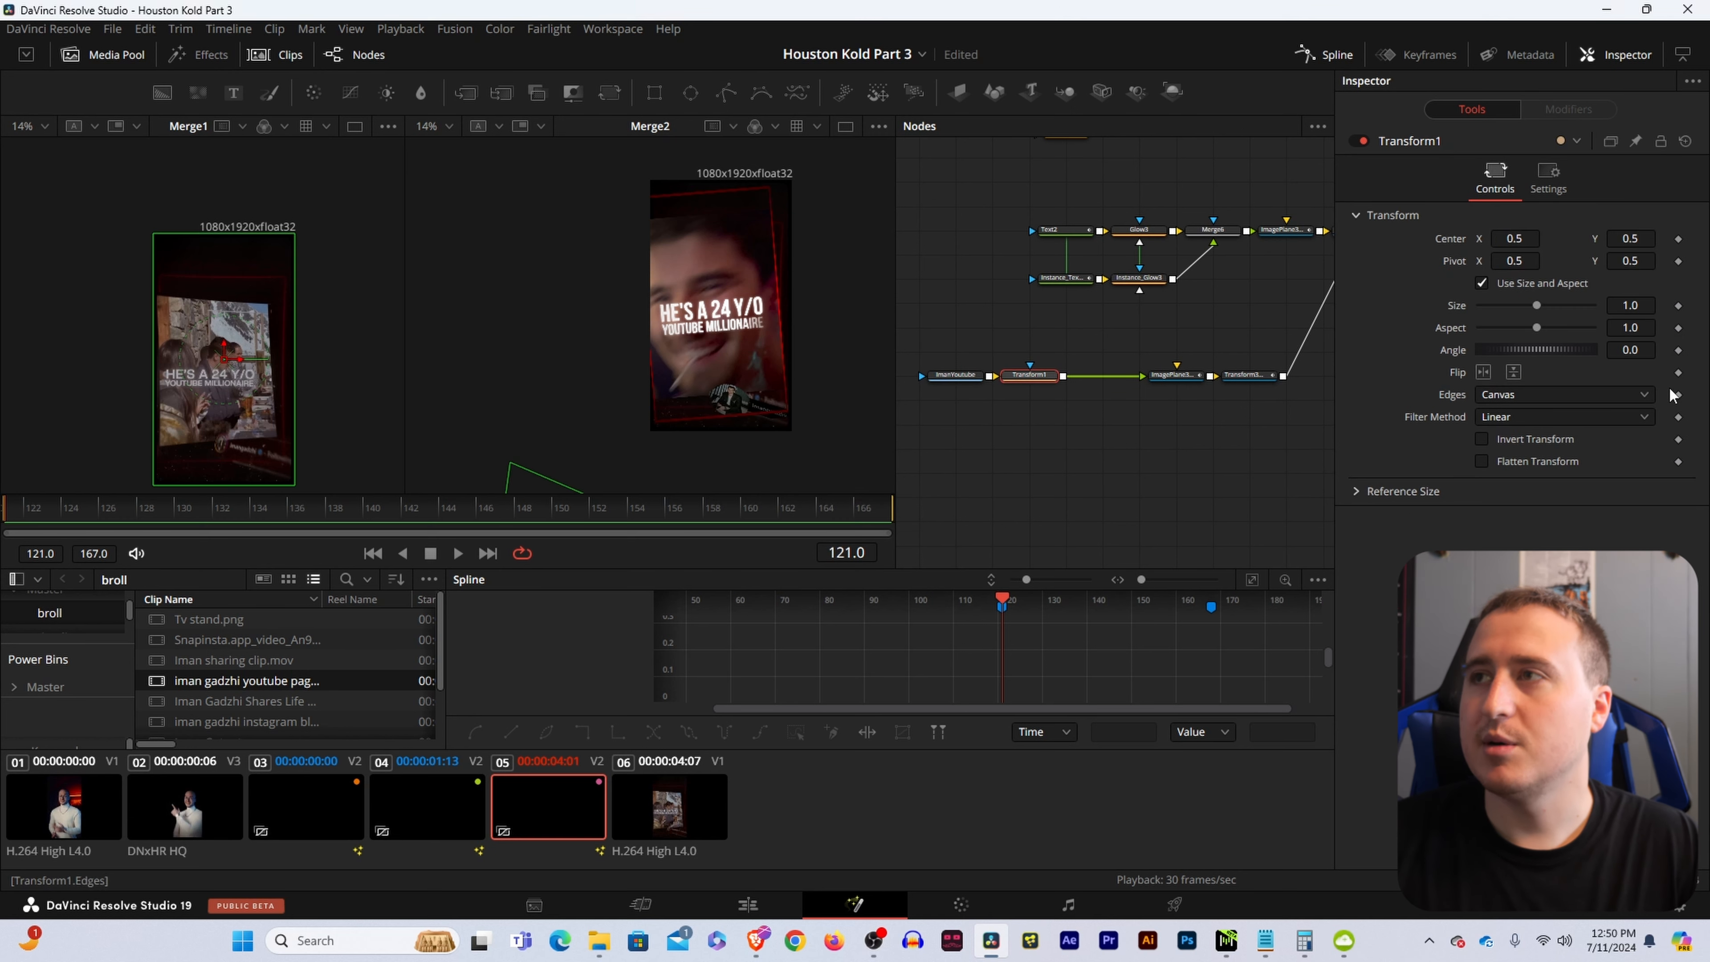
{"action": "left_click", "coordinate": [1515, 396]}
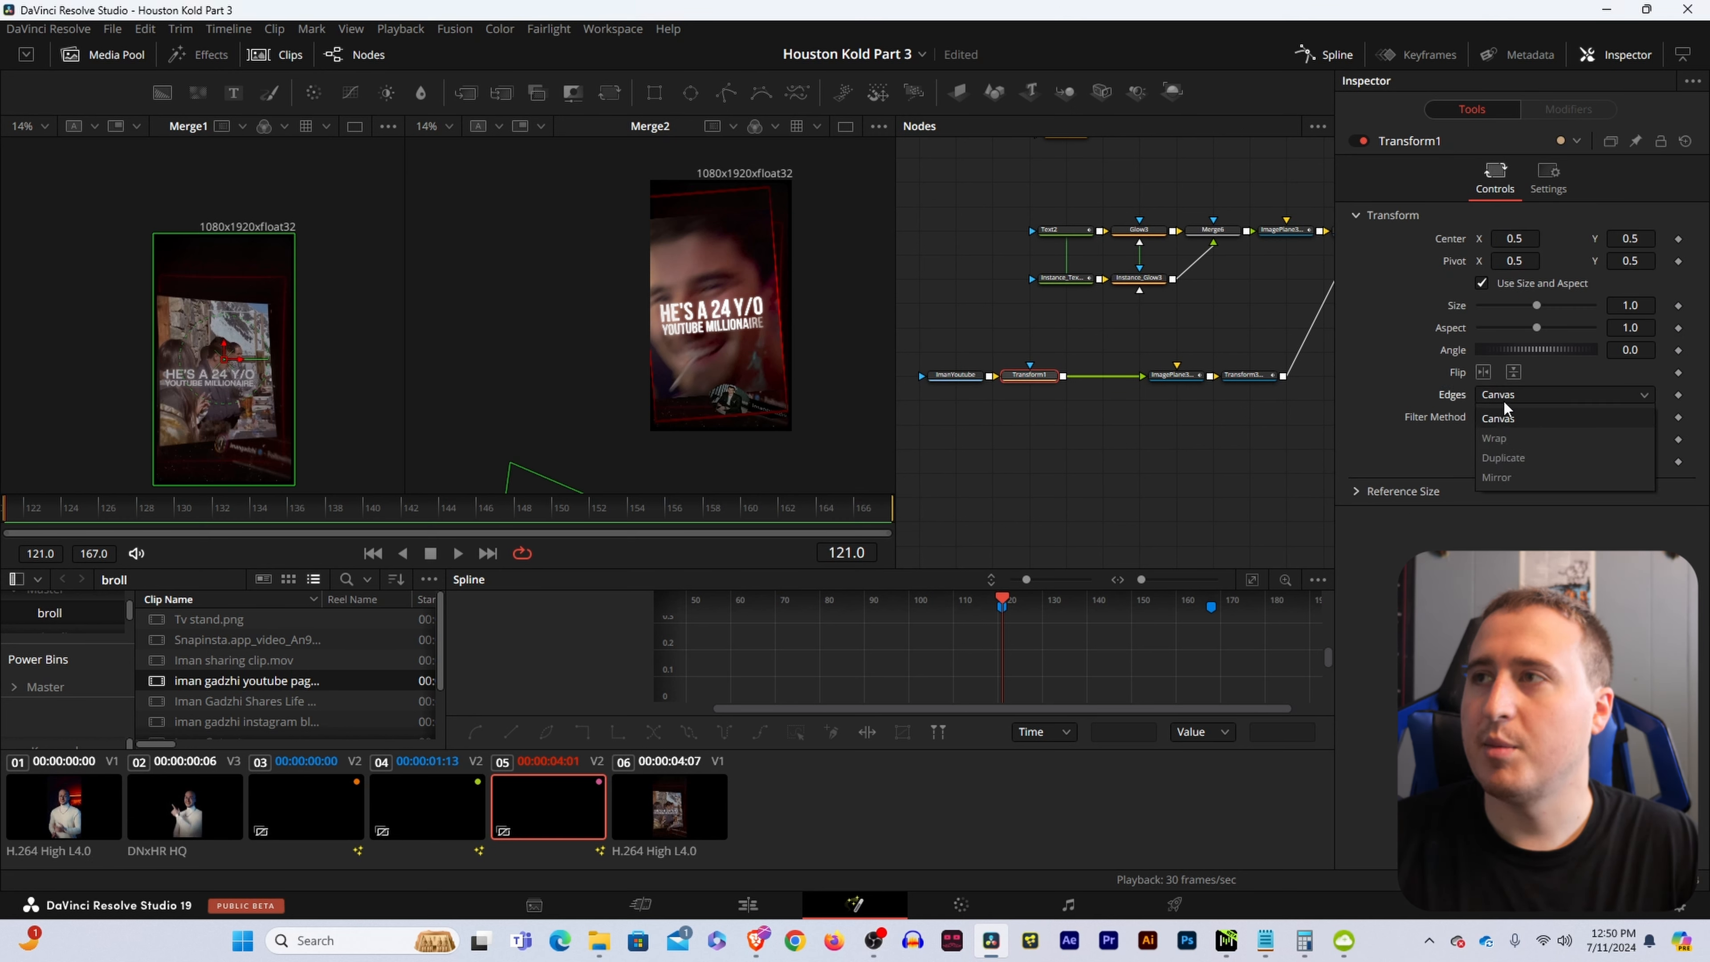
{"action": "left_click", "coordinate": [1494, 437]}
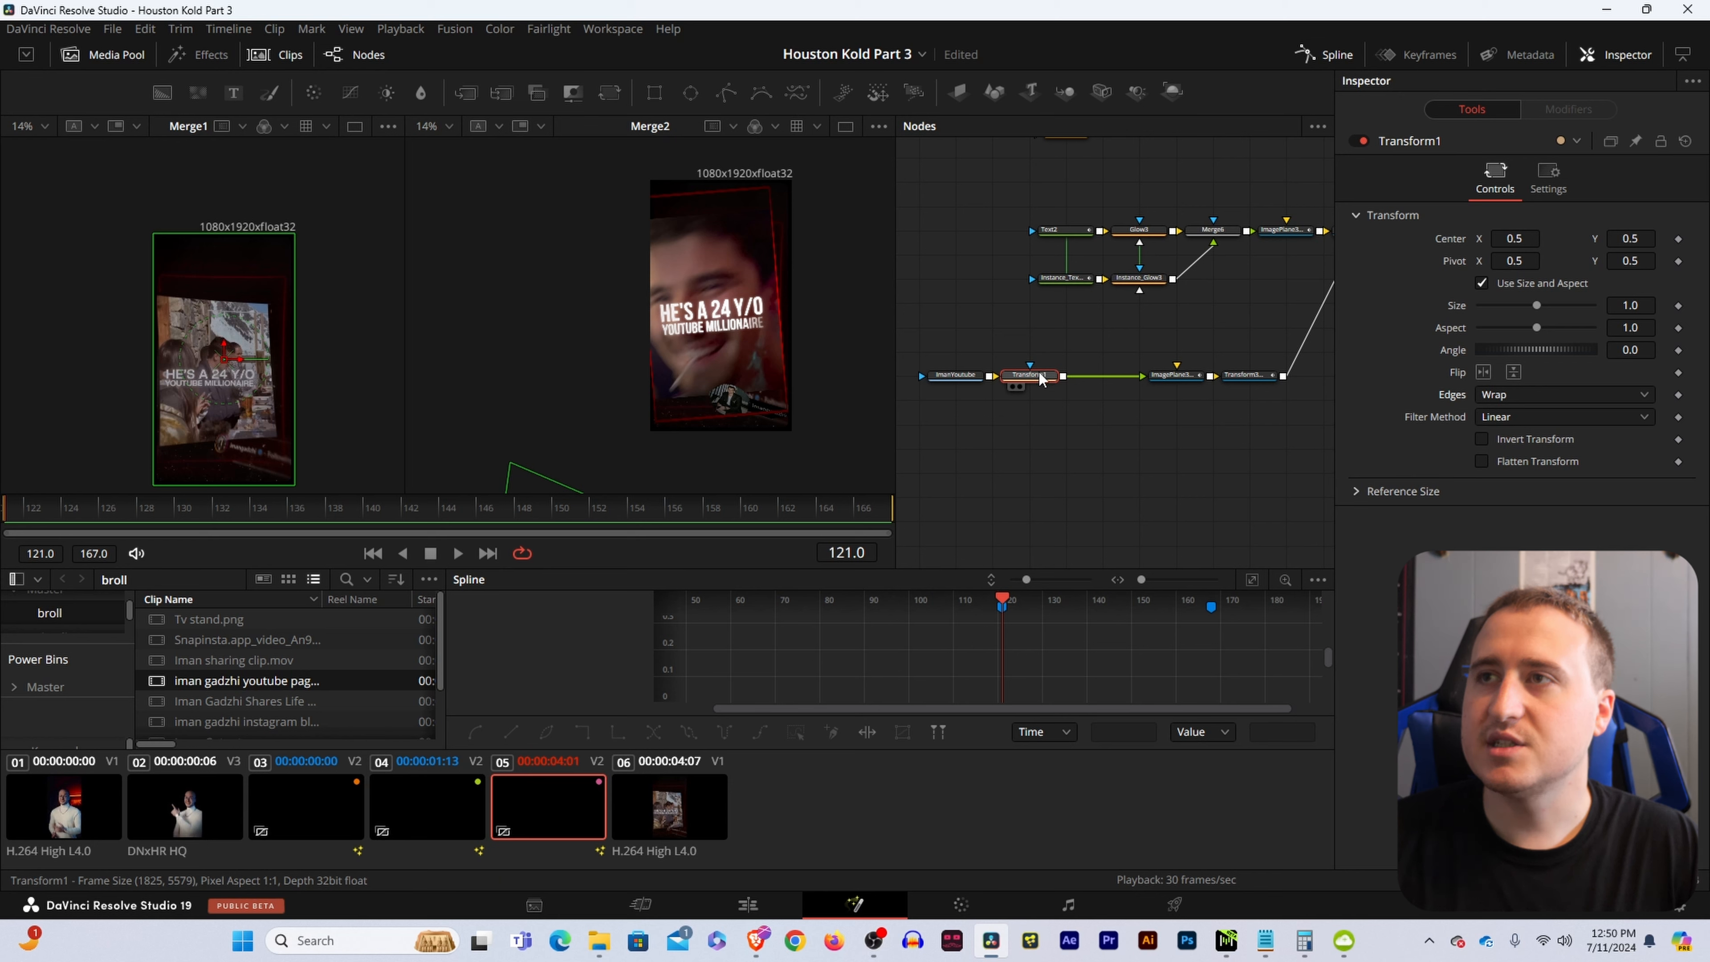
View Transform1 in the second viewer, test the wrapping by raising its center Y to 2.326 and 3.213, and reset the center.
{"action": "key", "text": "2"}
{"action": "scroll", "coordinate": [765, 288], "scroll_direction": "down", "scroll_amount": 2}
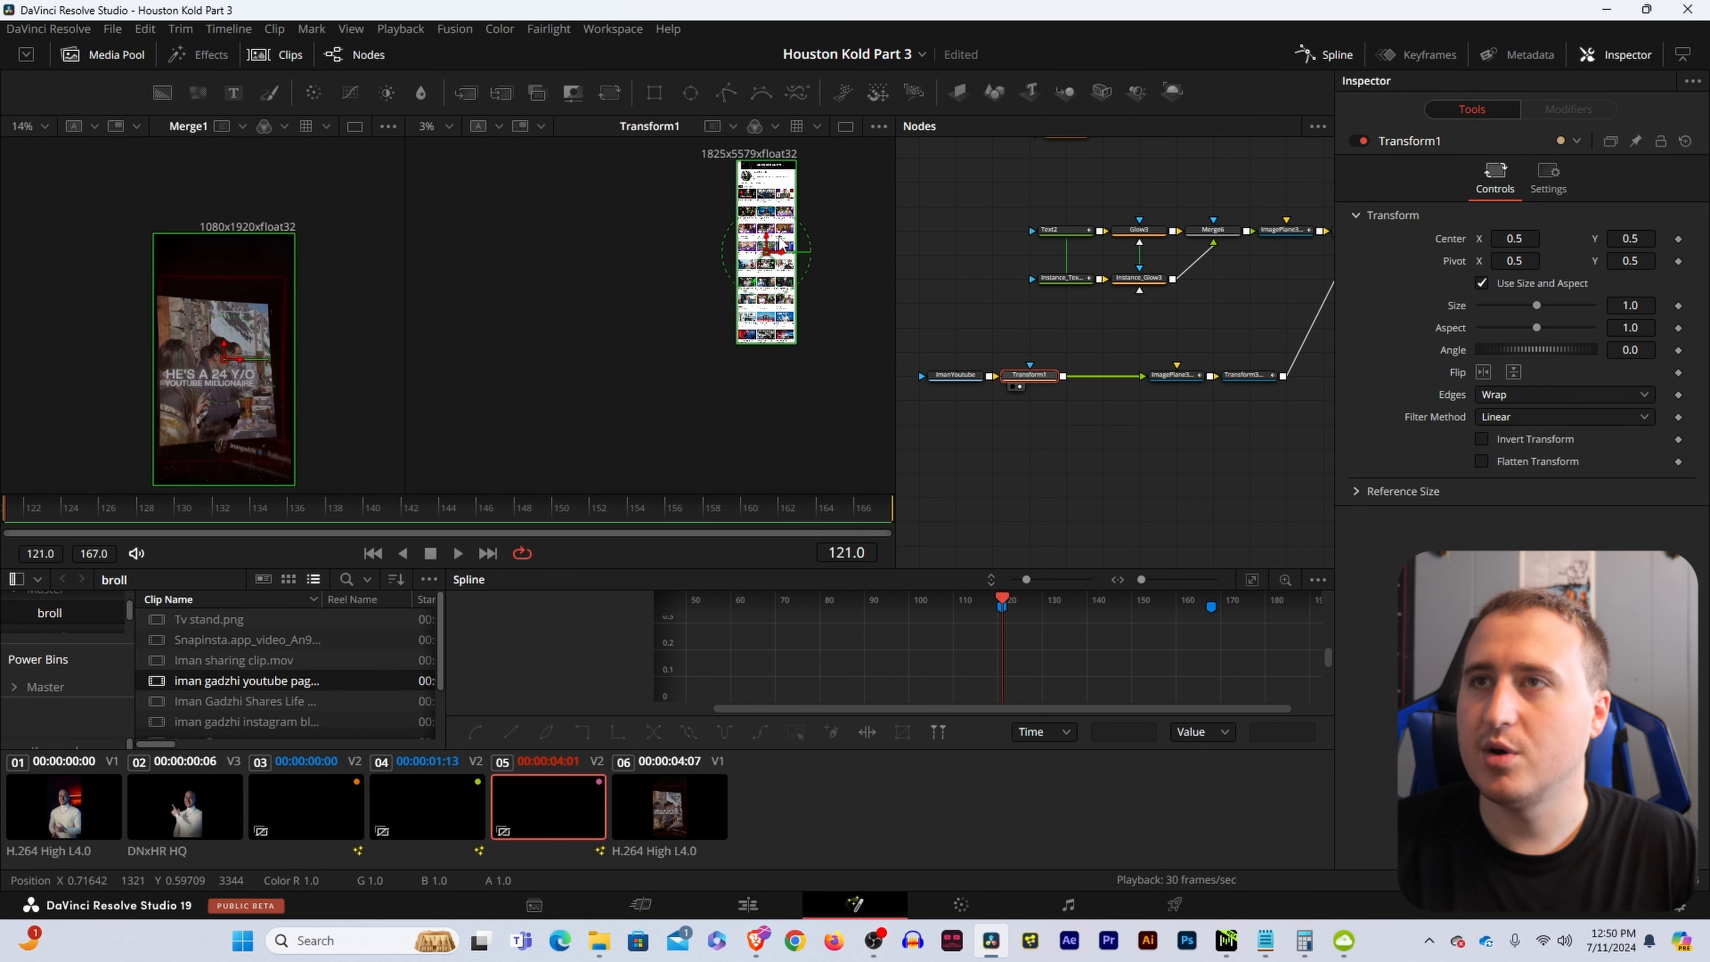
{"action": "scroll", "coordinate": [779, 347], "scroll_direction": "up", "scroll_amount": 3}
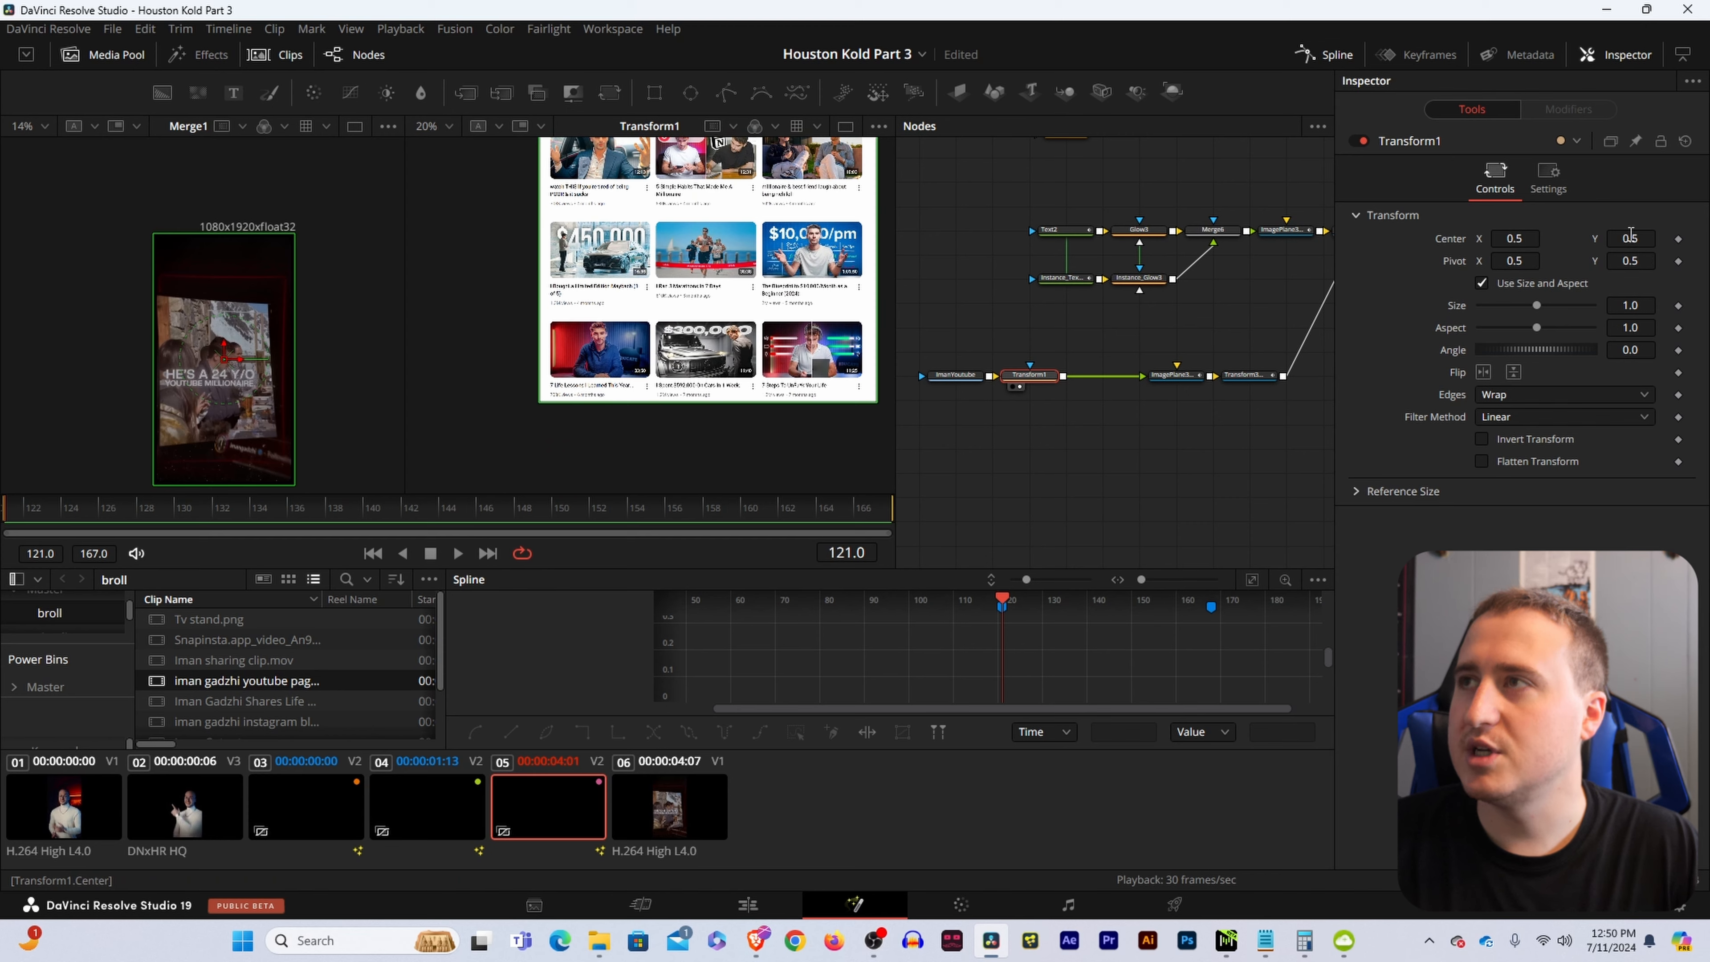
{"action": "left_click_drag", "start_coordinate": [1626, 238], "coordinate": [1683, 239]}
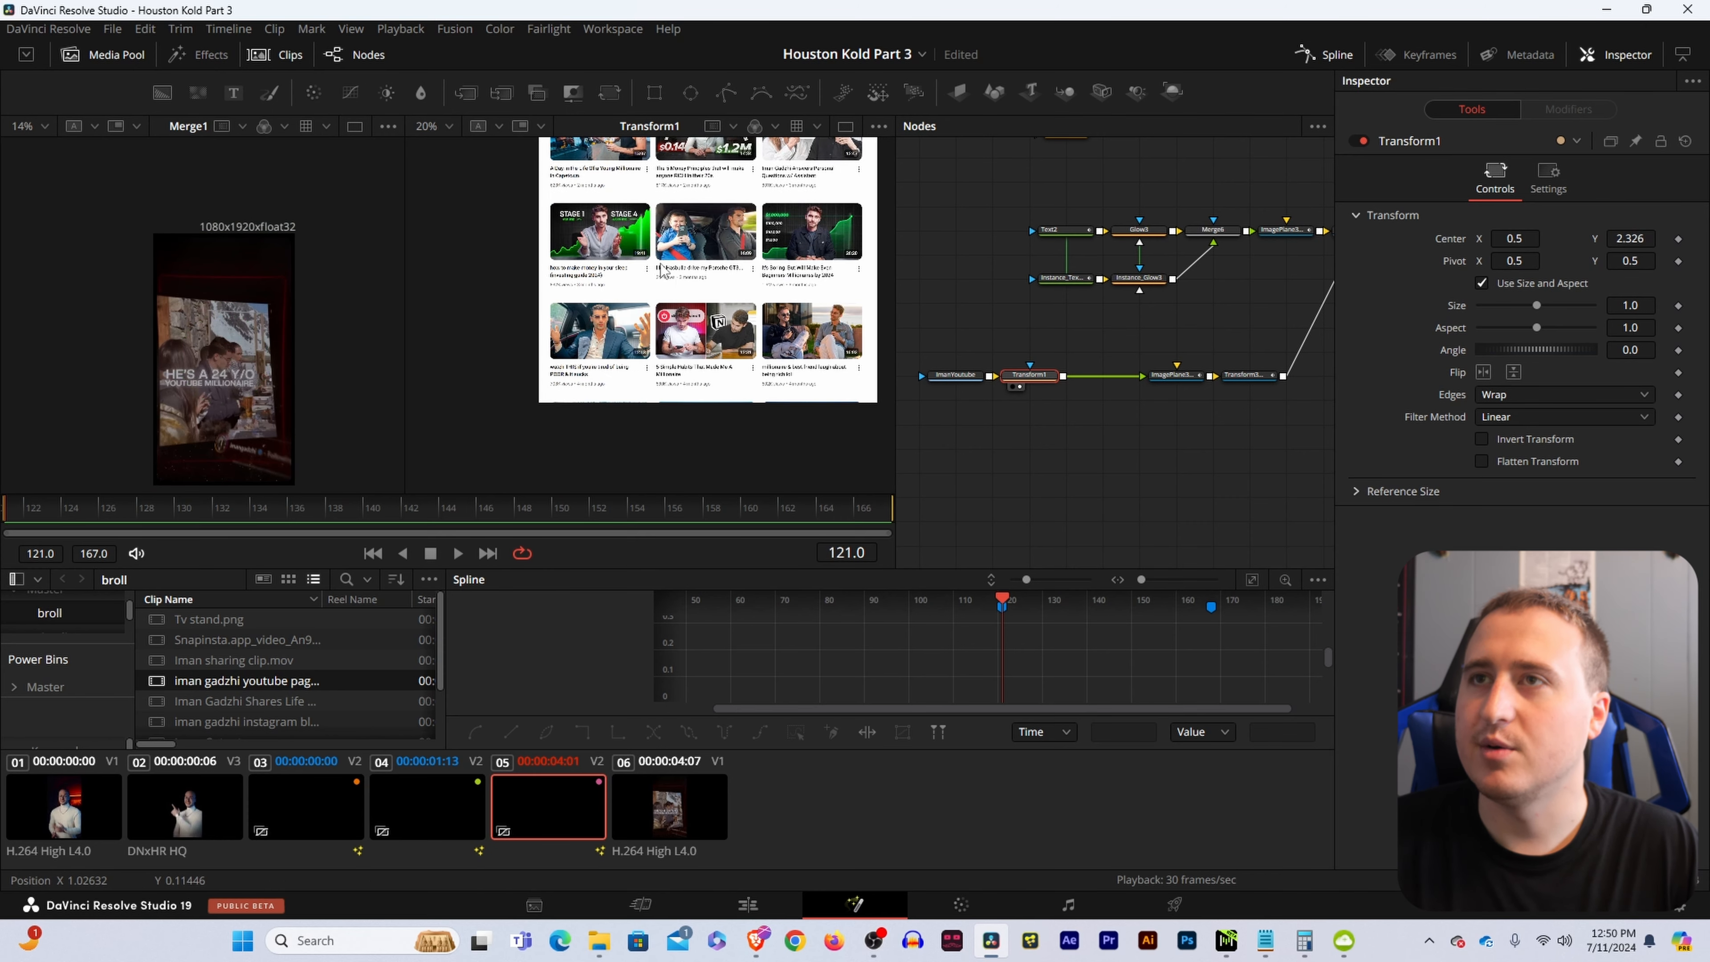
{"action": "scroll", "coordinate": [732, 216], "scroll_direction": "down", "scroll_amount": 3}
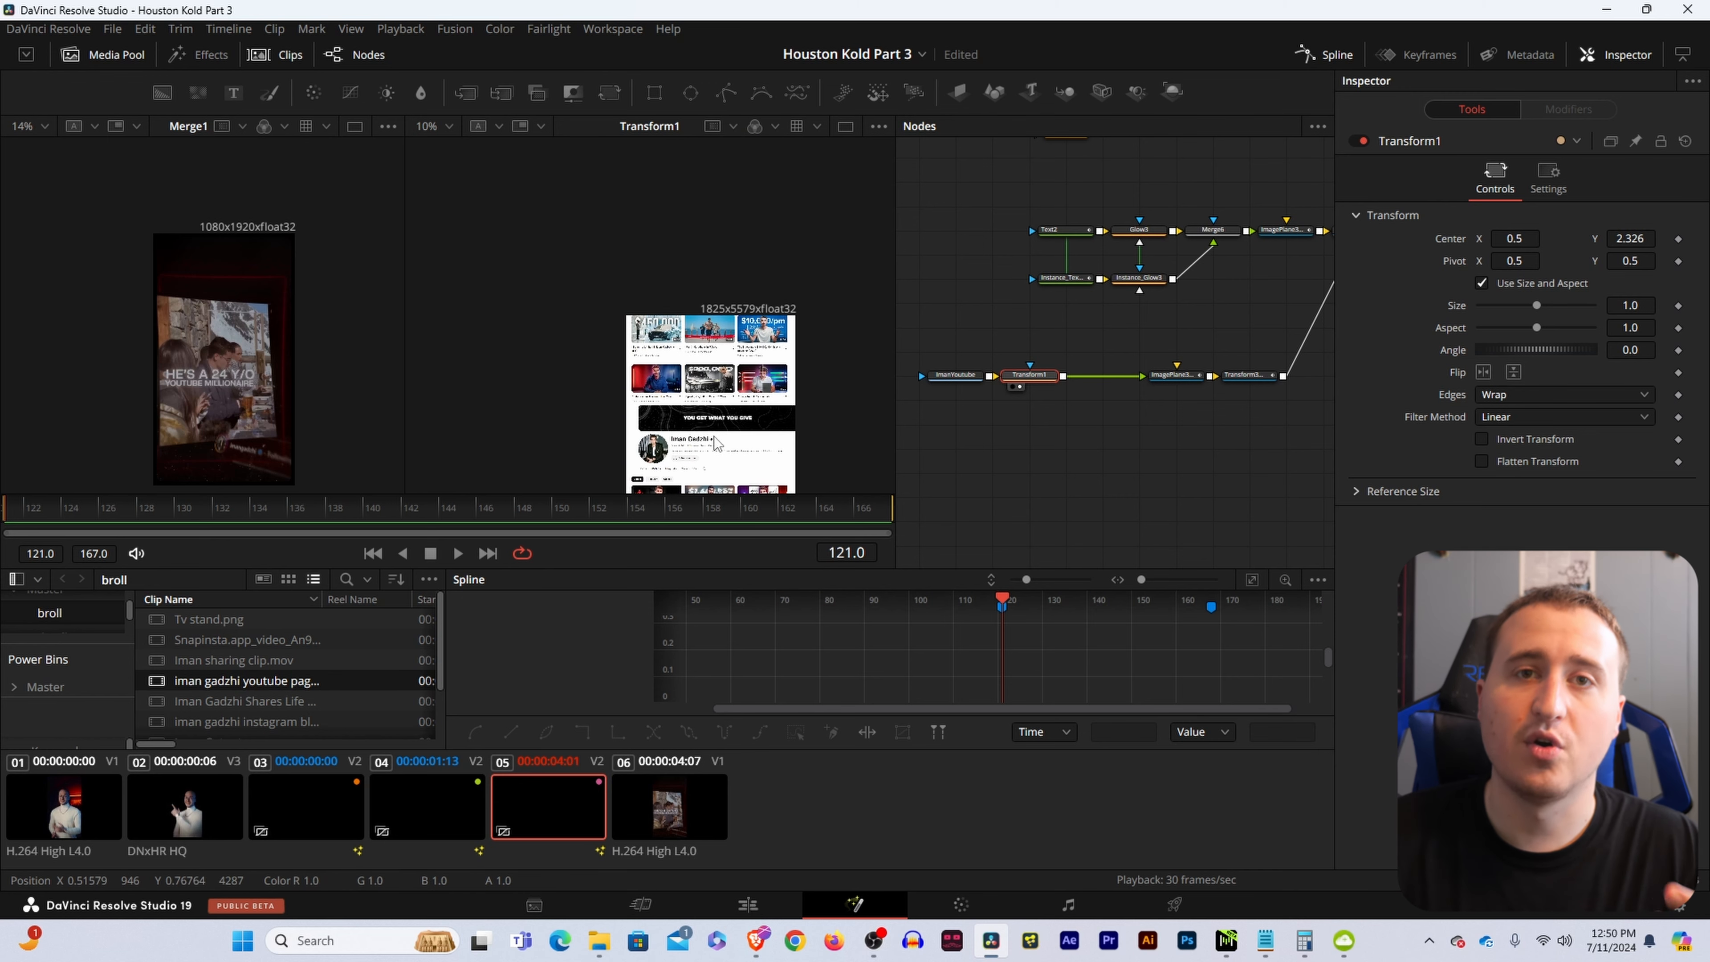
{"action": "left_click_drag", "start_coordinate": [1628, 238], "coordinate": [1680, 238]}
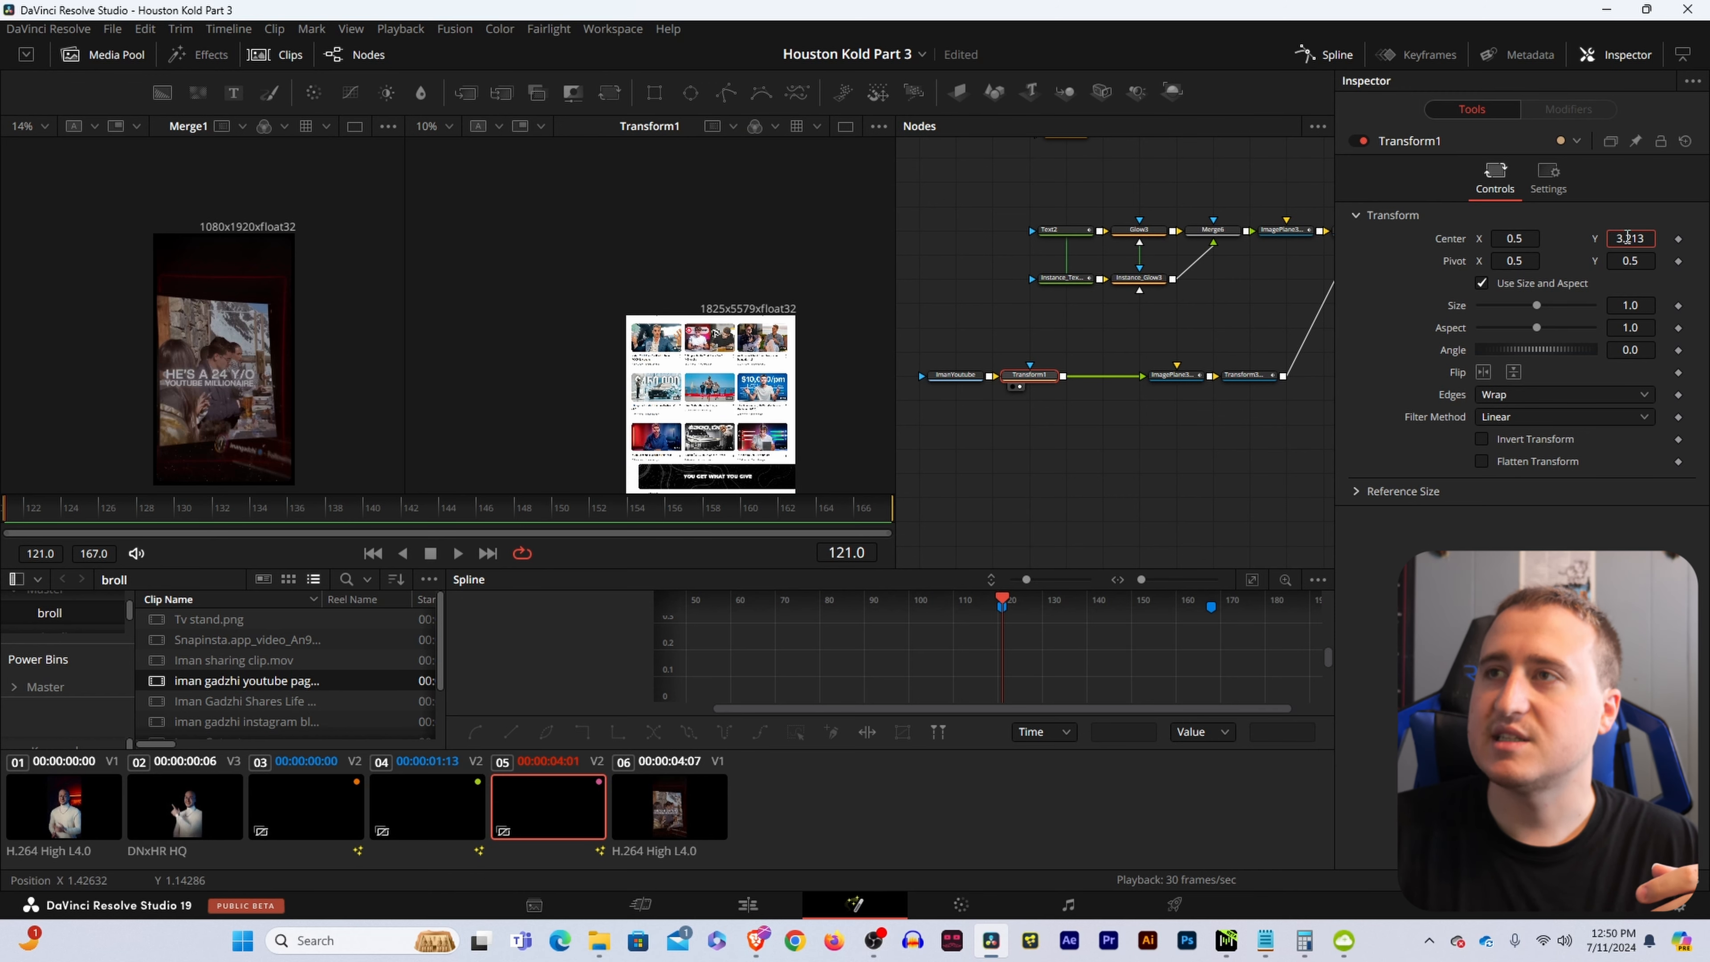
{"action": "double_click", "coordinate": [1453, 238]}
Display Merge2 in the second viewer and compare it with the reference clip at frame 132.
{"action": "left_click_drag", "start_coordinate": [1178, 502], "coordinate": [1062, 398]}
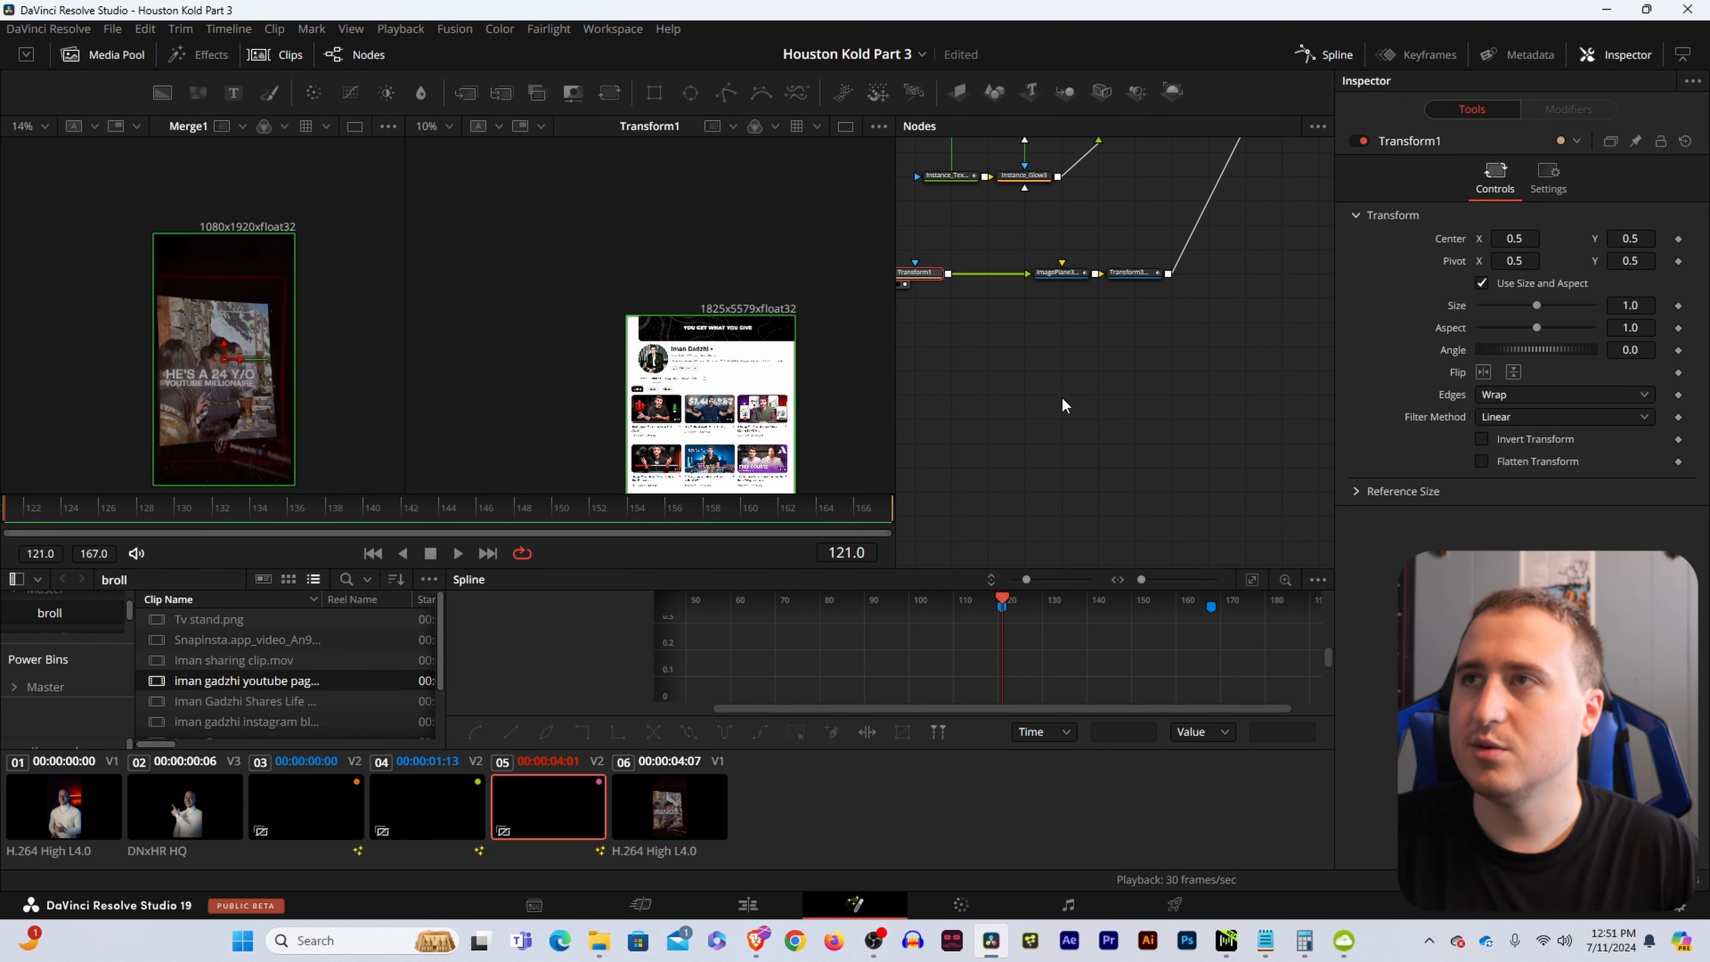
{"action": "left_click_drag", "start_coordinate": [1280, 251], "coordinate": [1089, 480]}
{"action": "left_click_drag", "start_coordinate": [1190, 353], "coordinate": [997, 576]}
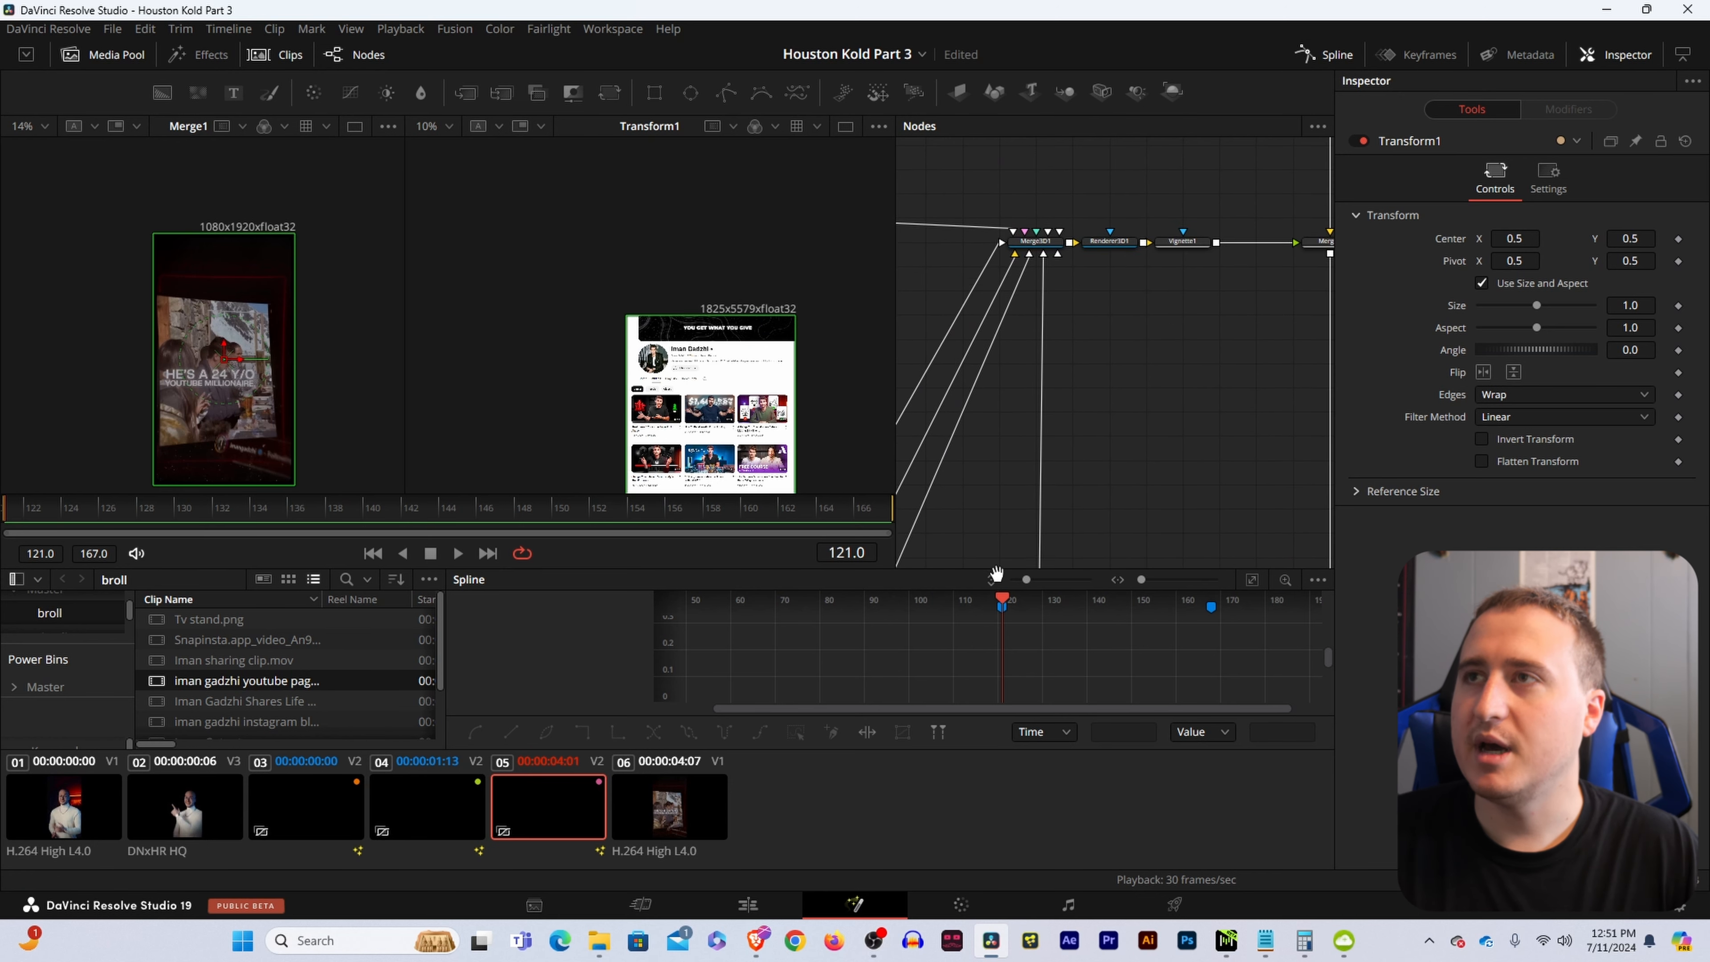
{"action": "left_click_drag", "start_coordinate": [1248, 287], "coordinate": [1173, 338]}
{"action": "left_click", "coordinate": [1246, 296]}
{"action": "key", "text": "2"}
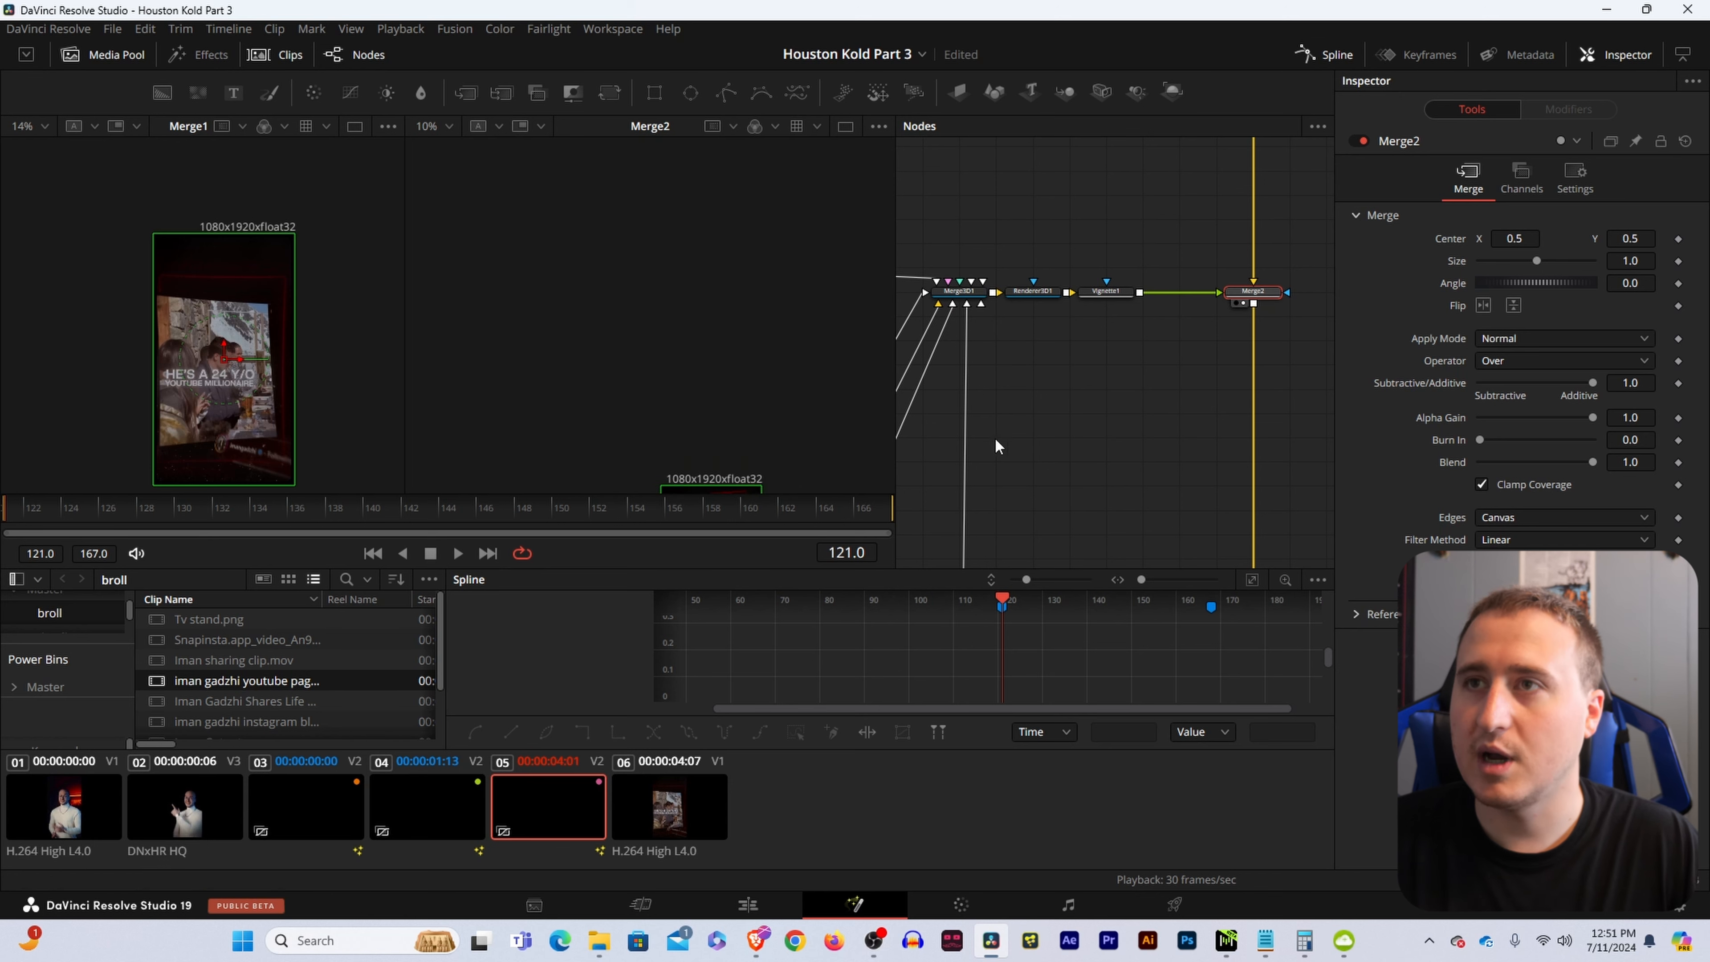
{"action": "left_click_drag", "start_coordinate": [694, 384], "coordinate": [664, 127]}
{"action": "scroll", "coordinate": [671, 311], "scroll_direction": "up", "scroll_amount": 2}
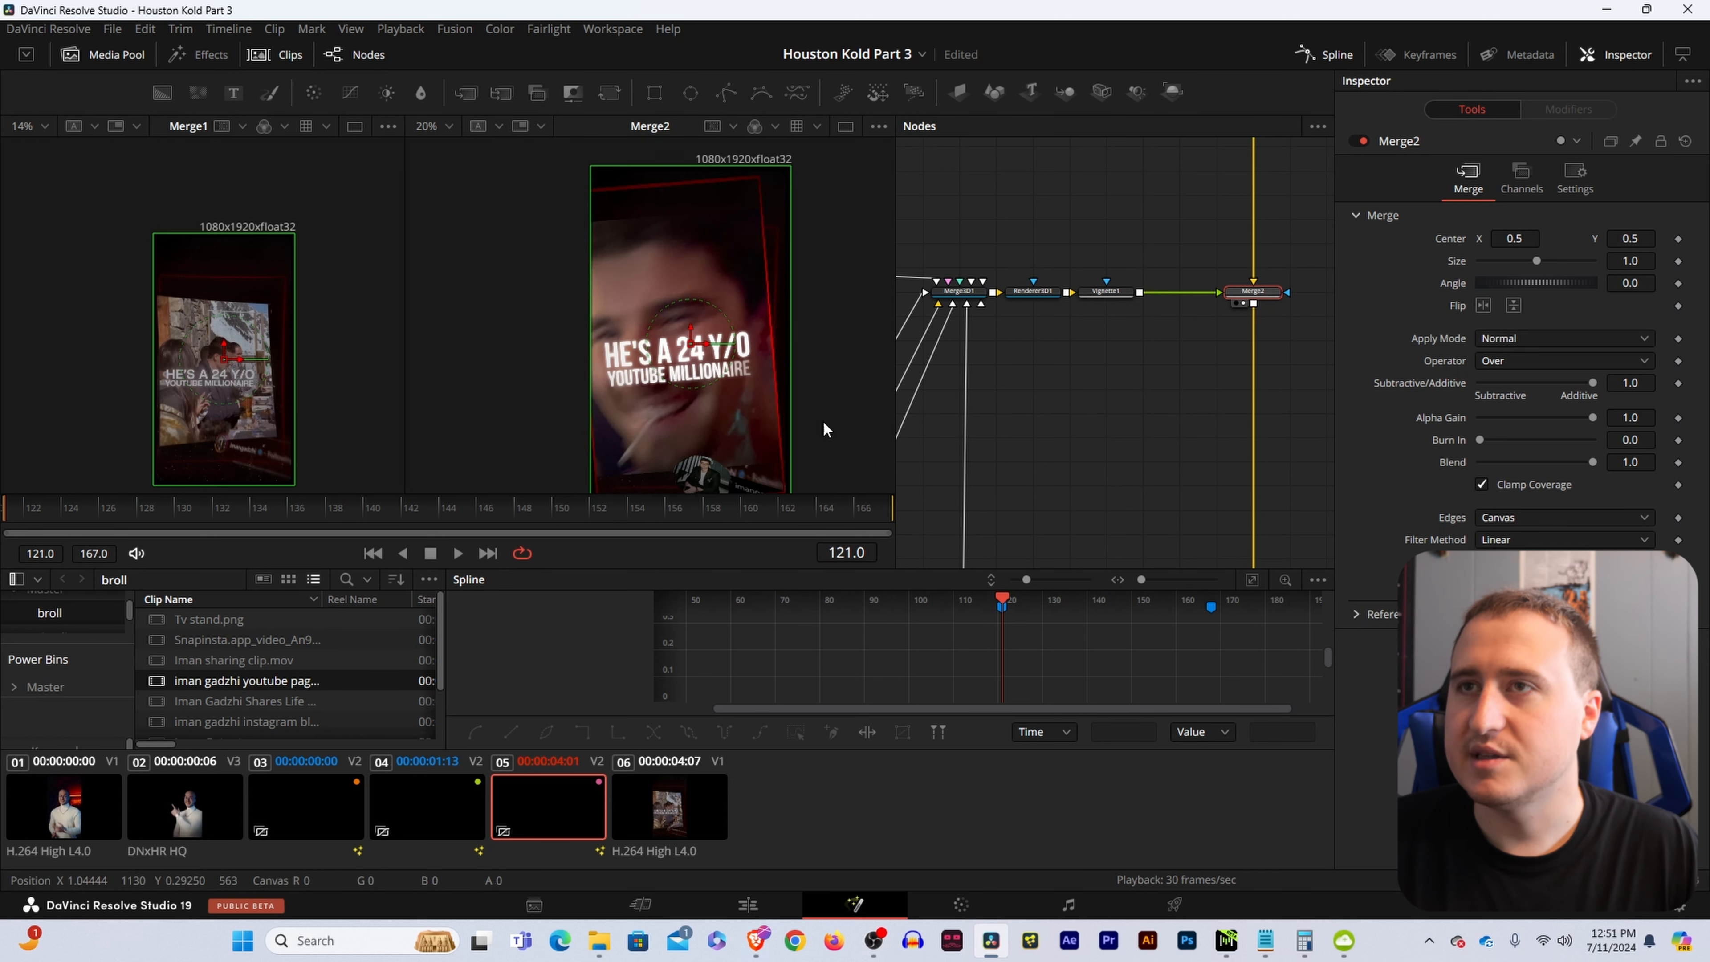
{"action": "mouse_move", "coordinate": [210, 503]}
{"action": "left_mouse_down"}
{"action": "mouse_move", "coordinate": [233, 510]}
{"action": "mouse_move", "coordinate": [19, 507]}
{"action": "mouse_move", "coordinate": [221, 526]}
{"action": "left_mouse_up"}
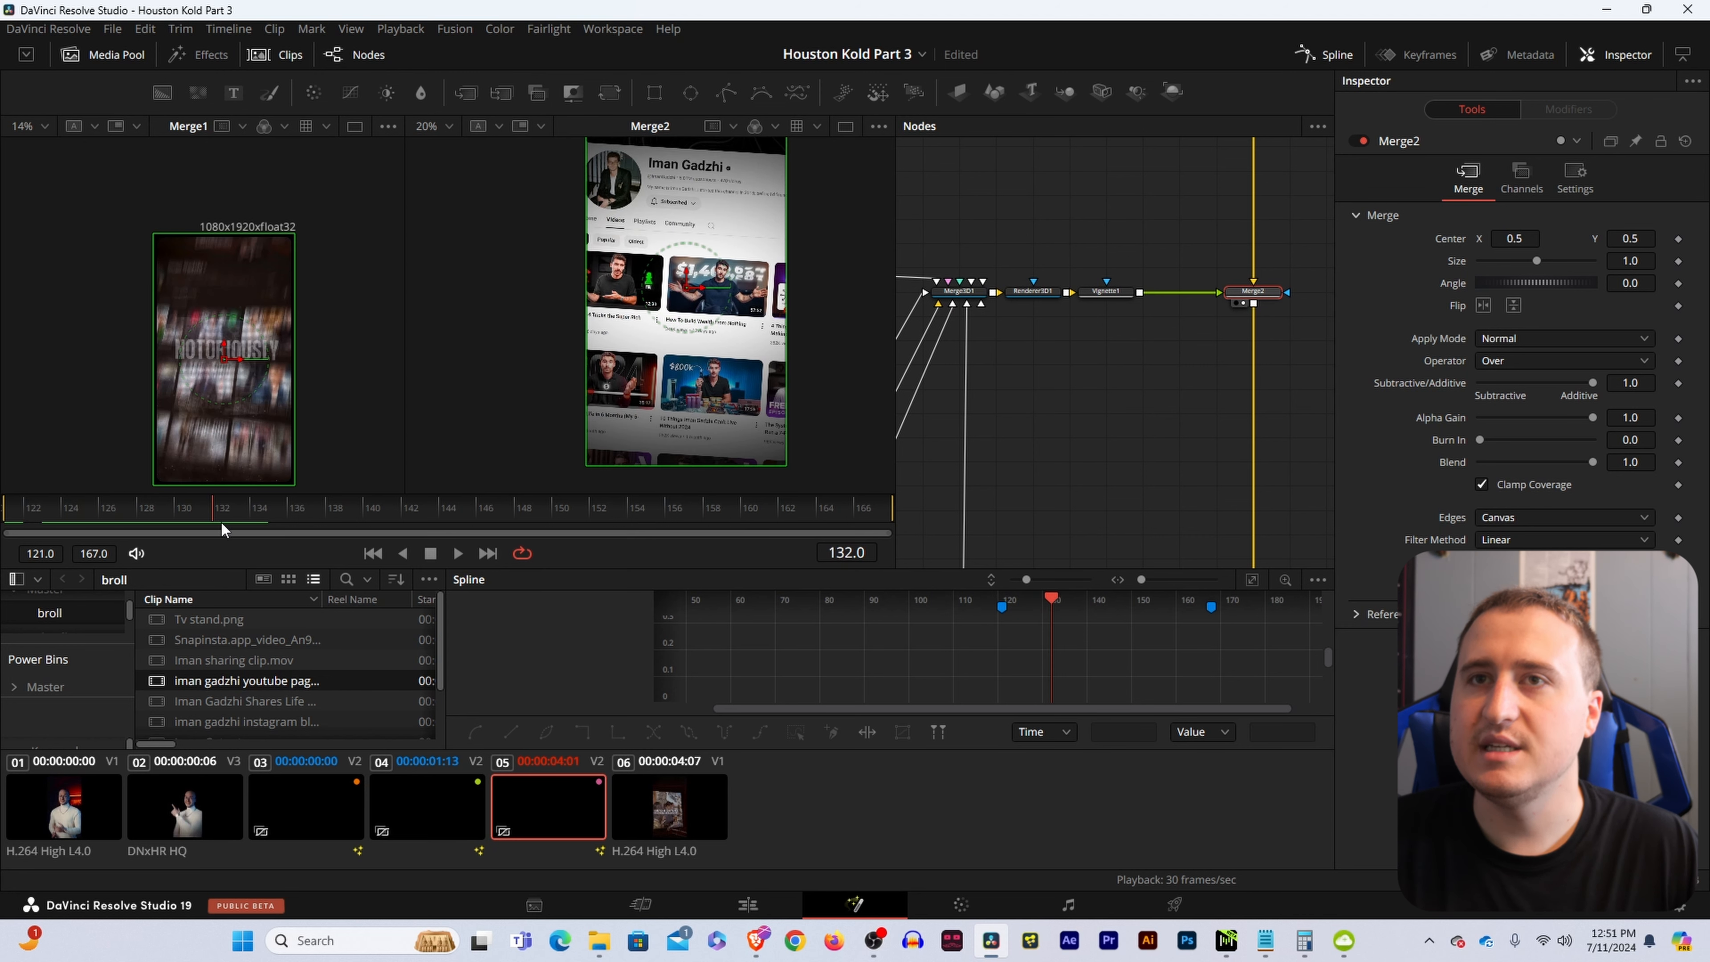
Keyframe the YouTube branch's Transform3D translation and rotation on all axes at frame 167.
{"action": "left_click_drag", "start_coordinate": [1045, 424], "coordinate": [1173, 449]}
{"action": "left_click", "coordinate": [1182, 387]}
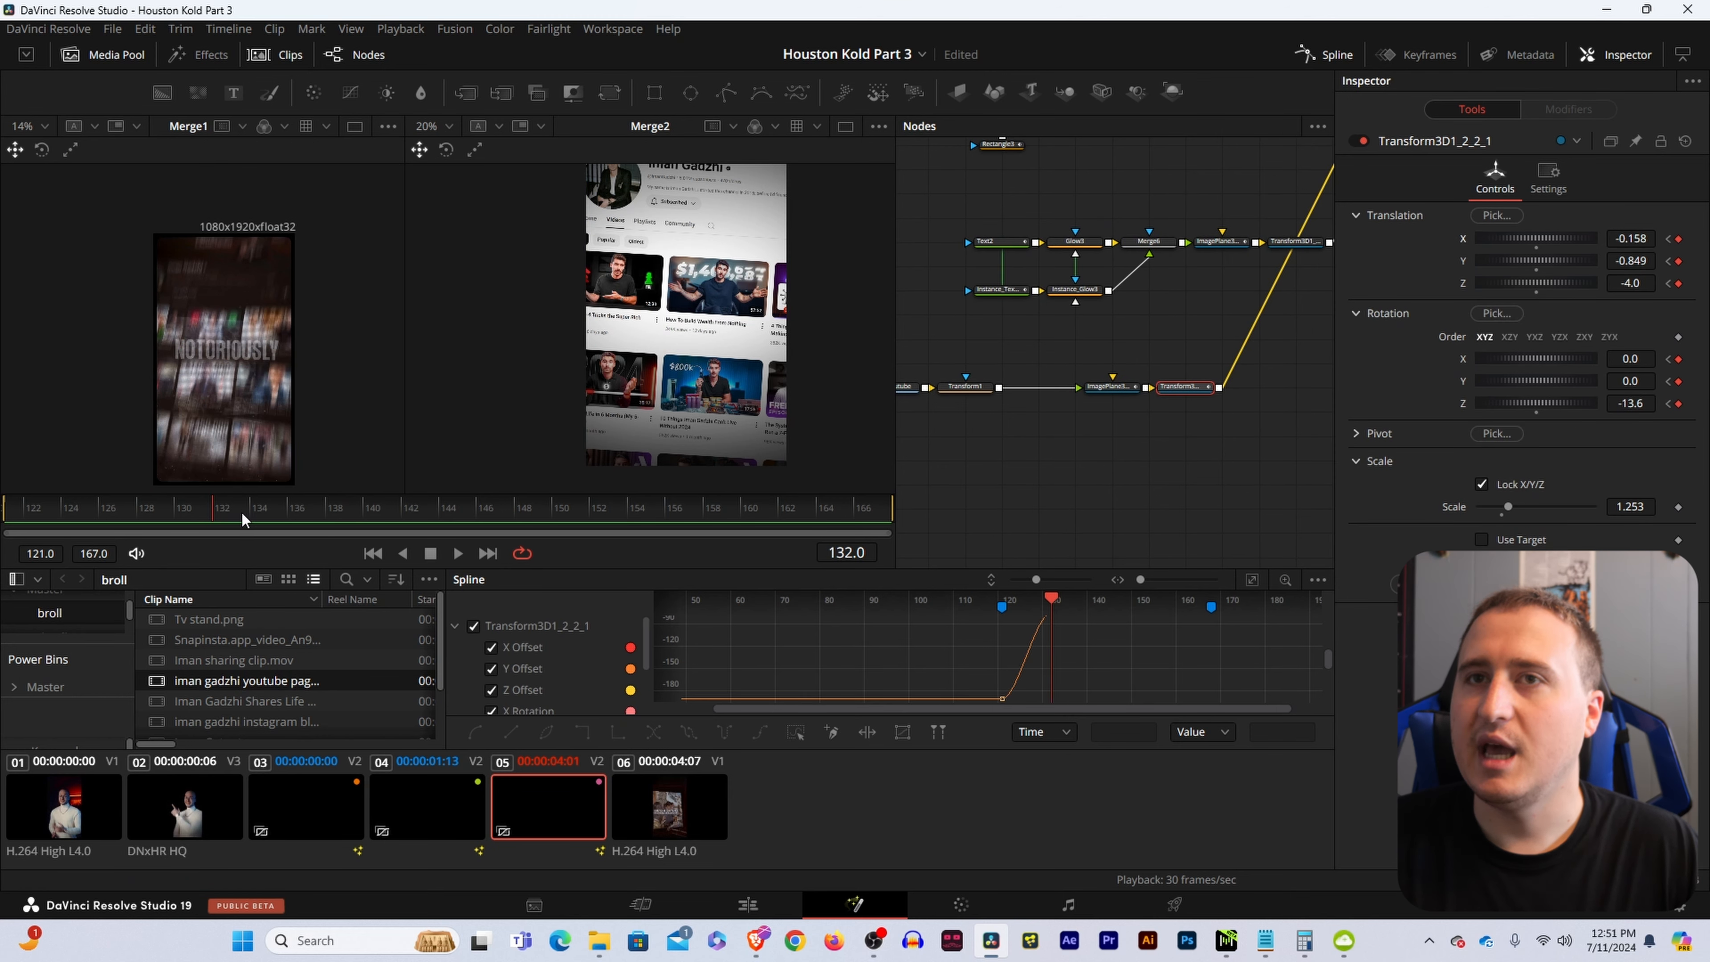
{"action": "left_click_drag", "start_coordinate": [248, 510], "coordinate": [914, 603]}
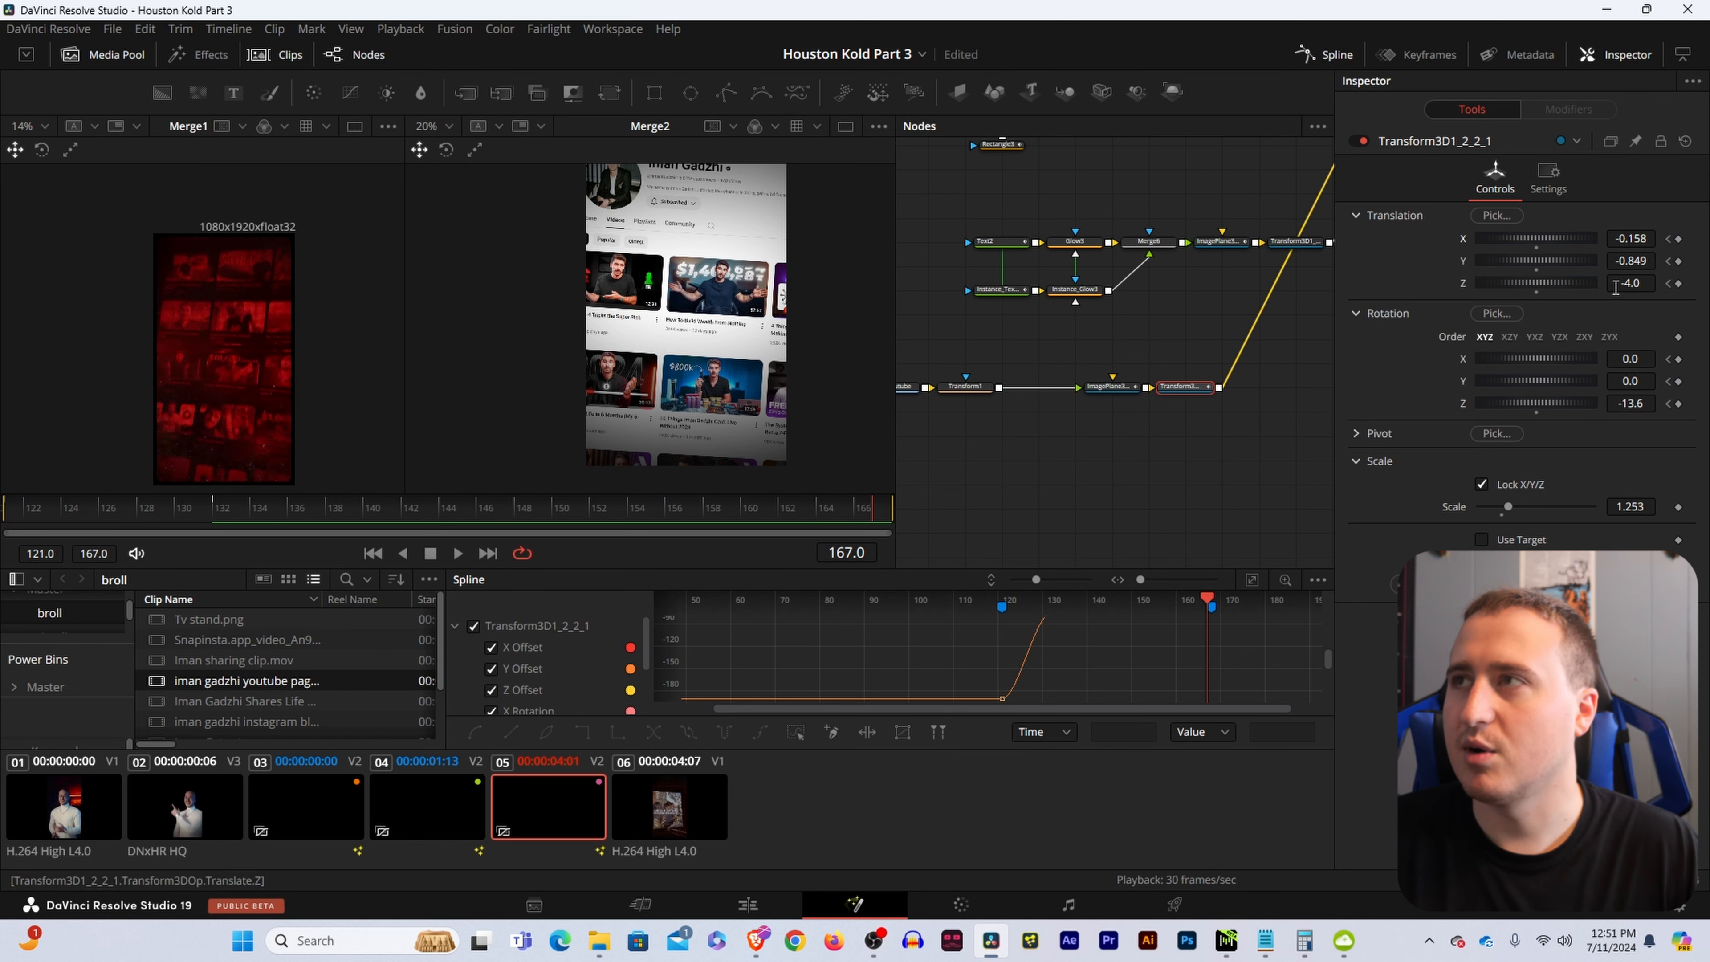
{"action": "left_click", "coordinate": [1678, 240]}
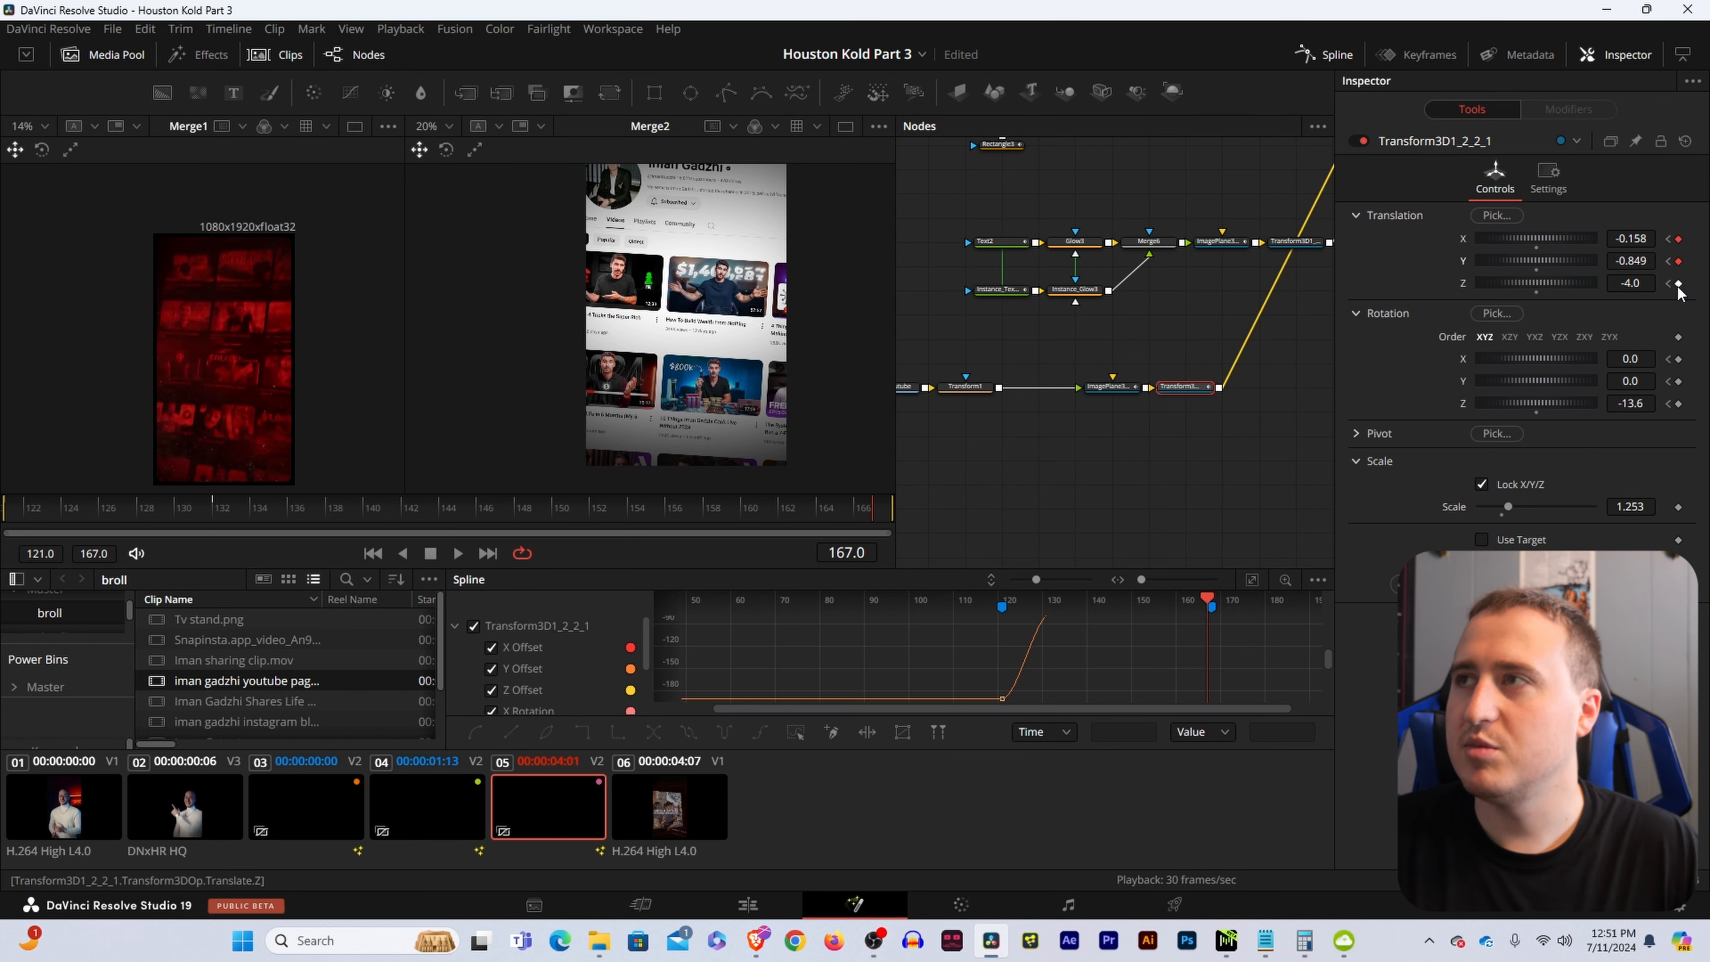
{"action": "left_click", "coordinate": [1678, 381]}
{"action": "left_click", "coordinate": [1678, 403]}
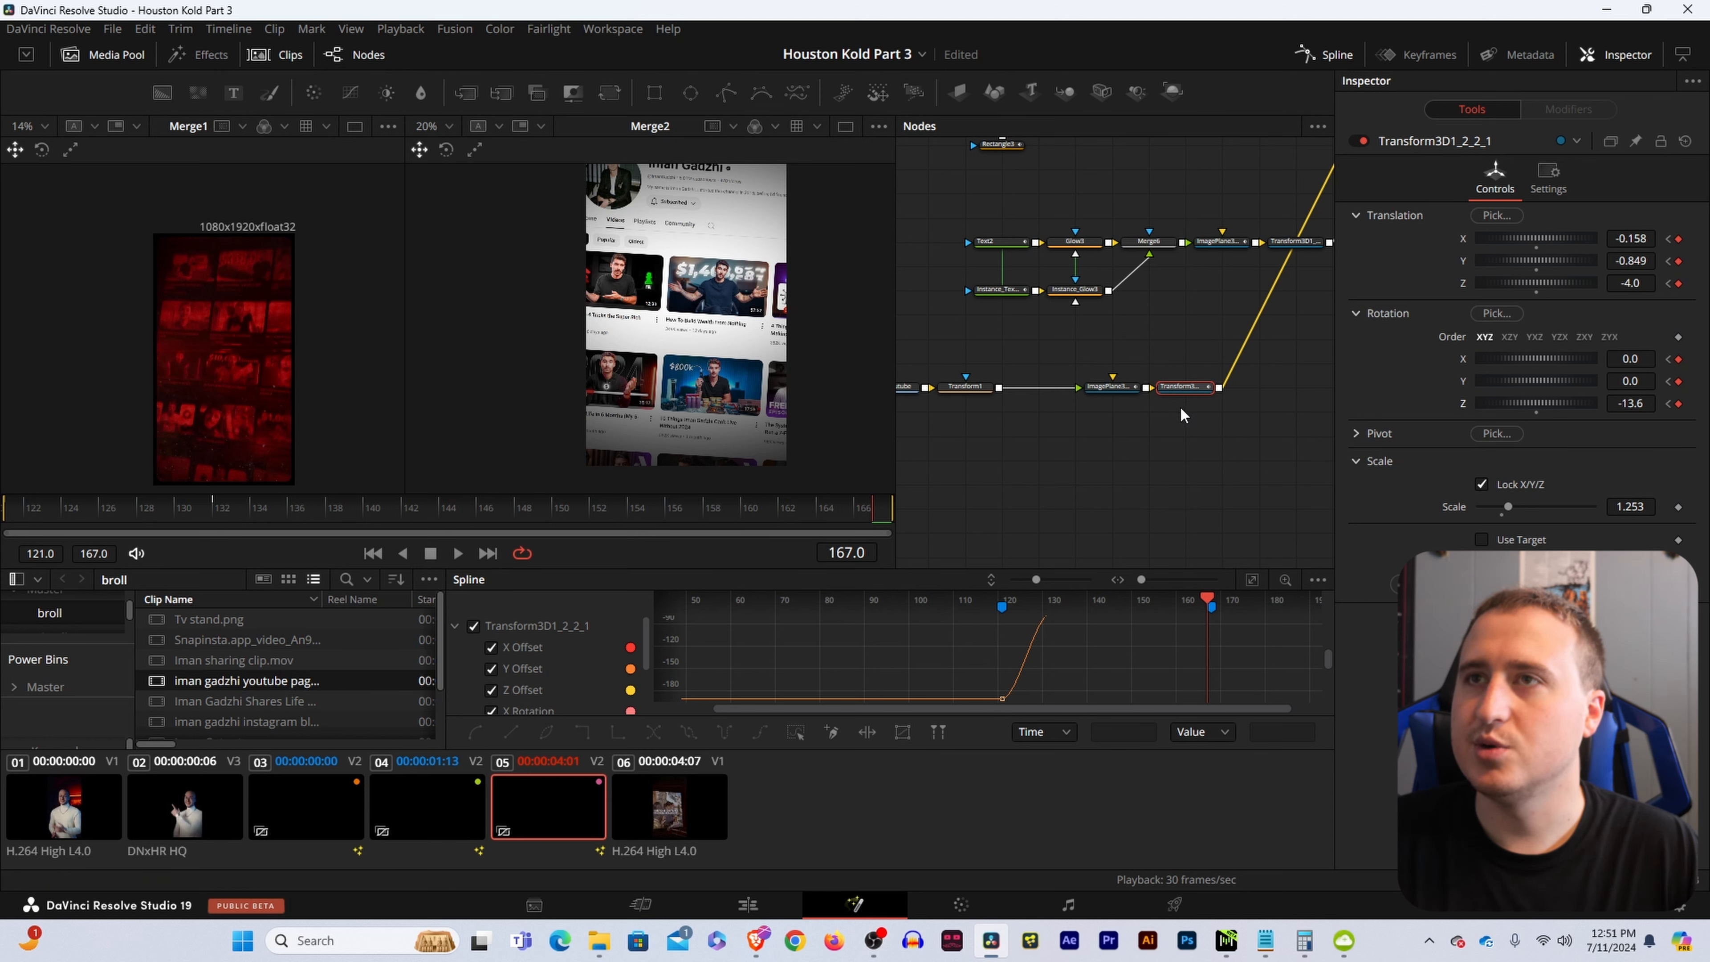
Keyframe the center of Transform1 at frame 167 and again at frame 132, using the Transform3D node's keyframe to find the earlier frame.
{"action": "key", "text": "space"}
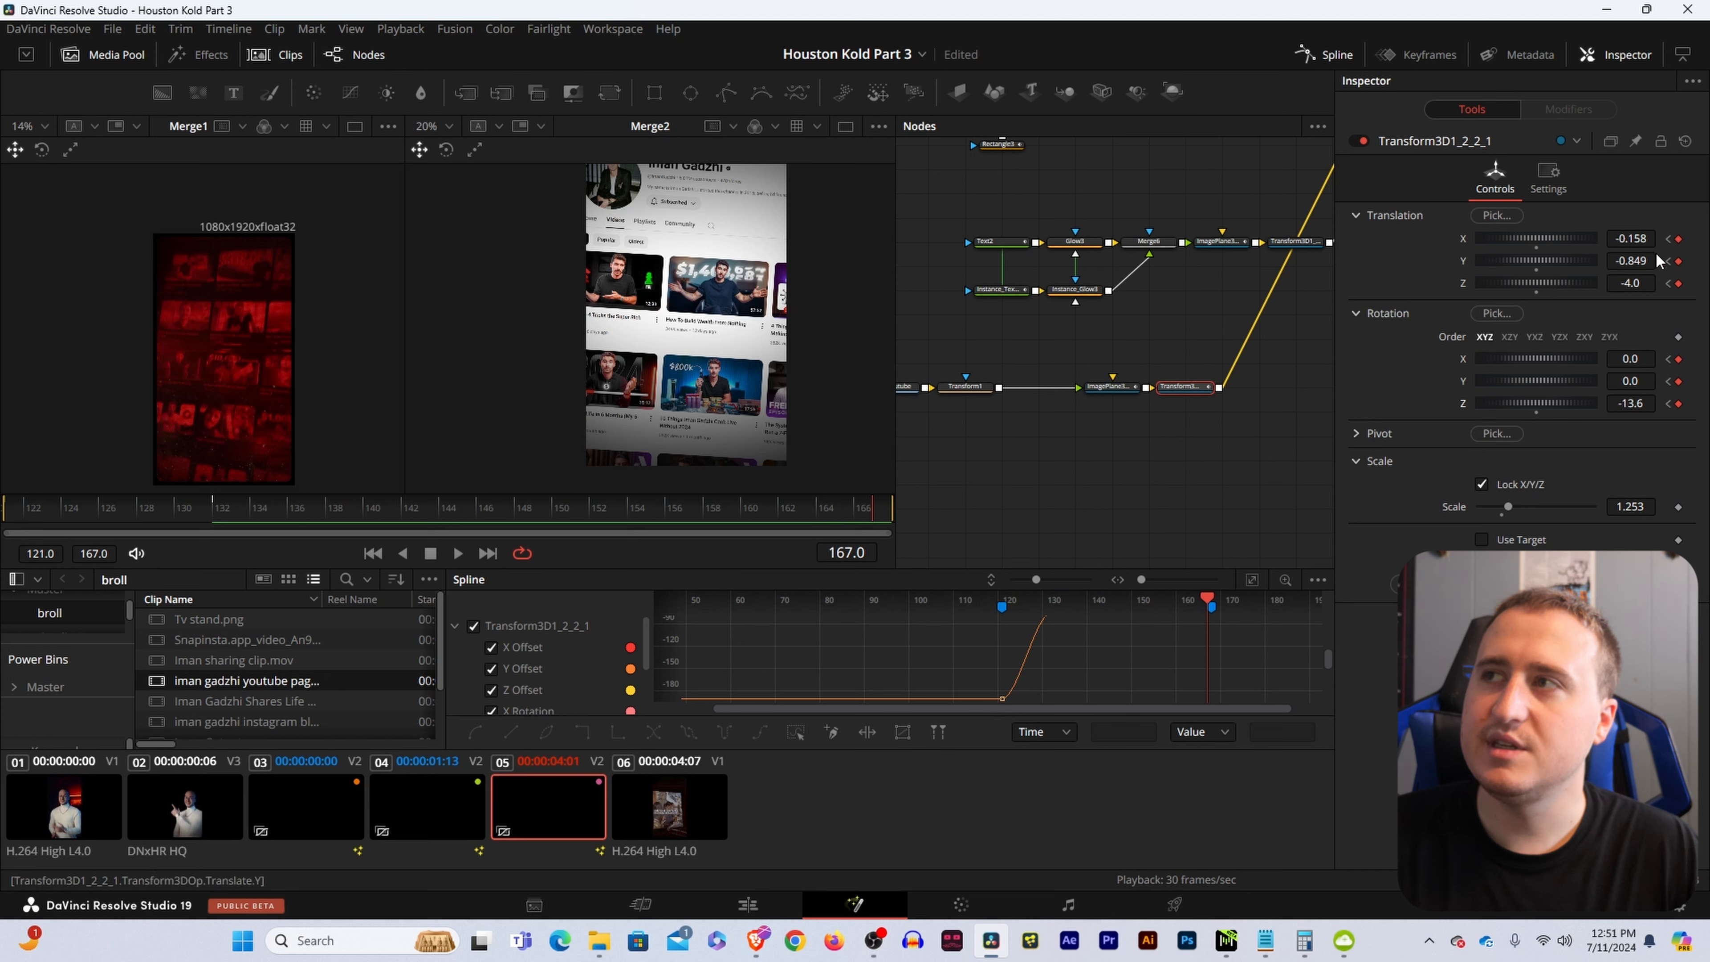
{"action": "left_click", "coordinate": [965, 386]}
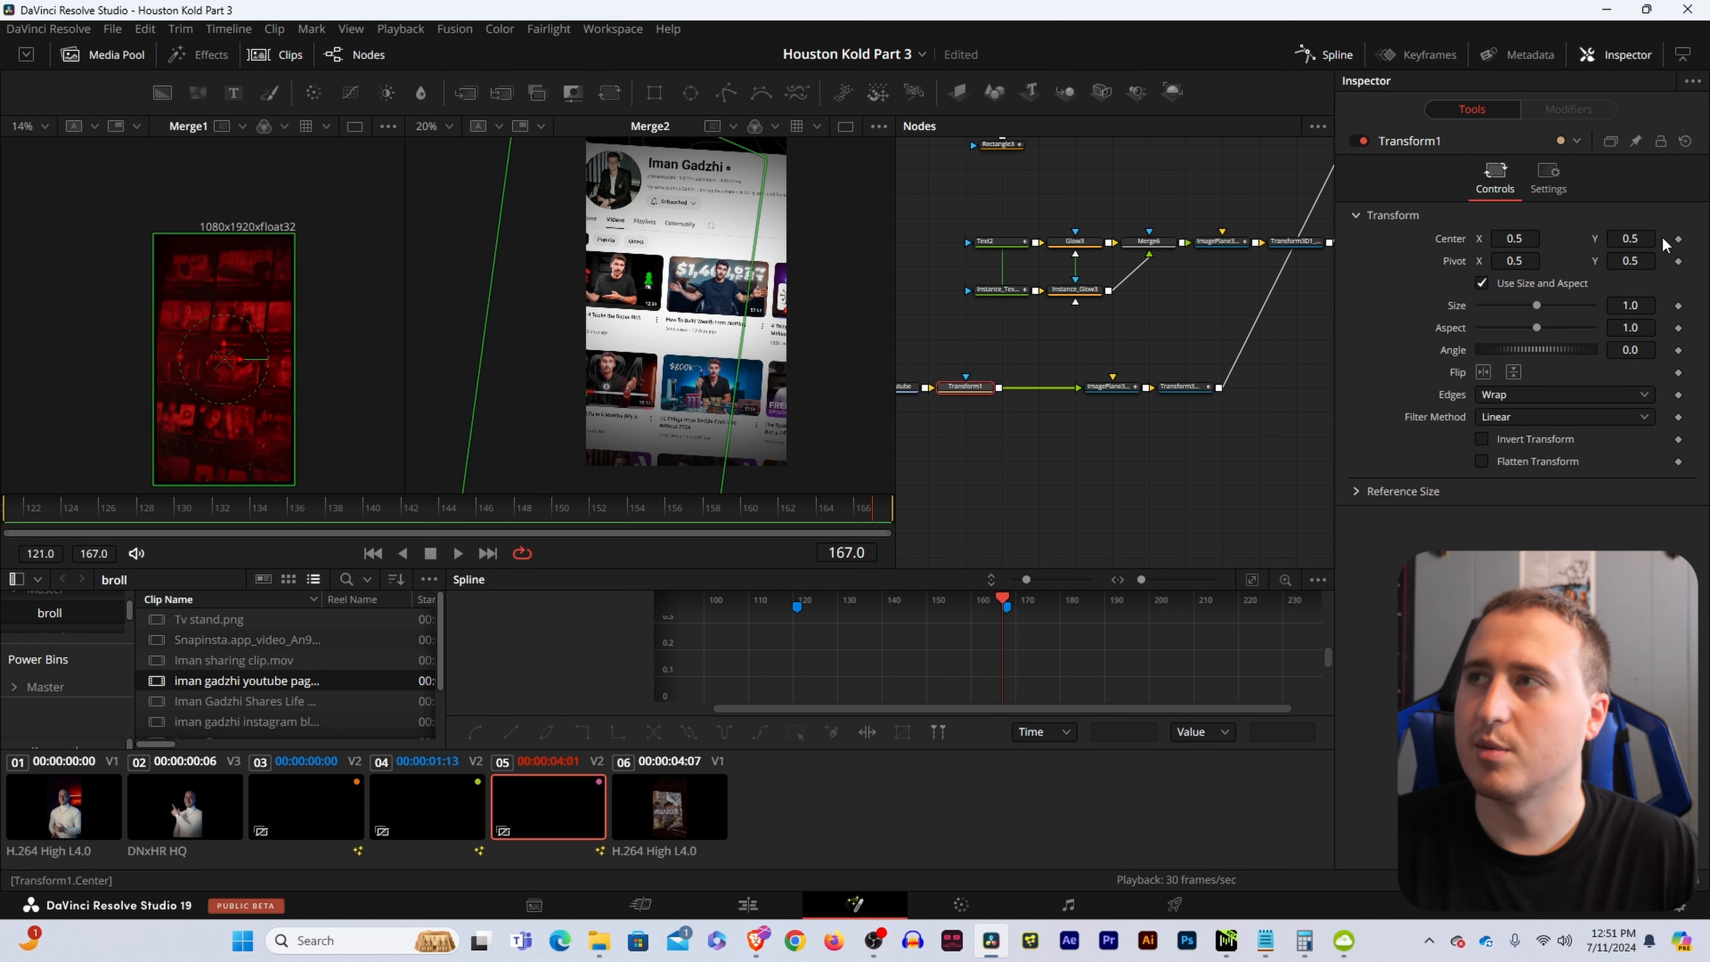
{"action": "left_click", "coordinate": [1679, 240]}
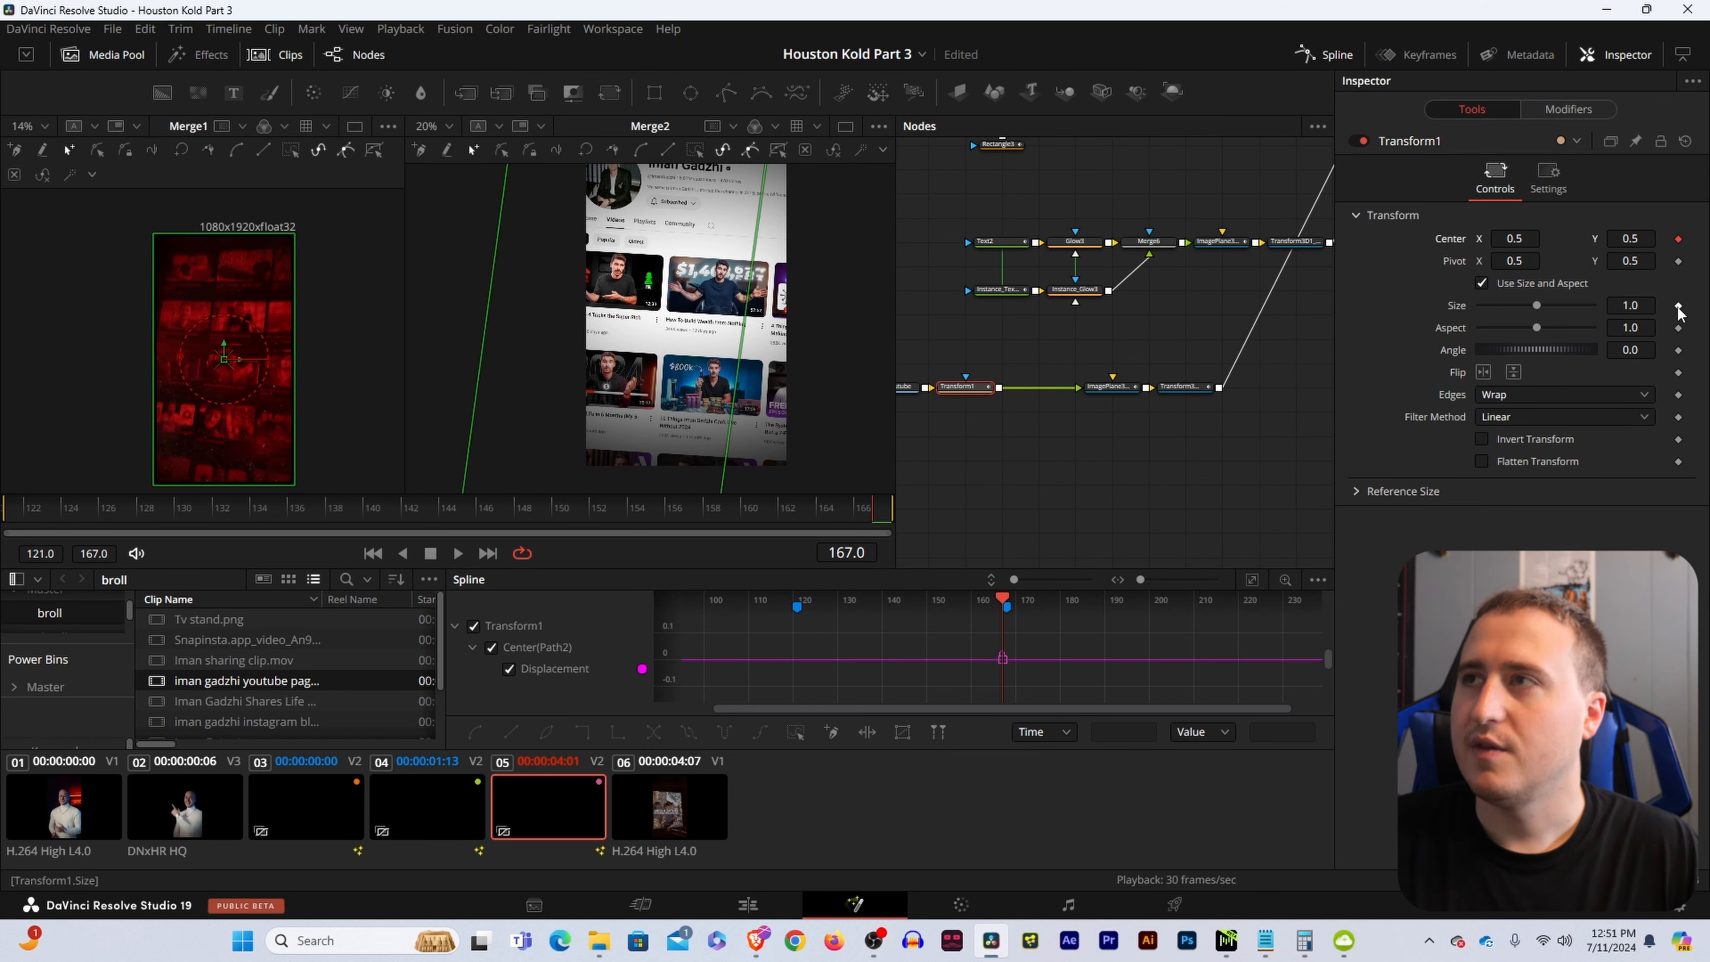
{"action": "left_click", "coordinate": [1182, 390]}
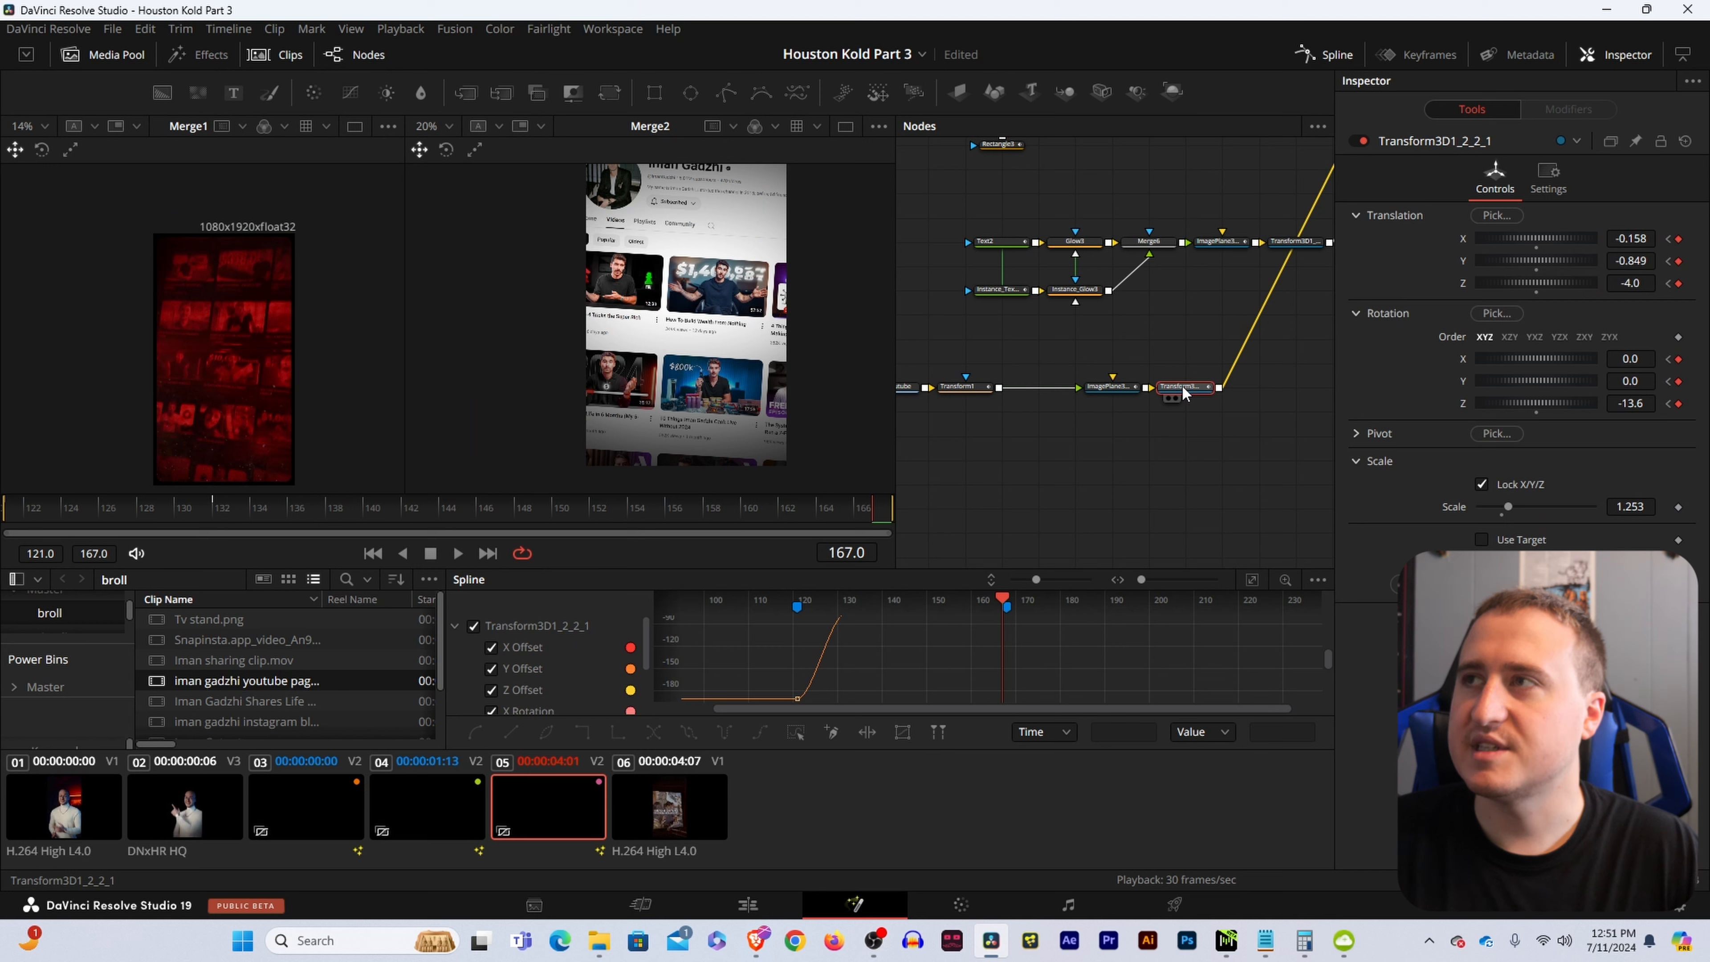
{"action": "left_click_drag", "start_coordinate": [984, 422], "coordinate": [1078, 411]}
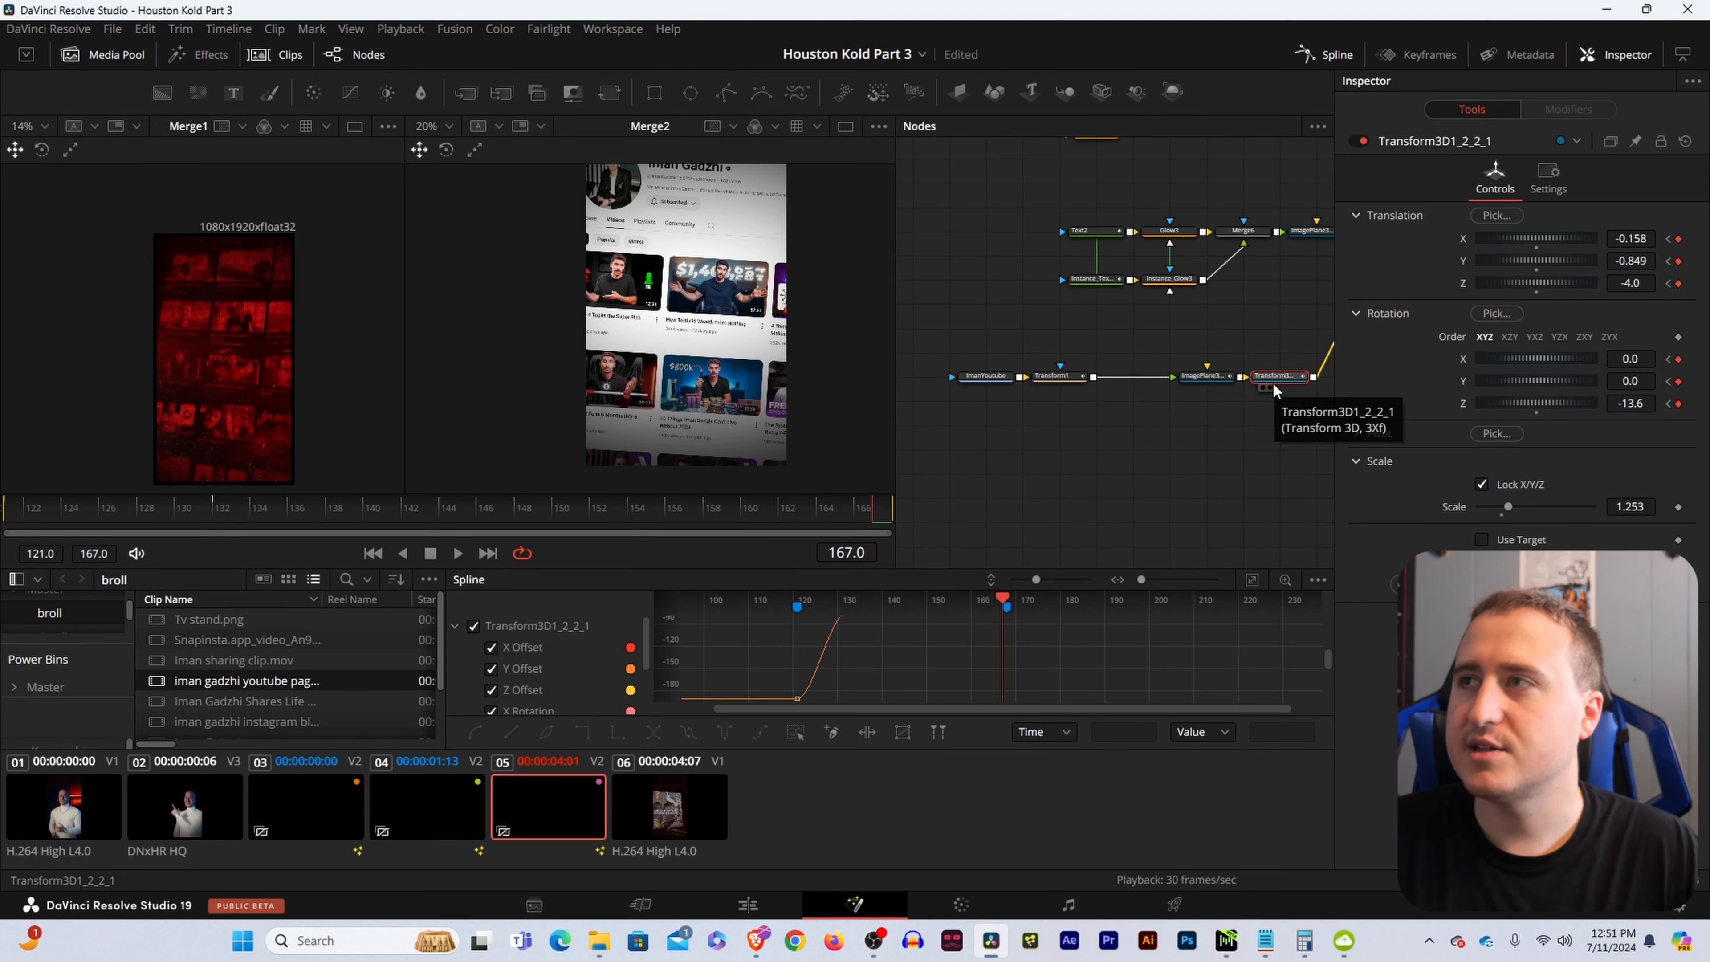
{"action": "left_click", "coordinate": [1669, 239]}
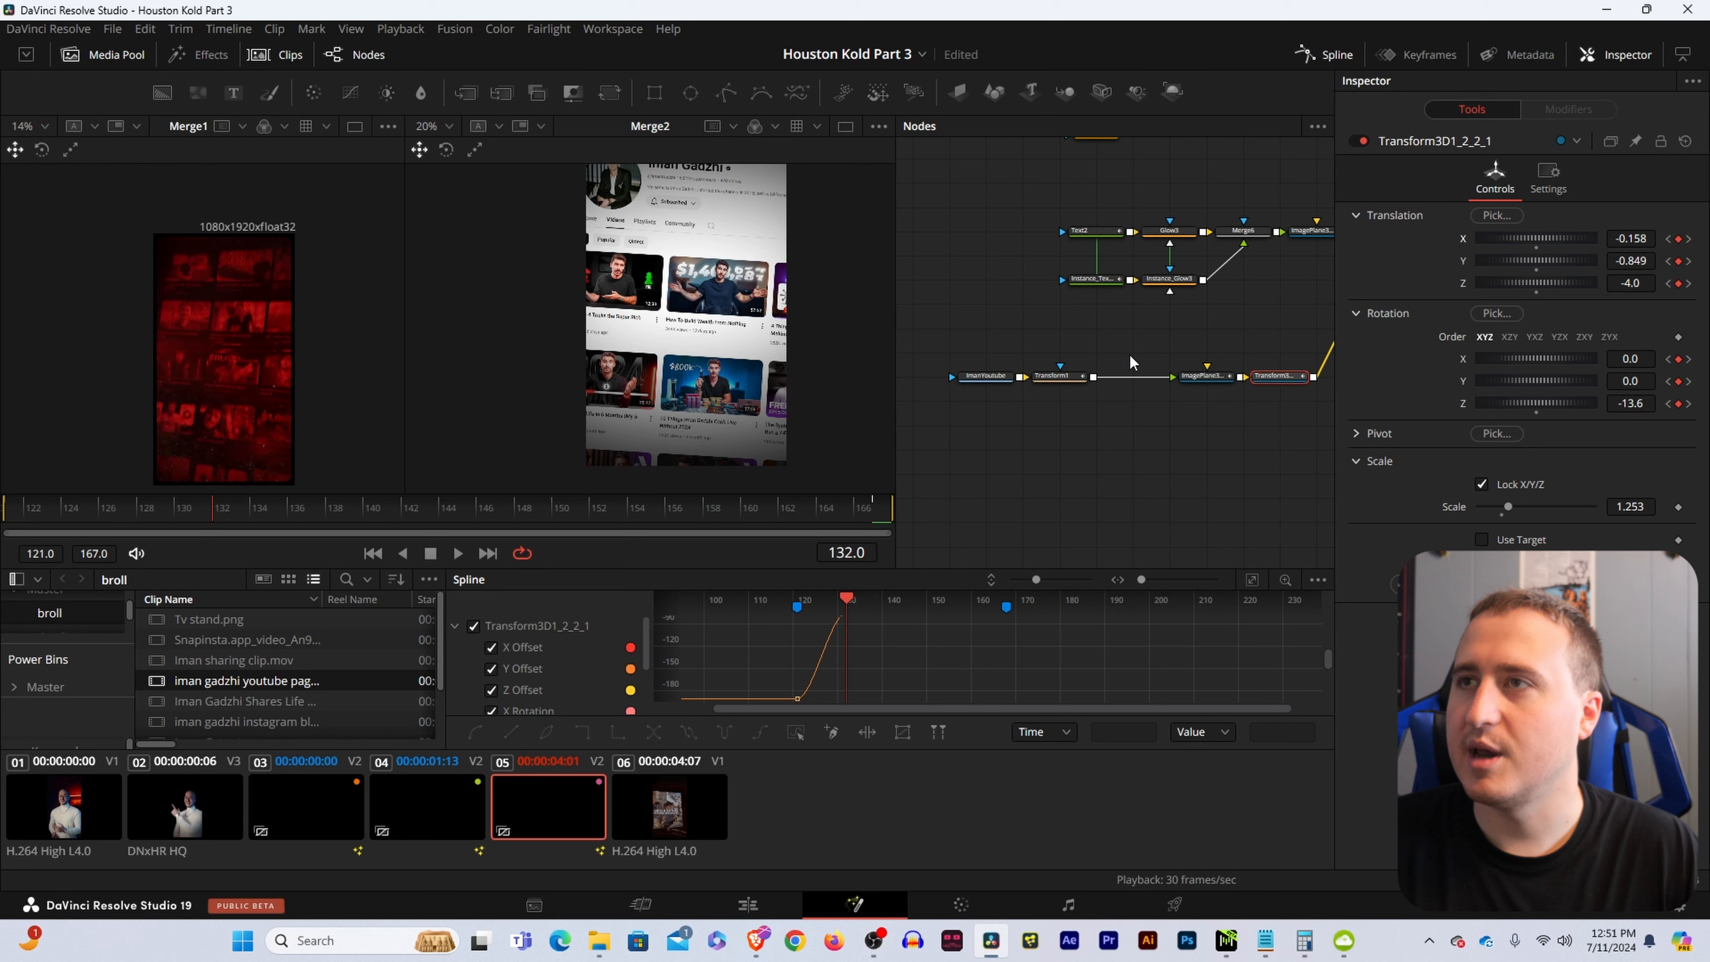
{"action": "left_click", "coordinate": [1059, 375]}
{"action": "left_click", "coordinate": [1678, 239]}
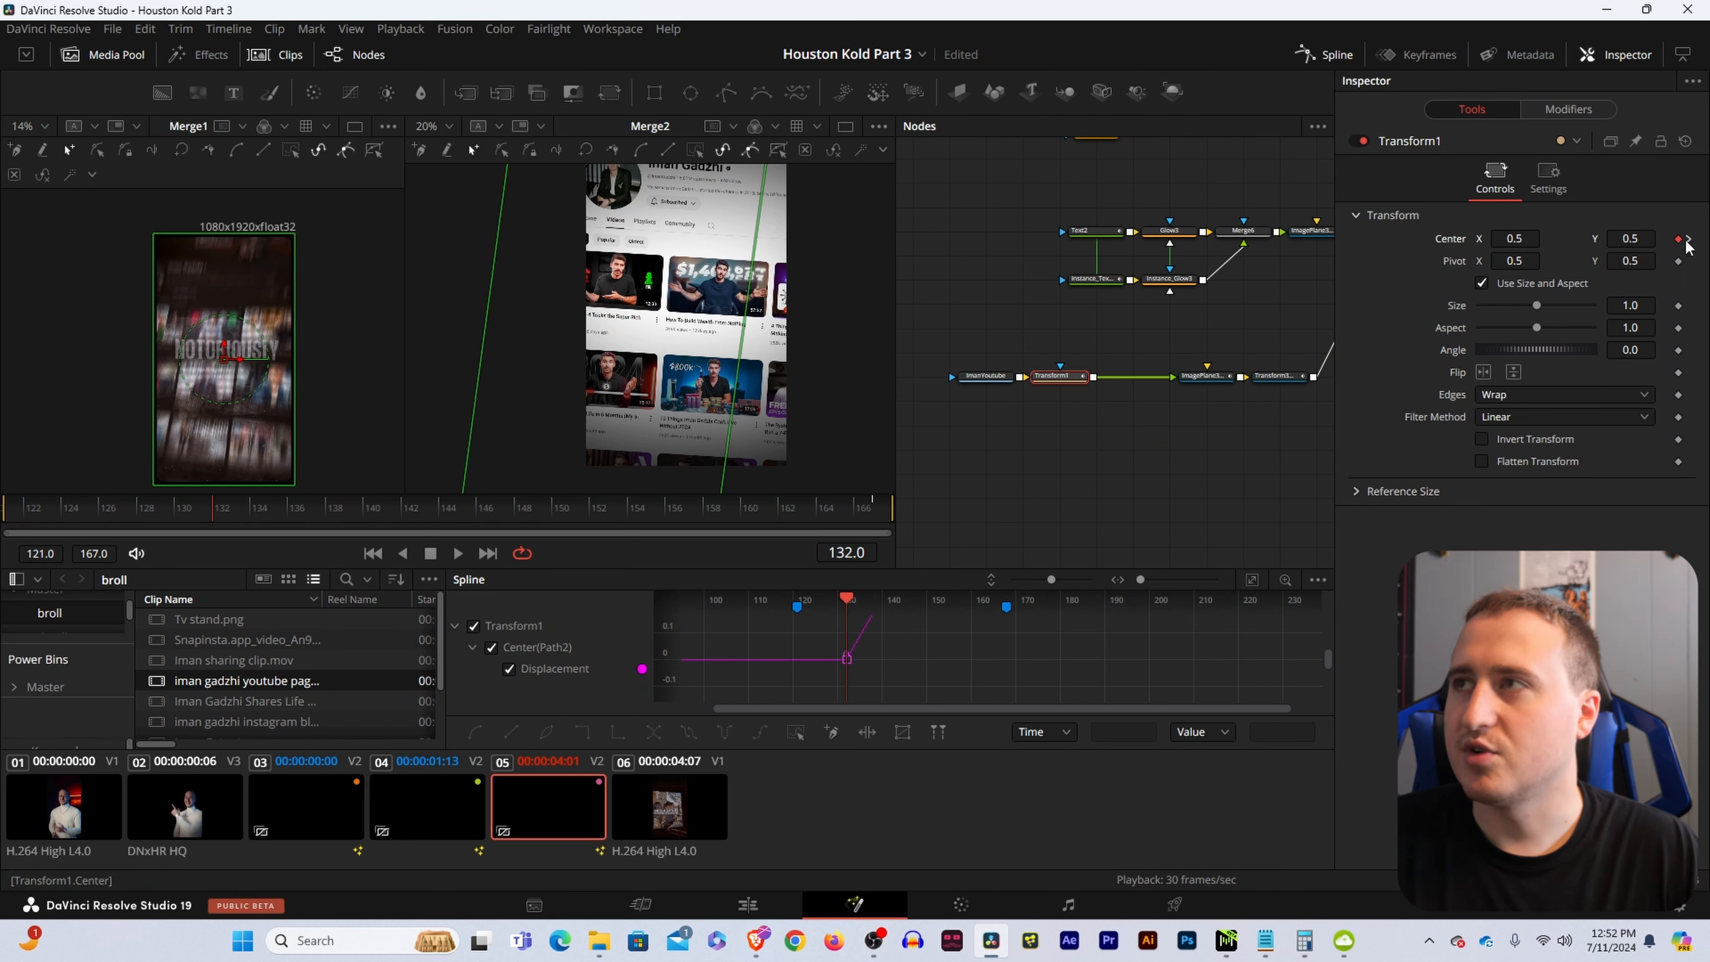
Try a center Y of 3.005 for Transform1 at frame 167 and scrub through the scrolling YouTube page.
{"action": "left_click", "coordinate": [1687, 239]}
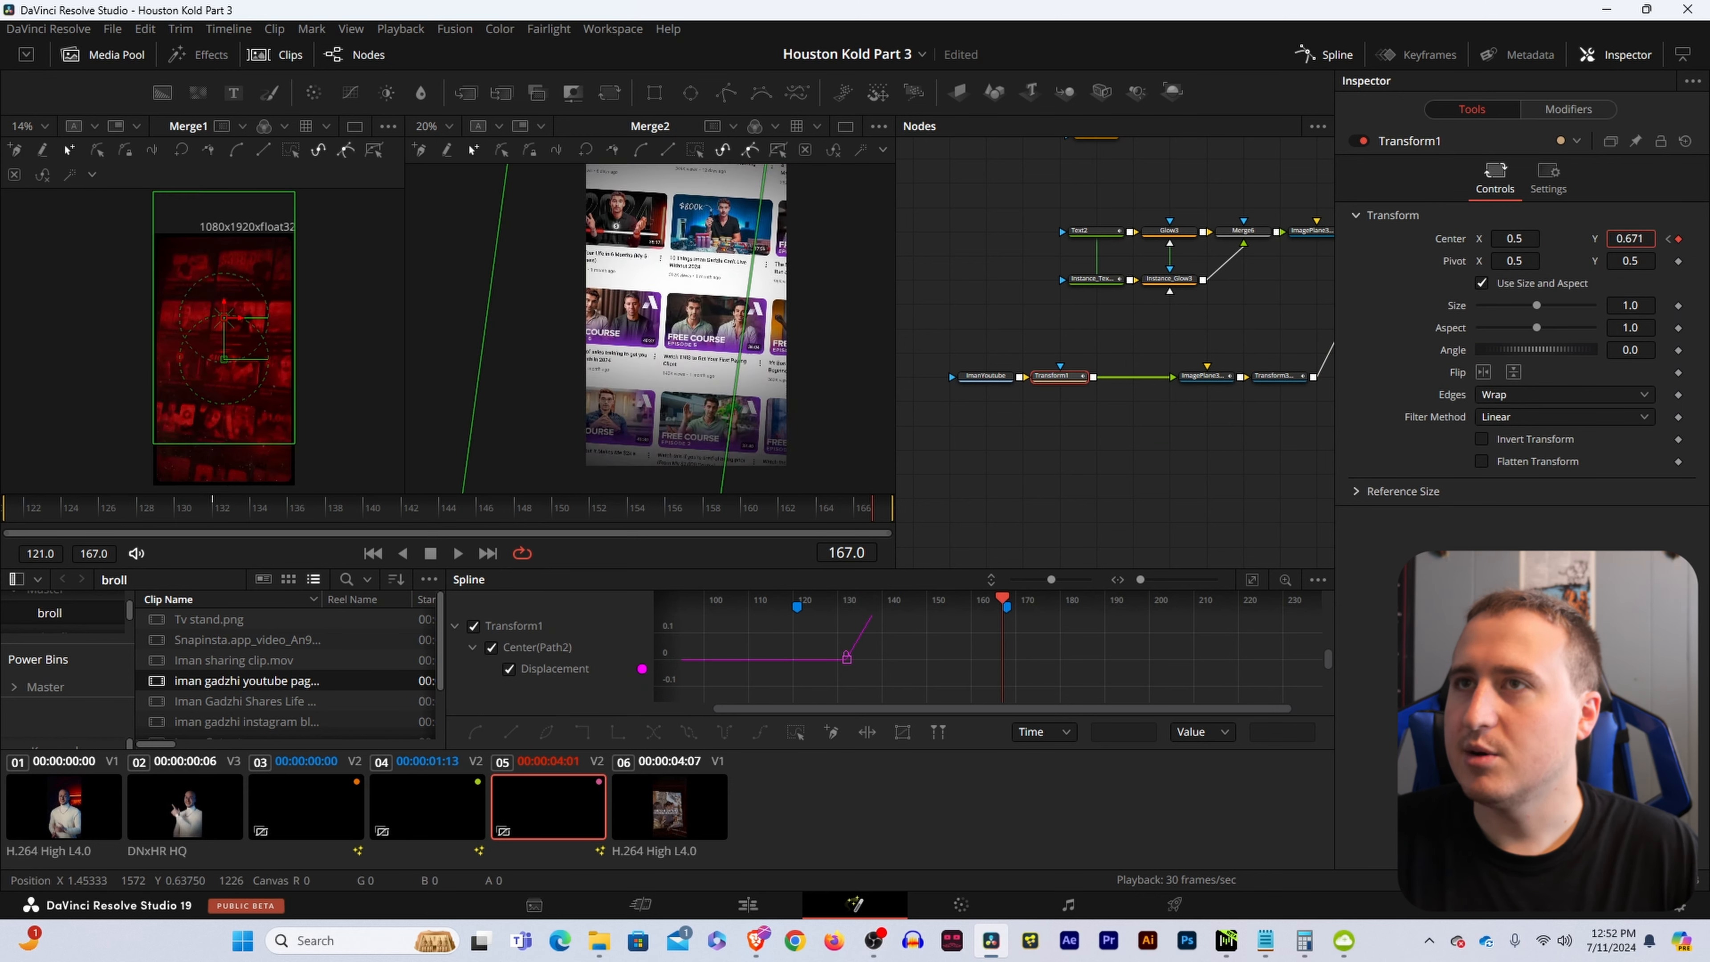
{"action": "mouse_move", "coordinate": [1627, 237]}
{"action": "left_mouse_down"}
{"action": "mouse_move", "coordinate": [1688, 236]}
{"action": "mouse_move", "coordinate": [1599, 237]}
{"action": "mouse_move", "coordinate": [1644, 236]}
{"action": "left_mouse_up"}
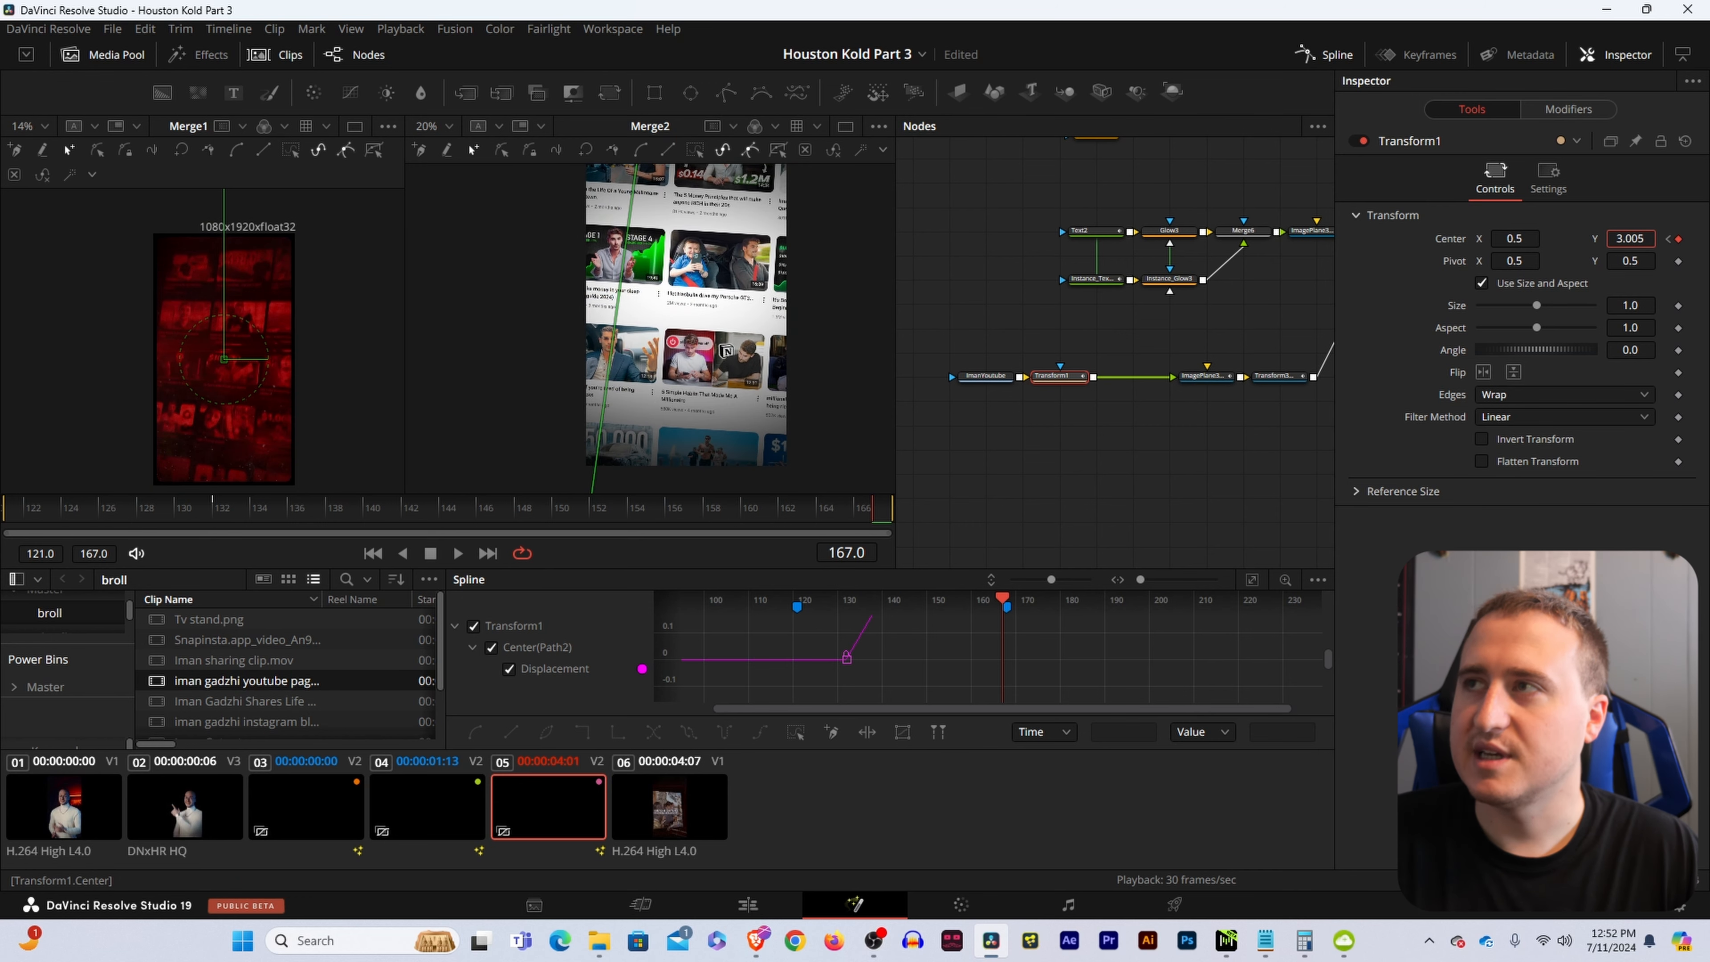
{"action": "left_click", "coordinate": [1094, 494]}
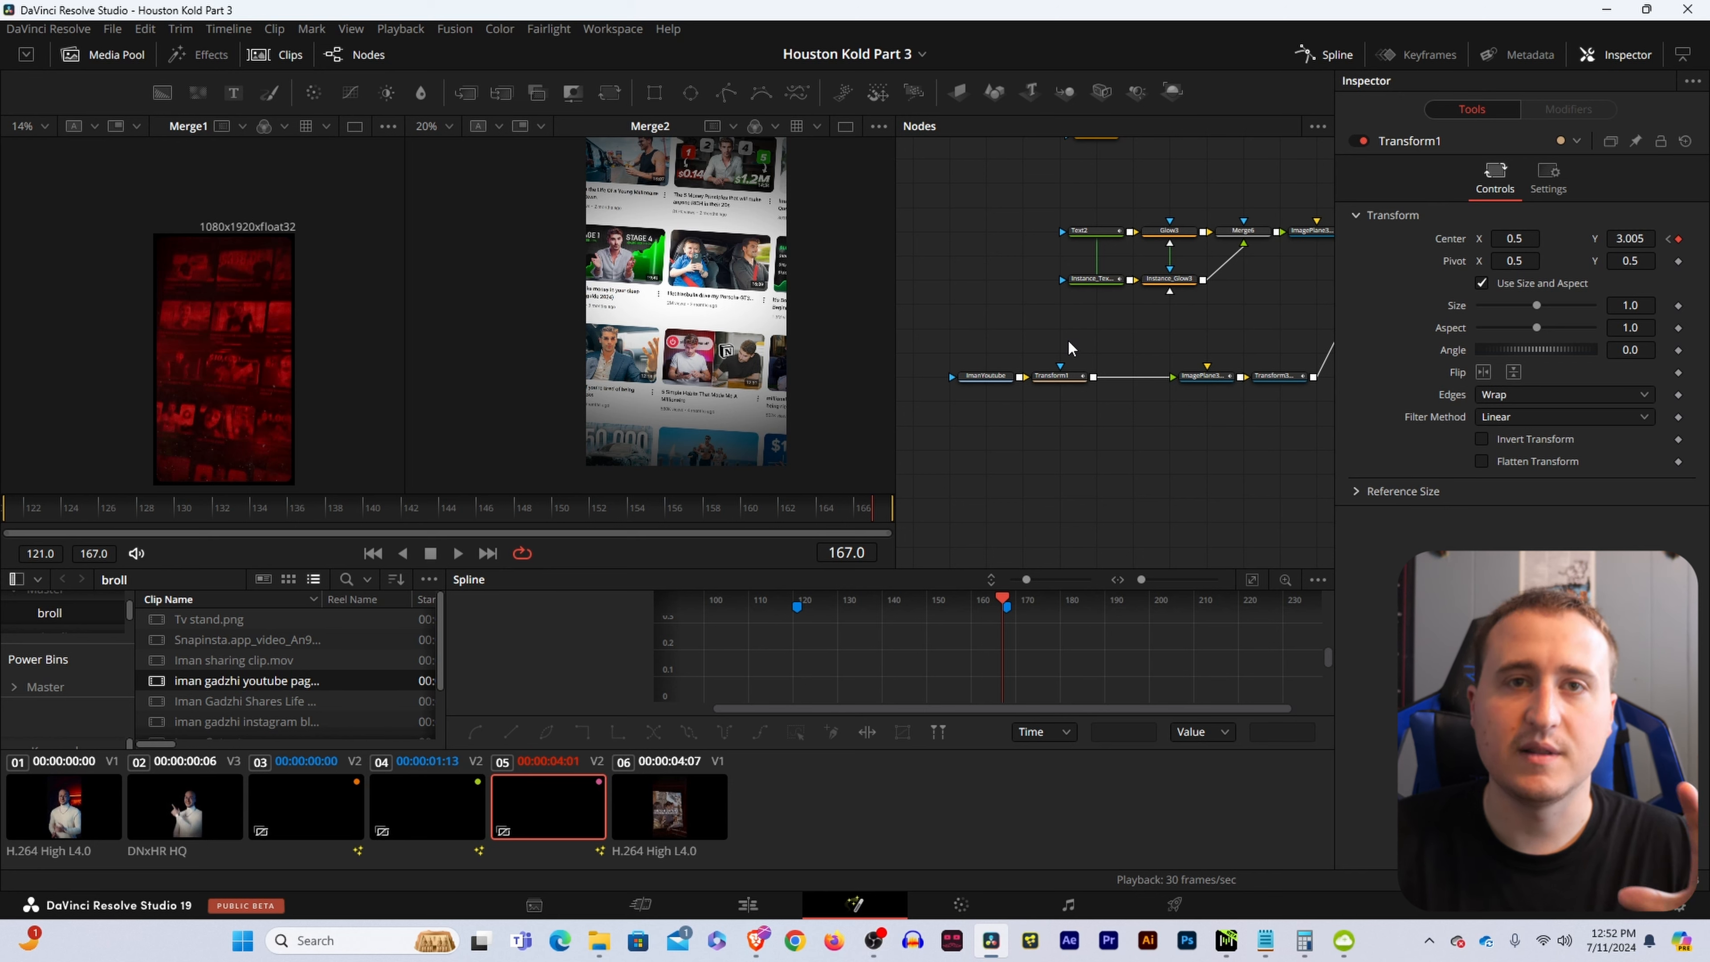
{"action": "left_click_drag", "start_coordinate": [1119, 322], "coordinate": [1087, 325]}
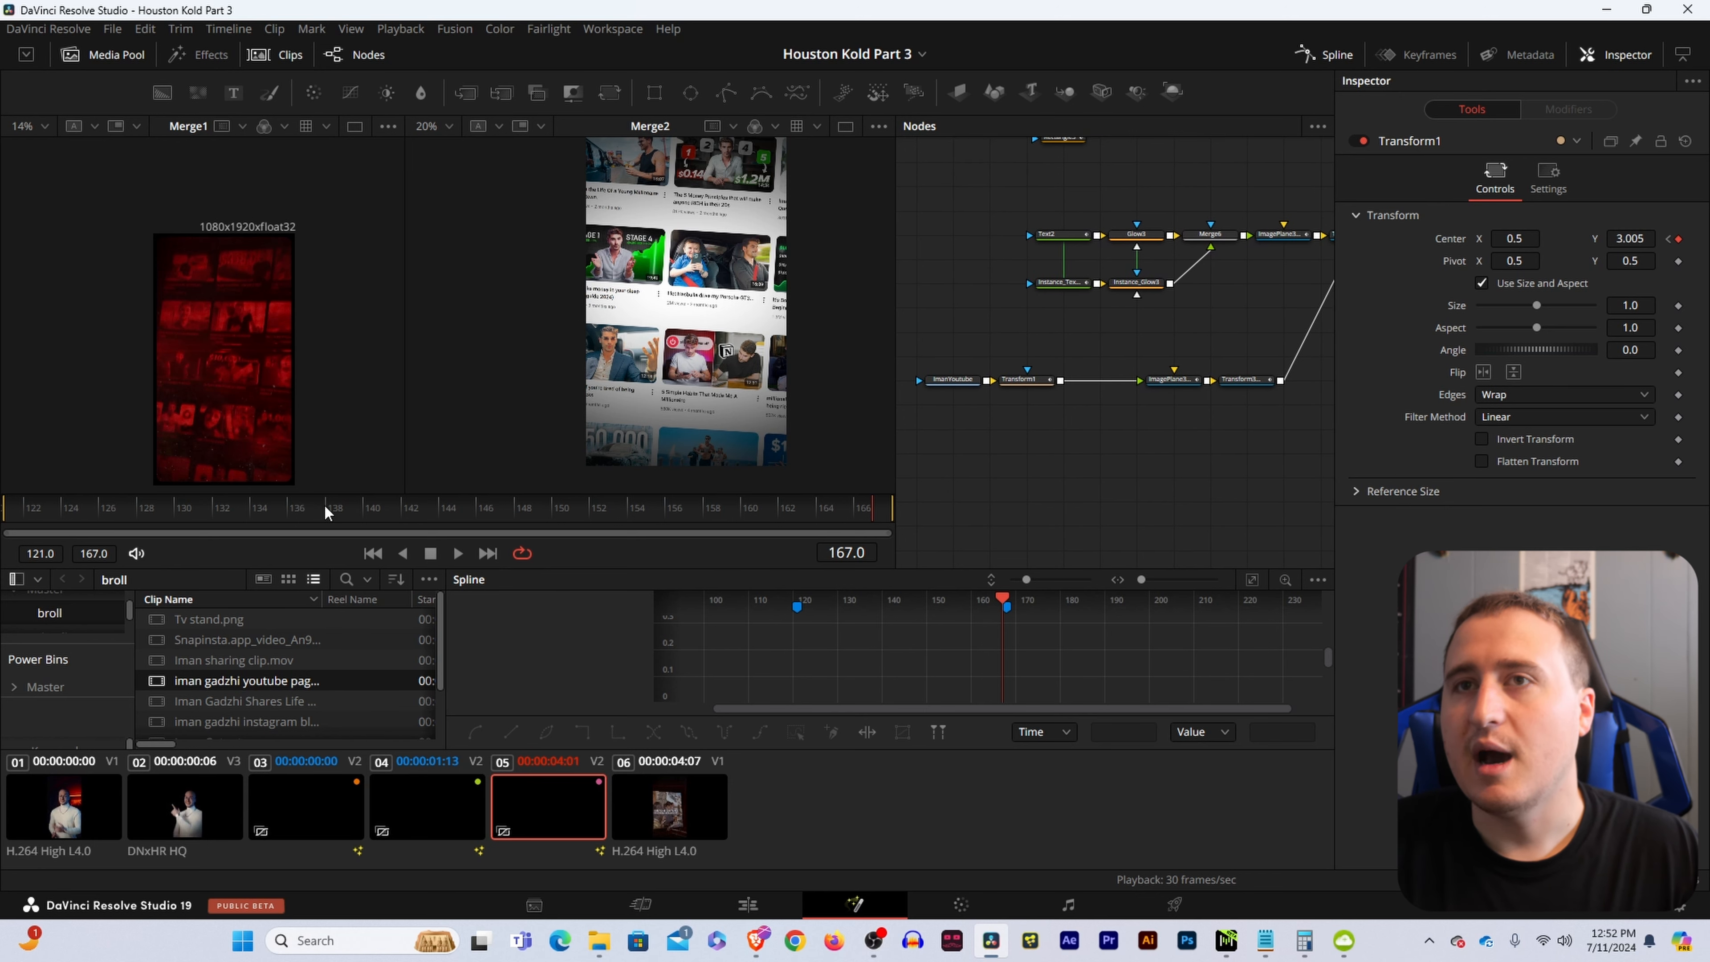
{"action": "left_click_drag", "start_coordinate": [255, 510], "coordinate": [879, 526]}
Set the center Y of Transform1 to 2.005 at frame 167.
{"action": "left_click", "coordinate": [1022, 380]}
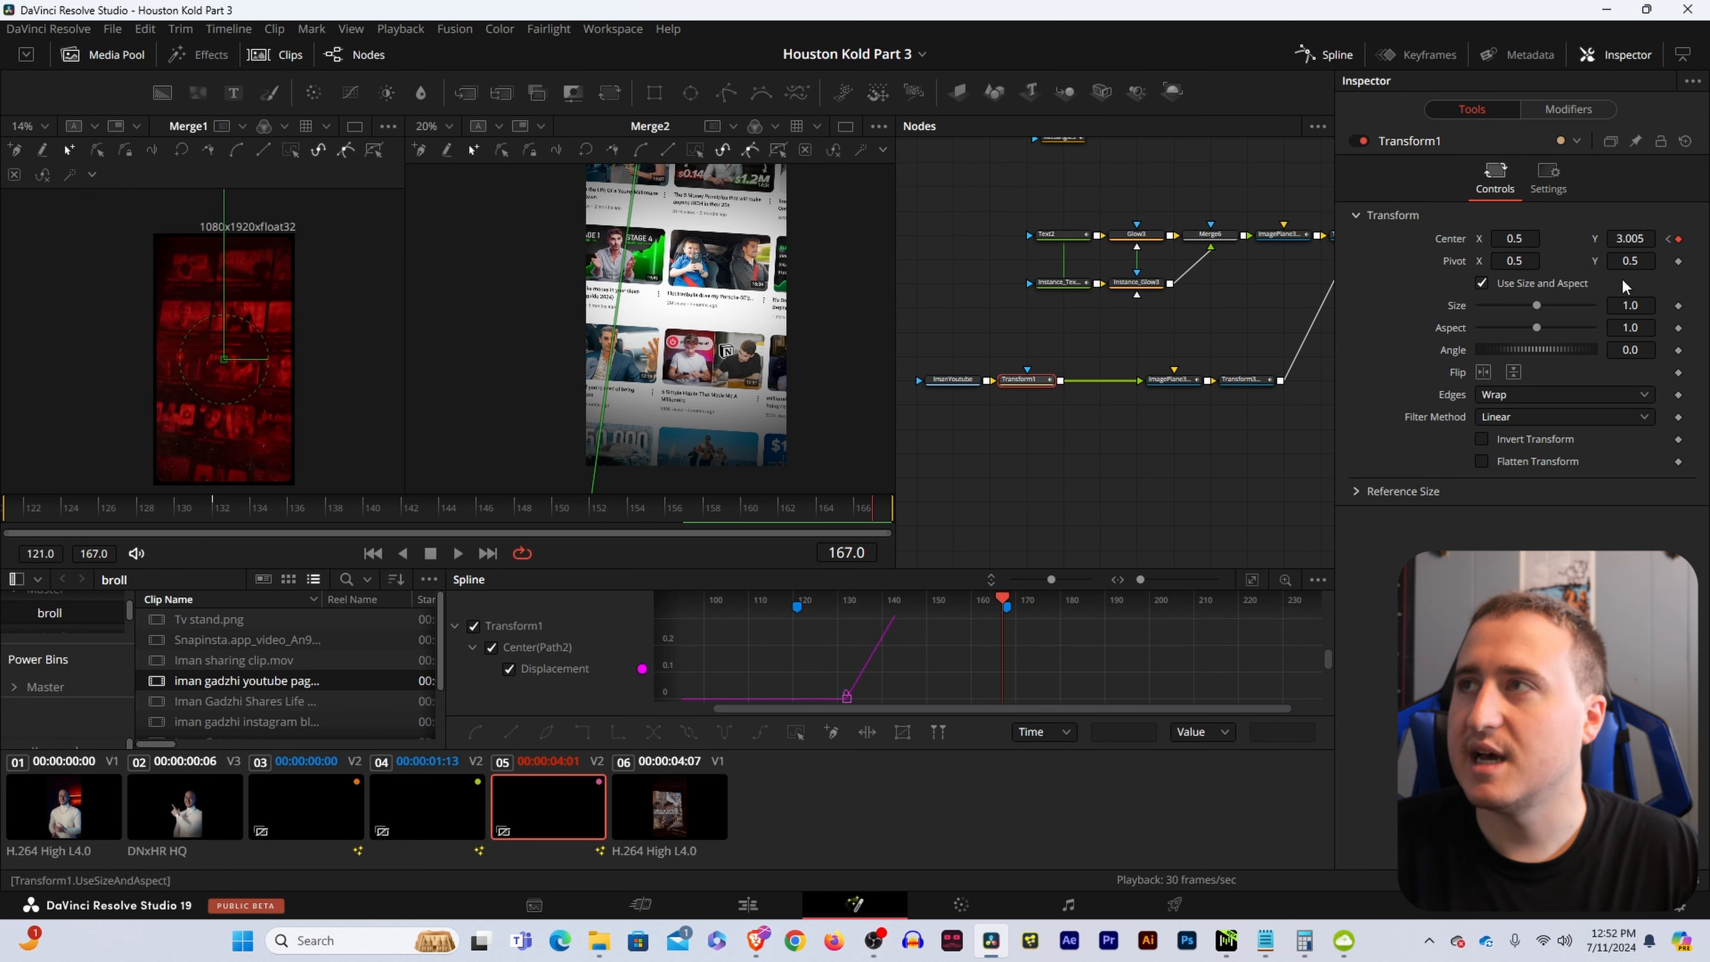
{"action": "left_click_drag", "start_coordinate": [1640, 233], "coordinate": [750, 212]}
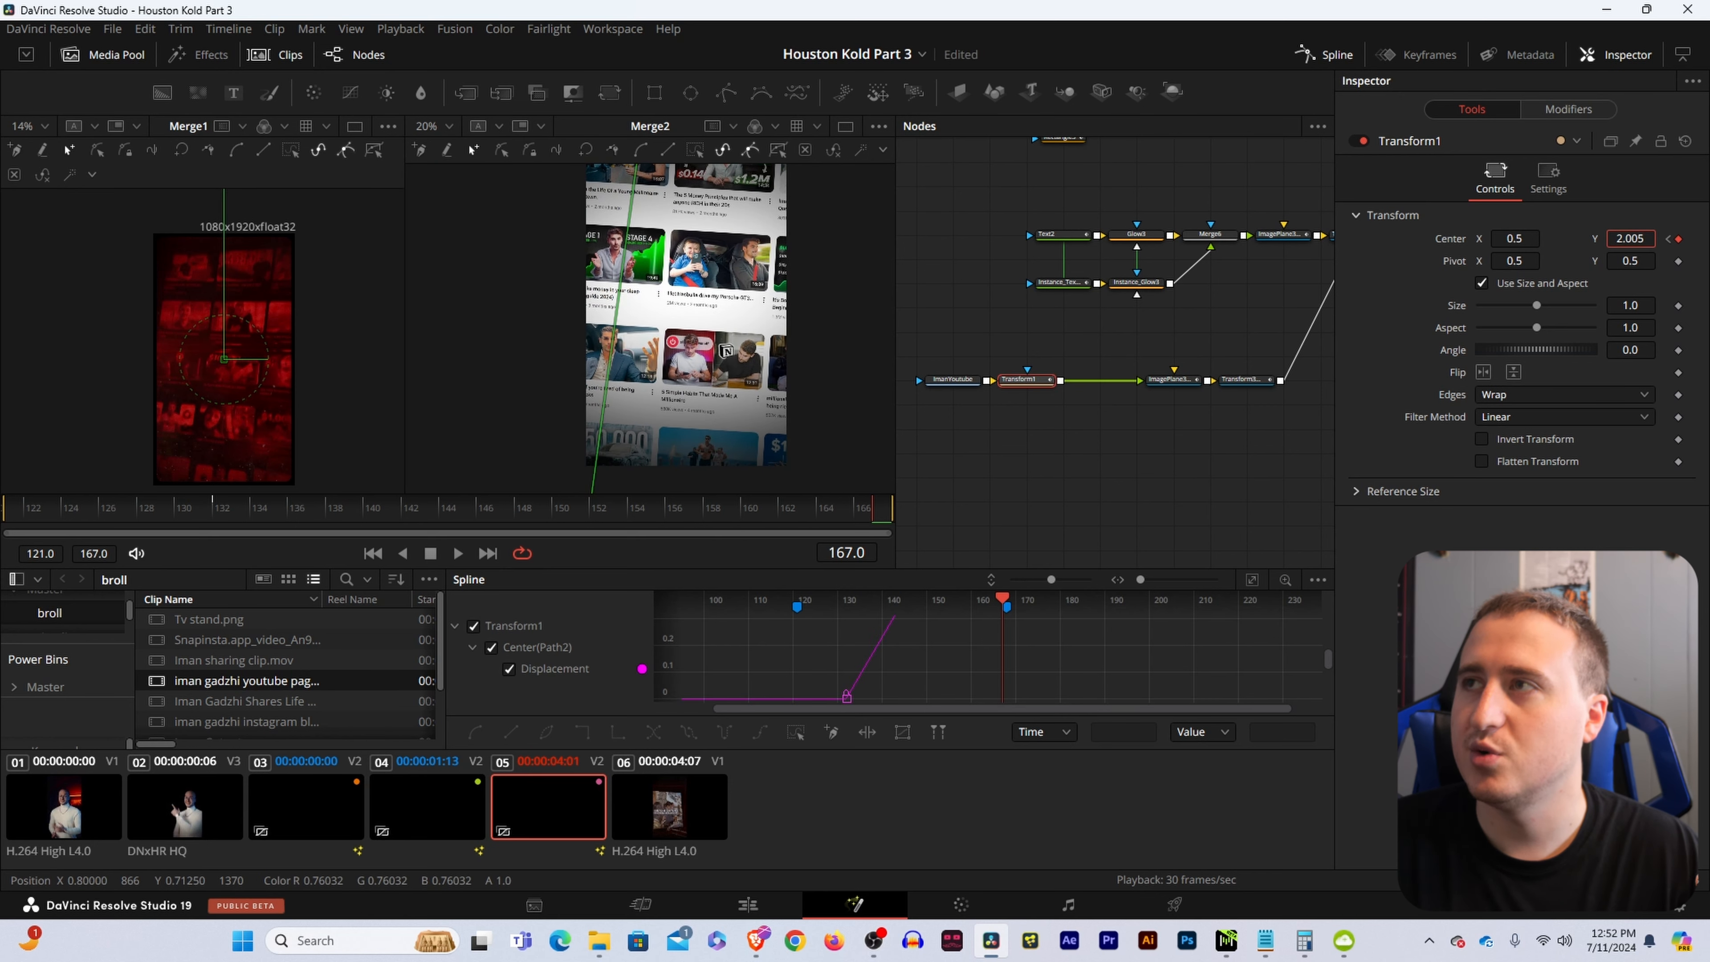
{"action": "left_click", "coordinate": [1088, 439]}
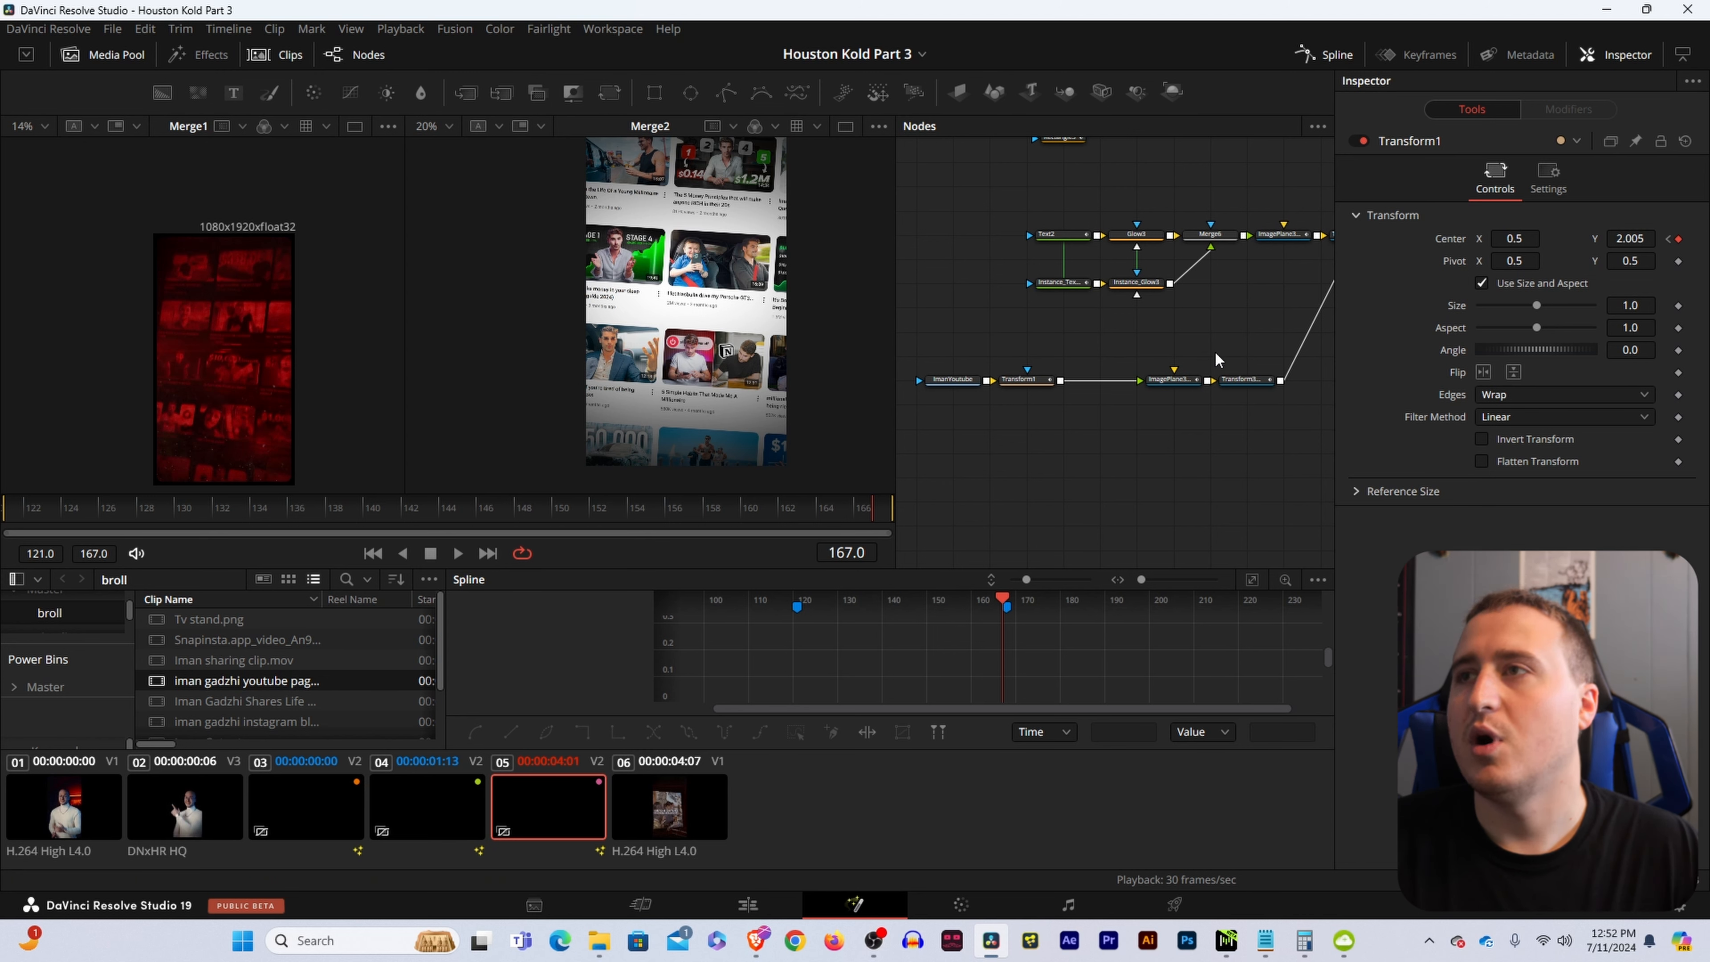
Fit the YouTube branch's Transform3D curves in the Spline editor and scrub through the animation.
{"action": "left_click_drag", "start_coordinate": [1217, 351], "coordinate": [1257, 405]}
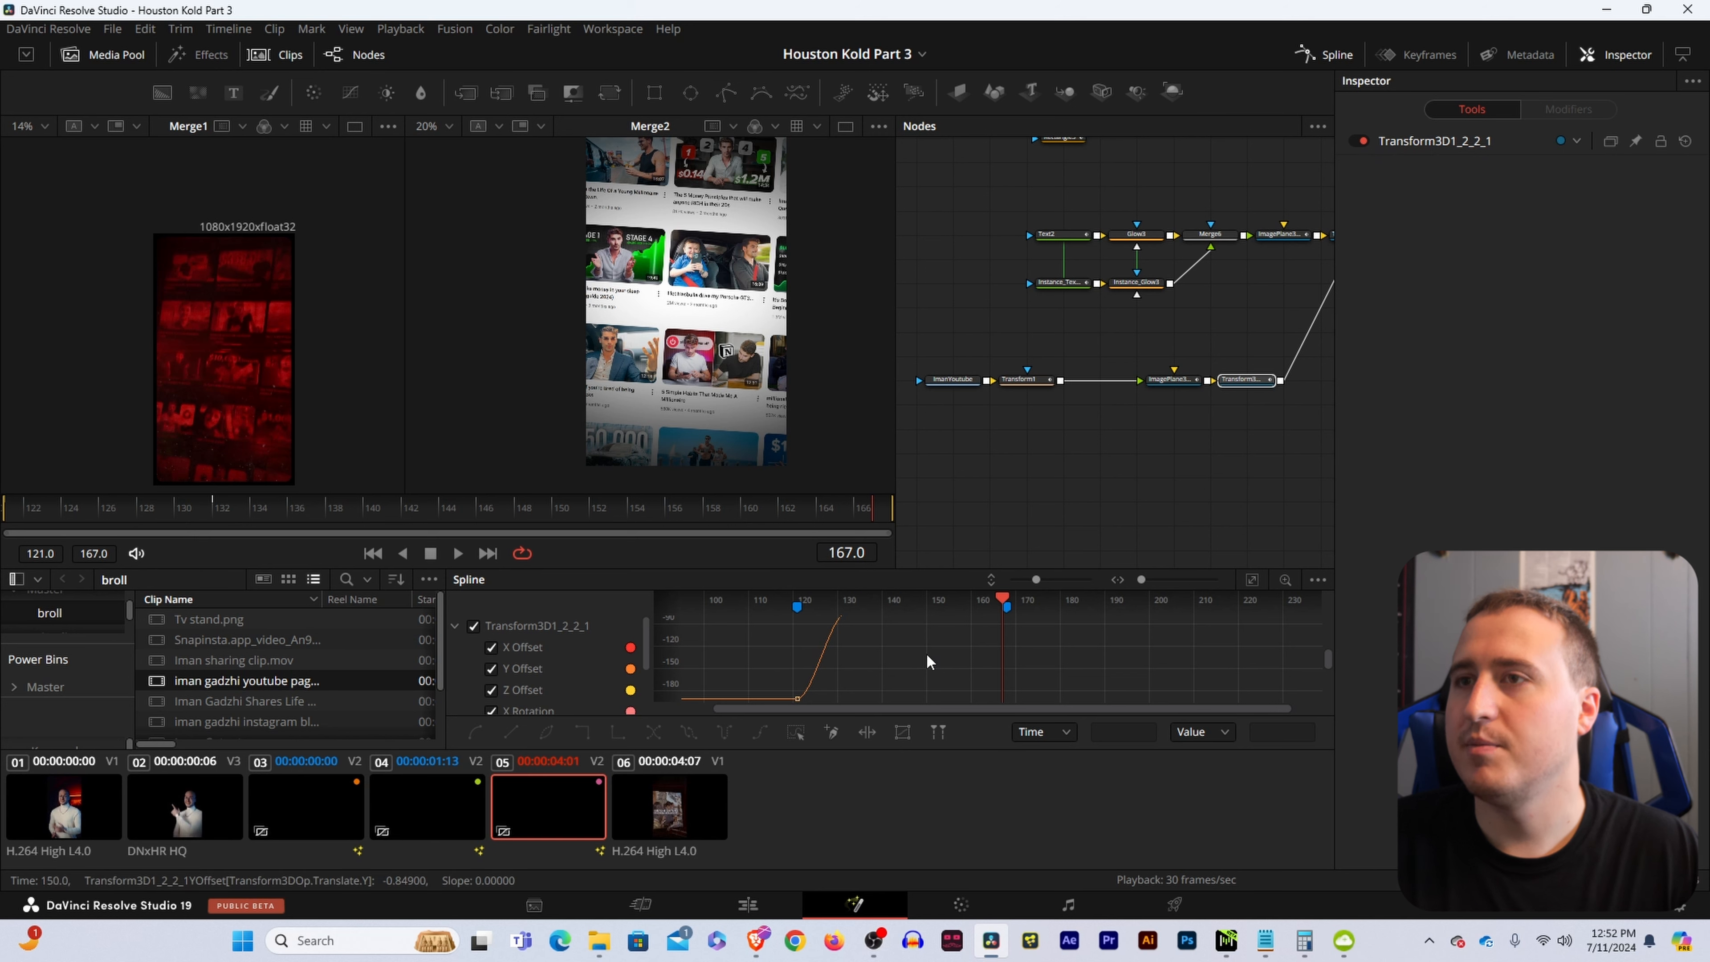
{"action": "left_click", "coordinate": [1252, 580]}
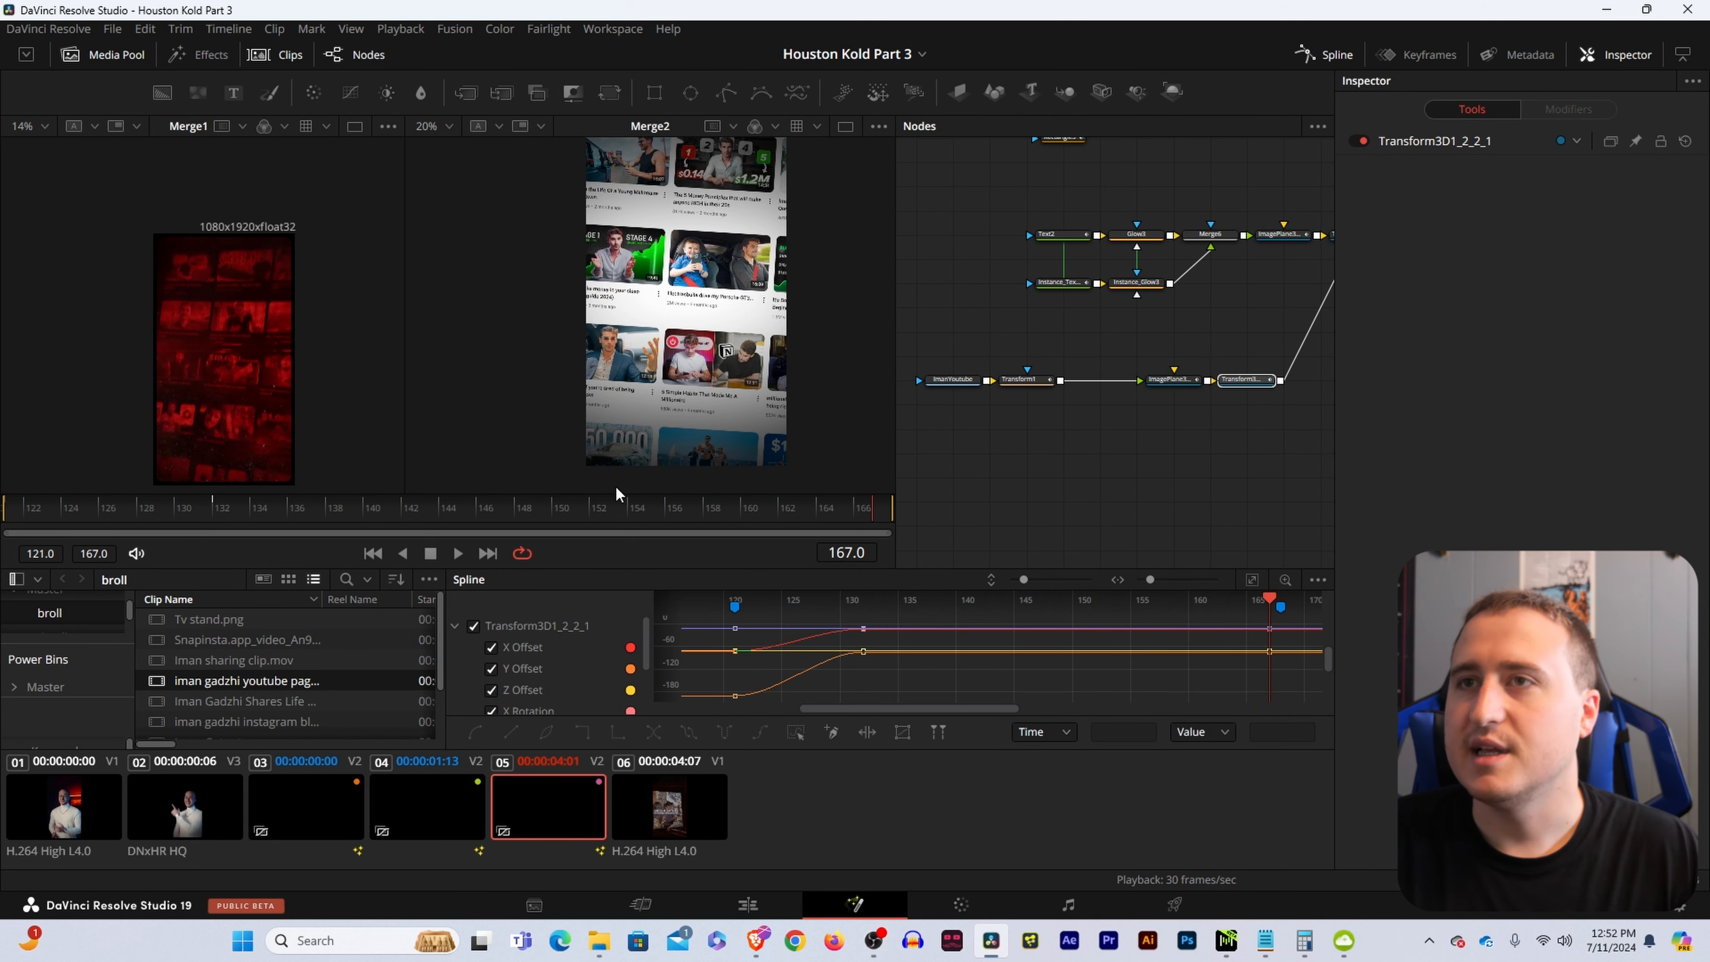
{"action": "left_click_drag", "start_coordinate": [522, 520], "coordinate": [843, 583]}
{"action": "left_click", "coordinate": [1133, 455]}
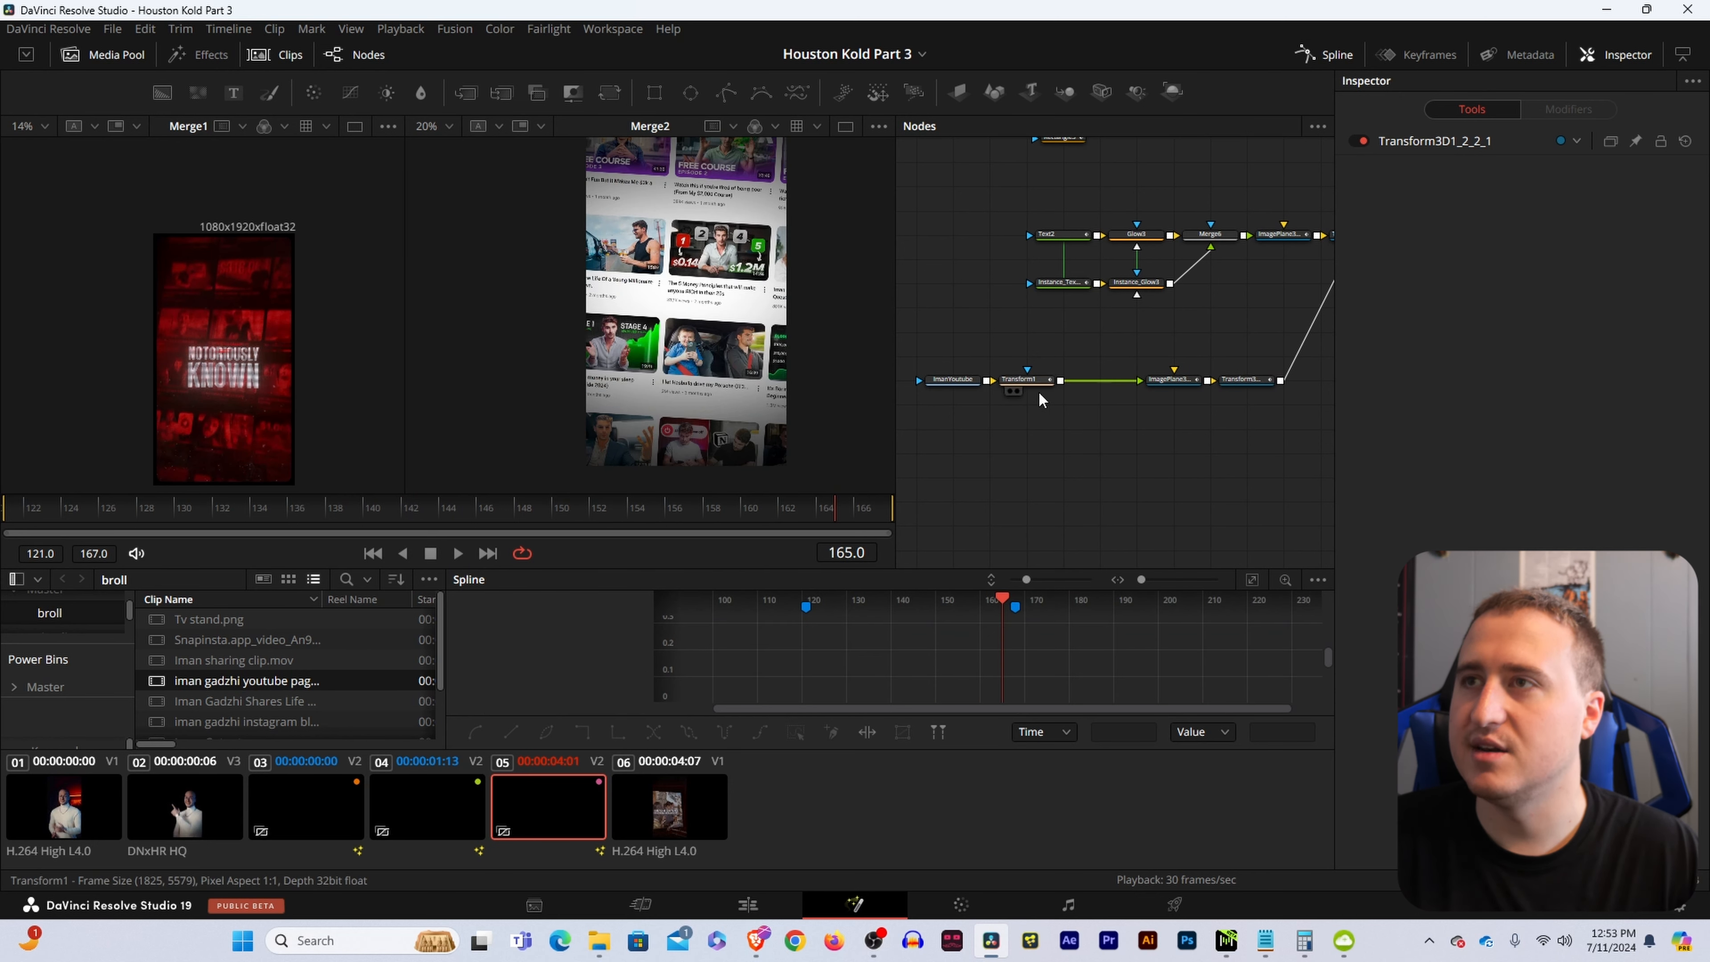
Smooth all keyframes on Transform1's center displacement curve.
{"action": "left_click", "coordinate": [1026, 379]}
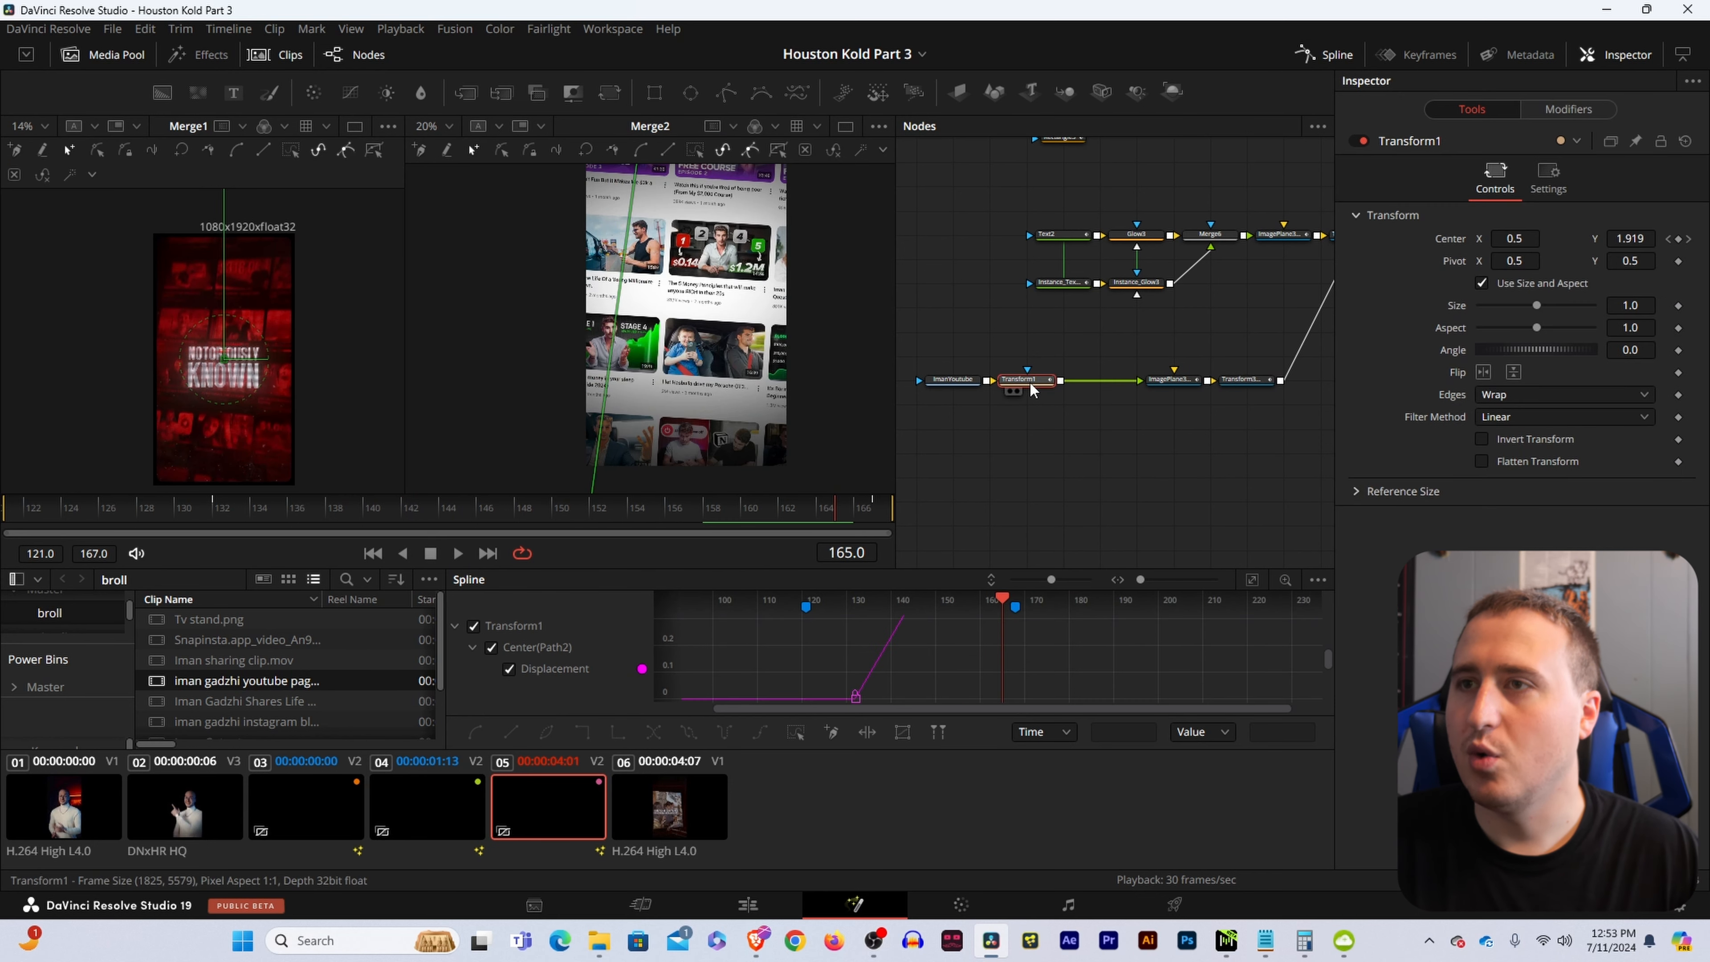
{"action": "left_click", "coordinate": [1253, 582]}
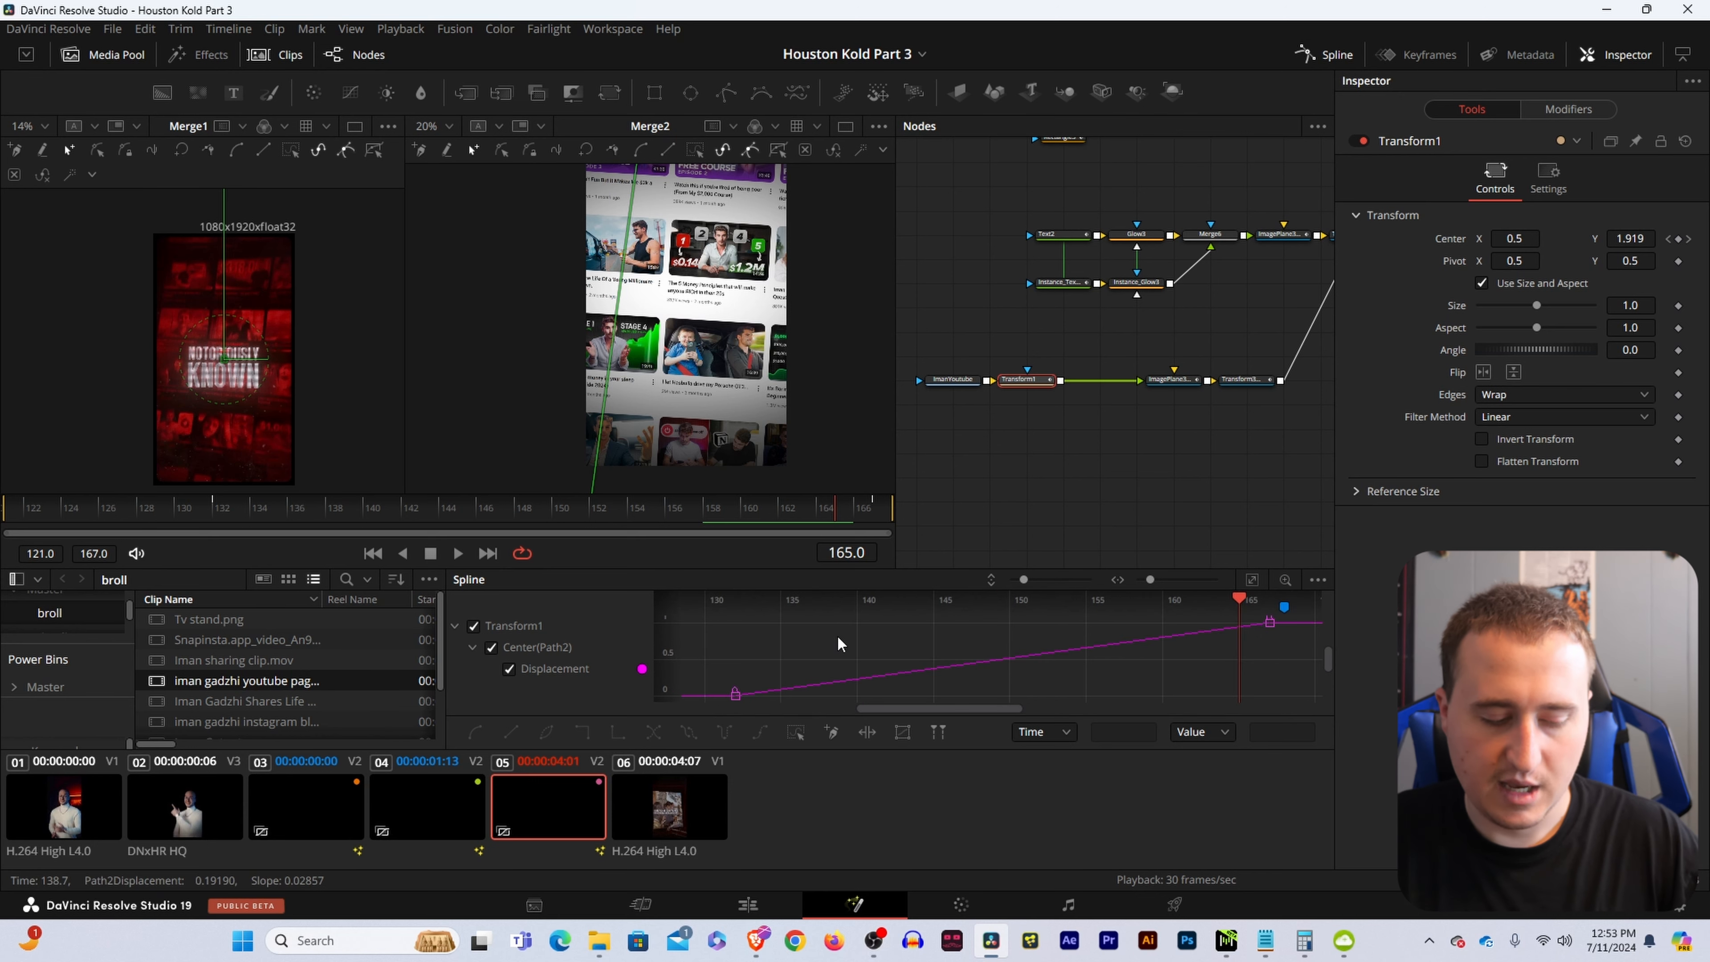
{"action": "key", "text": "ctrl+a"}
{"action": "key", "text": "s"}
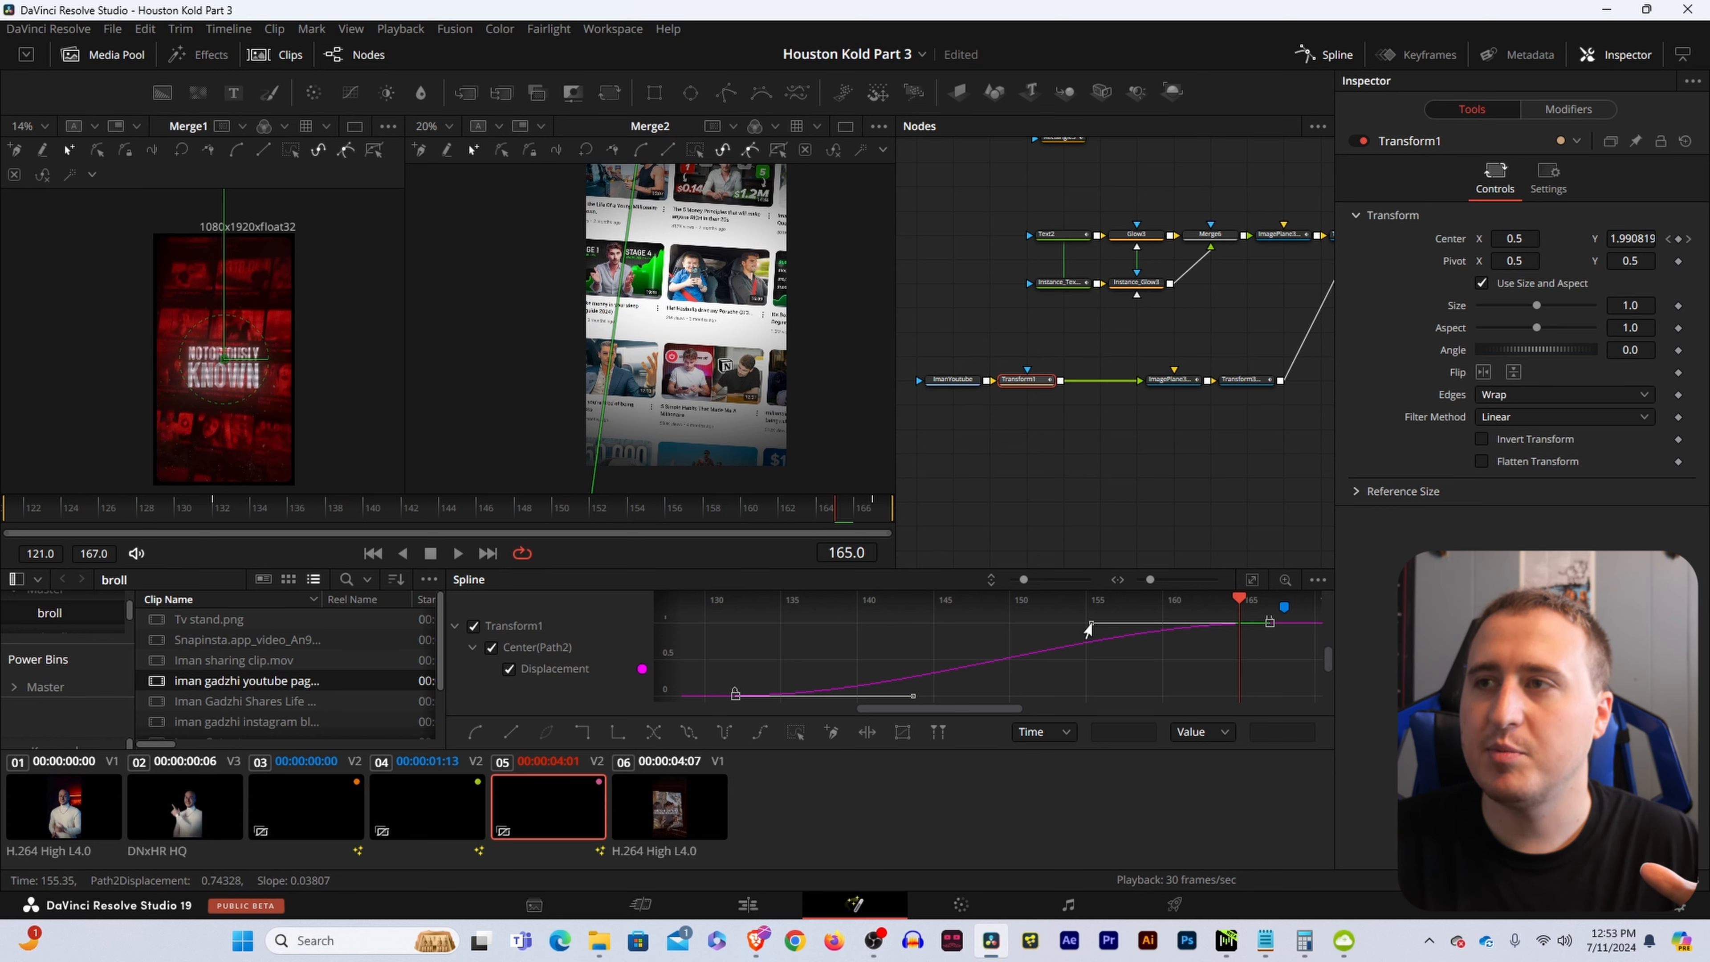
Try reshaping the displacement curve's end handle by hand, undo it, and set the keyframes' Ease In to 80.0 instead.
{"action": "left_click_drag", "start_coordinate": [1089, 628], "coordinate": [1045, 638]}
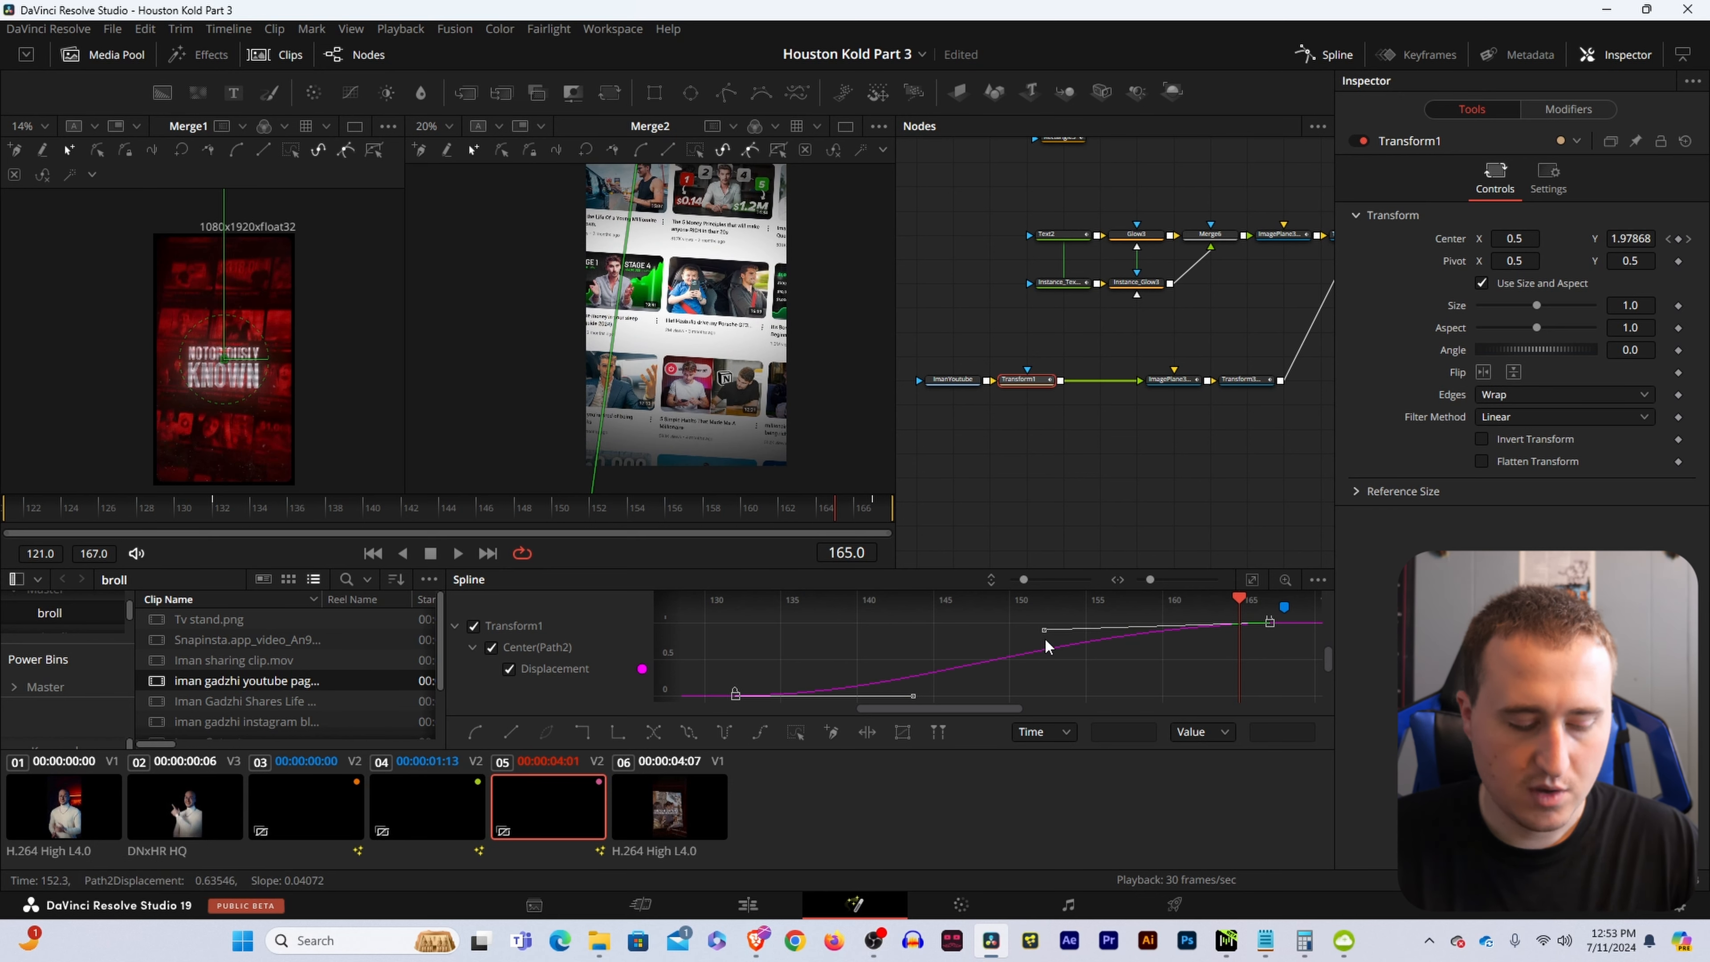
{"action": "key", "text": "ctrl+z"}
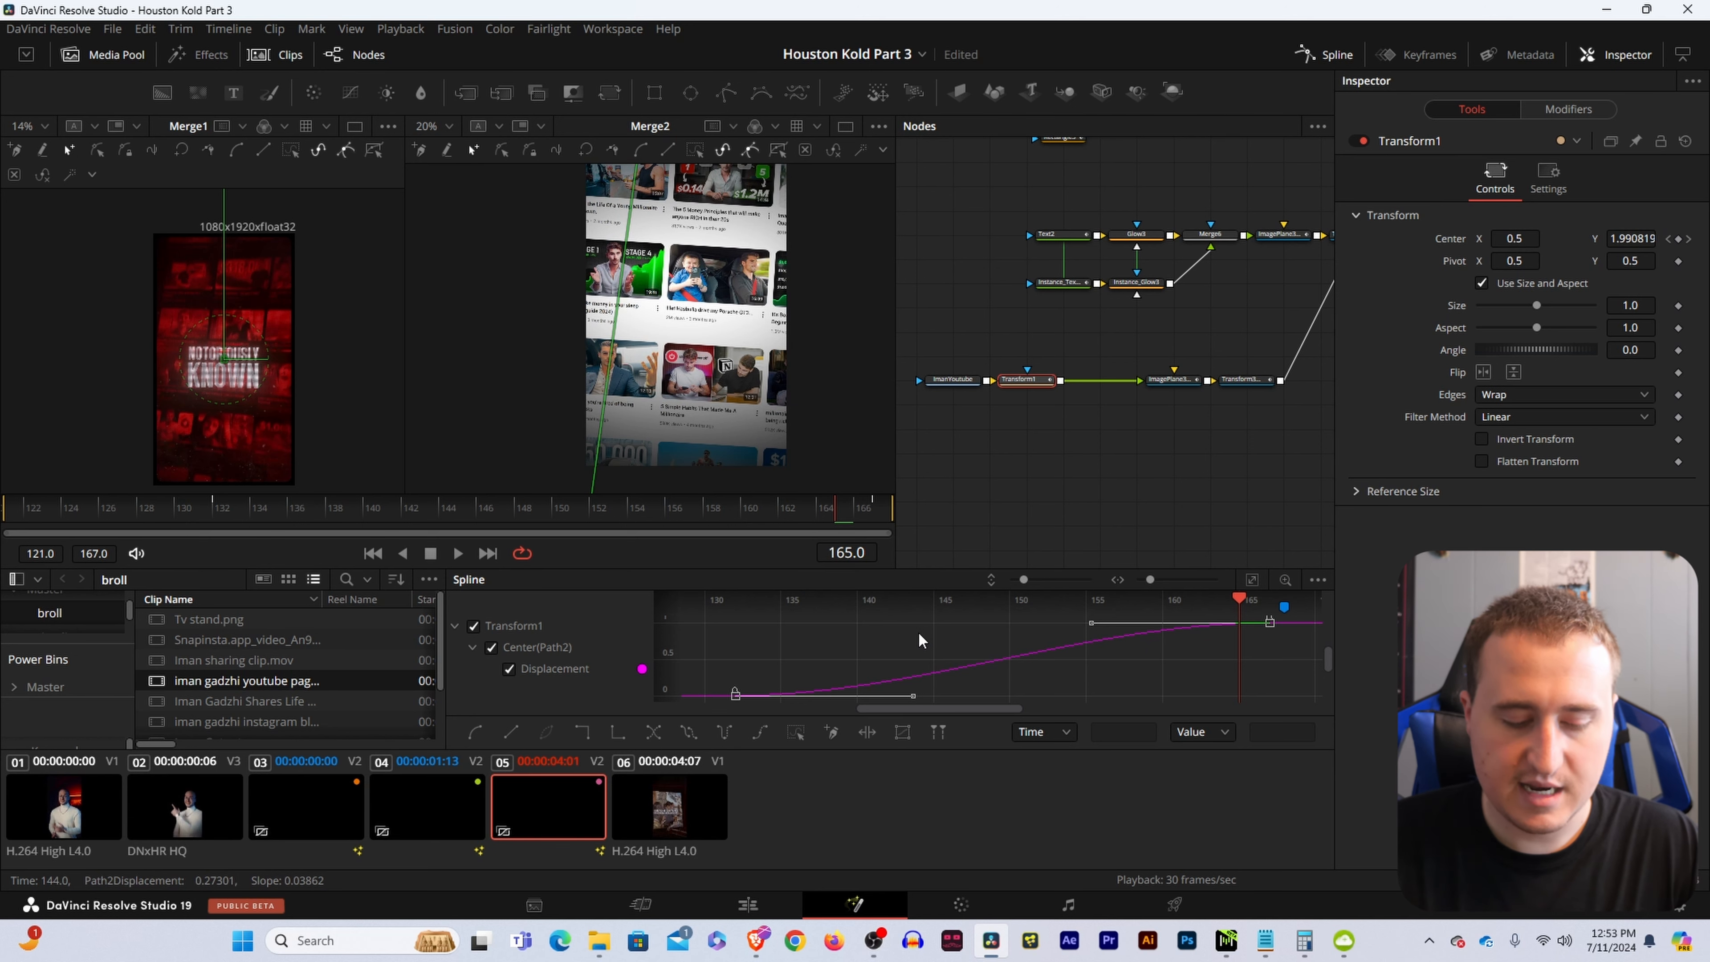
{"action": "key", "text": "t"}
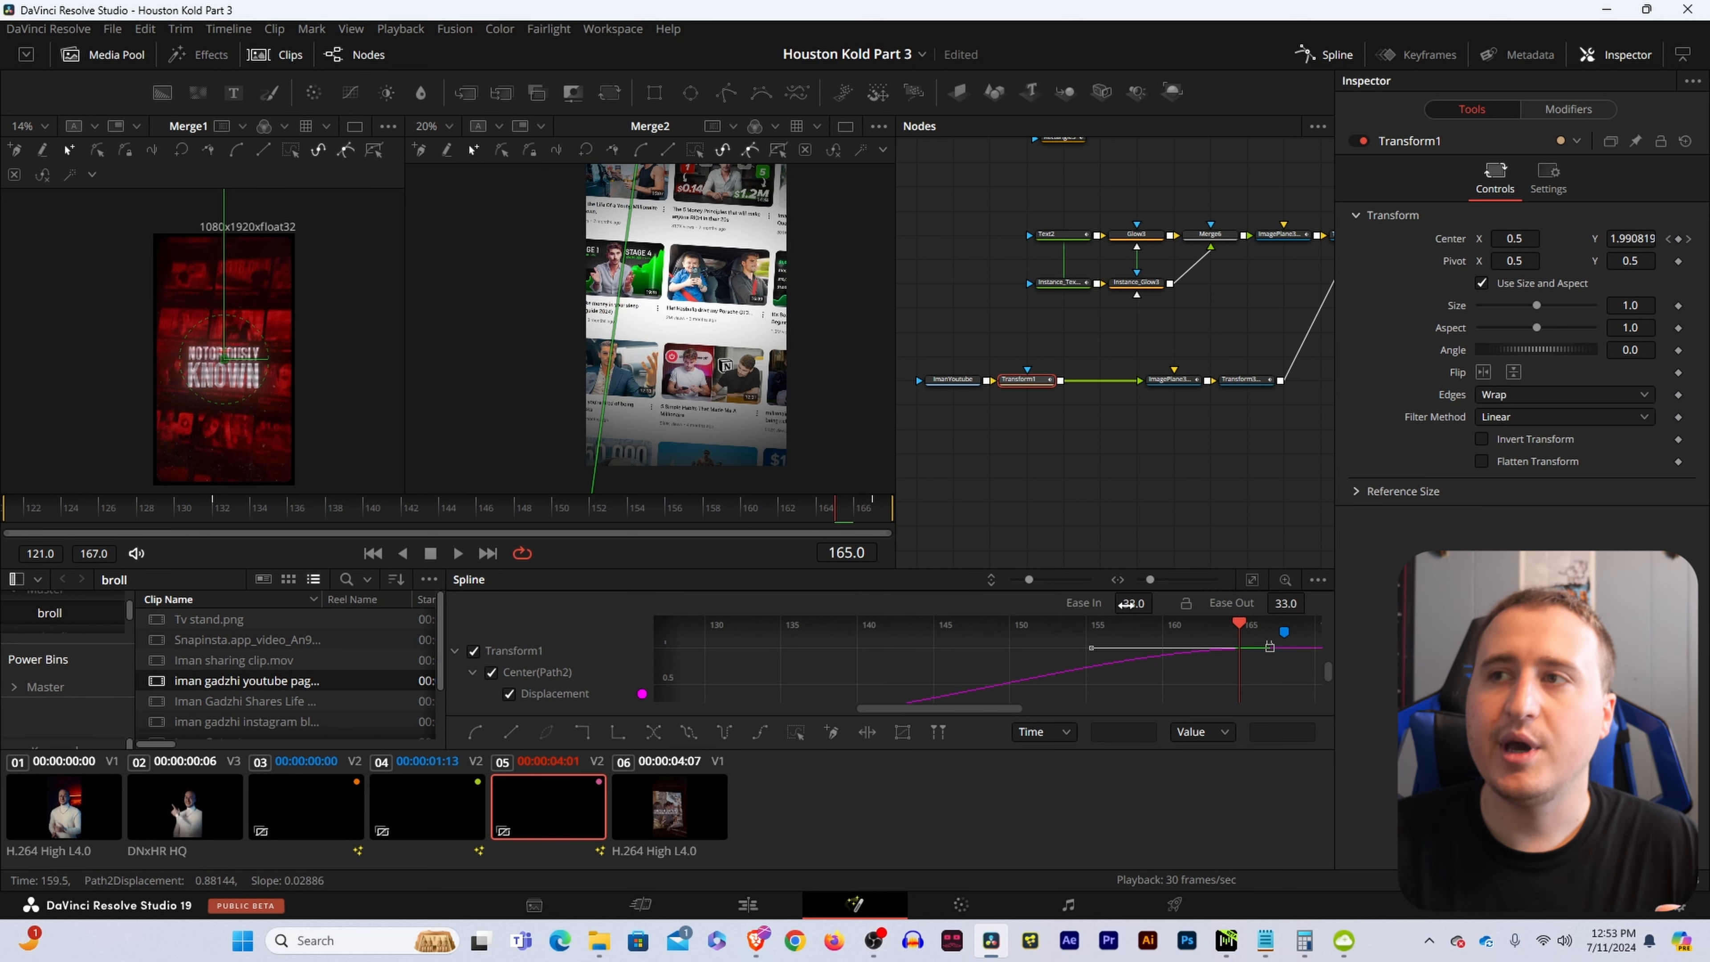
{"action": "scroll", "coordinate": [955, 655], "scroll_direction": "down", "scroll_amount": 2}
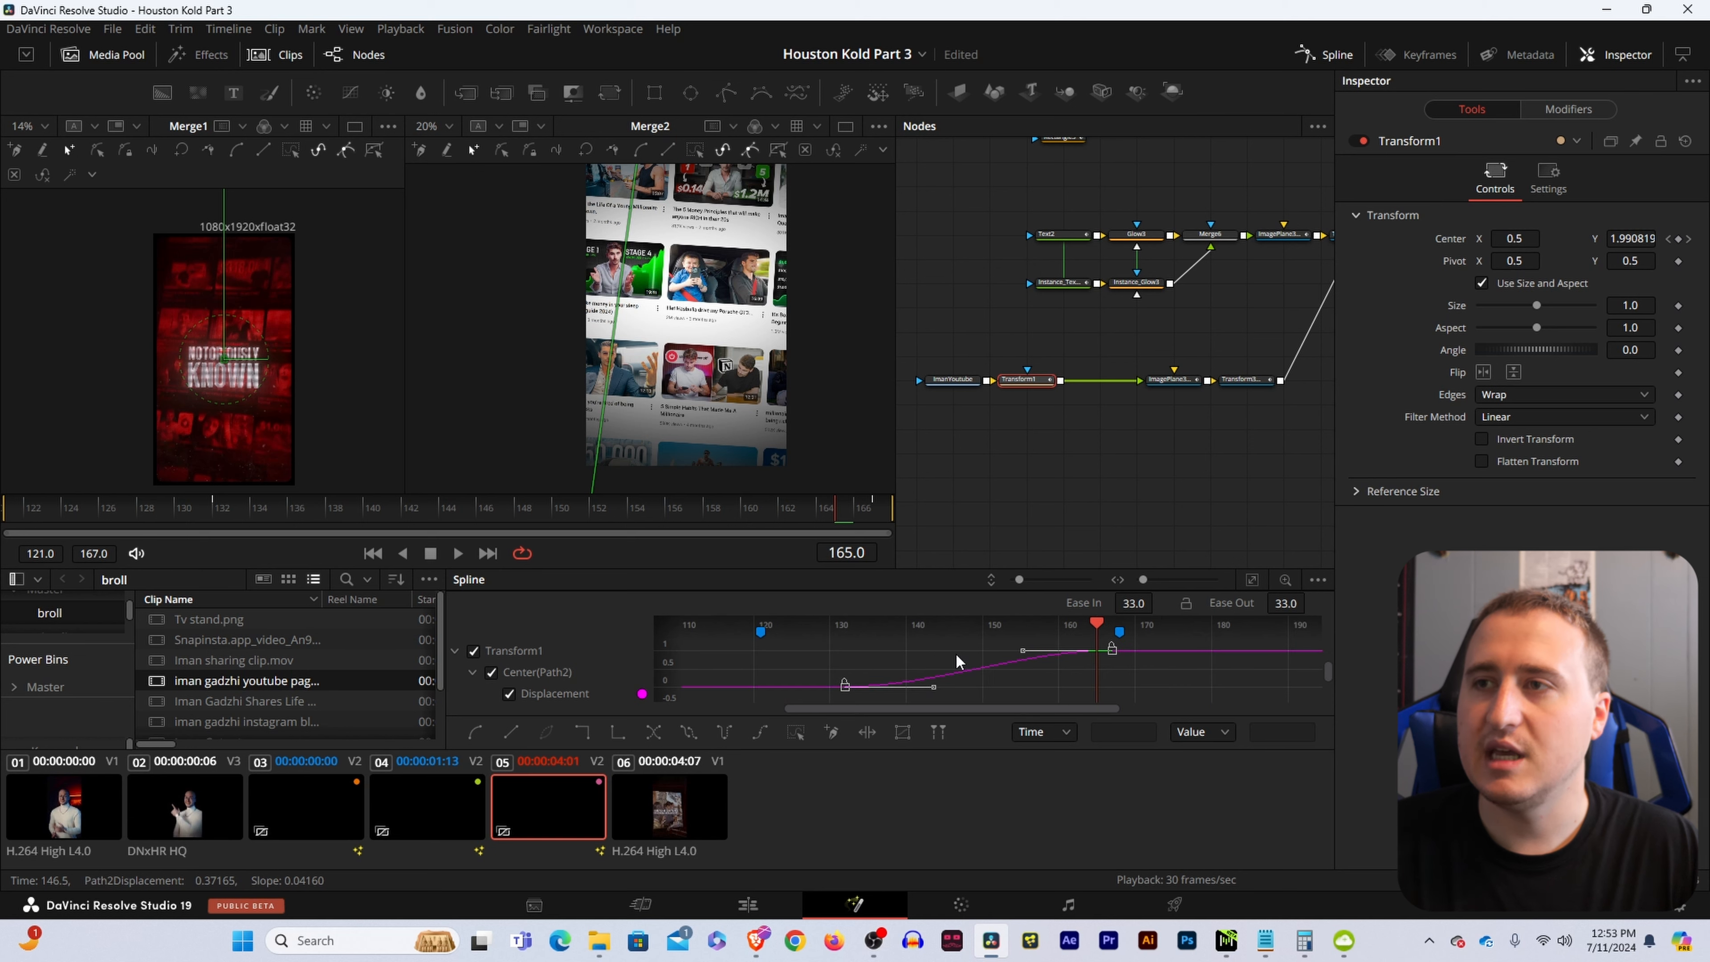
{"action": "left_click_drag", "start_coordinate": [1133, 603], "coordinate": [1158, 604]}
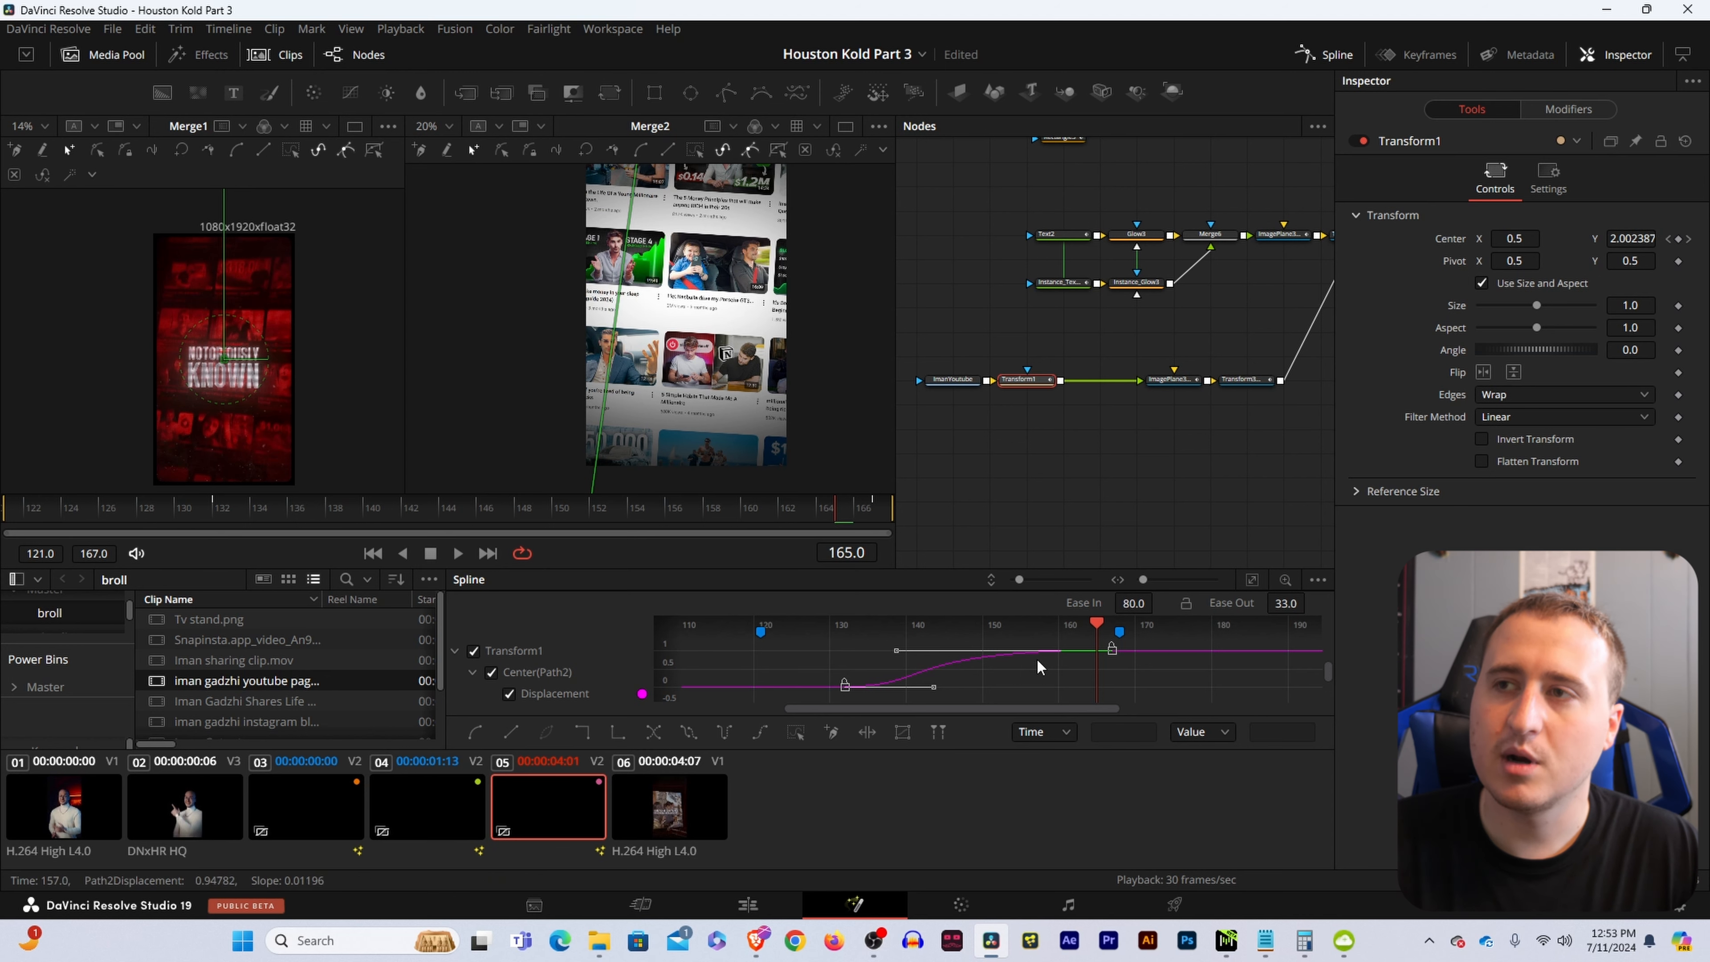
{"action": "scroll", "coordinate": [1037, 657], "scroll_direction": "up", "scroll_amount": 3}
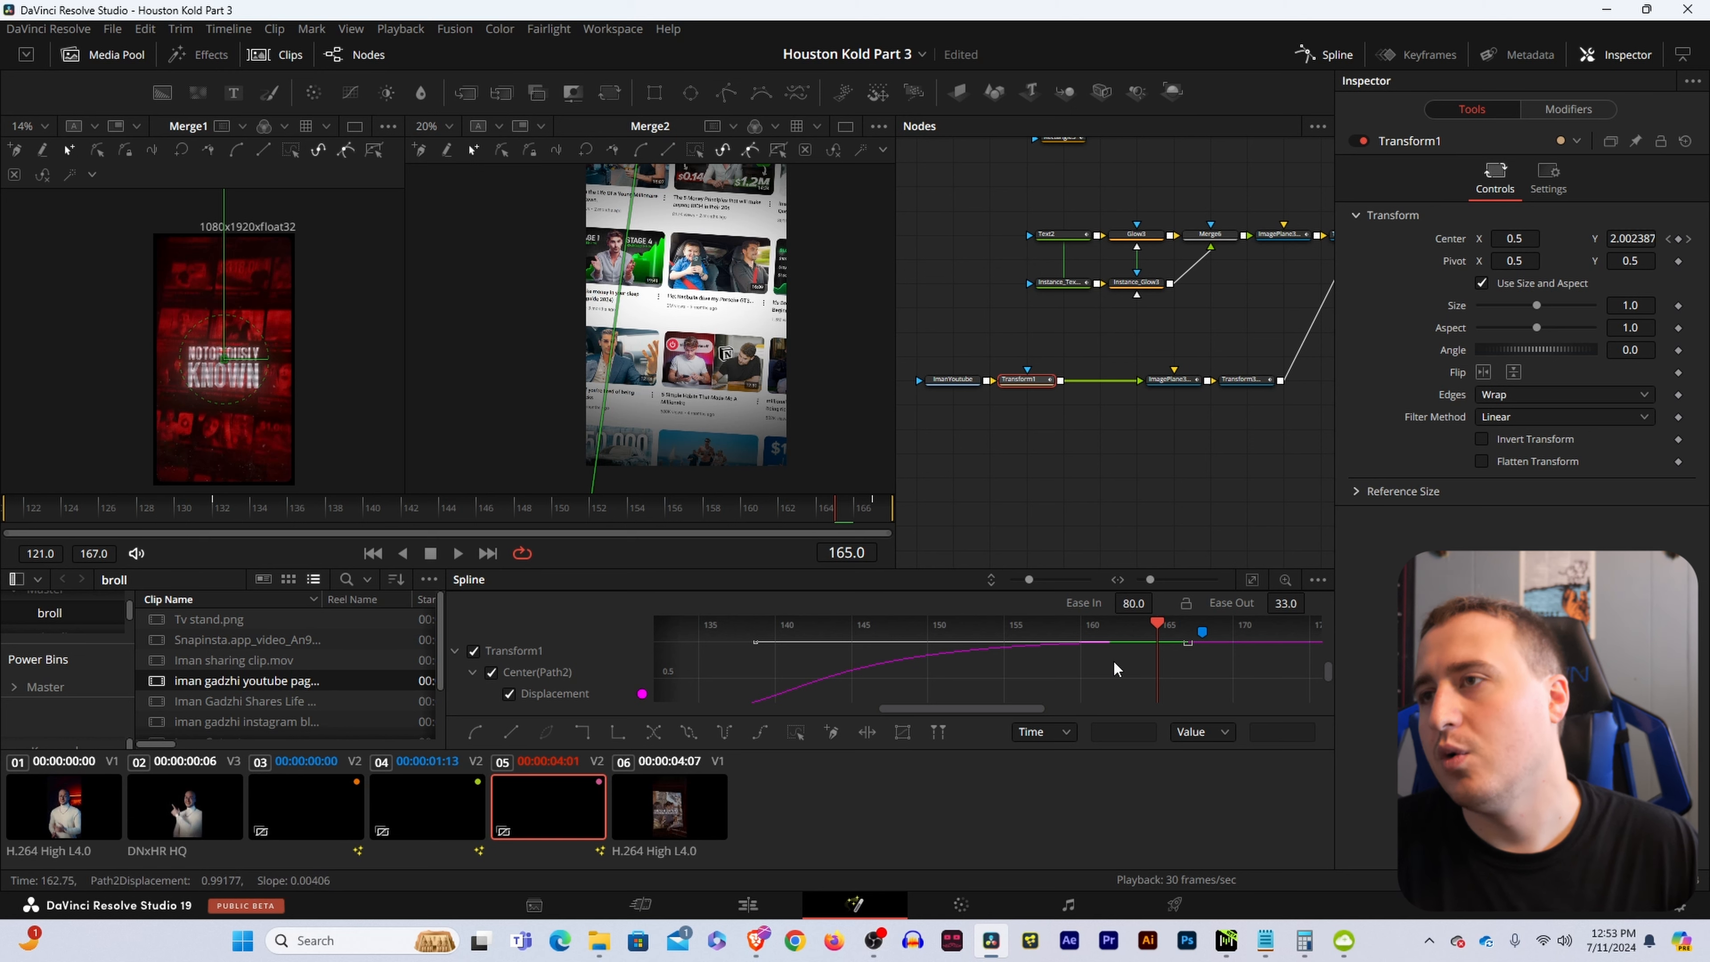
{"action": "scroll", "coordinate": [1114, 669], "scroll_direction": "down", "scroll_amount": 4}
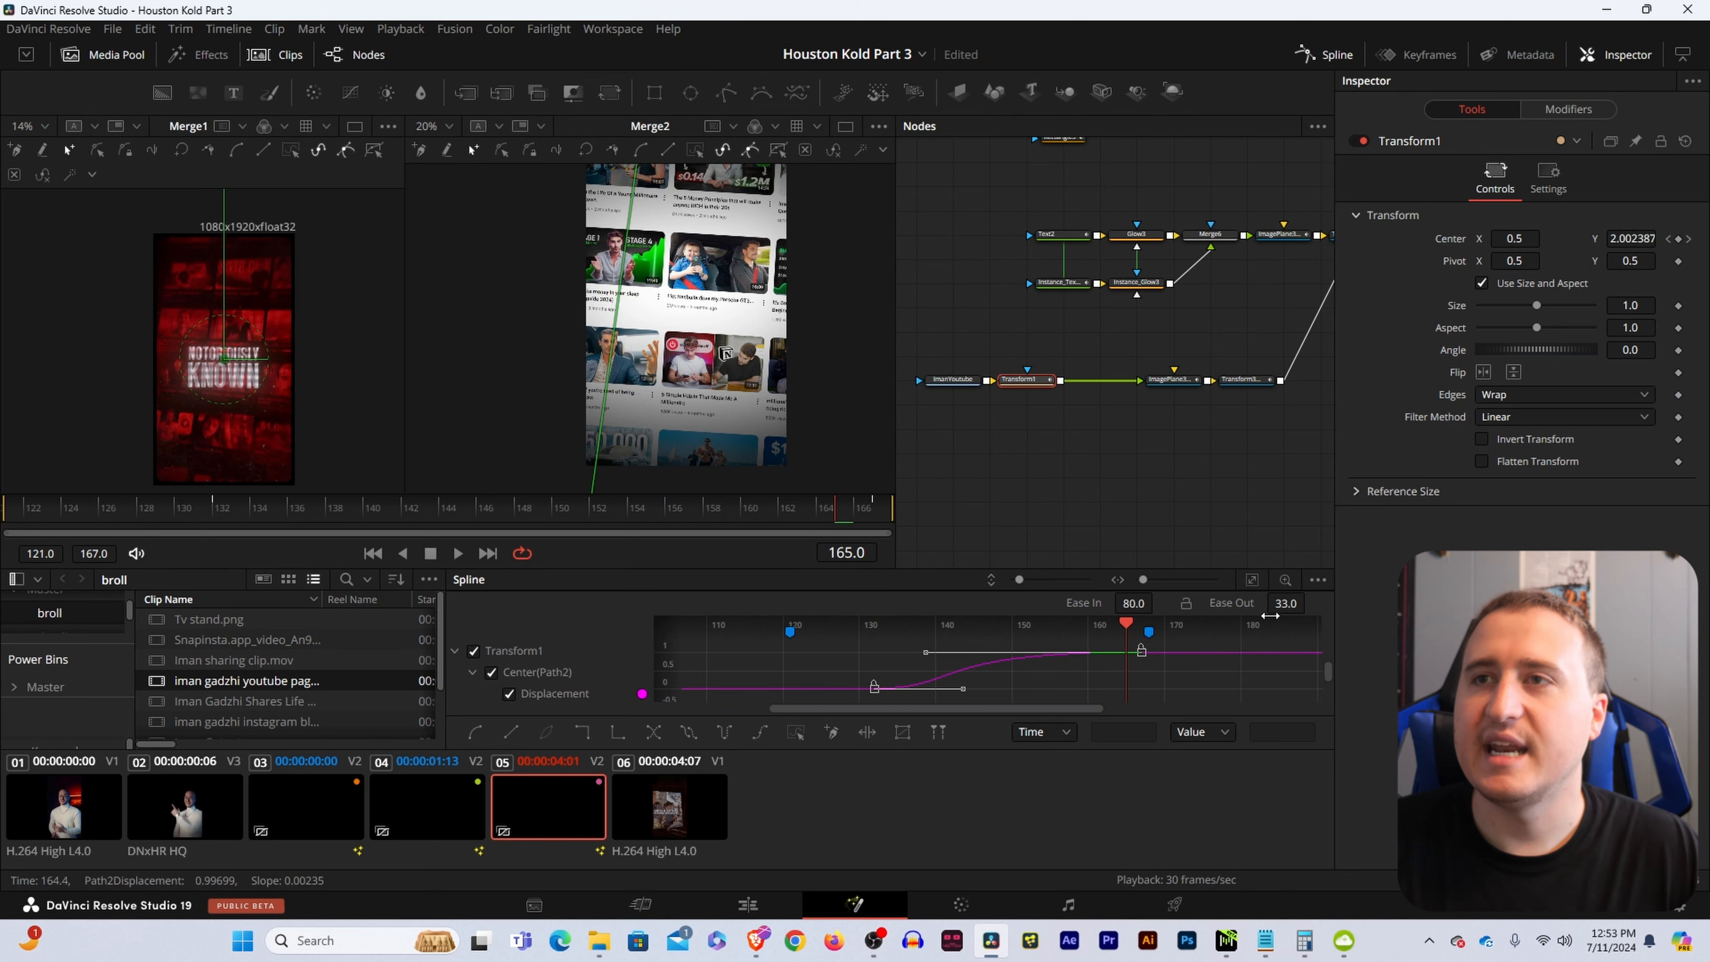
Return to frame 121, make room after Transform1, and insert a ColorCorrector node between it and the ImagePlane3D.
{"action": "key", "text": "Home"}
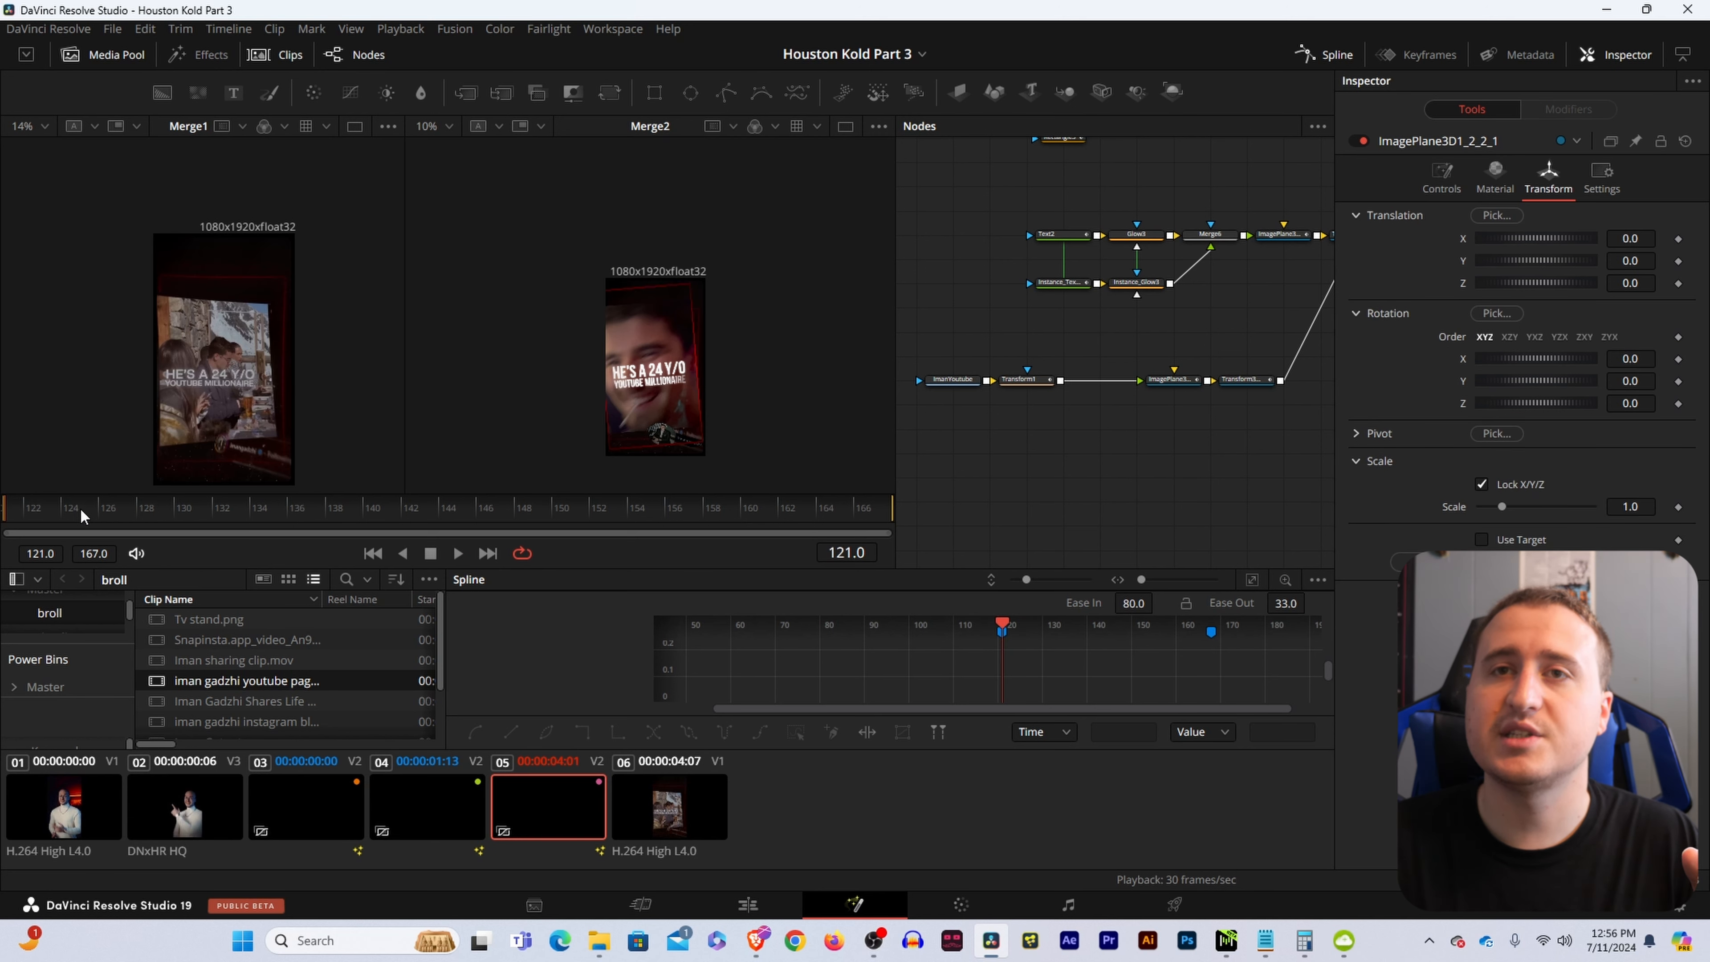
{"action": "left_click_drag", "start_coordinate": [81, 509], "coordinate": [16, 525]}
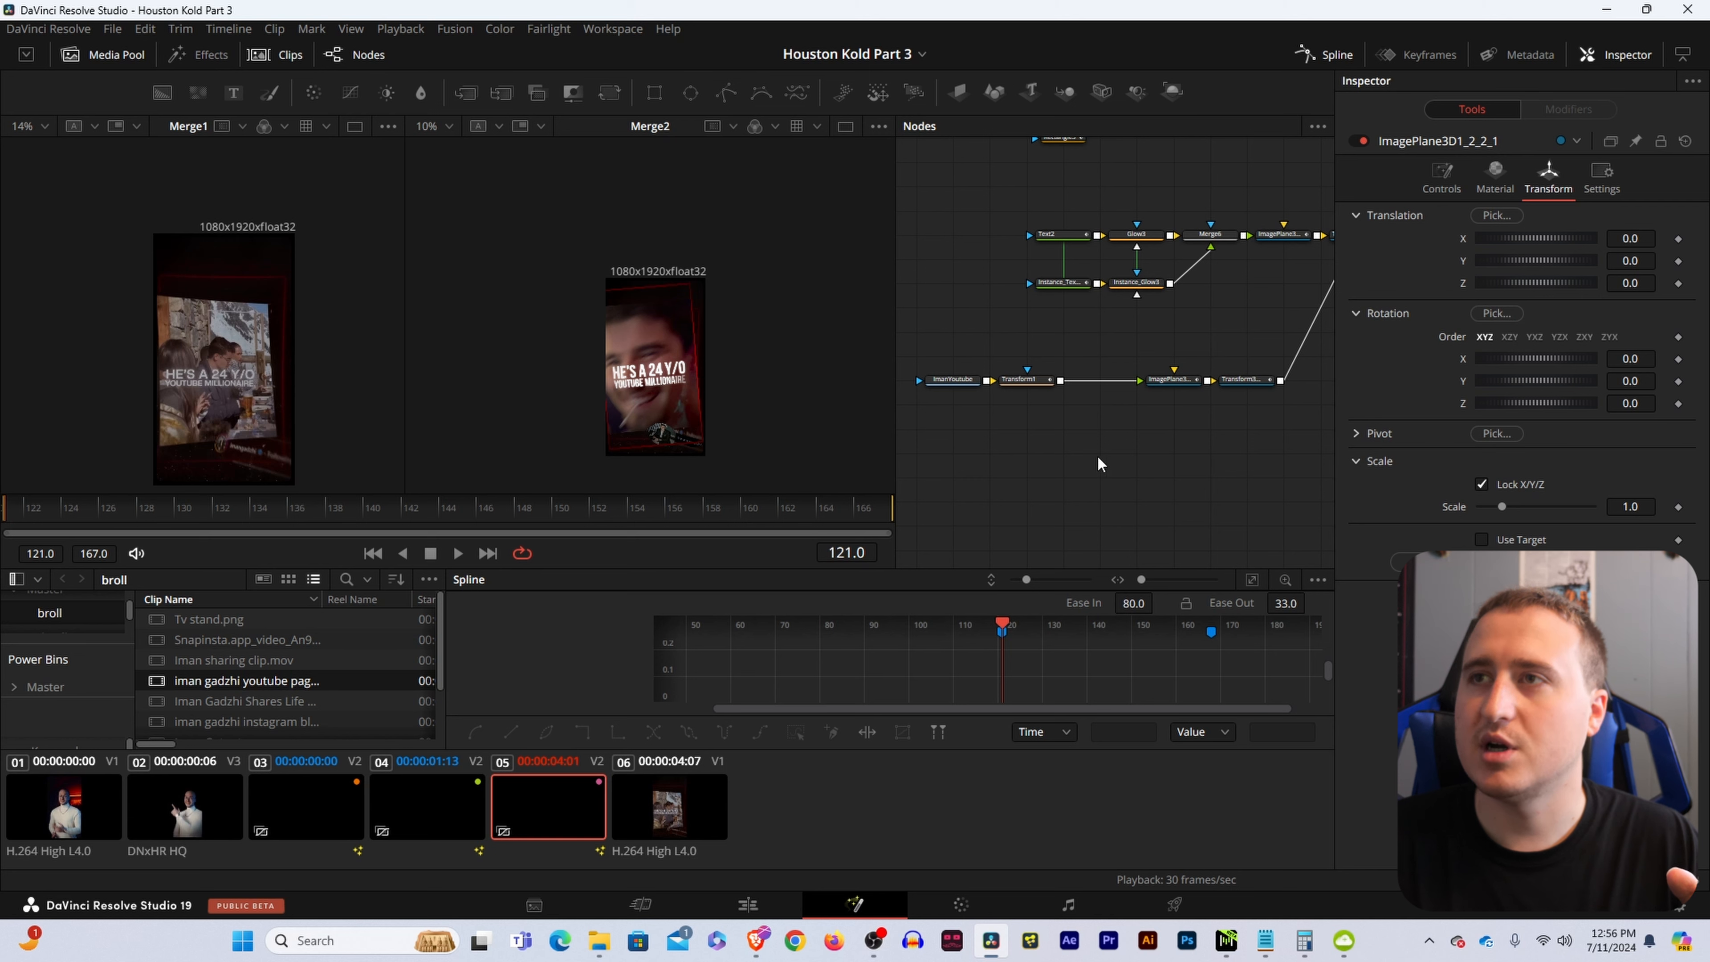
{"action": "left_click_drag", "start_coordinate": [1099, 464], "coordinate": [1081, 455]}
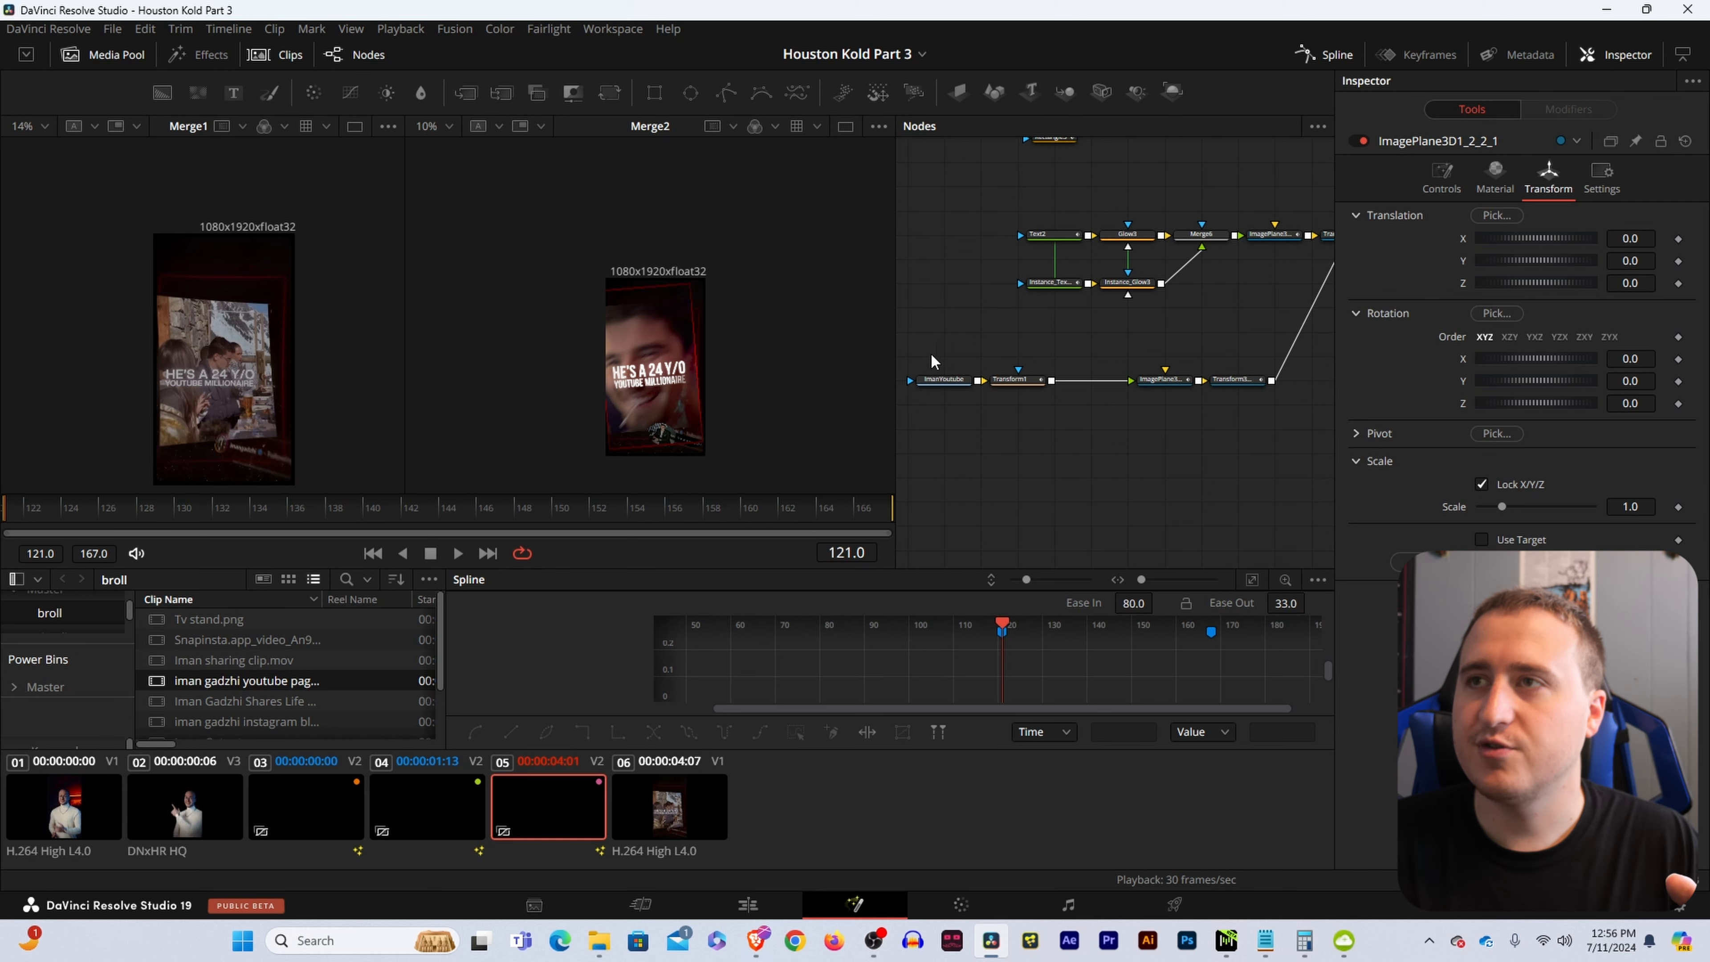
{"action": "mouse_move", "coordinate": [931, 358]}
{"action": "left_mouse_down"}
{"action": "mouse_move", "coordinate": [1021, 396]}
{"action": "mouse_move", "coordinate": [938, 379]}
{"action": "left_mouse_up"}
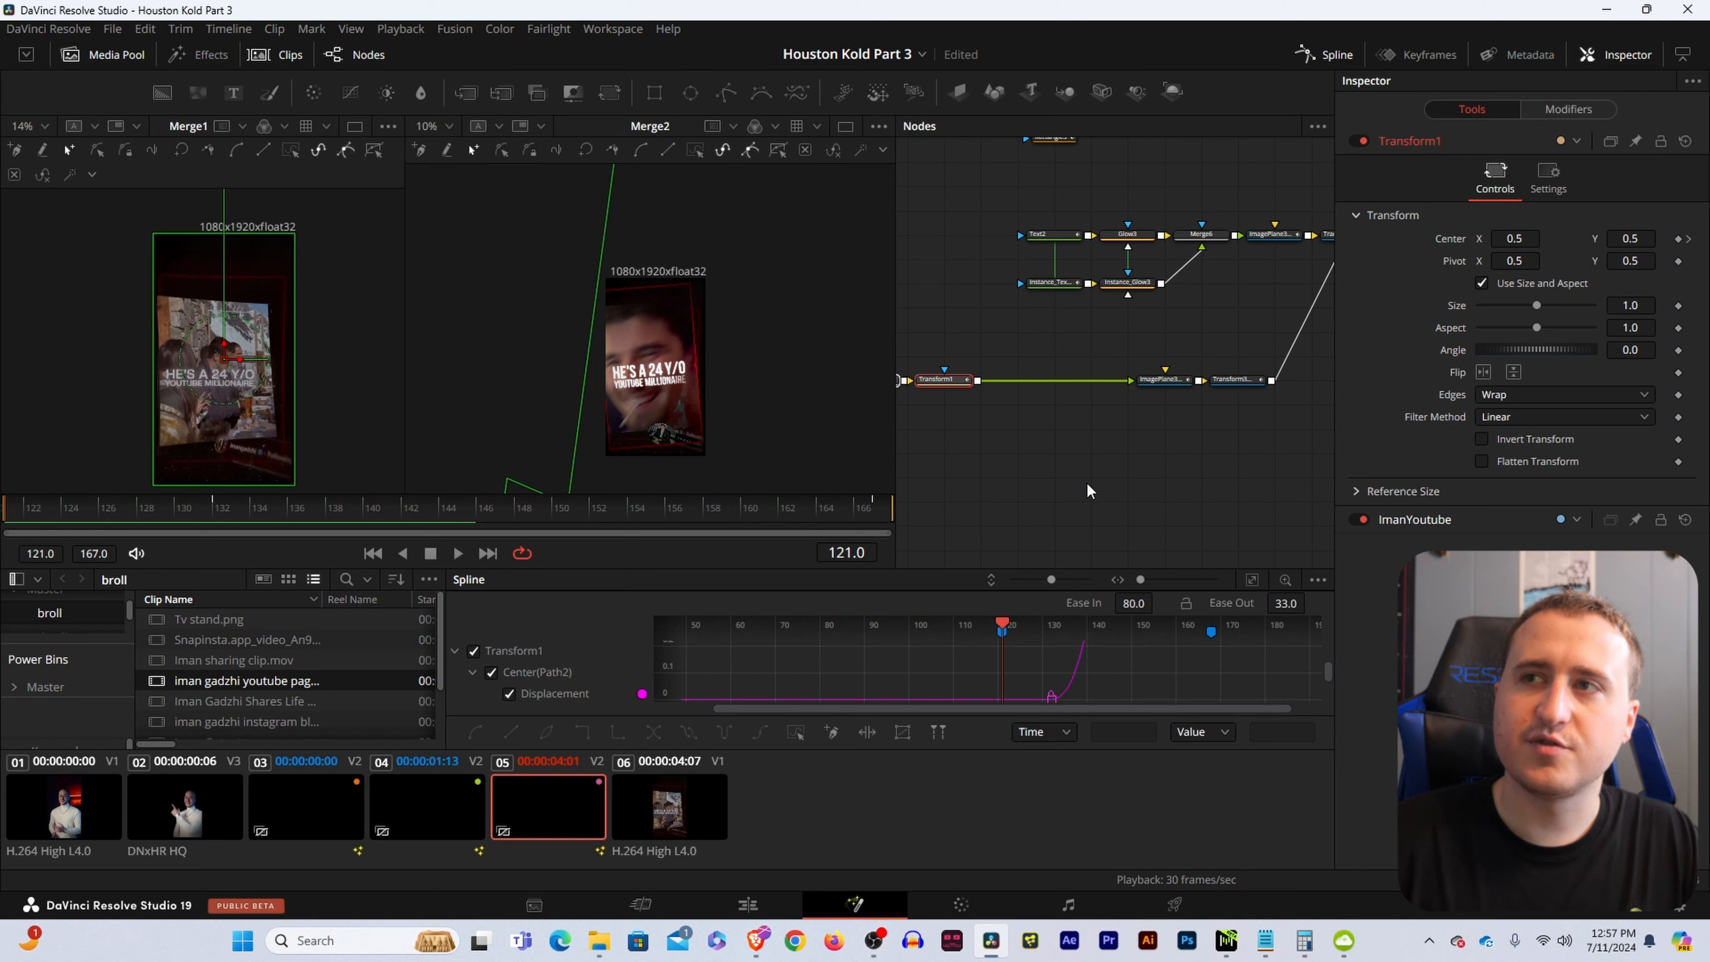
{"action": "key", "text": "shift+space"}
{"action": "type", "text": "cc"}
{"action": "key", "text": "Return"}
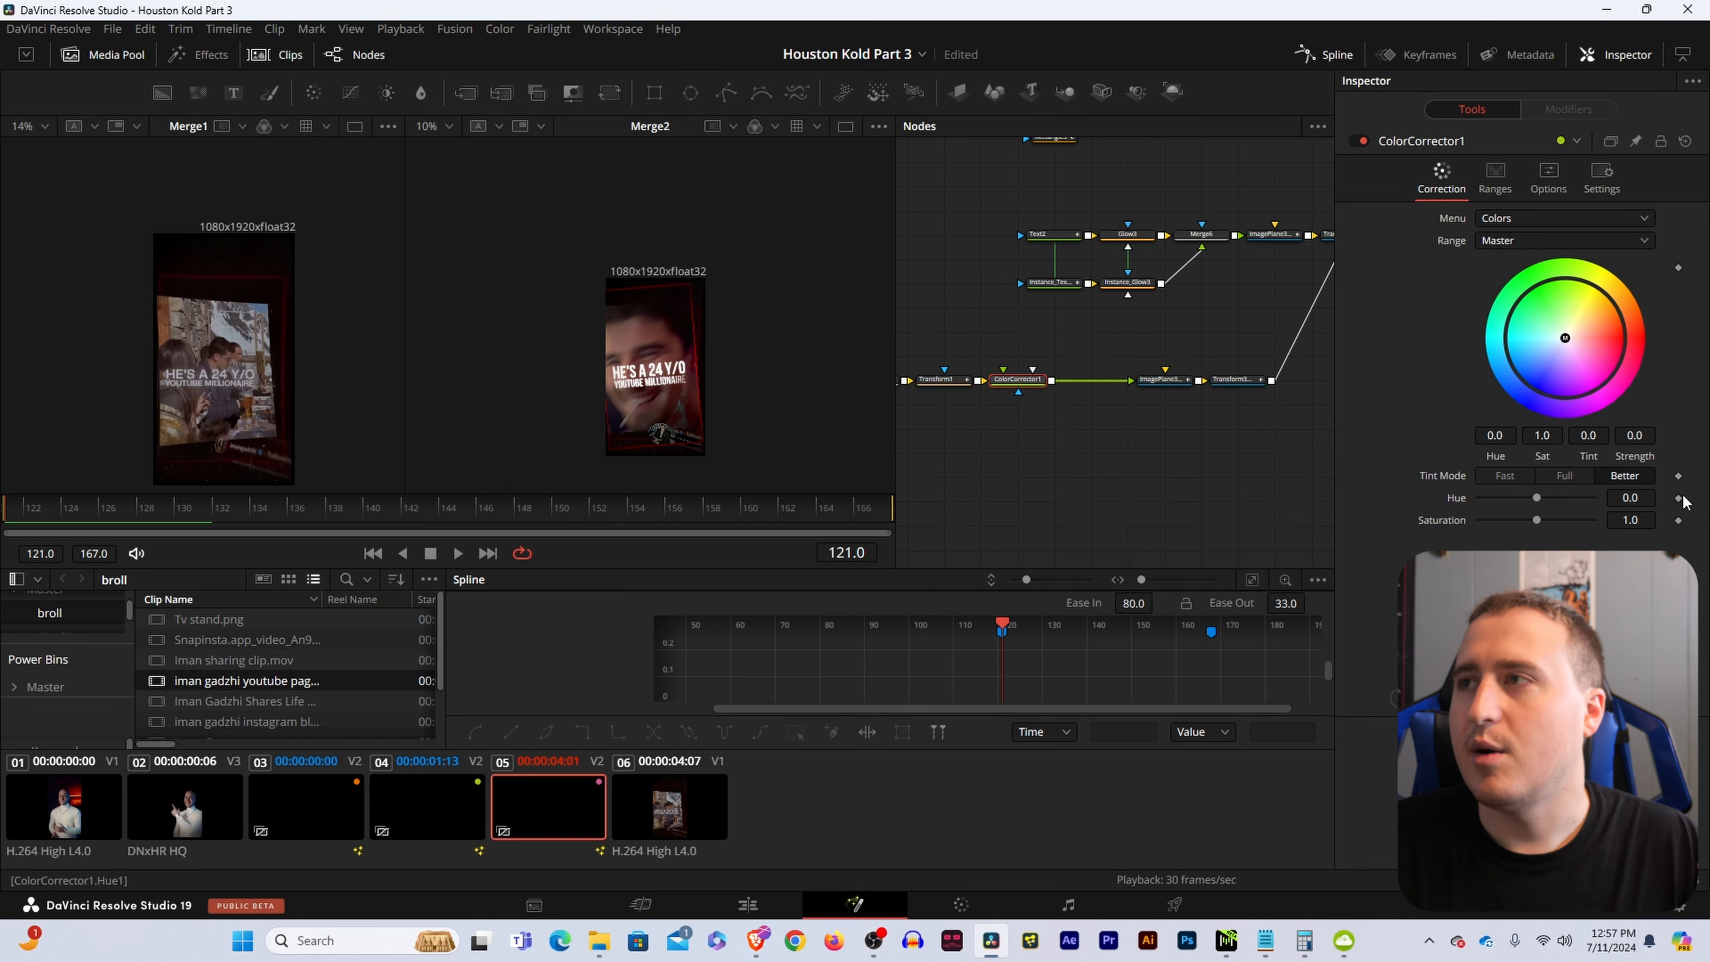
Keyframe ColorCorrector1's color wheel, tint mode, hue and saturation at frame 121 and again at frame 133.
{"action": "left_click", "coordinate": [1678, 270]}
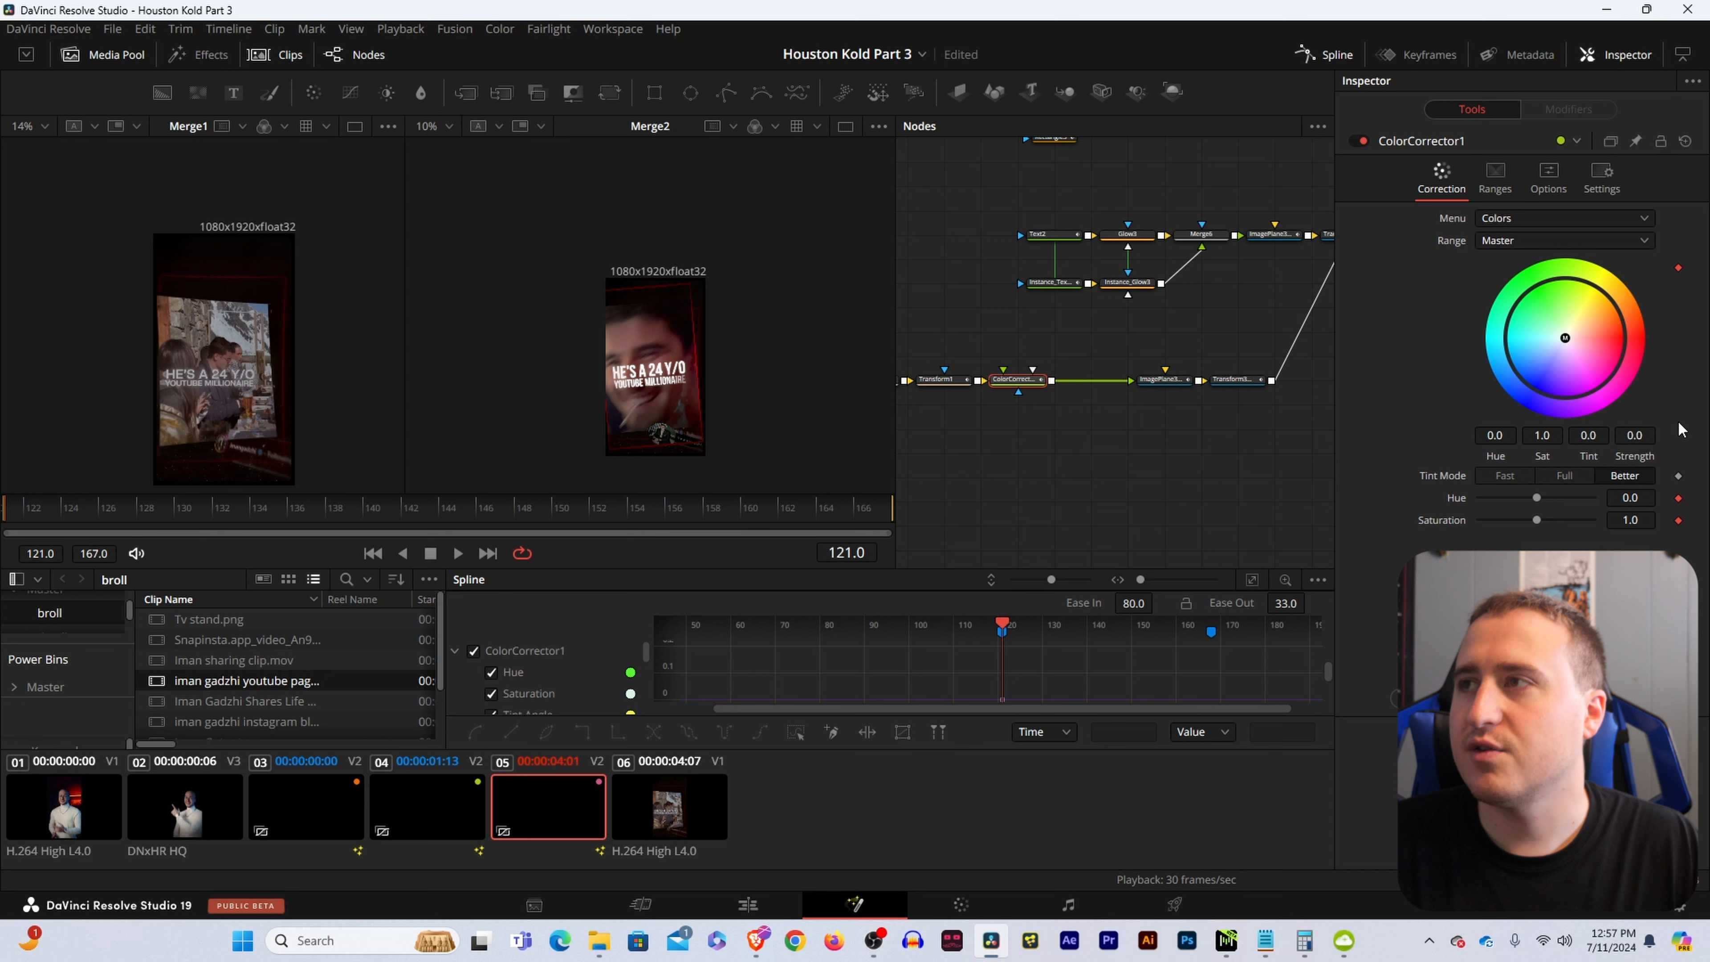
{"action": "left_click", "coordinate": [1678, 476]}
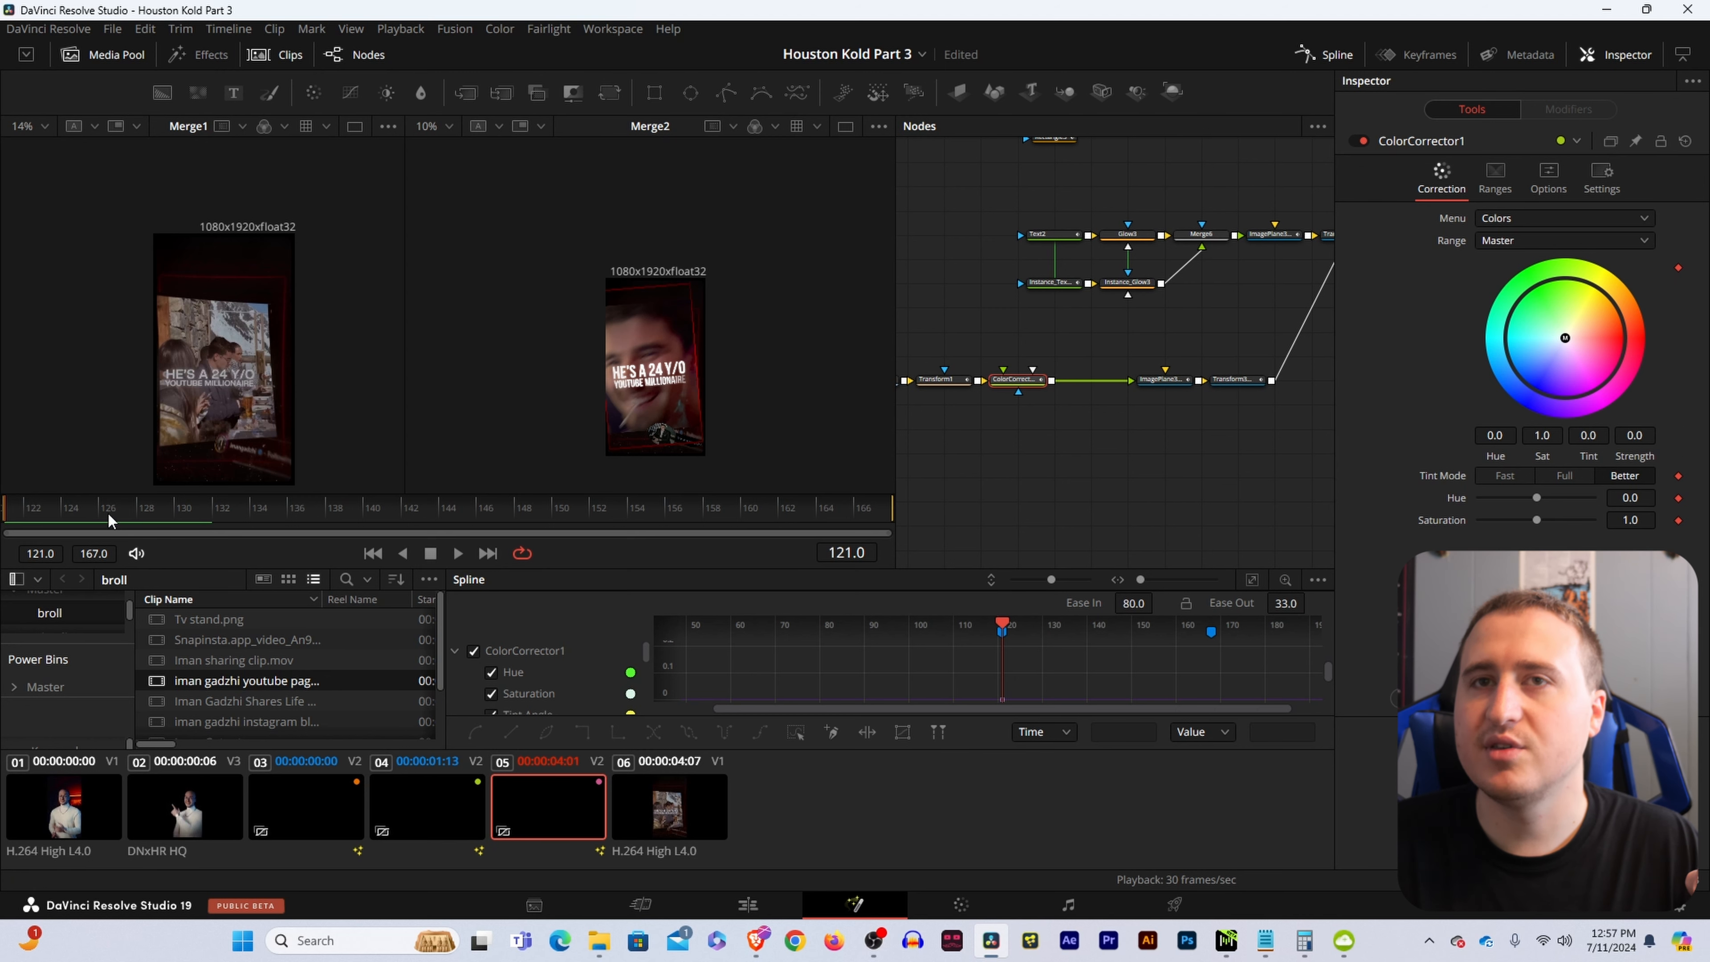
{"action": "left_click_drag", "start_coordinate": [27, 515], "coordinate": [232, 544]}
{"action": "left_click", "coordinate": [1679, 476]}
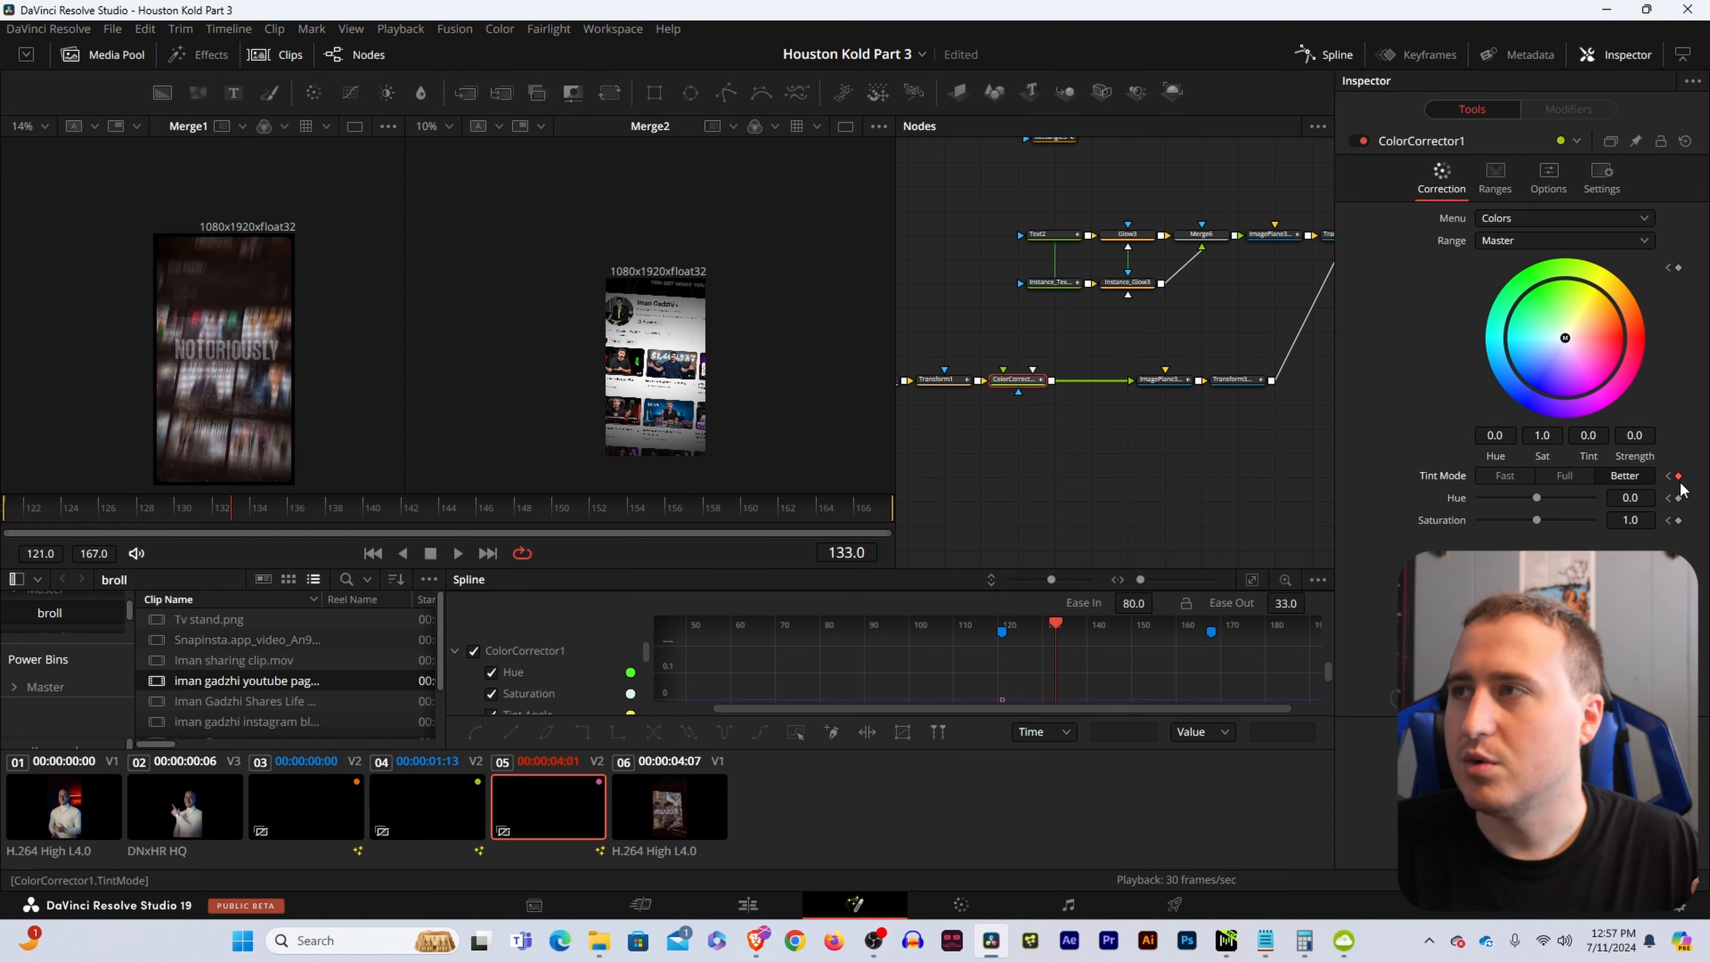
{"action": "left_click", "coordinate": [1679, 498]}
{"action": "left_click", "coordinate": [1679, 520]}
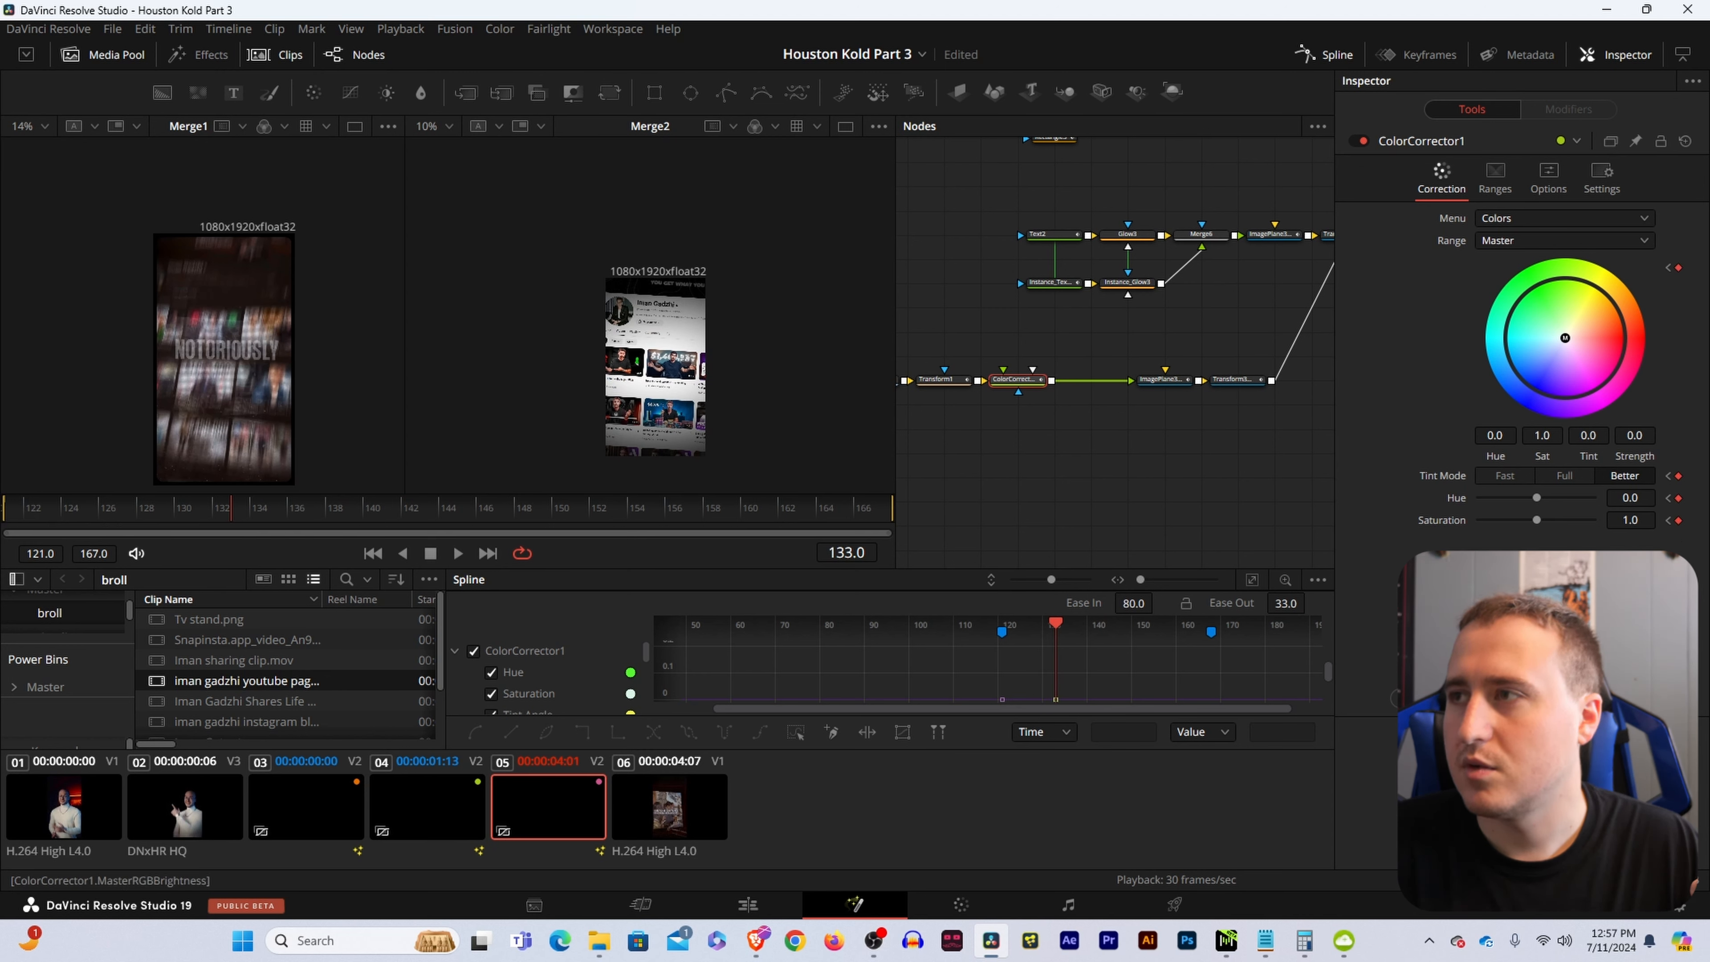
Return to frame 121 and remove ColorCorrector1's tint mode, hue and saturation keyframes there.
{"action": "left_click", "coordinate": [1668, 676]}
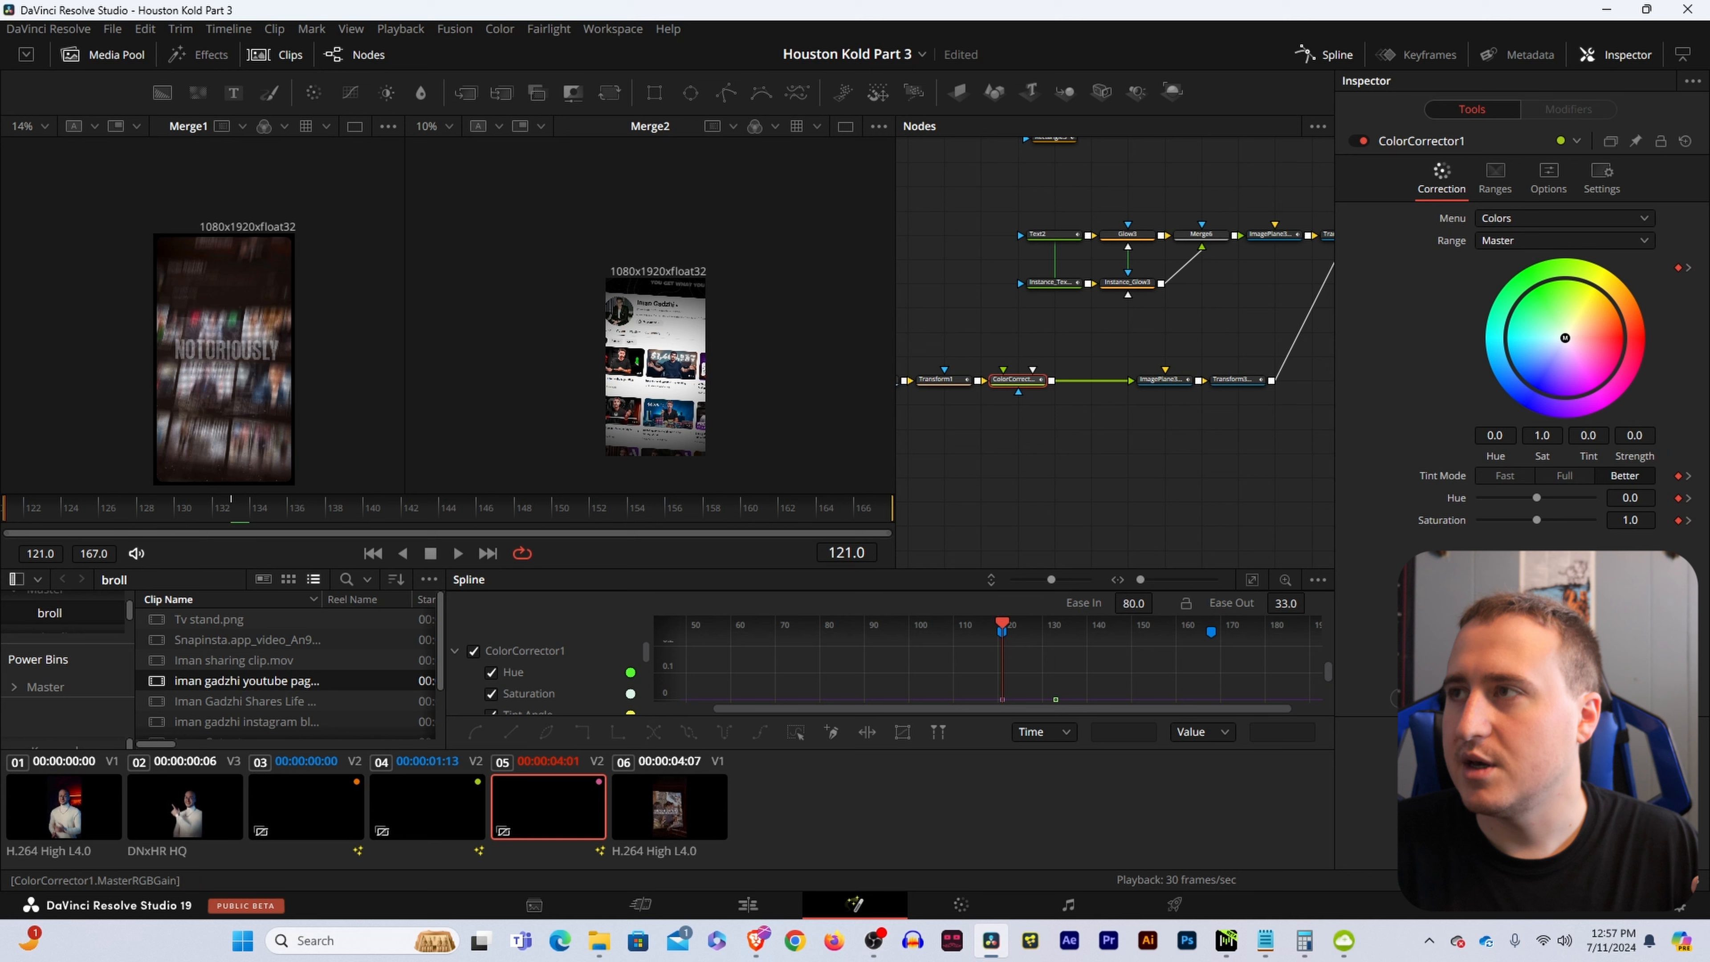
{"action": "left_click", "coordinate": [1679, 476]}
{"action": "left_click", "coordinate": [1679, 498]}
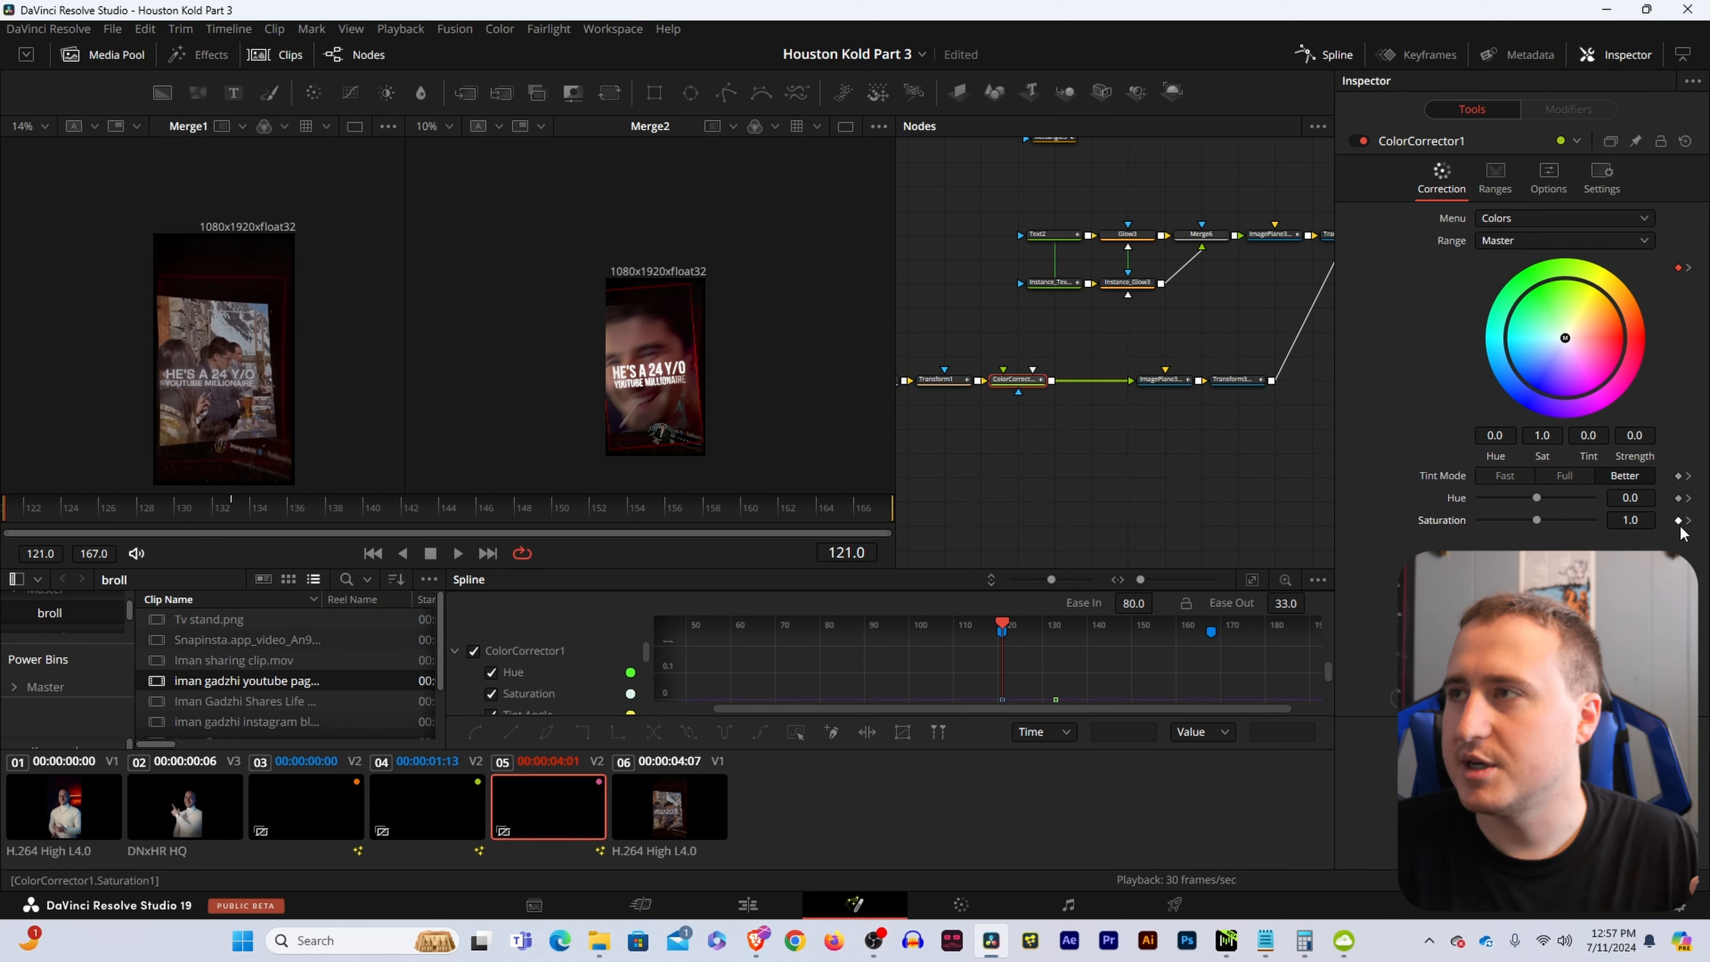
{"action": "left_click", "coordinate": [1678, 520]}
At frame 167, keyframe ColorCorrector1's color settings and push its tint fully to red, with tint -0.0171 and strength 1.0.
{"action": "left_click_drag", "start_coordinate": [429, 517], "coordinate": [964, 556]}
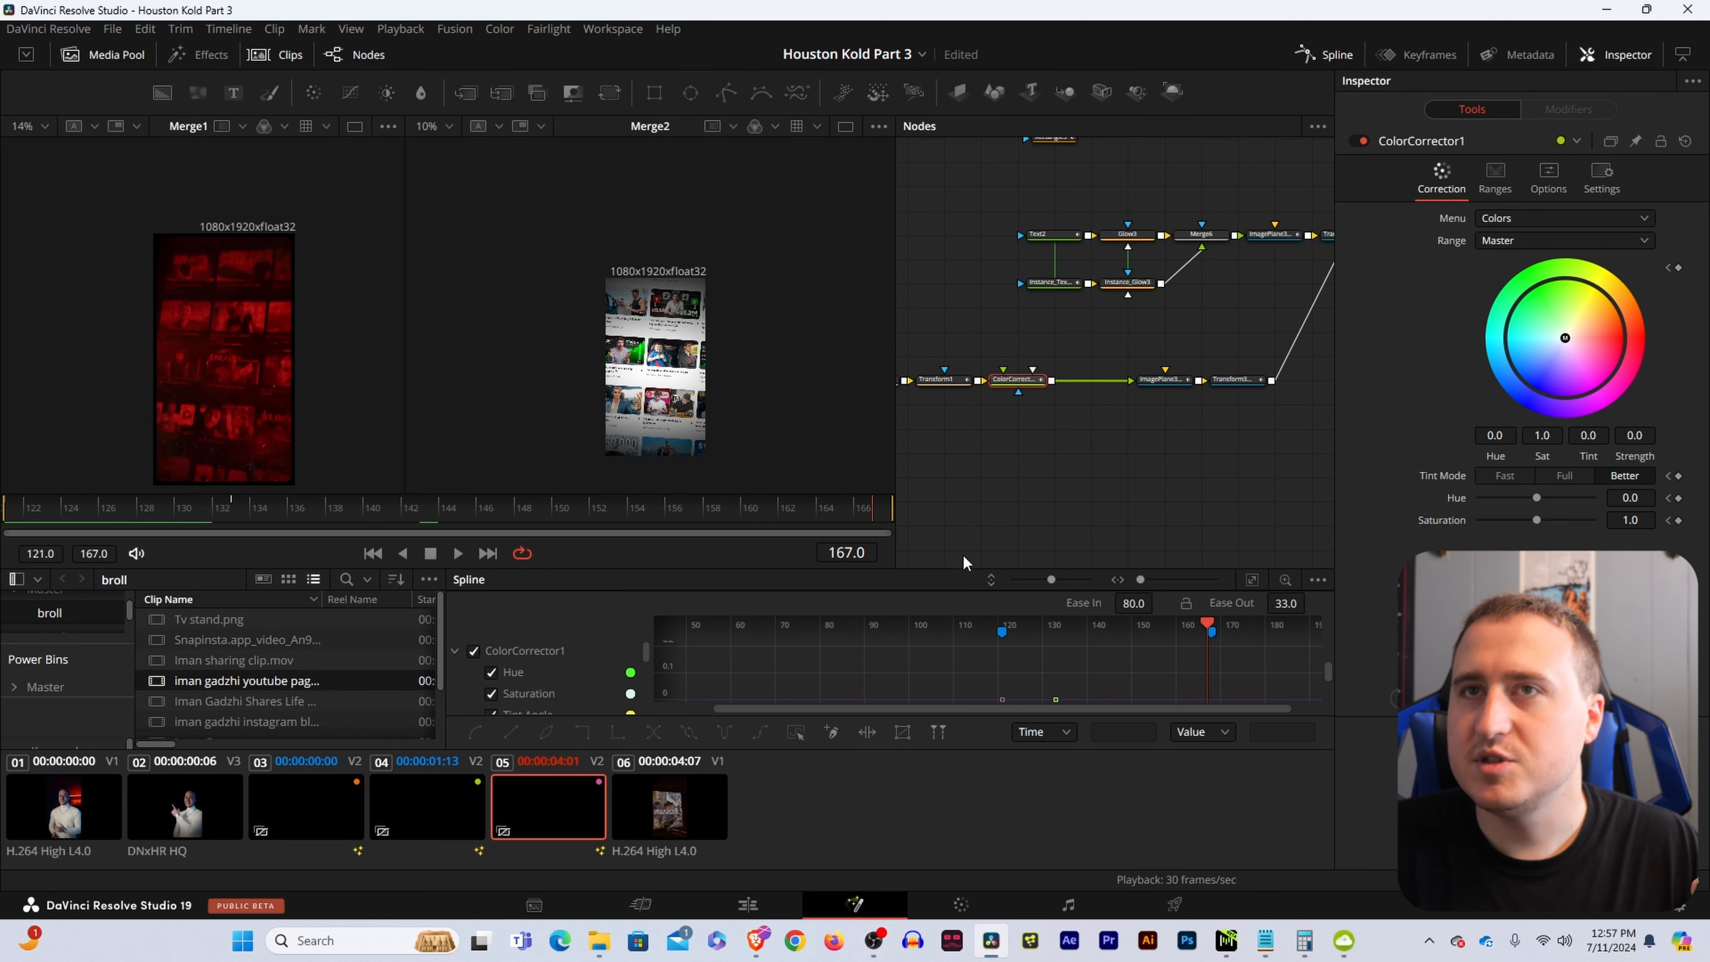
{"action": "mouse_move", "coordinate": [855, 545]}
{"action": "left_mouse_down"}
{"action": "mouse_move", "coordinate": [571, 525]}
{"action": "mouse_move", "coordinate": [881, 553]}
{"action": "left_mouse_up"}
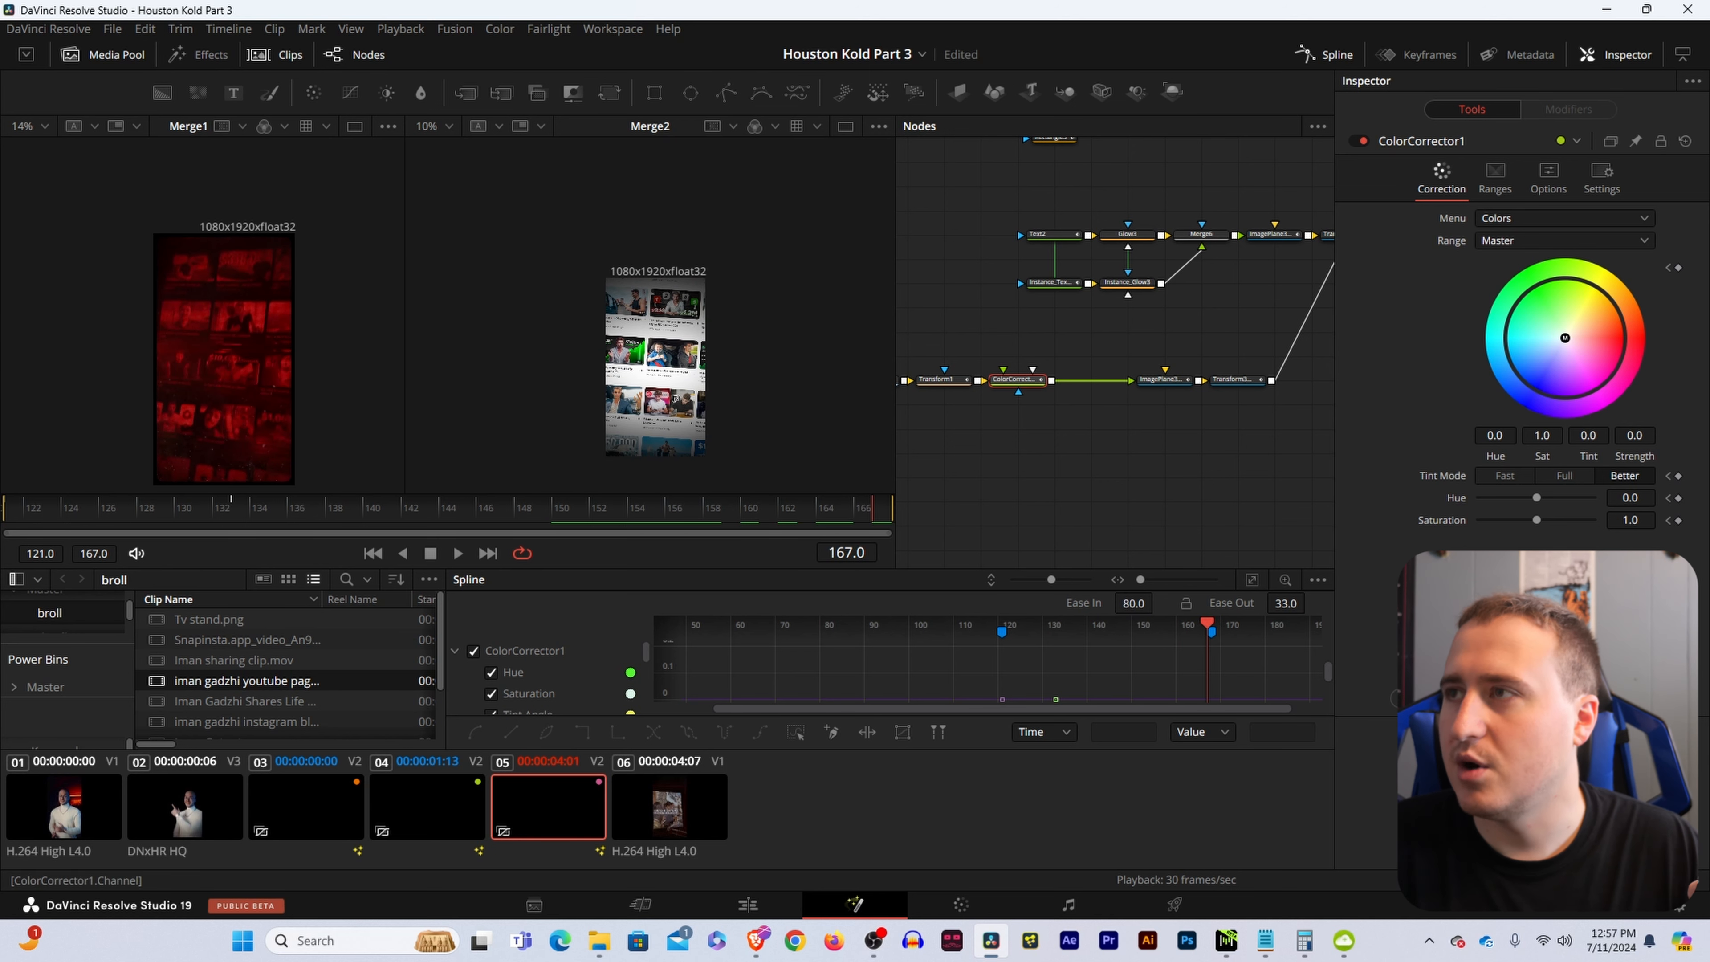
{"action": "left_click", "coordinate": [1677, 476]}
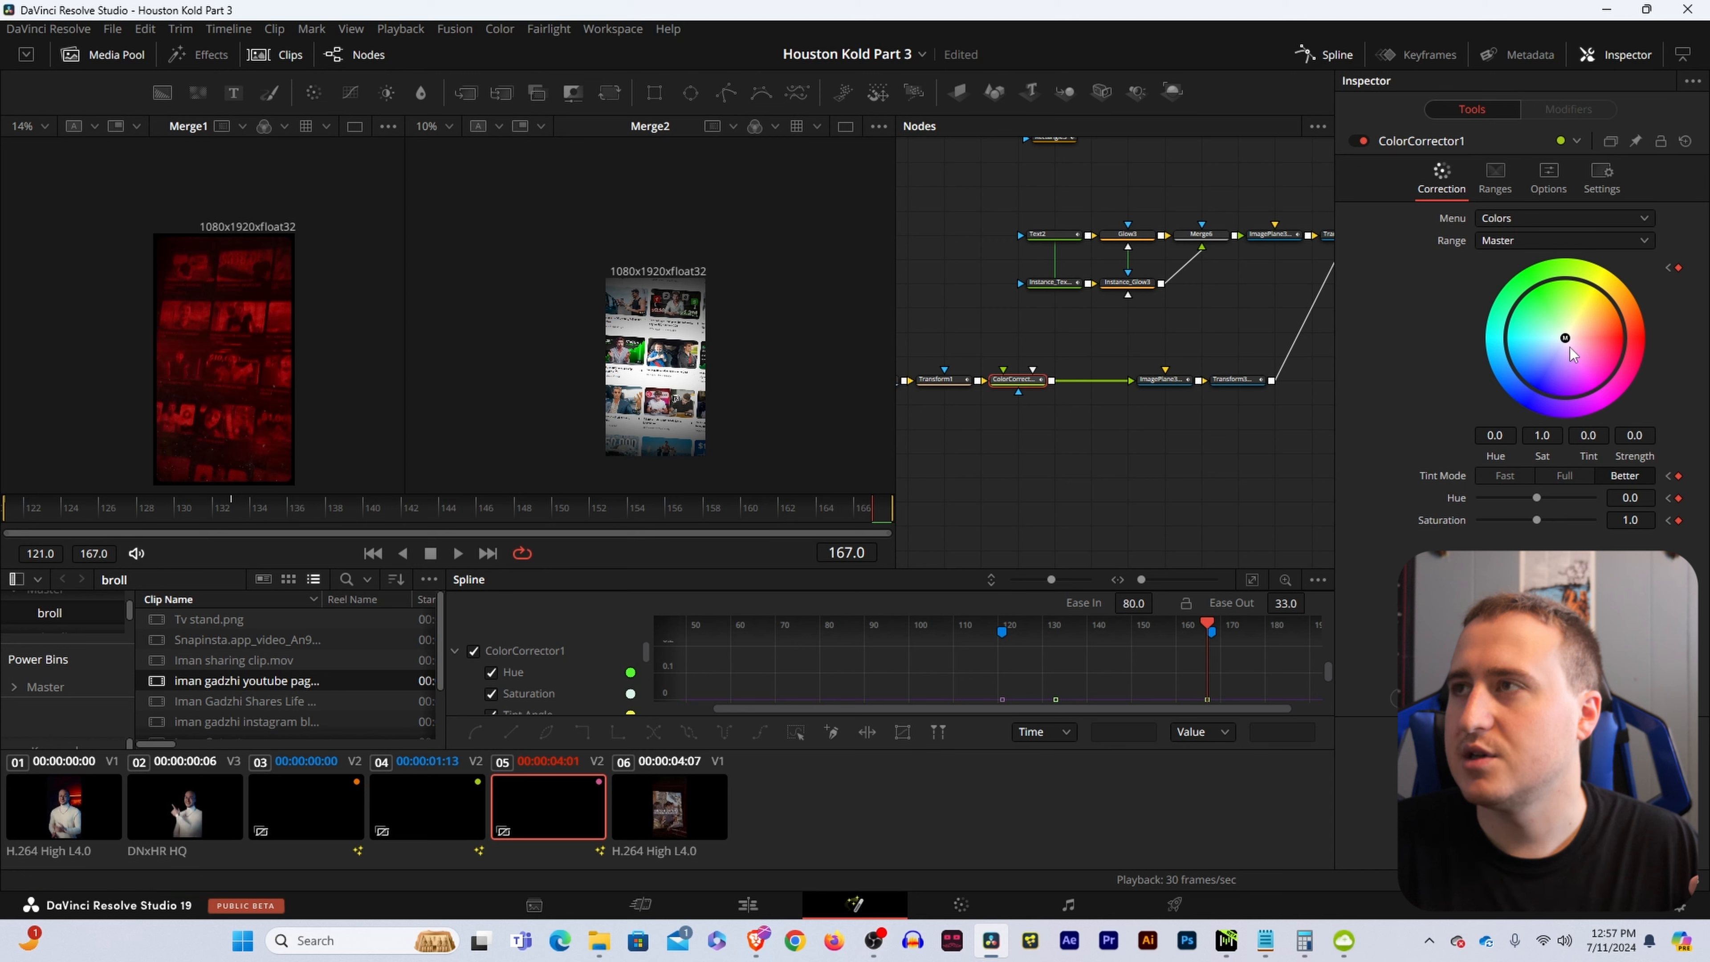
{"action": "mouse_move", "coordinate": [1569, 336]}
{"action": "left_mouse_down"}
{"action": "mouse_move", "coordinate": [1655, 370]}
{"action": "mouse_move", "coordinate": [1666, 356]}
{"action": "left_mouse_up"}
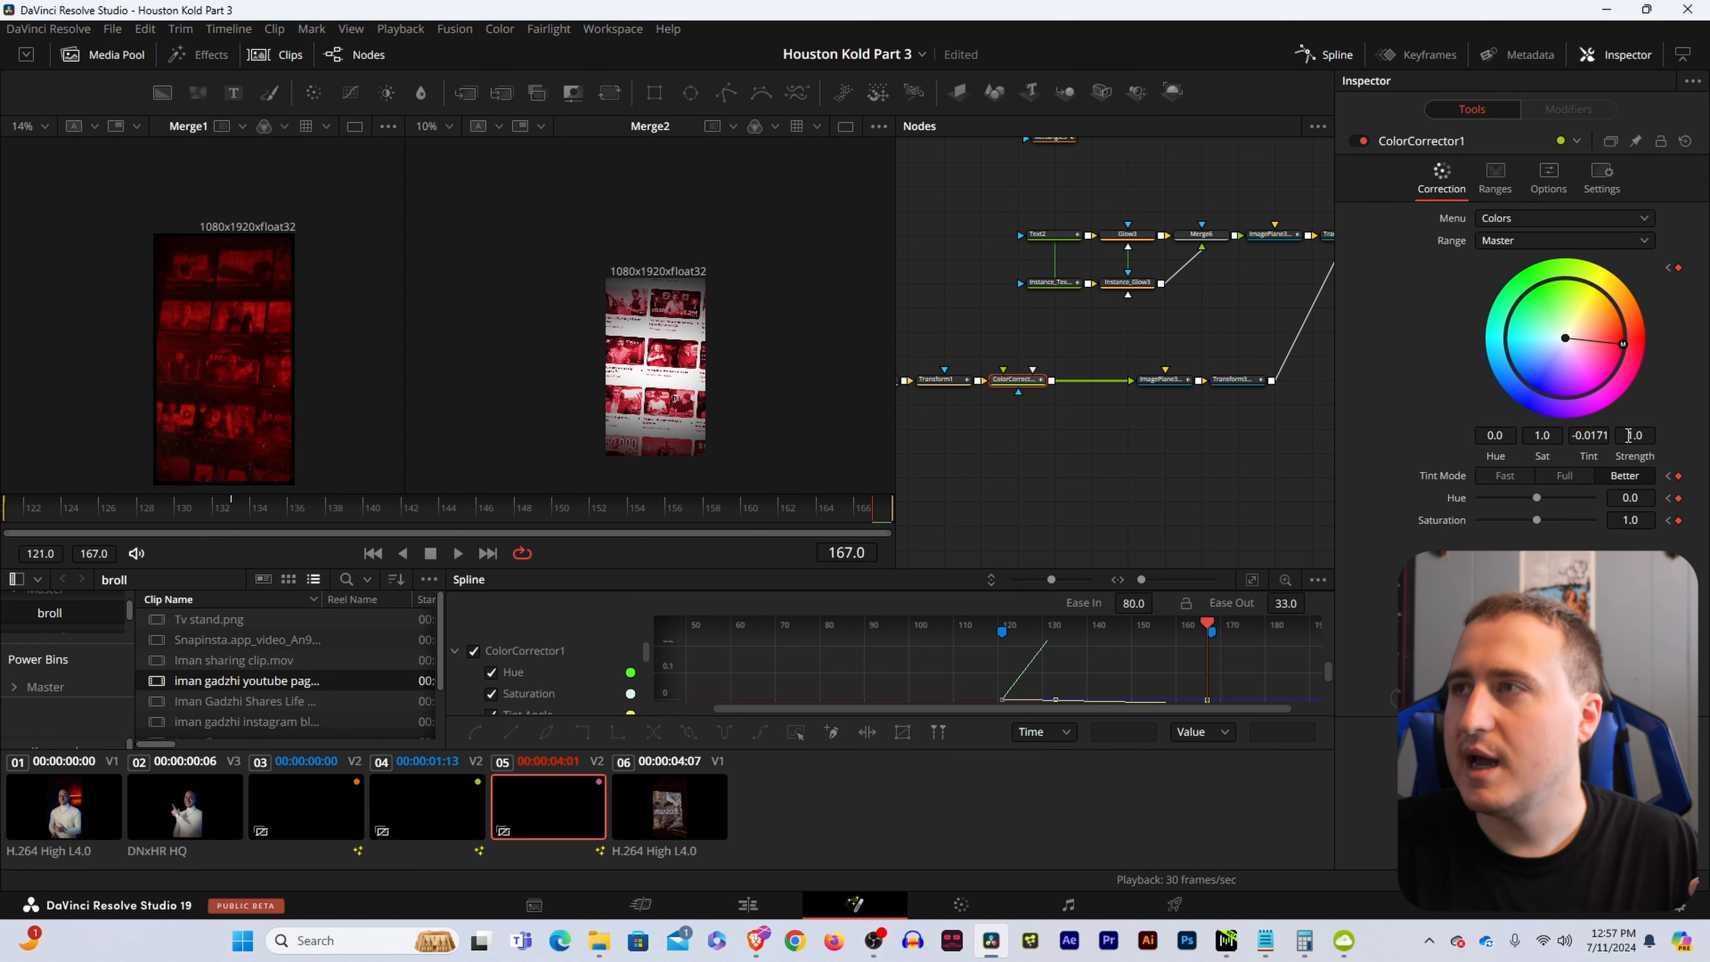
Compare ColorCorrector1's Fast, Full and Better tint modes at frame 167 and set the mode to Fast.
{"action": "left_click", "coordinate": [1566, 477]}
{"action": "left_click", "coordinate": [1503, 477]}
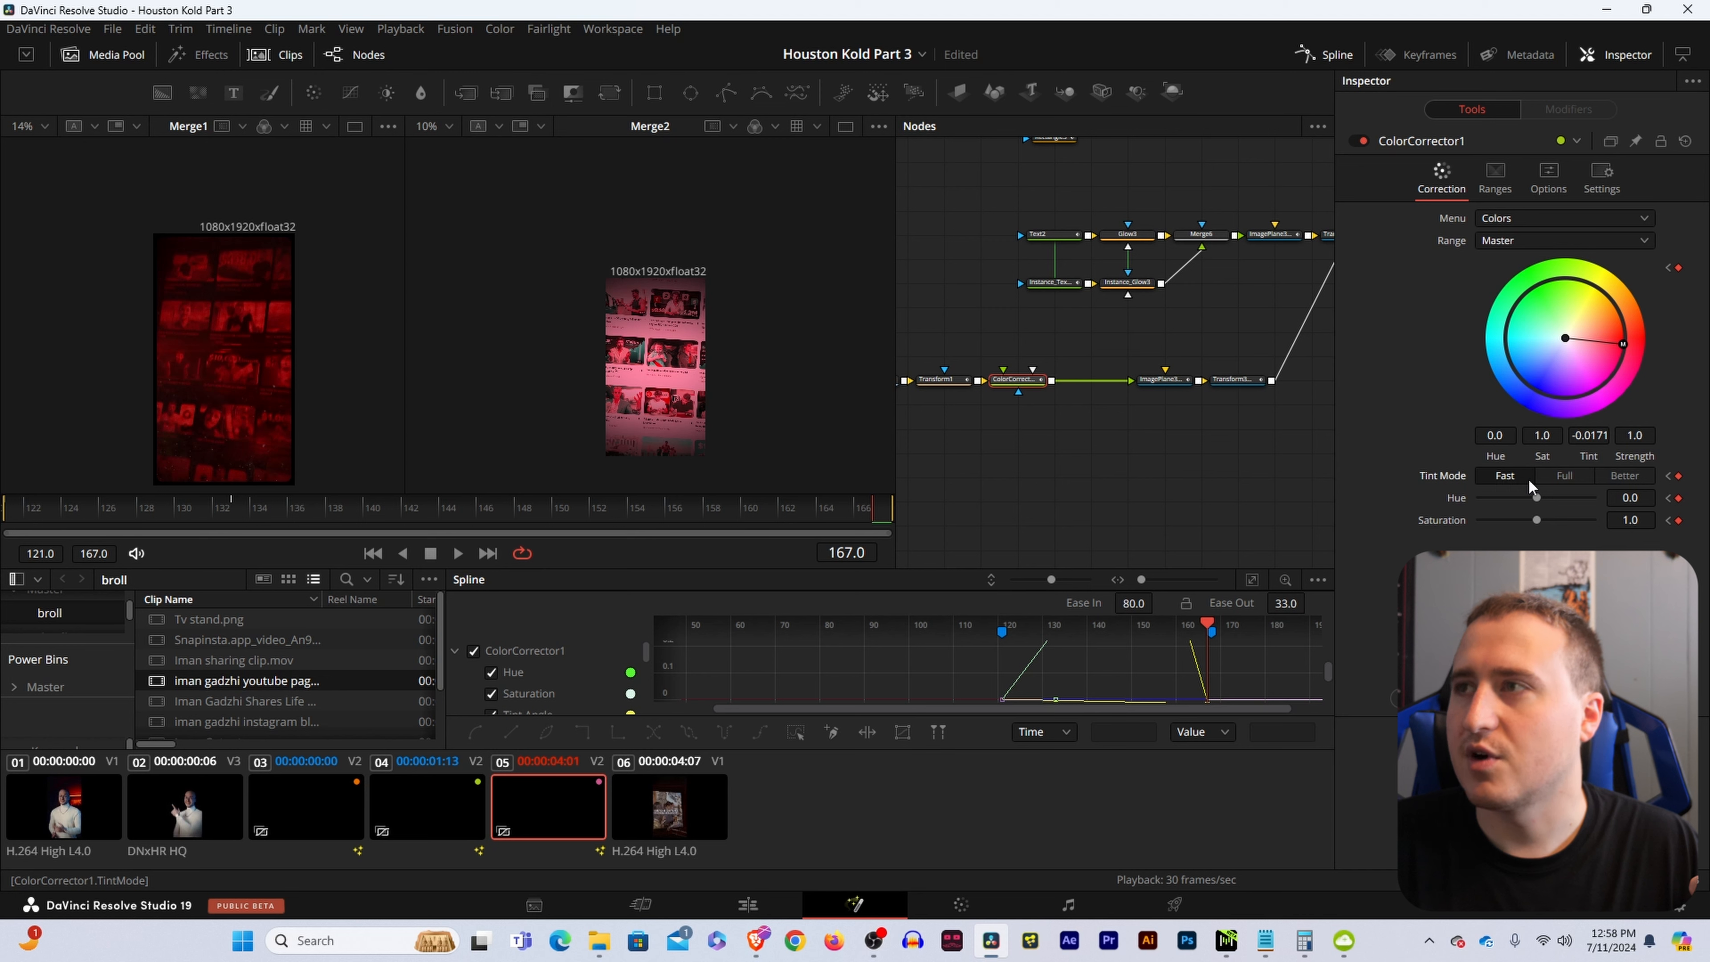
{"action": "left_click", "coordinate": [1565, 476]}
{"action": "left_click", "coordinate": [1615, 476]}
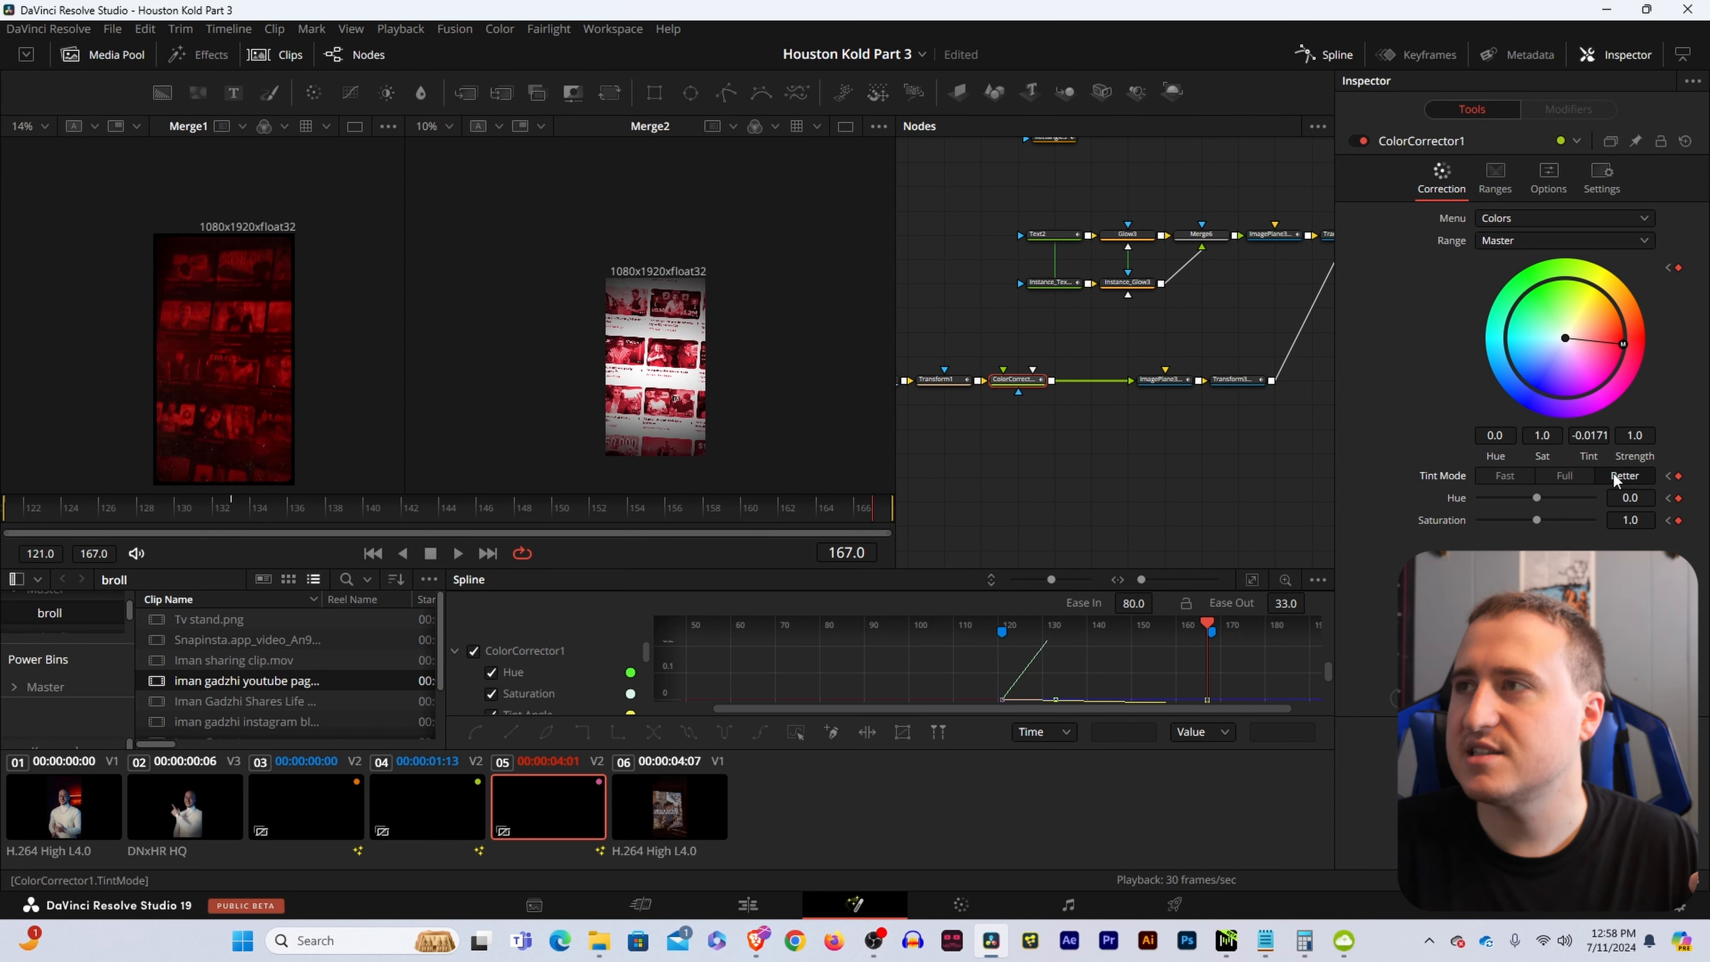
{"action": "left_click", "coordinate": [1494, 477]}
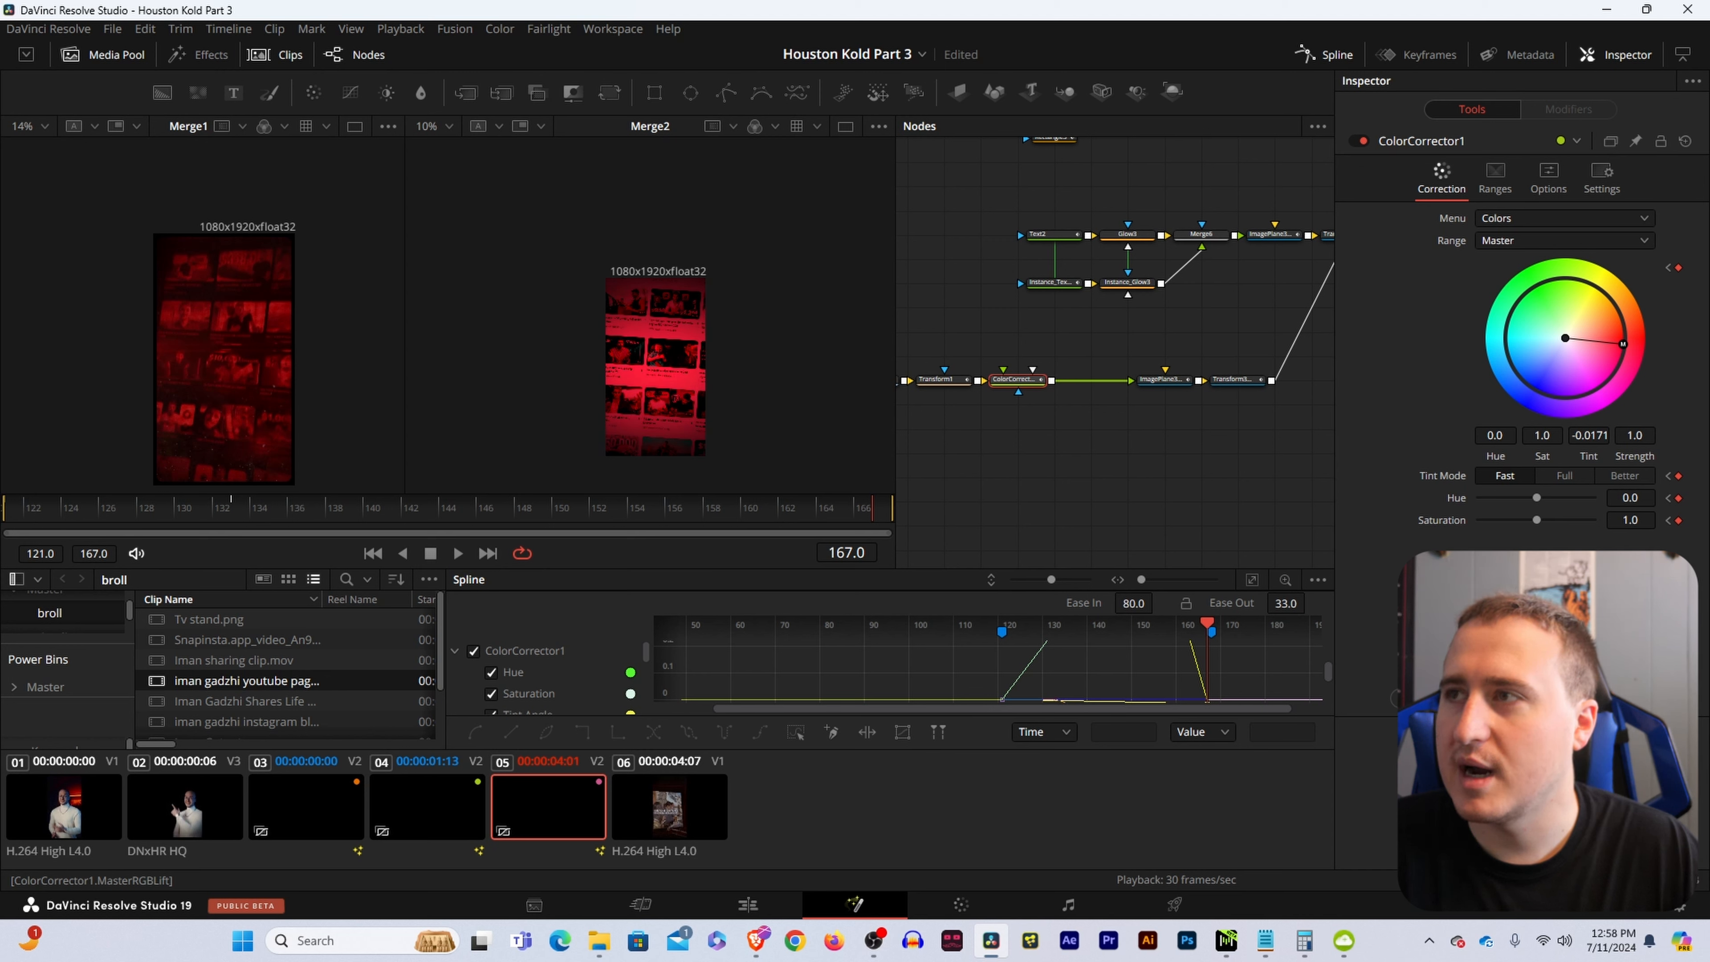
{"action": "scroll", "coordinate": [656, 286], "scroll_direction": "up", "scroll_amount": 2}
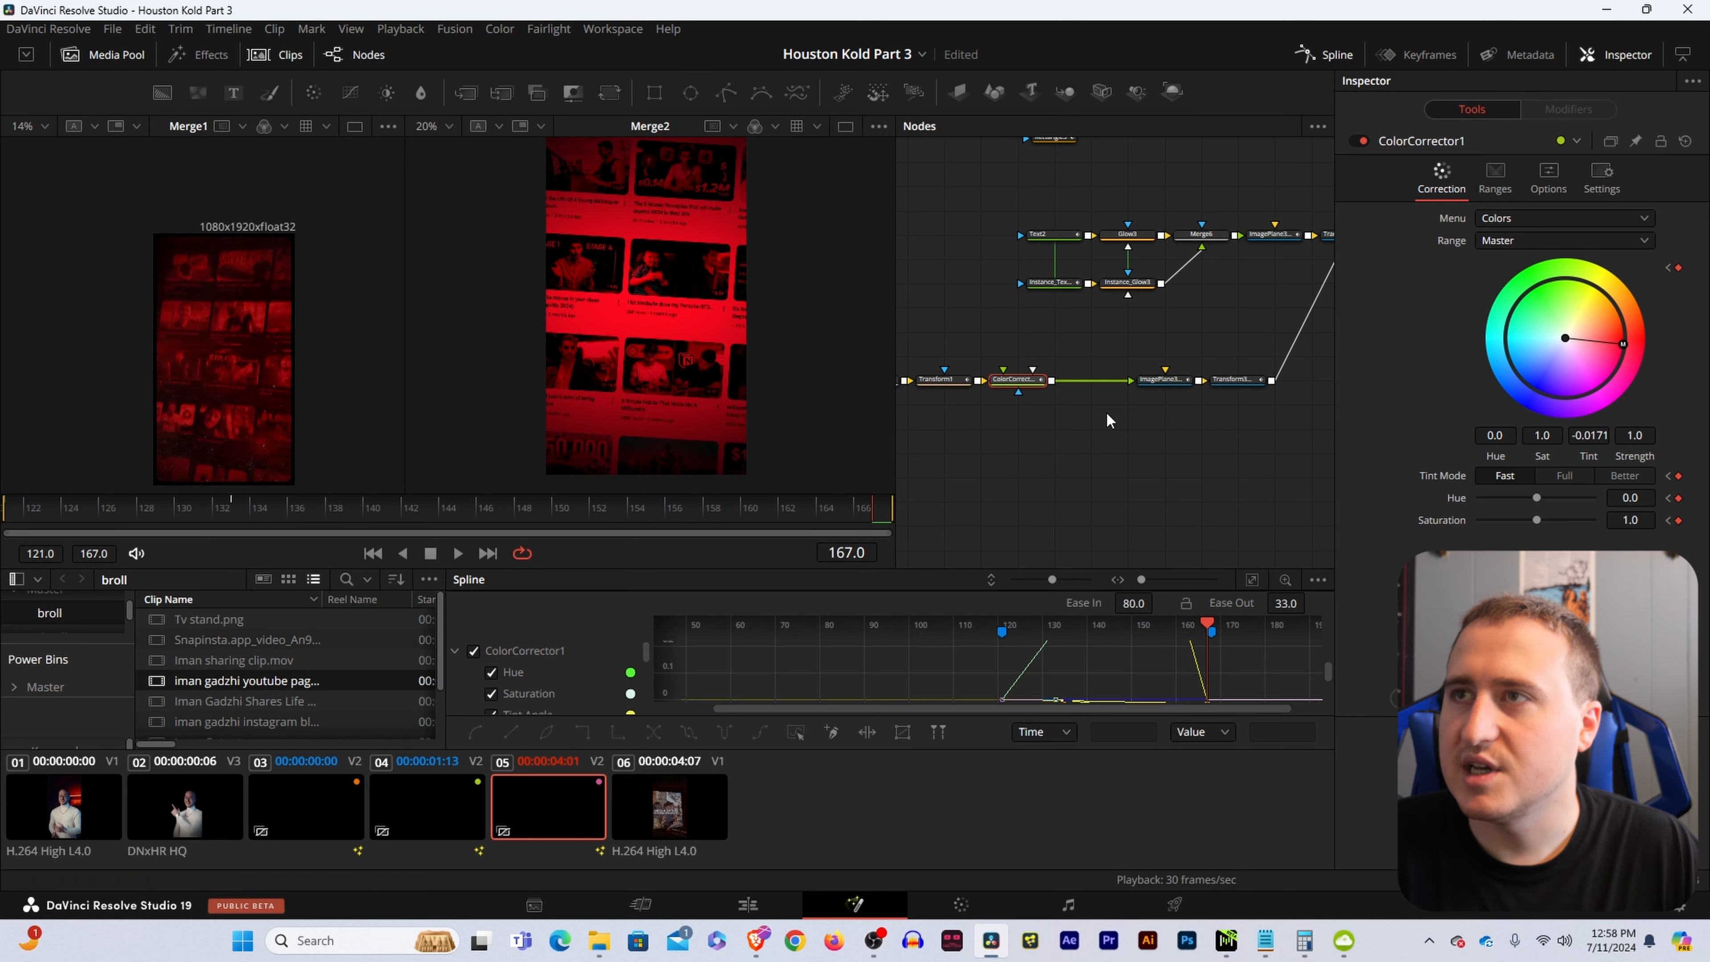
Scrub from frame 133 to 167 and back to frame 129 to review the animated red tint.
{"action": "left_click", "coordinate": [1020, 382]}
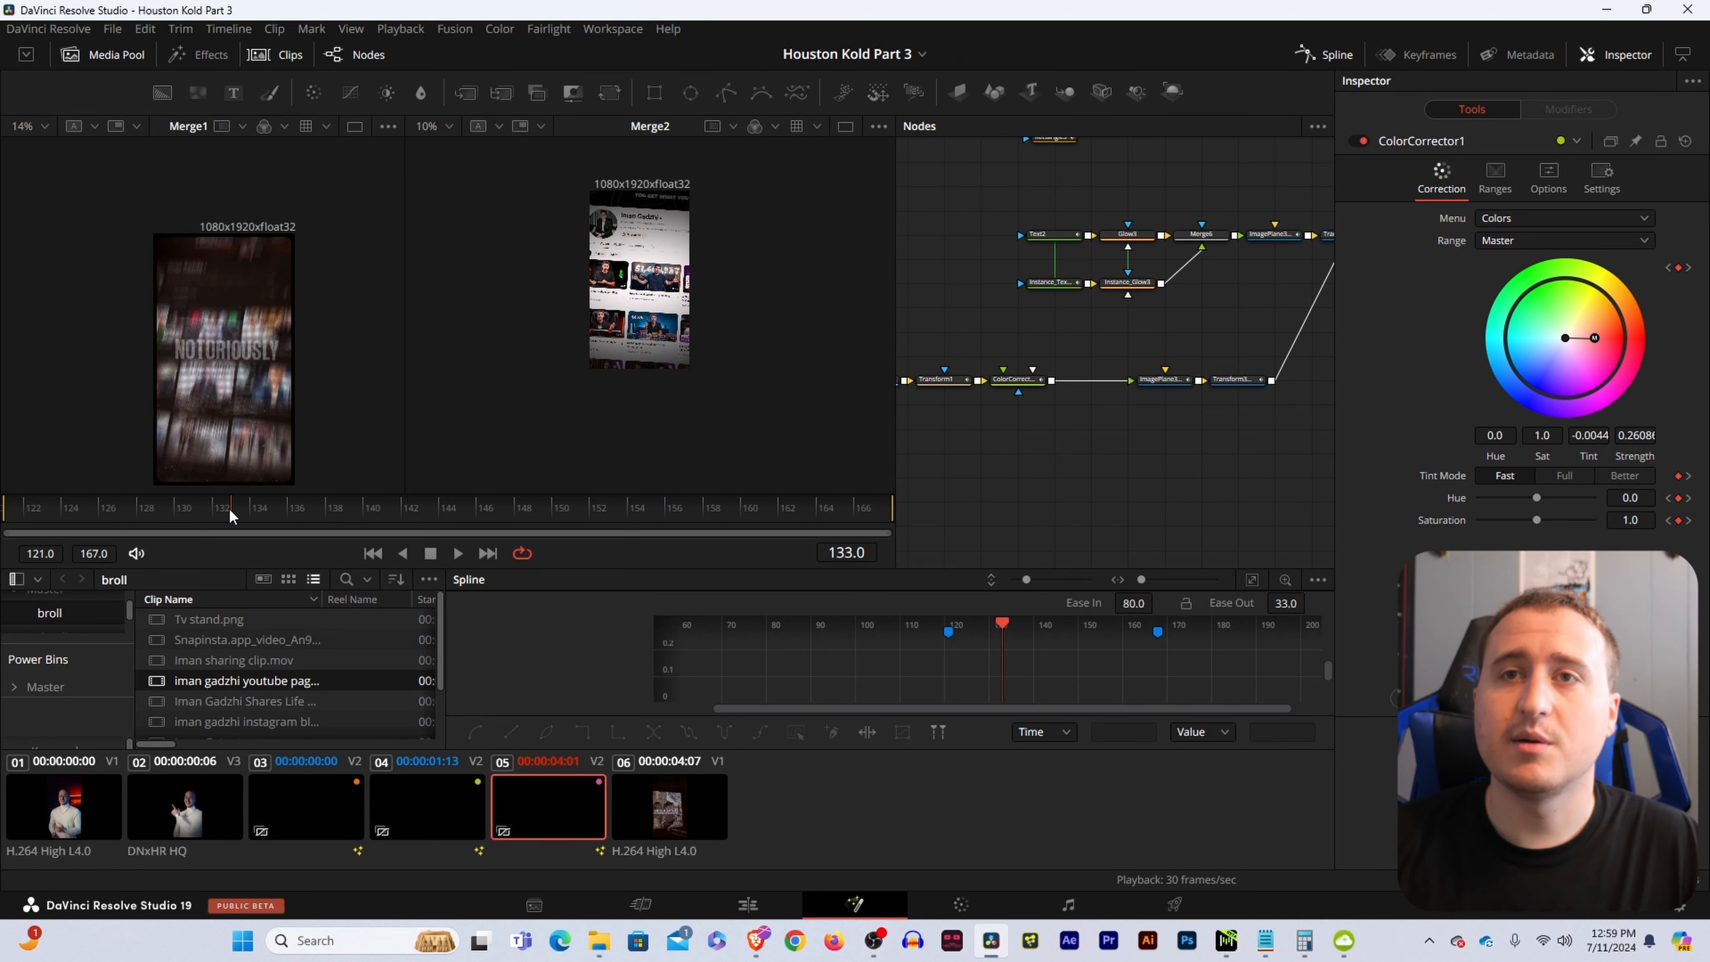
{"action": "left_click_drag", "start_coordinate": [228, 508], "coordinate": [954, 600]}
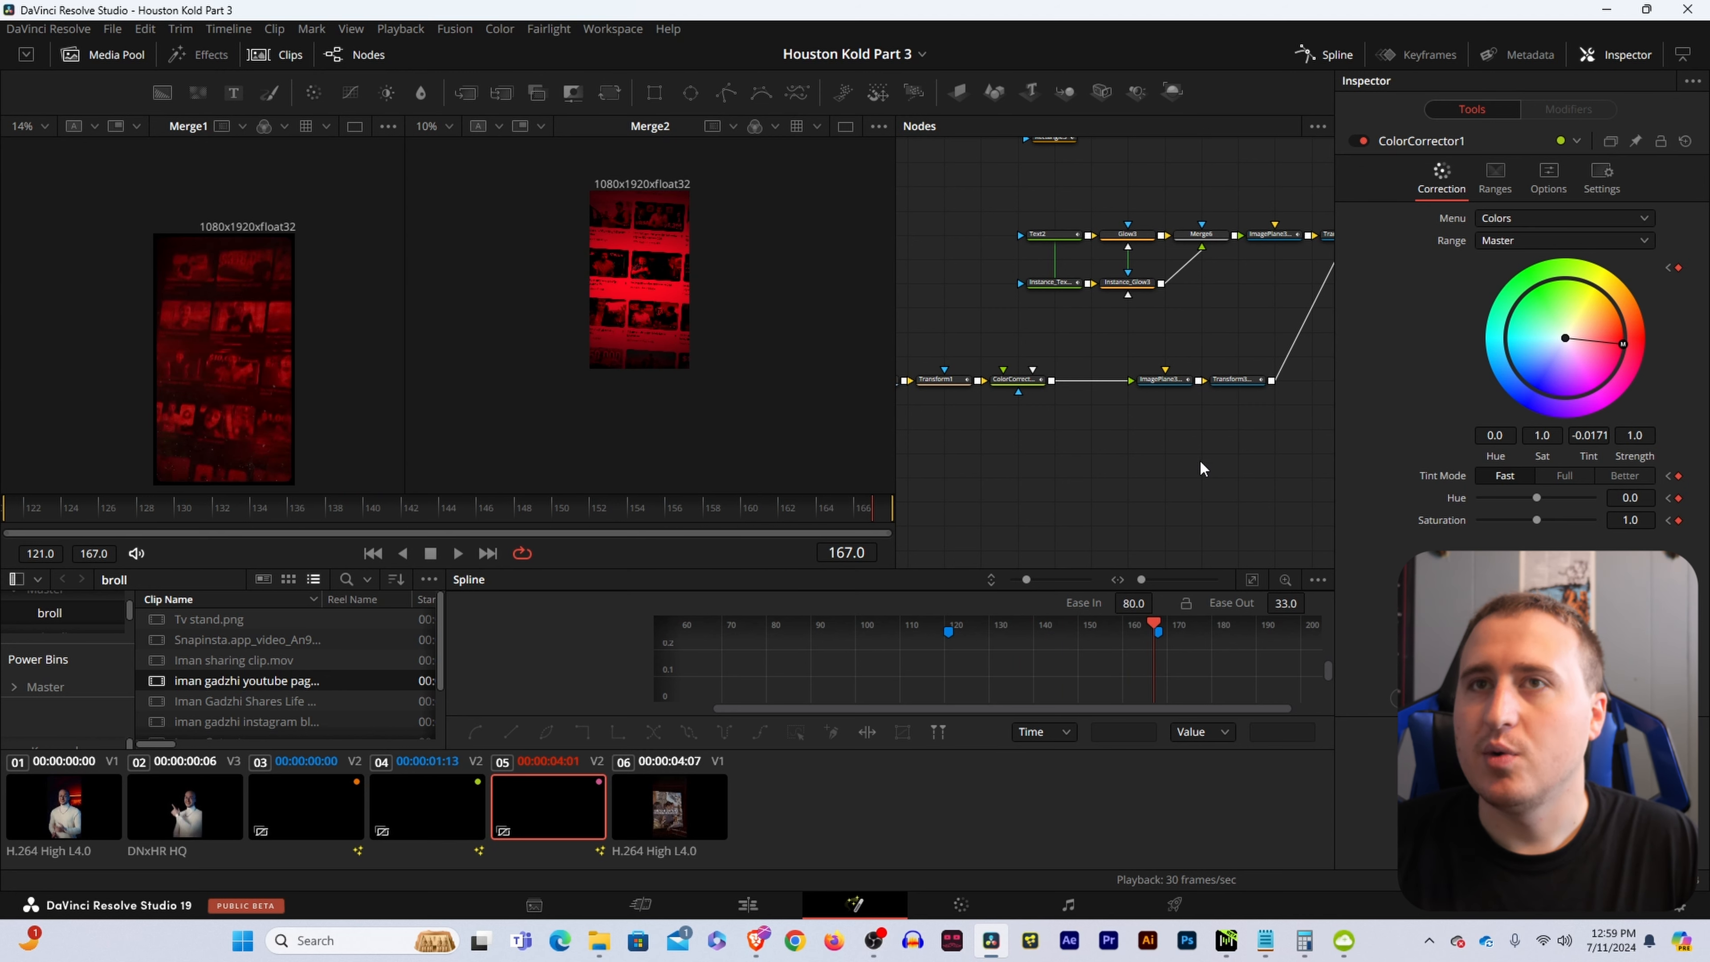
{"action": "left_click", "coordinate": [847, 513]}
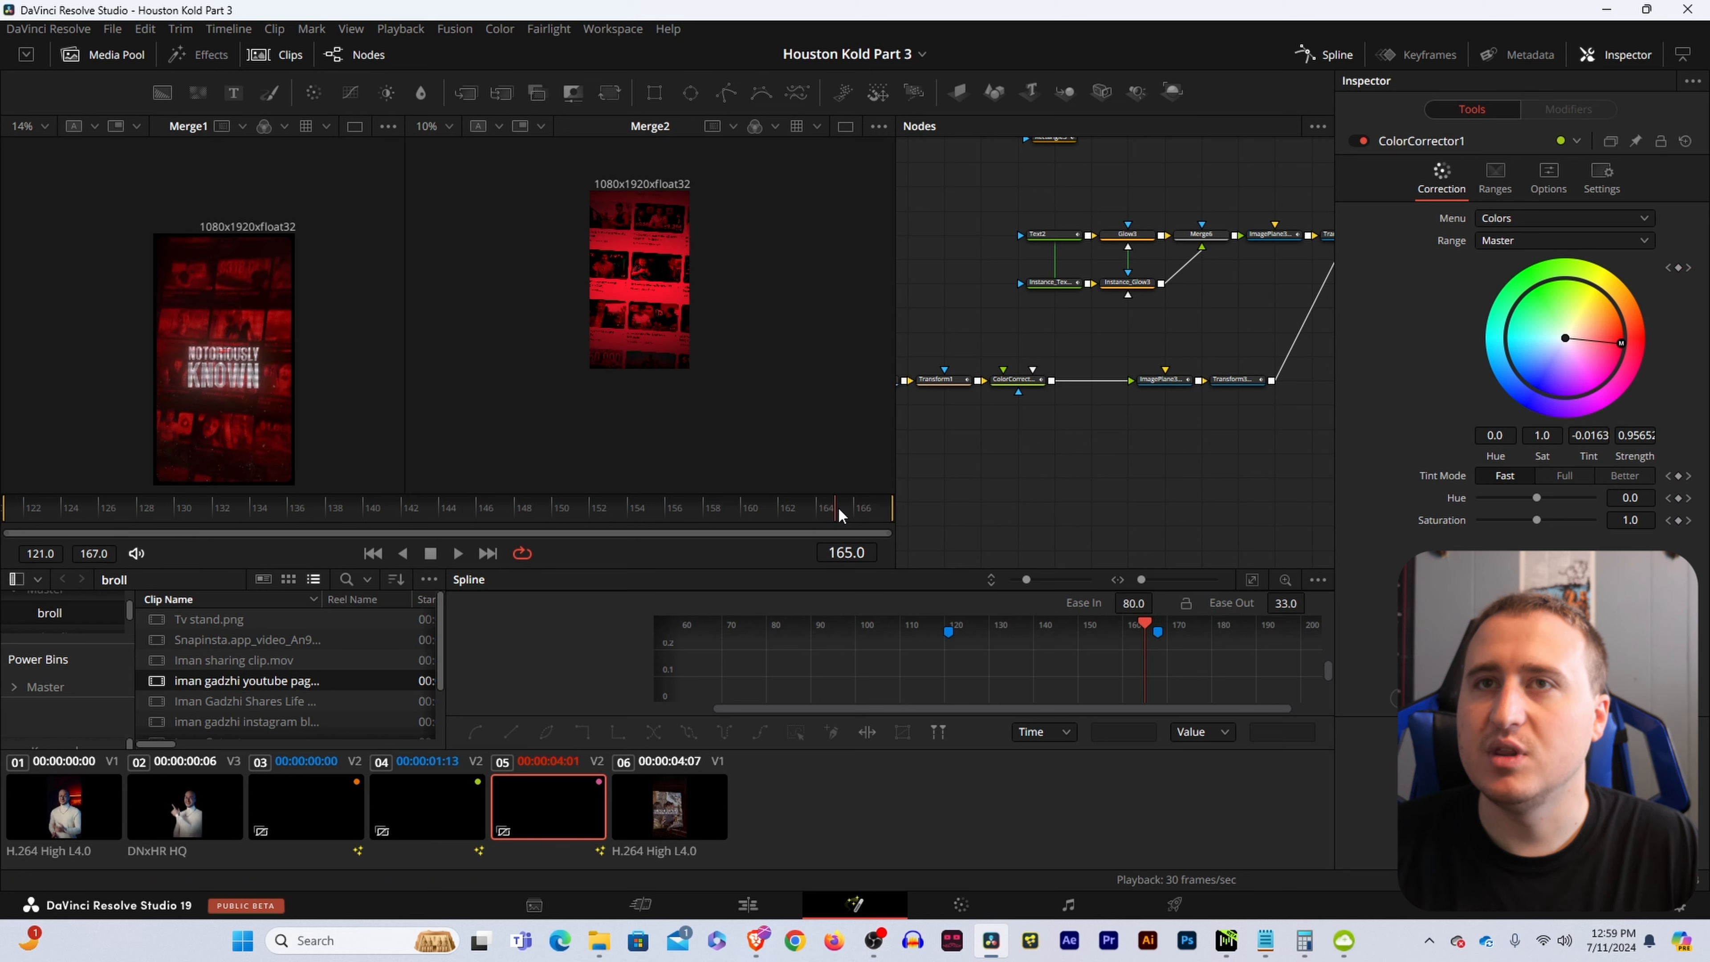
{"action": "left_click_drag", "start_coordinate": [840, 515], "coordinate": [172, 513]}
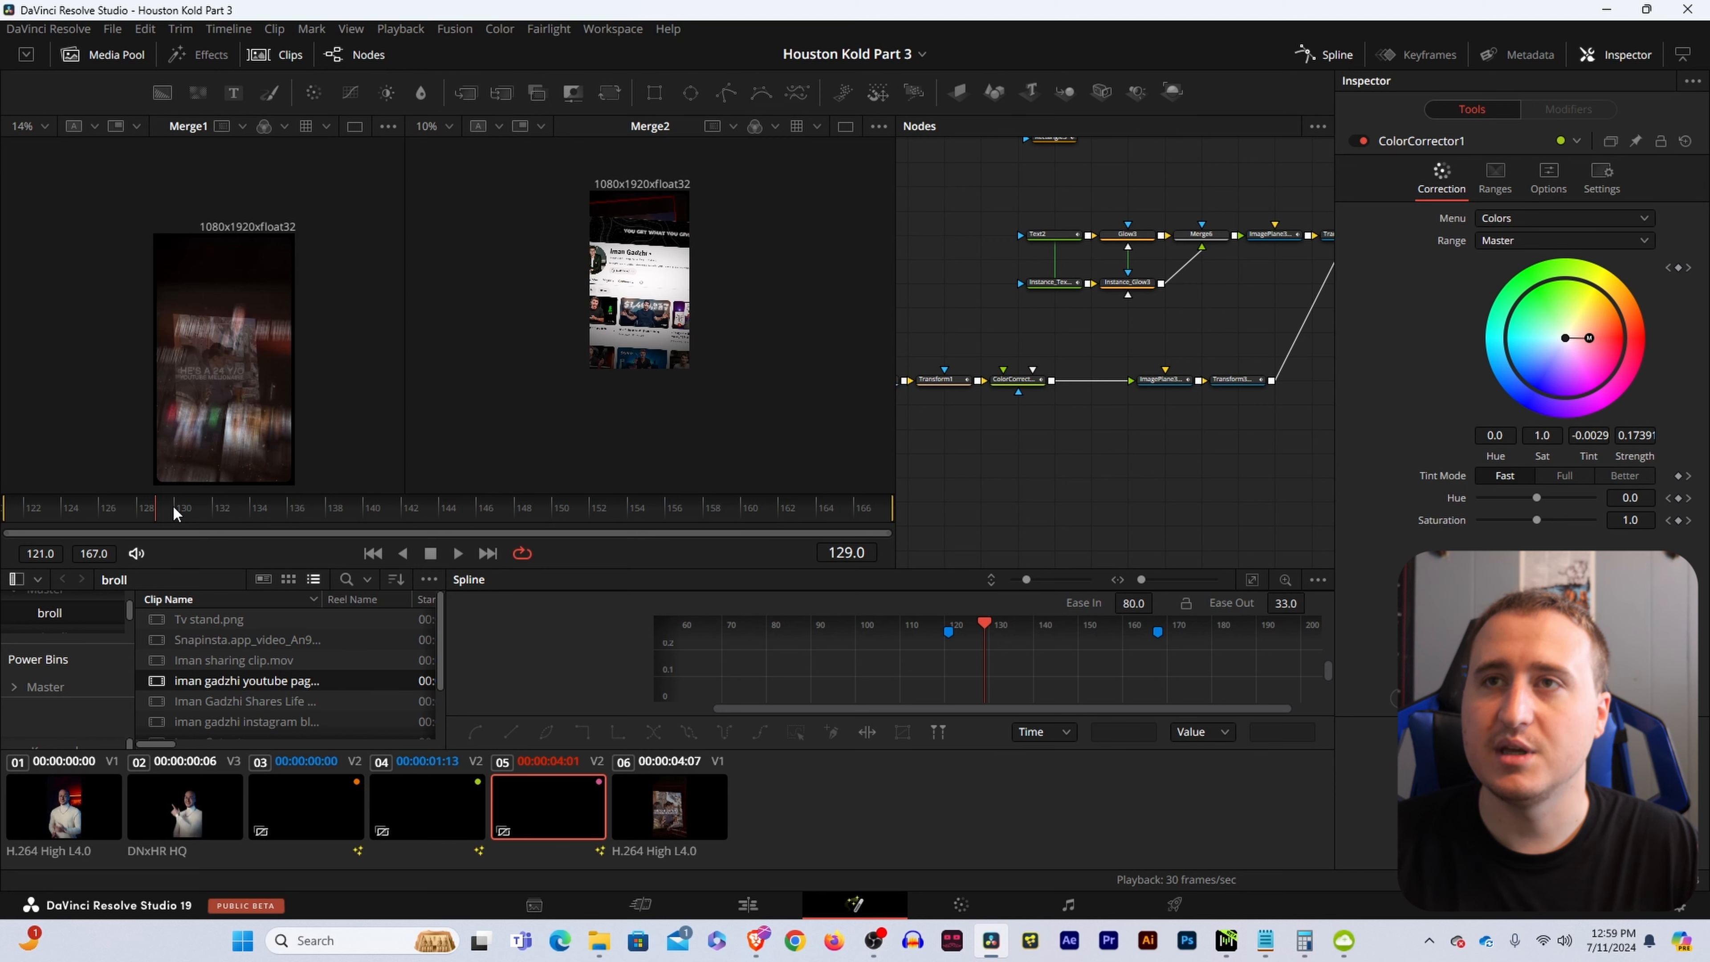
Duplicate the YouTube branch's ImagePlane3D and Transform3D below the originals and feed the copied ImagePlane3D with a new Text node.
{"action": "left_click_drag", "start_coordinate": [1125, 433], "coordinate": [1049, 275]}
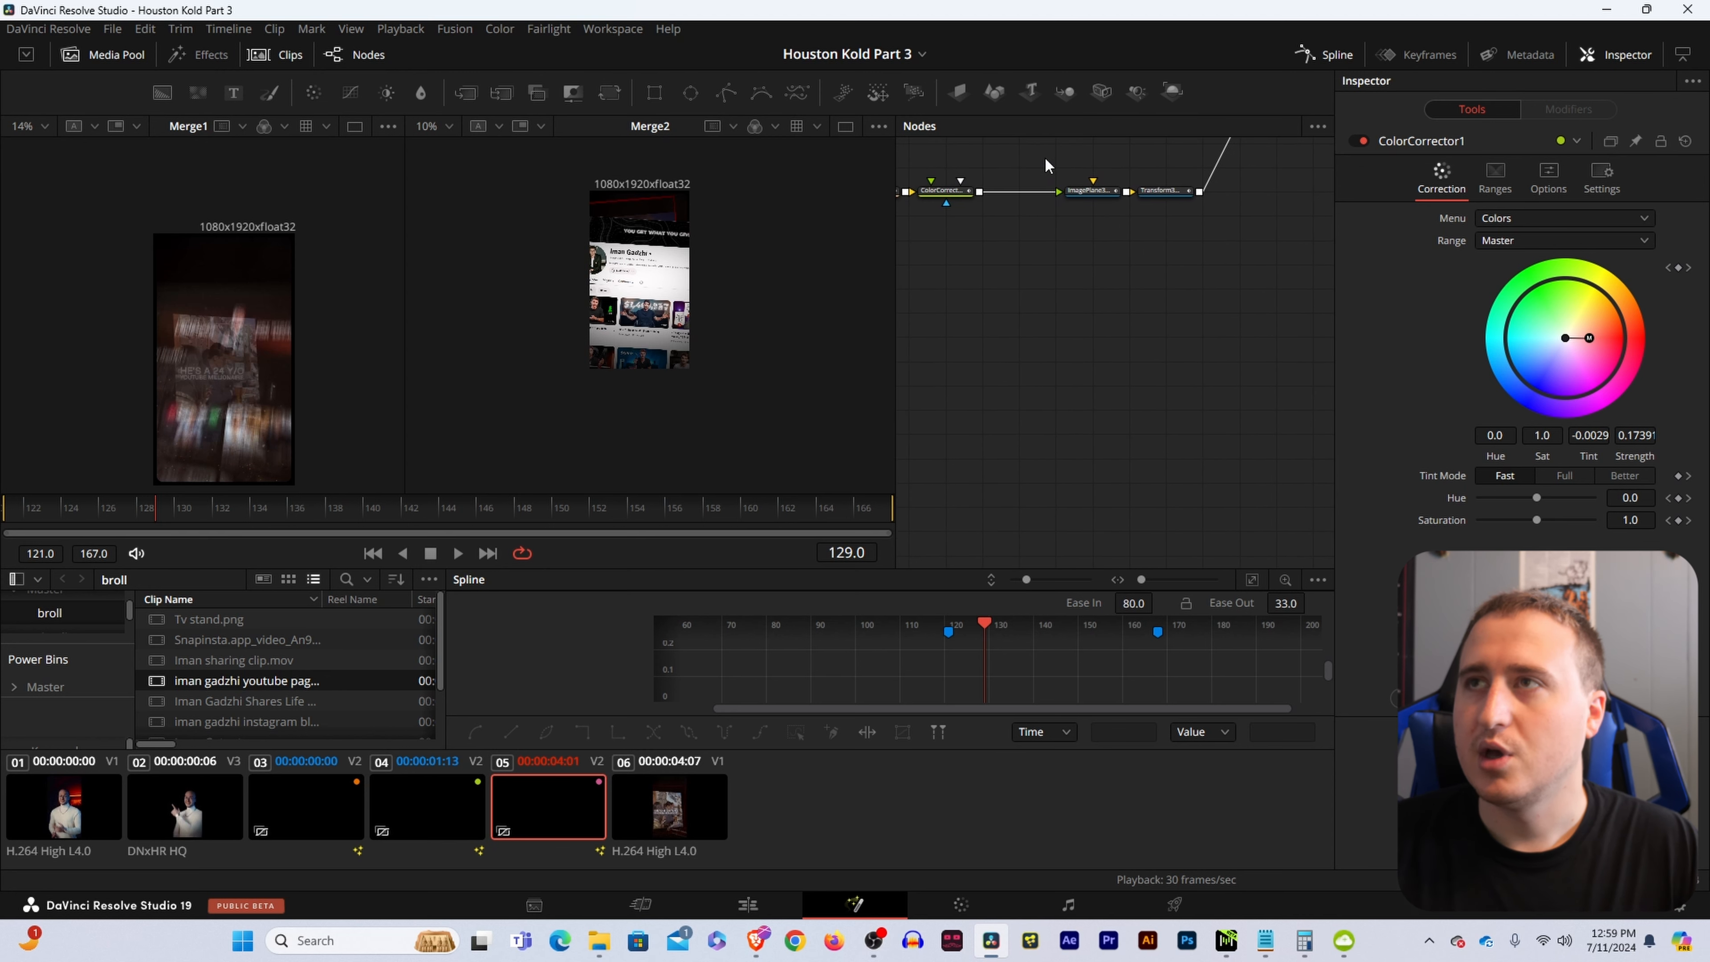
{"action": "left_click_drag", "start_coordinate": [1044, 156], "coordinate": [1186, 227]}
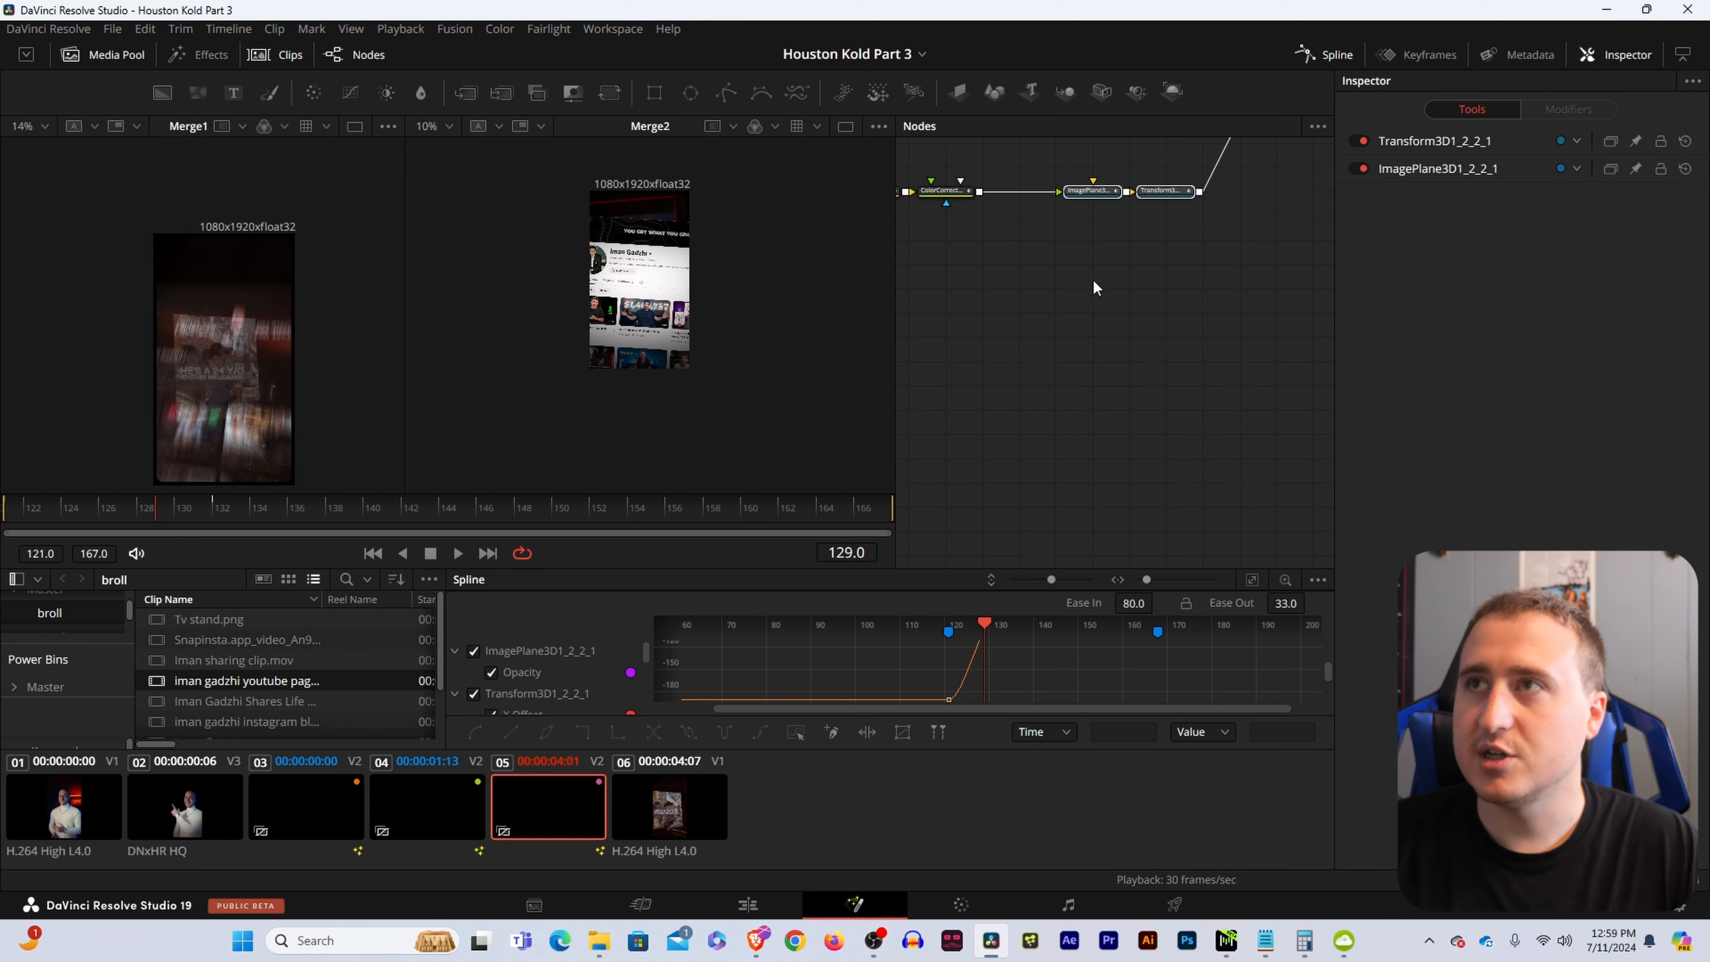
{"action": "key", "text": "ctrl+v"}
{"action": "left_click", "coordinate": [1059, 240]}
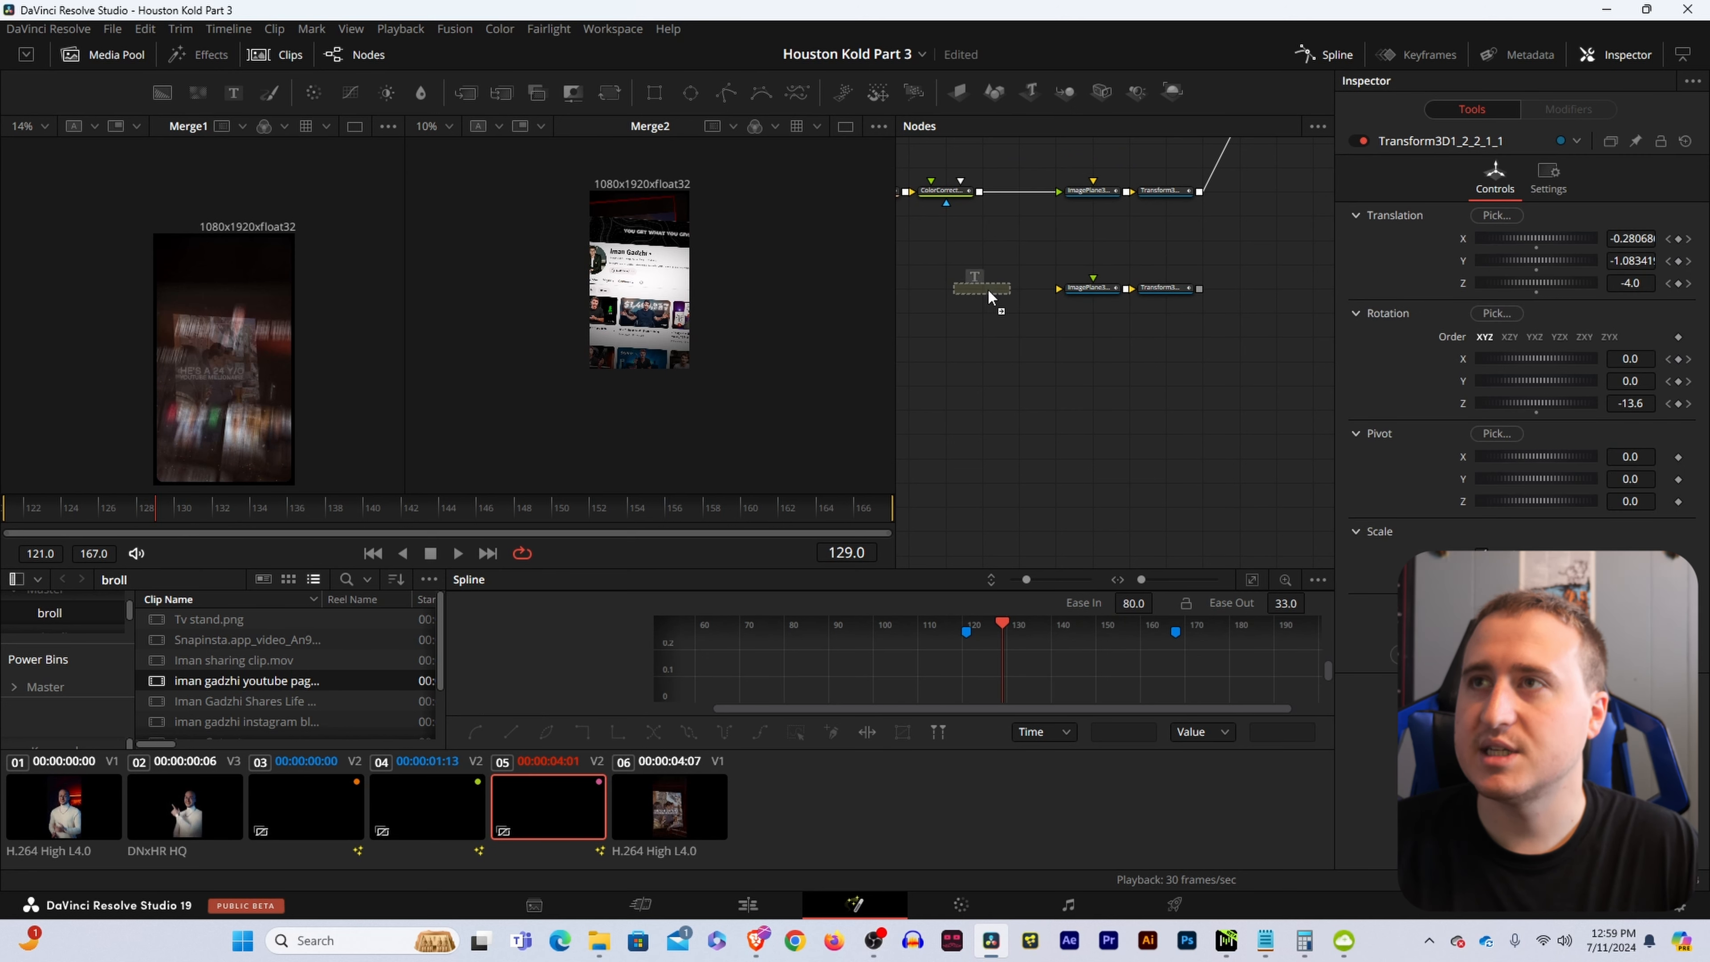
{"action": "left_click_drag", "start_coordinate": [988, 291], "coordinate": [1137, 143]}
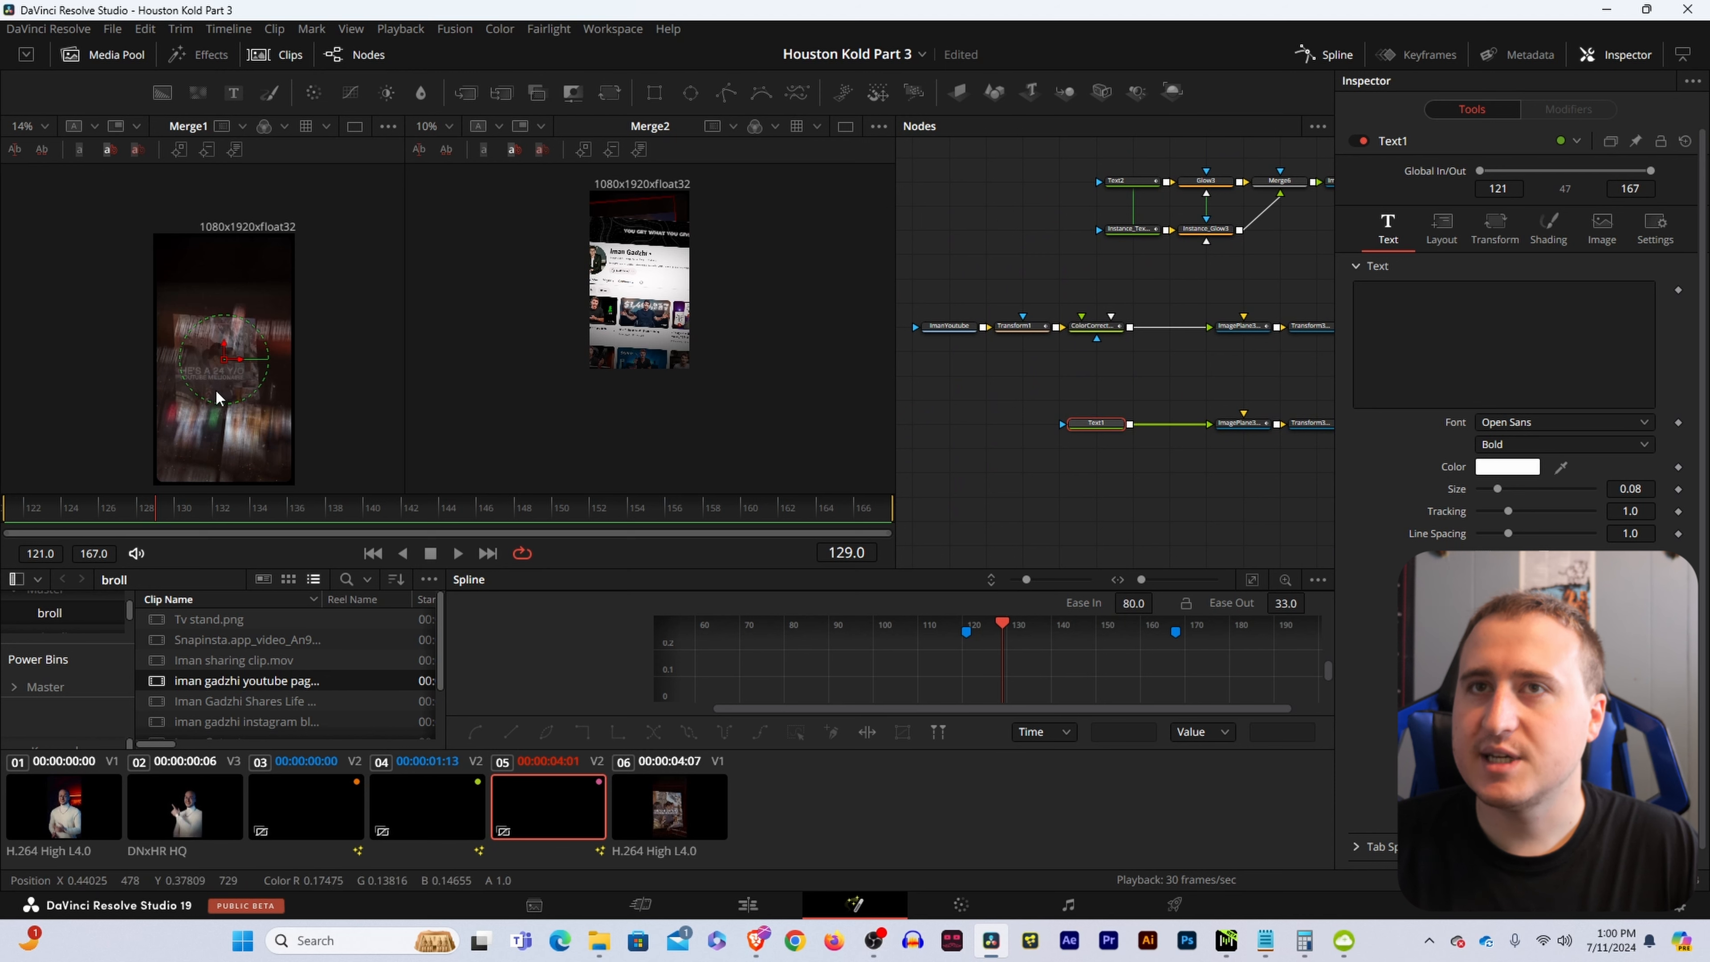
At frame 151, enter "NOTORIOUSLY" and "KNOWN" on two lines in Text1 and apply Character Level Styling to the text.
{"action": "left_click_drag", "start_coordinate": [168, 512], "coordinate": [572, 525]}
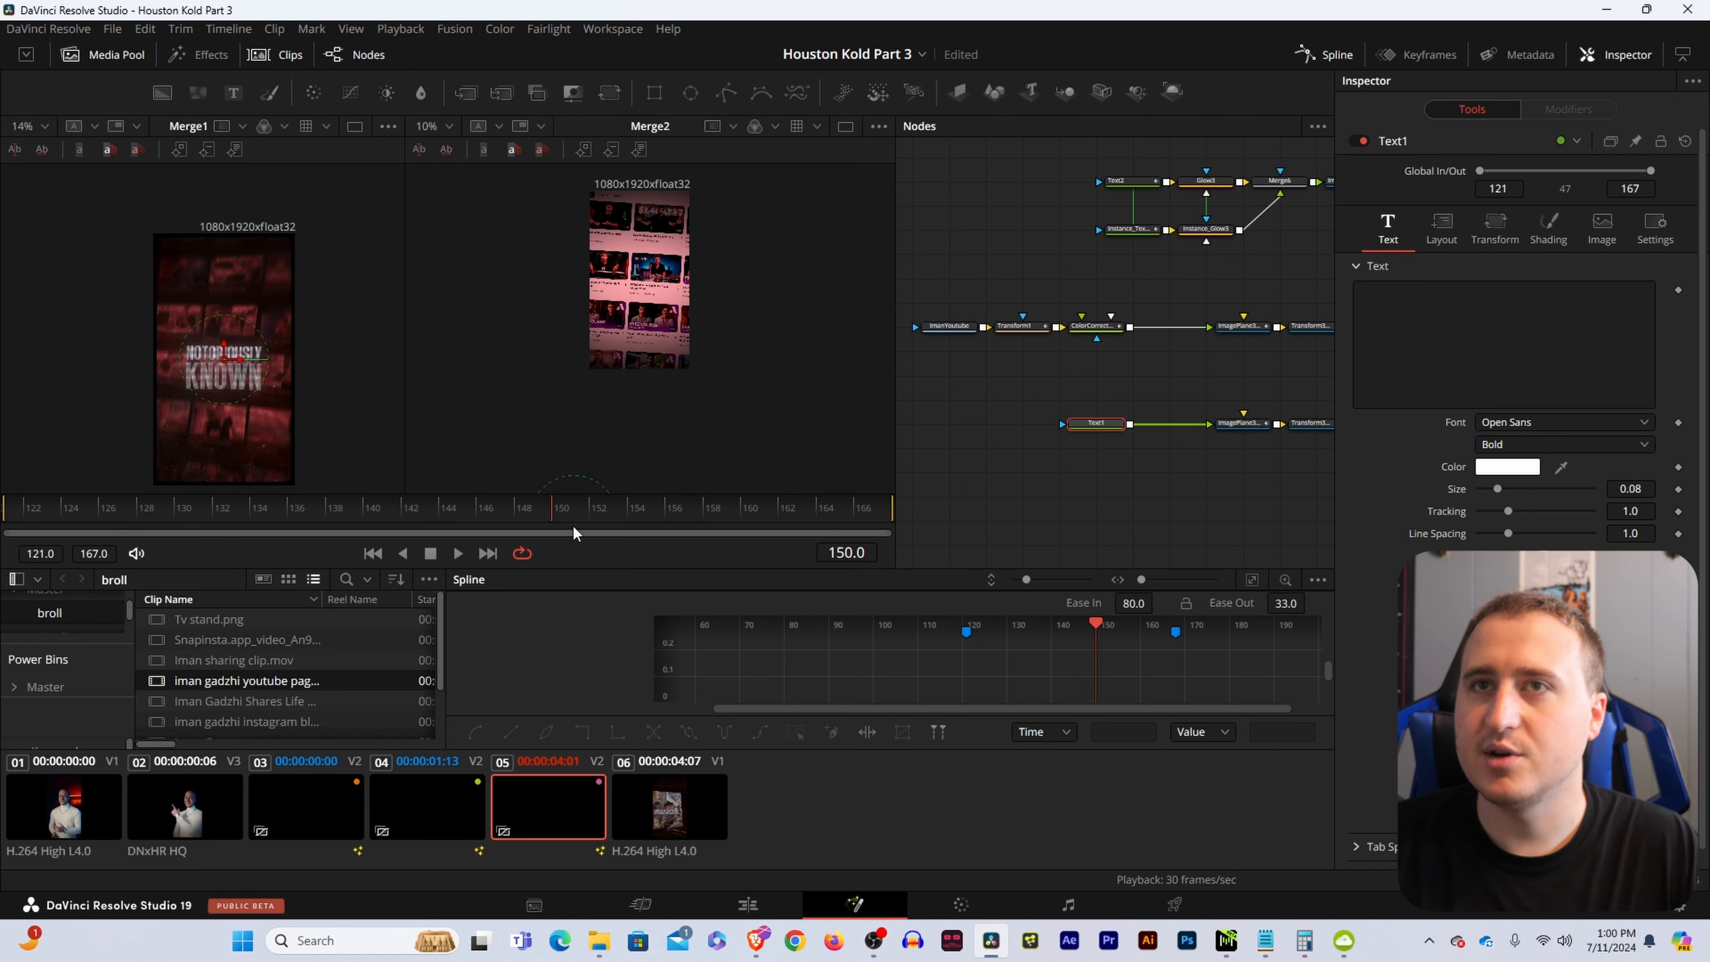
{"action": "left_click", "coordinate": [1417, 288]}
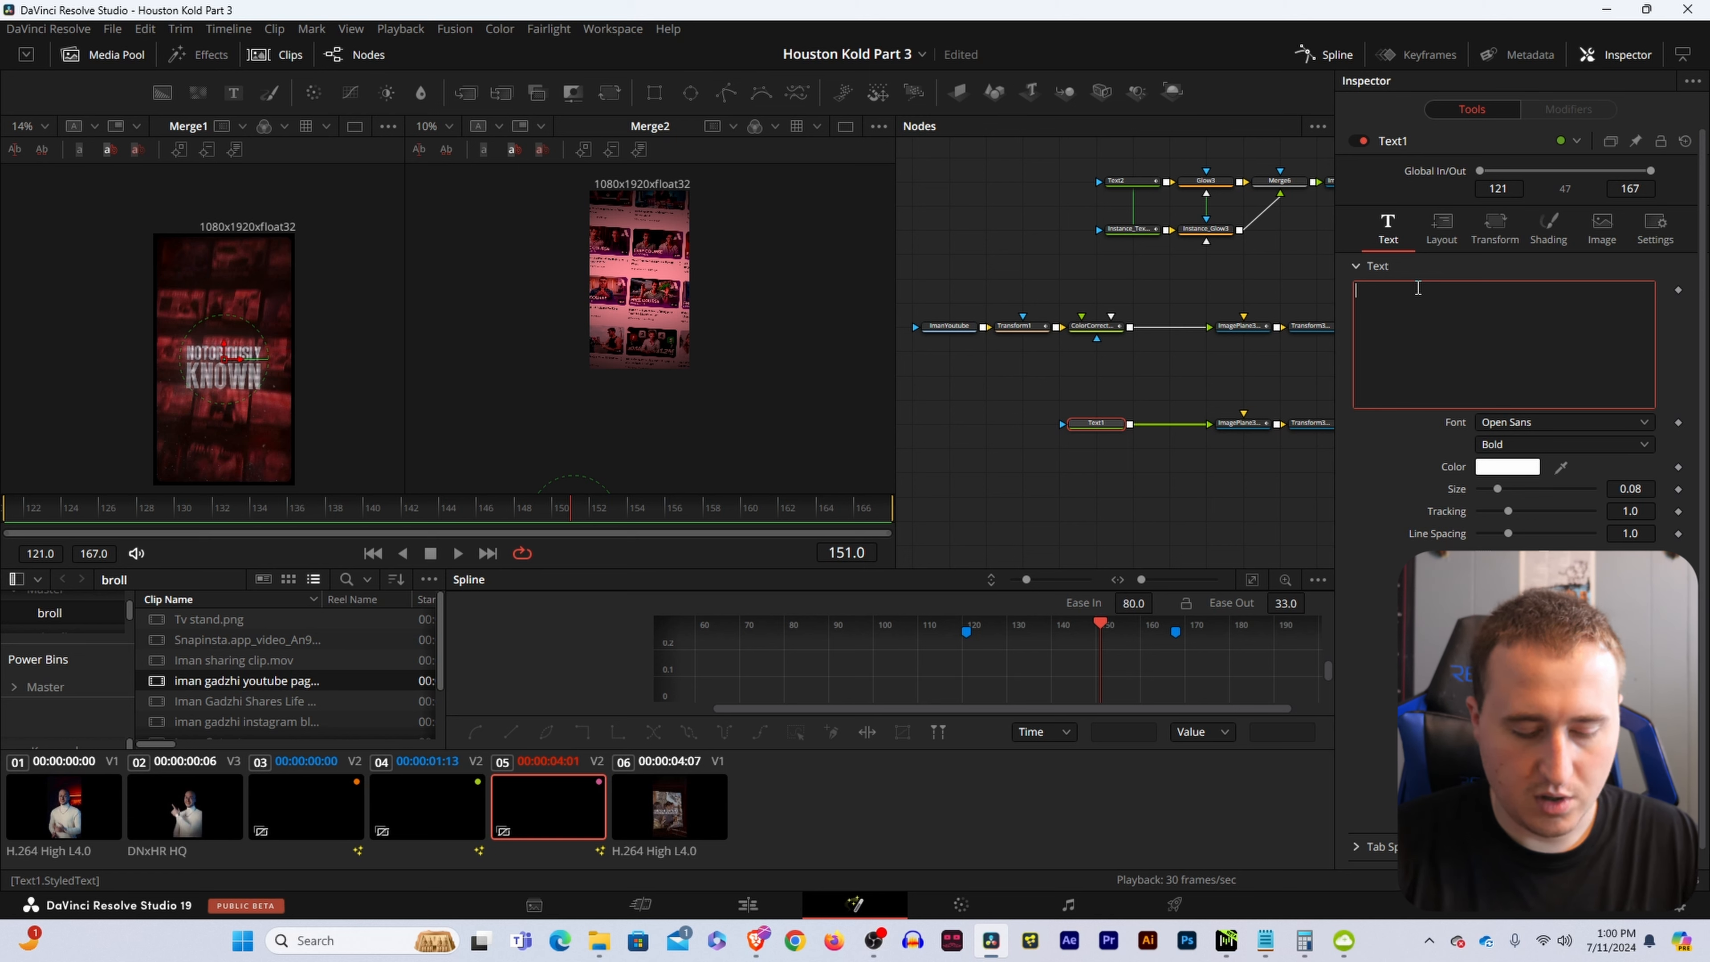
{"action": "type", "text": "NOTIORIOUSLY"}
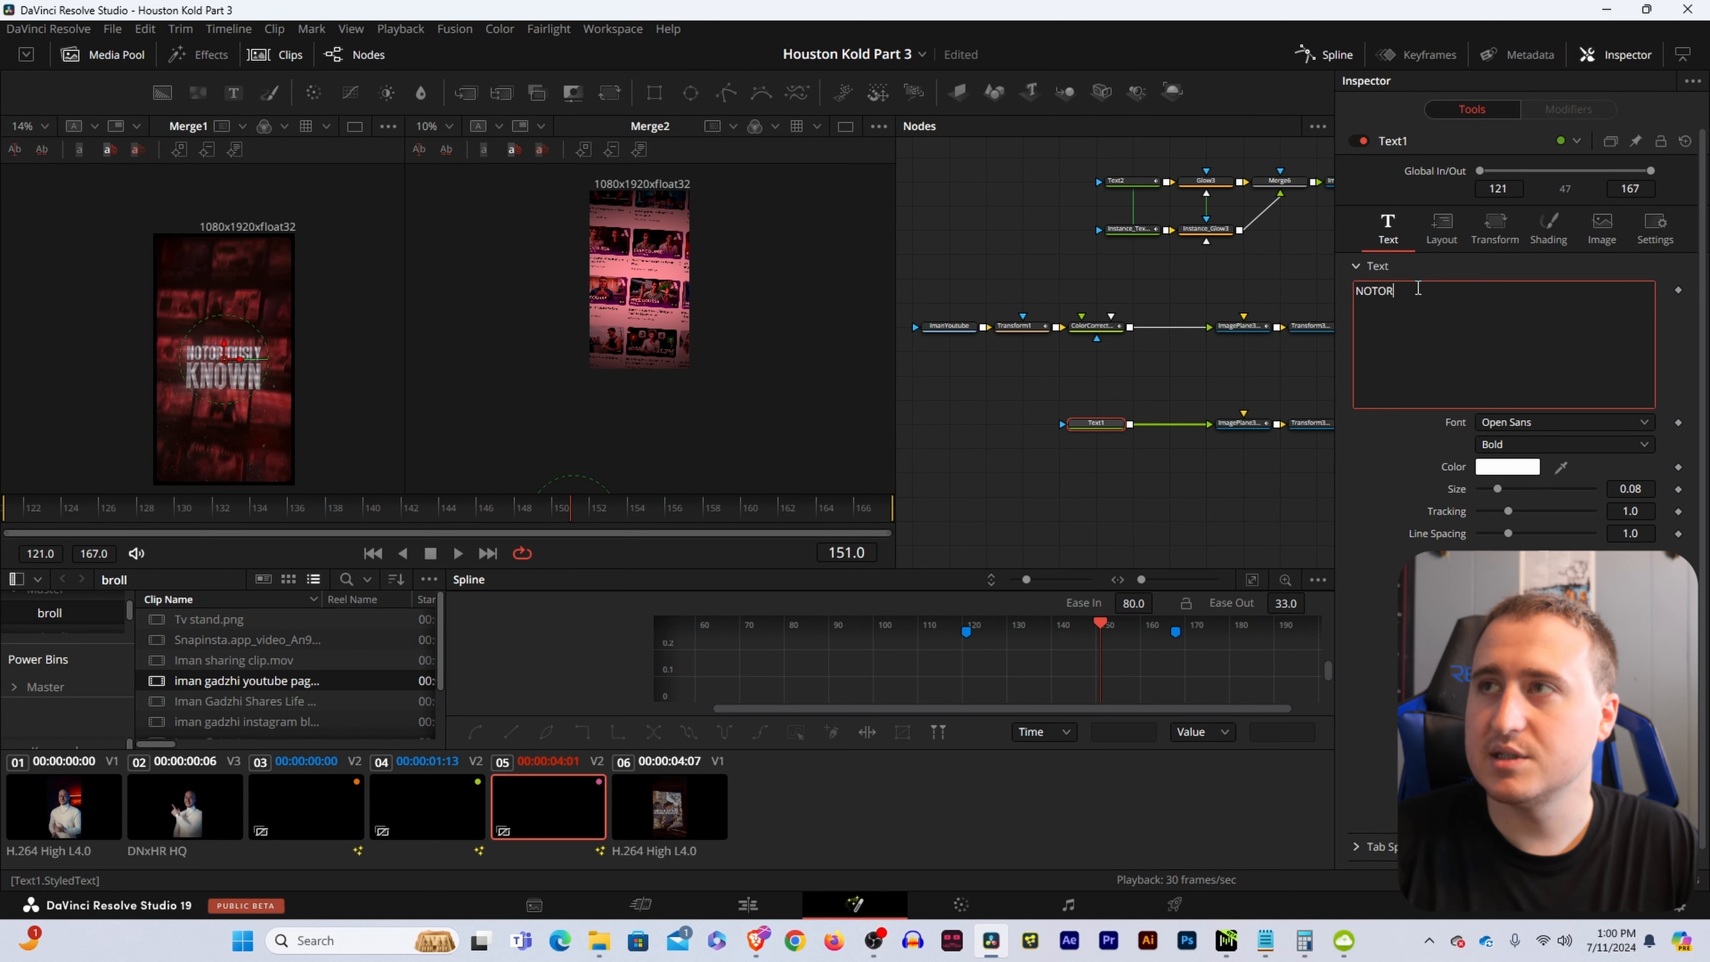
{"action": "key", "text": "Return"}
{"action": "type", "text": "KNOWN"}
{"action": "right_click", "coordinate": [1419, 319]}
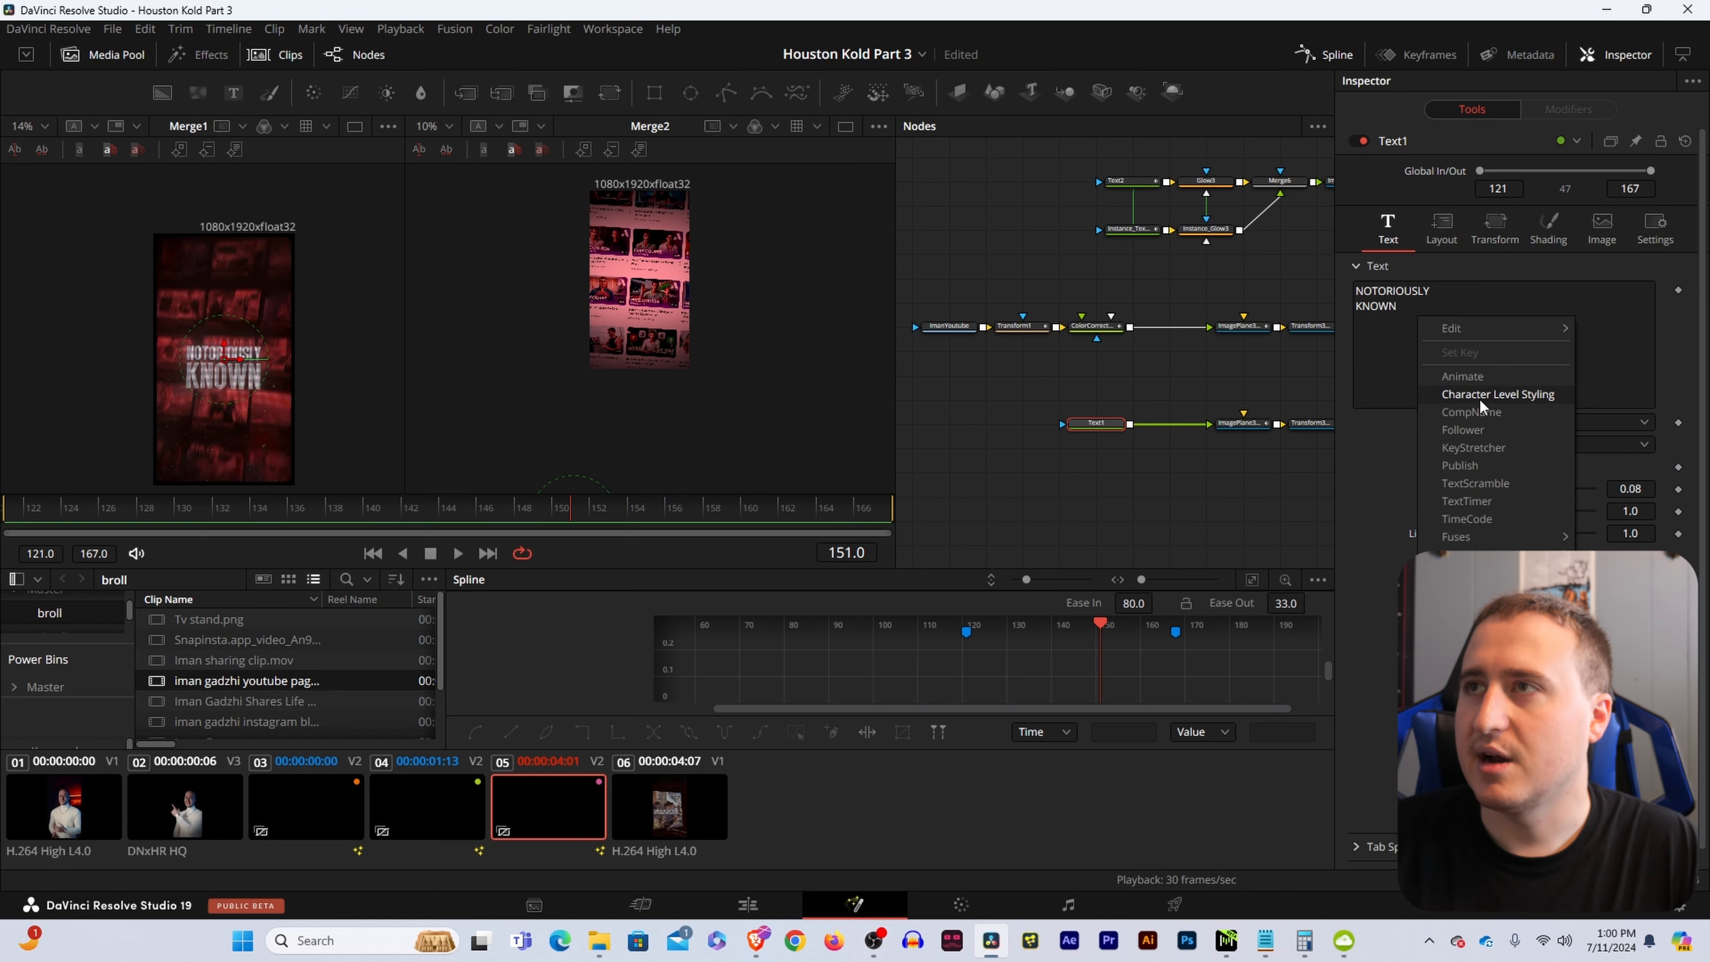
{"action": "left_click", "coordinate": [1479, 396]}
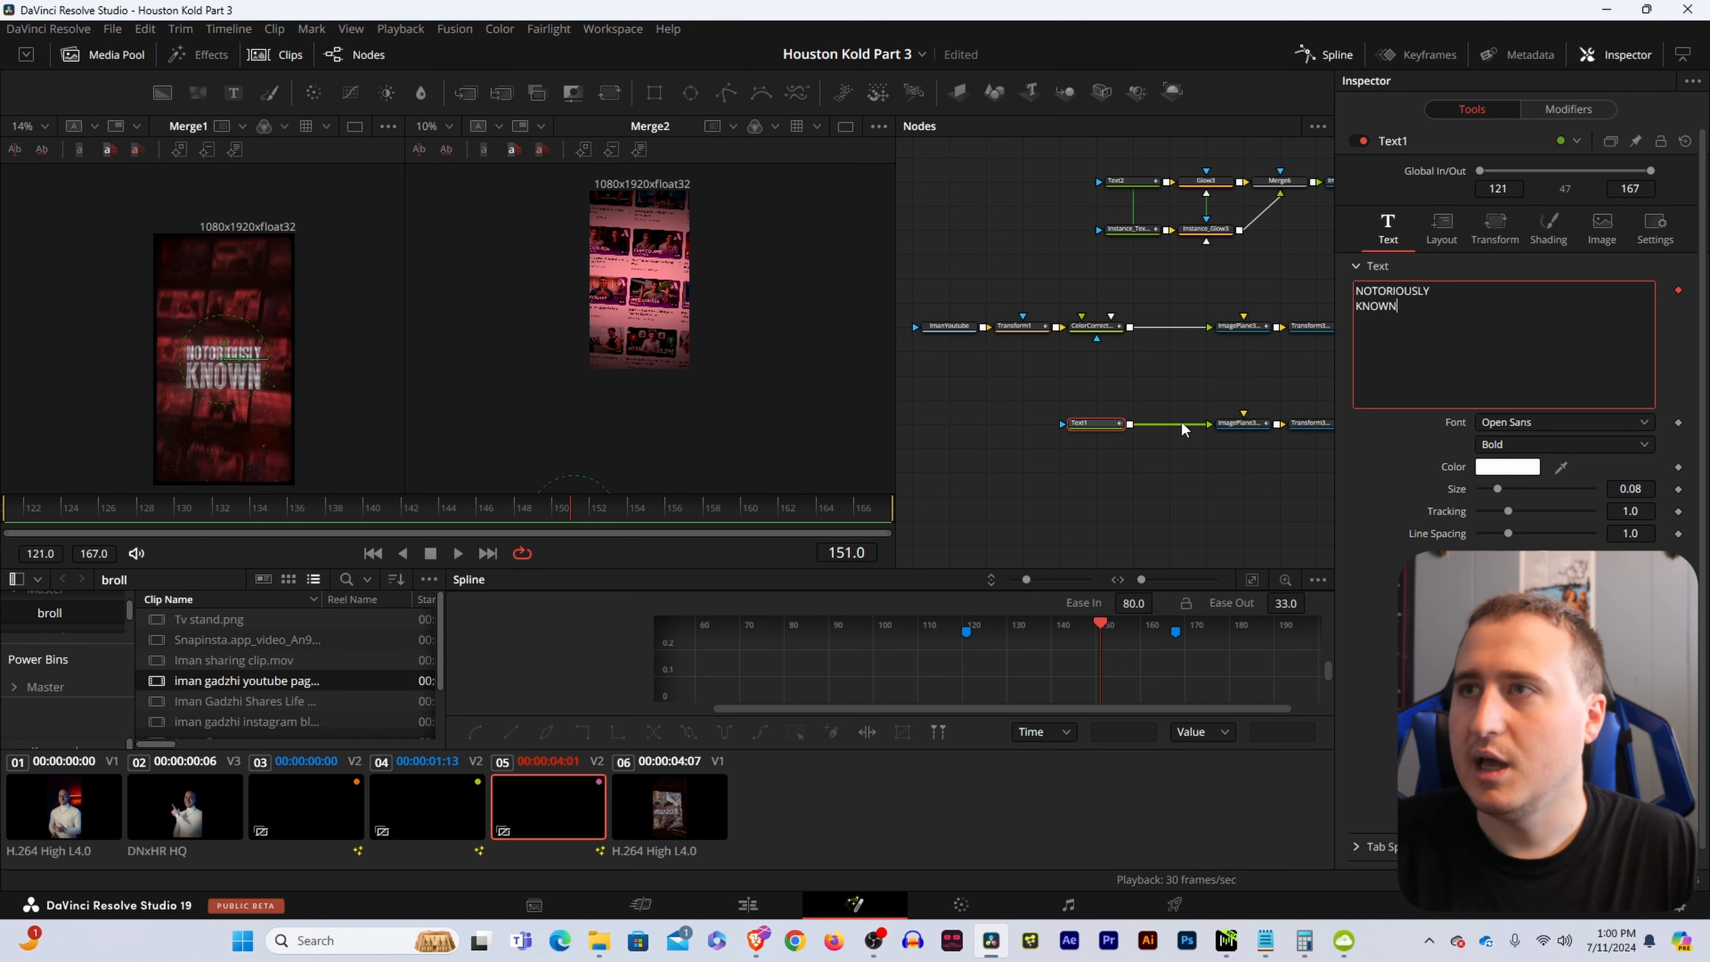
Connect the text branch's Transform3D into the 3D scene and reset its copied translation and rotation animation.
{"action": "left_click_drag", "start_coordinate": [1283, 491], "coordinate": [1209, 470]}
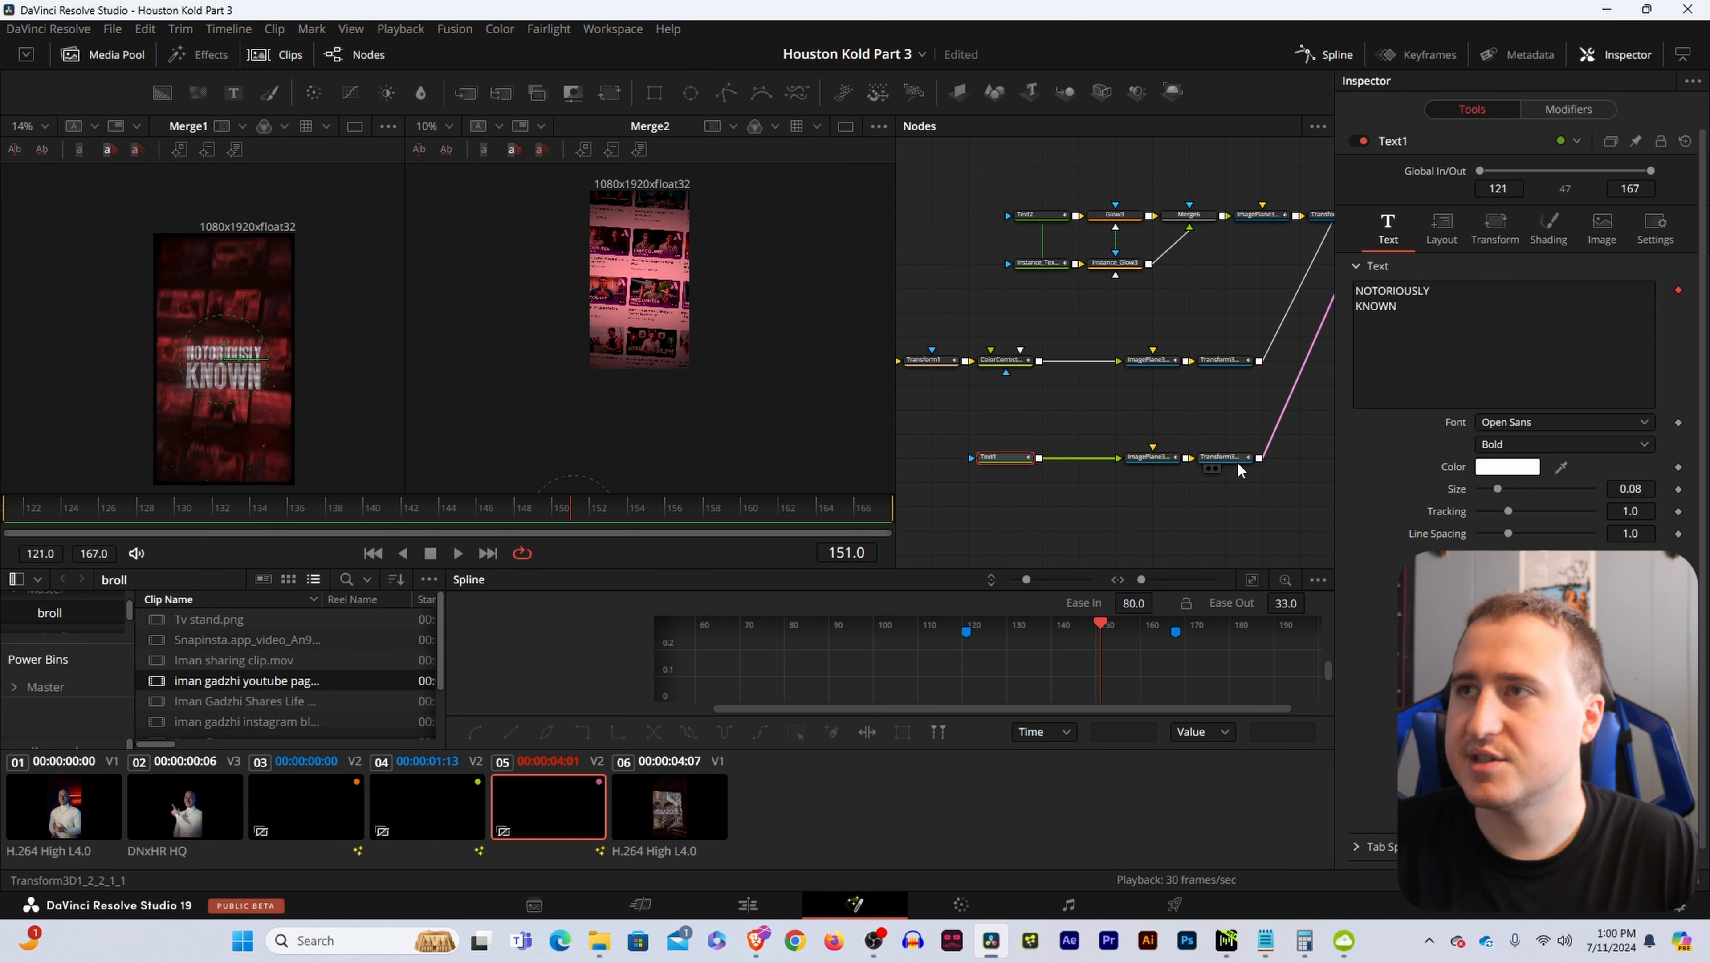
{"action": "left_click", "coordinate": [1237, 462]}
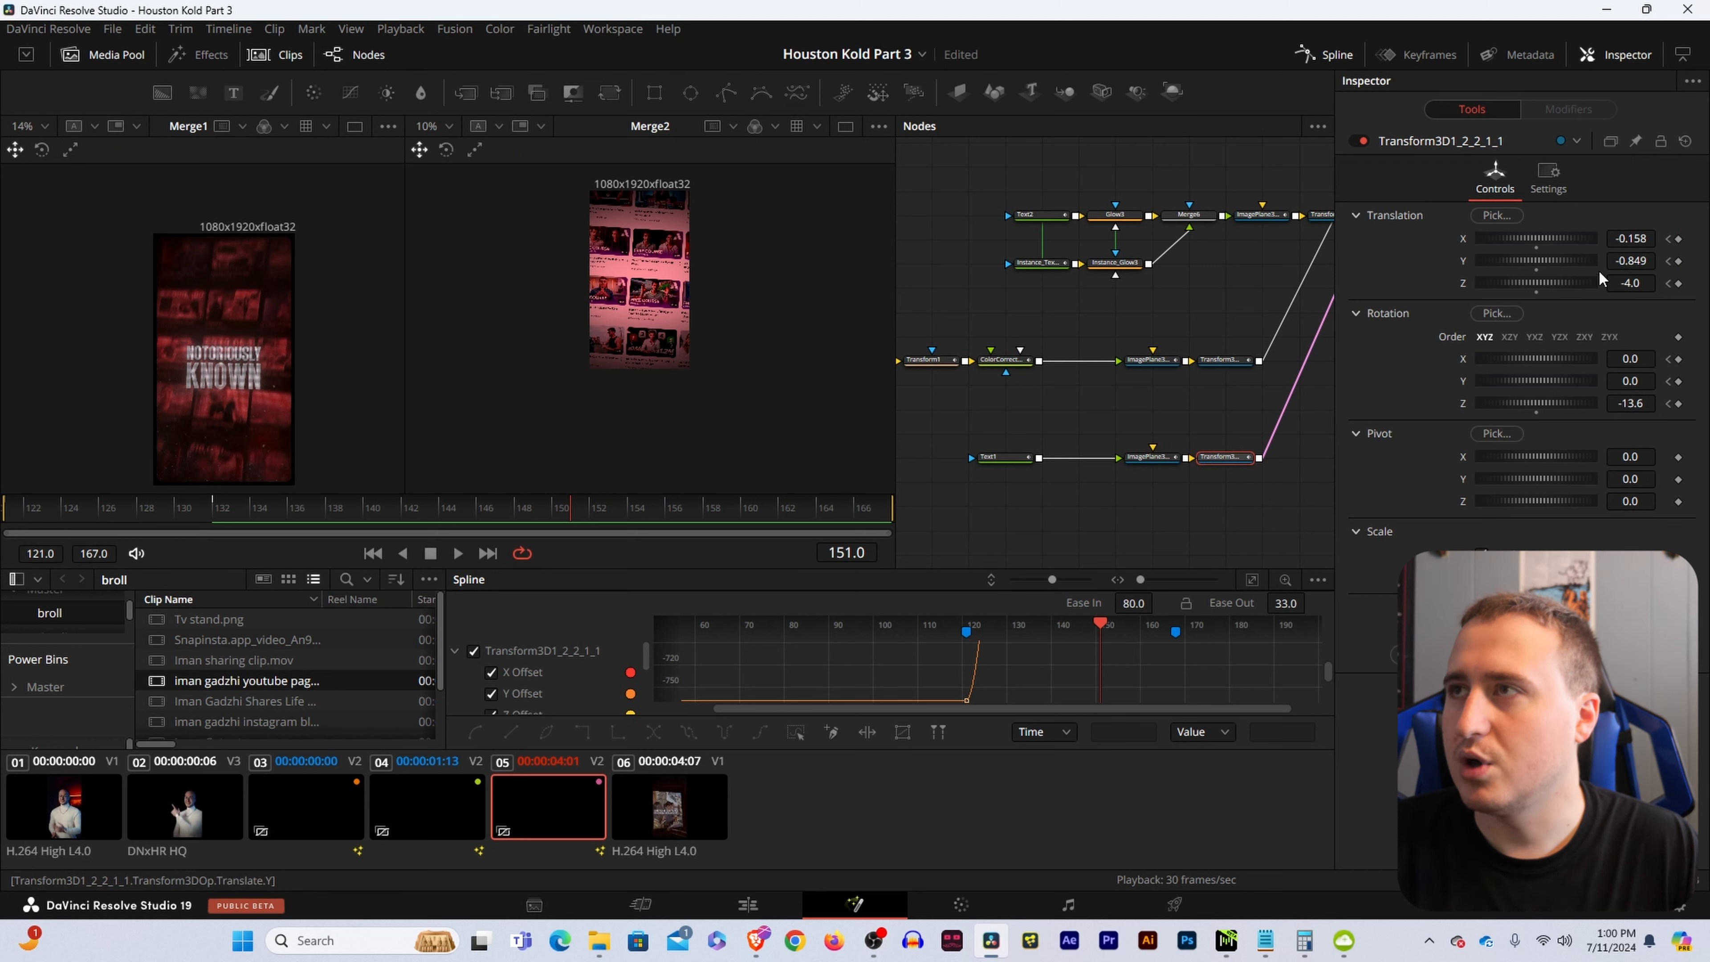
{"action": "double_click", "coordinate": [1463, 240]}
{"action": "double_click", "coordinate": [1462, 263]}
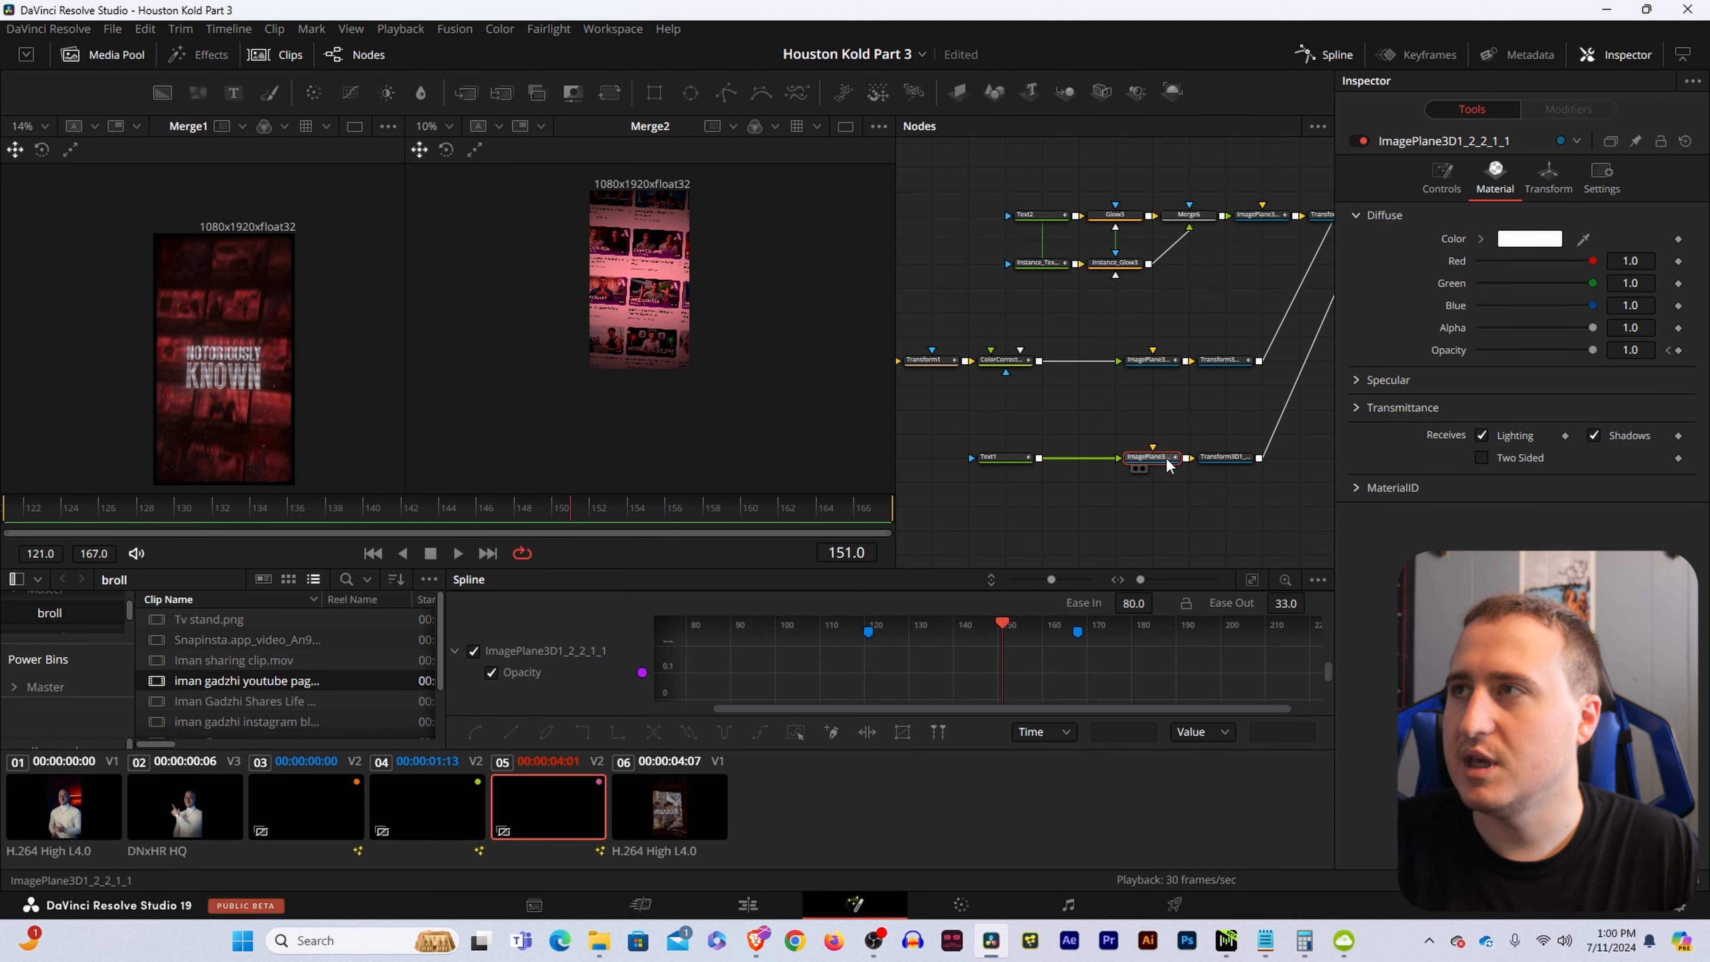
Check the YouTube branch's Transform3D depth for reference and set the text branch's Transform3D Z translation to -3.5.
{"action": "left_click", "coordinate": [1239, 457]}
{"action": "left_click", "coordinate": [1224, 359]}
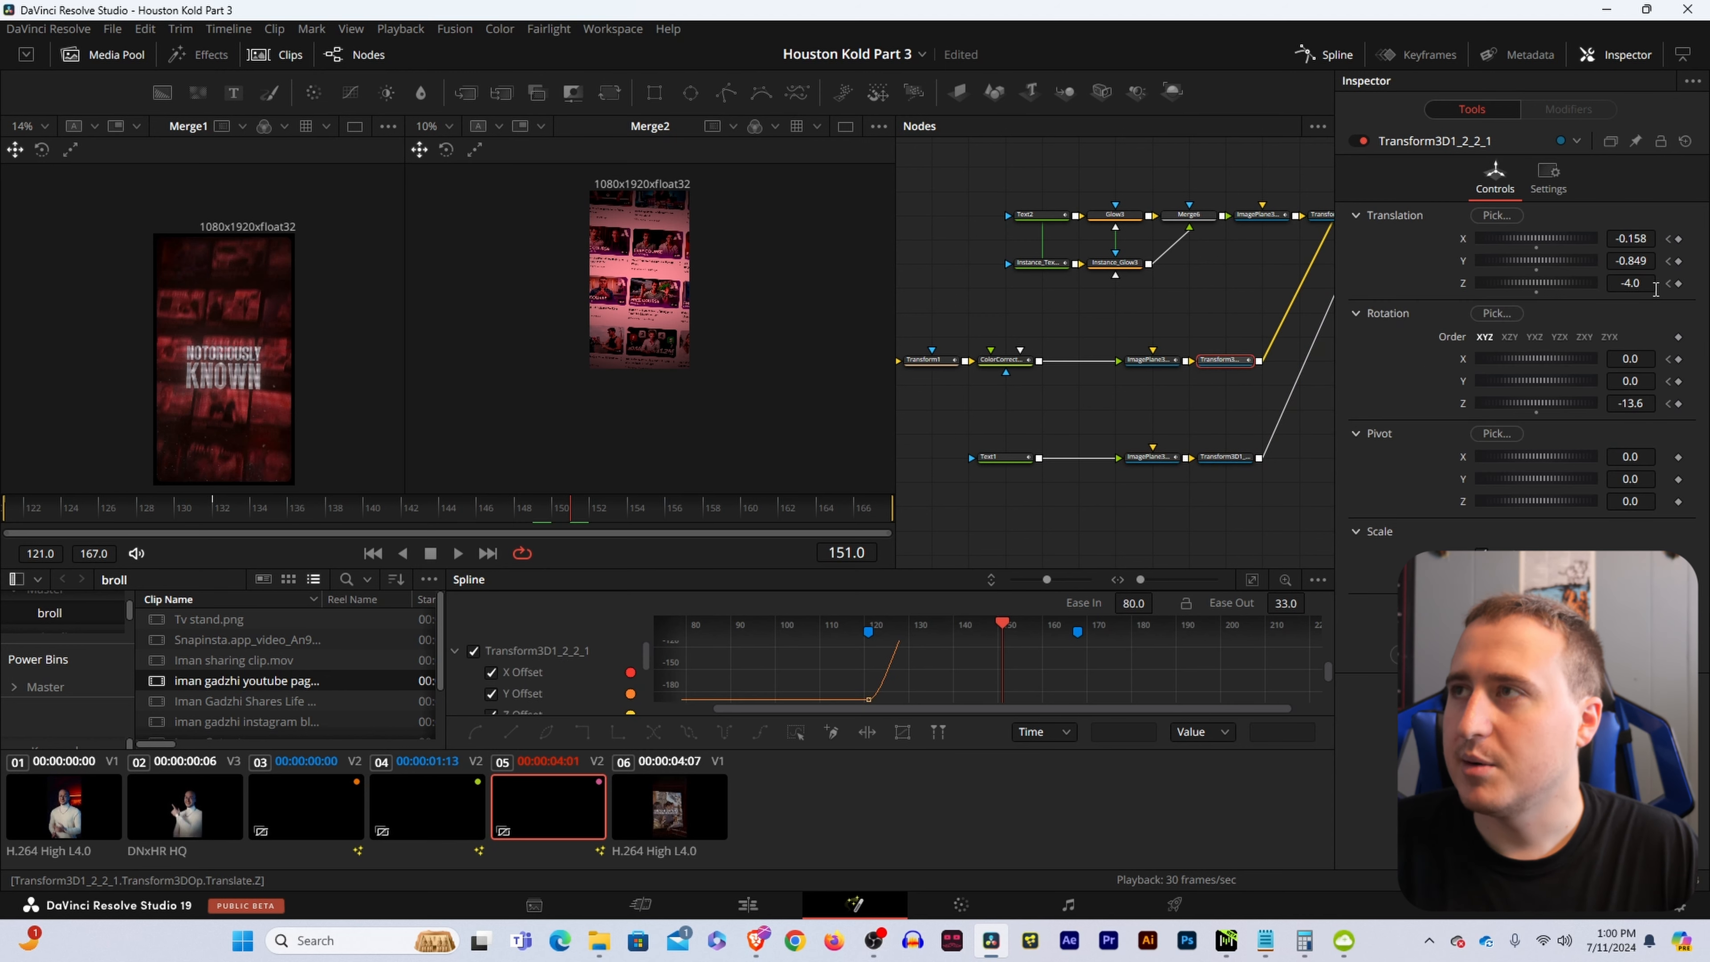
{"action": "left_click", "coordinate": [1218, 458]}
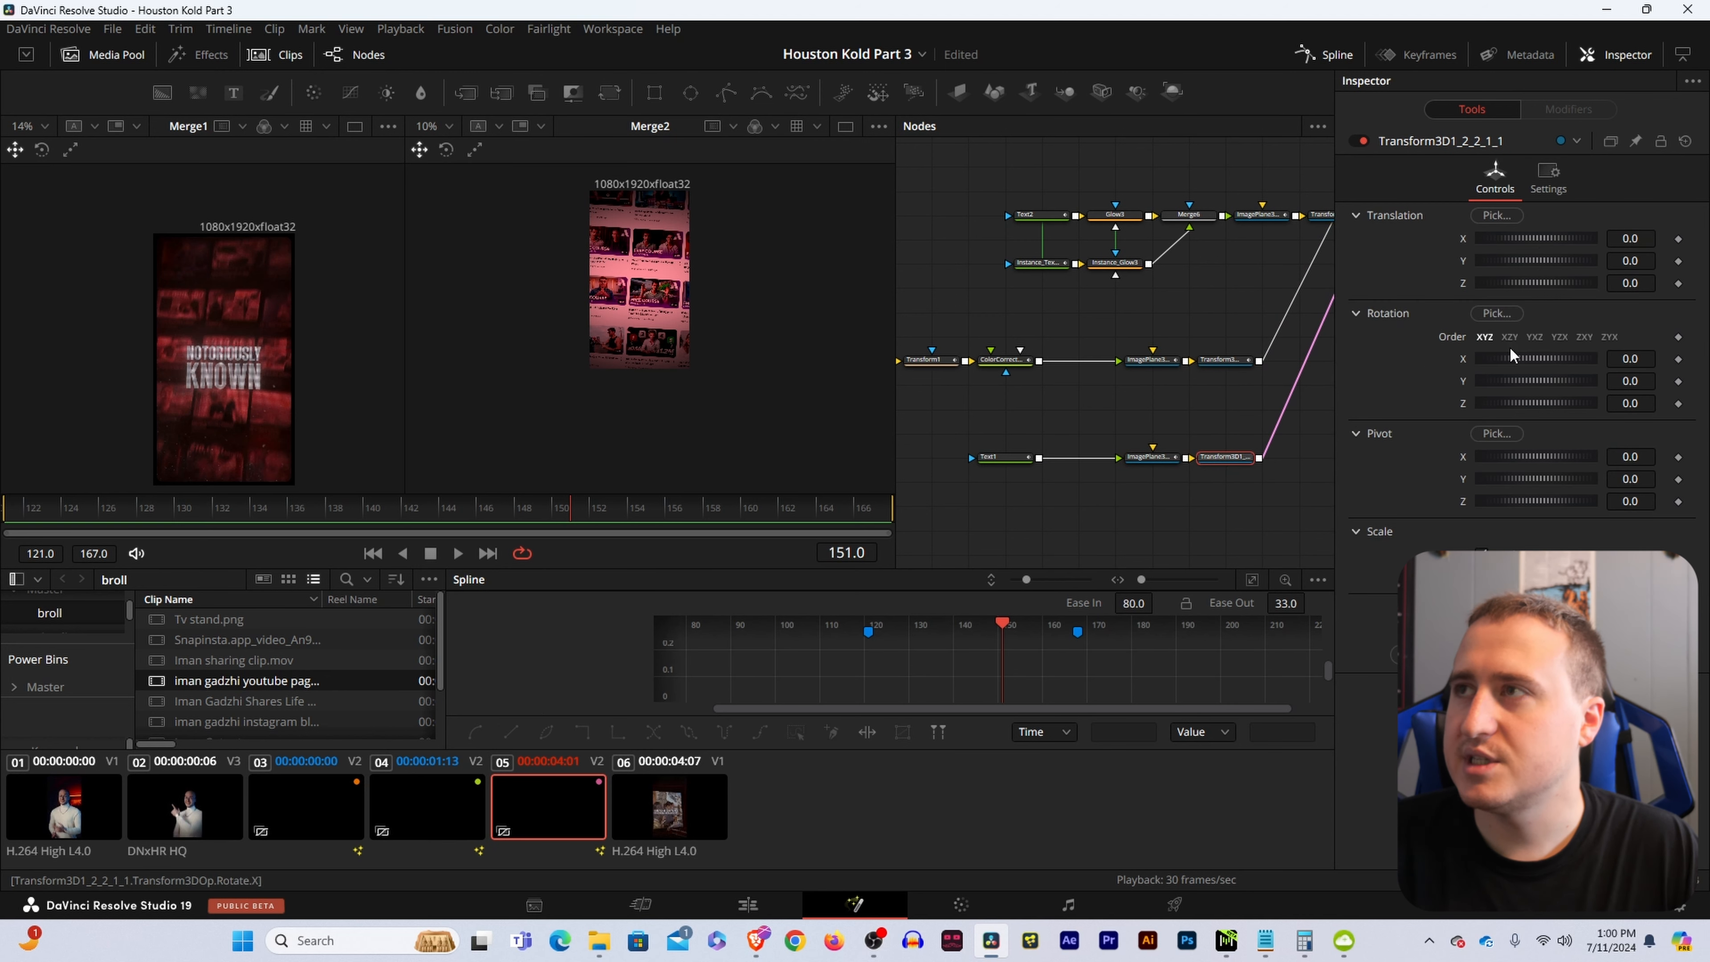
{"action": "left_click", "coordinate": [1632, 283]}
{"action": "type", "text": "0.39"}
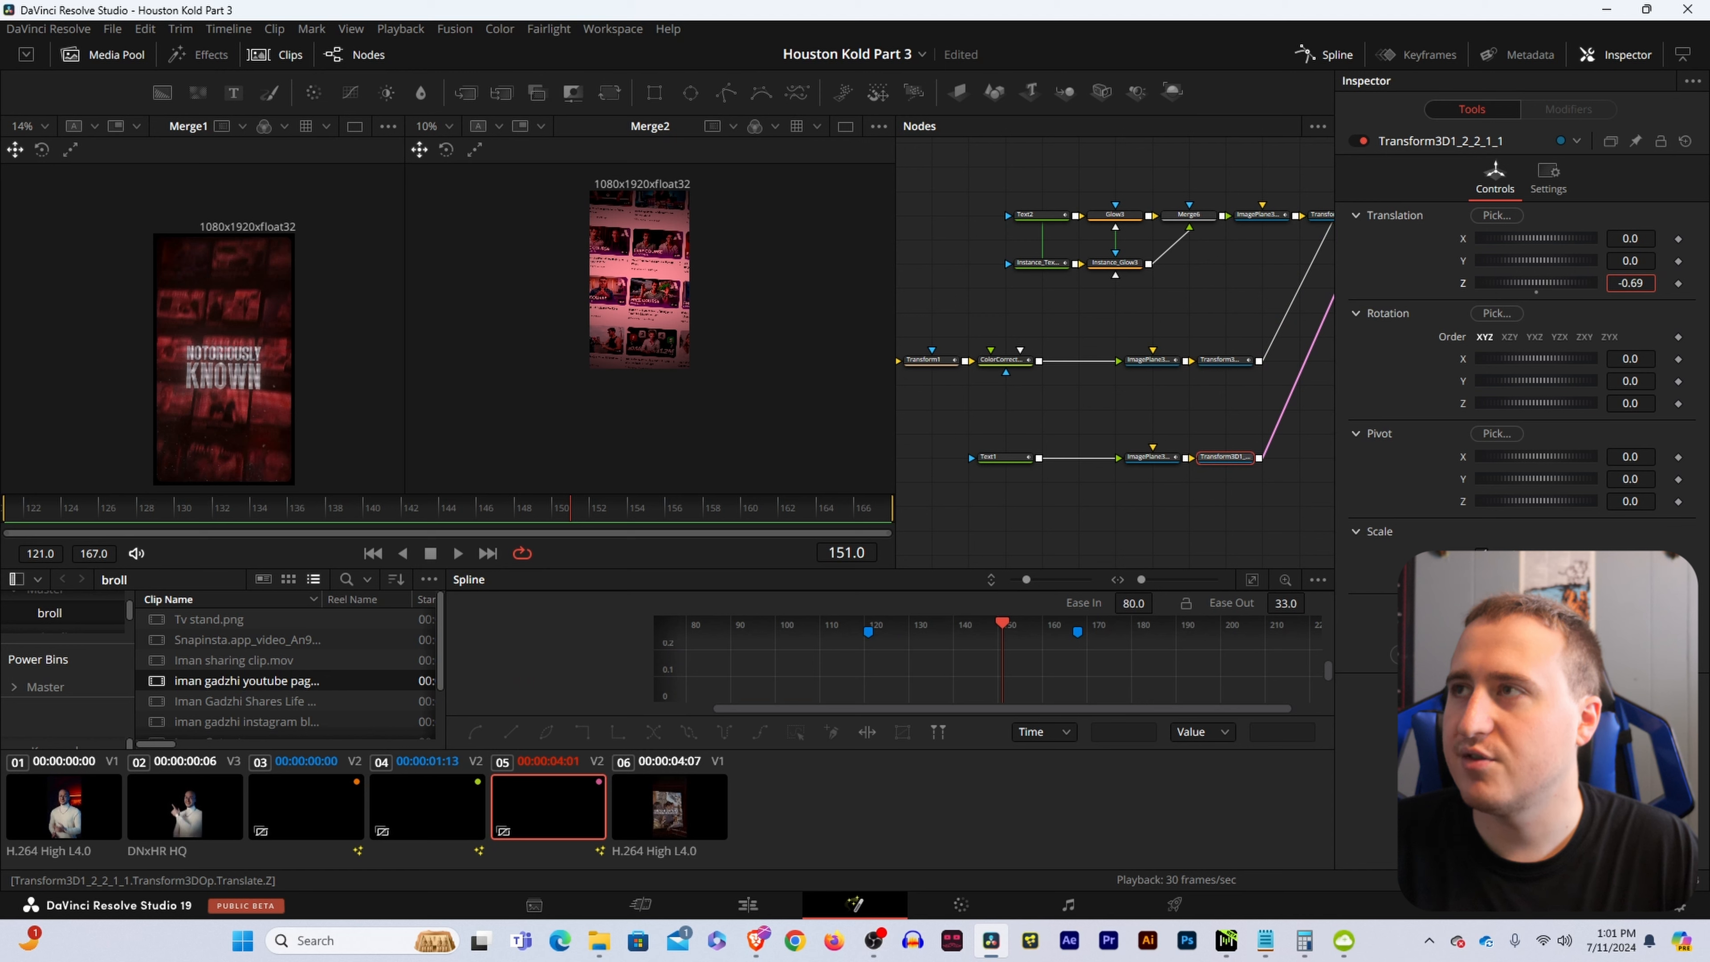
{"action": "left_click", "coordinate": [1222, 360]}
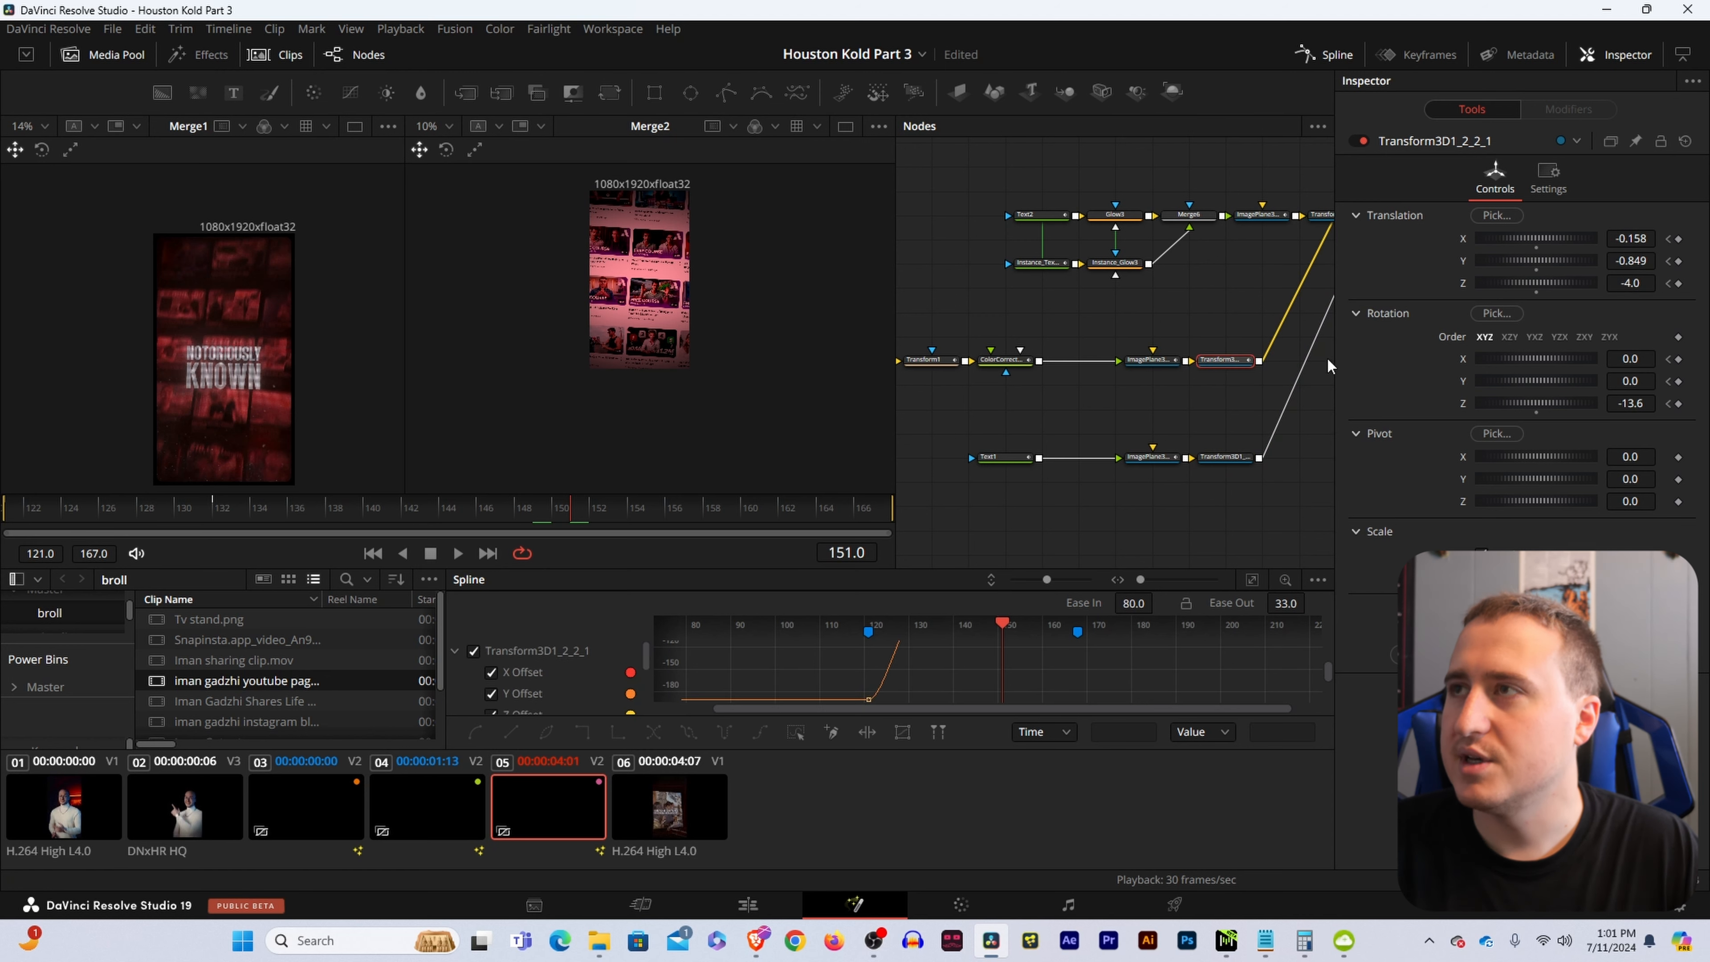
{"action": "left_click", "coordinate": [1223, 460]}
{"action": "left_click_drag", "start_coordinate": [1635, 283], "coordinate": [1542, 283]}
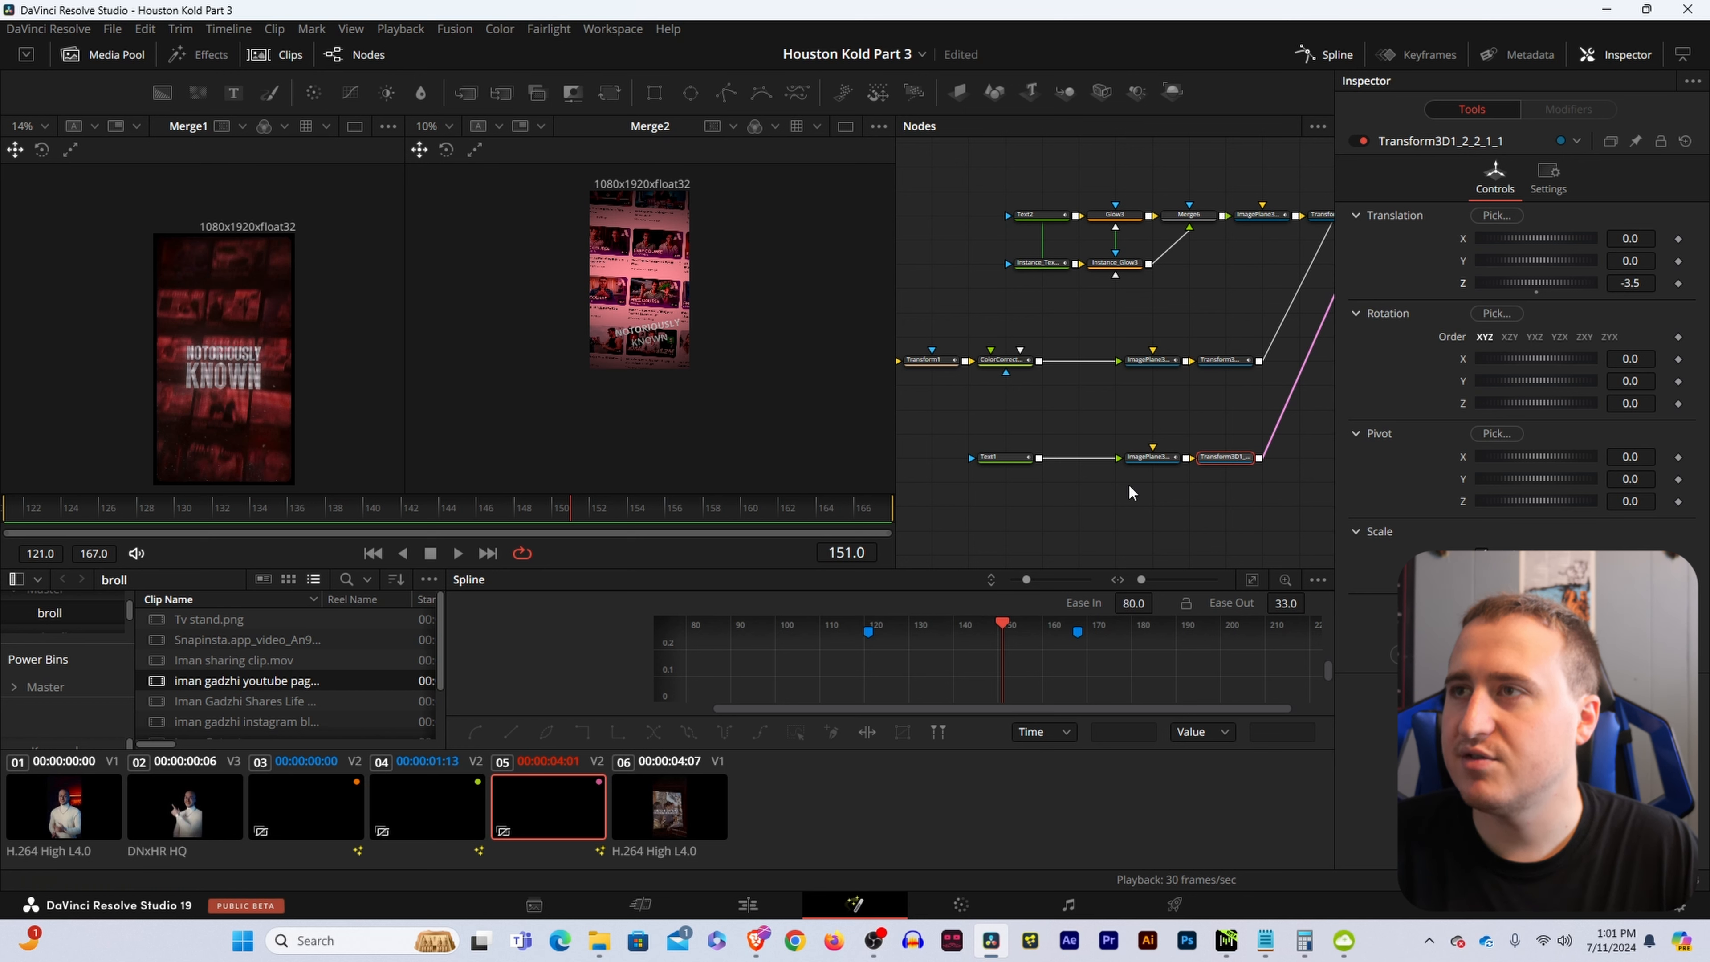
Copy the Z rotation of -13.6 from the YouTube branch's Transform3D to the text branch's Transform3D.
{"action": "left_click", "coordinate": [1227, 358]}
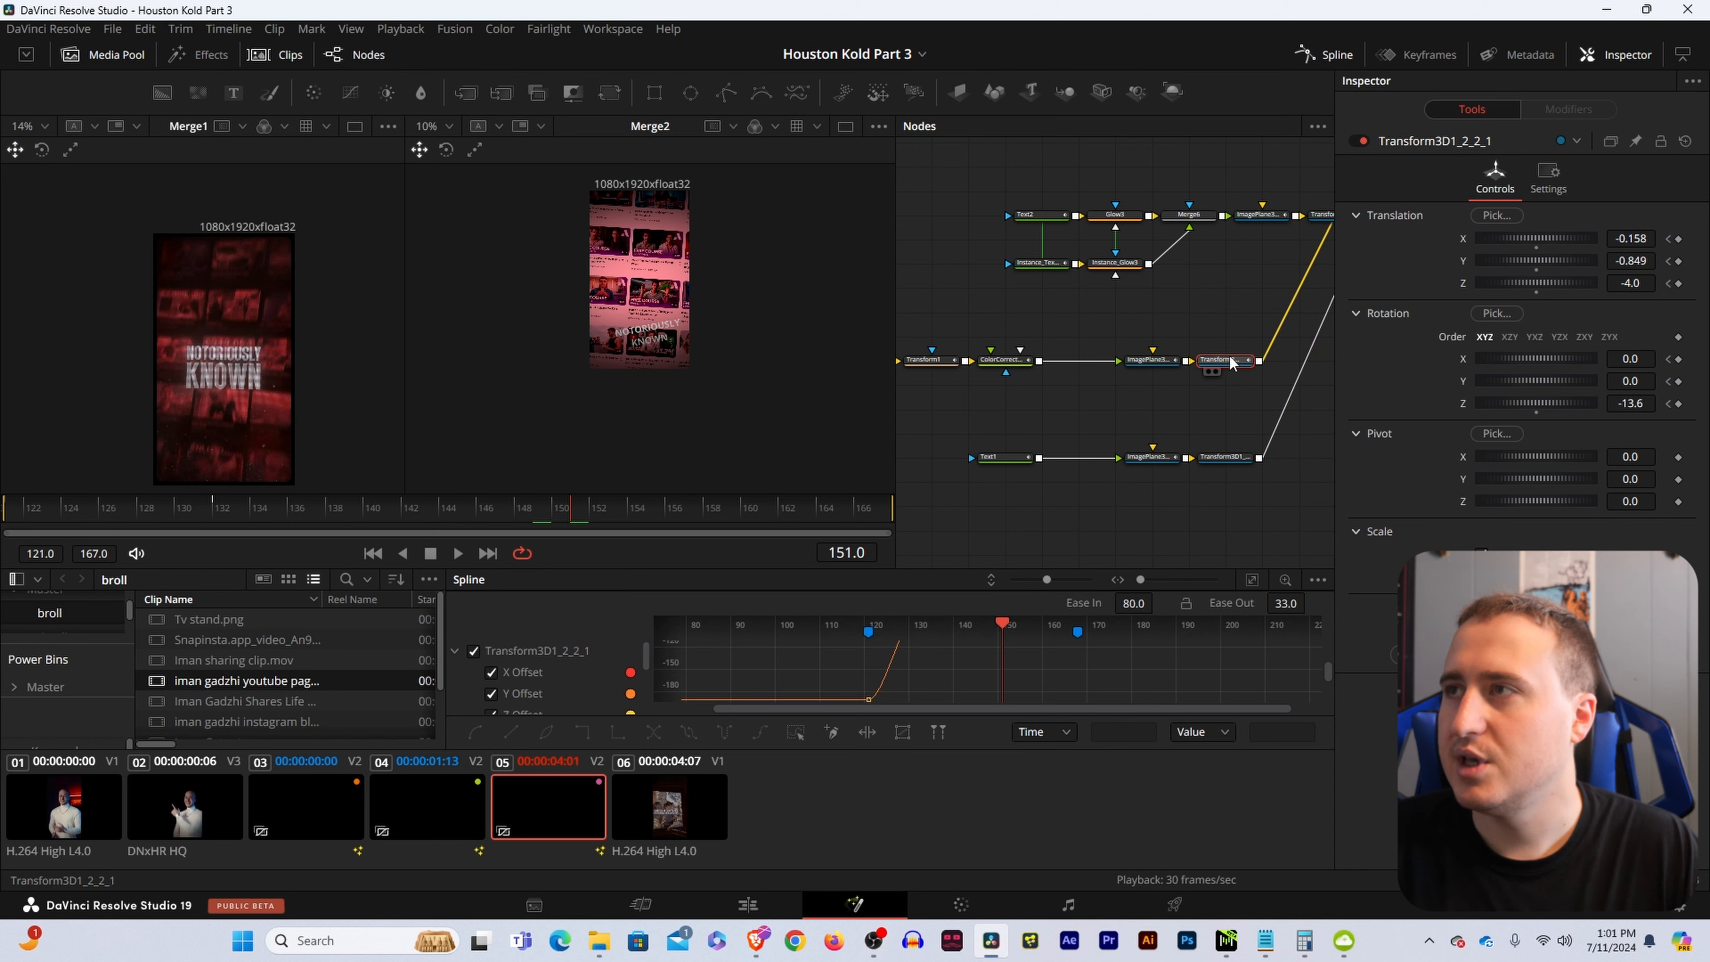
{"action": "left_click", "coordinate": [1630, 403]}
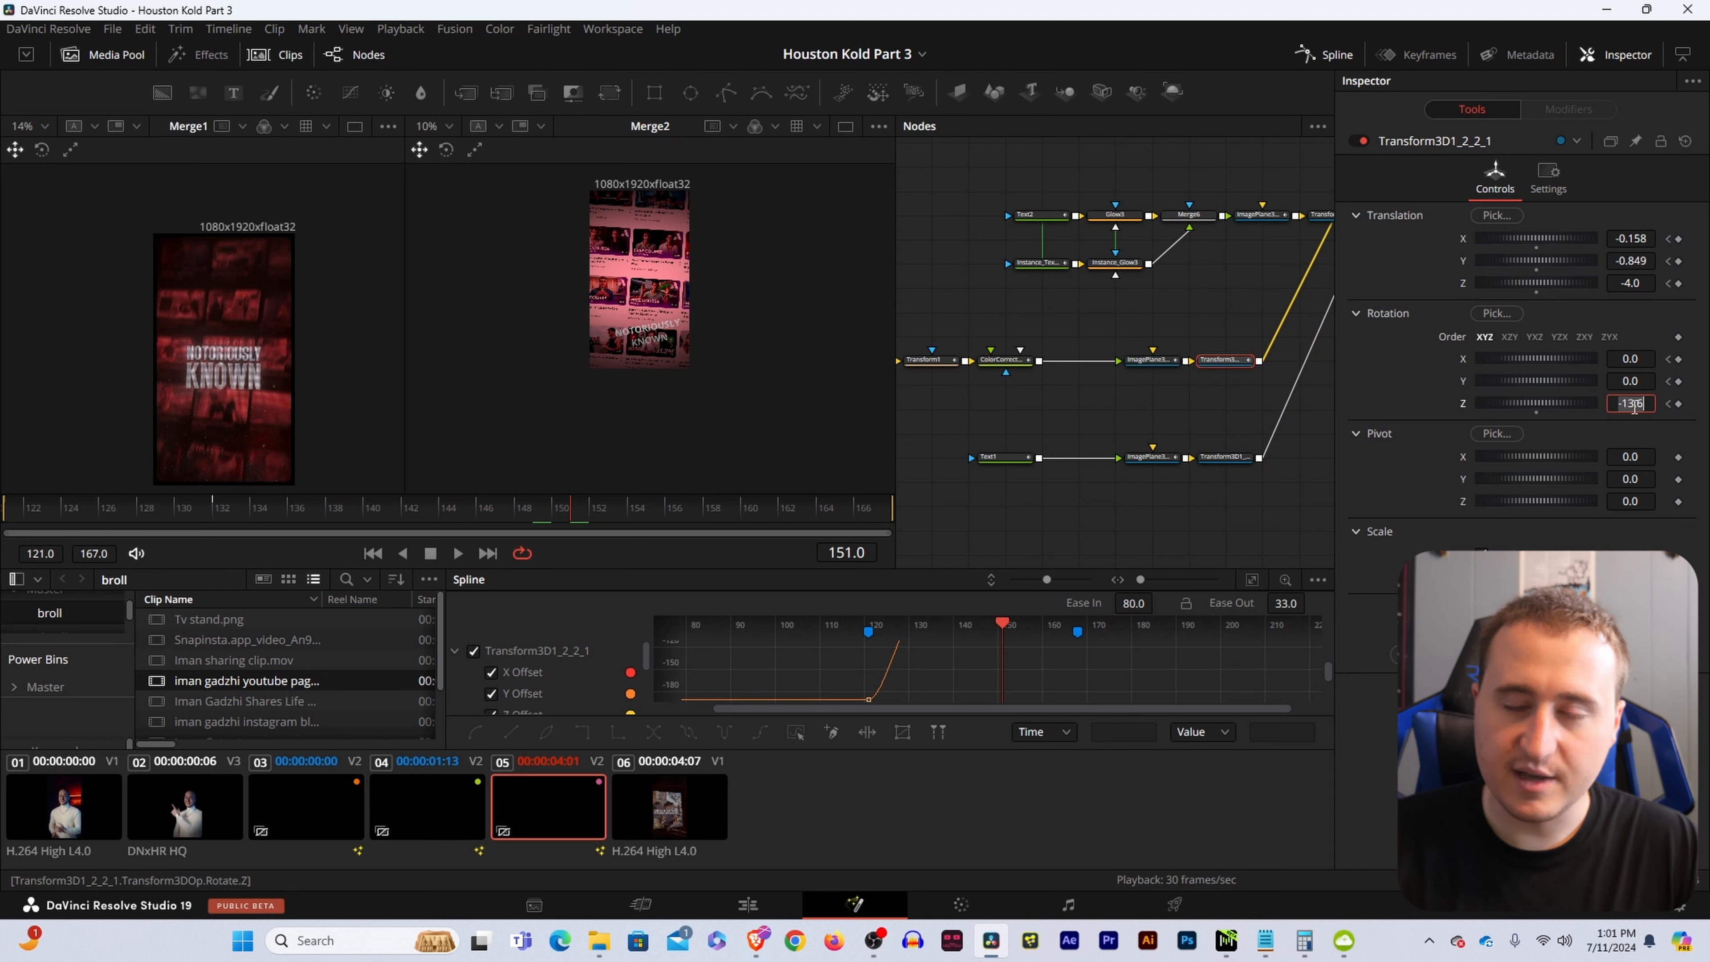
{"action": "left_click", "coordinate": [1225, 458]}
{"action": "left_click", "coordinate": [1223, 458]}
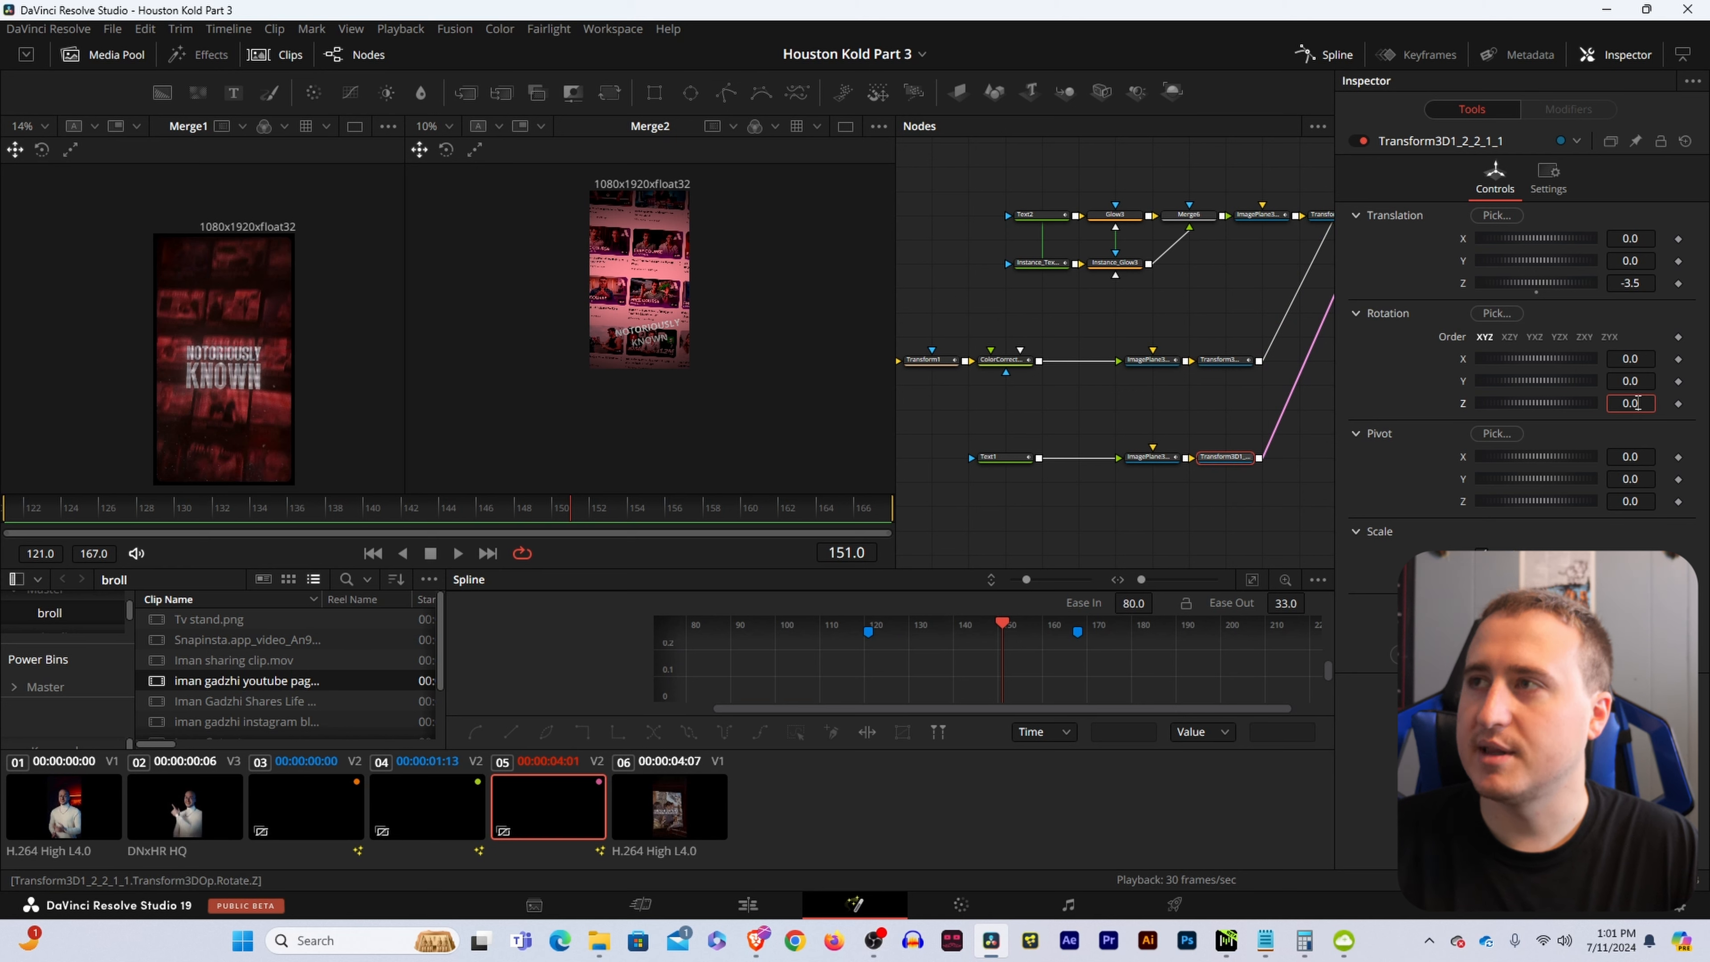
{"action": "left_click", "coordinate": [1240, 537]}
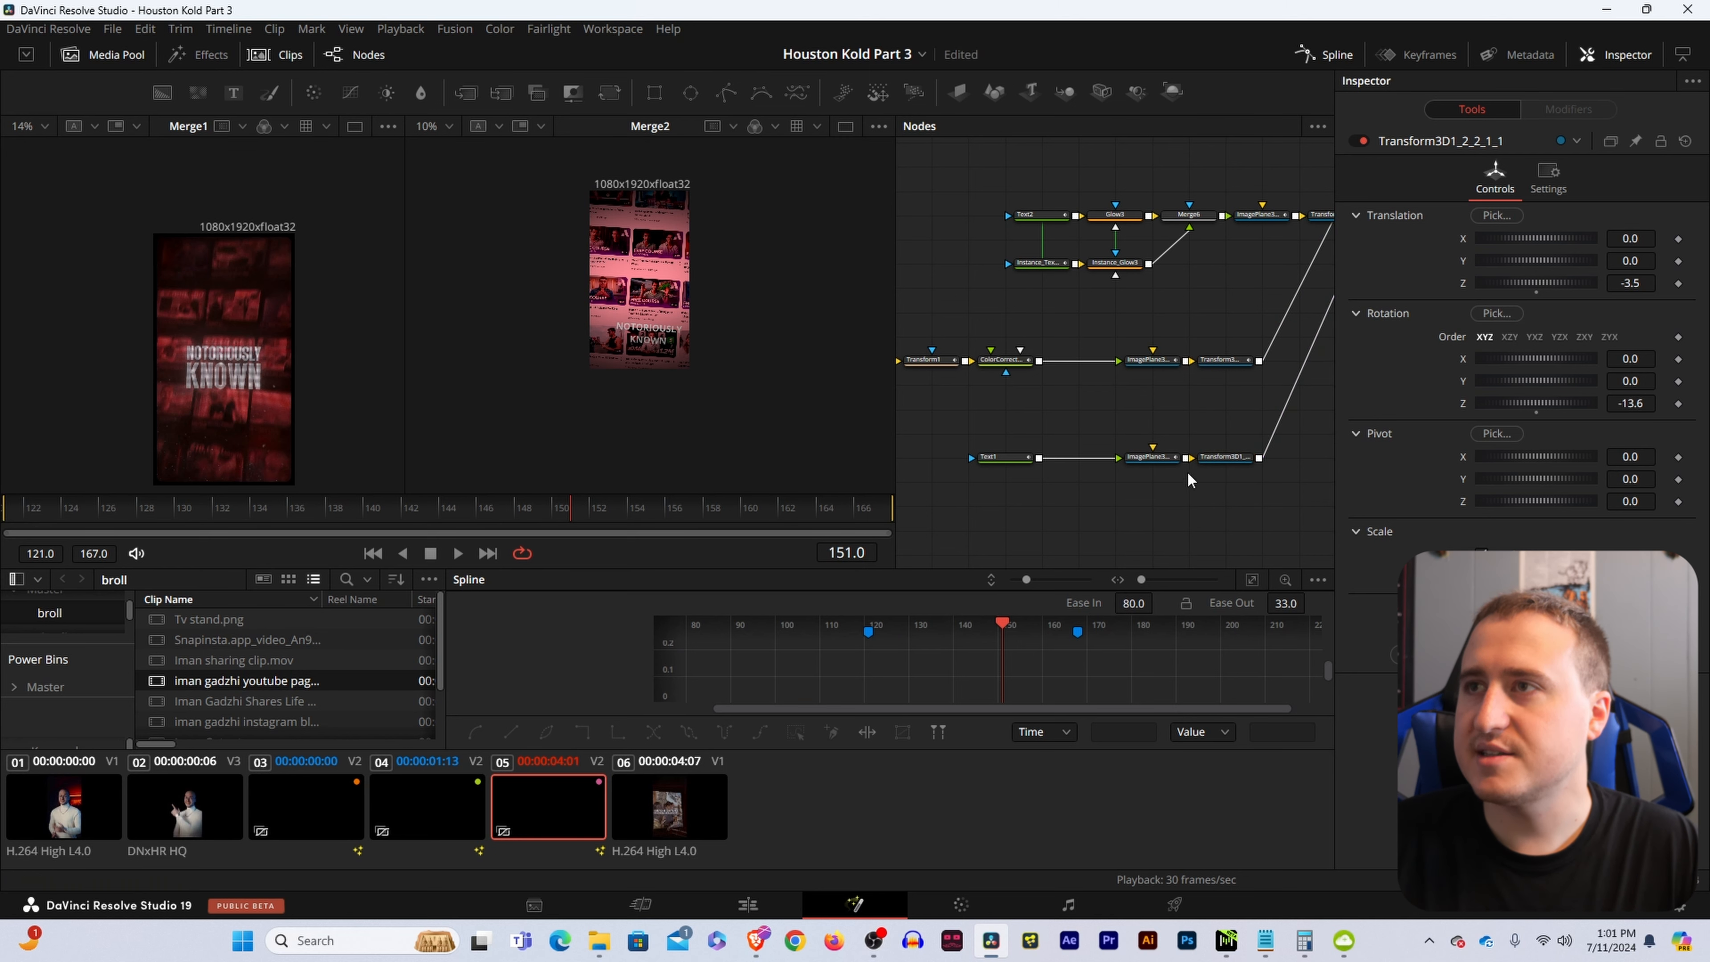
Set the text branch's Transform3D Z translation to -4.0, matching the YouTube branch's Transform3D.
{"action": "left_click", "coordinate": [1225, 361]}
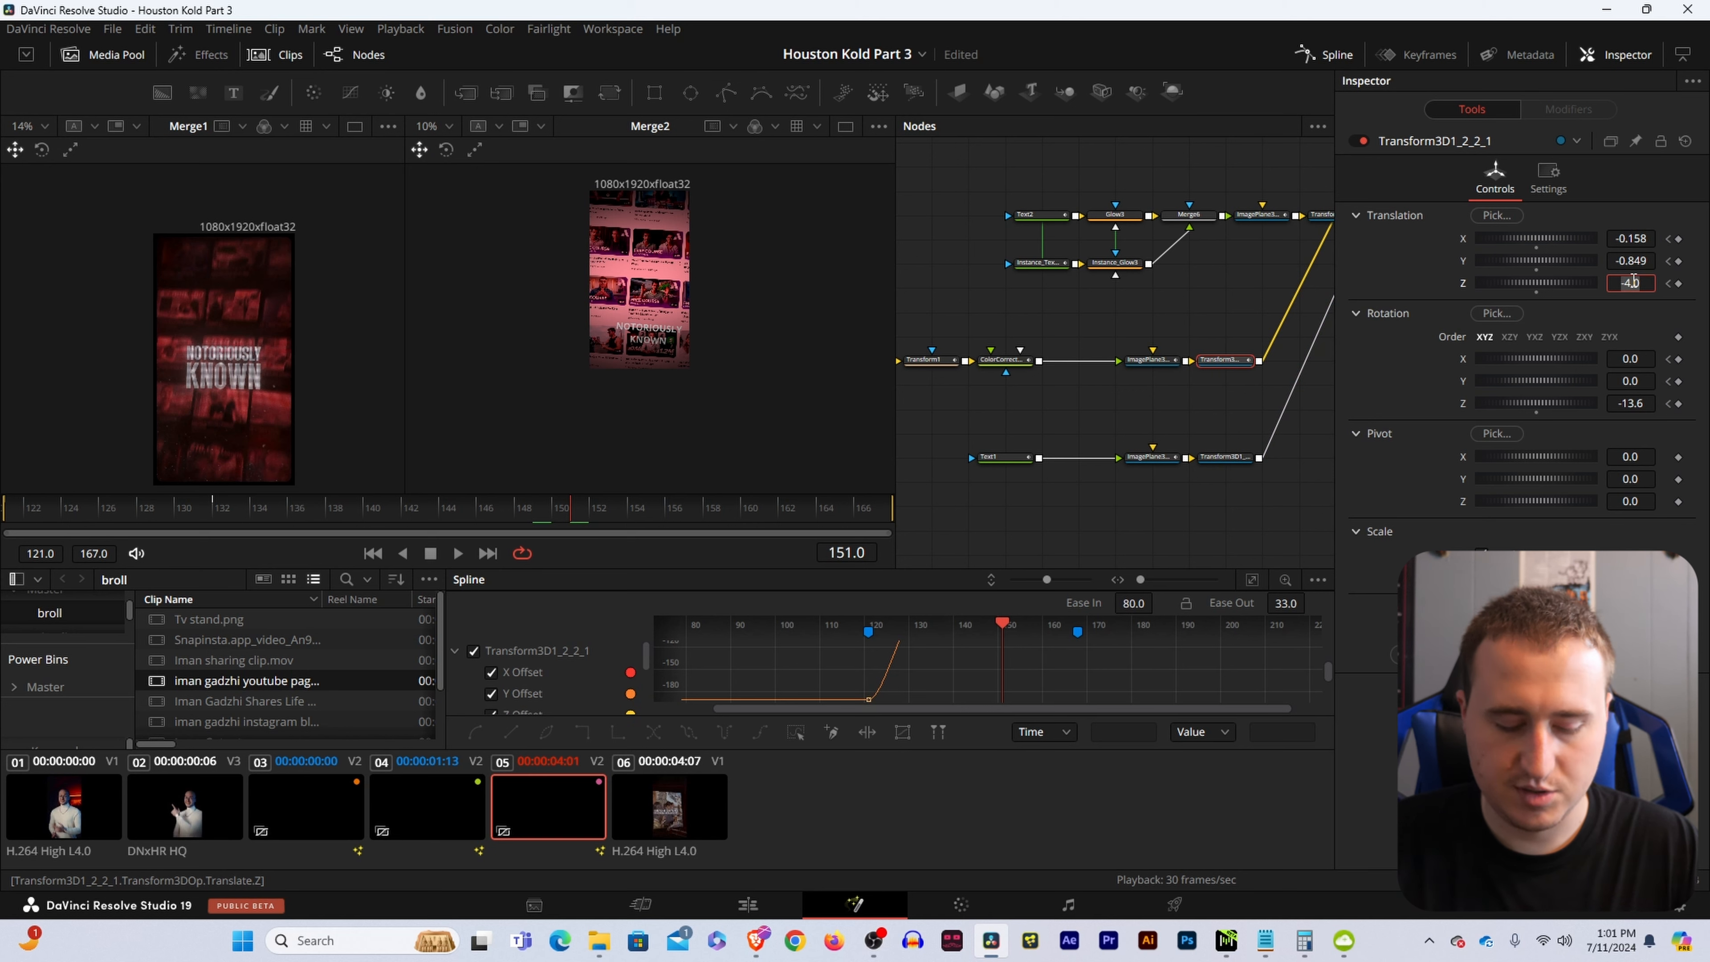
{"action": "left_click", "coordinate": [1219, 457]}
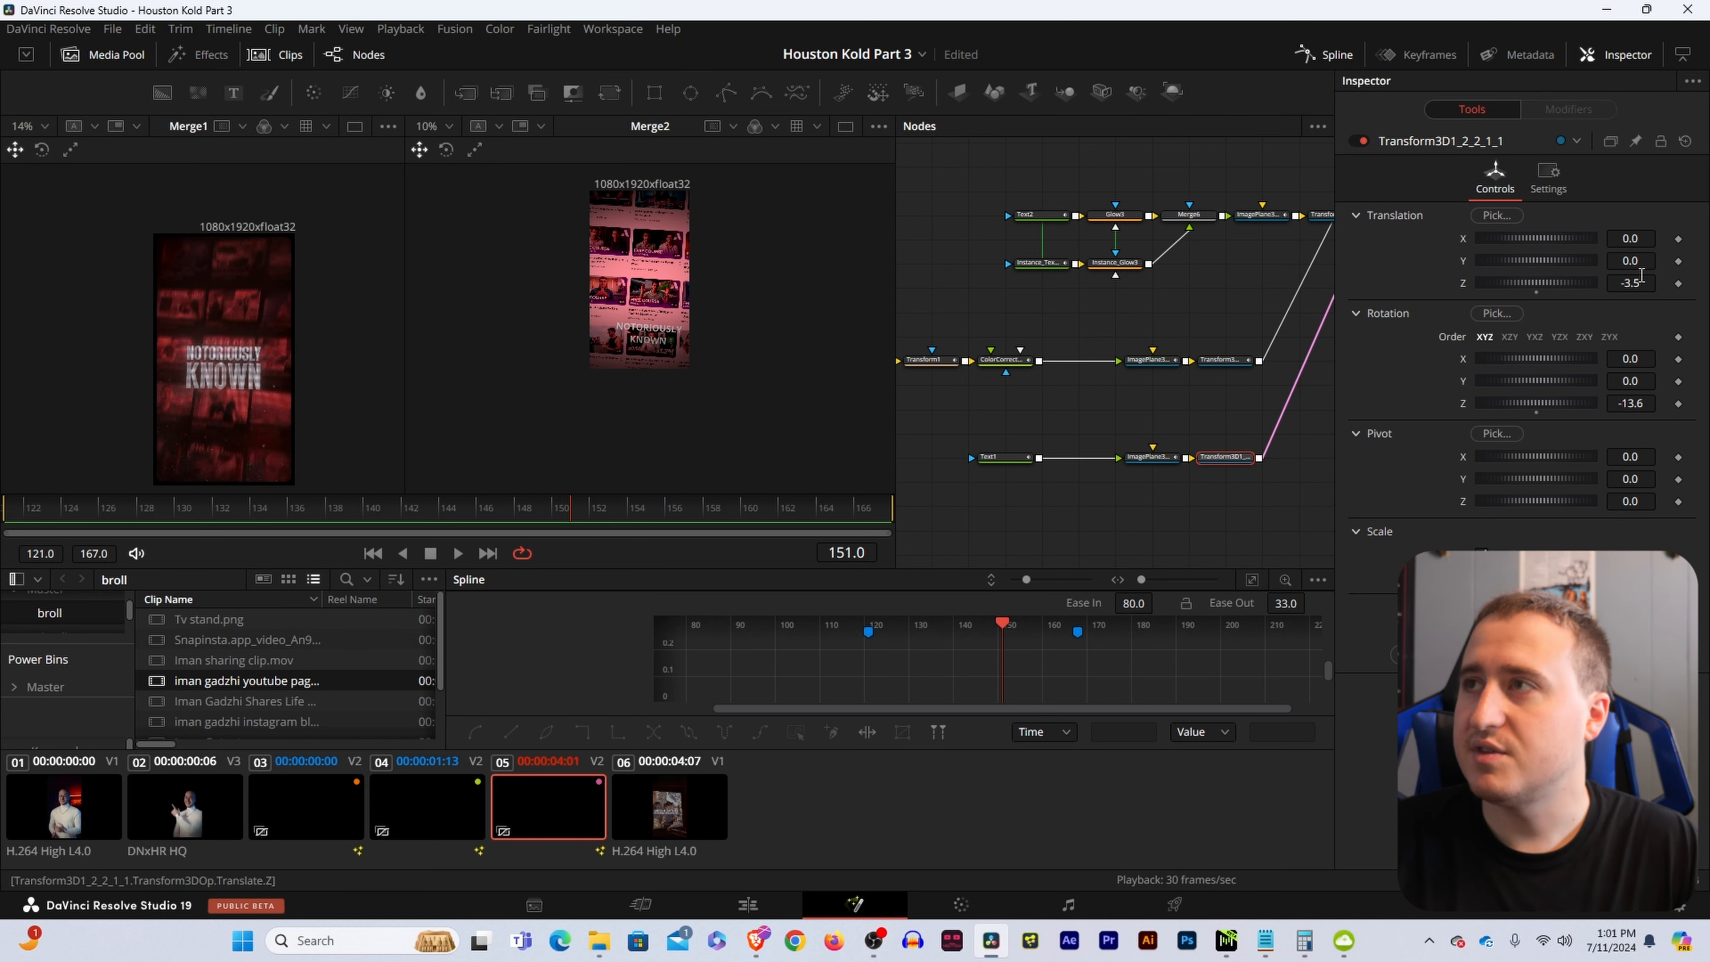
{"action": "type", "text": "-4.0"}
{"action": "key", "text": "Tab"}
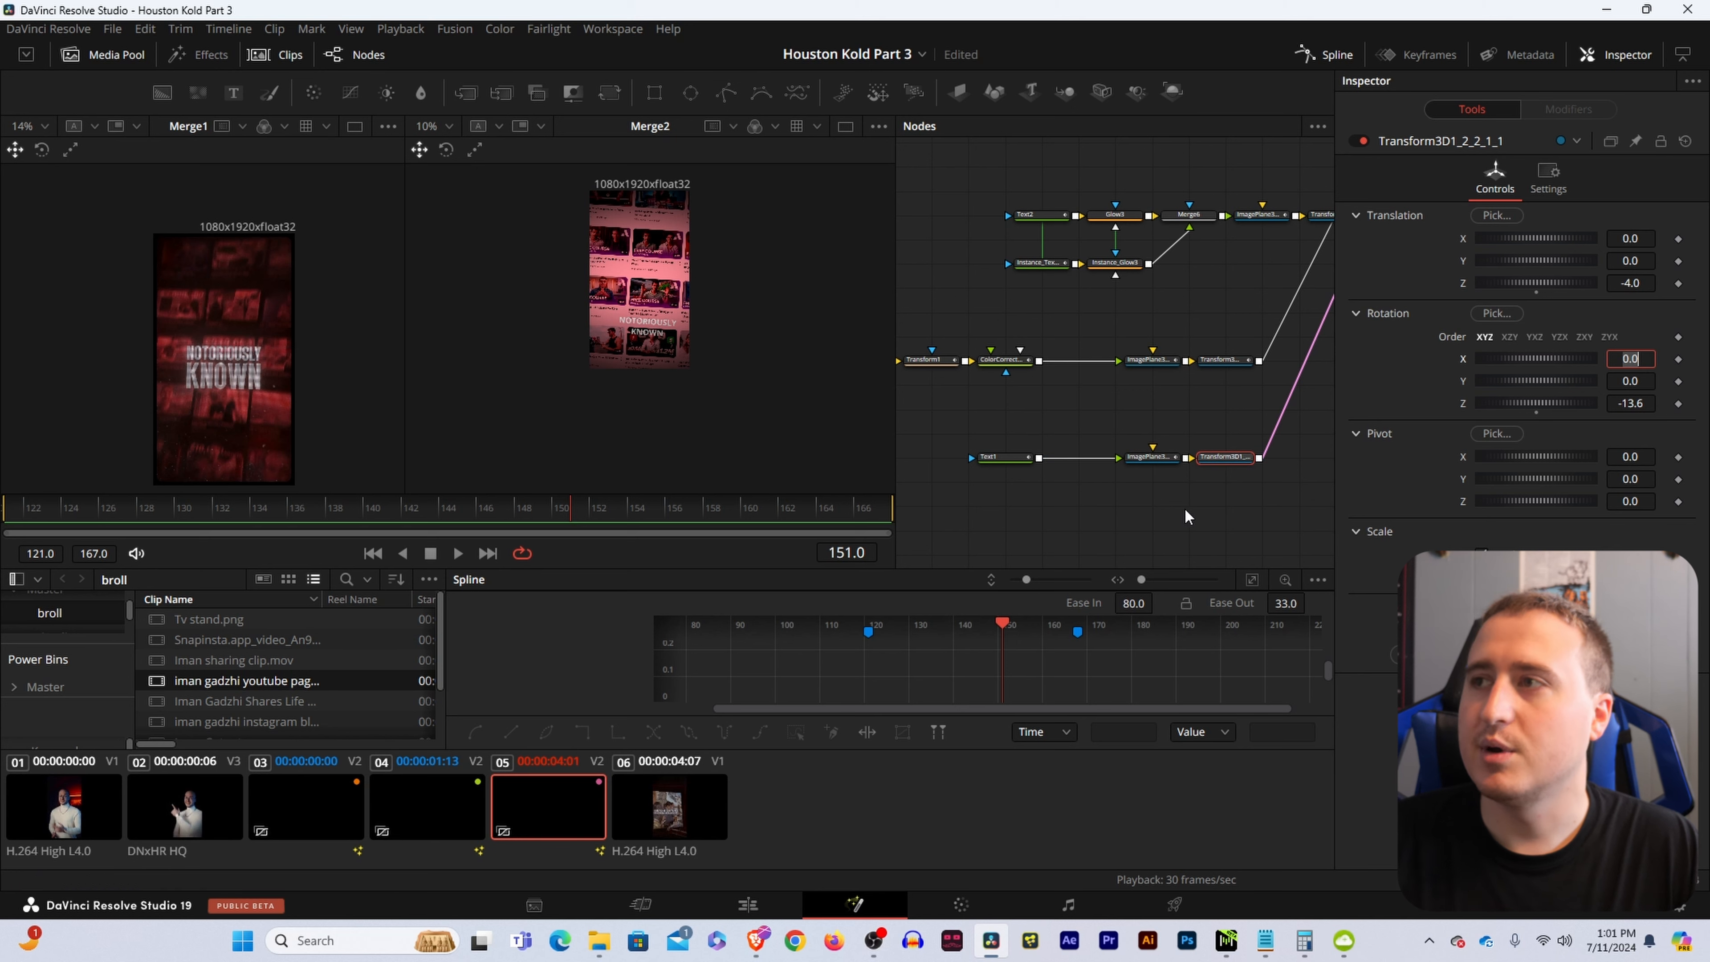
Copy the Y translation of -0.849 from the YouTube branch's Transform3D into the text branch's Transform3D.
{"action": "left_click", "coordinate": [1220, 359]}
{"action": "left_click", "coordinate": [1640, 262]}
{"action": "key", "text": "ctrl+c"}
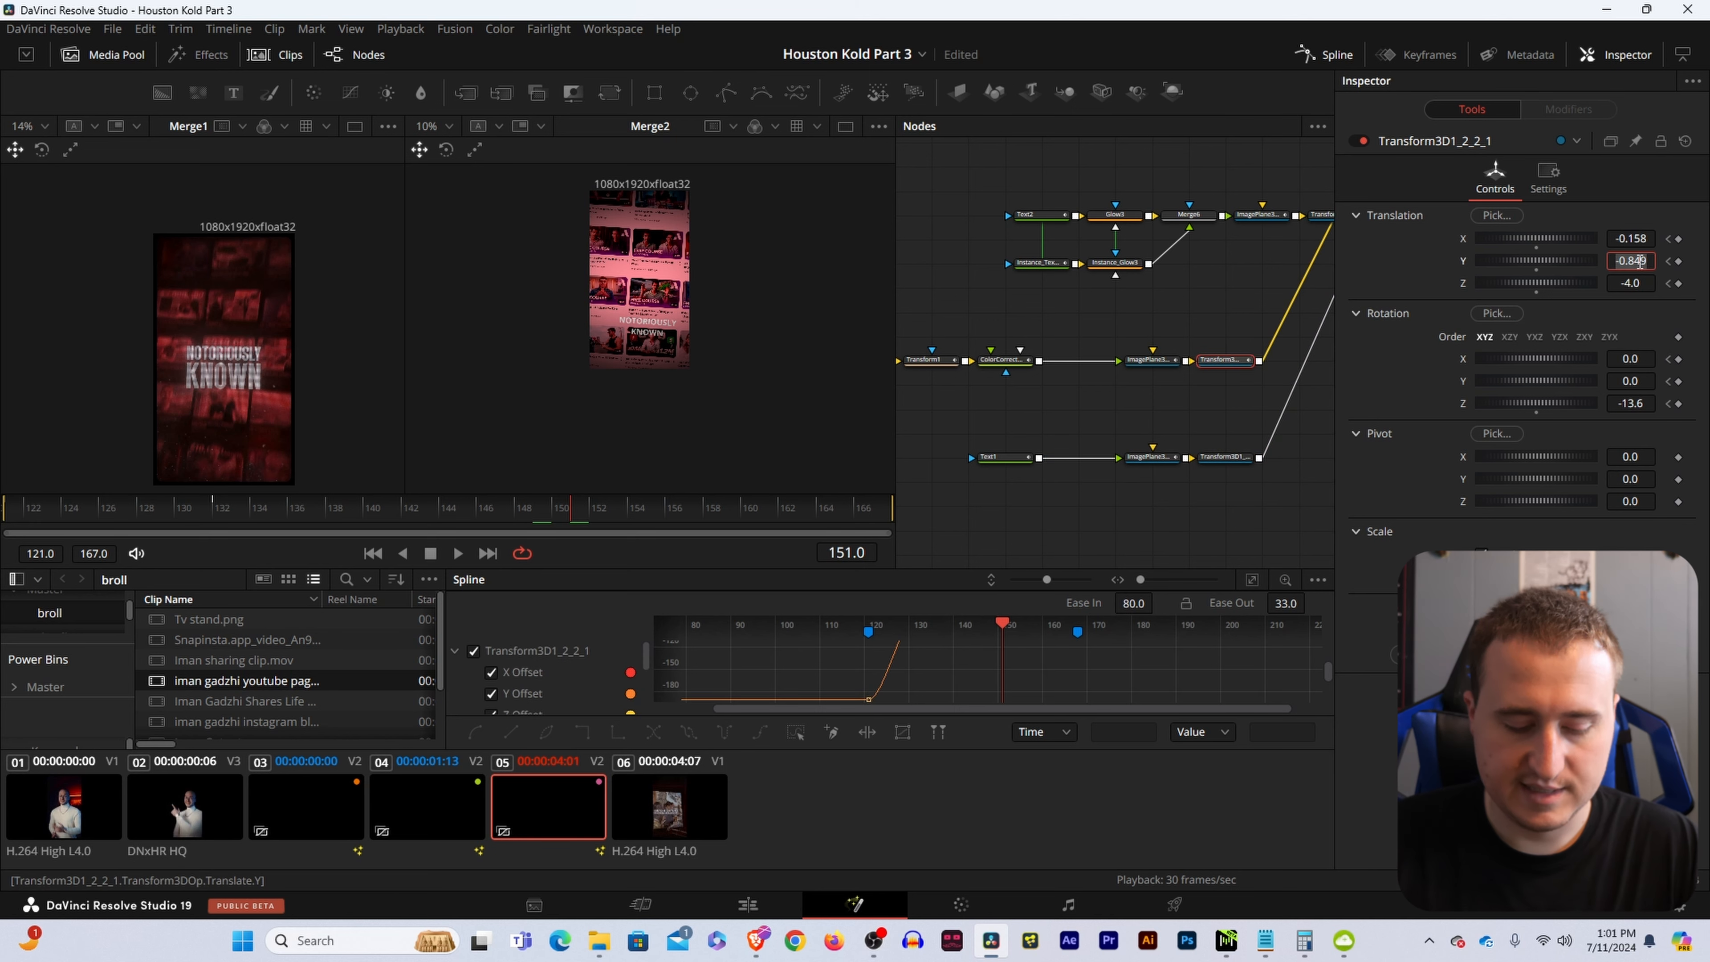
{"action": "left_click", "coordinate": [1227, 457]}
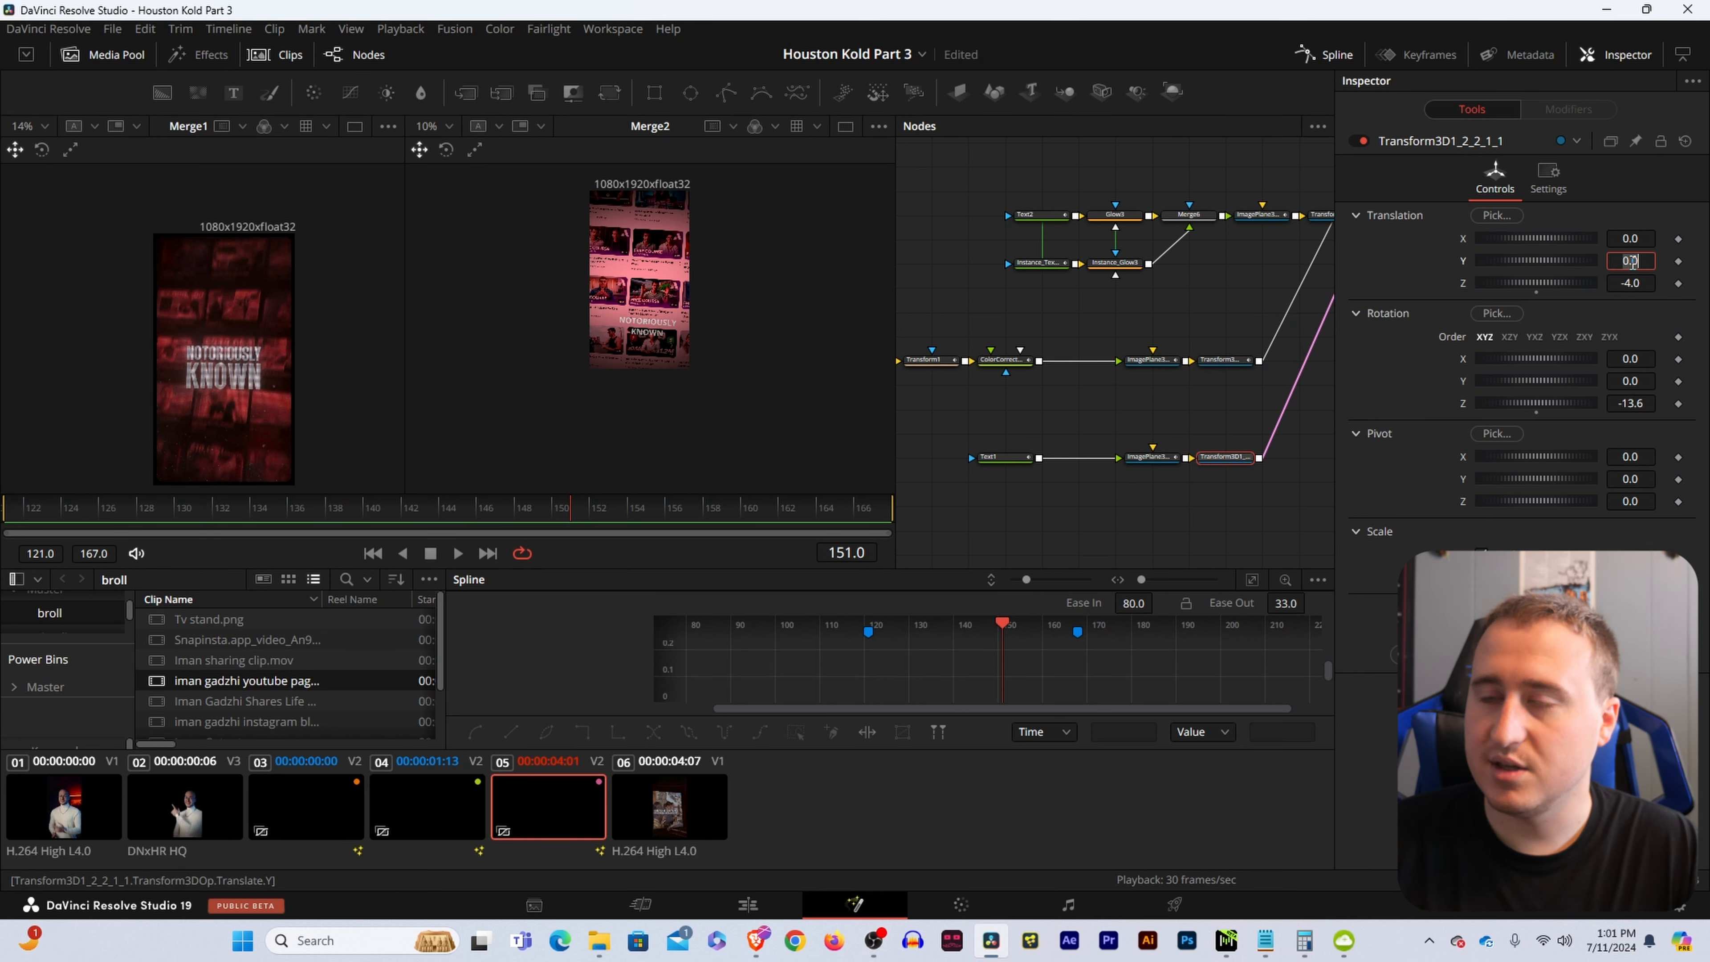
{"action": "key", "text": "ctrl+v"}
{"action": "key", "text": "Return"}
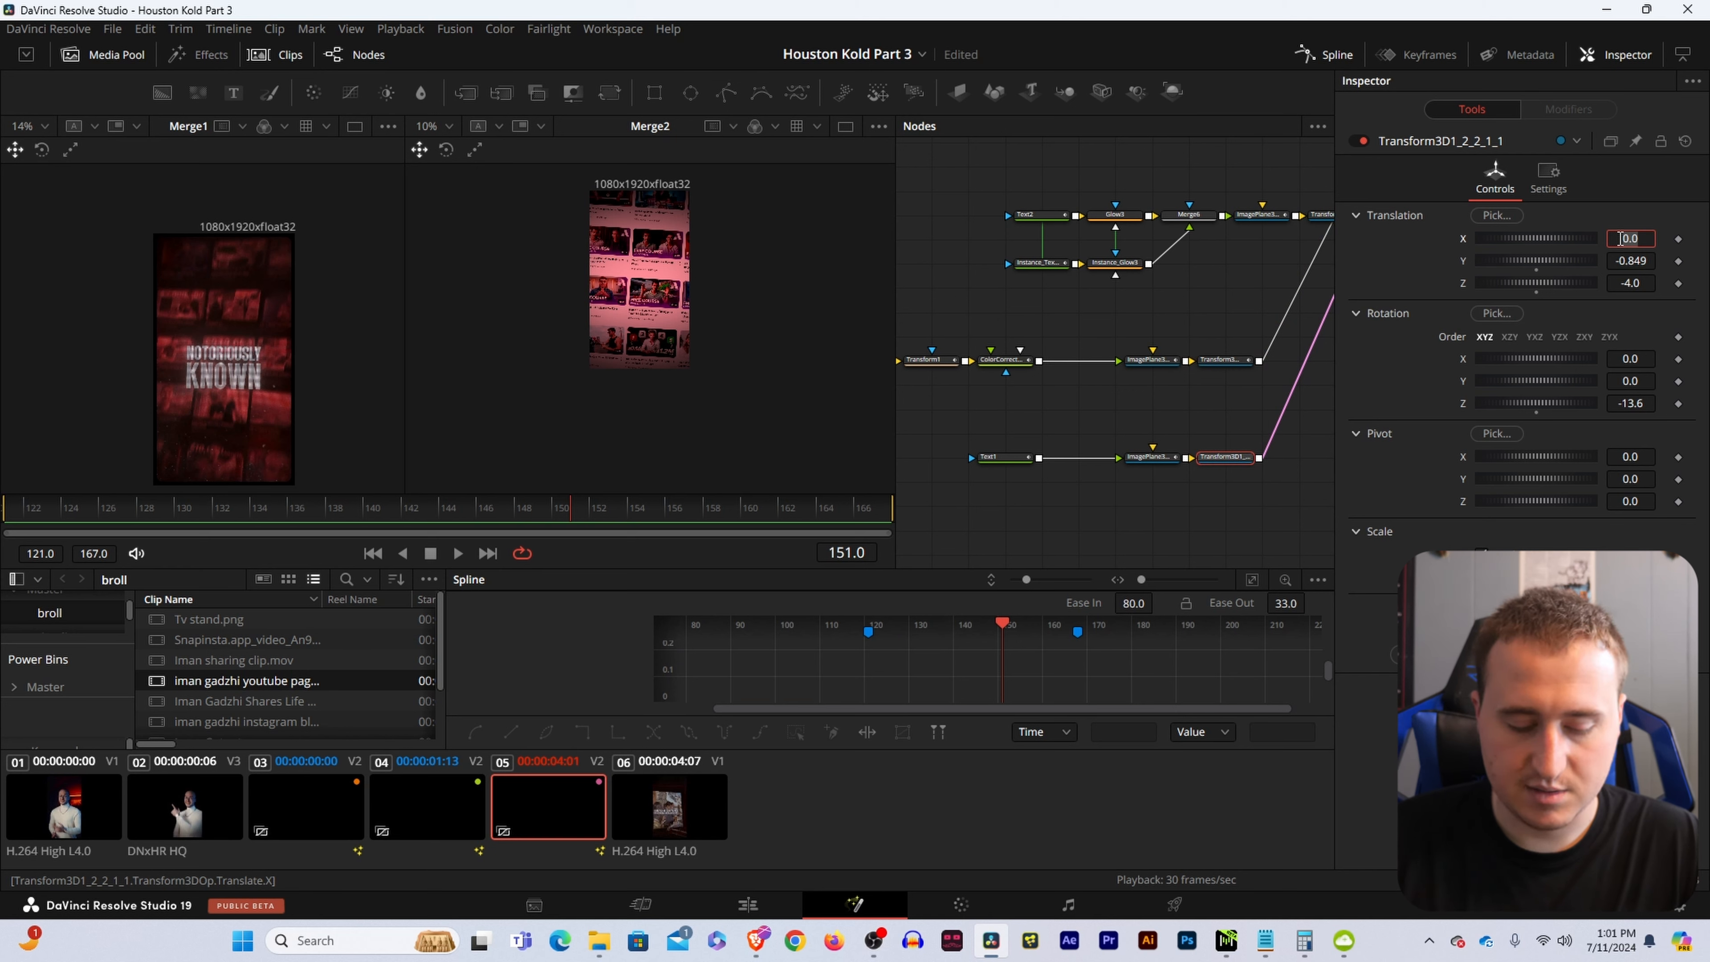
Try resizing the Text1 text, and set the text branch's Transform3D translation to Y 0.0 and Z -3.9.
{"action": "key", "text": "Tab"}
{"action": "left_click_drag", "start_coordinate": [1400, 306], "coordinate": [1372, 291]}
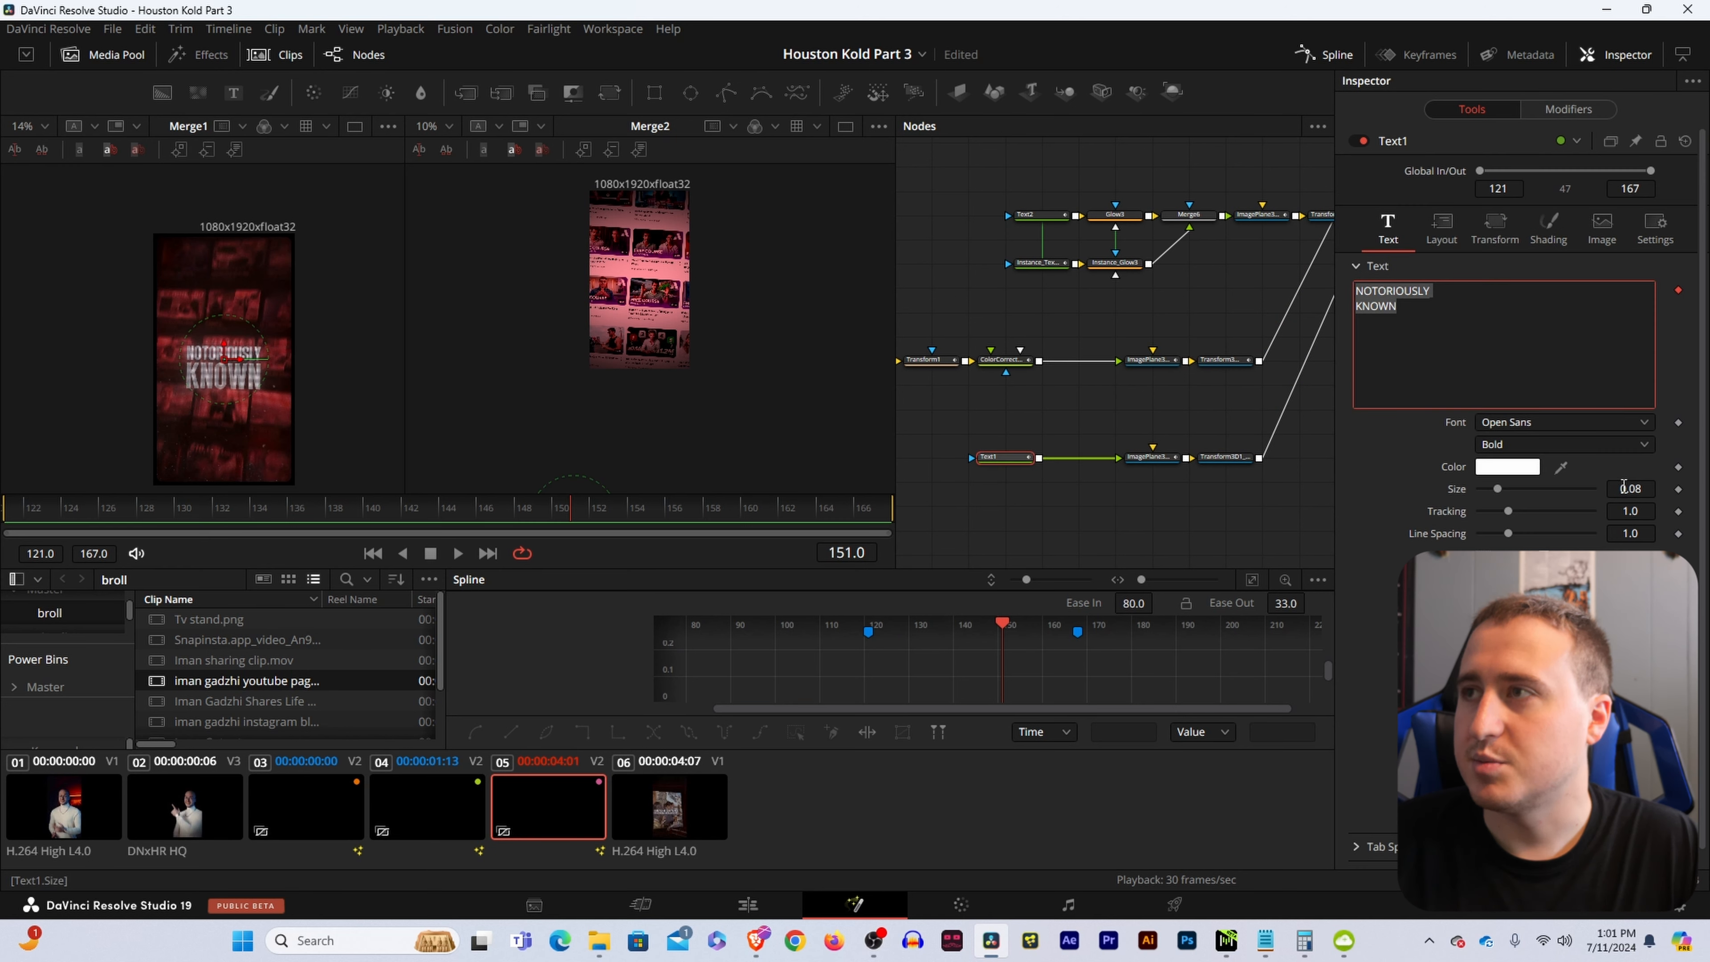
{"action": "left_click_drag", "start_coordinate": [1623, 486], "coordinate": [1656, 486]}
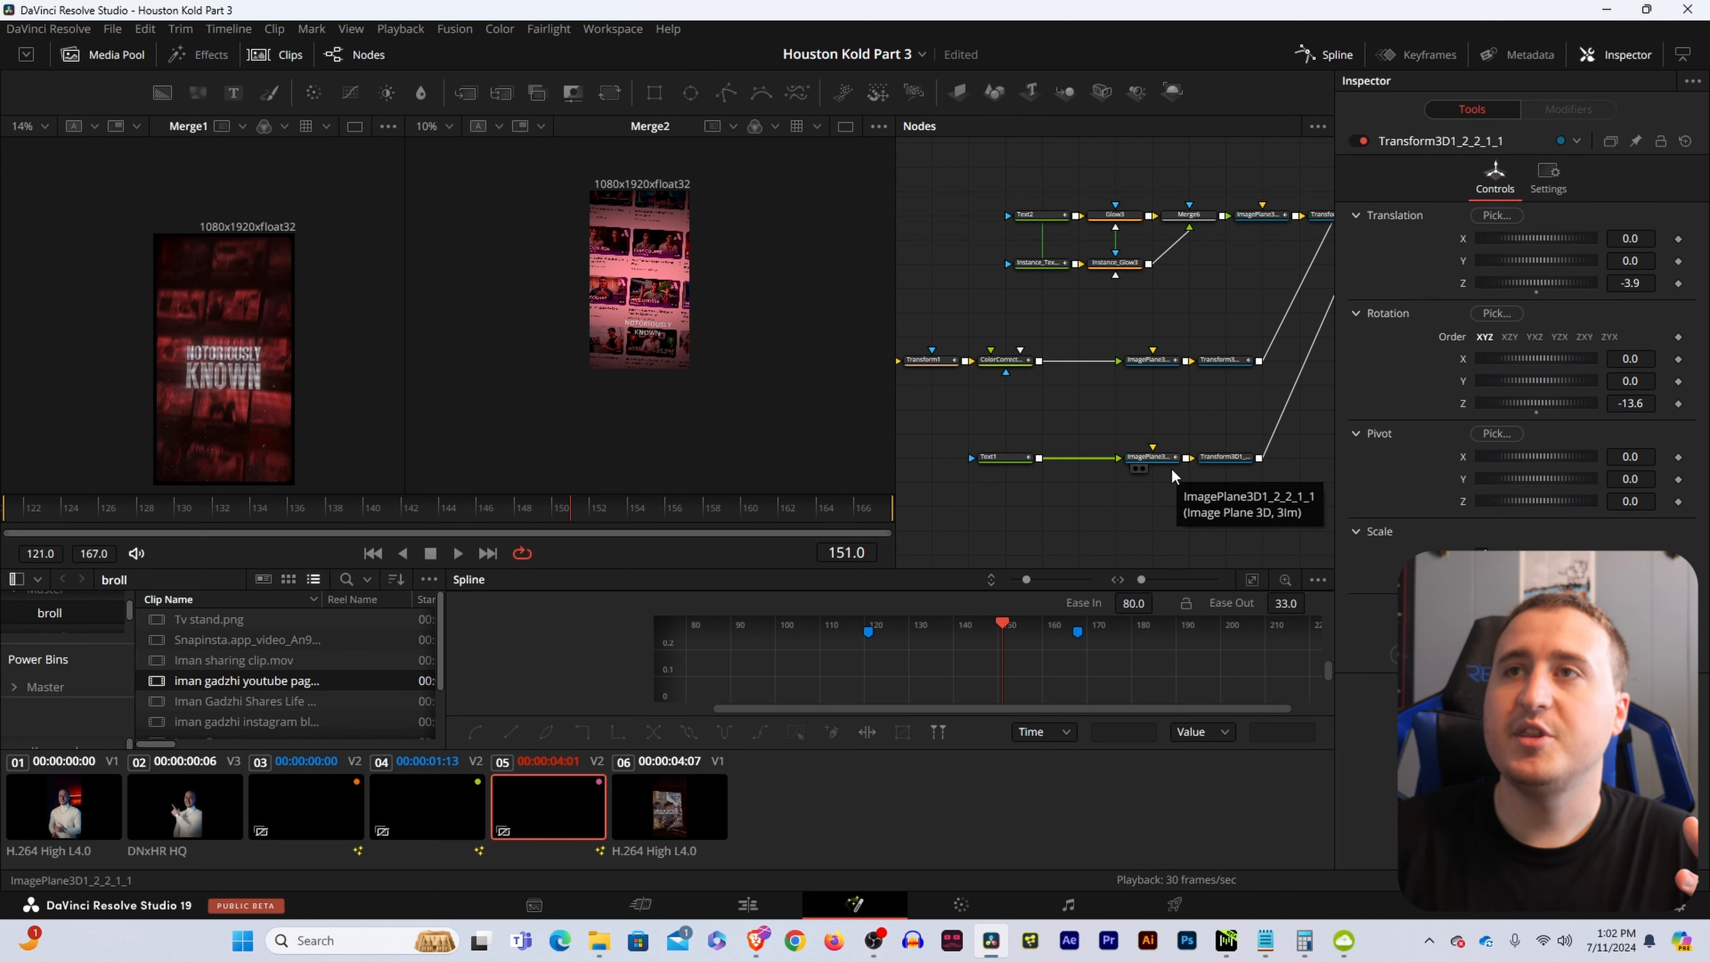
{"action": "left_click", "coordinate": [1228, 457]}
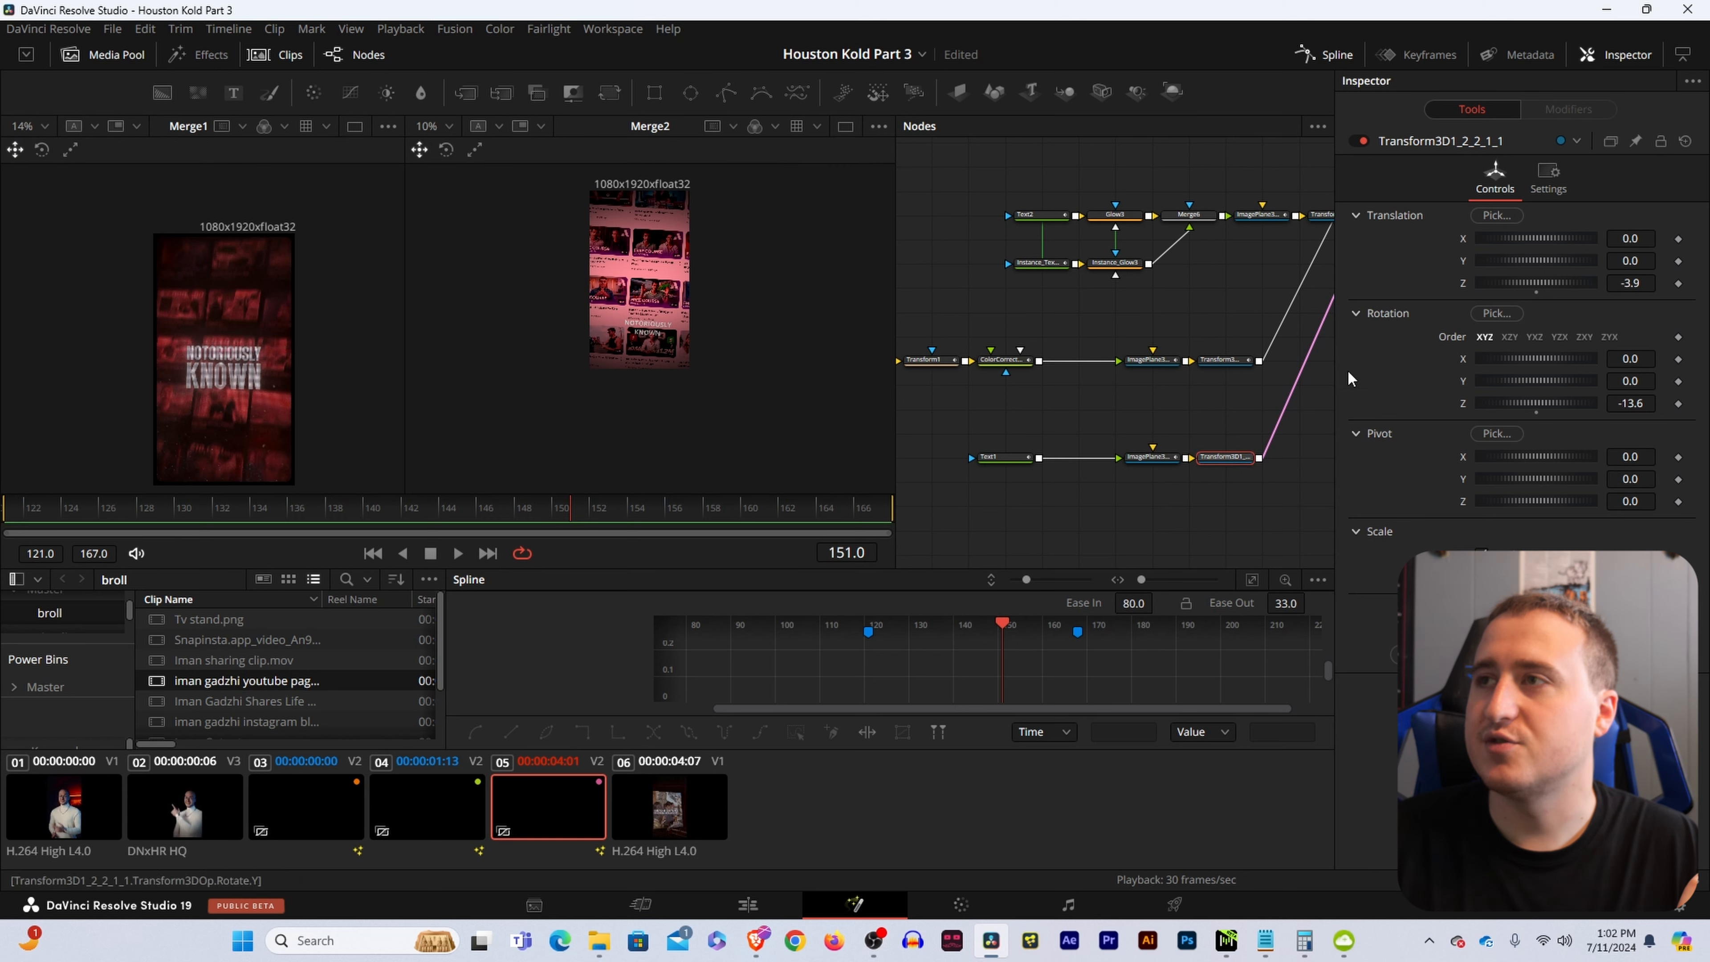
Insert a Transform node directly after Text1 and raise its Center Y to about 0.706.
{"action": "left_click", "coordinate": [991, 458]}
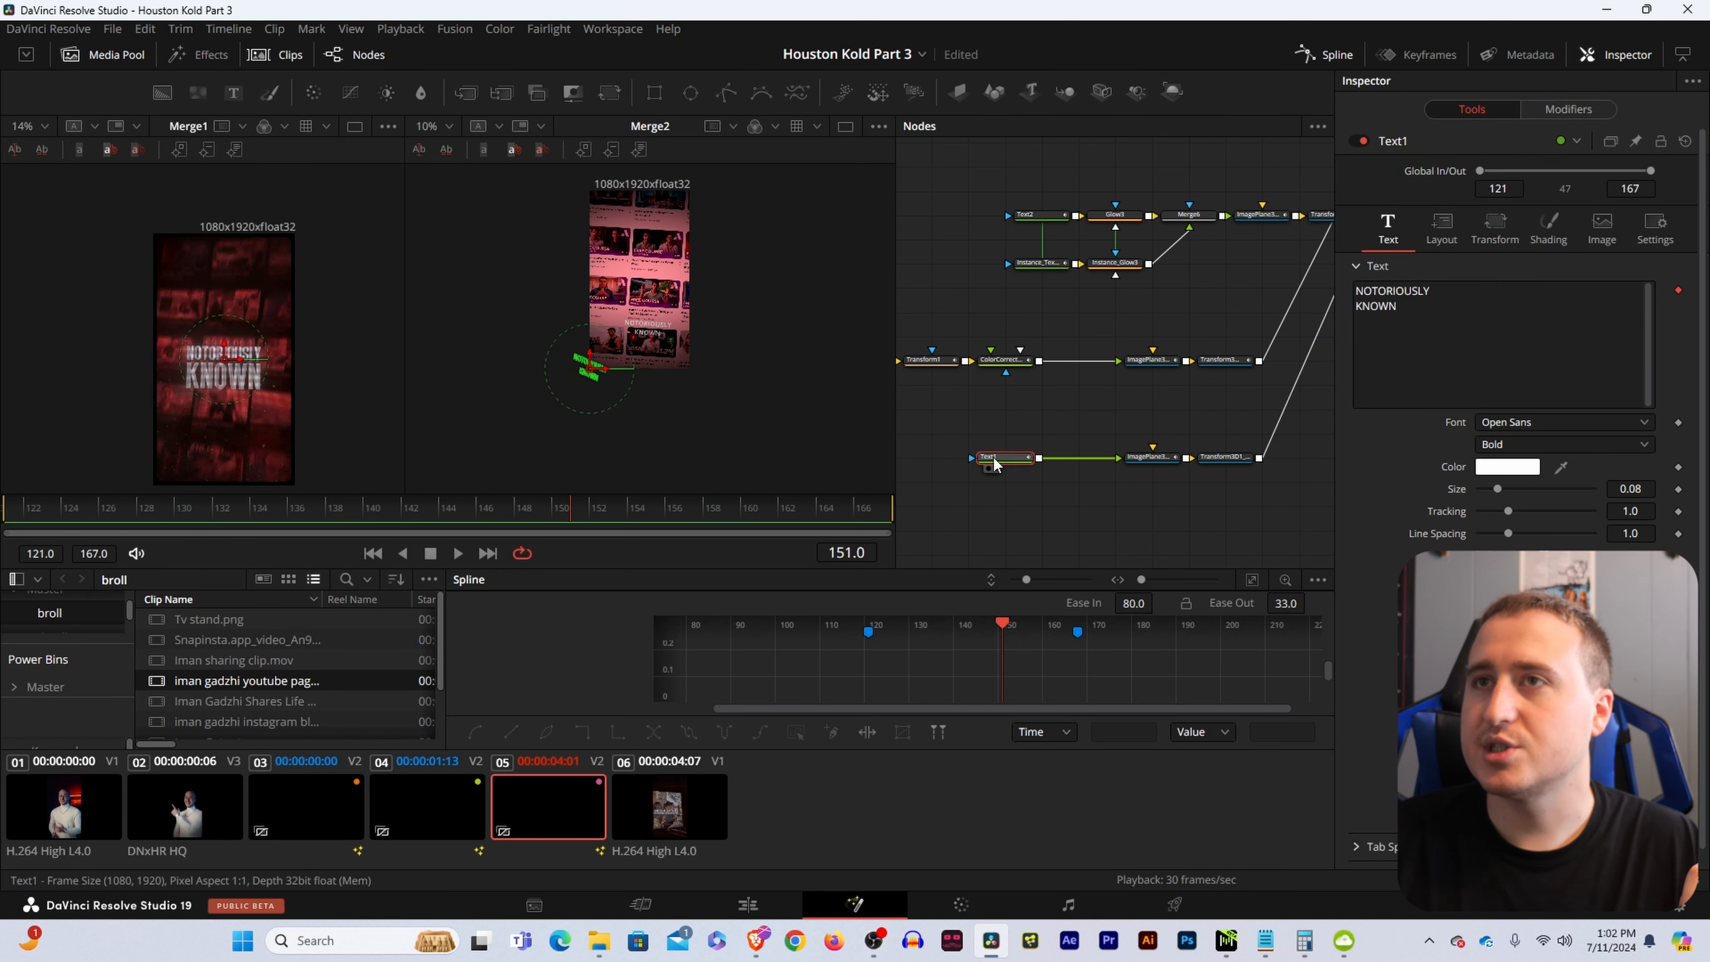
{"action": "key", "text": "shift+space"}
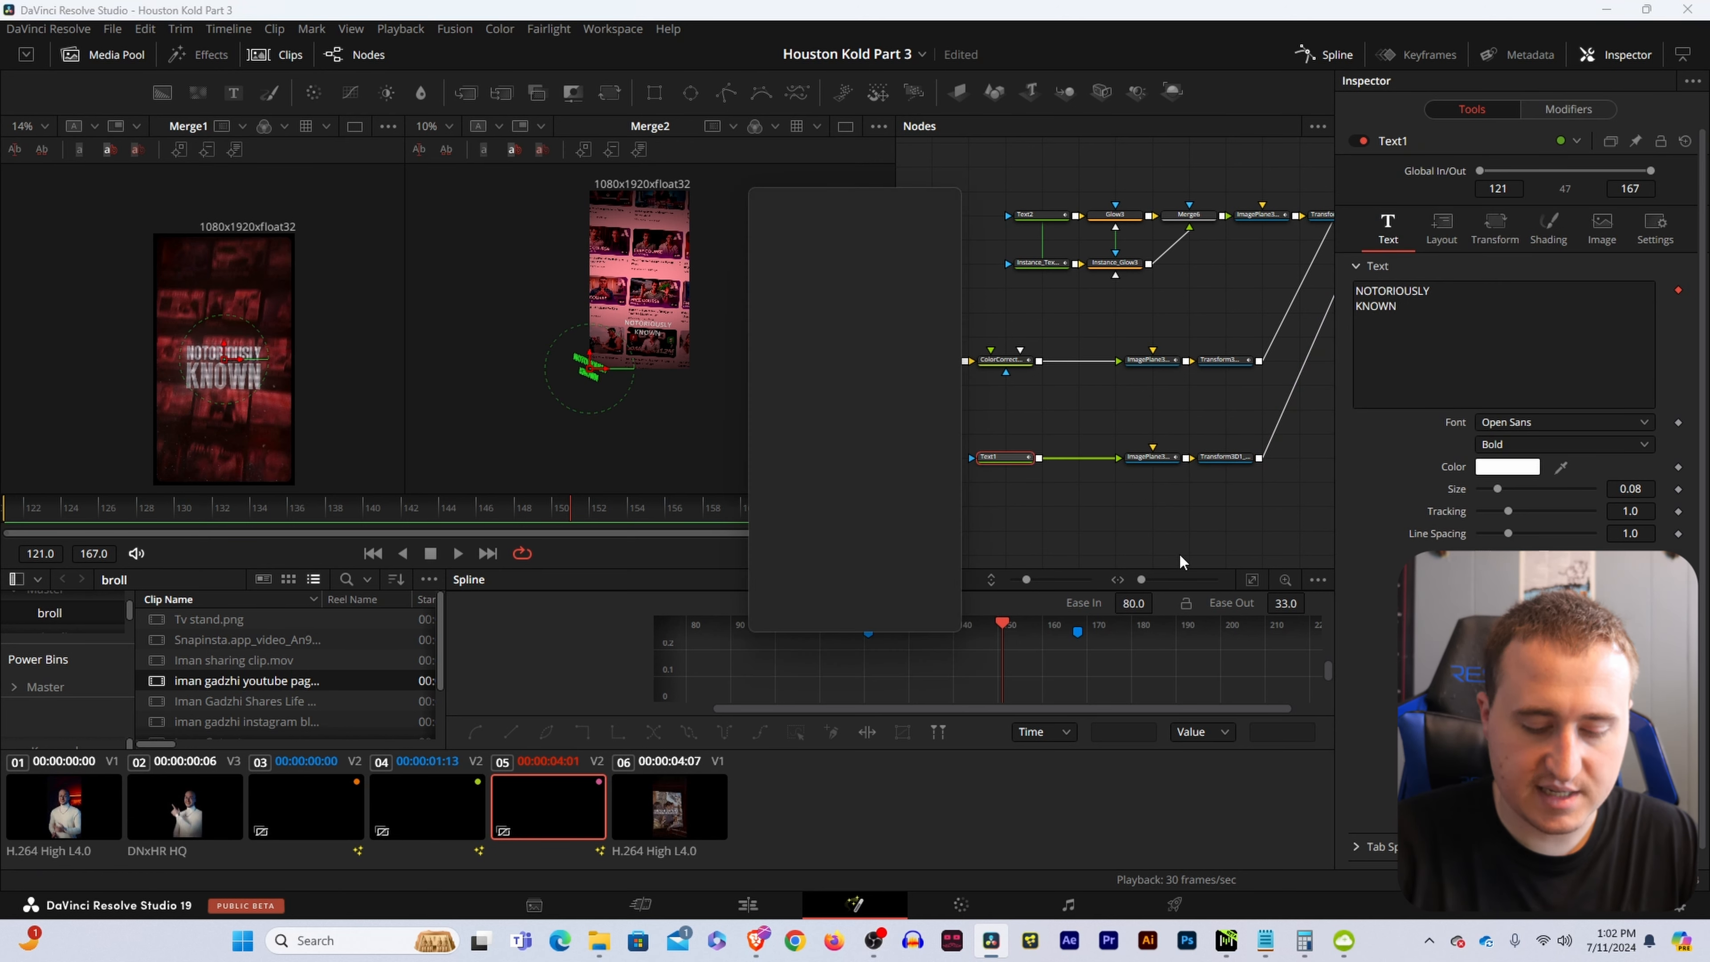
{"action": "type", "text": "transform"}
{"action": "key", "text": "Return"}
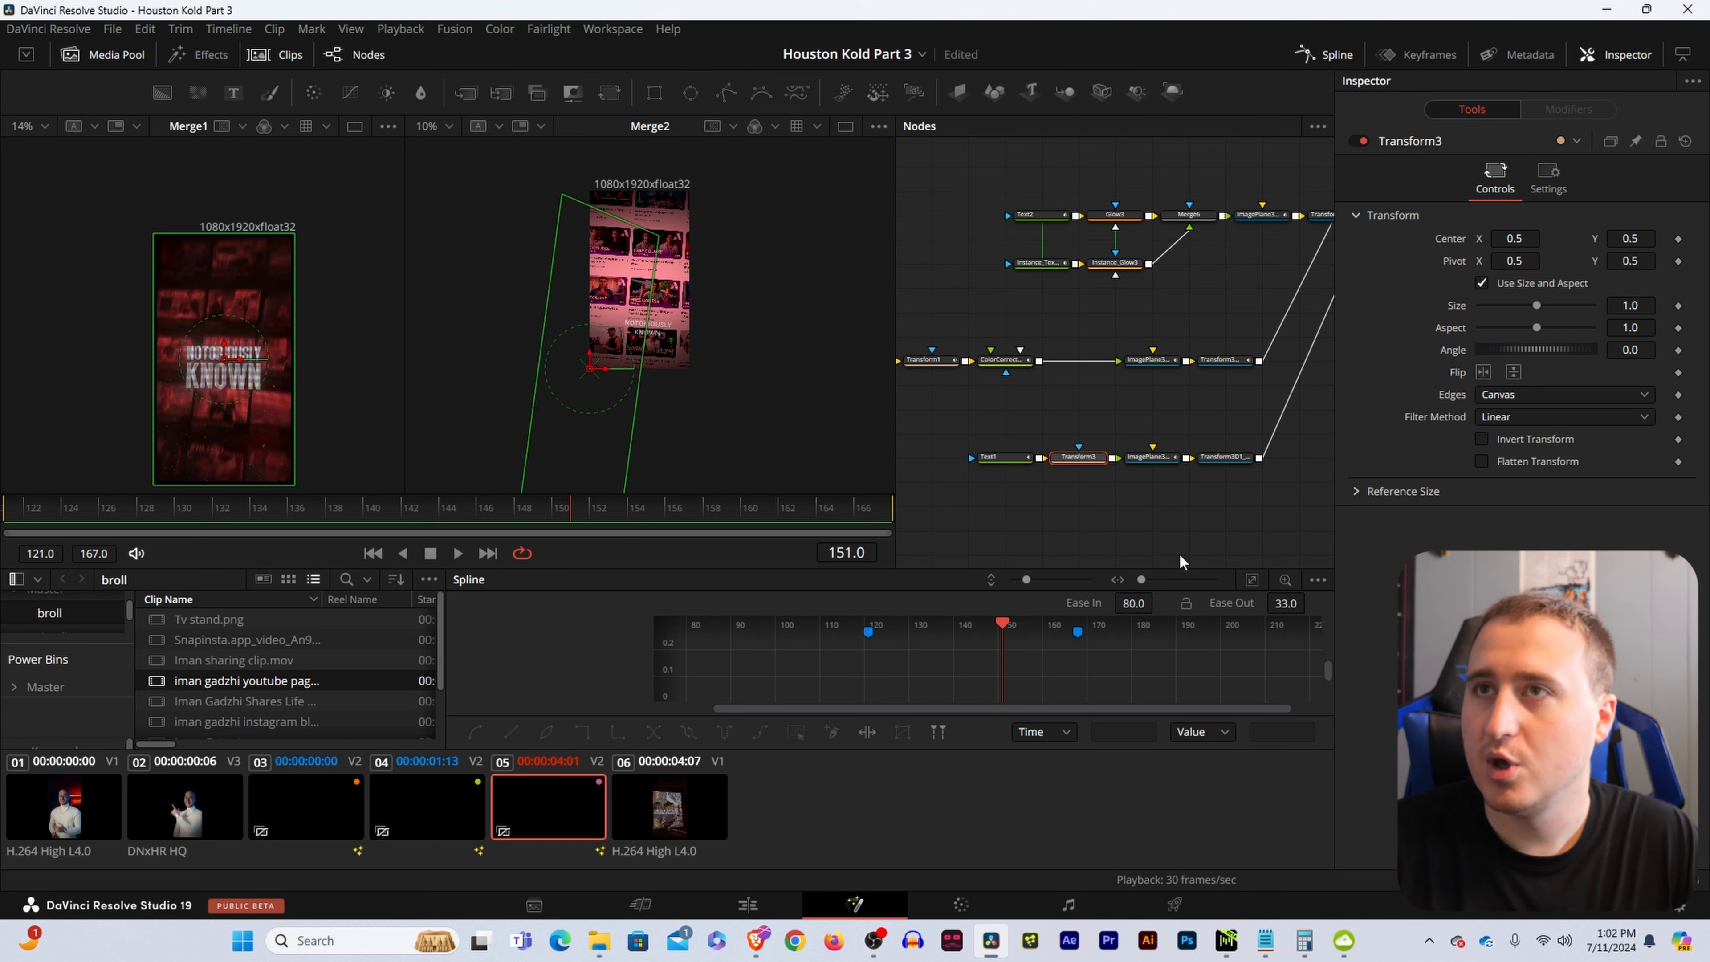
{"action": "left_click_drag", "start_coordinate": [1630, 243], "coordinate": [1699, 242]}
{"action": "scroll", "coordinate": [647, 277], "scroll_direction": "up", "scroll_amount": 1}
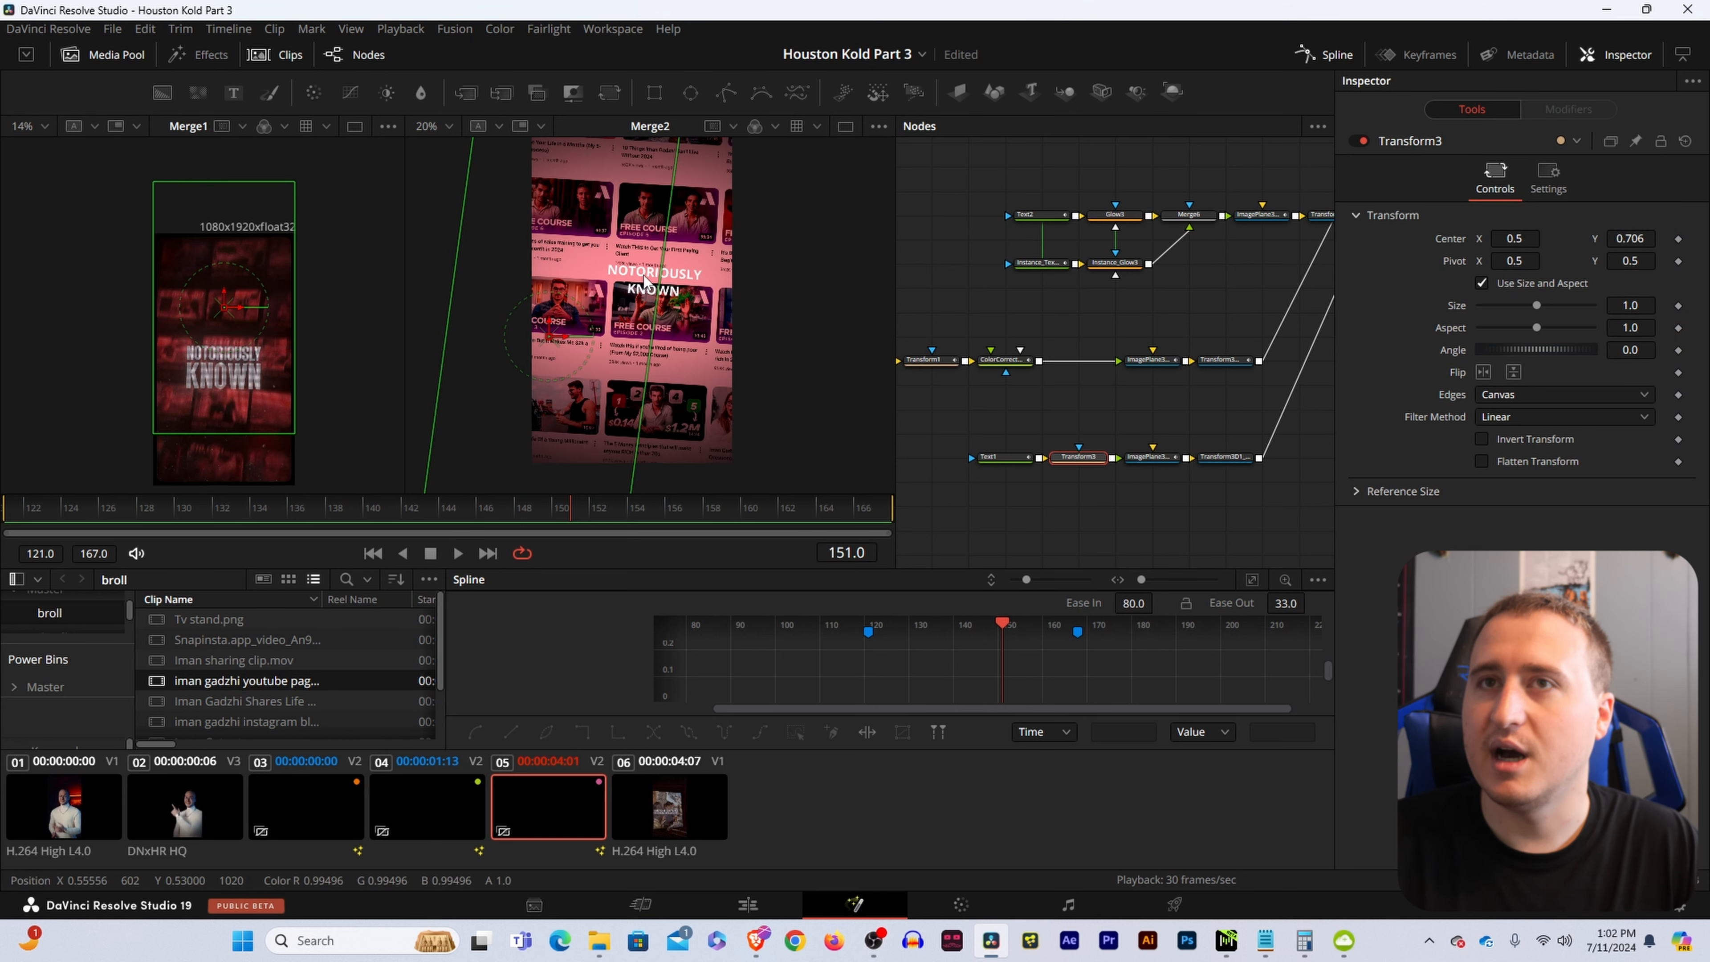
{"action": "scroll", "coordinate": [638, 246], "scroll_direction": "up", "scroll_amount": 1}
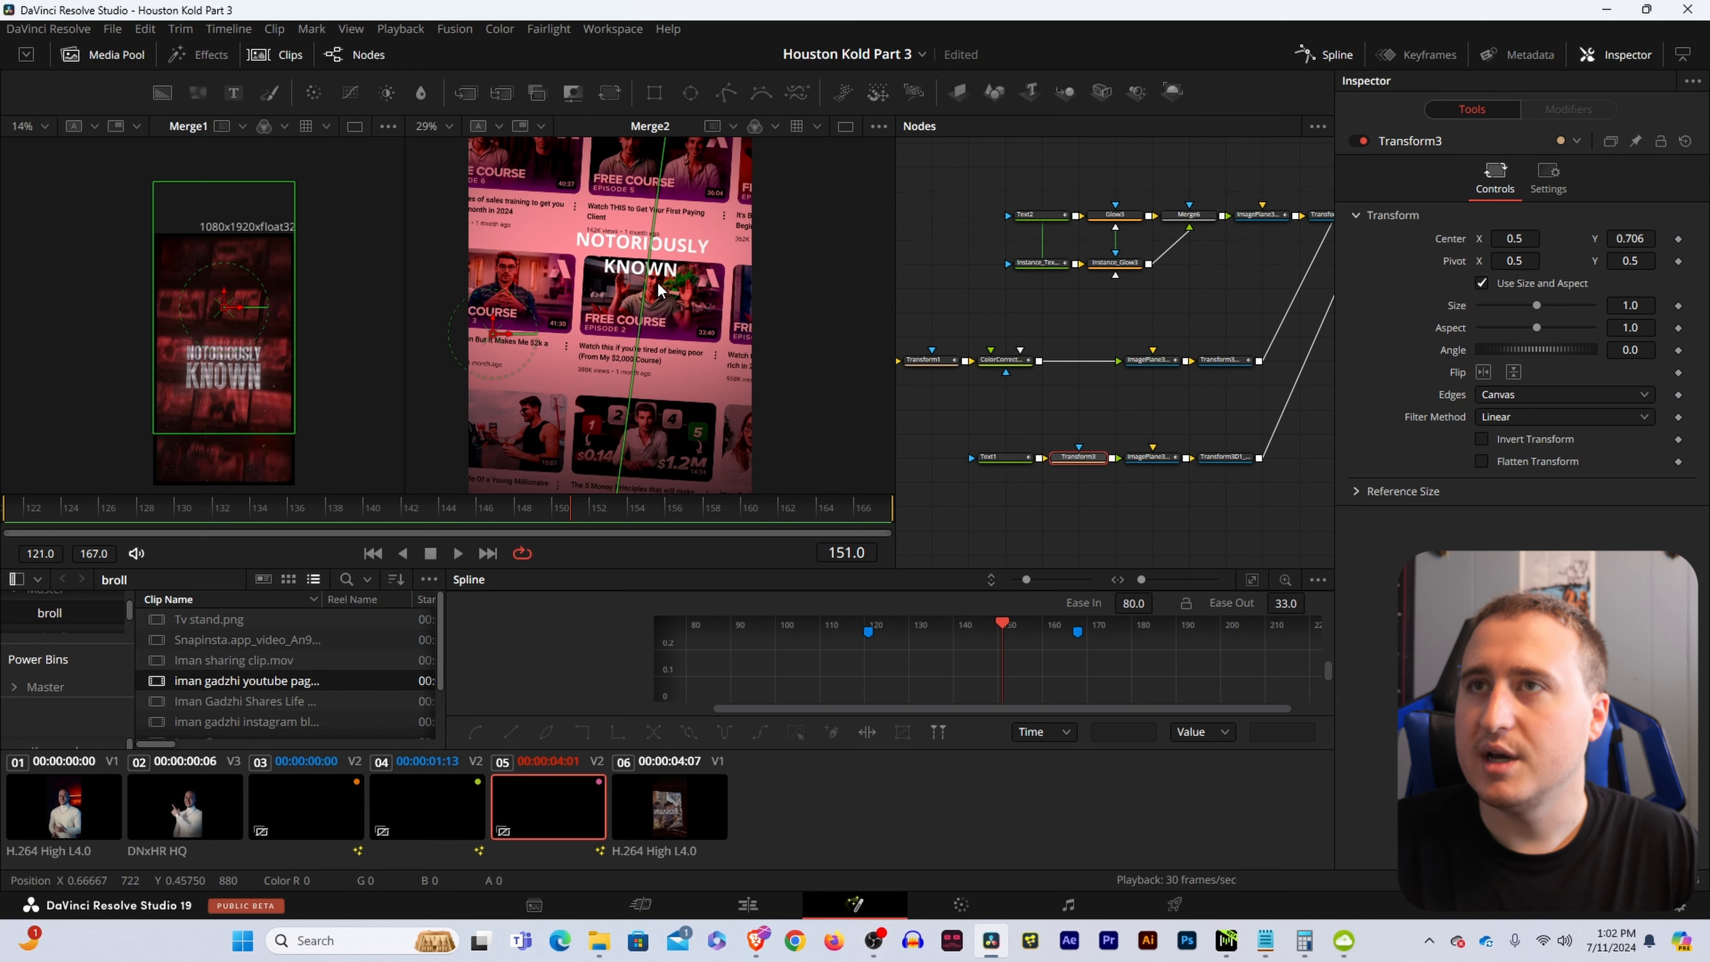
Set the text's Transform angle to 3.6, shift its Center X to about 0.458, and fine-tune the center over the YouTube page.
{"action": "left_click_drag", "start_coordinate": [1632, 351], "coordinate": [1643, 352]}
{"action": "scroll", "coordinate": [724, 235], "scroll_direction": "down", "scroll_amount": 2}
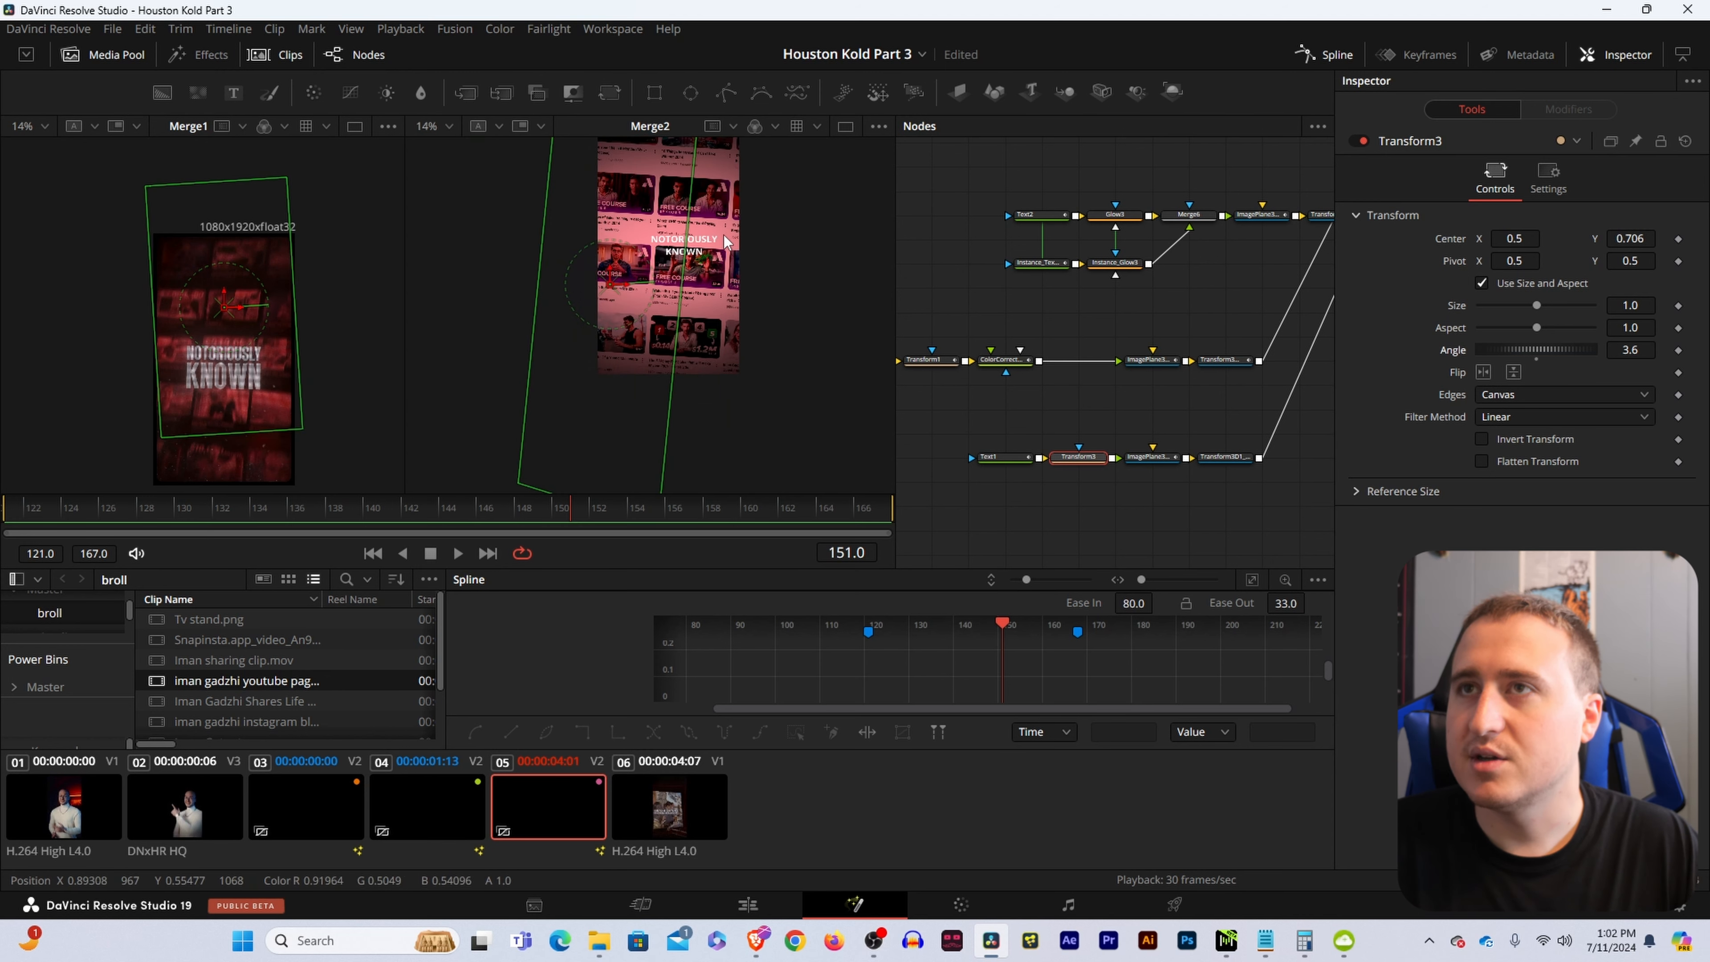
{"action": "left_click_drag", "start_coordinate": [1519, 241], "coordinate": [1503, 241]}
{"action": "scroll", "coordinate": [704, 239], "scroll_direction": "up", "scroll_amount": 3}
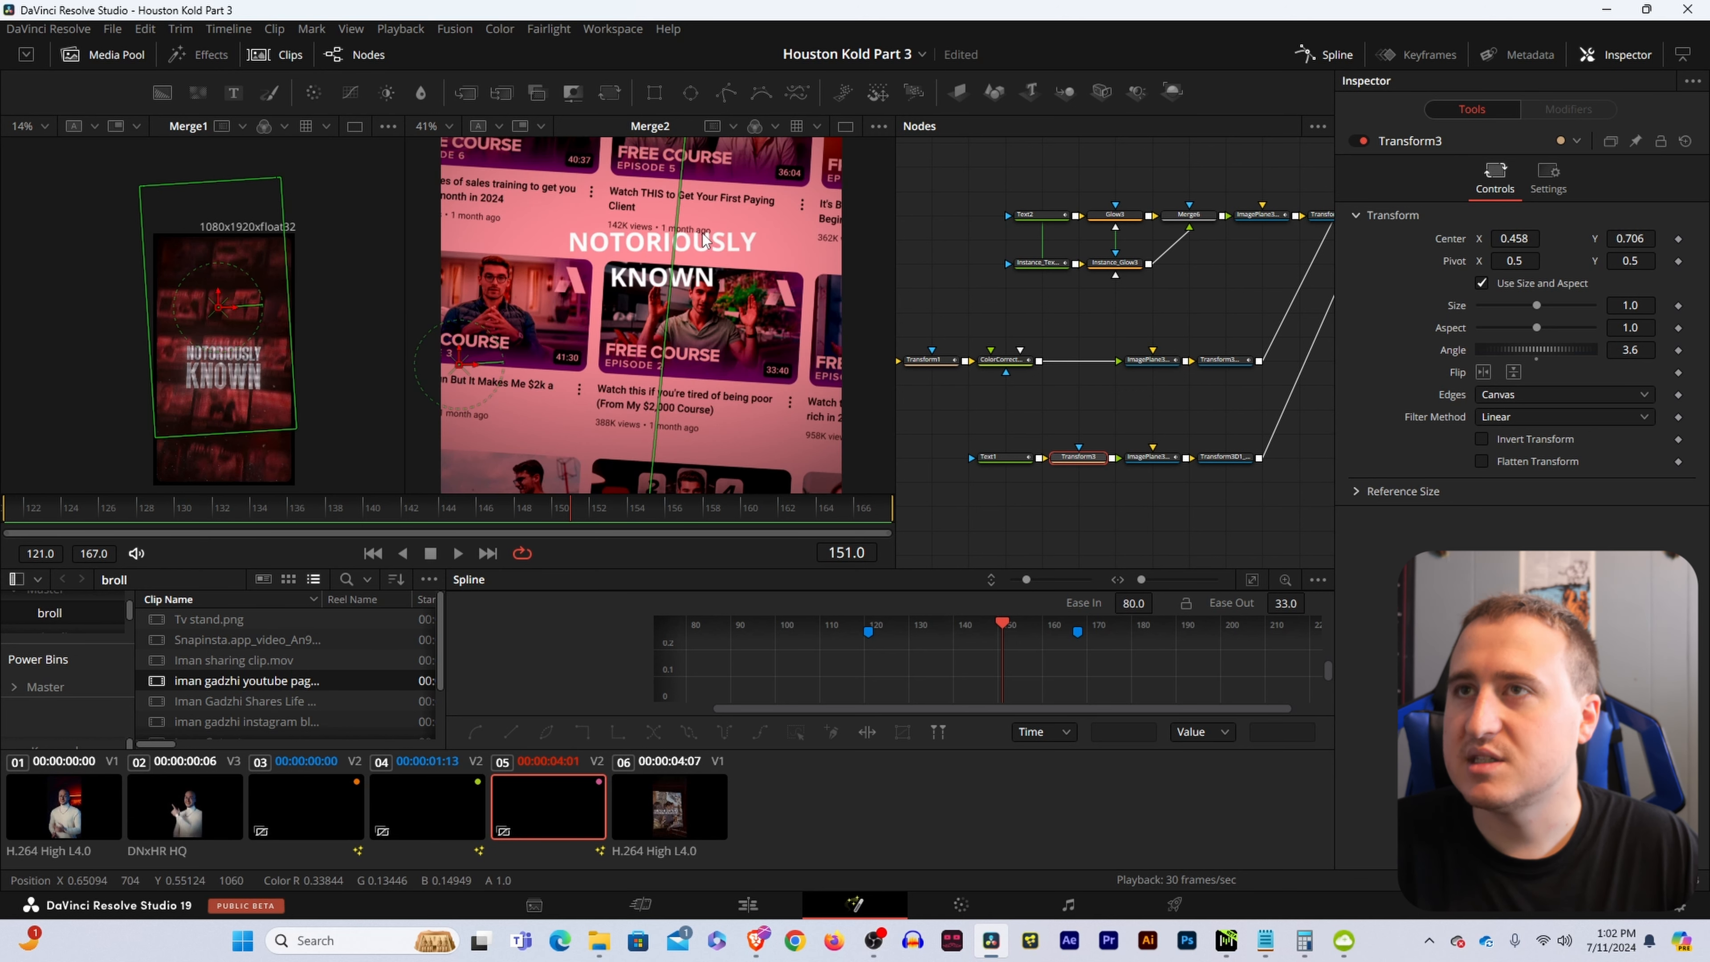
{"action": "scroll", "coordinate": [700, 229], "scroll_direction": "down", "scroll_amount": 3}
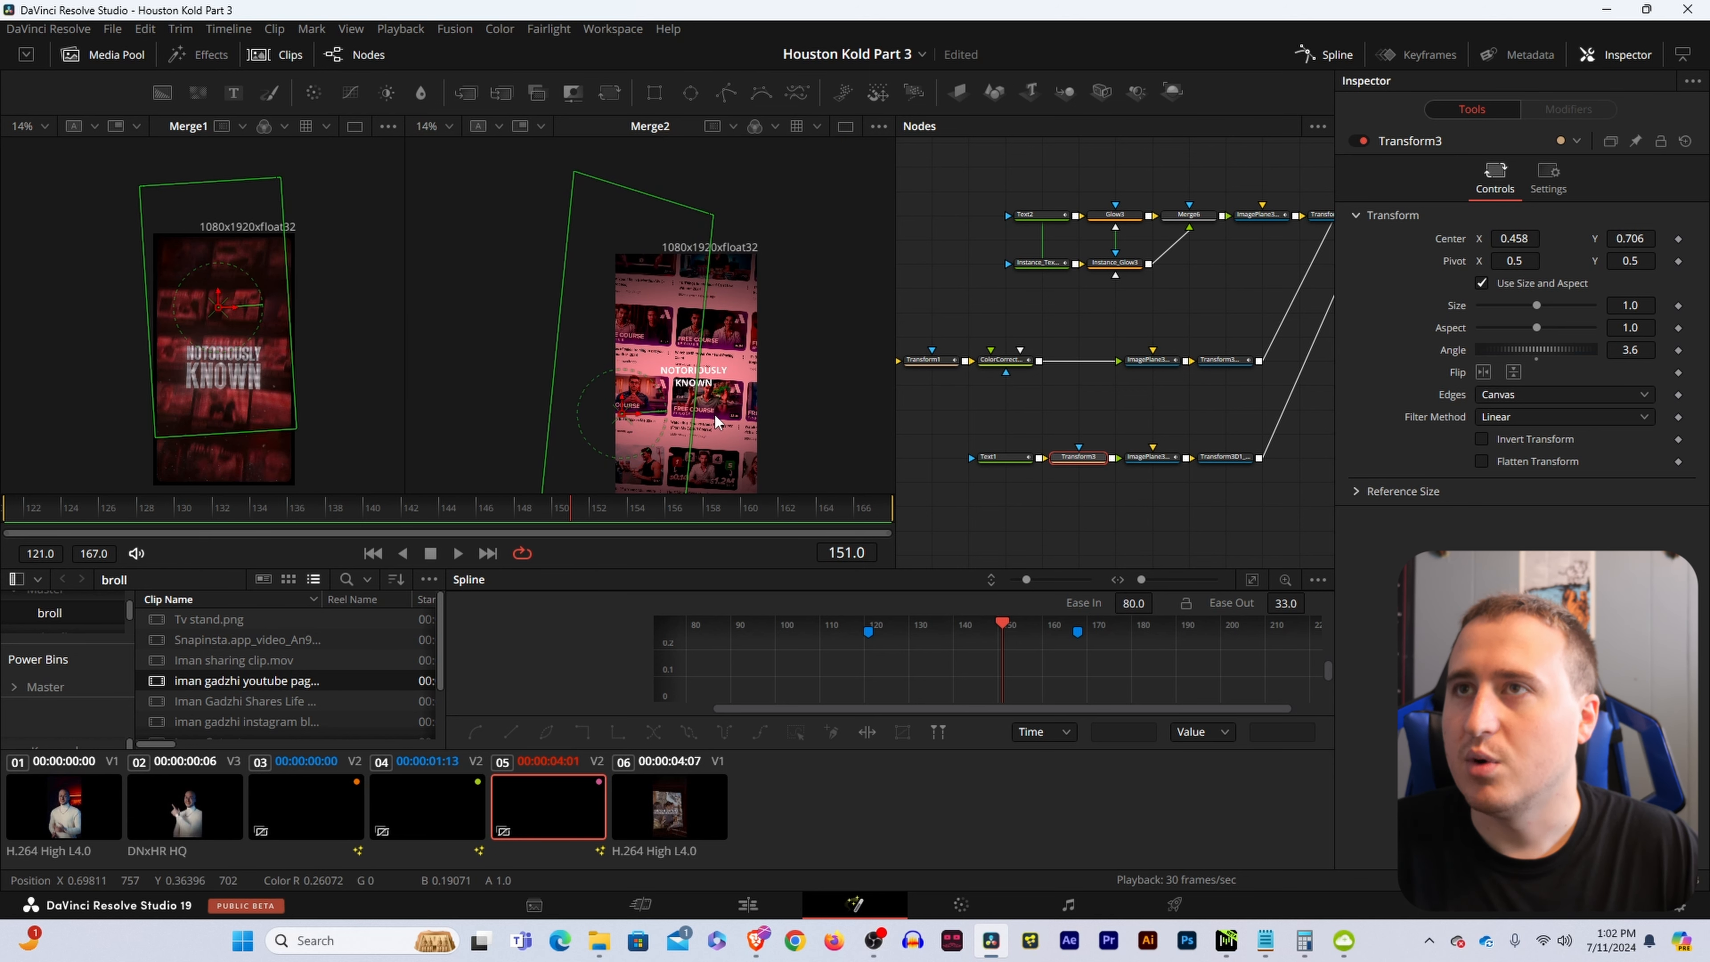
{"action": "left_click_drag", "start_coordinate": [1535, 239], "coordinate": [1523, 239]}
{"action": "left_click_drag", "start_coordinate": [1641, 238], "coordinate": [1631, 238]}
Change the whole NOTORIOUSLY KNOWN text in Text1 to the Bebas Neue font and increase its size to about 0.1271.
{"action": "left_click", "coordinate": [996, 457]}
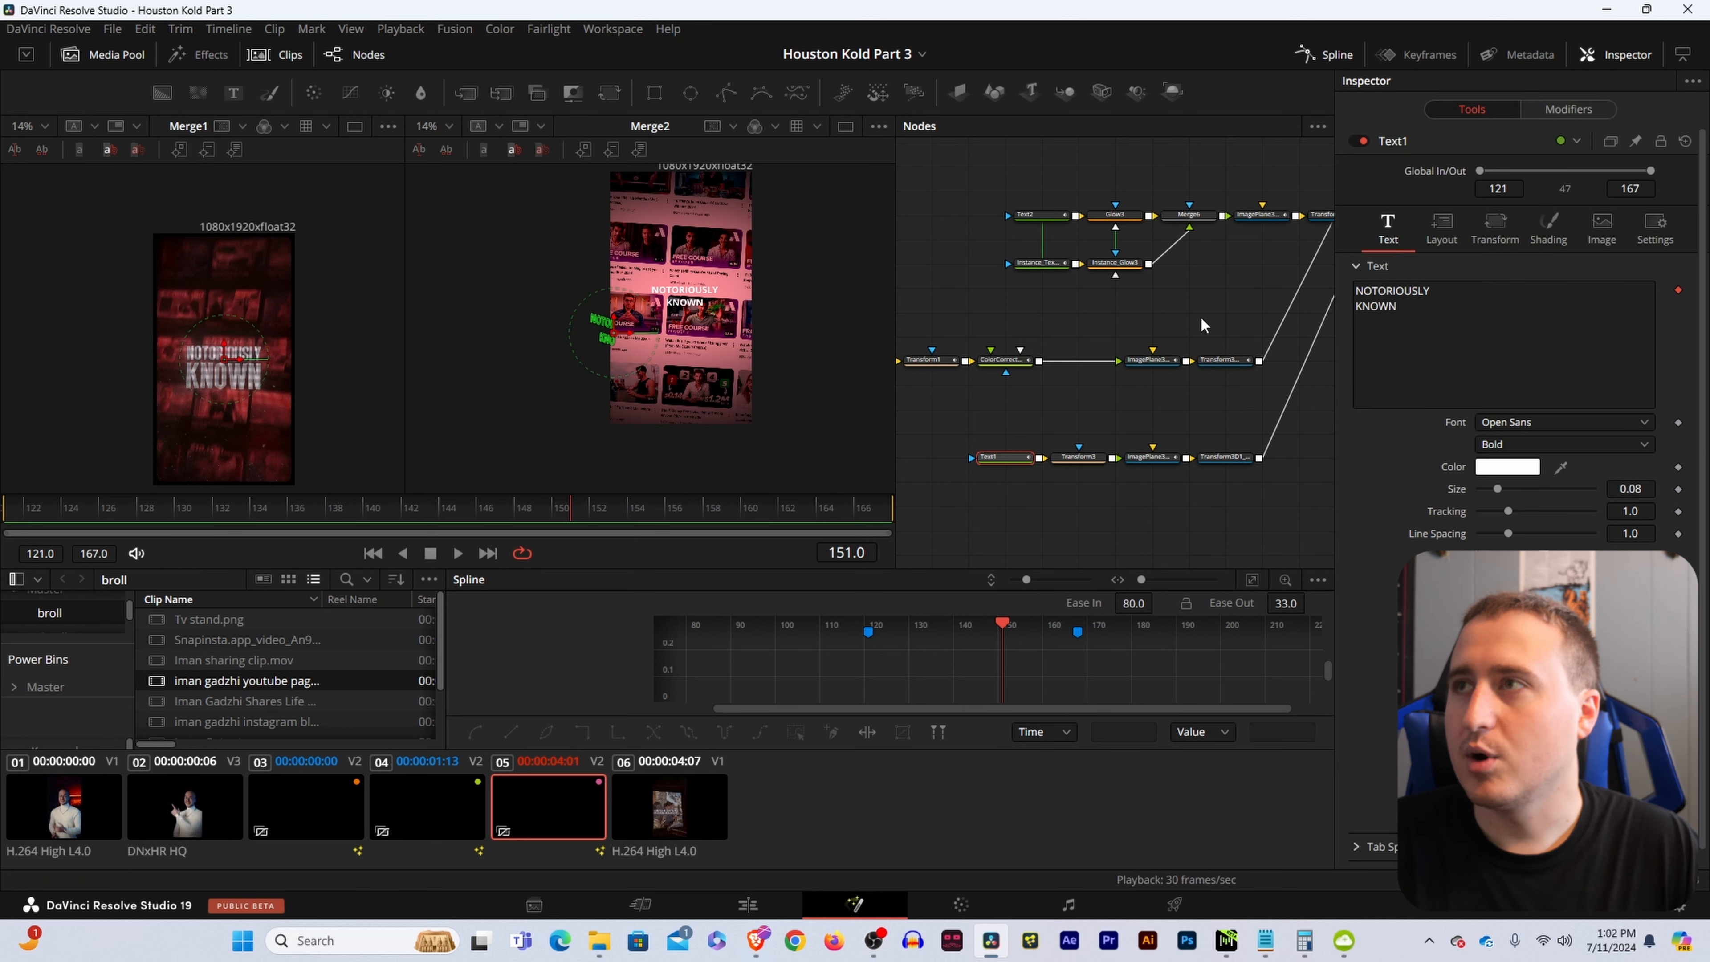
{"action": "left_click", "coordinate": [1462, 325]}
{"action": "key", "text": "ctrl+a"}
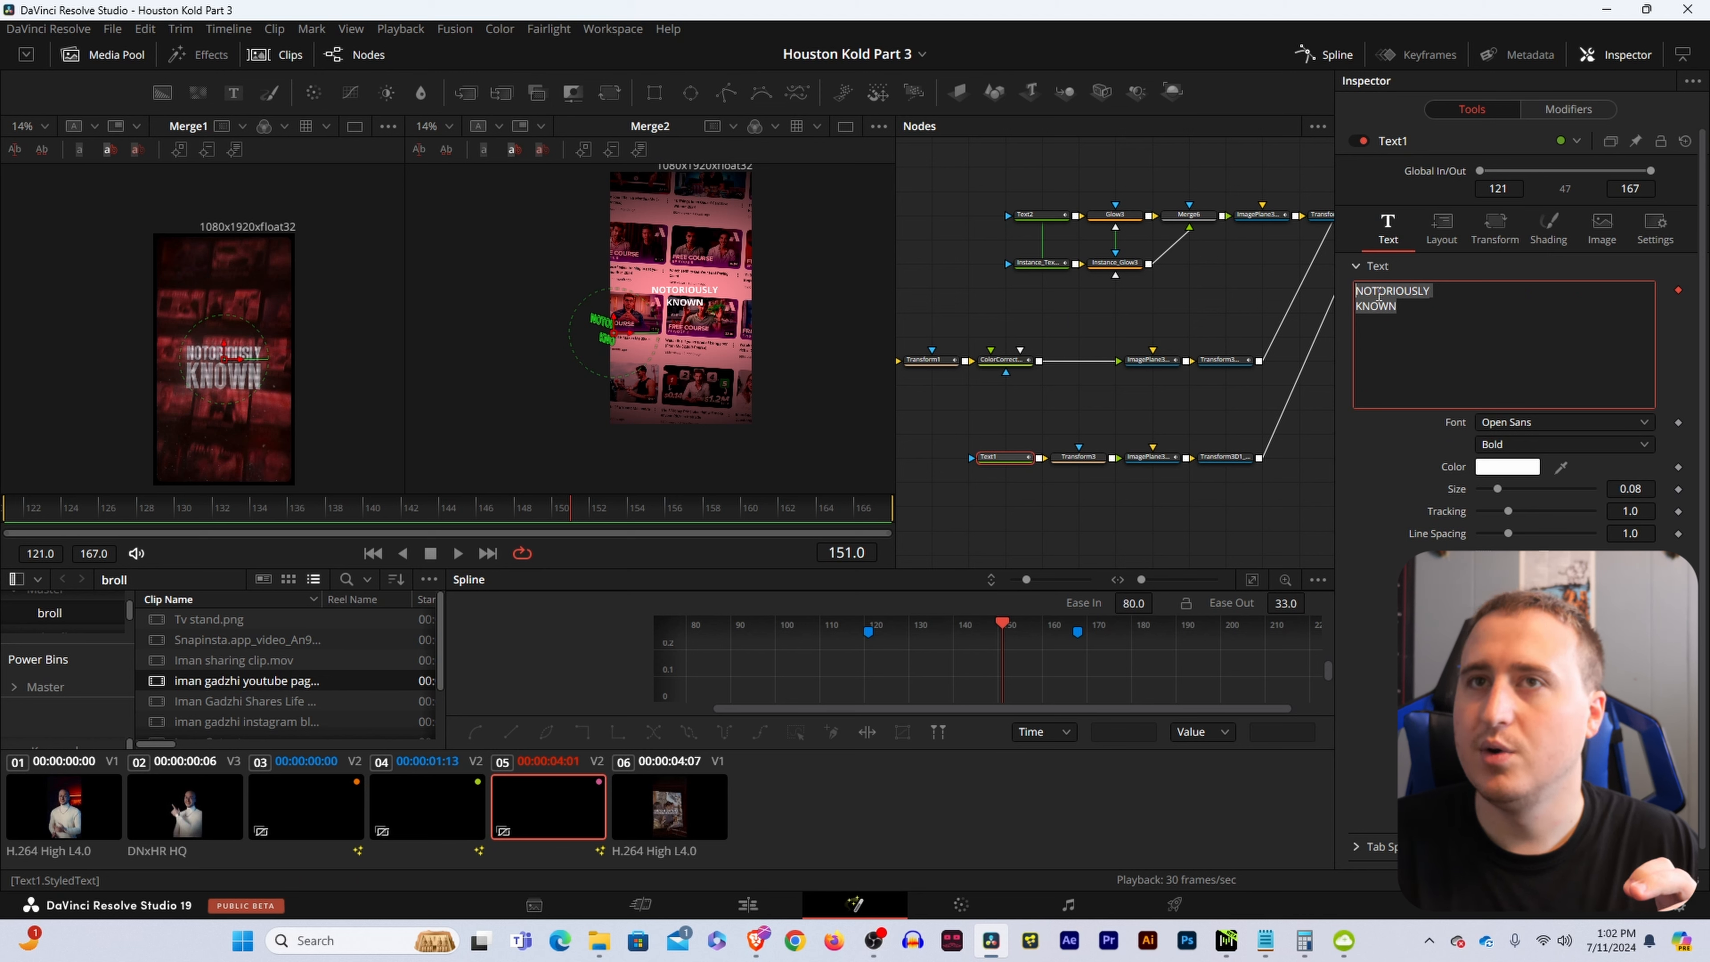
{"action": "left_click", "coordinate": [1523, 421]}
{"action": "key", "text": "b"}
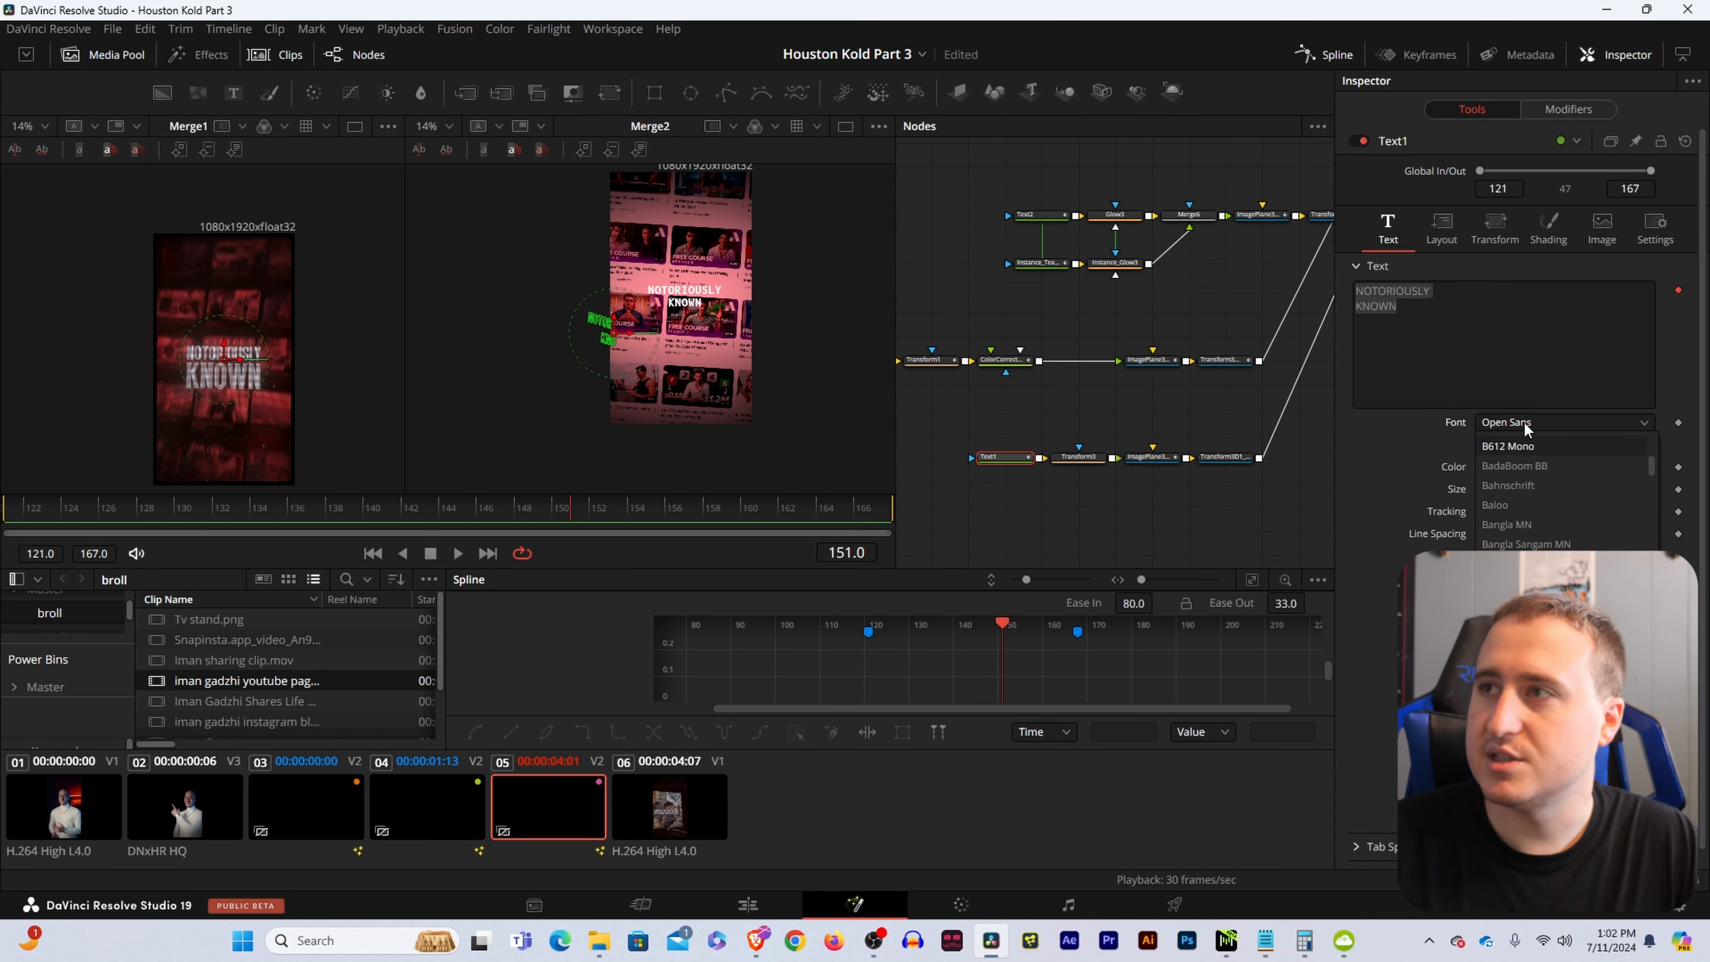
{"action": "left_click", "coordinate": [1506, 621]}
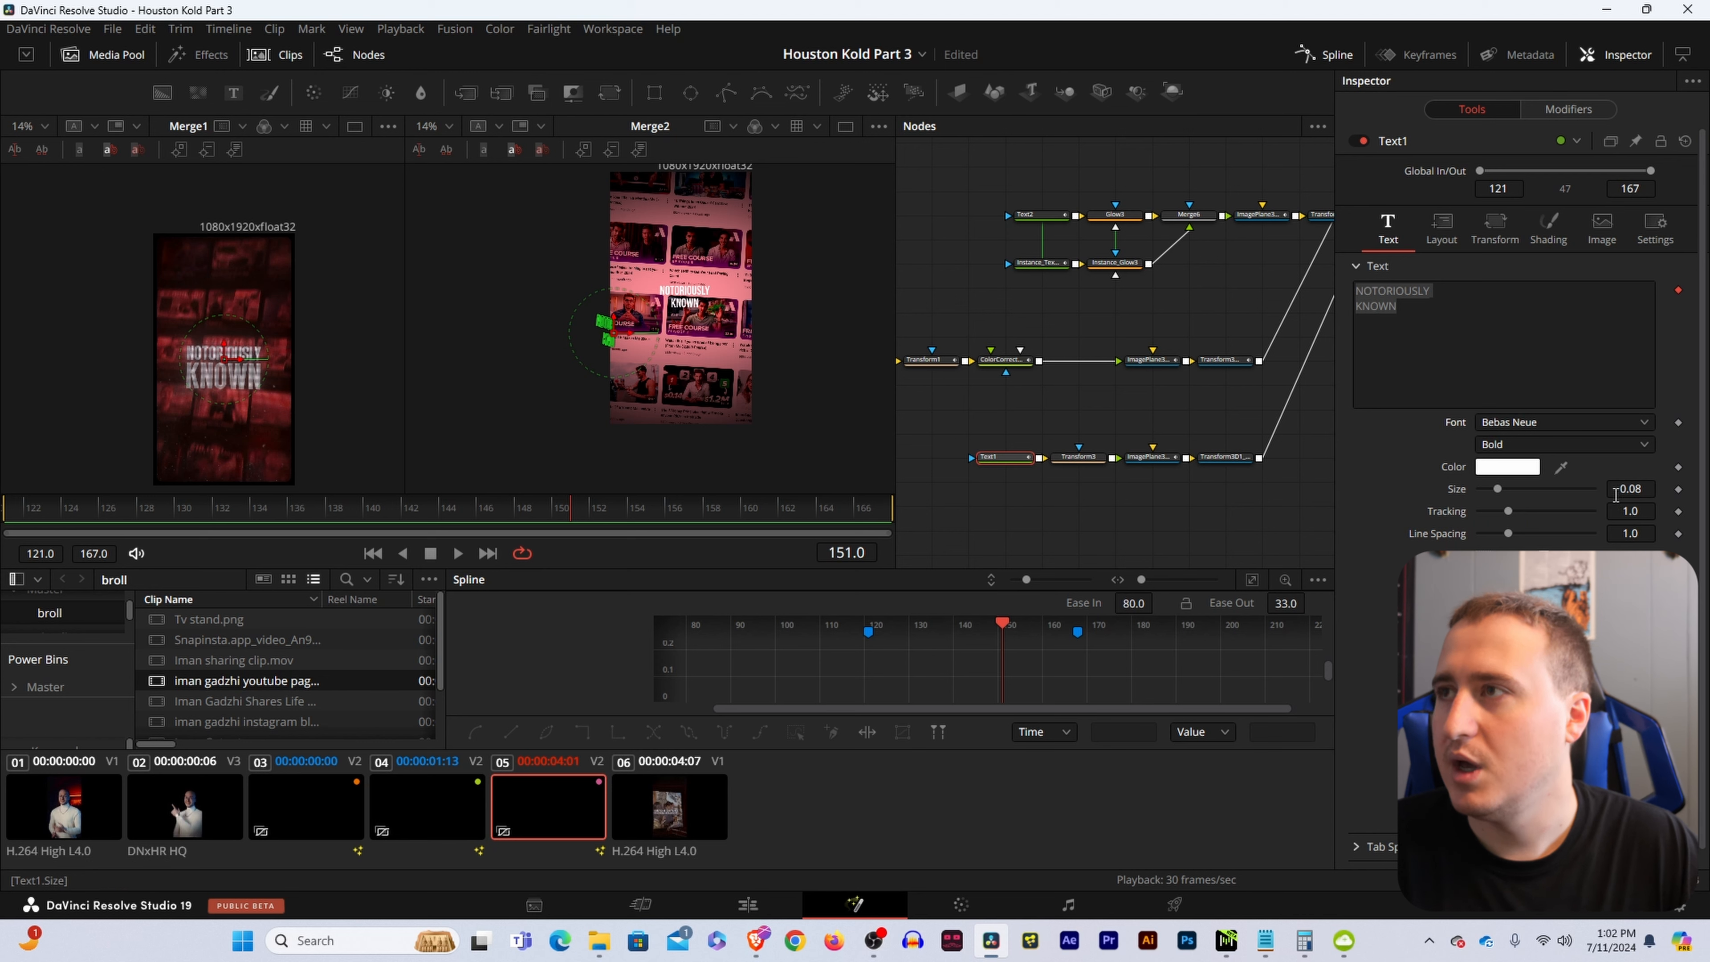
{"action": "left_click_drag", "start_coordinate": [1622, 490], "coordinate": [1666, 490]}
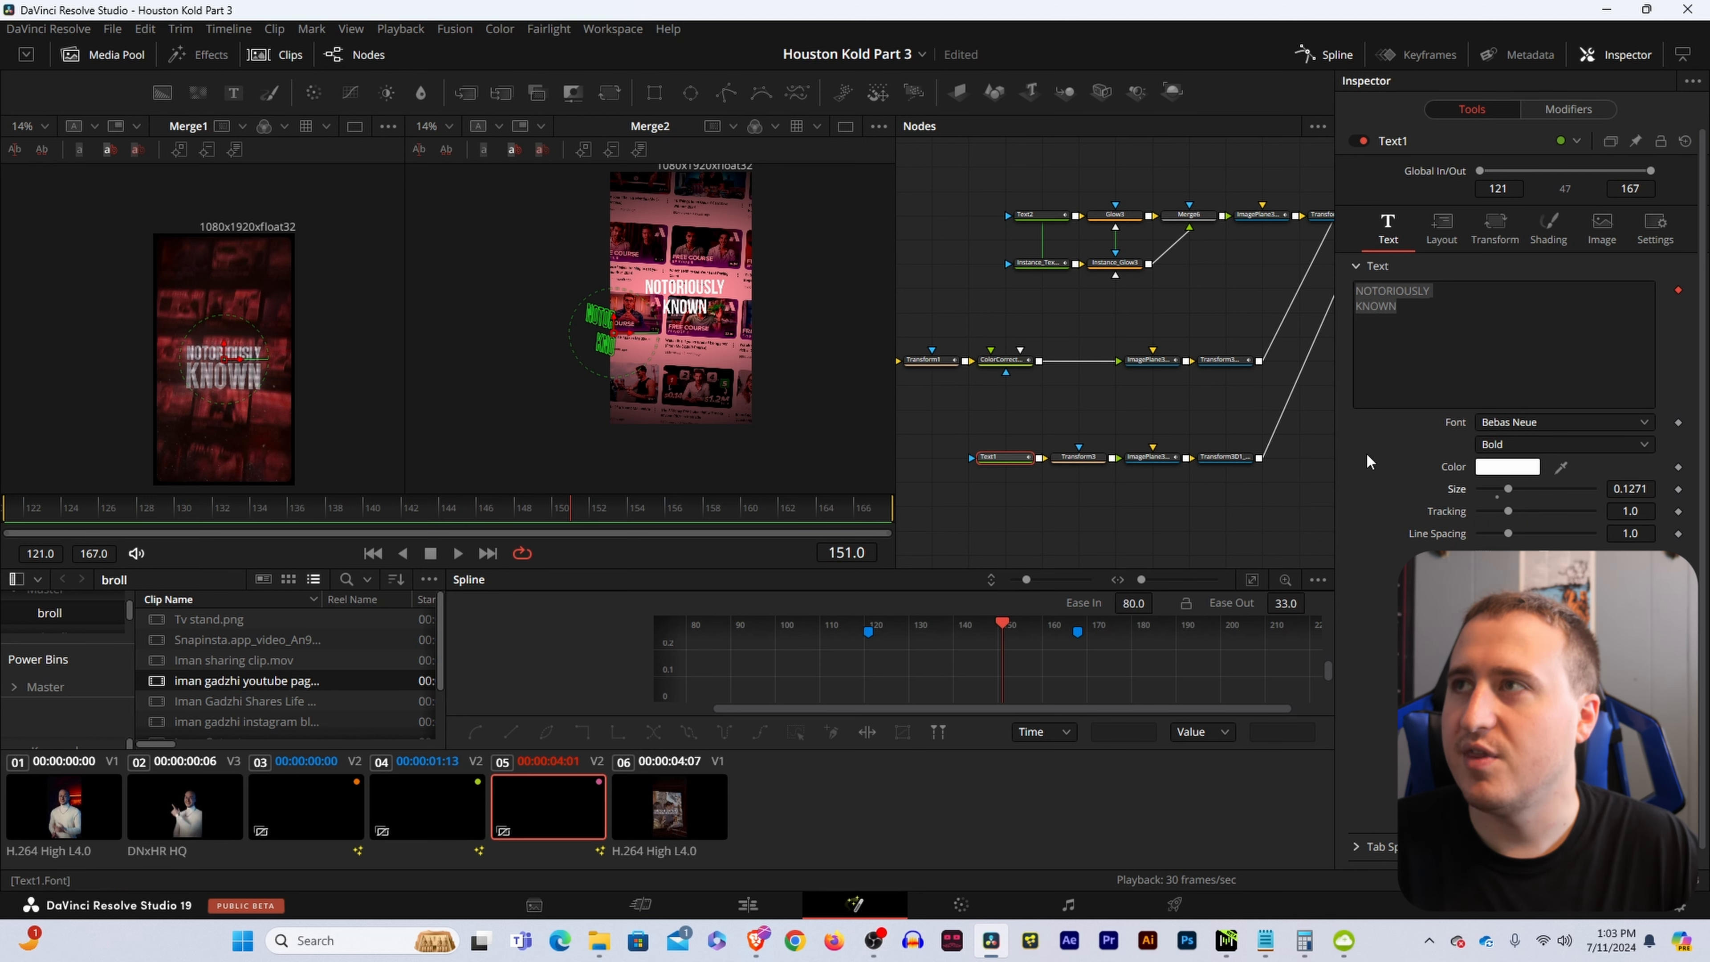
Using Character Level Styling on Text1, enlarge only the word KNOWN to a size of about 0.2261.
{"action": "left_click", "coordinate": [1580, 110]}
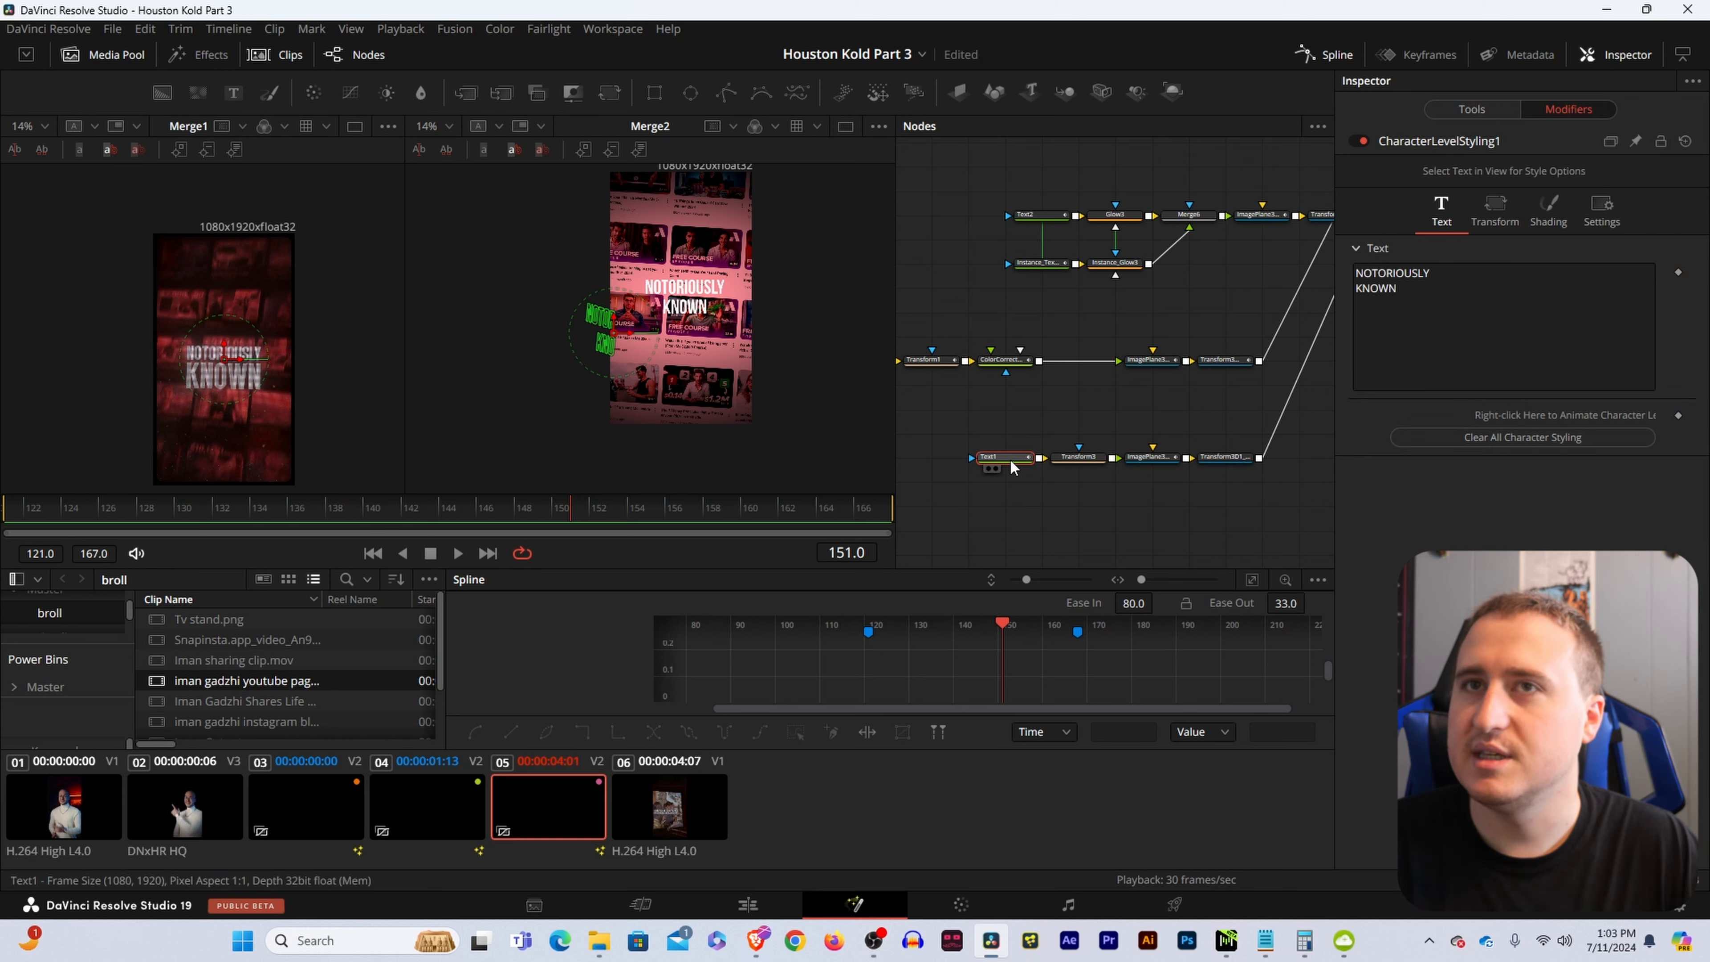
{"action": "left_click_drag", "start_coordinate": [1011, 463], "coordinate": [272, 389]}
{"action": "scroll", "coordinate": [241, 367], "scroll_direction": "up", "scroll_amount": 5}
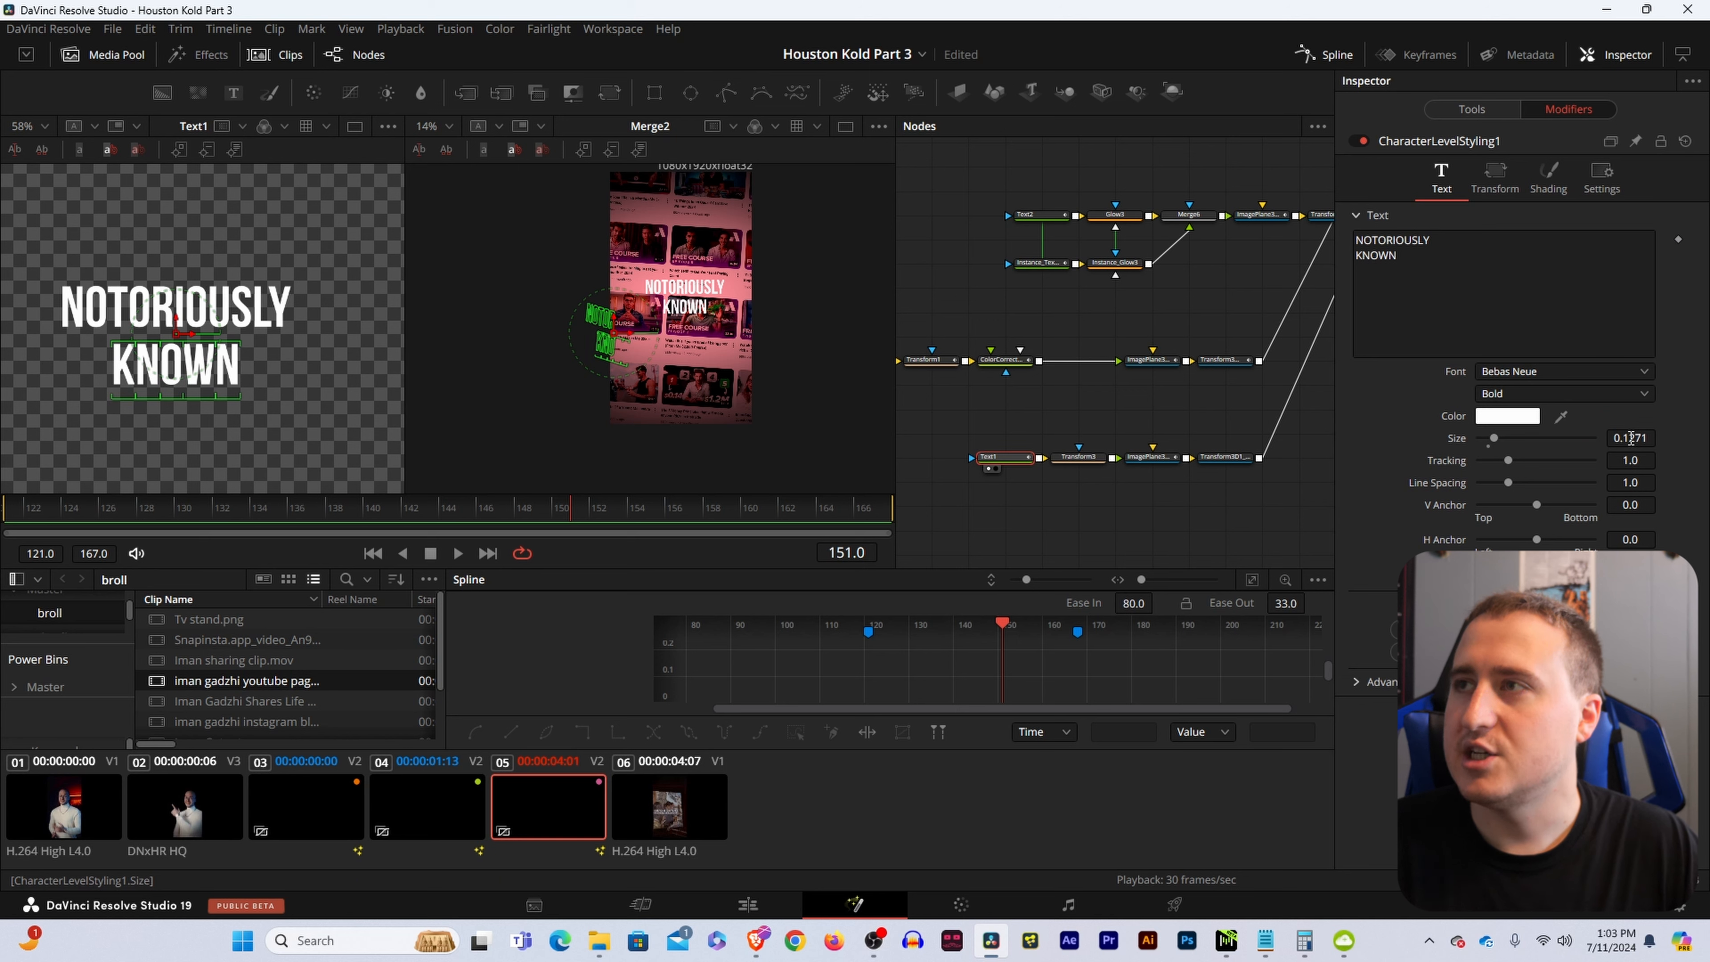
{"action": "left_click_drag", "start_coordinate": [1631, 439], "coordinate": [1698, 438]}
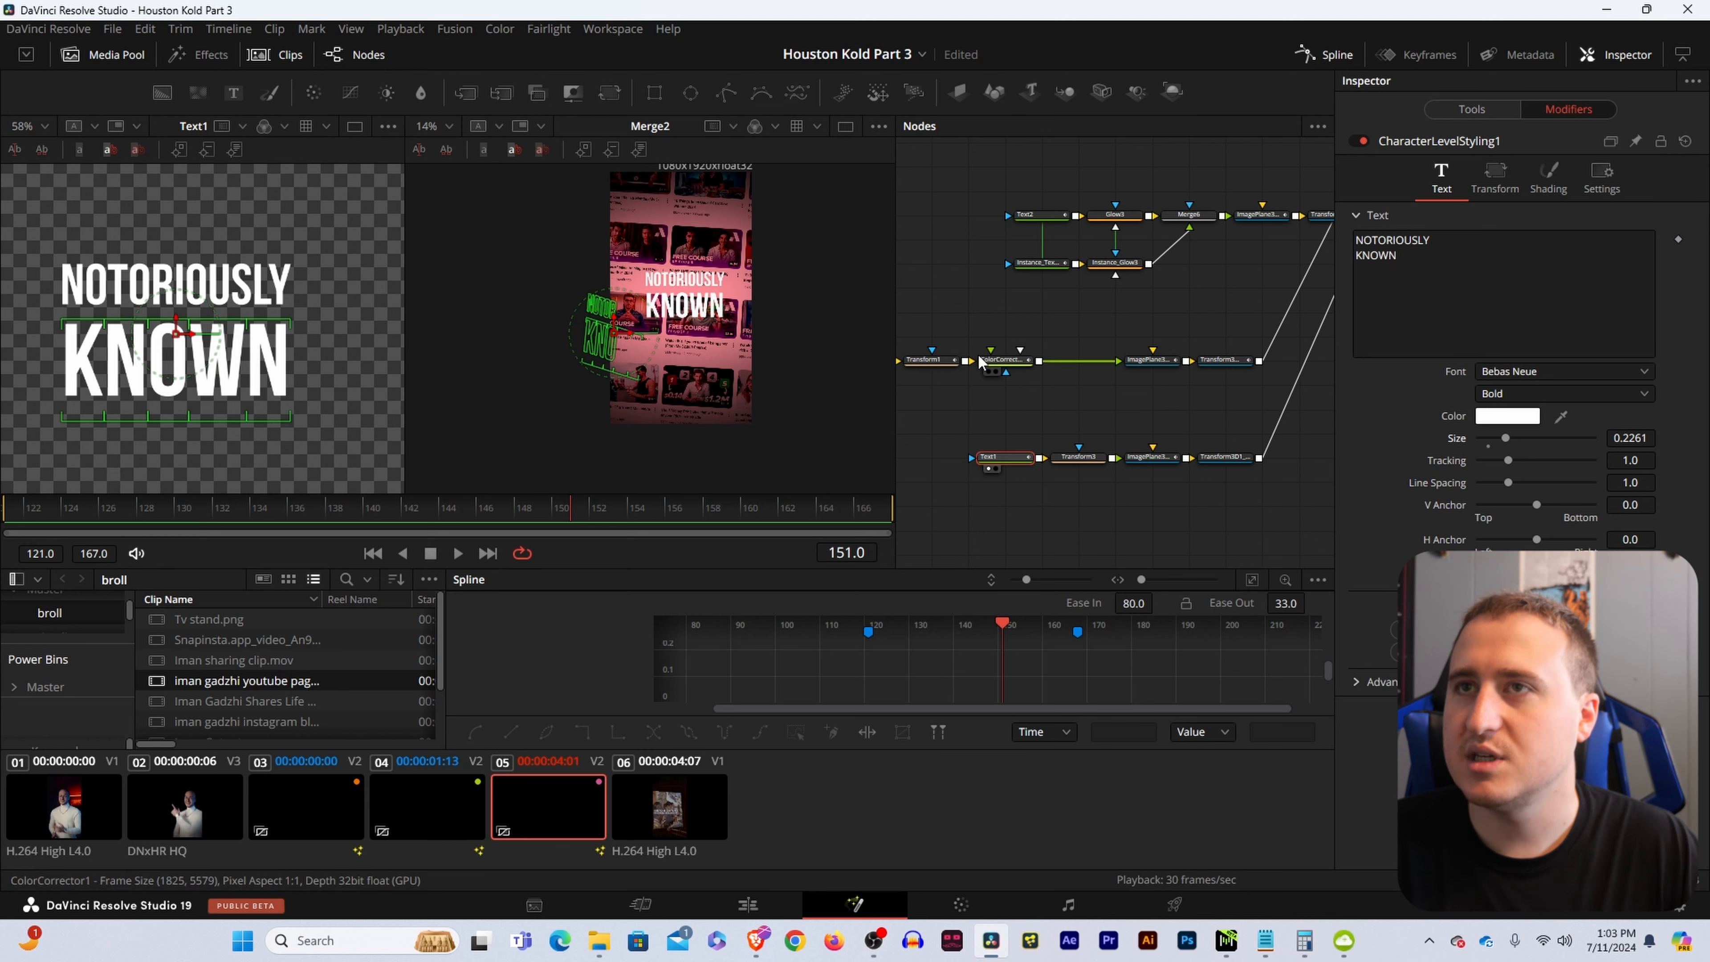
Display the Merge1 reference beside Merge2 and compare both text layouts up close, returning to the text branch in the node graph.
{"action": "left_click_drag", "start_coordinate": [1273, 330], "coordinate": [874, 468]}
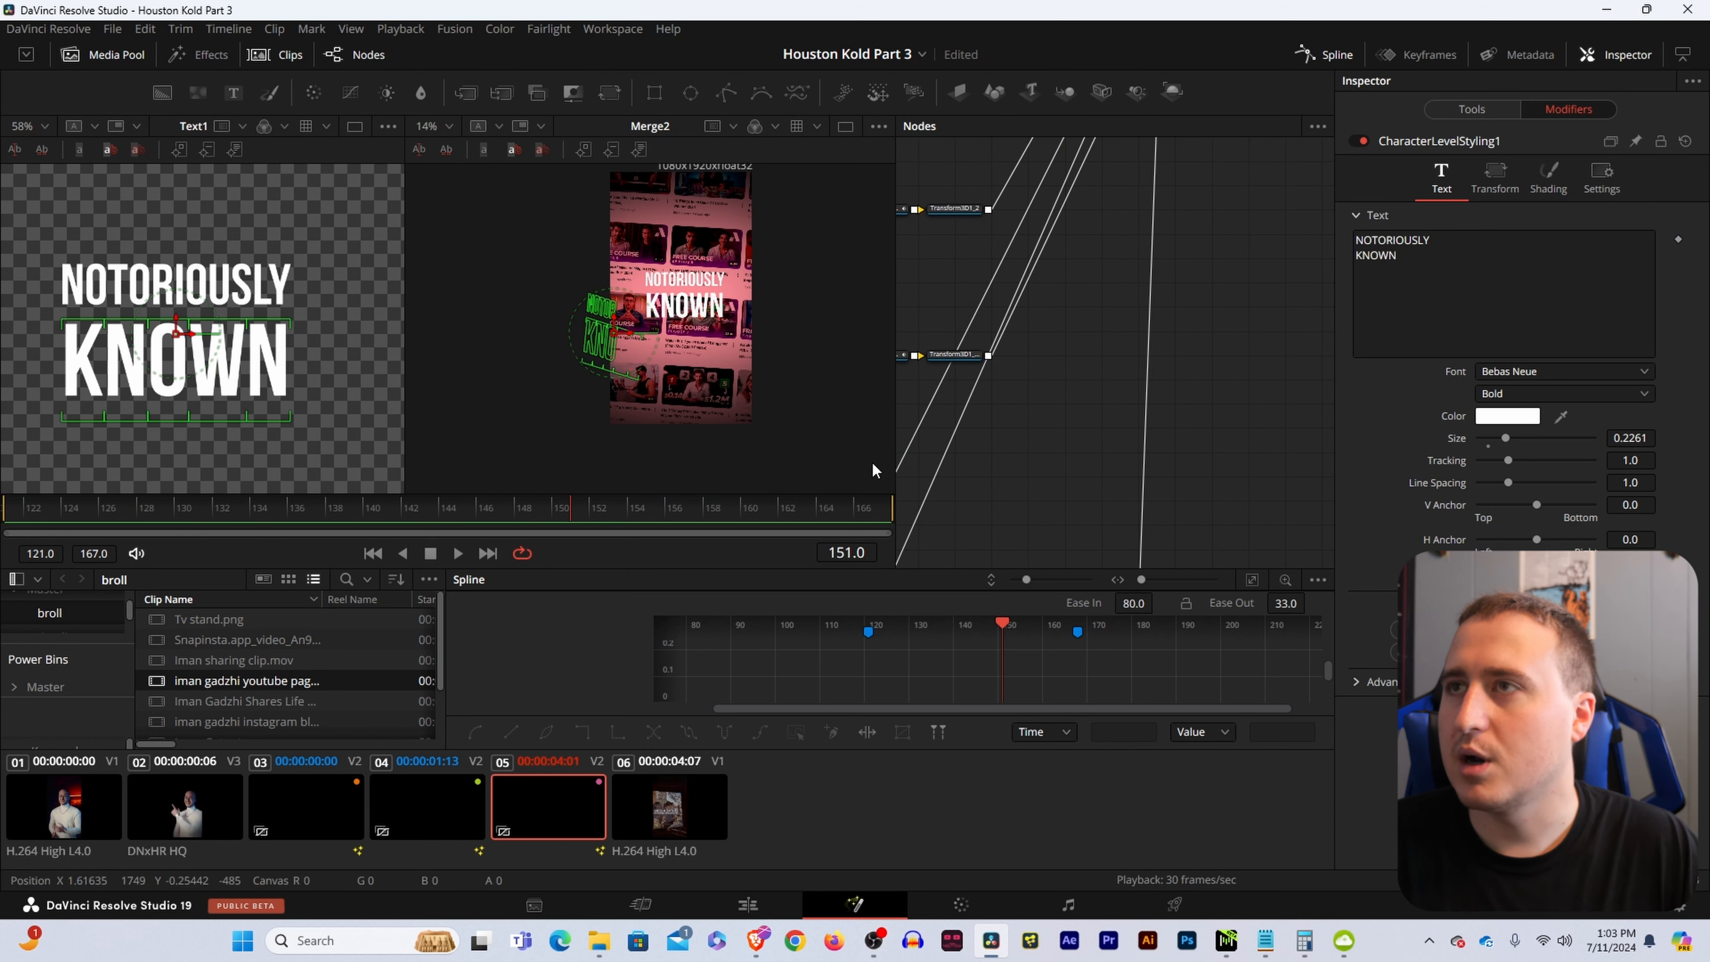
{"action": "left_click_drag", "start_coordinate": [1151, 239], "coordinate": [1058, 440]}
{"action": "left_click_drag", "start_coordinate": [1230, 277], "coordinate": [1110, 444]}
{"action": "left_click_drag", "start_coordinate": [1149, 316], "coordinate": [1122, 508]}
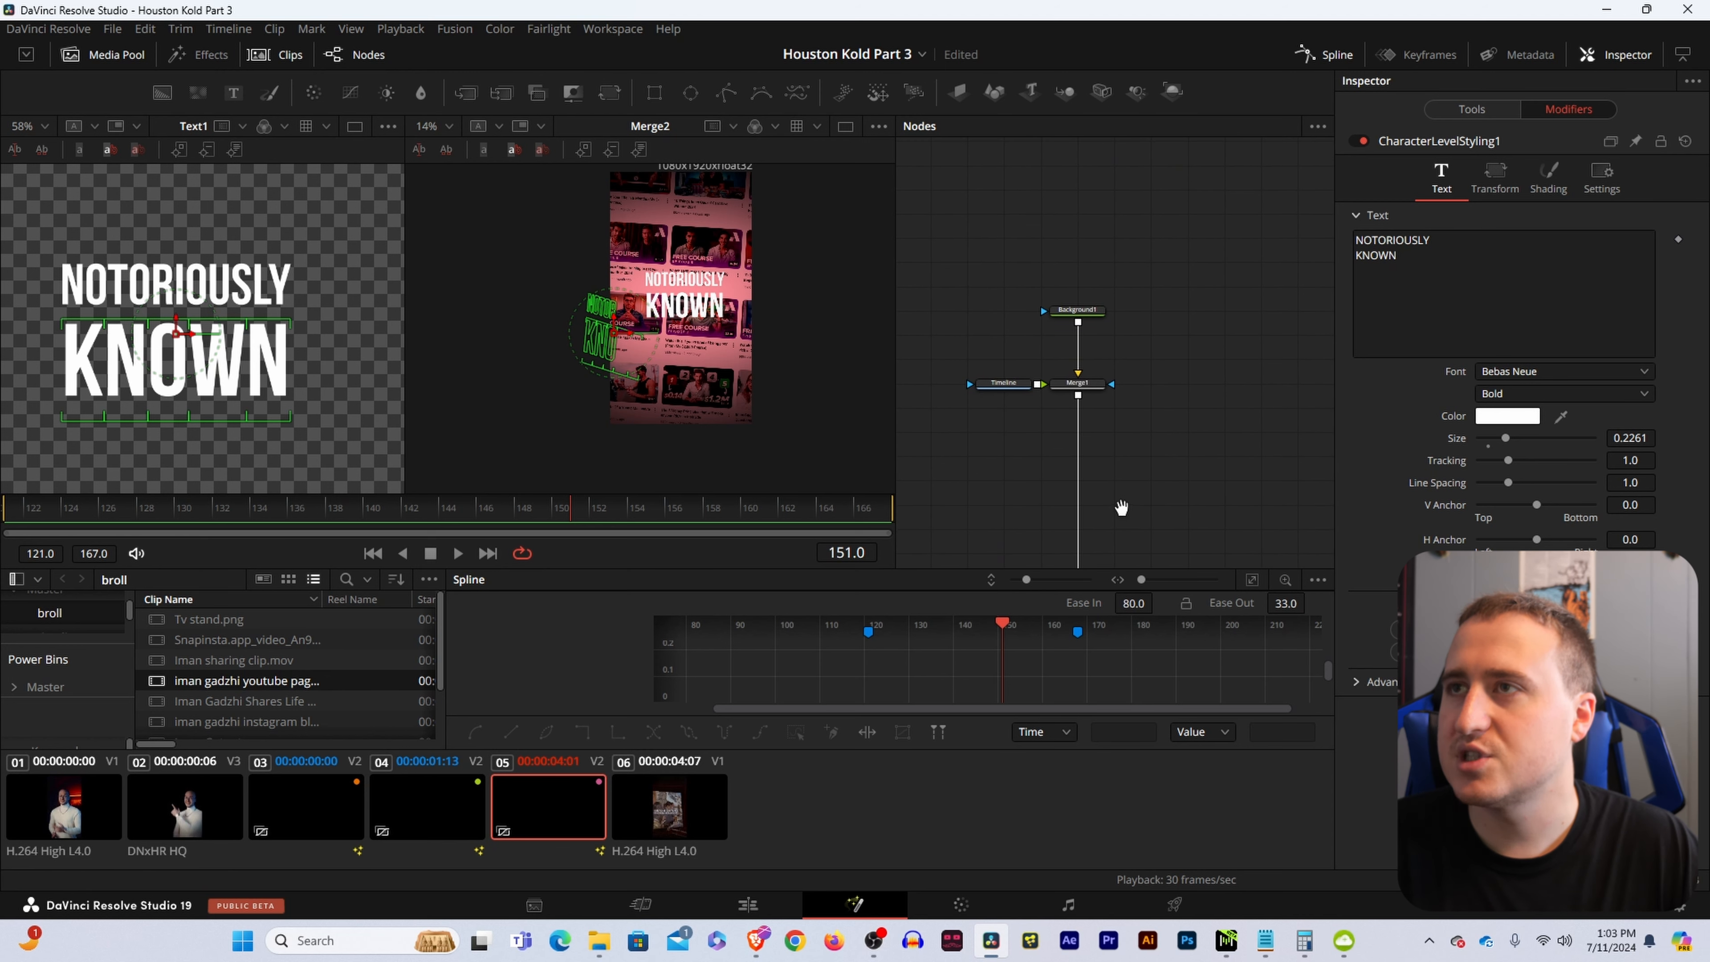
{"action": "left_click", "coordinate": [1079, 384]}
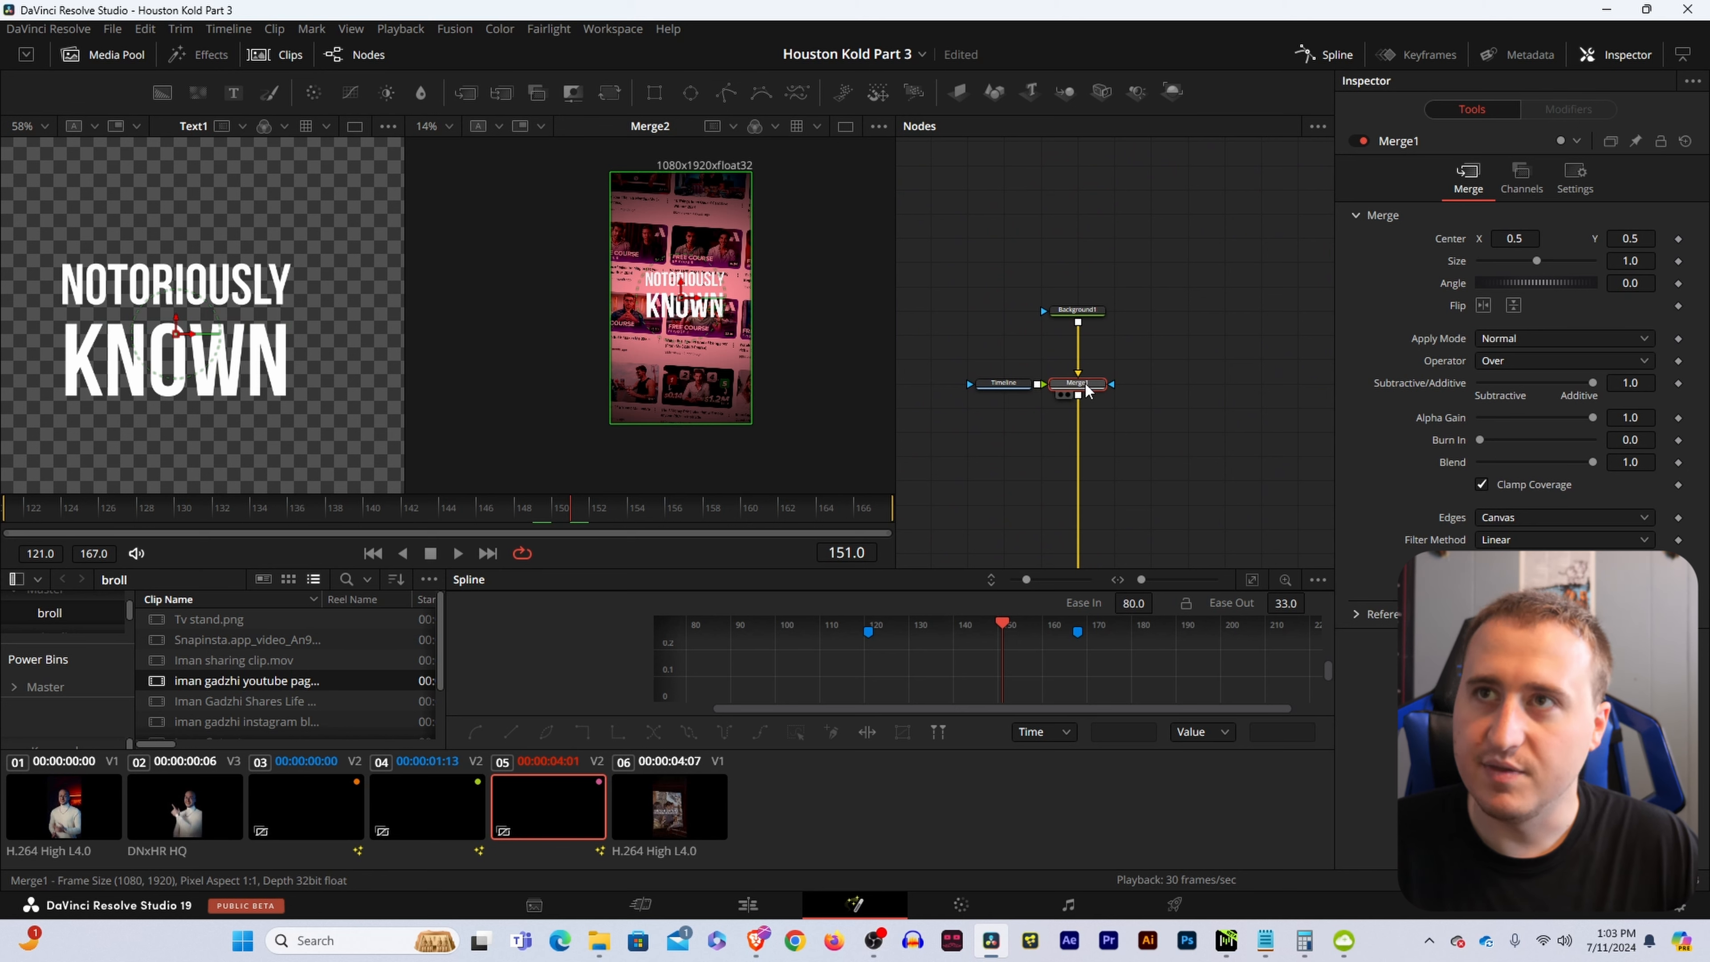
{"action": "key", "text": "1"}
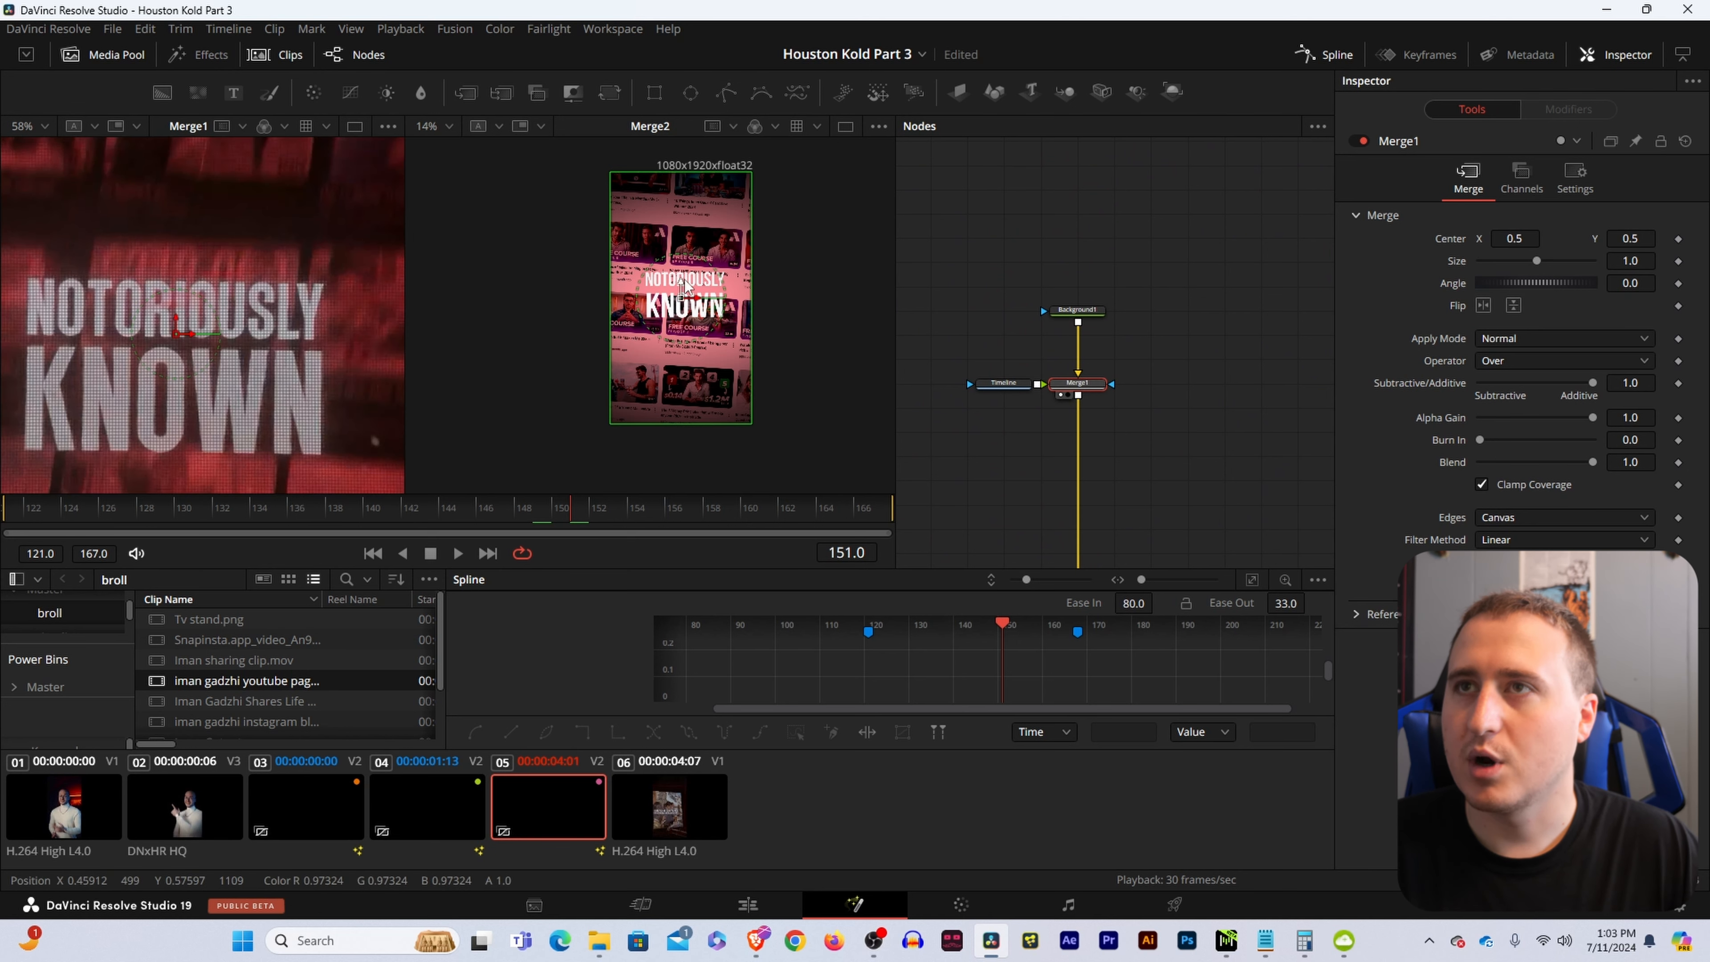
{"action": "scroll", "coordinate": [700, 288], "scroll_direction": "up", "scroll_amount": 4}
{"action": "left_click_drag", "start_coordinate": [1038, 474], "coordinate": [1352, 291]}
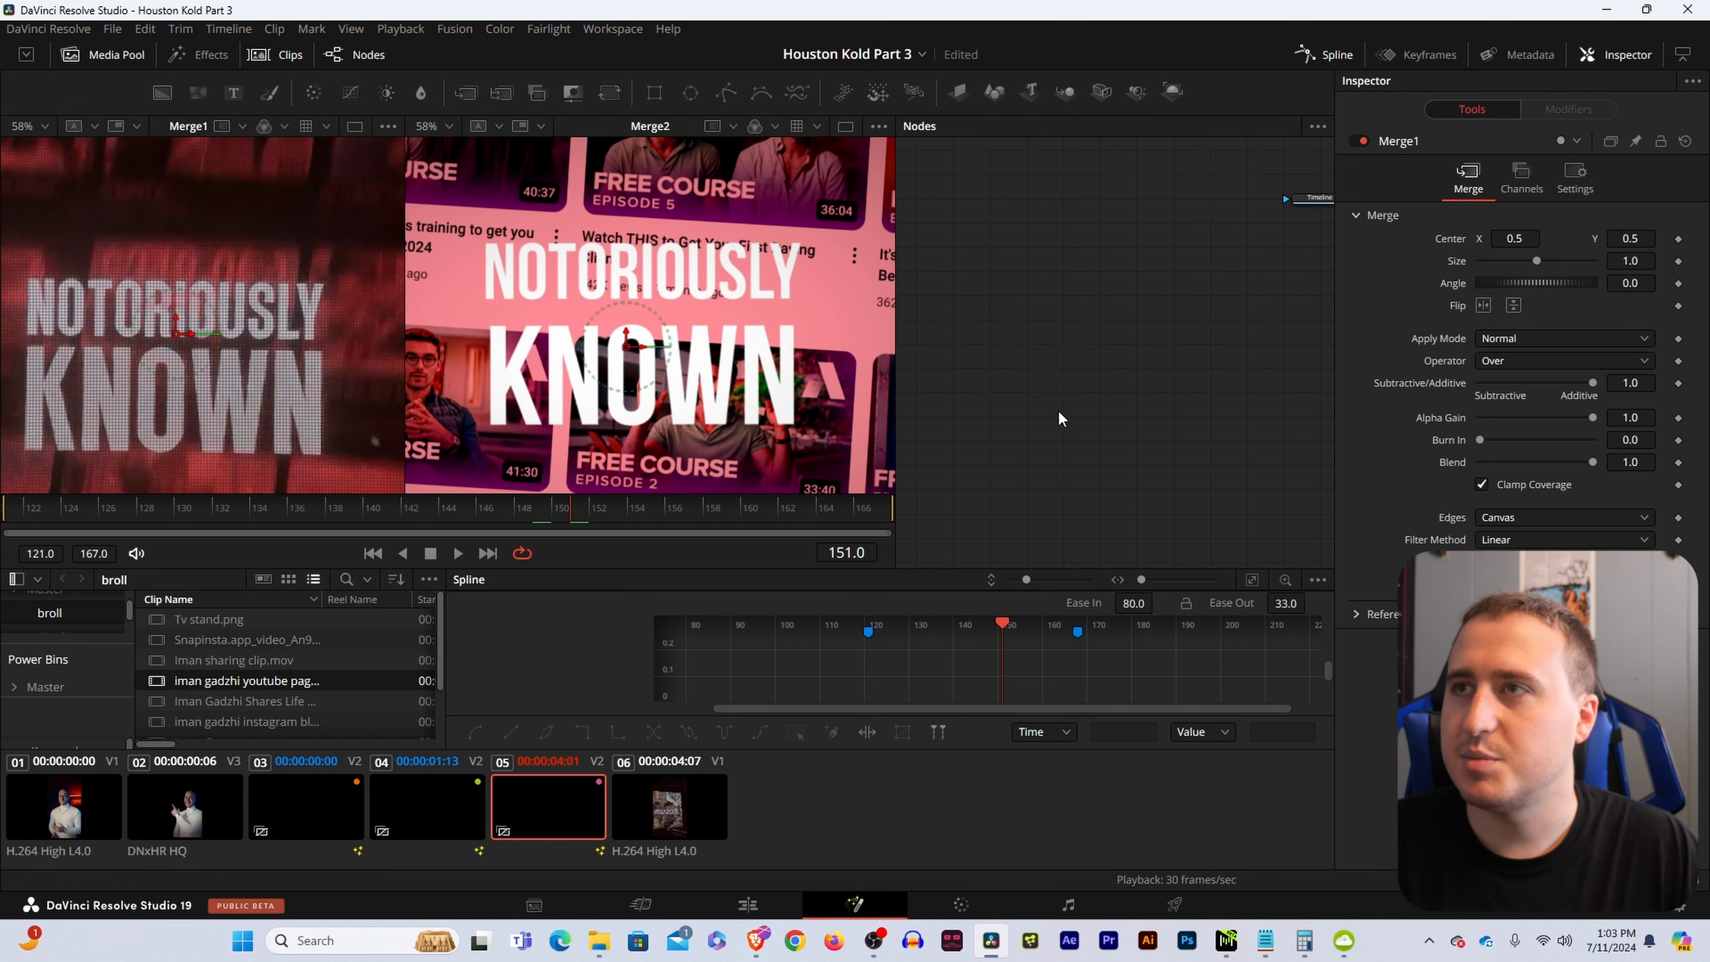
{"action": "scroll", "coordinate": [1059, 410], "scroll_direction": "down", "scroll_amount": 5}
{"action": "left_click_drag", "start_coordinate": [984, 522], "coordinate": [1133, 267]}
{"action": "scroll", "coordinate": [1177, 360], "scroll_direction": "up", "scroll_amount": 8}
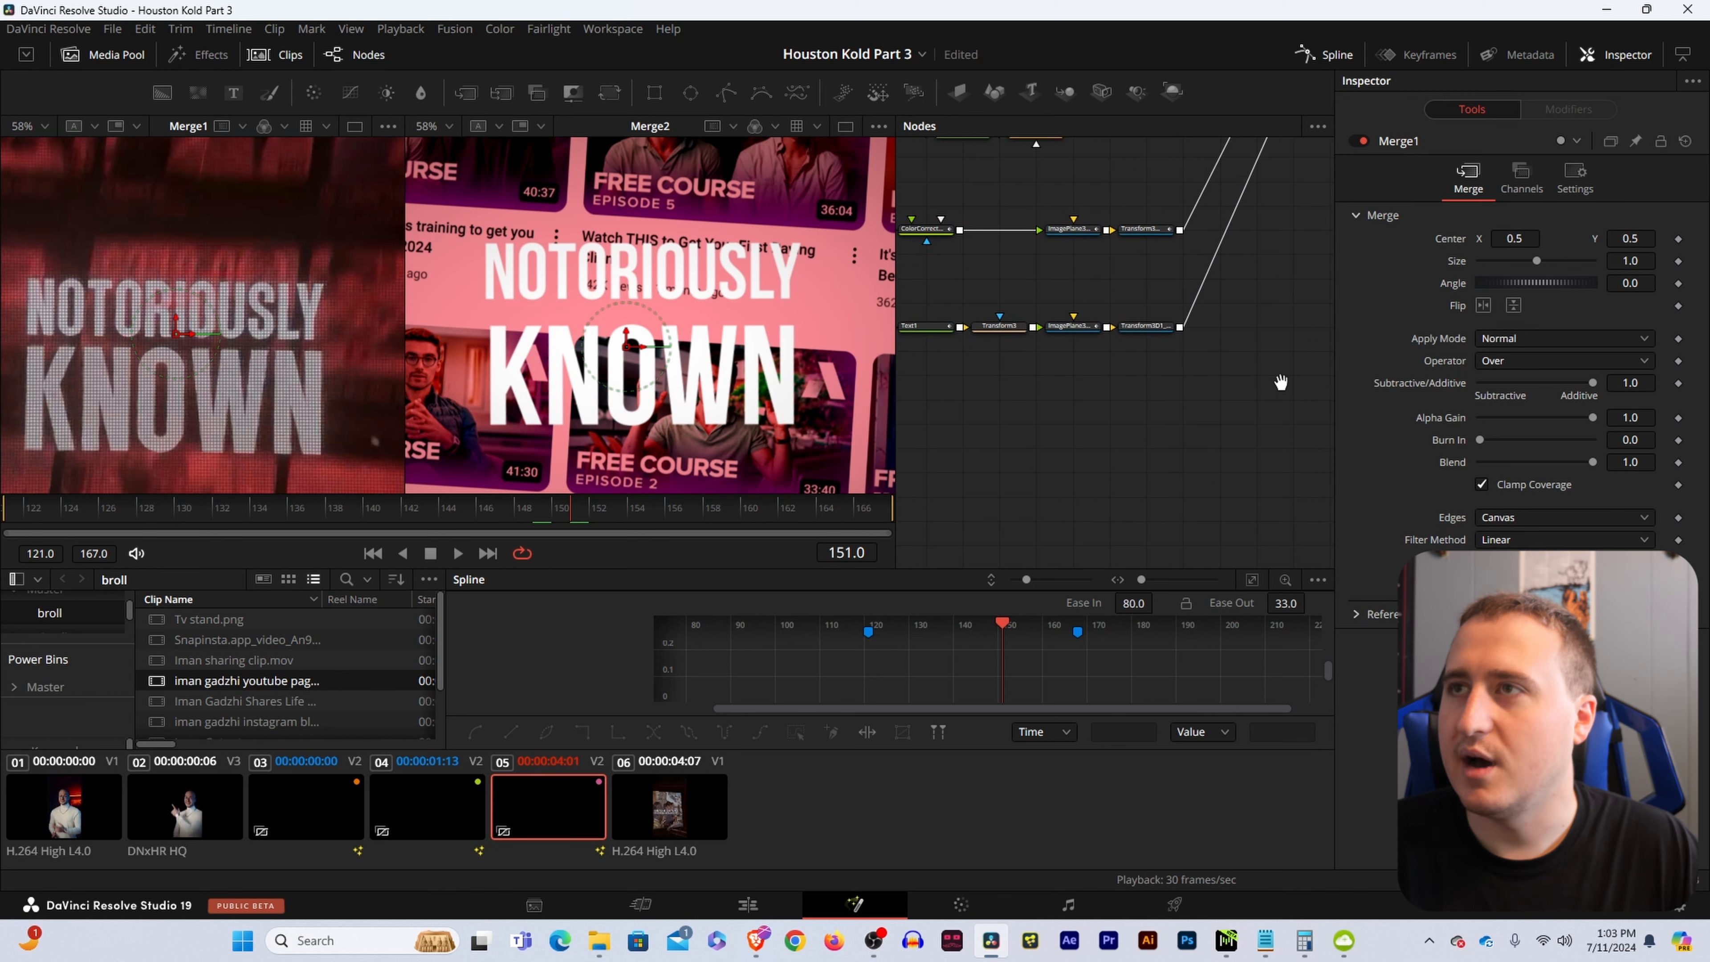
Set Text1's line spacing to 0.771 and compare the lettering with the dotted text in the Merge1 reference.
{"action": "left_click", "coordinate": [1121, 339]}
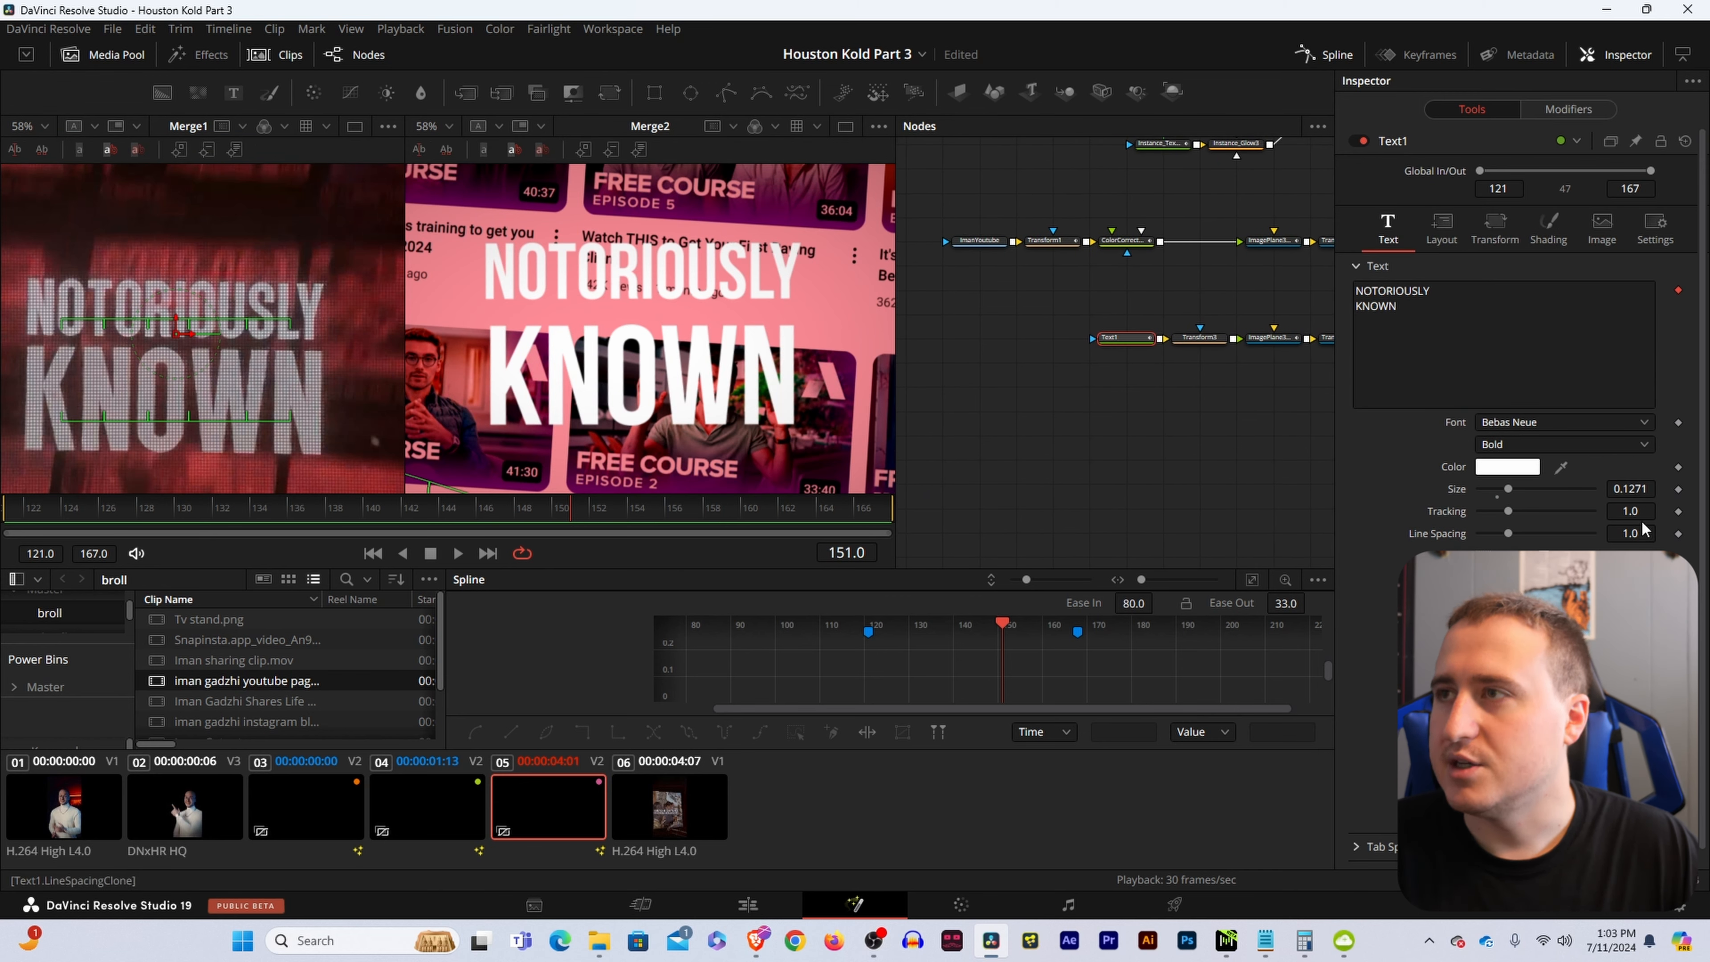
{"action": "left_click_drag", "start_coordinate": [1636, 539], "coordinate": [1575, 537]}
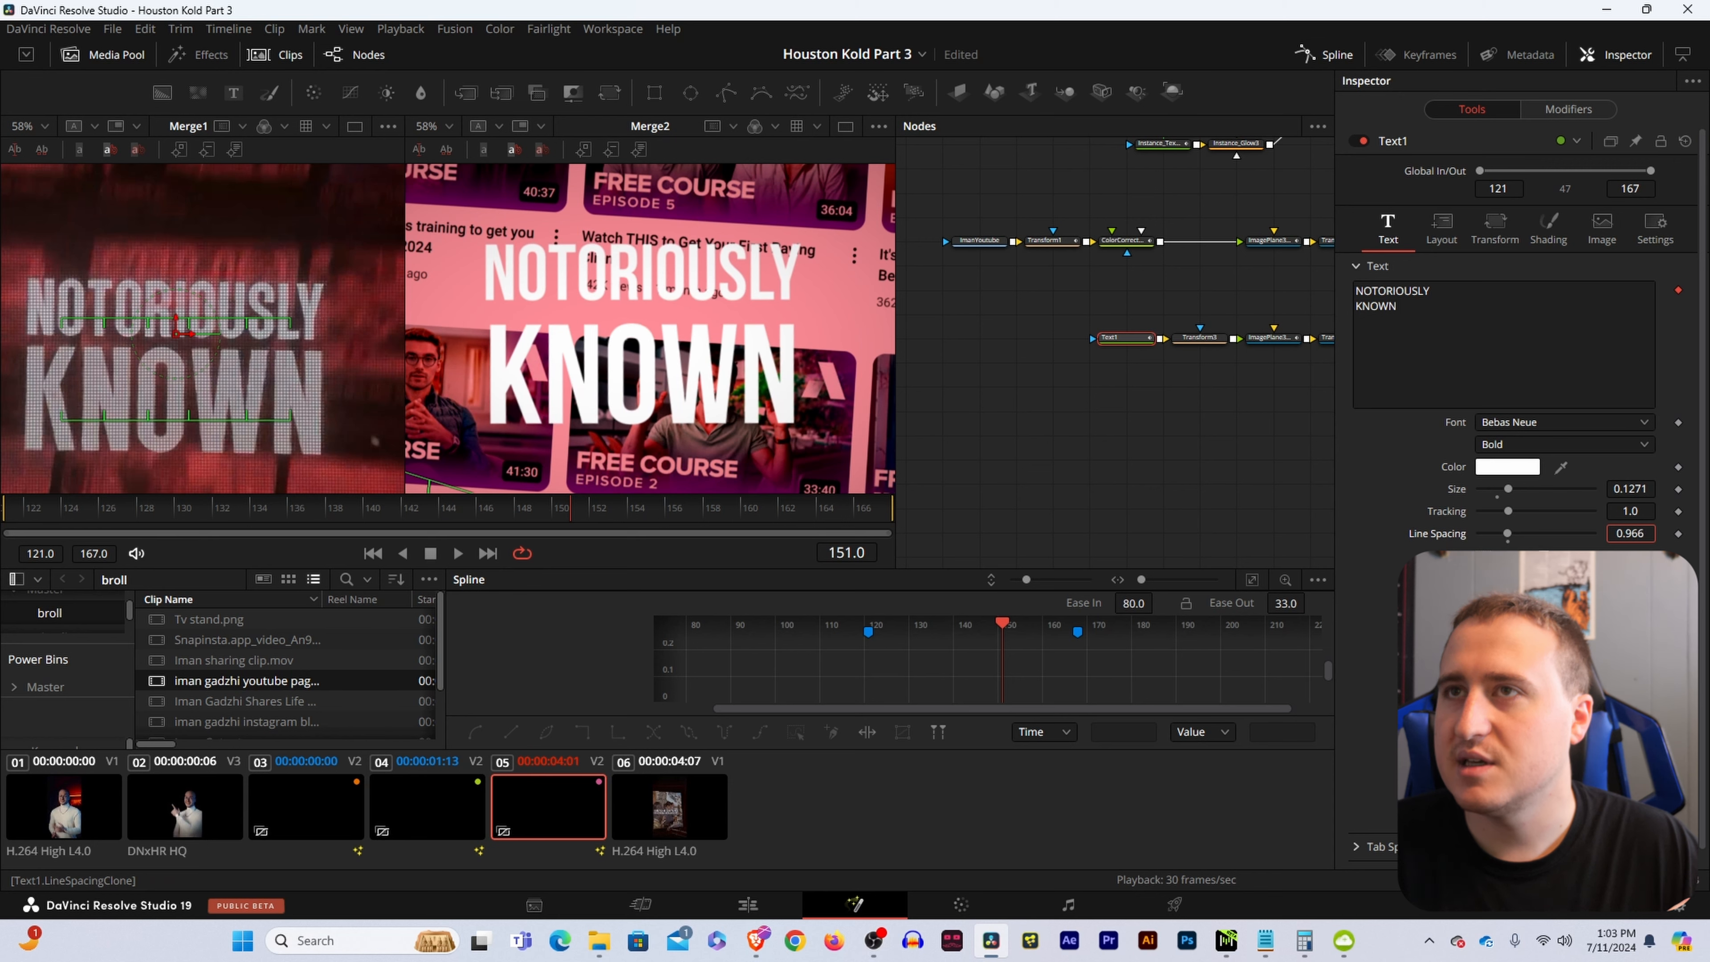
{"action": "left_click", "coordinate": [1133, 433]}
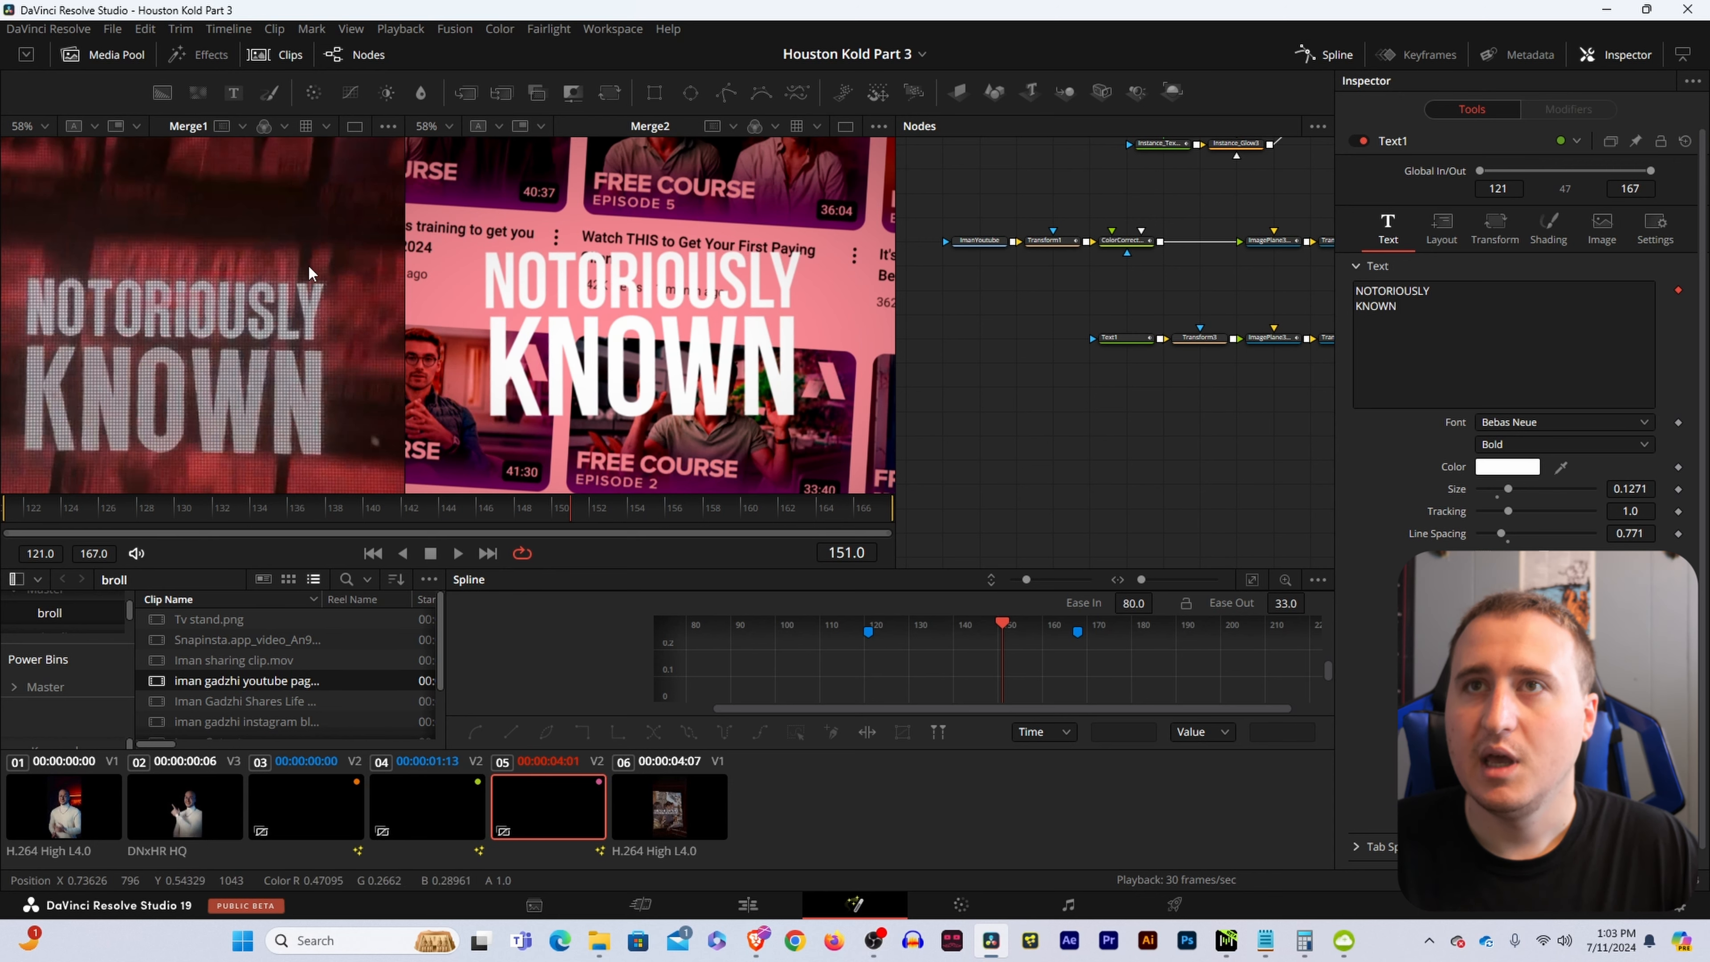
{"action": "scroll", "coordinate": [42, 377], "scroll_direction": "up", "scroll_amount": 3}
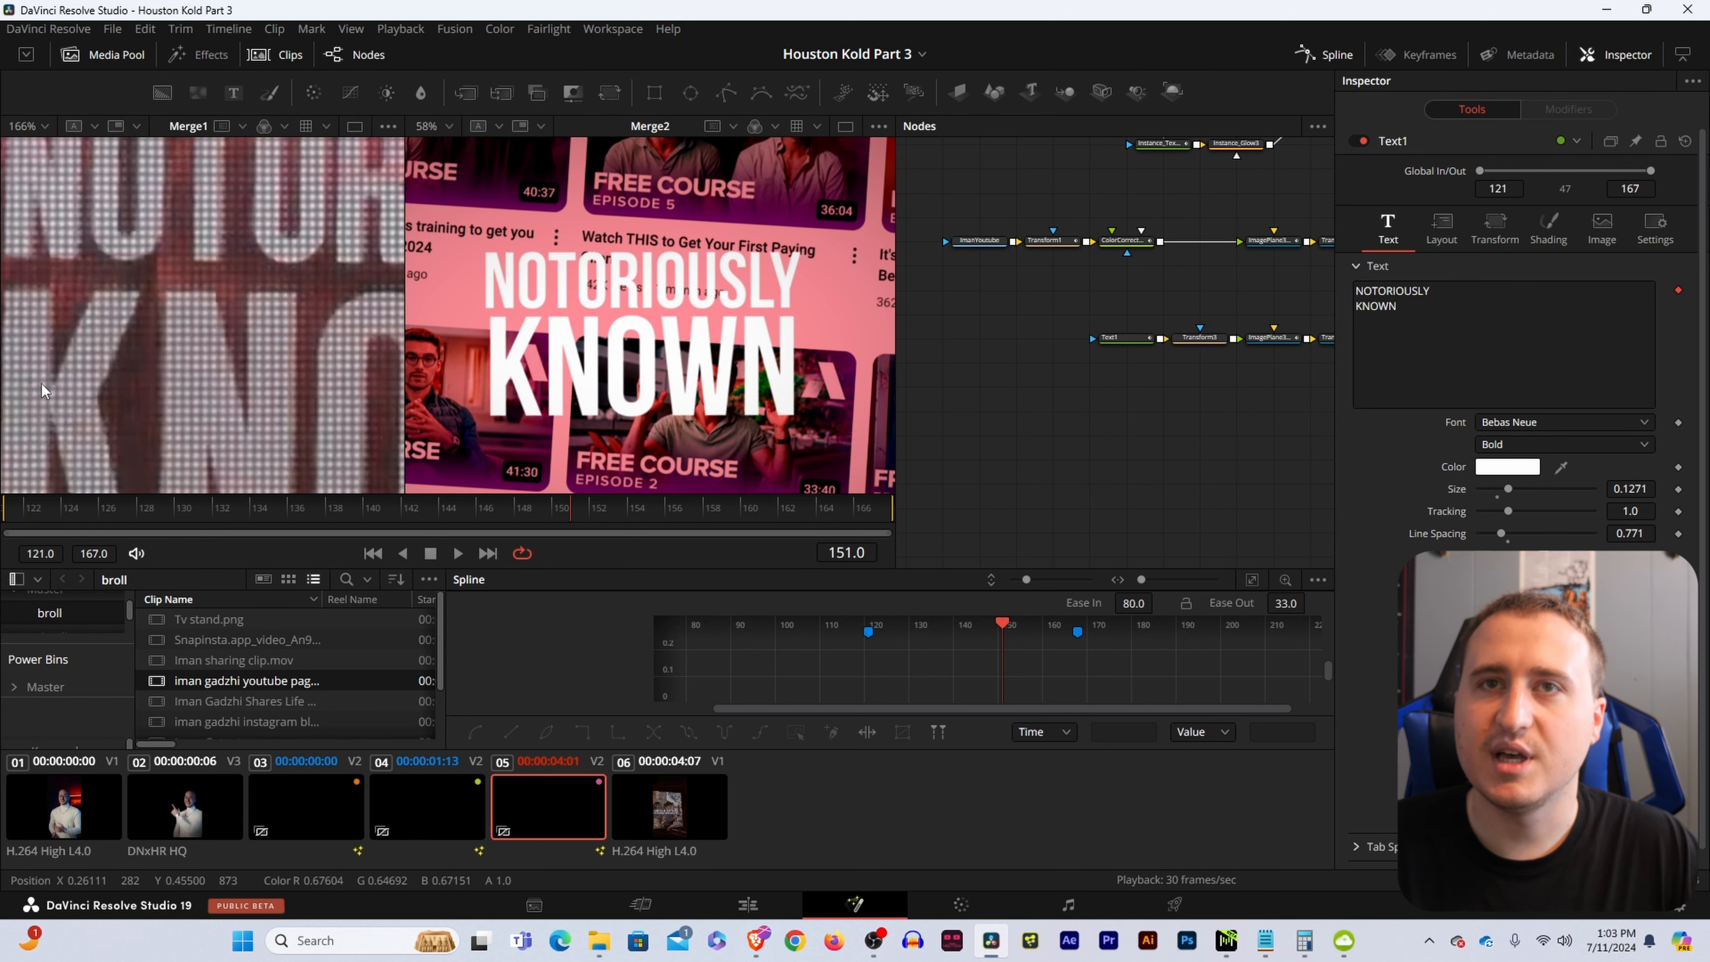
{"action": "scroll", "coordinate": [180, 357], "scroll_direction": "up", "scroll_amount": 2}
{"action": "scroll", "coordinate": [312, 235], "scroll_direction": "down", "scroll_amount": 5}
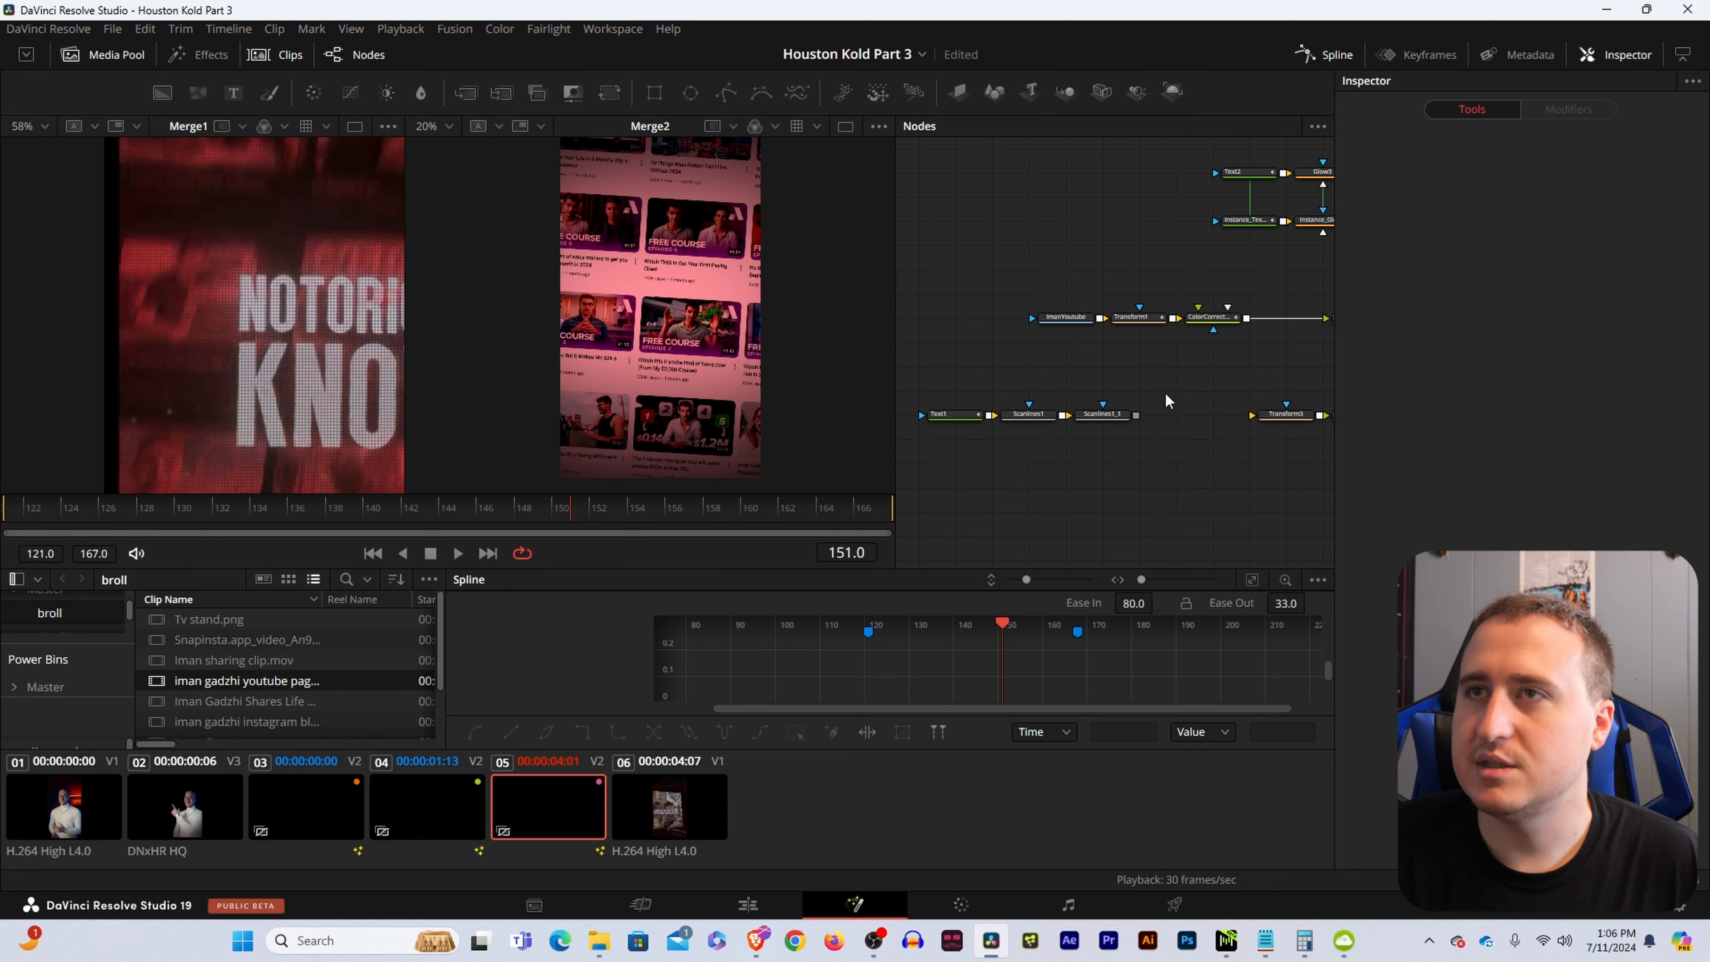
Delete the two Scanlines nodes after Text1 and connect Text1 directly to Transform3.
{"action": "left_click_drag", "start_coordinate": [1162, 378], "coordinate": [1014, 437]}
{"action": "key", "text": "Delete"}
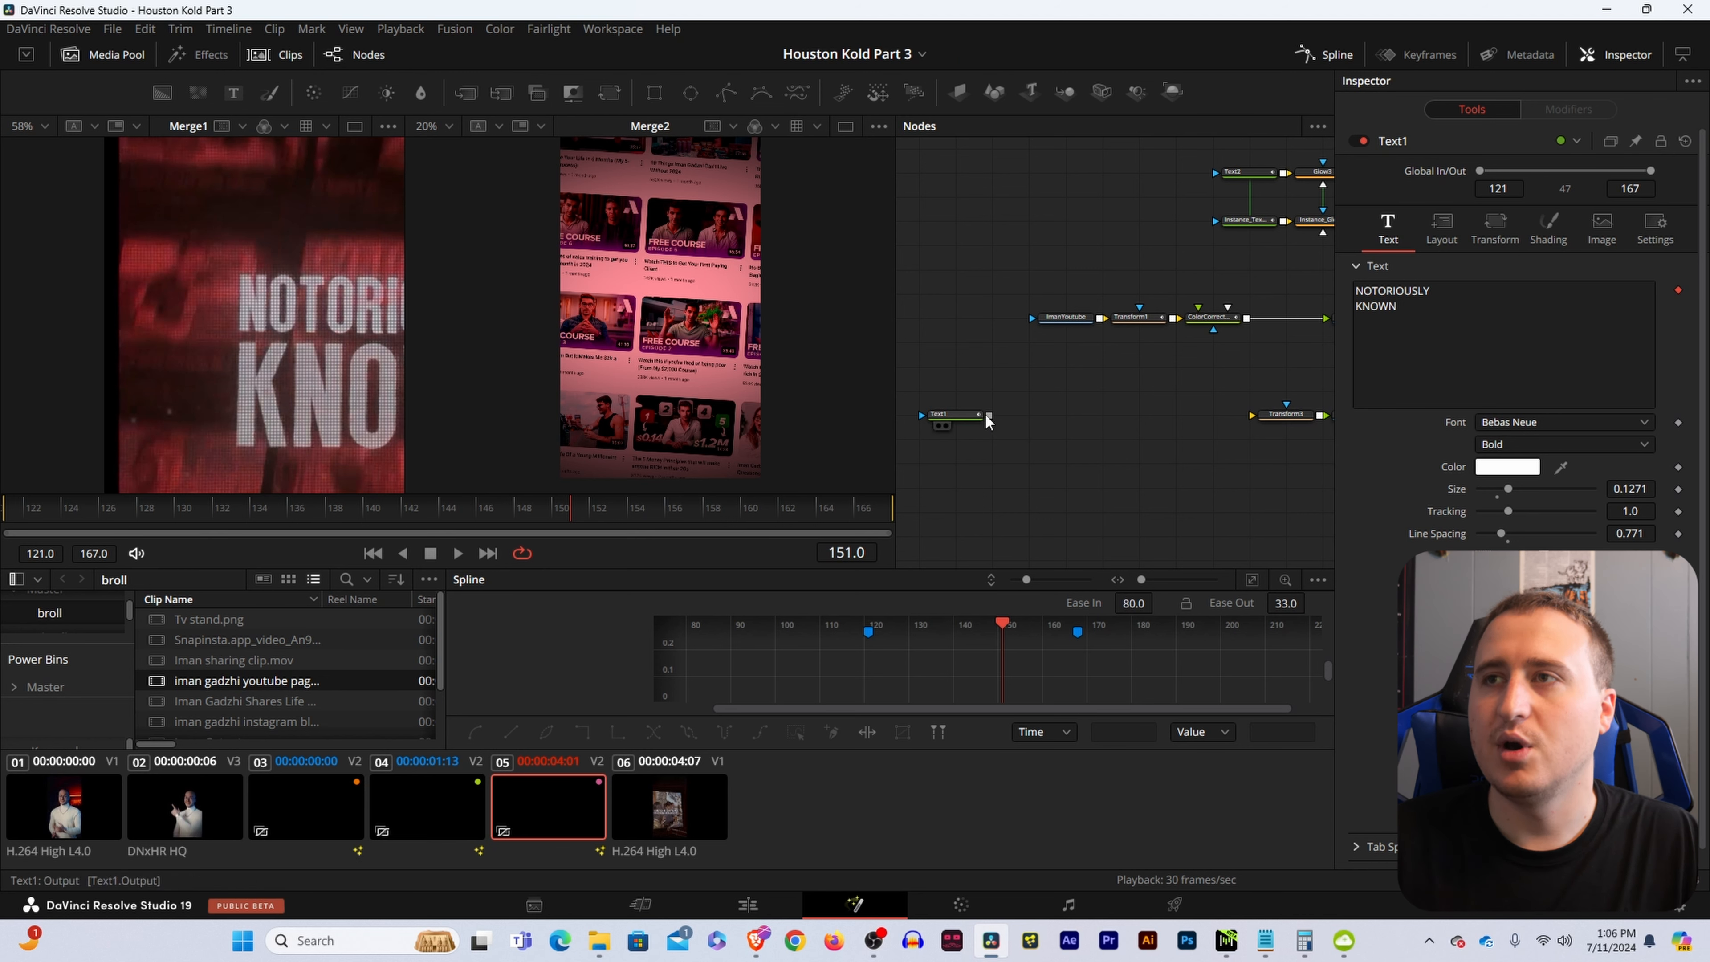
{"action": "left_click_drag", "start_coordinate": [989, 415], "coordinate": [1255, 419]}
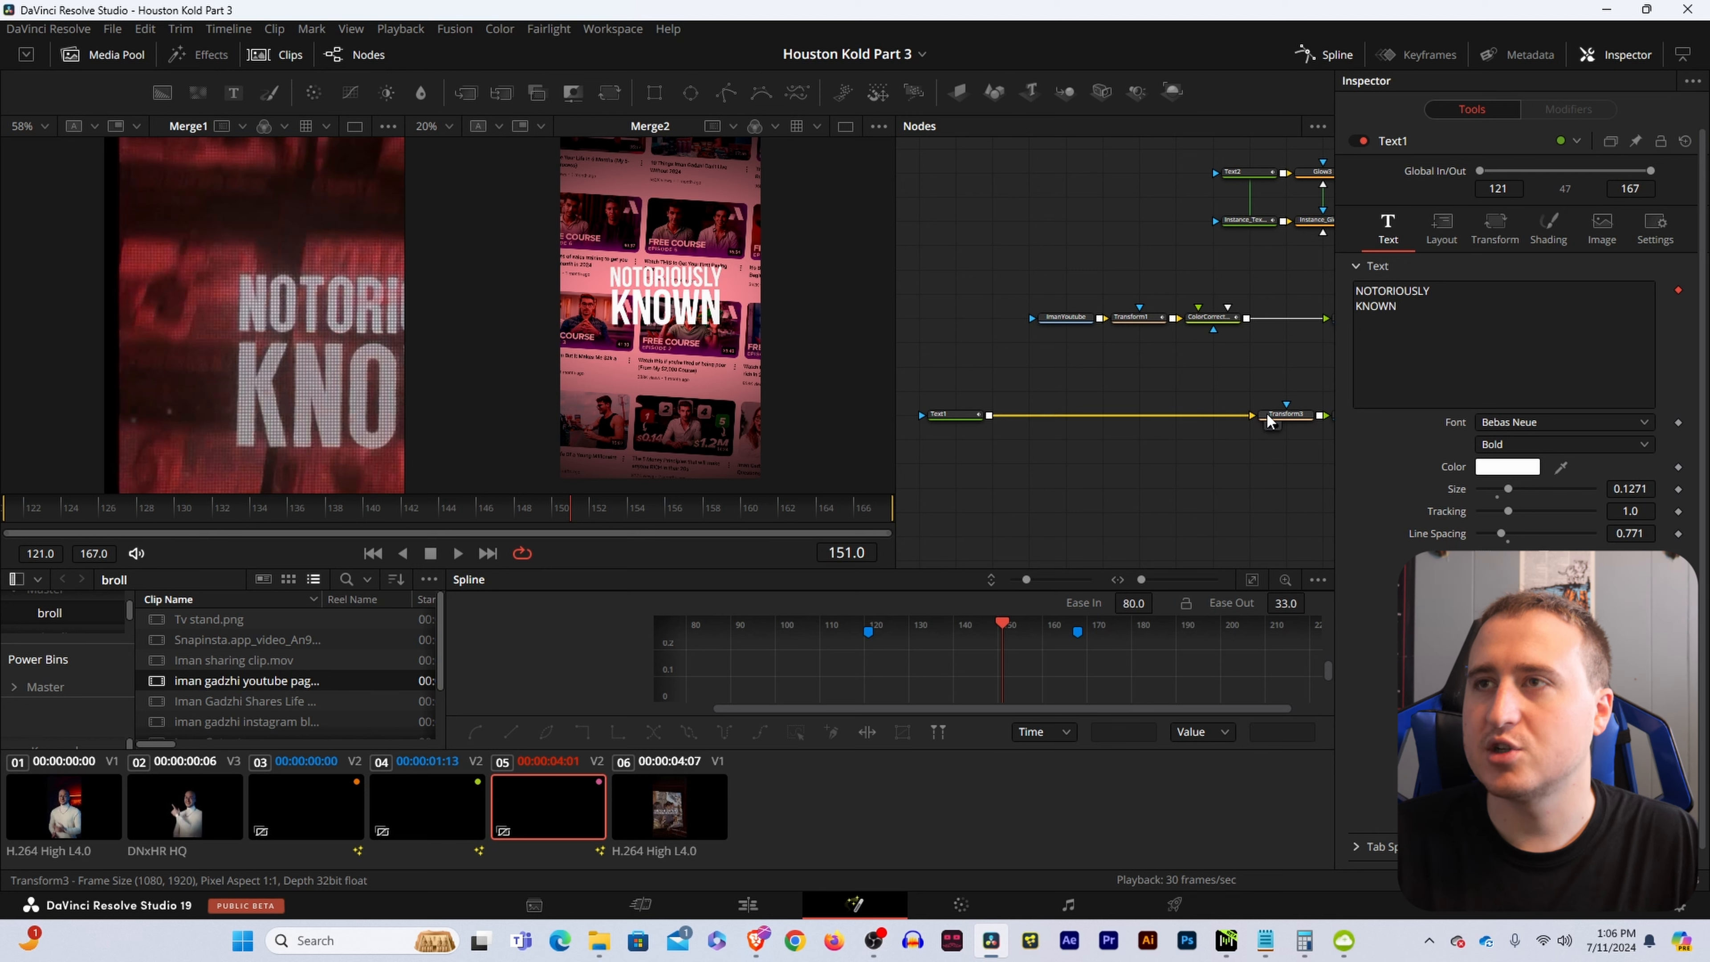
Add a pRender node between Text1 and Transform3.
{"action": "left_click", "coordinate": [955, 422]}
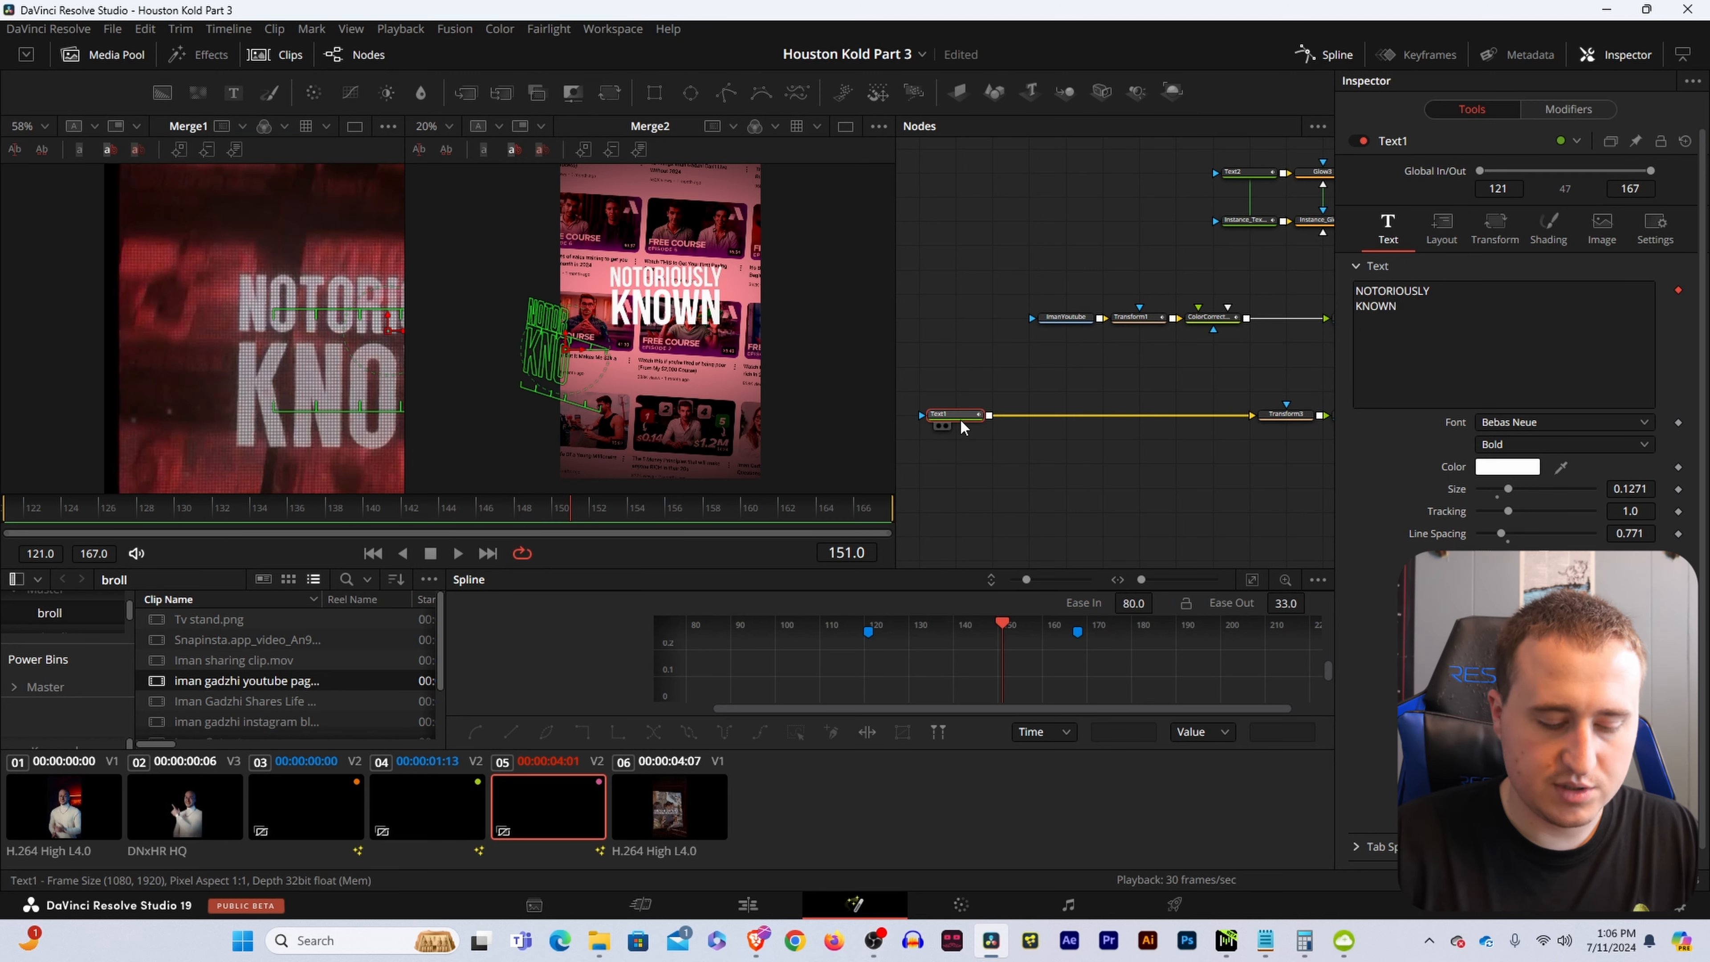
{"action": "key", "text": "shift+space"}
{"action": "type", "text": "SCAN"}
{"action": "key", "text": "BackSpace"}
{"action": "key", "text": "BackSpace"}
{"action": "key", "text": "BackSpace"}
{"action": "key", "text": "BackSpace"}
{"action": "type", "text": "P"}
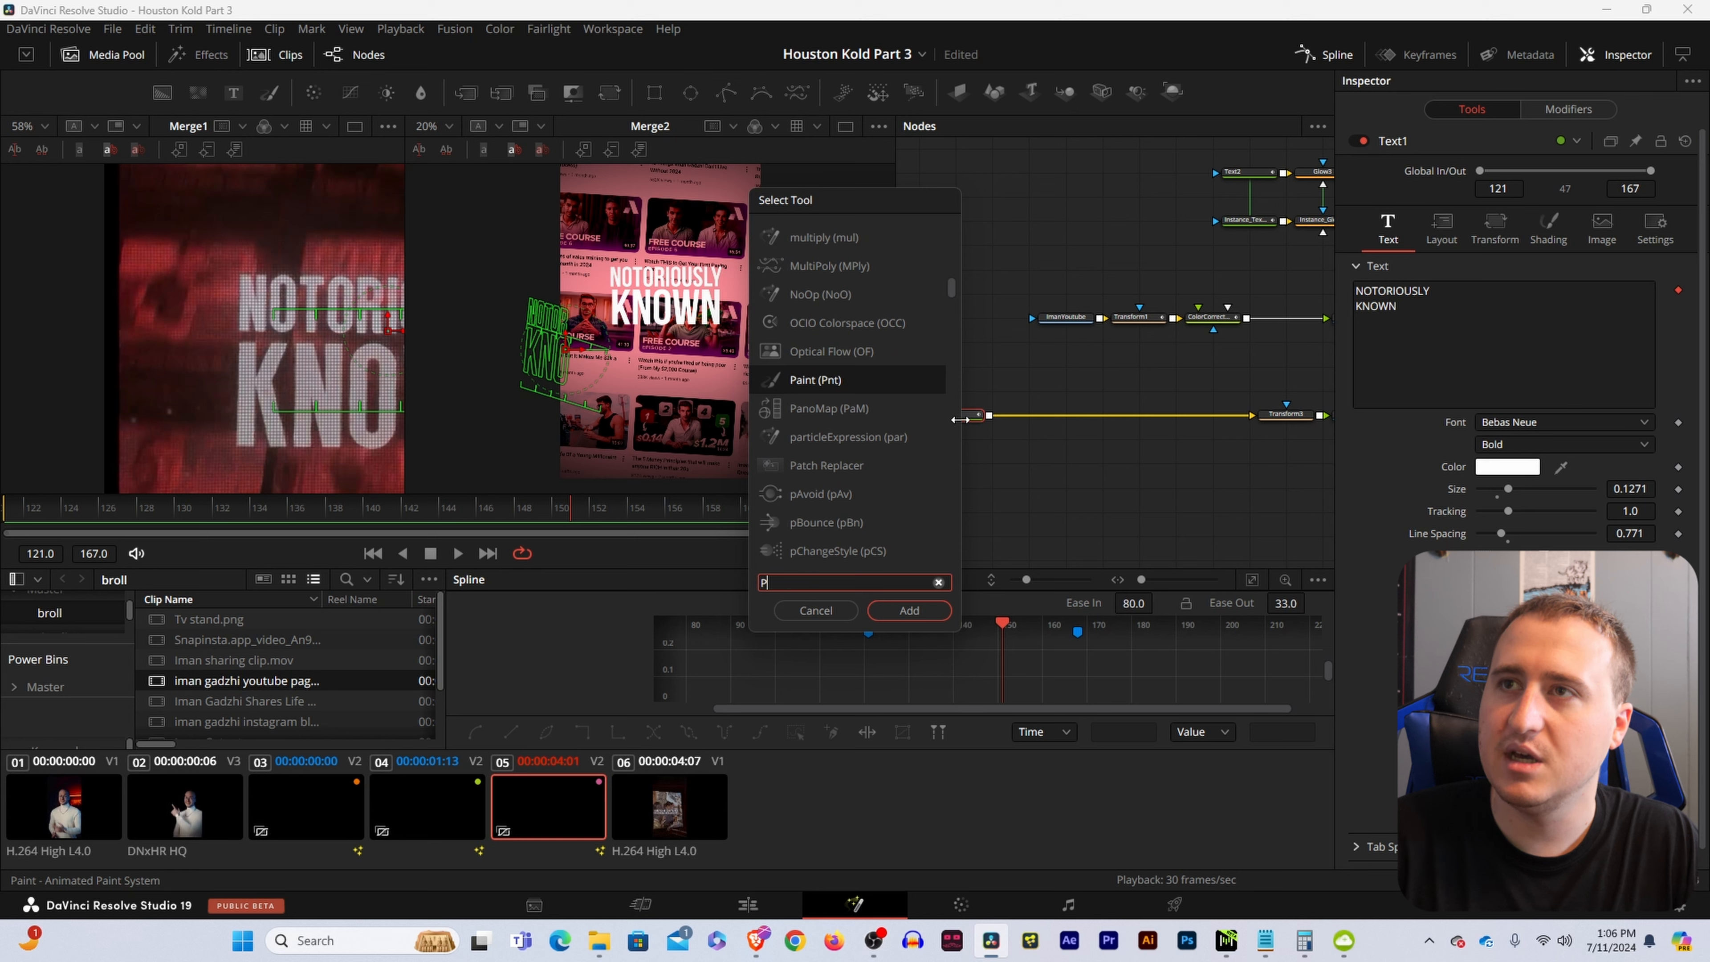
{"action": "type", "text": "REND"}
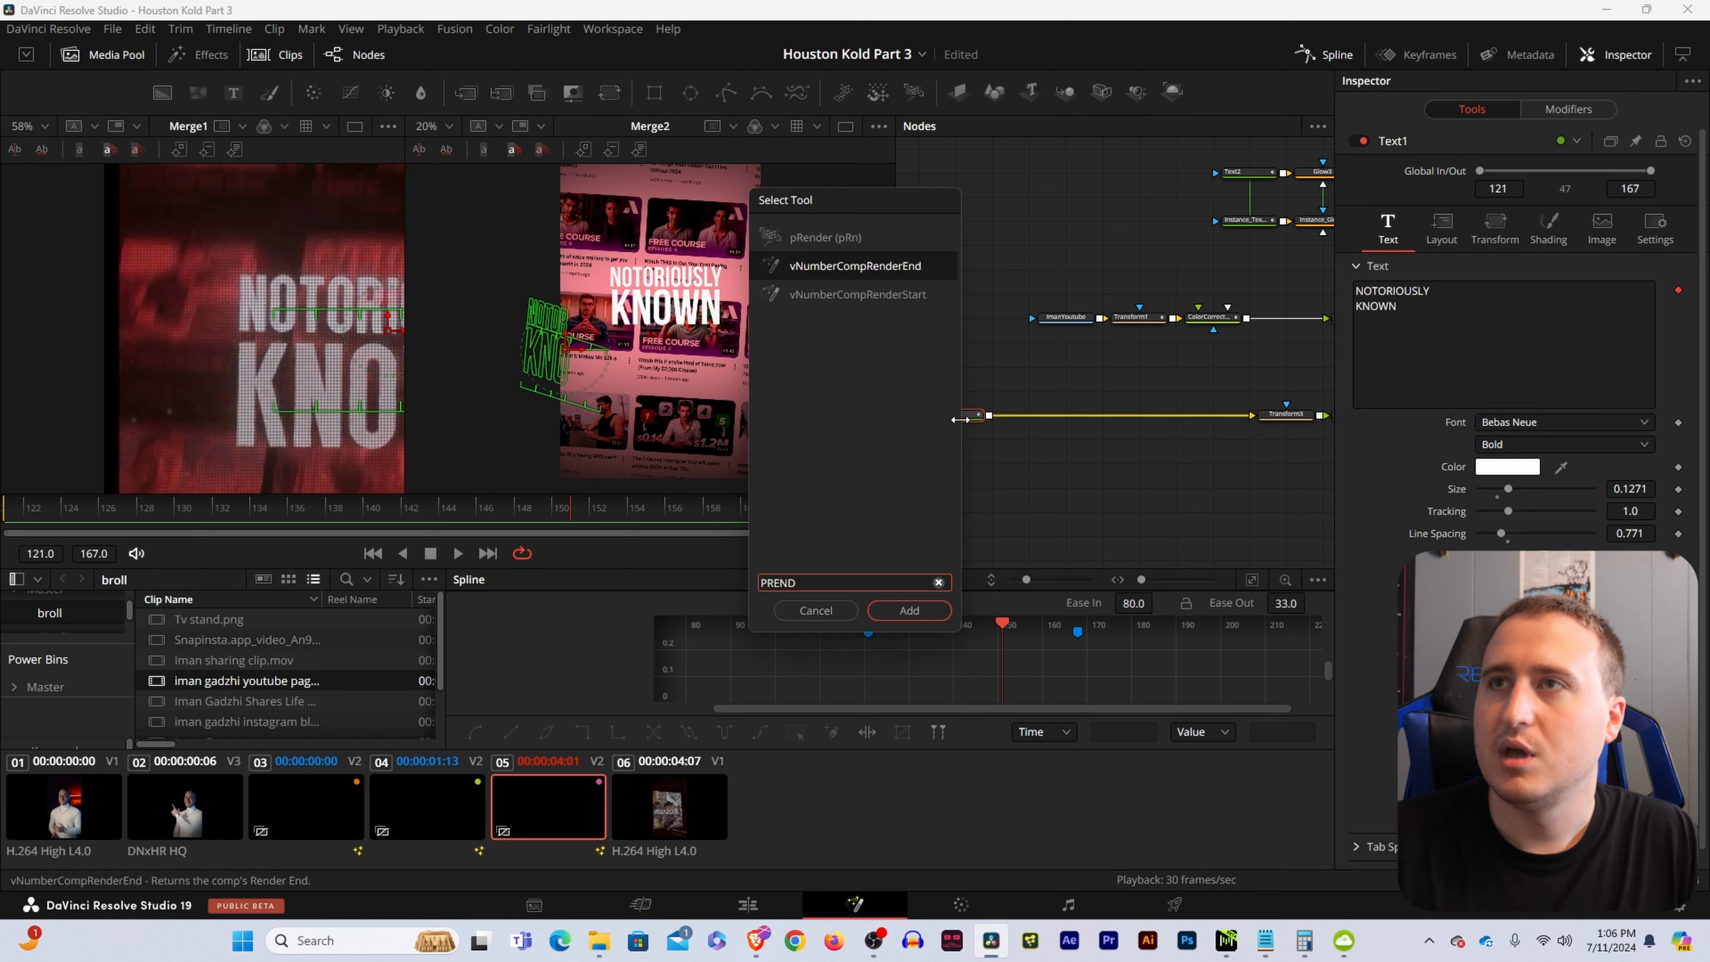
{"action": "key", "text": "Up"}
{"action": "key", "text": "Return"}
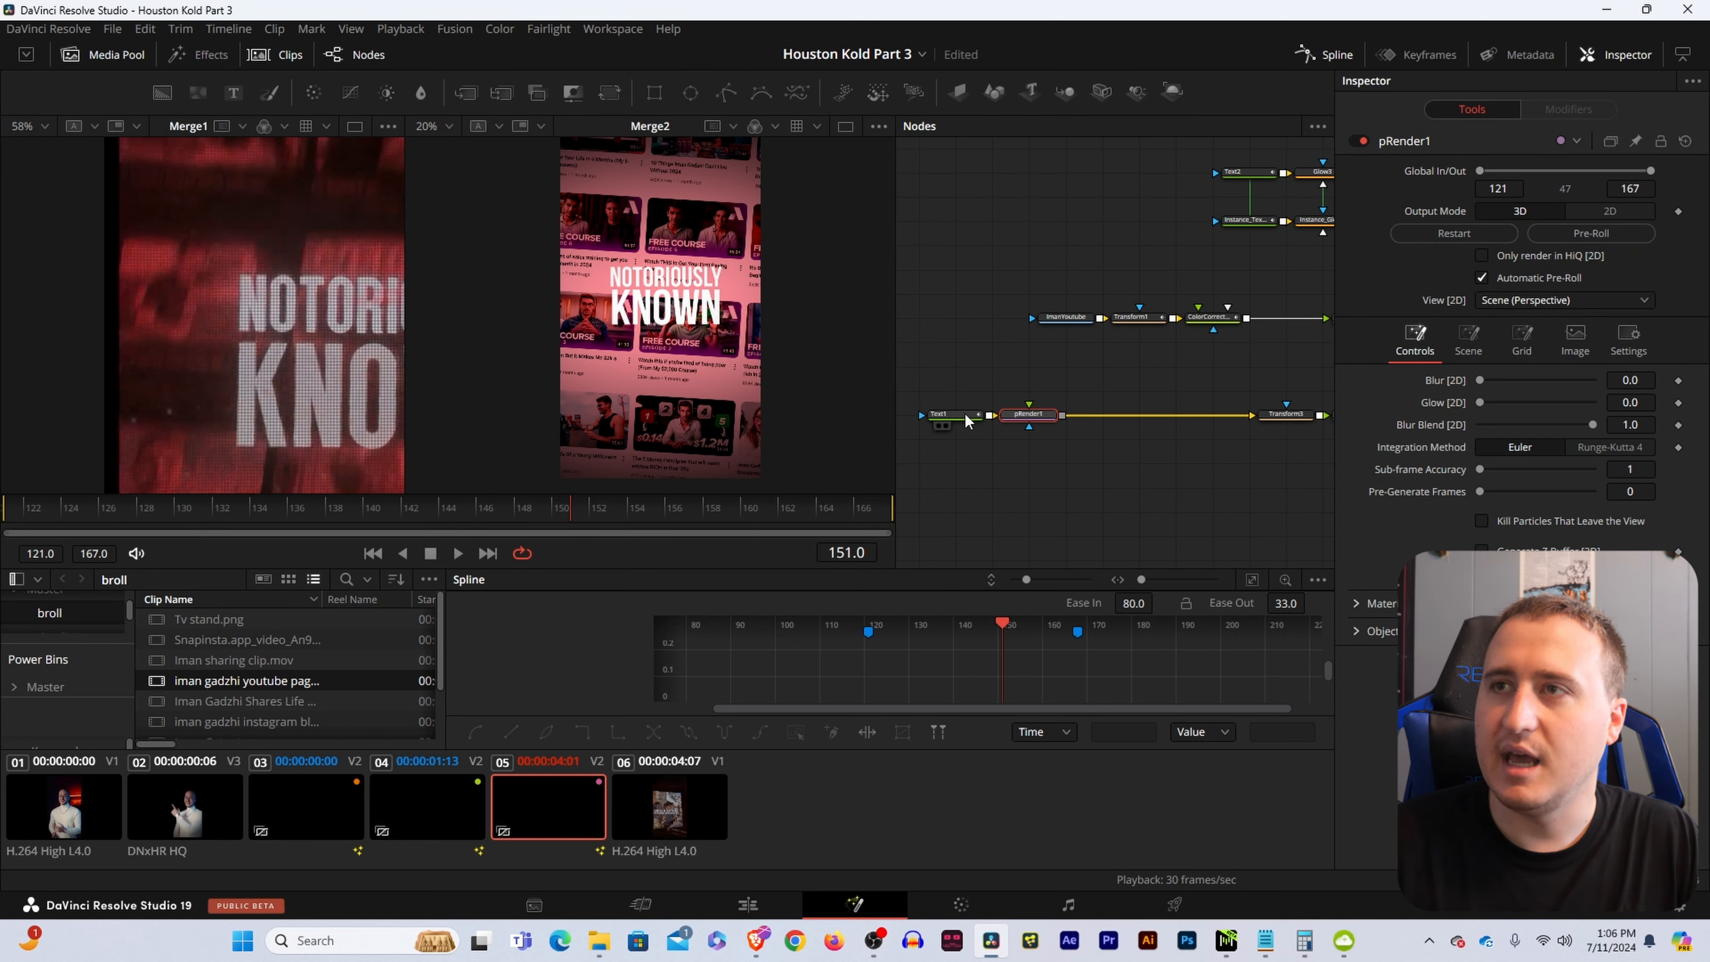
Insert a pImageEmitter node between Text1 and pRender1.
{"action": "left_click", "coordinate": [966, 420]}
{"action": "key", "text": "shift+space"}
{"action": "type", "text": "PIM"}
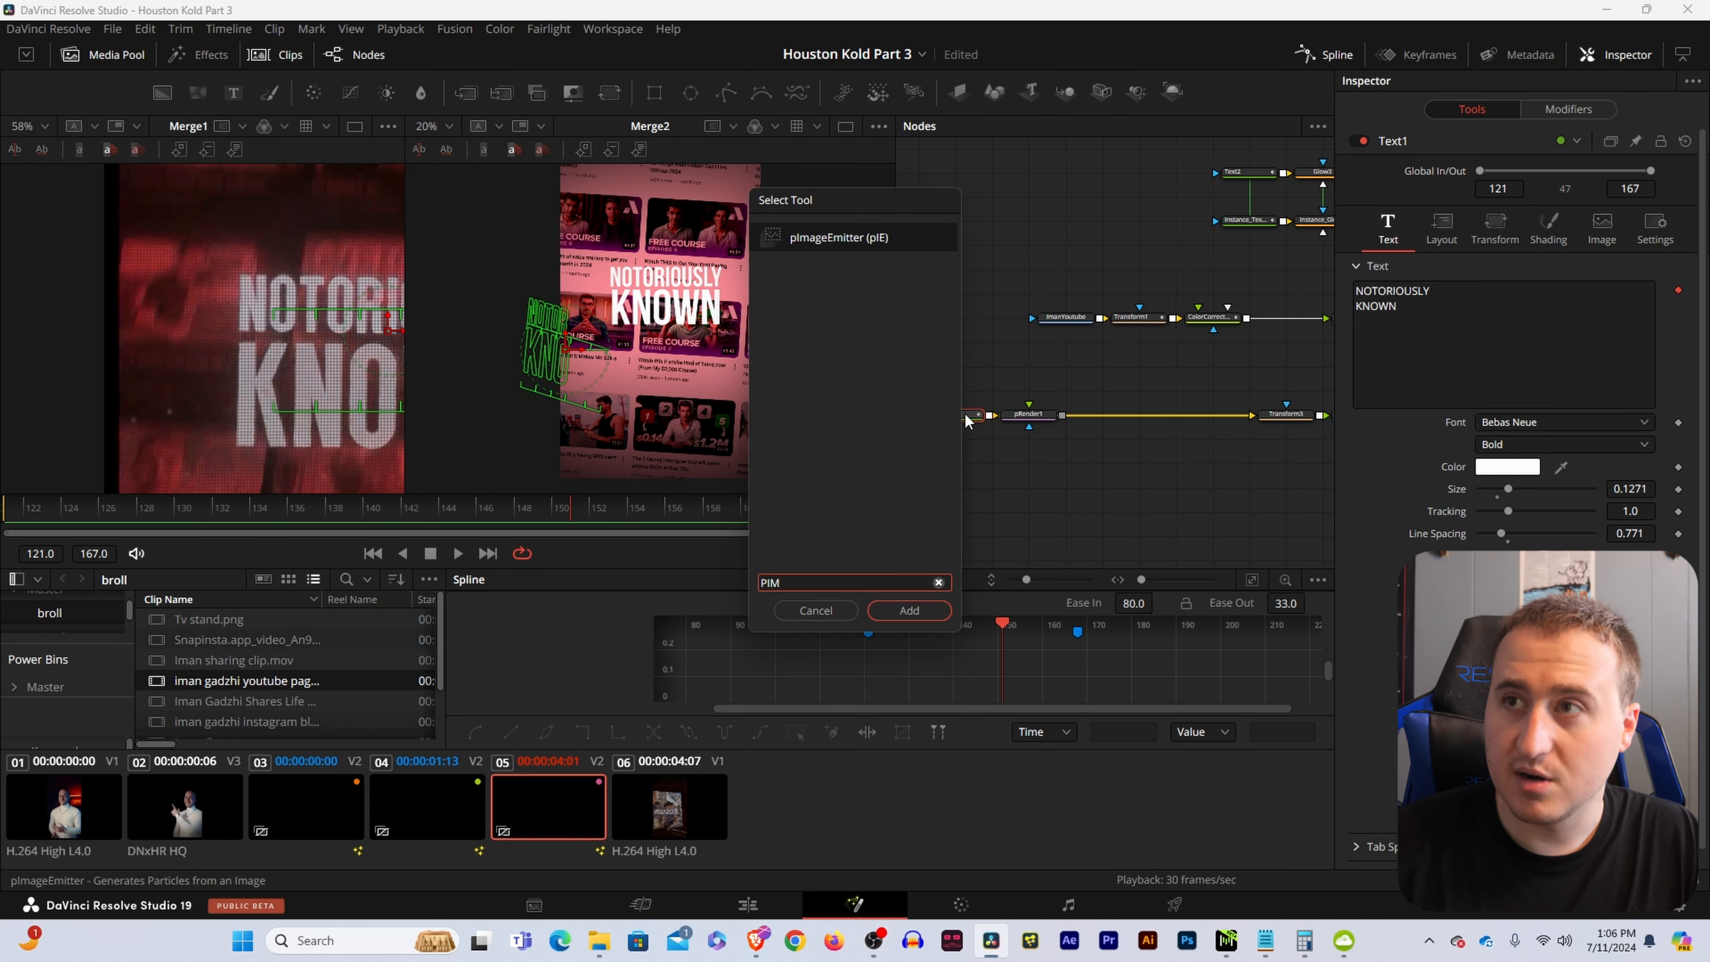
{"action": "key", "text": "Return"}
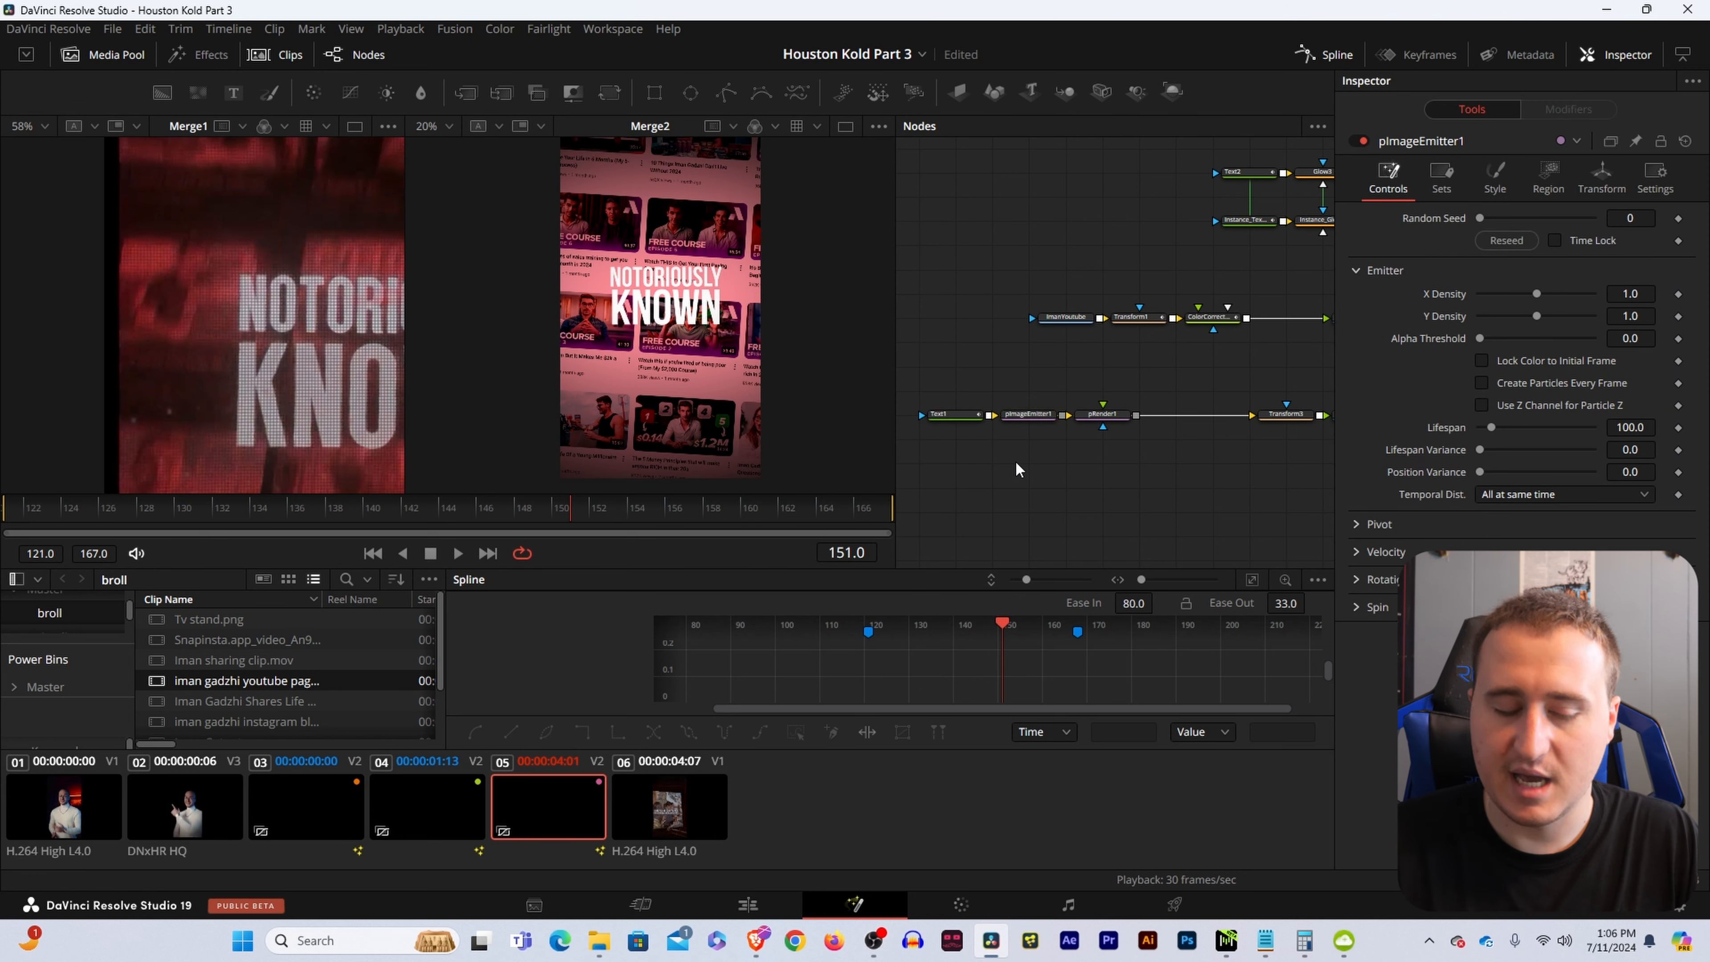
Follow the text branch through the node graph to Merge3D1 and examine the Renderer3D1 settings.
{"action": "left_click", "coordinate": [1036, 416]}
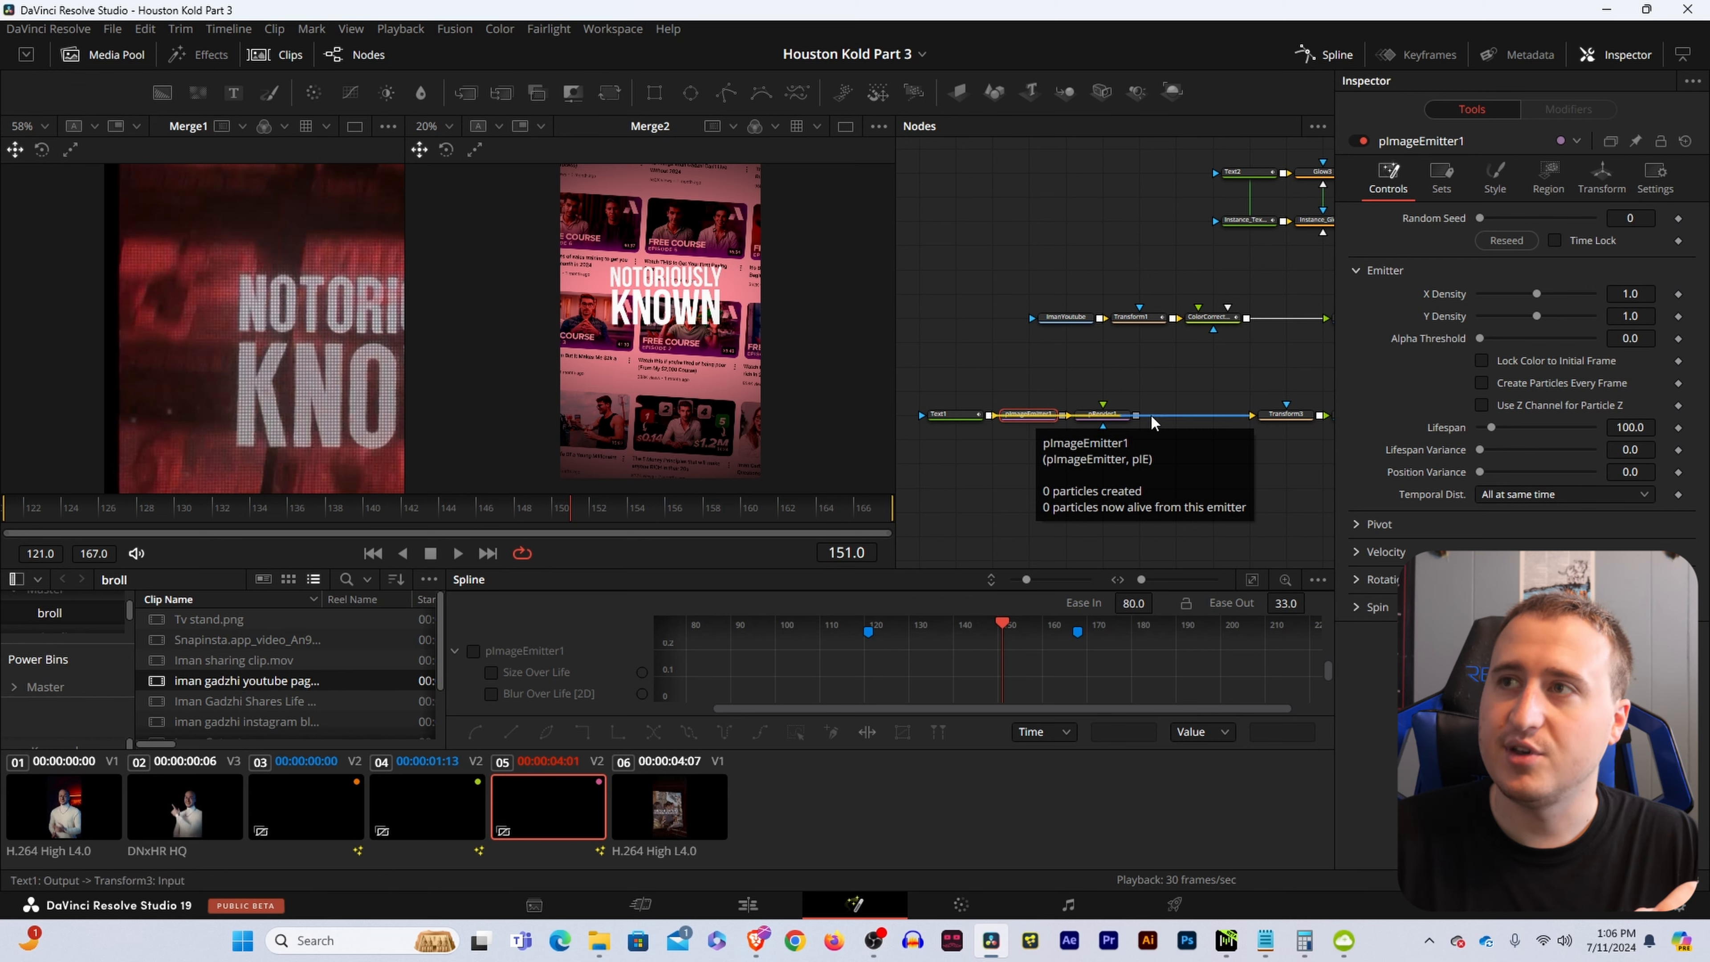
{"action": "left_click_drag", "start_coordinate": [1238, 368], "coordinate": [972, 479]}
{"action": "left_click_drag", "start_coordinate": [1264, 326], "coordinate": [1010, 499]}
{"action": "left_click_drag", "start_coordinate": [1080, 541], "coordinate": [1077, 494]}
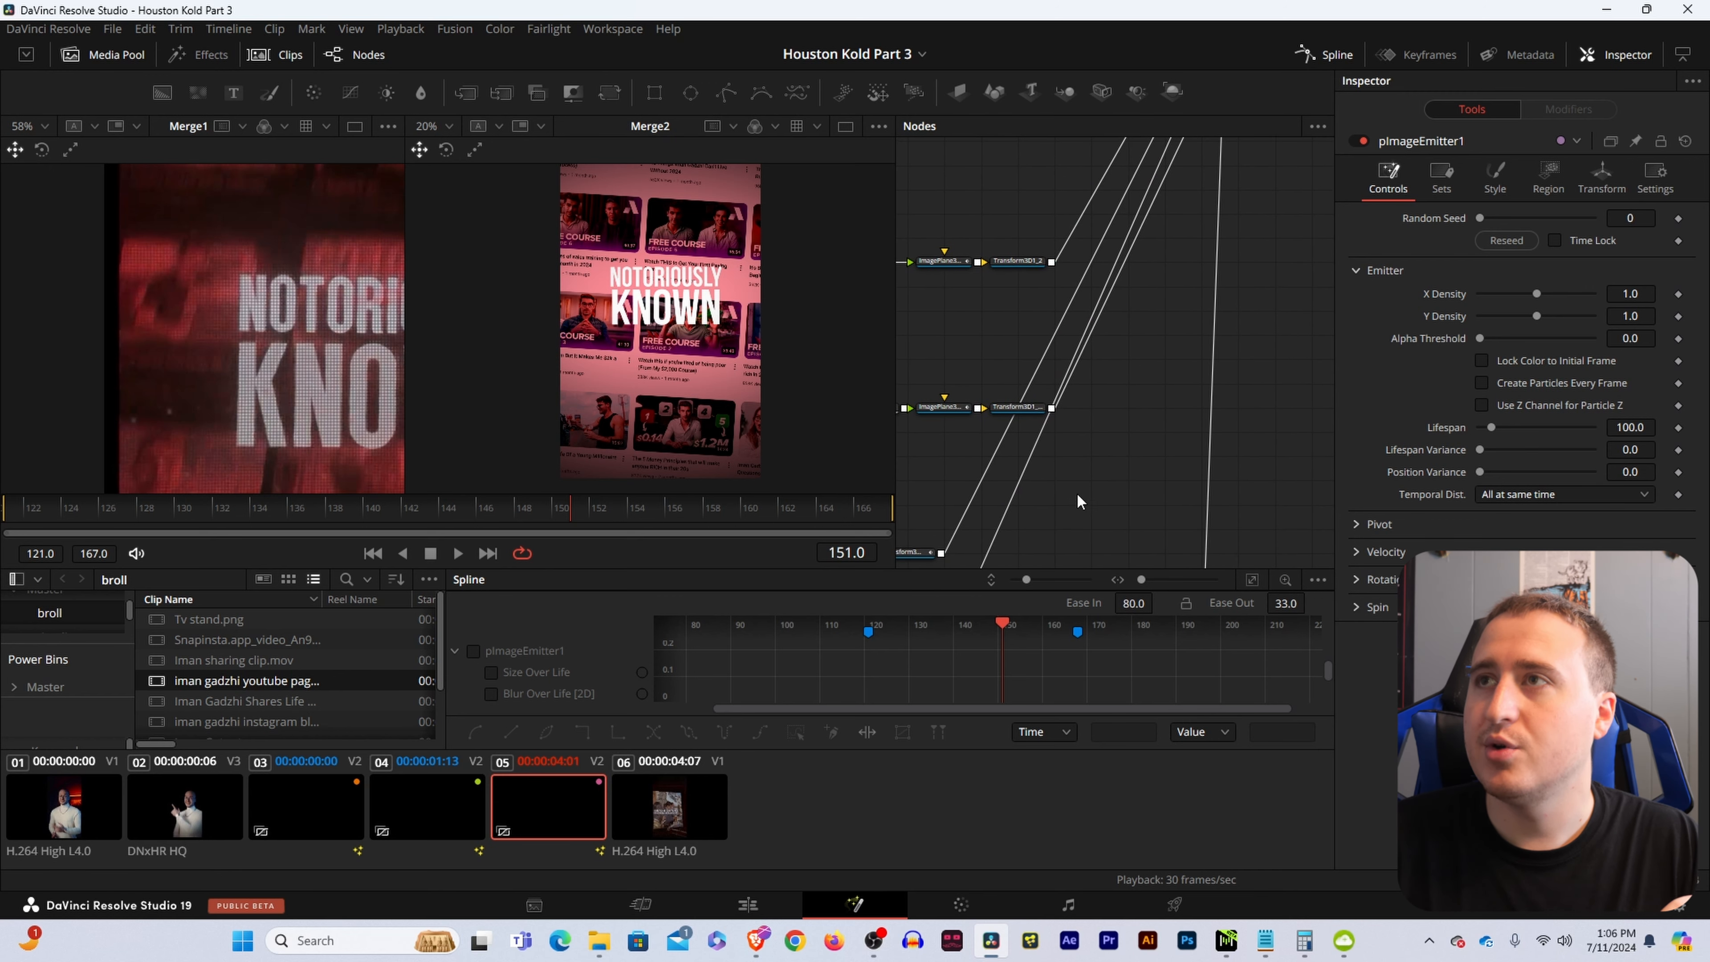
{"action": "left_click_drag", "start_coordinate": [1202, 287], "coordinate": [1087, 582]}
{"action": "left_click", "coordinate": [1152, 367]}
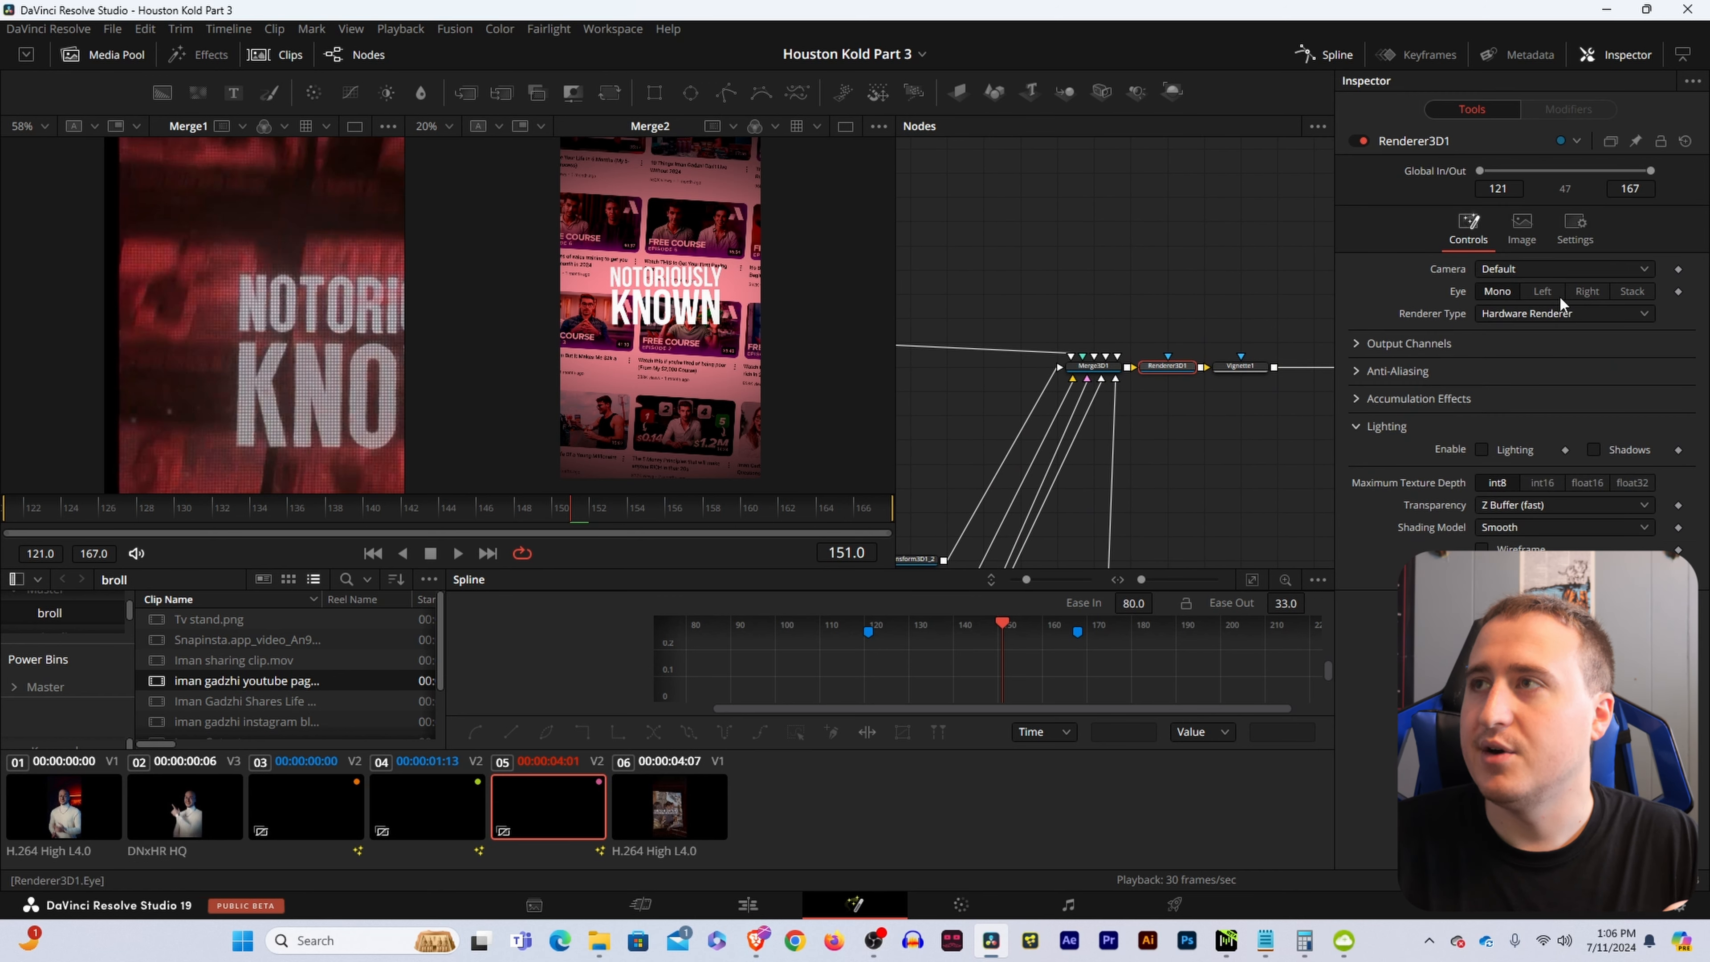
{"action": "left_click_drag", "start_coordinate": [996, 549], "coordinate": [1236, 317]}
{"action": "left_click_drag", "start_coordinate": [1091, 465], "coordinate": [1194, 380]}
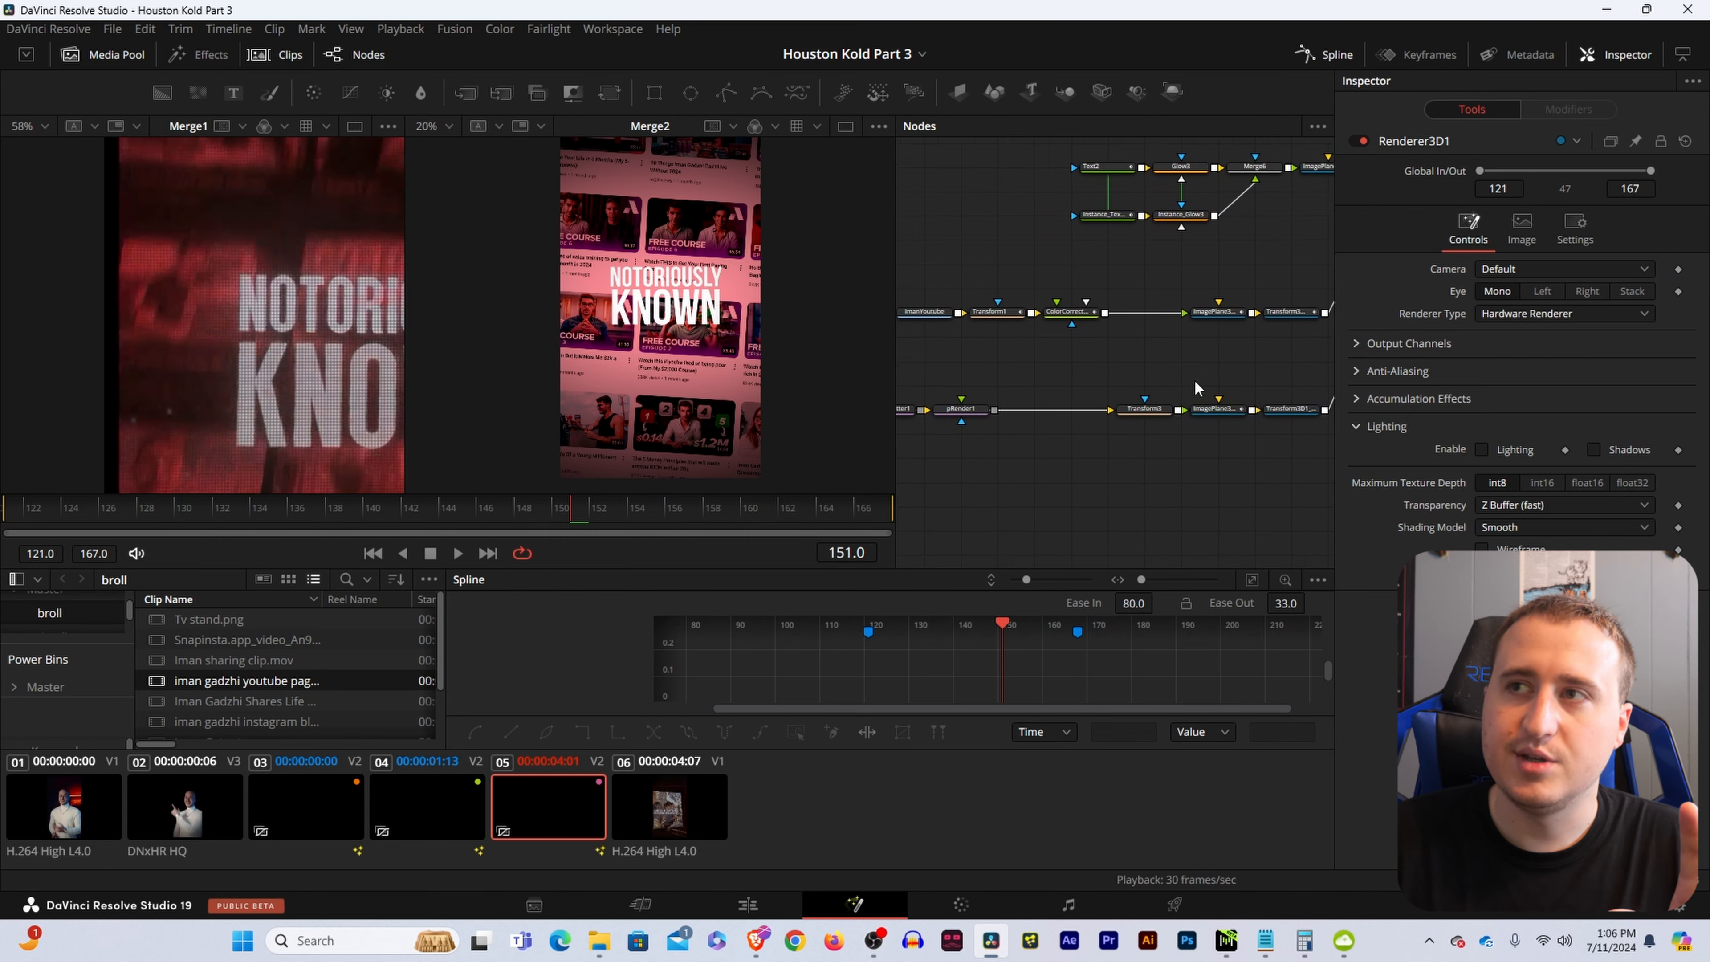
{"action": "left_click_drag", "start_coordinate": [1030, 363], "coordinate": [1115, 402]}
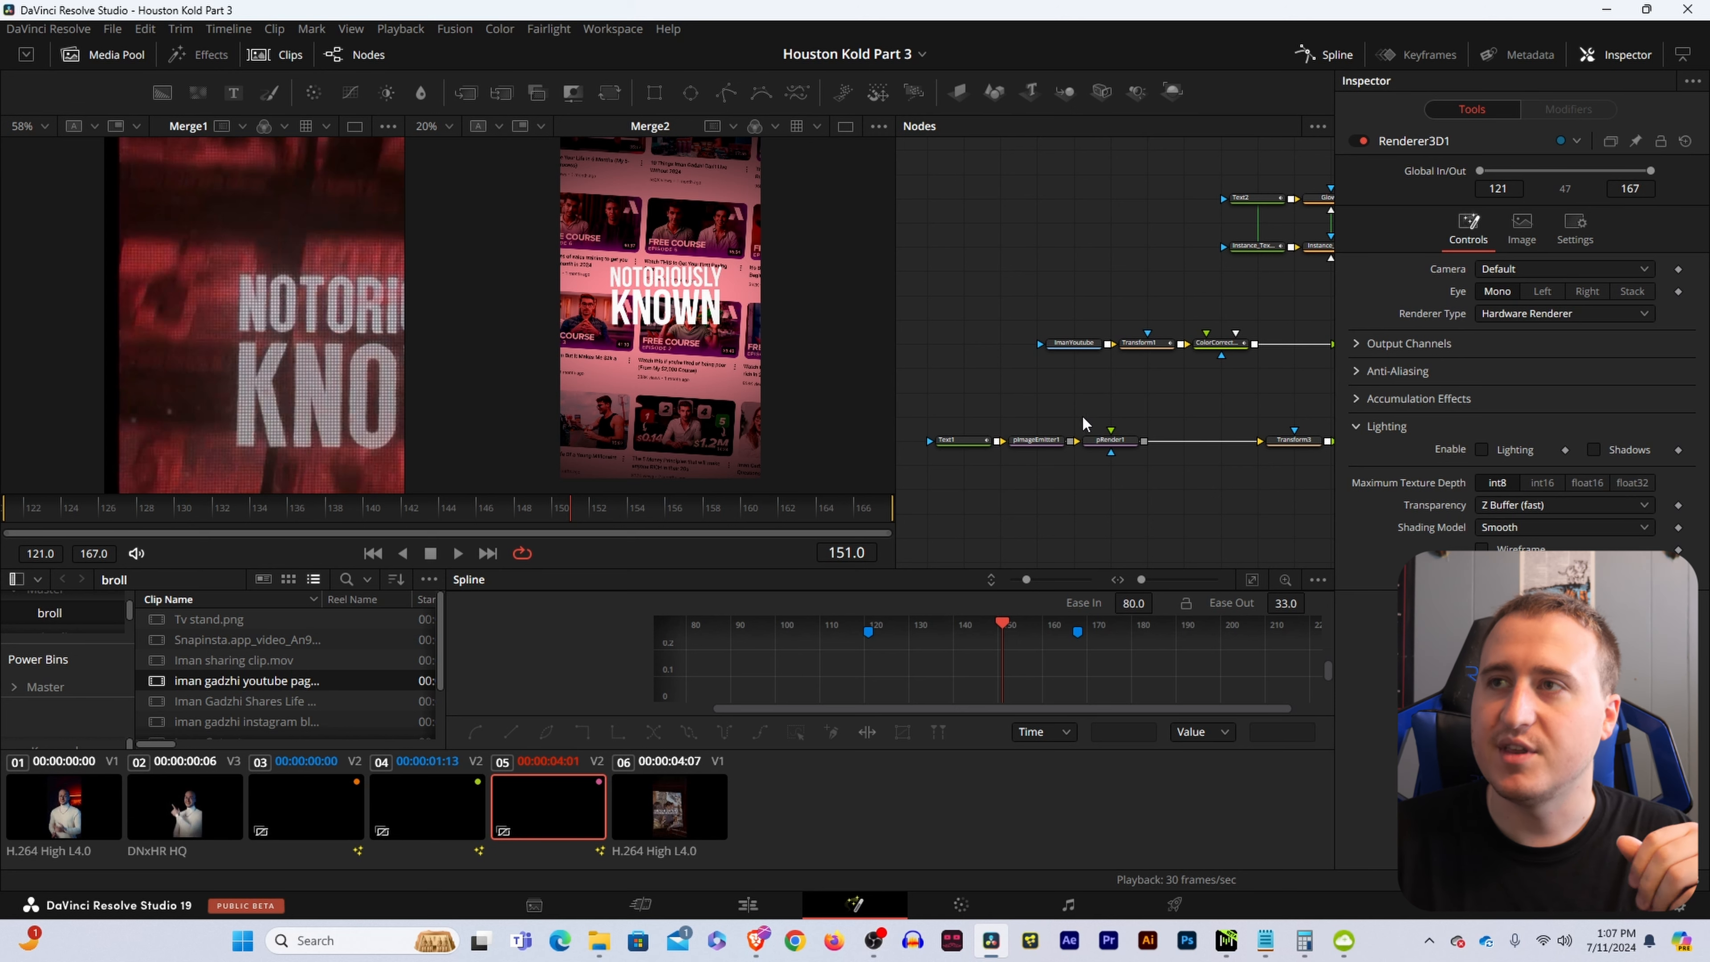
{"action": "left_click_drag", "start_coordinate": [1050, 397], "coordinate": [1076, 395]}
Set pImageEmitter1's particle lifespan to 1000 and change its style to NGon.
{"action": "left_click", "coordinate": [1064, 418]}
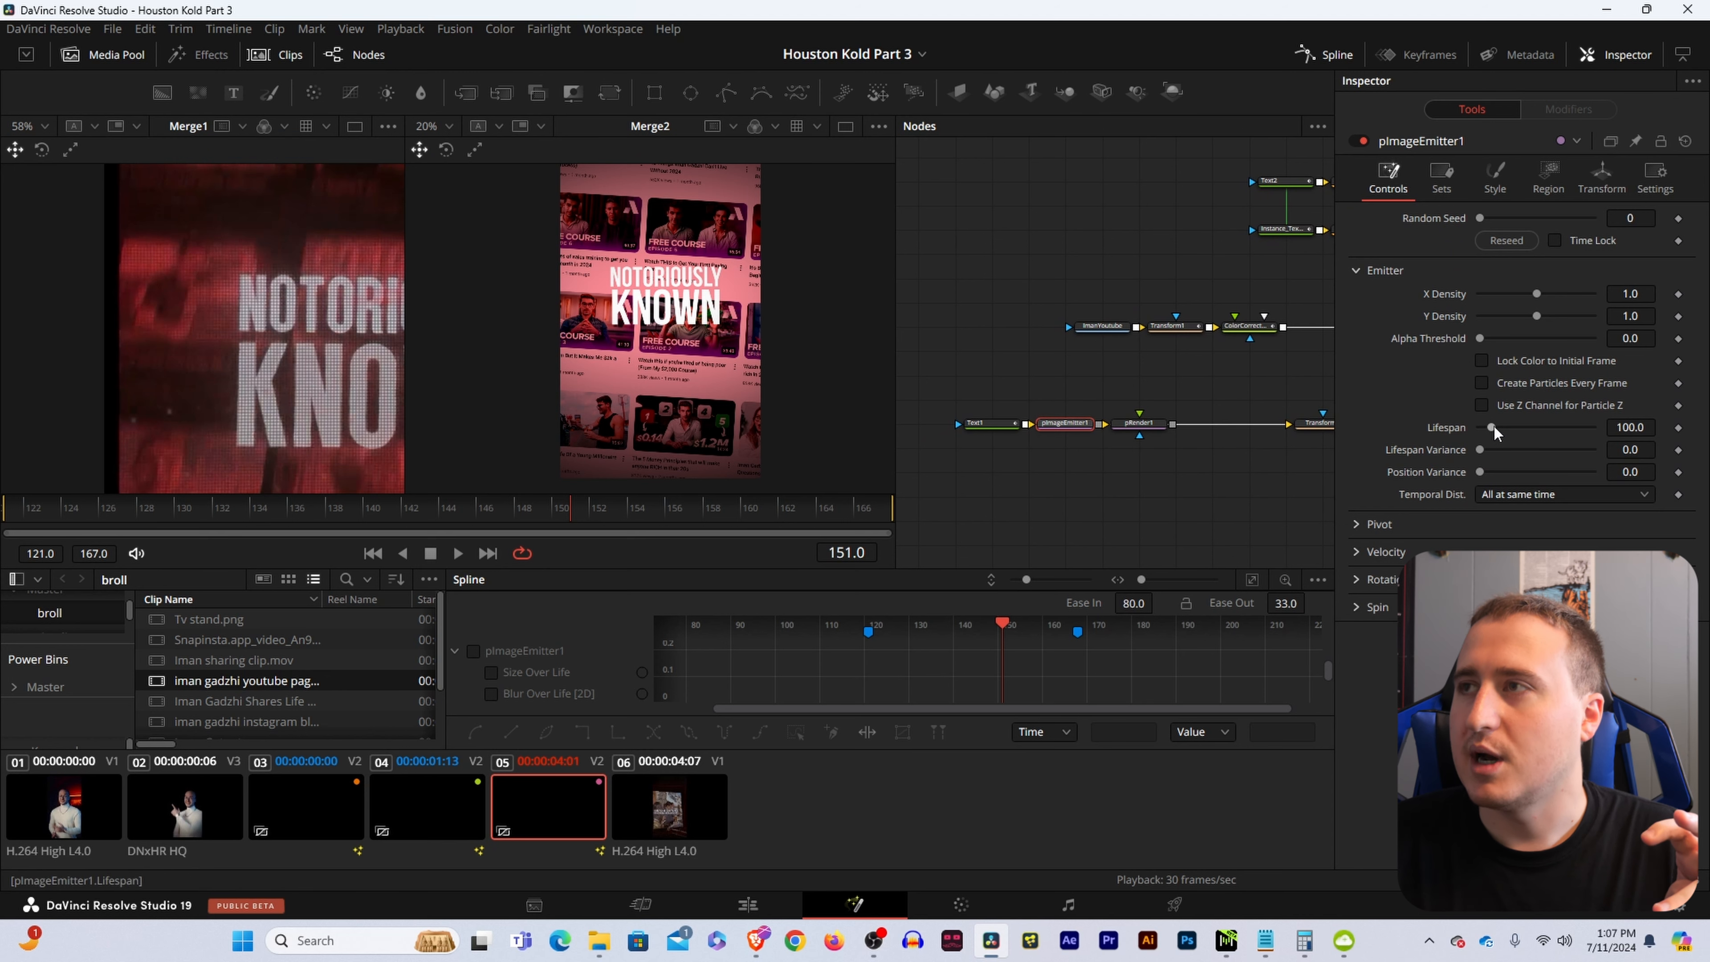
{"action": "left_click_drag", "start_coordinate": [1494, 425], "coordinate": [1651, 439]}
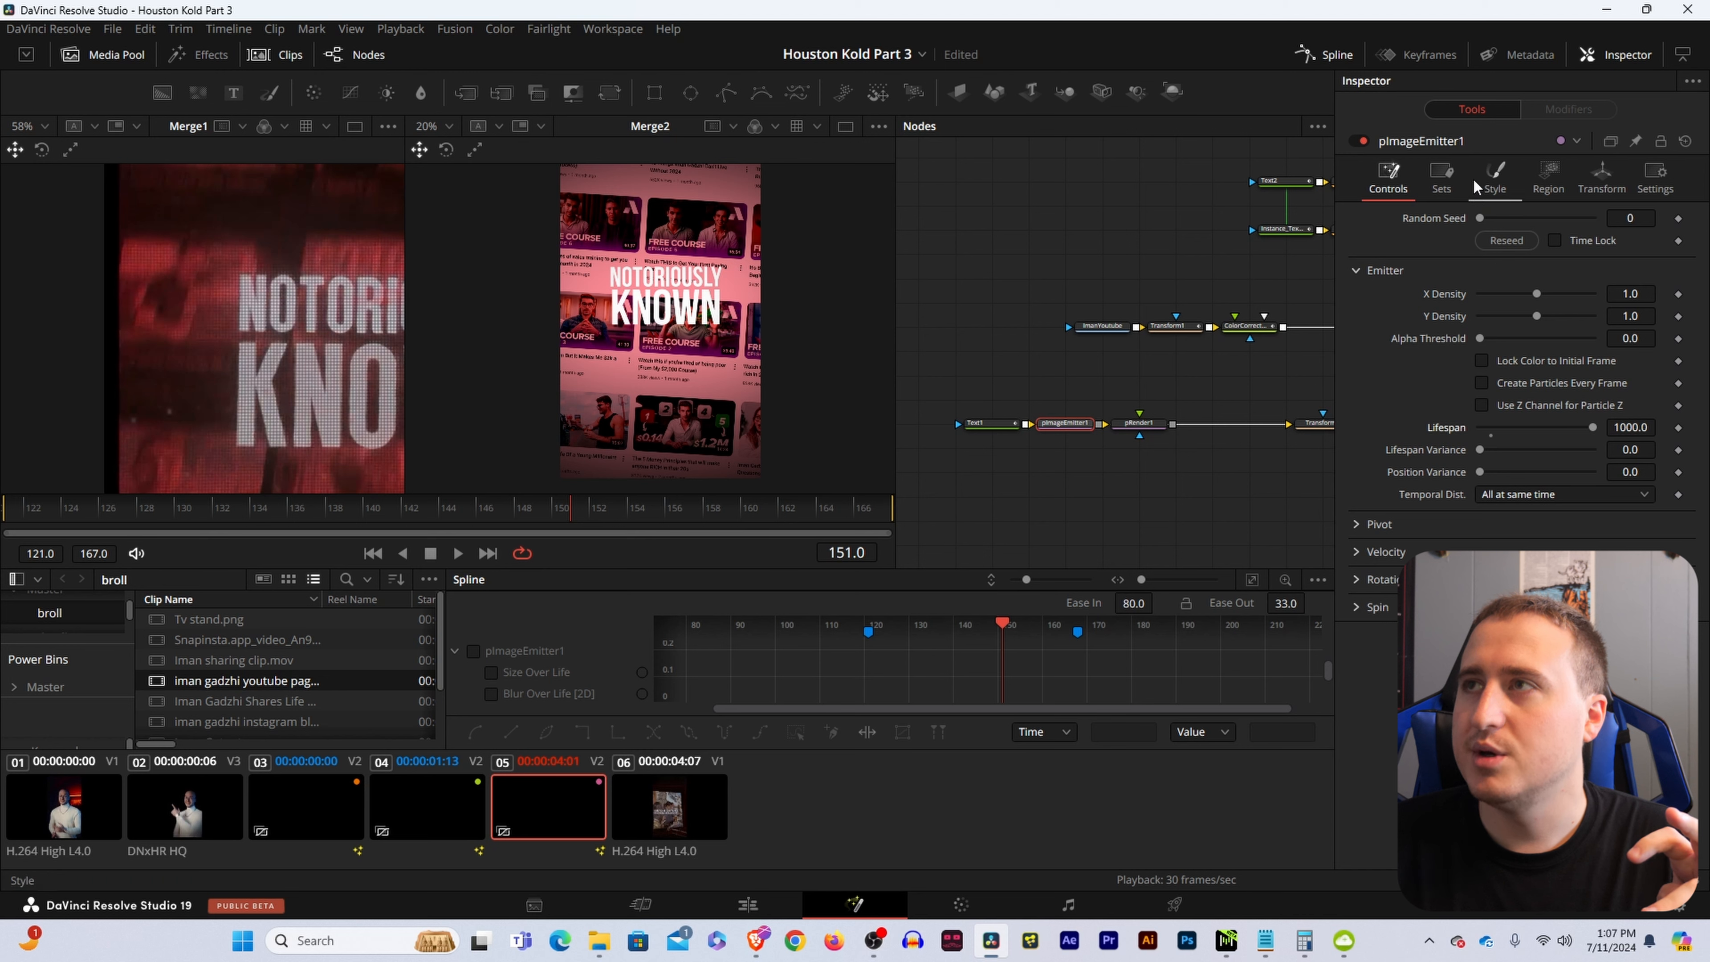
{"action": "left_click", "coordinate": [1492, 180]}
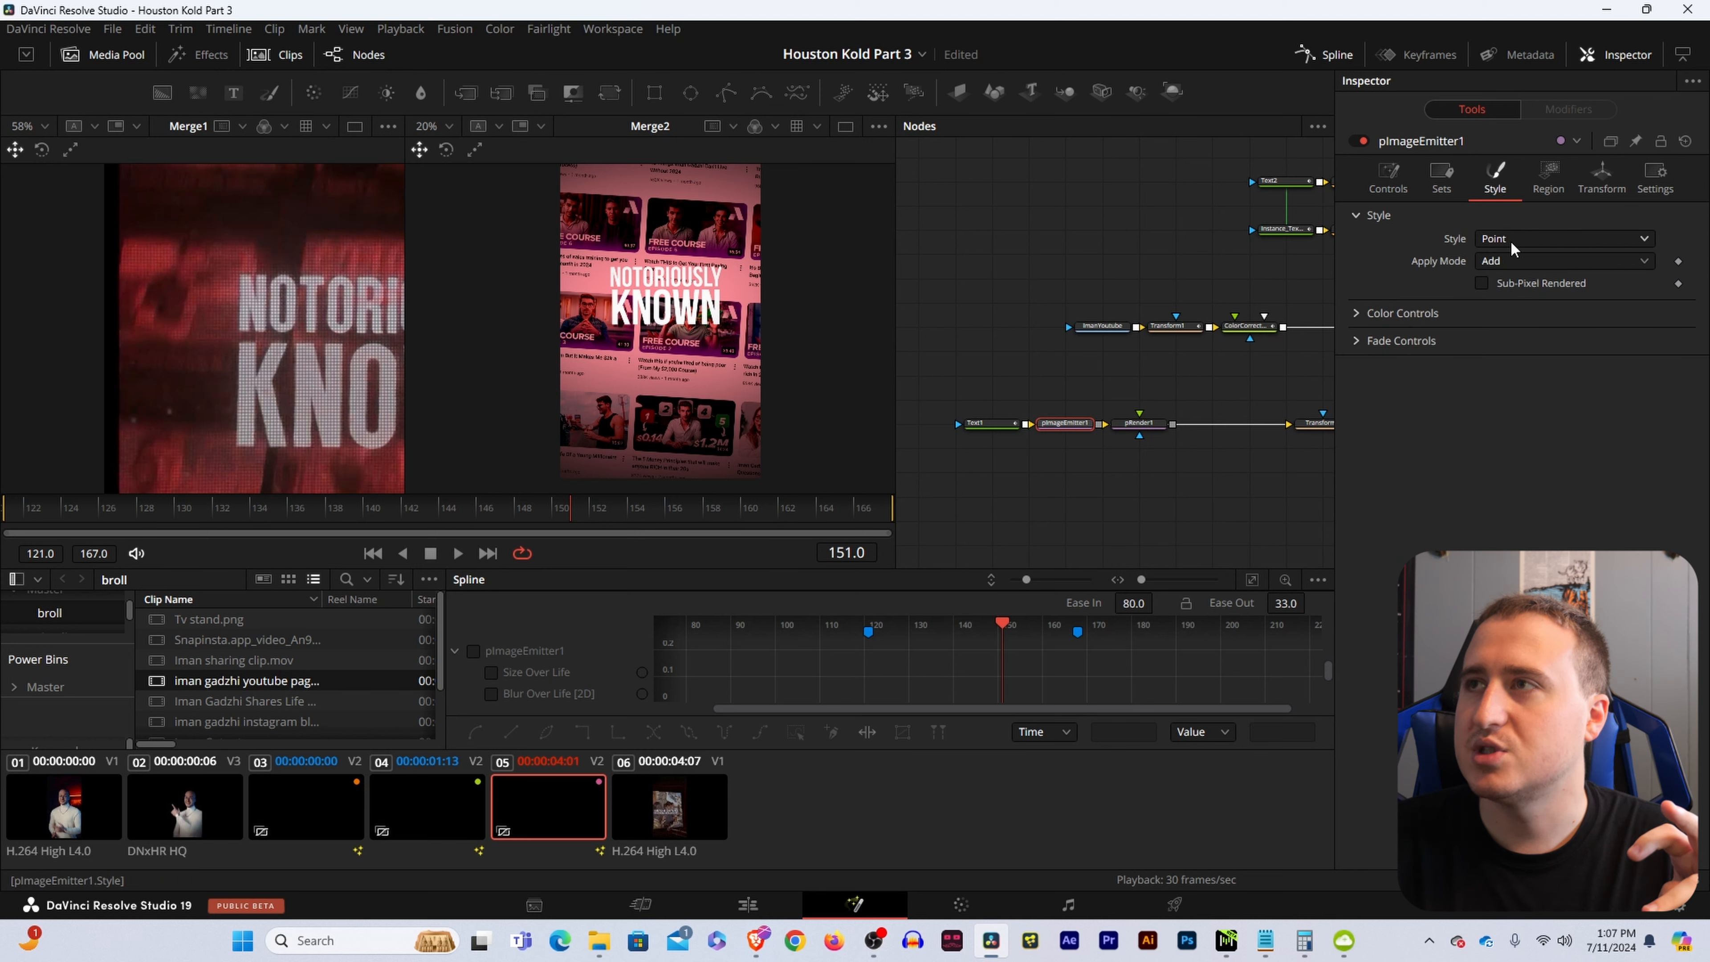
{"action": "left_click", "coordinate": [1512, 242]}
{"action": "left_click", "coordinate": [1498, 356]}
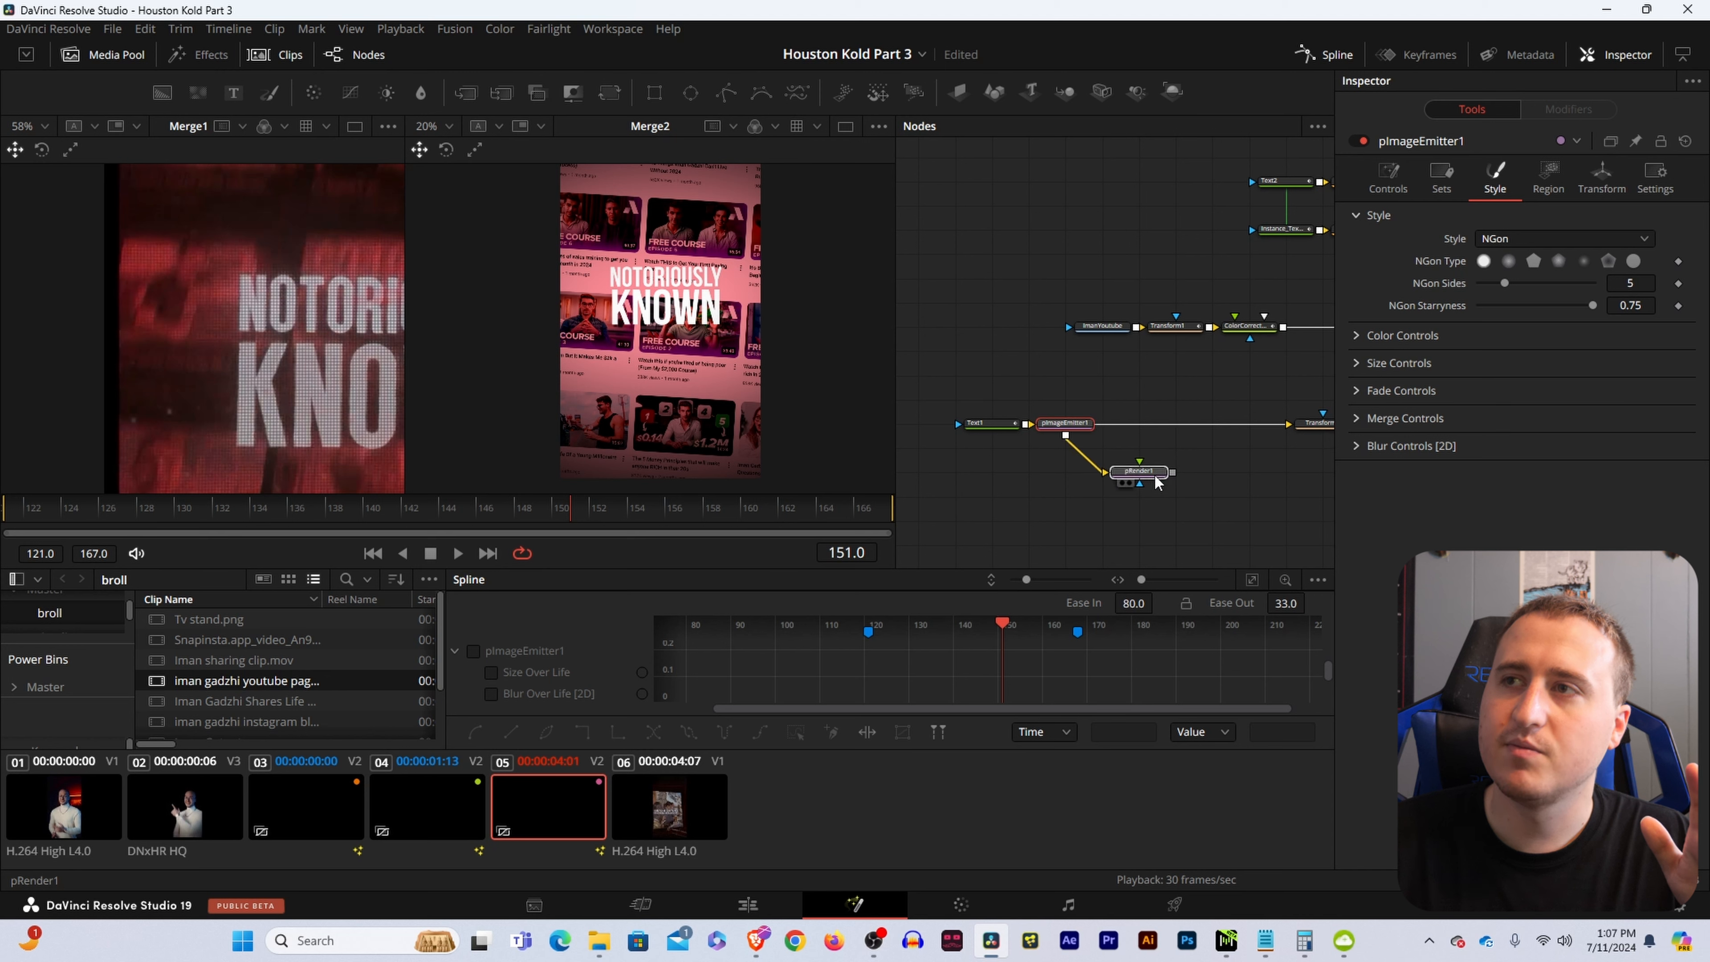
Connect pRender1's output to Transform3 in 2D output mode, keeping it fed by pImageEmitter1.
{"action": "left_click", "coordinate": [1167, 427]}
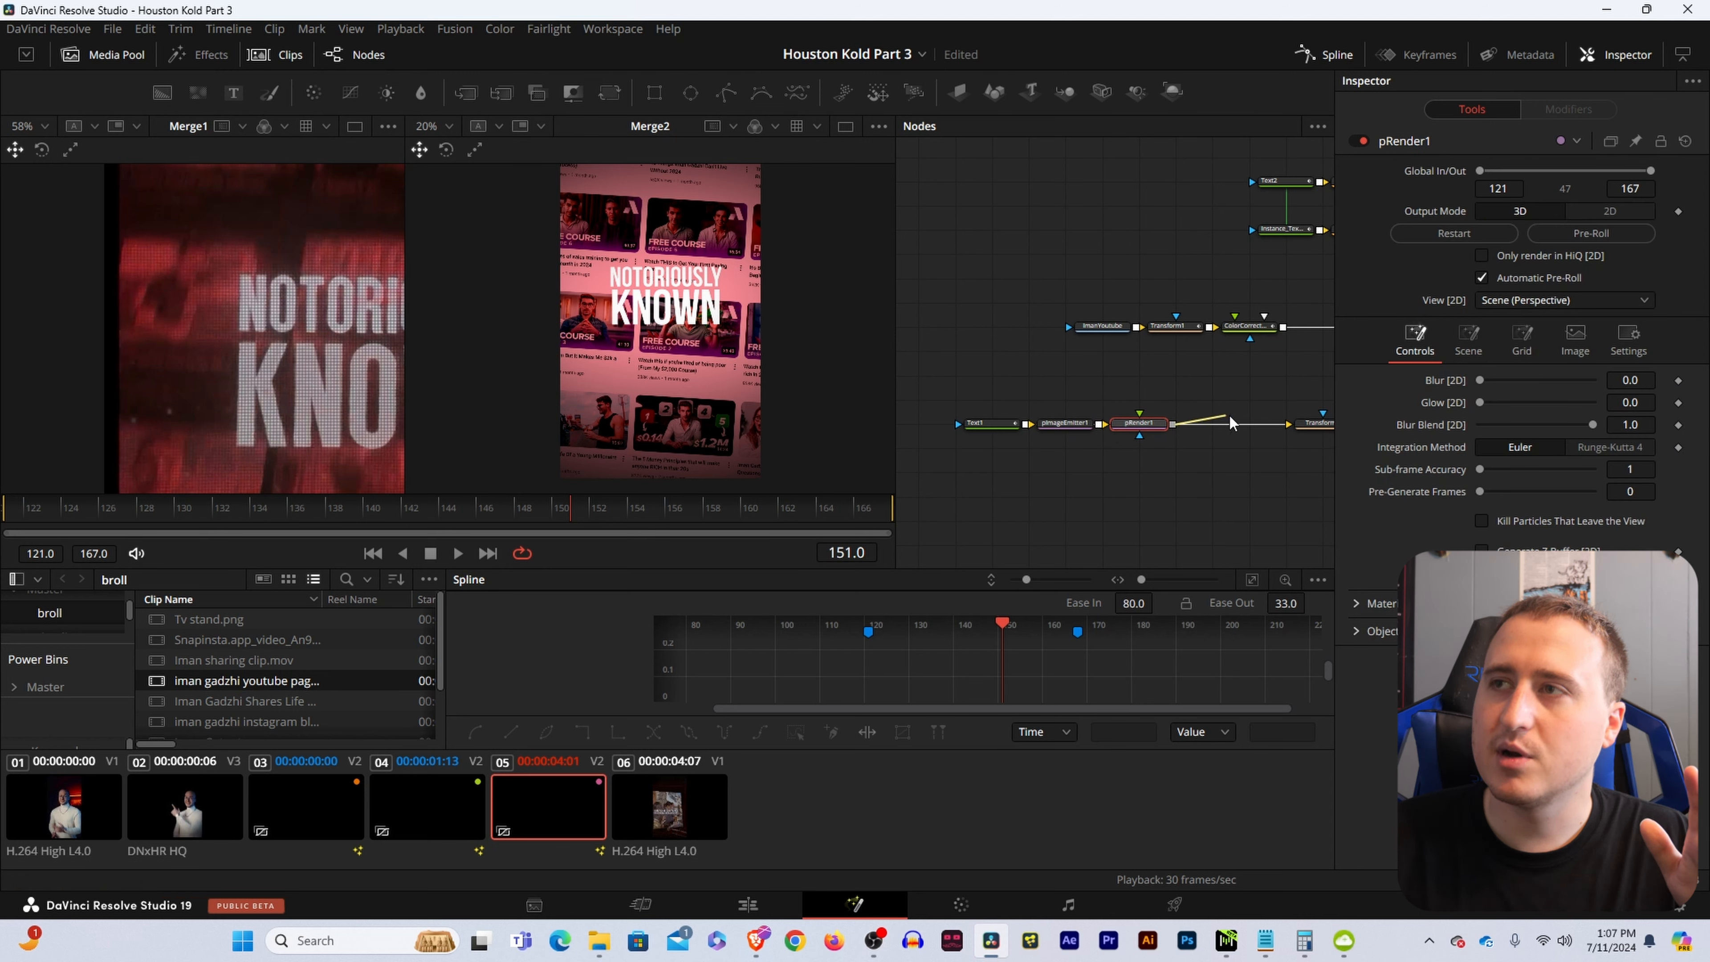
{"action": "left_click_drag", "start_coordinate": [1151, 431], "coordinate": [1186, 435]}
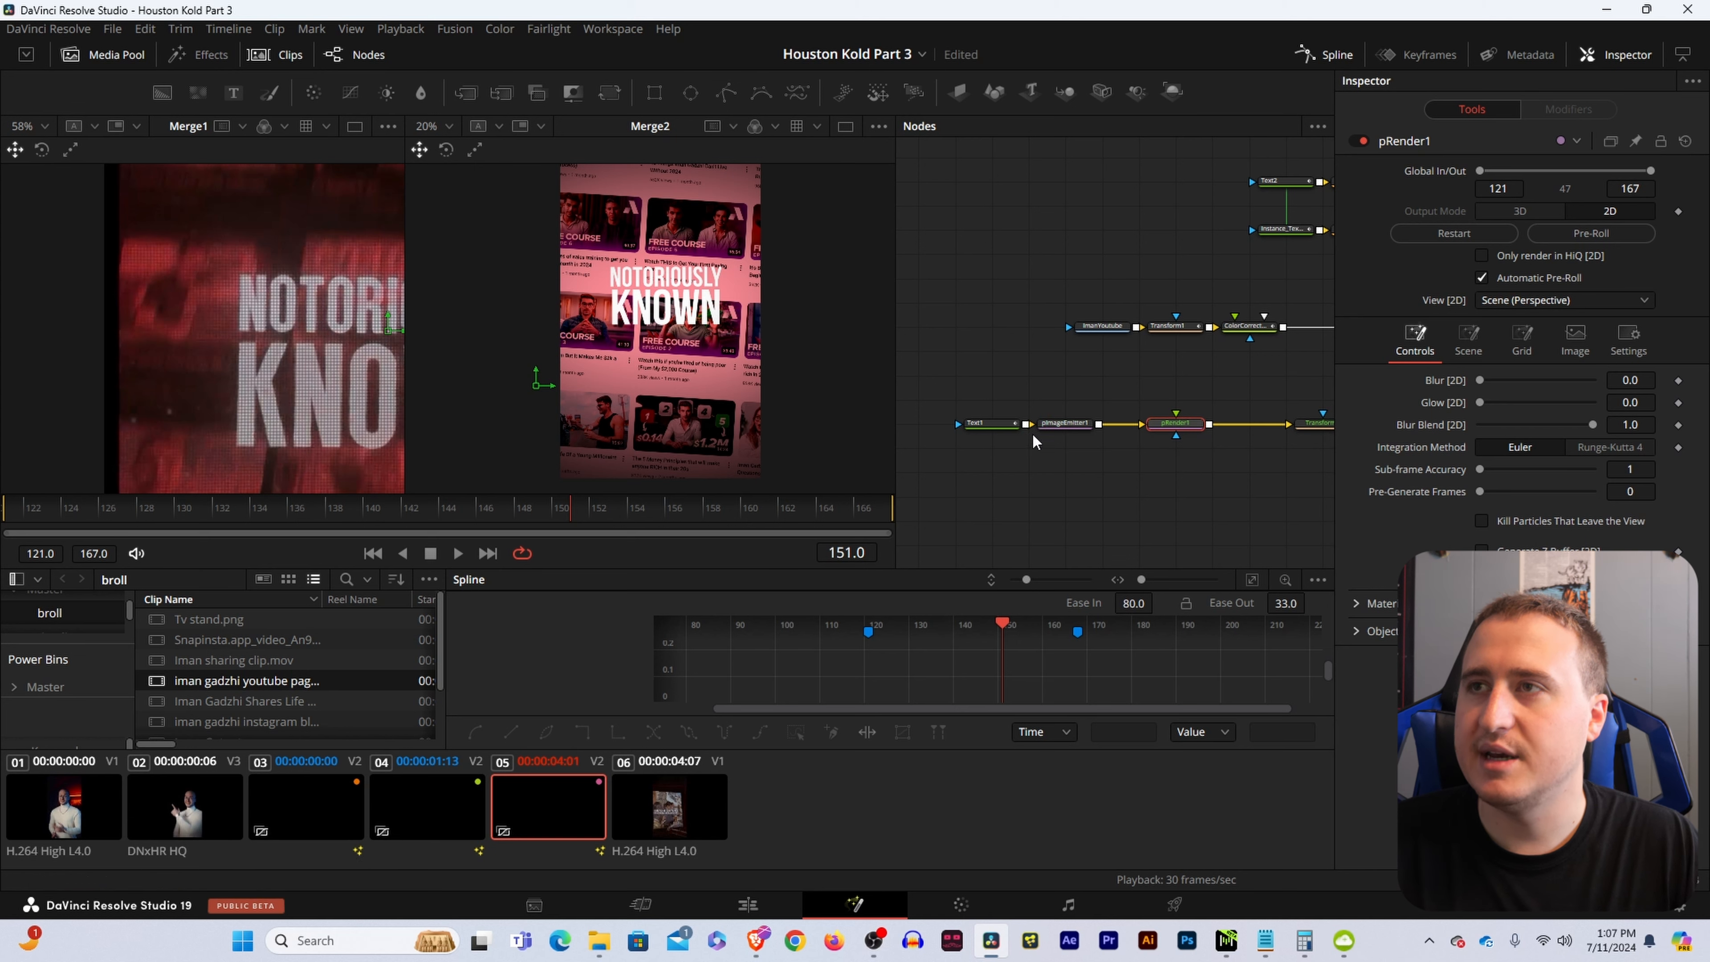
Review the text branch and compare the settings of pImageEmitter1 and pRender1.
{"action": "left_click", "coordinate": [1071, 422]}
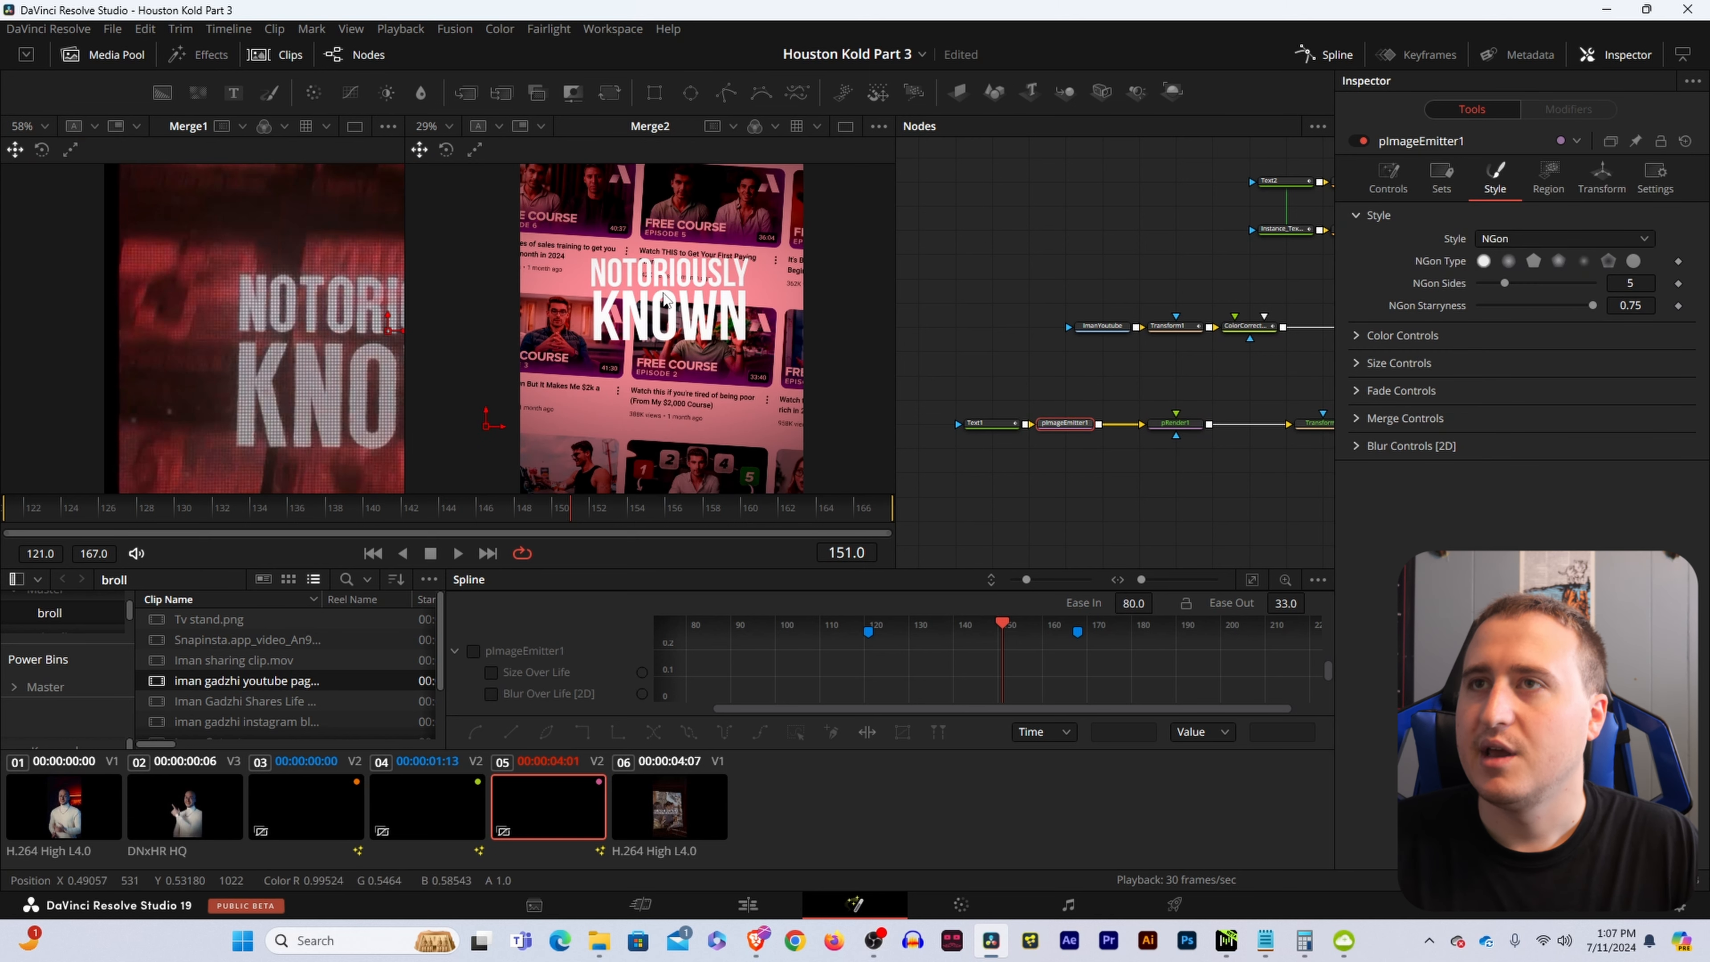
{"action": "scroll", "coordinate": [1246, 283], "scroll_direction": "down", "scroll_amount": 4}
{"action": "left_click_drag", "start_coordinate": [1249, 254], "coordinate": [1156, 249]}
{"action": "scroll", "coordinate": [1084, 354], "scroll_direction": "up", "scroll_amount": 4}
{"action": "left_click_drag", "start_coordinate": [1072, 427], "coordinate": [1126, 398]}
{"action": "left_click", "coordinate": [1182, 307]}
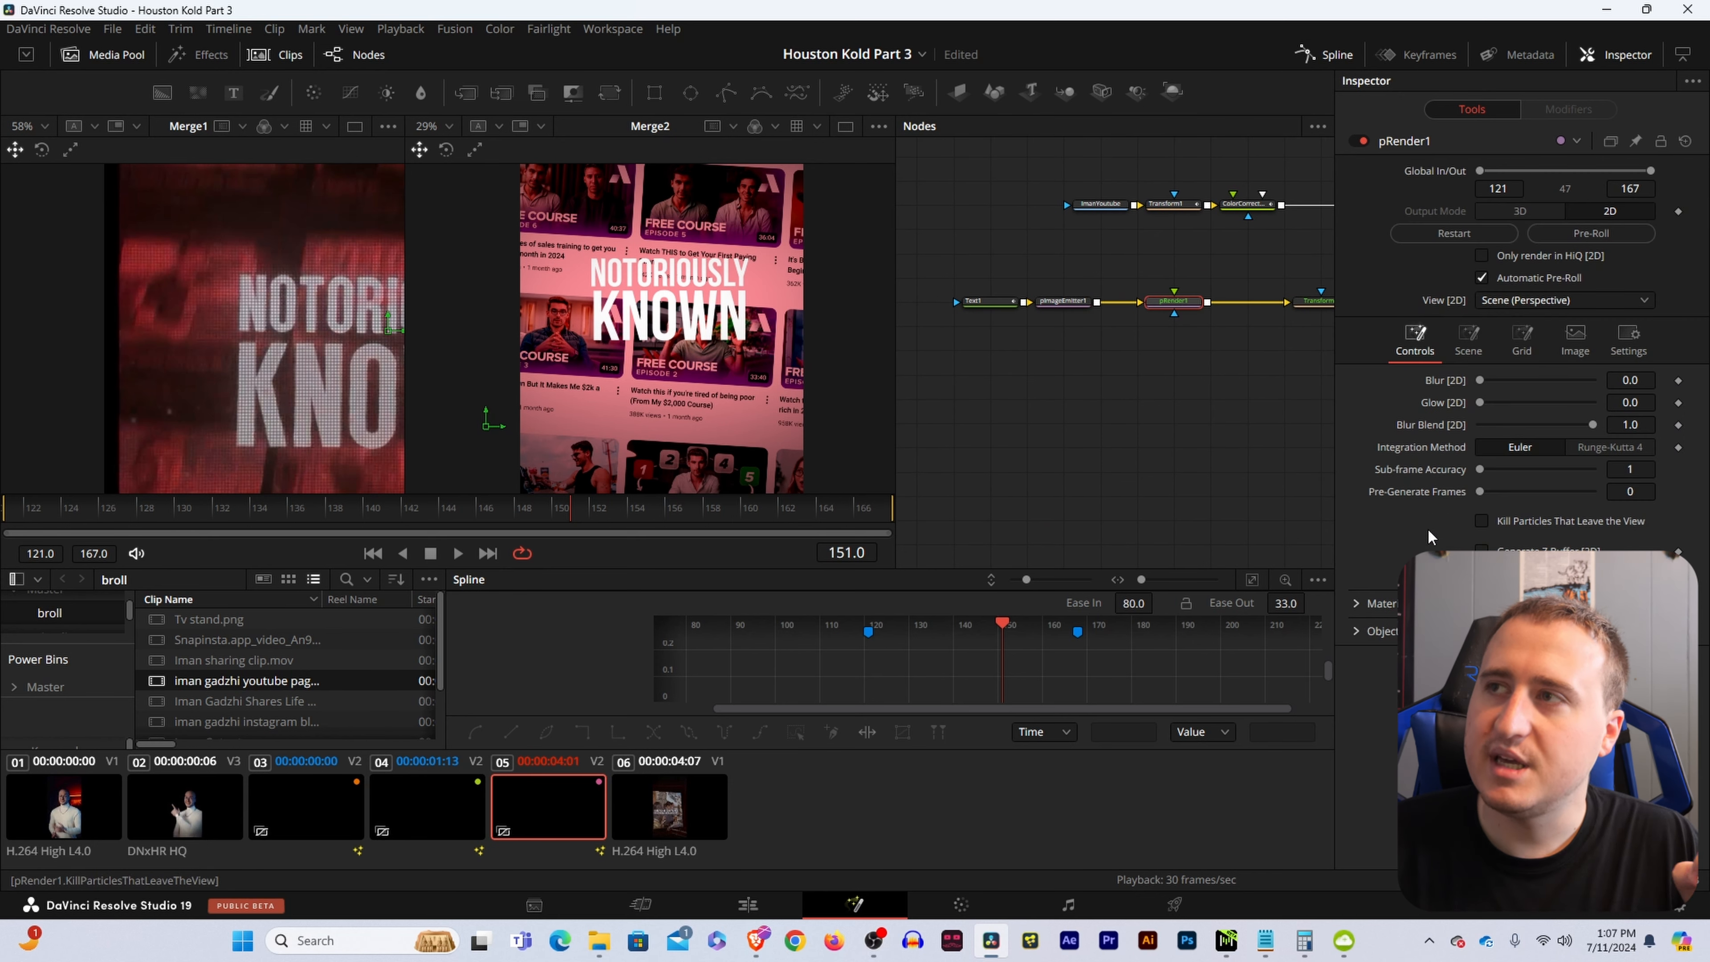
{"action": "left_click", "coordinate": [1063, 301]}
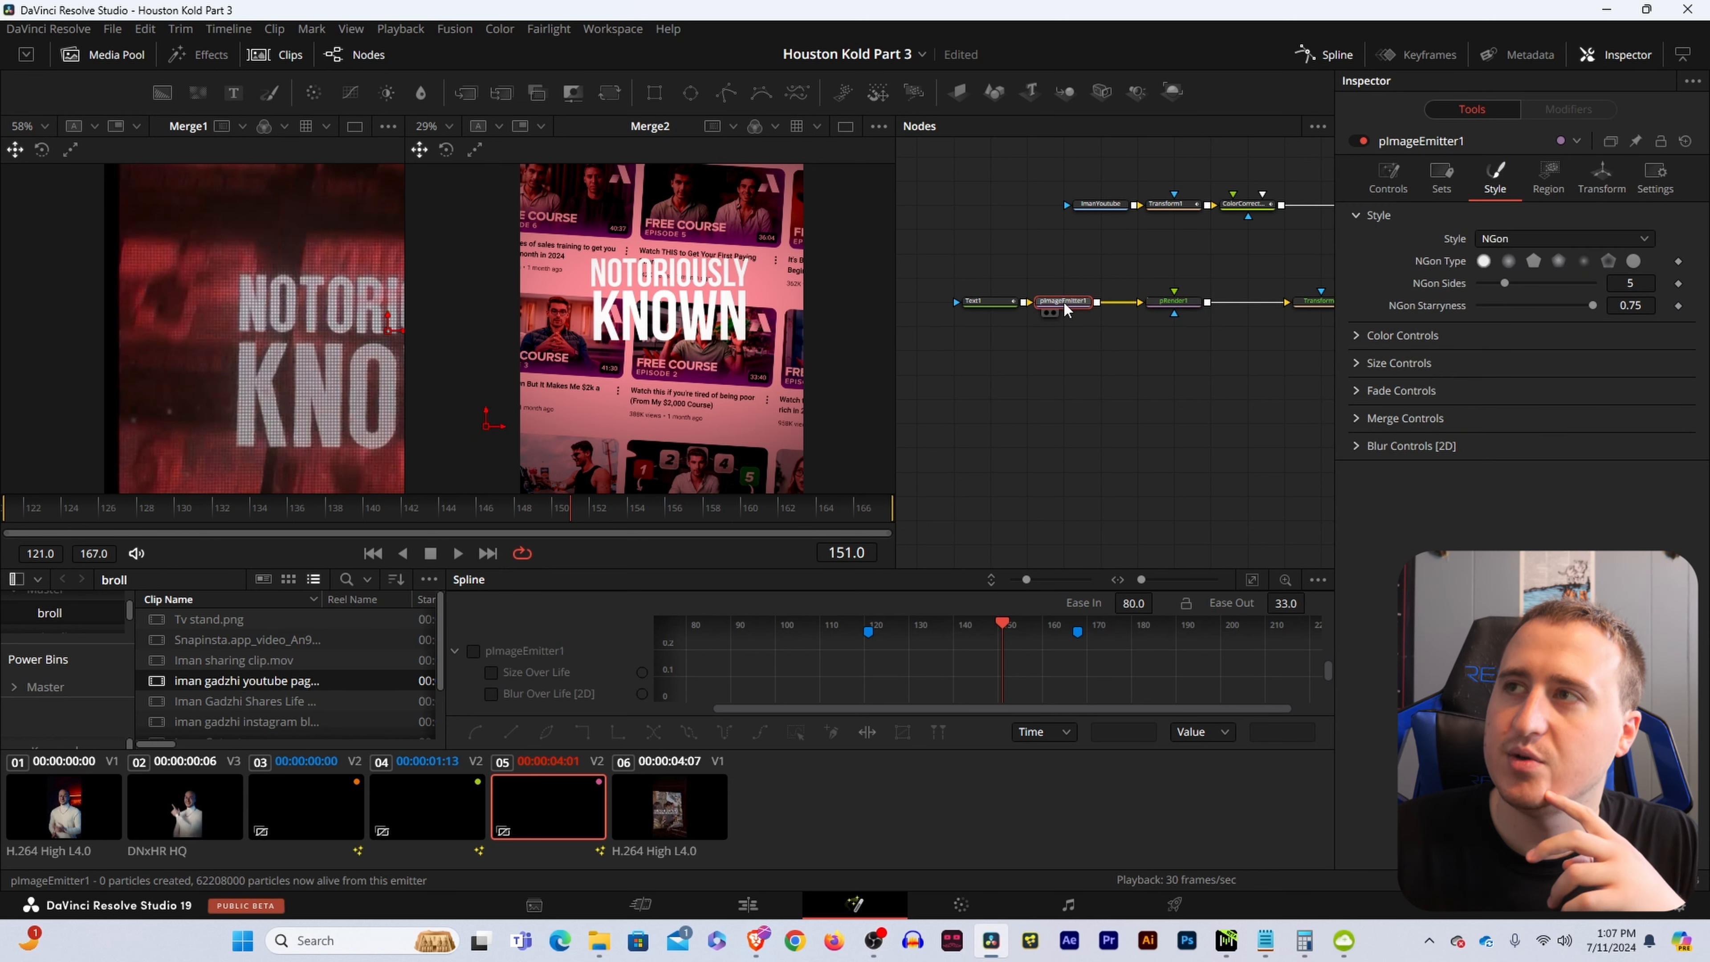
{"action": "left_click", "coordinate": [1173, 301]}
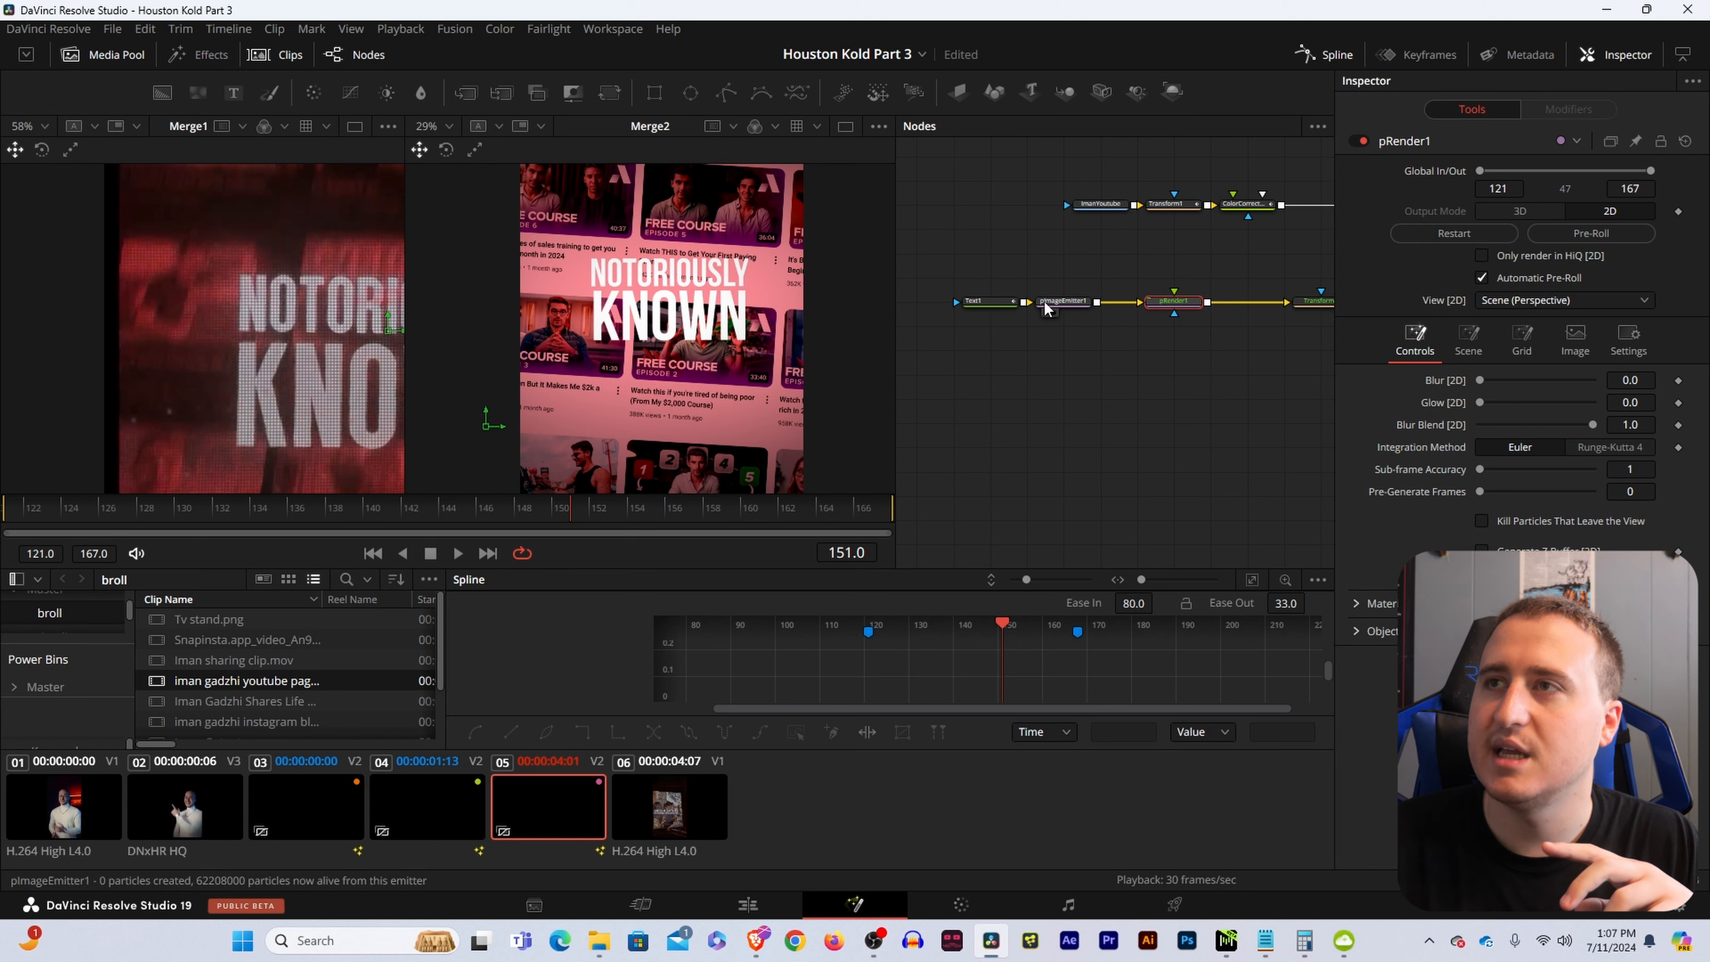
{"action": "left_click", "coordinate": [1063, 301]}
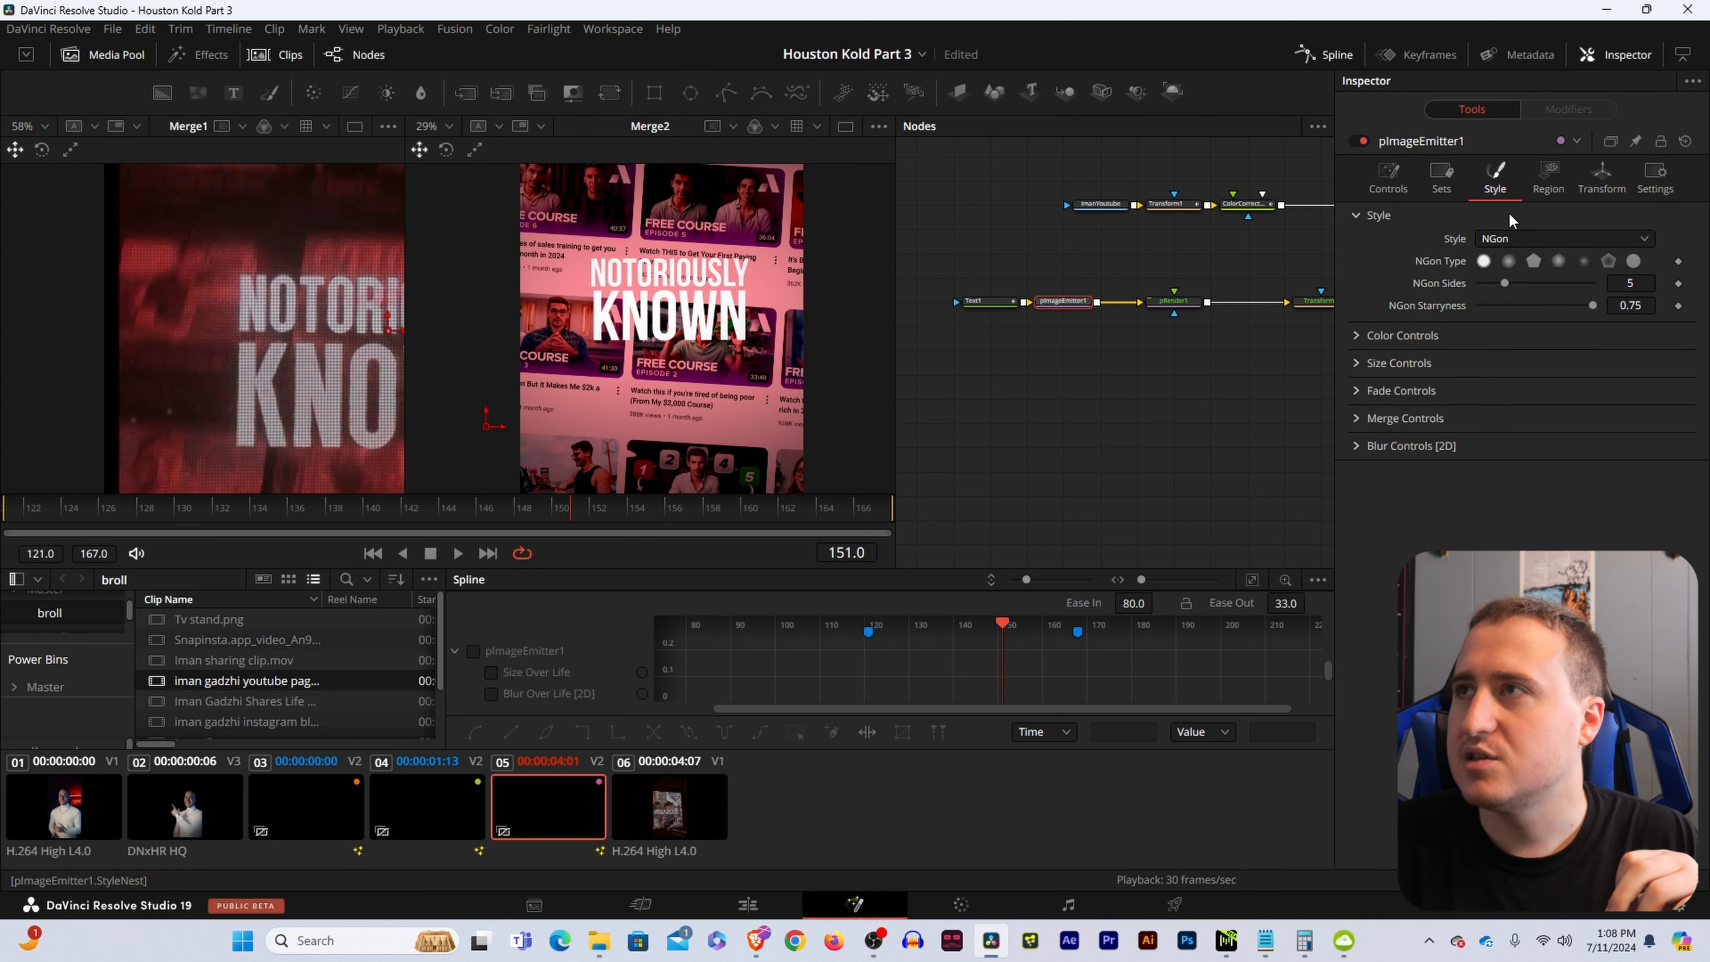
Raise pImageEmitter1's particle size to 0.5 and check the NOTORIOUSLY KNOWN text up close.
{"action": "left_click", "coordinate": [1352, 363]}
{"action": "scroll", "coordinate": [689, 313], "scroll_direction": "up", "scroll_amount": 2}
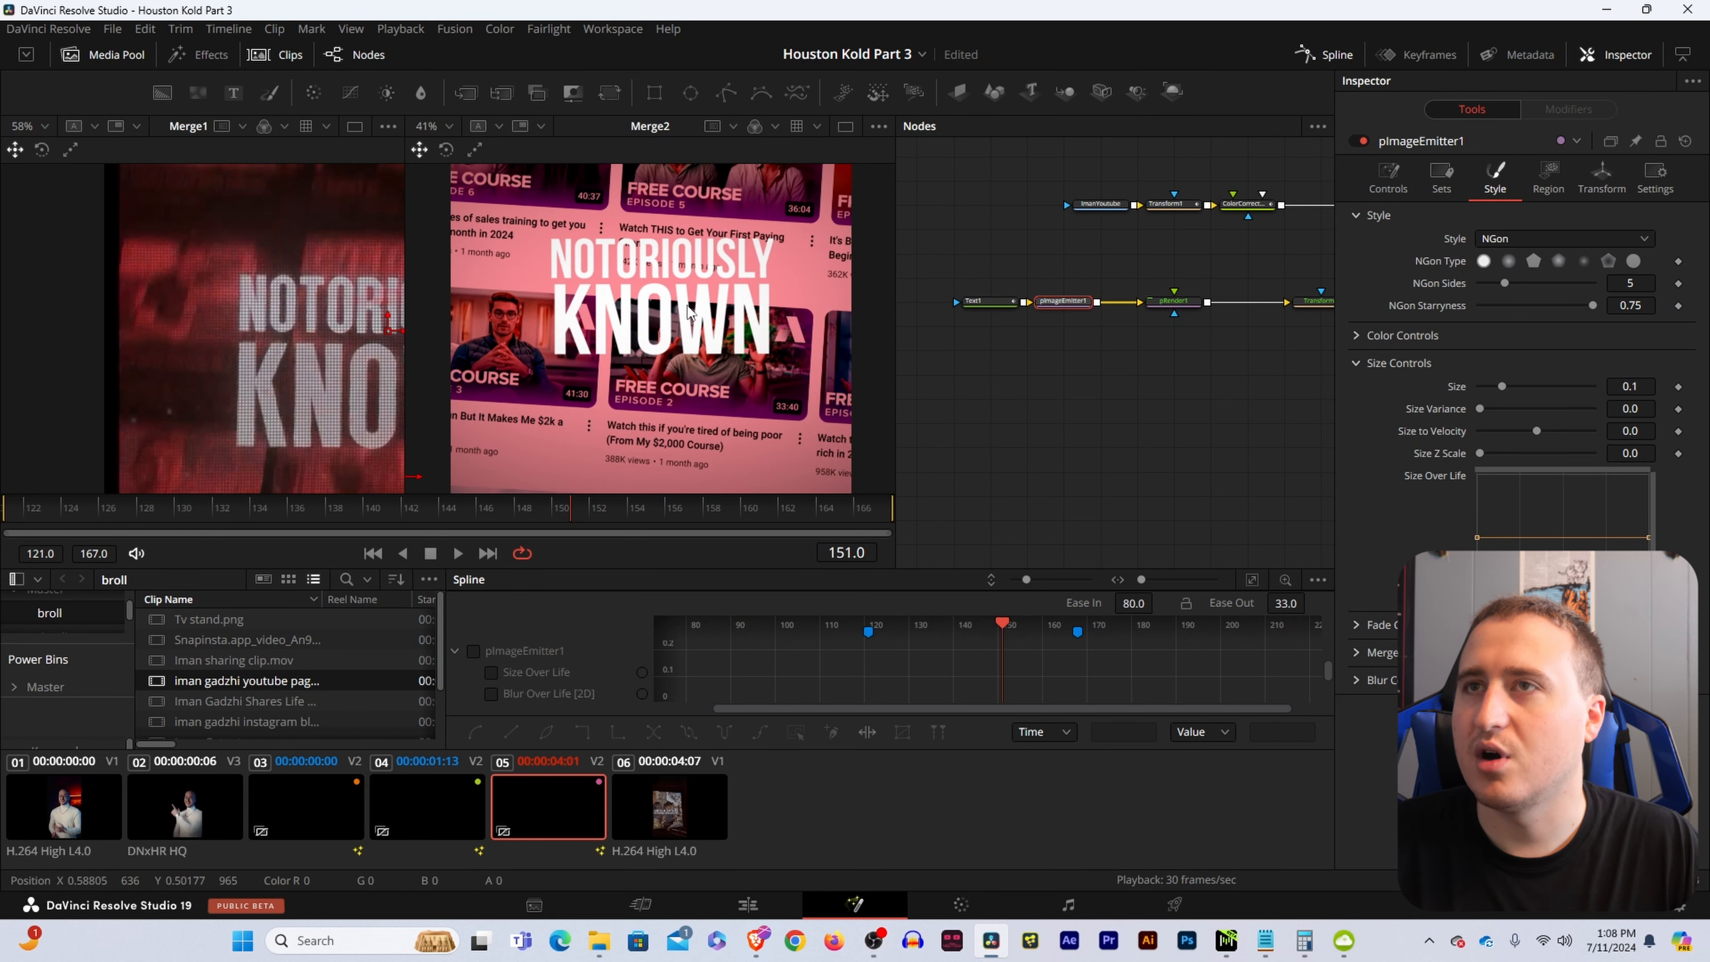
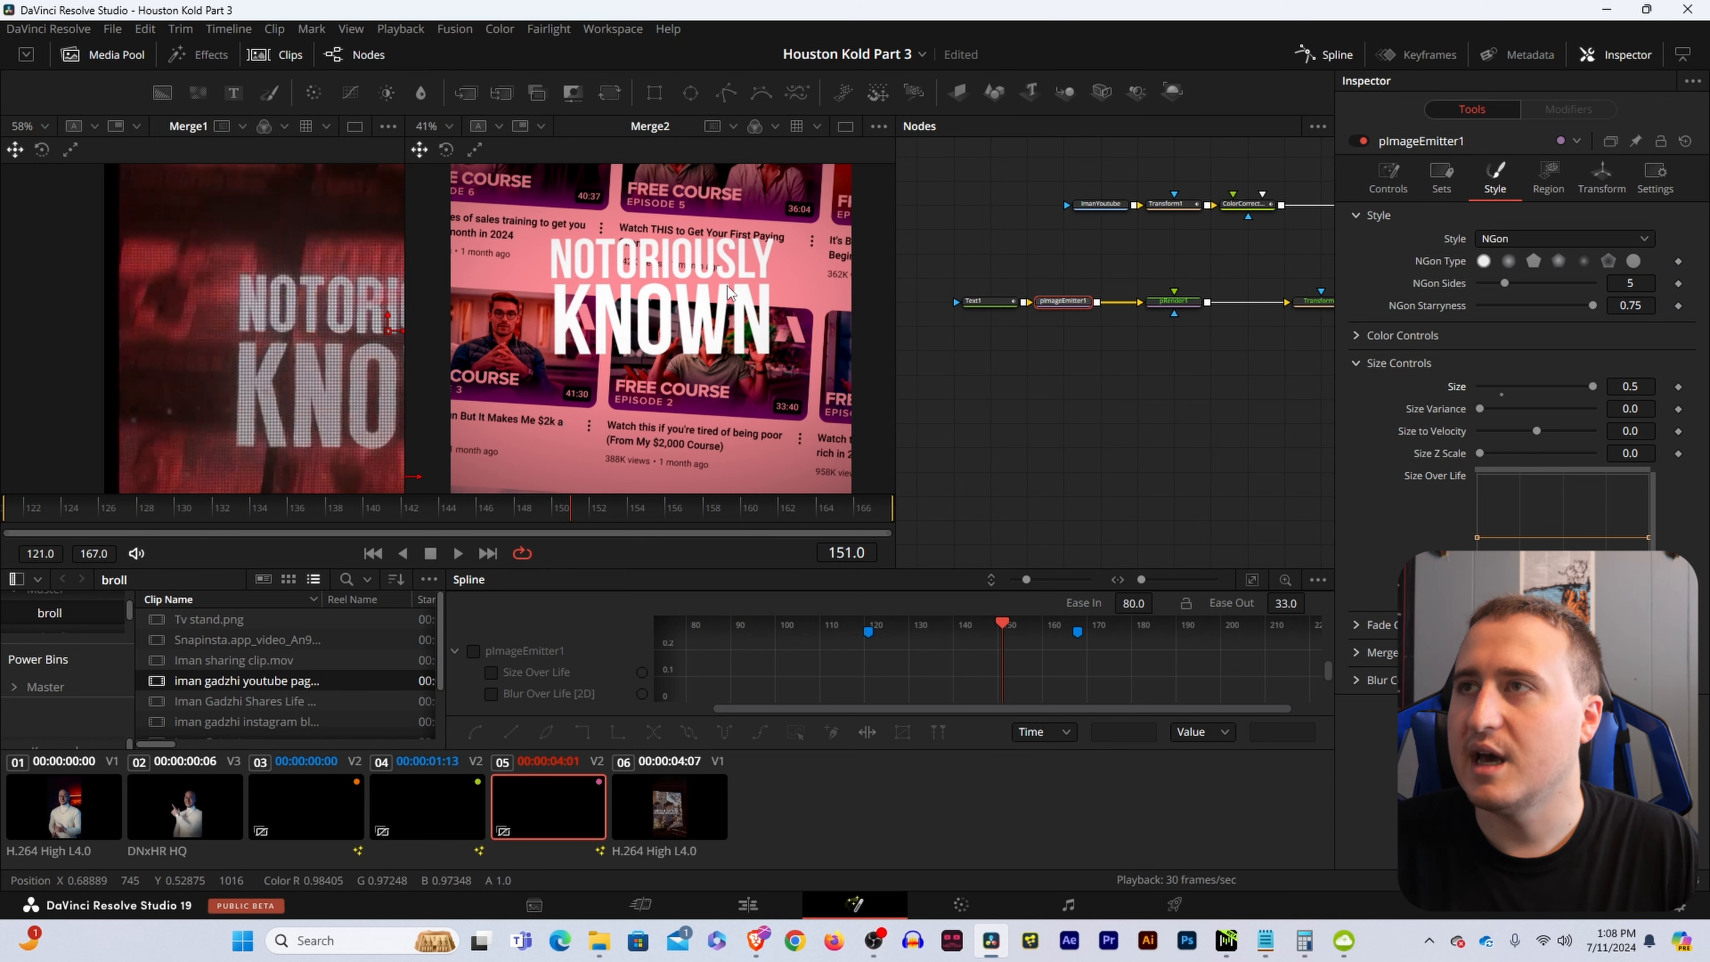
{"action": "scroll", "coordinate": [729, 291], "scroll_direction": "up", "scroll_amount": 5}
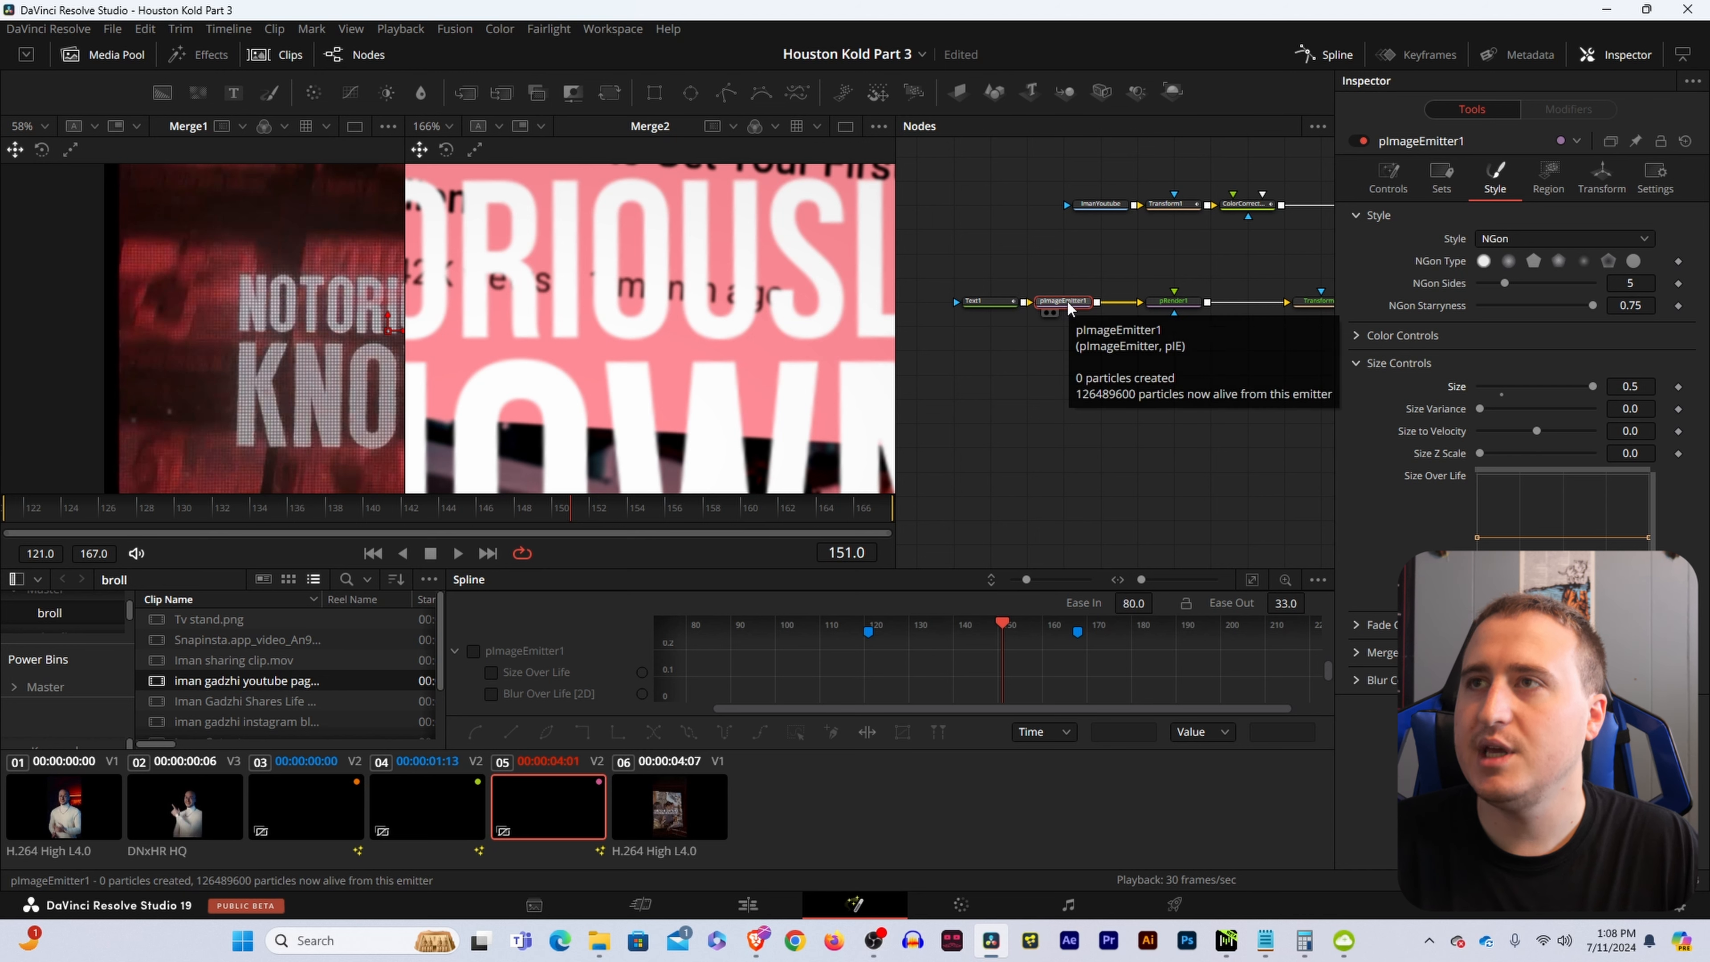
{"action": "left_click_drag", "start_coordinate": [1058, 306], "coordinate": [1093, 389]}
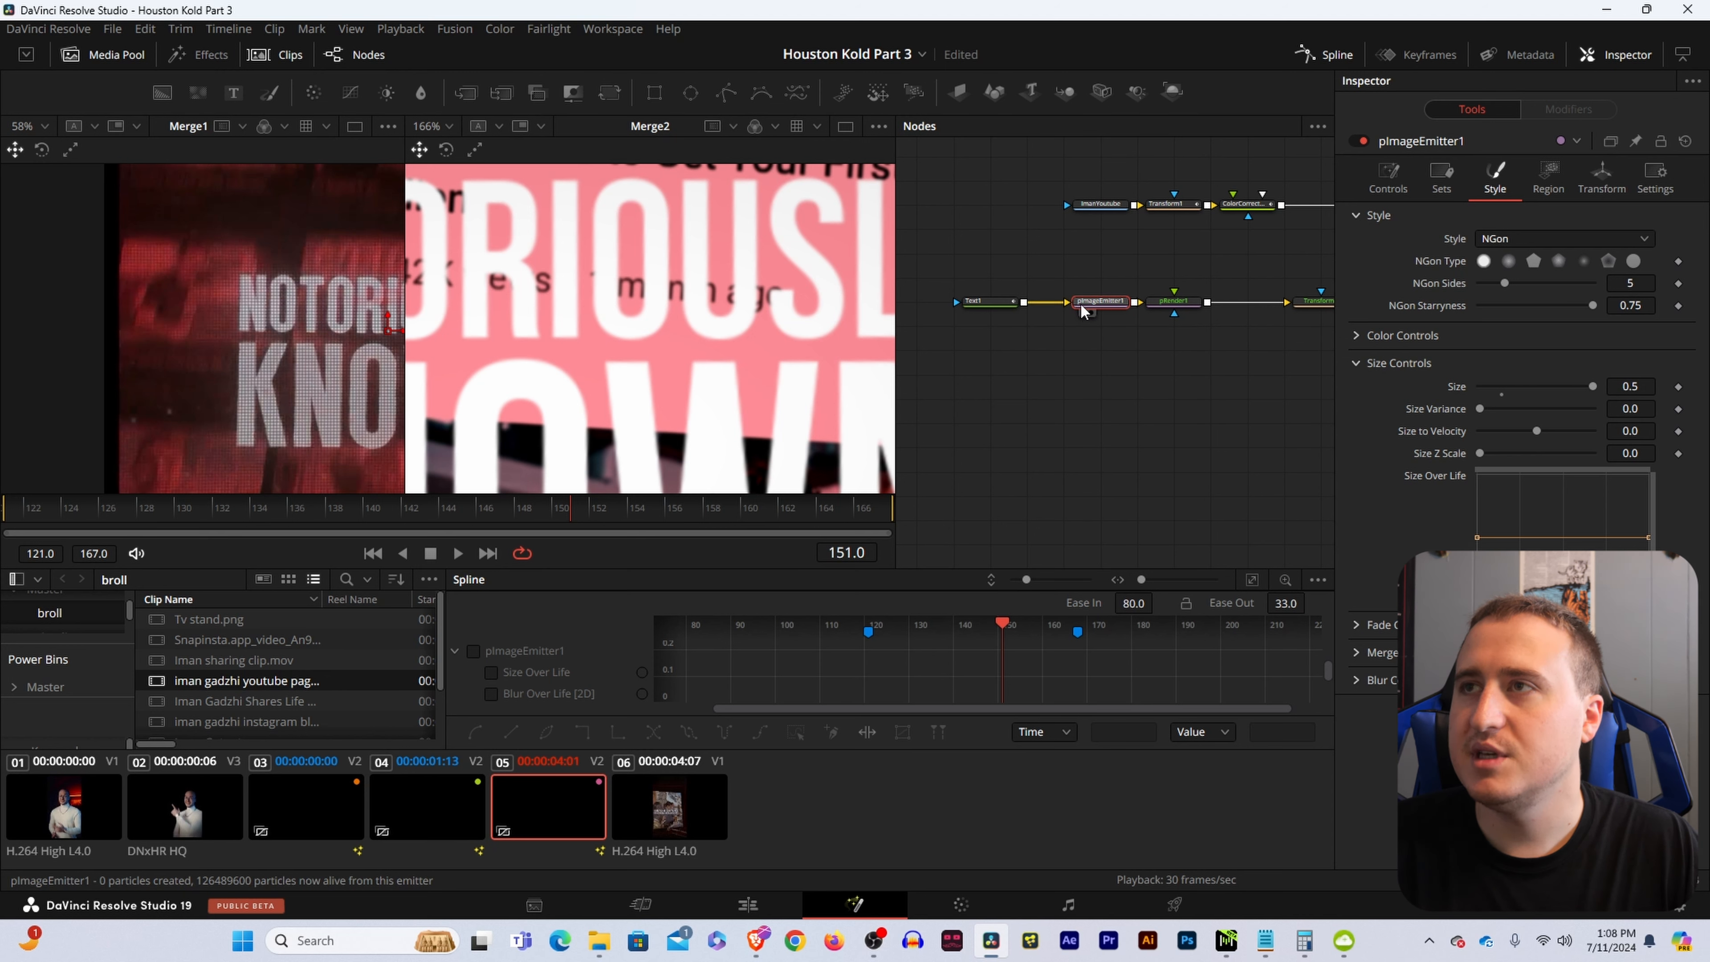
{"action": "left_click_drag", "start_coordinate": [1103, 297], "coordinate": [1071, 307]}
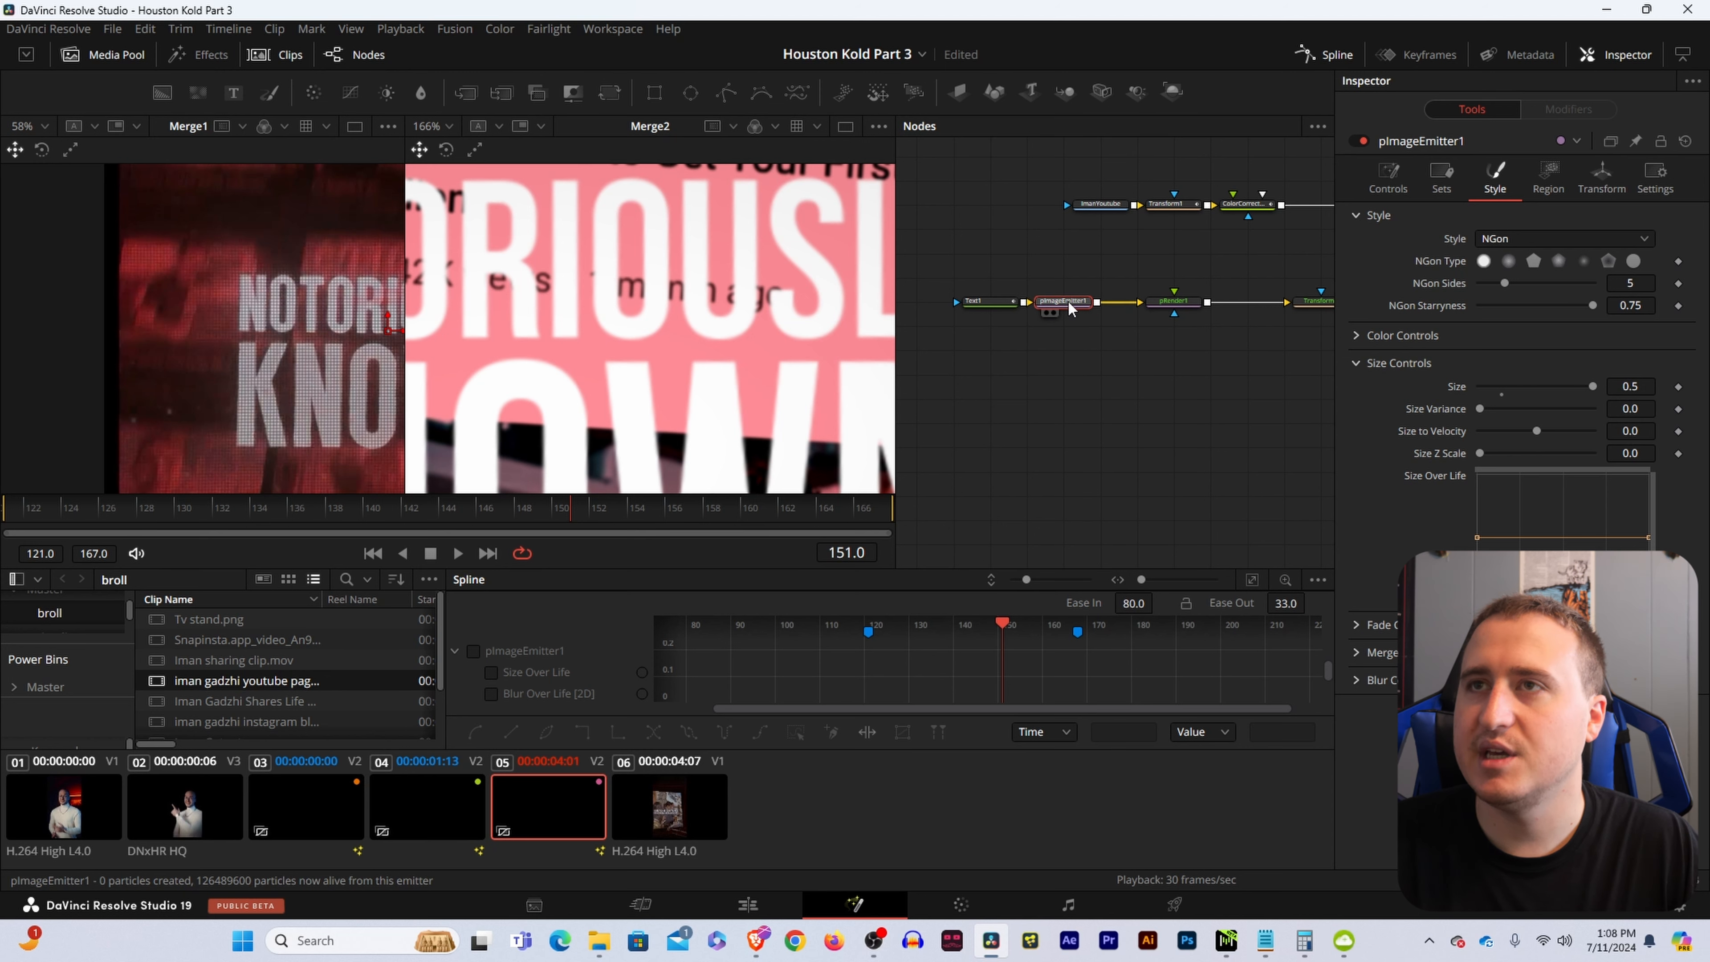
{"action": "scroll", "coordinate": [698, 293], "scroll_direction": "down", "scroll_amount": 5}
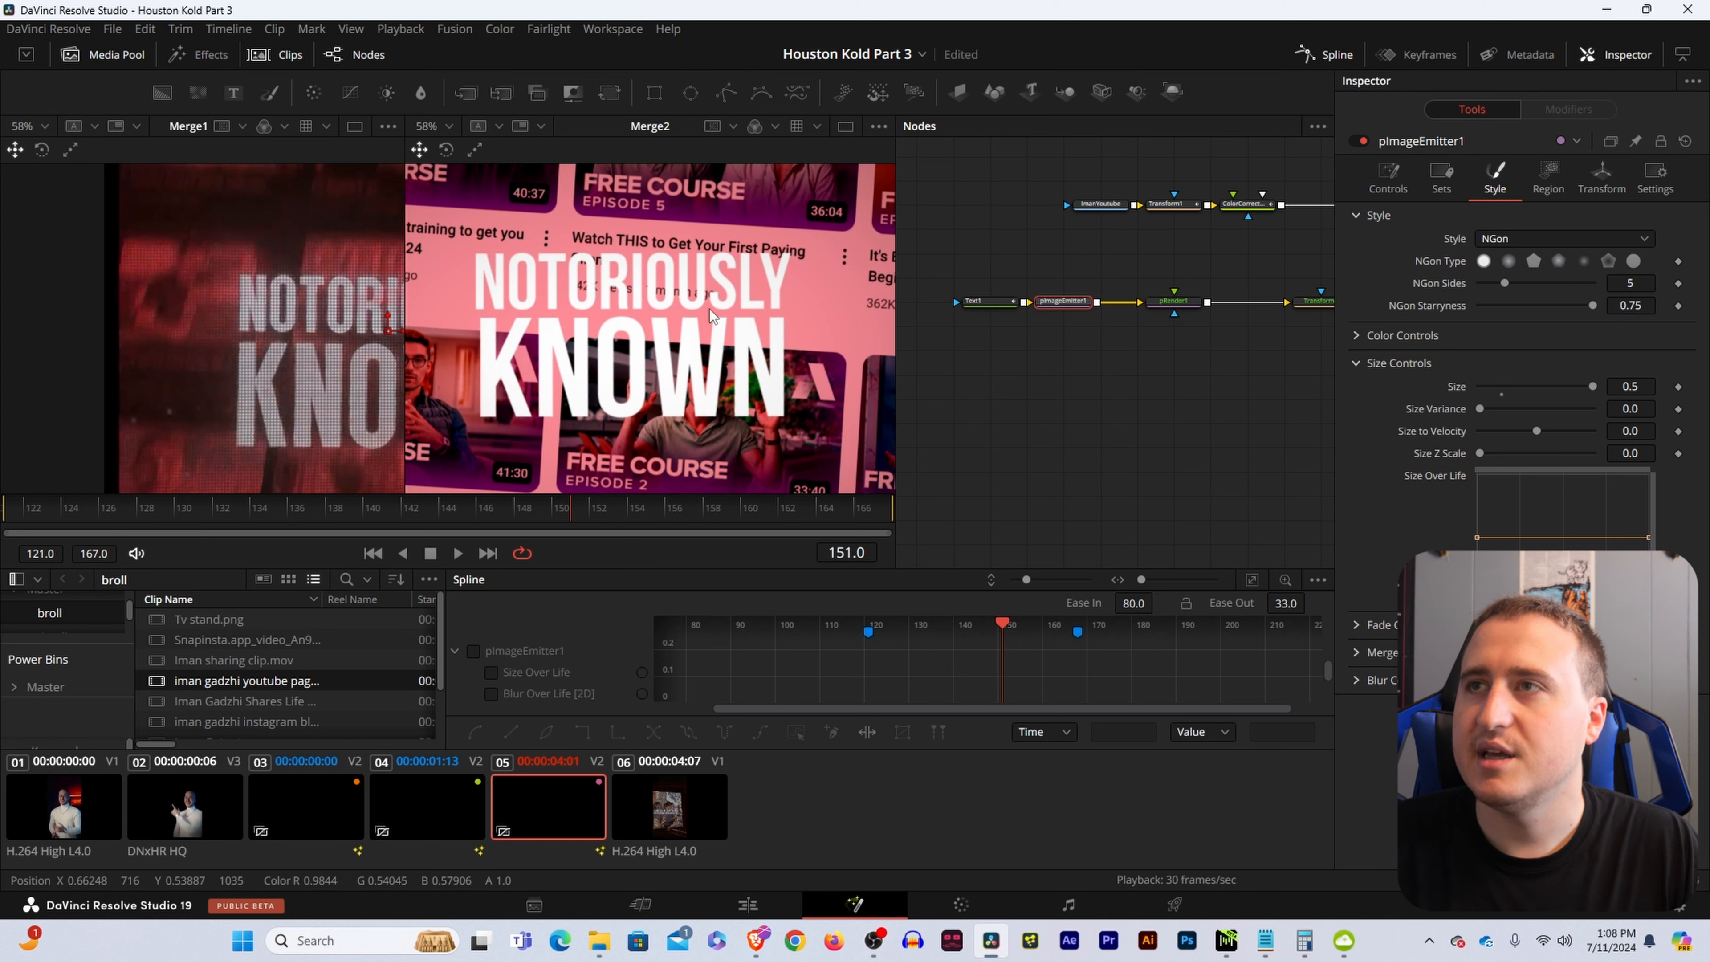
Look through pRender1's control, scene, grid and image settings for what keeps the text from rendering as dots.
{"action": "left_click", "coordinate": [1173, 301]}
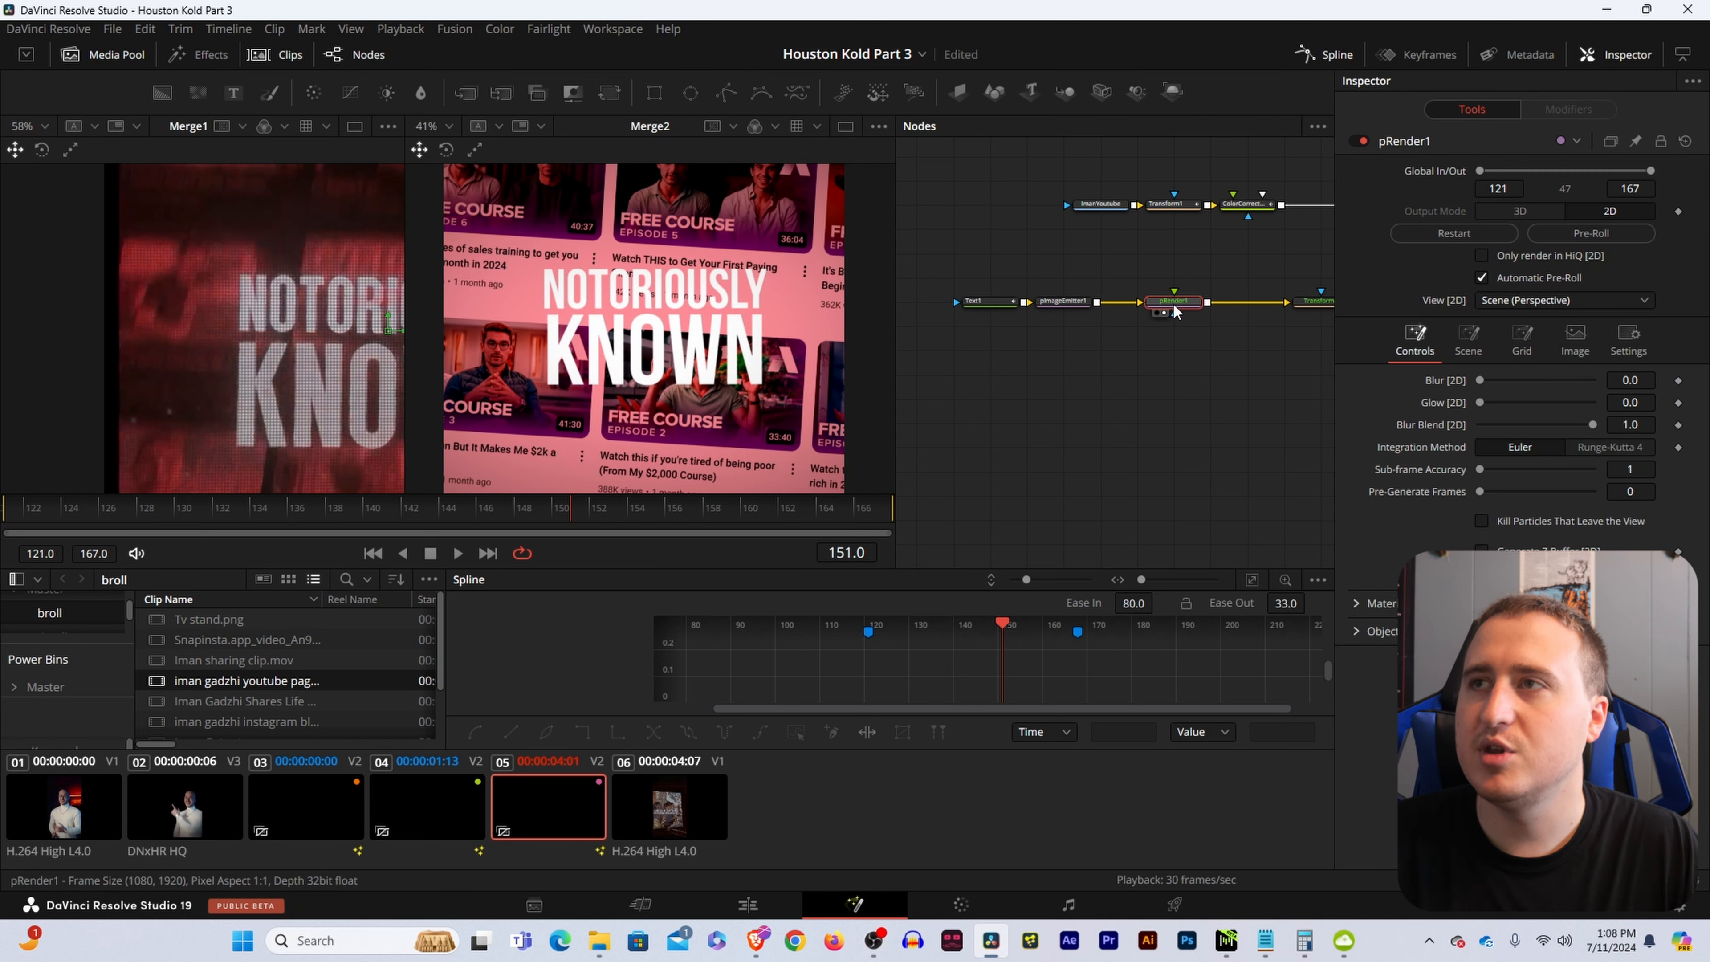
{"action": "left_click", "coordinate": [1173, 382]}
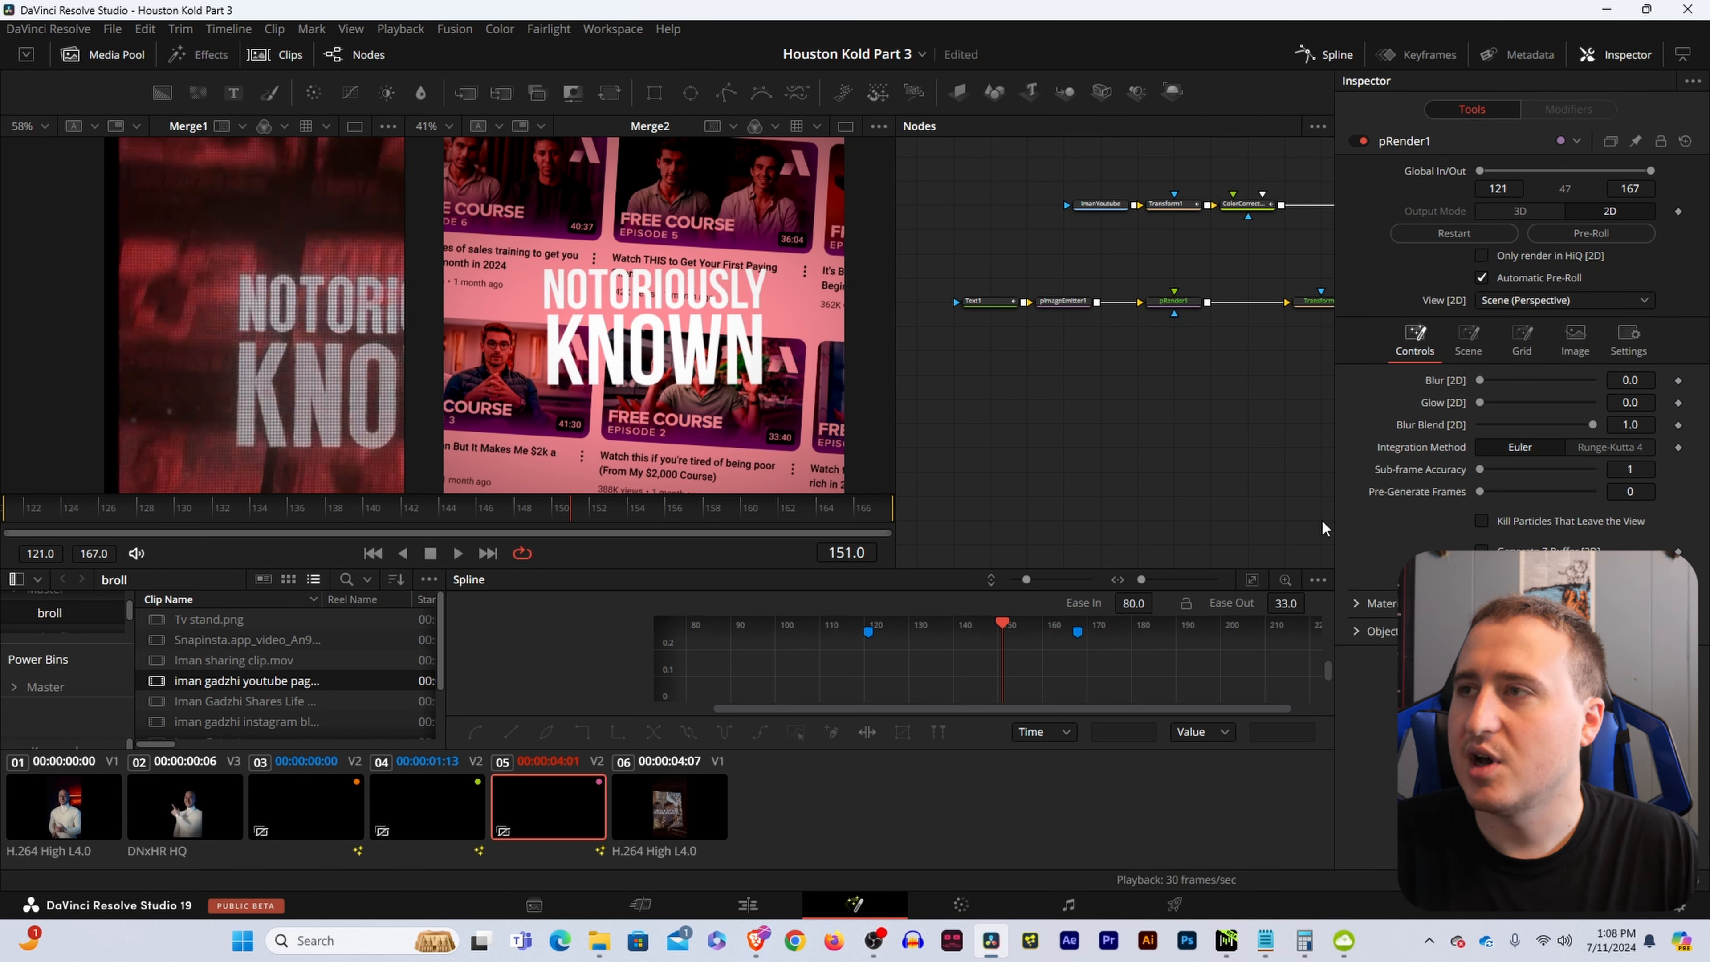
{"action": "left_click", "coordinate": [1355, 631]}
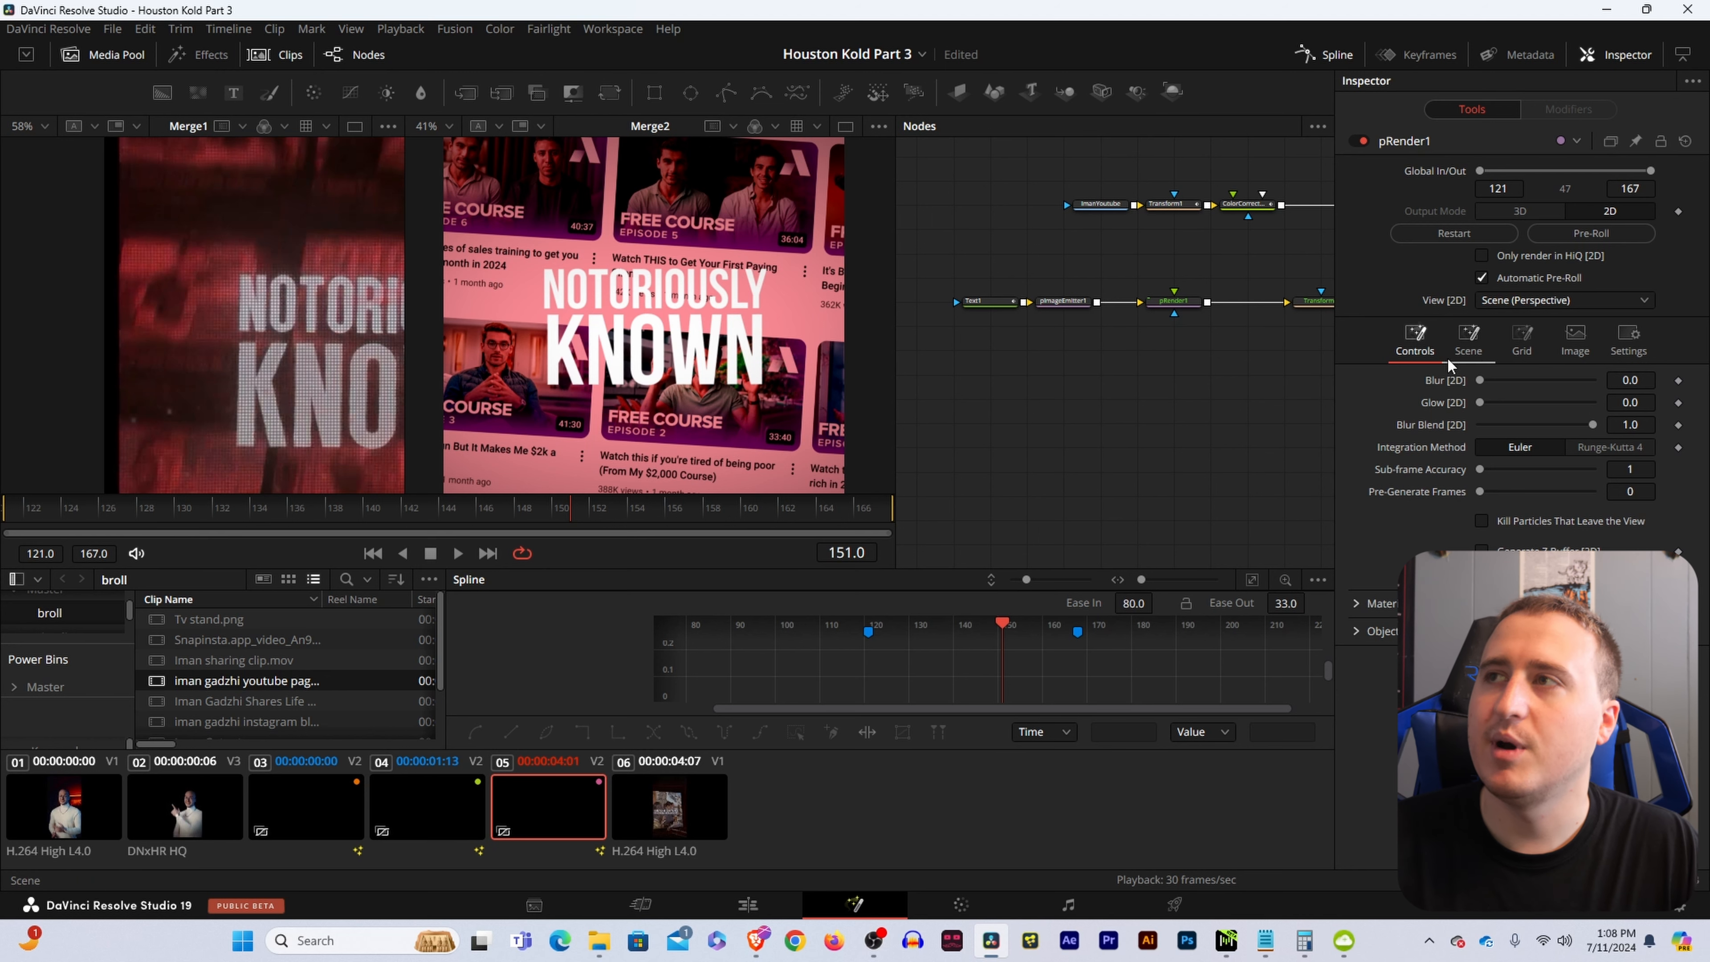
{"action": "left_click", "coordinate": [1470, 347]}
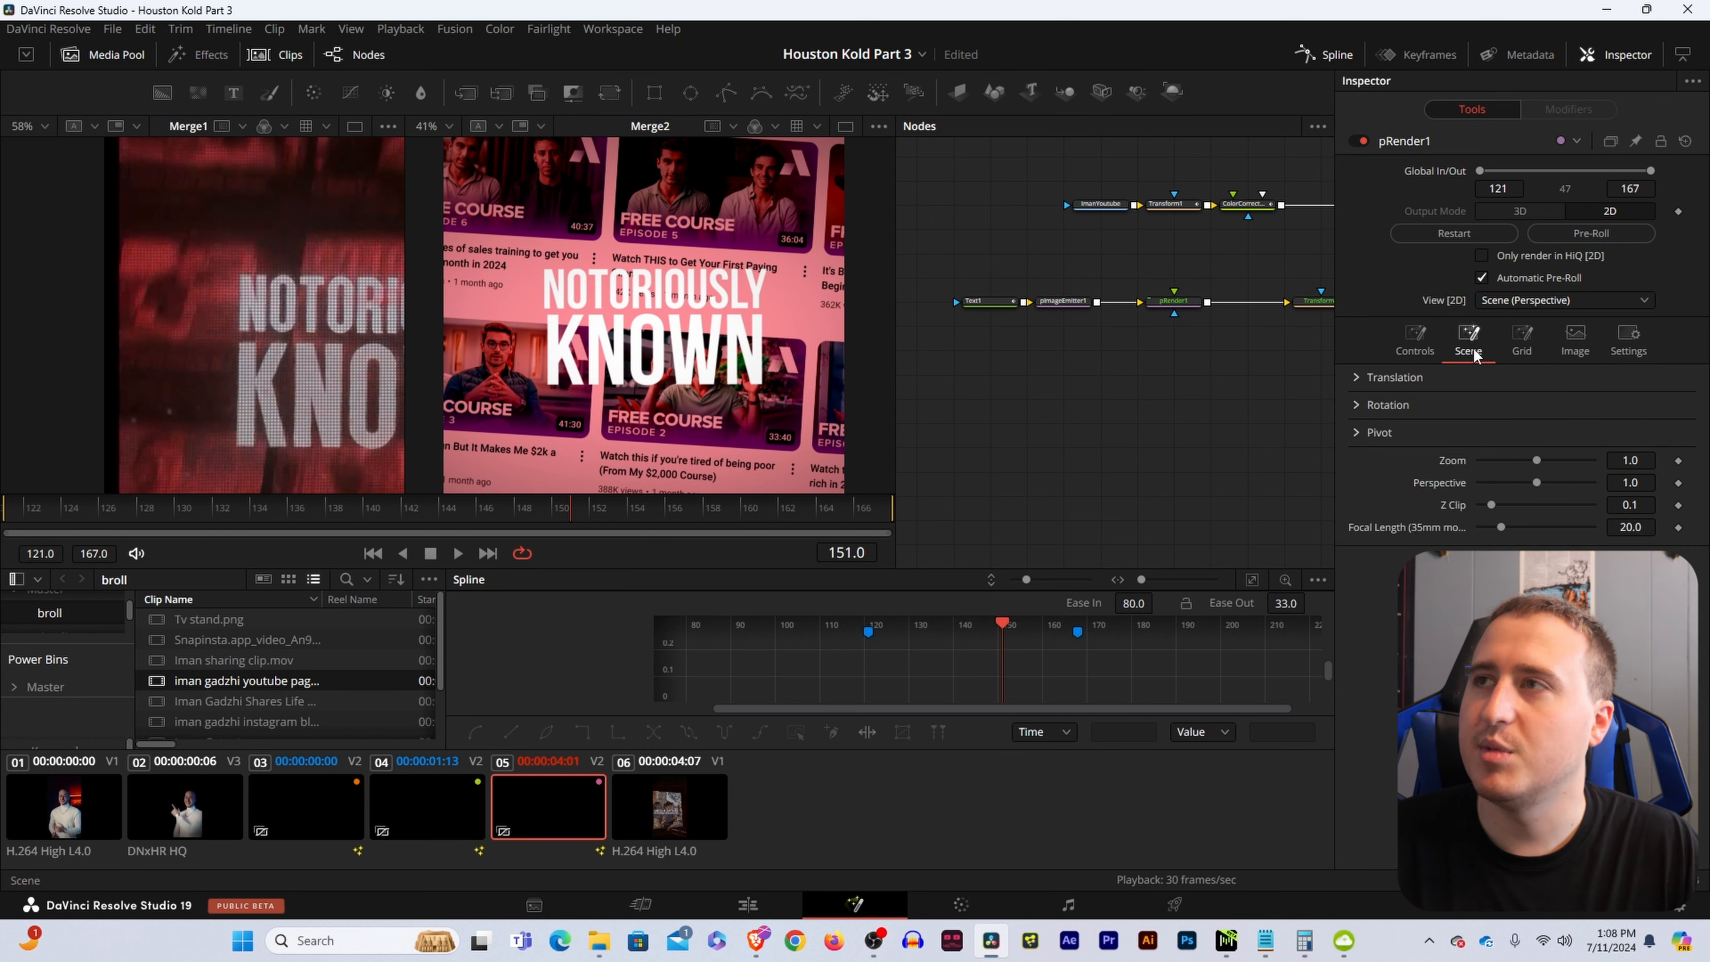
{"action": "left_click", "coordinate": [1525, 346]}
{"action": "left_click", "coordinate": [1554, 346]}
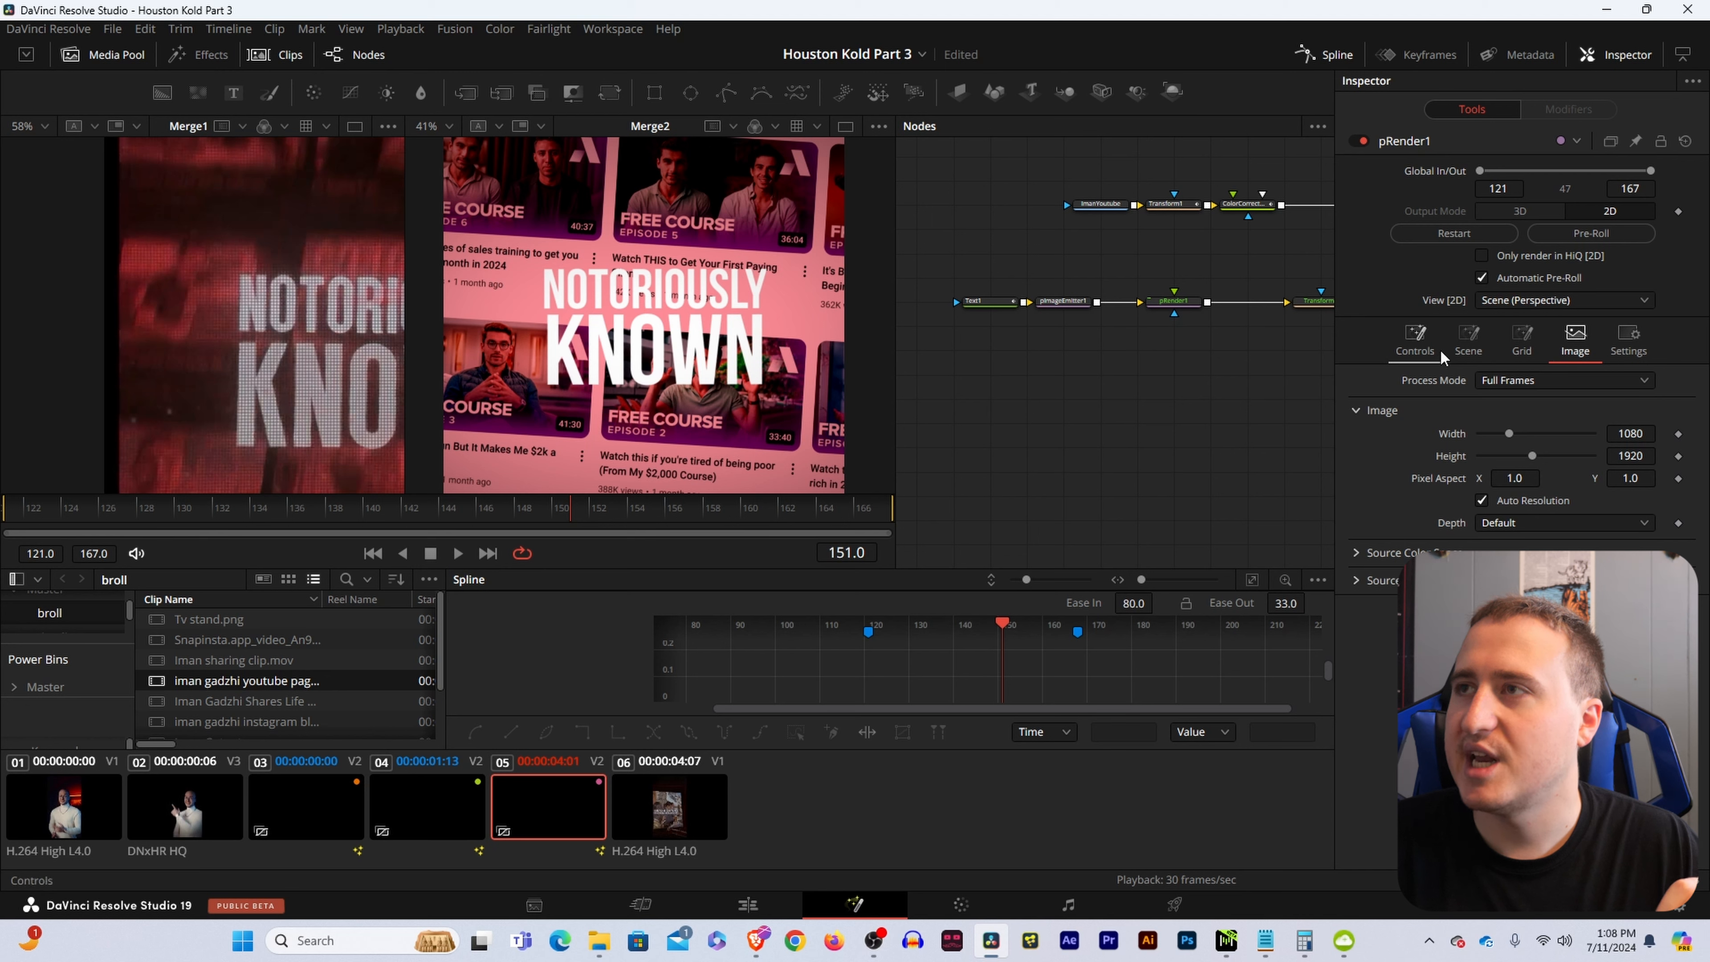
{"action": "left_click", "coordinate": [1408, 346]}
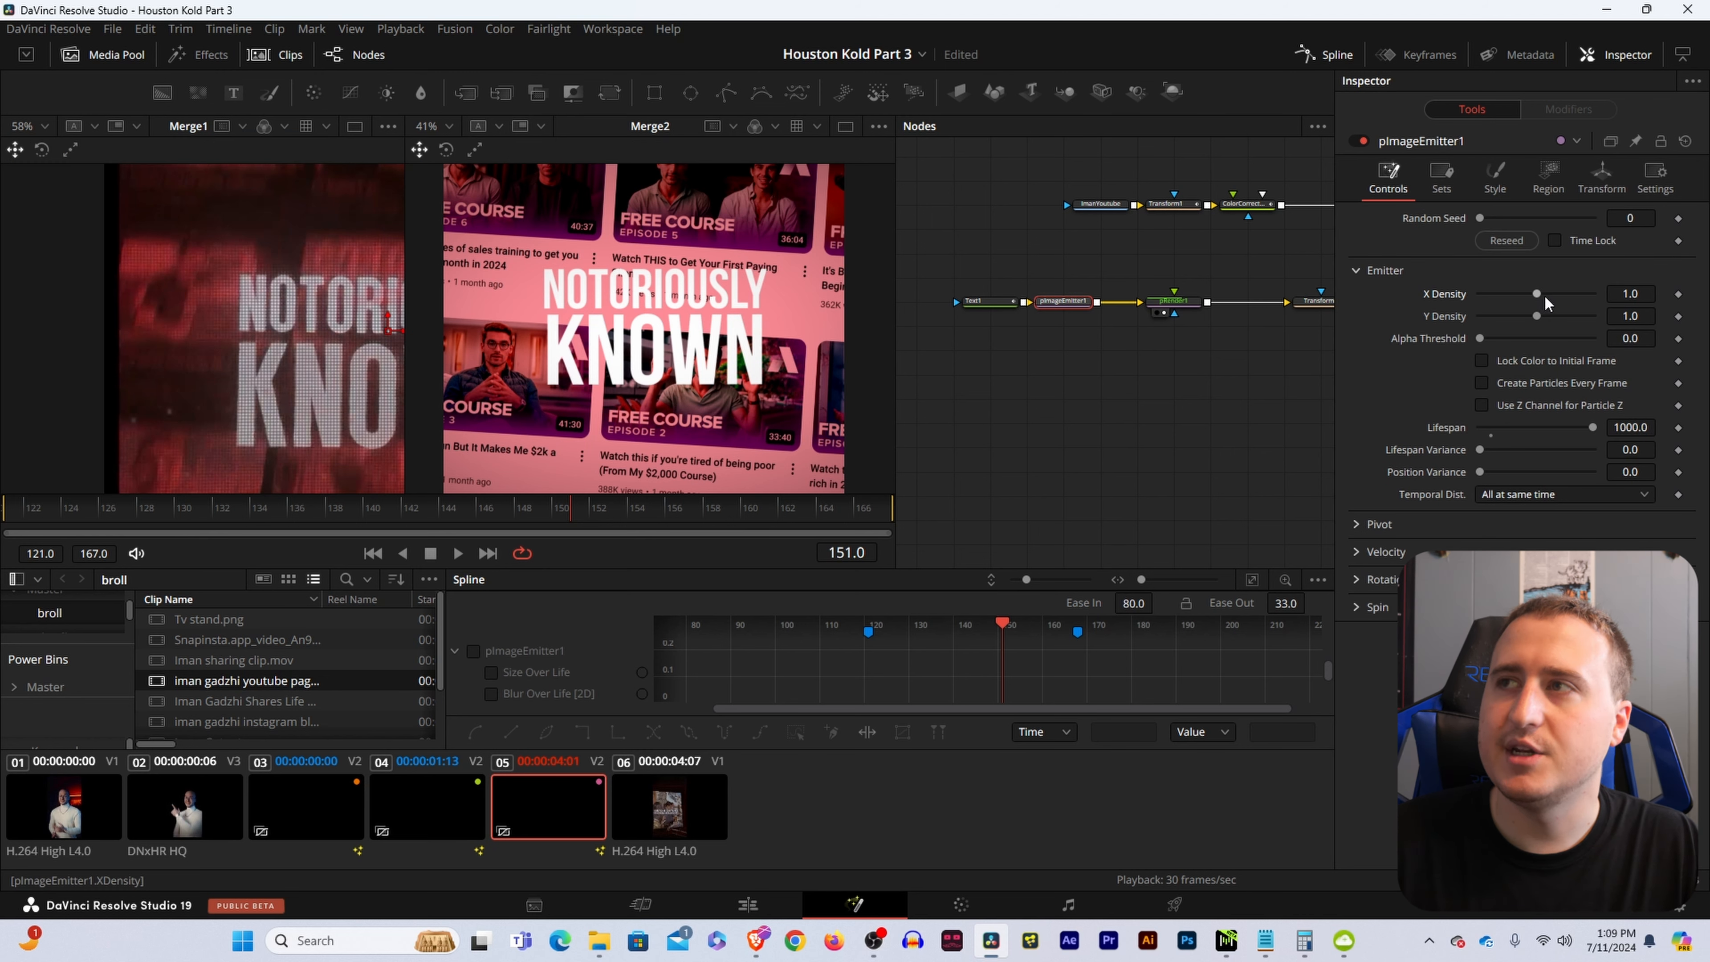
Lower pImageEmitter1's X density to 0.394 and Y density to 0.409, and compare the text closely with the dotted reference.
{"action": "left_click_drag", "start_coordinate": [1544, 294], "coordinate": [1504, 301]}
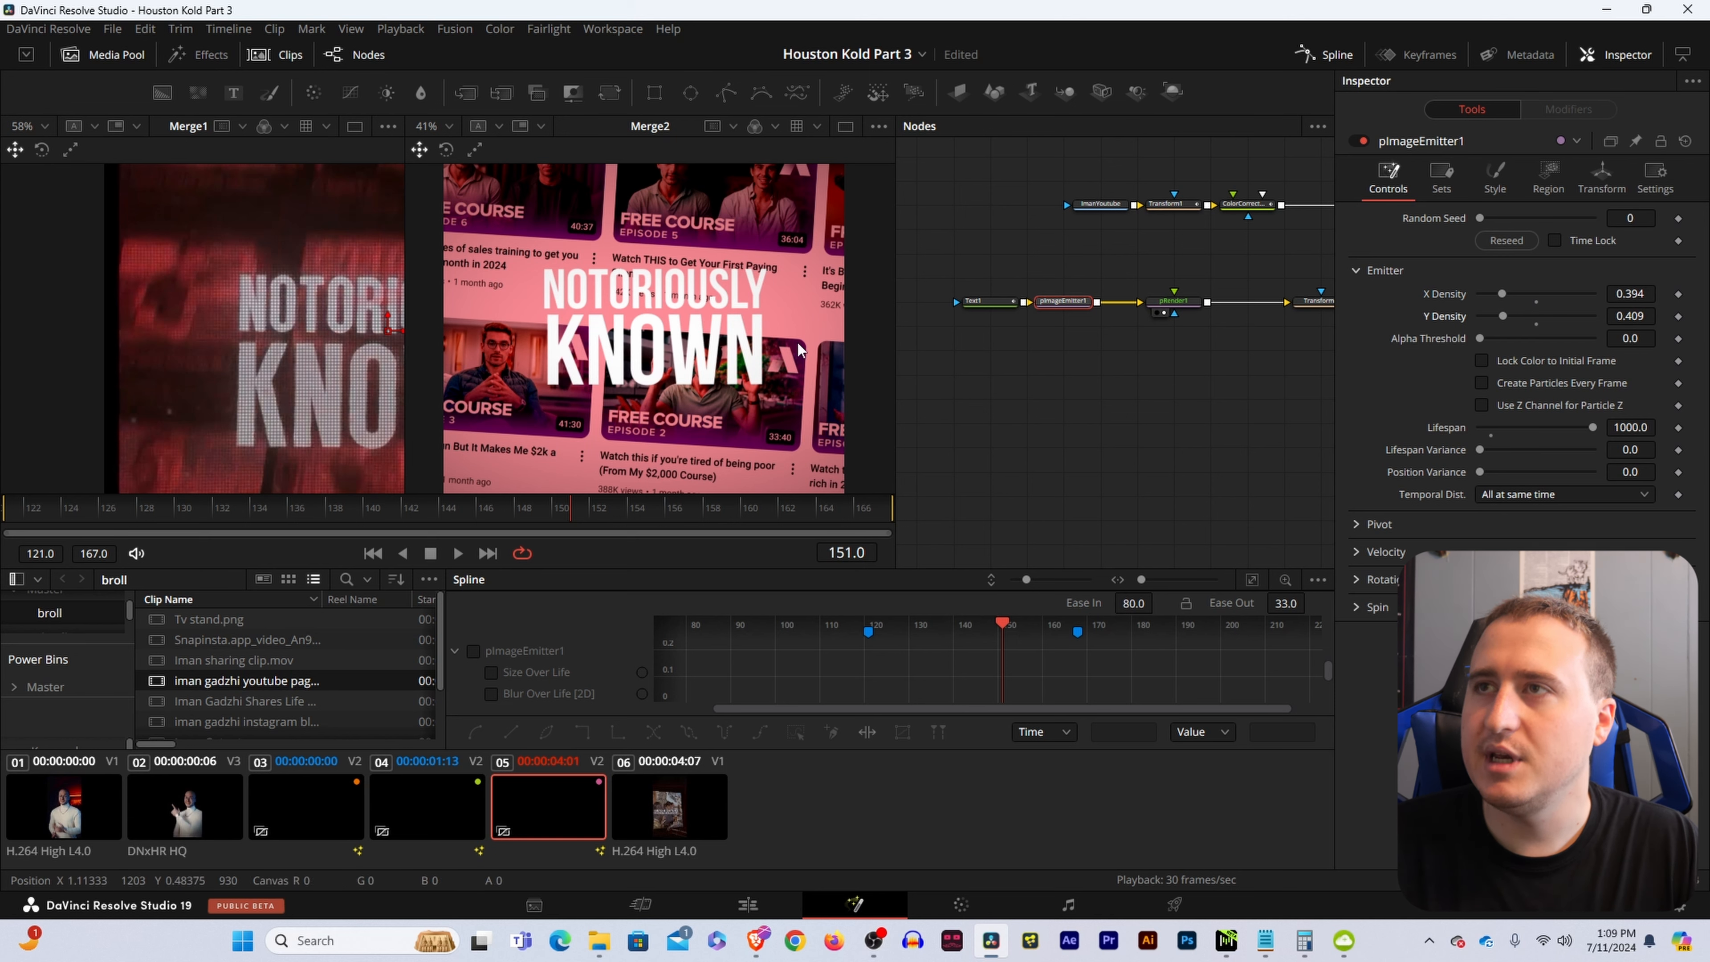
{"action": "scroll", "coordinate": [736, 327], "scroll_direction": "up", "scroll_amount": 2}
{"action": "scroll", "coordinate": [616, 323], "scroll_direction": "down", "scroll_amount": 4}
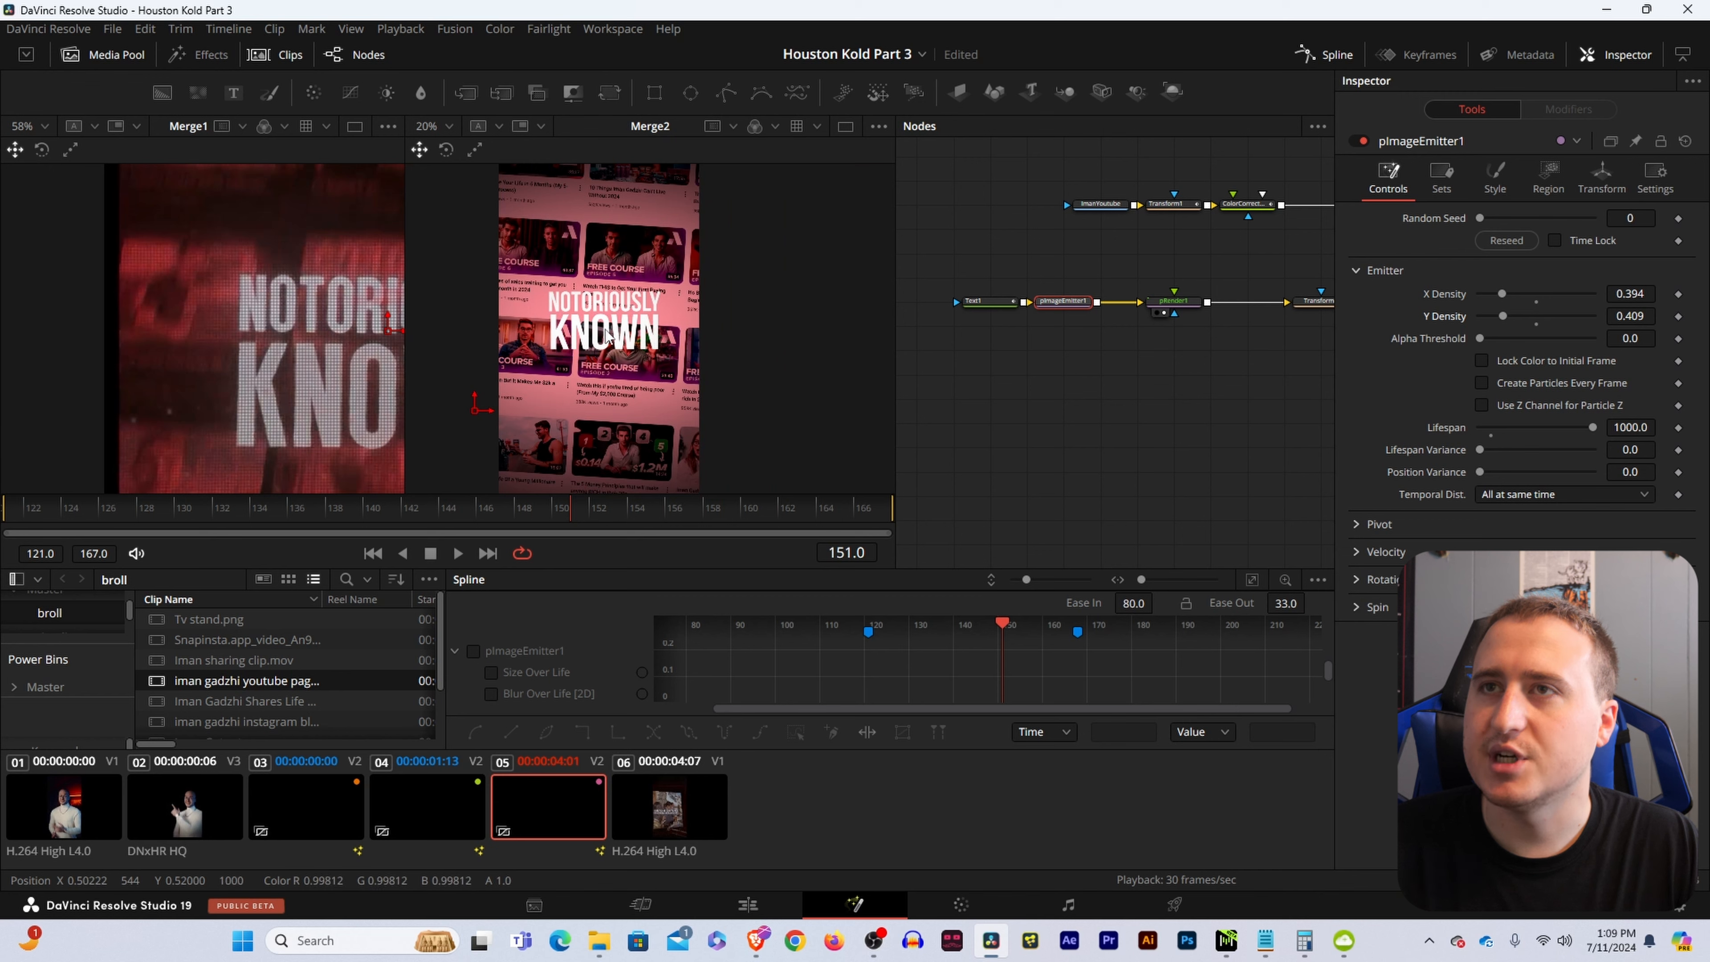
{"action": "scroll", "coordinate": [606, 335], "scroll_direction": "up", "scroll_amount": 4}
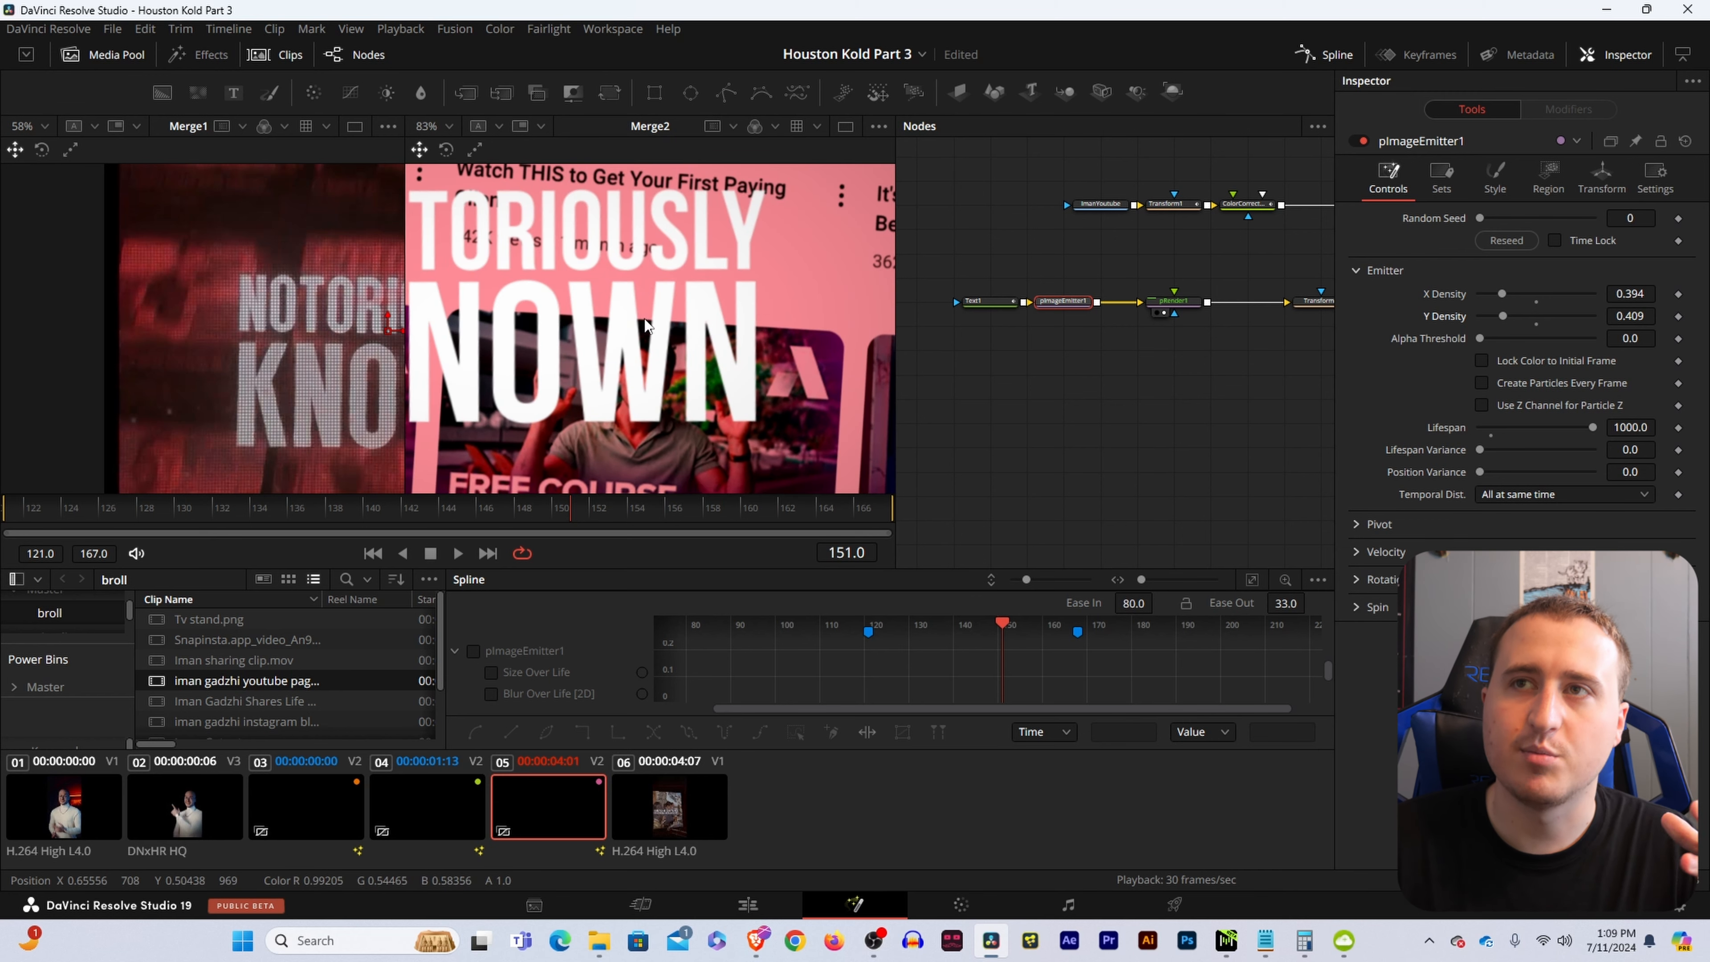
{"action": "scroll", "coordinate": [310, 297], "scroll_direction": "up", "scroll_amount": 3}
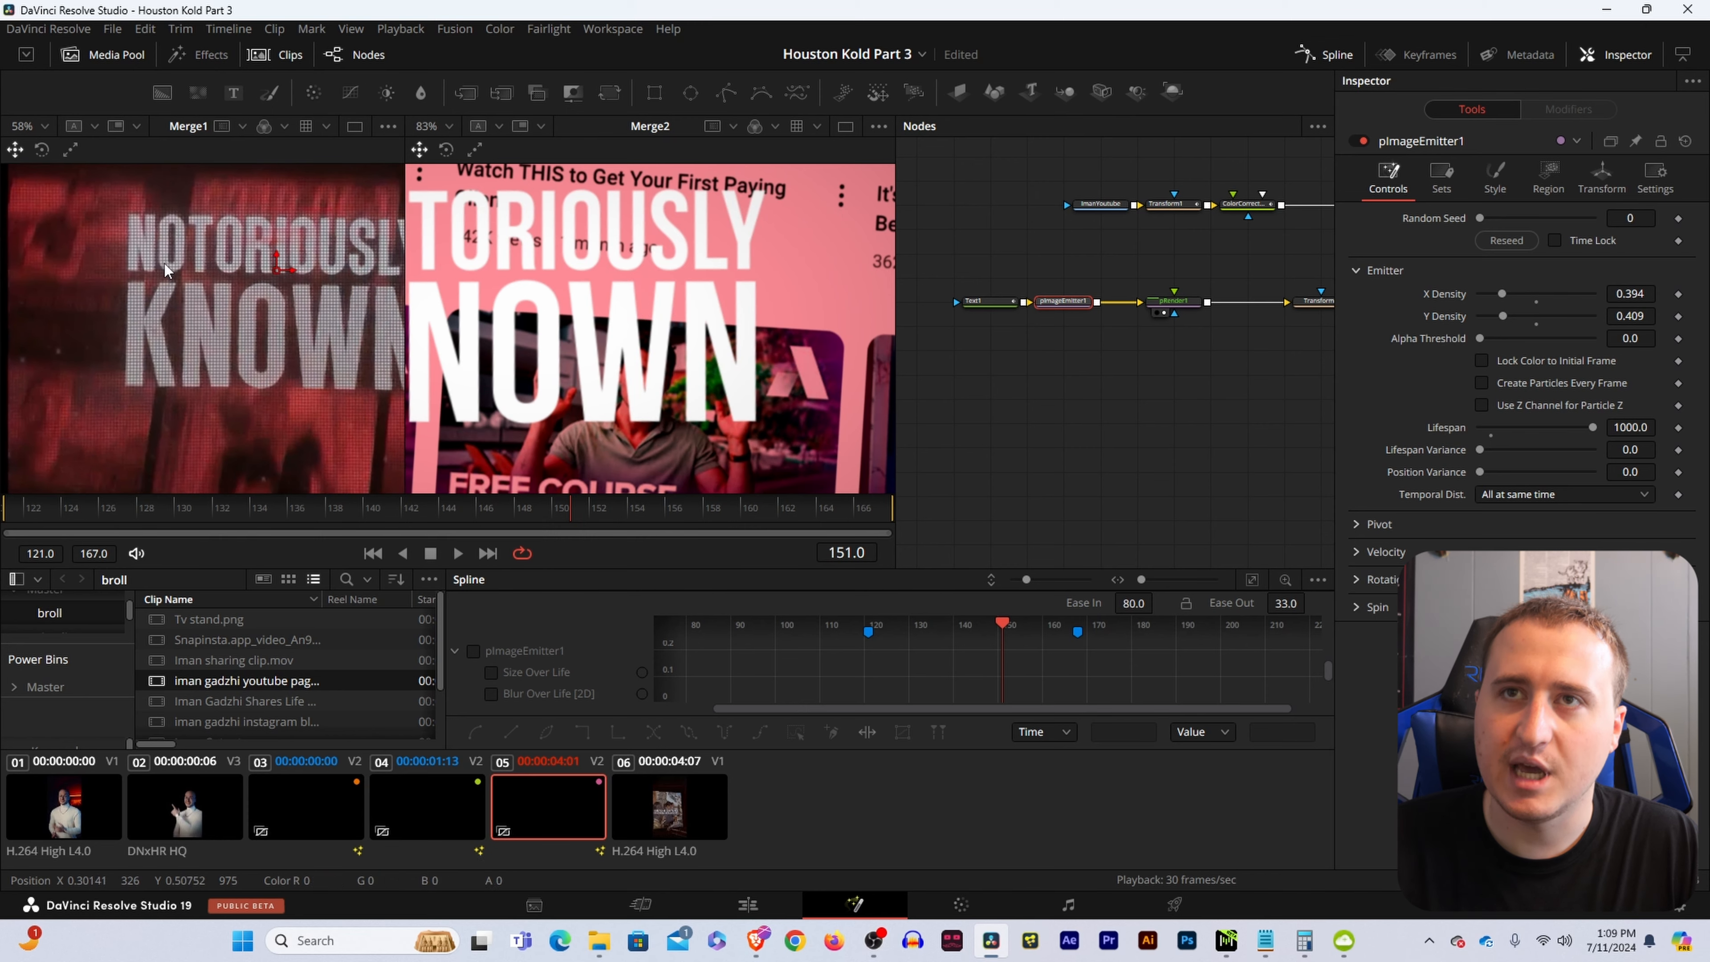
{"action": "scroll", "coordinate": [242, 297], "scroll_direction": "up", "scroll_amount": 3}
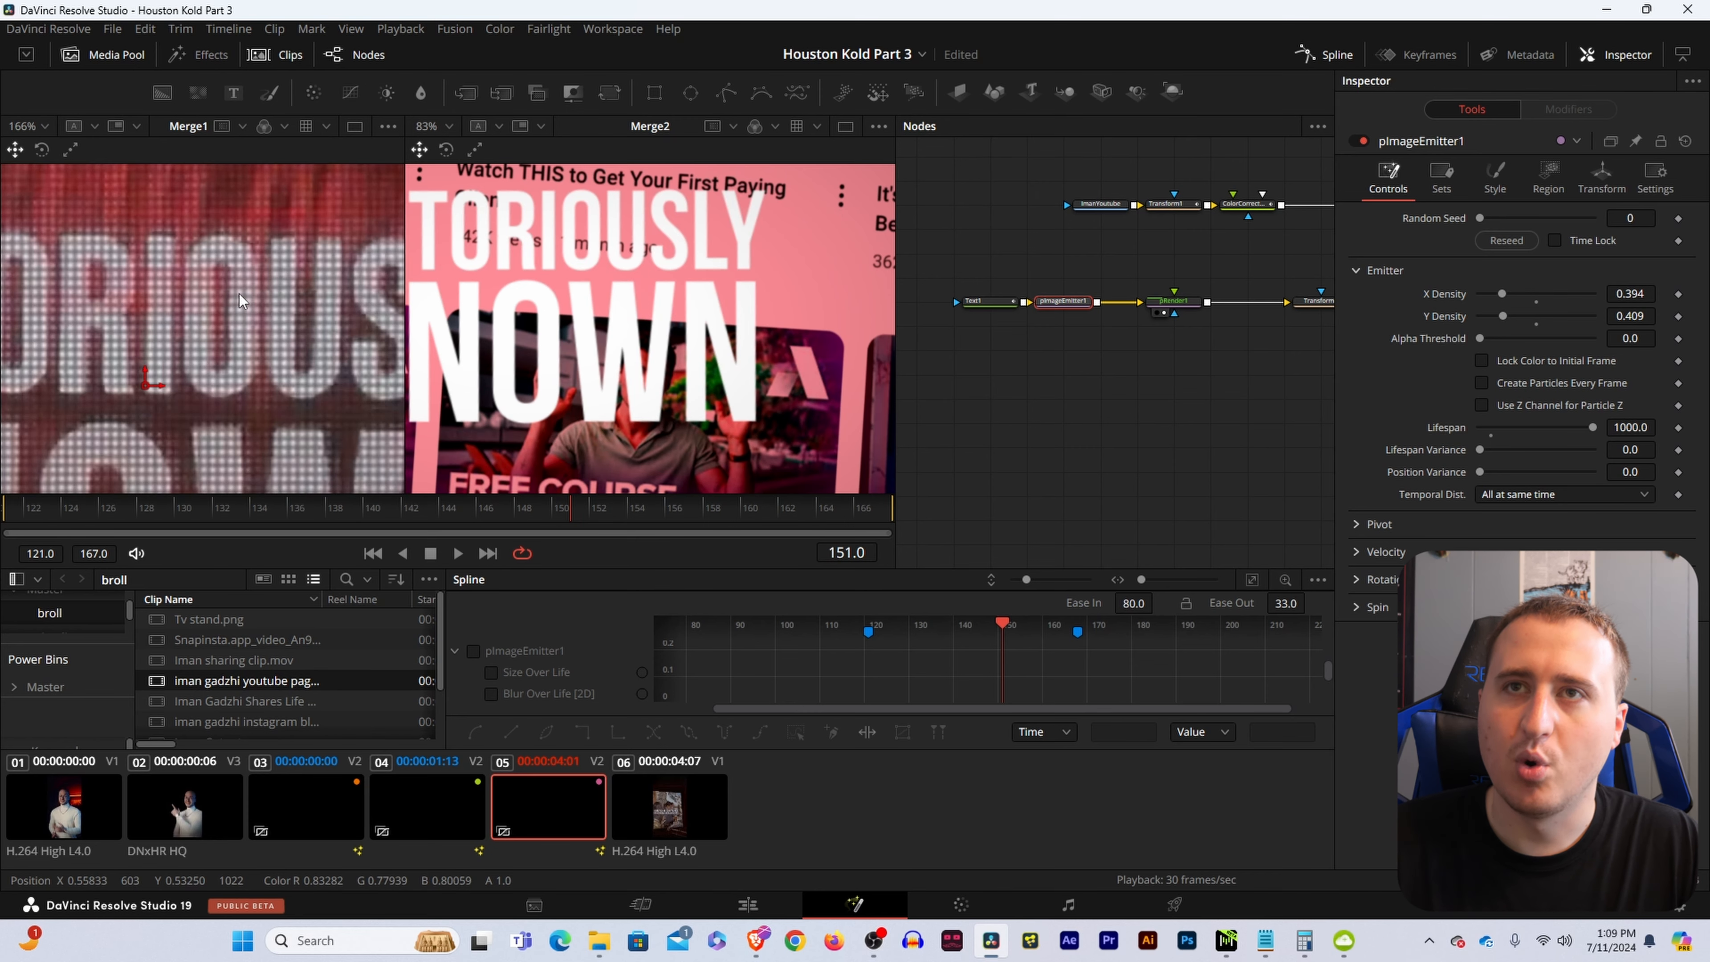
{"action": "scroll", "coordinate": [1022, 305], "scroll_direction": "up", "scroll_amount": 2}
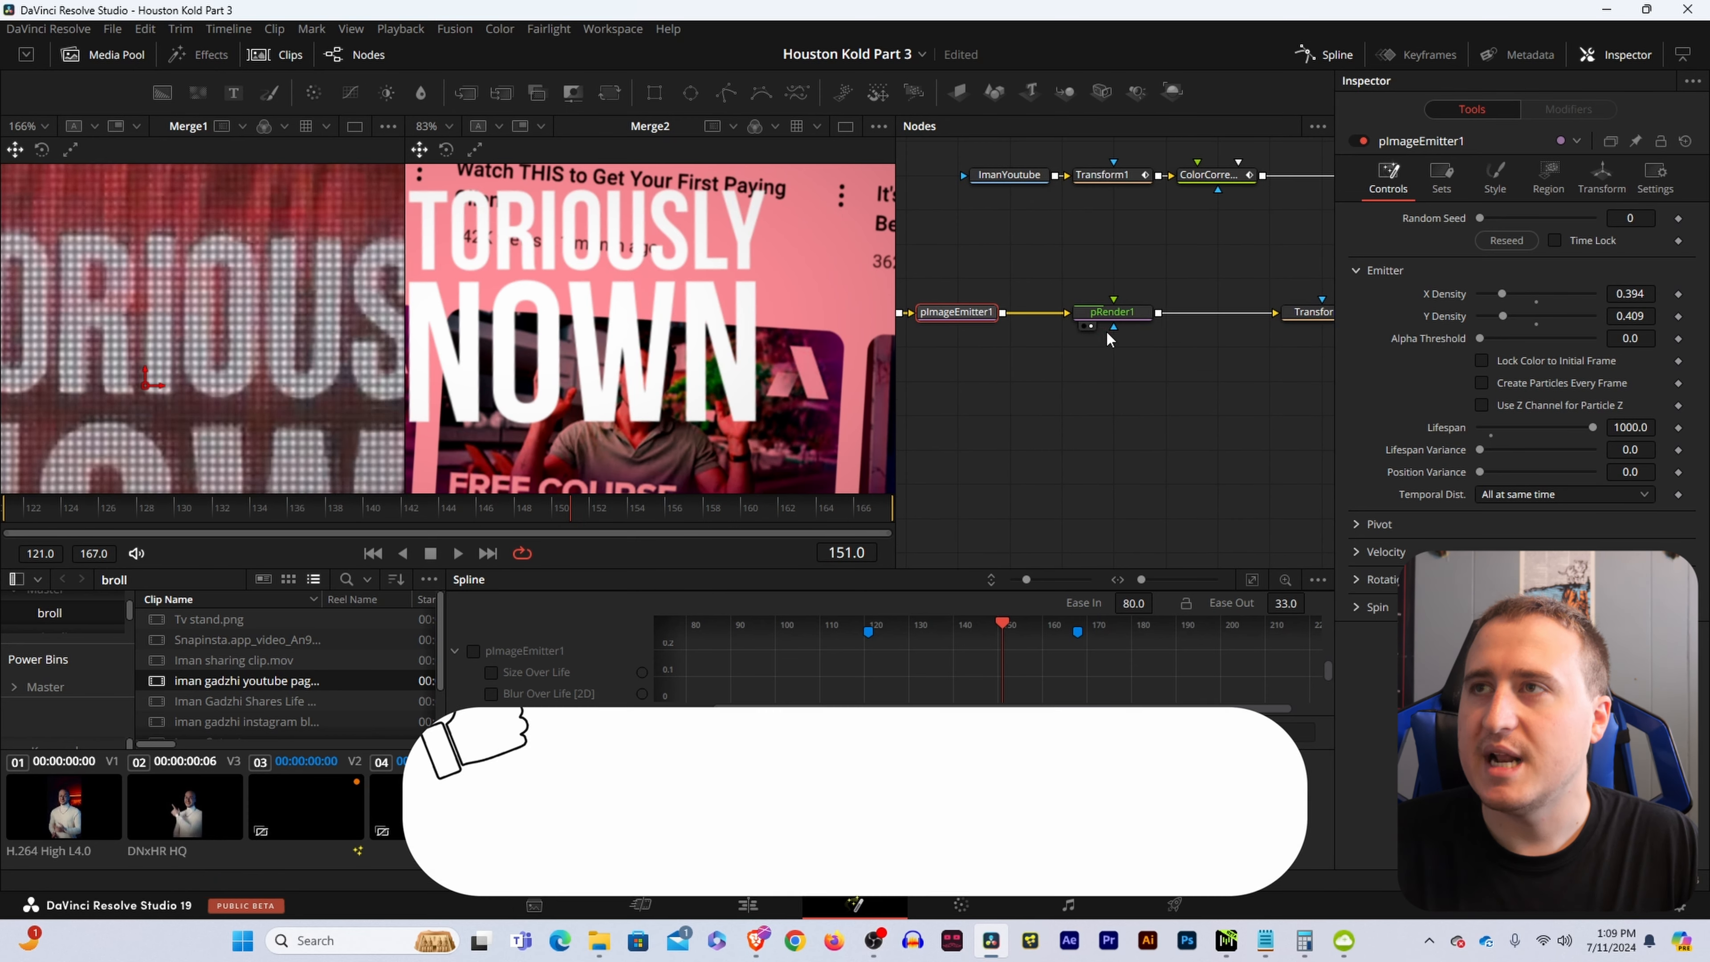
Try shifting Transform3's center X to 0.733 to test its effect on the composite, and undo the shift.
{"action": "left_click", "coordinate": [1097, 310]}
{"action": "scroll", "coordinate": [662, 291], "scroll_direction": "down", "scroll_amount": 2}
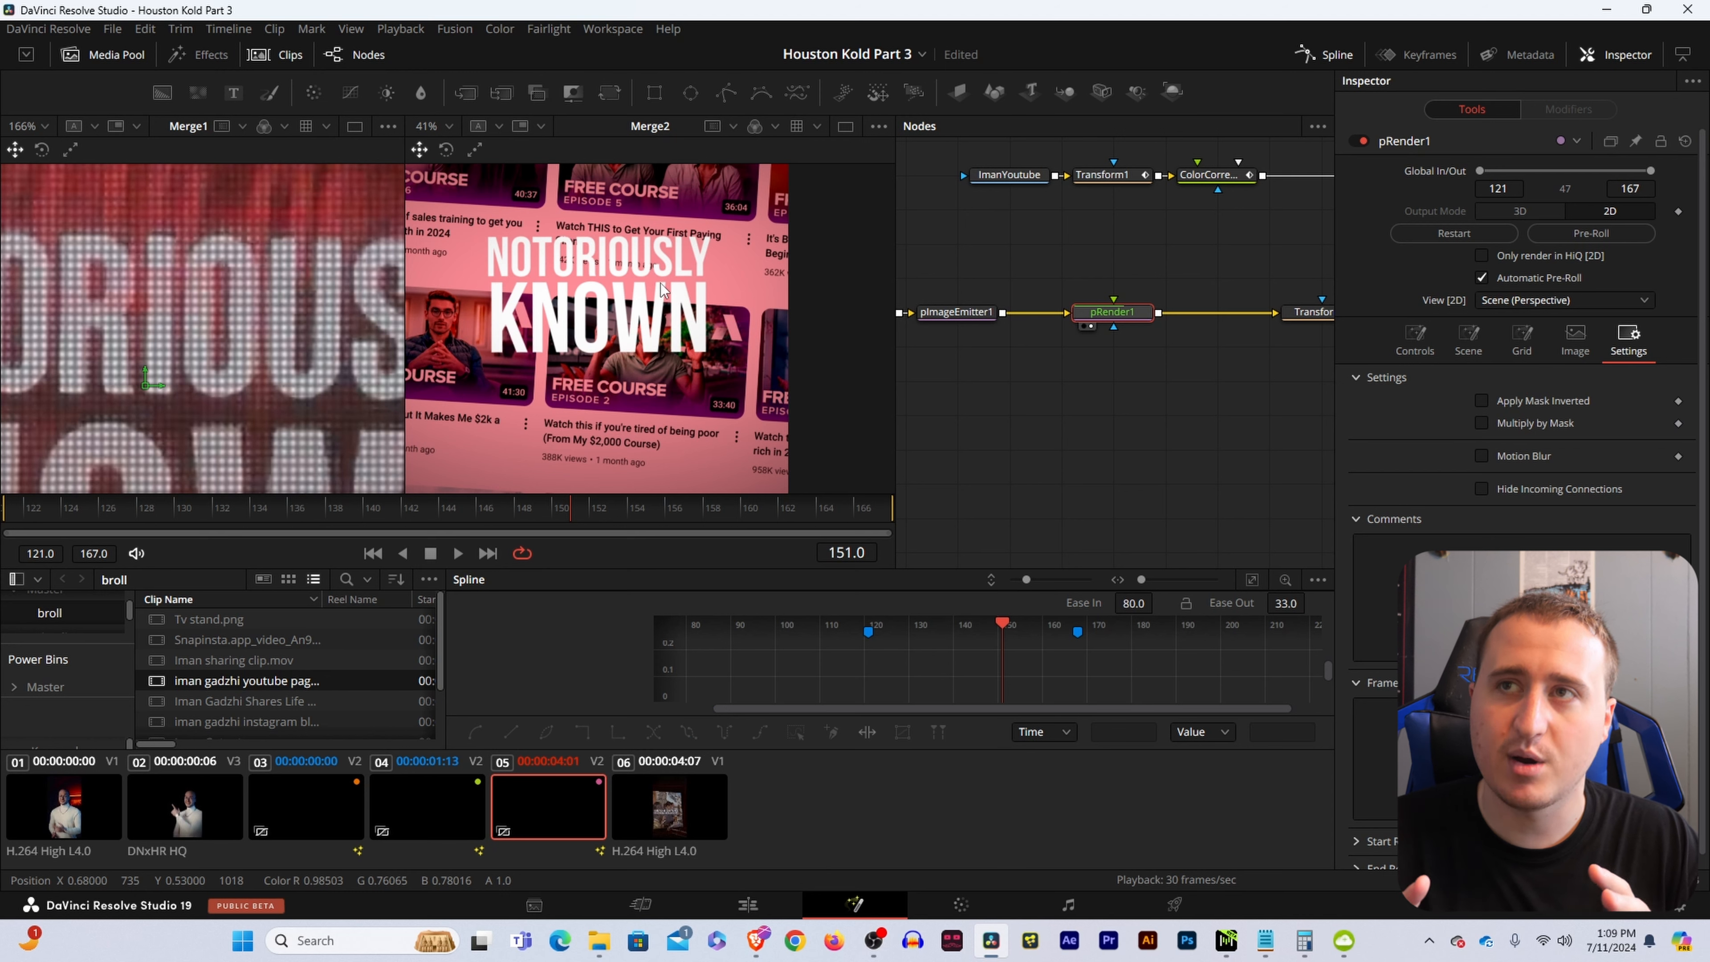
{"action": "left_click_drag", "start_coordinate": [1298, 382], "coordinate": [1164, 397]}
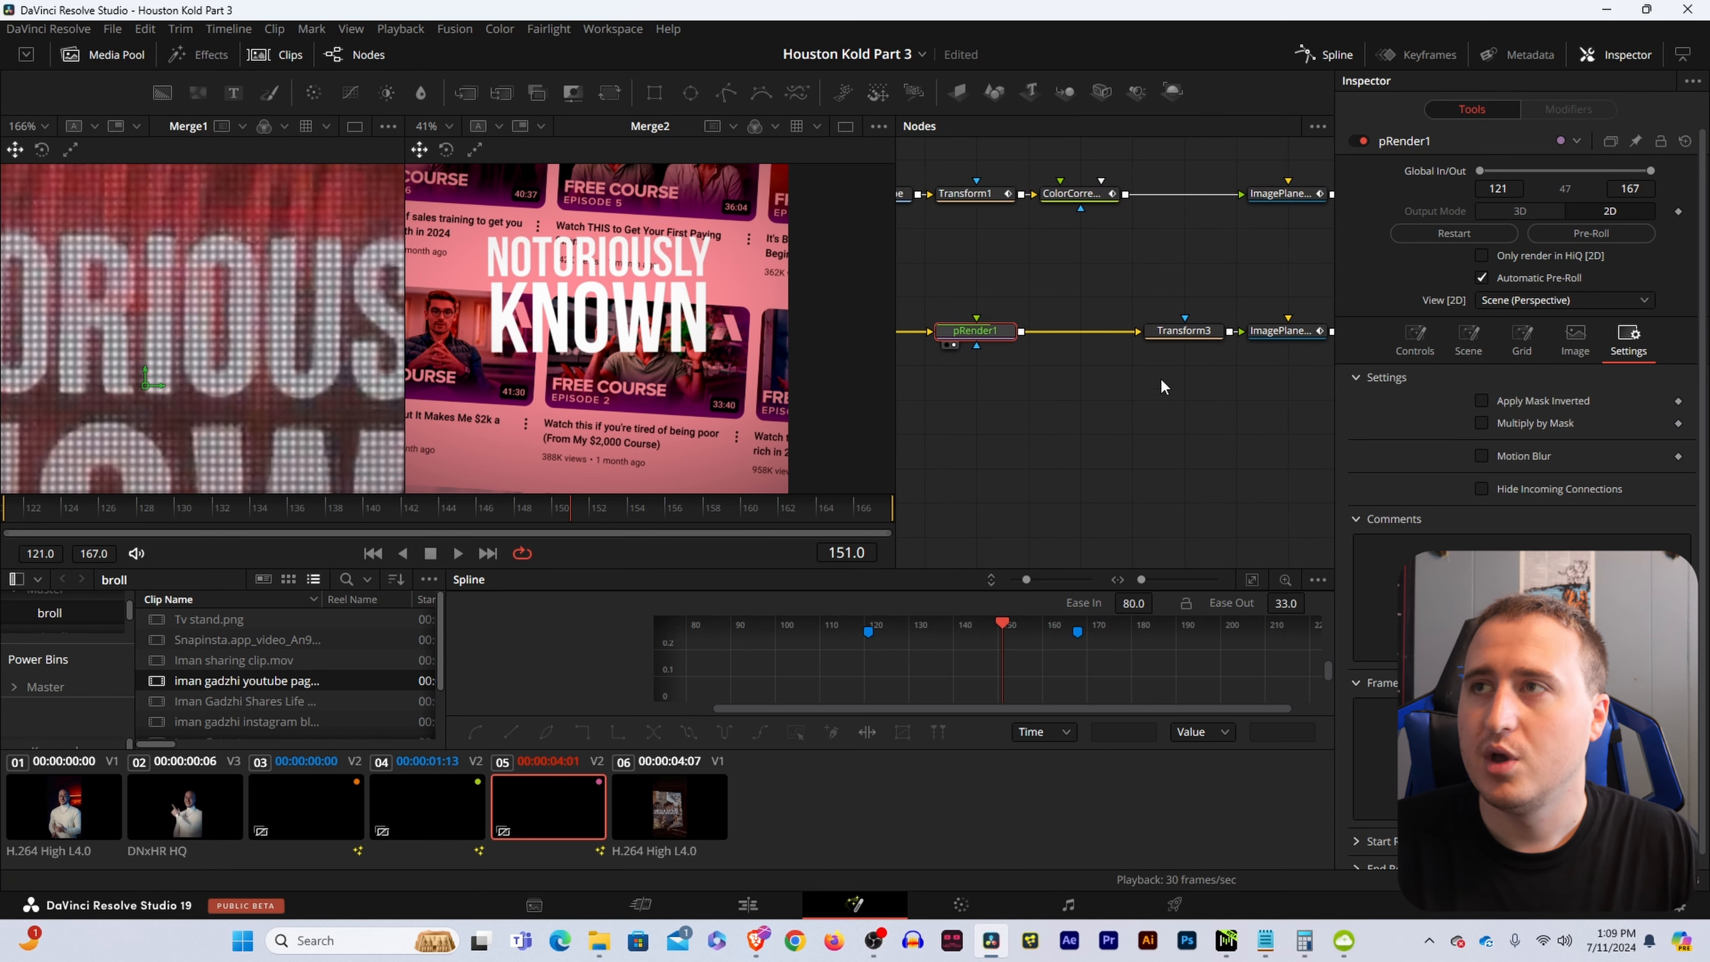
{"action": "left_click", "coordinate": [1186, 334]}
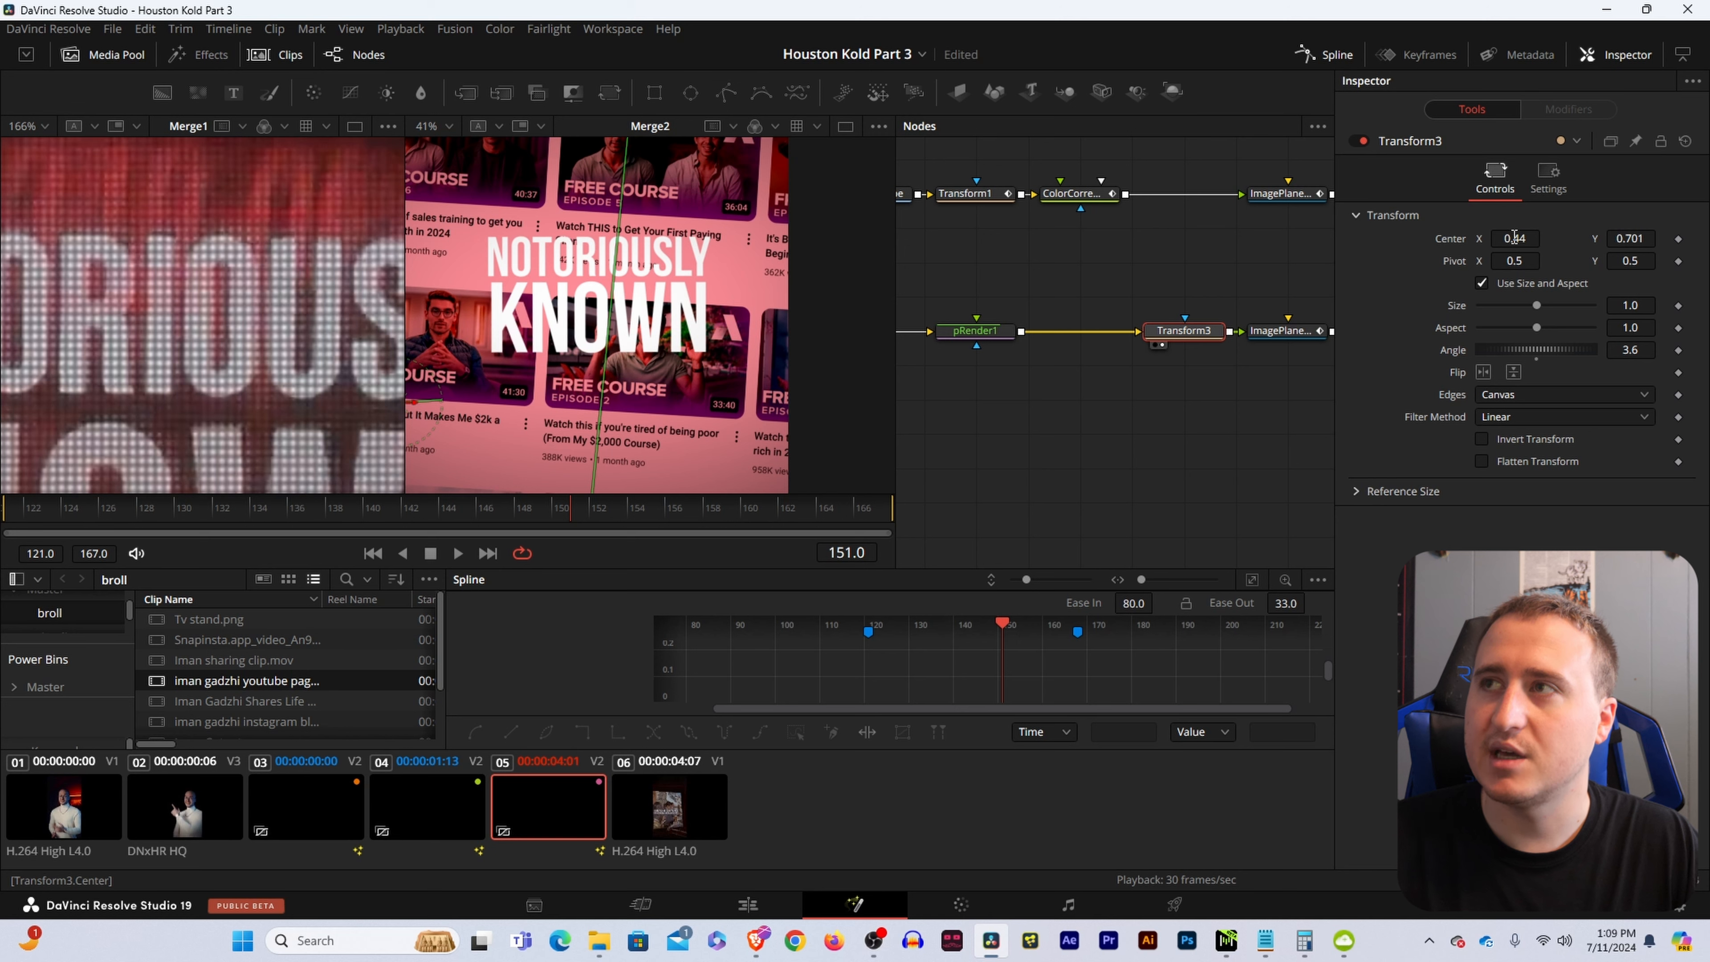
{"action": "left_click_drag", "start_coordinate": [1514, 237], "coordinate": [1706, 237]}
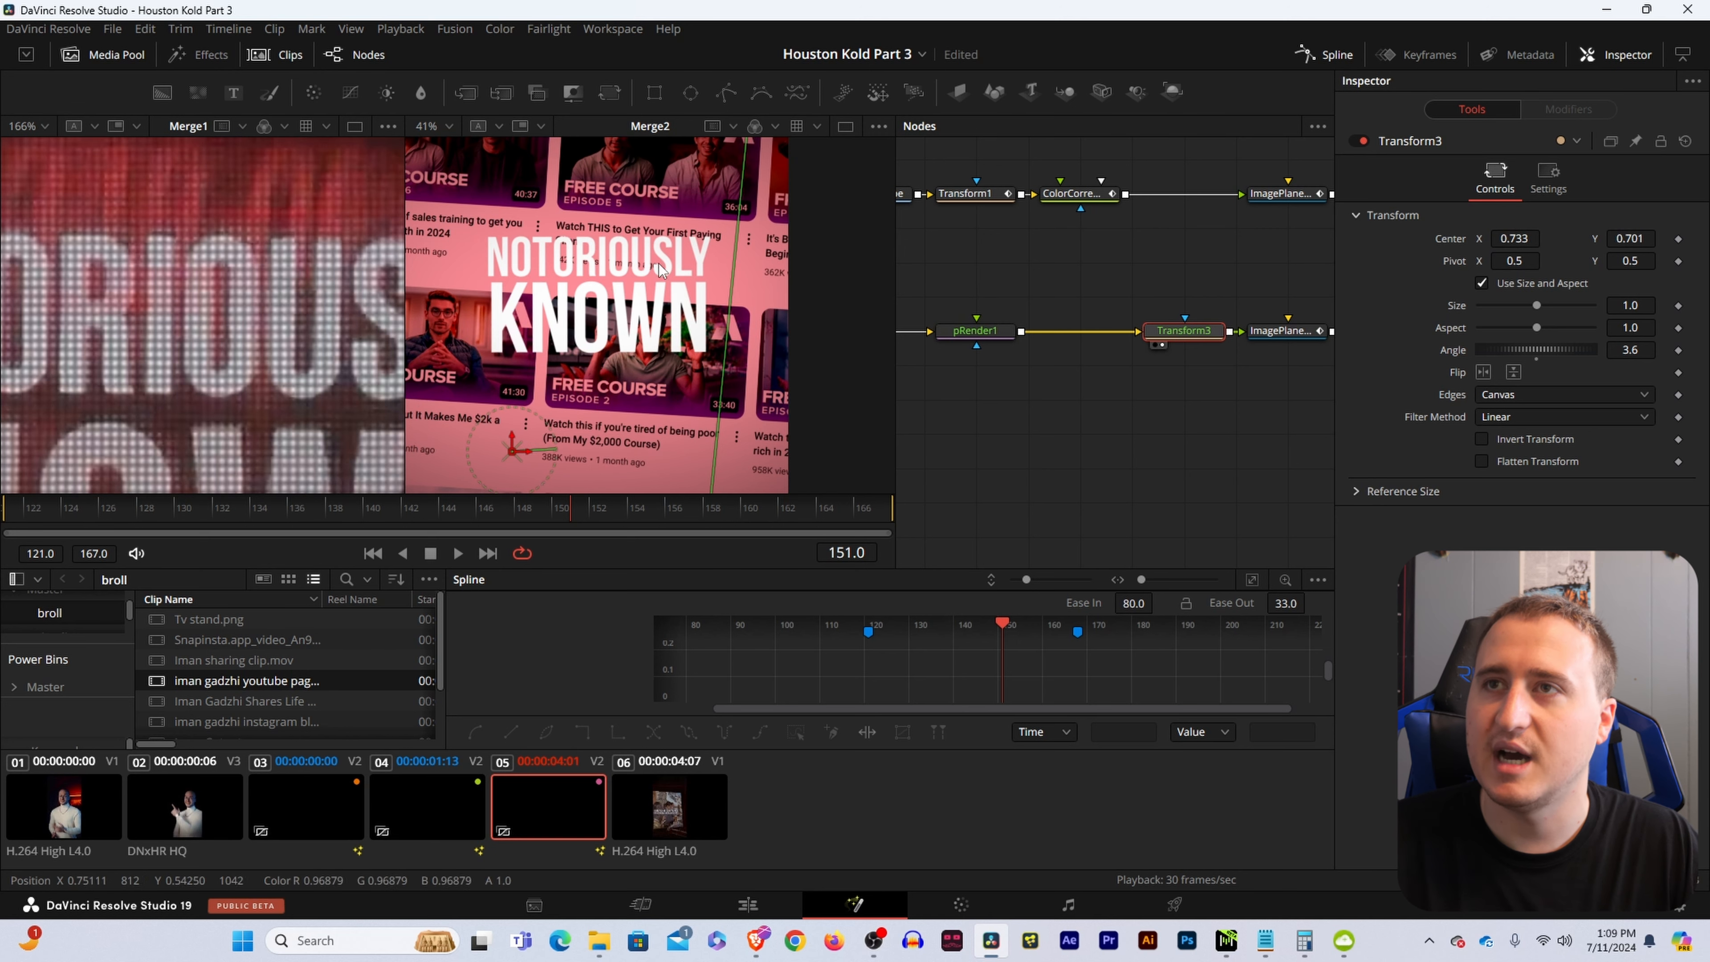
{"action": "scroll", "coordinate": [660, 270], "scroll_direction": "down", "scroll_amount": 5}
{"action": "key", "text": "ctrl+z"}
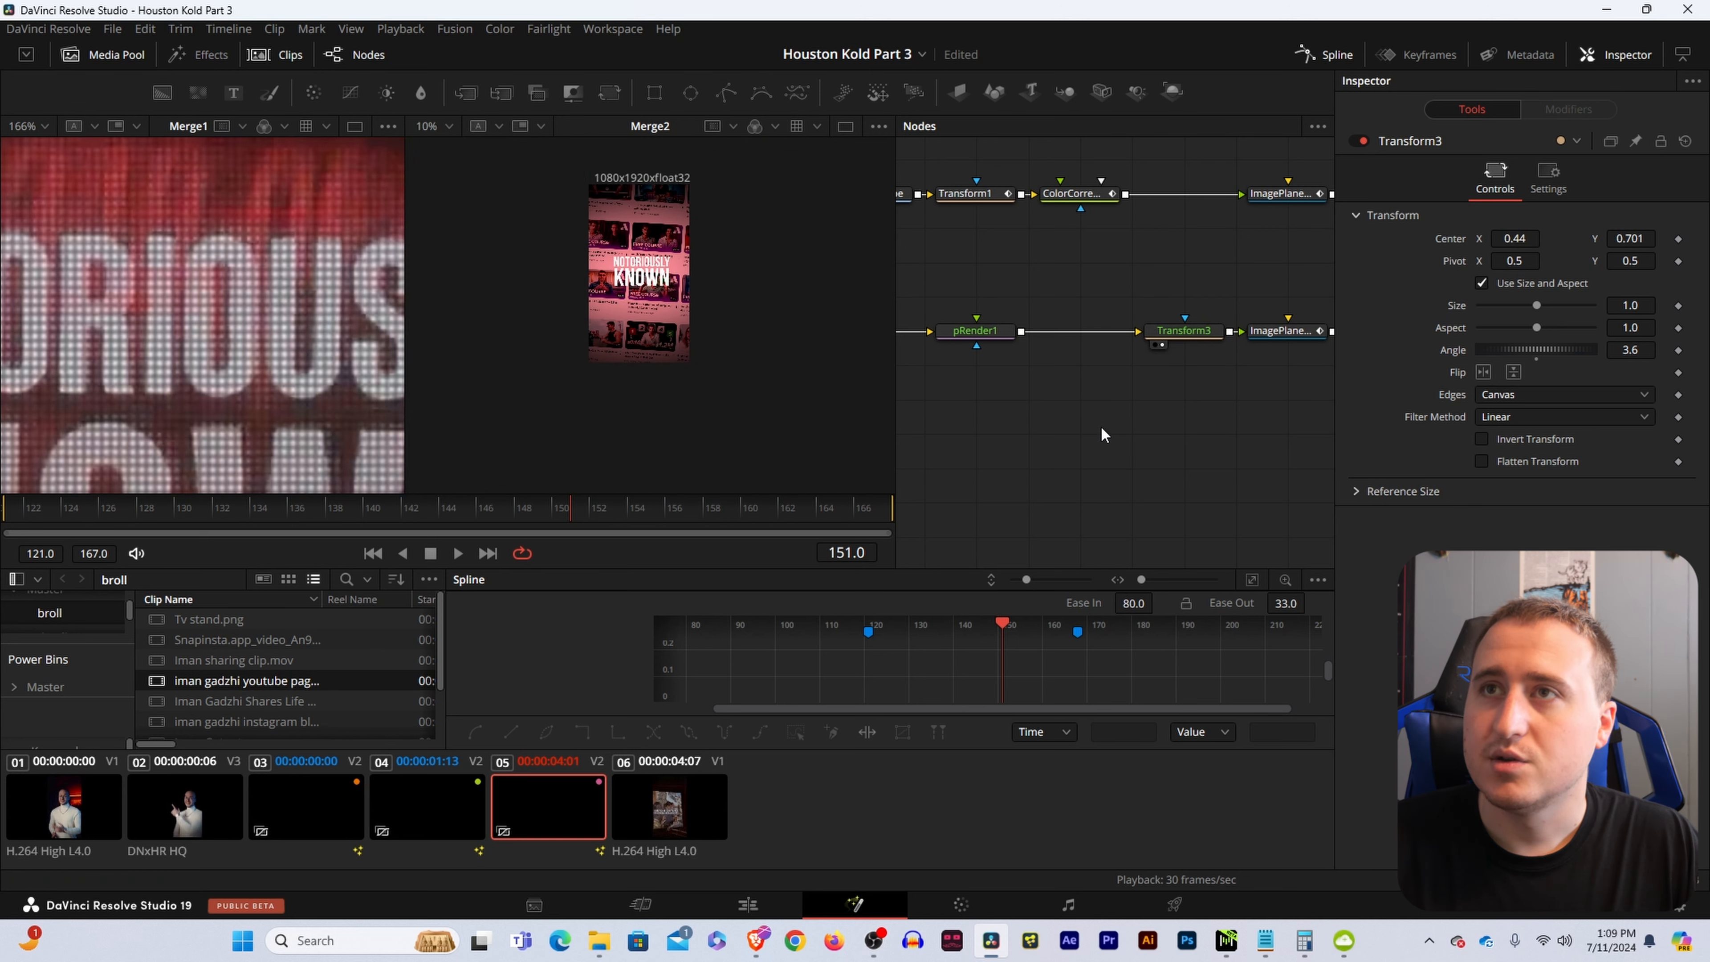
Restart pRender1's particle simulation and inspect the dotted text in Transform3's output up close.
{"action": "left_click", "coordinate": [996, 332]}
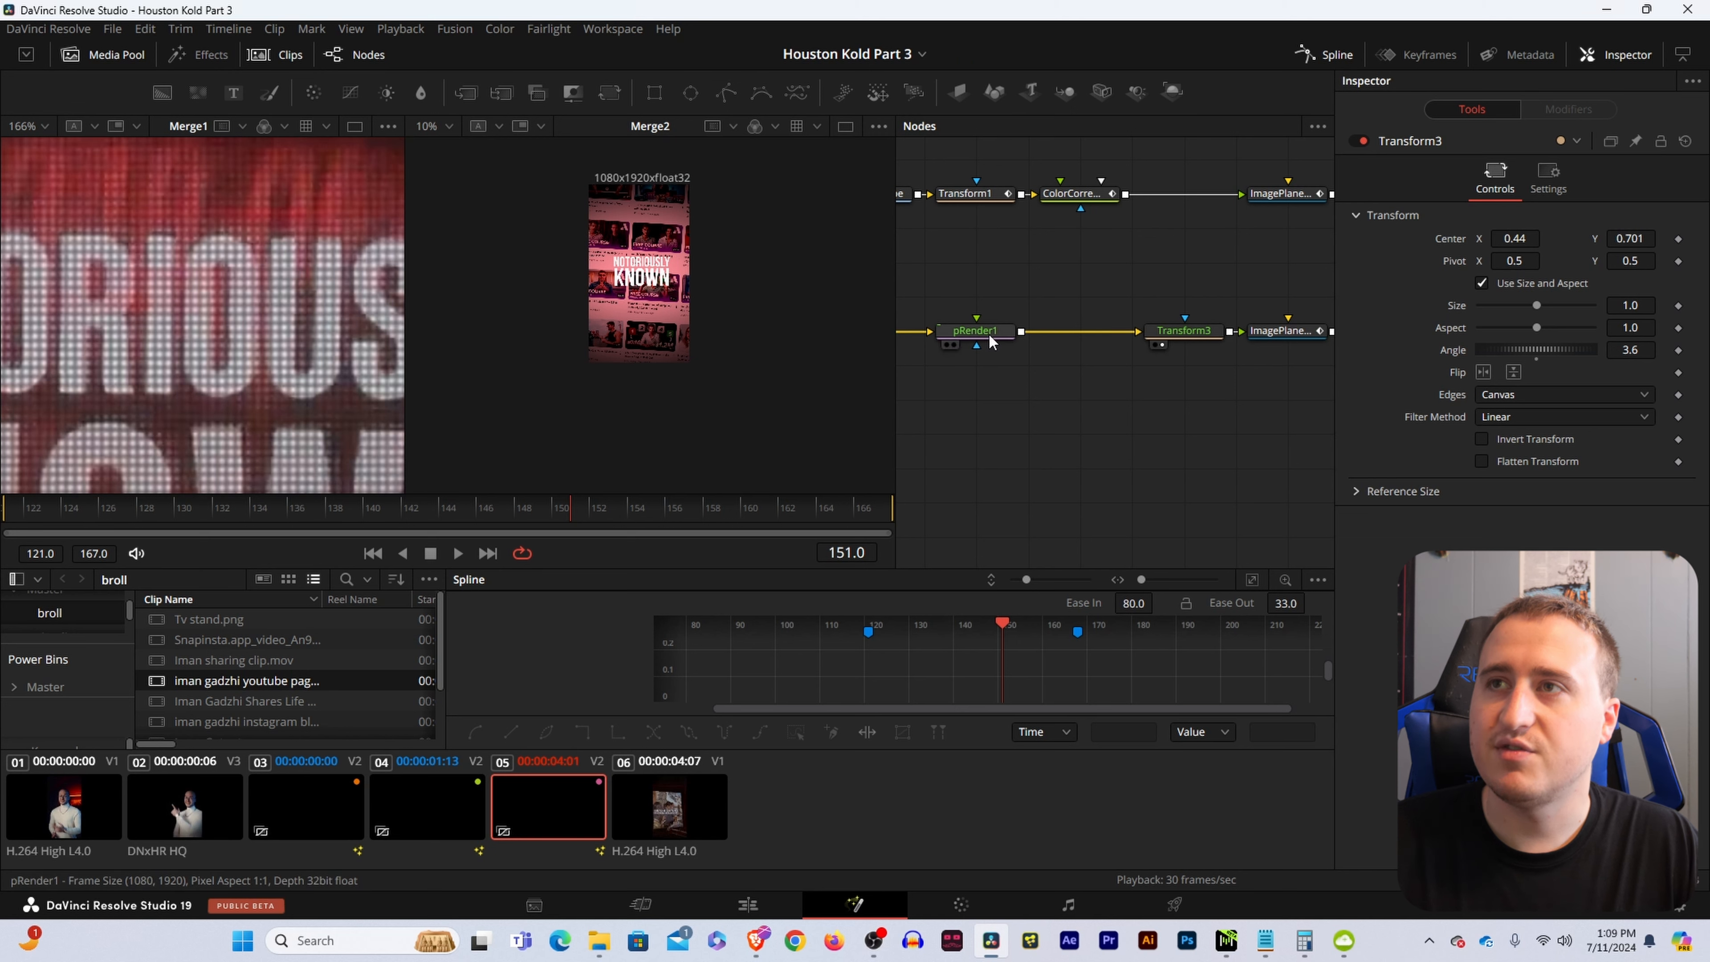
{"action": "left_click", "coordinate": [1428, 234]}
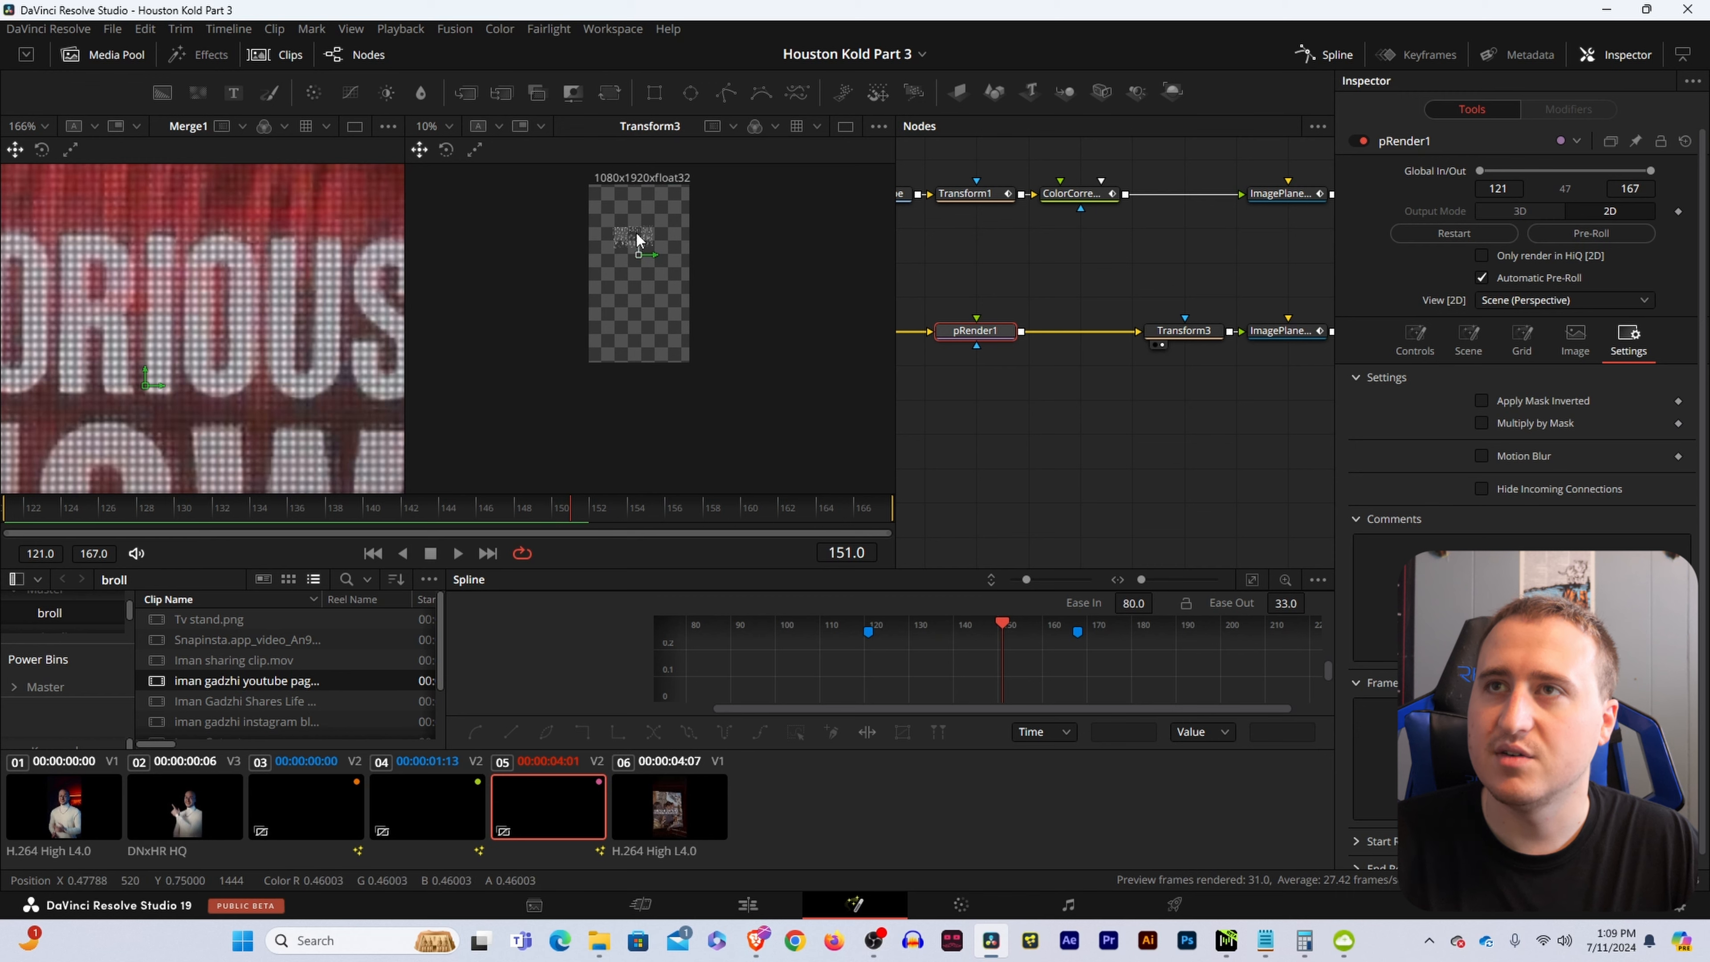
{"action": "scroll", "coordinate": [636, 232], "scroll_direction": "up", "scroll_amount": 10}
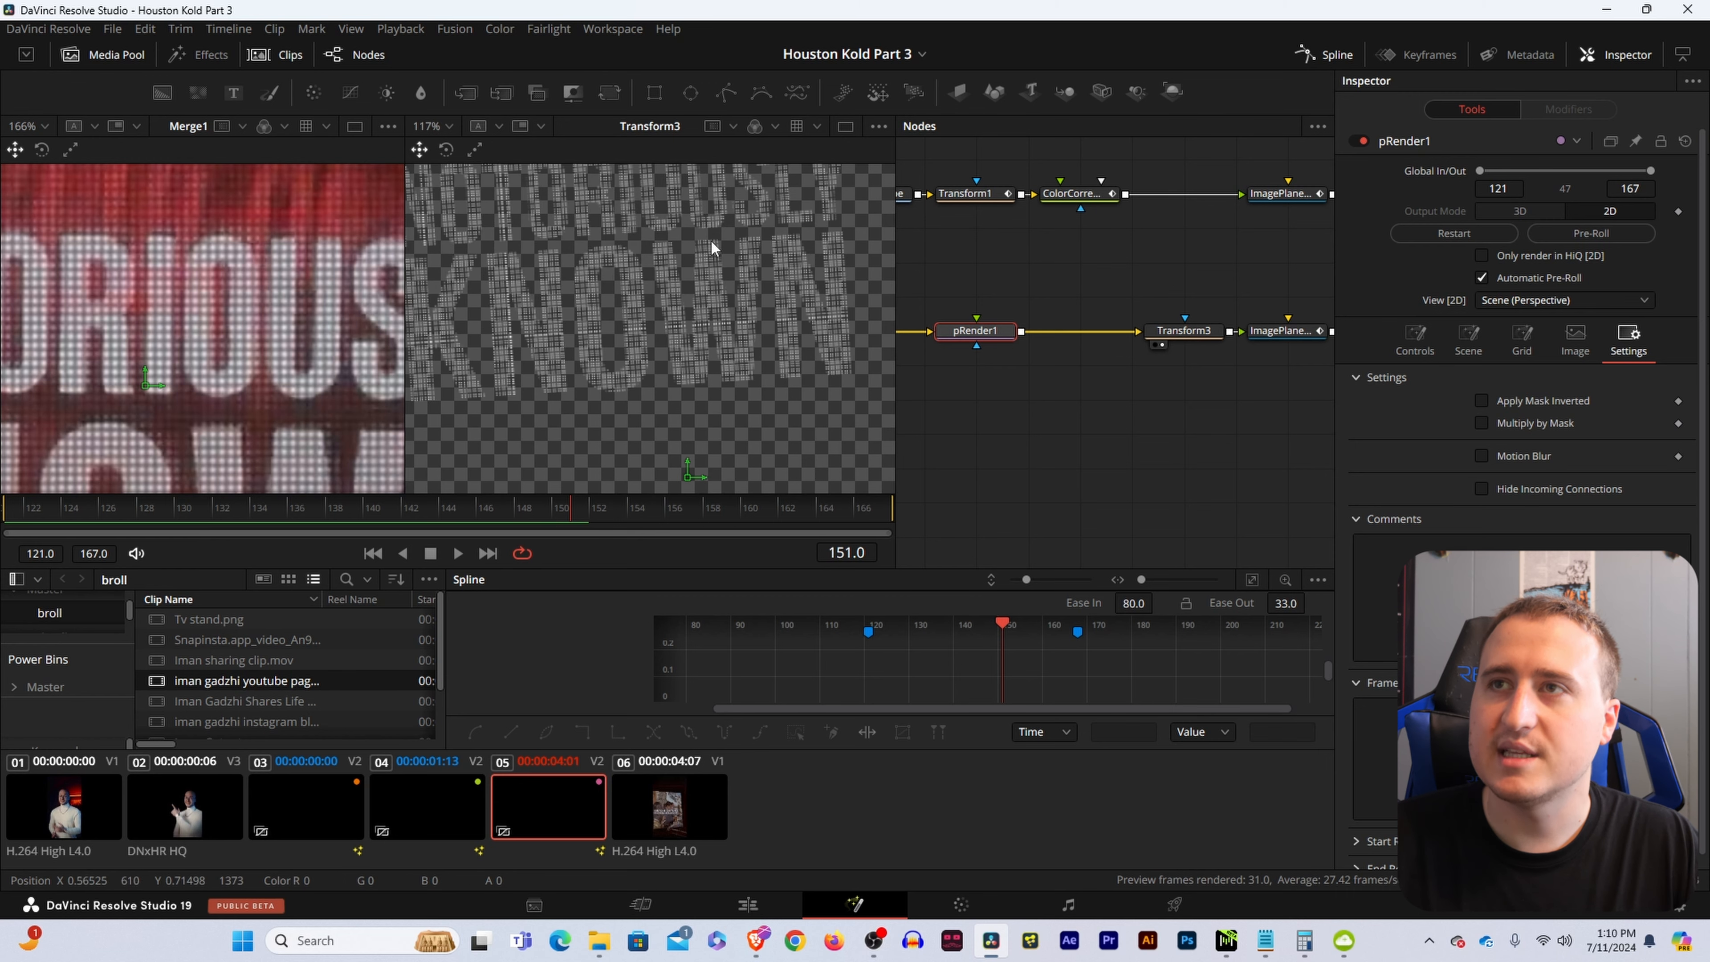
{"action": "scroll", "coordinate": [591, 247], "scroll_direction": "down", "scroll_amount": 3}
{"action": "left_click", "coordinate": [1149, 455]}
{"action": "left_click_drag", "start_coordinate": [1149, 454], "coordinate": [862, 506]}
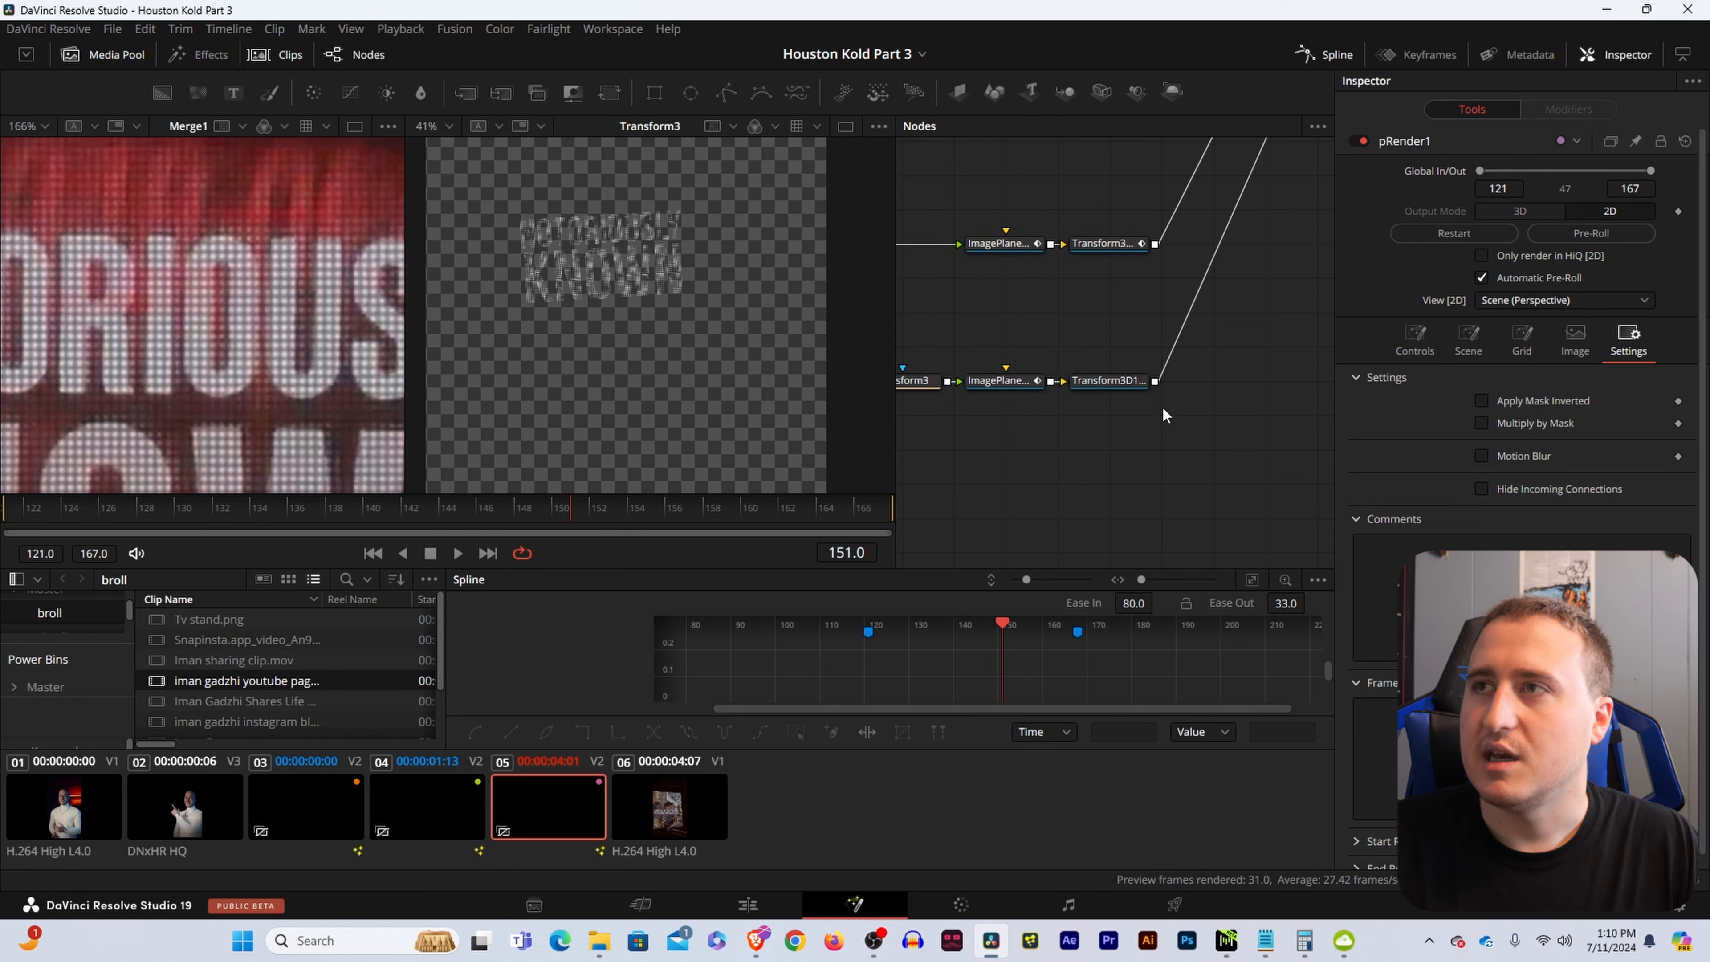
Display the Merge2 node's output in the second viewer and compare its NOTORIOUSLY KNOWN text with the Merge1 view.
{"action": "left_click_drag", "start_coordinate": [1218, 330], "coordinate": [1098, 565]}
{"action": "scroll", "coordinate": [1212, 346], "scroll_direction": "down", "scroll_amount": 5}
{"action": "left_click_drag", "start_coordinate": [1209, 342], "coordinate": [1156, 448]}
{"action": "scroll", "coordinate": [1180, 341], "scroll_direction": "up", "scroll_amount": 10}
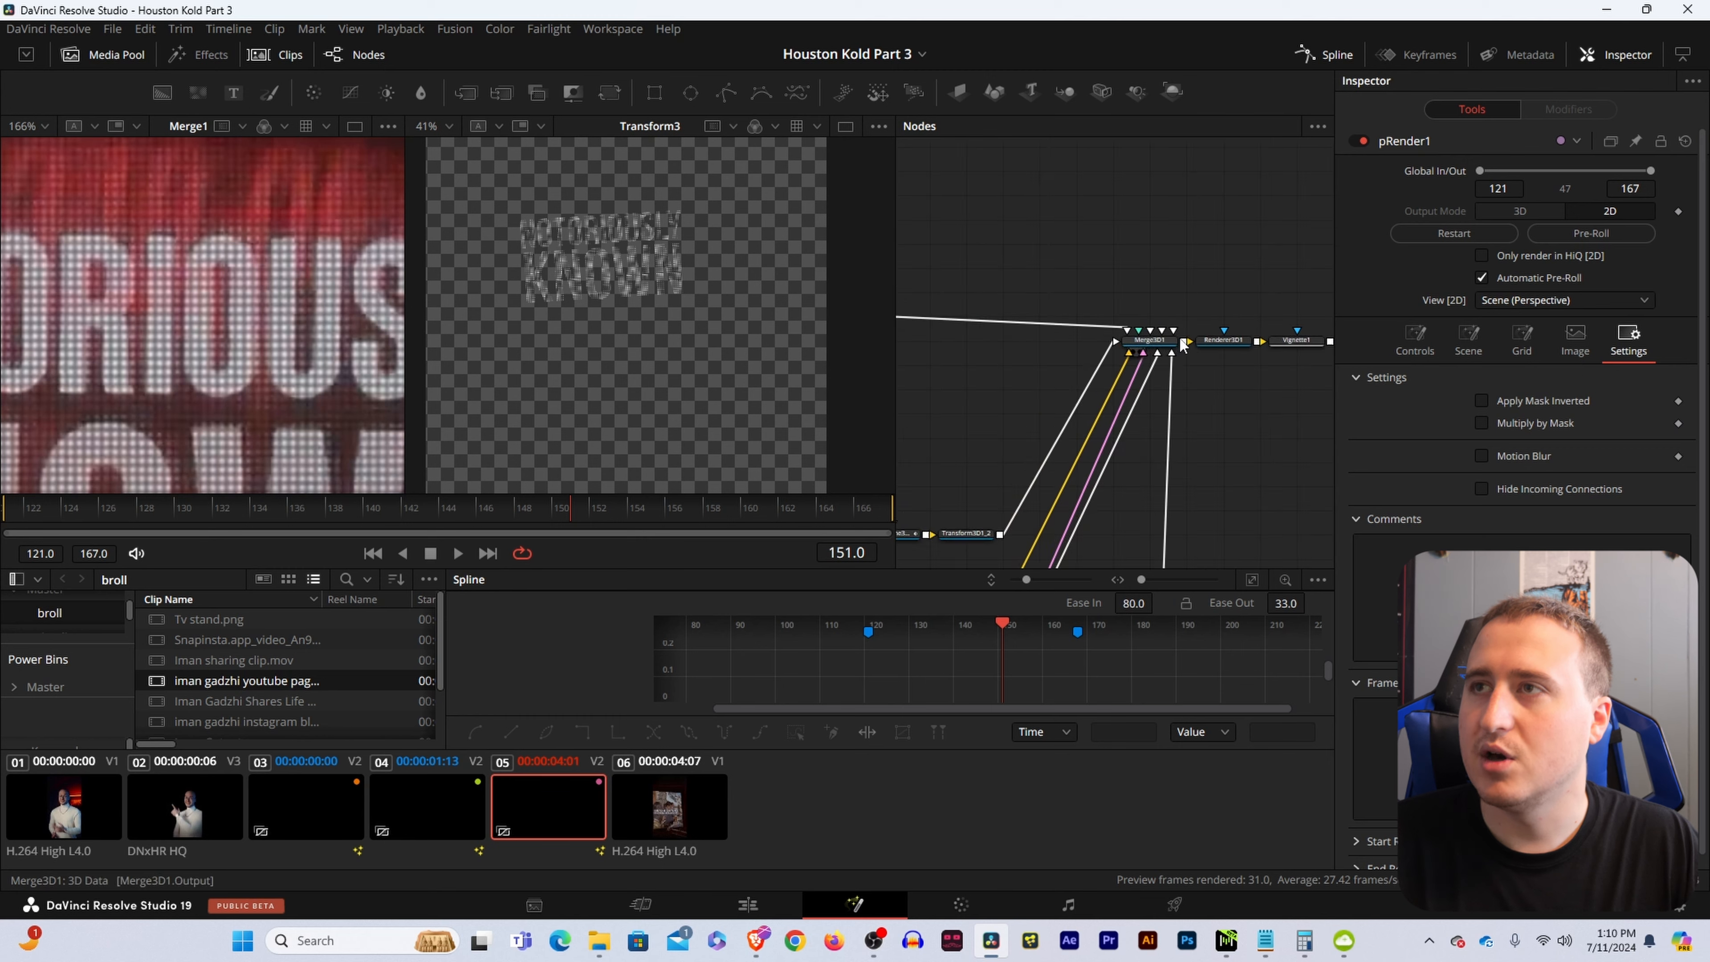
{"action": "left_click_drag", "start_coordinate": [1263, 391], "coordinate": [980, 431]}
{"action": "left_click_drag", "start_coordinate": [1307, 365], "coordinate": [893, 420]}
{"action": "left_click", "coordinate": [1153, 340]}
{"action": "key", "text": "2"}
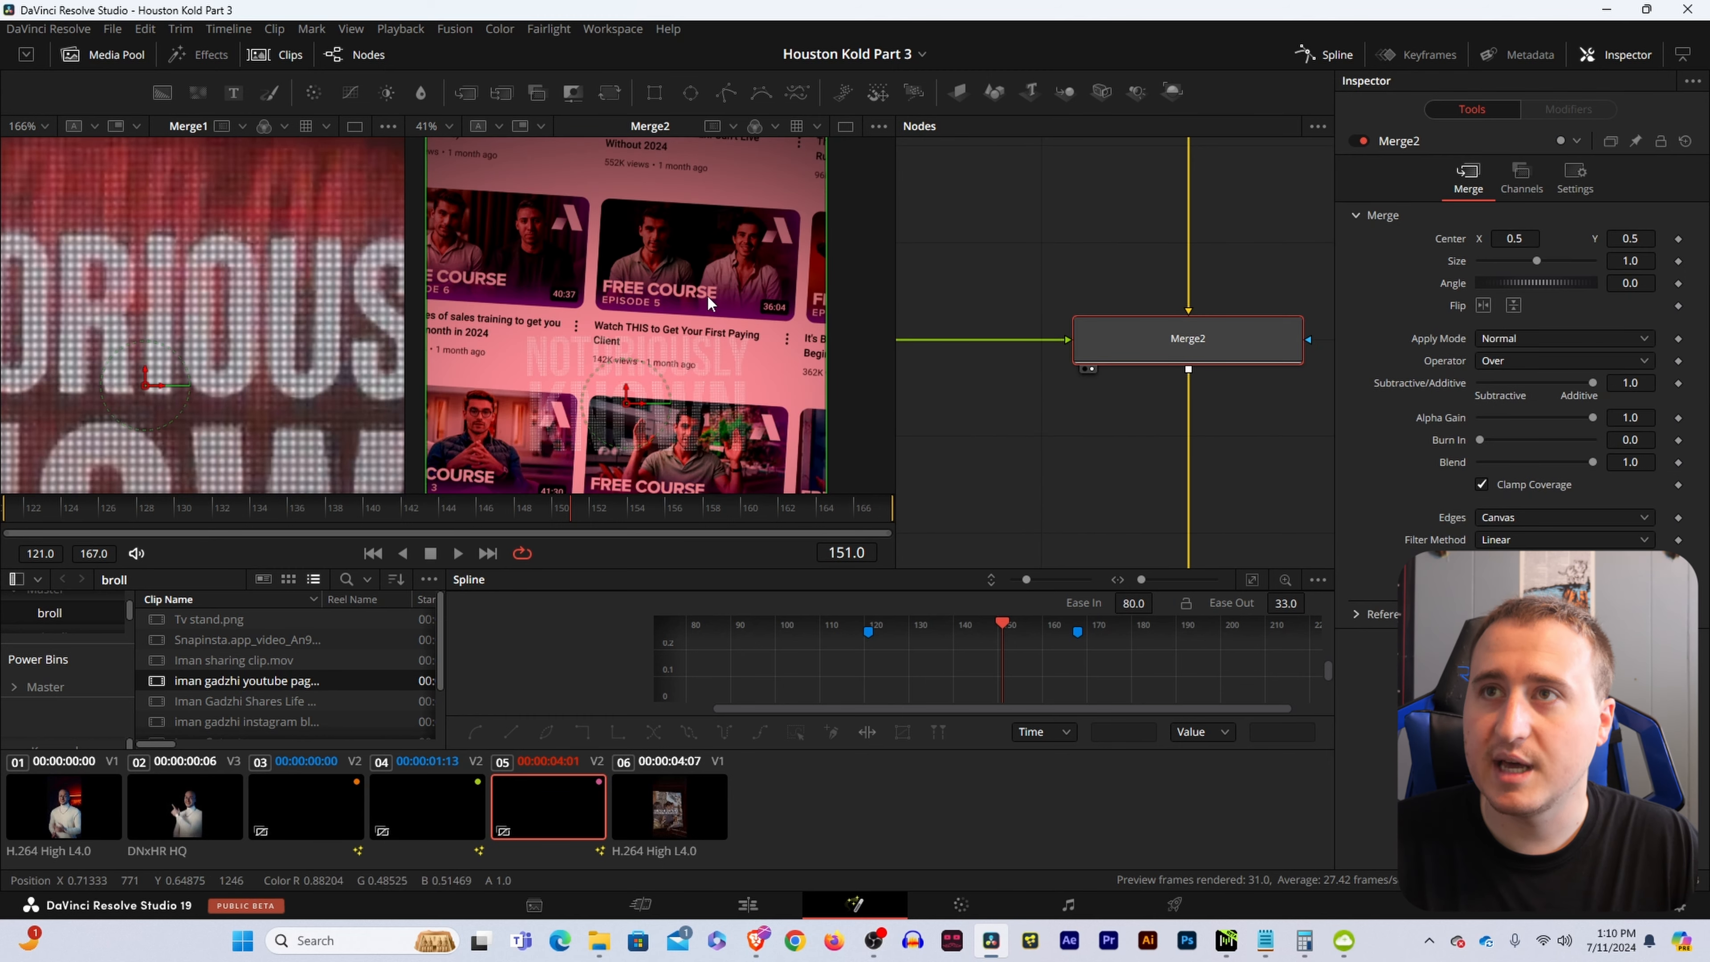
{"action": "scroll", "coordinate": [636, 360], "scroll_direction": "up", "scroll_amount": 2}
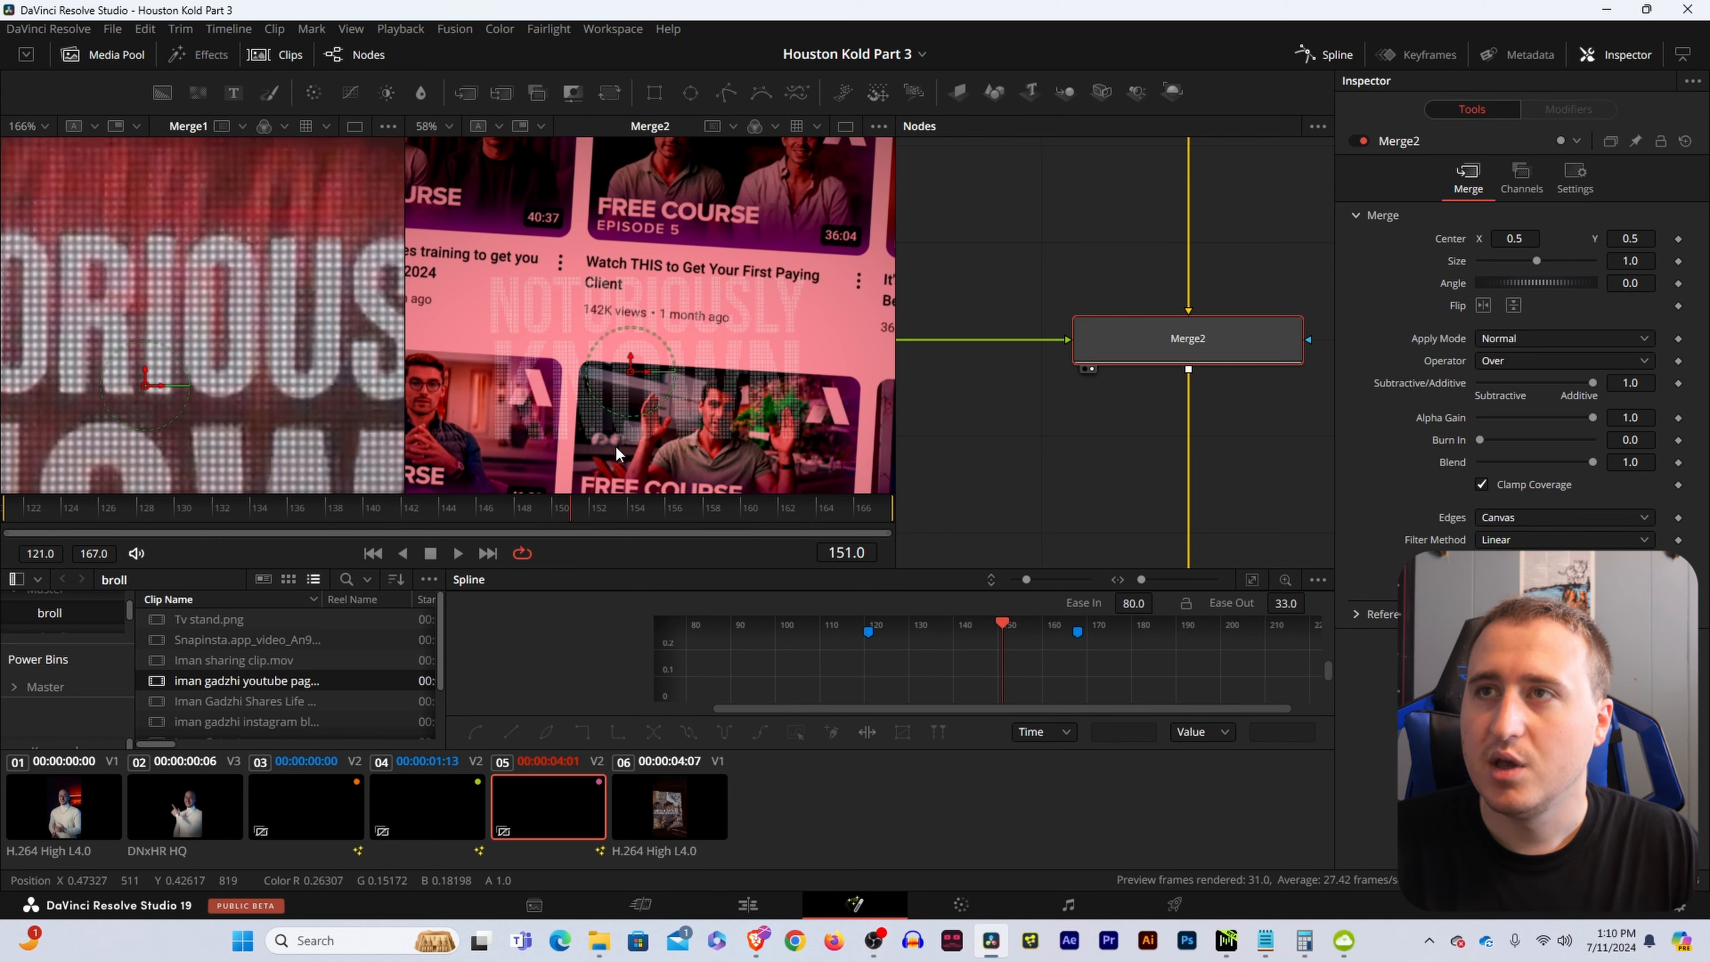
{"action": "left_click_drag", "start_coordinate": [614, 446], "coordinate": [650, 330]}
{"action": "scroll", "coordinate": [298, 284], "scroll_direction": "down", "scroll_amount": 6}
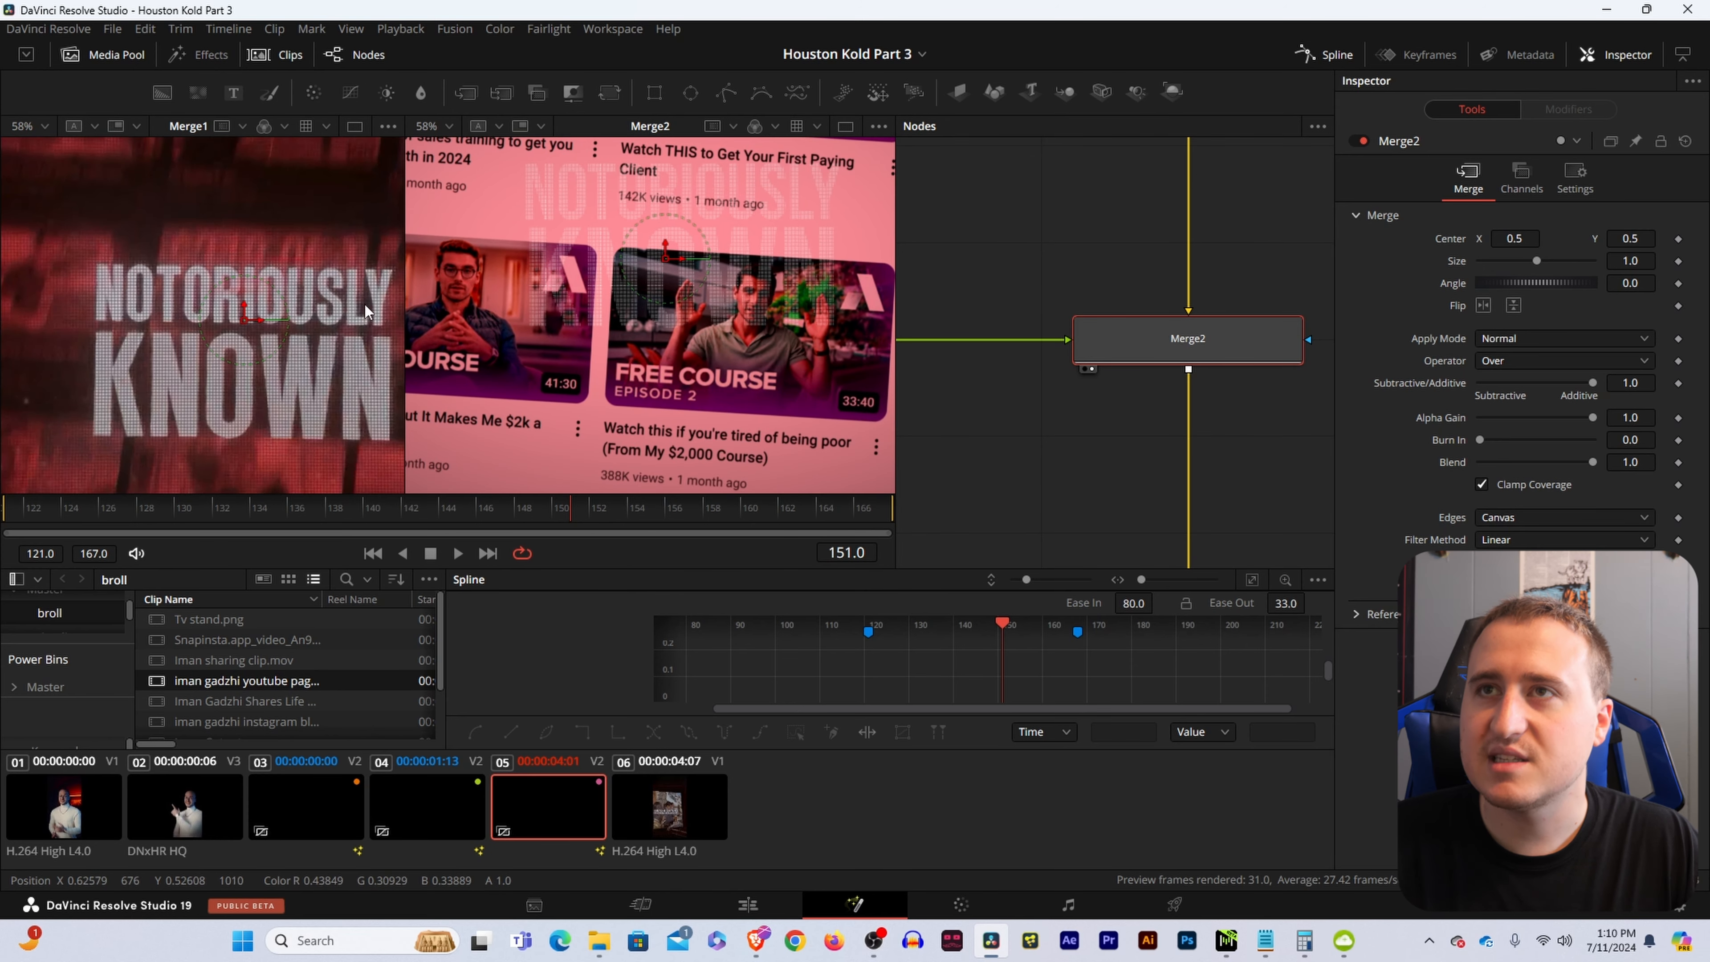
{"action": "scroll", "coordinate": [657, 267], "scroll_direction": "down", "scroll_amount": 2}
{"action": "scroll", "coordinate": [1066, 492], "scroll_direction": "down", "scroll_amount": 5}
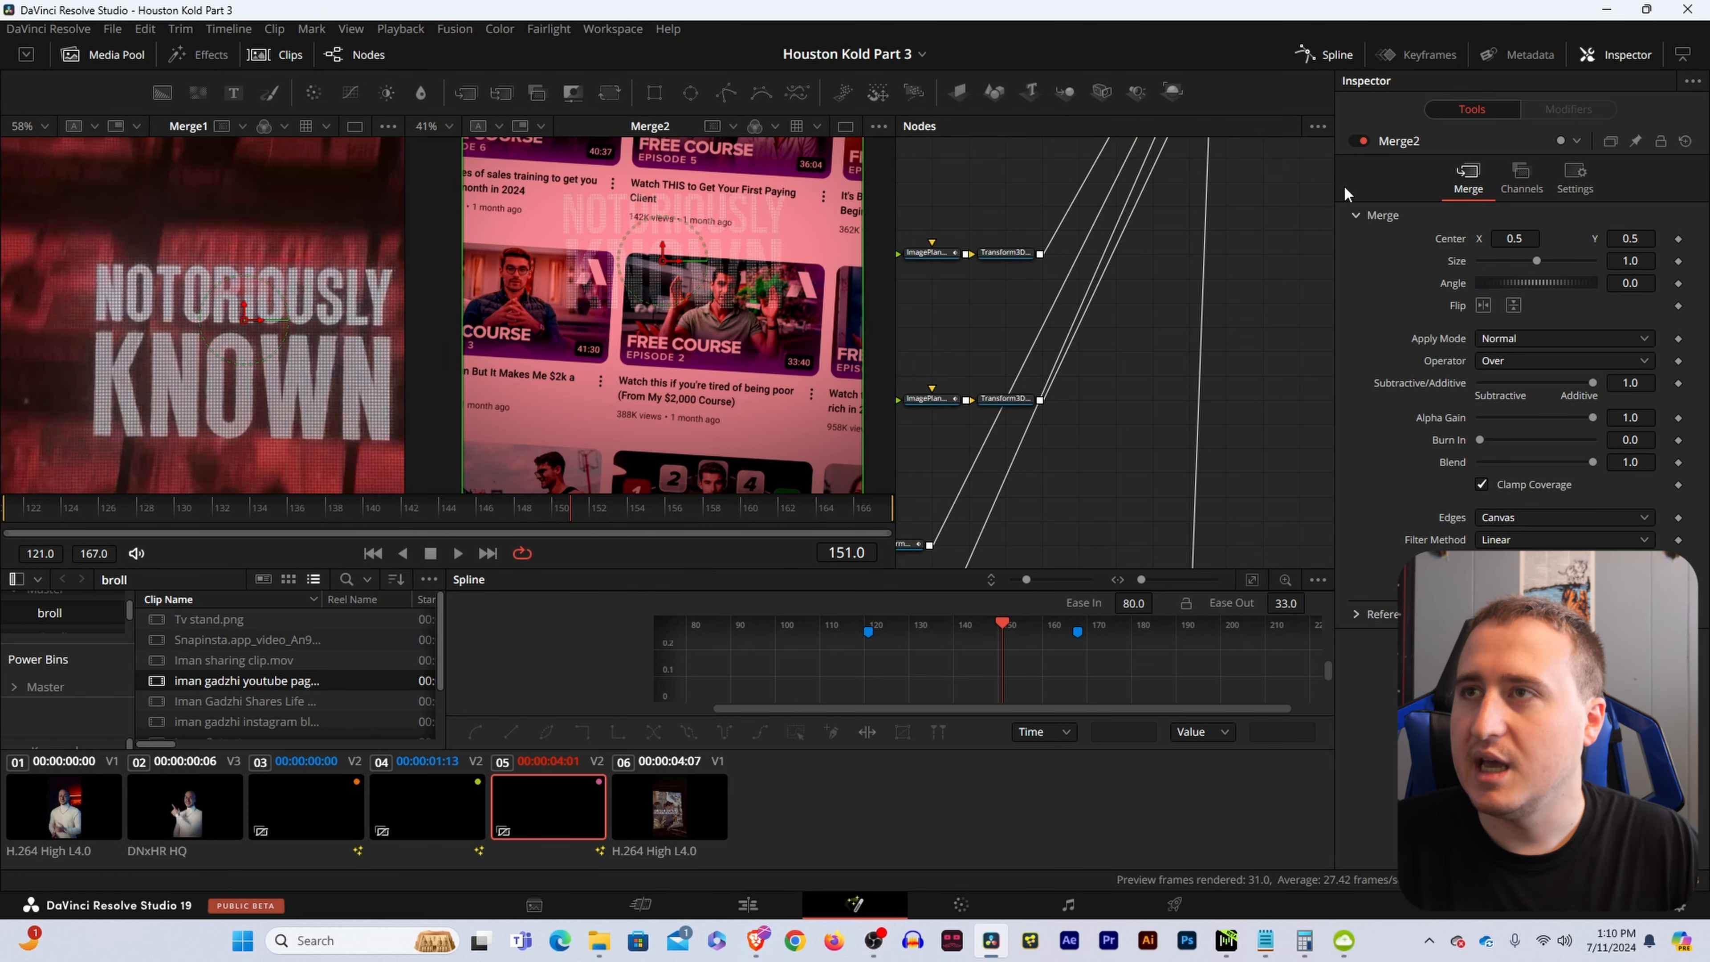
Insert a Brightness / Contrast node between pRender1 and Transform3 in the particle text branch.
{"action": "left_click_drag", "start_coordinate": [1098, 294], "coordinate": [1173, 283]}
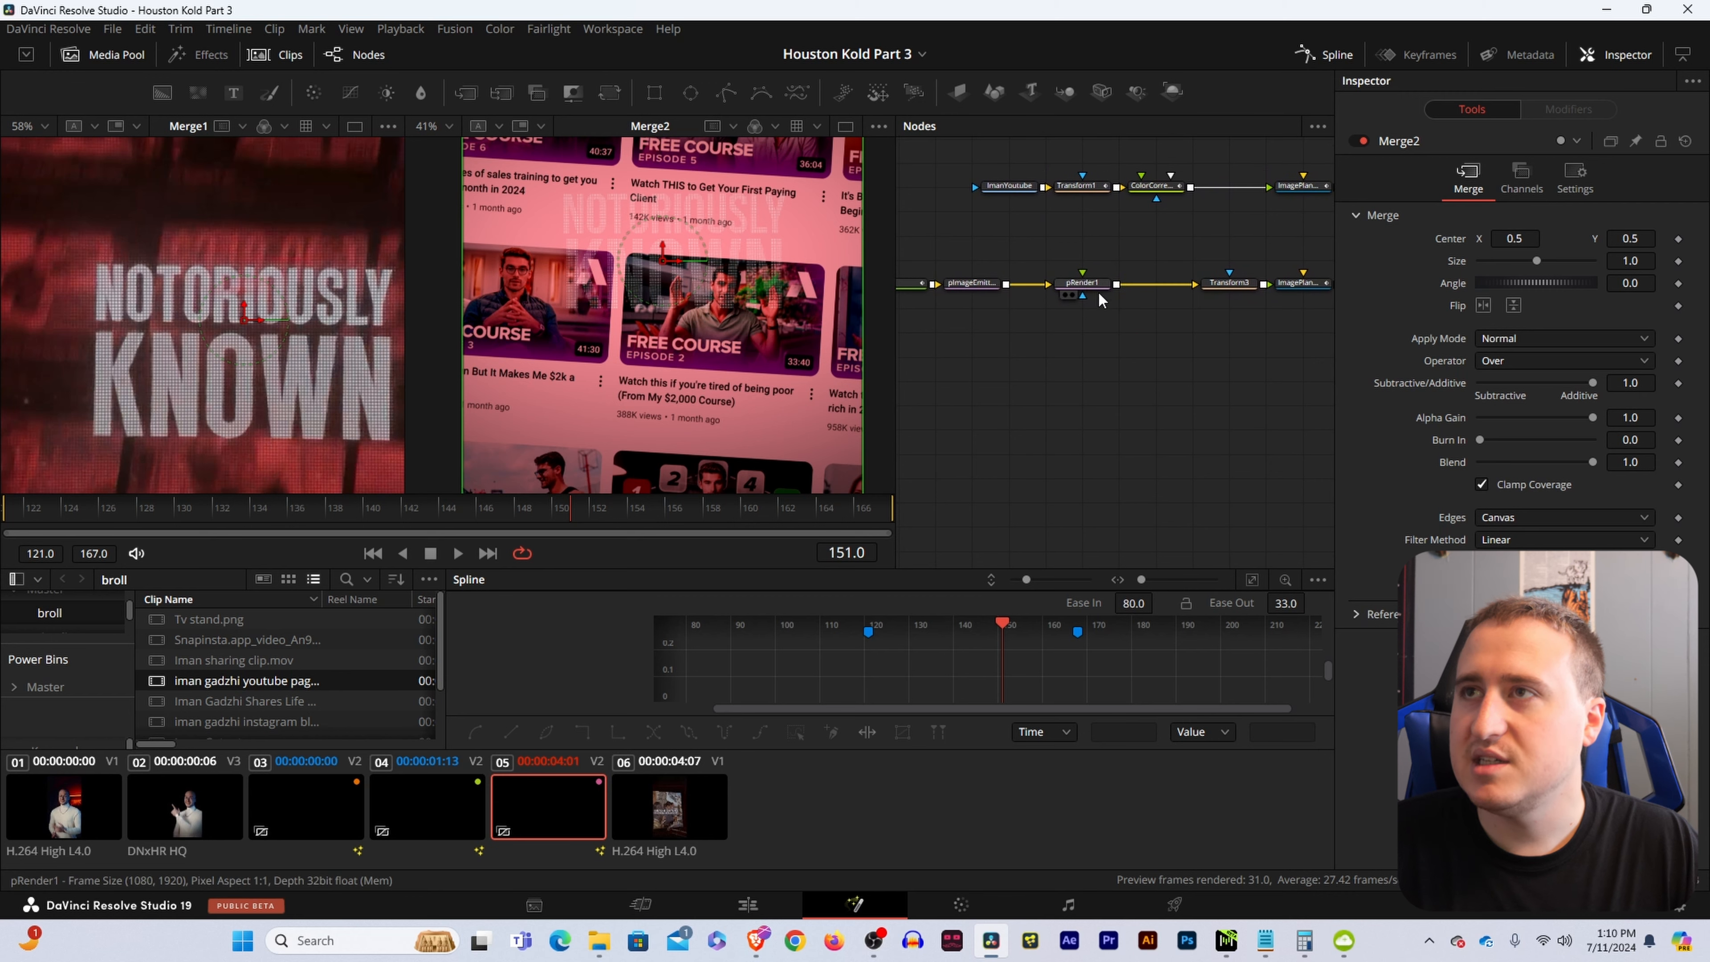
{"action": "left_click", "coordinate": [1082, 283]}
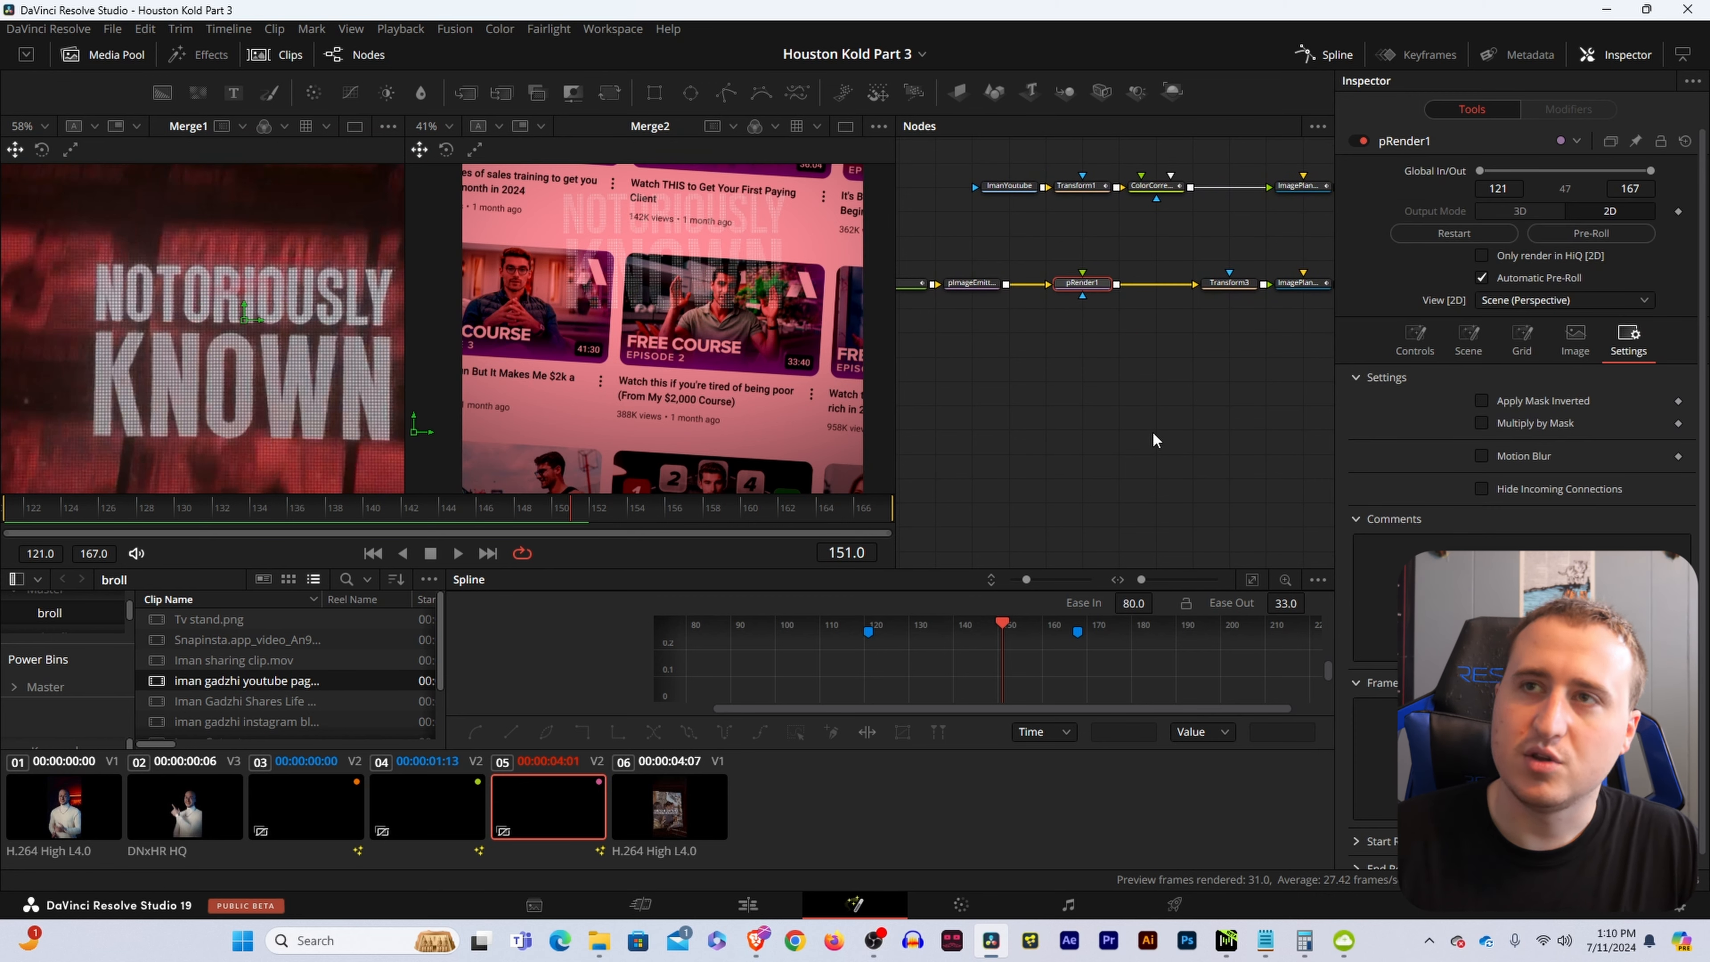
{"action": "key", "text": "shift+space"}
{"action": "type", "text": "BIRH"}
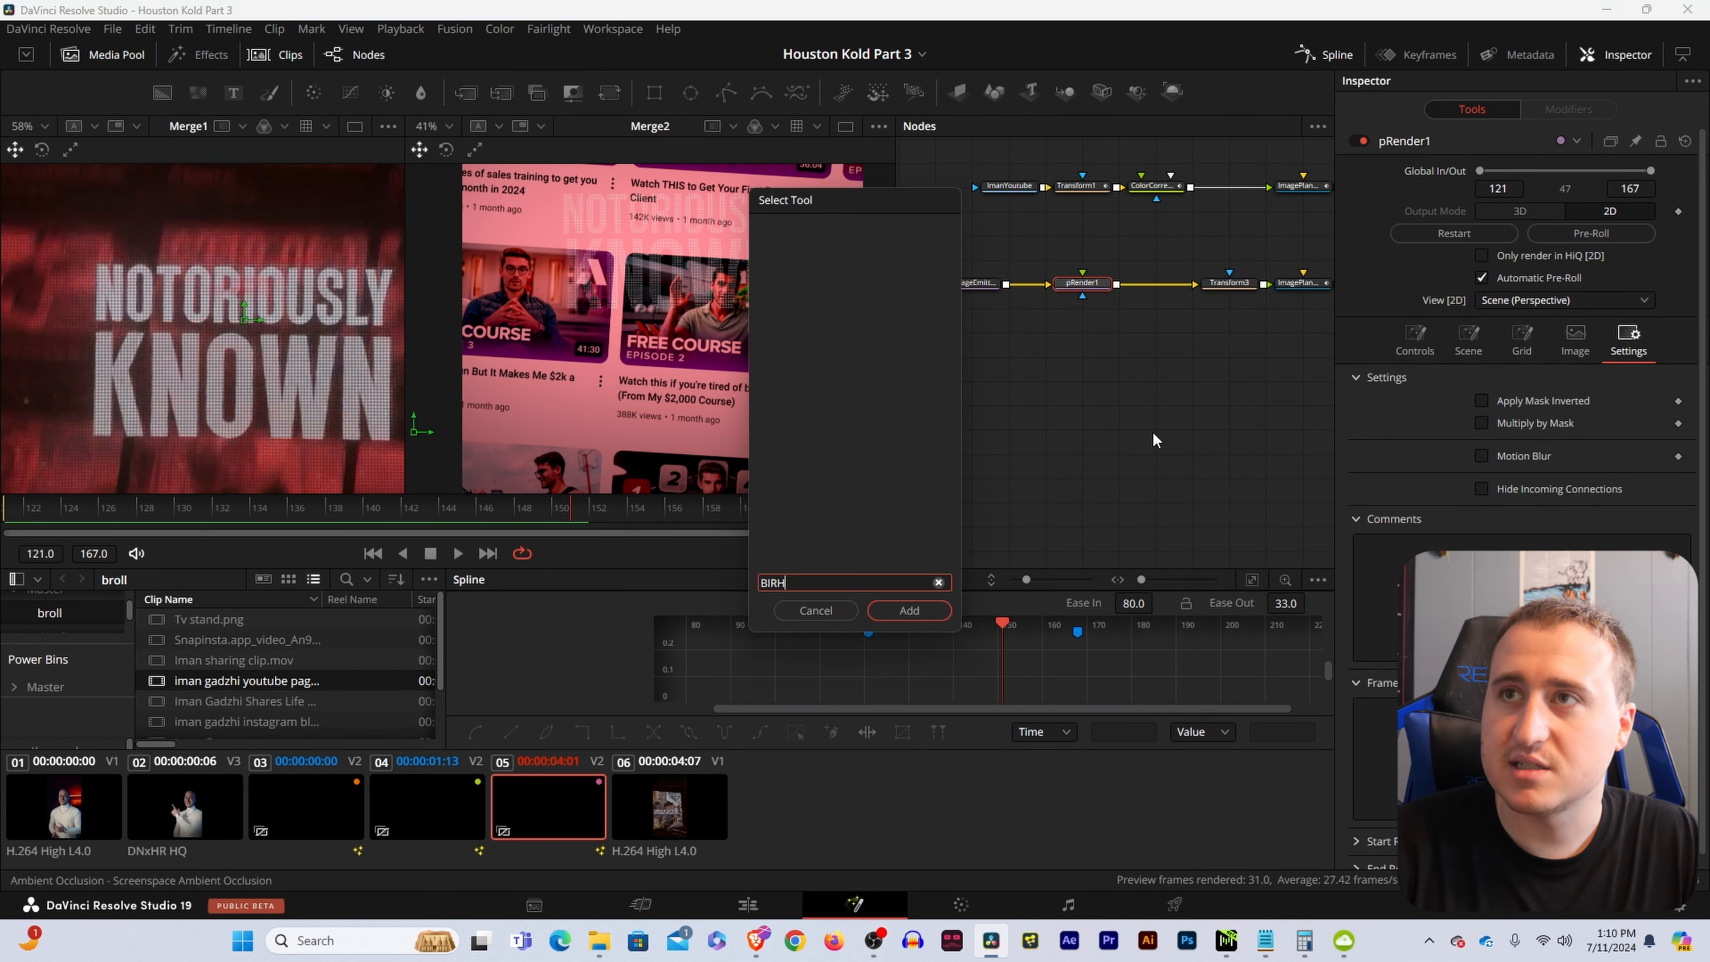
{"action": "type", "text": "T"}
{"action": "key", "text": "BackSpace"}
{"action": "key", "text": "BackSpace"}
{"action": "key", "text": "BackSpace"}
{"action": "key", "text": "BackSpace"}
{"action": "key", "text": "BackSpace"}
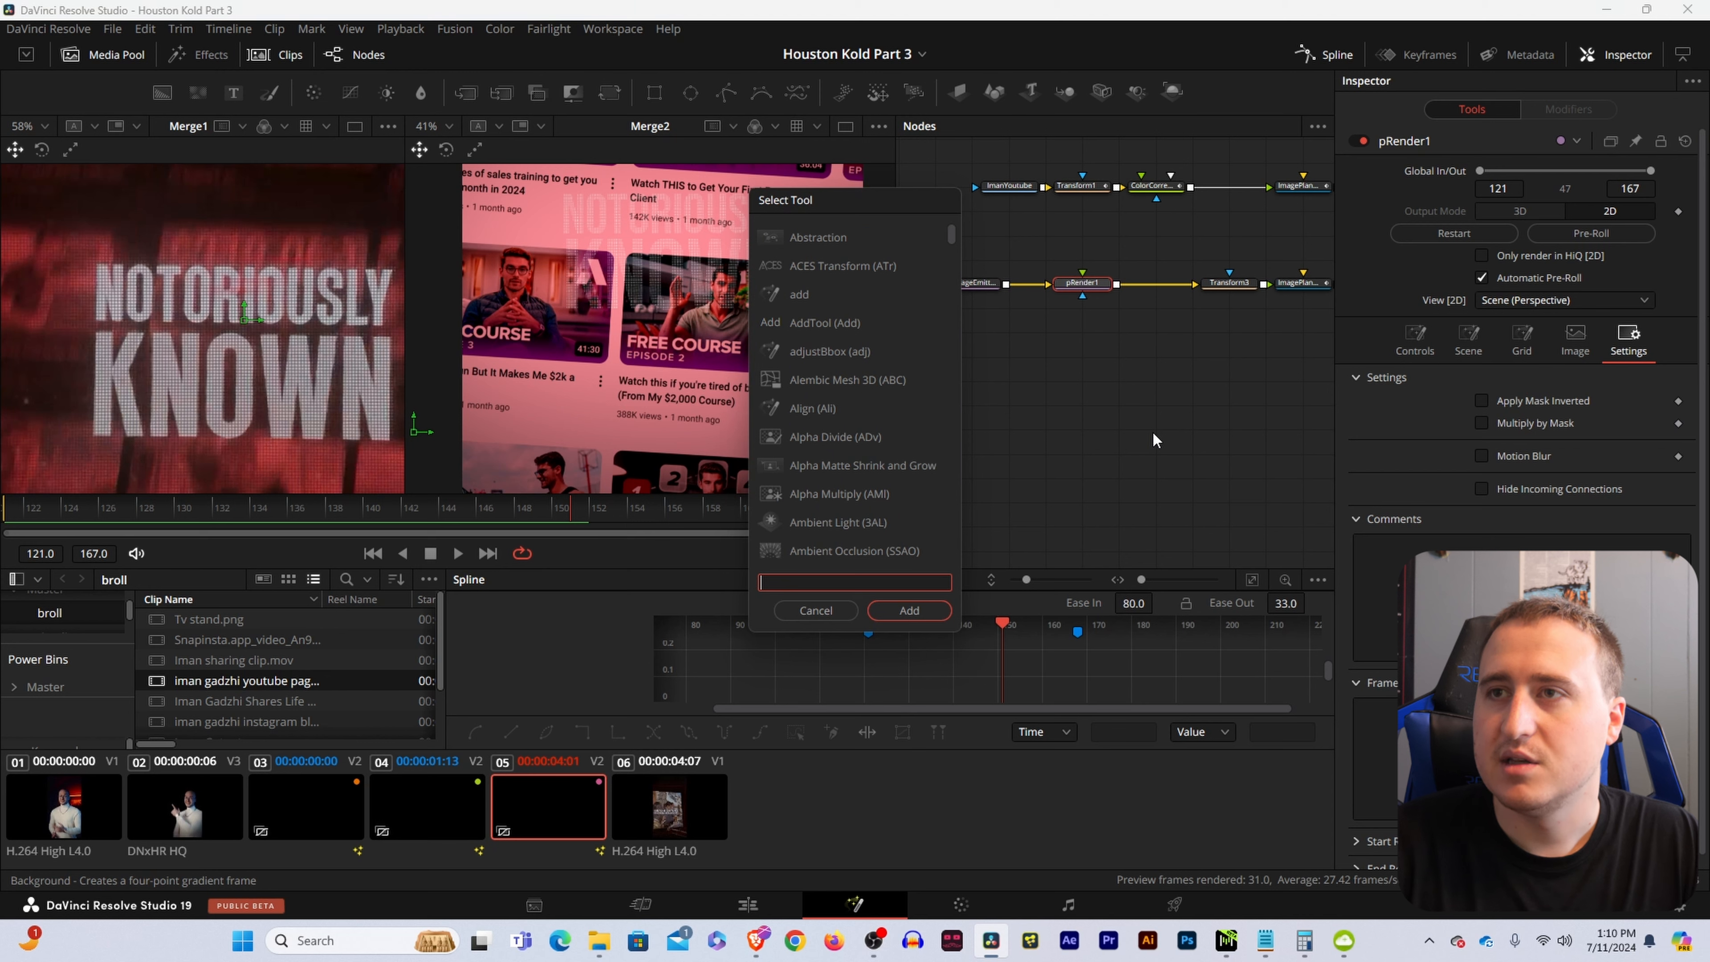
{"action": "type", "text": "briht"}
{"action": "key", "text": "BackSpace"}
{"action": "key", "text": "BackSpace"}
{"action": "type", "text": "gh"}
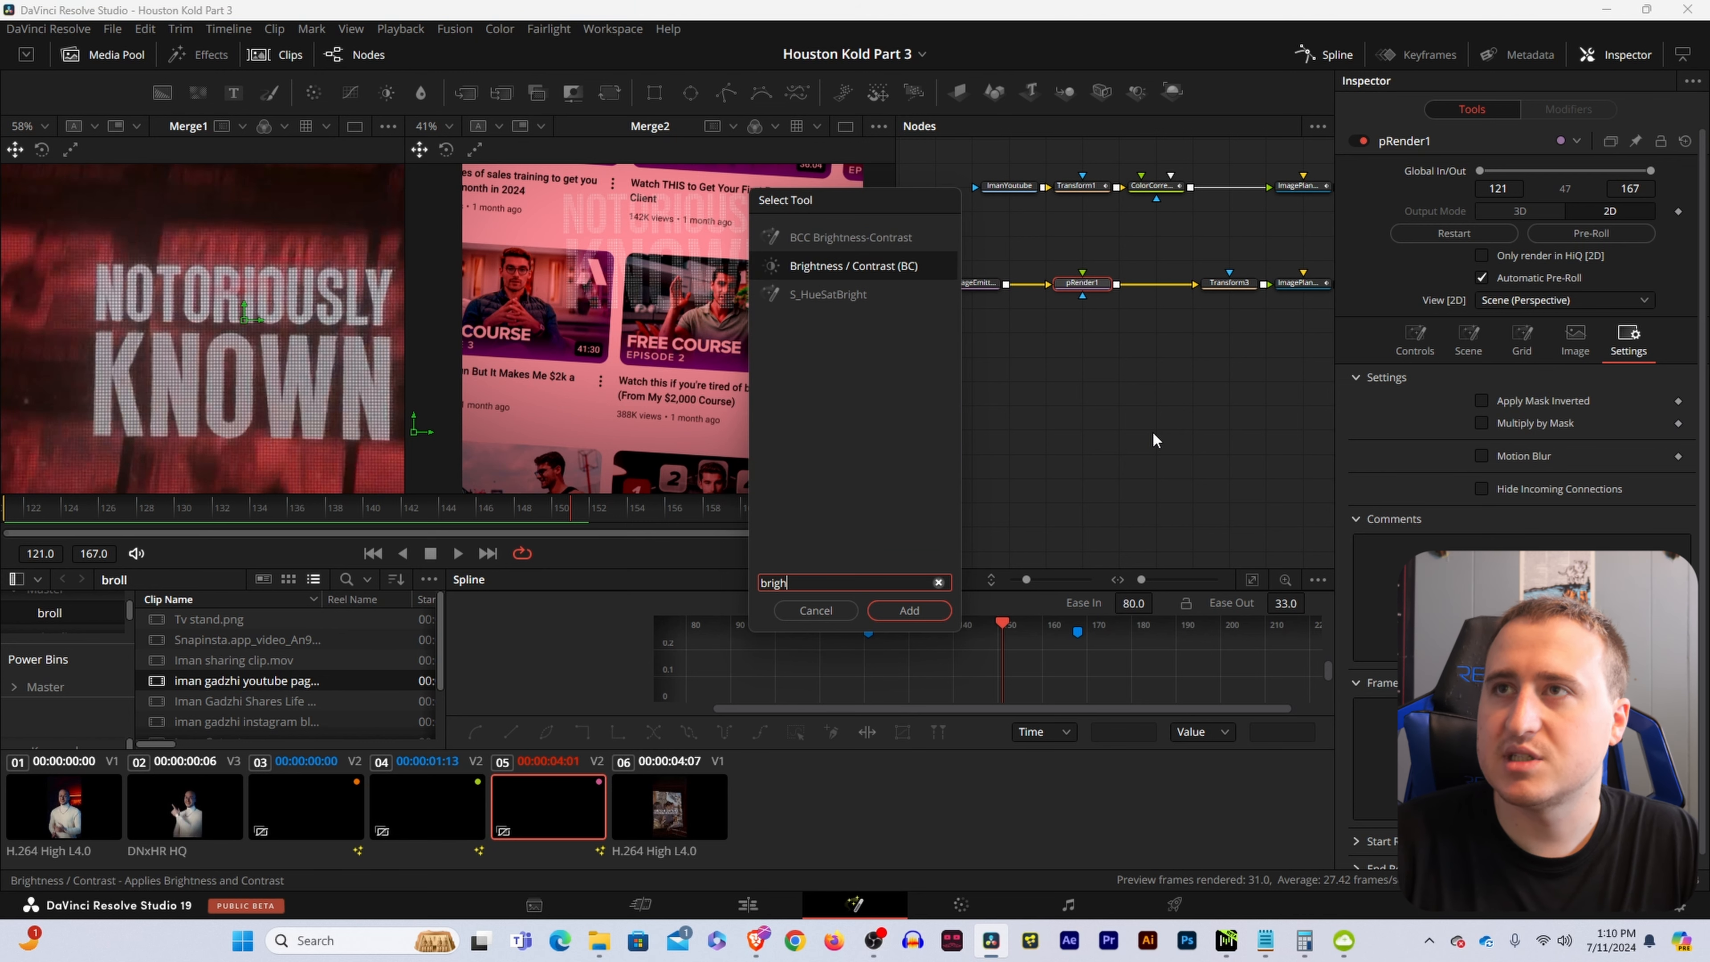
{"action": "key", "text": "Return"}
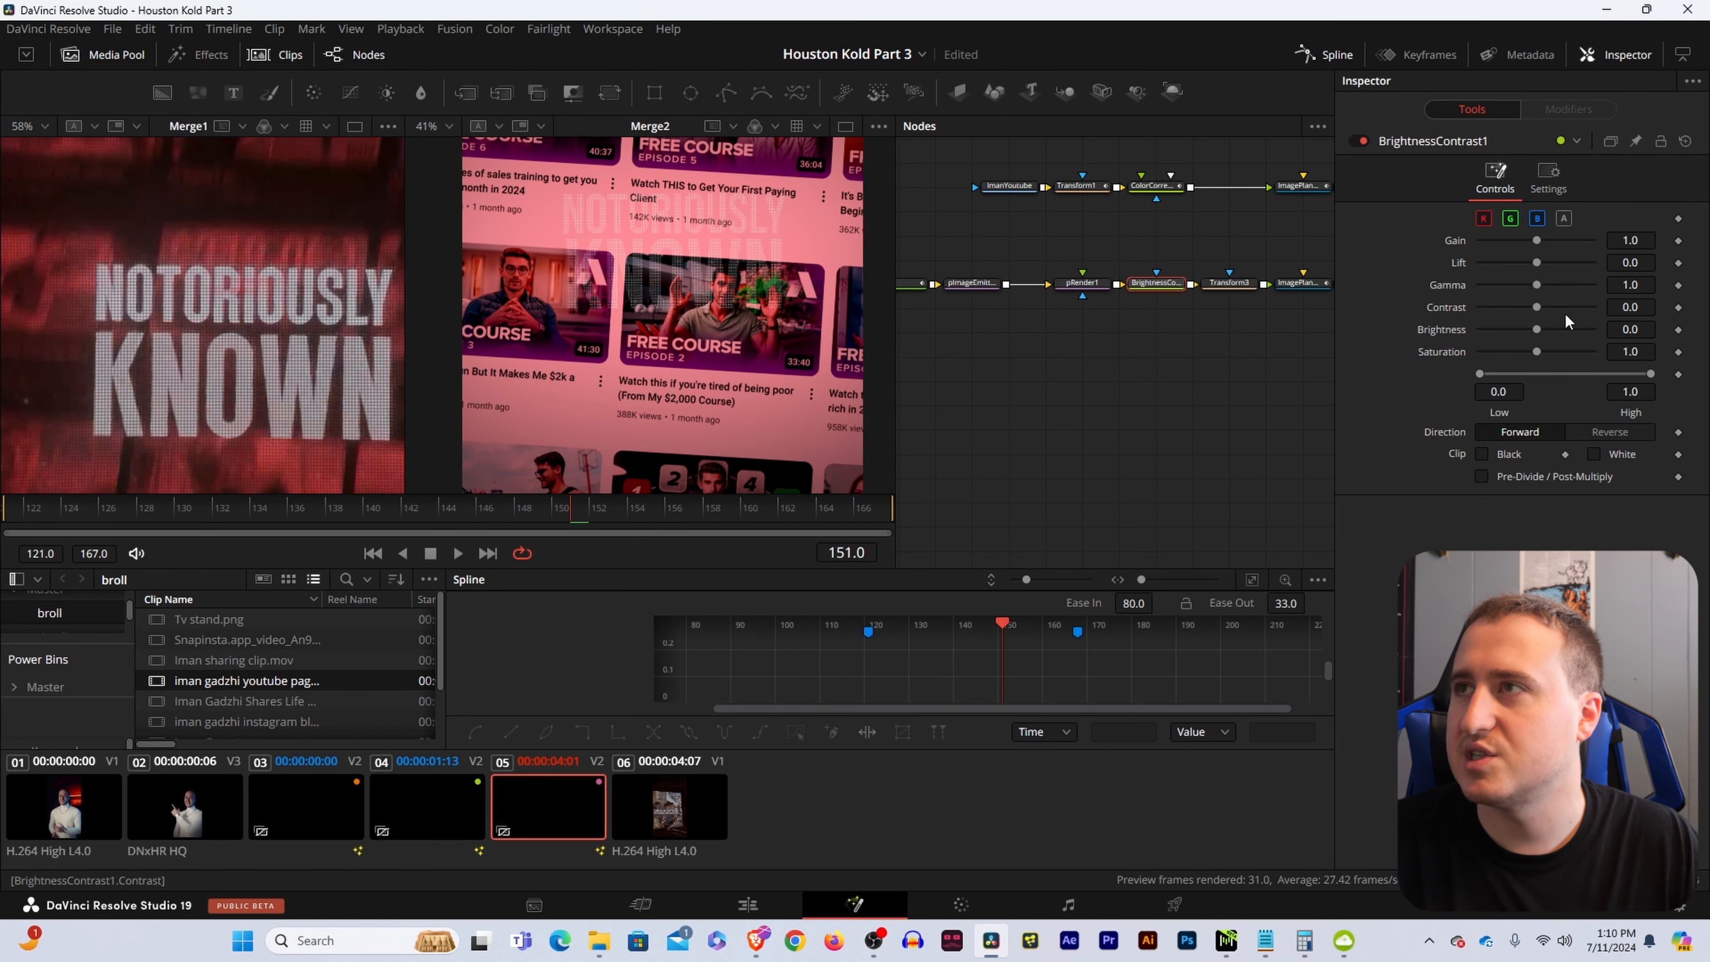
Brighten the particle text by setting the Brightness / Contrast gain to 4.05 and brightness to 0.21.
{"action": "left_click_drag", "start_coordinate": [1538, 239], "coordinate": [1577, 244]}
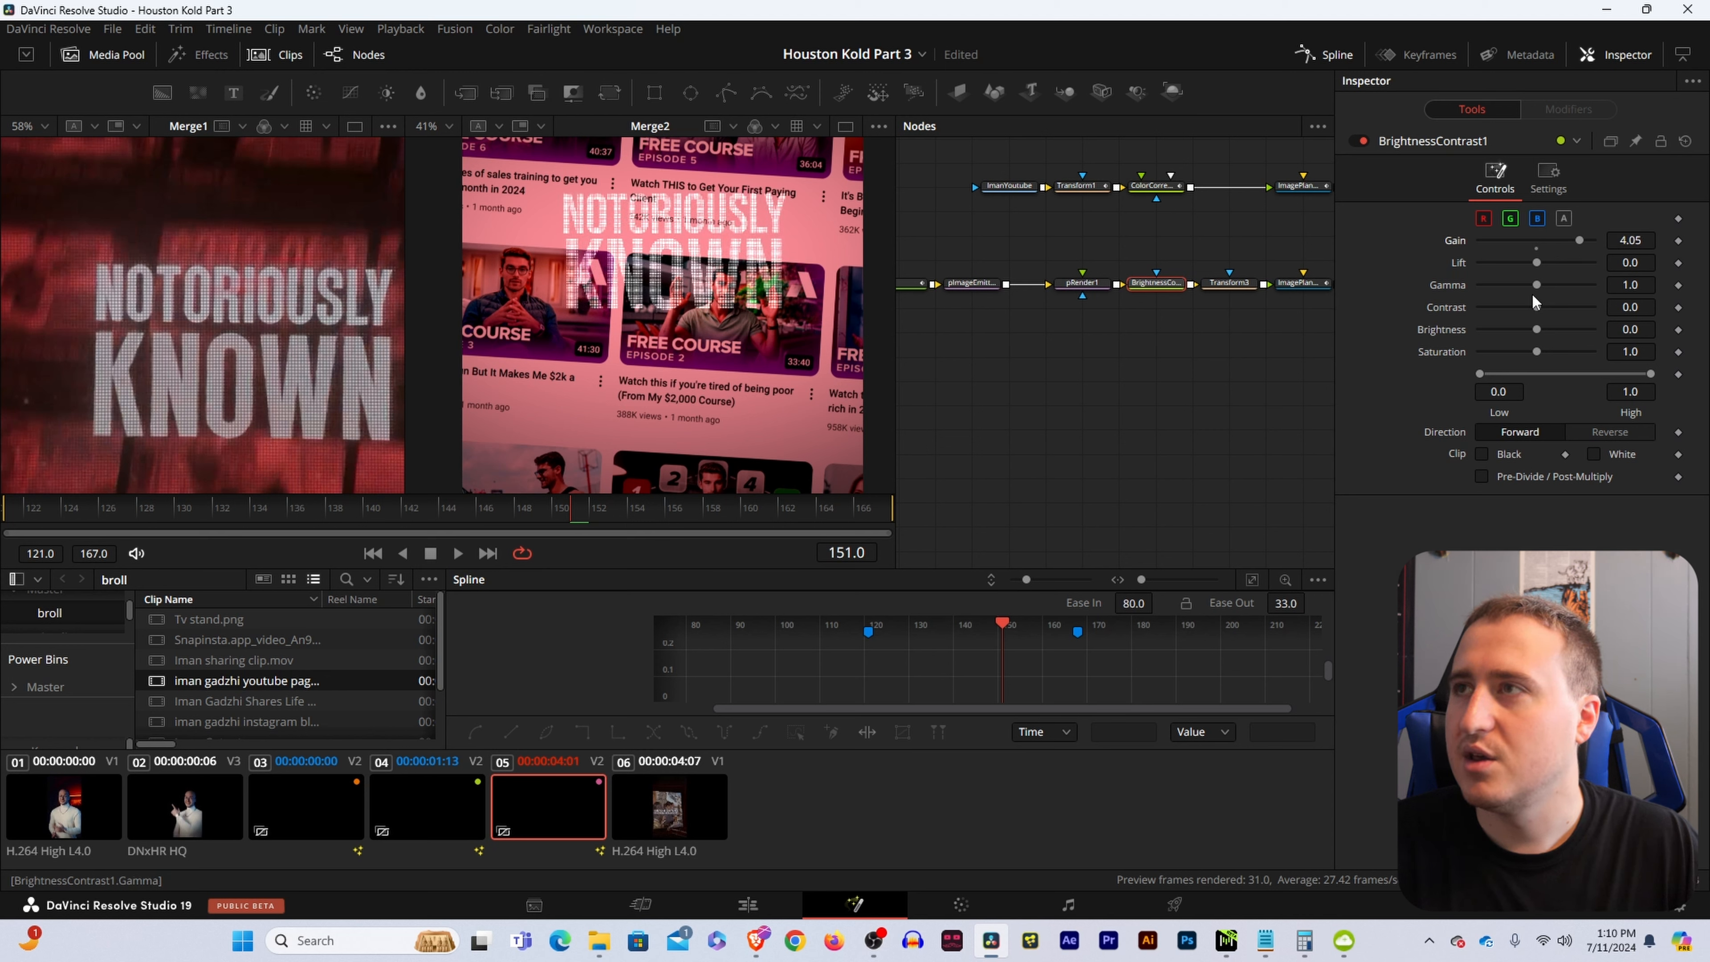
{"action": "left_click_drag", "start_coordinate": [1538, 336], "coordinate": [1548, 342]}
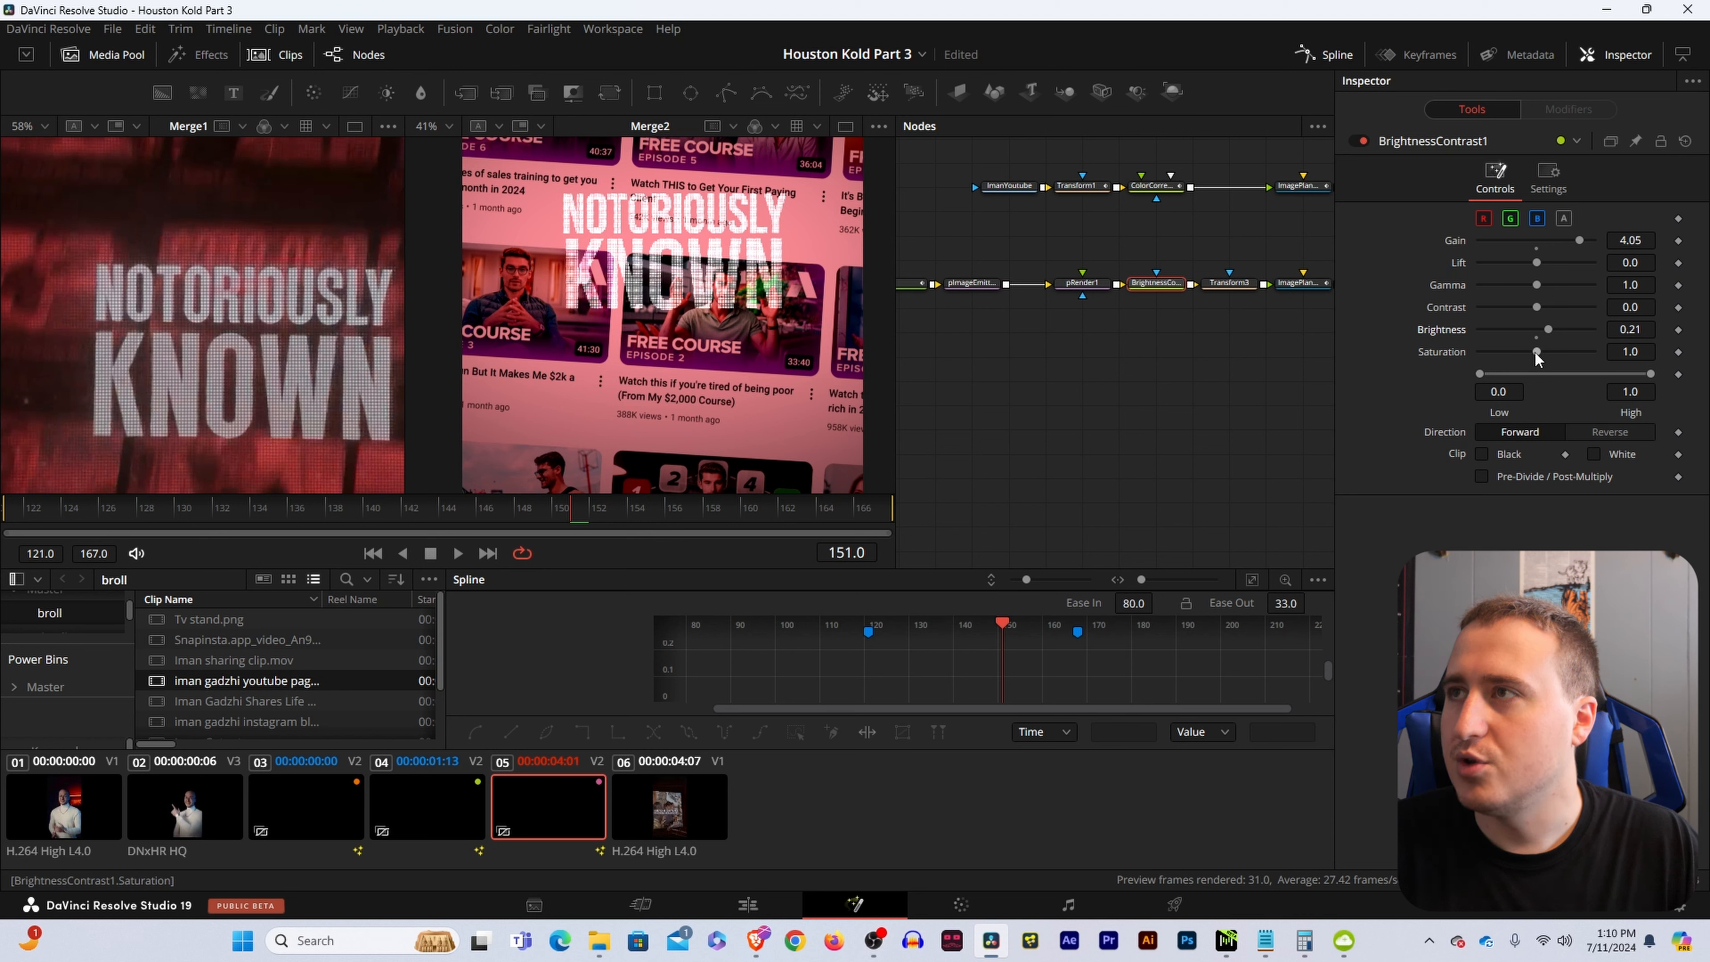
Examine the pImageEmitter1 Region settings, compare the text in both viewers, and scrub the composition back to frame 129.
{"action": "left_click", "coordinate": [1082, 284]}
{"action": "left_click", "coordinate": [971, 288]}
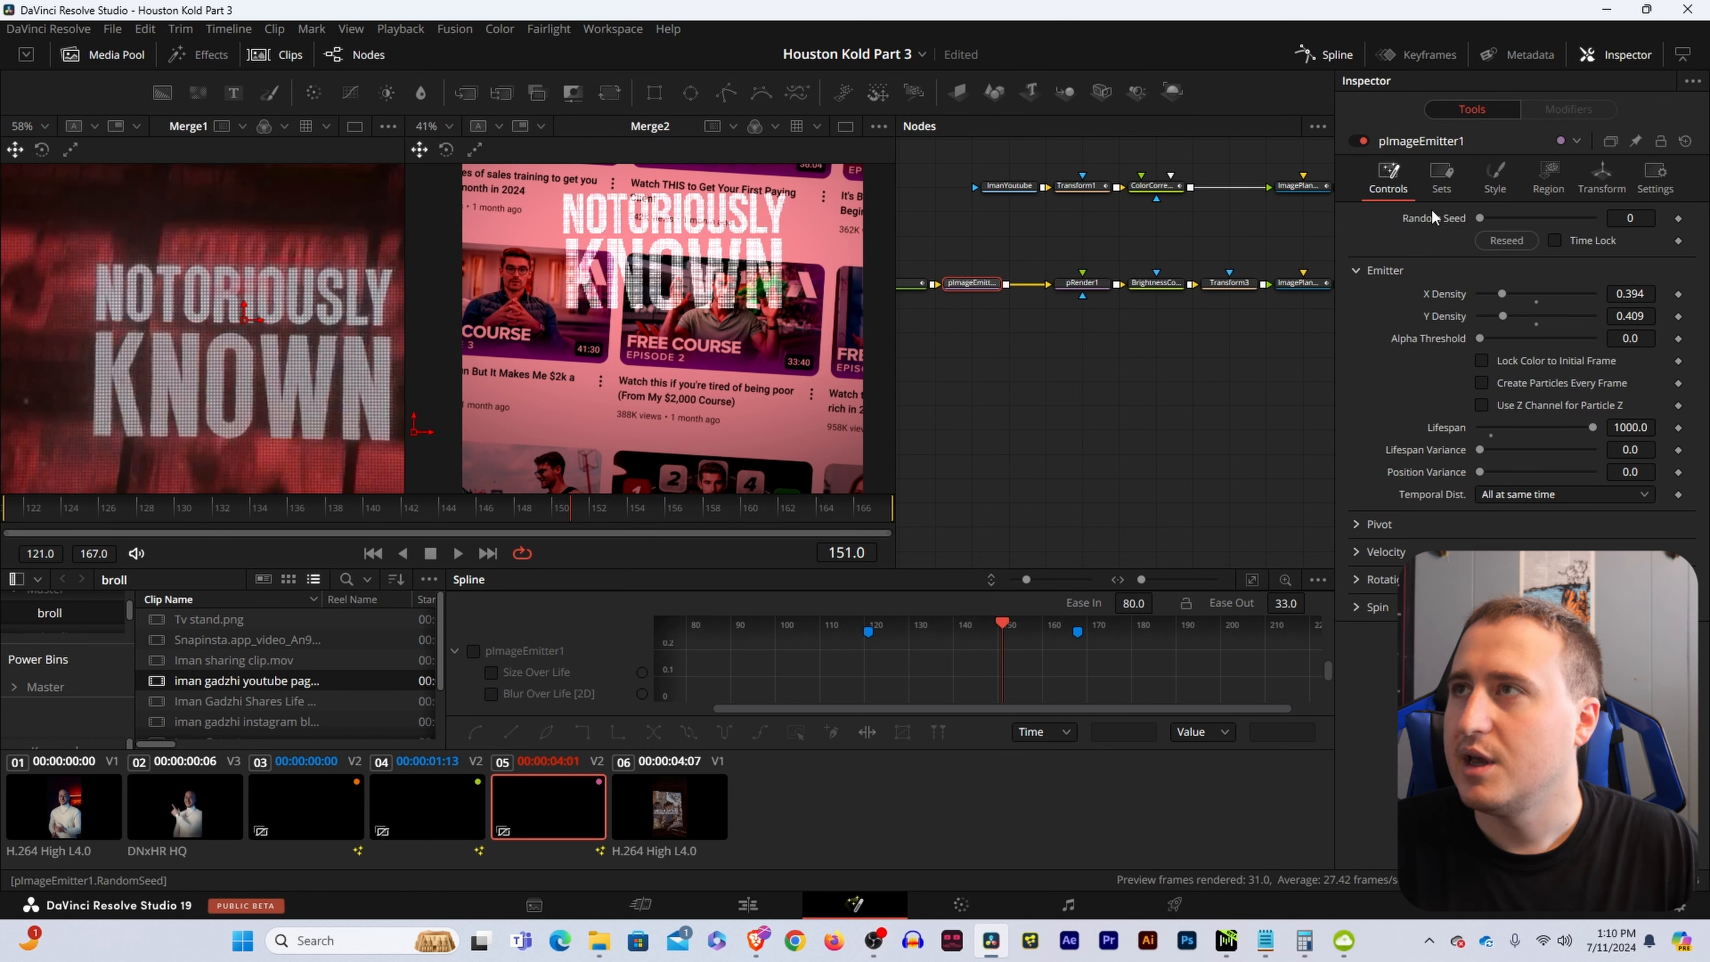
{"action": "left_click", "coordinate": [1546, 183]}
{"action": "scroll", "coordinate": [686, 228], "scroll_direction": "down", "scroll_amount": 2}
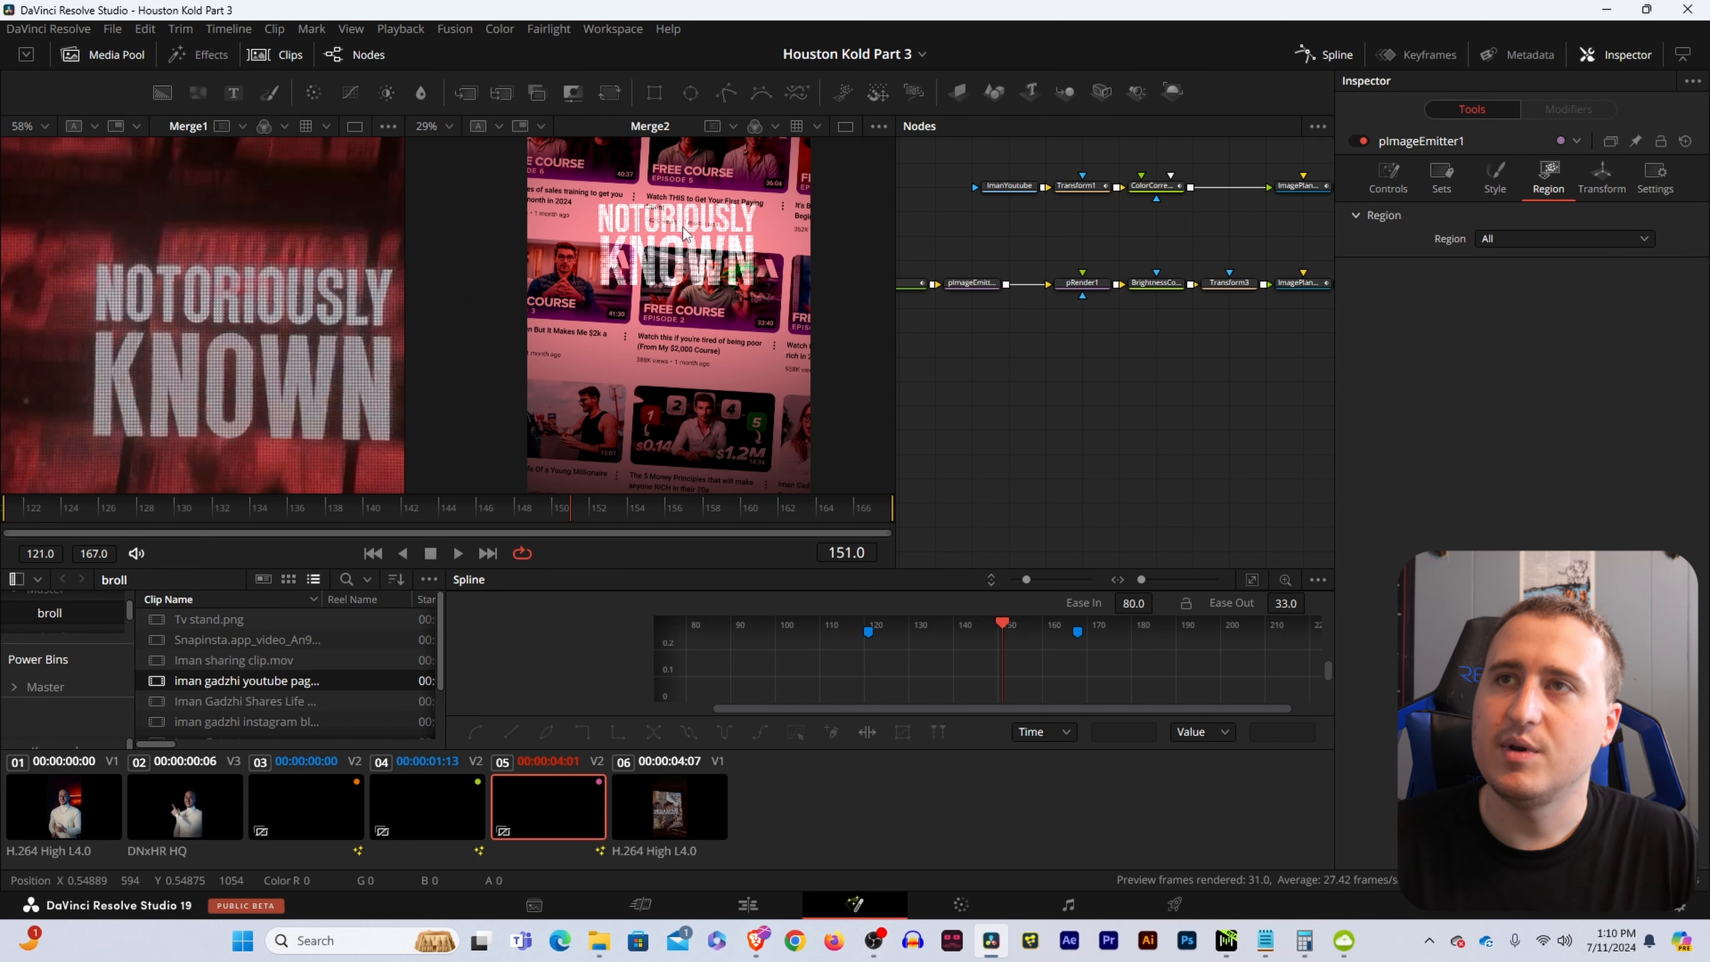
{"action": "scroll", "coordinate": [252, 349], "scroll_direction": "up", "scroll_amount": 2}
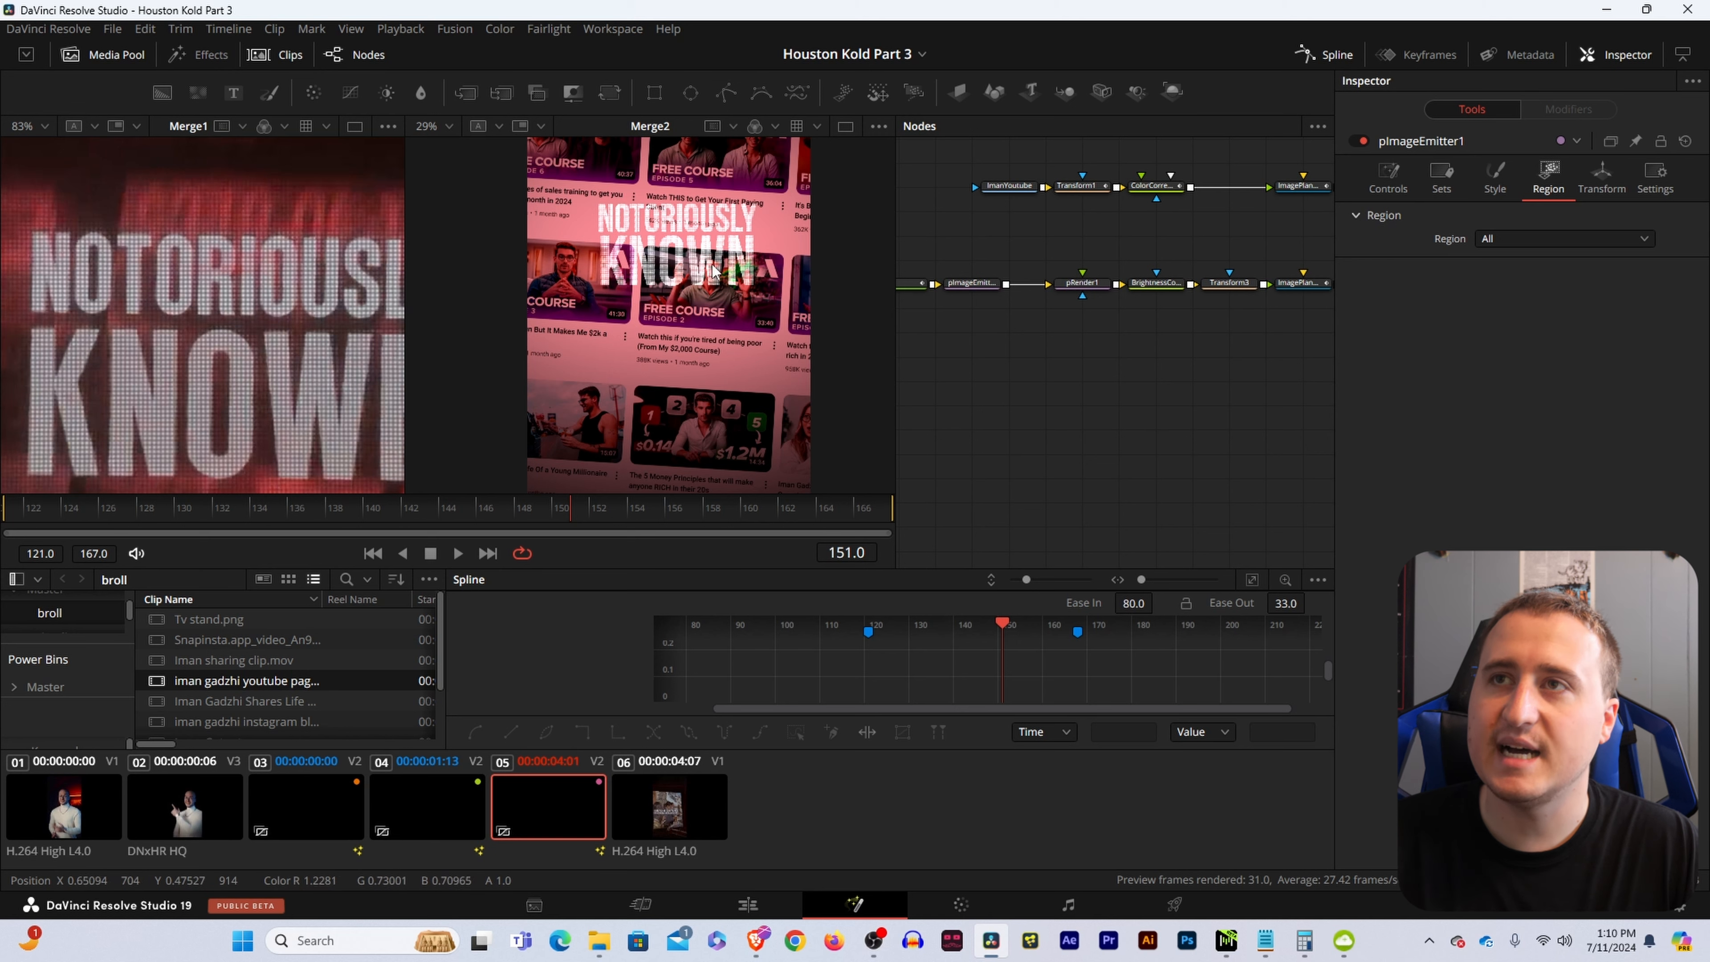
{"action": "scroll", "coordinate": [680, 246], "scroll_direction": "down", "scroll_amount": 2}
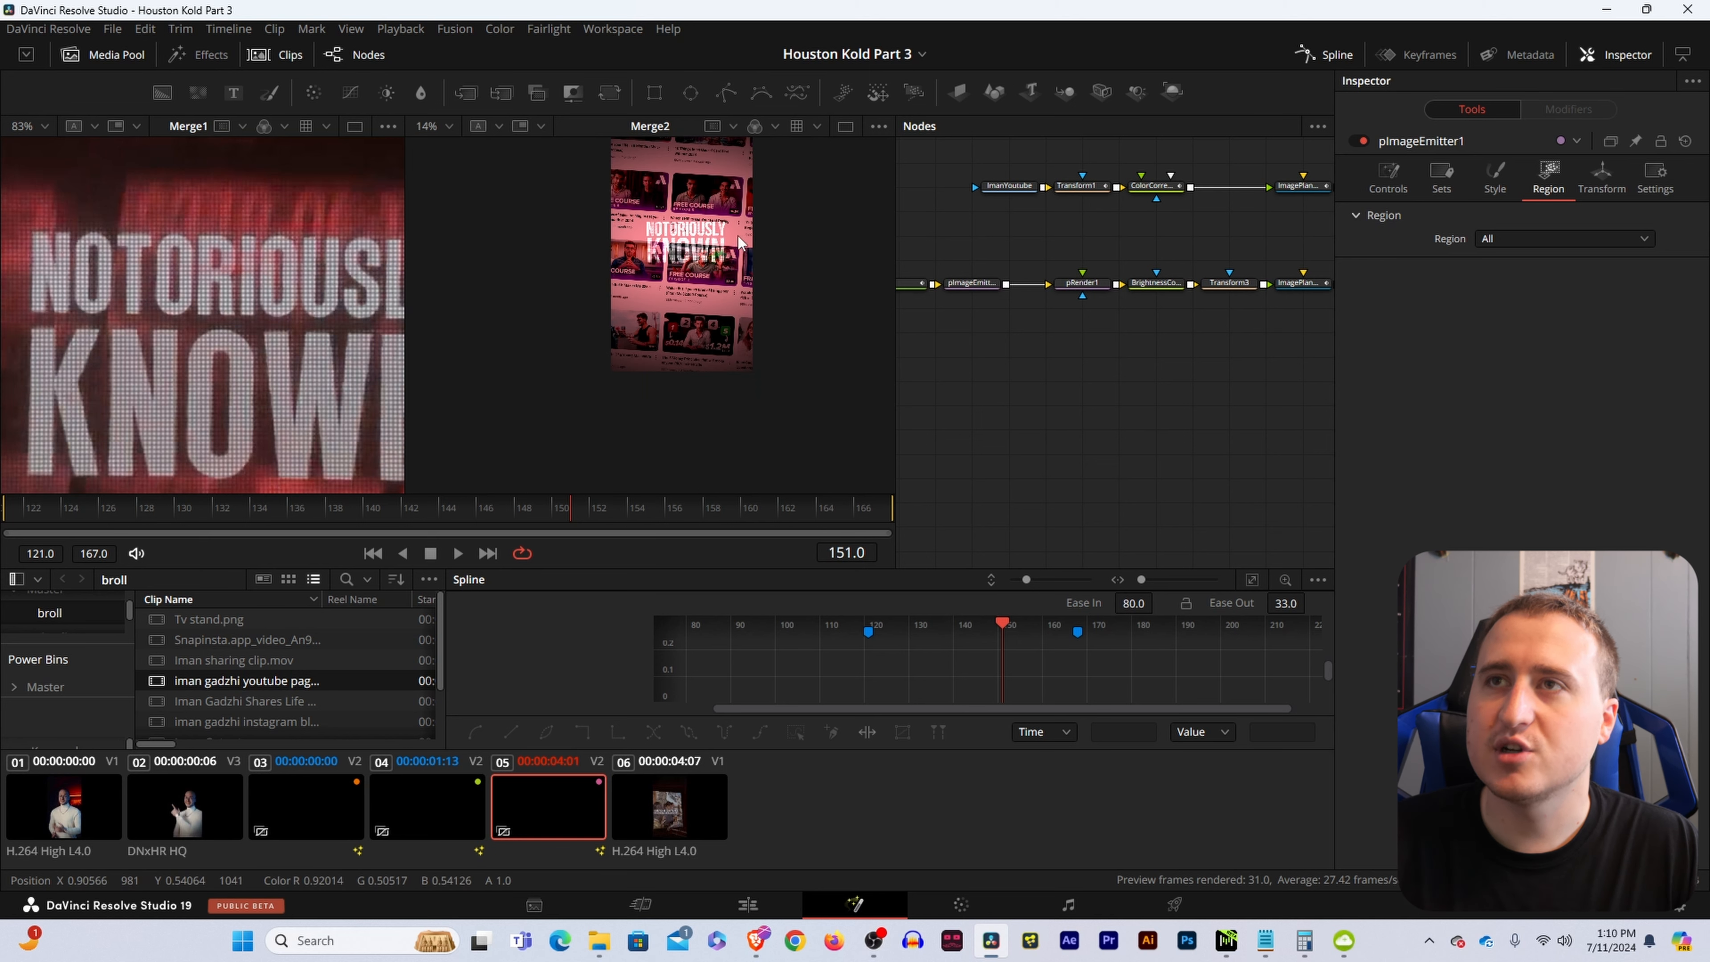
{"action": "left_click_drag", "start_coordinate": [1081, 299], "coordinate": [1166, 307]}
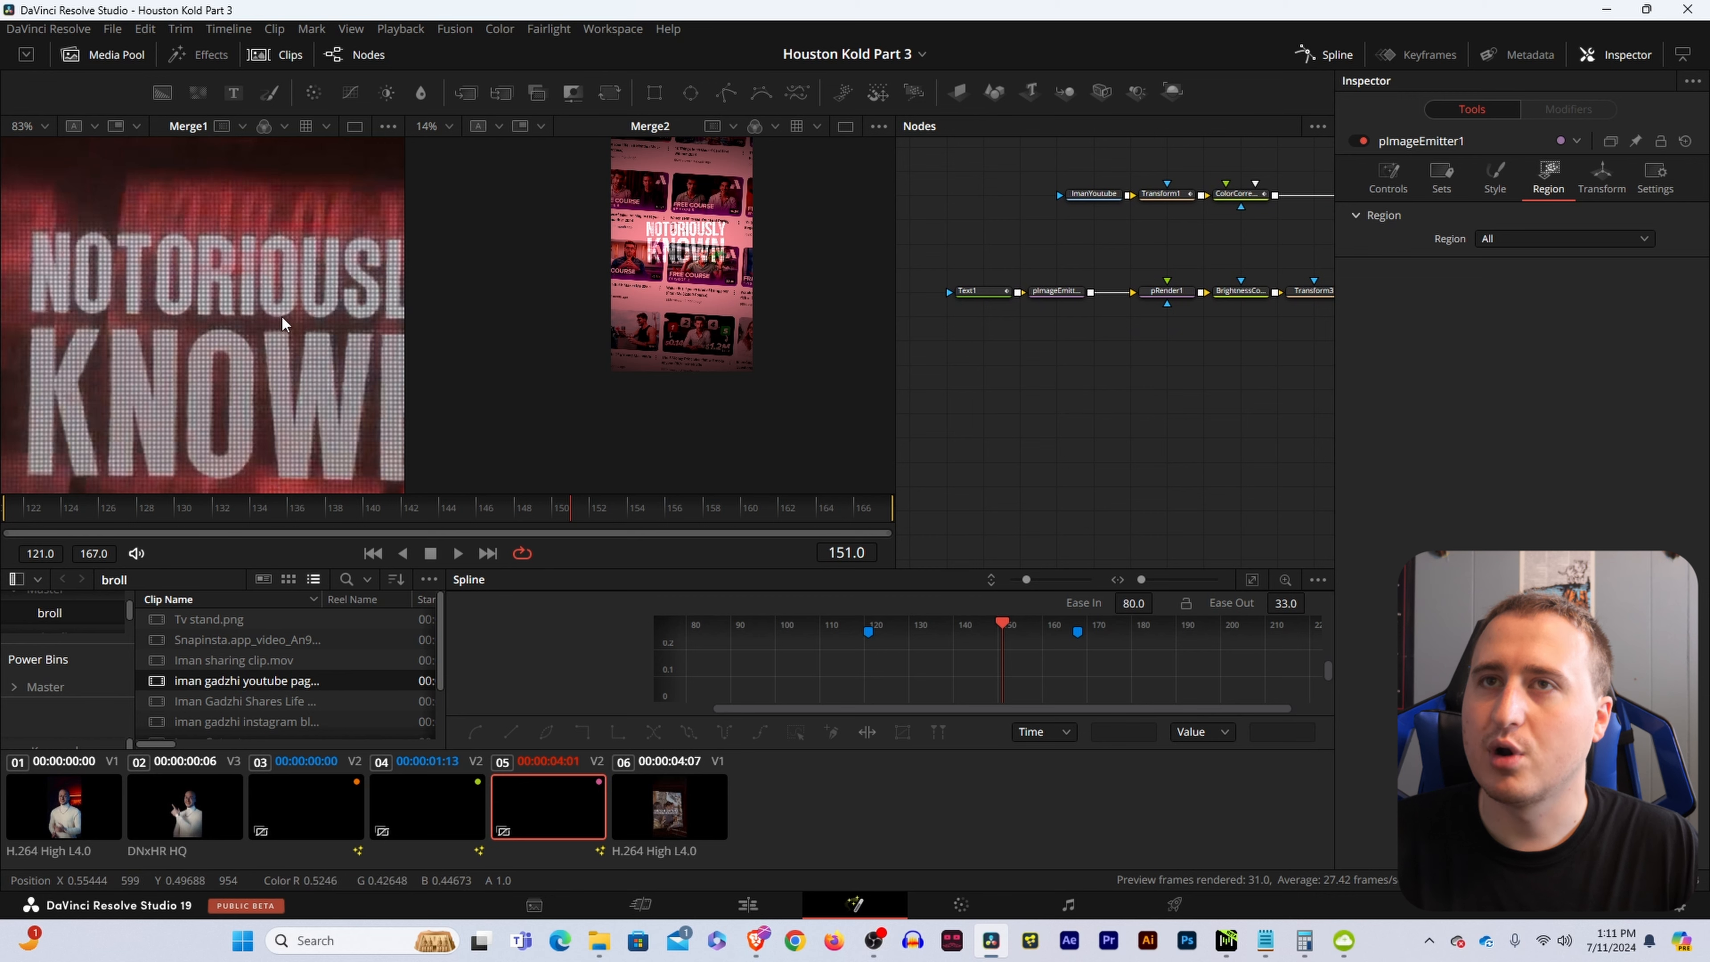
{"action": "scroll", "coordinate": [281, 315], "scroll_direction": "down", "scroll_amount": 4}
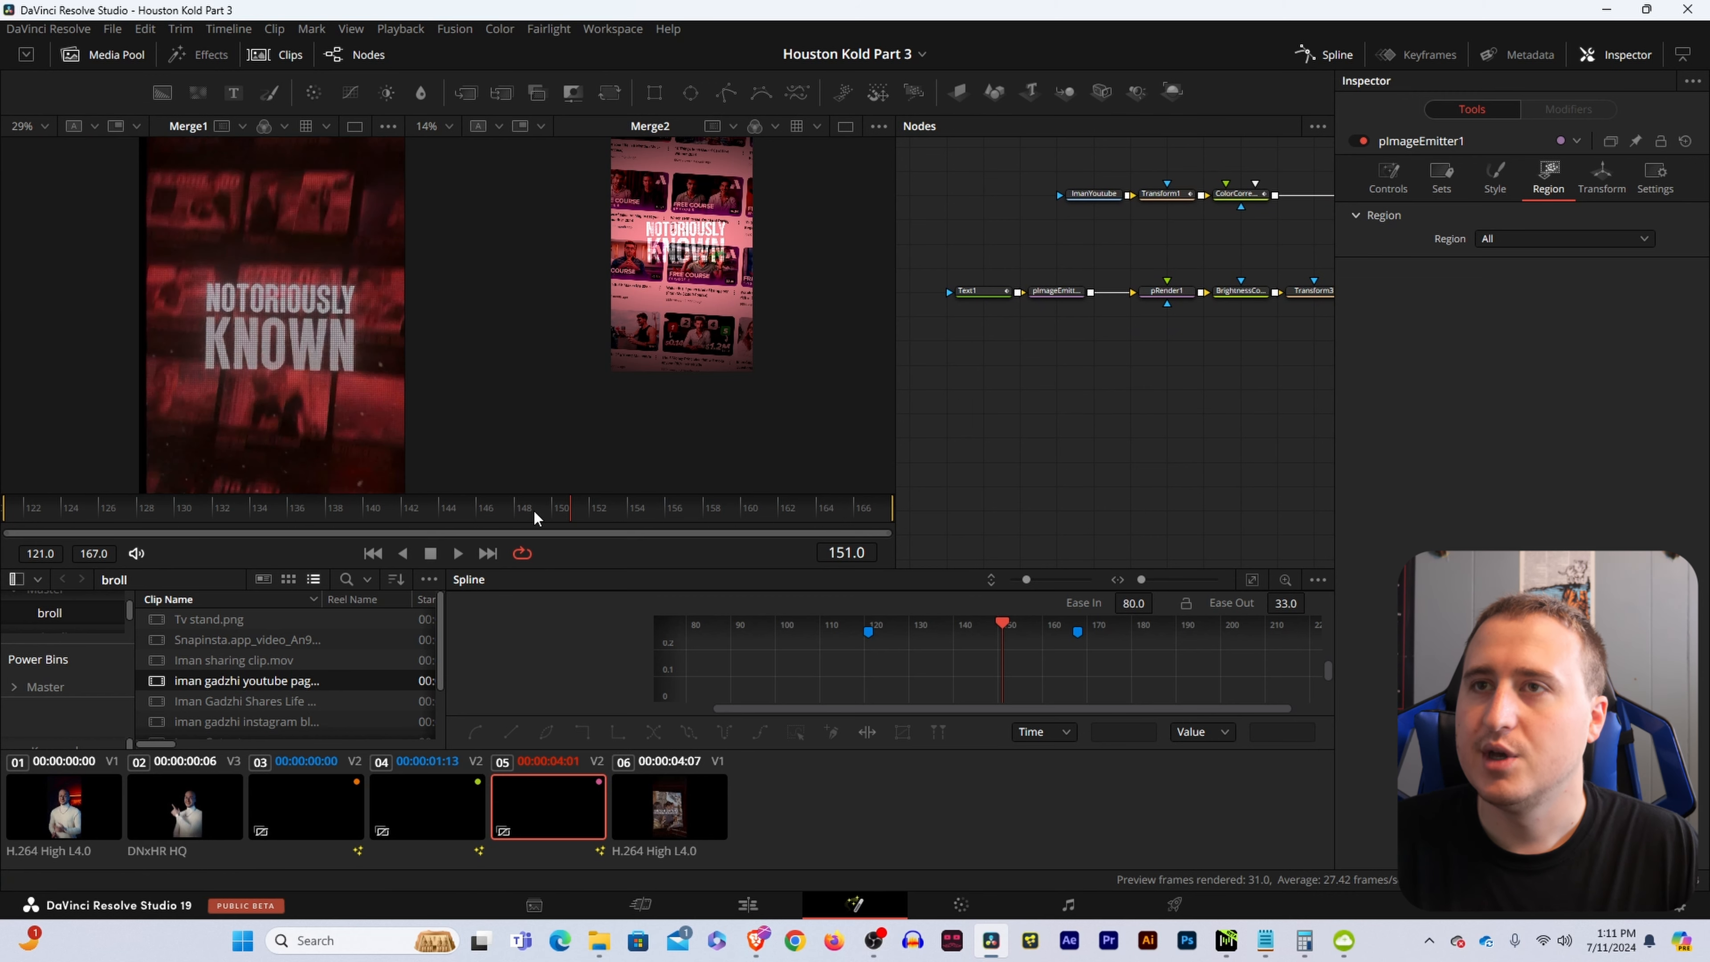
{"action": "left_click_drag", "start_coordinate": [533, 509], "coordinate": [125, 528]}
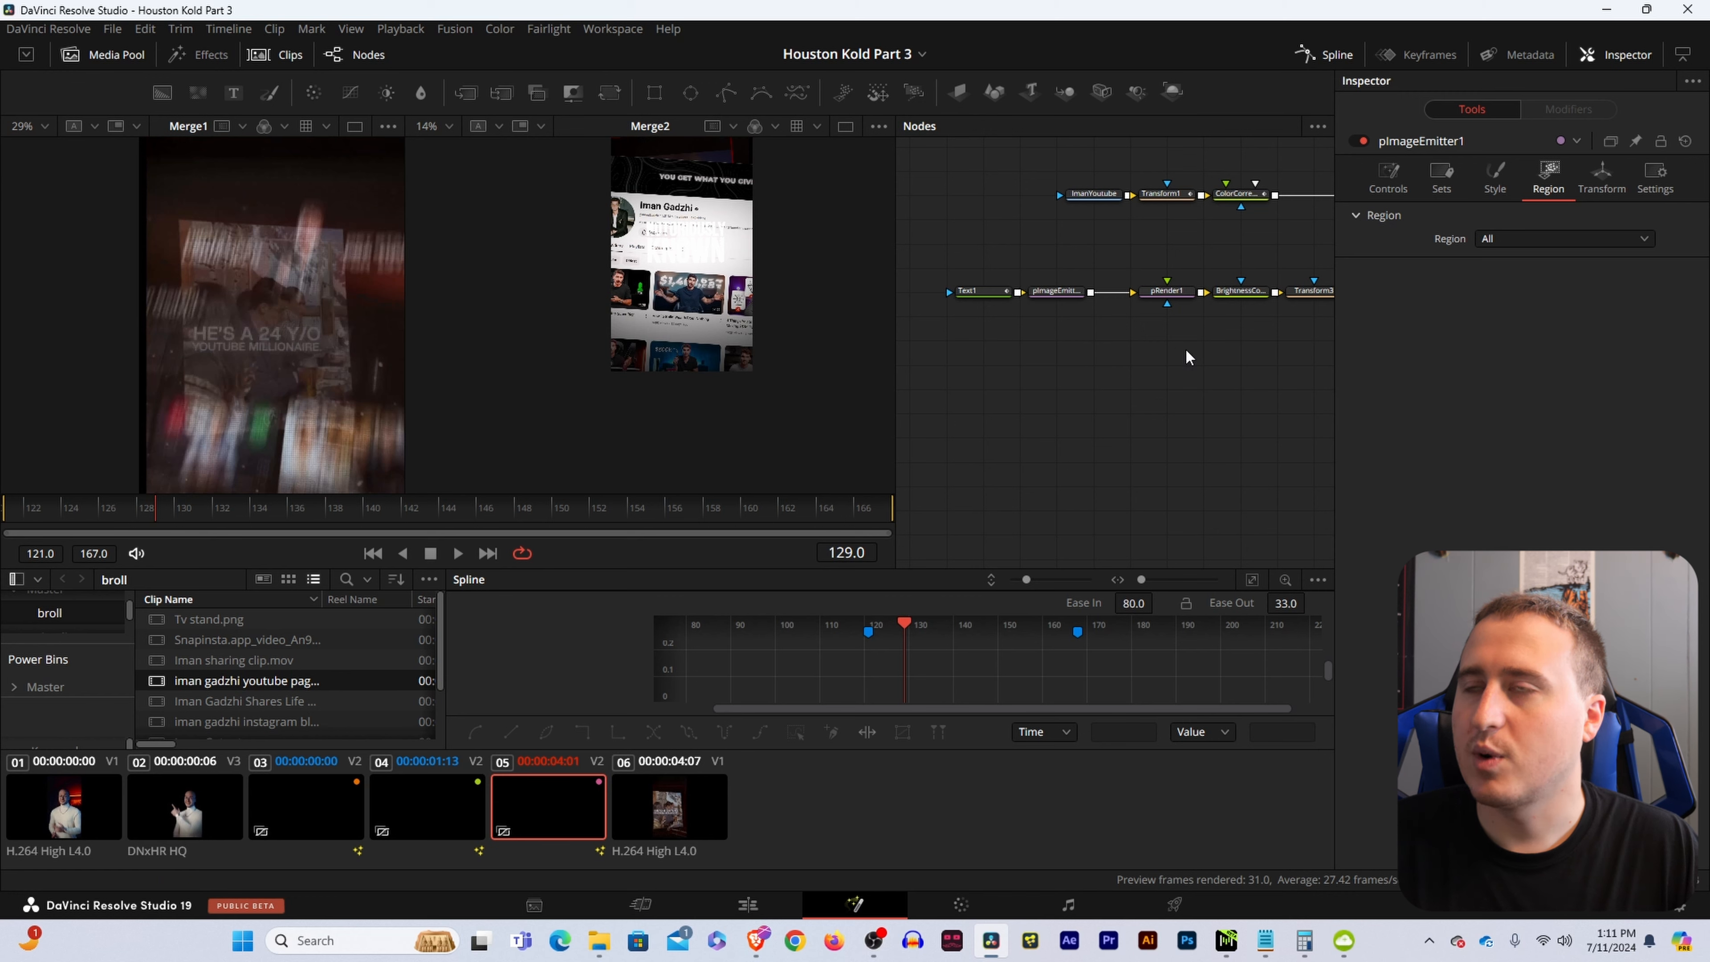
Duplicate the node branch from Text1 through Transform3D1_2_2_1_1 by pasting it as instances below the original.
{"action": "left_click_drag", "start_coordinate": [1186, 357], "coordinate": [1113, 389]}
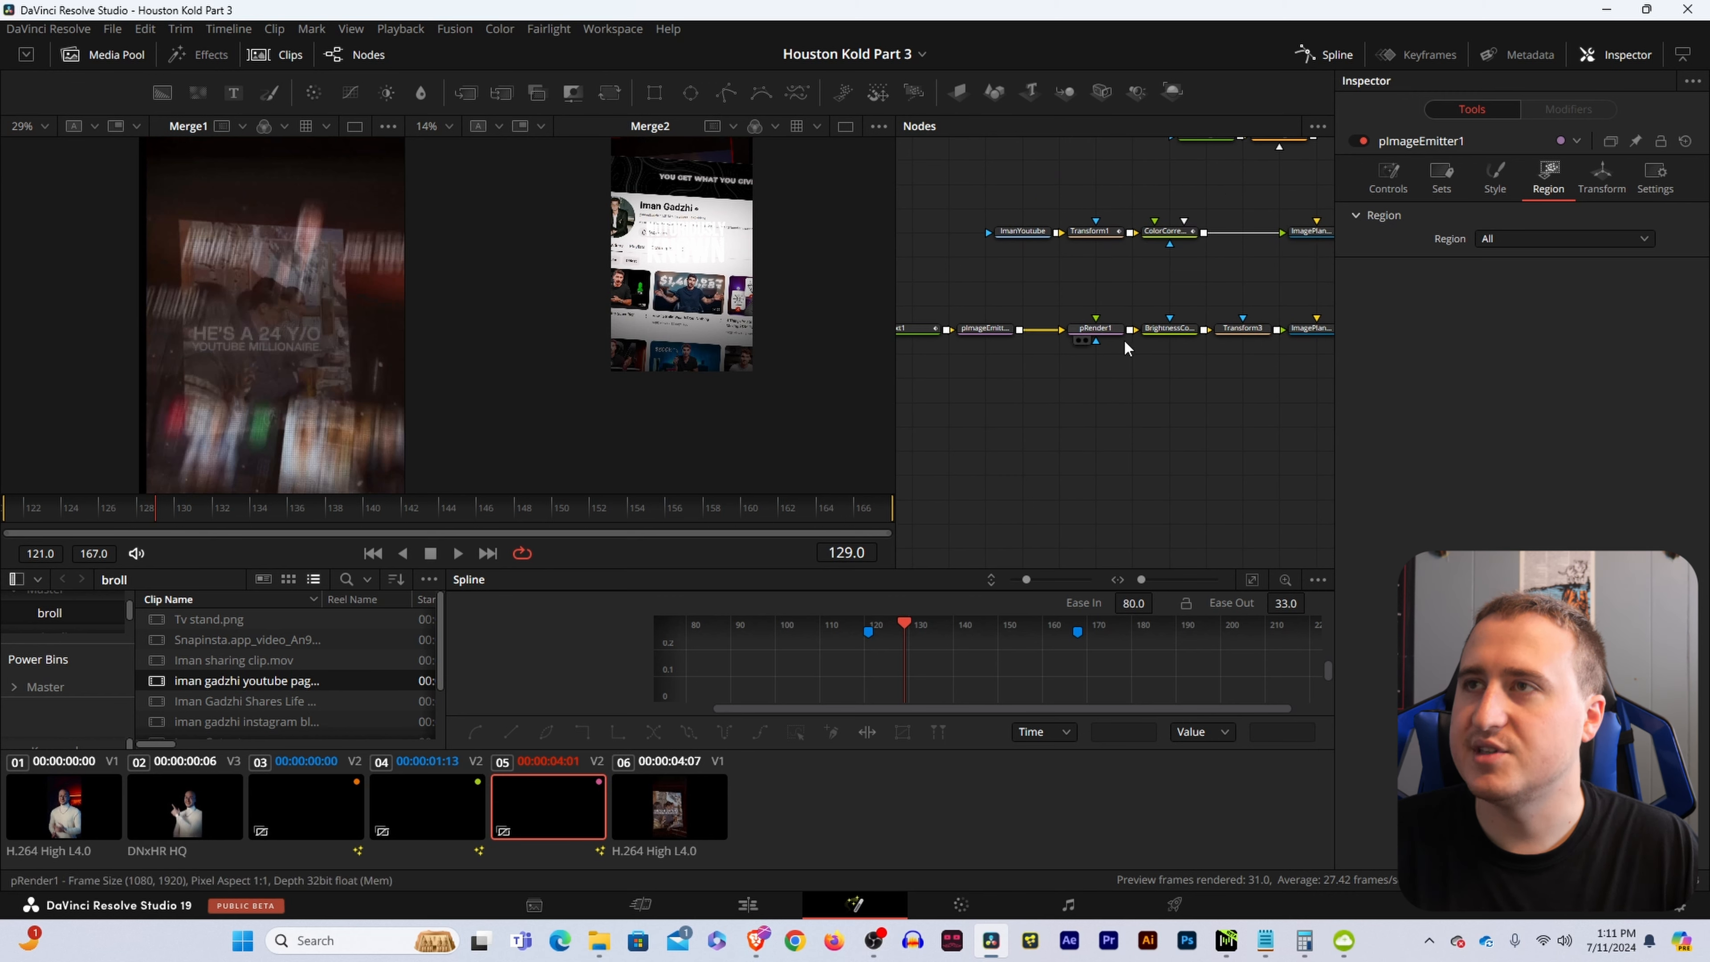
{"action": "left_click_drag", "start_coordinate": [1114, 454], "coordinate": [1134, 413]}
{"action": "left_click_drag", "start_coordinate": [1183, 485], "coordinate": [1374, 418]}
{"action": "left_click", "coordinate": [1071, 307]}
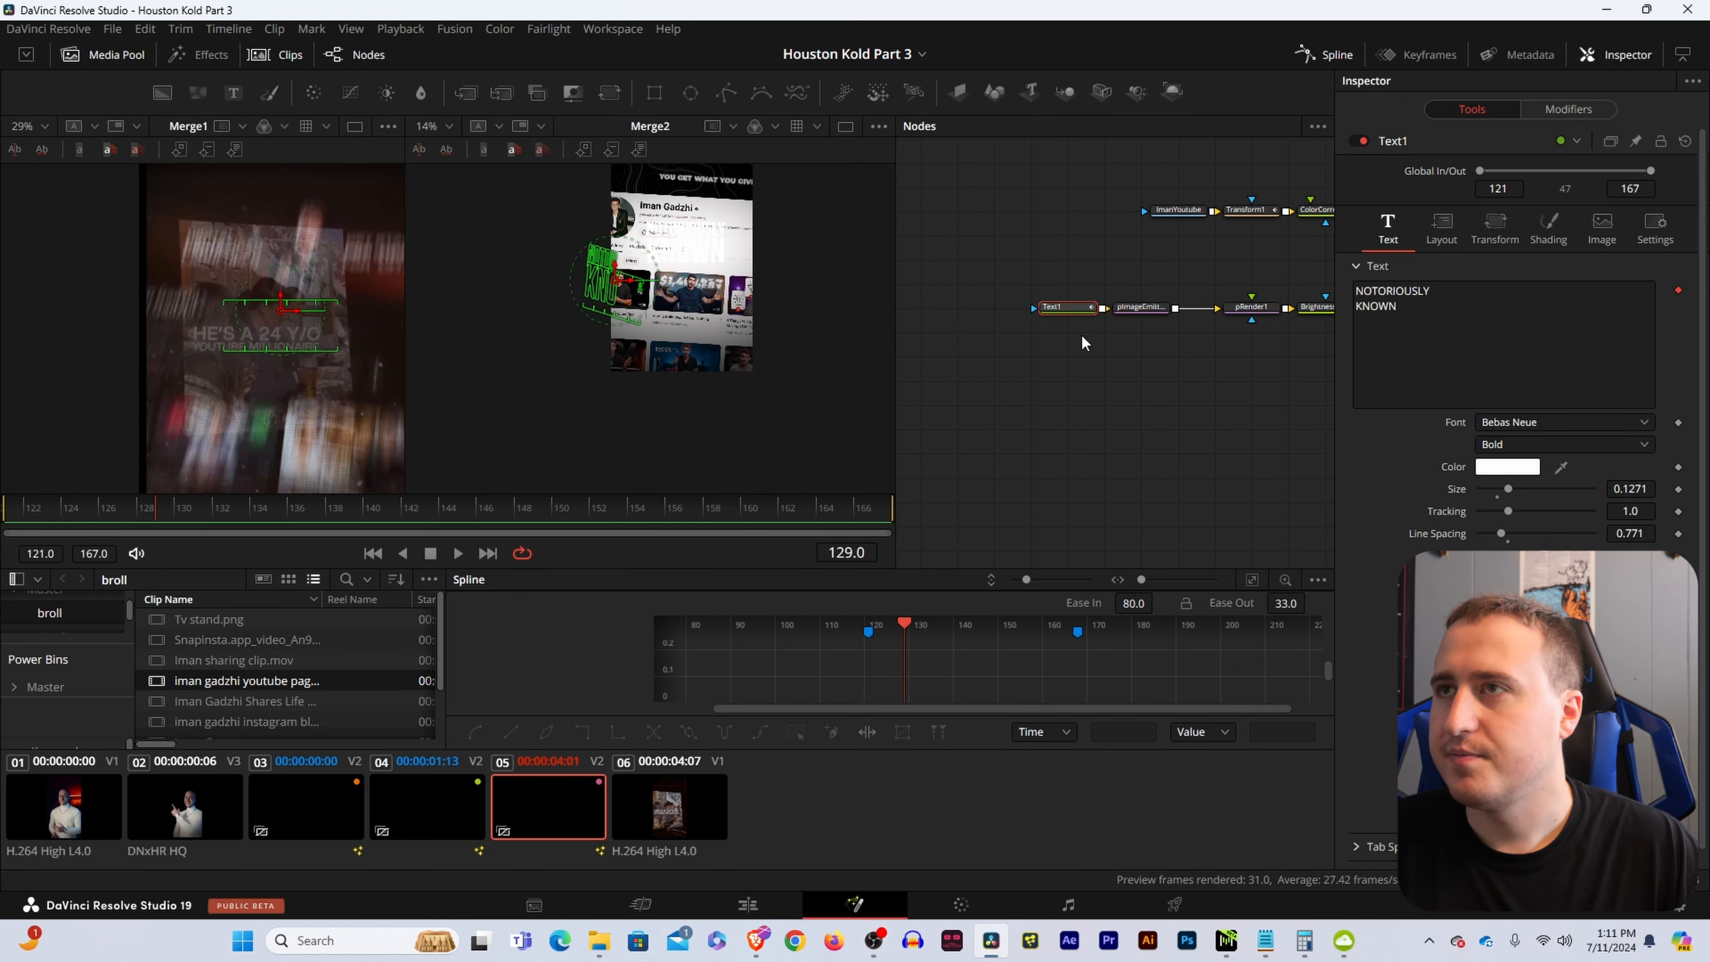
{"action": "left_click_drag", "start_coordinate": [1277, 363], "coordinate": [956, 373]}
{"action": "left_click_drag", "start_coordinate": [1084, 373], "coordinate": [1278, 367]}
{"action": "left_click", "coordinate": [1223, 364]}
{"action": "left_click_drag", "start_coordinate": [907, 271], "coordinate": [1346, 350]}
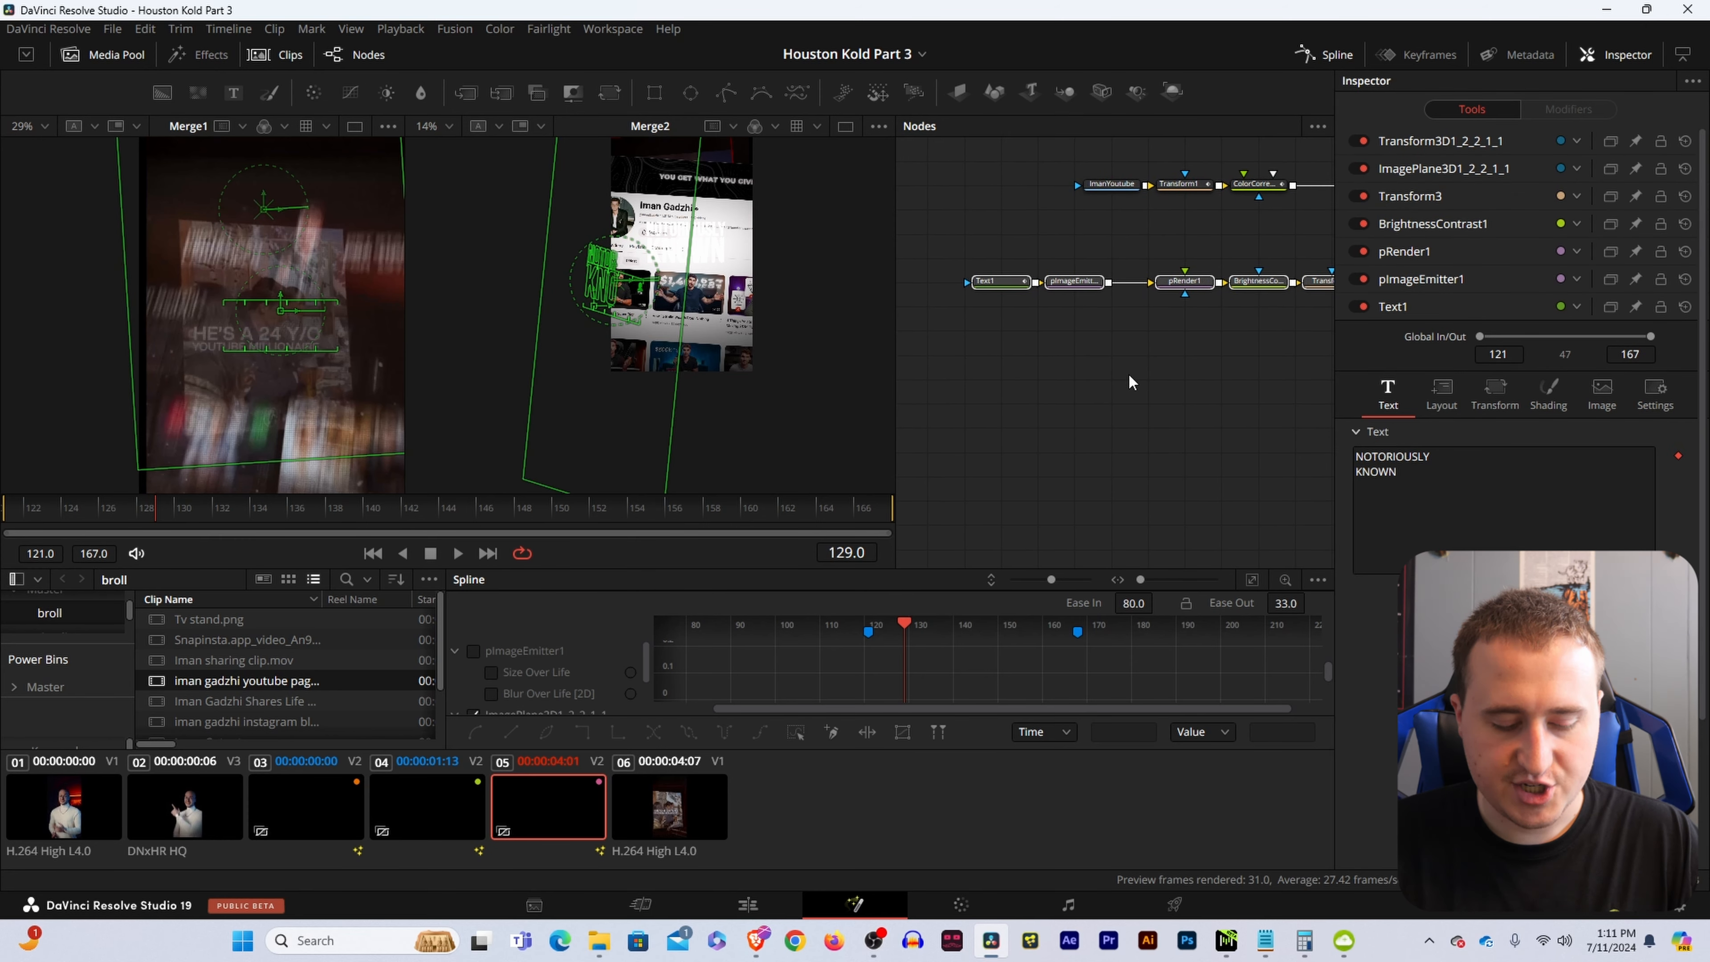
{"action": "left_click", "coordinate": [1097, 388]}
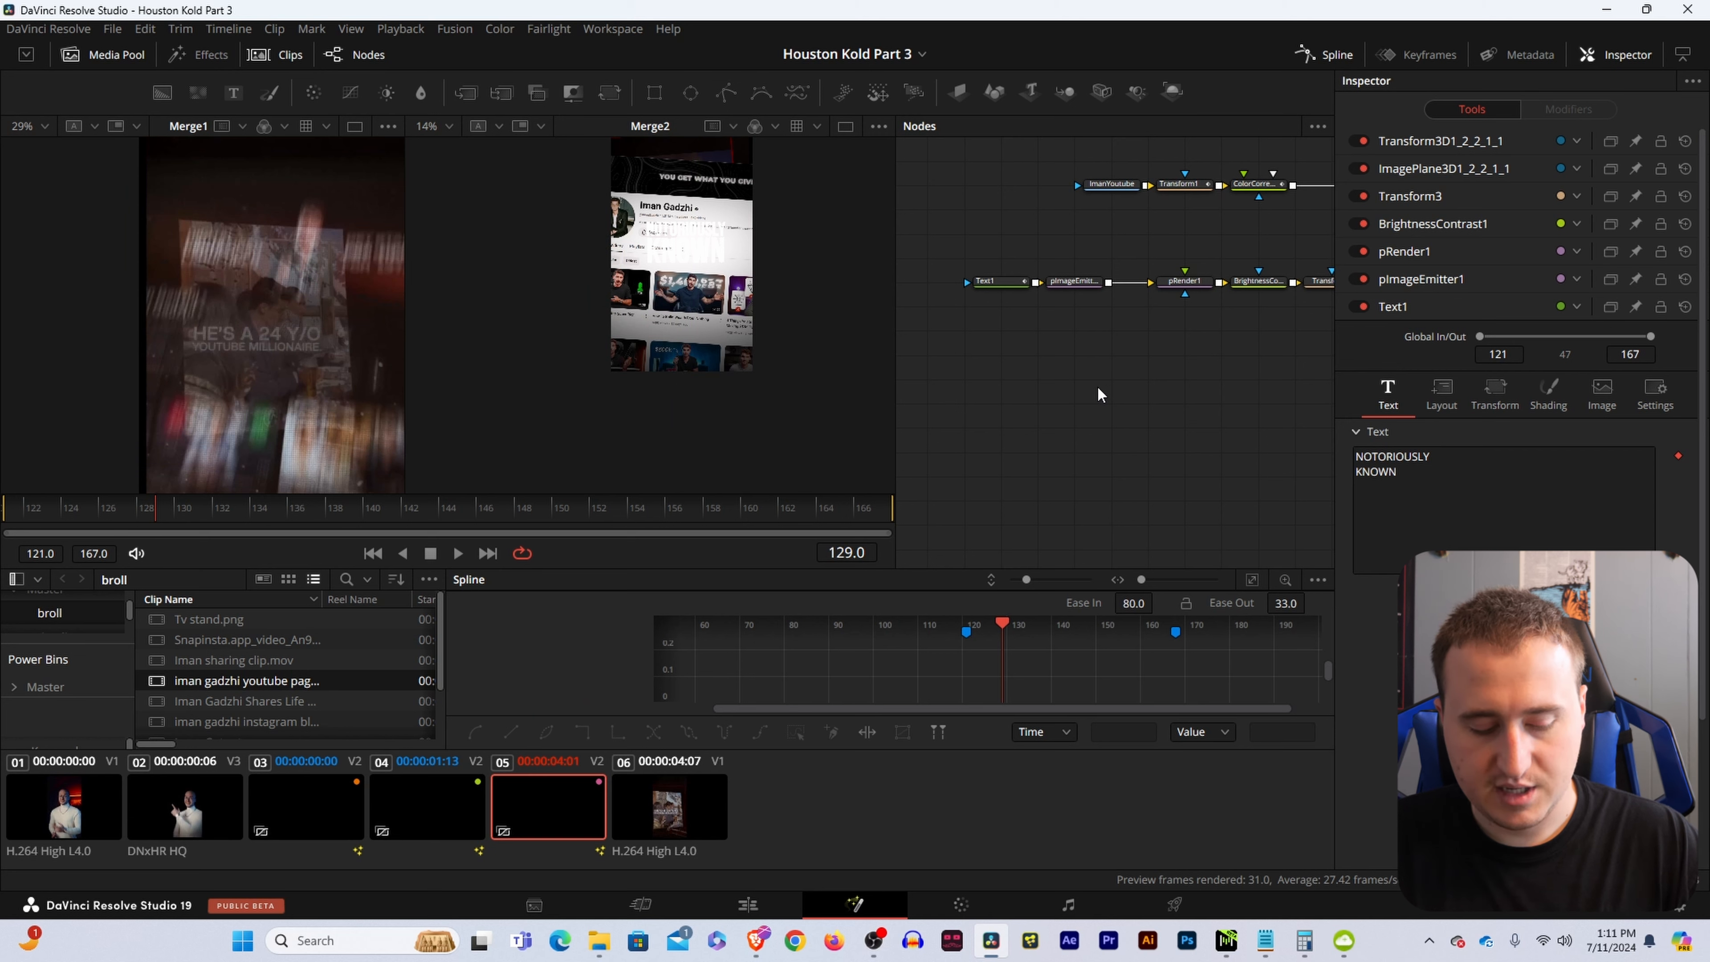
{"action": "key", "text": "ctrl+shift+v"}
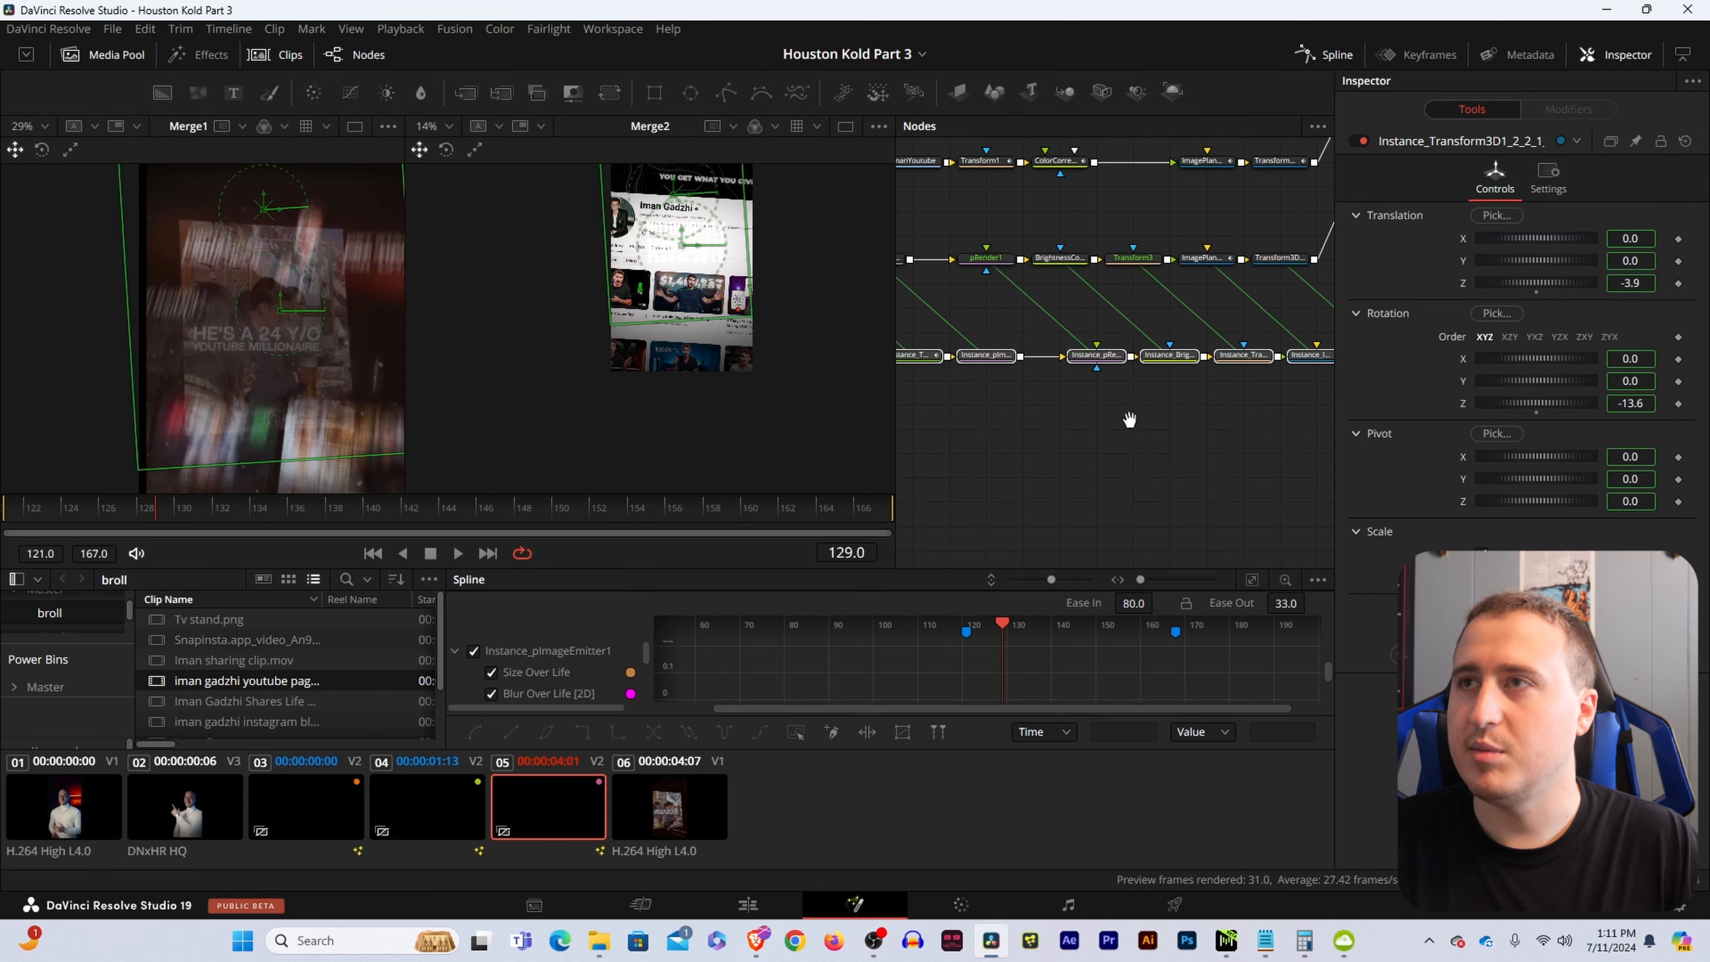
Line up the instanced nodes directly beneath their matching originals.
{"action": "left_click_drag", "start_coordinate": [1123, 356], "coordinate": [1015, 359]}
{"action": "left_click_drag", "start_coordinate": [1071, 430], "coordinate": [1181, 434]}
{"action": "left_click", "coordinate": [1181, 434]}
{"action": "left_click_drag", "start_coordinate": [1001, 415], "coordinate": [1098, 409]}
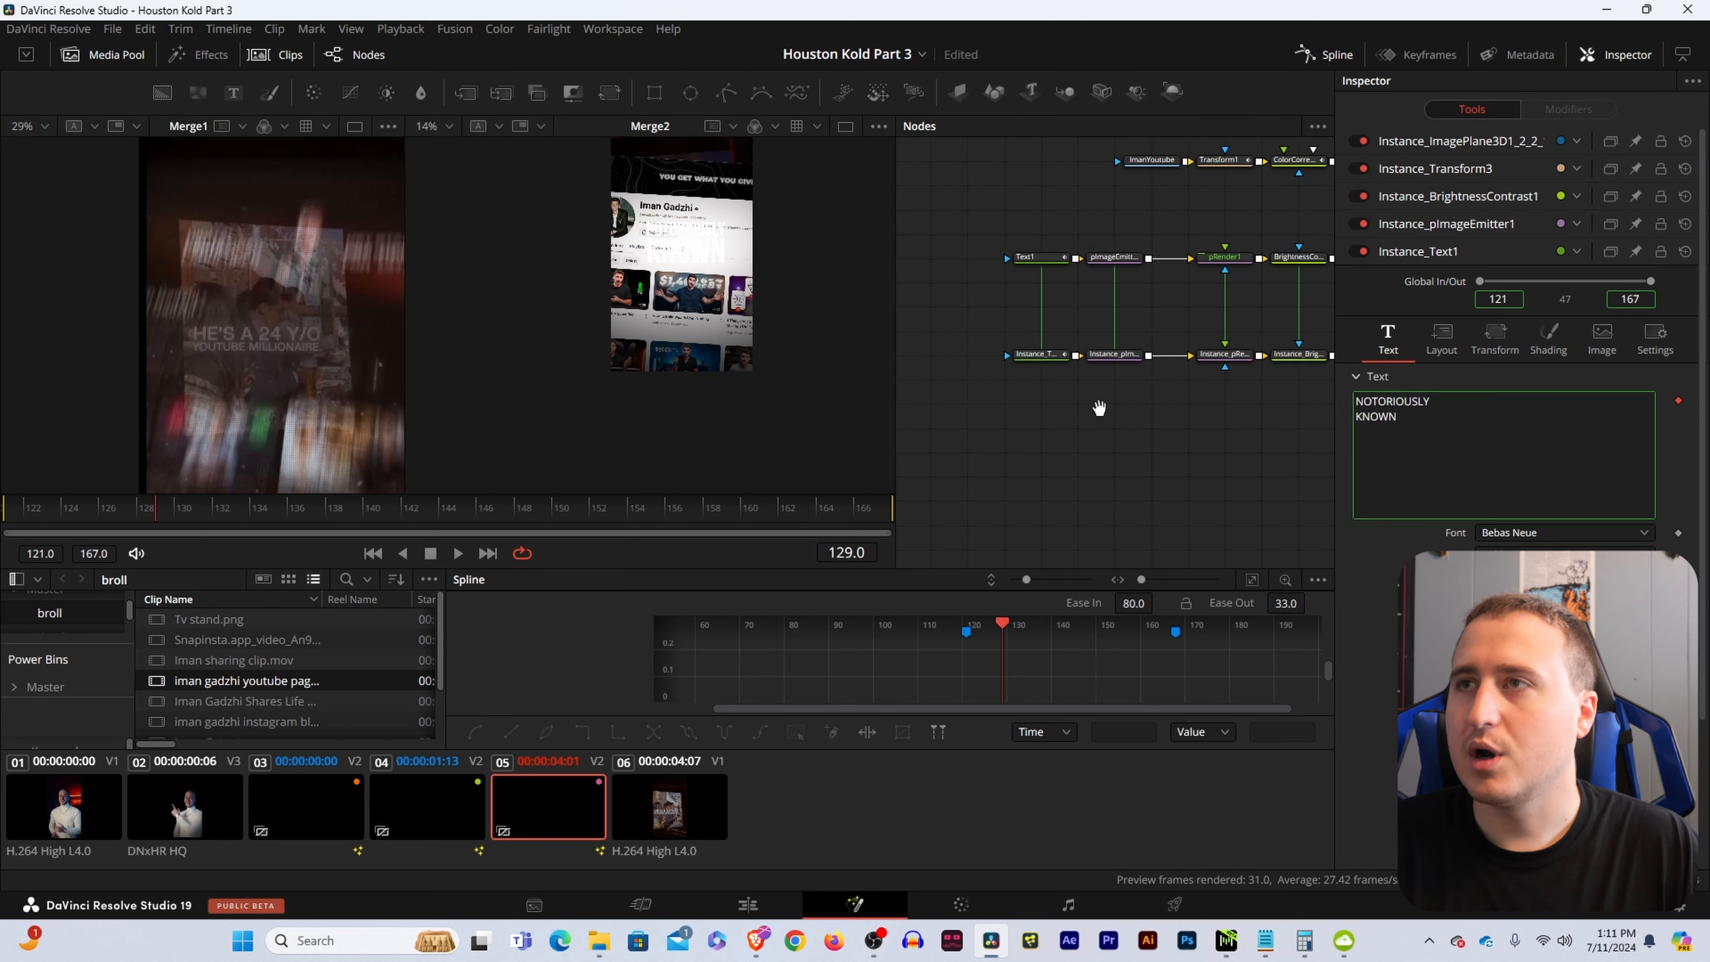
Add a Rectangle mask to the original Text1 node and place the mask node just ahead of it.
{"action": "left_click", "coordinate": [1051, 355]}
{"action": "left_click", "coordinate": [1046, 259]}
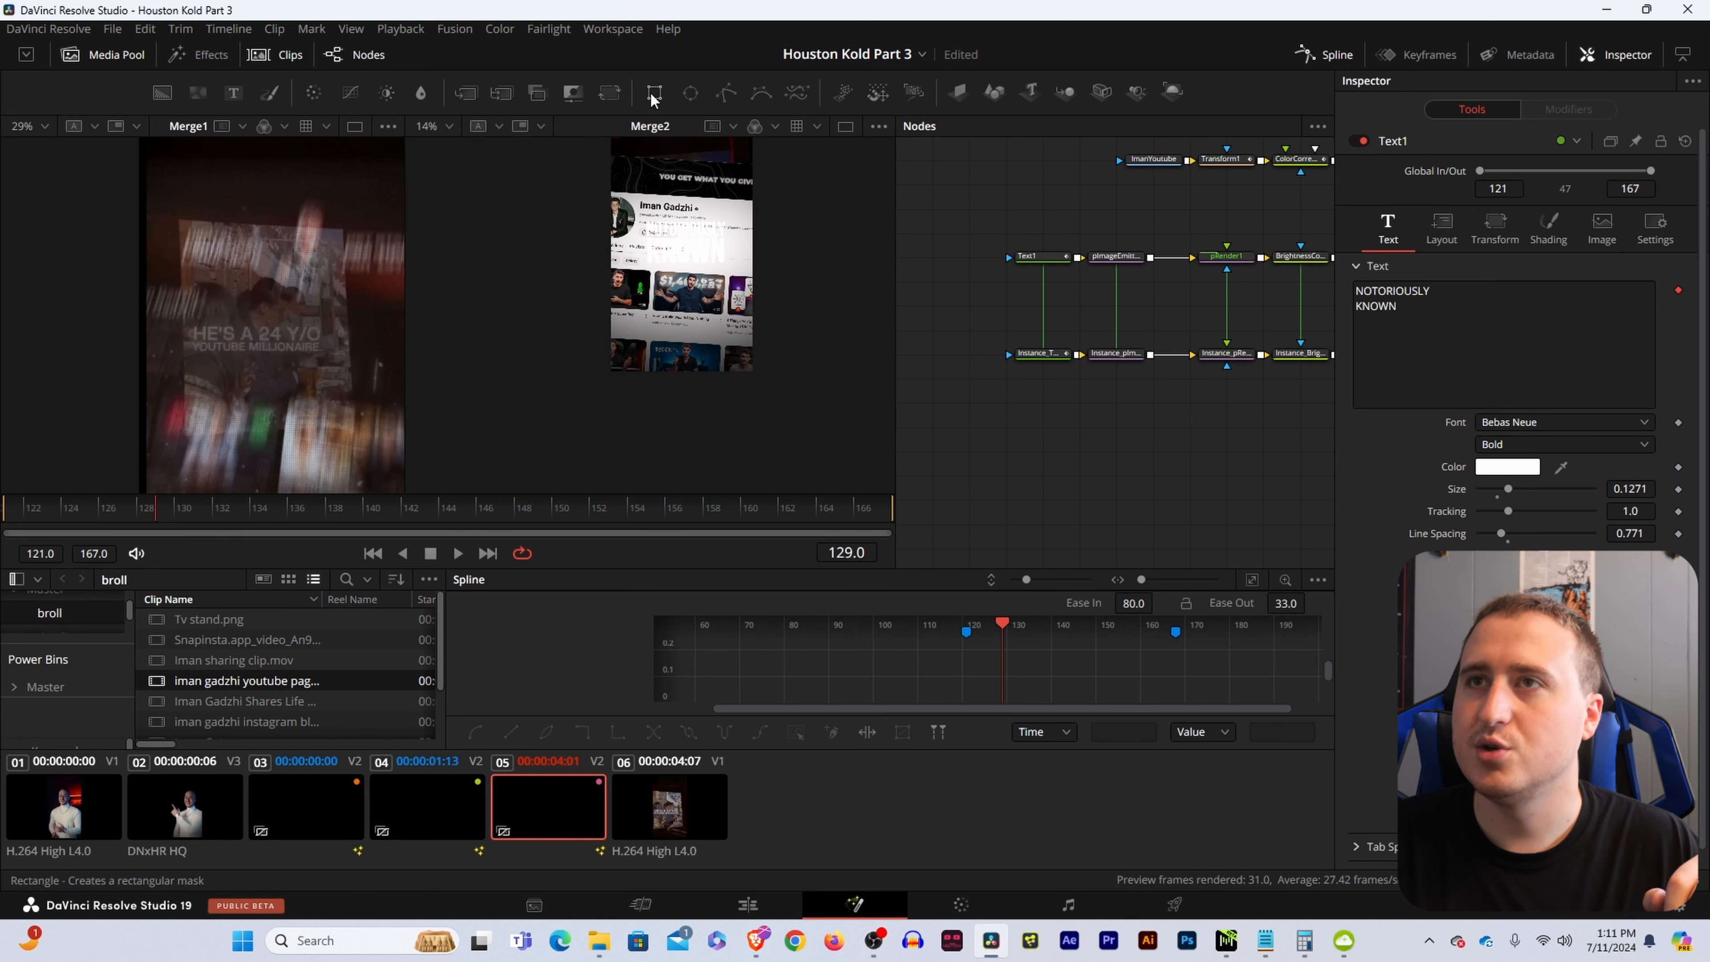
{"action": "left_click_drag", "start_coordinate": [652, 97], "coordinate": [695, 155]}
{"action": "left_click_drag", "start_coordinate": [960, 264], "coordinate": [945, 258]}
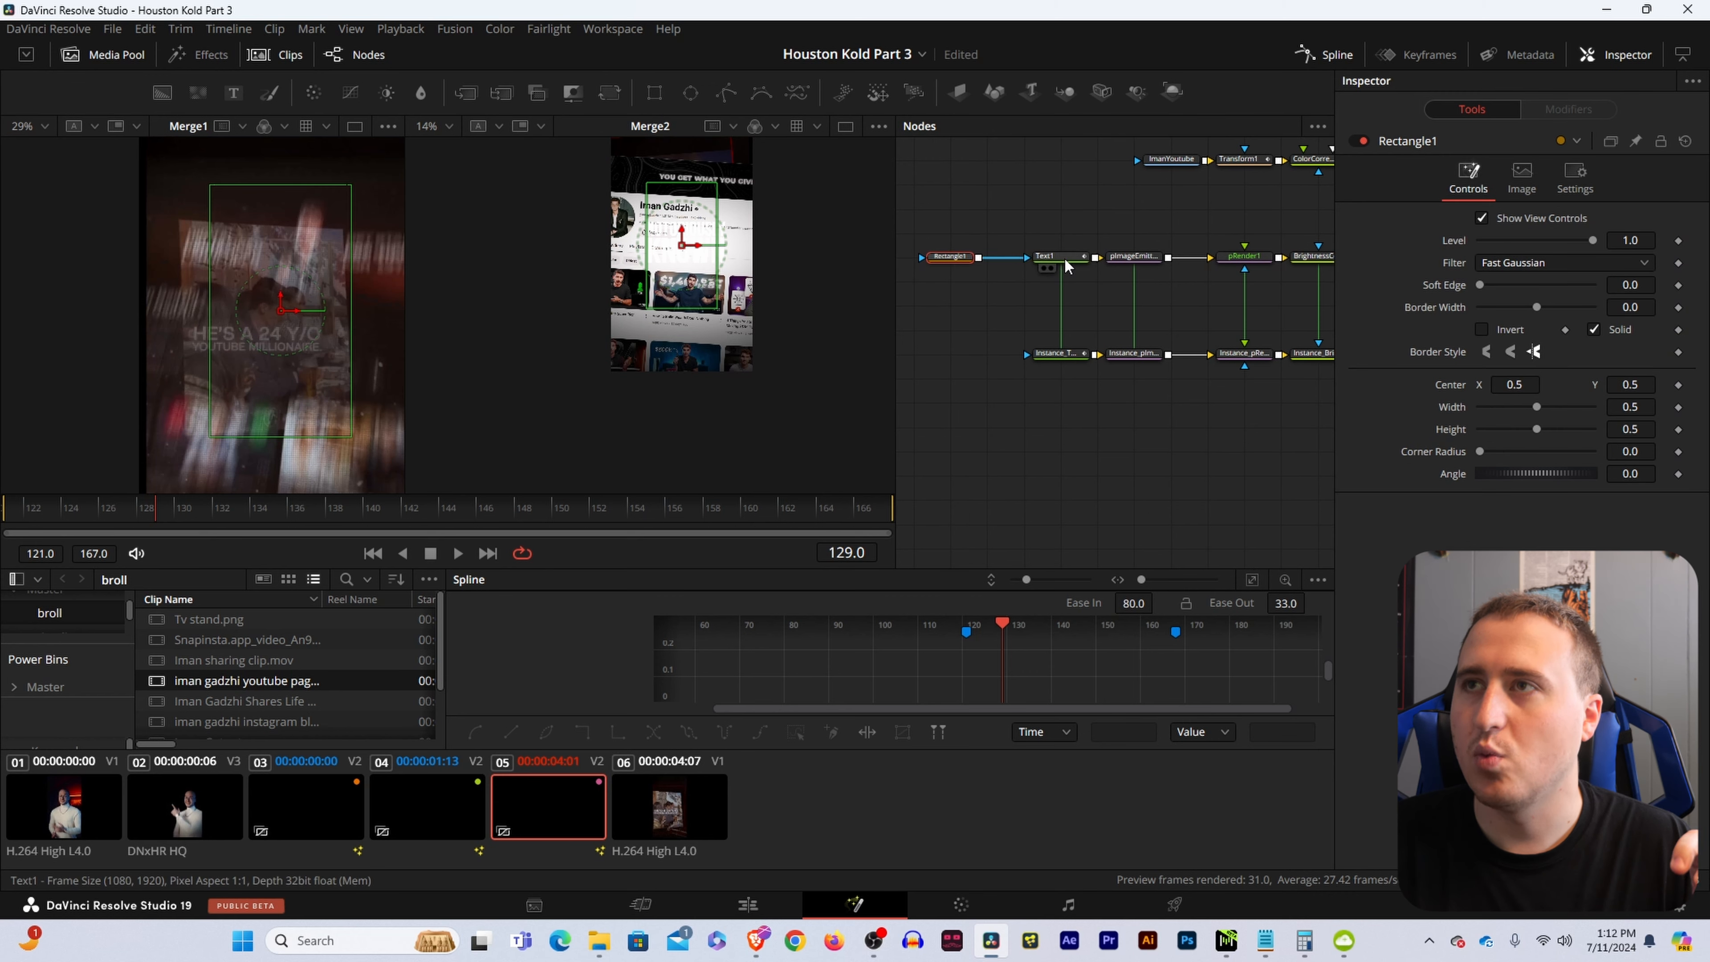
{"action": "left_click", "coordinate": [940, 258]}
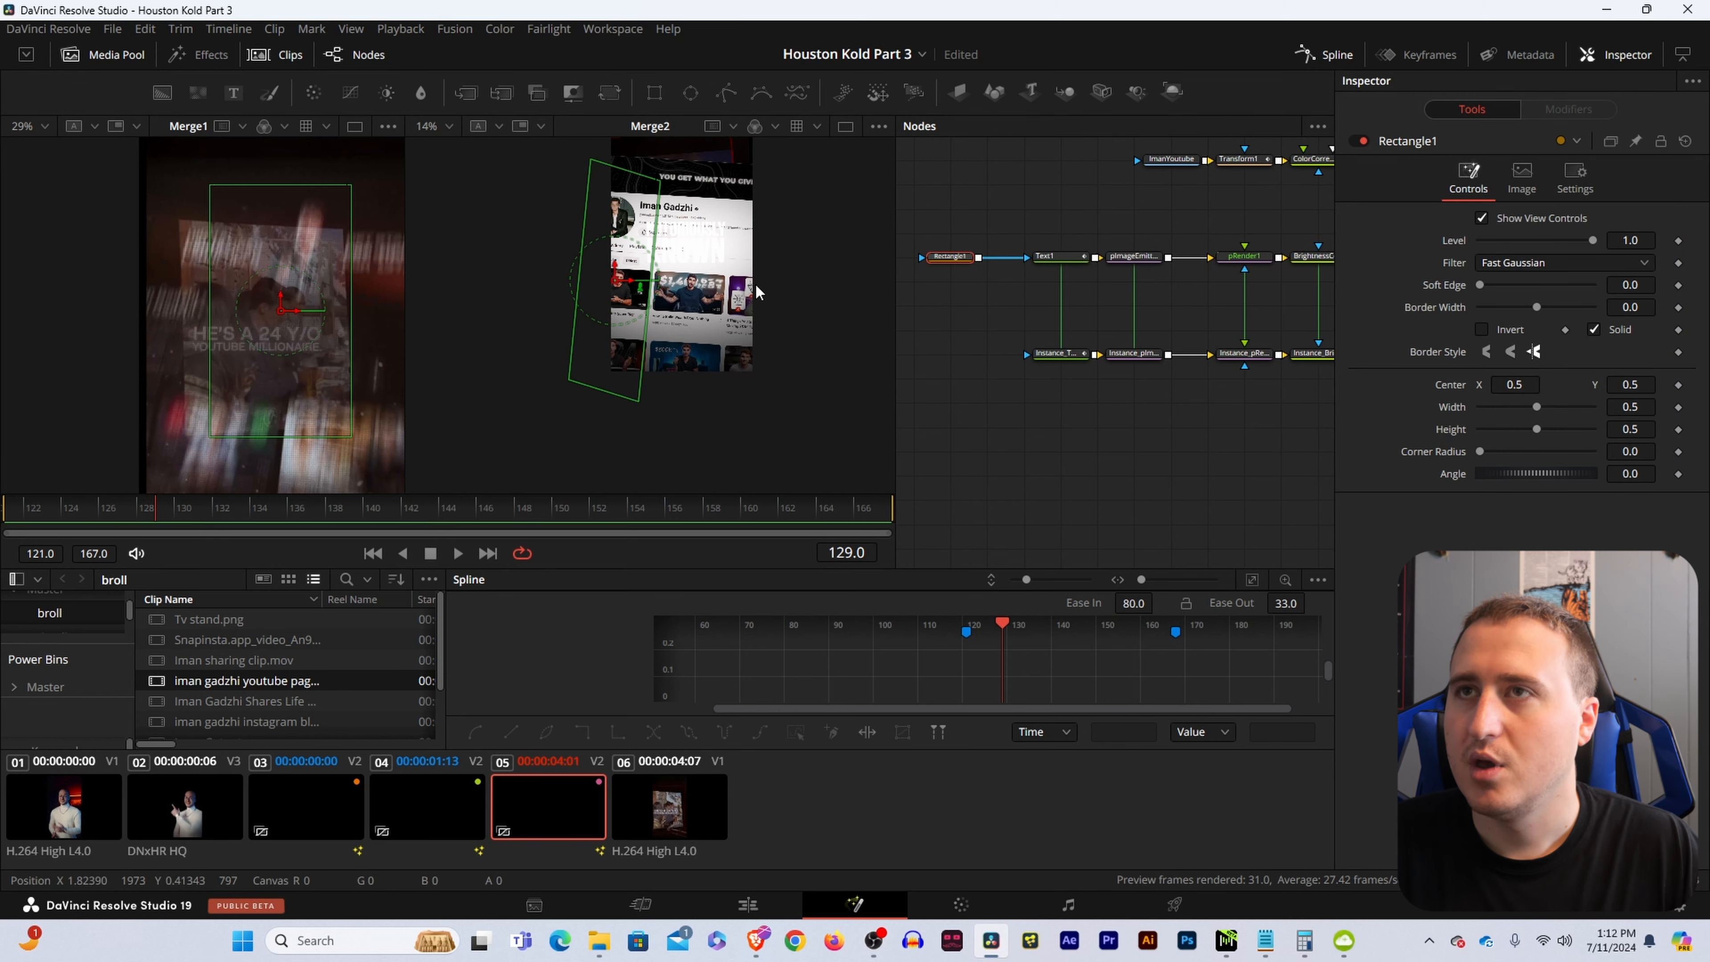
Check the title in the Merge2 view and restart the Instance_pRender1 particle render.
{"action": "scroll", "coordinate": [755, 283], "scroll_direction": "up", "scroll_amount": 5}
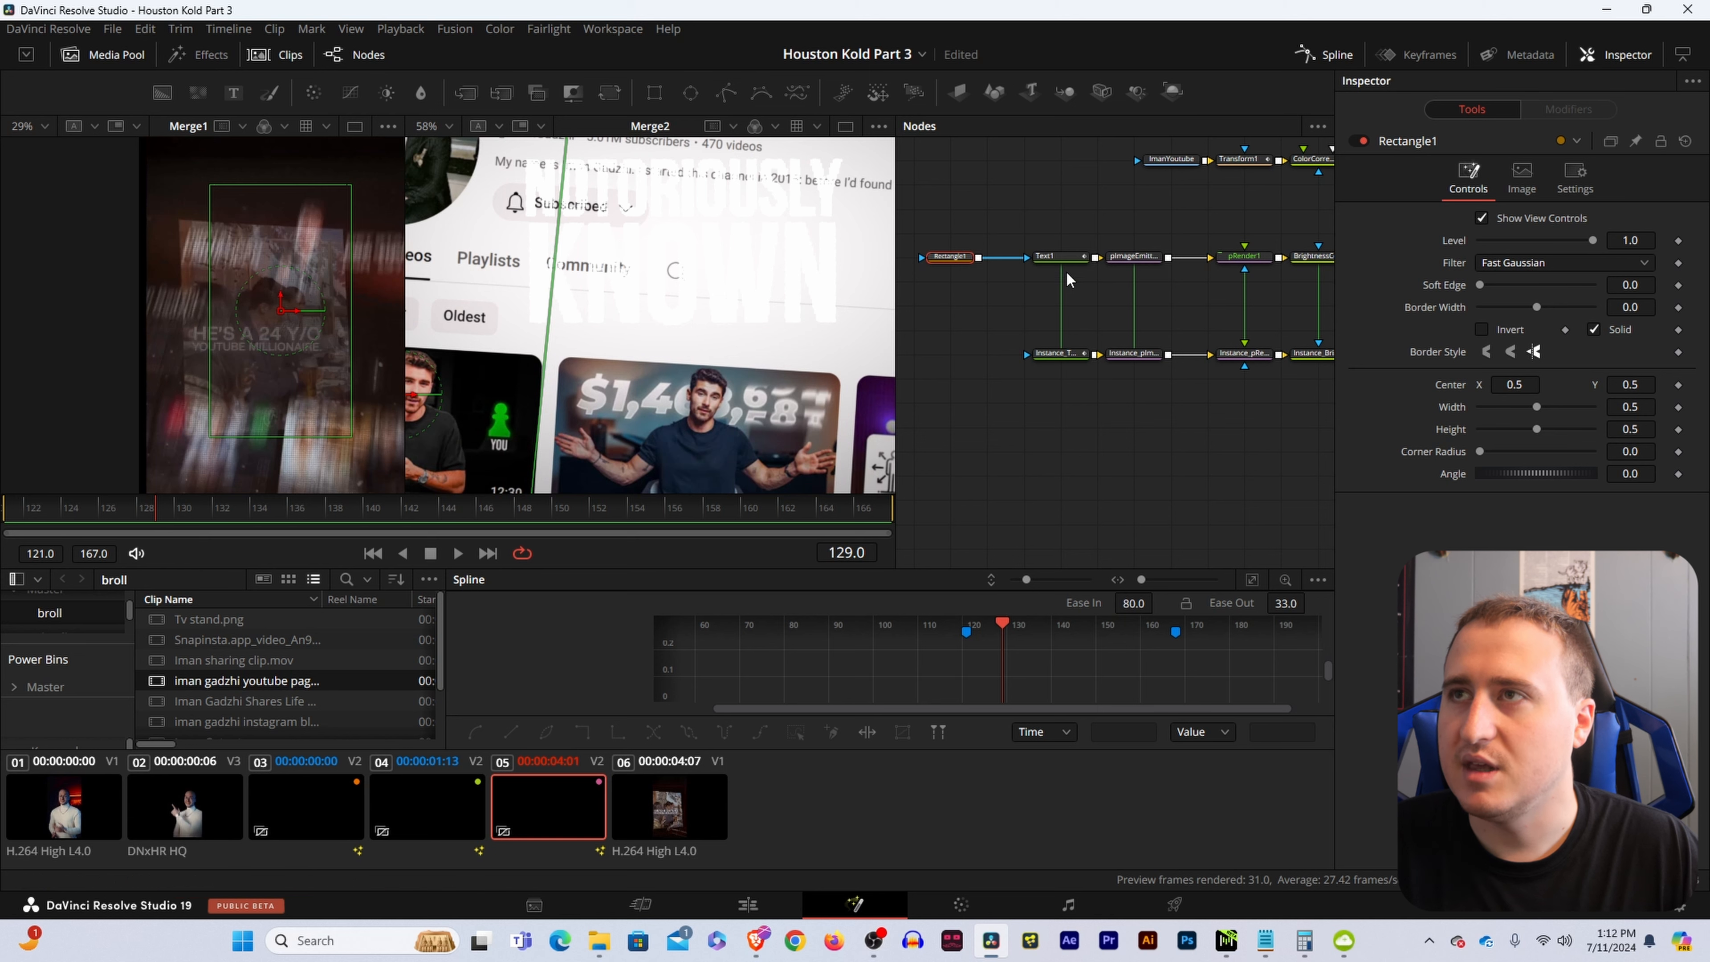
{"action": "left_click", "coordinate": [673, 271]}
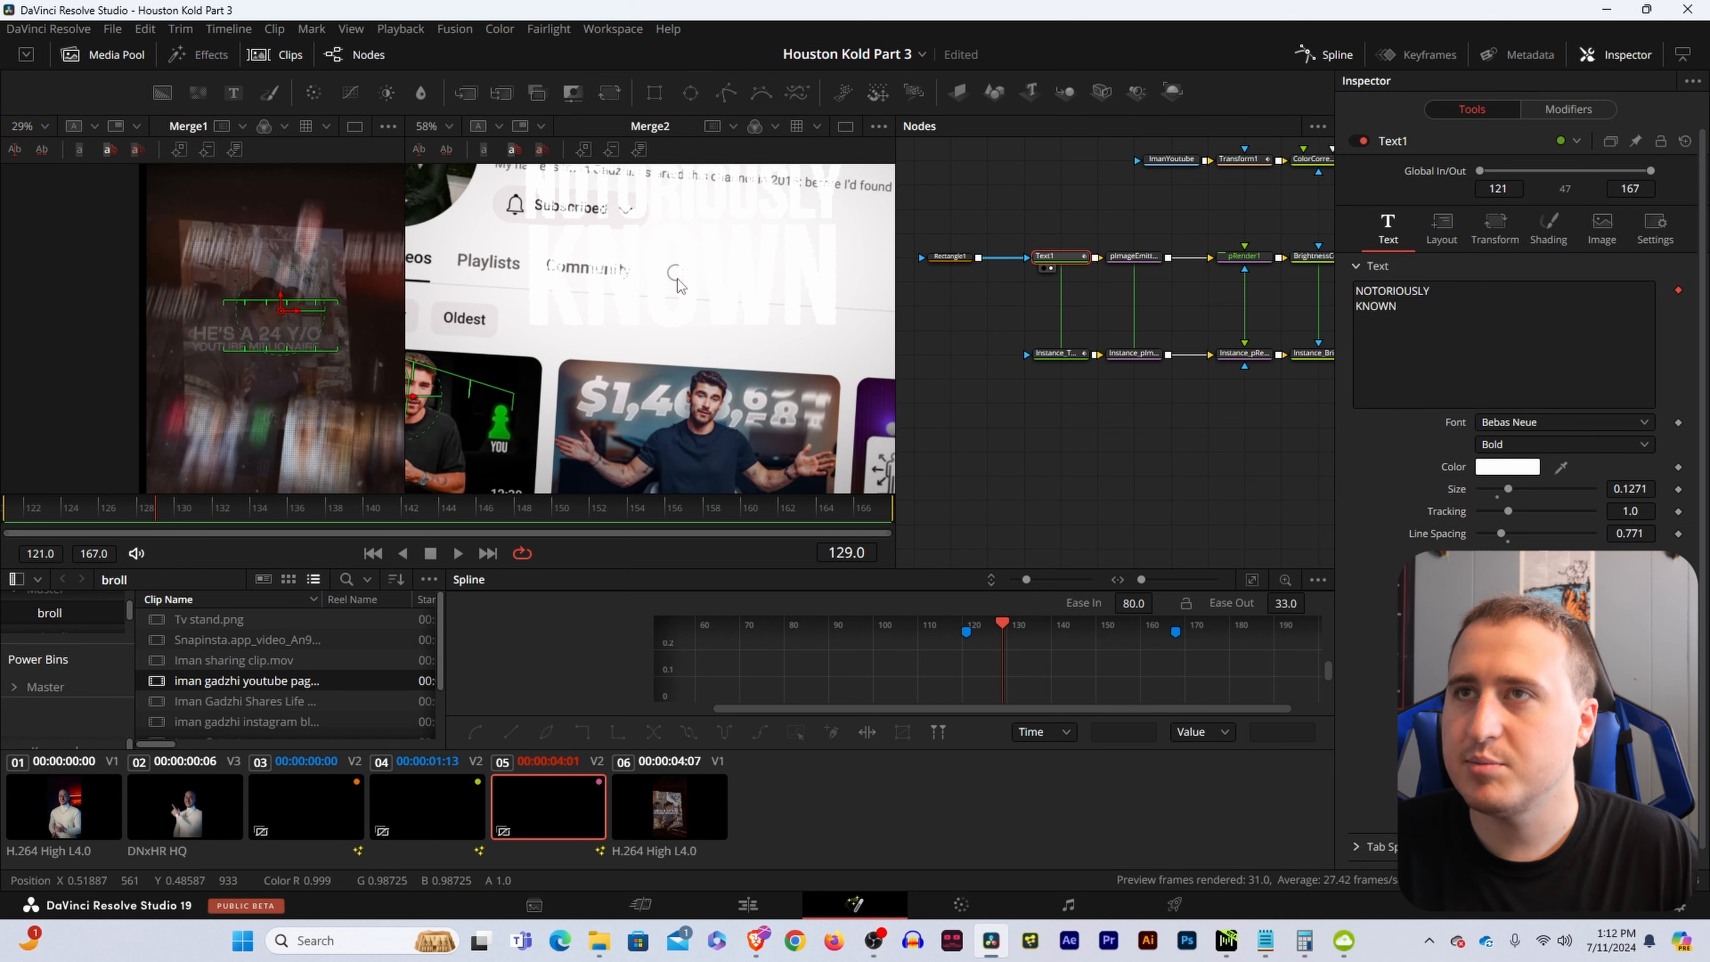
{"action": "left_click_drag", "start_coordinate": [671, 268], "coordinate": [665, 385]}
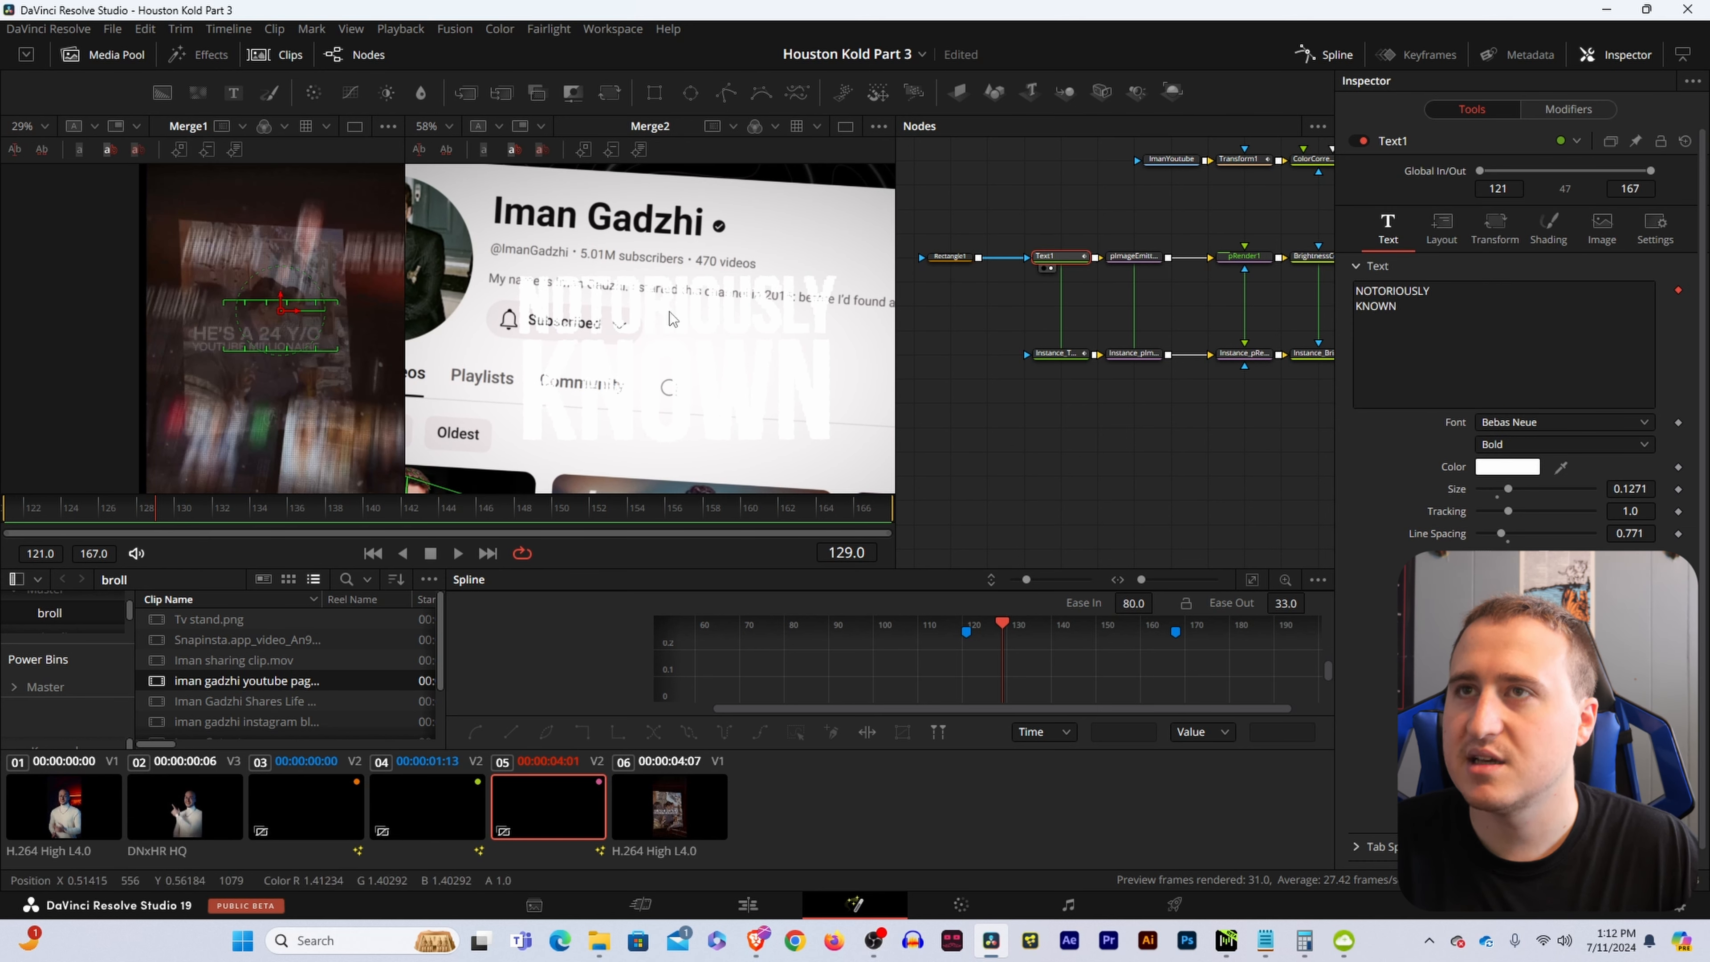
{"action": "left_click", "coordinate": [1233, 355]}
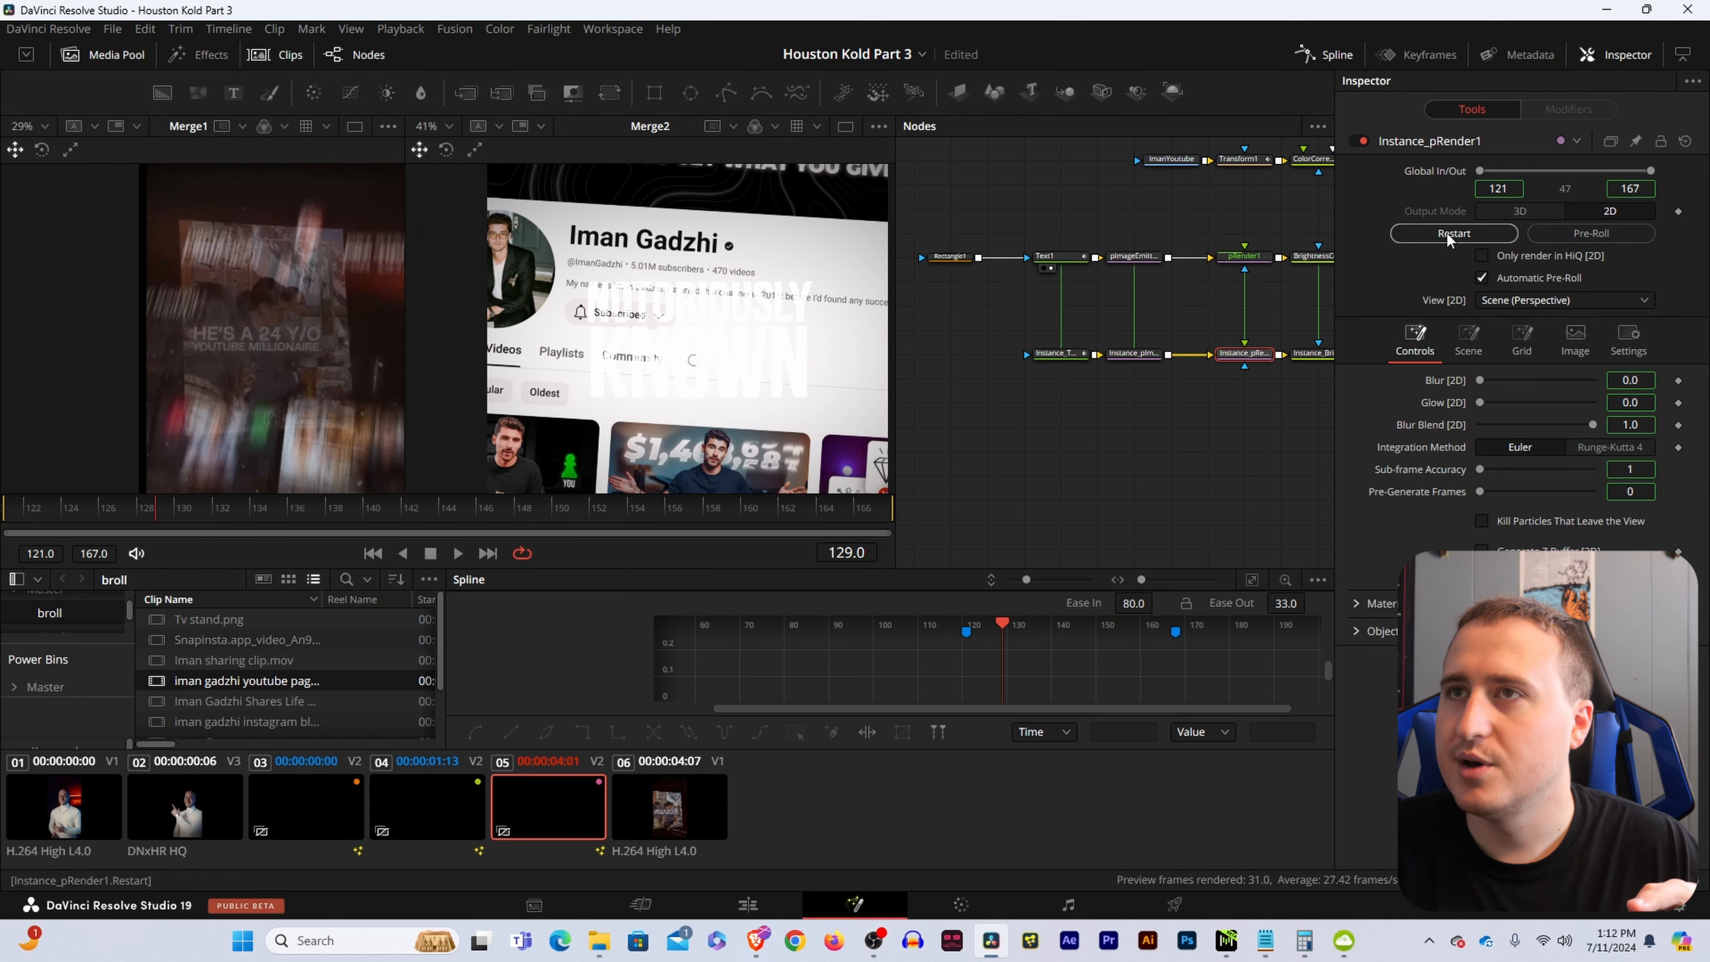
{"action": "left_click", "coordinate": [1447, 234]}
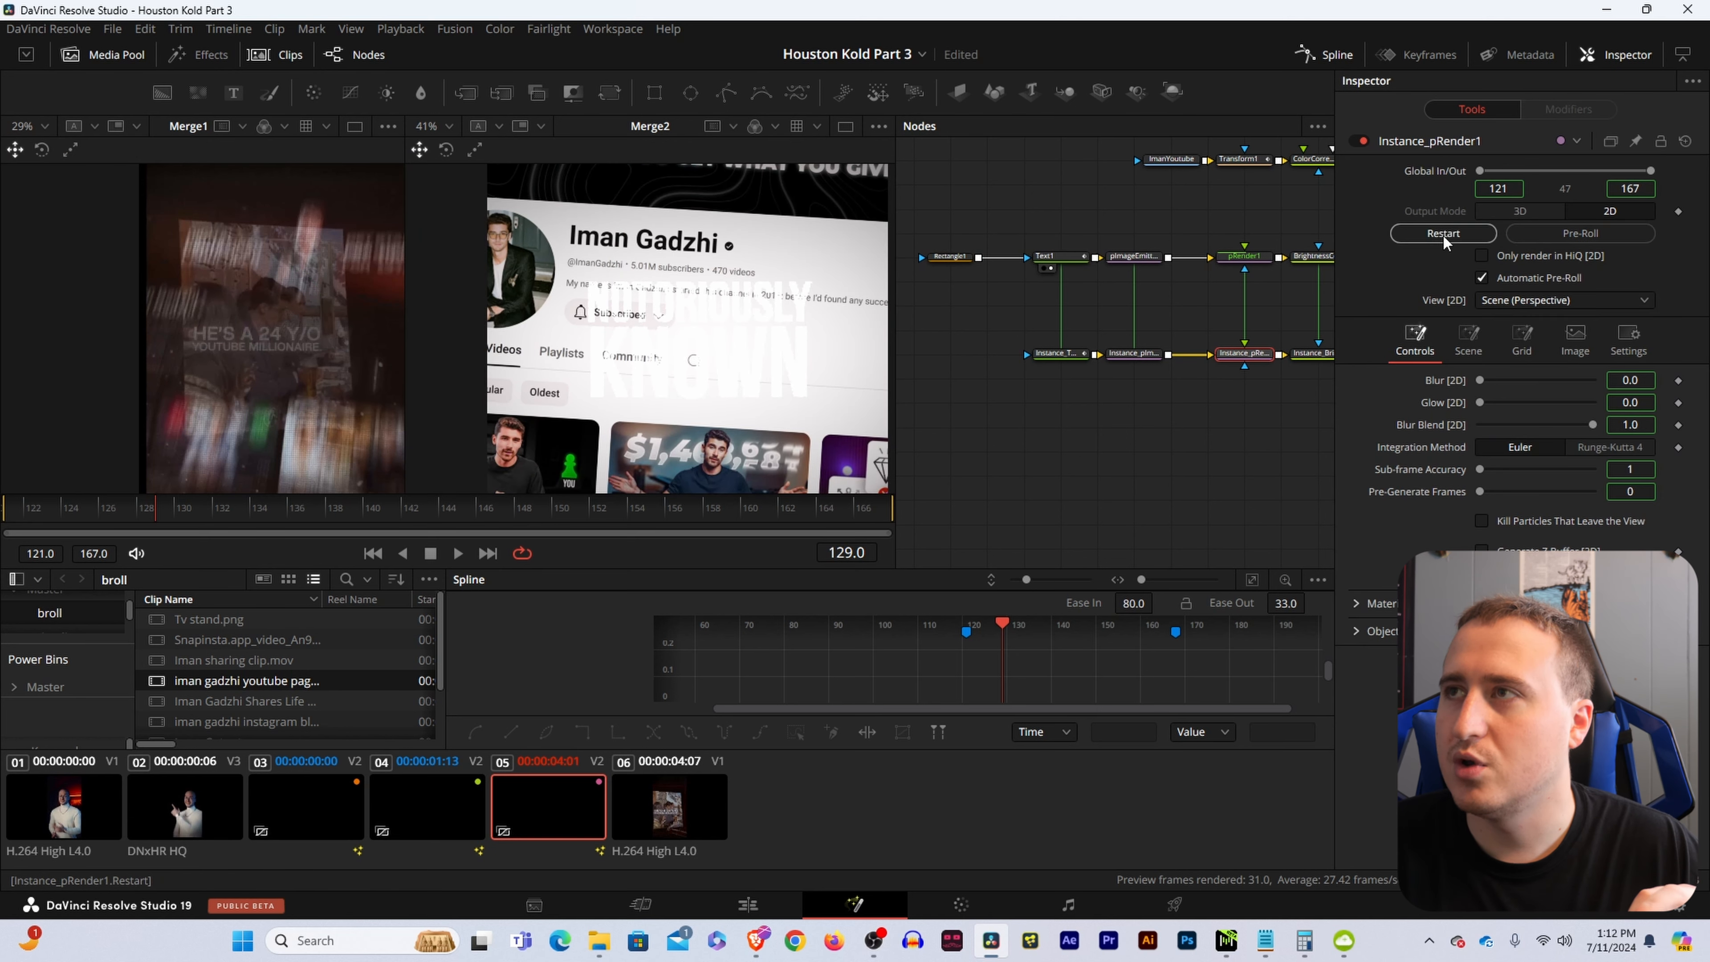
{"action": "left_click", "coordinate": [1244, 256]}
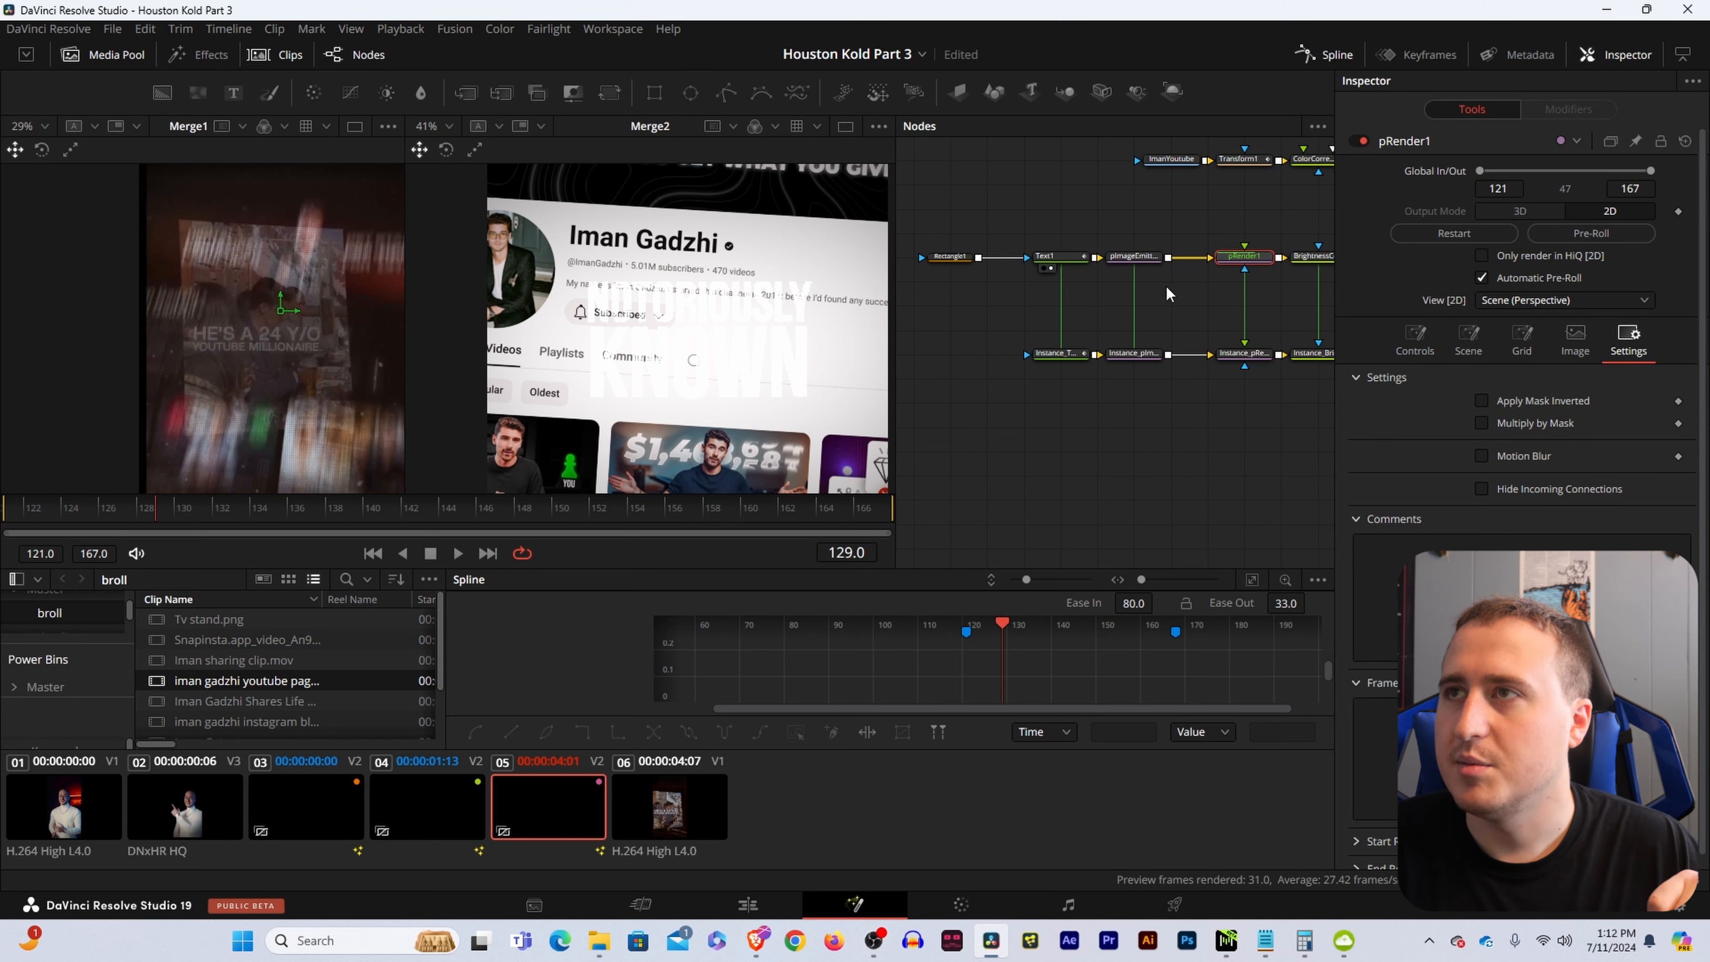
View Text1 and shape its Rectangle1 mask around the word NOTORIOUSLY, with height 0.086 and center Y 0.561.
{"action": "left_click", "coordinate": [951, 257]}
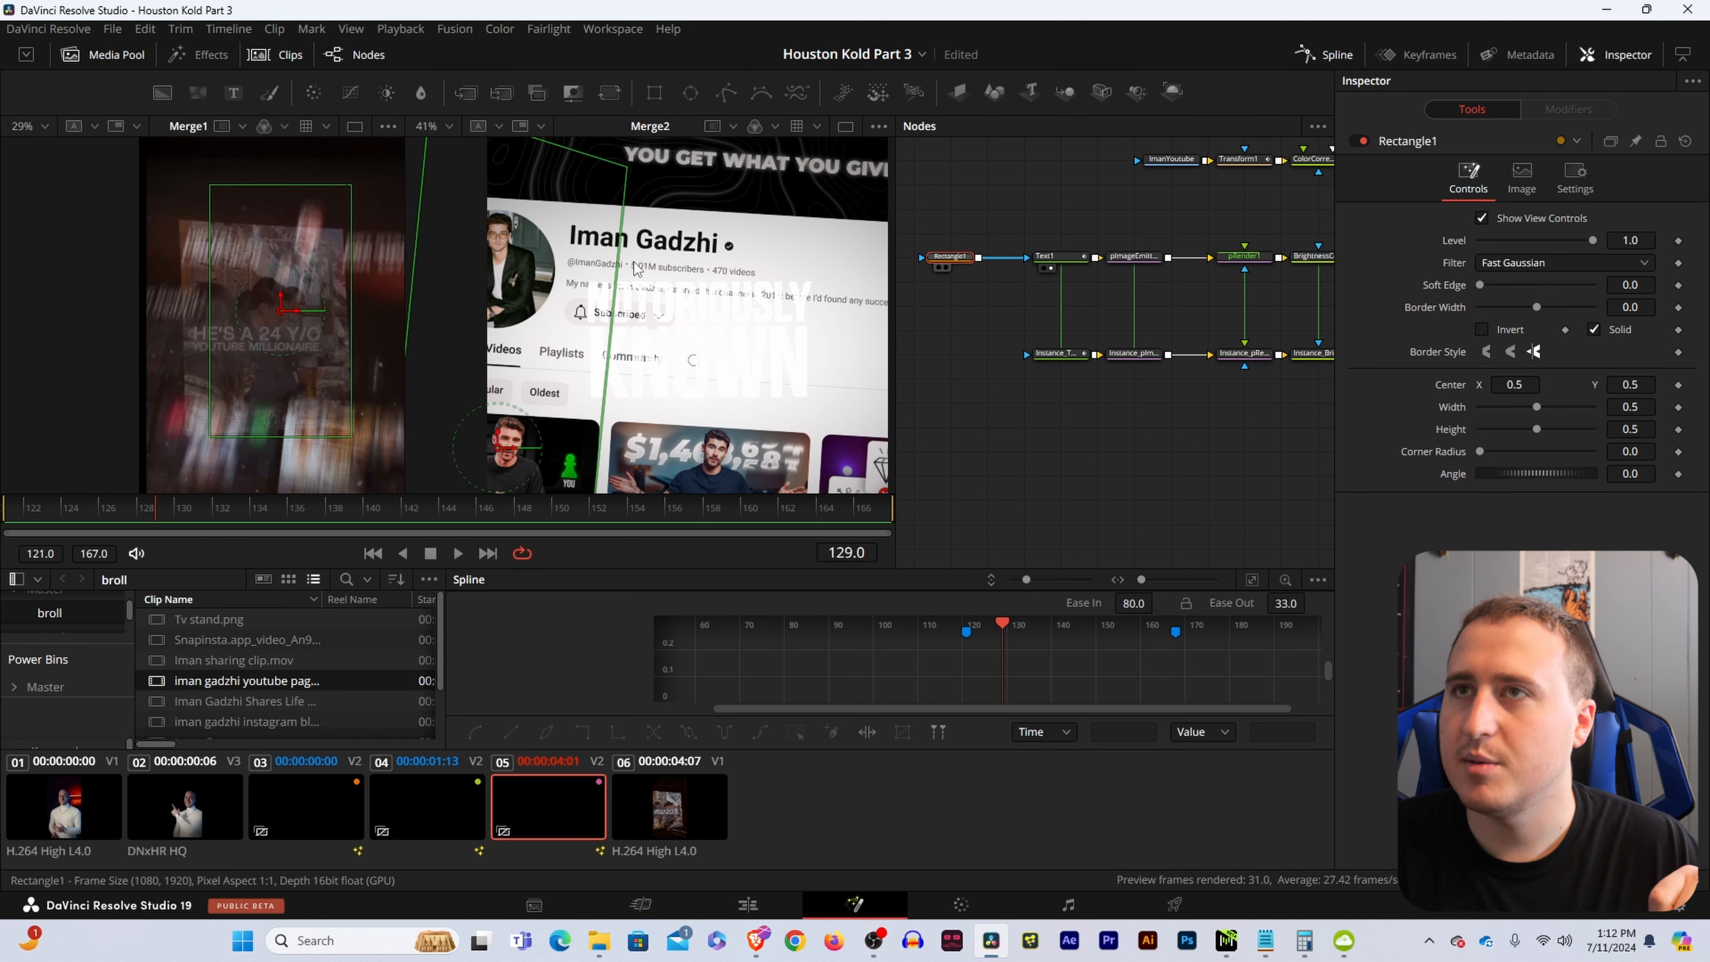
{"action": "left_click", "coordinate": [1054, 257]}
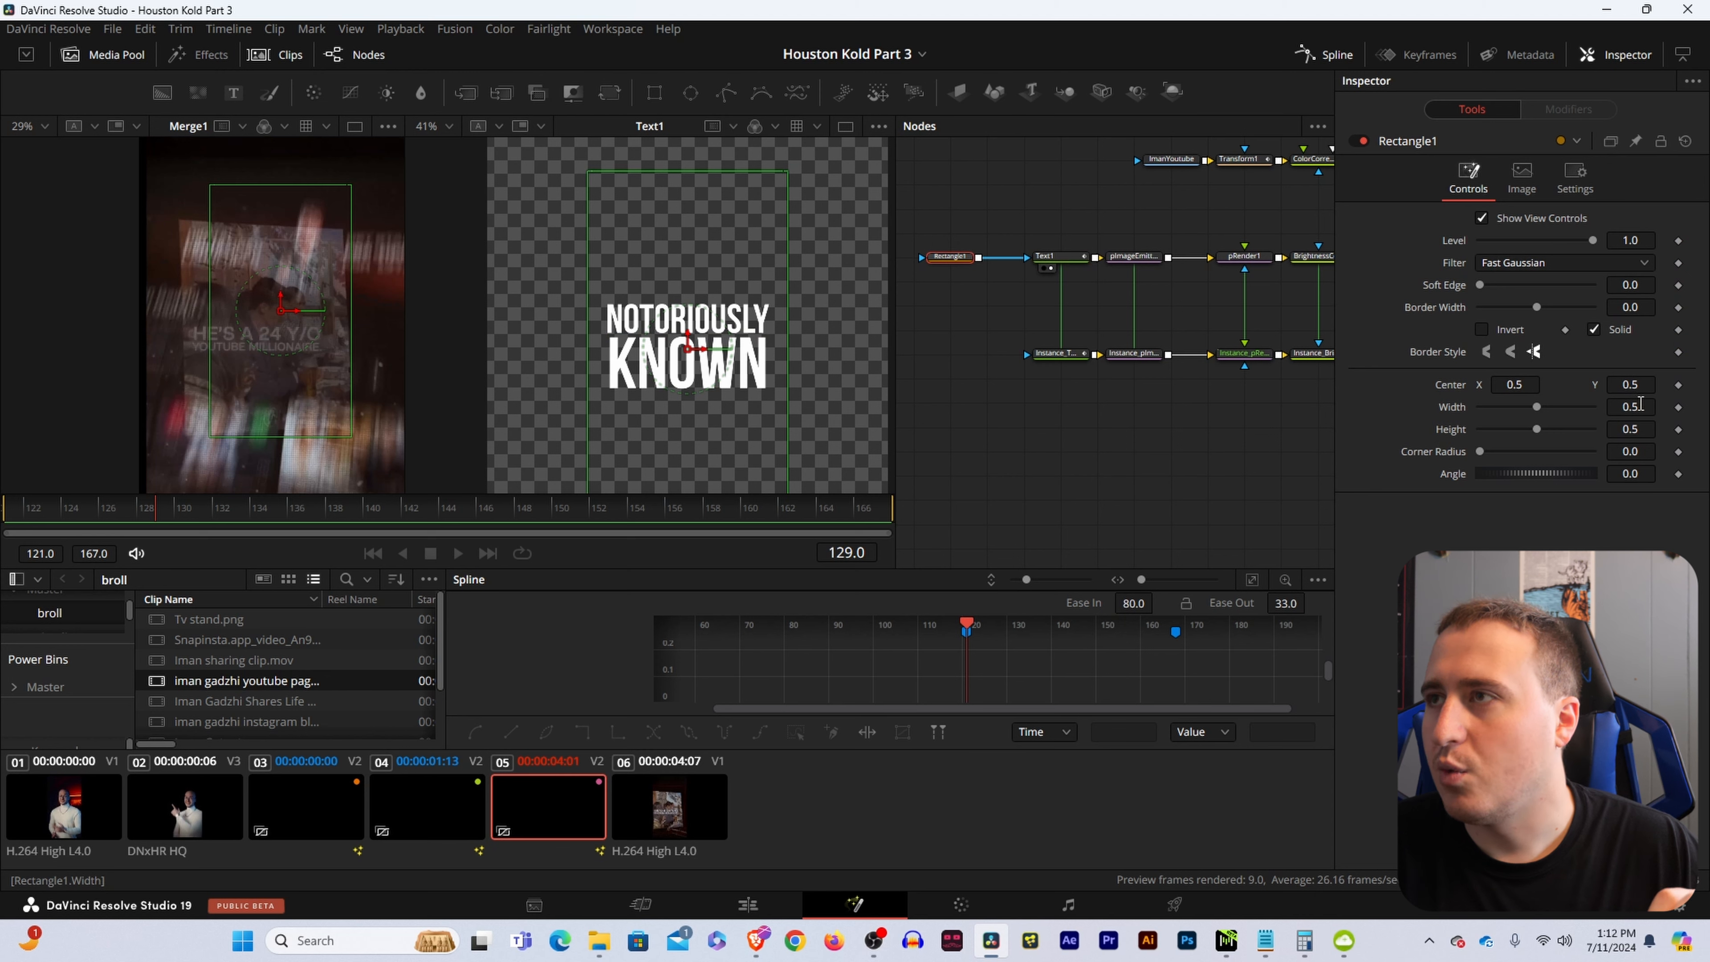
{"action": "left_click_drag", "start_coordinate": [1640, 429], "coordinate": [1554, 449]}
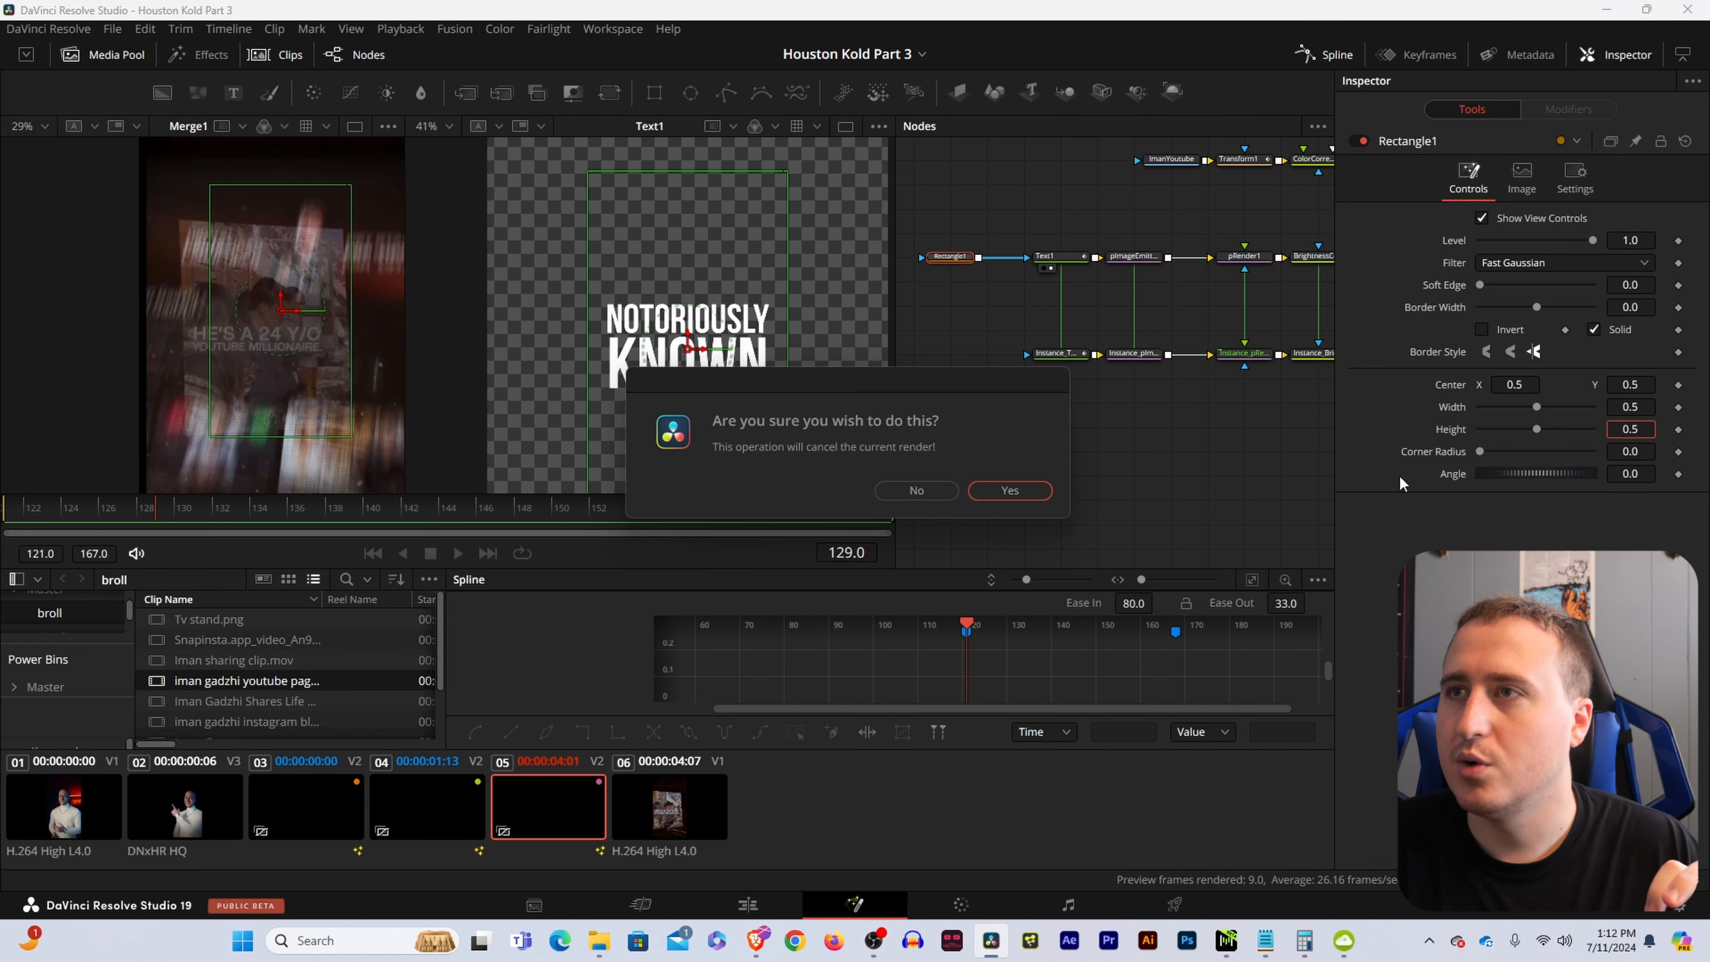
{"action": "left_click", "coordinate": [1008, 489]}
{"action": "left_click", "coordinate": [951, 259]}
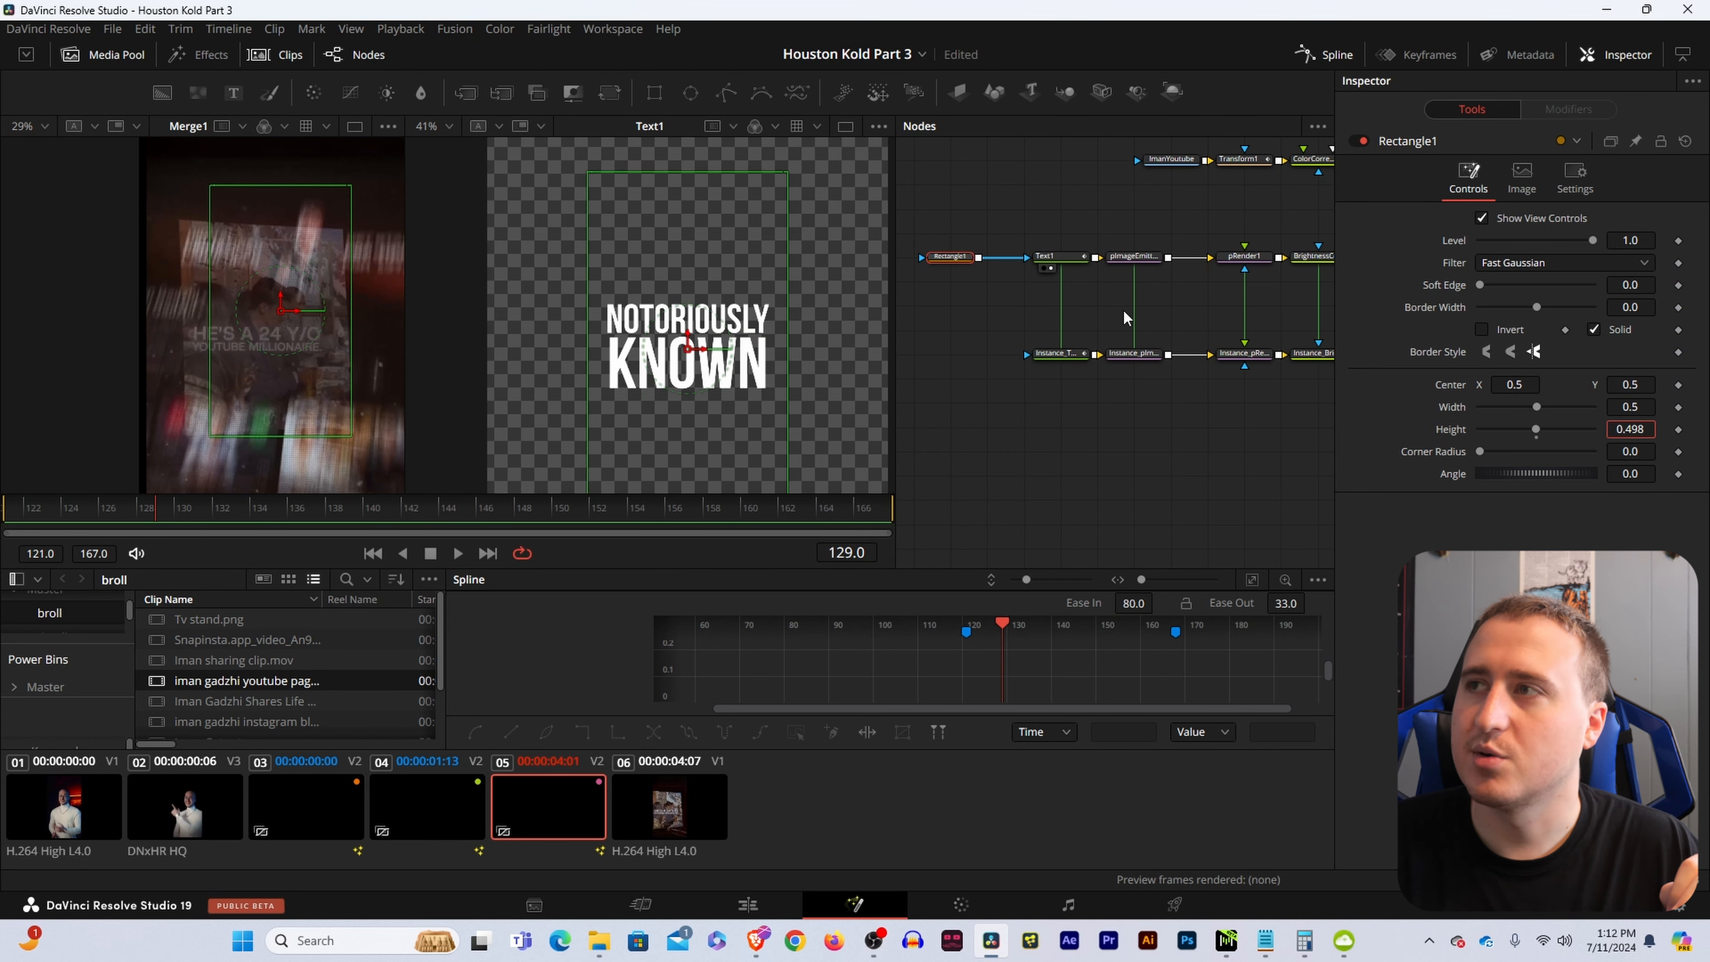
{"action": "left_click_drag", "start_coordinate": [1629, 429], "coordinate": [1351, 429]}
{"action": "left_click_drag", "start_coordinate": [1630, 383], "coordinate": [1670, 382]}
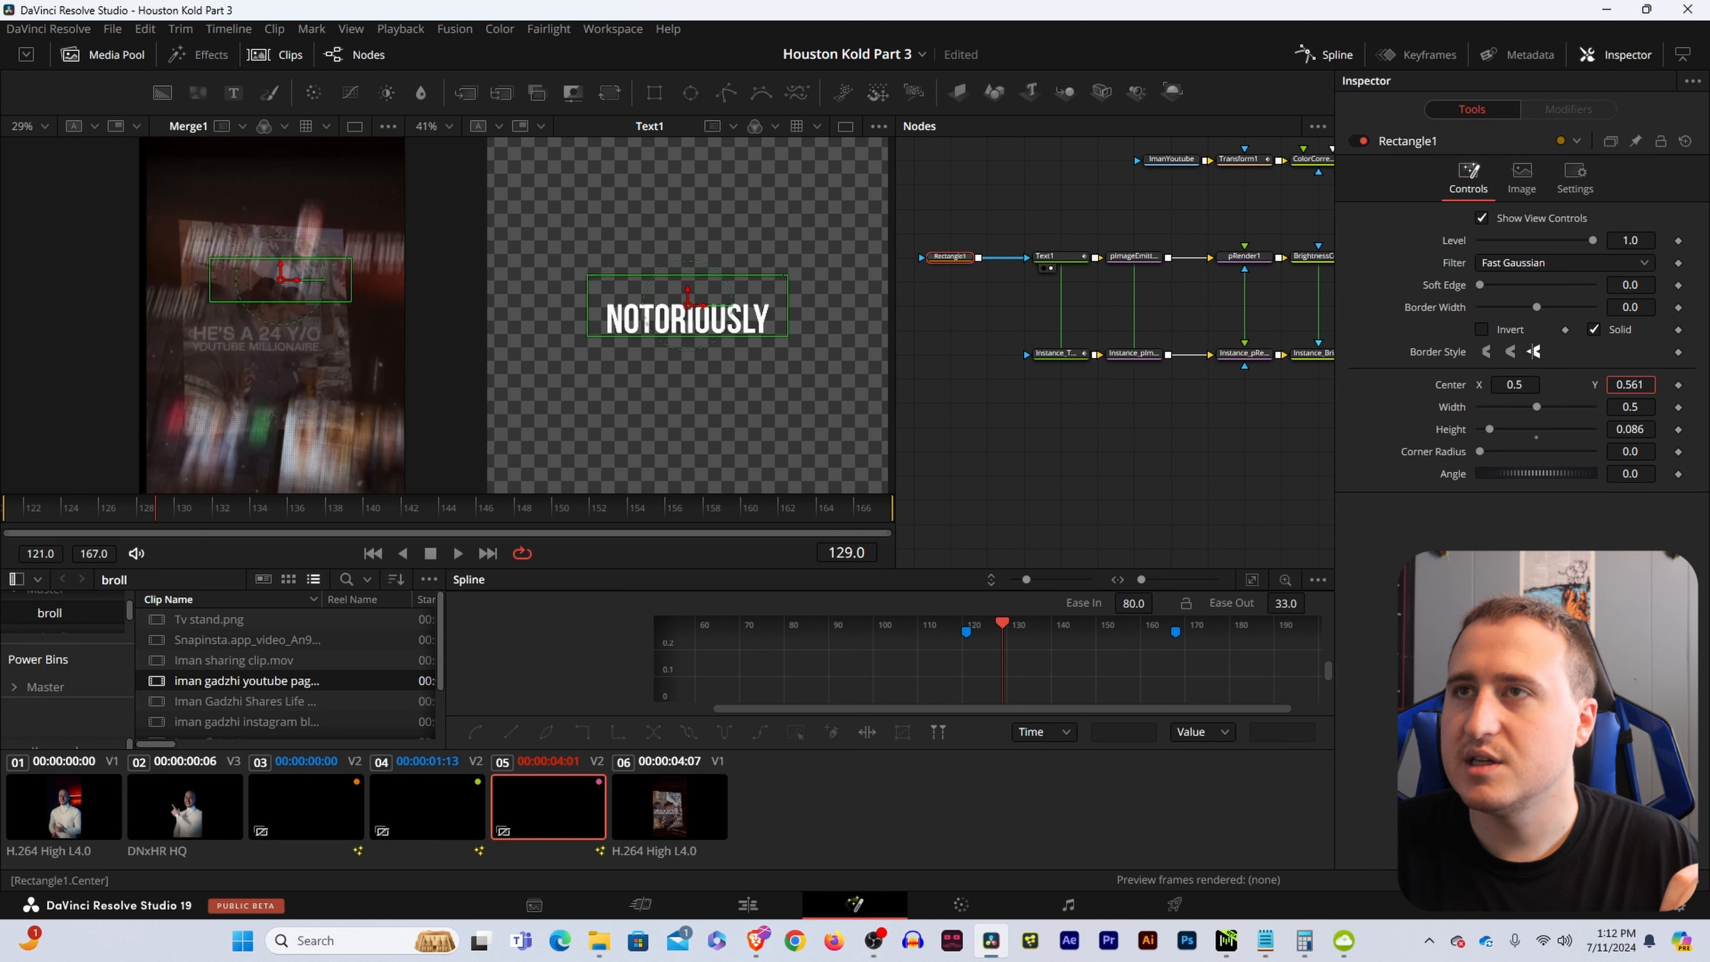
{"action": "left_click", "coordinate": [994, 393]}
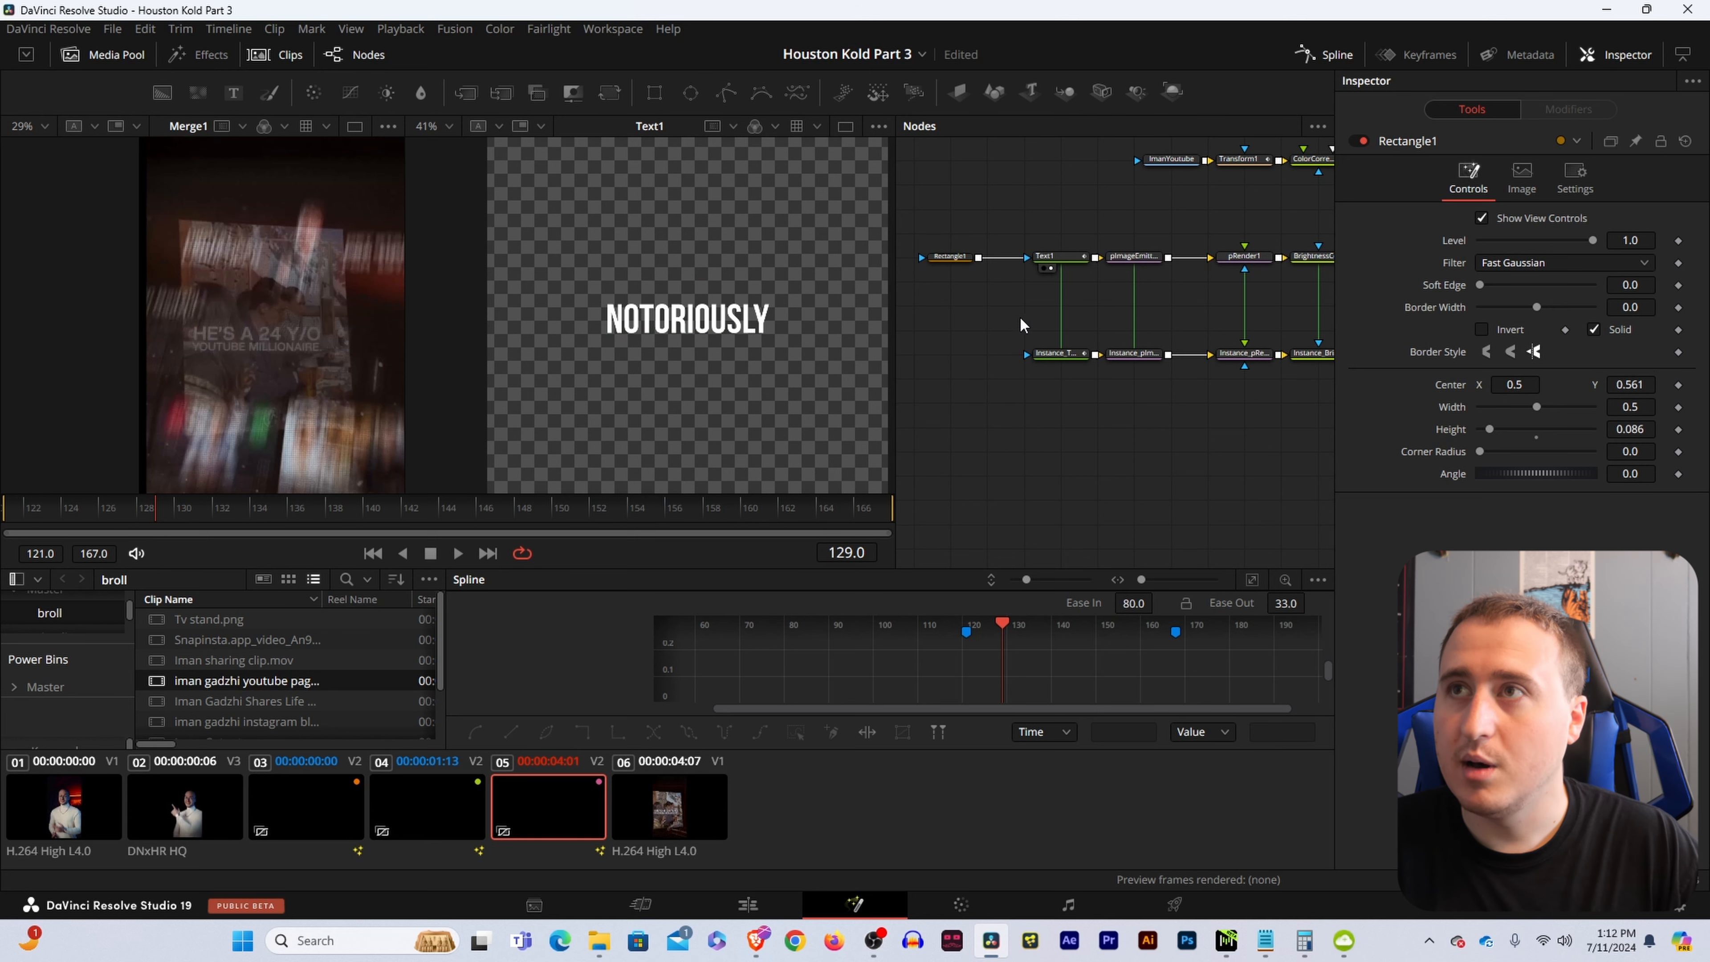
Add an inverted copy of the Rectangle1 mask to the Instance_Text1 node.
{"action": "left_click", "coordinate": [967, 259]}
{"action": "left_click", "coordinate": [966, 256]}
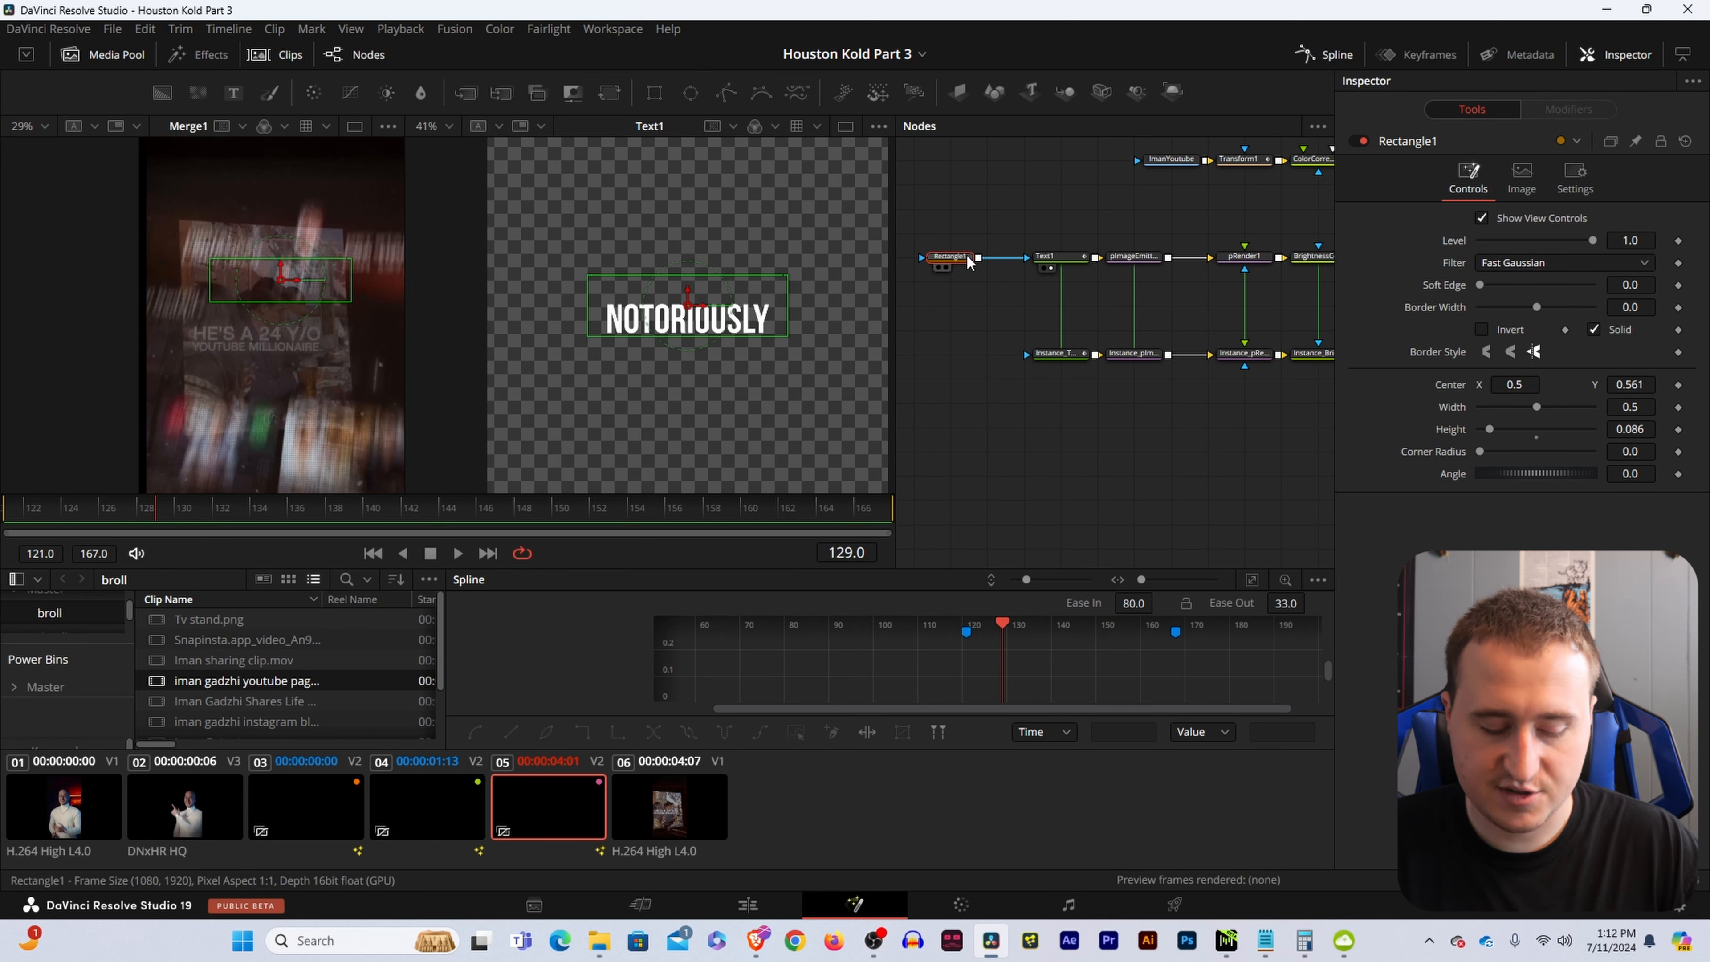
{"action": "key", "text": "ctrl+v"}
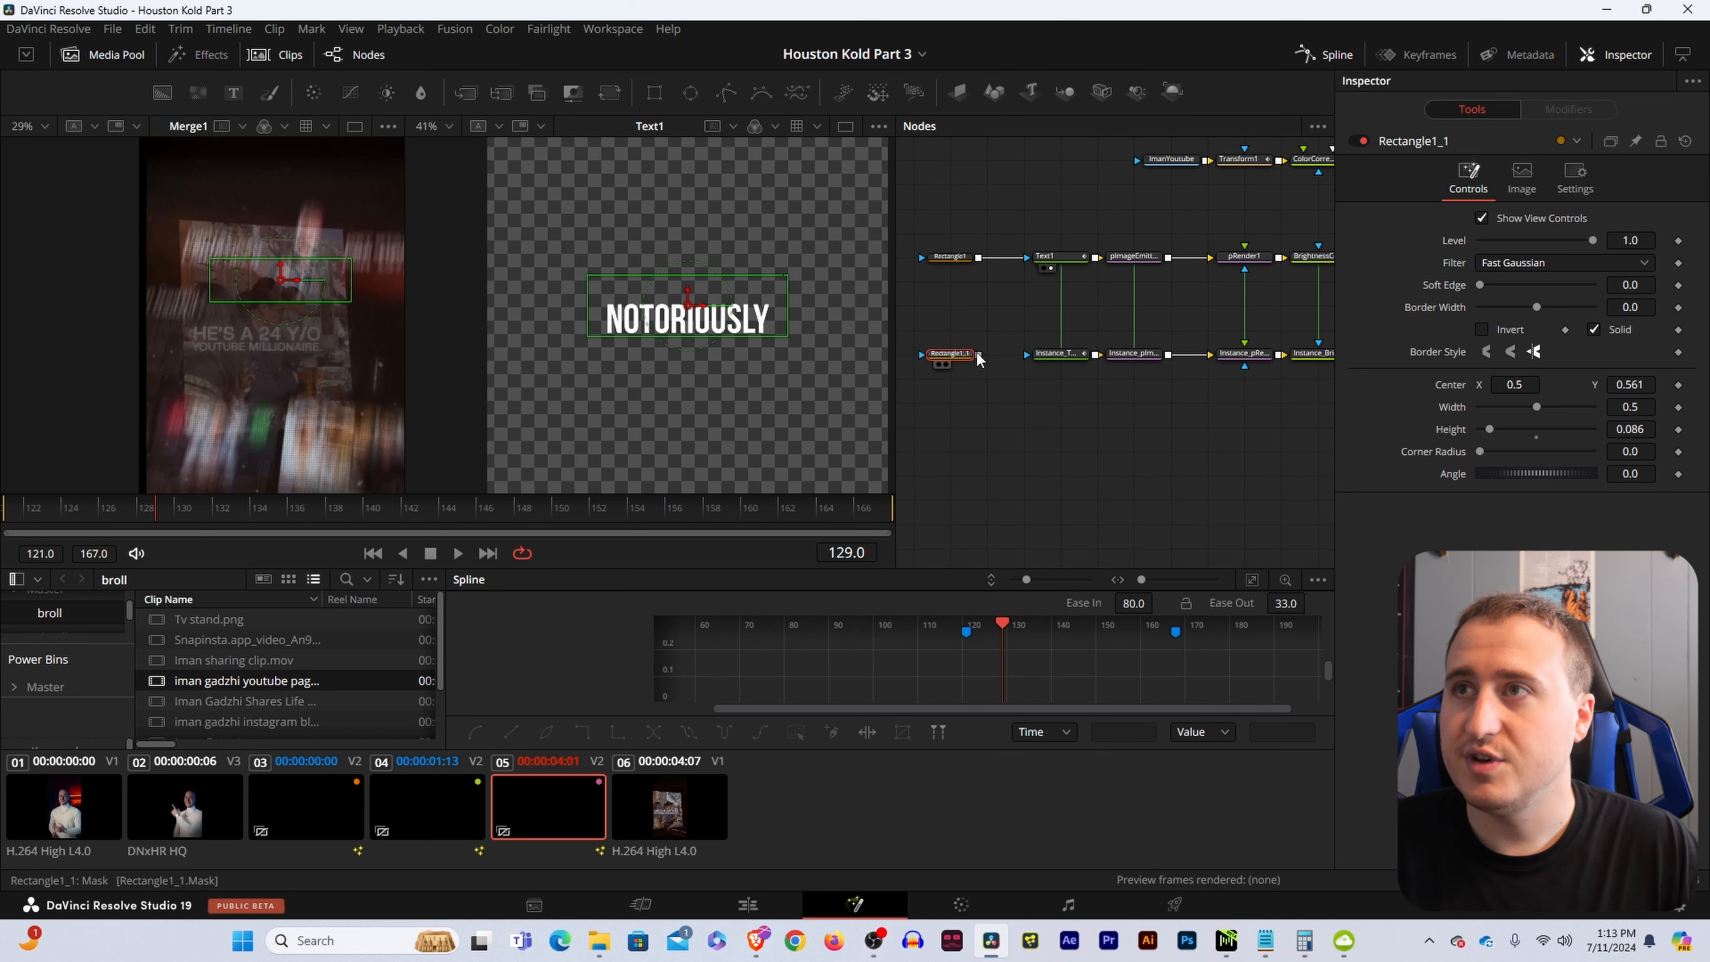
{"action": "left_click_drag", "start_coordinate": [978, 353], "coordinate": [1028, 353]}
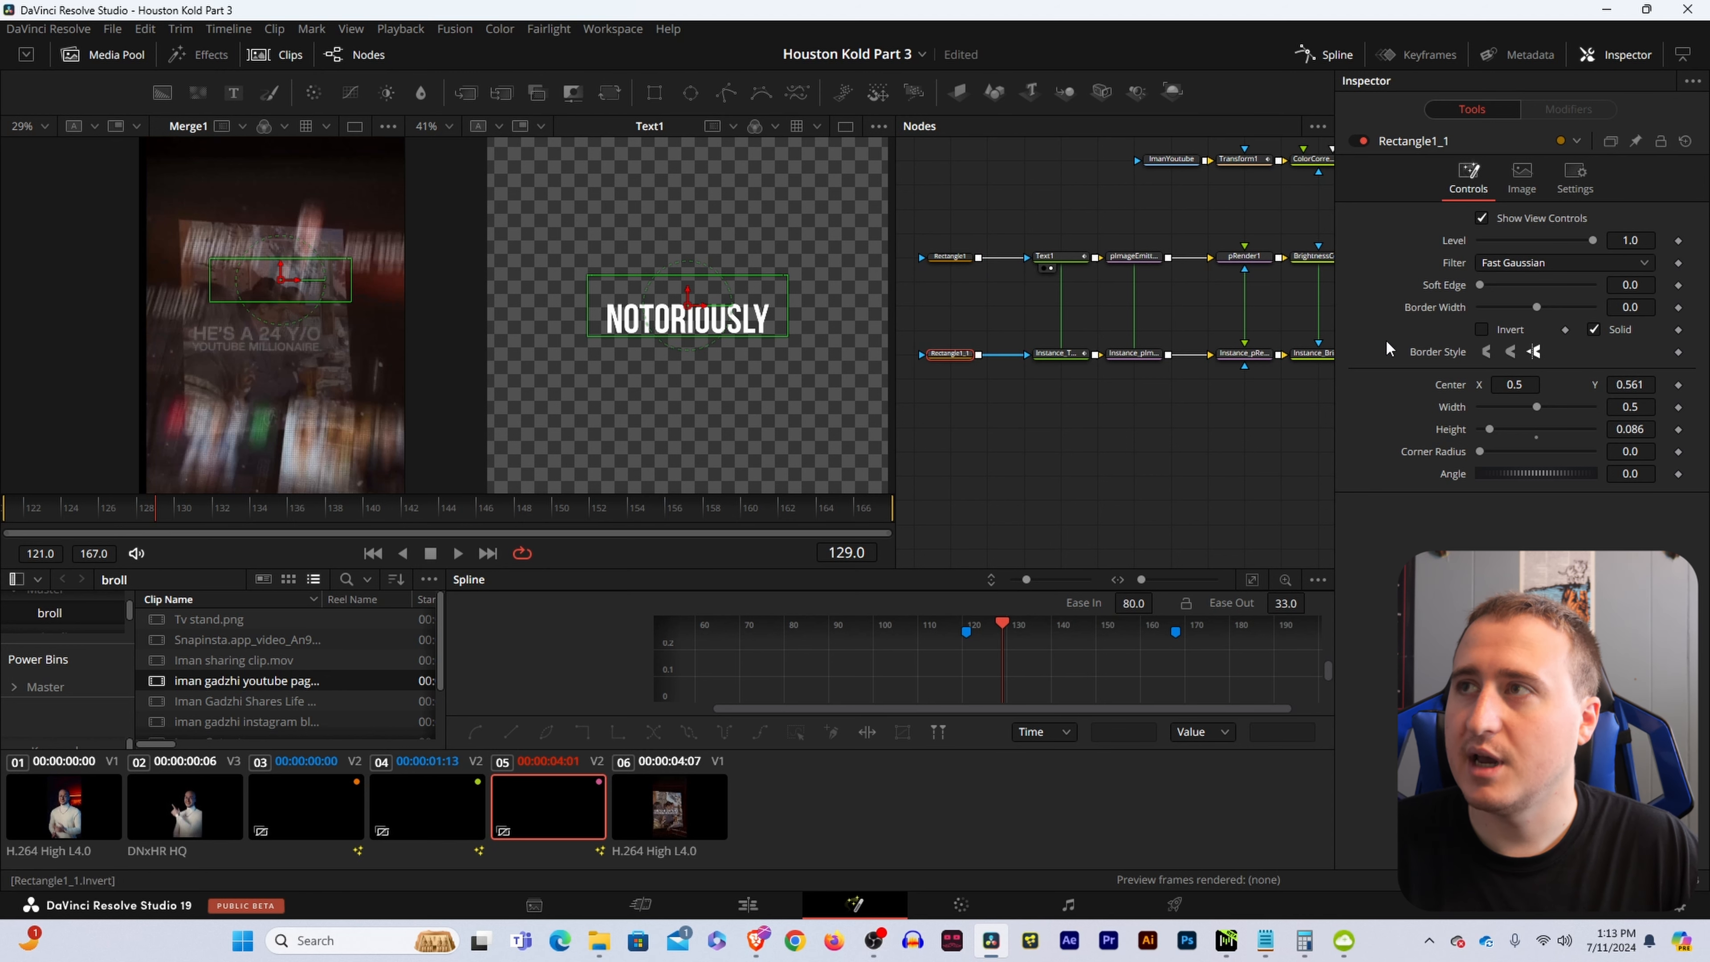
Display Instance_Text1 in the second viewer to check its masked text, and save the project.
{"action": "left_click", "coordinate": [1062, 354]}
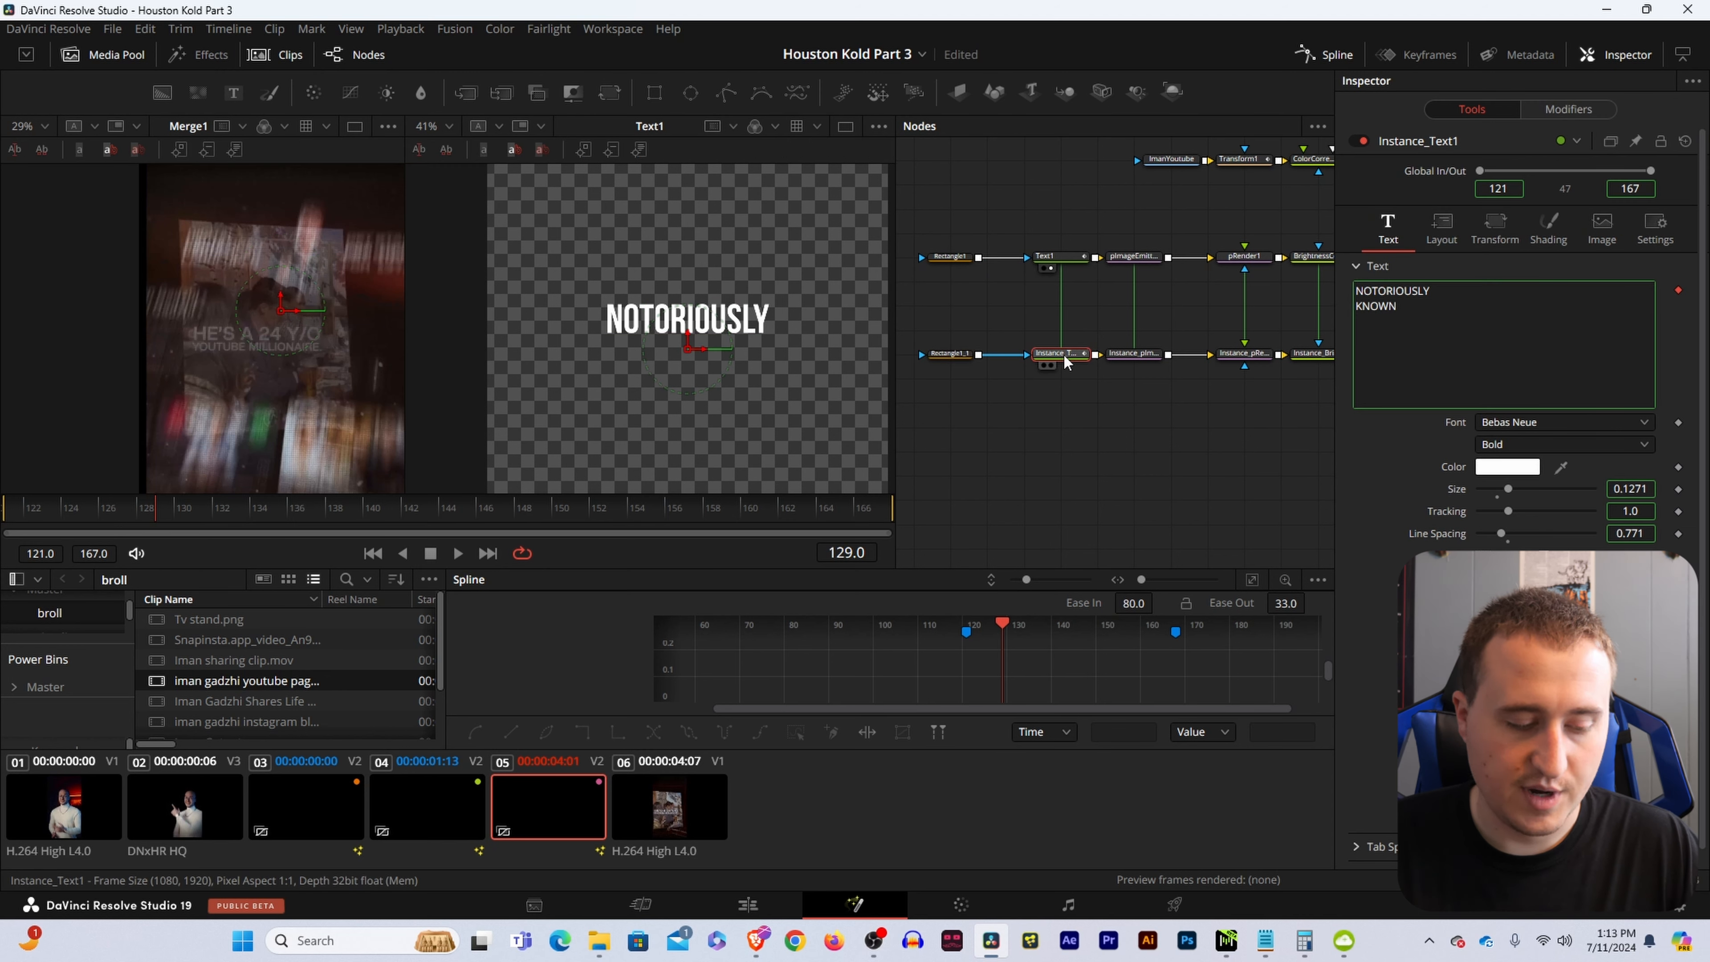
{"action": "key", "text": "2"}
{"action": "scroll", "coordinate": [692, 353], "scroll_direction": "up", "scroll_amount": 2}
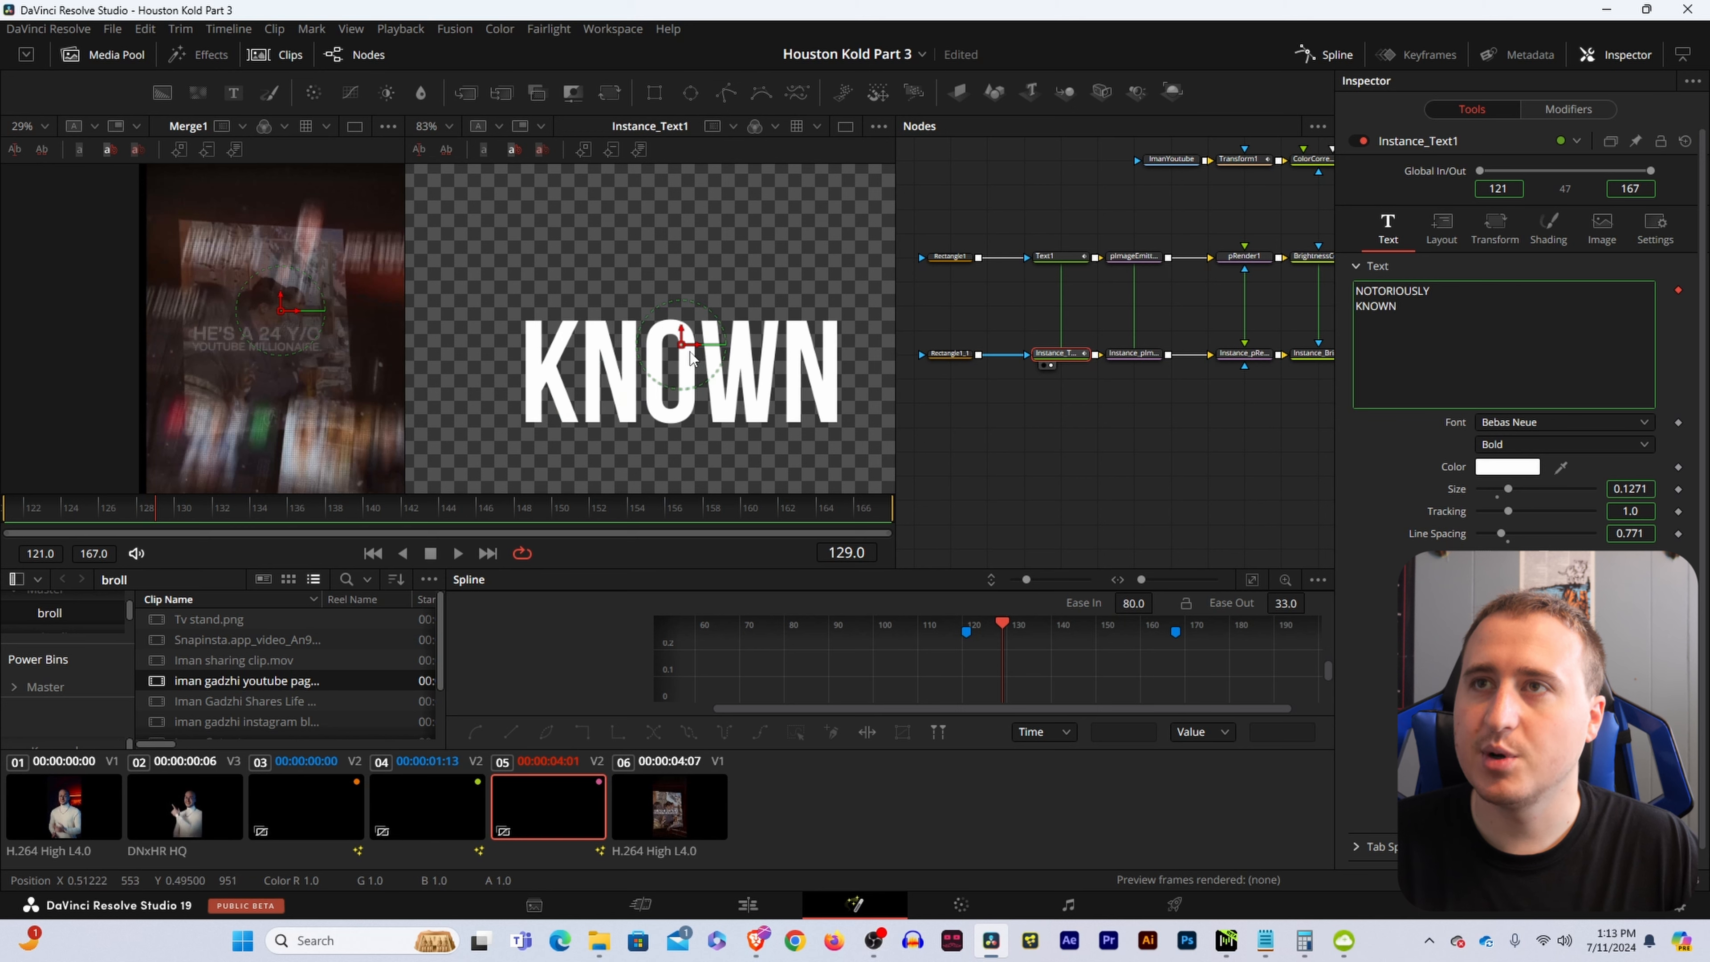
{"action": "scroll", "coordinate": [701, 338], "scroll_direction": "down", "scroll_amount": 3}
{"action": "left_click", "coordinate": [1021, 402]}
{"action": "key", "text": "ctrl+s"}
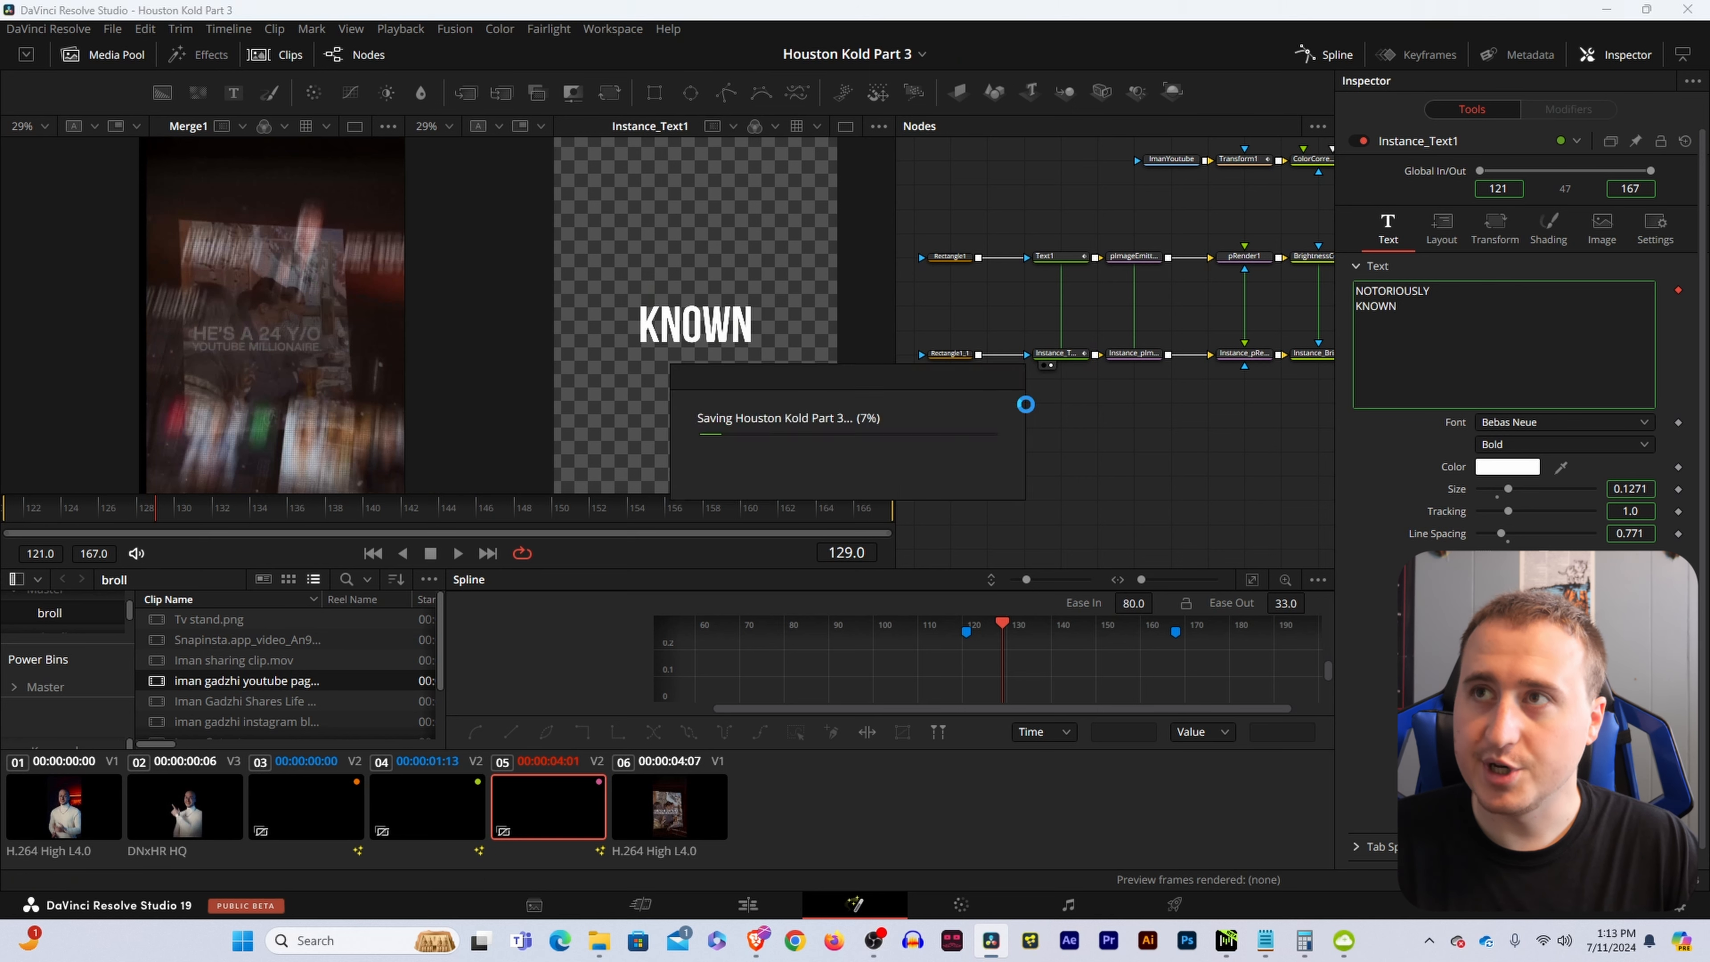
Display Merge2 in the second viewer and scrub the composition to check the title.
{"action": "left_click_drag", "start_coordinate": [1308, 416], "coordinate": [1001, 435]}
{"action": "left_click_drag", "start_coordinate": [1303, 359], "coordinate": [1096, 467]}
{"action": "scroll", "coordinate": [1096, 468], "scroll_direction": "up", "scroll_amount": 10}
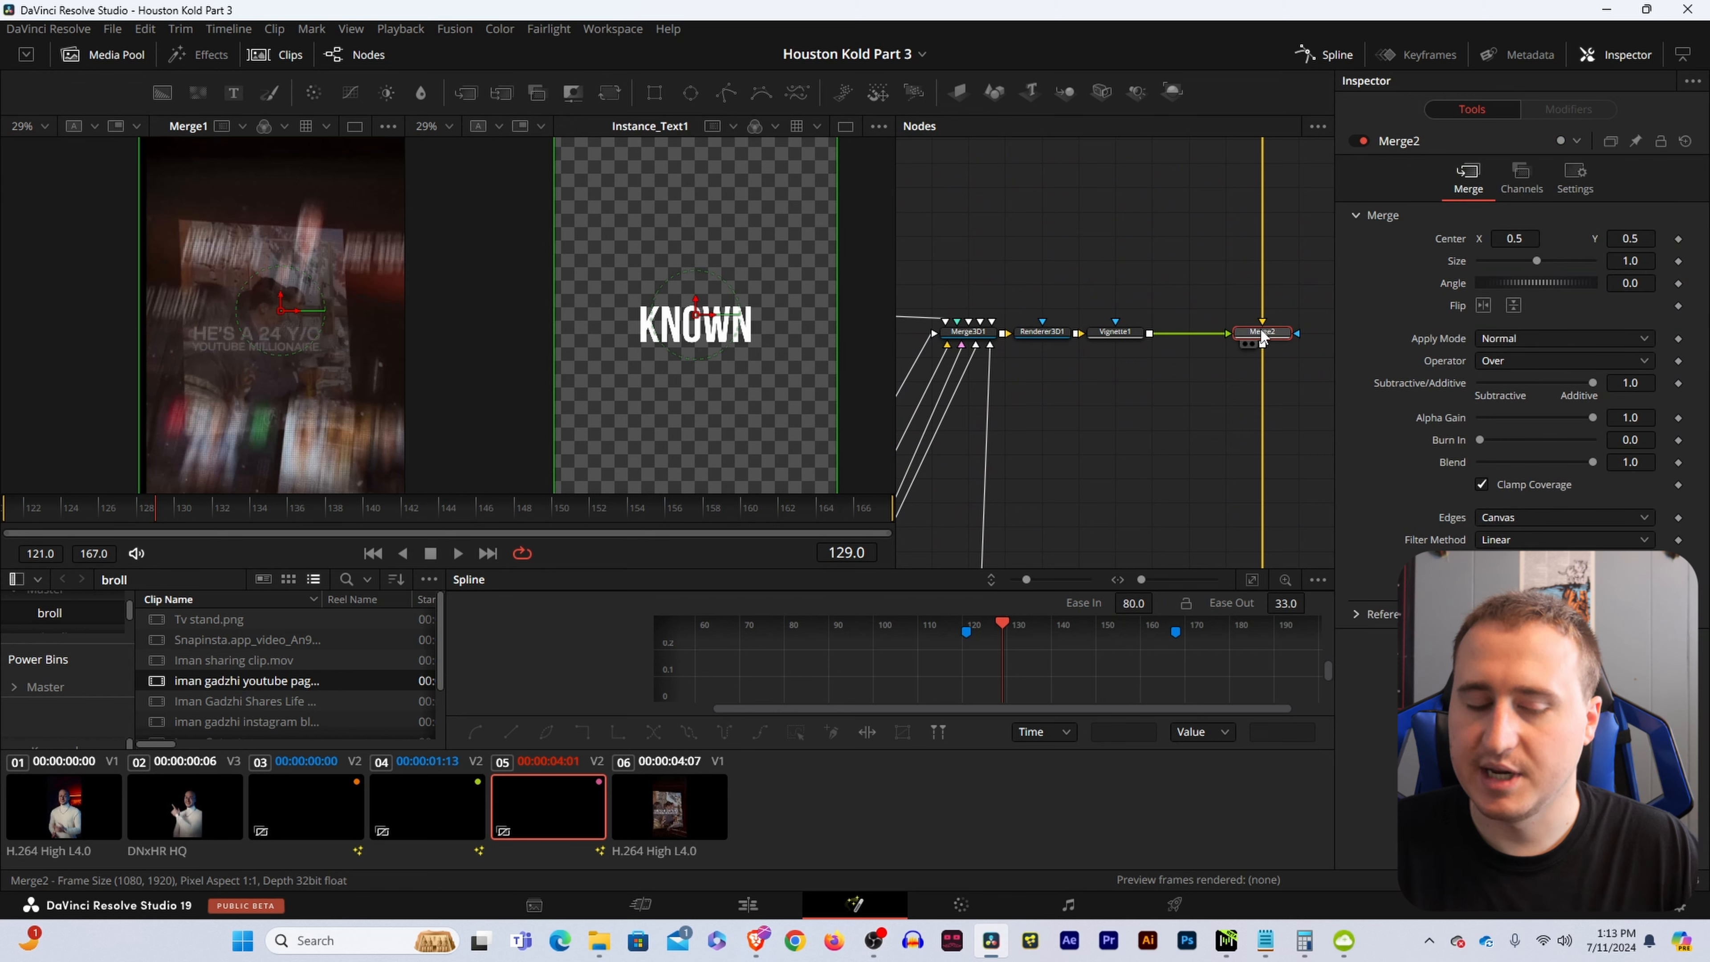
{"action": "left_click", "coordinate": [1262, 331]}
{"action": "key", "text": "2"}
{"action": "scroll", "coordinate": [1147, 298], "scroll_direction": "down", "scroll_amount": 5}
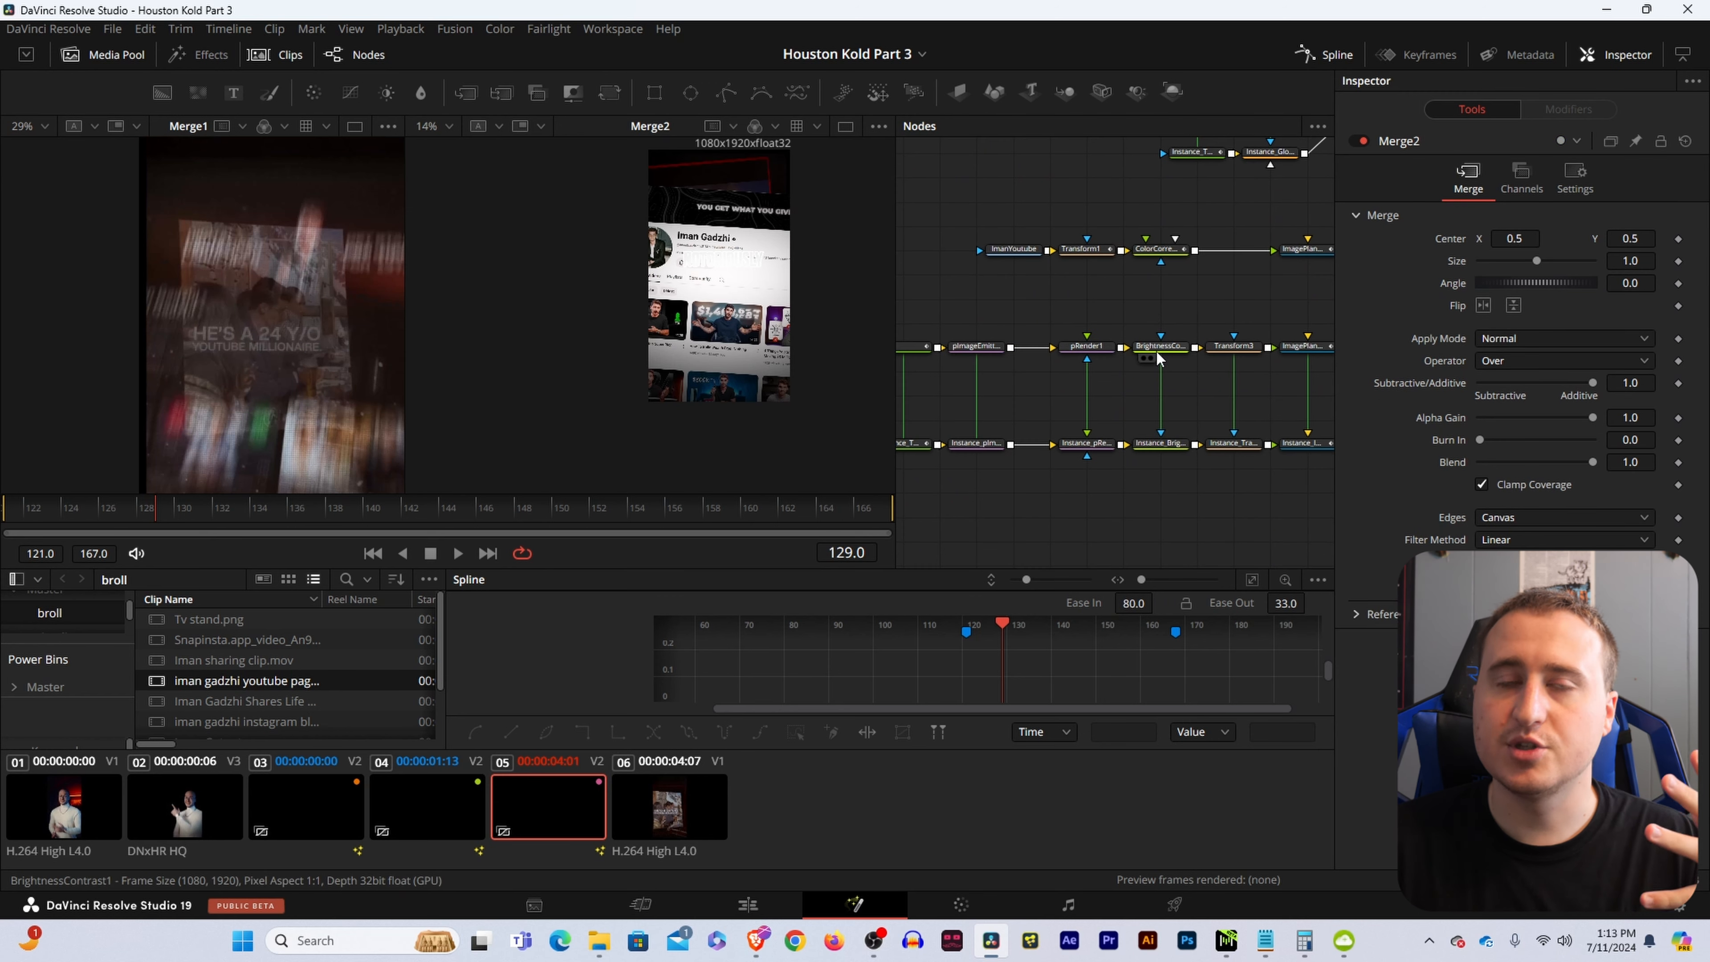
{"action": "left_click_drag", "start_coordinate": [158, 505], "coordinate": [318, 506]}
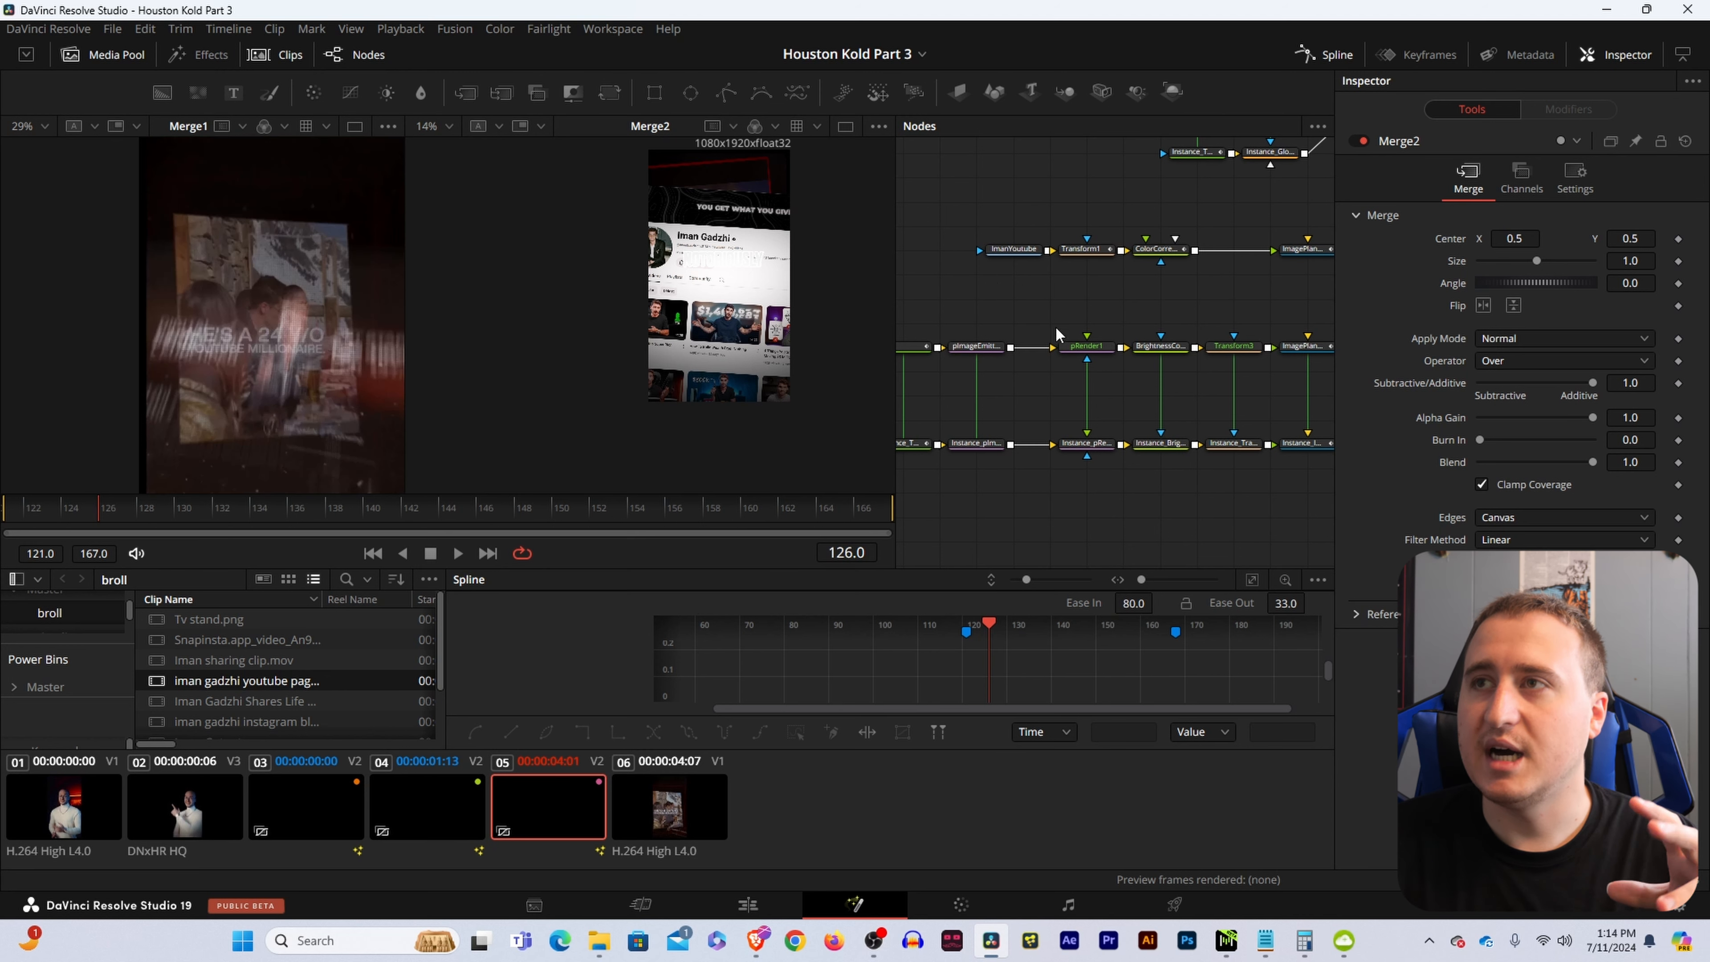
Disable pImageEmitter1, pRender1, BrightnessContrast1 and their instances, and scrub the composition to frame 150.
{"action": "left_click_drag", "start_coordinate": [1014, 306], "coordinate": [1164, 455]}
{"action": "key", "text": "ctrl+p"}
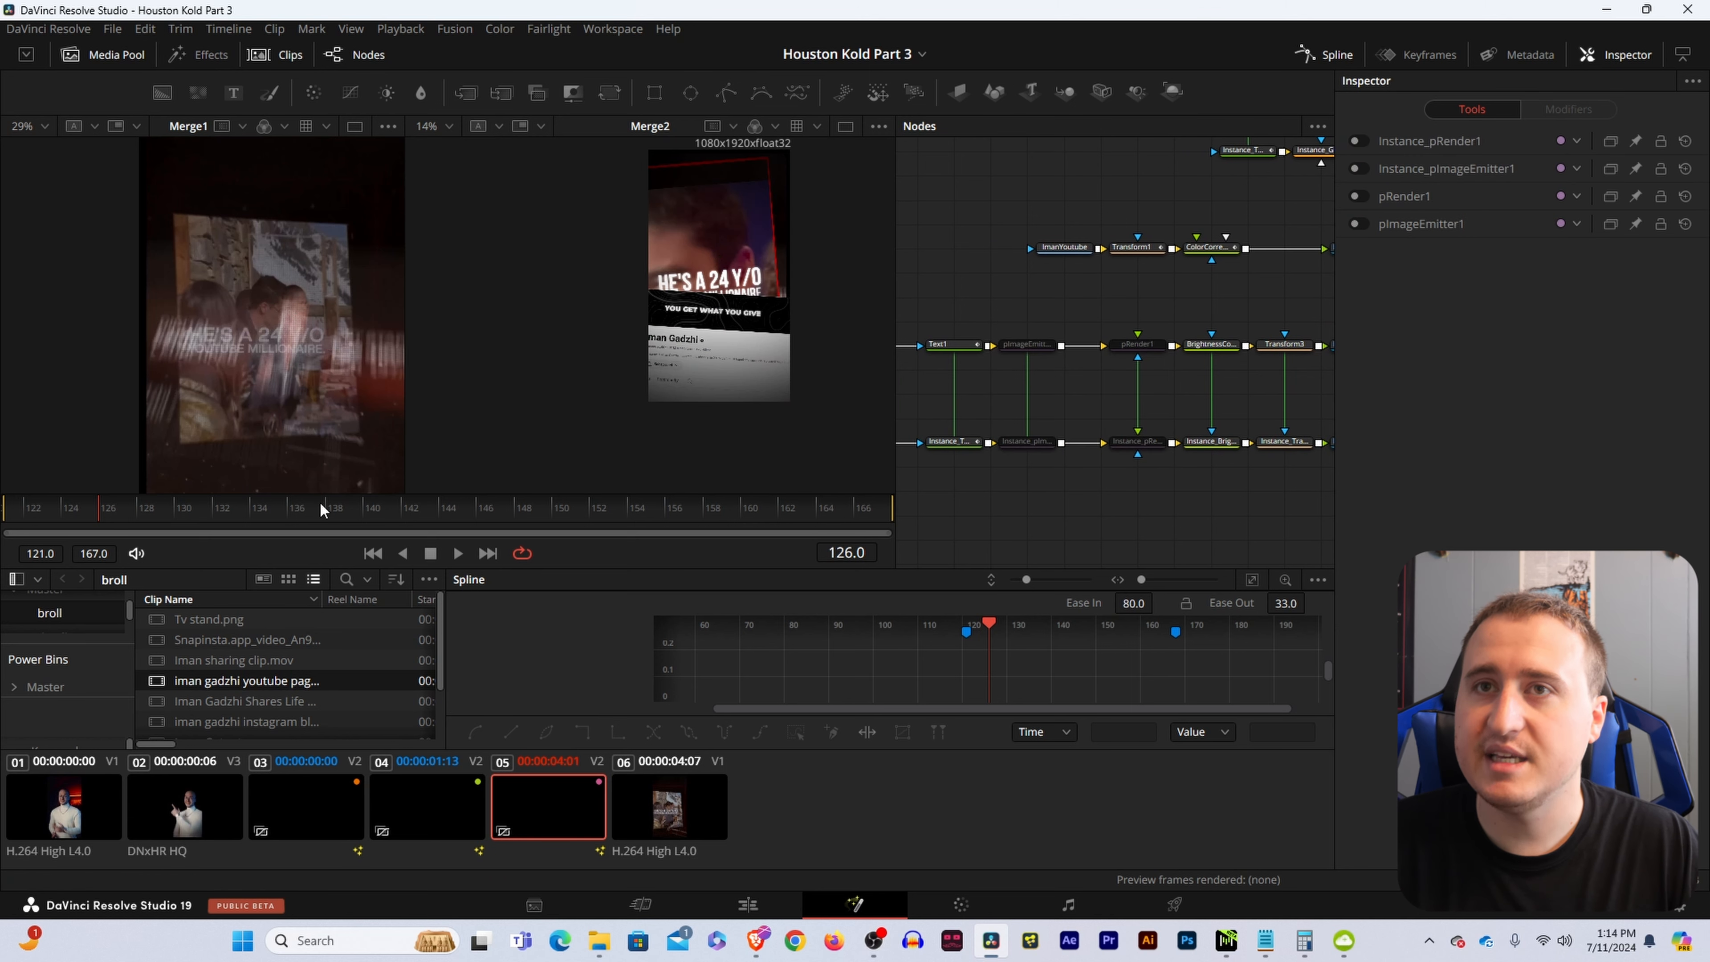
{"action": "left_click_drag", "start_coordinate": [167, 512], "coordinate": [505, 546]}
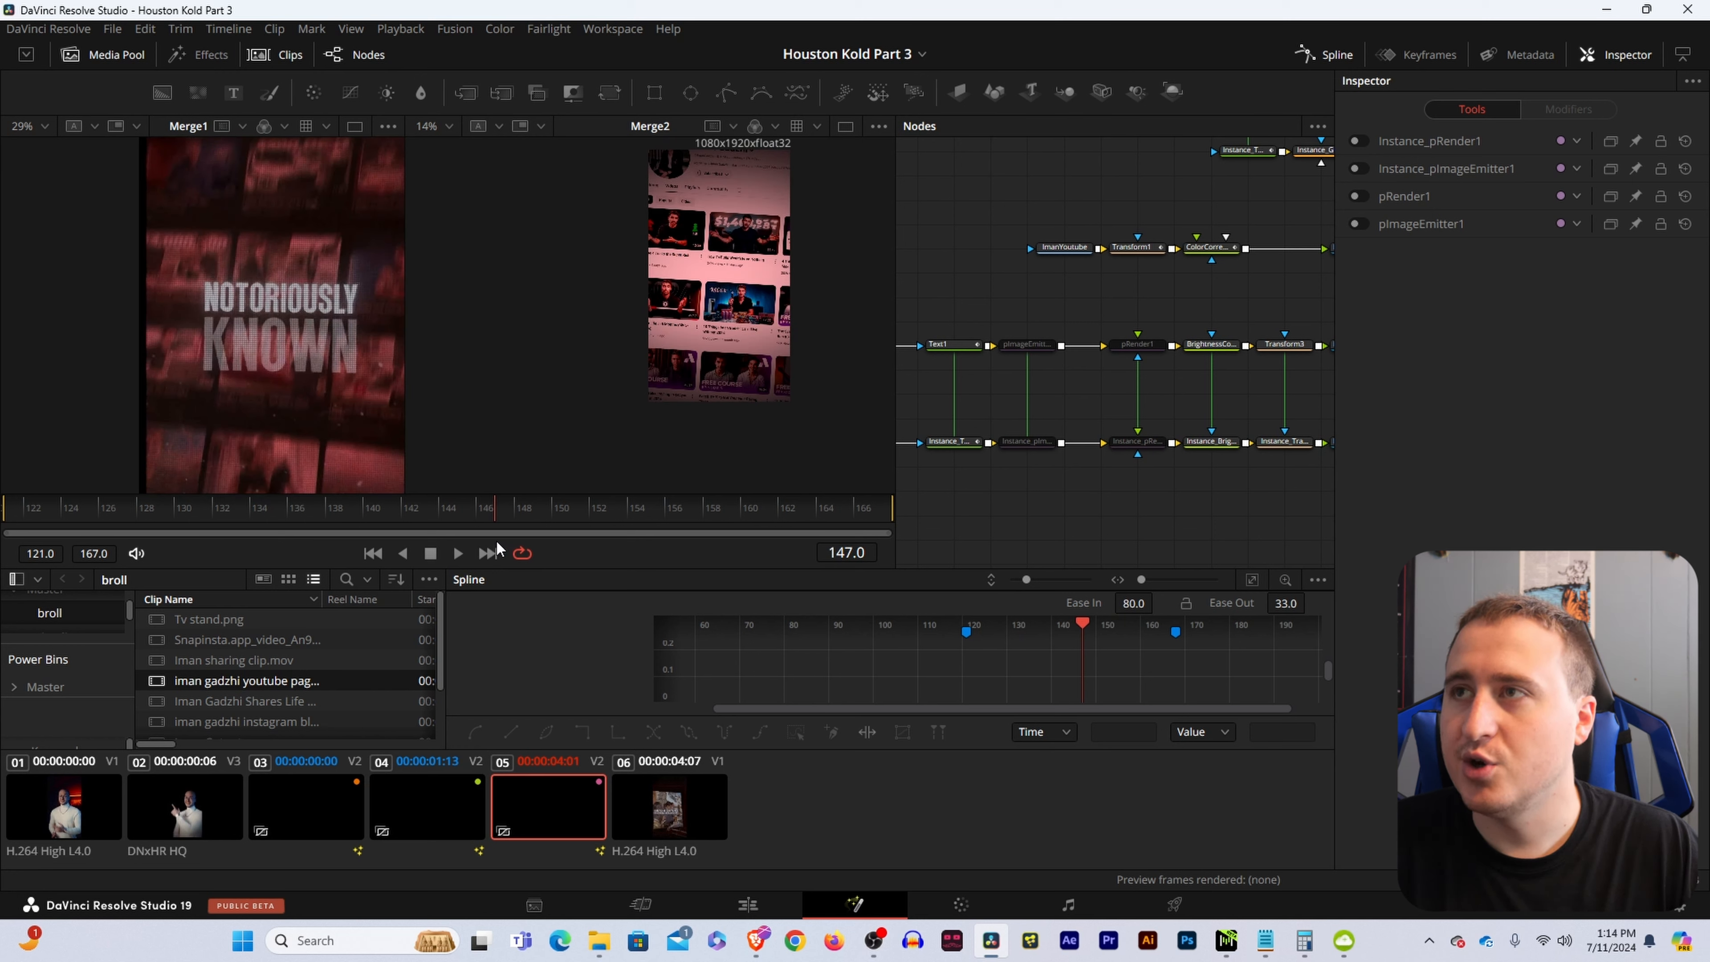
{"action": "key", "text": "Left"}
{"action": "left_click_drag", "start_coordinate": [1203, 303], "coordinate": [1230, 463]}
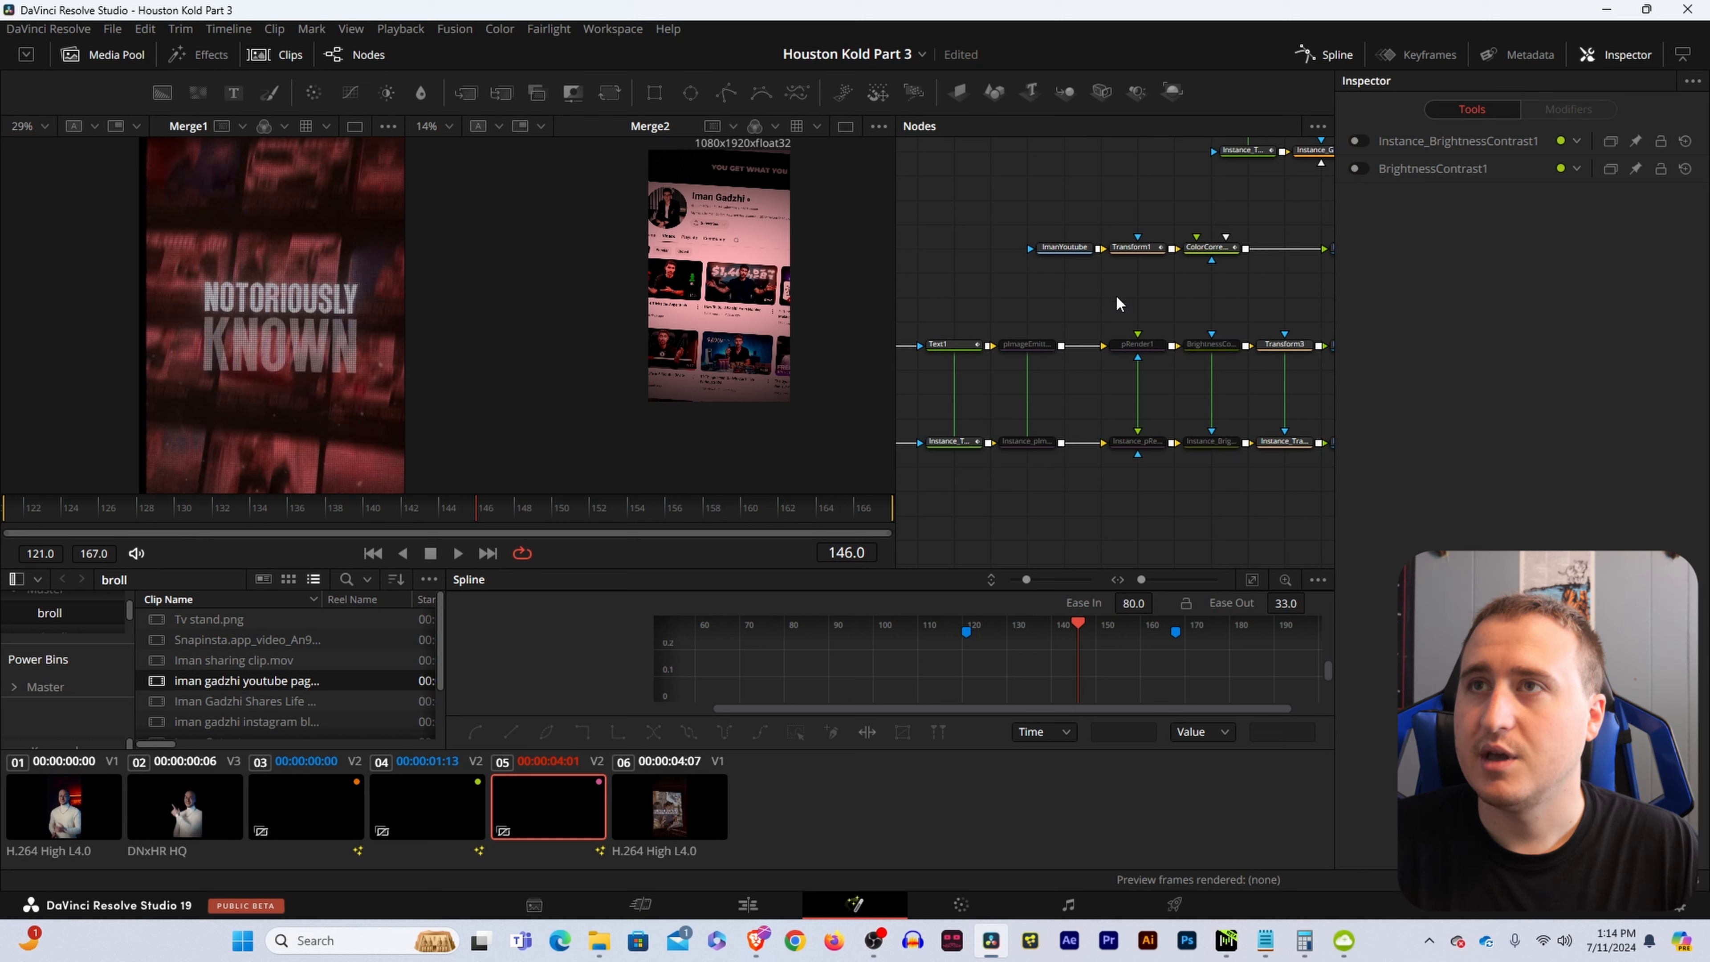
{"action": "left_click_drag", "start_coordinate": [471, 516], "coordinate": [552, 514]}
Extract the disabled emitter, render and brightness nodes from both text branches, park them below, and save the project.
{"action": "left_click_drag", "start_coordinate": [1038, 407], "coordinate": [814, 511]}
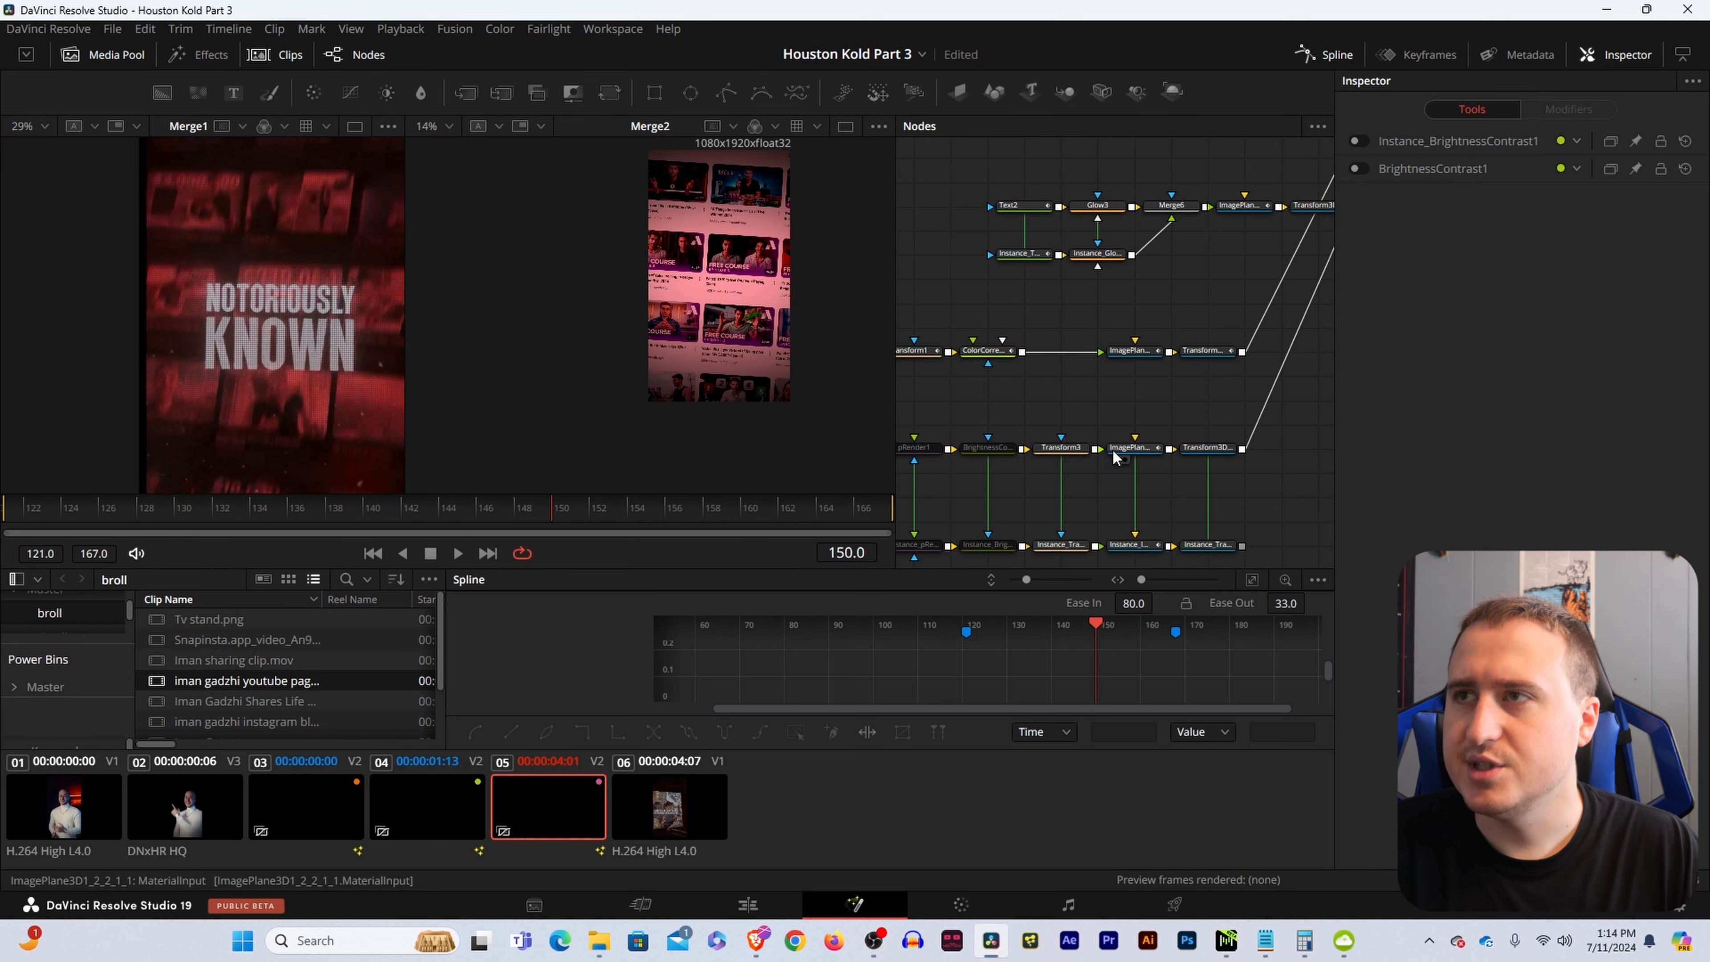
{"action": "left_click_drag", "start_coordinate": [1269, 442], "coordinate": [1151, 457]}
{"action": "left_click_drag", "start_coordinate": [1303, 235], "coordinate": [1247, 310]}
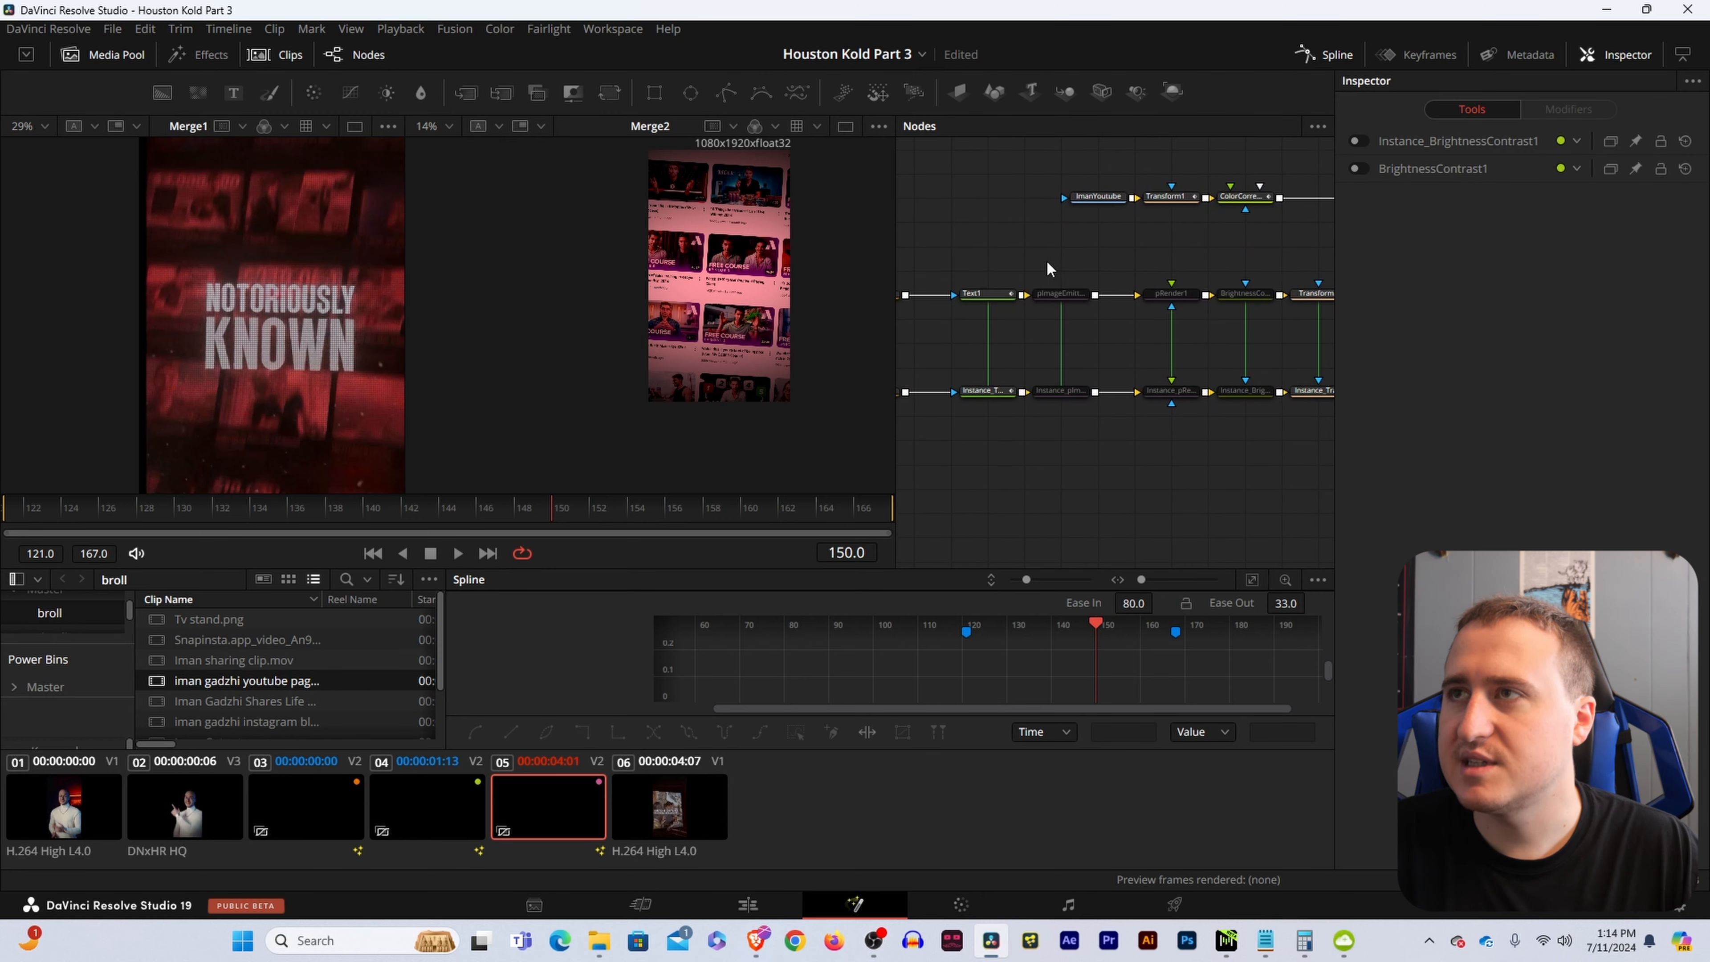
{"action": "left_click_drag", "start_coordinate": [1033, 262], "coordinate": [1246, 411]}
{"action": "left_click_drag", "start_coordinate": [1263, 299], "coordinate": [1225, 469]}
{"action": "key", "text": "ctrl+s"}
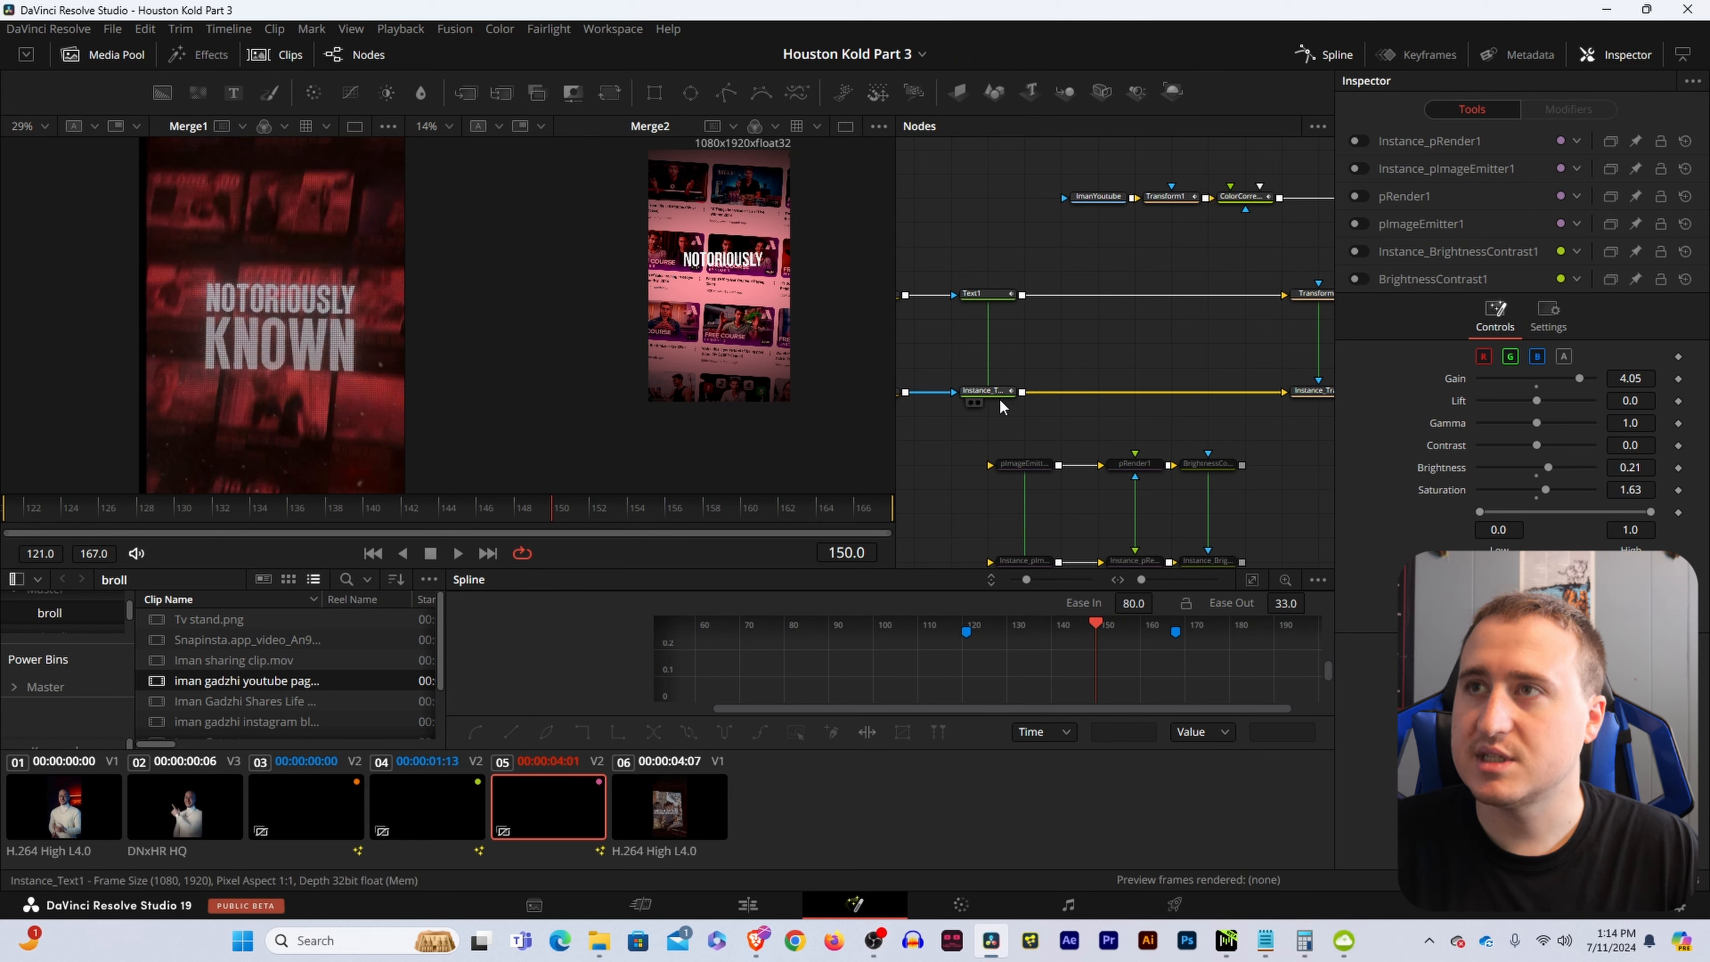
Display Instance_Text1 in the second viewer to check the masked word.
{"action": "left_click_drag", "start_coordinate": [1003, 339], "coordinate": [1049, 333]}
{"action": "left_click", "coordinate": [1077, 367]}
{"action": "left_click", "coordinate": [1028, 356]}
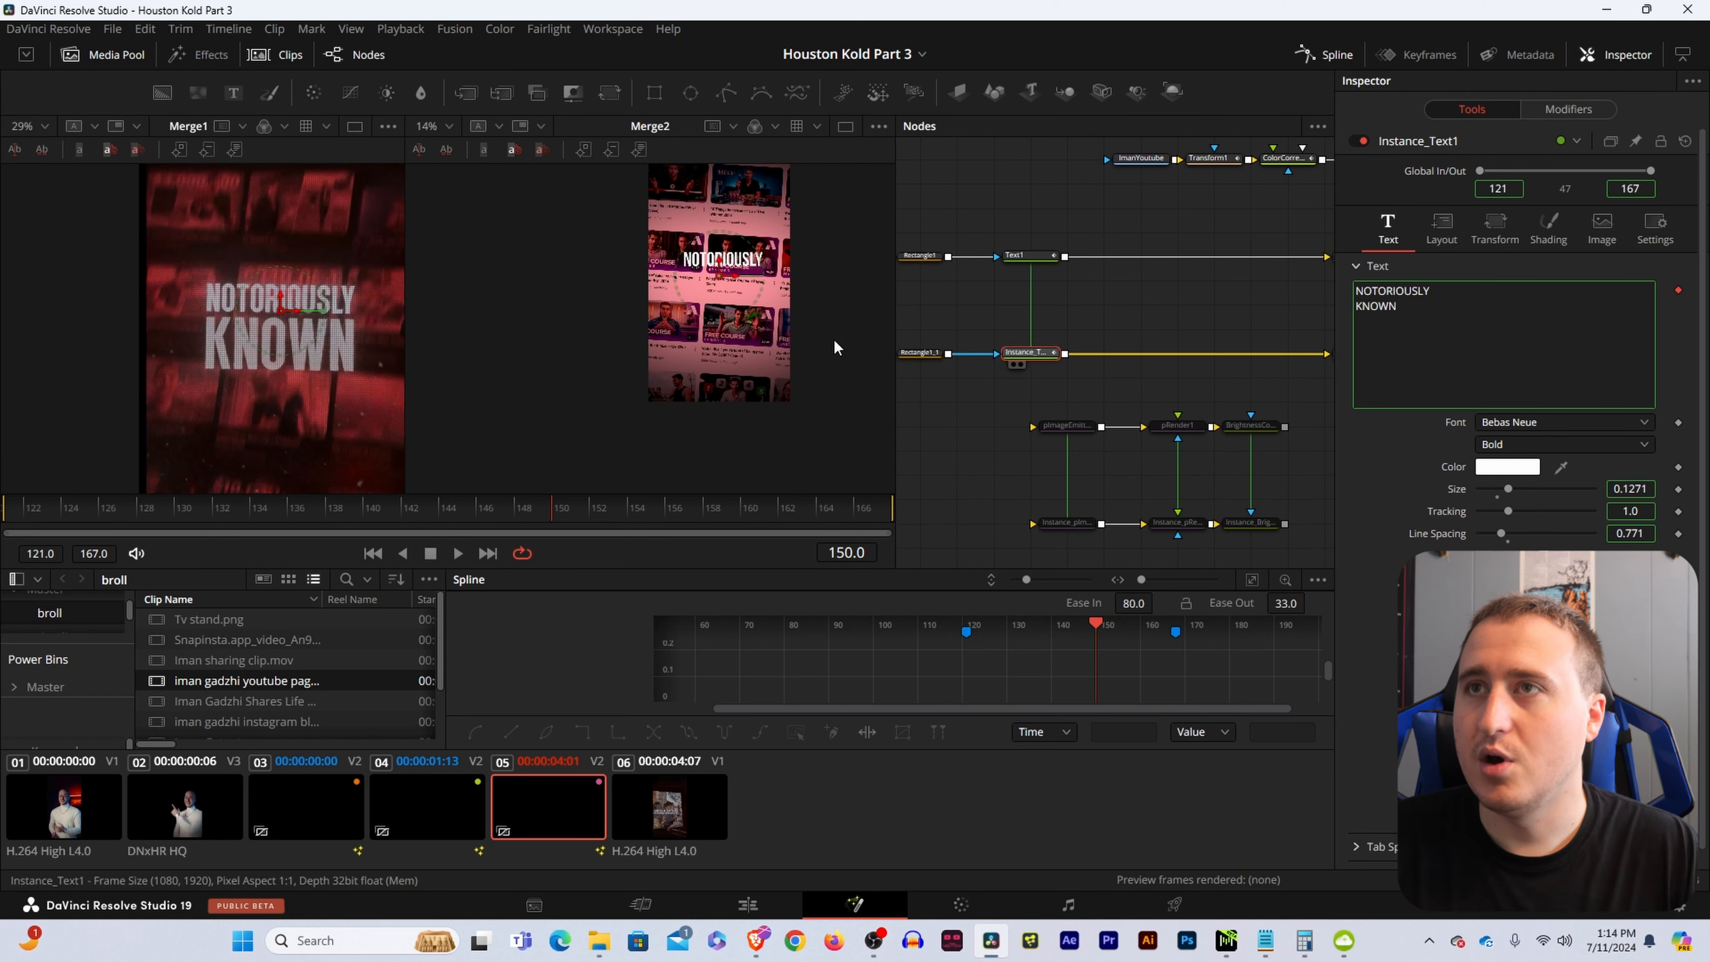
{"action": "key", "text": "2"}
{"action": "scroll", "coordinate": [724, 289], "scroll_direction": "up", "scroll_amount": 2}
Delete the instanced ImagePlane3D and Transform3D nodes at the end of the lower text branch.
{"action": "left_click_drag", "start_coordinate": [1153, 347], "coordinate": [1000, 329]}
{"action": "left_click_drag", "start_coordinate": [1090, 330], "coordinate": [944, 337]}
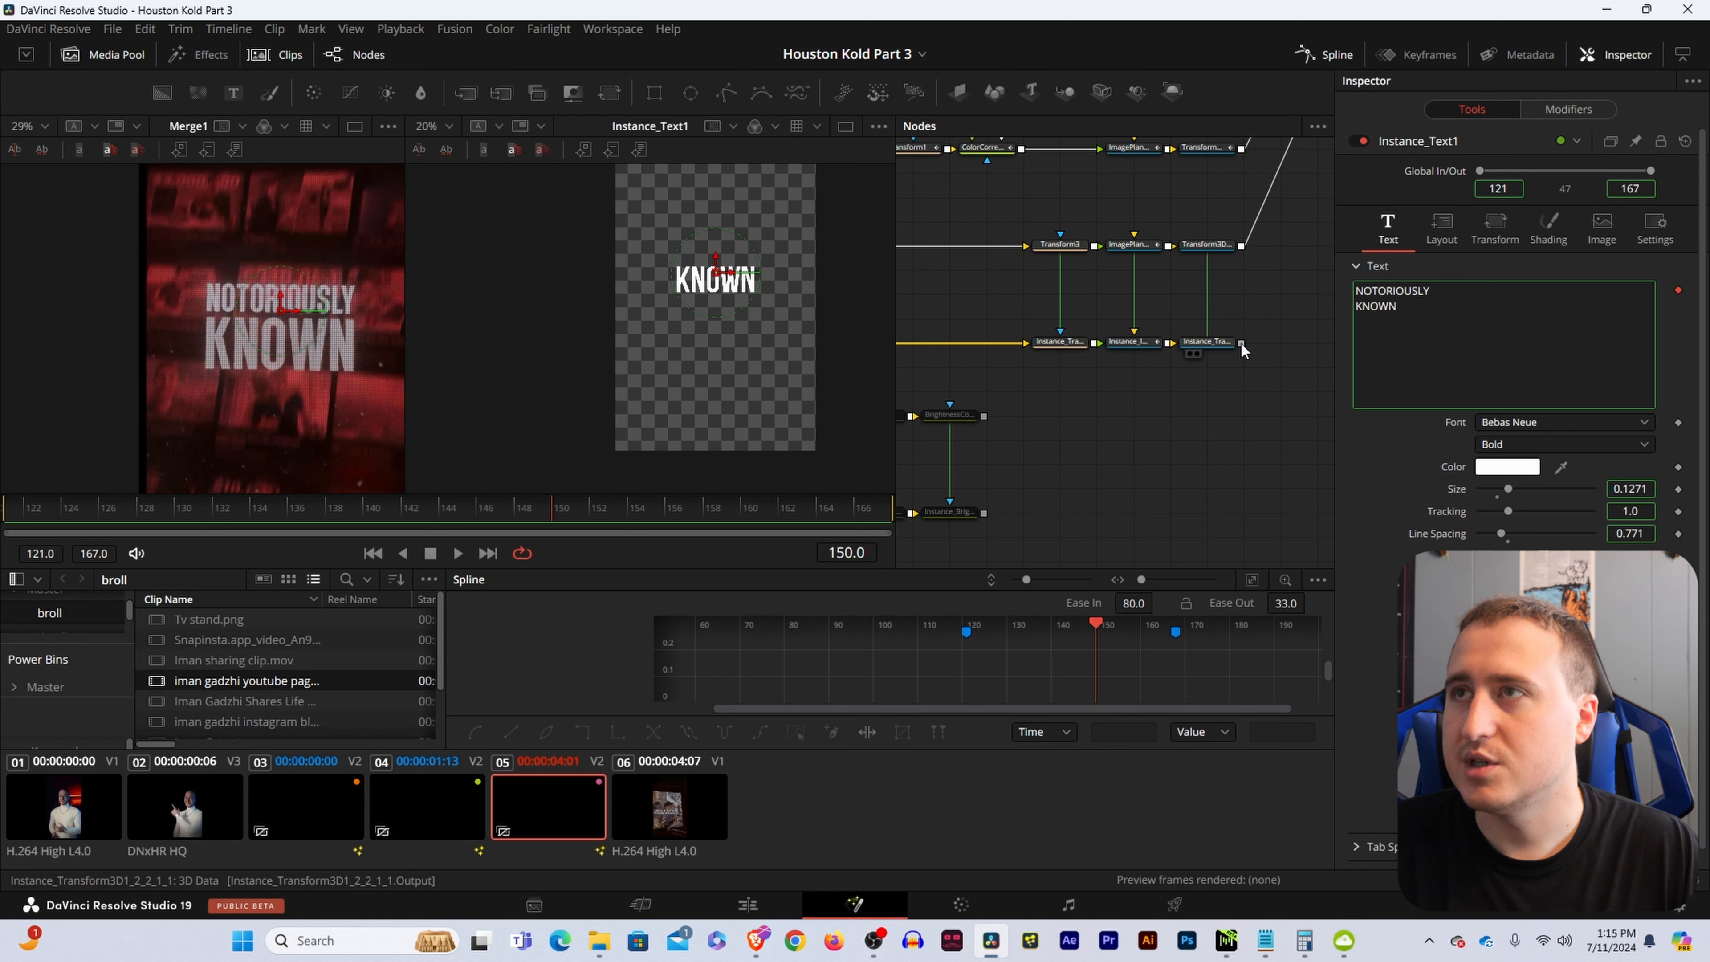
{"action": "left_click_drag", "start_coordinate": [1099, 318], "coordinate": [1232, 377]}
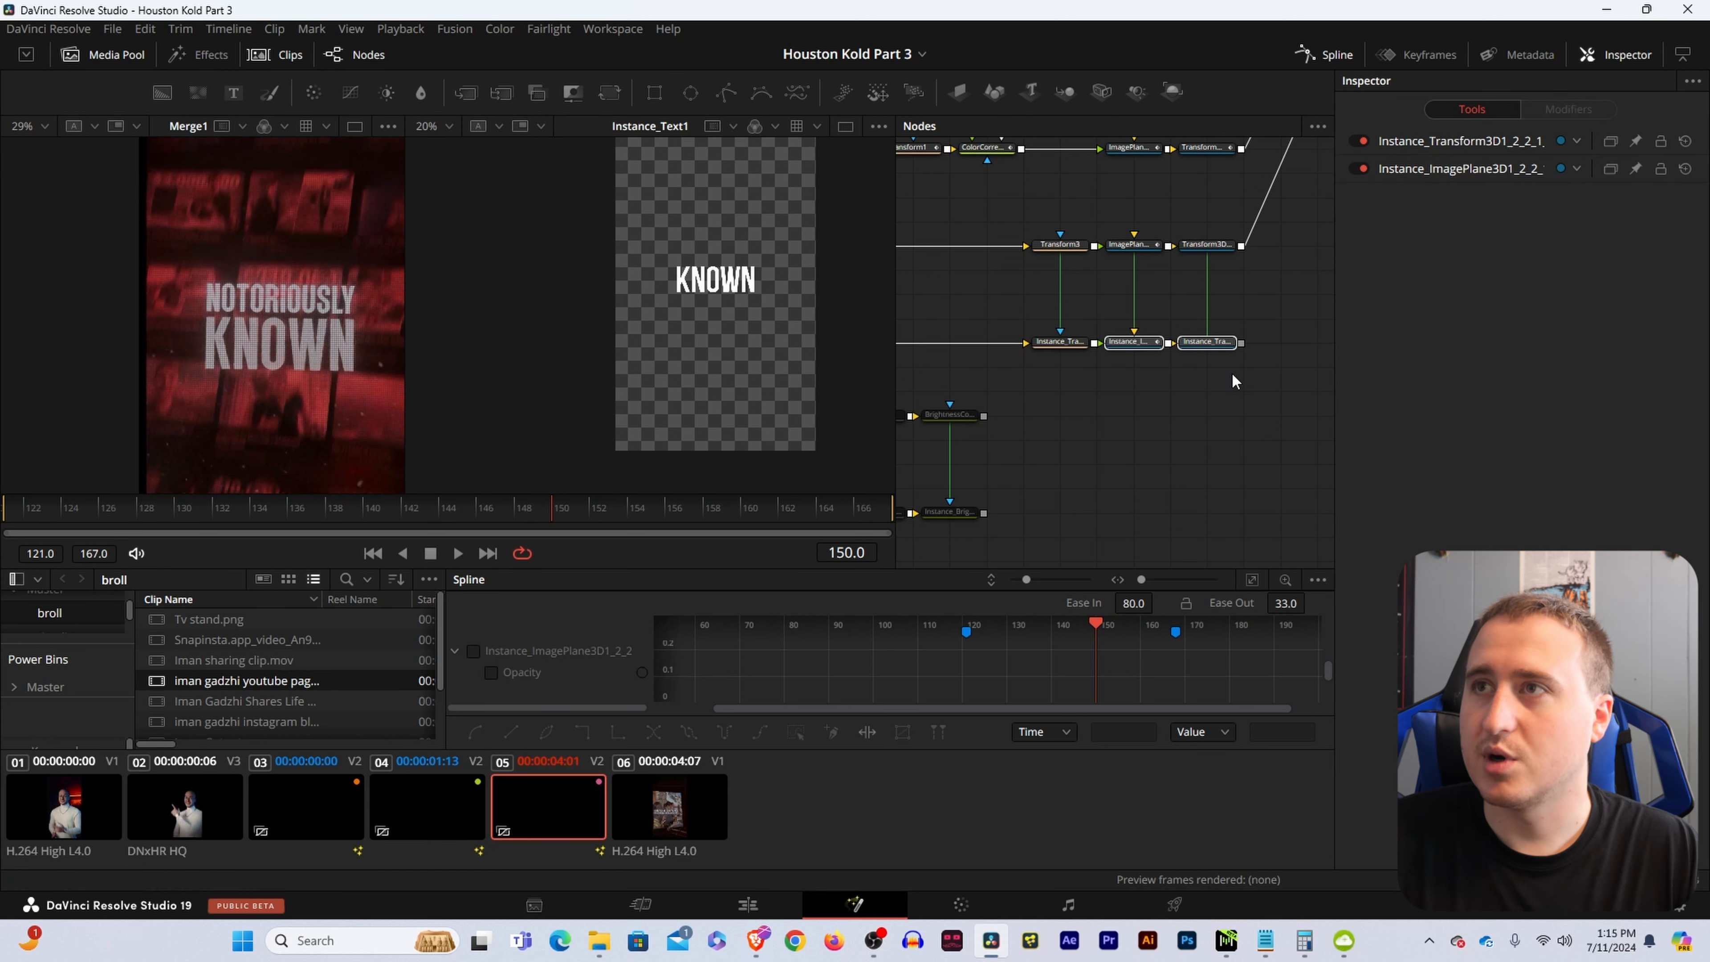
{"action": "key", "text": "Delete"}
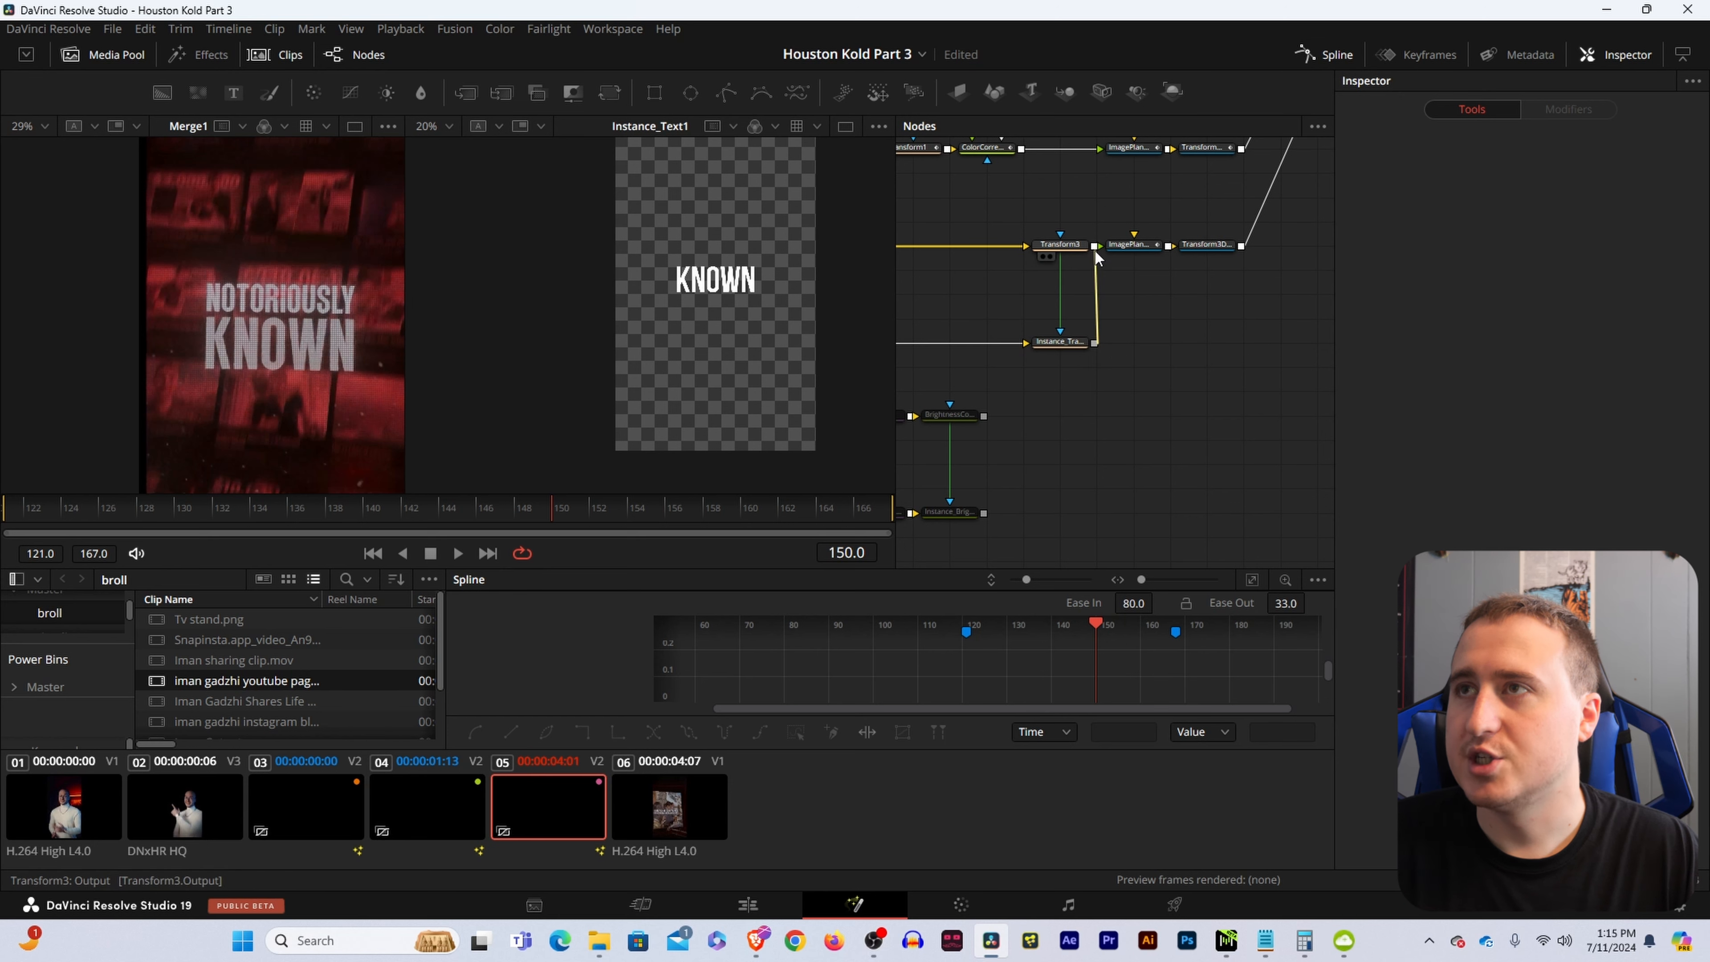
Merge the instanced Transform3 with the original Transform3 ahead of the ImagePlane3D, align the Merge node in the upper row, and save.
{"action": "left_click_drag", "start_coordinate": [1095, 247], "coordinate": [1094, 245]}
{"action": "left_click_drag", "start_coordinate": [1114, 225], "coordinate": [1298, 246]}
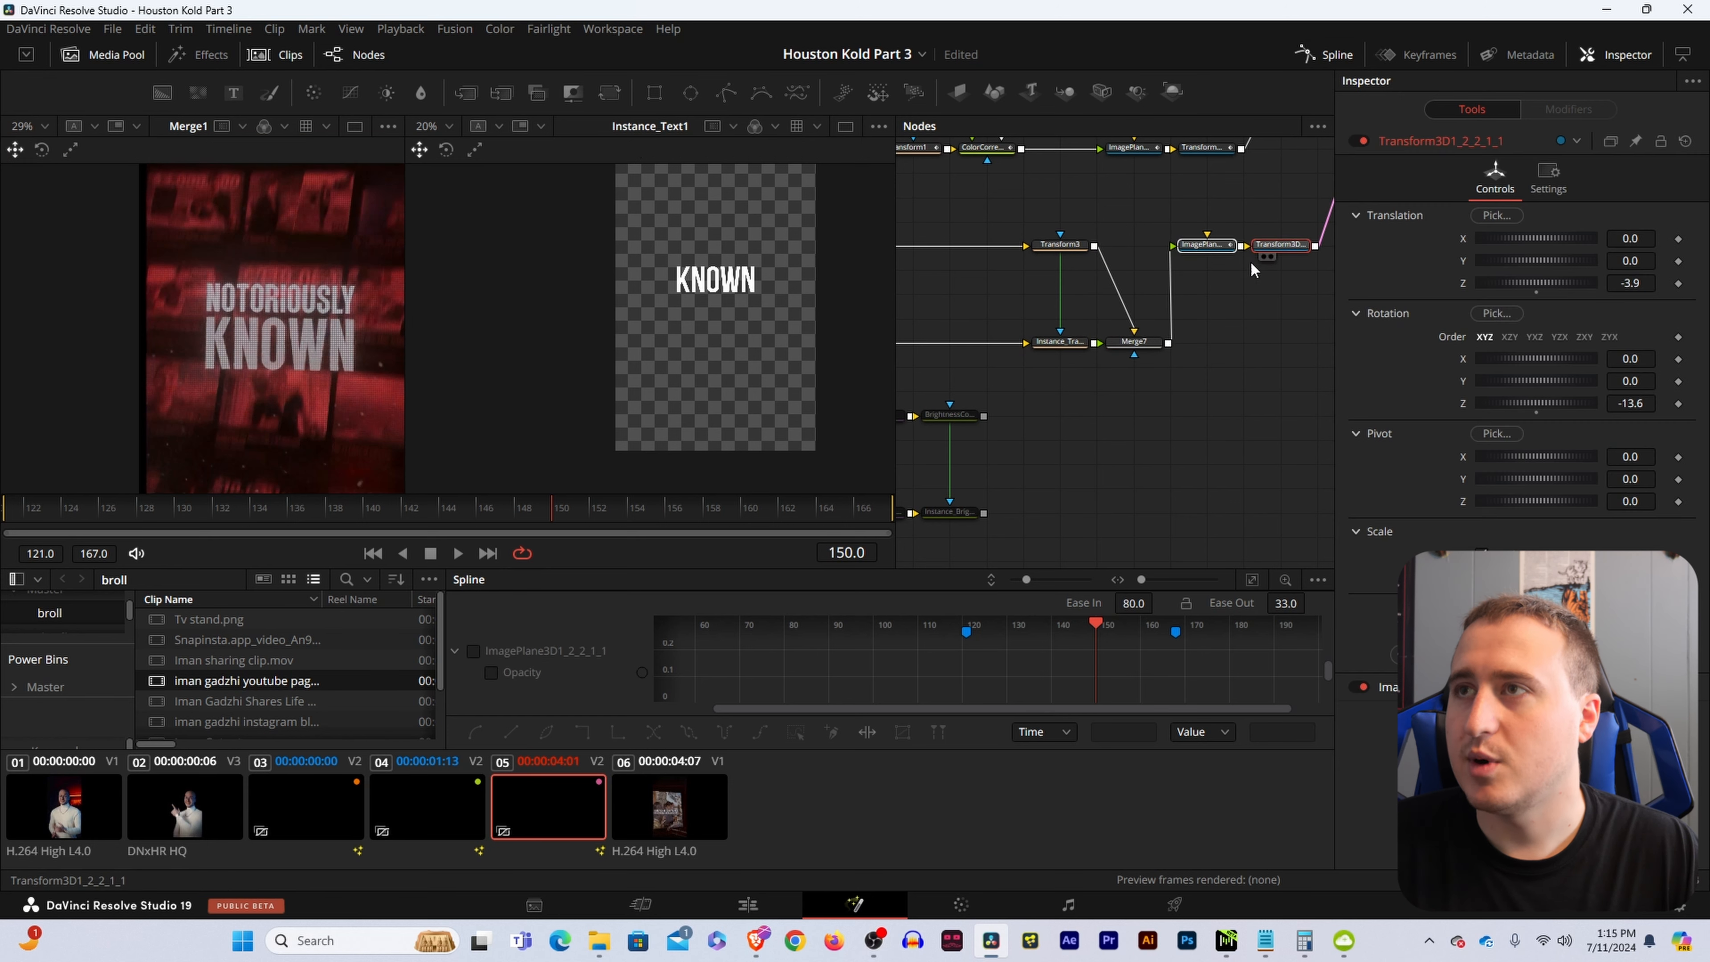
{"action": "left_click", "coordinate": [1141, 340]}
{"action": "key", "text": "ctrl+s"}
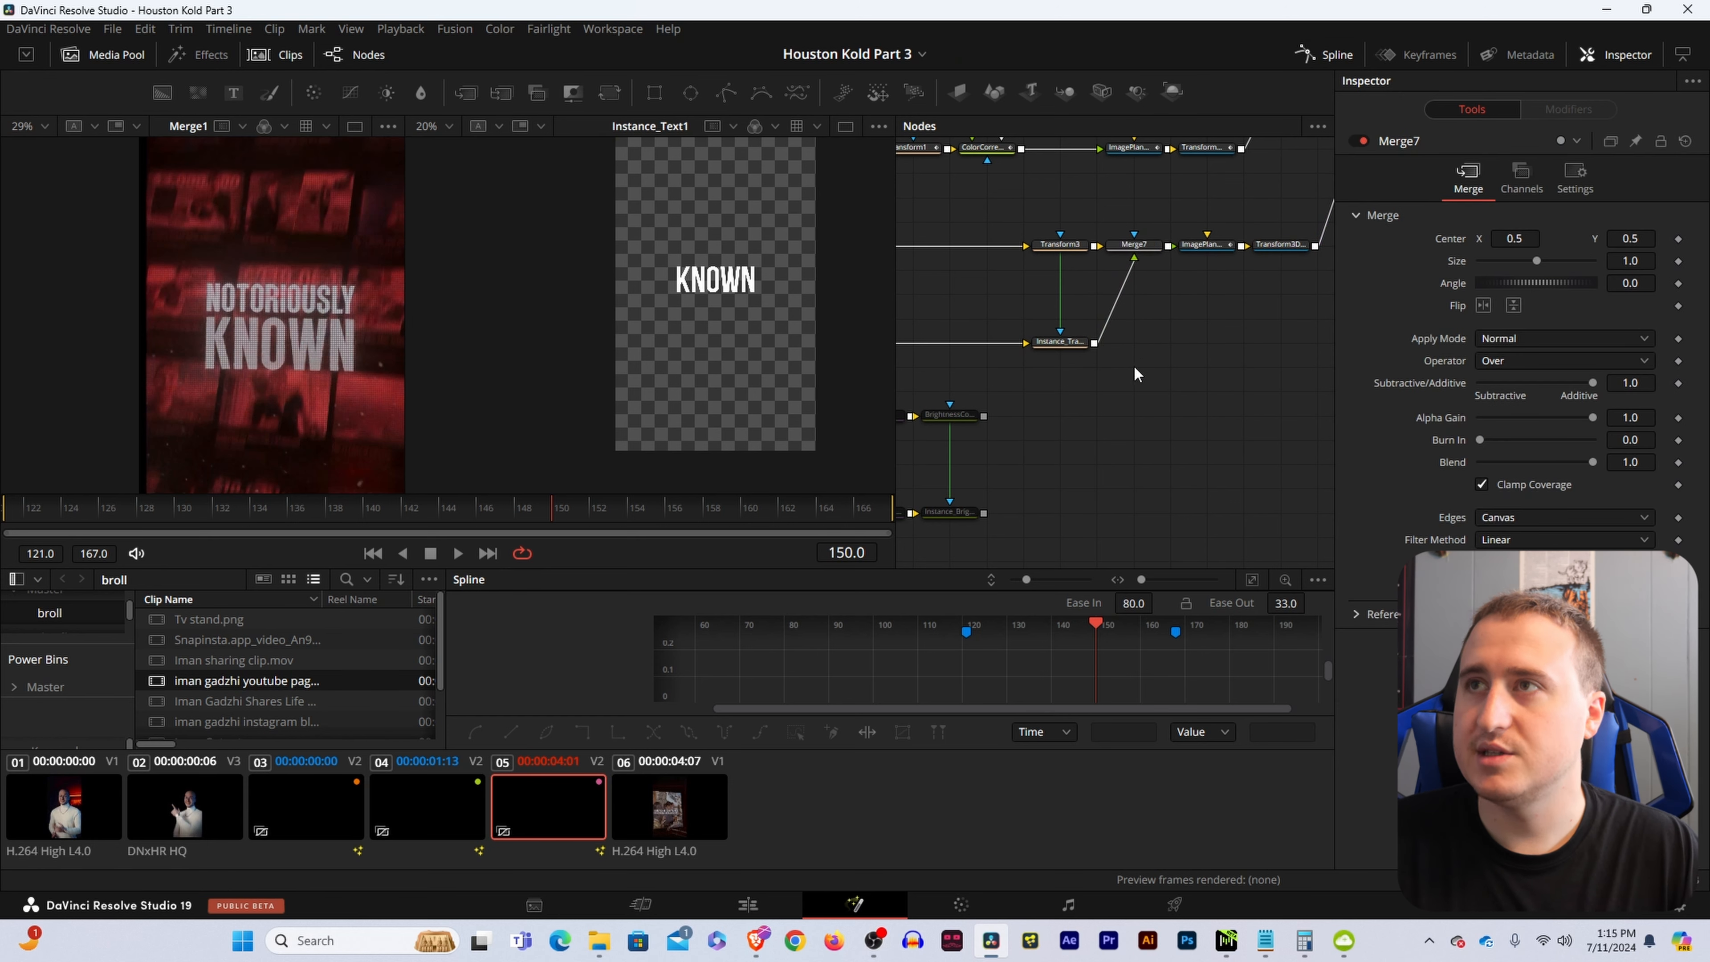
Display Merge2 in the second viewer and scrub back to frame 129 to check the combined title.
{"action": "left_click_drag", "start_coordinate": [1133, 371], "coordinate": [1408, 352]}
{"action": "left_click_drag", "start_coordinate": [1105, 327], "coordinate": [814, 455]}
{"action": "left_click_drag", "start_coordinate": [1228, 333], "coordinate": [1036, 497]}
{"action": "left_click", "coordinate": [1310, 213]}
{"action": "key", "text": "2"}
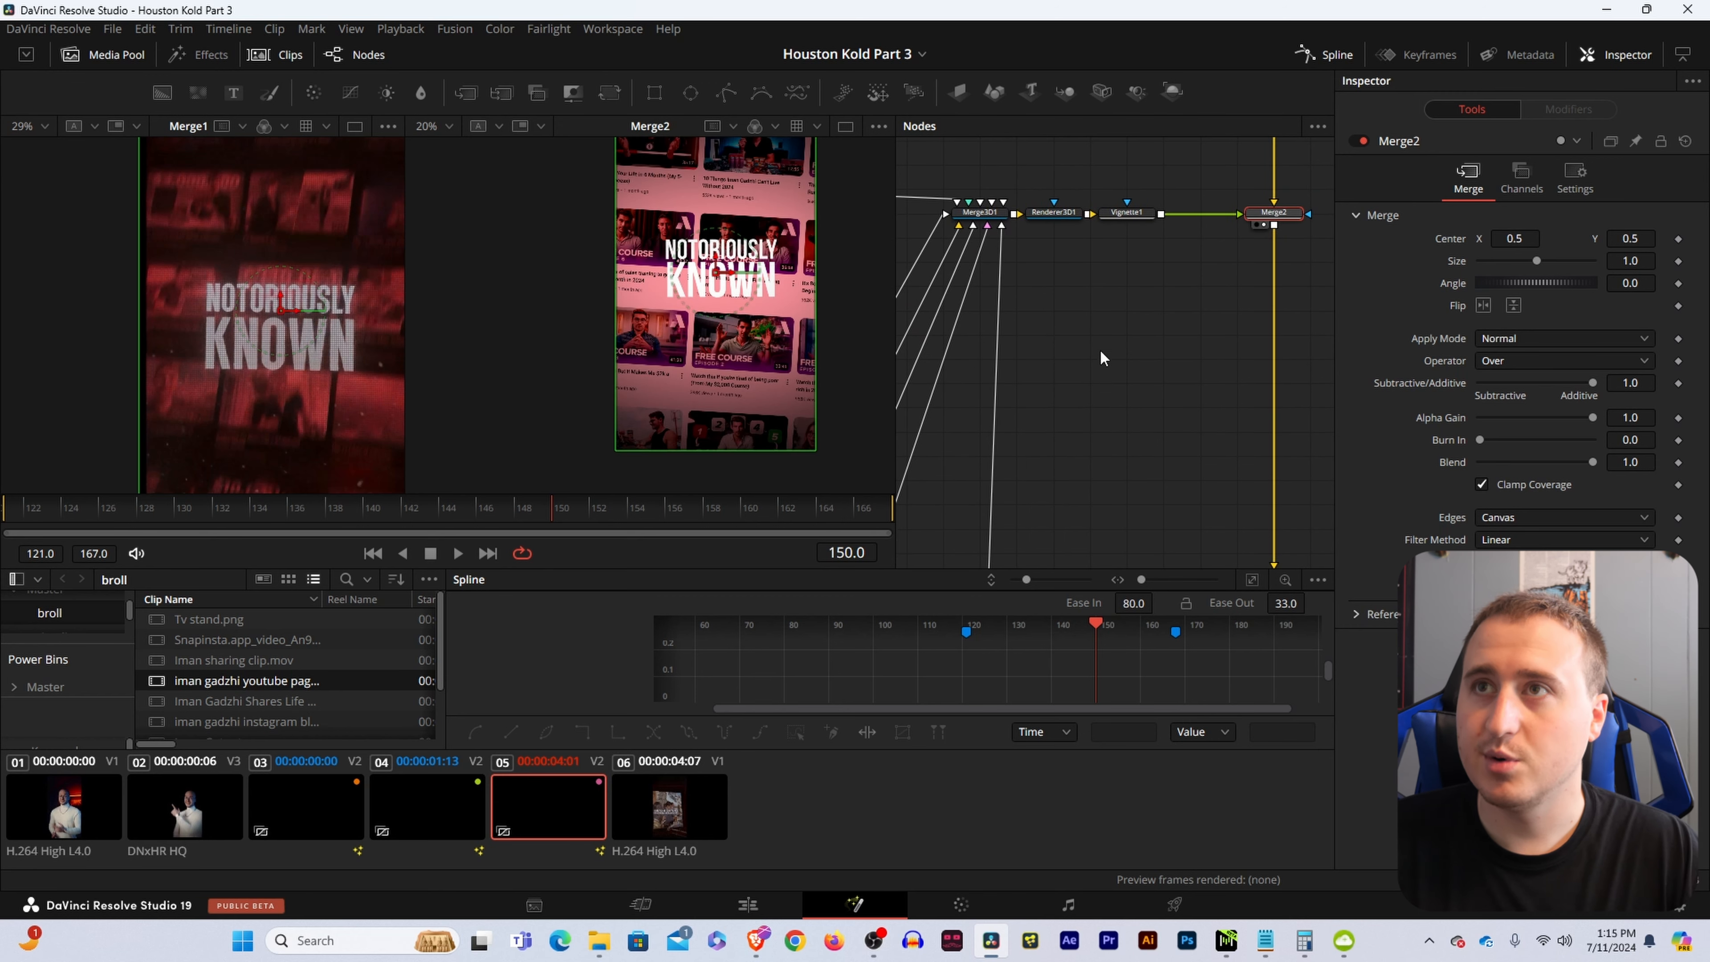
{"action": "left_click_drag", "start_coordinate": [224, 510], "coordinate": [173, 531]}
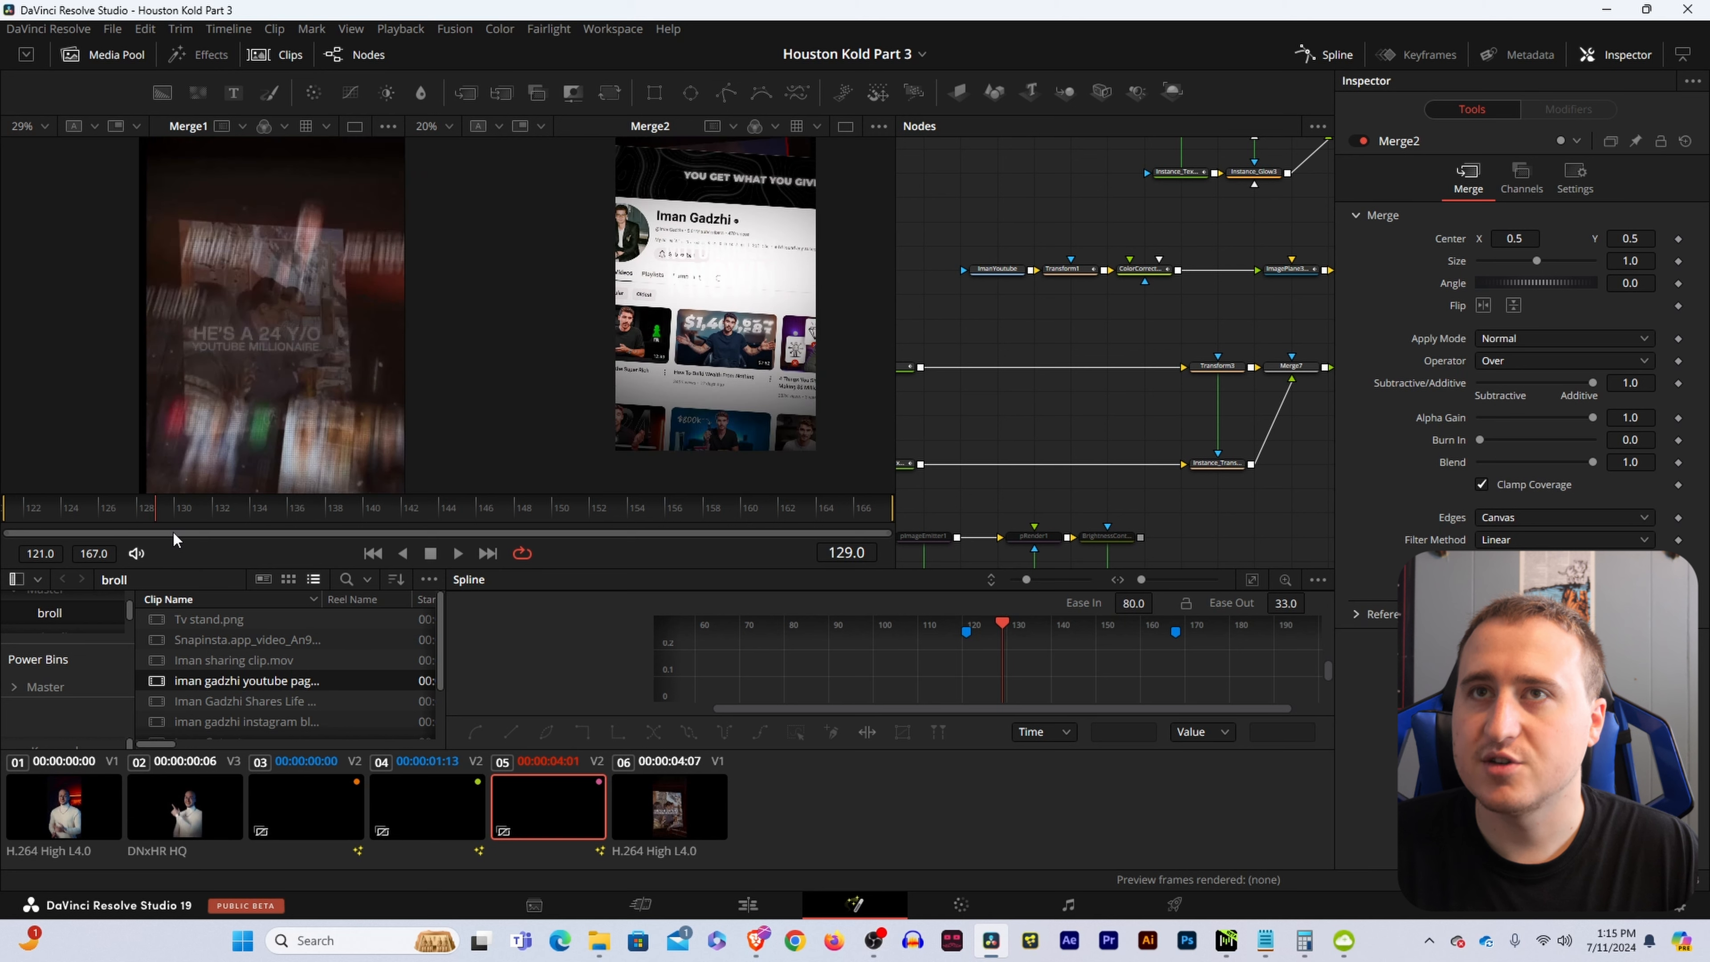
Deinstance the shading Opacity of Instance_Text1, with the playhead at frame 129.
{"action": "left_click_drag", "start_coordinate": [1117, 365], "coordinate": [1227, 389]}
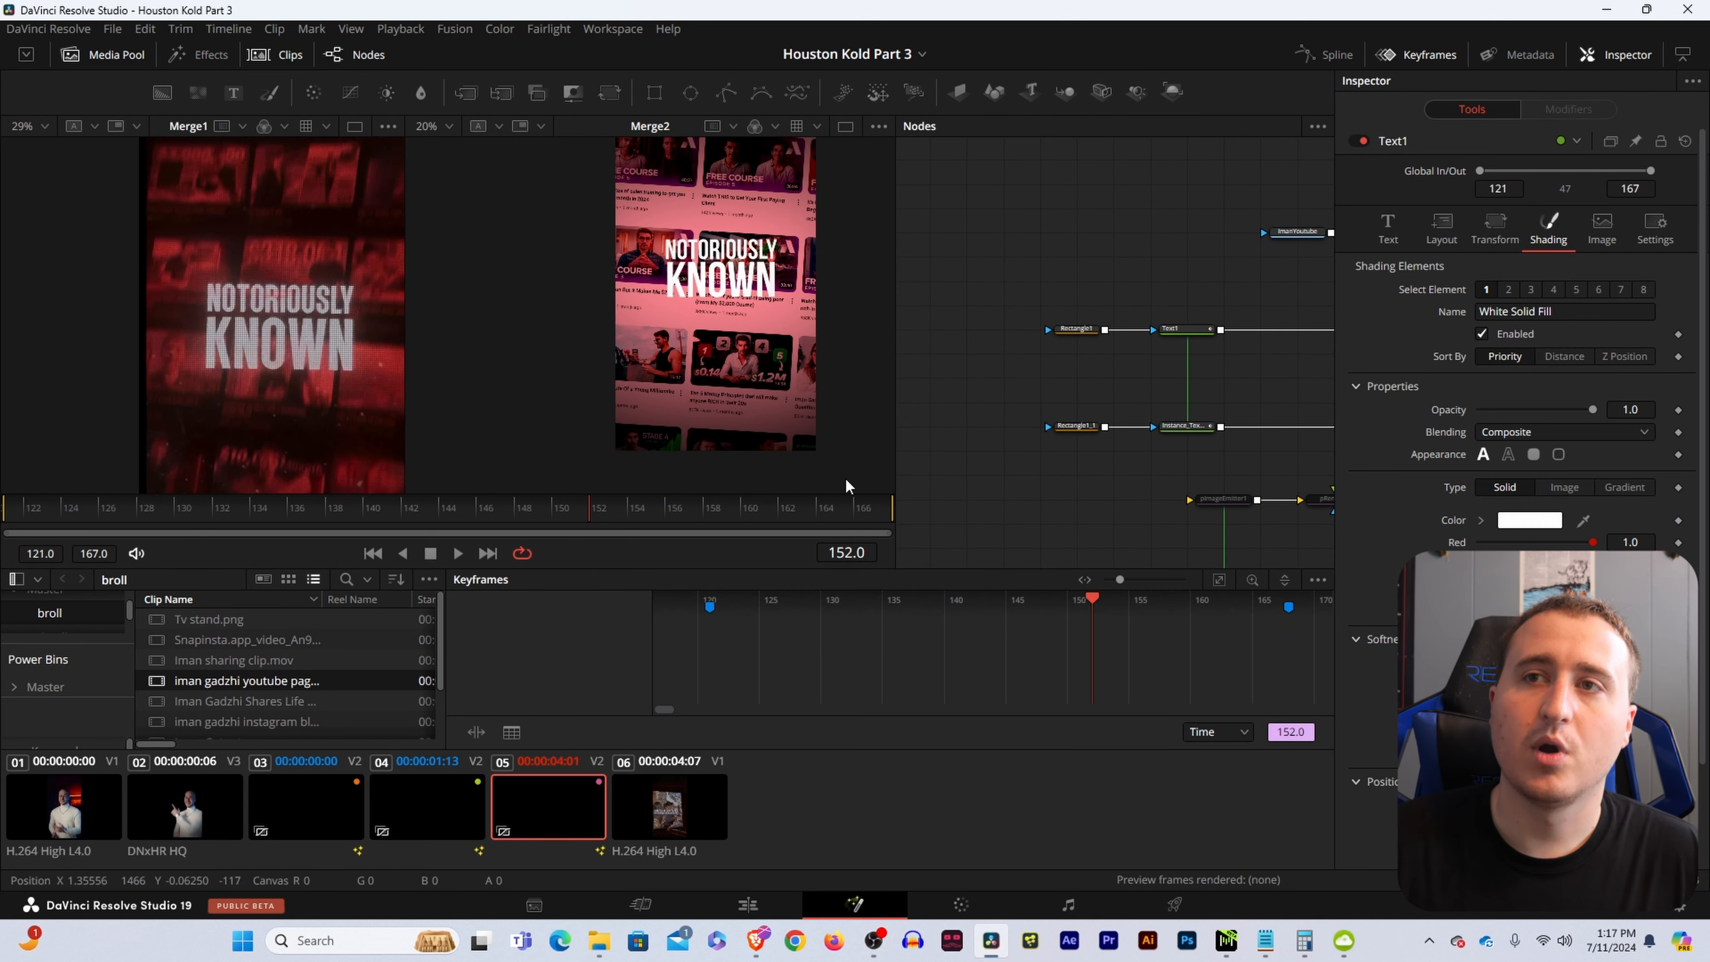
{"action": "left_click_drag", "start_coordinate": [580, 508], "coordinate": [168, 529]}
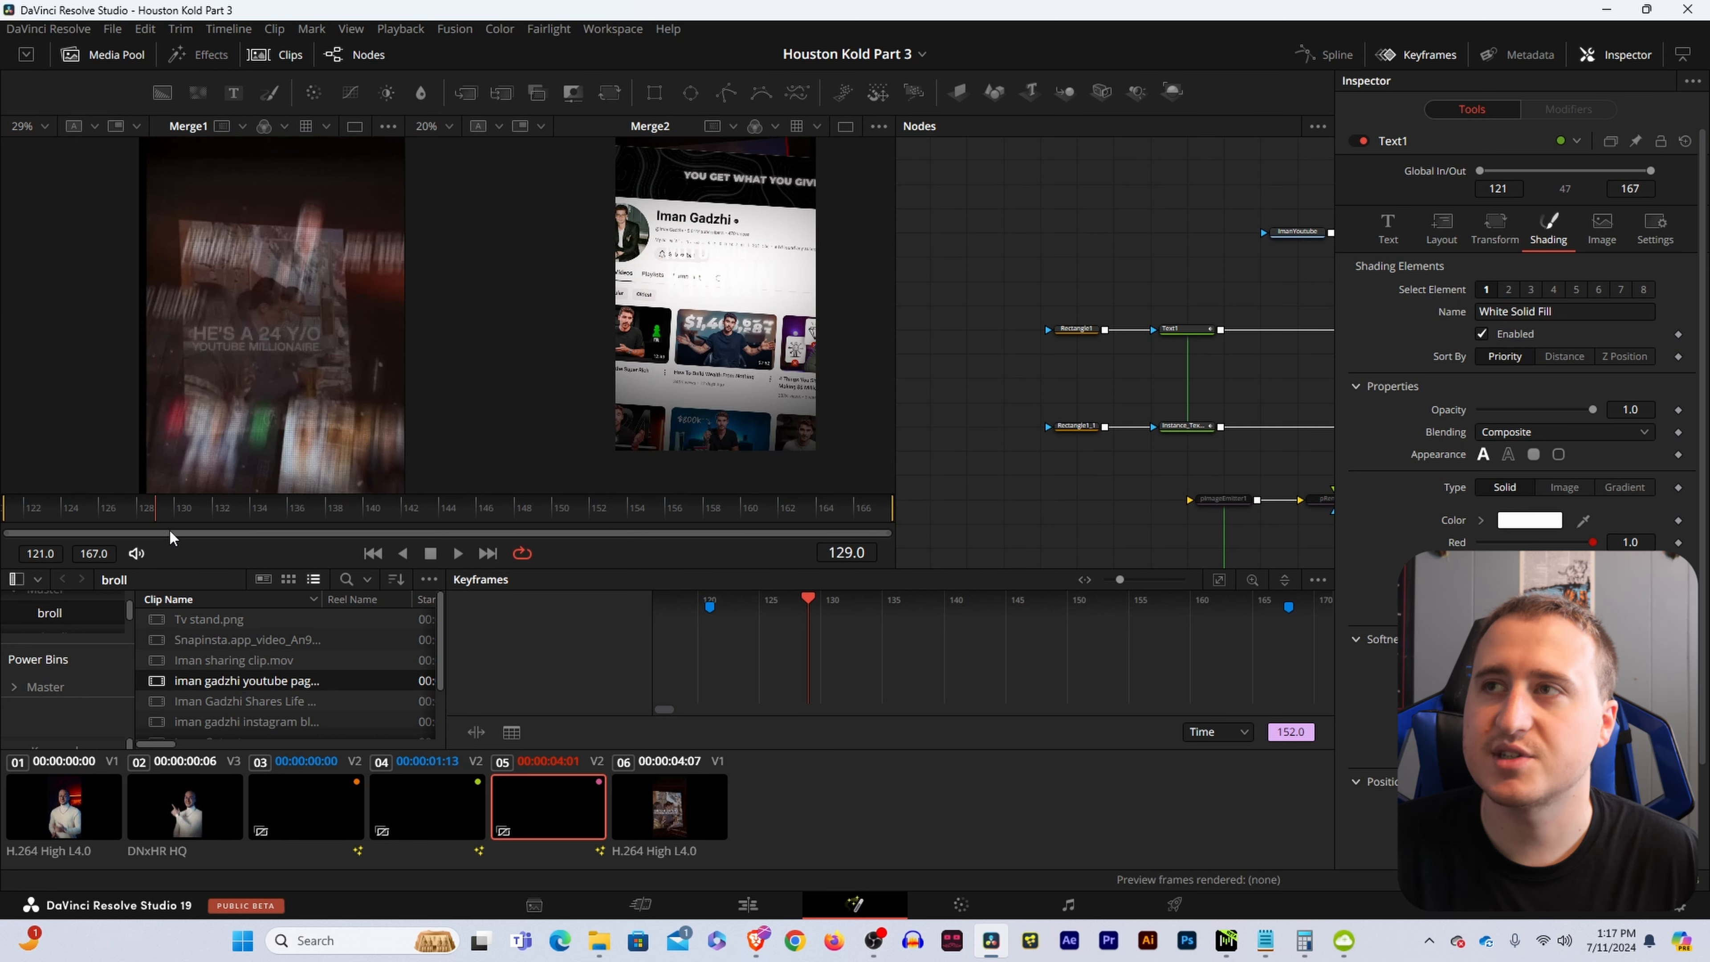
{"action": "left_click", "coordinate": [1186, 330]}
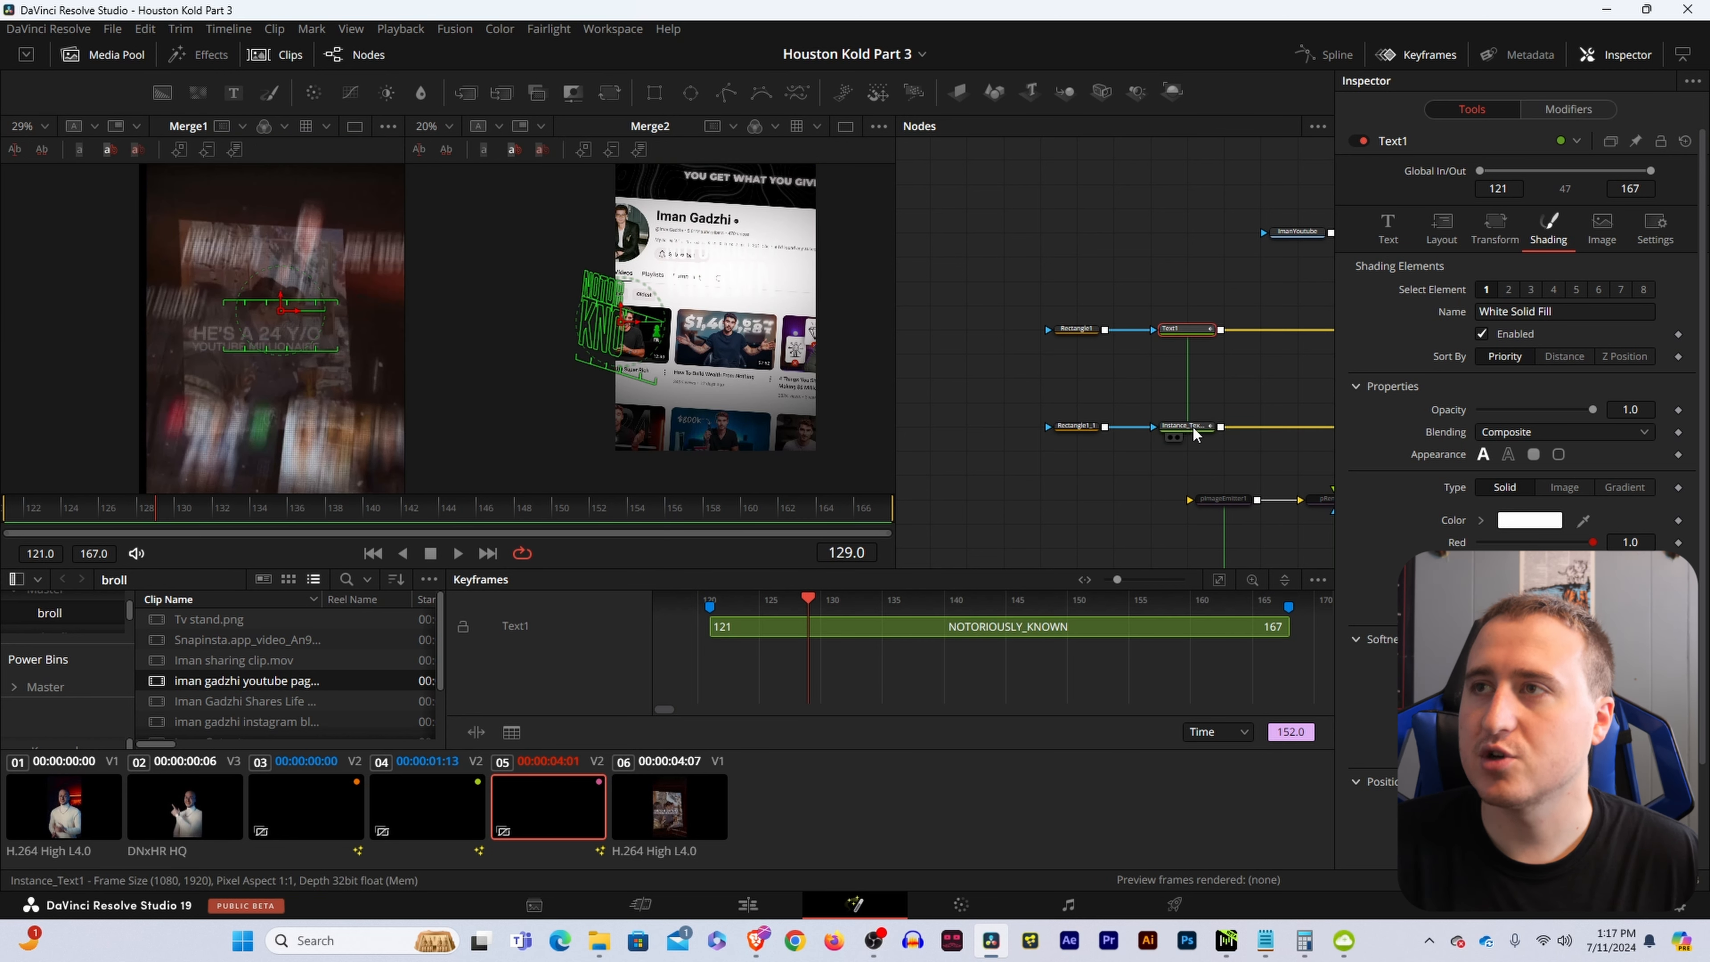
{"action": "left_click", "coordinate": [1191, 428]}
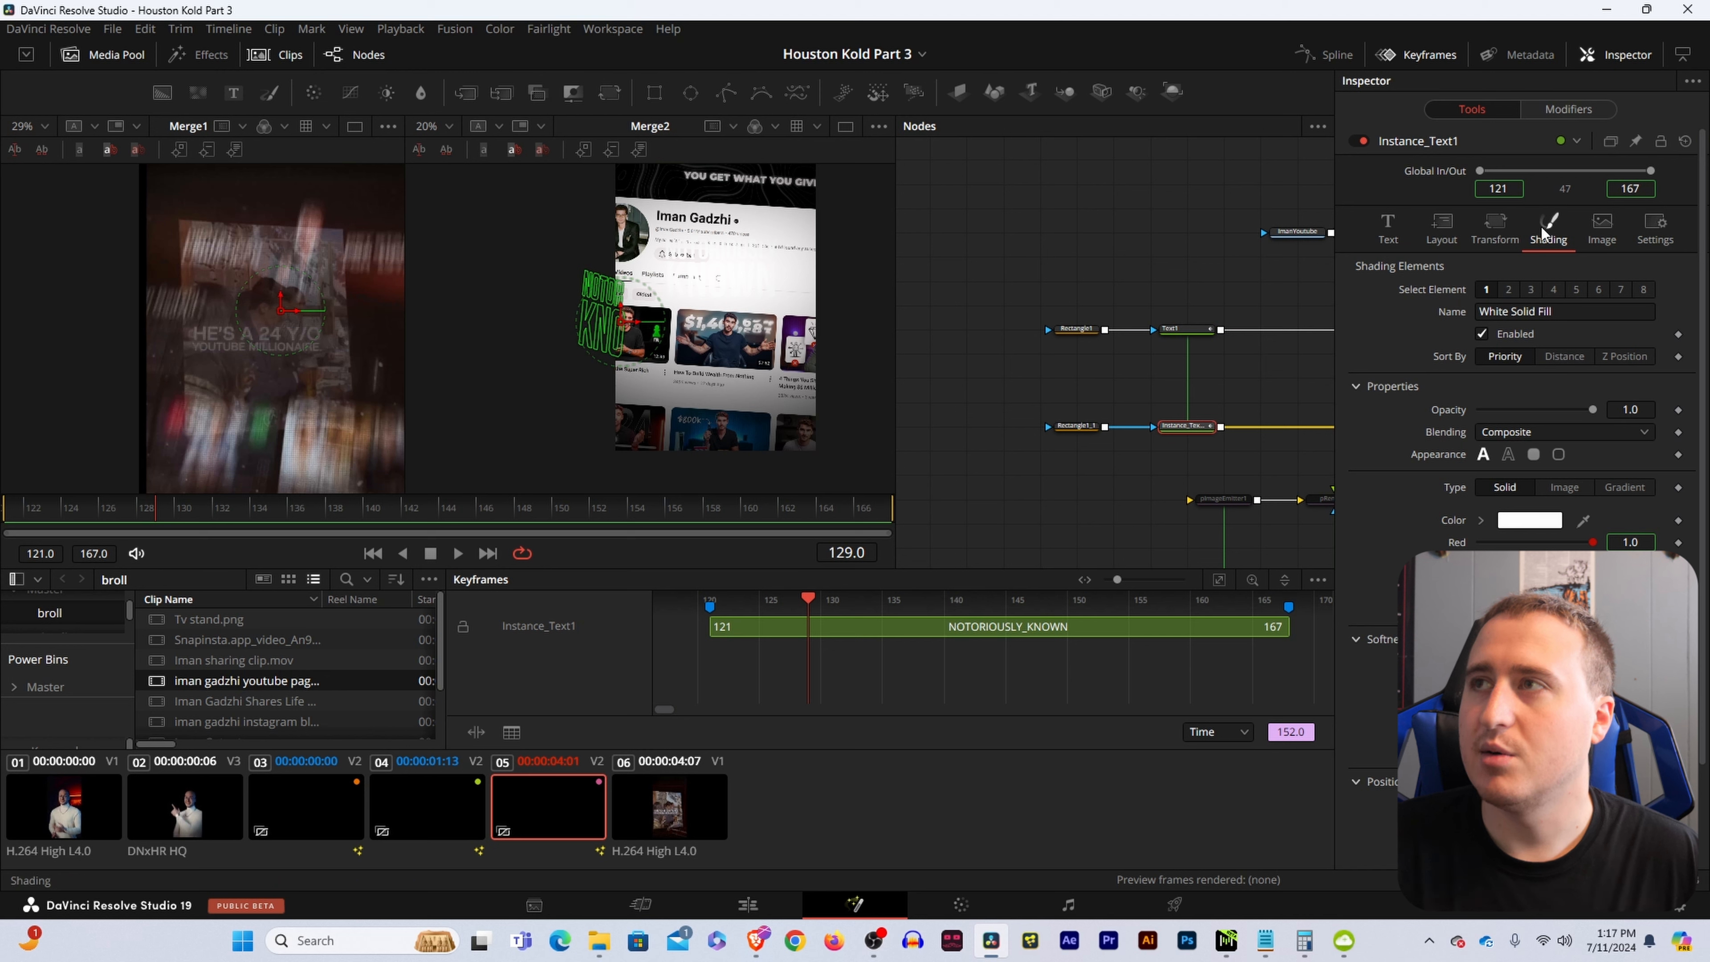
{"action": "right_click", "coordinate": [1441, 412]}
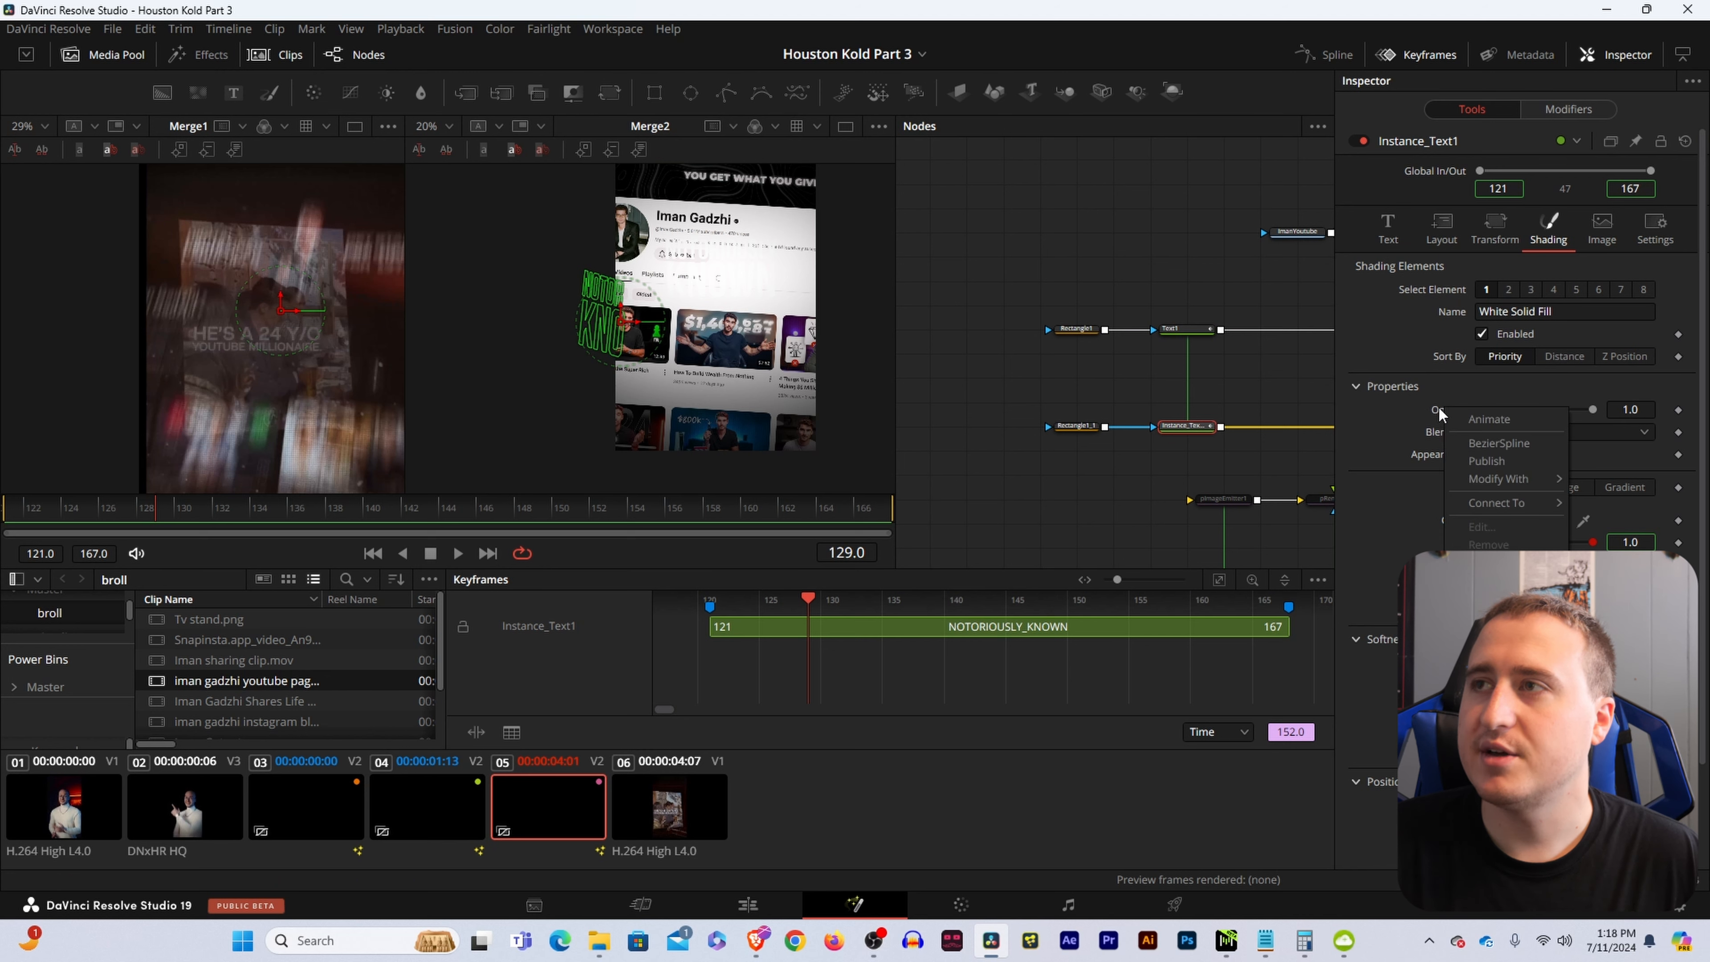
{"action": "left_click", "coordinate": [1443, 412]}
{"action": "right_click", "coordinate": [1447, 416]}
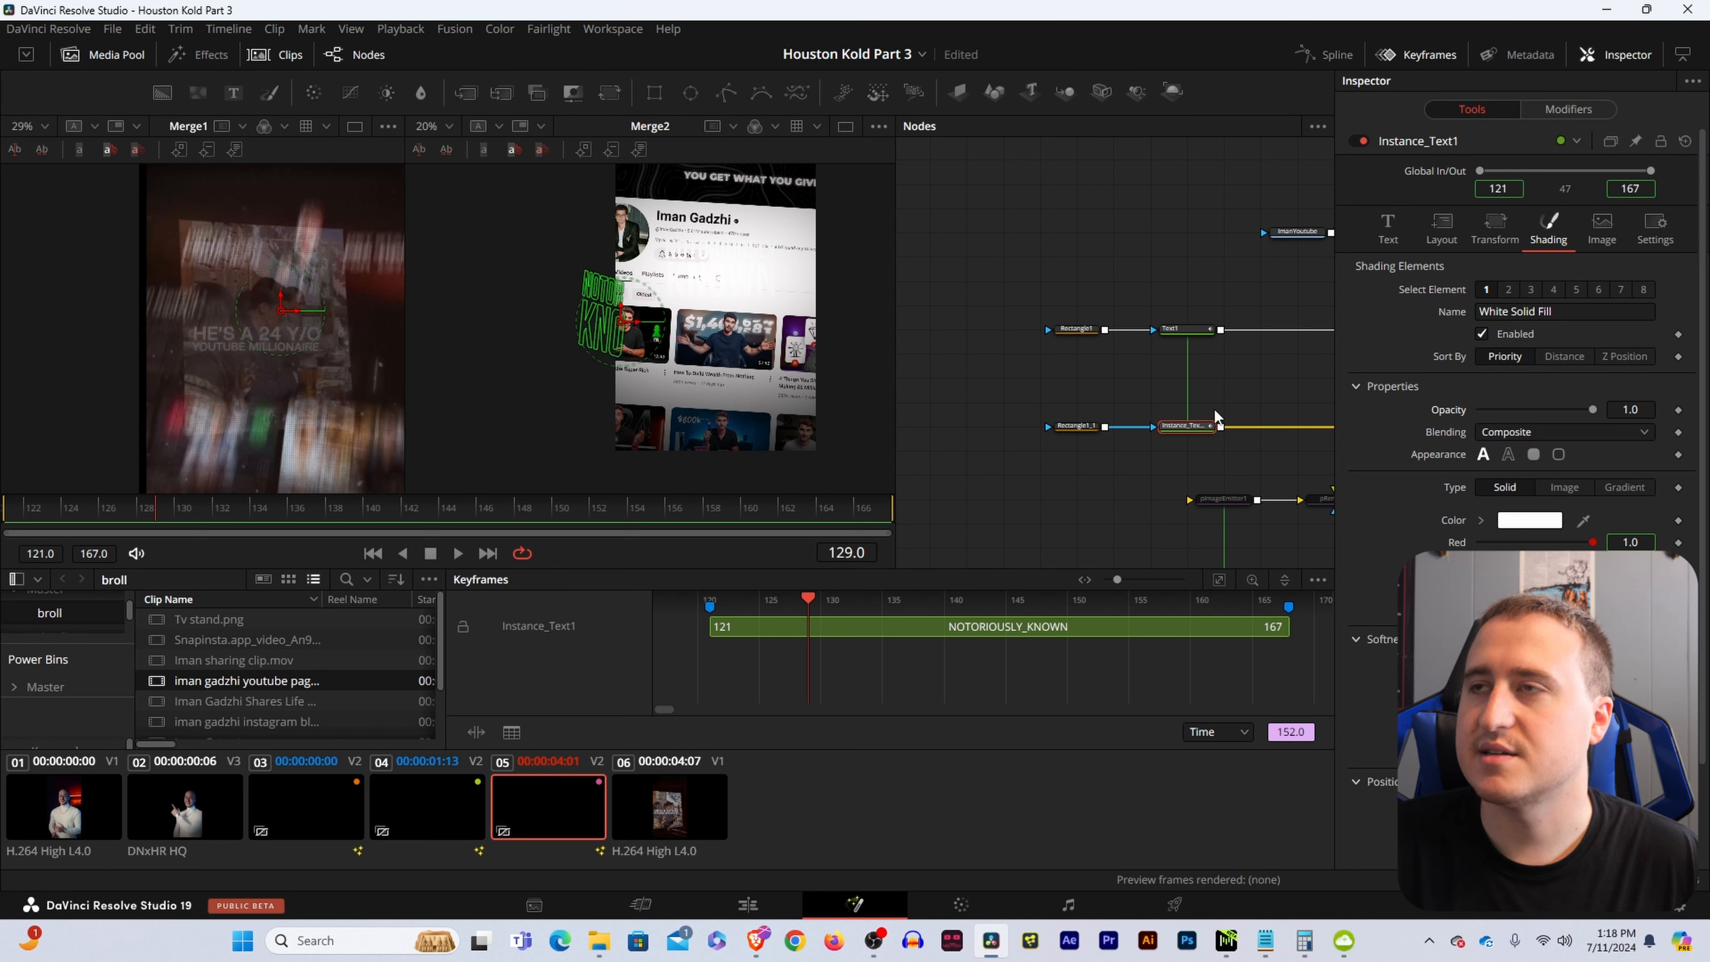
Keyframe Text1's shading Opacity to rise from 0.0 at frame 129 to 1.0 at frame 142.
{"action": "left_click", "coordinate": [1185, 331]}
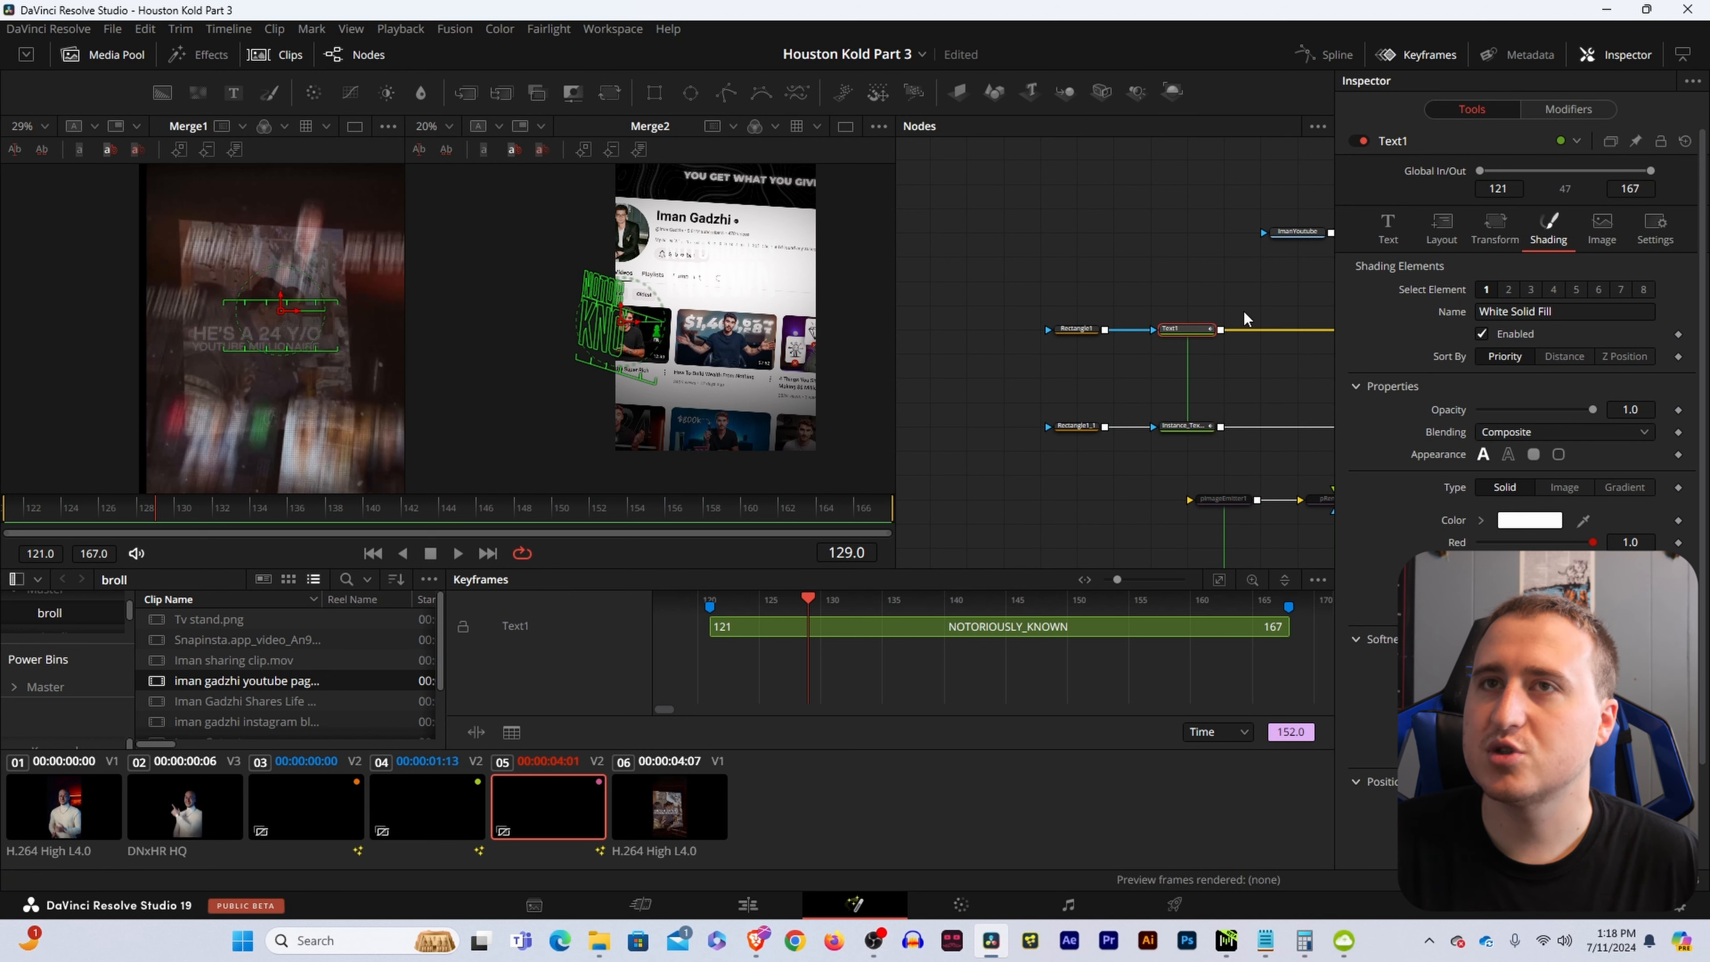
{"action": "left_click", "coordinate": [1678, 411]}
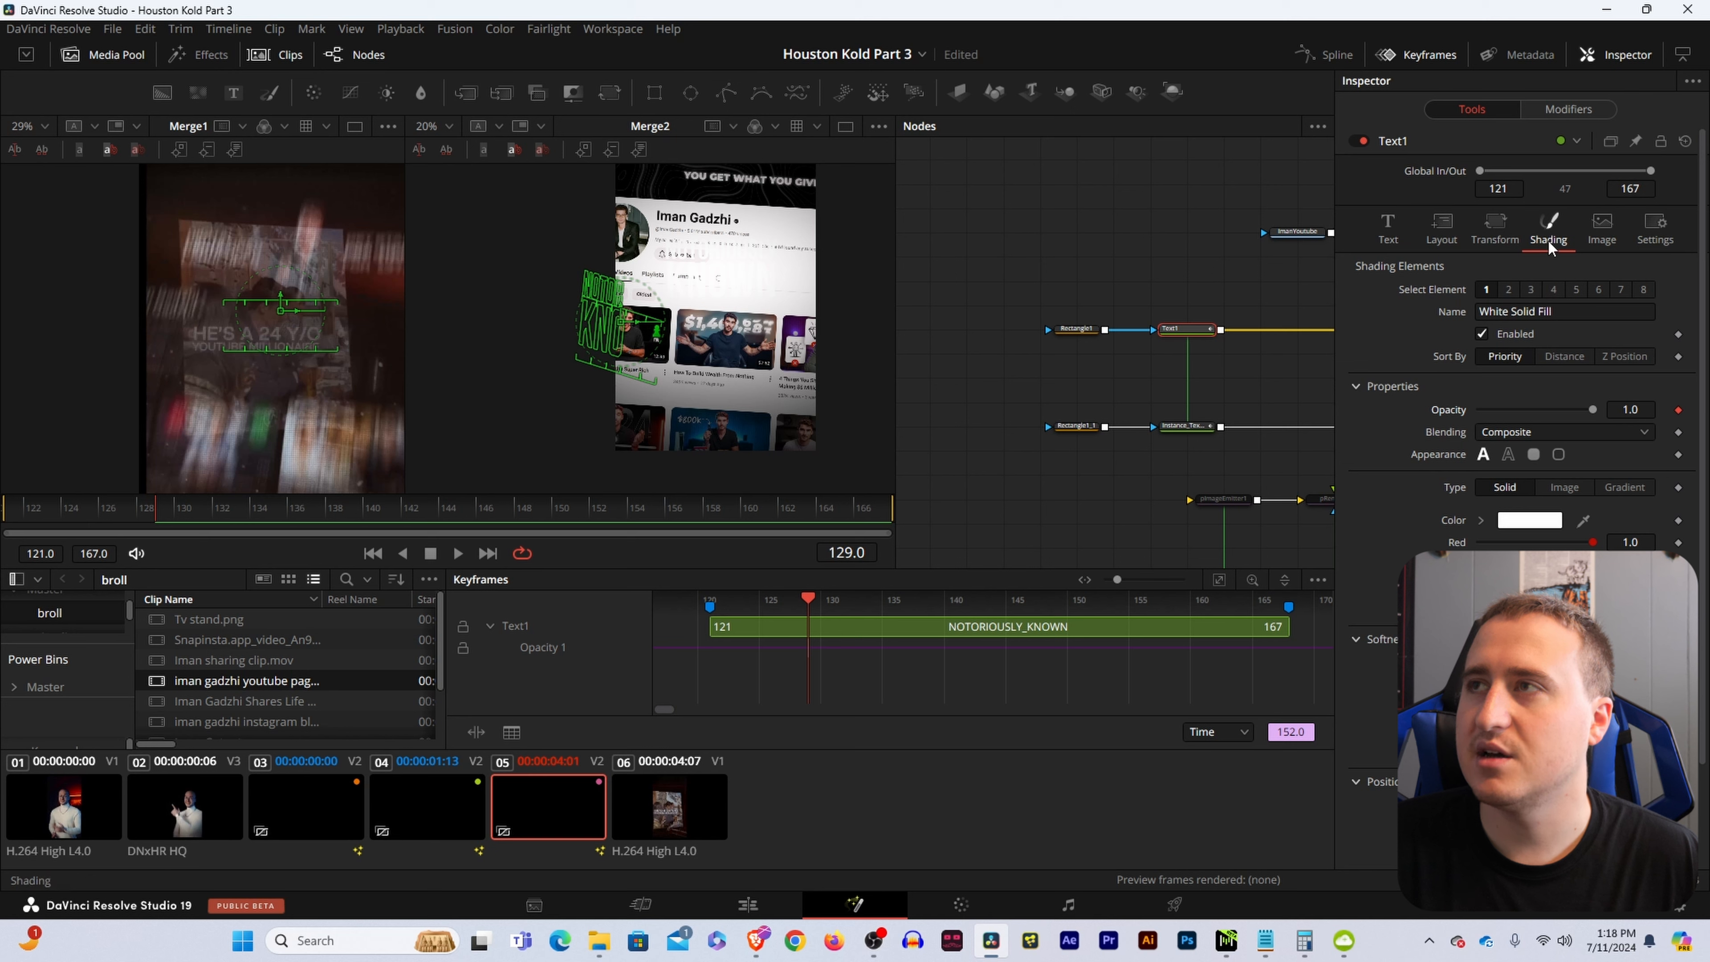
{"action": "left_click_drag", "start_coordinate": [159, 512], "coordinate": [411, 513]}
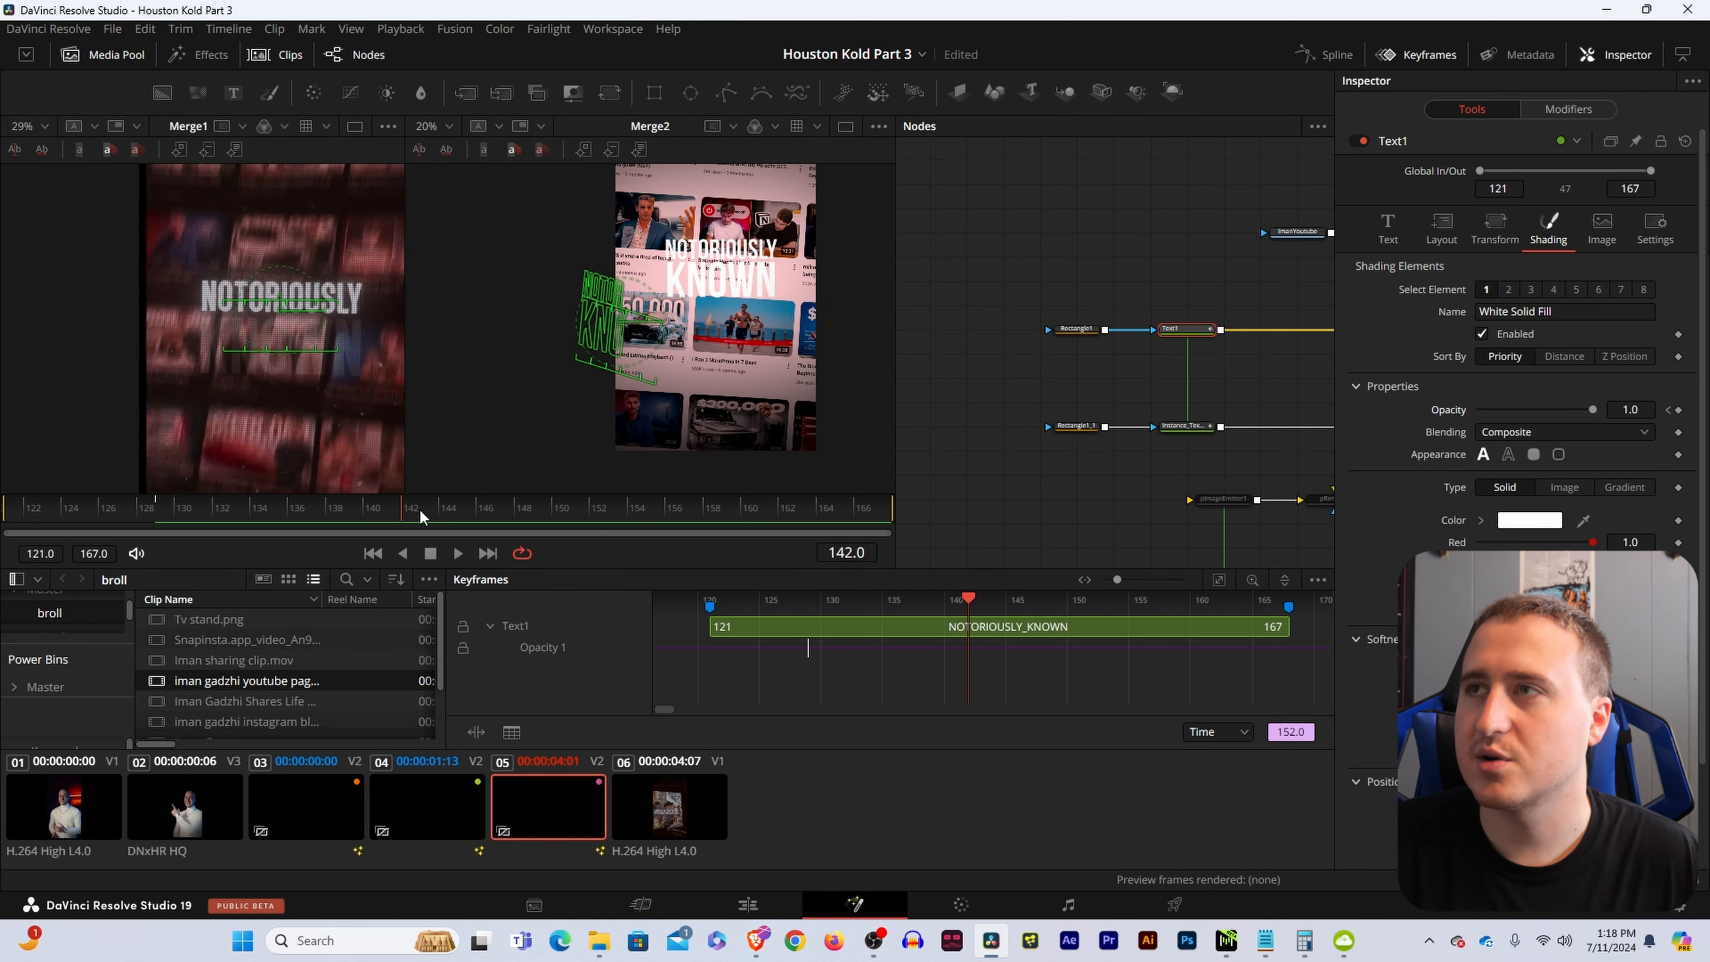
{"action": "left_click", "coordinate": [1679, 410]}
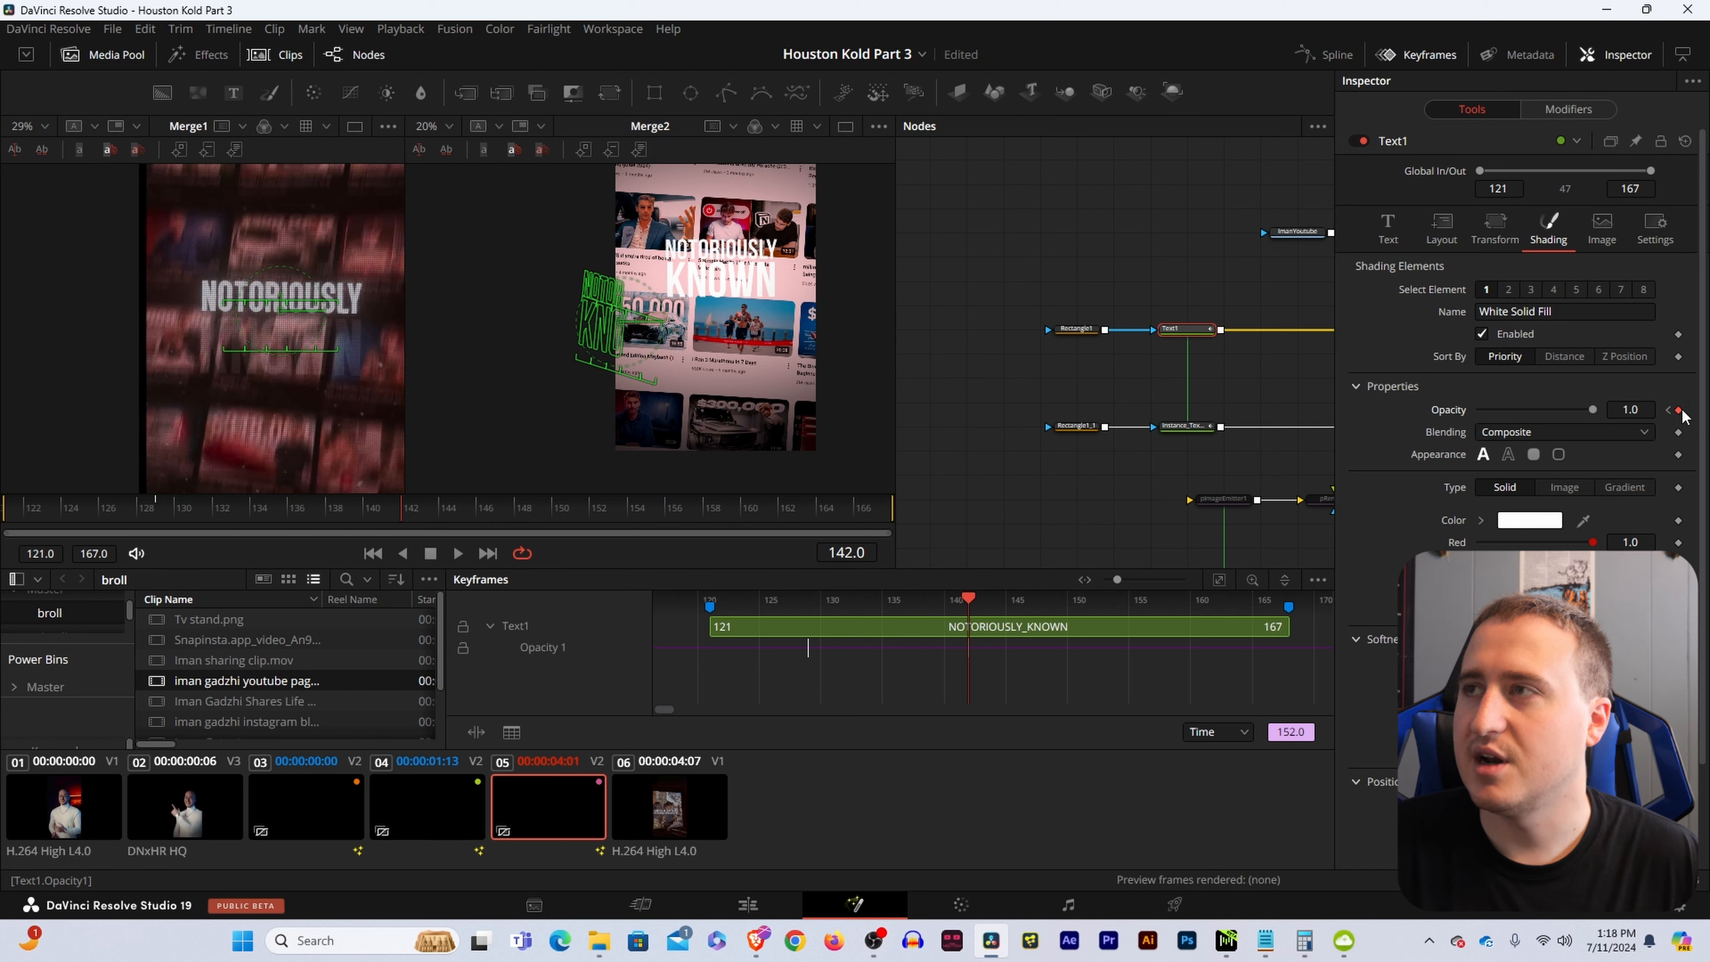
{"action": "key", "text": "space"}
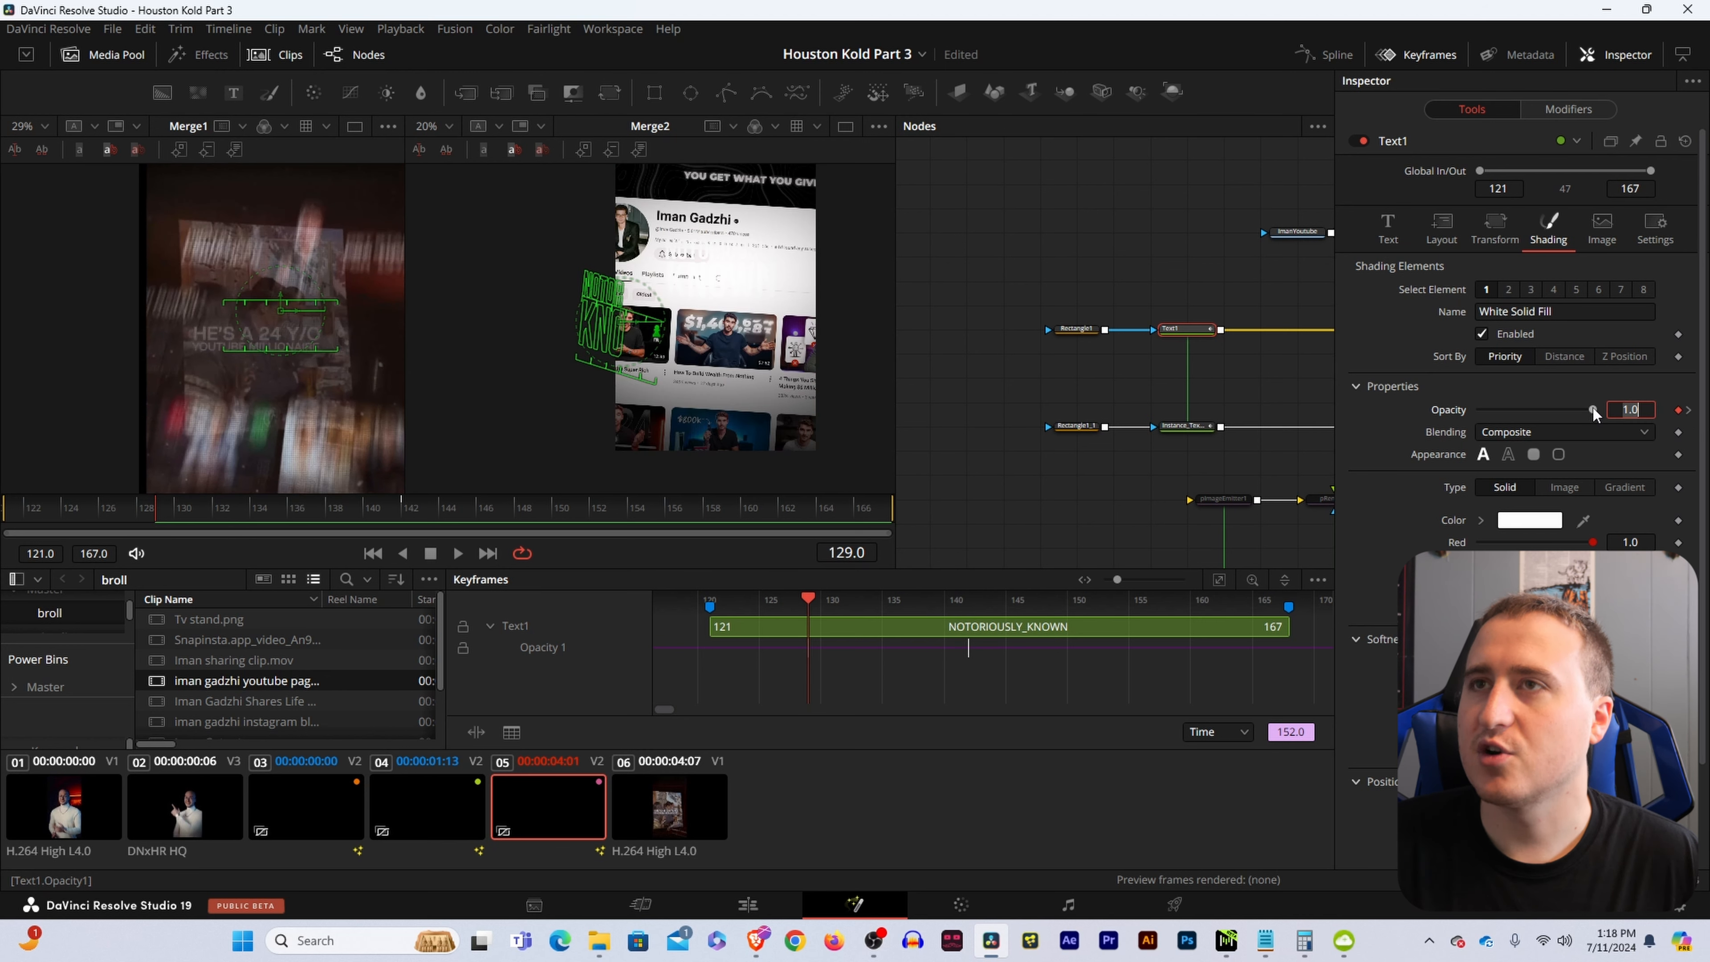
{"action": "left_click_drag", "start_coordinate": [1592, 407], "coordinate": [1414, 428]}
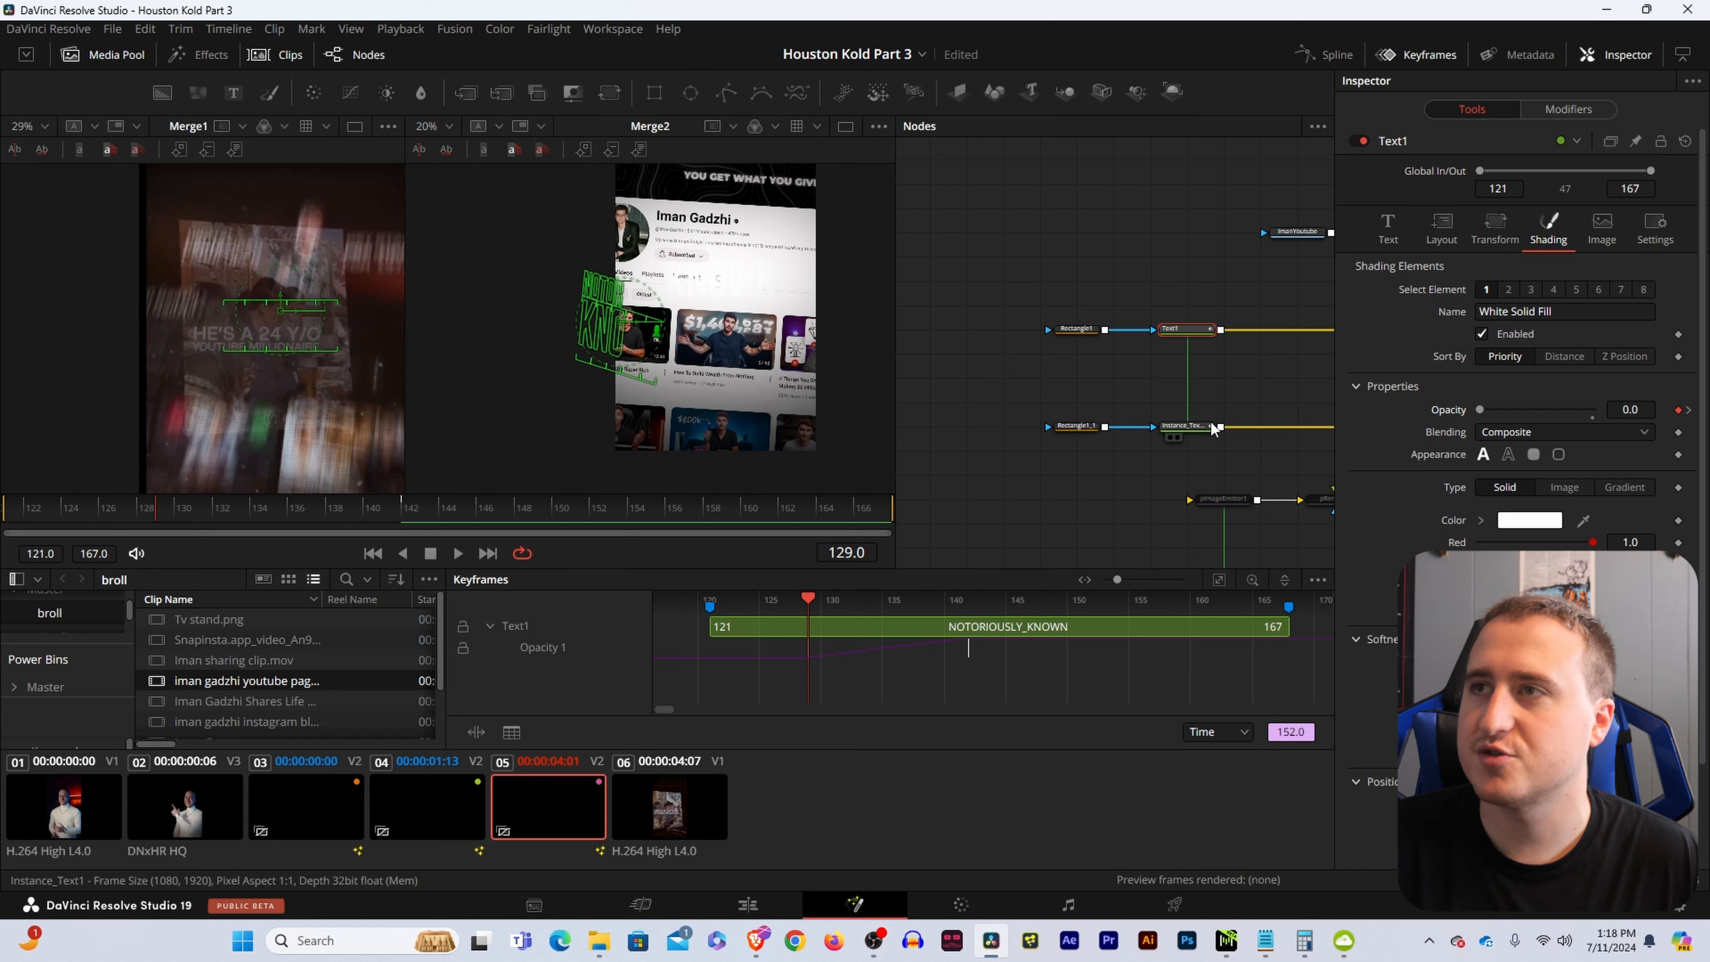
Keyframe Instance_Text1's shading Opacity to rise from 0.0 at frame 141 to 1.0 at frame 150.
{"action": "left_click", "coordinate": [1195, 435]}
{"action": "left_click_drag", "start_coordinate": [323, 506], "coordinate": [395, 523]}
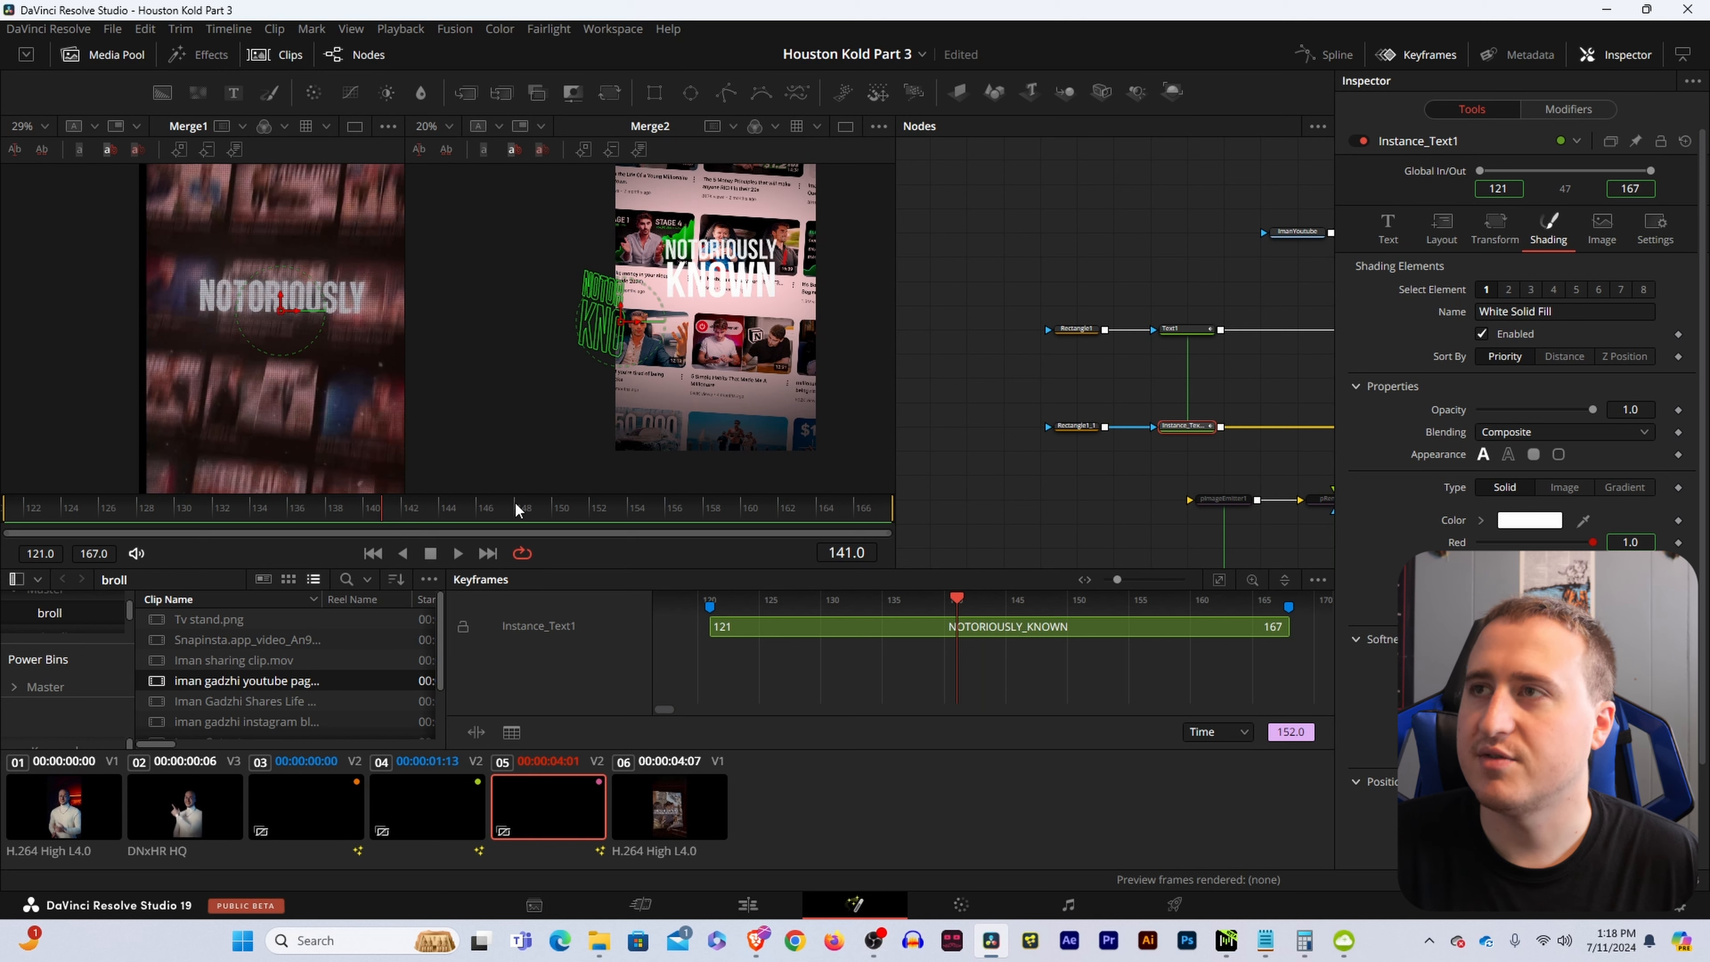
{"action": "left_click", "coordinate": [1679, 410]}
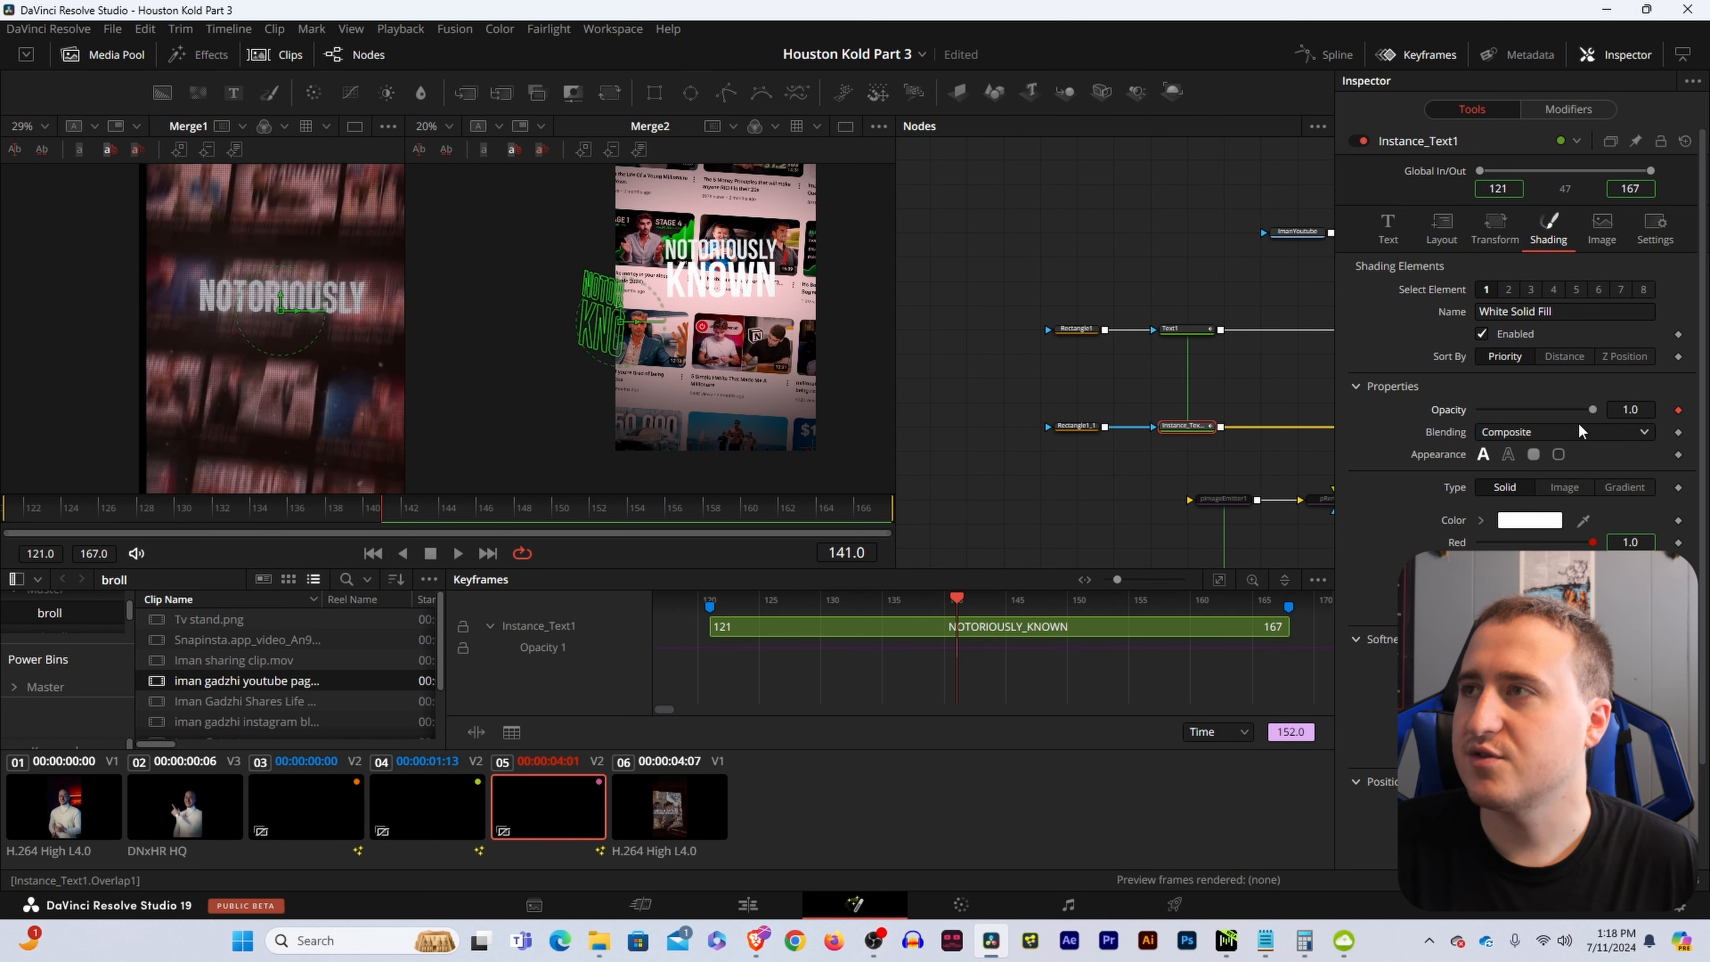
{"action": "left_click_drag", "start_coordinate": [1590, 410], "coordinate": [1230, 433]}
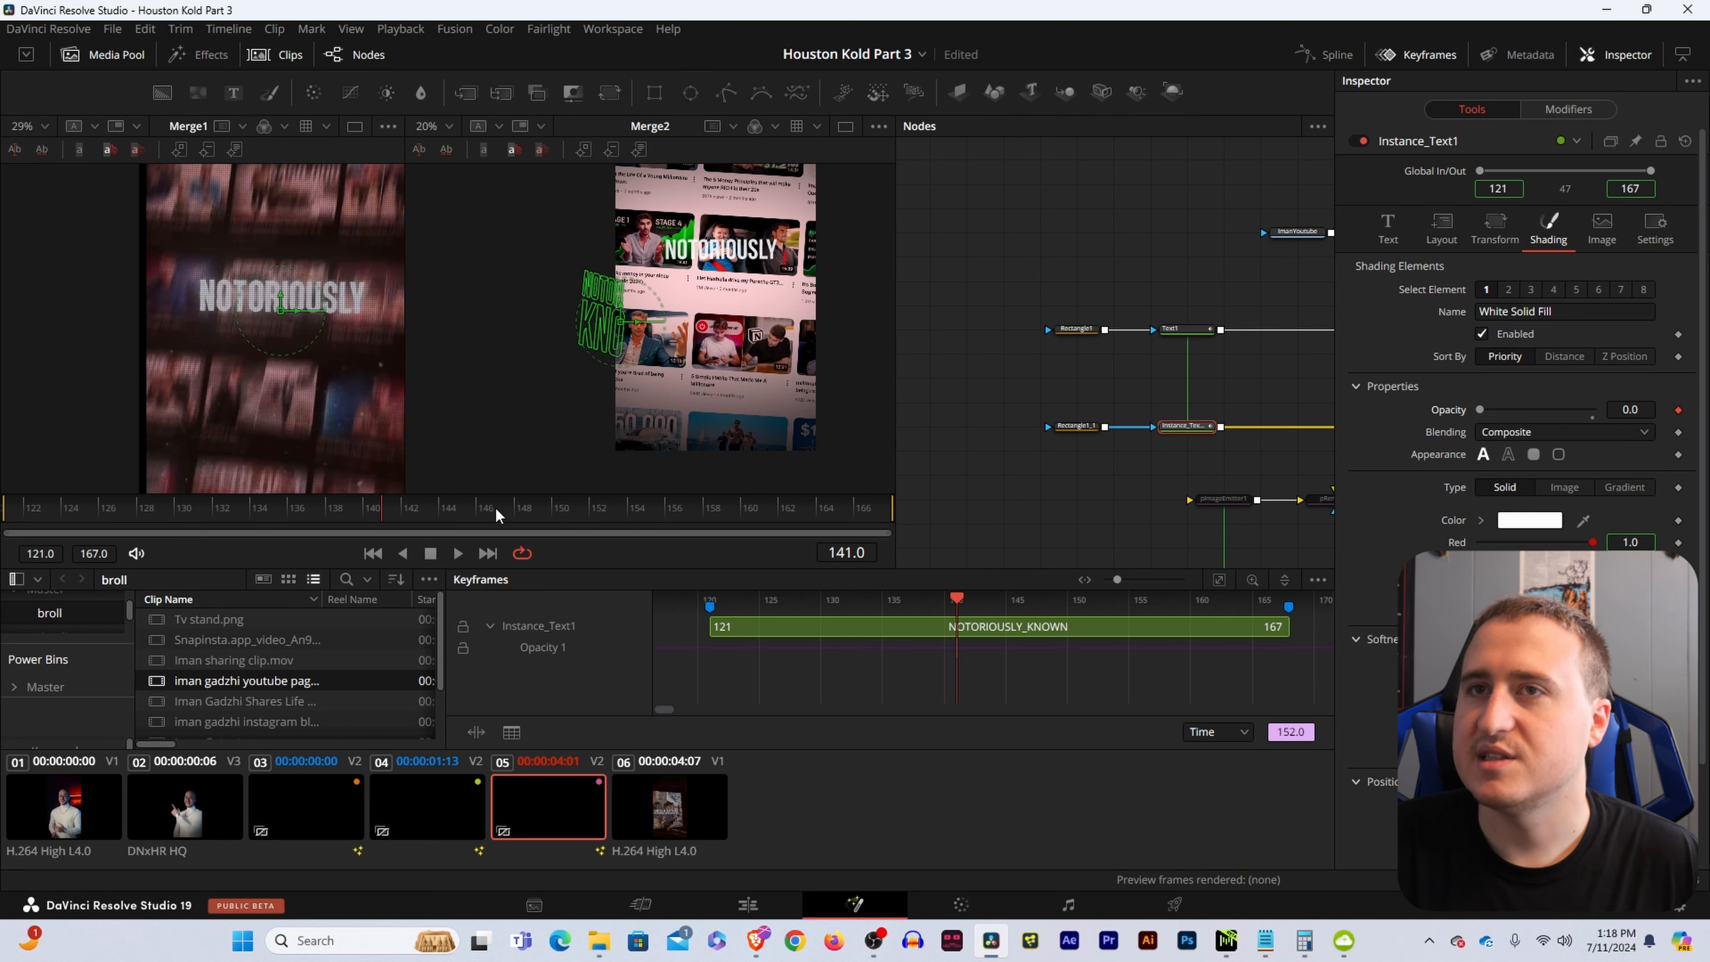
{"action": "left_click_drag", "start_coordinate": [402, 509], "coordinate": [565, 515]}
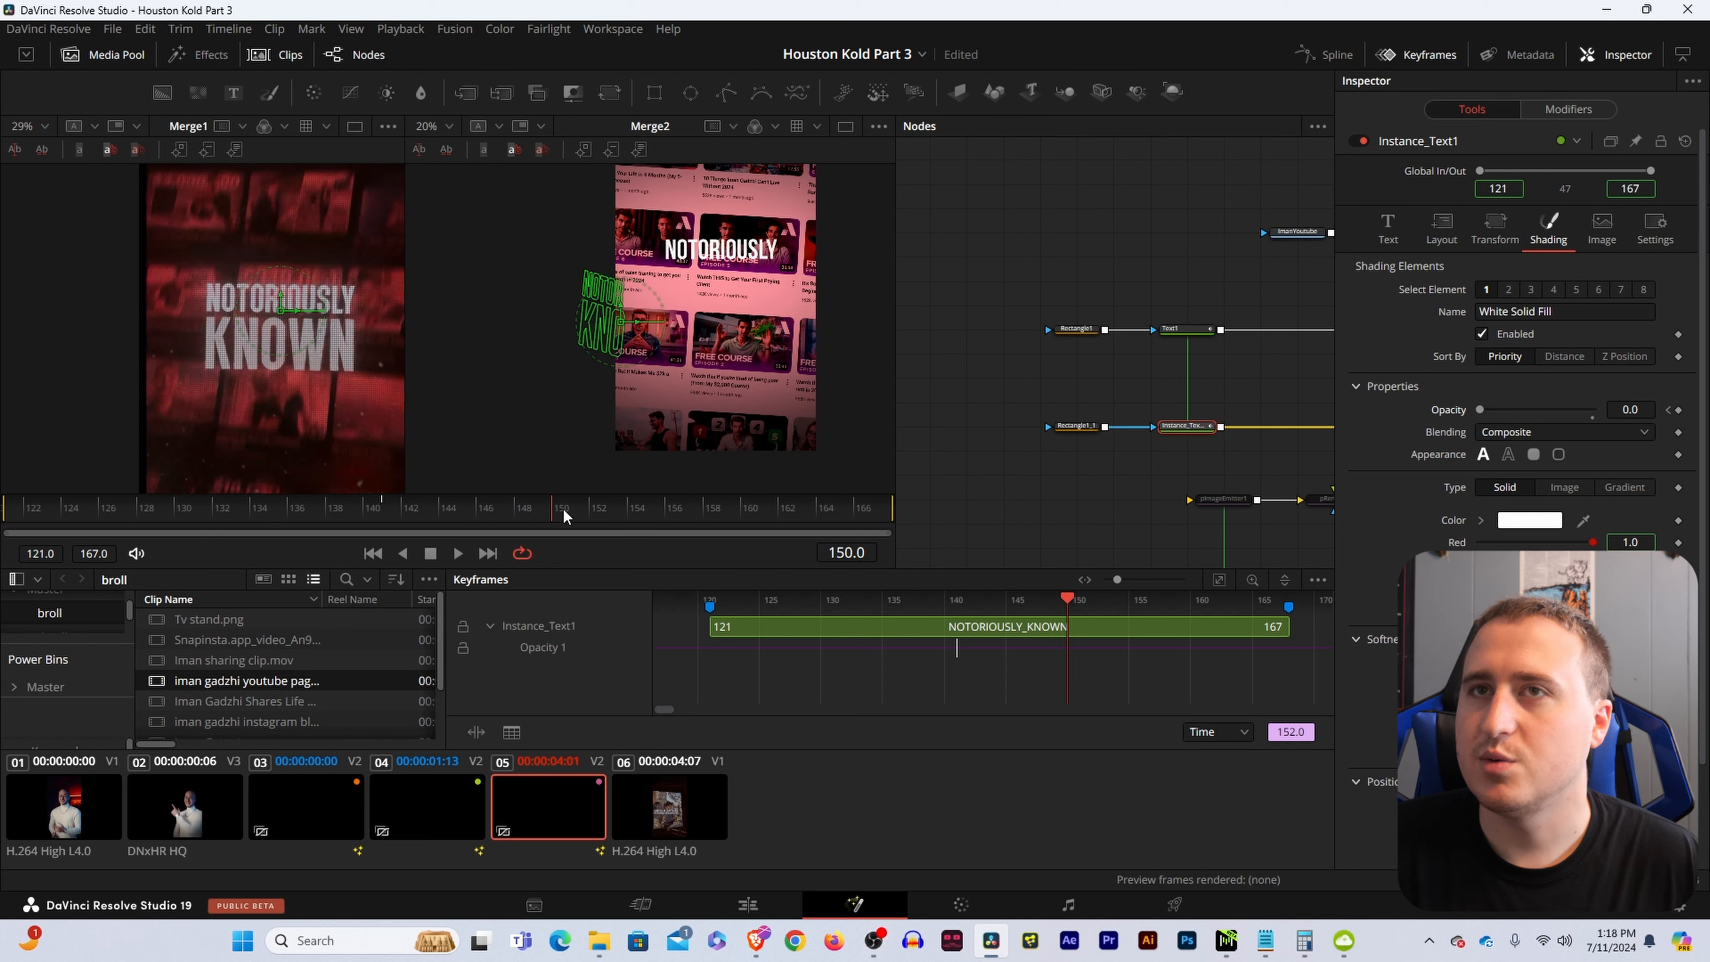
{"action": "double_click", "coordinate": [1488, 408]}
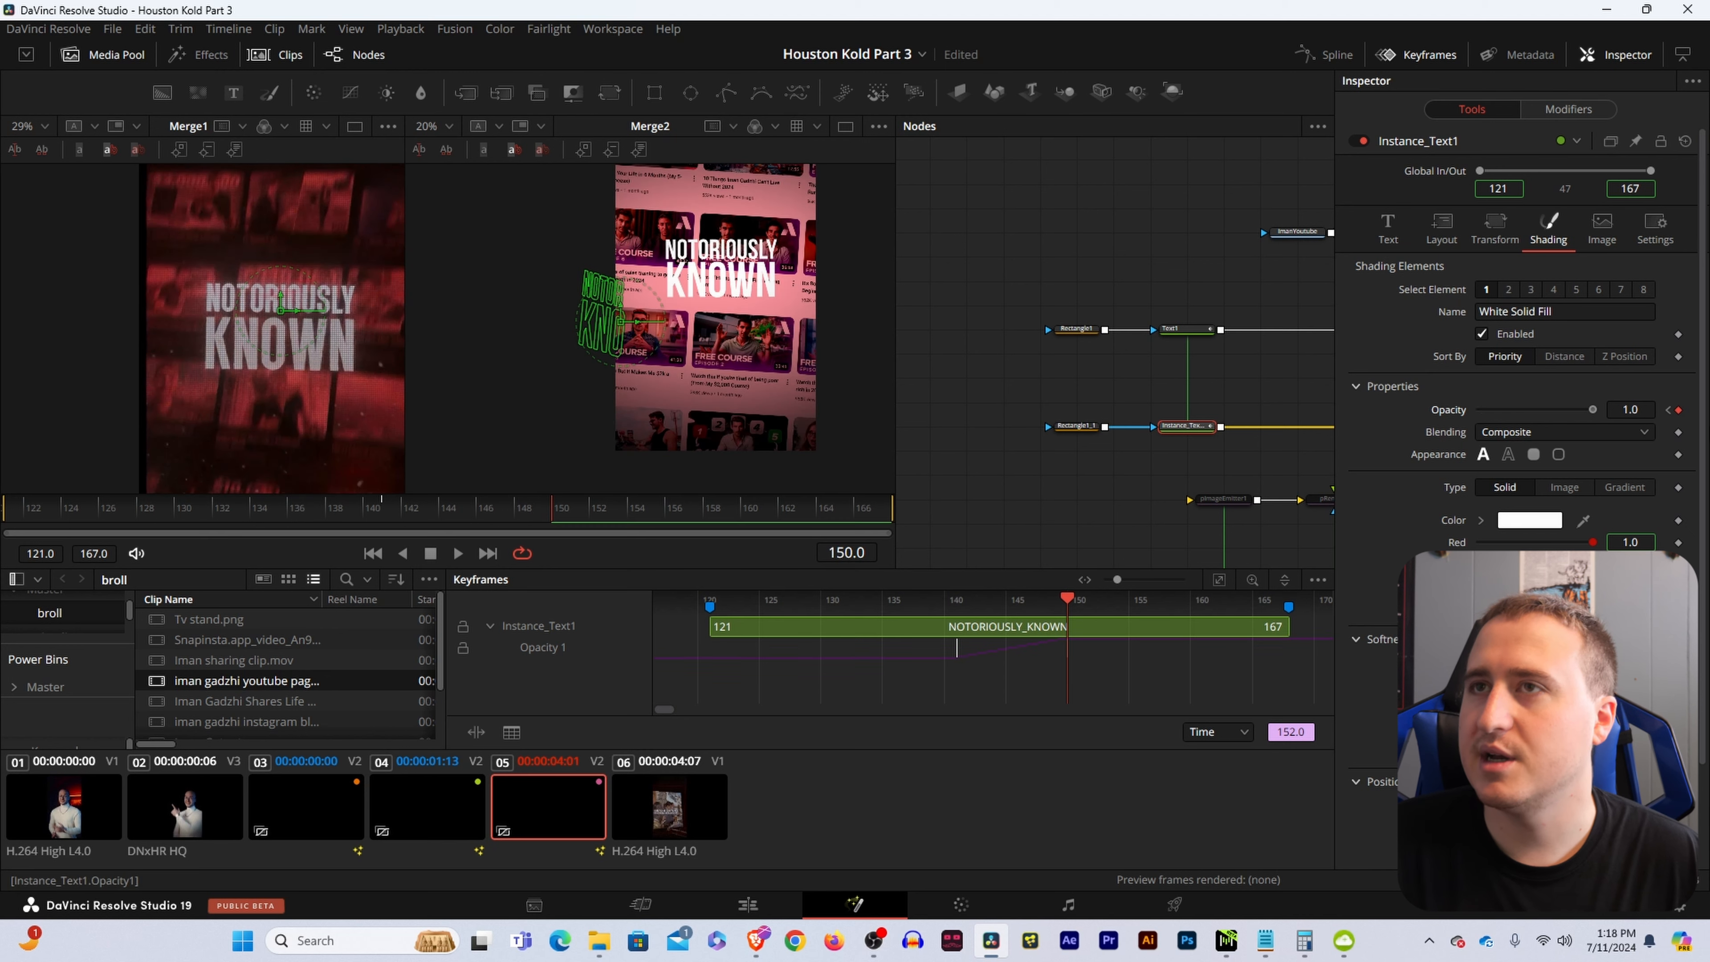
{"action": "left_click", "coordinate": [1084, 387]}
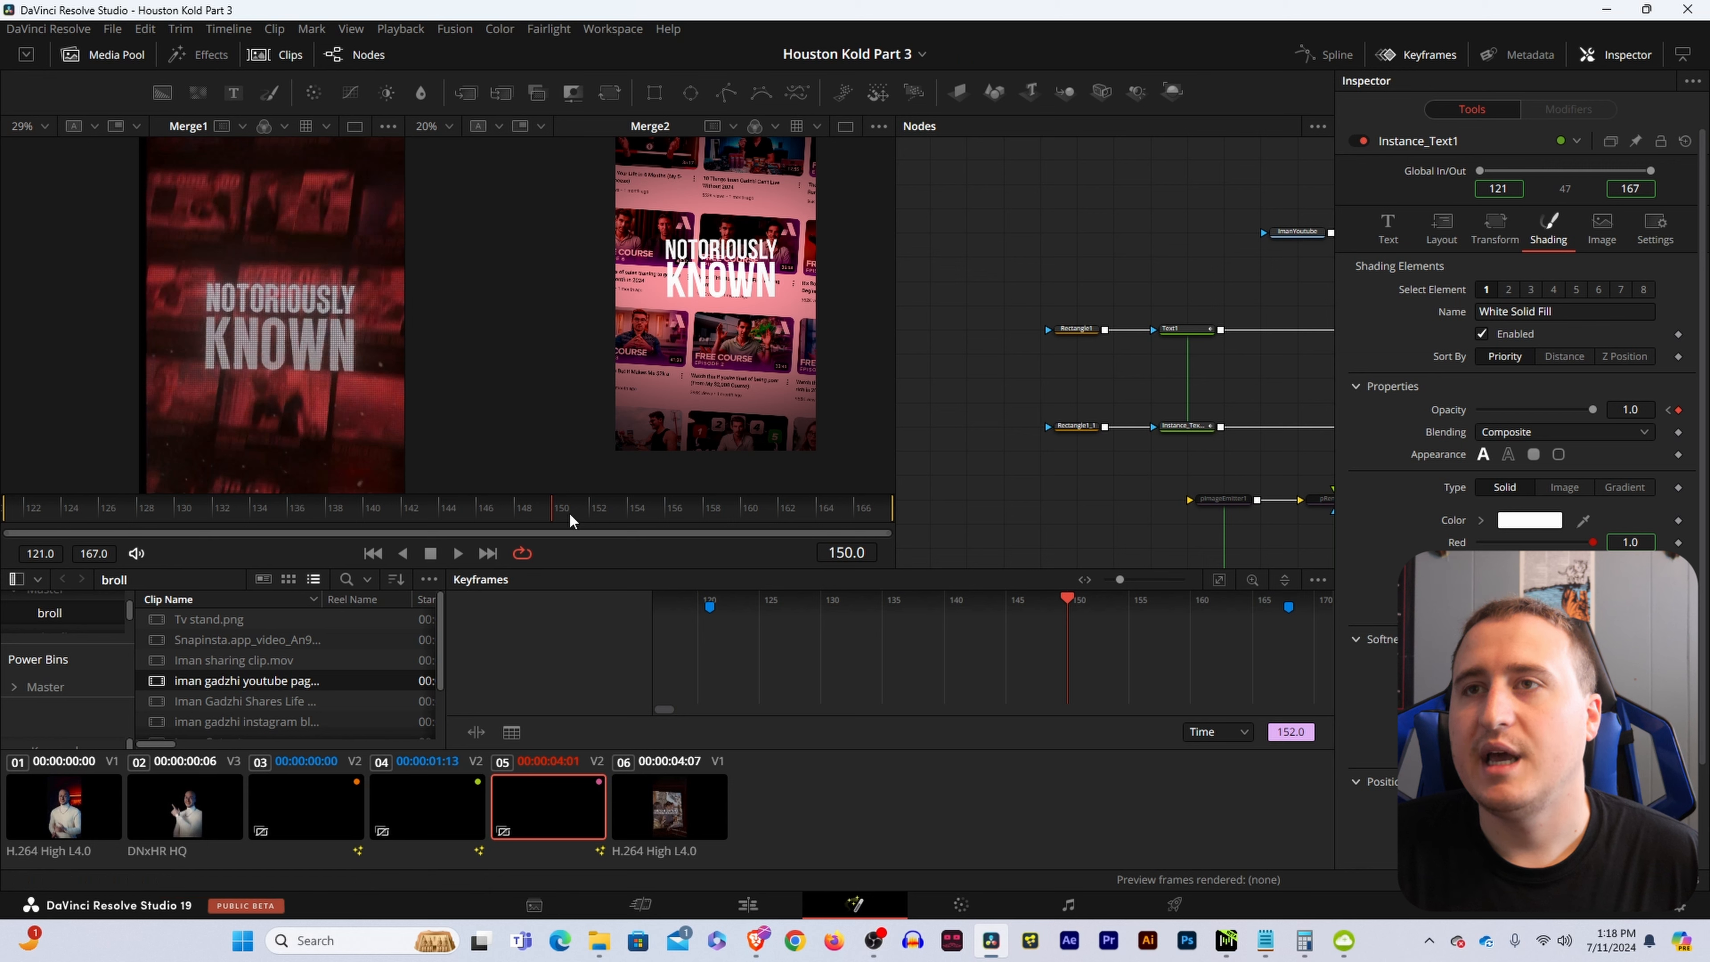
Check both word fades up to frame 142 and deinstance the text Size of Instance_Text1.
{"action": "left_click_drag", "start_coordinate": [569, 512], "coordinate": [212, 534]}
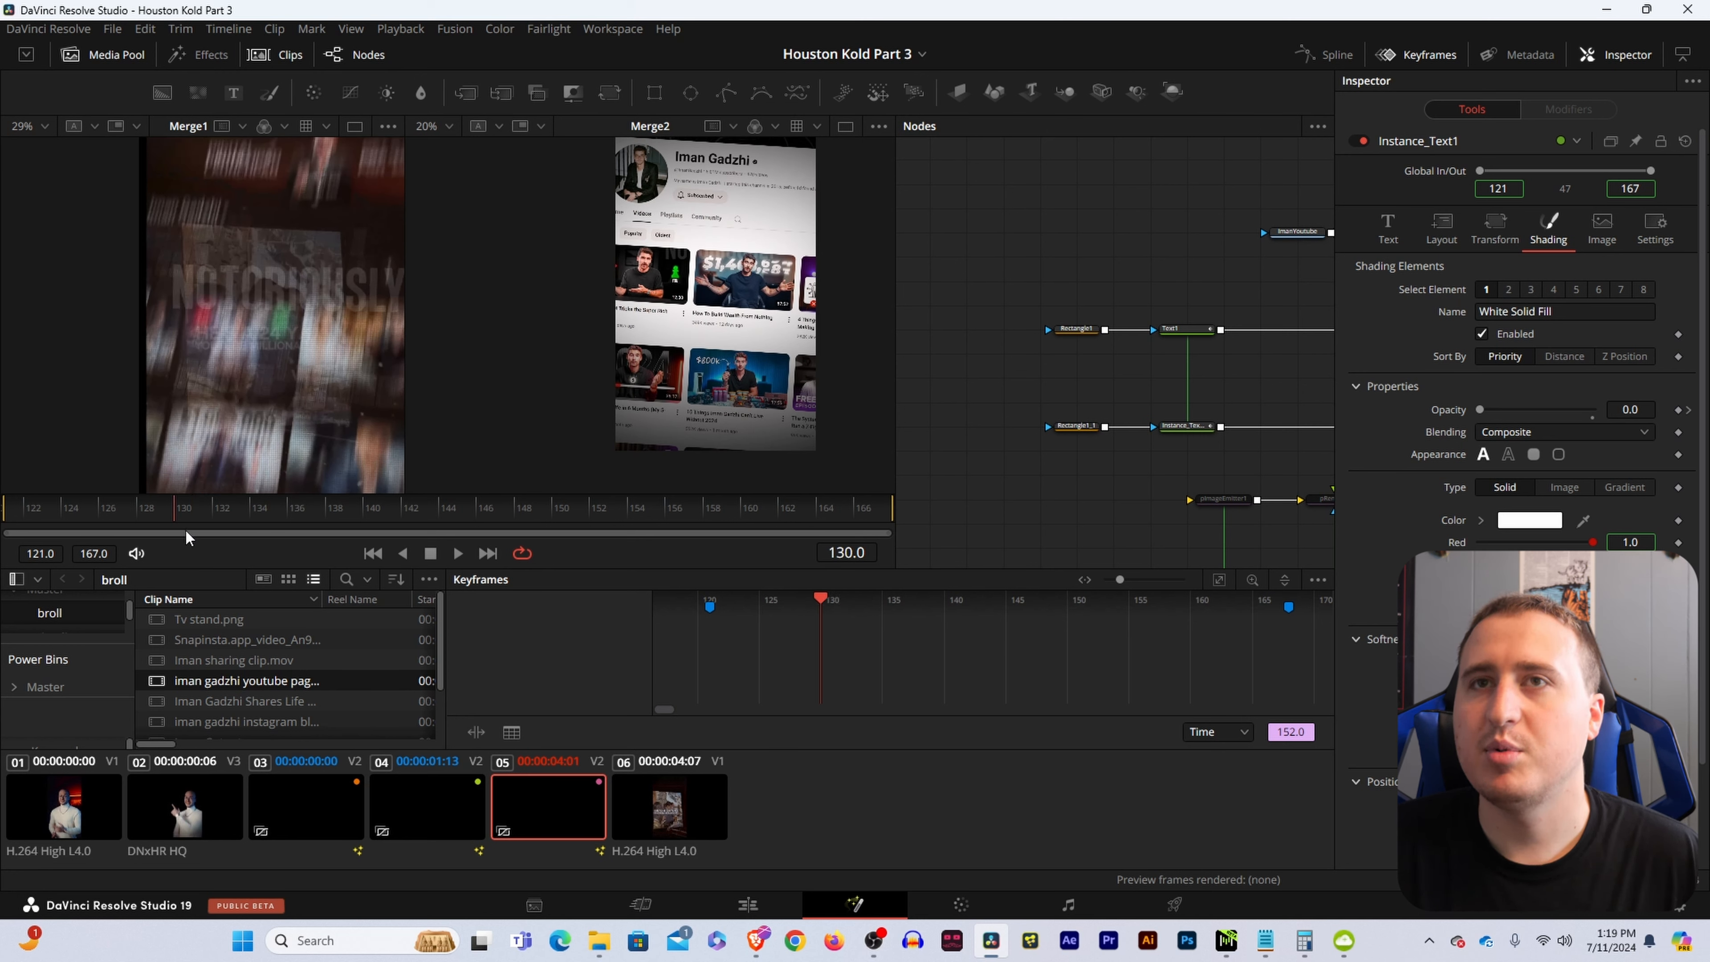
{"action": "left_click_drag", "start_coordinate": [187, 537], "coordinate": [412, 538]}
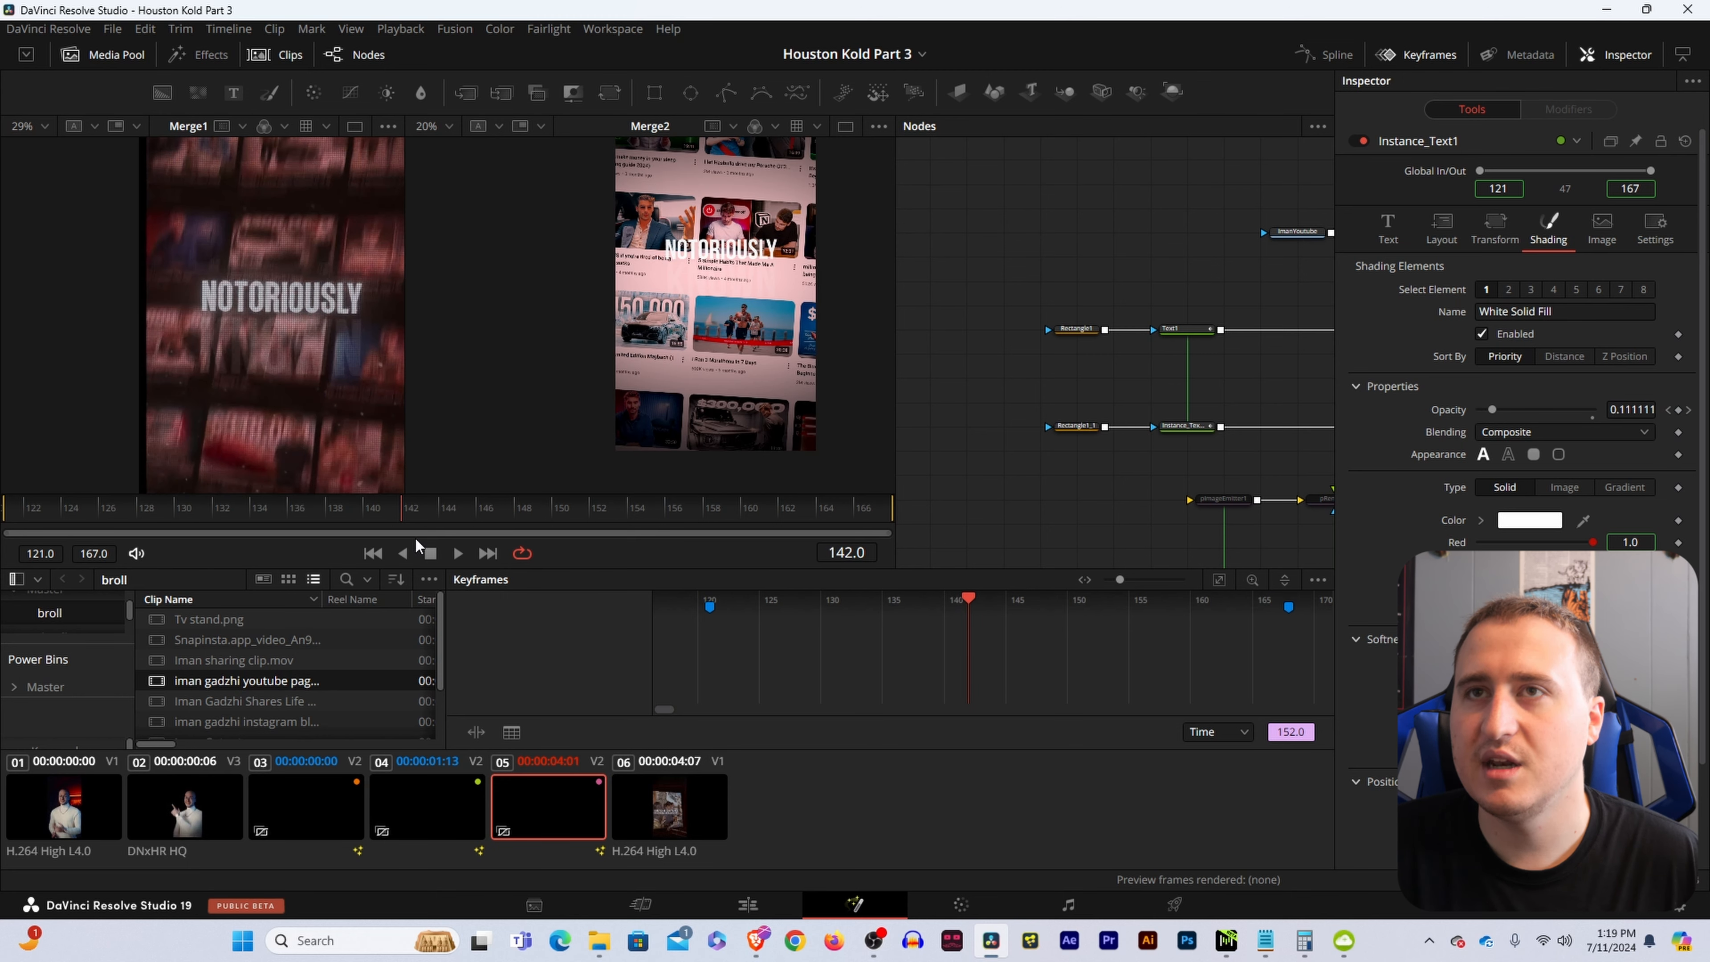
{"action": "left_click", "coordinate": [1202, 326]}
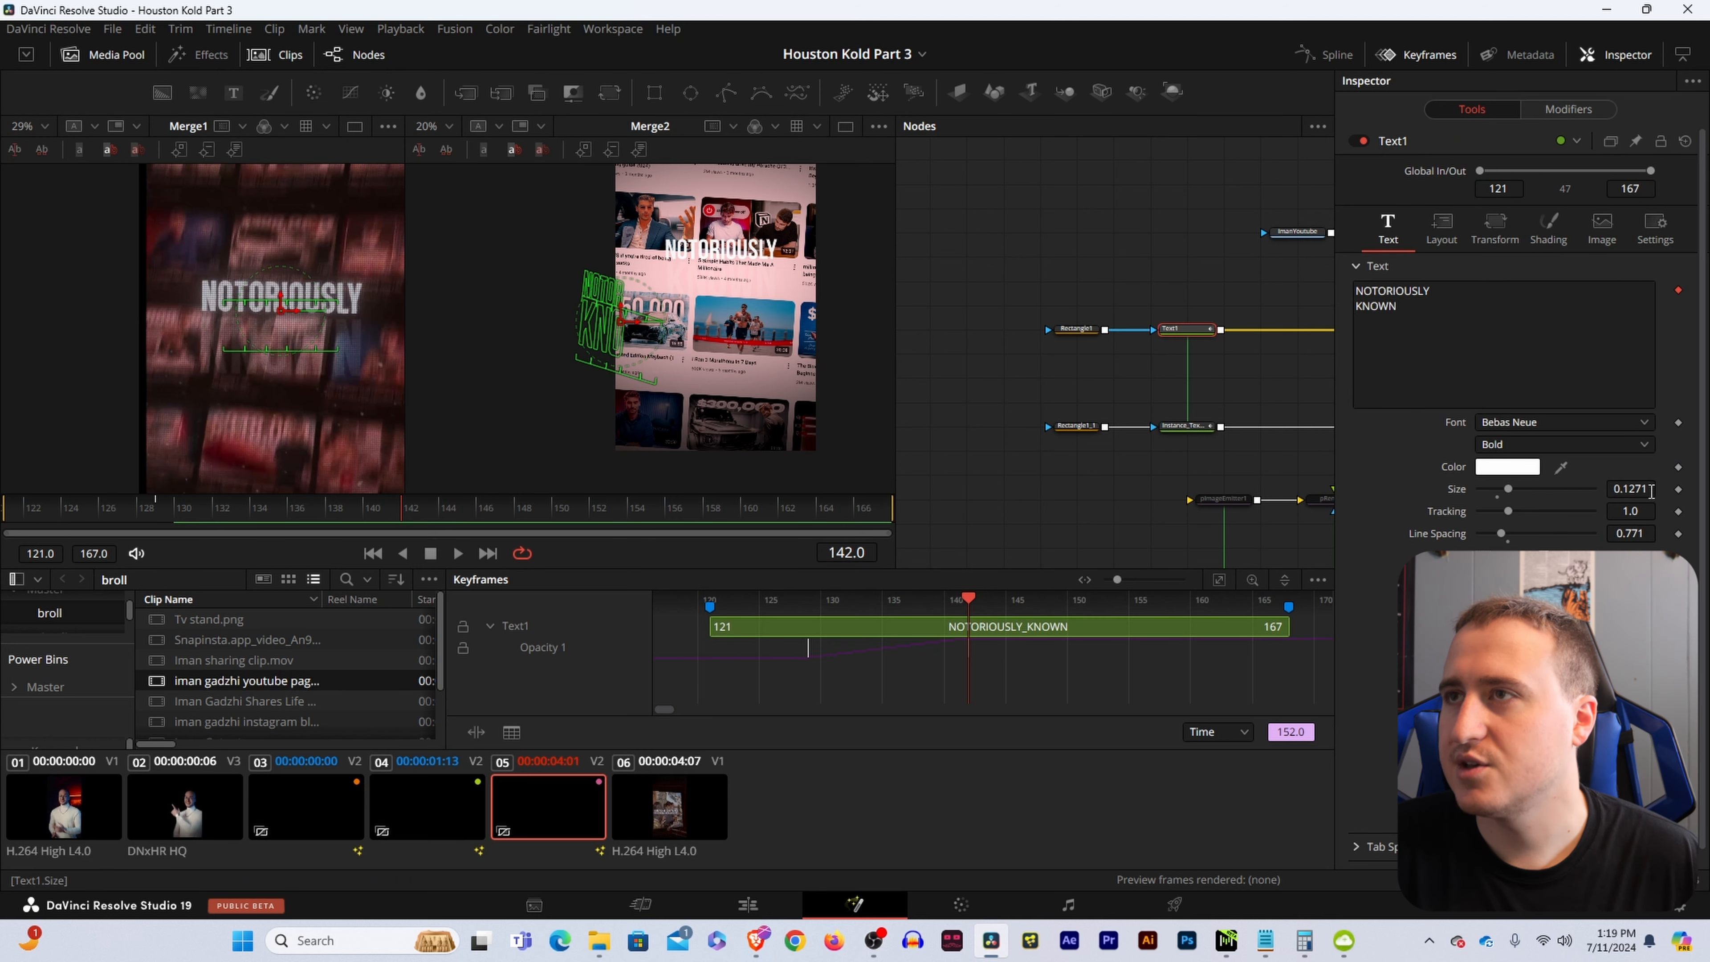
{"action": "left_click", "coordinate": [1187, 425]}
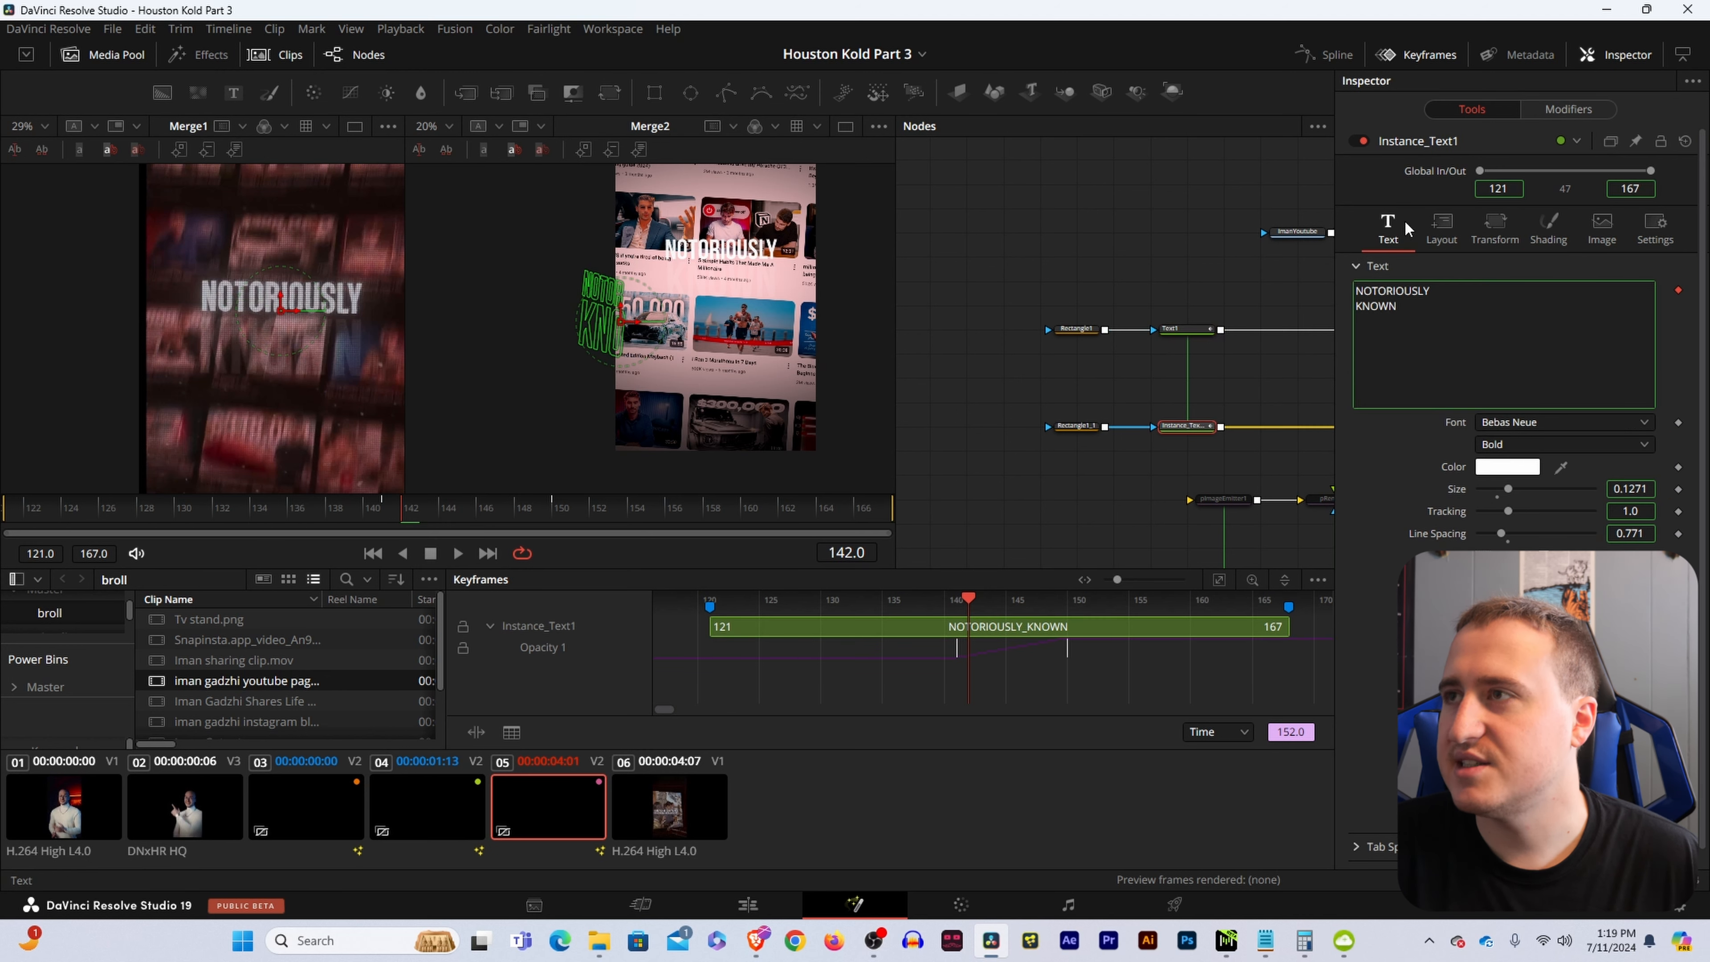
{"action": "right_click", "coordinate": [1456, 489]}
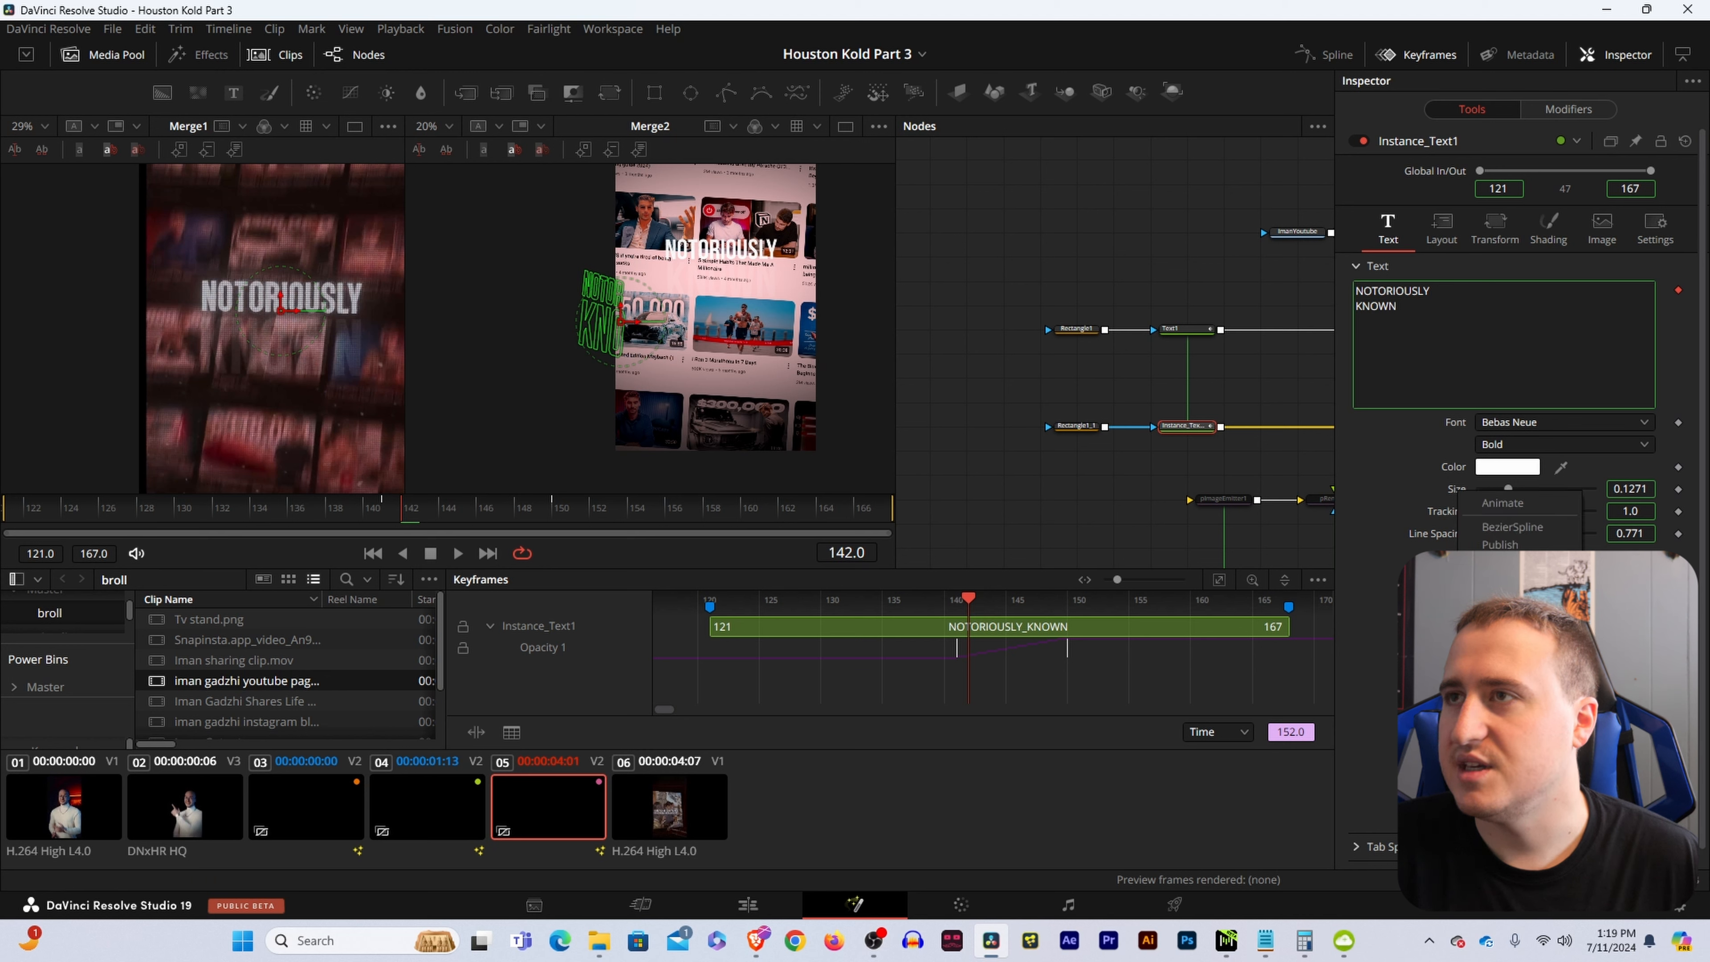
{"action": "left_click", "coordinate": [1505, 598]}
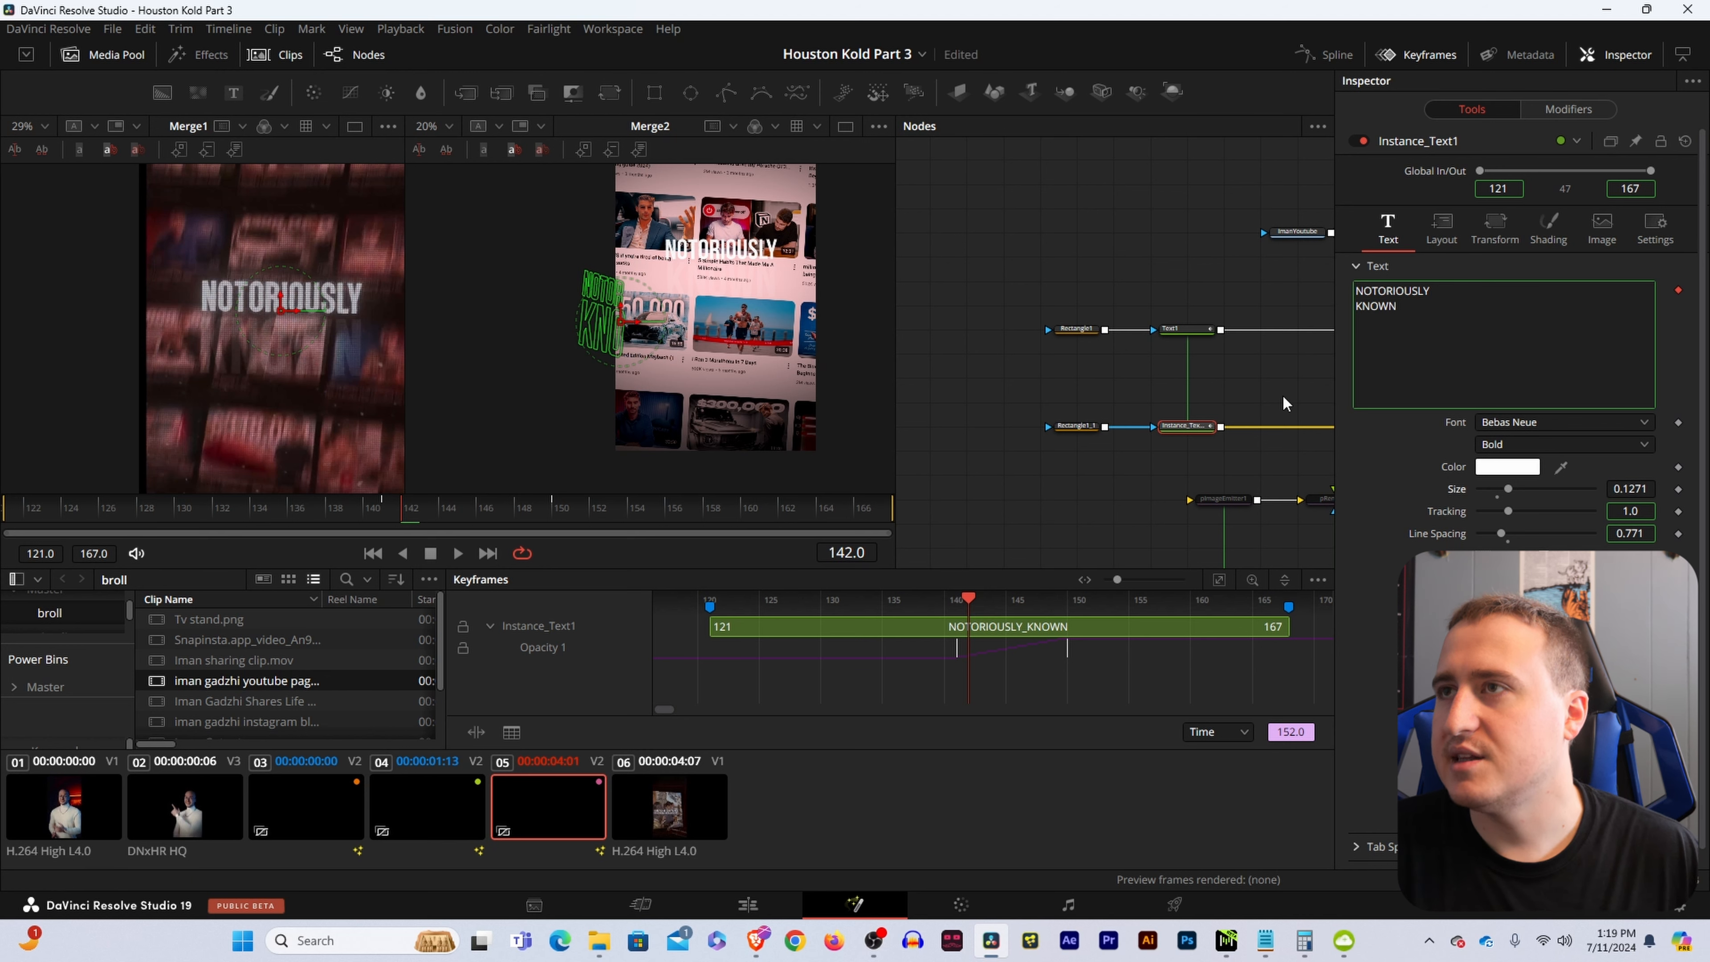
Add Size keyframes of 0.1271 to Text1 at frames 129, 142 and 160.
{"action": "left_click", "coordinate": [1200, 330]}
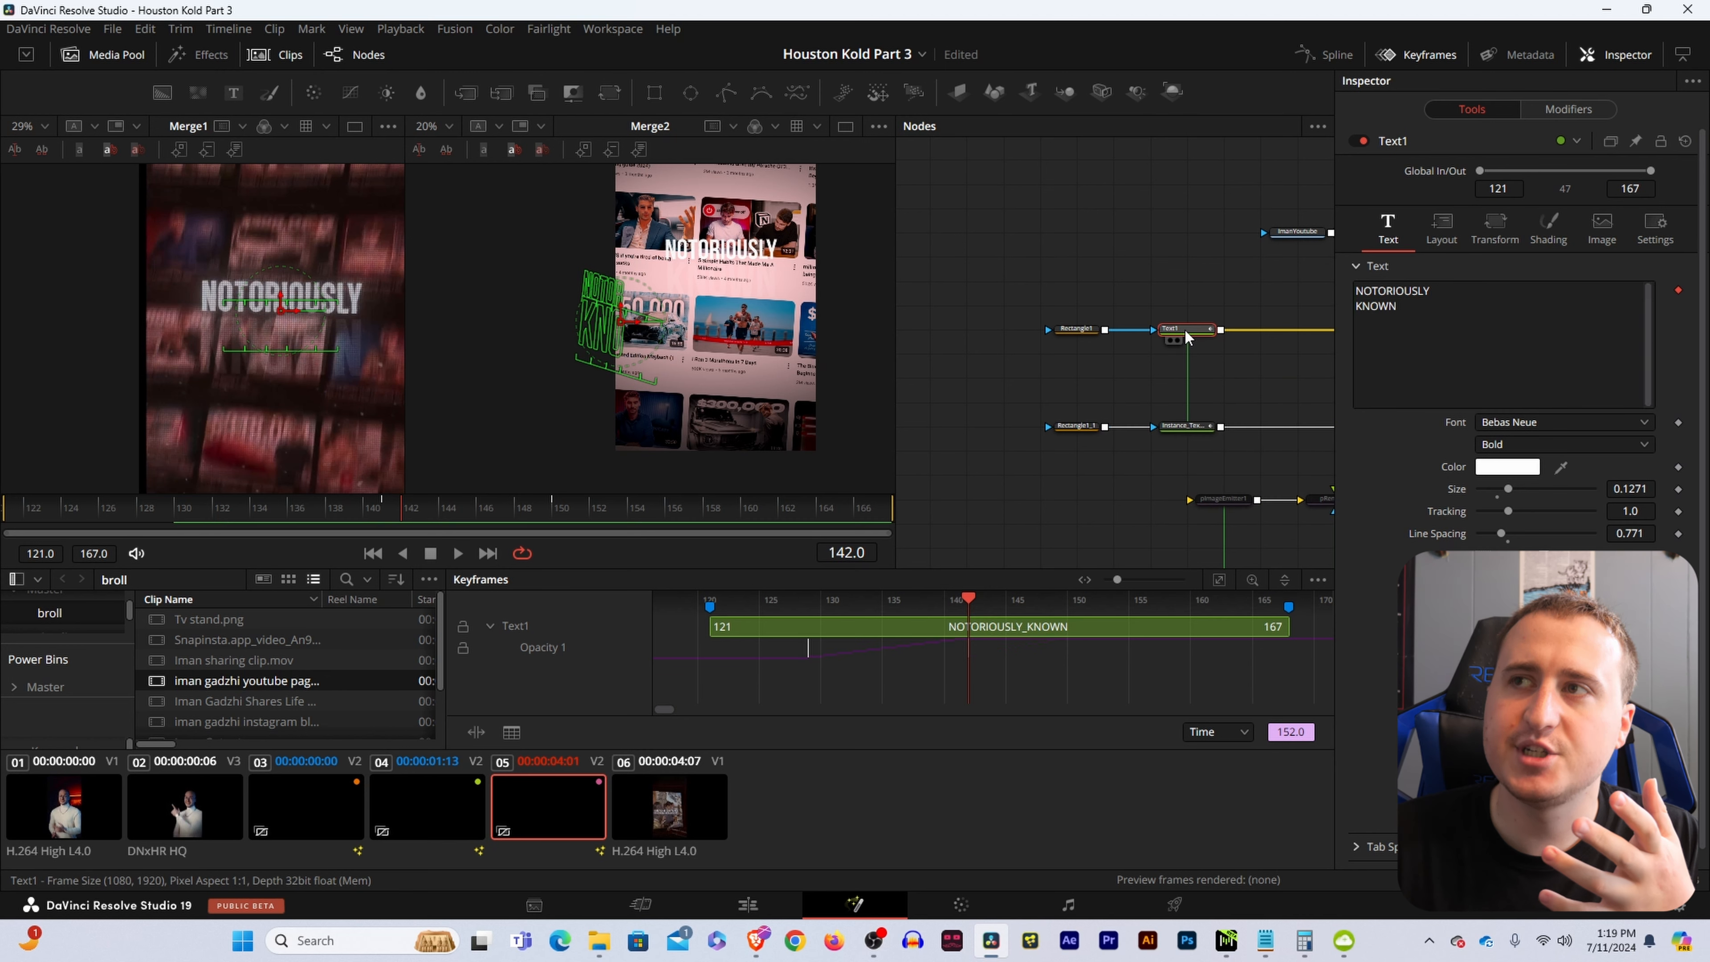
{"action": "left_click", "coordinate": [1678, 488]}
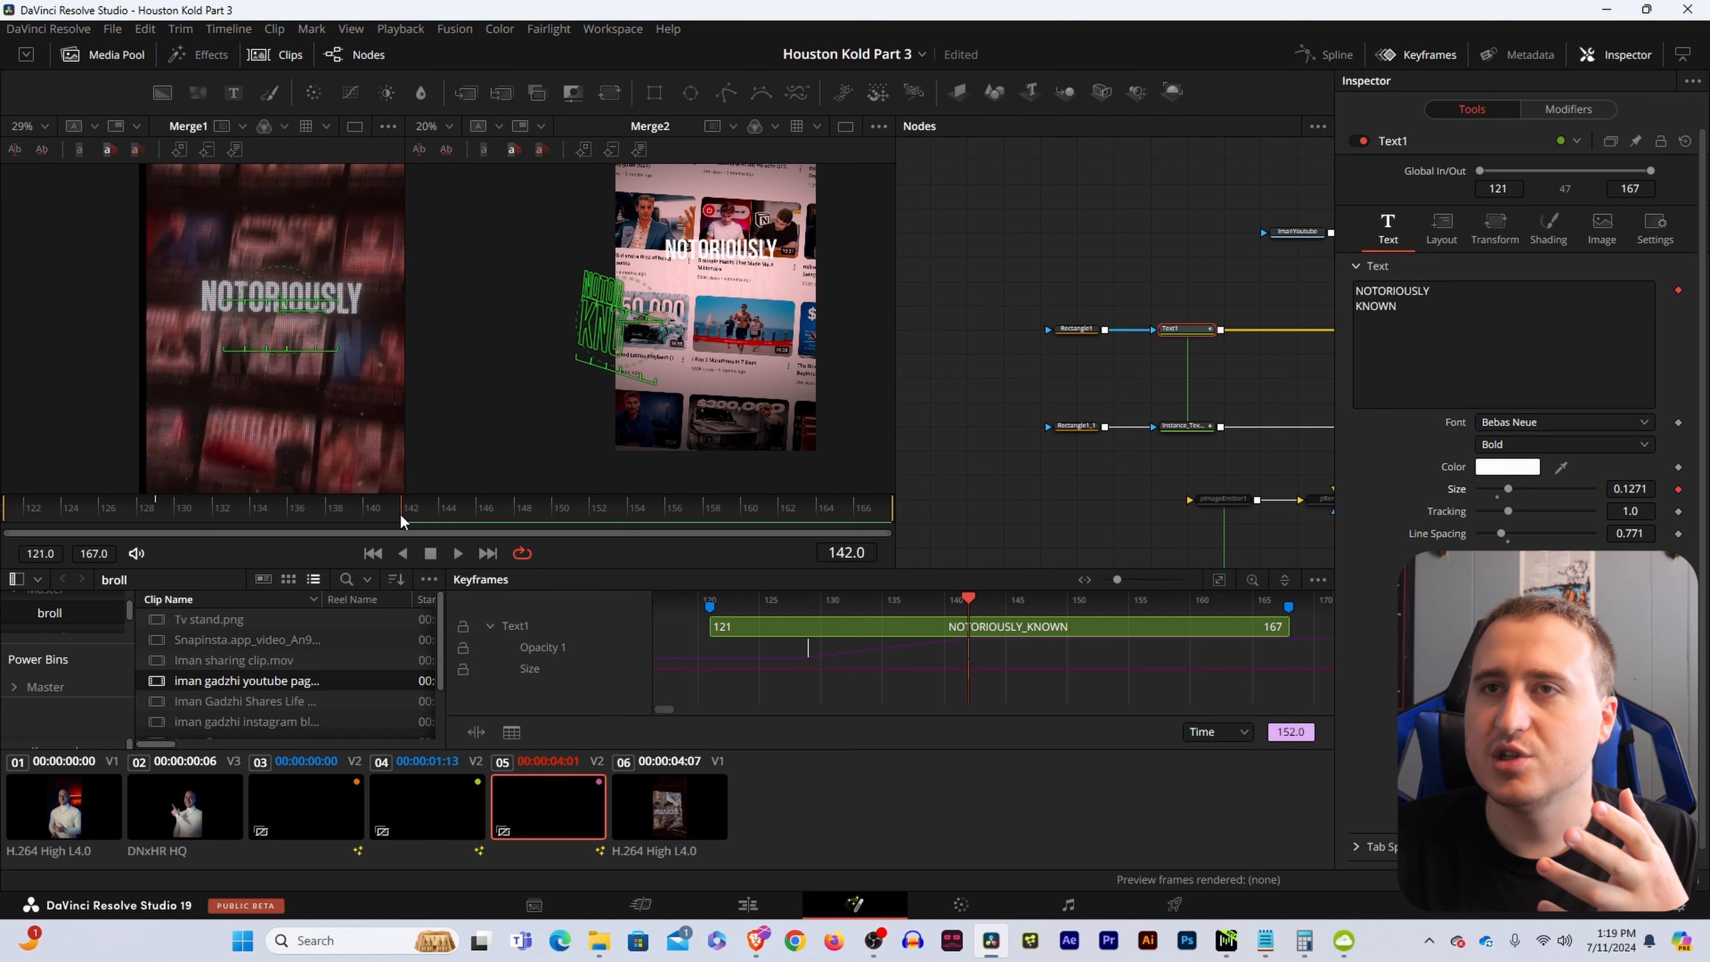
{"action": "left_click_drag", "start_coordinate": [399, 513], "coordinate": [163, 534]}
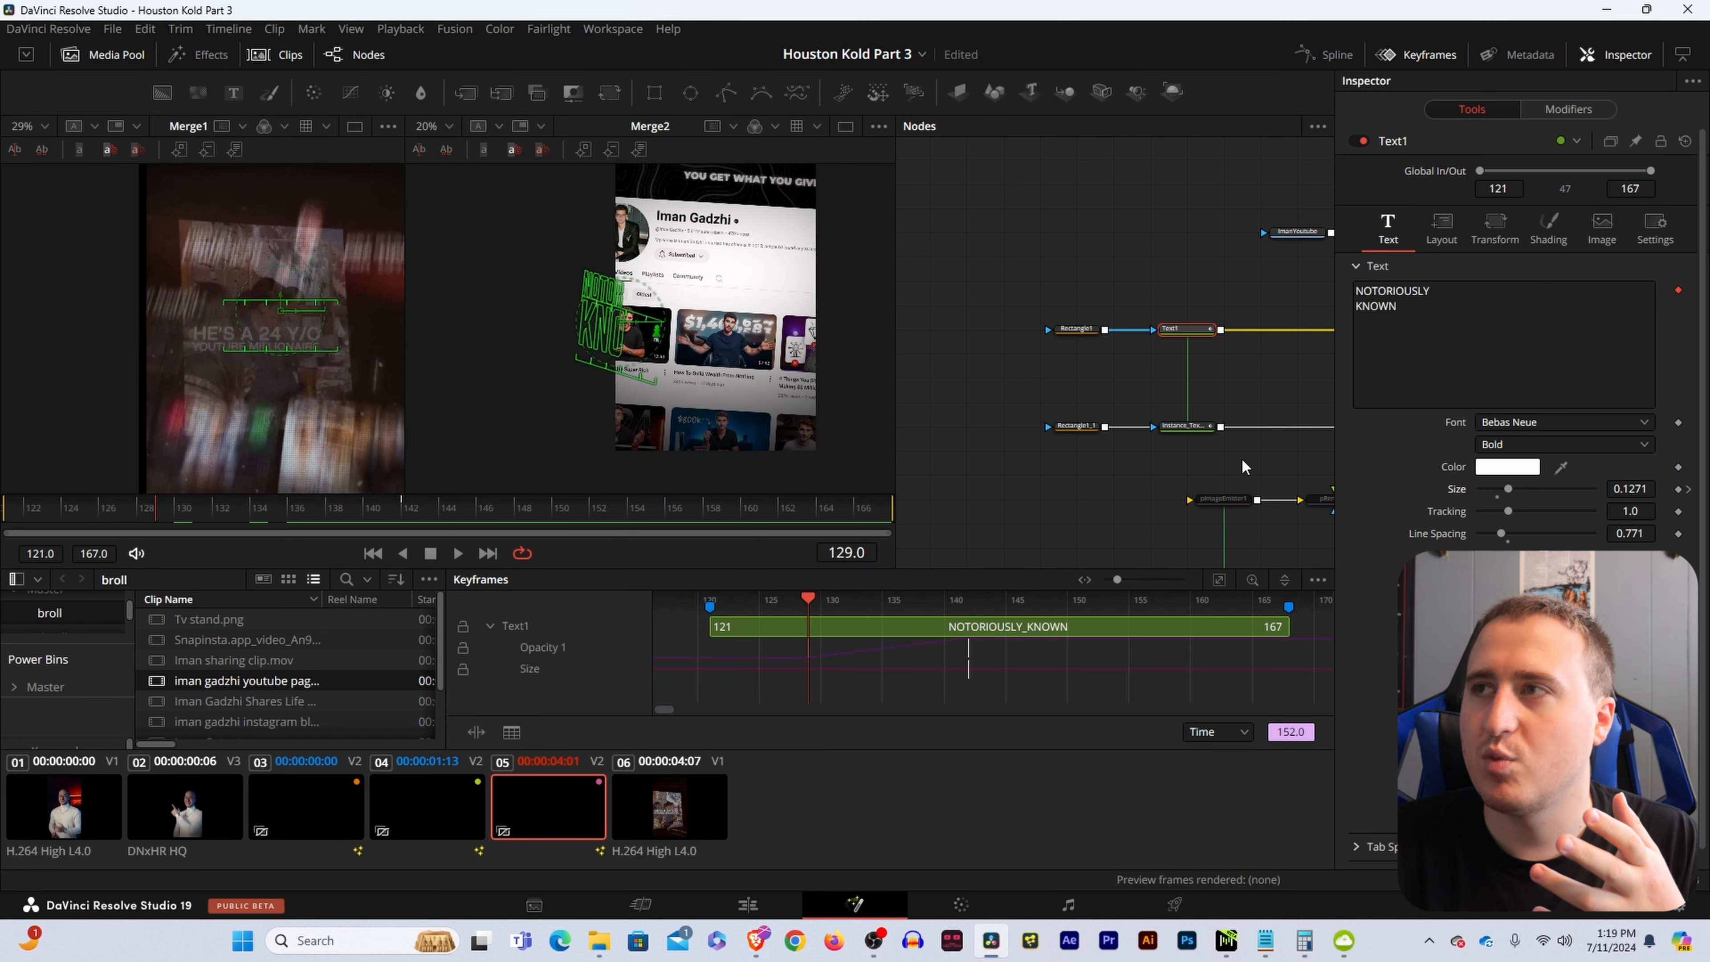
{"action": "left_click", "coordinate": [1689, 490]}
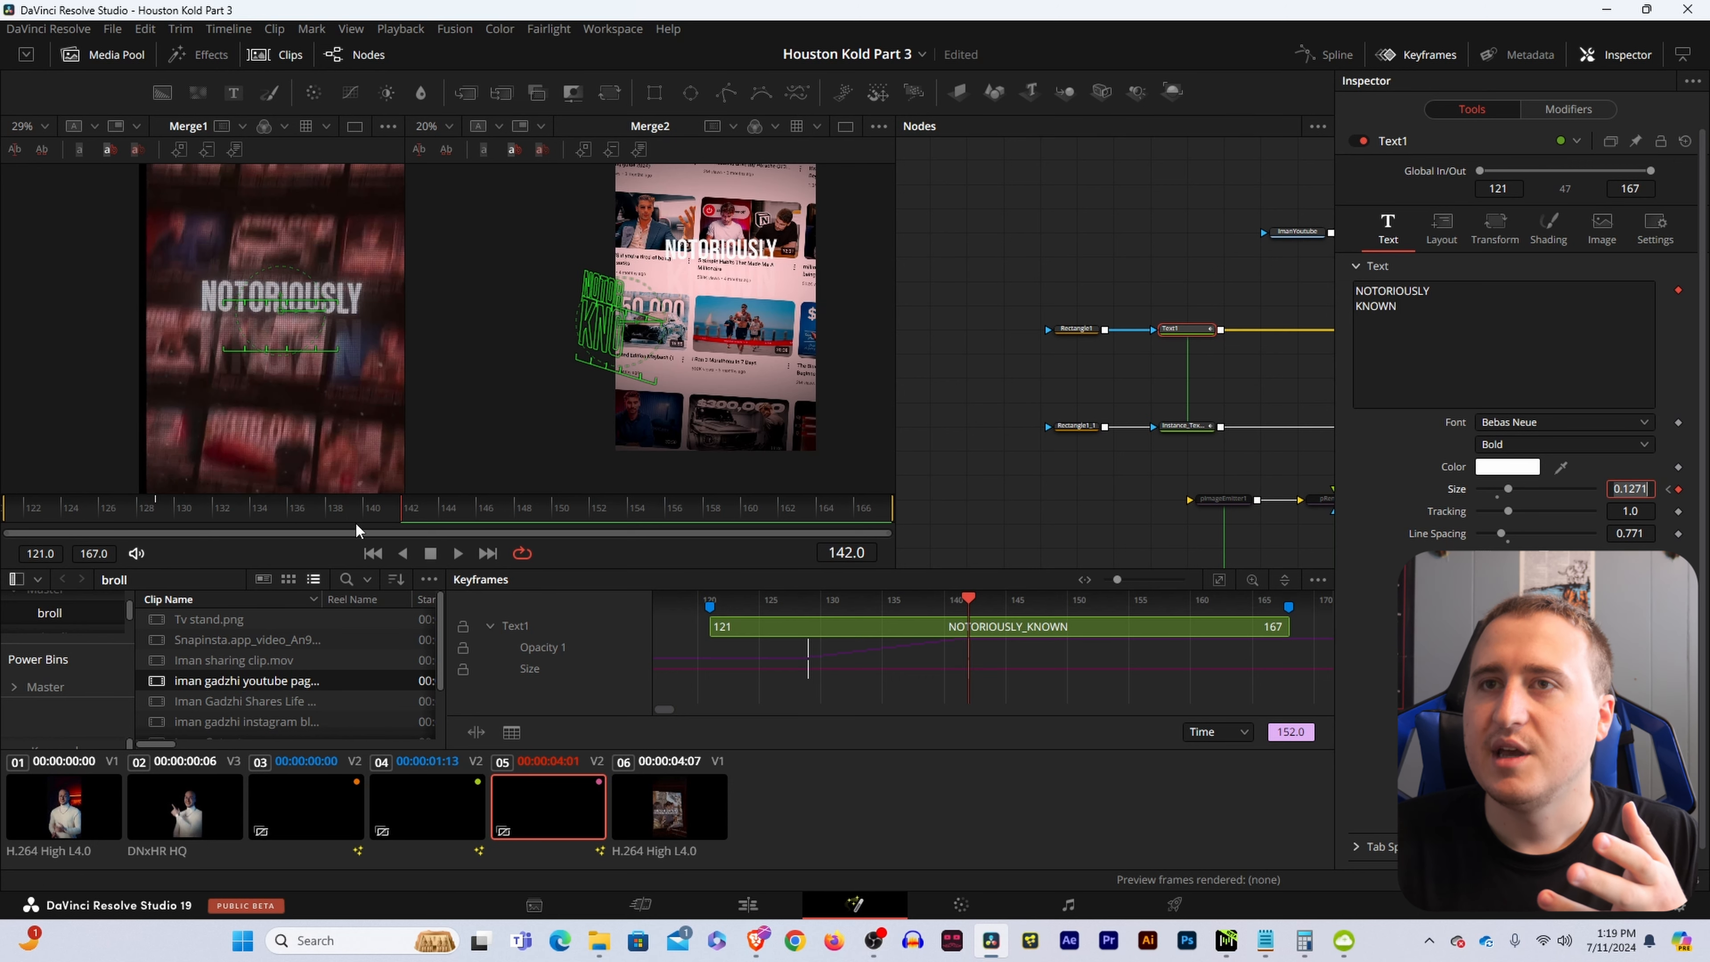
{"action": "key", "text": "space"}
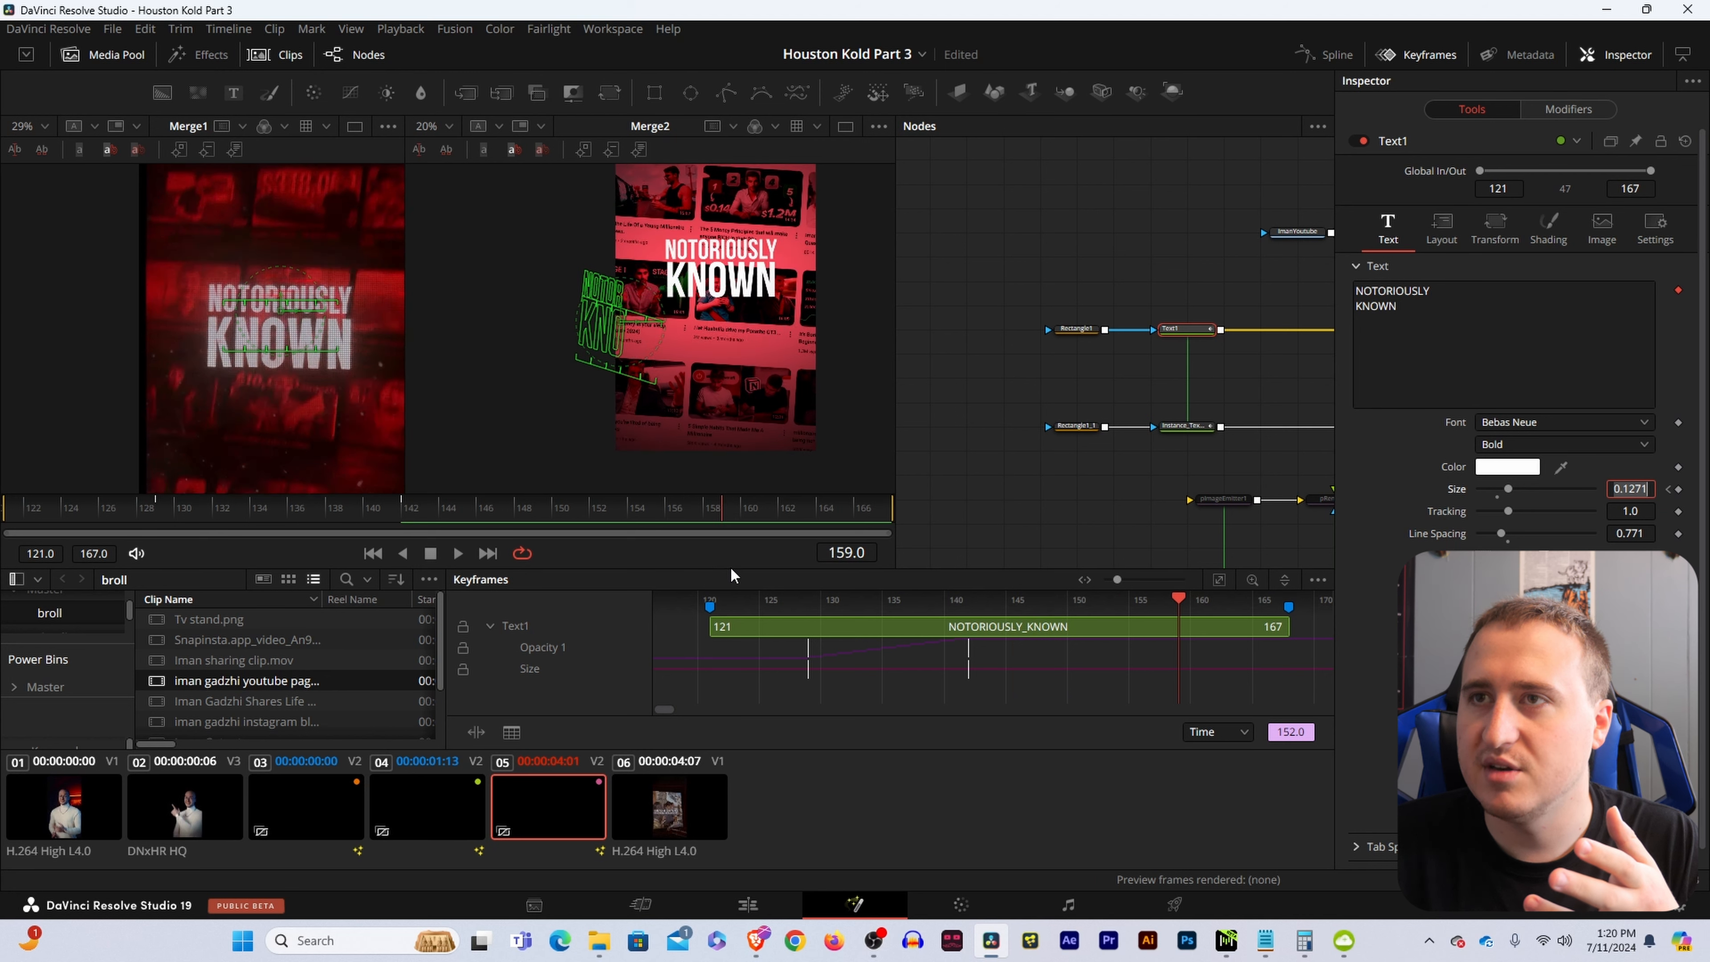
{"action": "key", "text": "Return"}
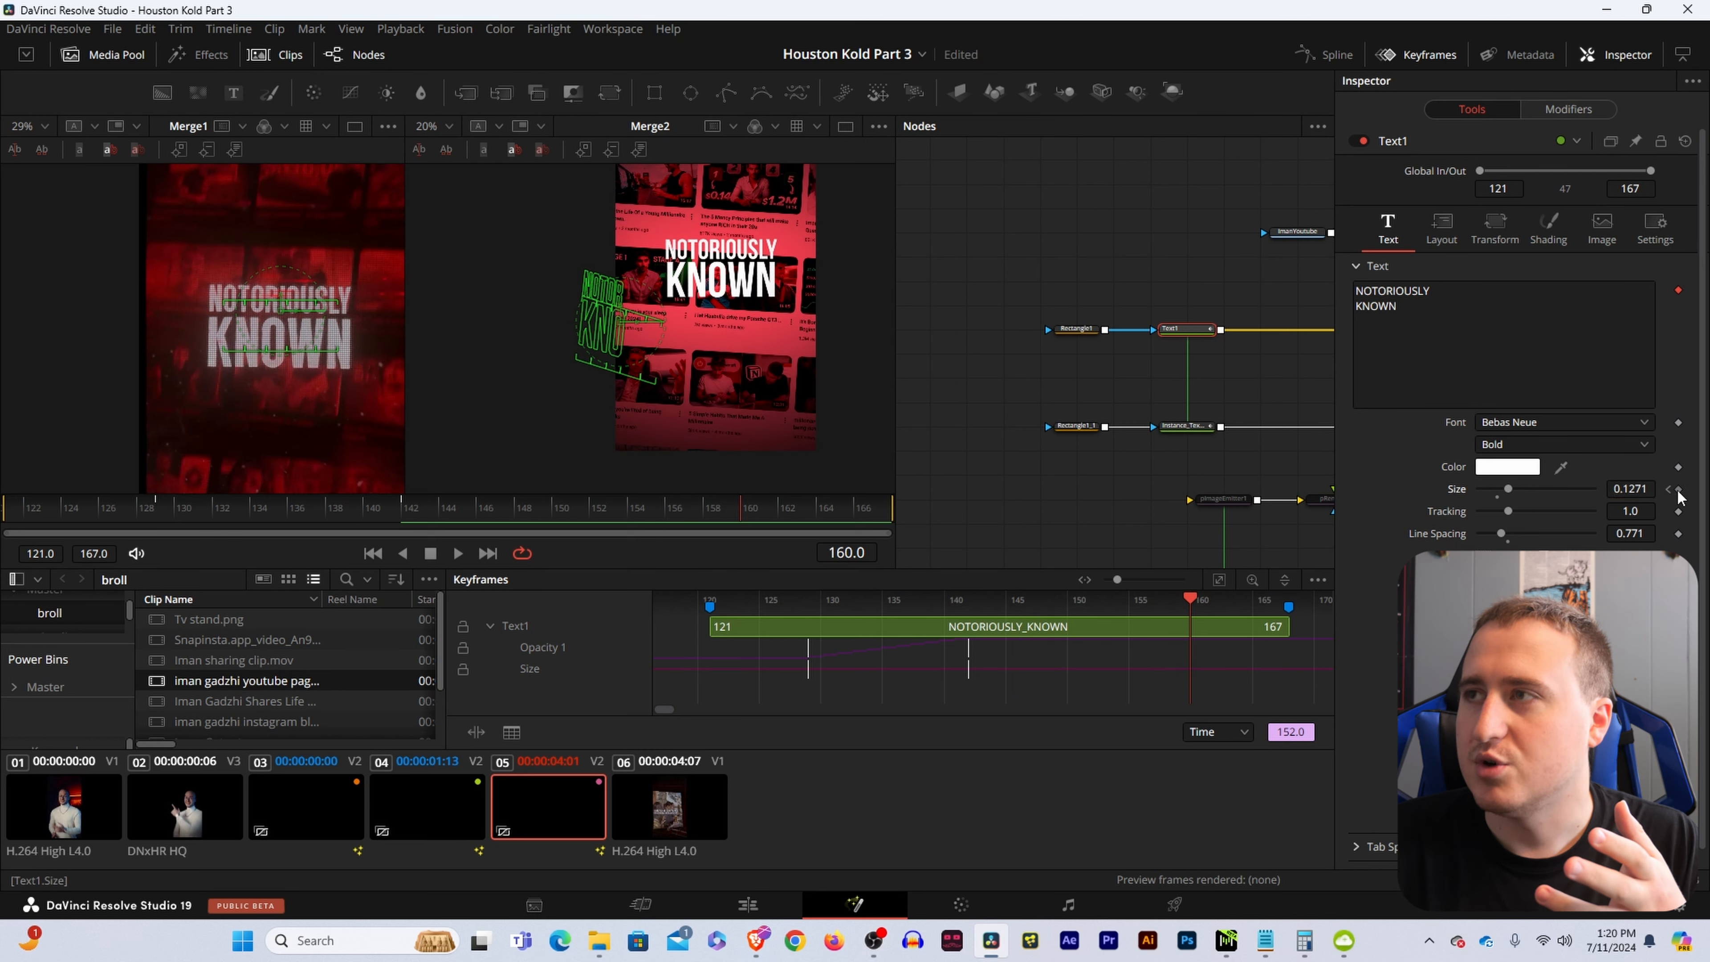
Add Size keyframes of 0.1271 to Instance_Text1 at frames 142 and 160.
{"action": "left_click", "coordinate": [1198, 429]}
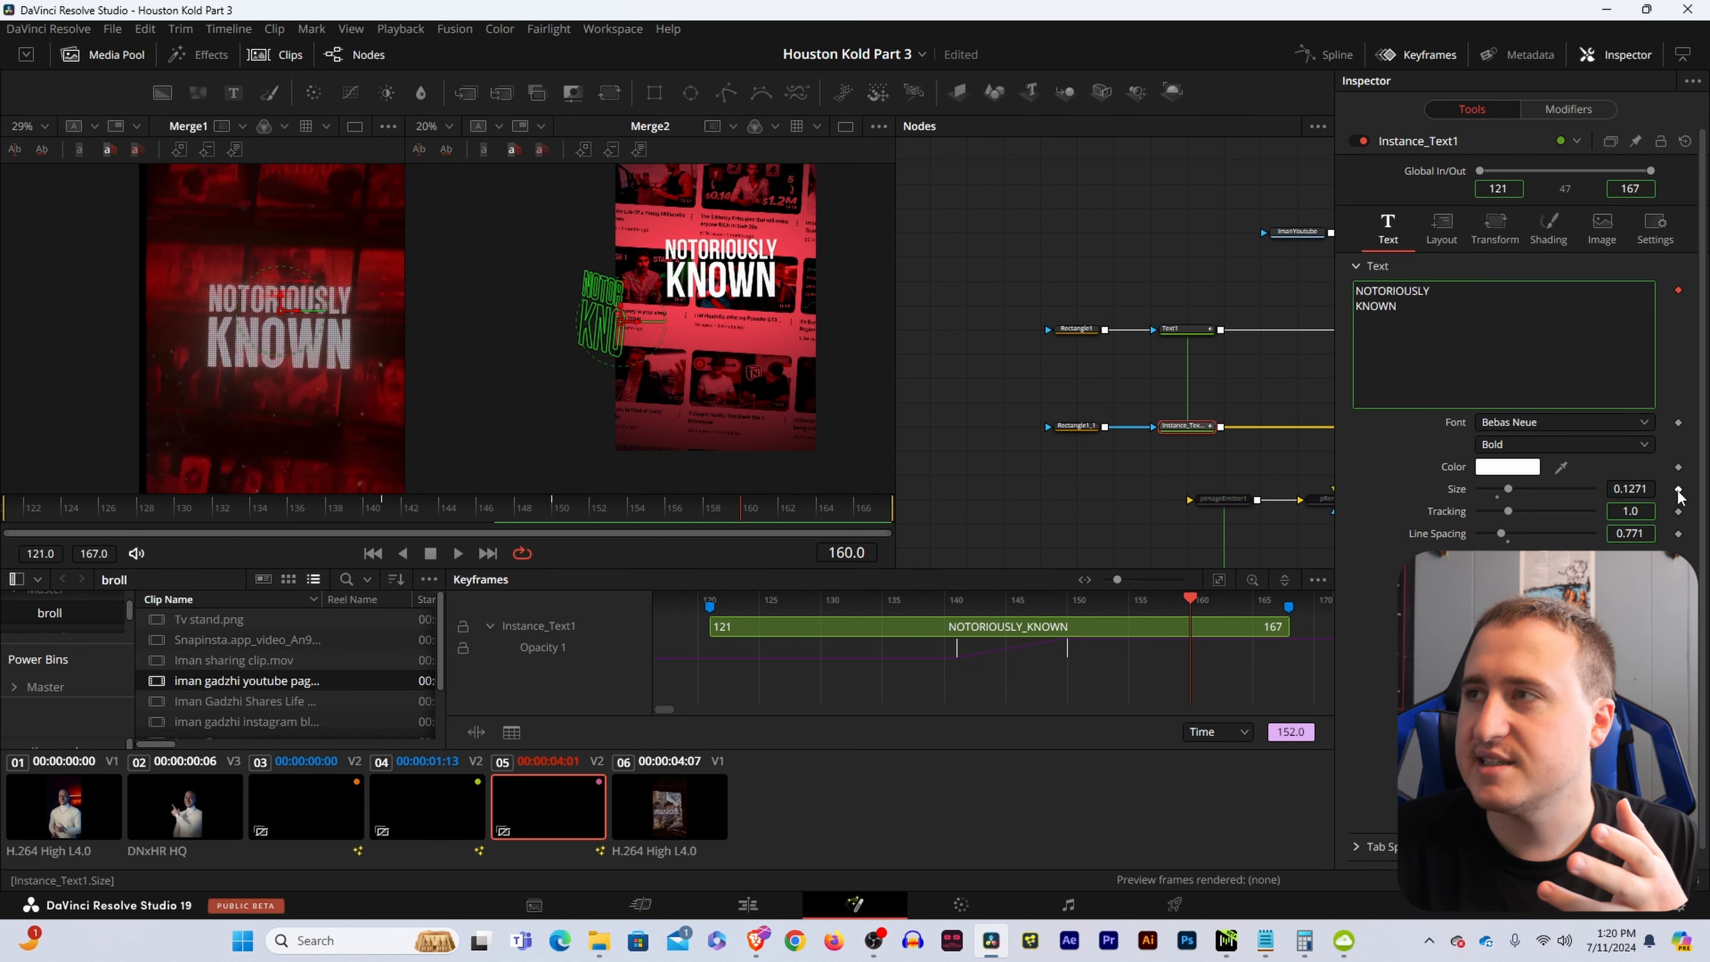
{"action": "left_click", "coordinate": [1188, 334]}
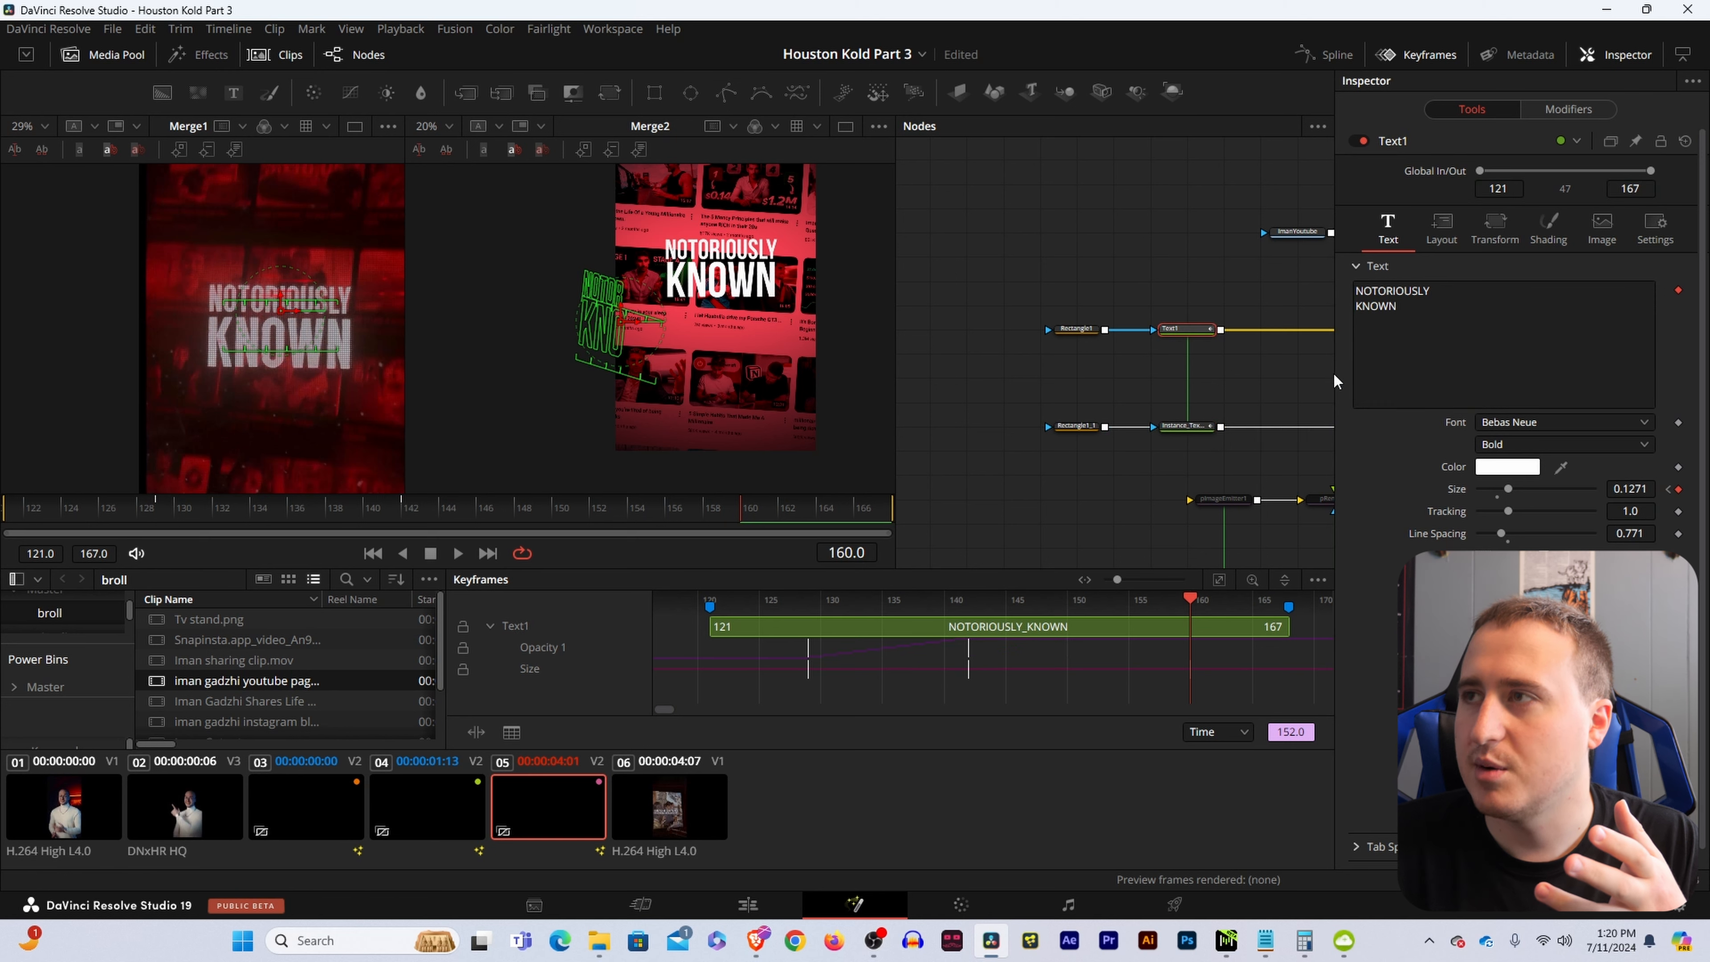
{"action": "left_click", "coordinate": [1668, 490]}
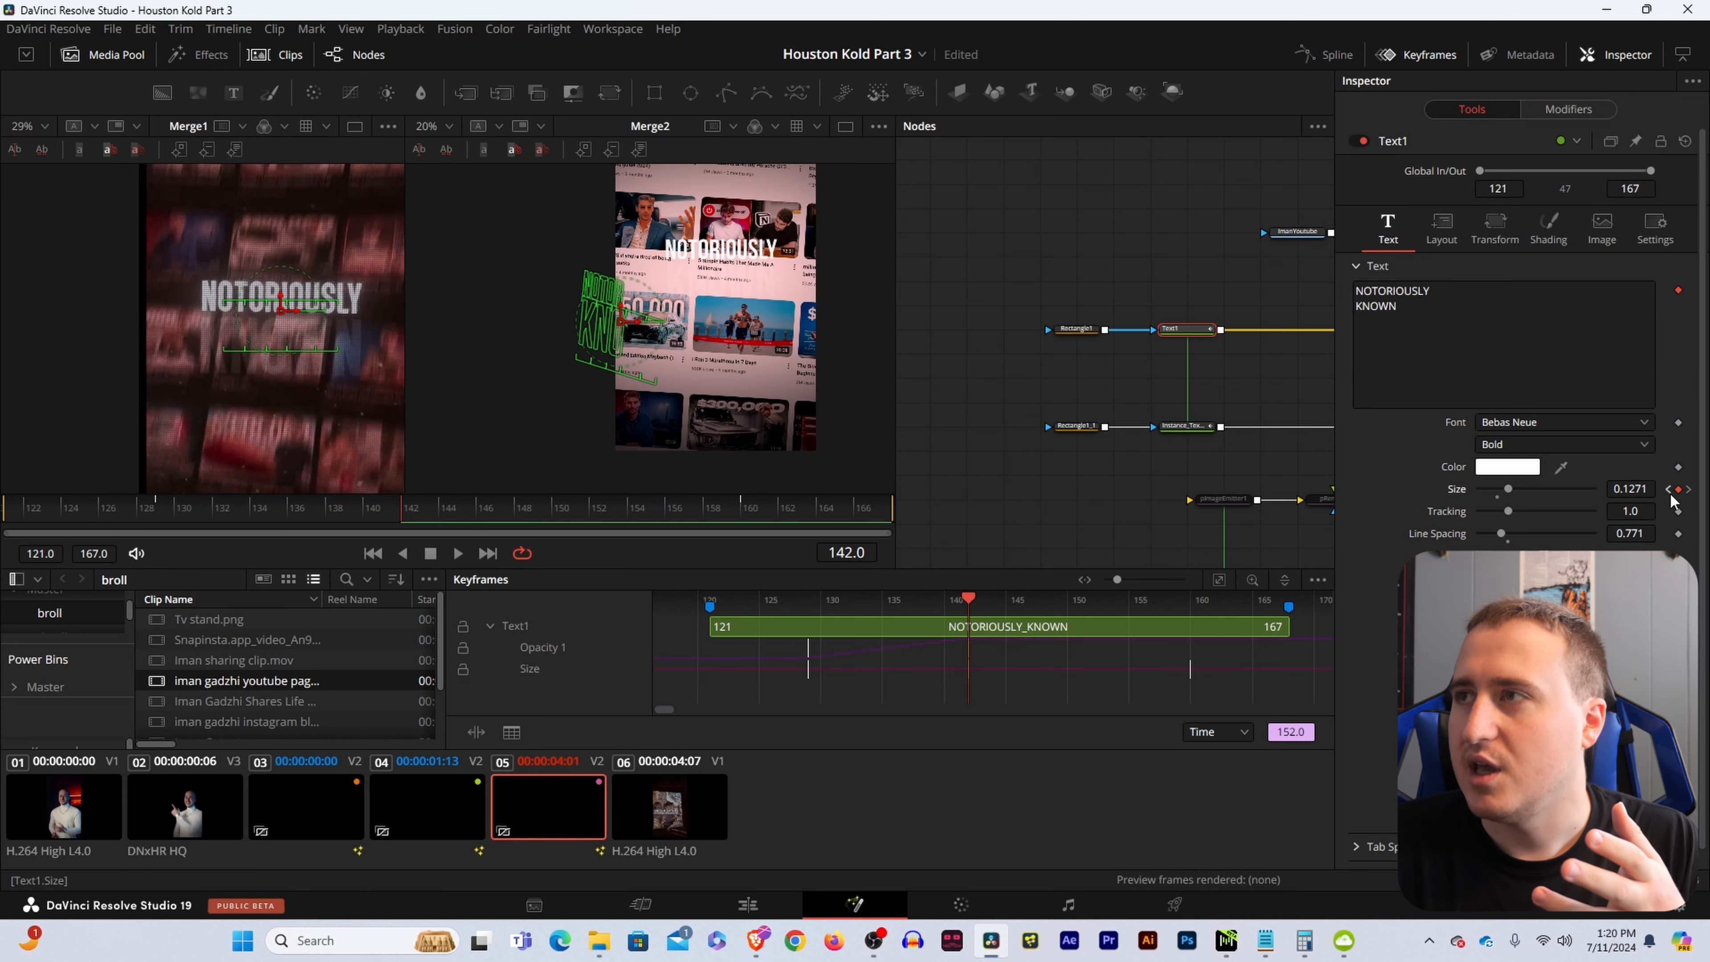
{"action": "left_click", "coordinate": [1196, 433]}
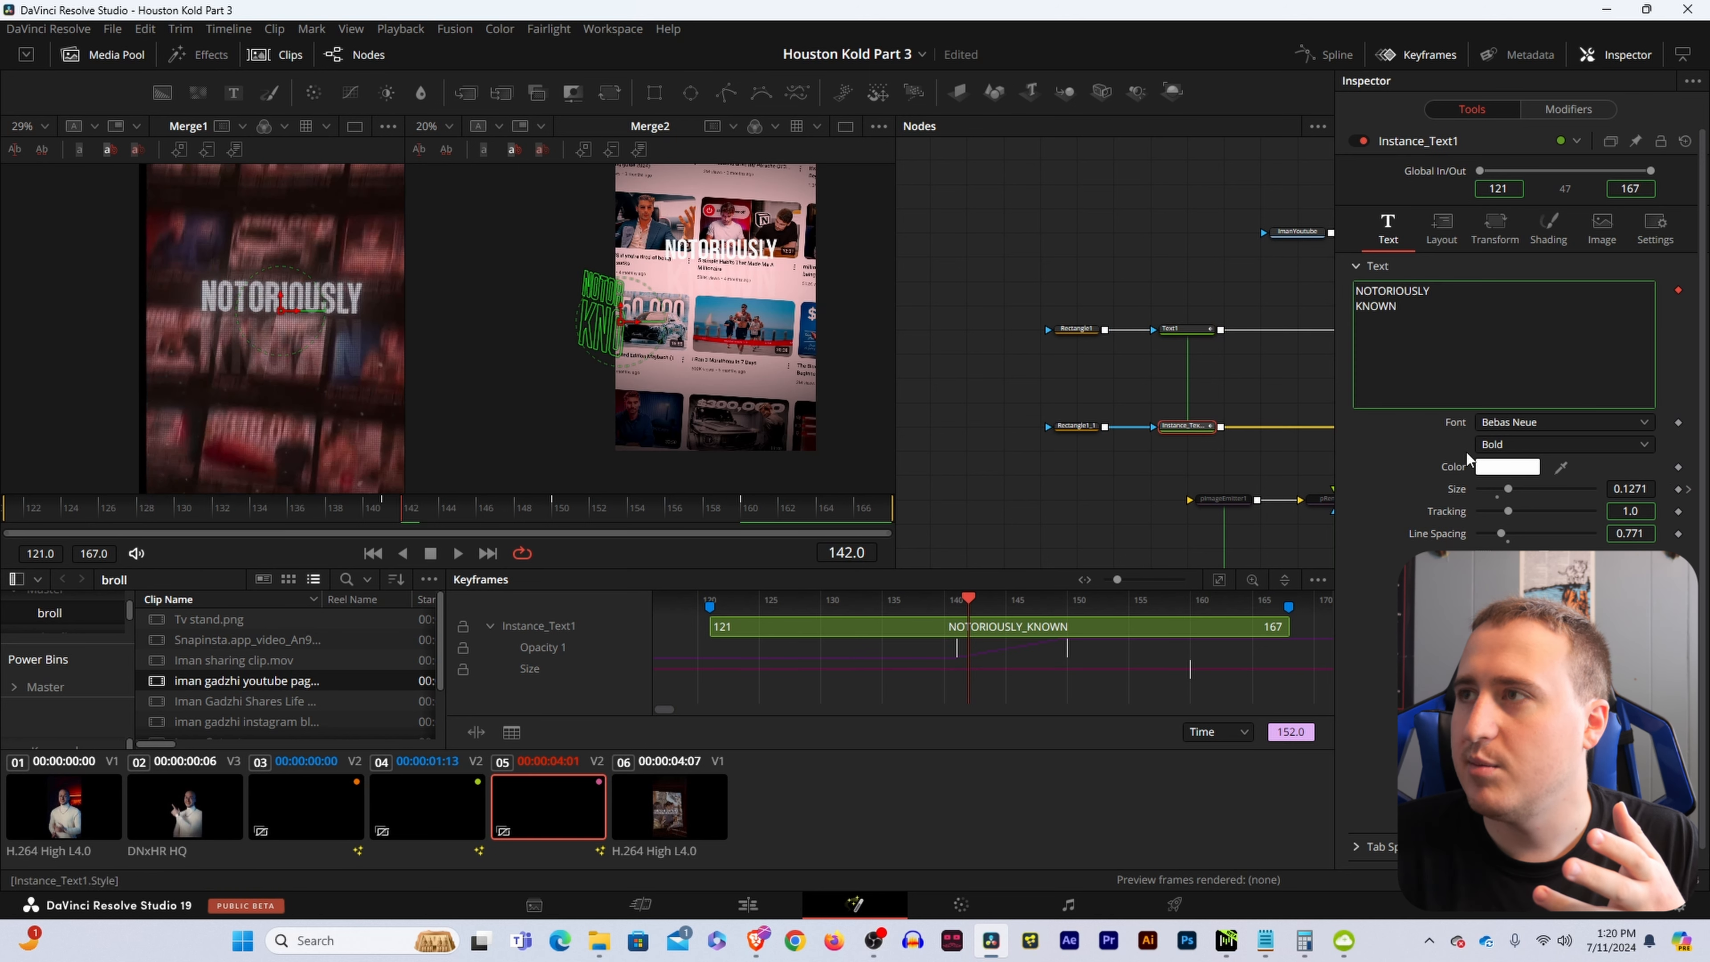
{"action": "left_click", "coordinate": [1679, 489]}
{"action": "left_click", "coordinate": [1087, 486]}
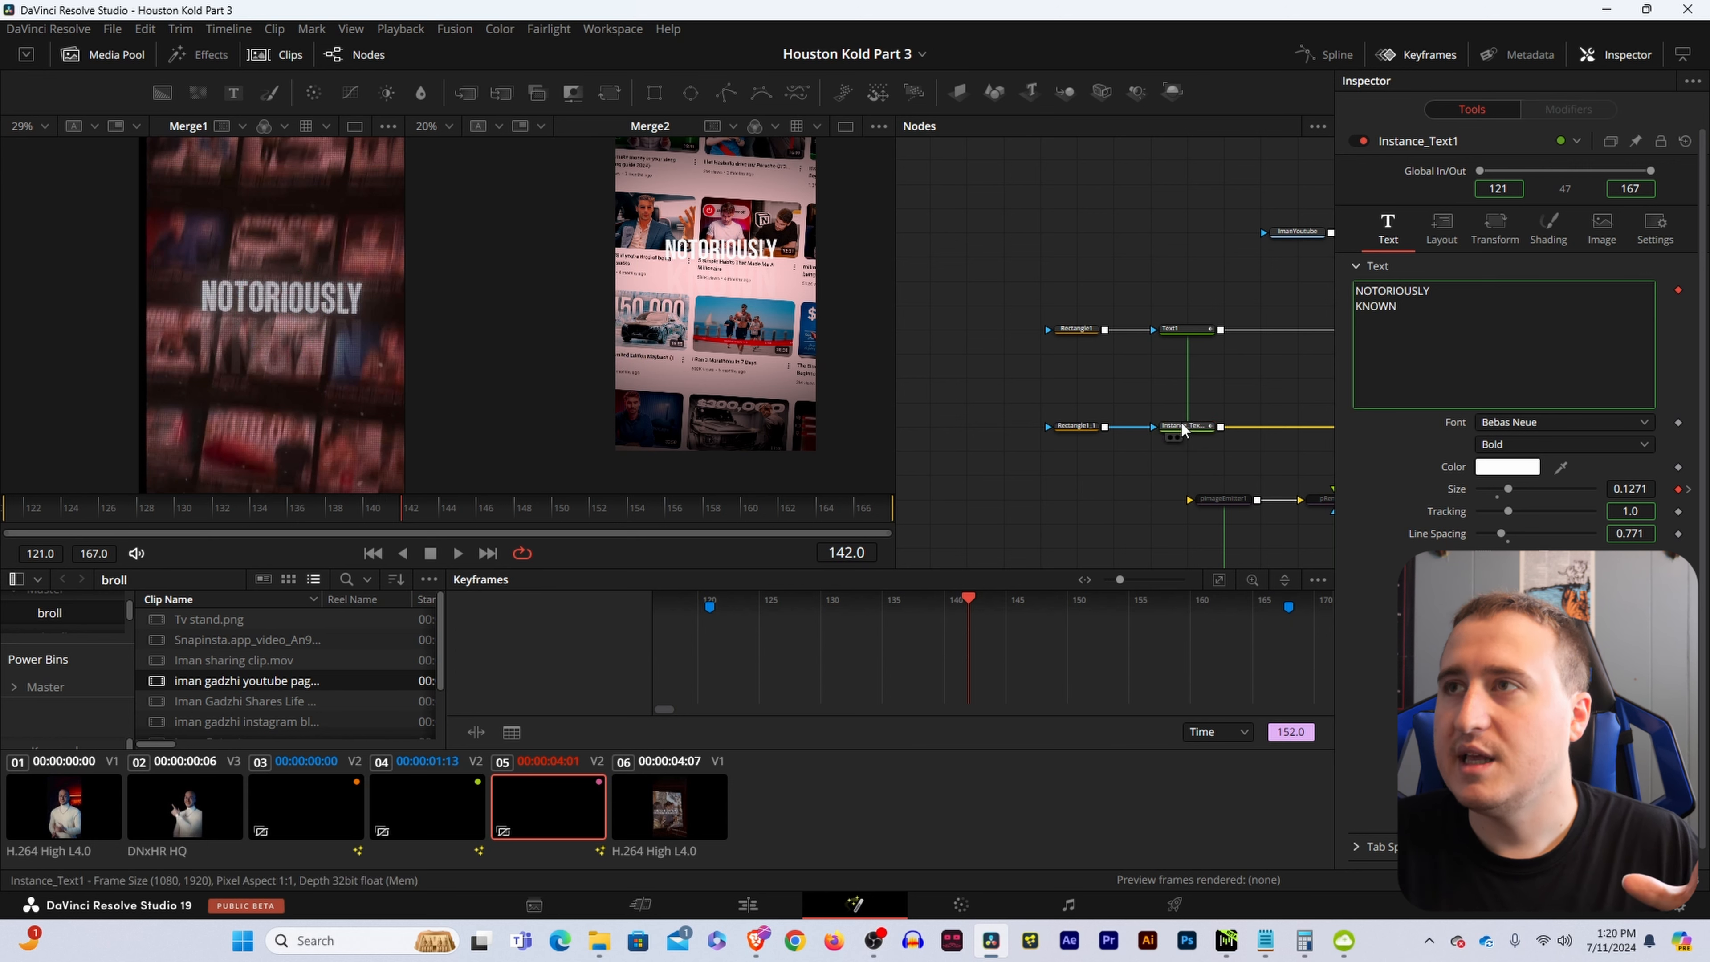
Lower Text1's Size to 0.117 at frame 160 so NOTORIOUSLY shrinks between frames 142 and 160.
{"action": "left_click", "coordinate": [1187, 327]}
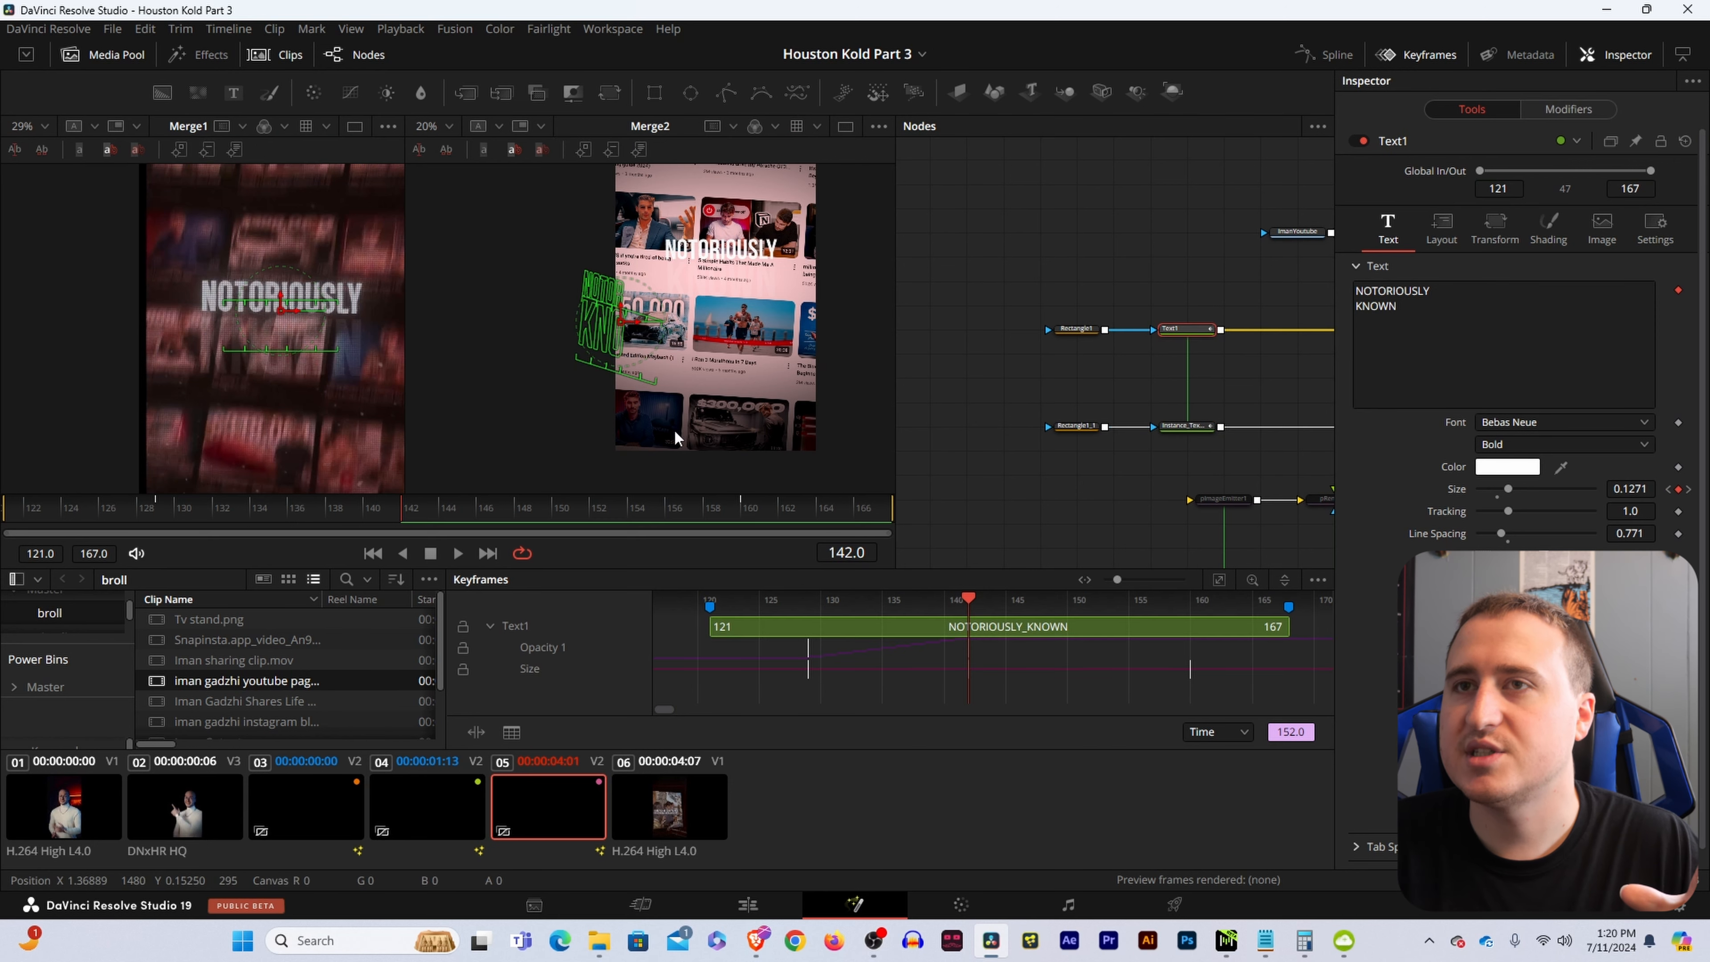
{"action": "left_click", "coordinate": [399, 506]}
{"action": "left_click_drag", "start_coordinate": [400, 506], "coordinate": [744, 537]}
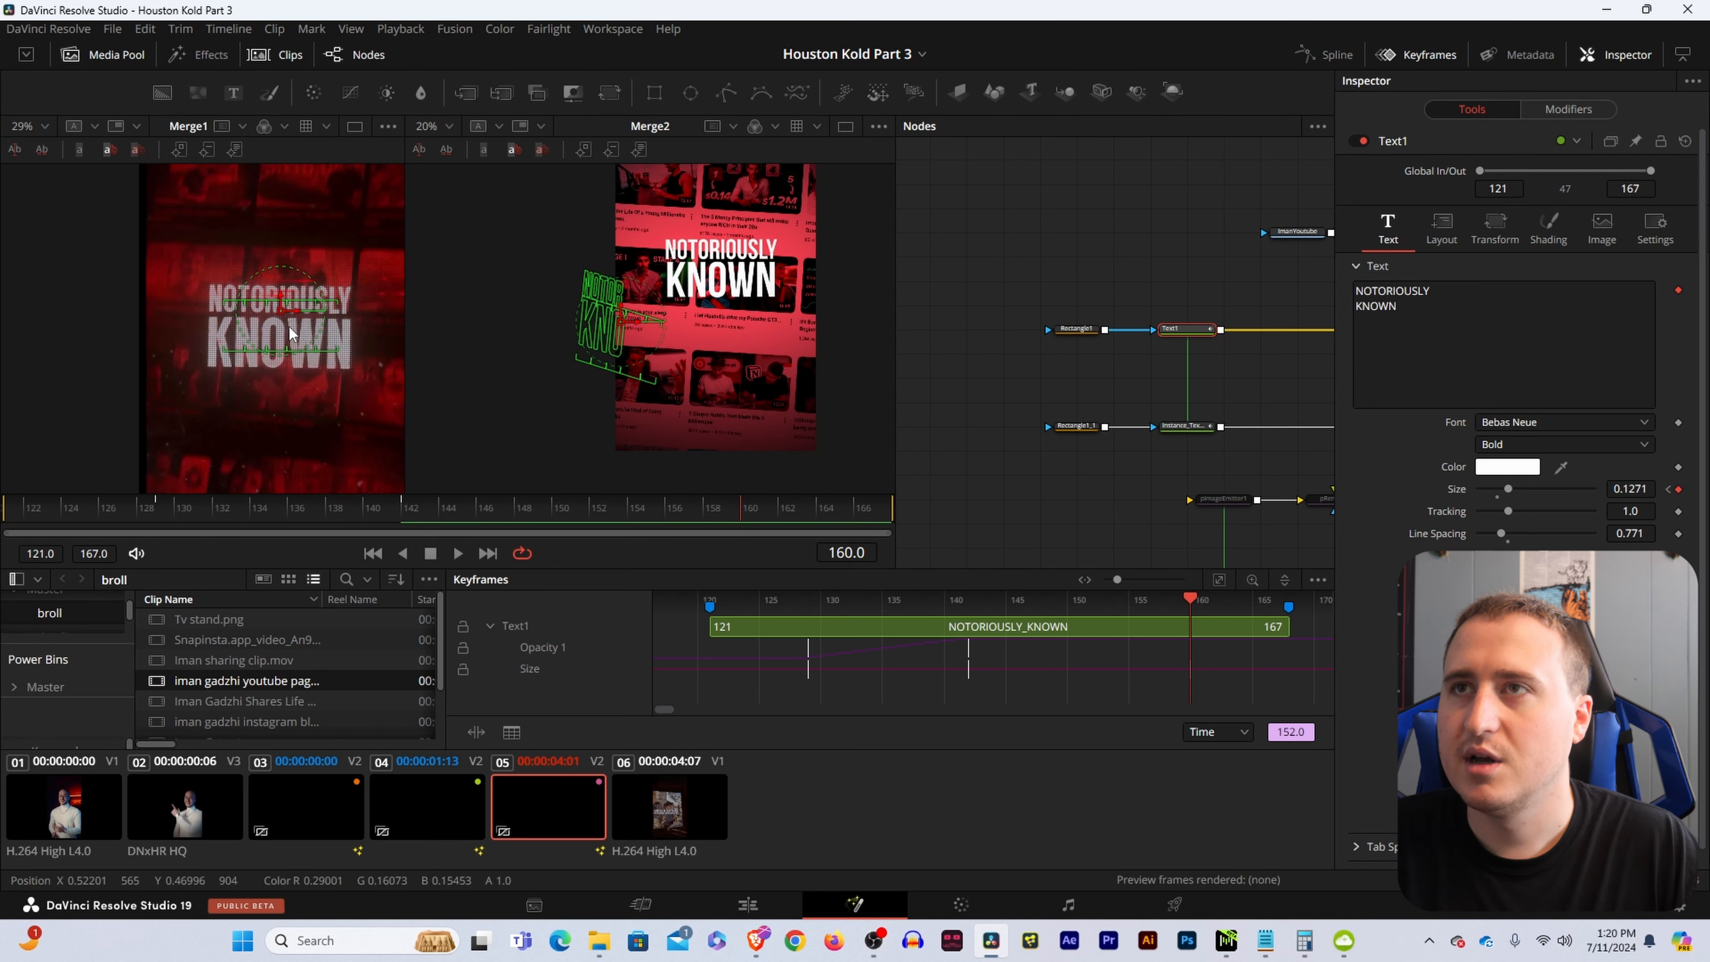
{"action": "scroll", "coordinate": [335, 328], "scroll_direction": "down", "scroll_amount": 2}
{"action": "scroll", "coordinate": [666, 303], "scroll_direction": "down", "scroll_amount": 2}
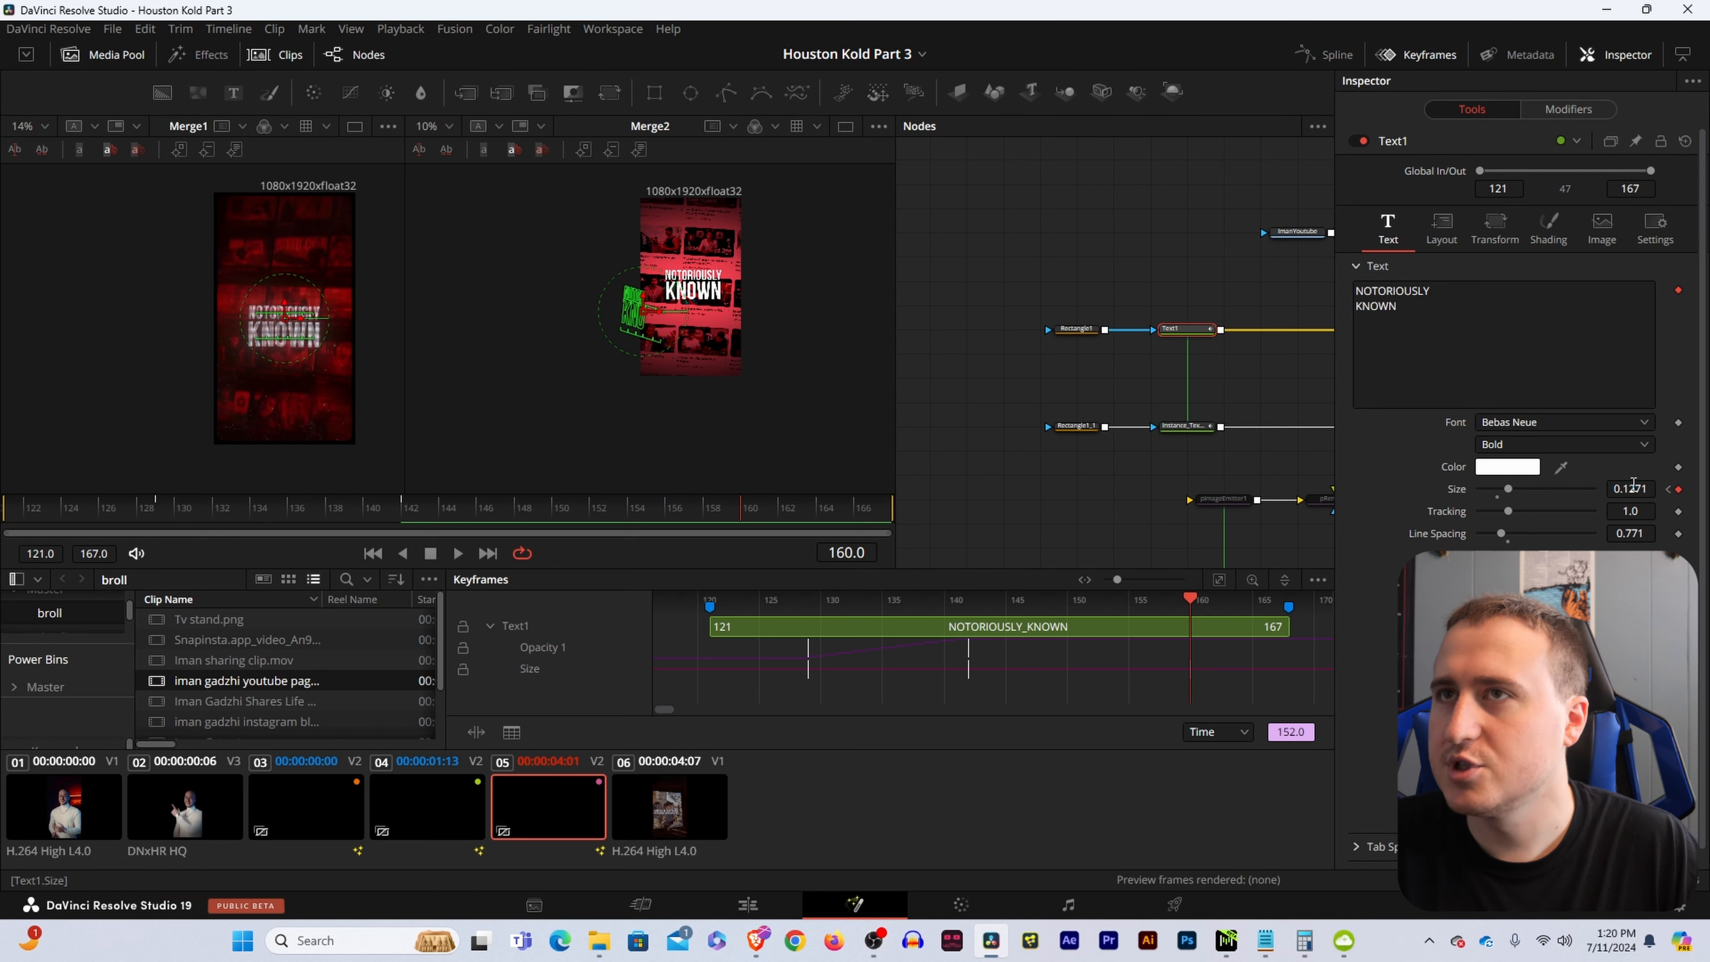
{"action": "left_click_drag", "start_coordinate": [1630, 488], "coordinate": [1592, 489]}
{"action": "left_click_drag", "start_coordinate": [1581, 488], "coordinate": [1563, 489]}
Copy Text1's 0.117 Size value to Instance_Text1 at frame 160 and lower it further to 0.0645.
{"action": "left_click", "coordinate": [1188, 426]}
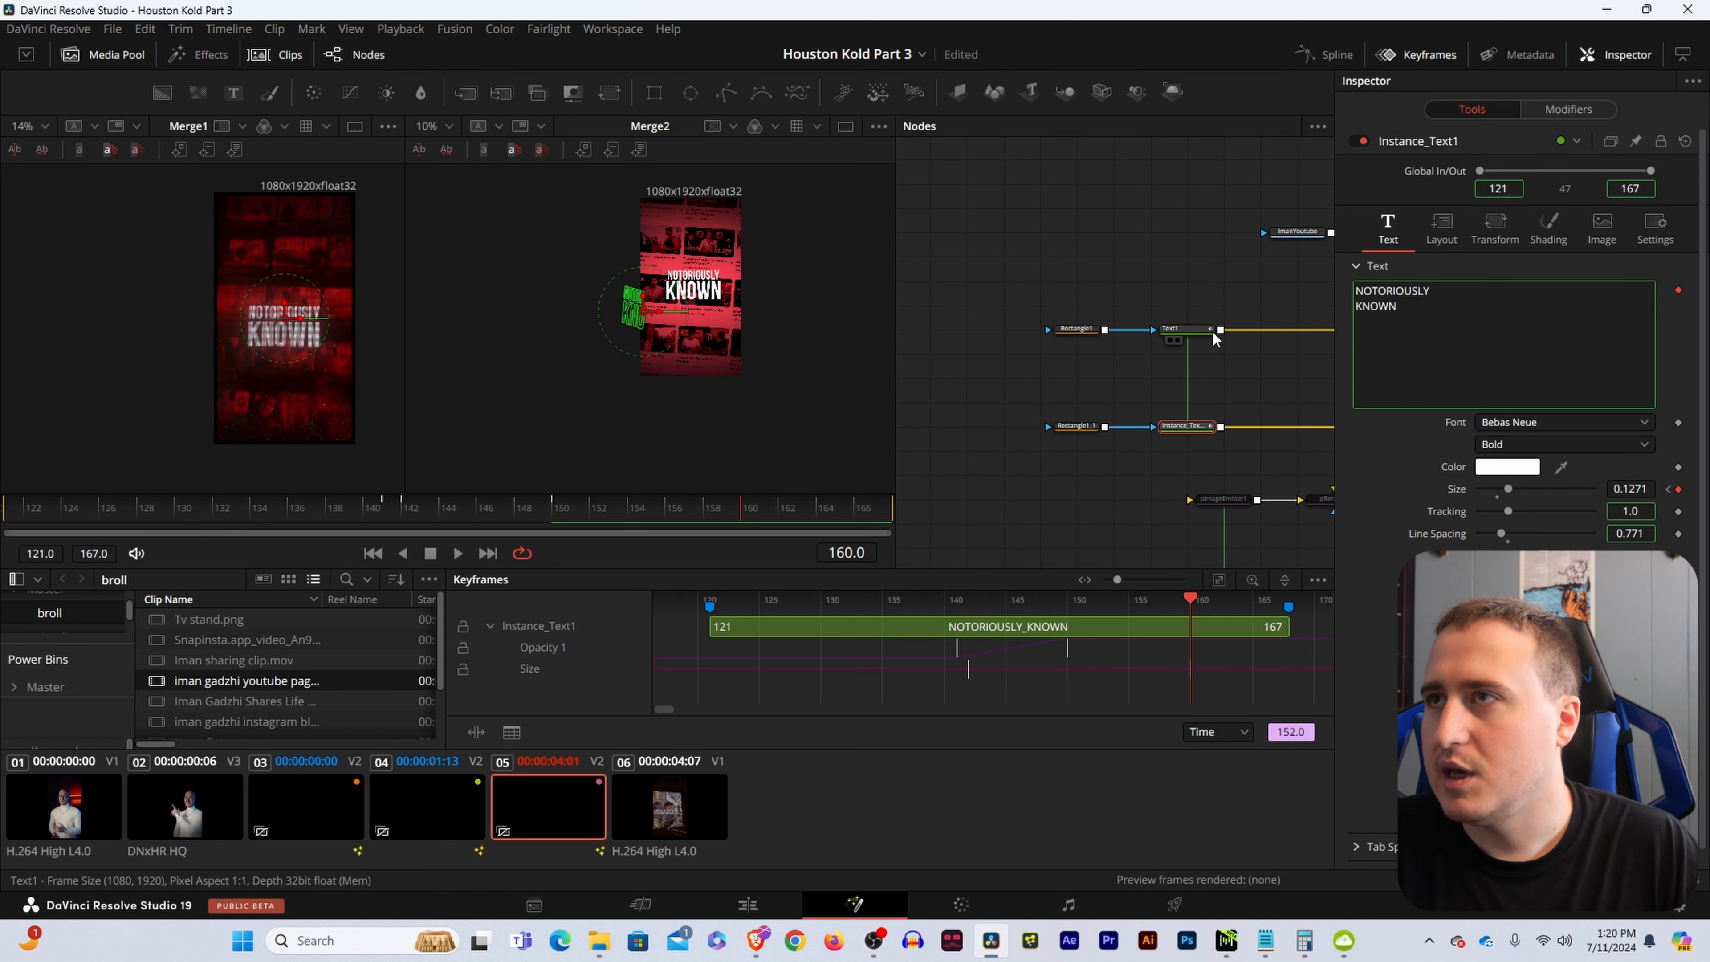
{"action": "left_click", "coordinate": [1211, 330]}
{"action": "double_click", "coordinate": [1638, 488]}
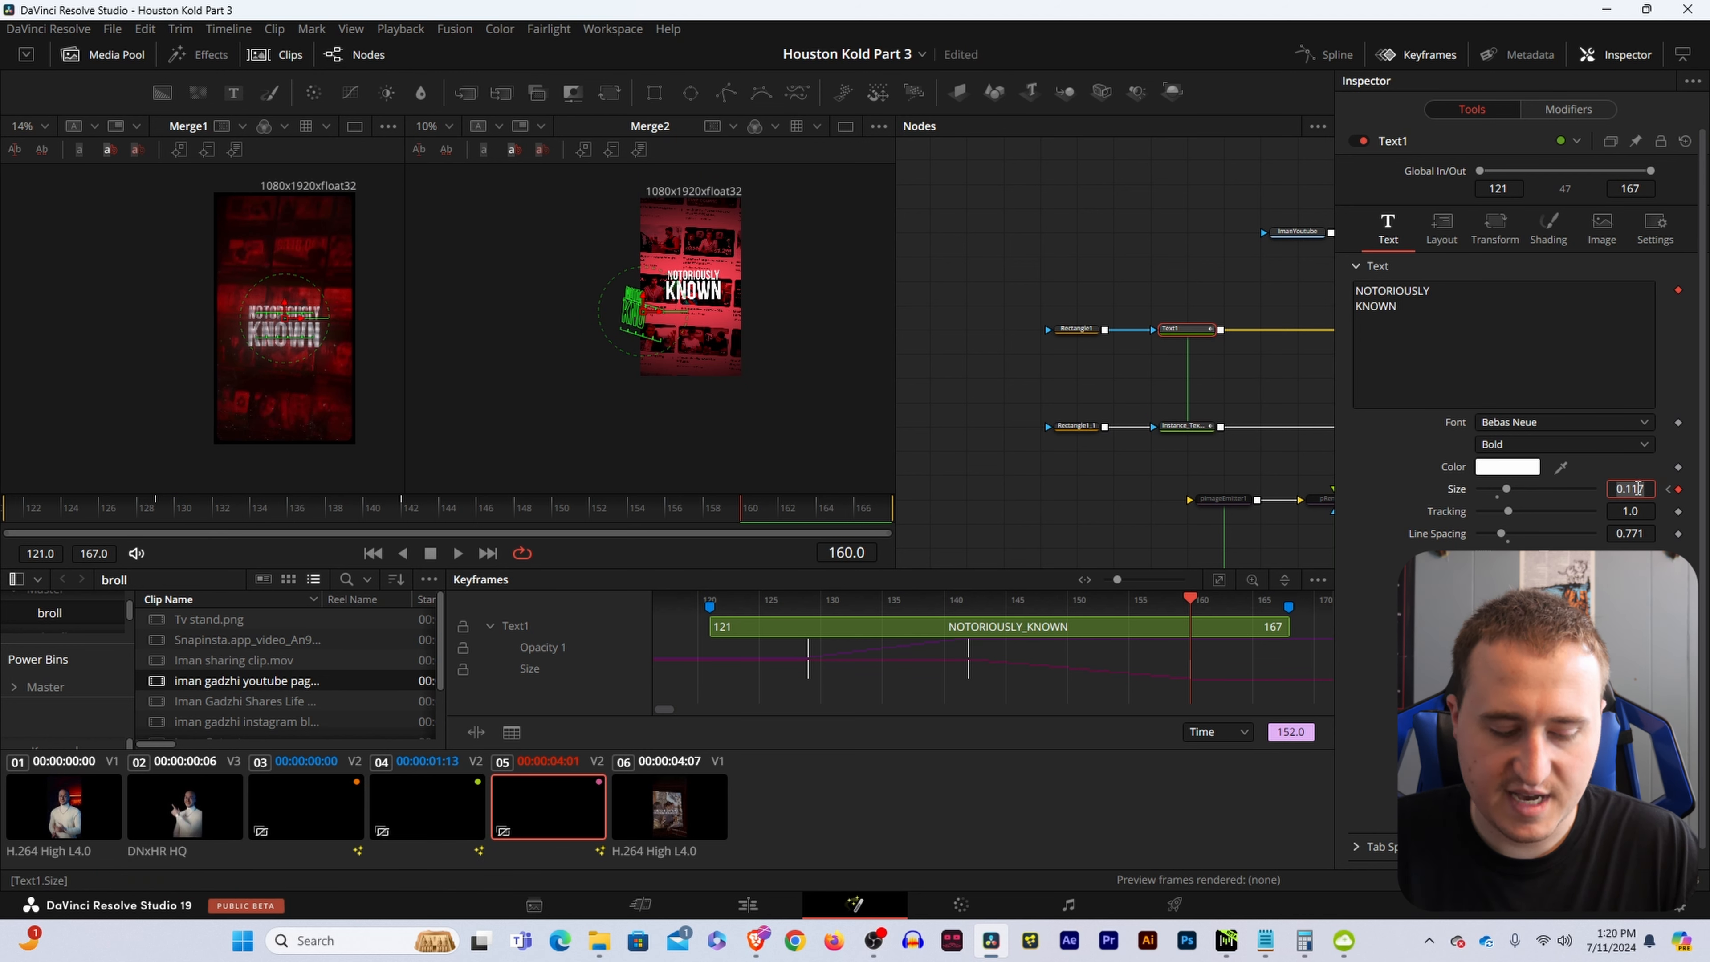
{"action": "left_click", "coordinate": [1195, 426]}
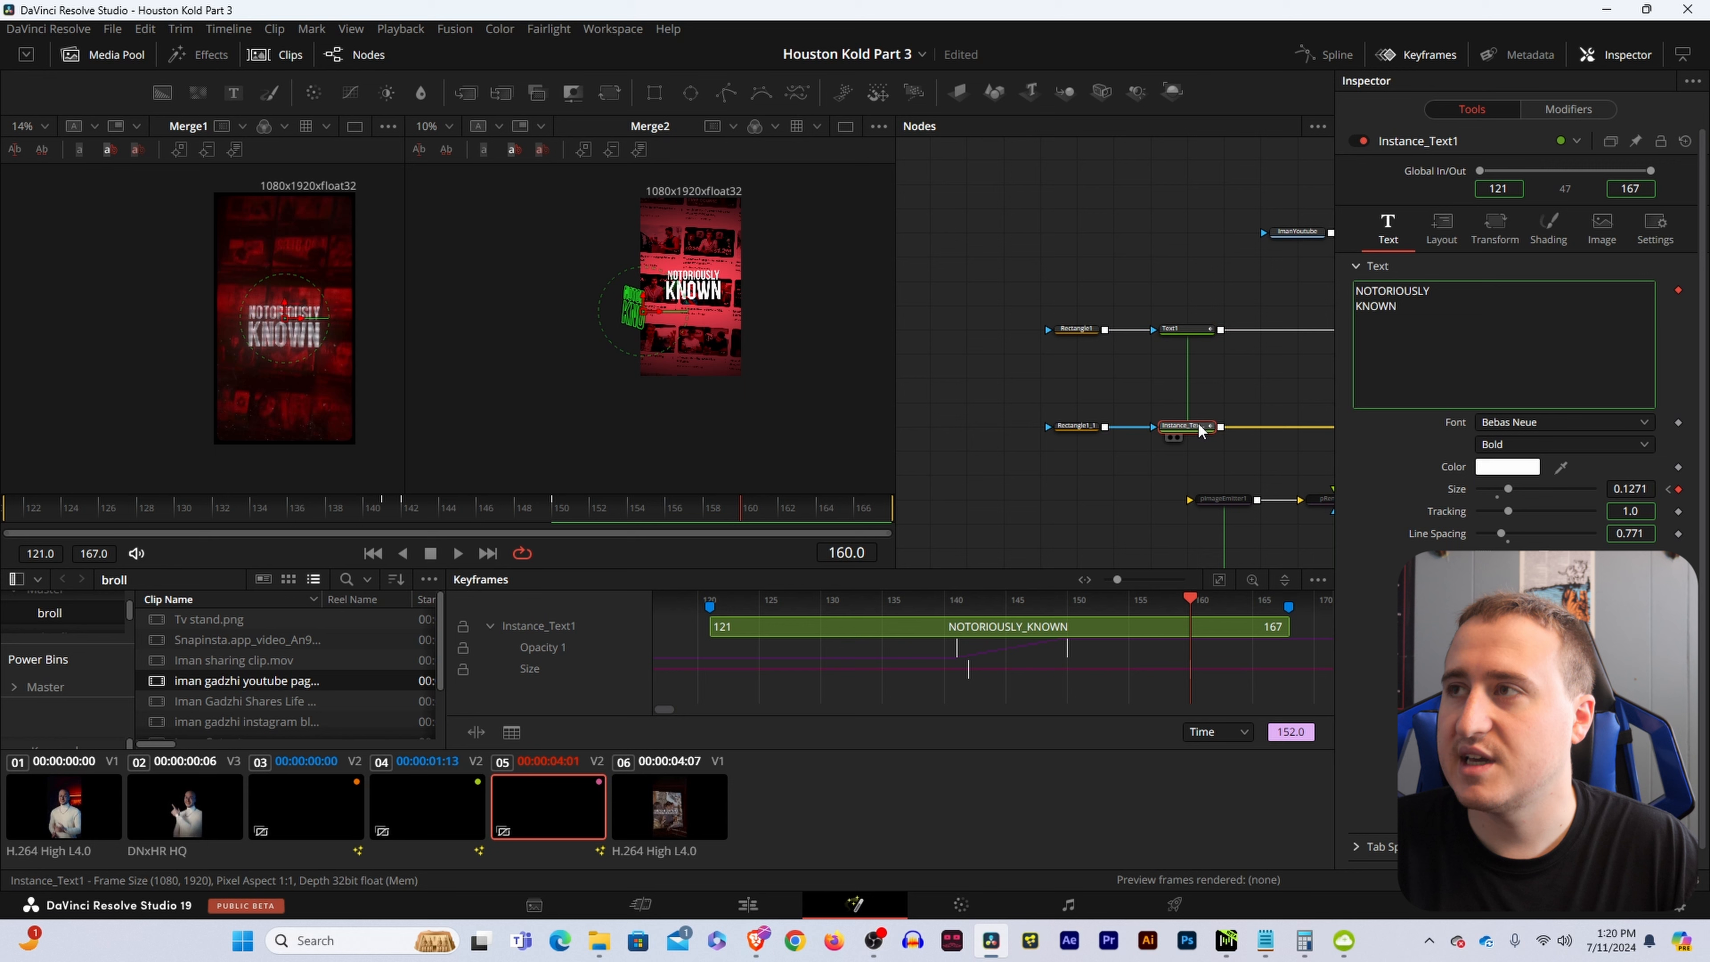
{"action": "double_click", "coordinate": [1639, 488]}
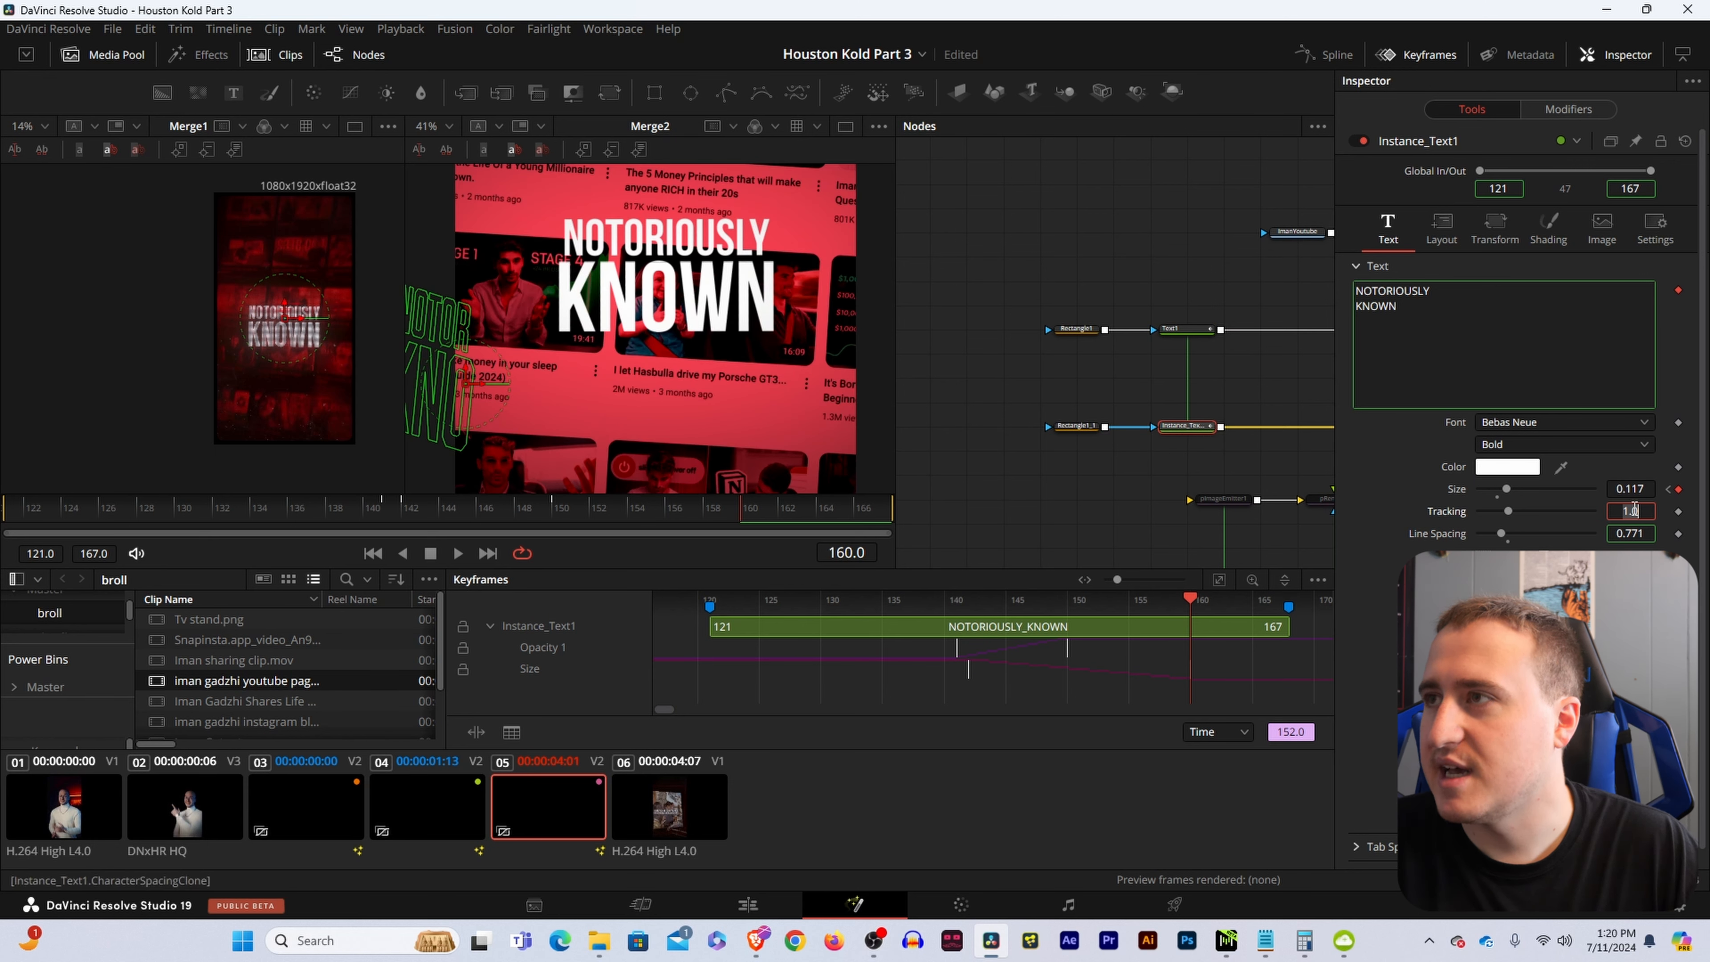
{"action": "left_click_drag", "start_coordinate": [1639, 489], "coordinate": [996, 383]}
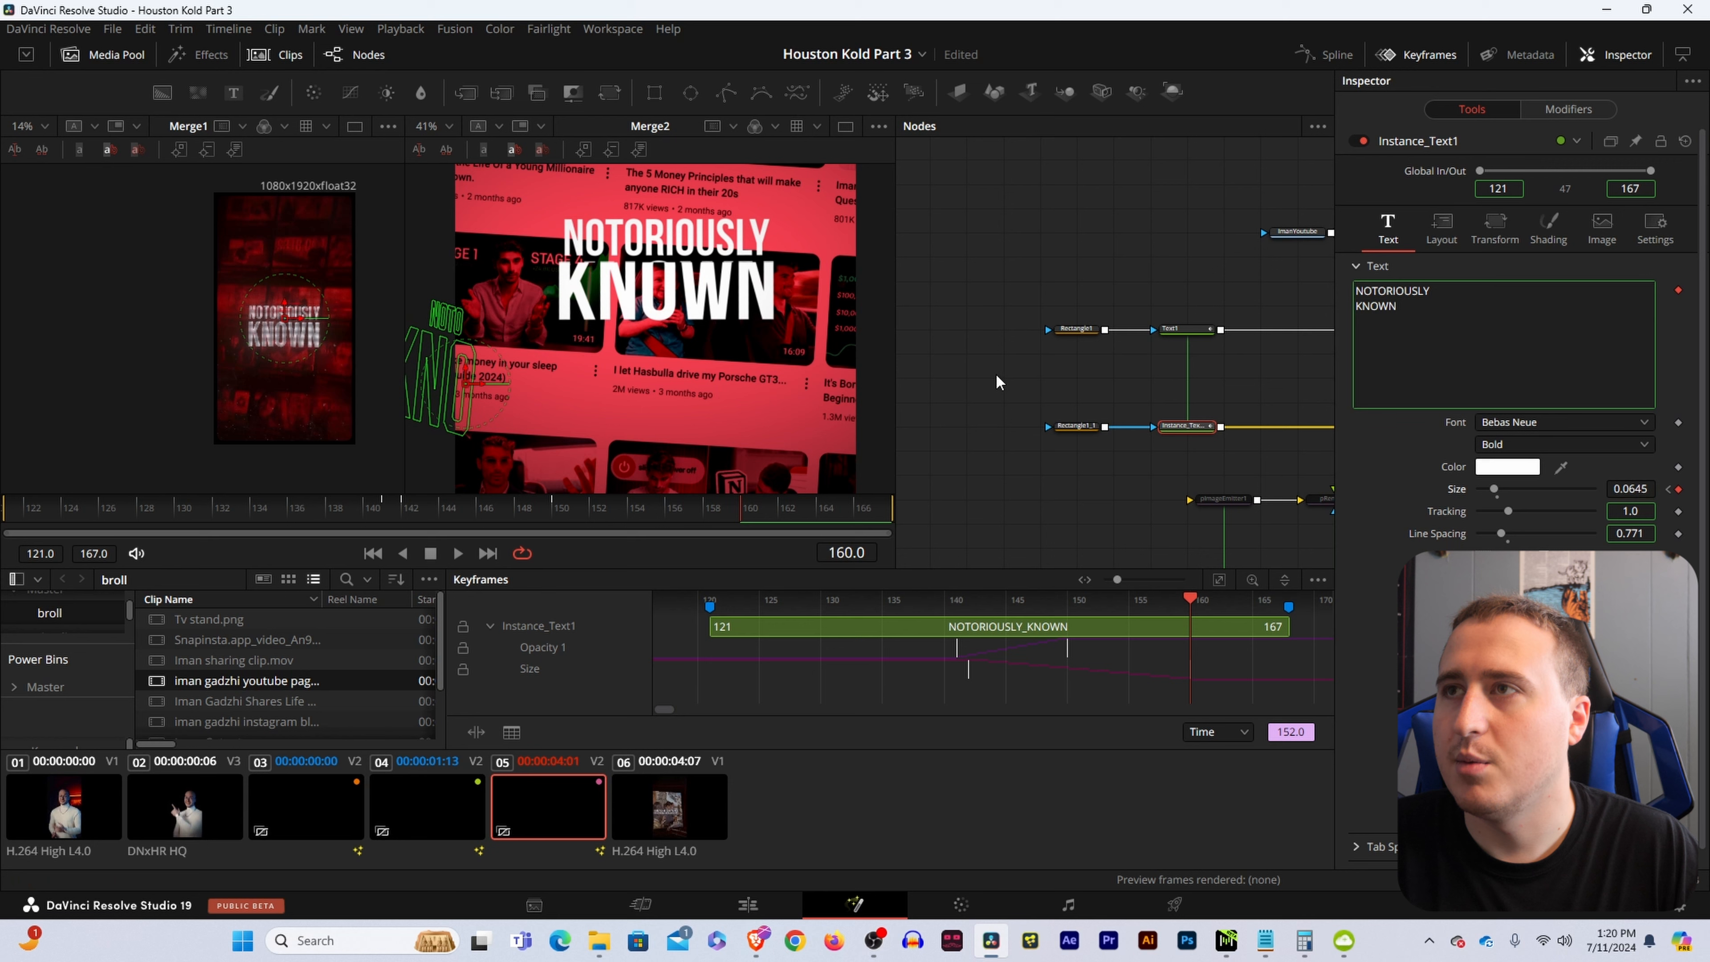
{"action": "left_click", "coordinate": [1080, 367]}
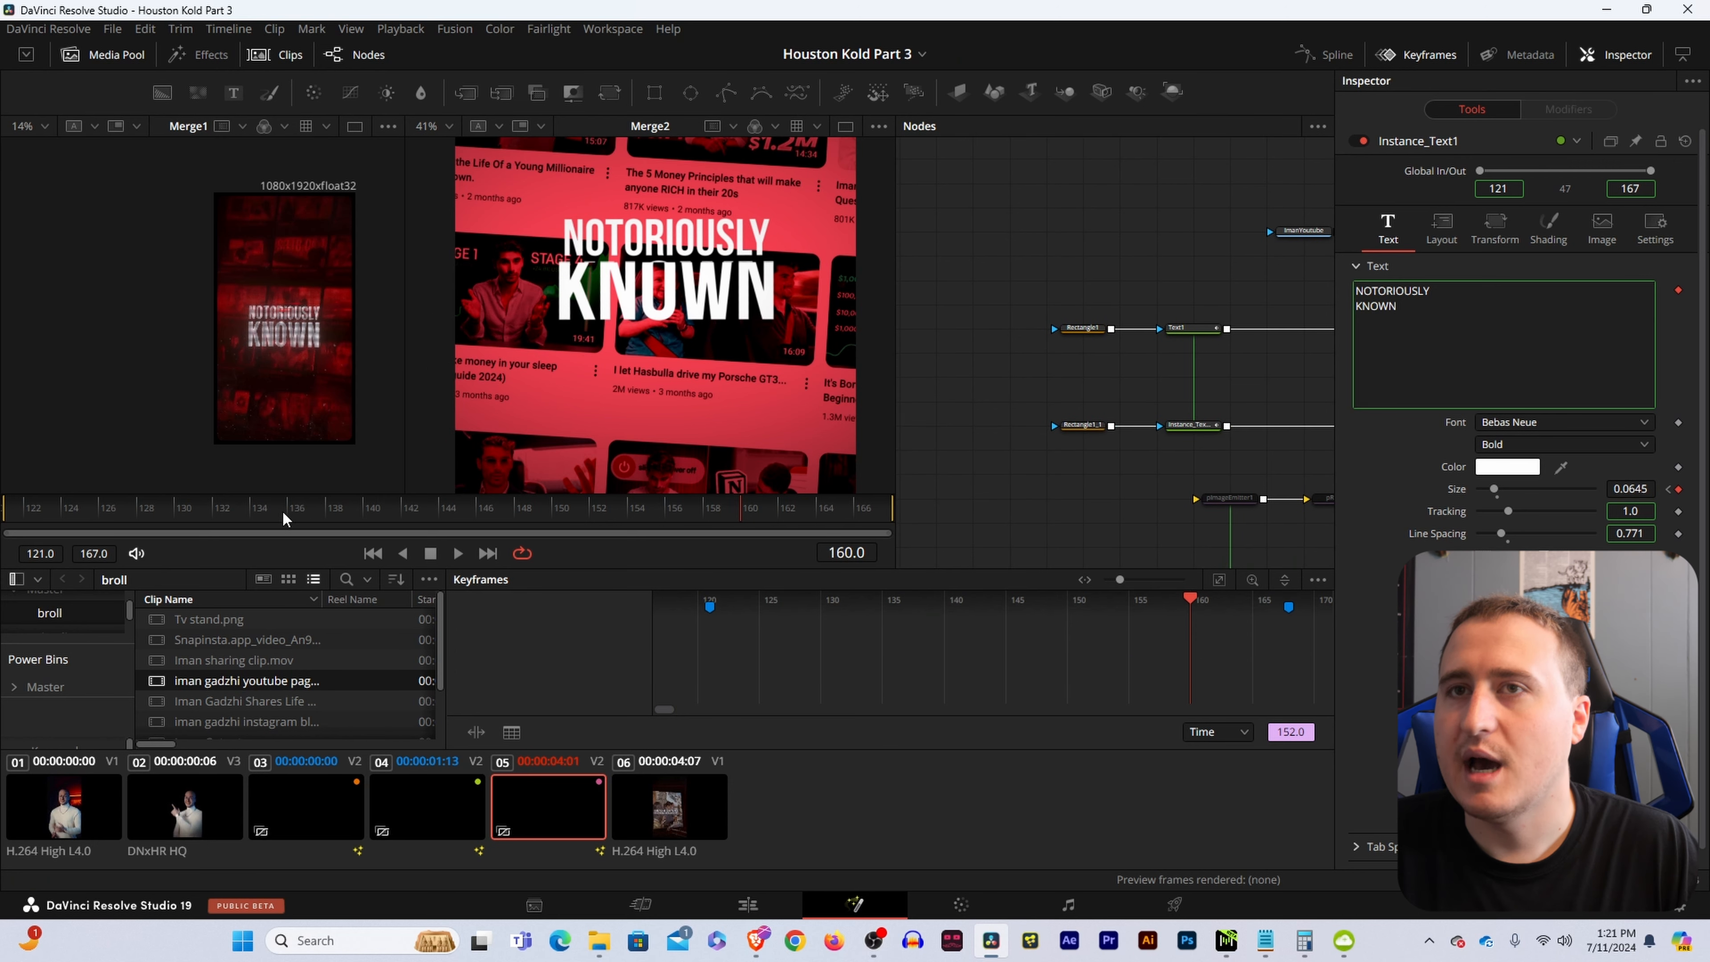
Delete the word KNOWN from Text1's text so the node holds only NOTORIOUSLY.
{"action": "left_click", "coordinate": [1192, 328]}
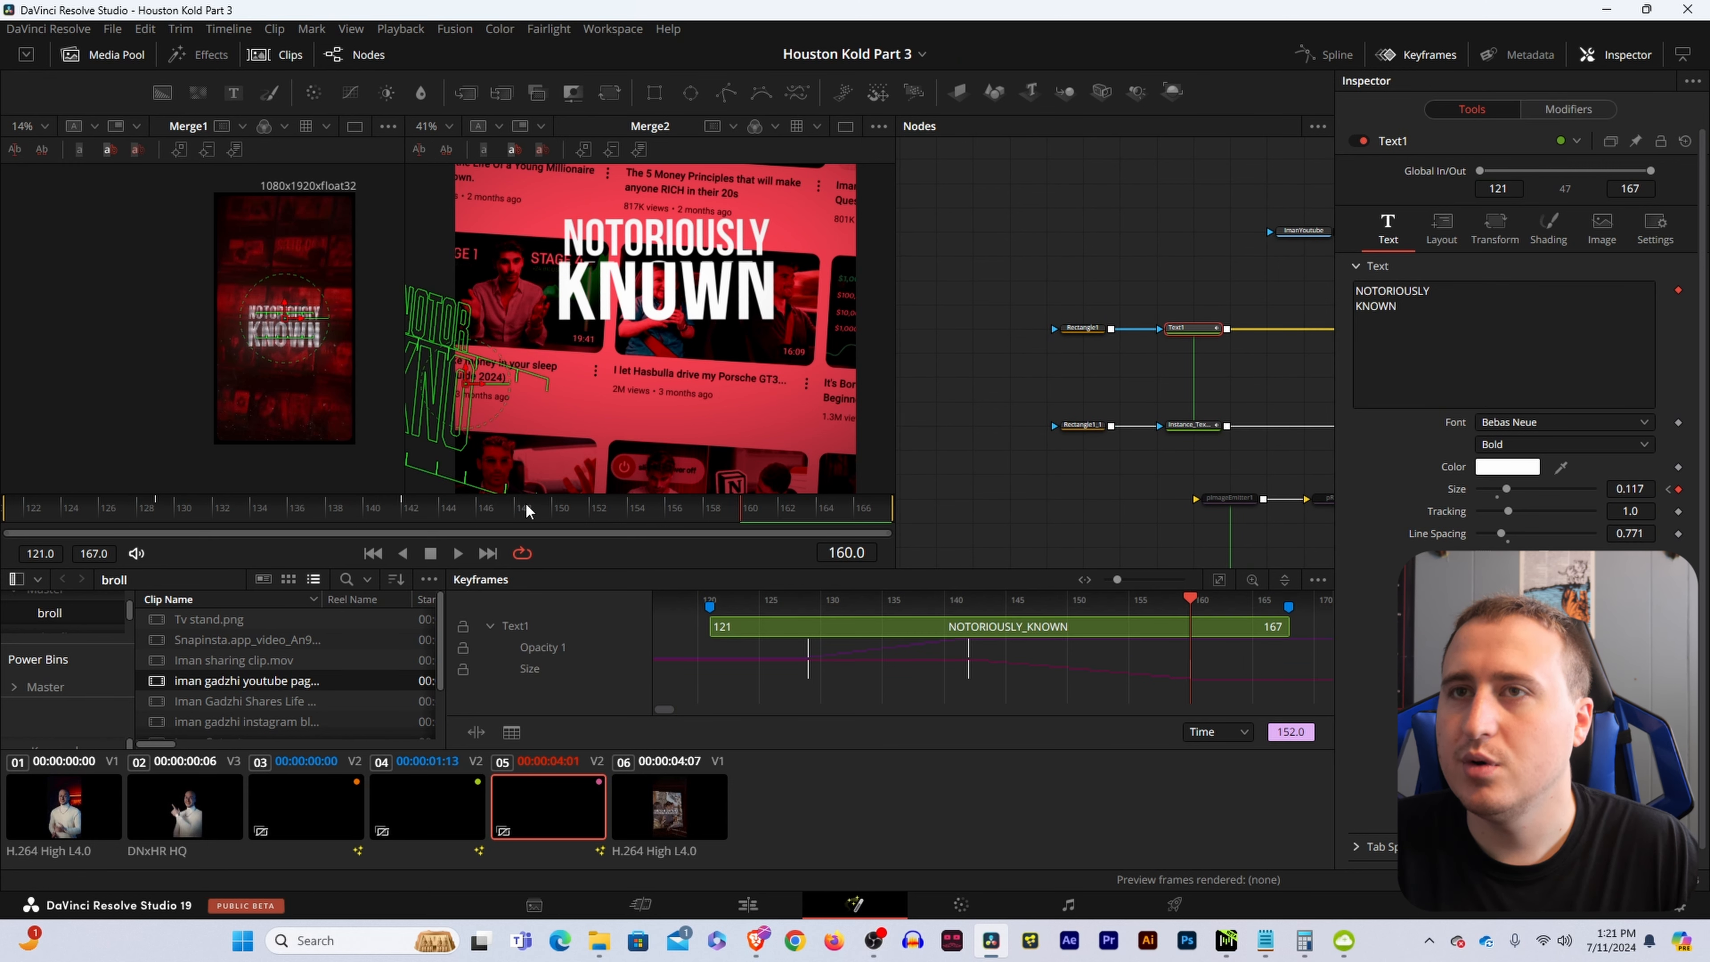
{"action": "left_click", "coordinate": [162, 518]}
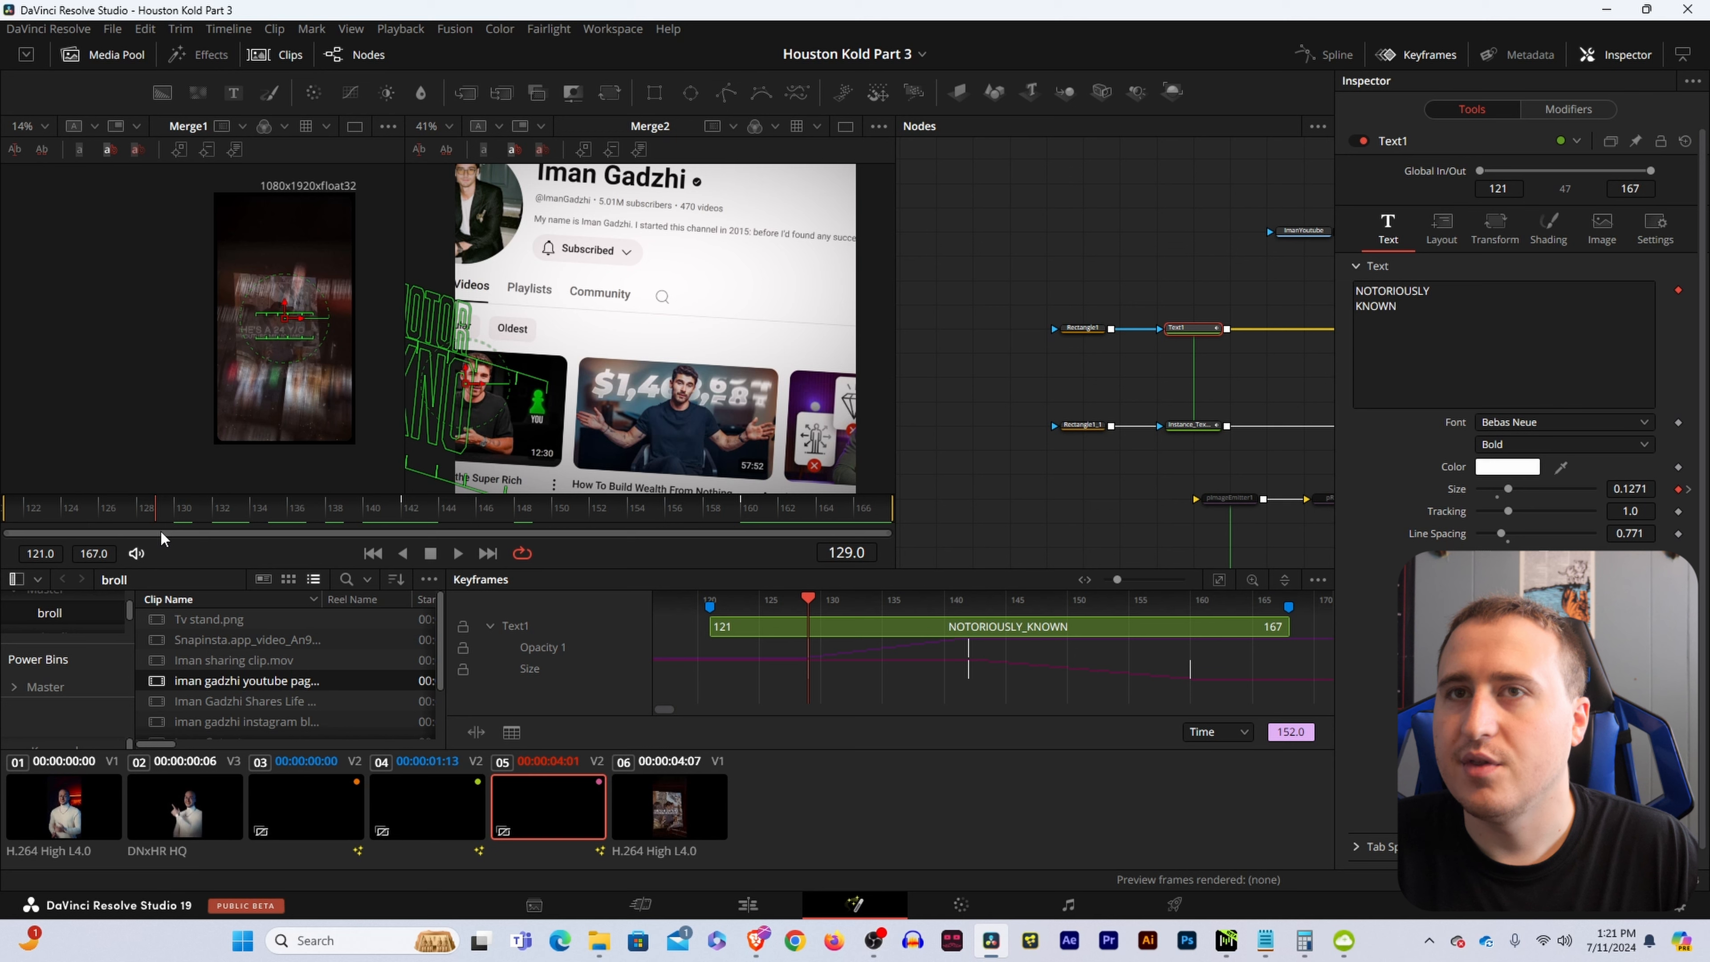
{"action": "mouse_move", "coordinate": [166, 537]}
{"action": "left_mouse_down"}
{"action": "mouse_move", "coordinate": [411, 521]}
{"action": "mouse_move", "coordinate": [169, 530]}
{"action": "left_mouse_up"}
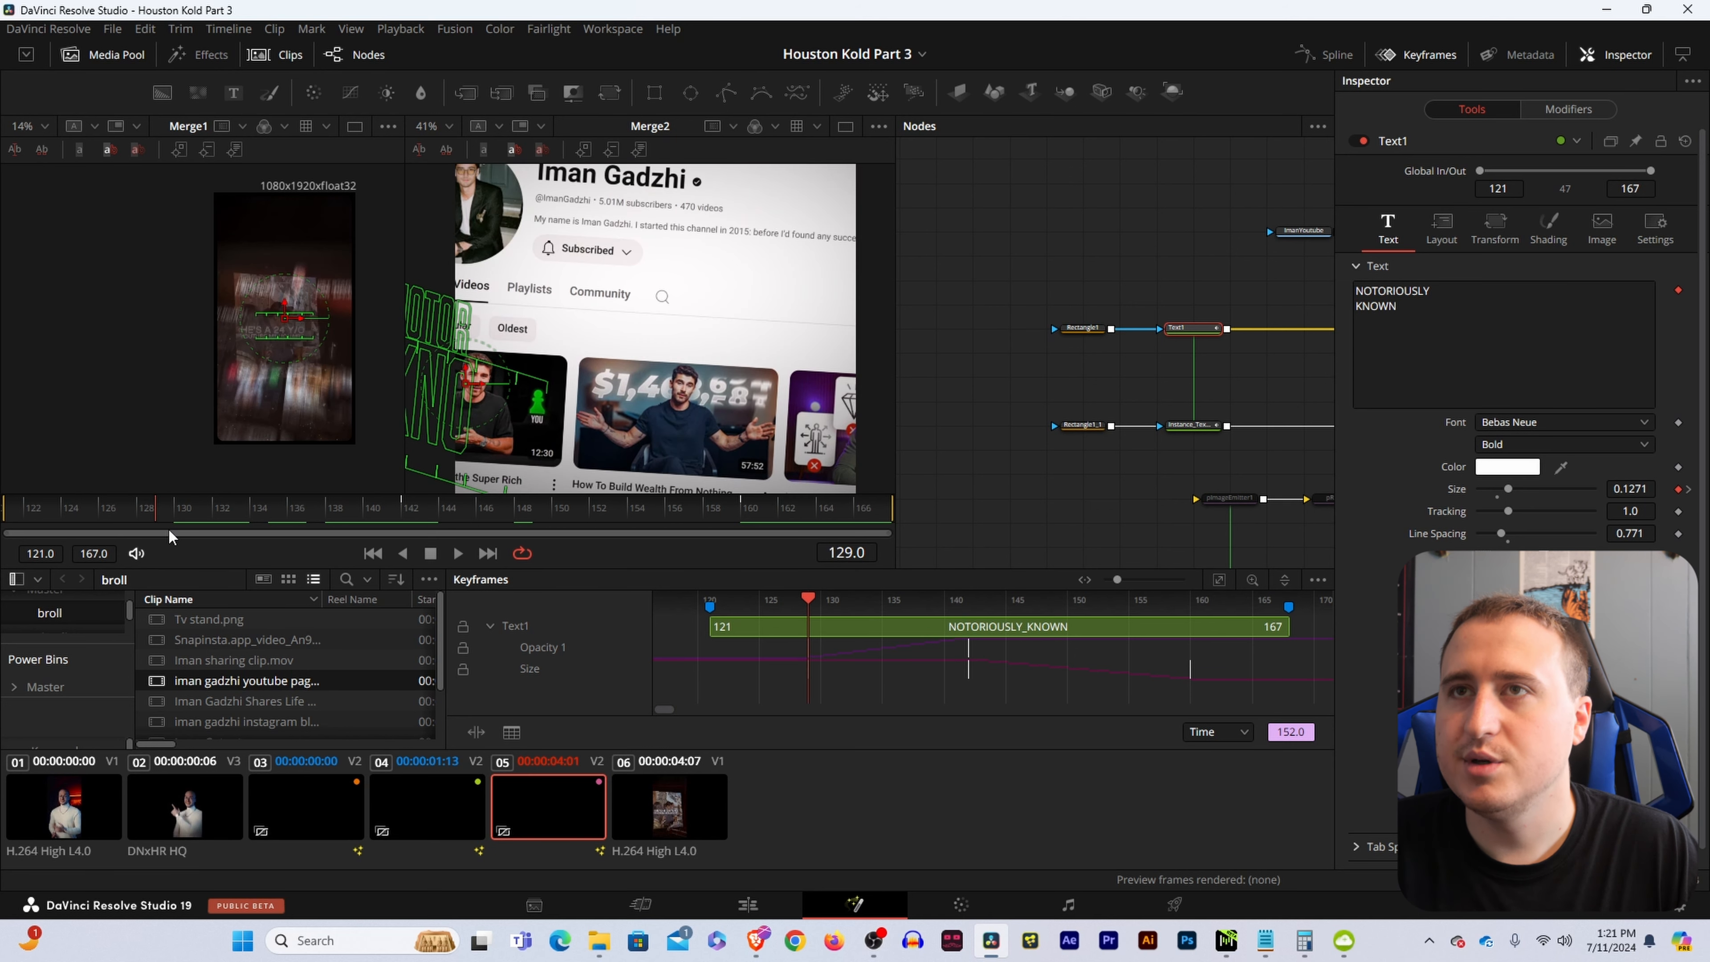
{"action": "left_click", "coordinate": [1120, 368]}
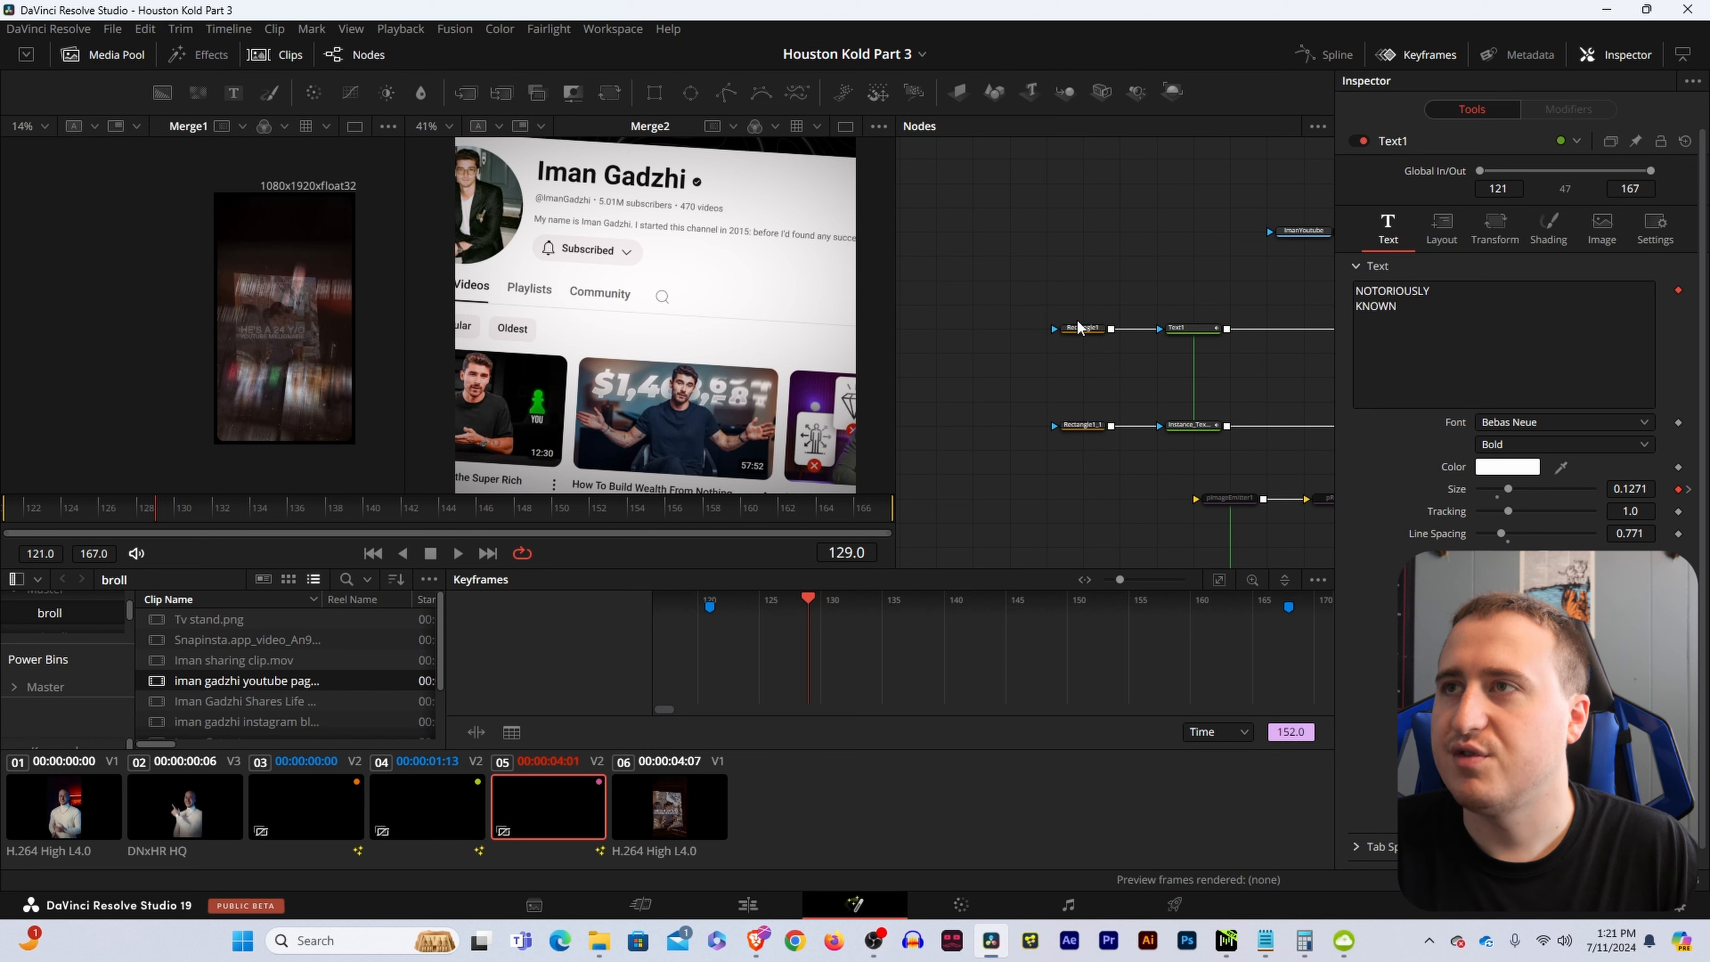
{"action": "double_click", "coordinate": [1406, 307]}
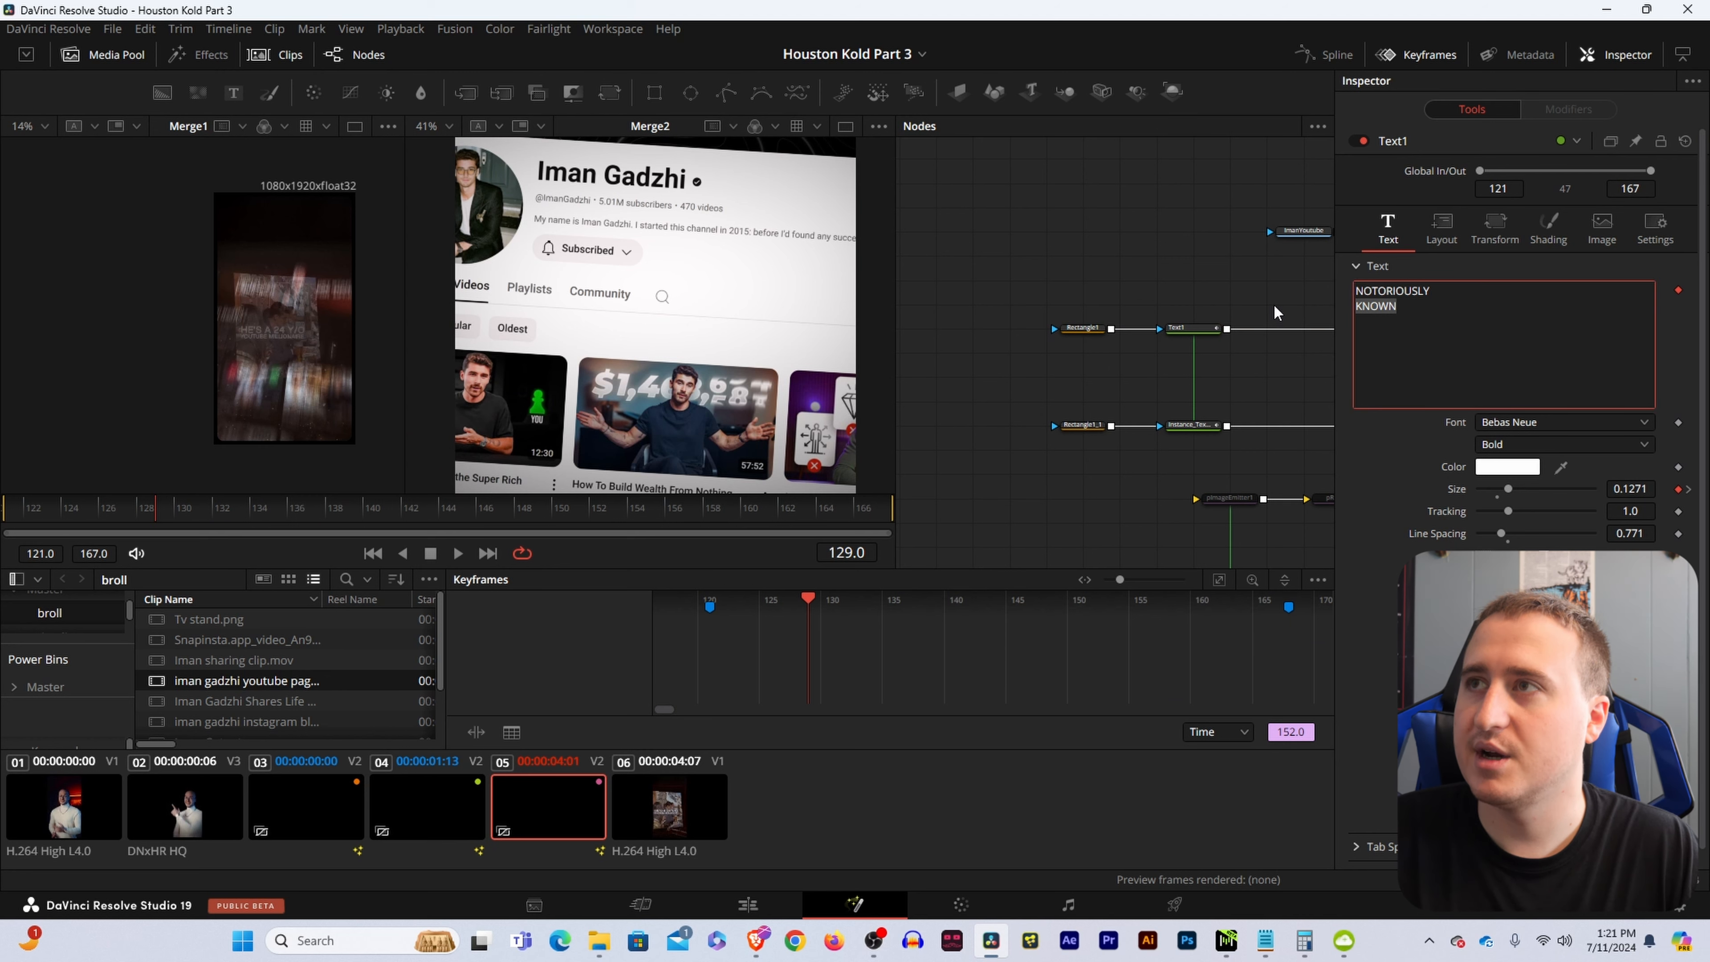
{"action": "key", "text": "BackSpace"}
{"action": "left_click", "coordinate": [1271, 362]}
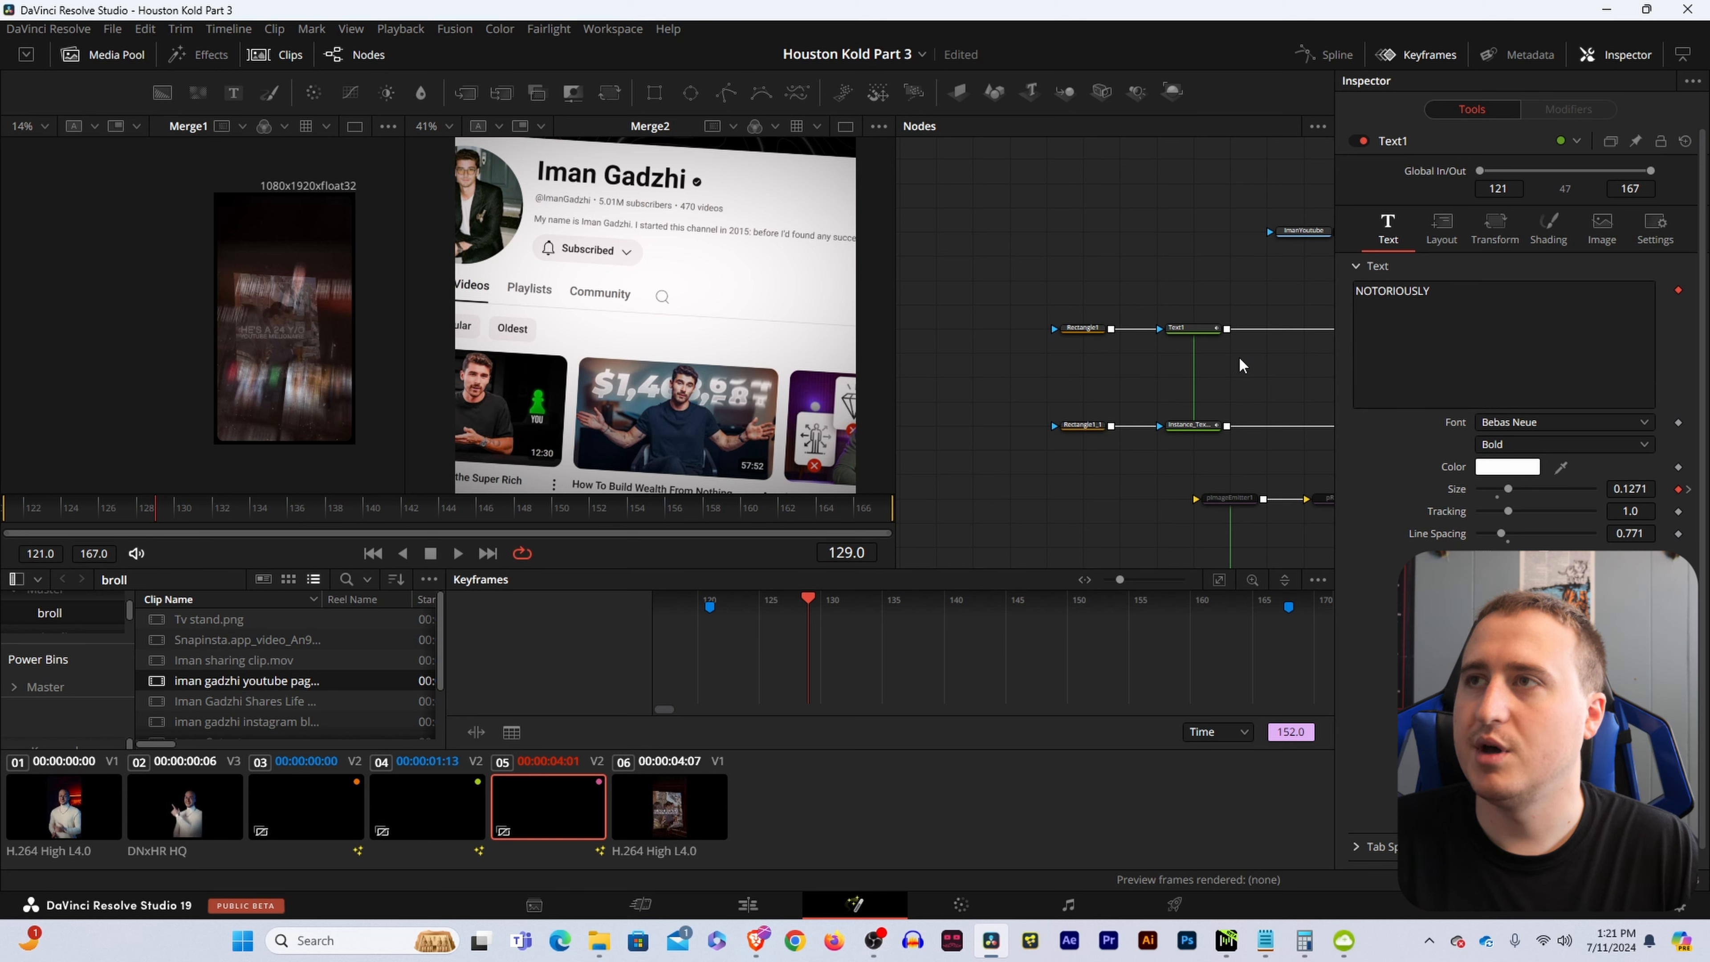
{"action": "left_click", "coordinate": [1192, 329]}
{"action": "left_click", "coordinate": [1468, 301]}
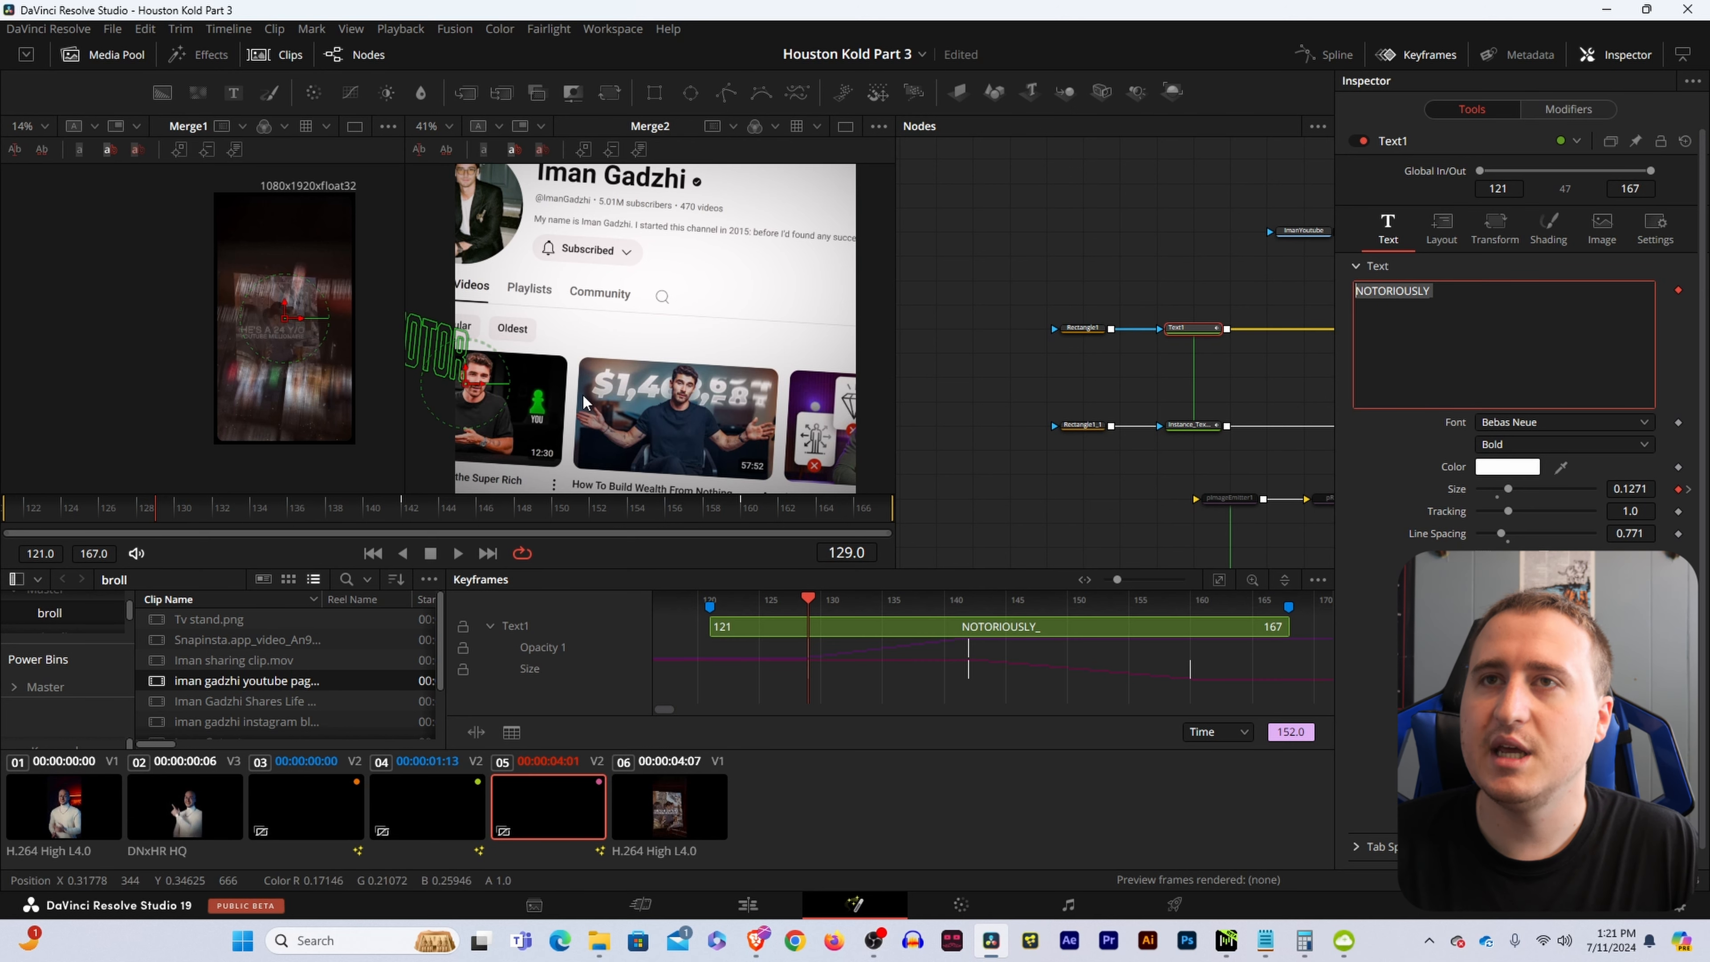
{"action": "key", "text": "Right"}
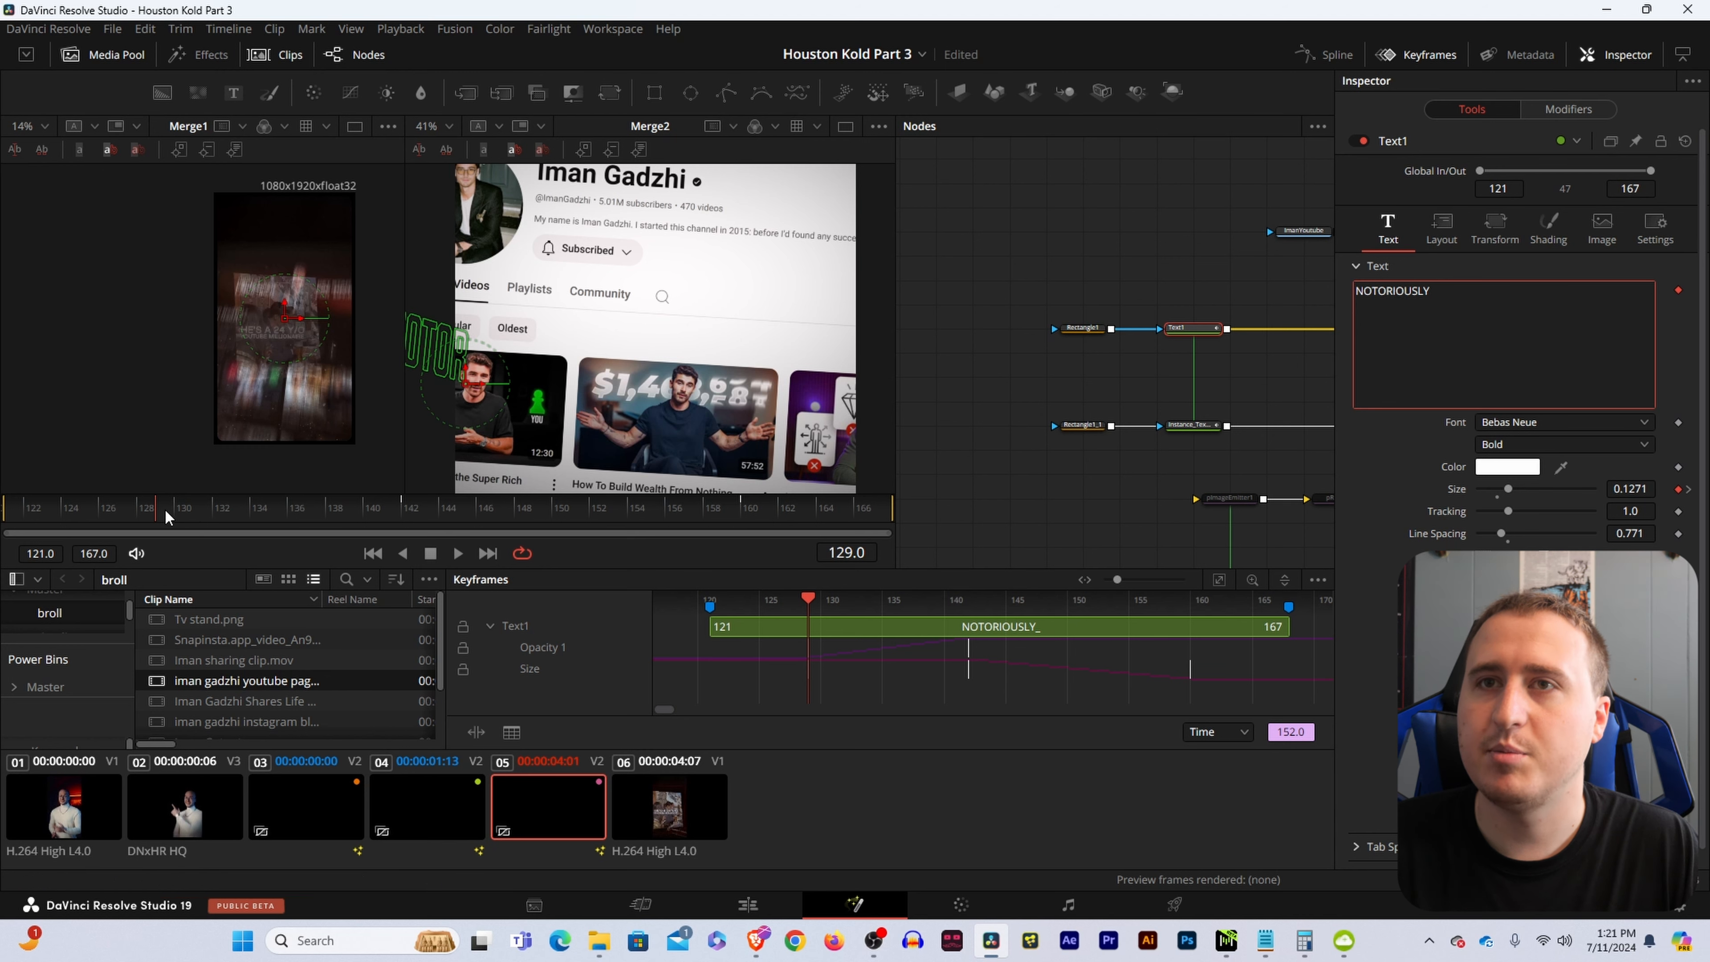
Try raising Text1's shading Opacity to about 0.33 at frame 130.
{"action": "left_click", "coordinate": [183, 508]}
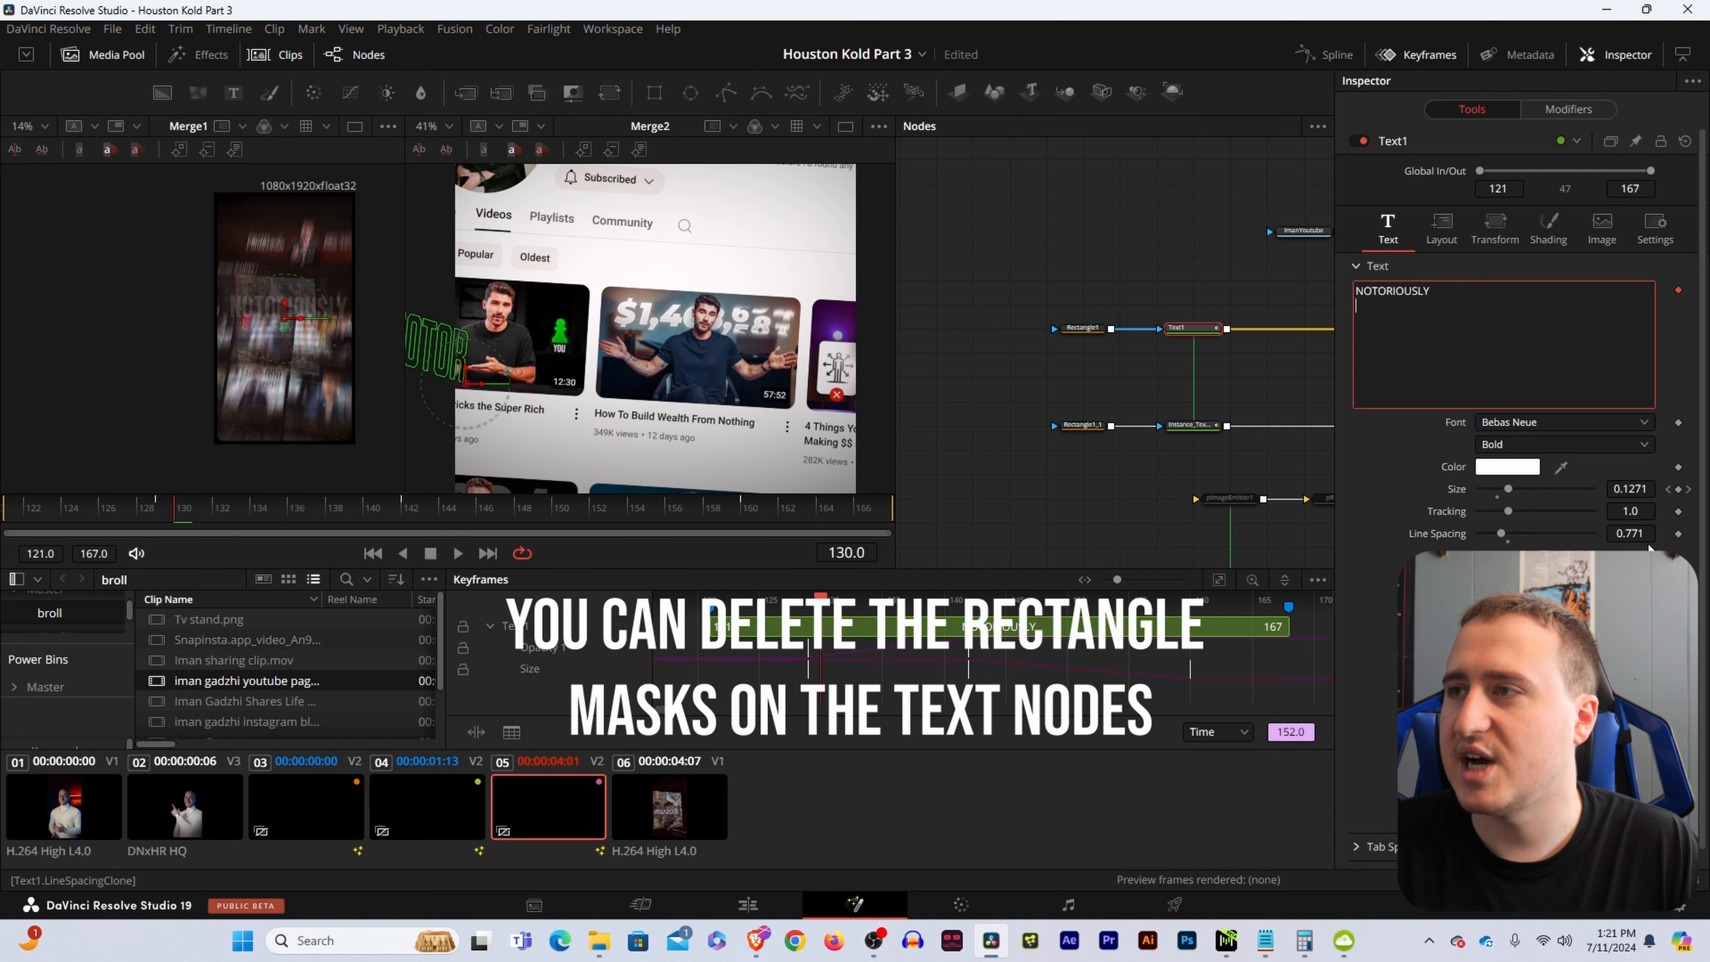
{"action": "left_click", "coordinate": [1548, 233]}
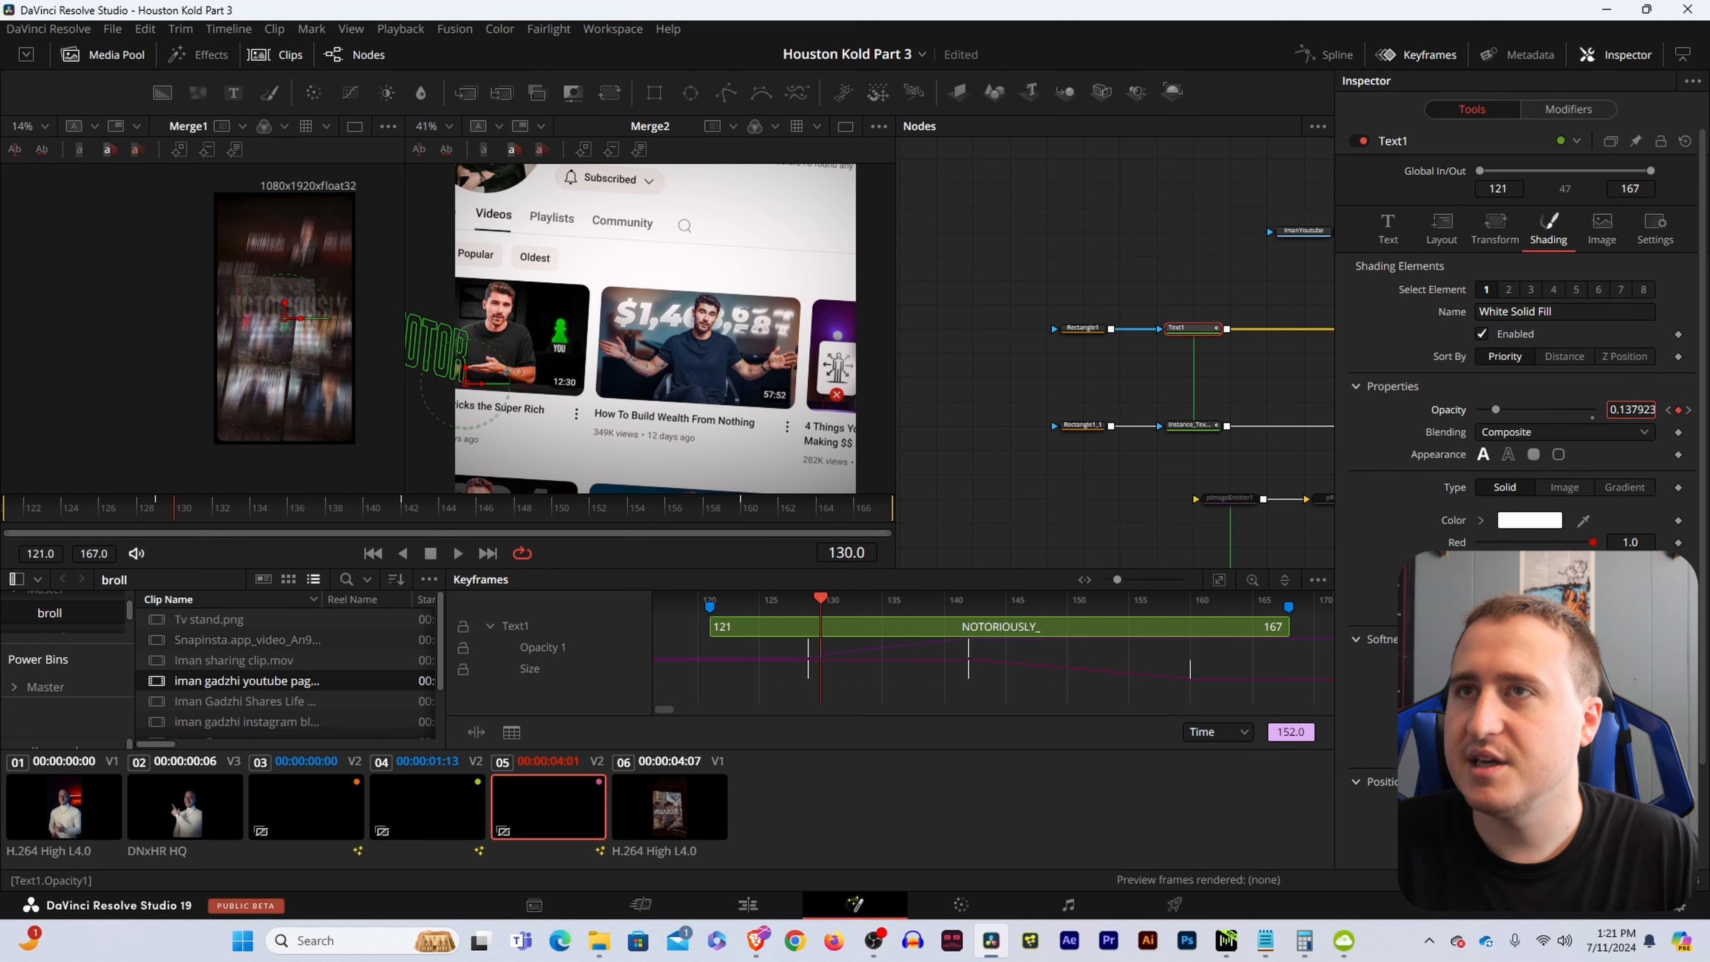
{"action": "left_click_drag", "start_coordinate": [1631, 409], "coordinate": [1657, 410]}
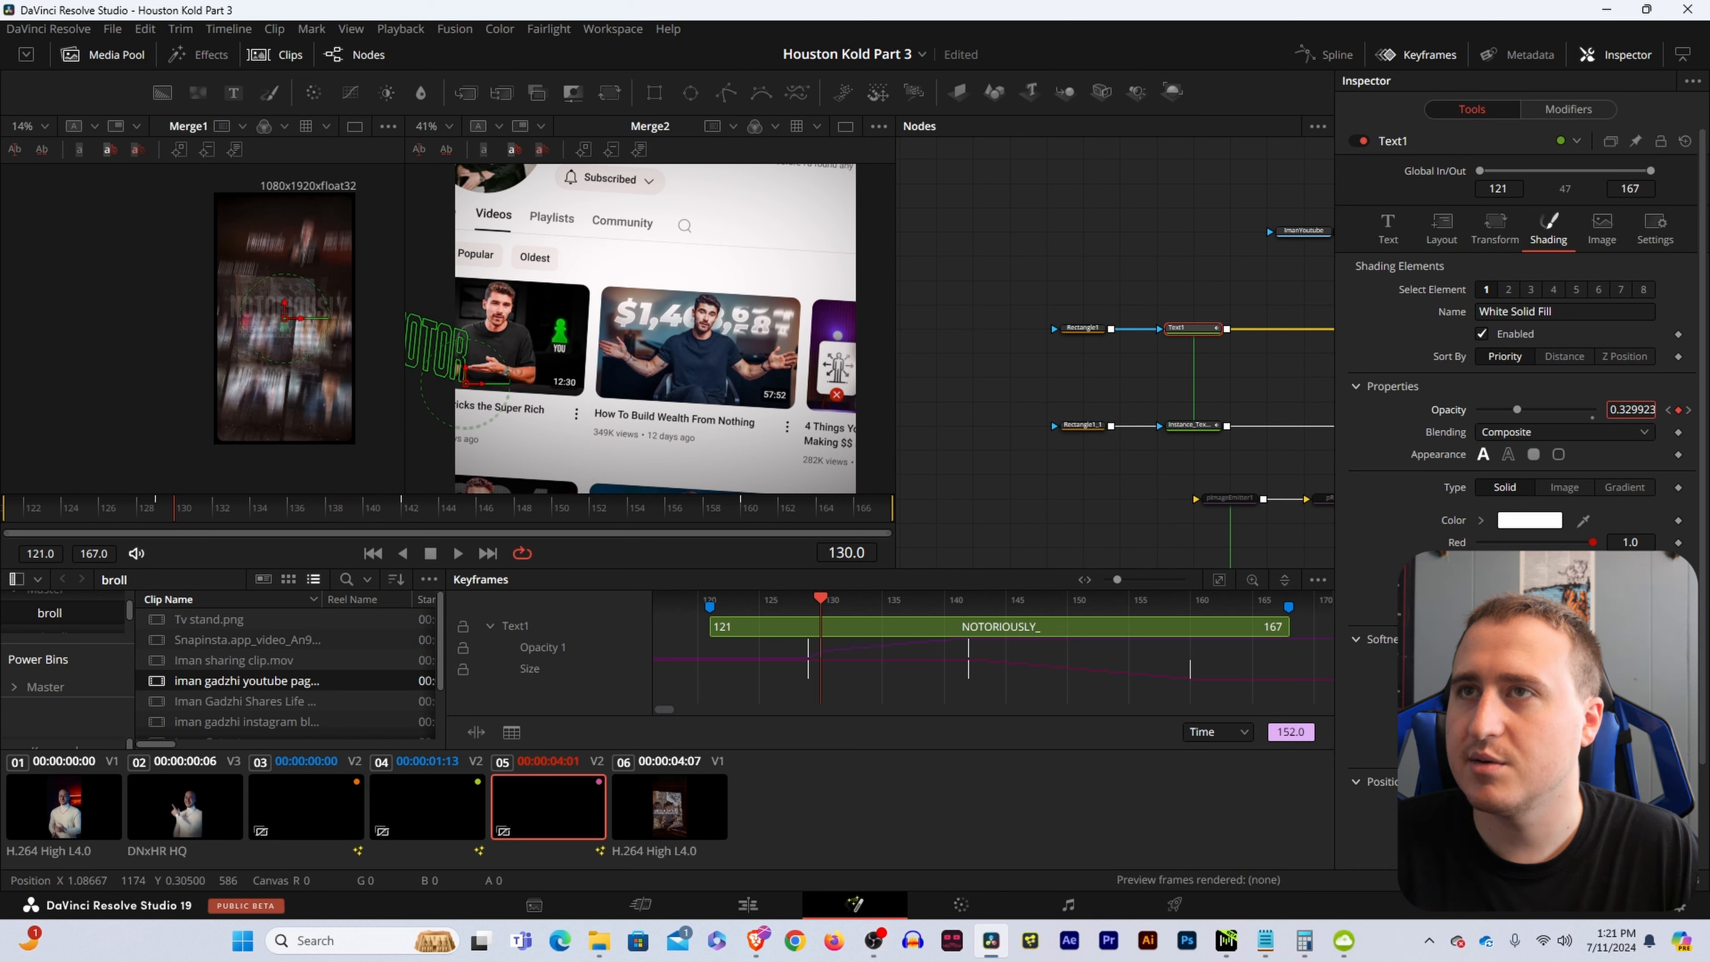
{"action": "left_click_drag", "start_coordinate": [1631, 410], "coordinate": [1640, 410]}
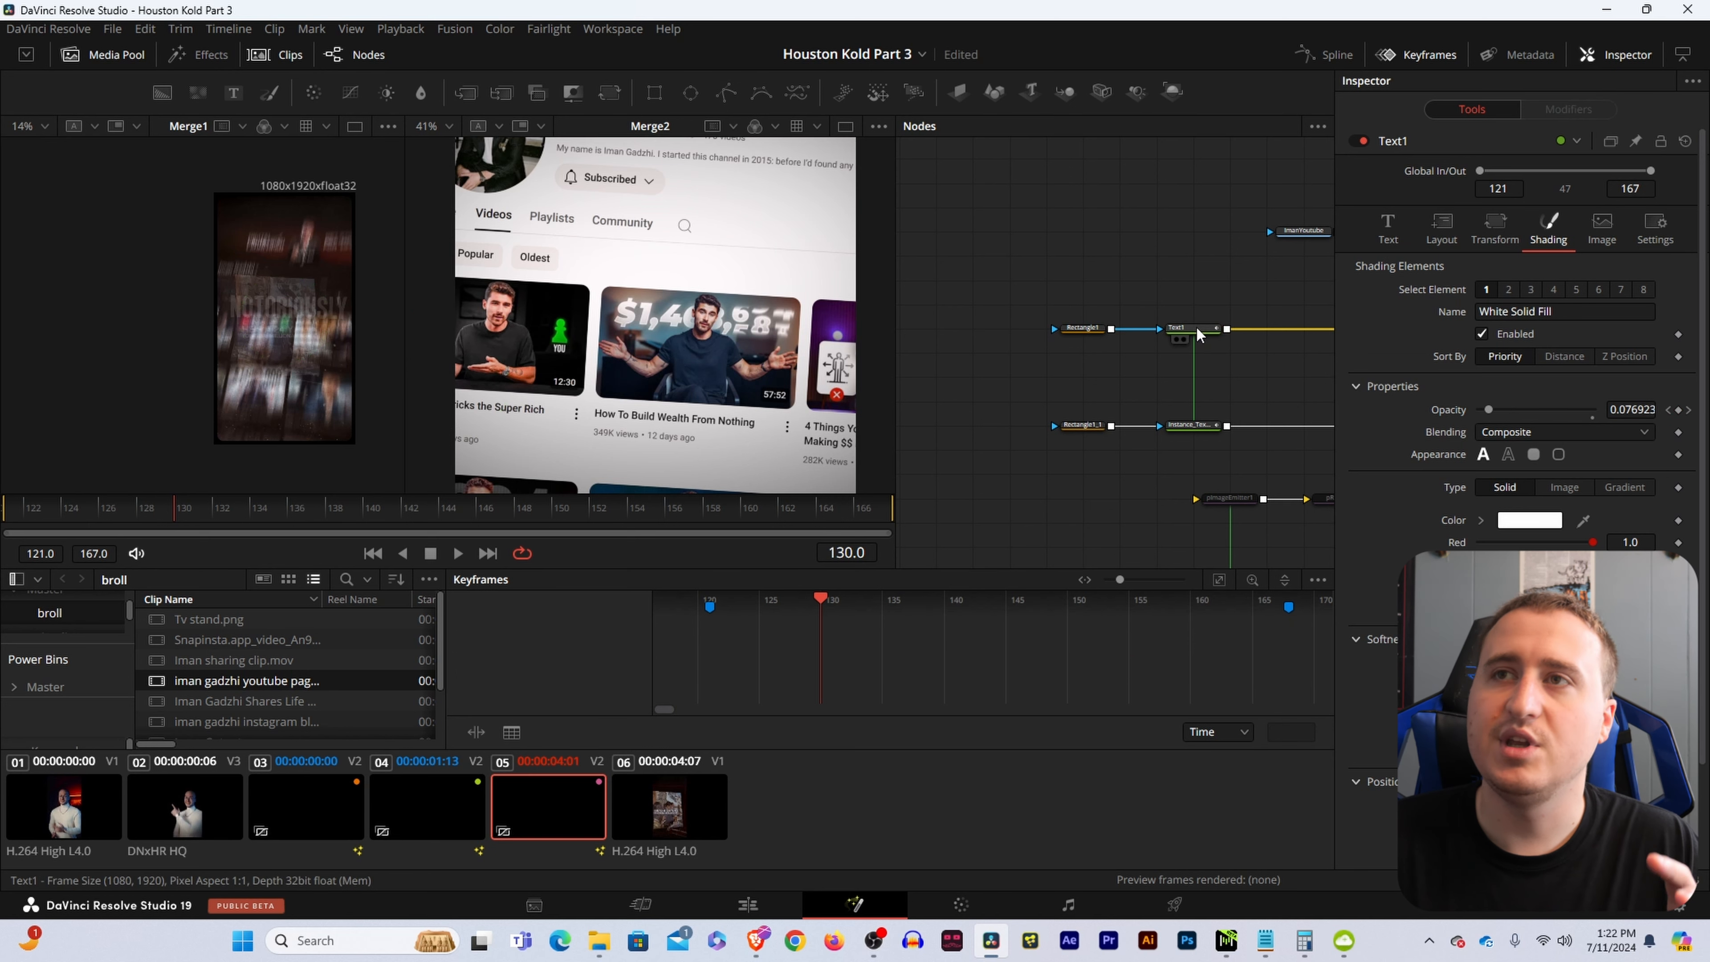
View Text1 alone, raise its Opacity to 0.409, and set Rectangle1's Center Y to 0.53 so the mask covers the whole word.
{"action": "left_click", "coordinate": [1196, 326]}
{"action": "left_click", "coordinate": [1084, 327]}
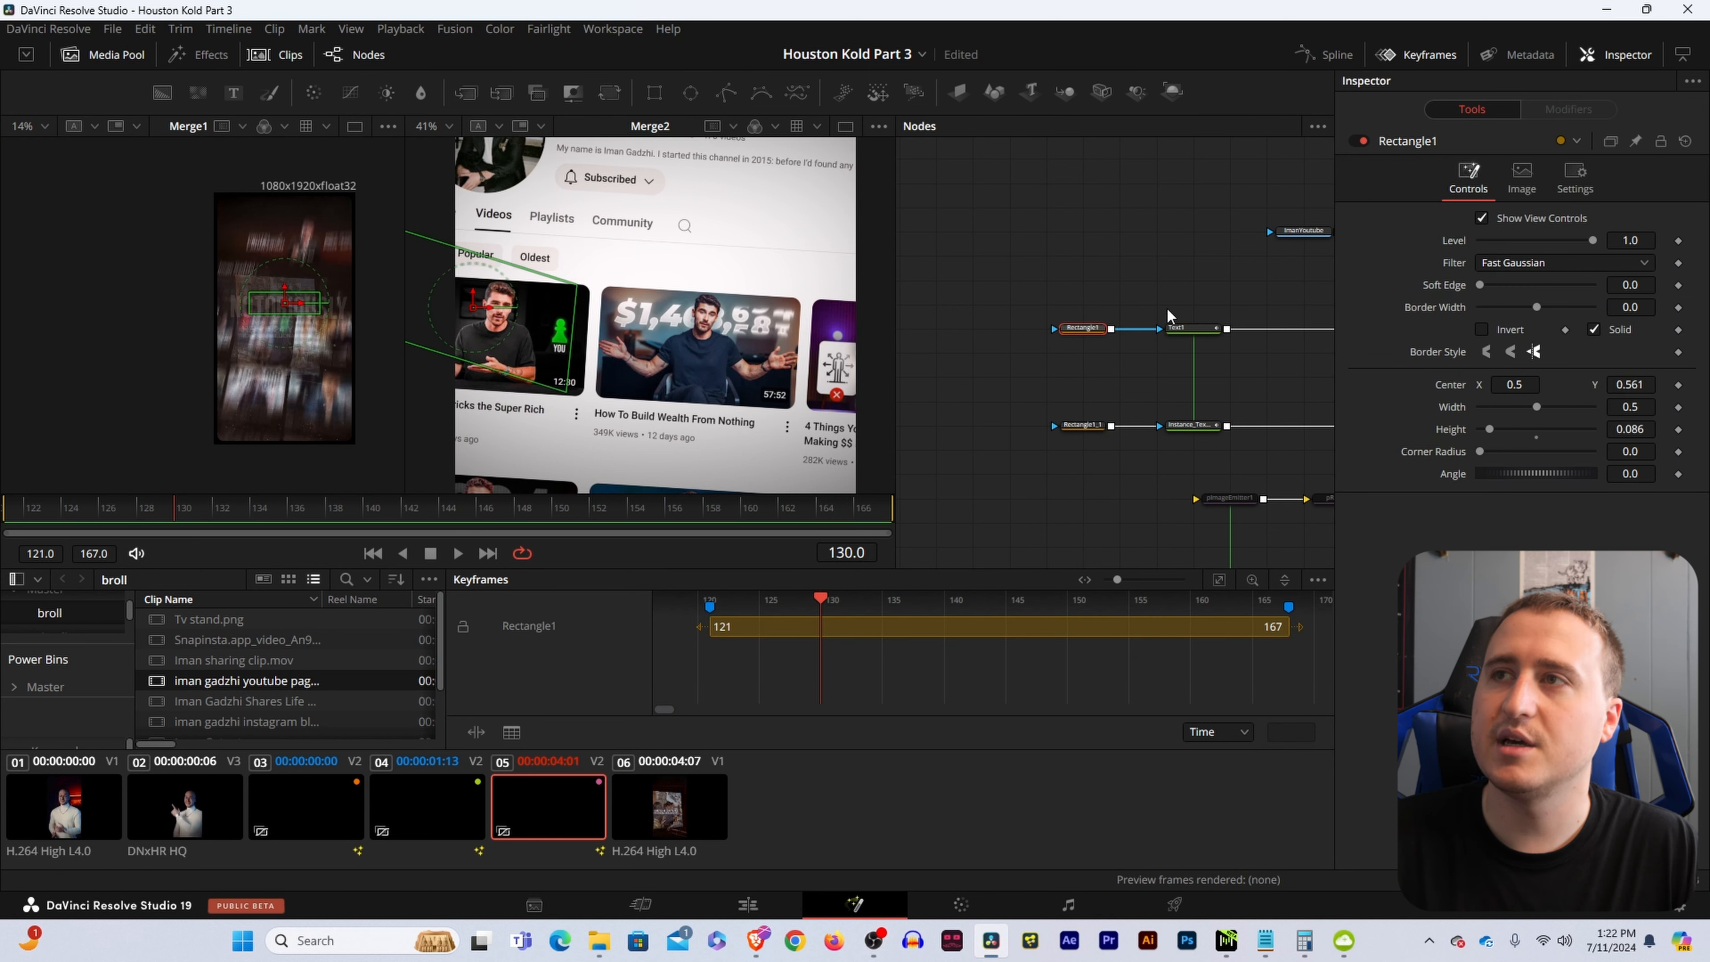
{"action": "left_click", "coordinate": [1204, 323]}
{"action": "key", "text": "2"}
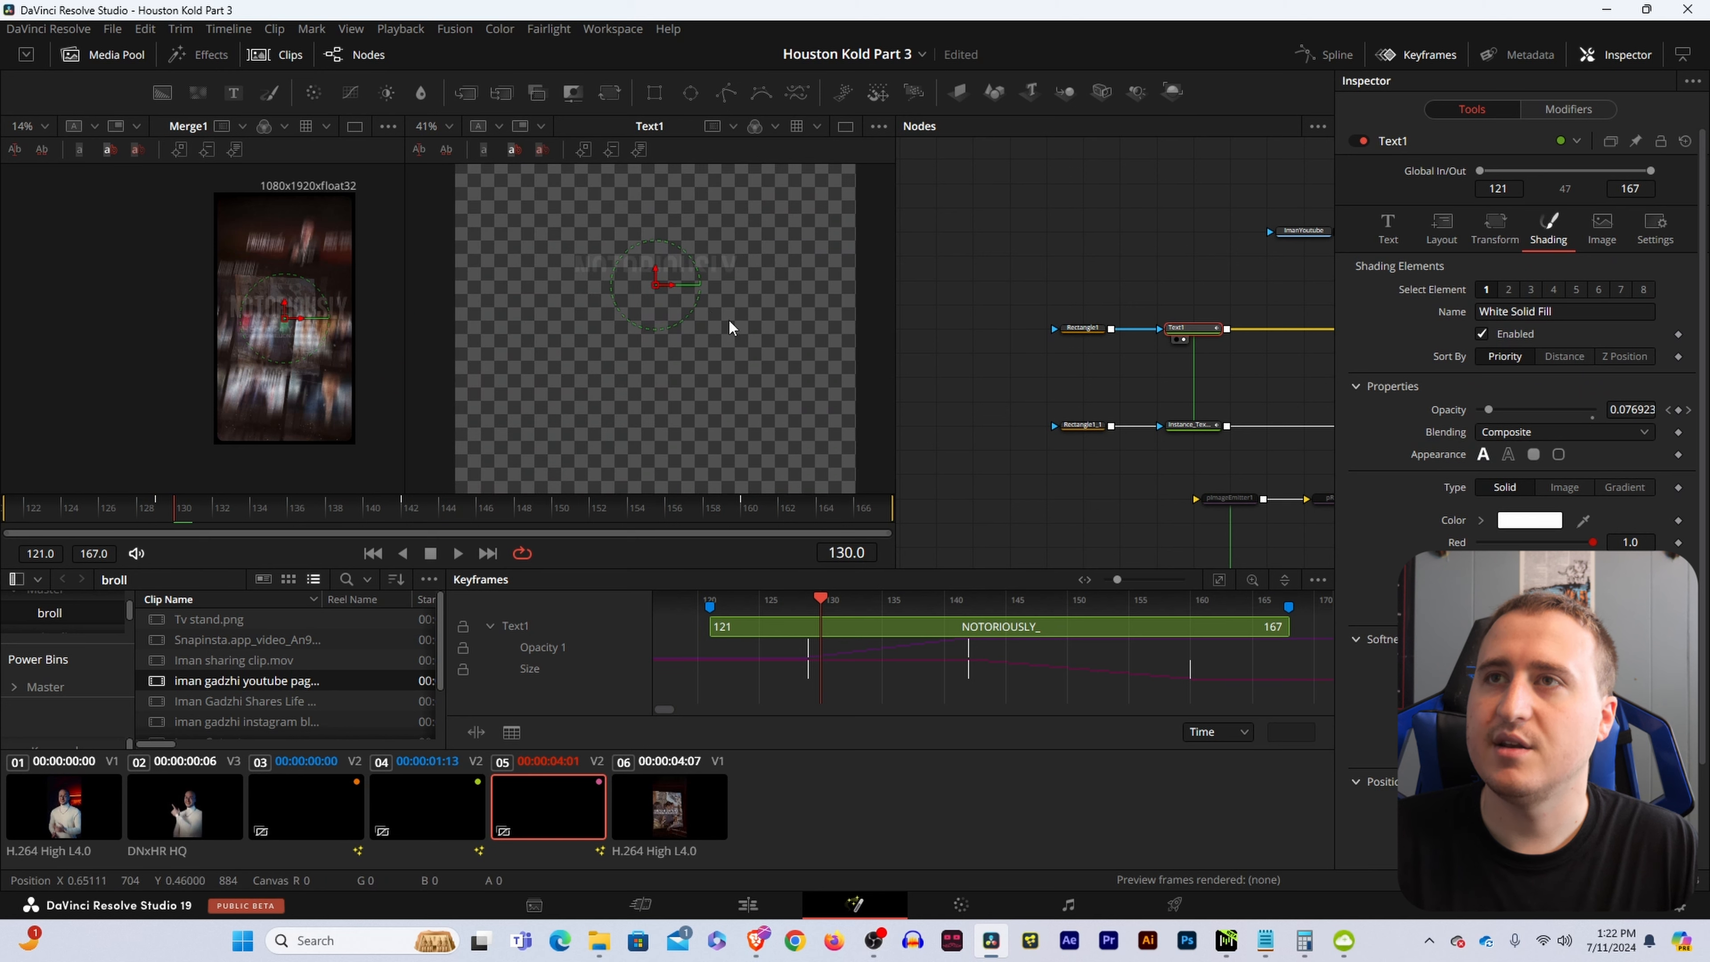
{"action": "scroll", "coordinate": [679, 281], "scroll_direction": "up", "scroll_amount": 2}
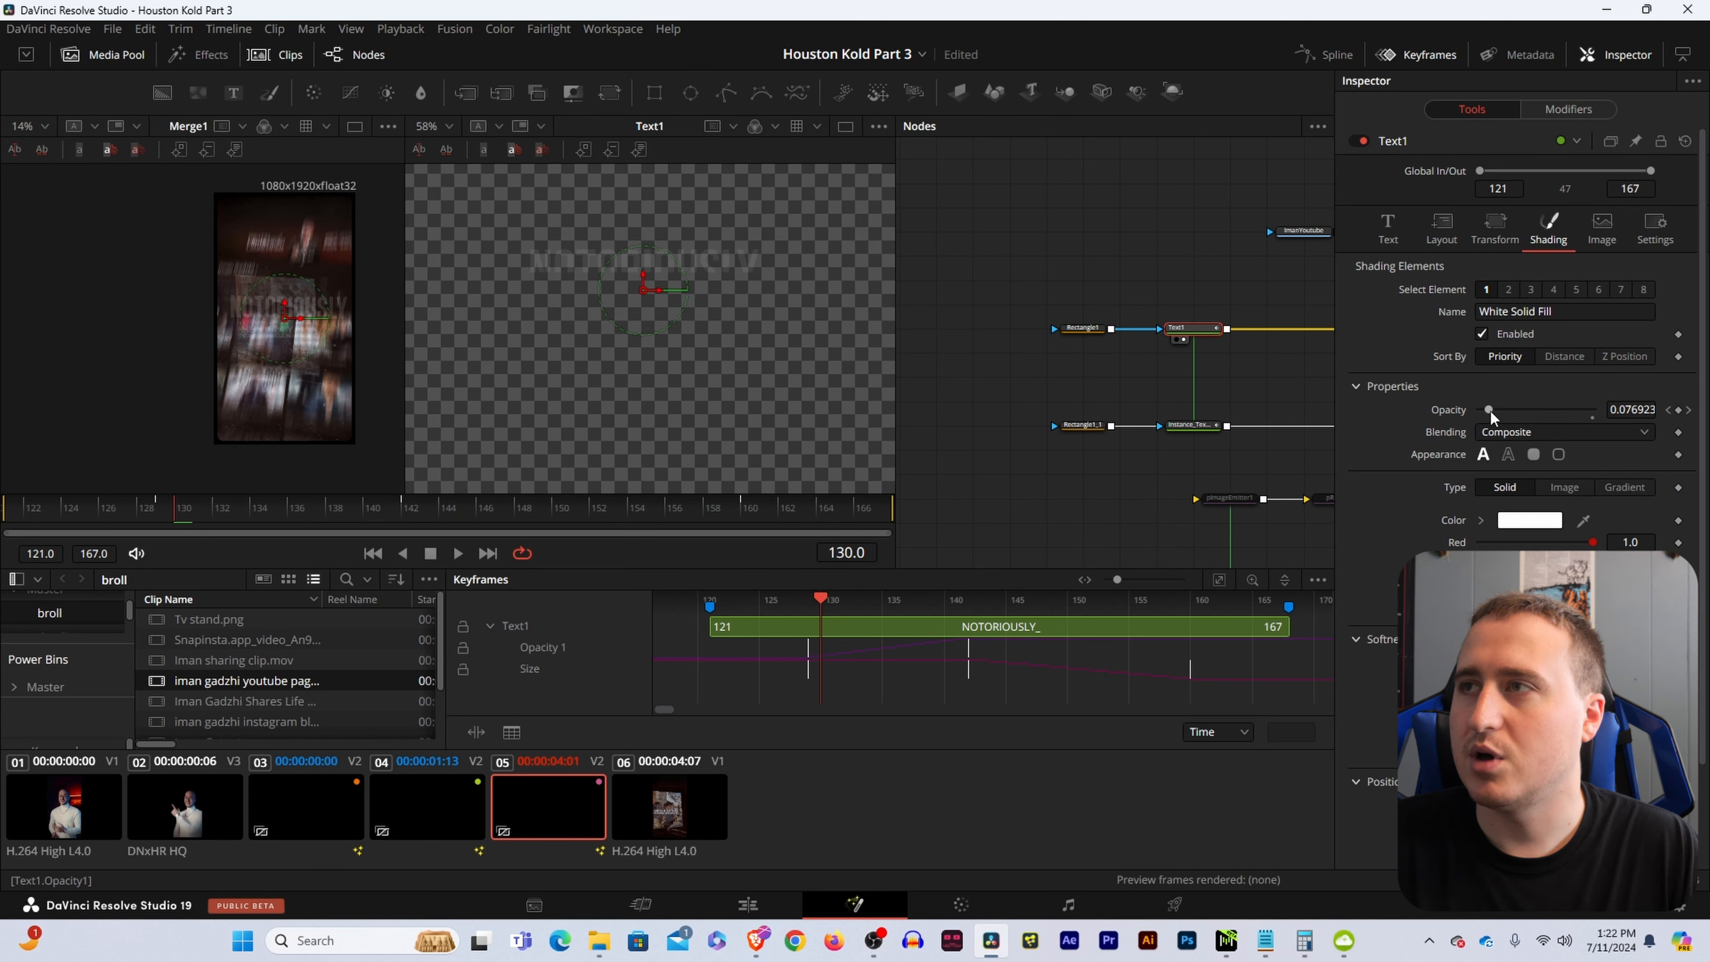
{"action": "left_click_drag", "start_coordinate": [1490, 409], "coordinate": [1527, 413]}
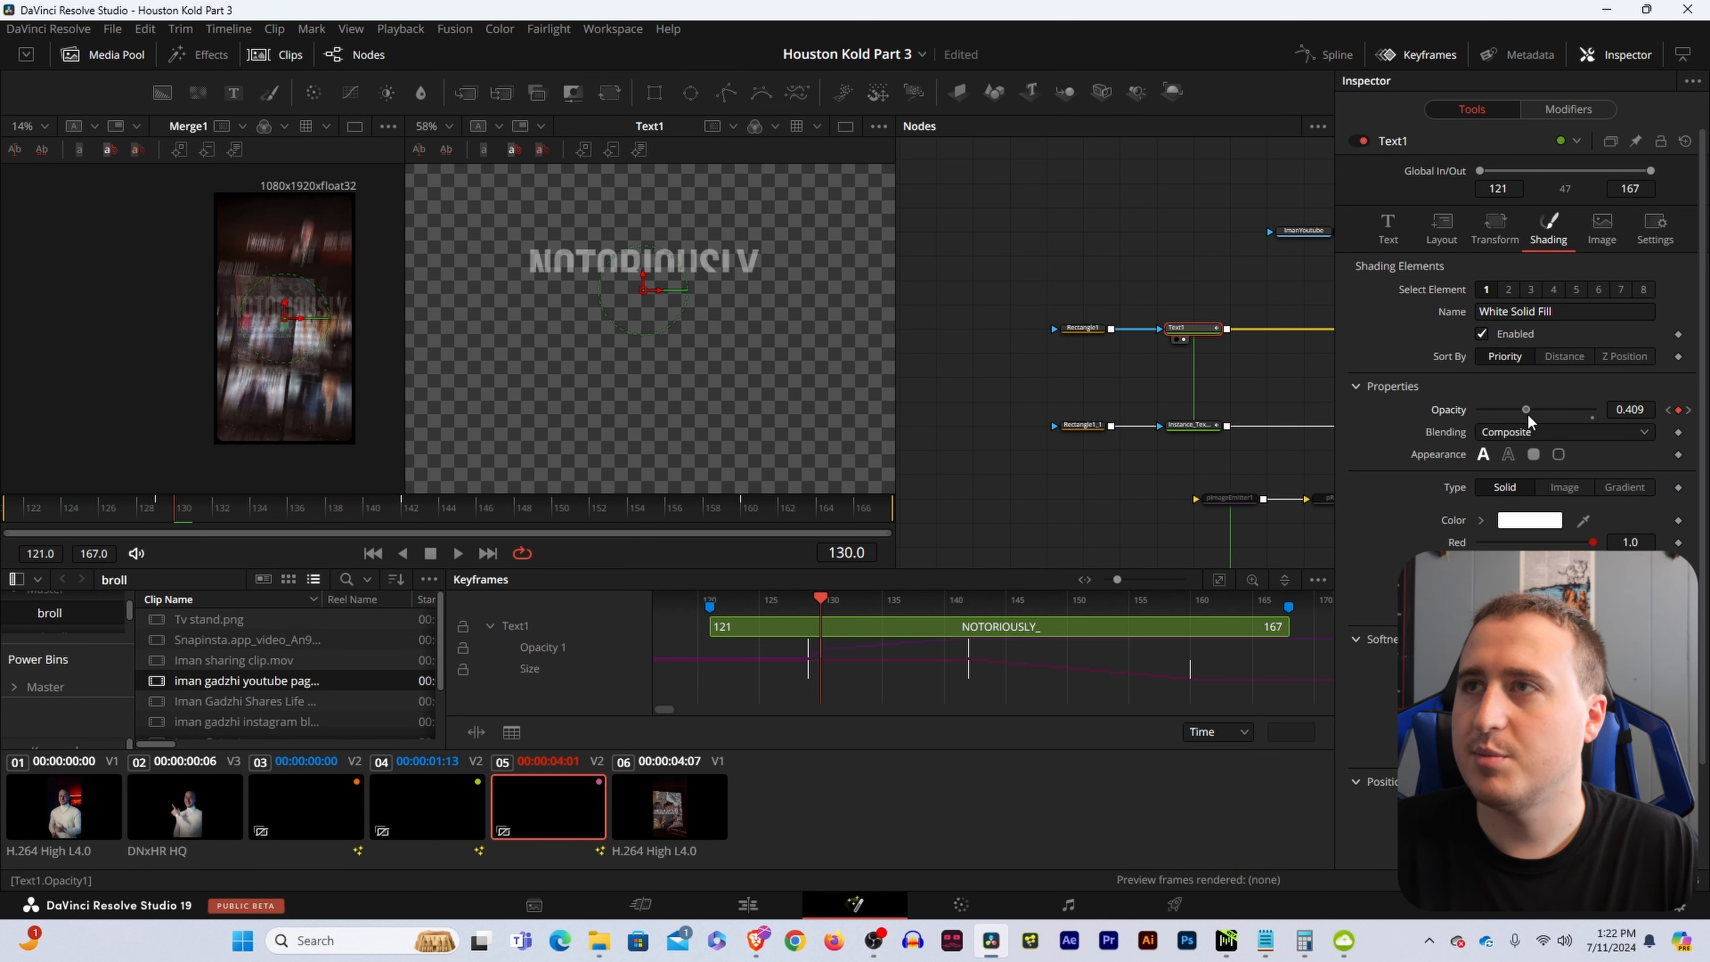
{"action": "left_click", "coordinate": [1086, 330]}
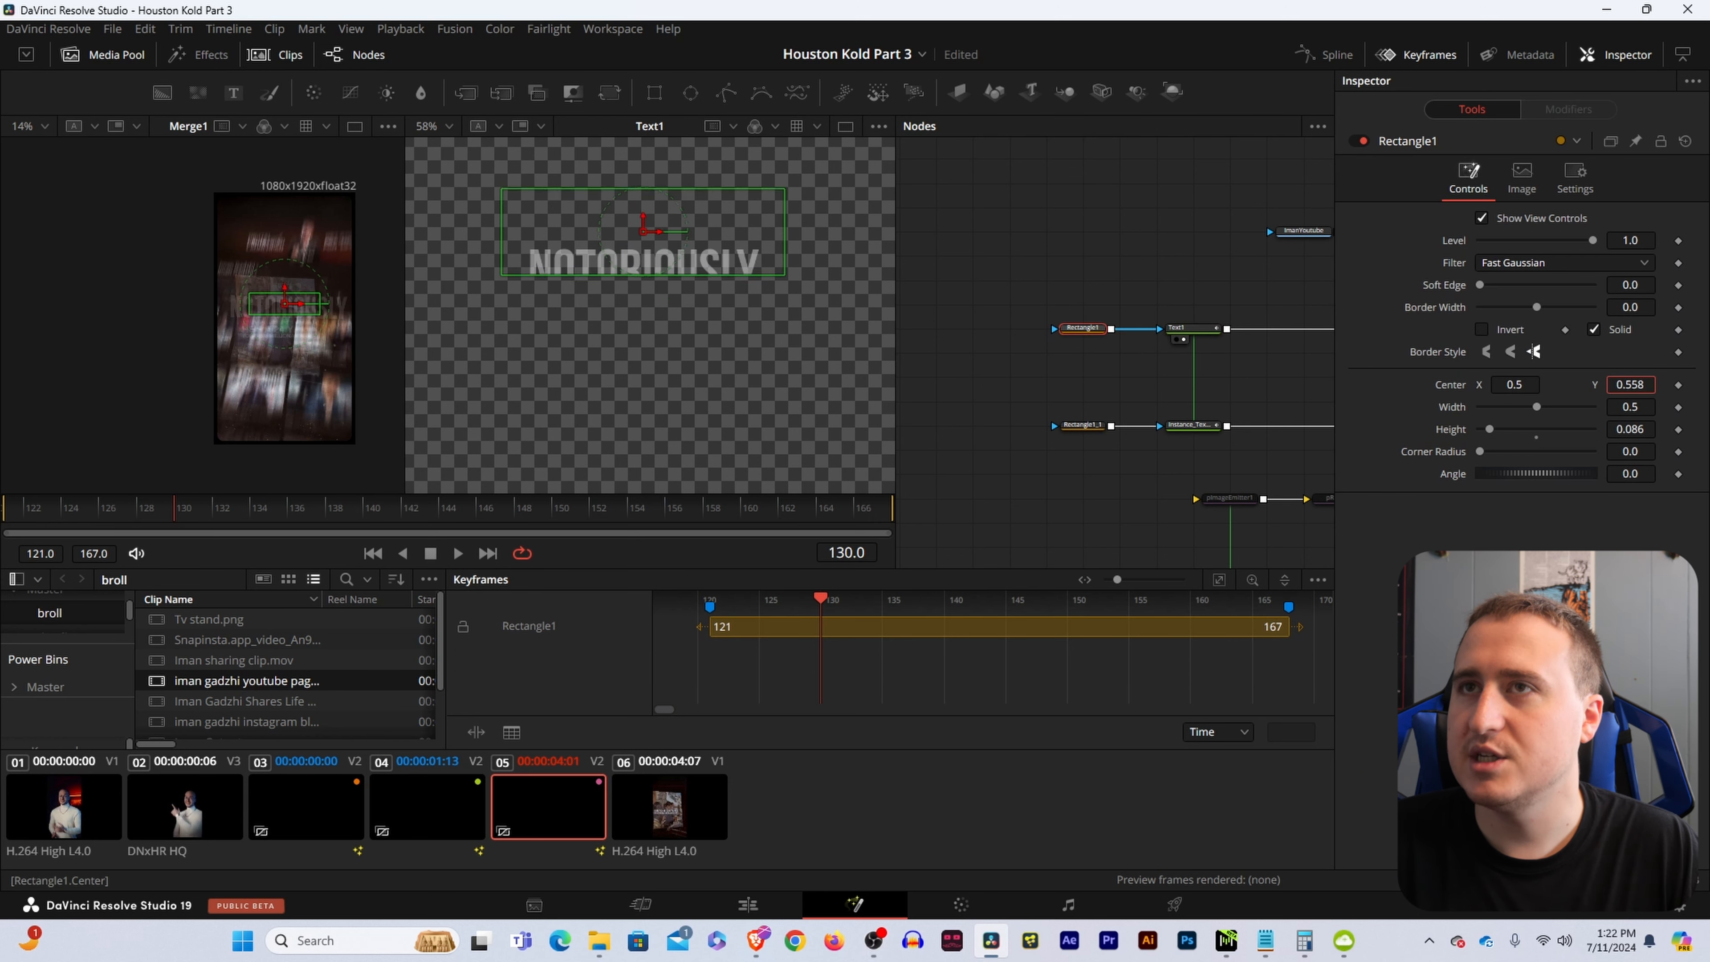
{"action": "left_click_drag", "start_coordinate": [1630, 384], "coordinate": [1611, 385]}
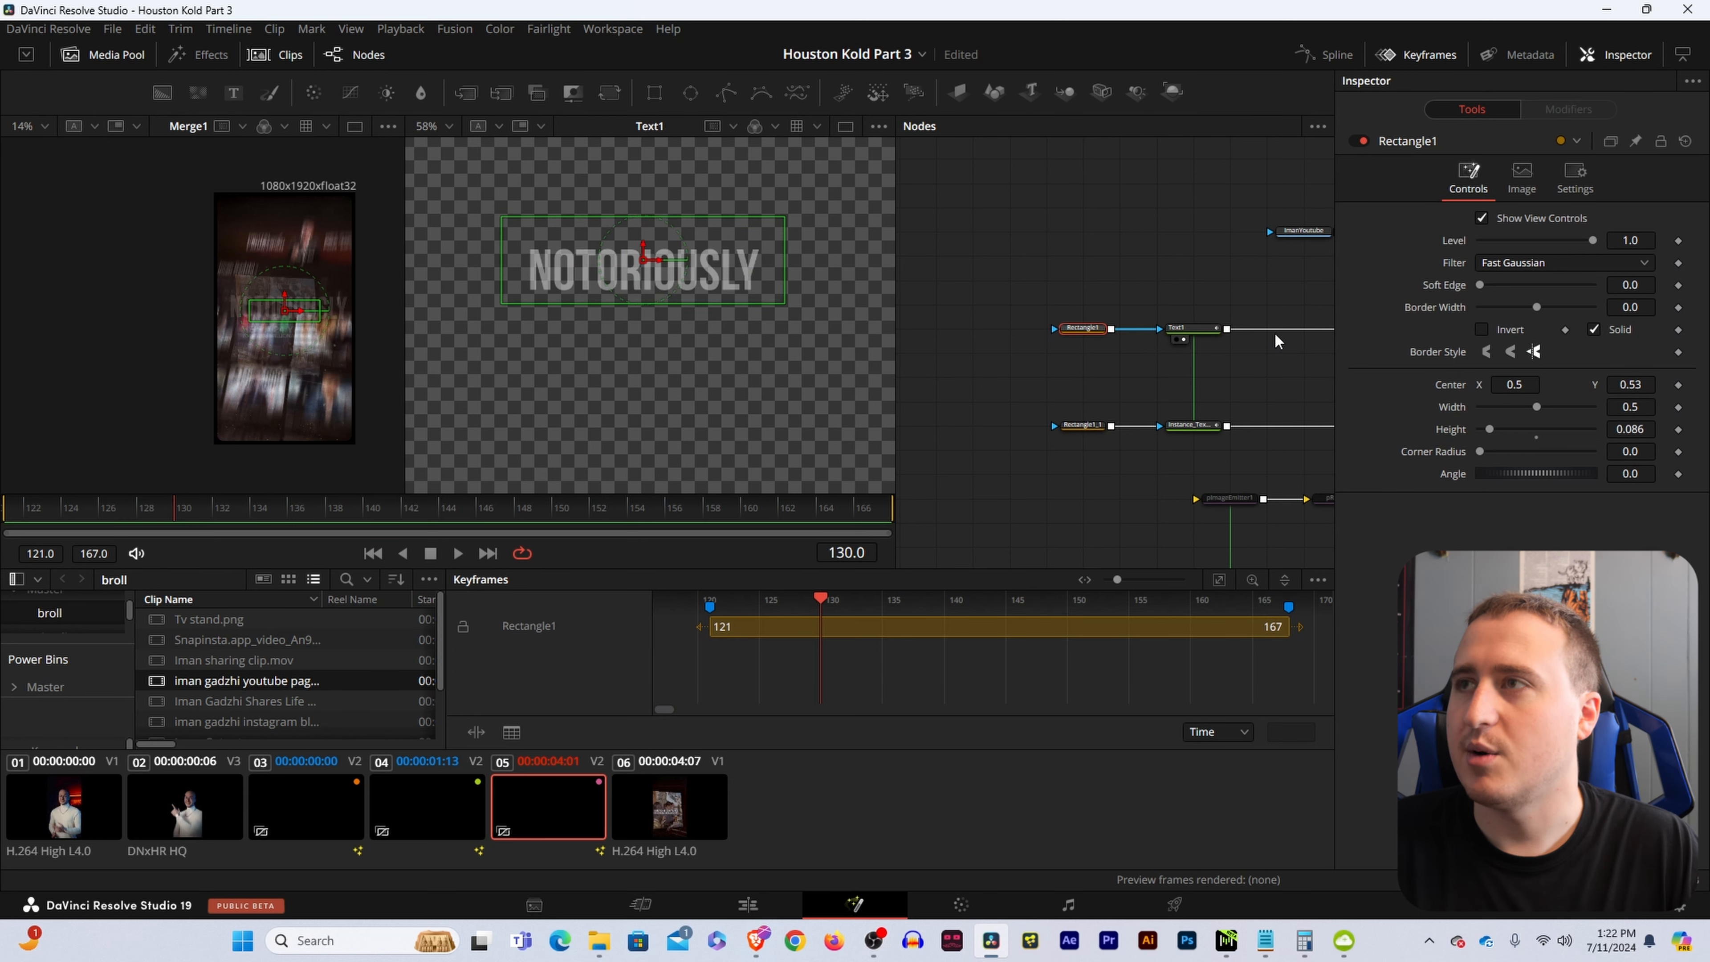
Remove the extra Opacity keyframe from Text1 at frame 130.
{"action": "left_click", "coordinate": [1189, 328]}
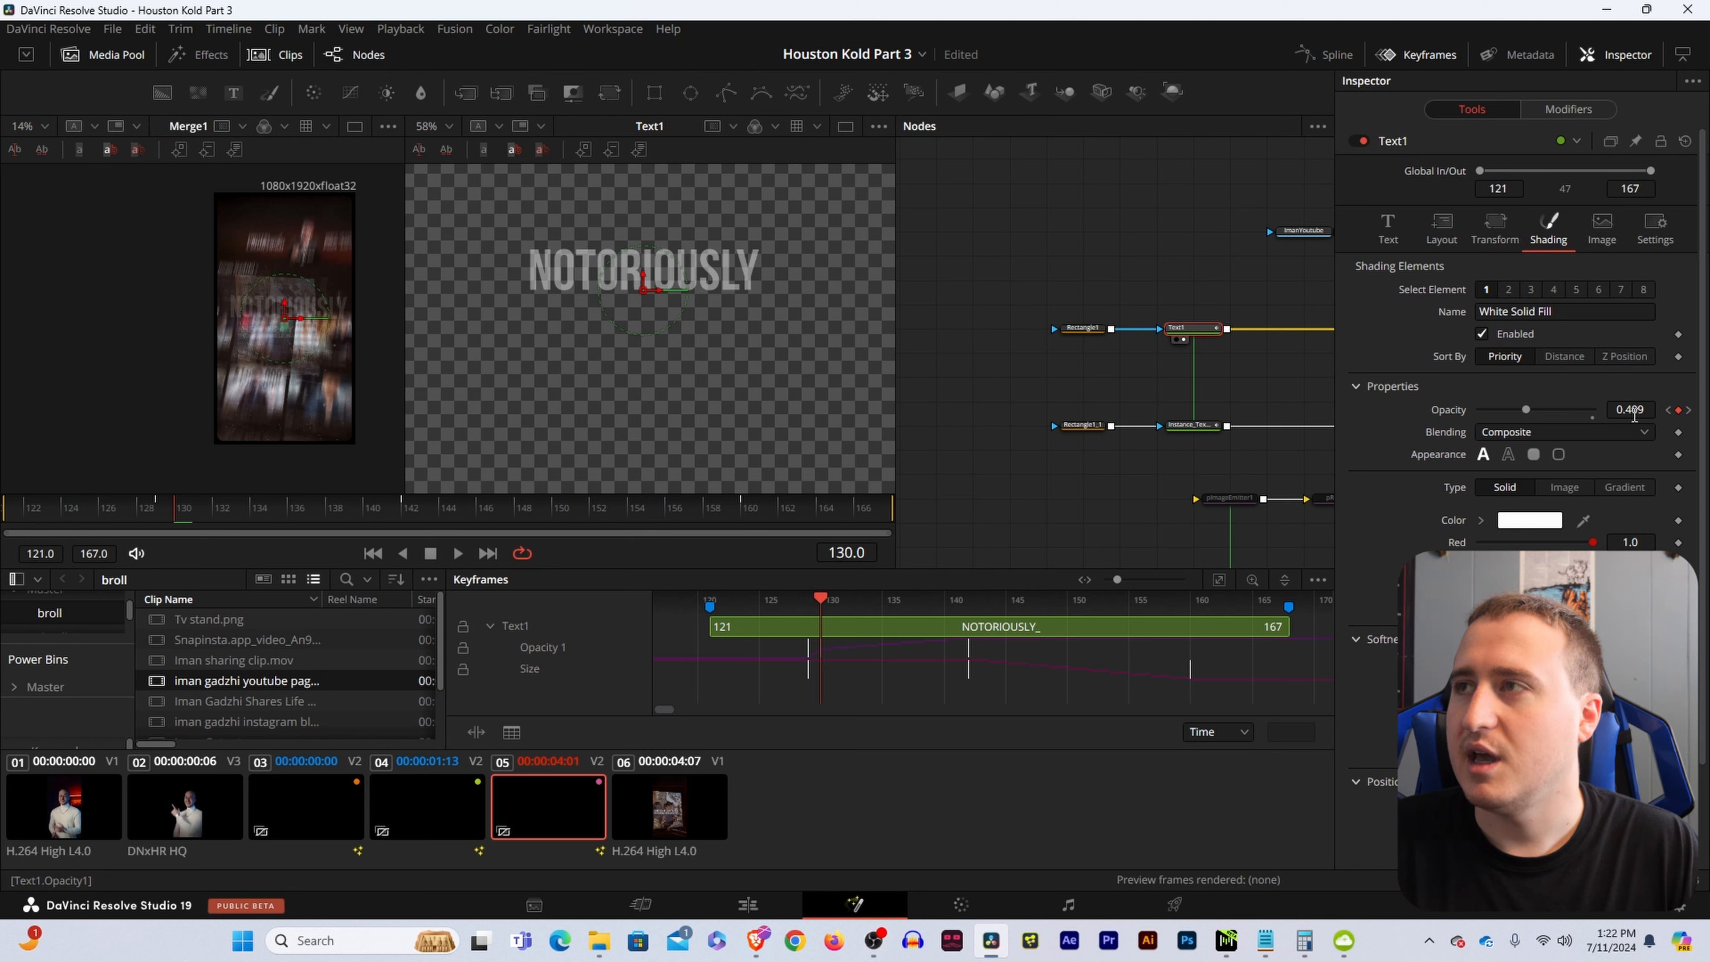
{"action": "left_click_drag", "start_coordinate": [1634, 407], "coordinate": [1620, 408]}
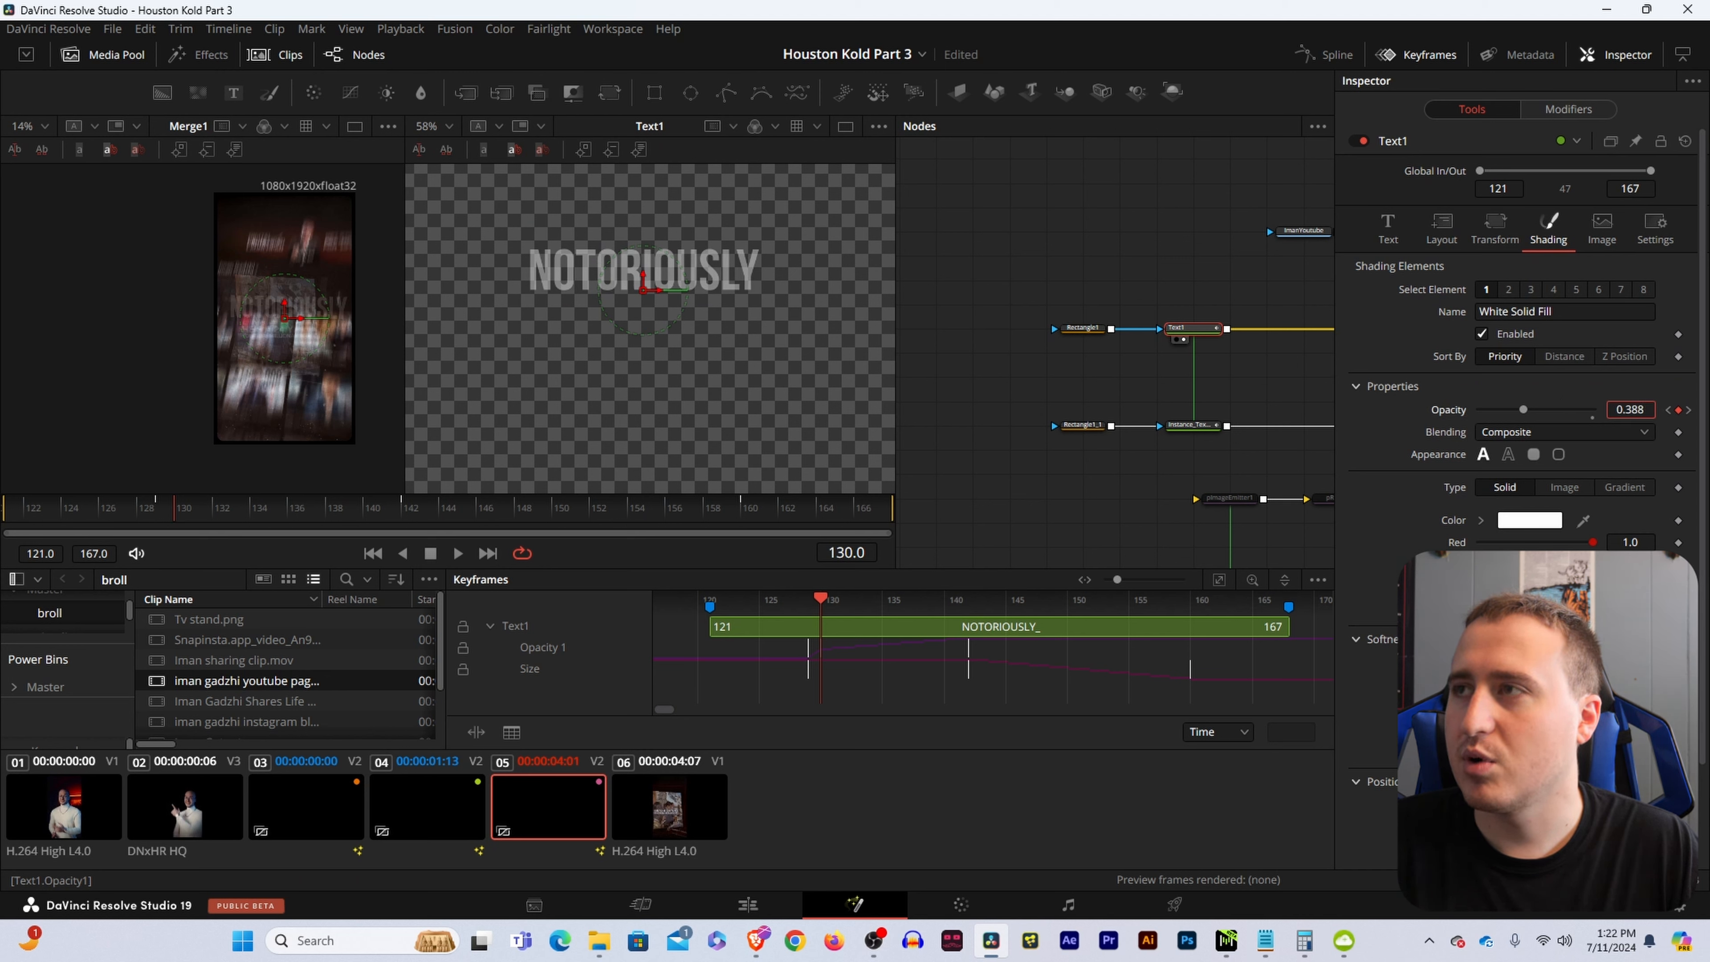
{"action": "left_click", "coordinate": [1677, 411]}
Show Merge2's output in the second viewer again and return to the Text1 node's shading settings.
{"action": "left_click", "coordinate": [1177, 267]}
{"action": "left_click_drag", "start_coordinate": [1271, 308], "coordinate": [1098, 591]}
{"action": "left_click_drag", "start_coordinate": [1195, 190], "coordinate": [1134, 462]}
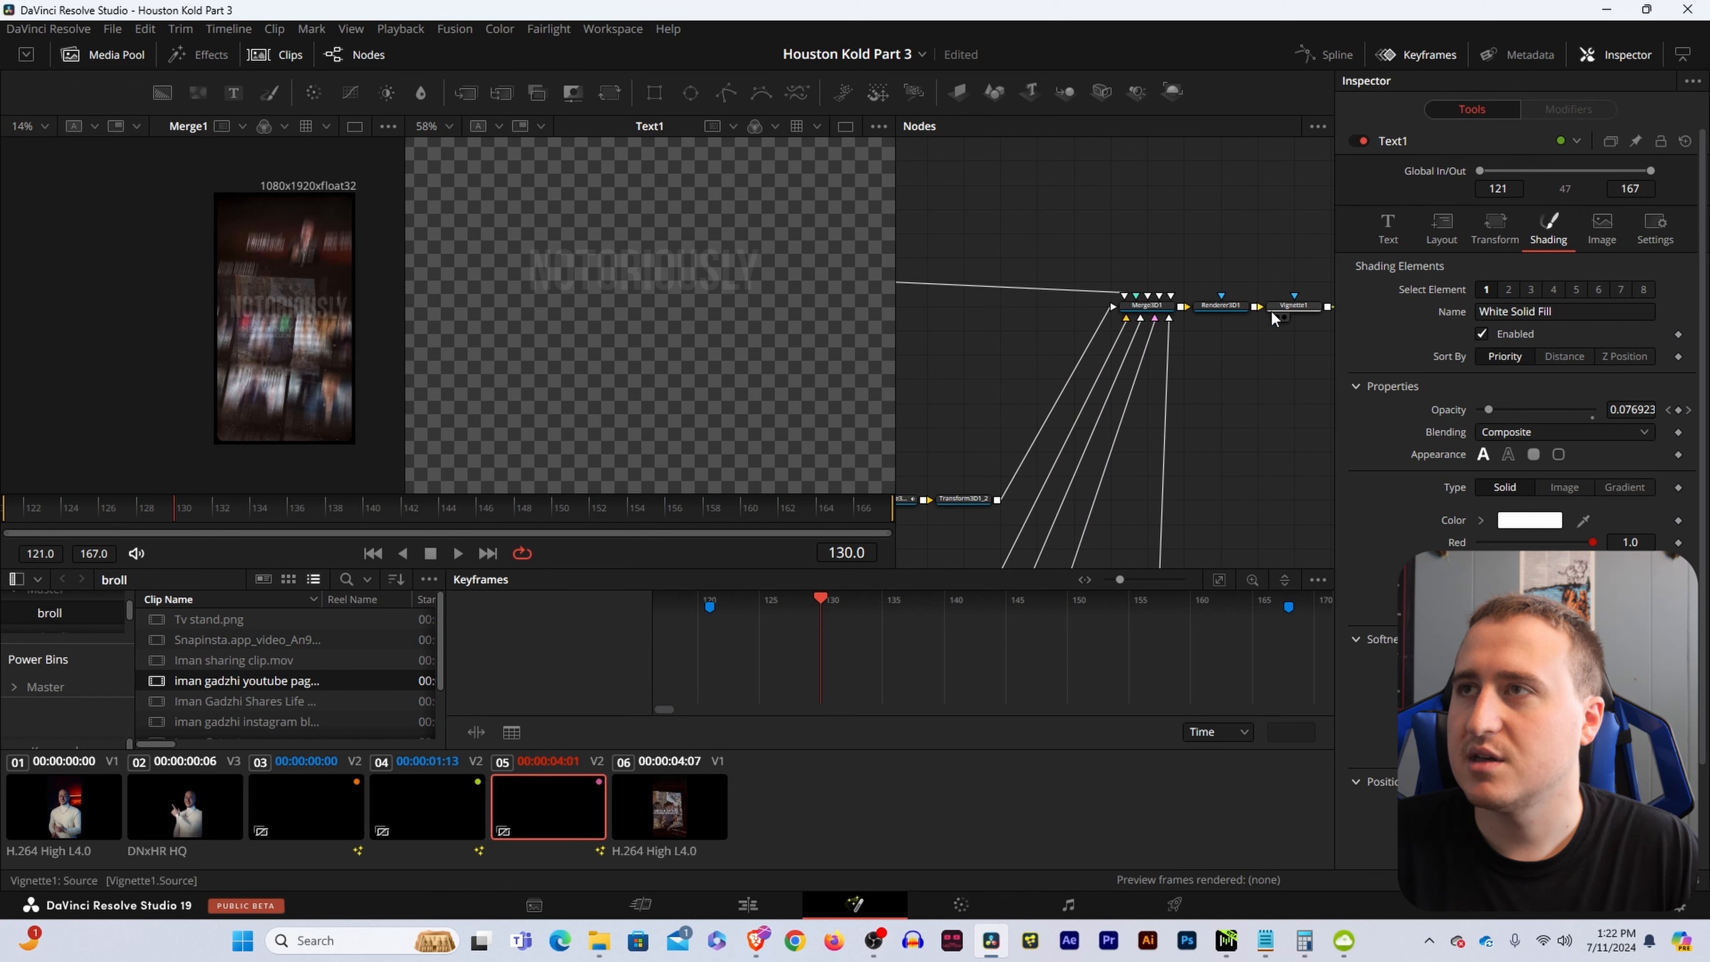
{"action": "left_click_drag", "start_coordinate": [1270, 310], "coordinate": [1208, 361]}
{"action": "key", "text": "2"}
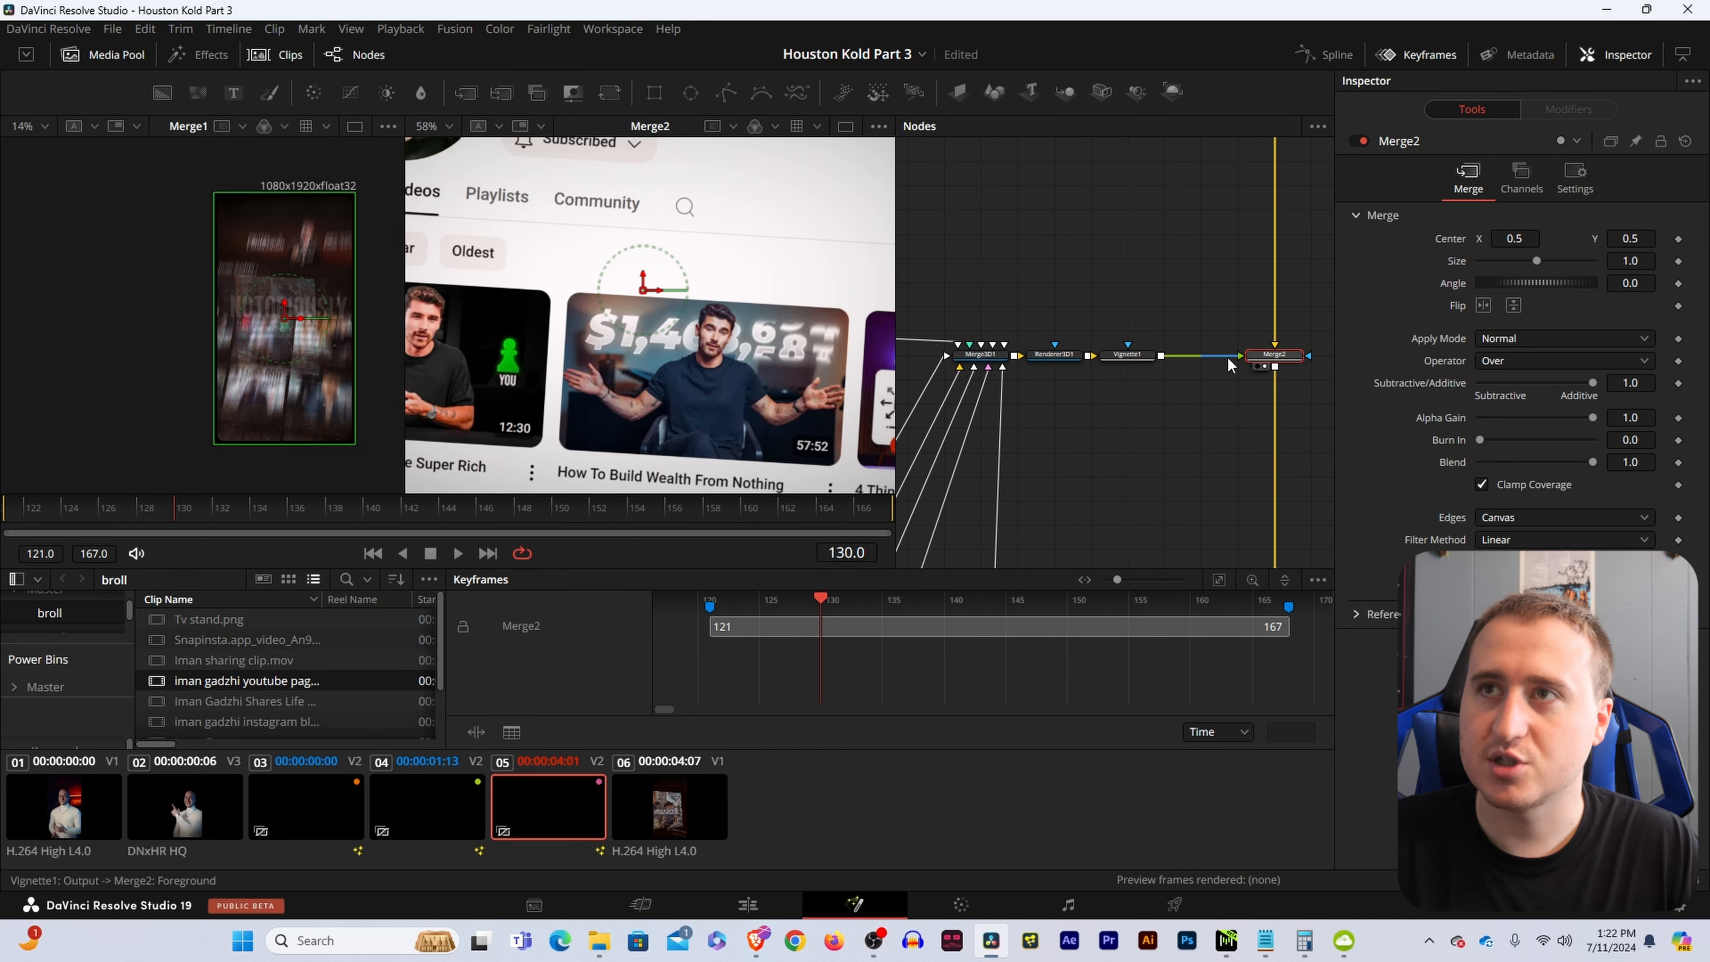
{"action": "left_click_drag", "start_coordinate": [1011, 441], "coordinate": [1038, 421]}
{"action": "left_click_drag", "start_coordinate": [1038, 420], "coordinate": [1265, 226]}
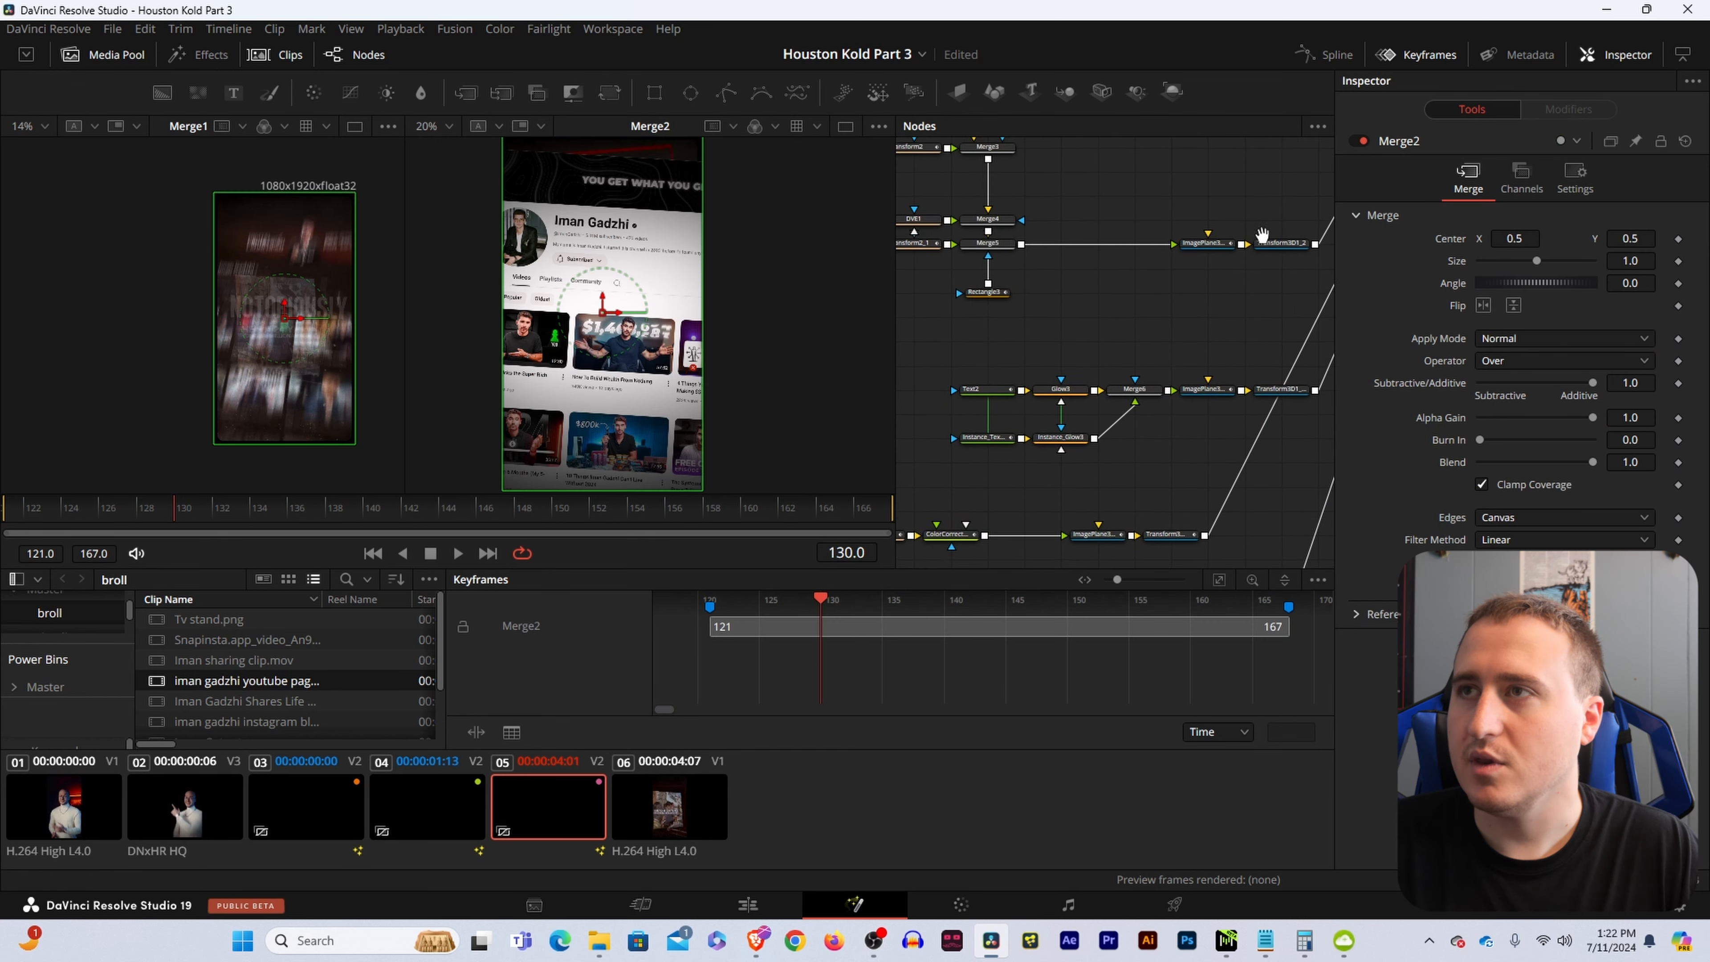
{"action": "left_click_drag", "start_coordinate": [1073, 354], "coordinate": [1232, 240]}
{"action": "left_click_drag", "start_coordinate": [1026, 365], "coordinate": [1252, 288]}
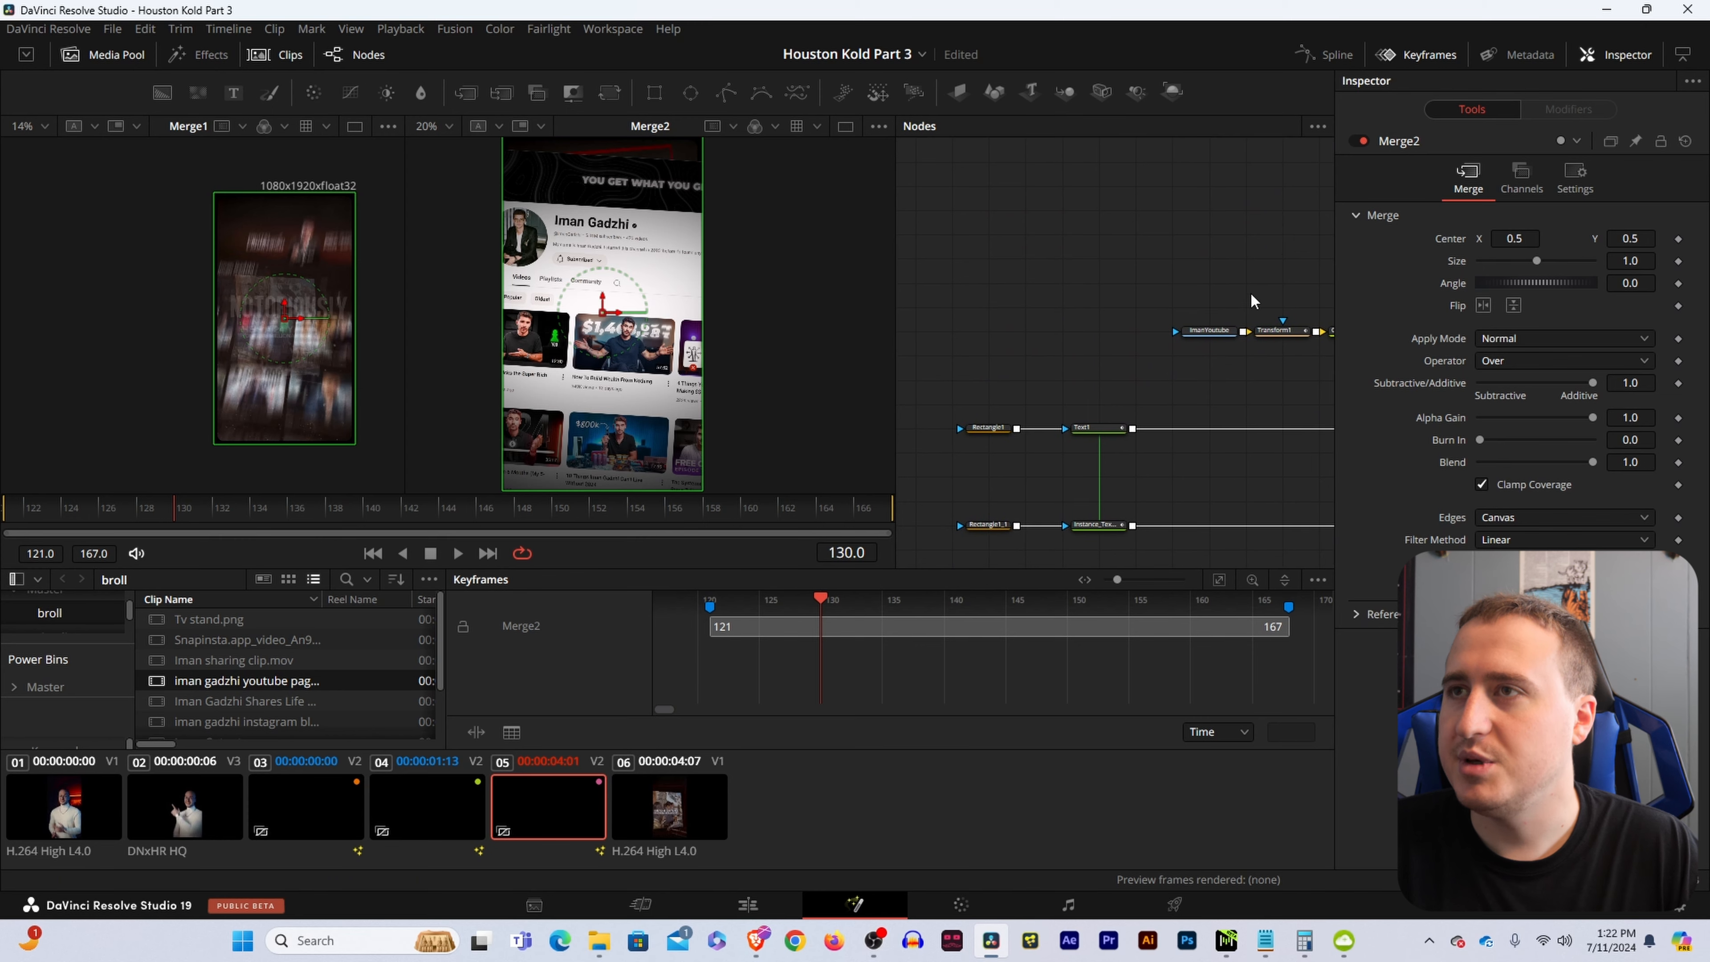
{"action": "left_click_drag", "start_coordinate": [1095, 370], "coordinate": [1099, 272]}
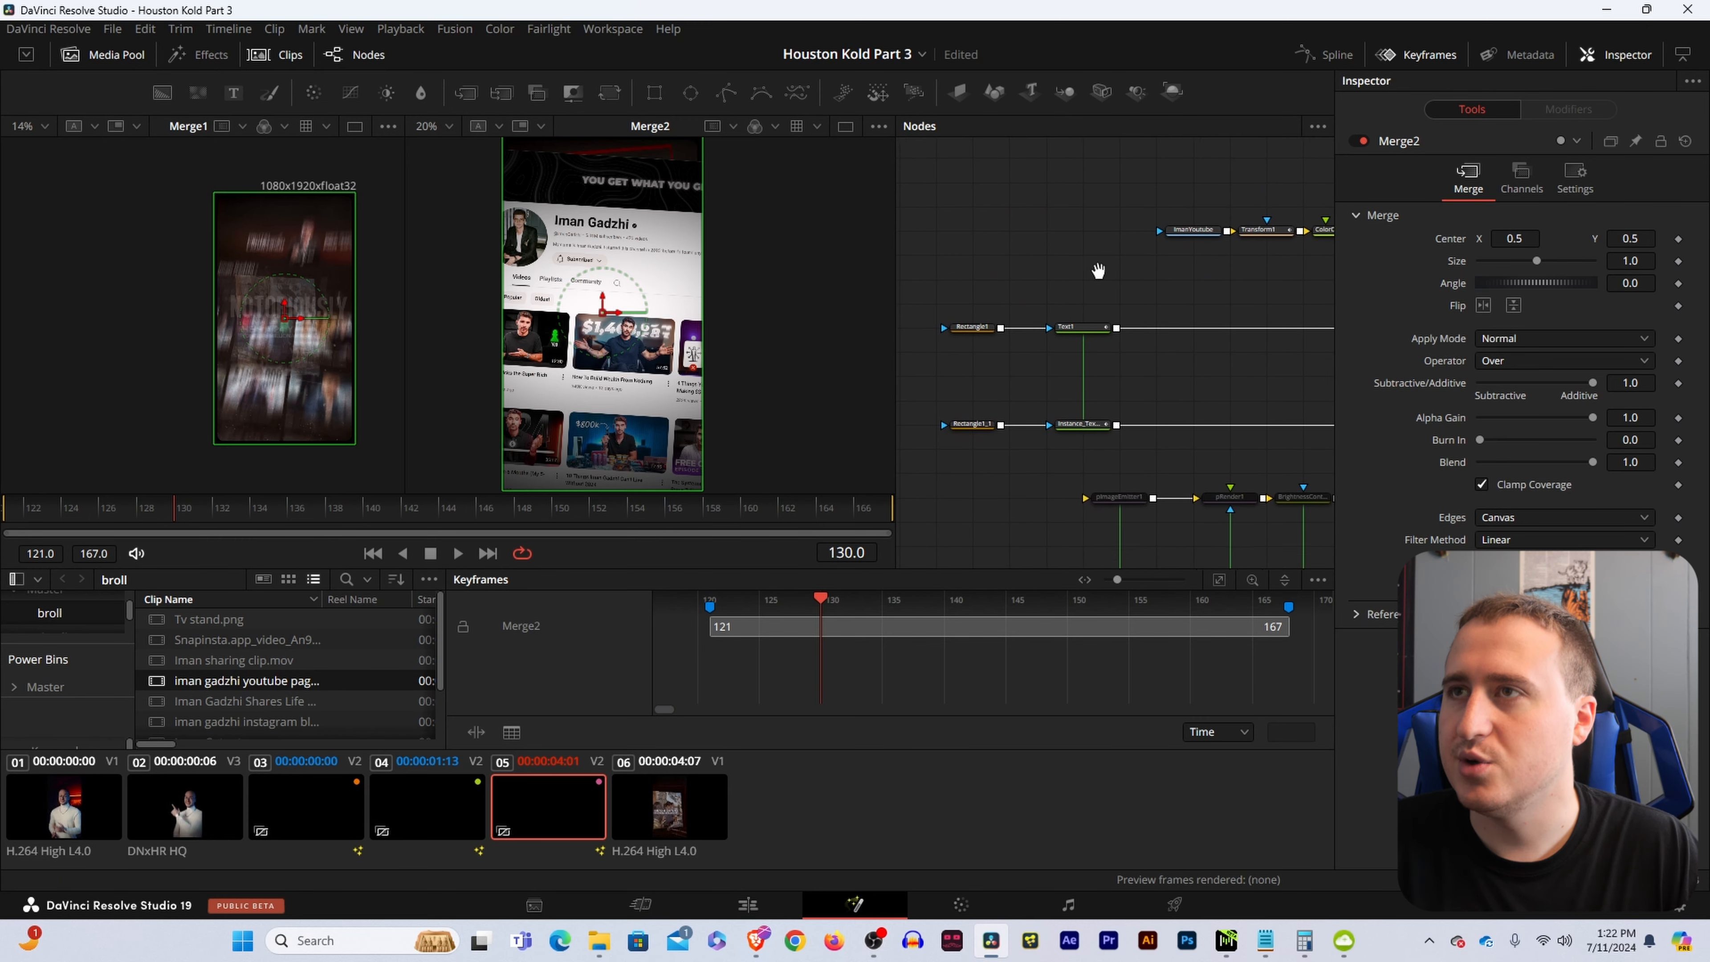
{"action": "left_click", "coordinate": [1095, 328]}
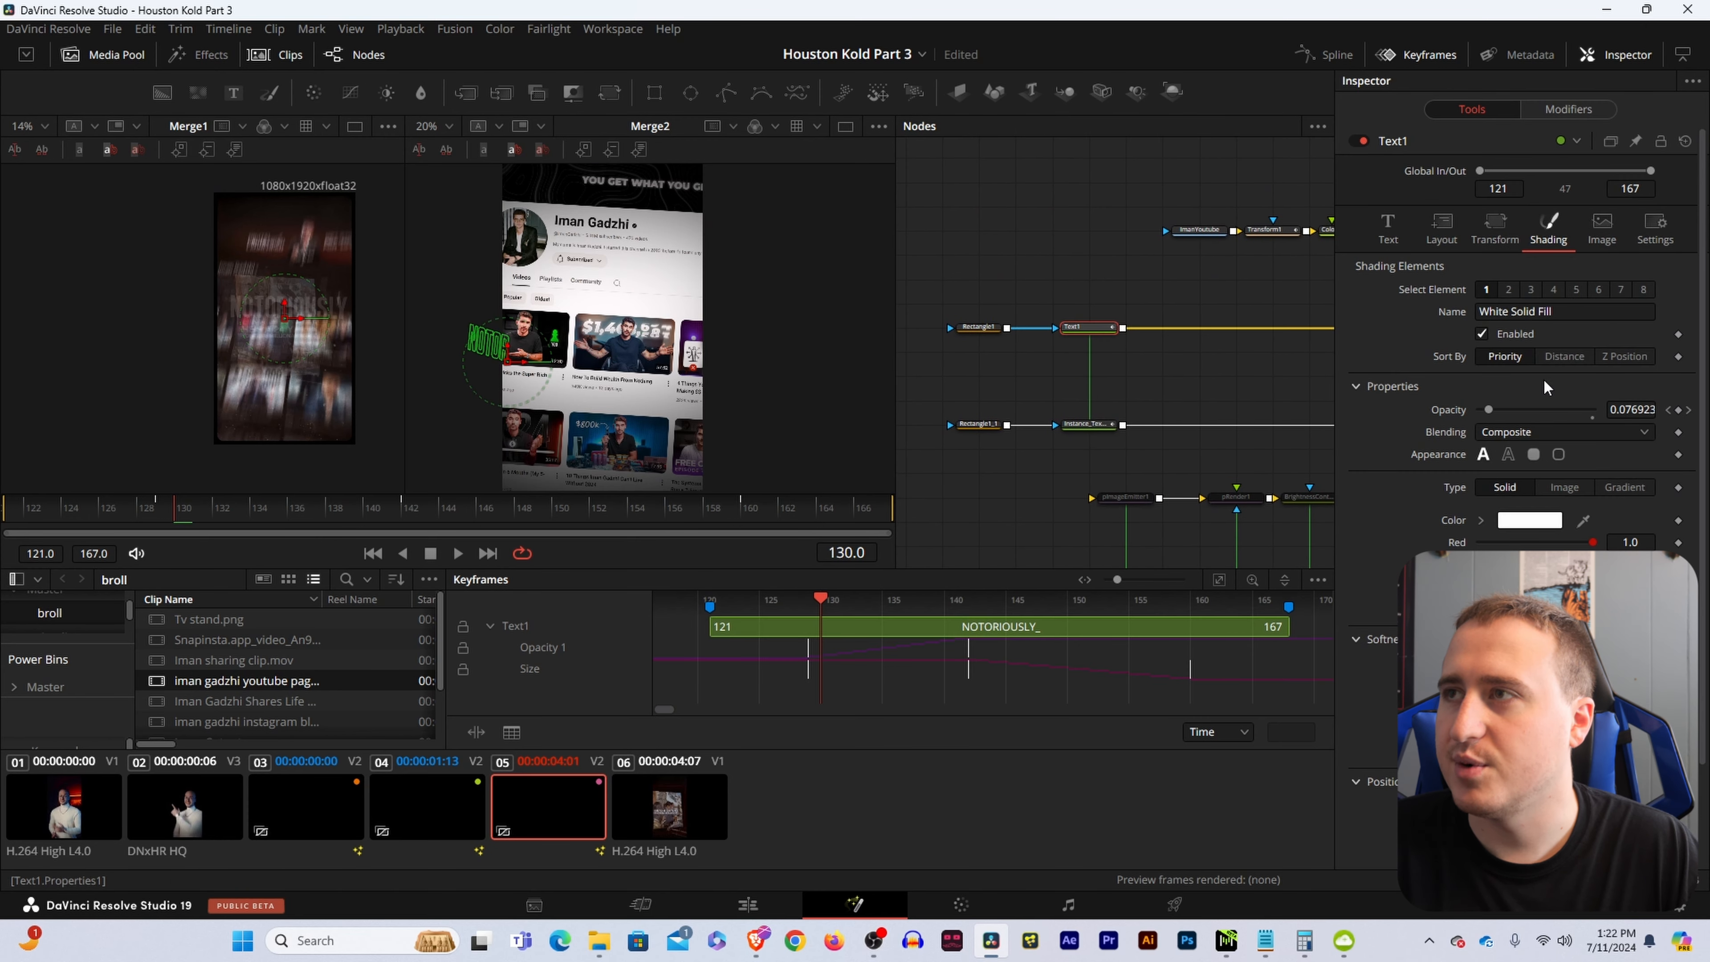
Set Text1's shading Opacity to 1.0 at frame 130 and reduce its fill's Red to 0.386 for a cyan colour.
{"action": "left_click_drag", "start_coordinate": [1492, 408], "coordinate": [1594, 412]}
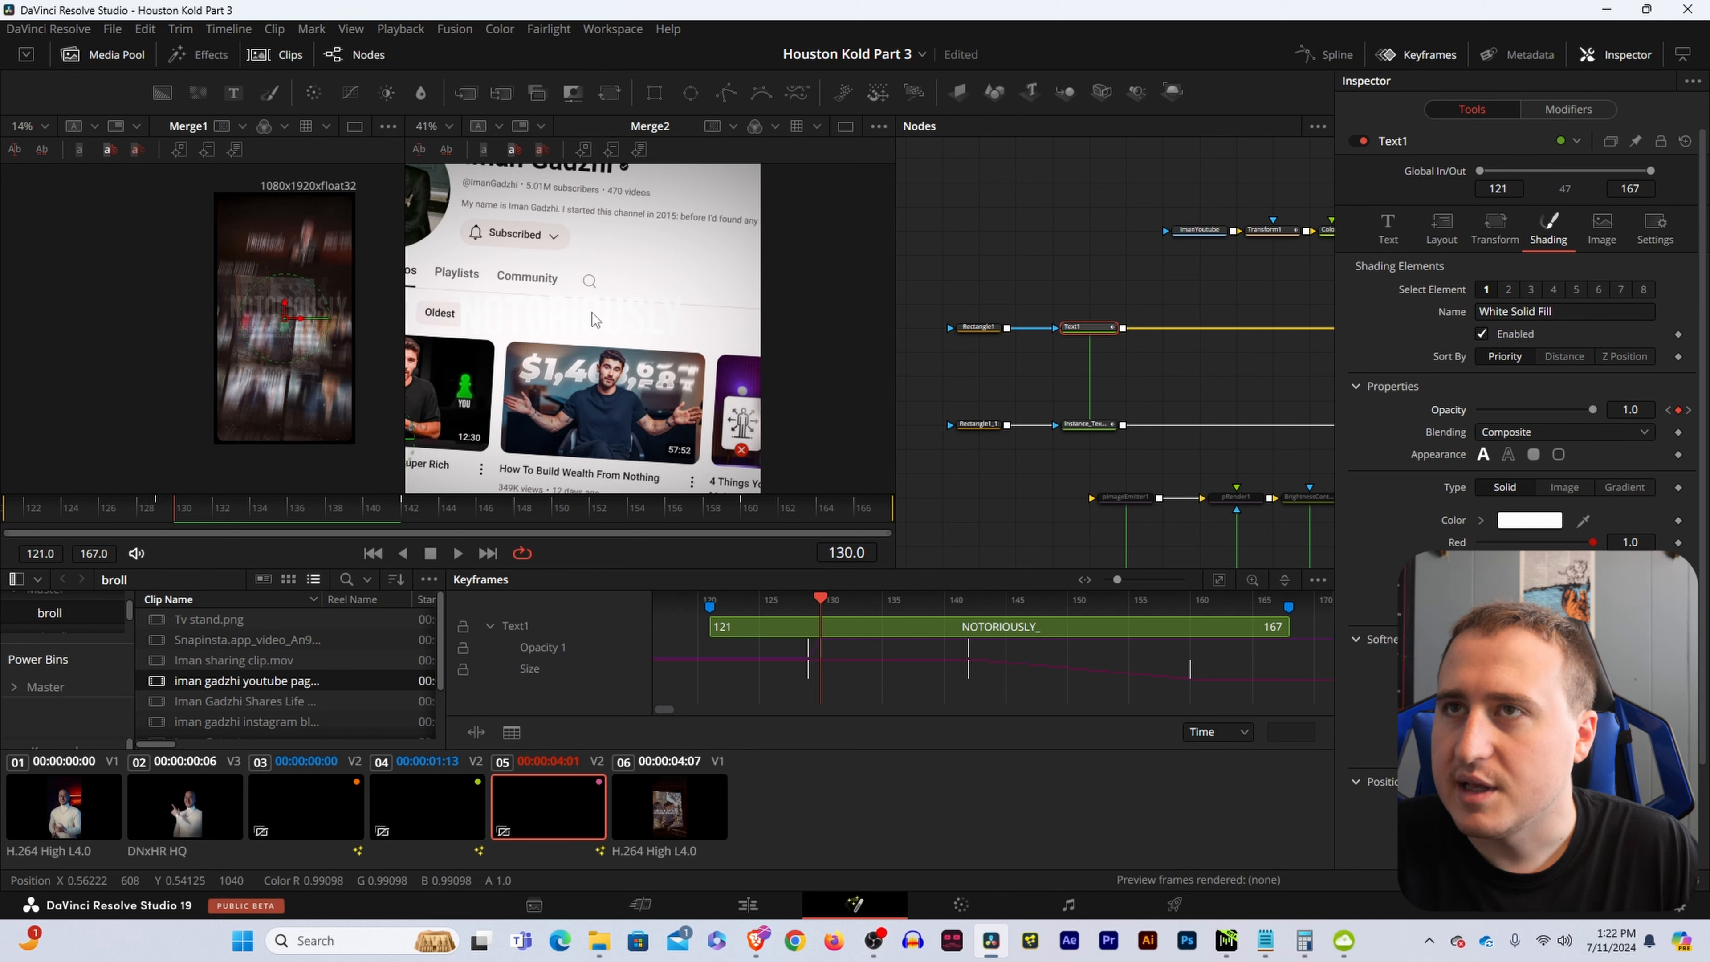
{"action": "left_click", "coordinate": [983, 329]}
{"action": "left_click", "coordinate": [1087, 329]}
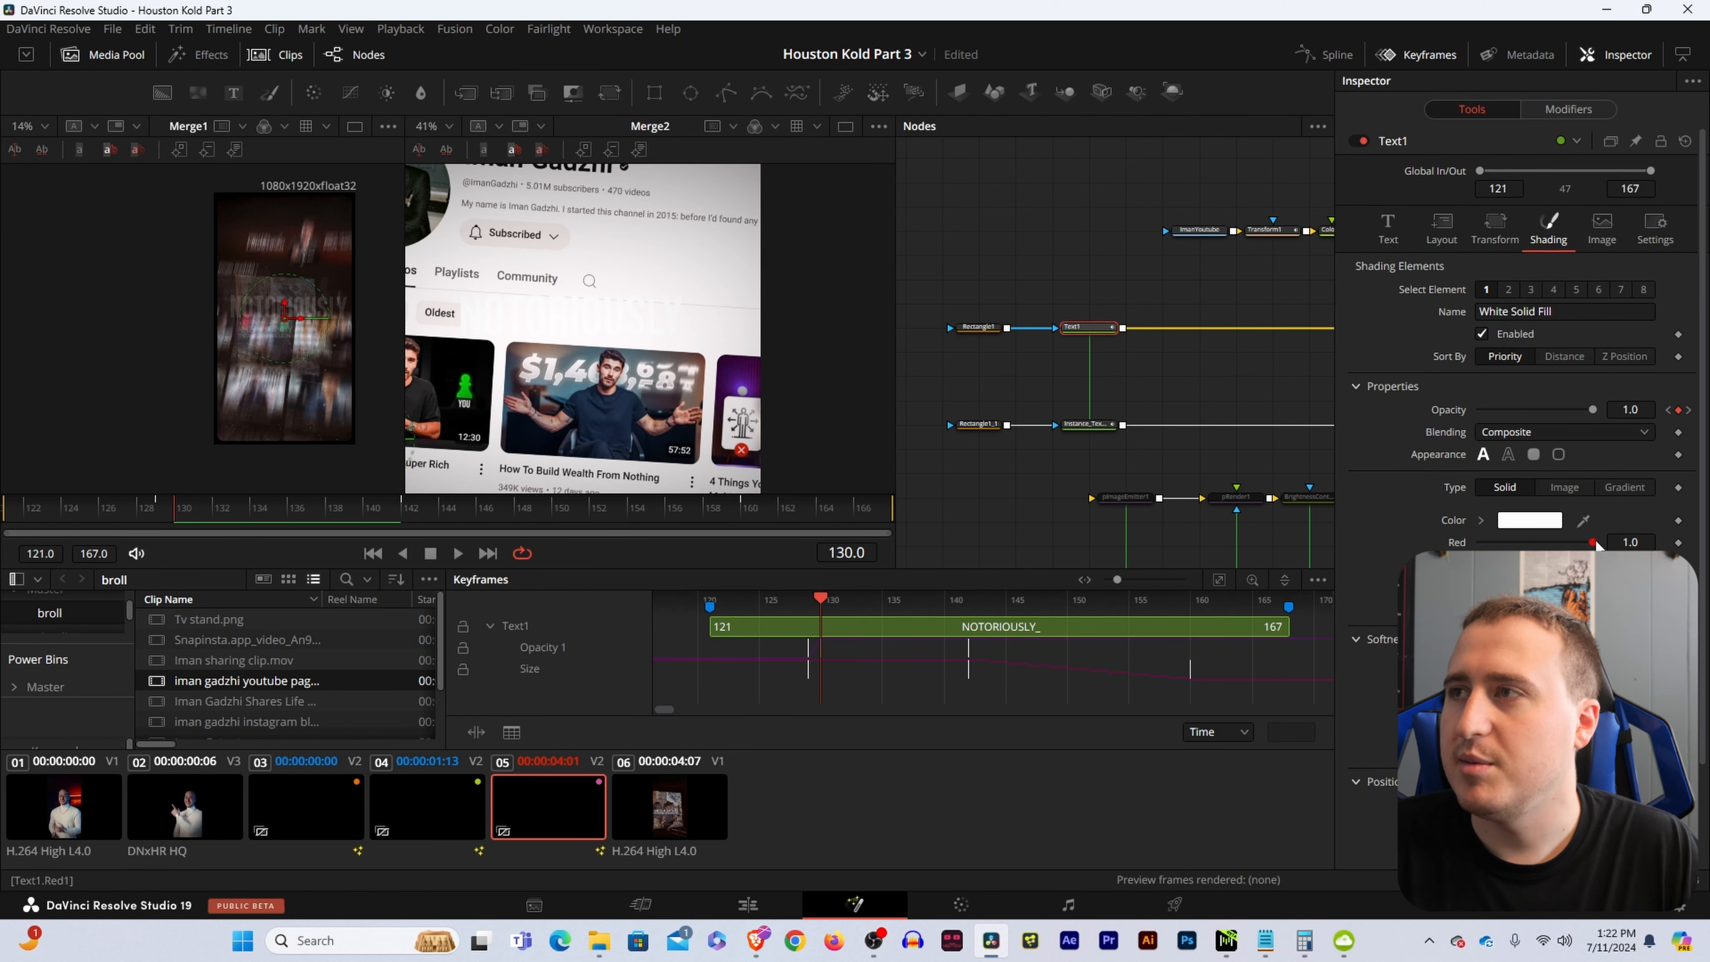
{"action": "left_click_drag", "start_coordinate": [1592, 543], "coordinate": [1528, 542]}
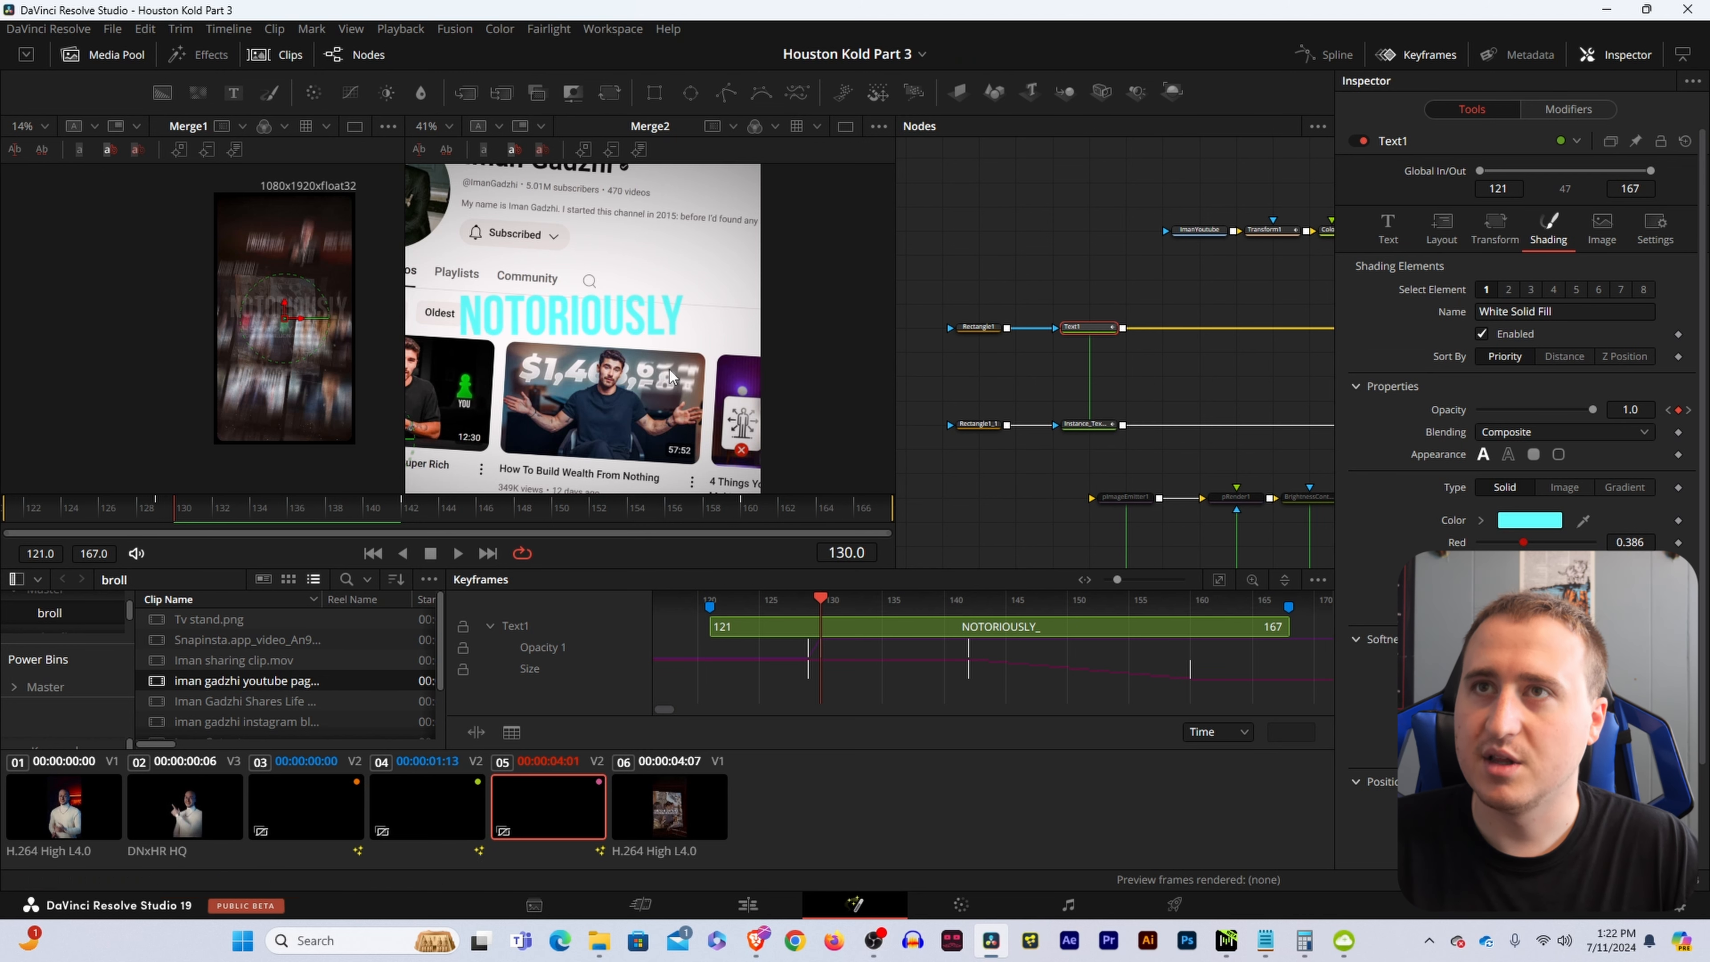
Increase Text1's Size to 0.1646 at frame 130 and check the word against Rectangle1's mask.
{"action": "left_click", "coordinate": [1388, 228]}
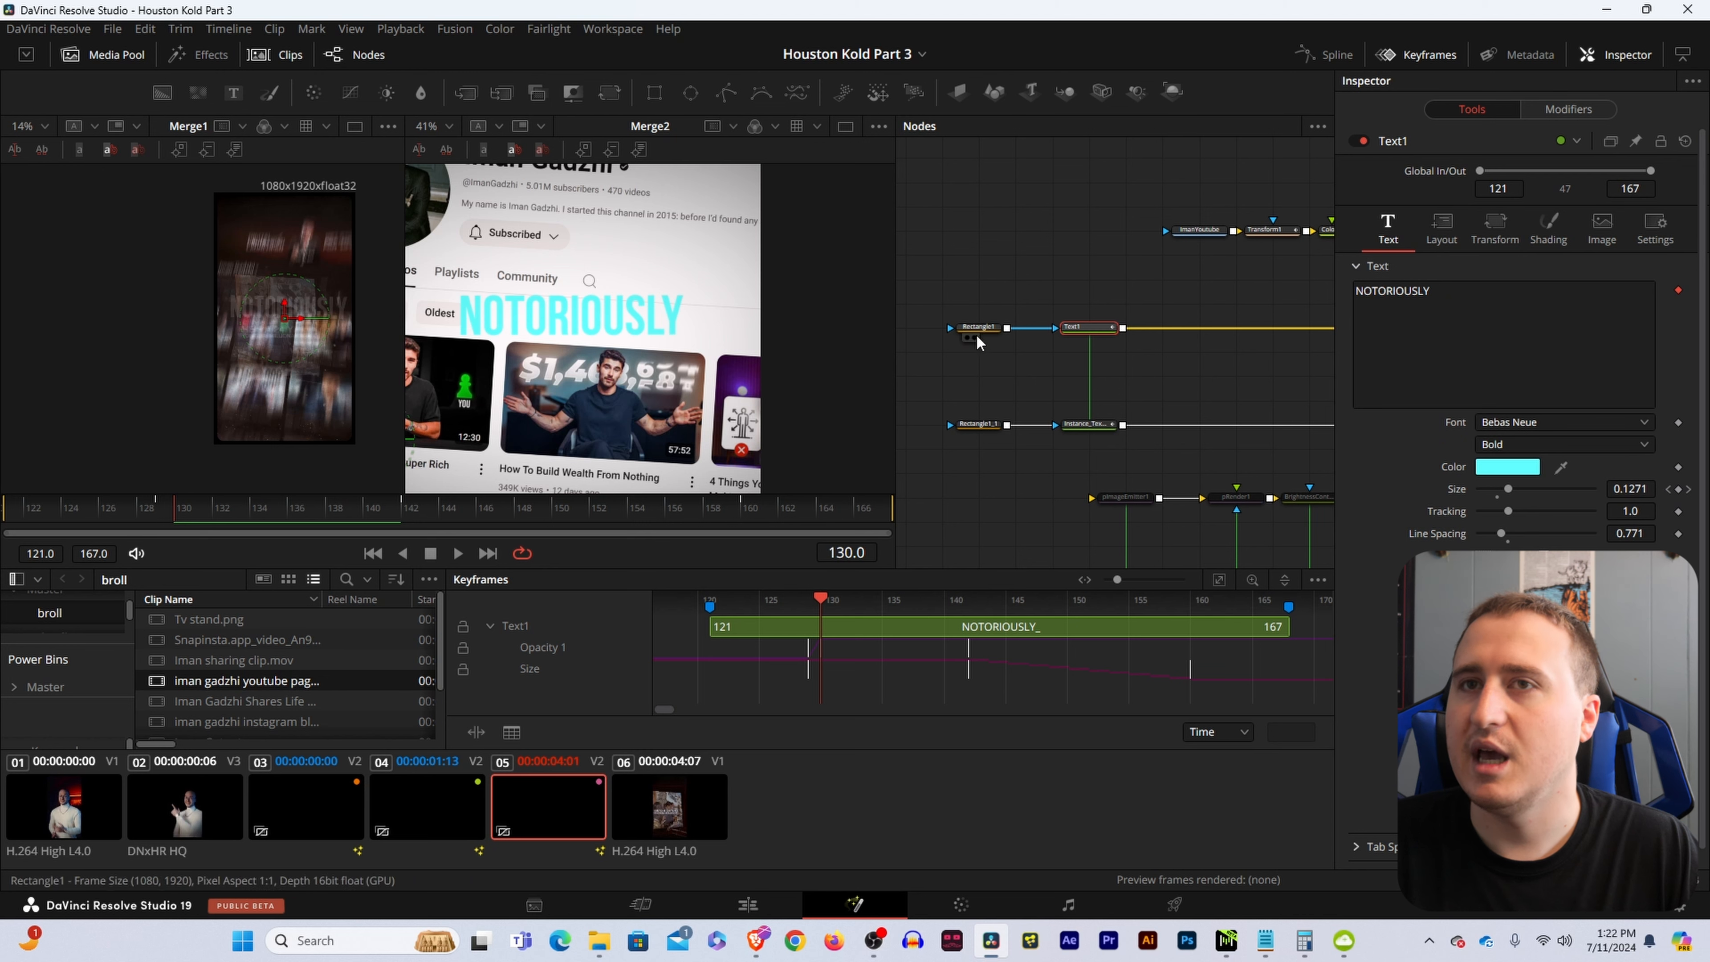
{"action": "left_click", "coordinate": [170, 511]}
{"action": "left_click_drag", "start_coordinate": [165, 515], "coordinate": [180, 523]}
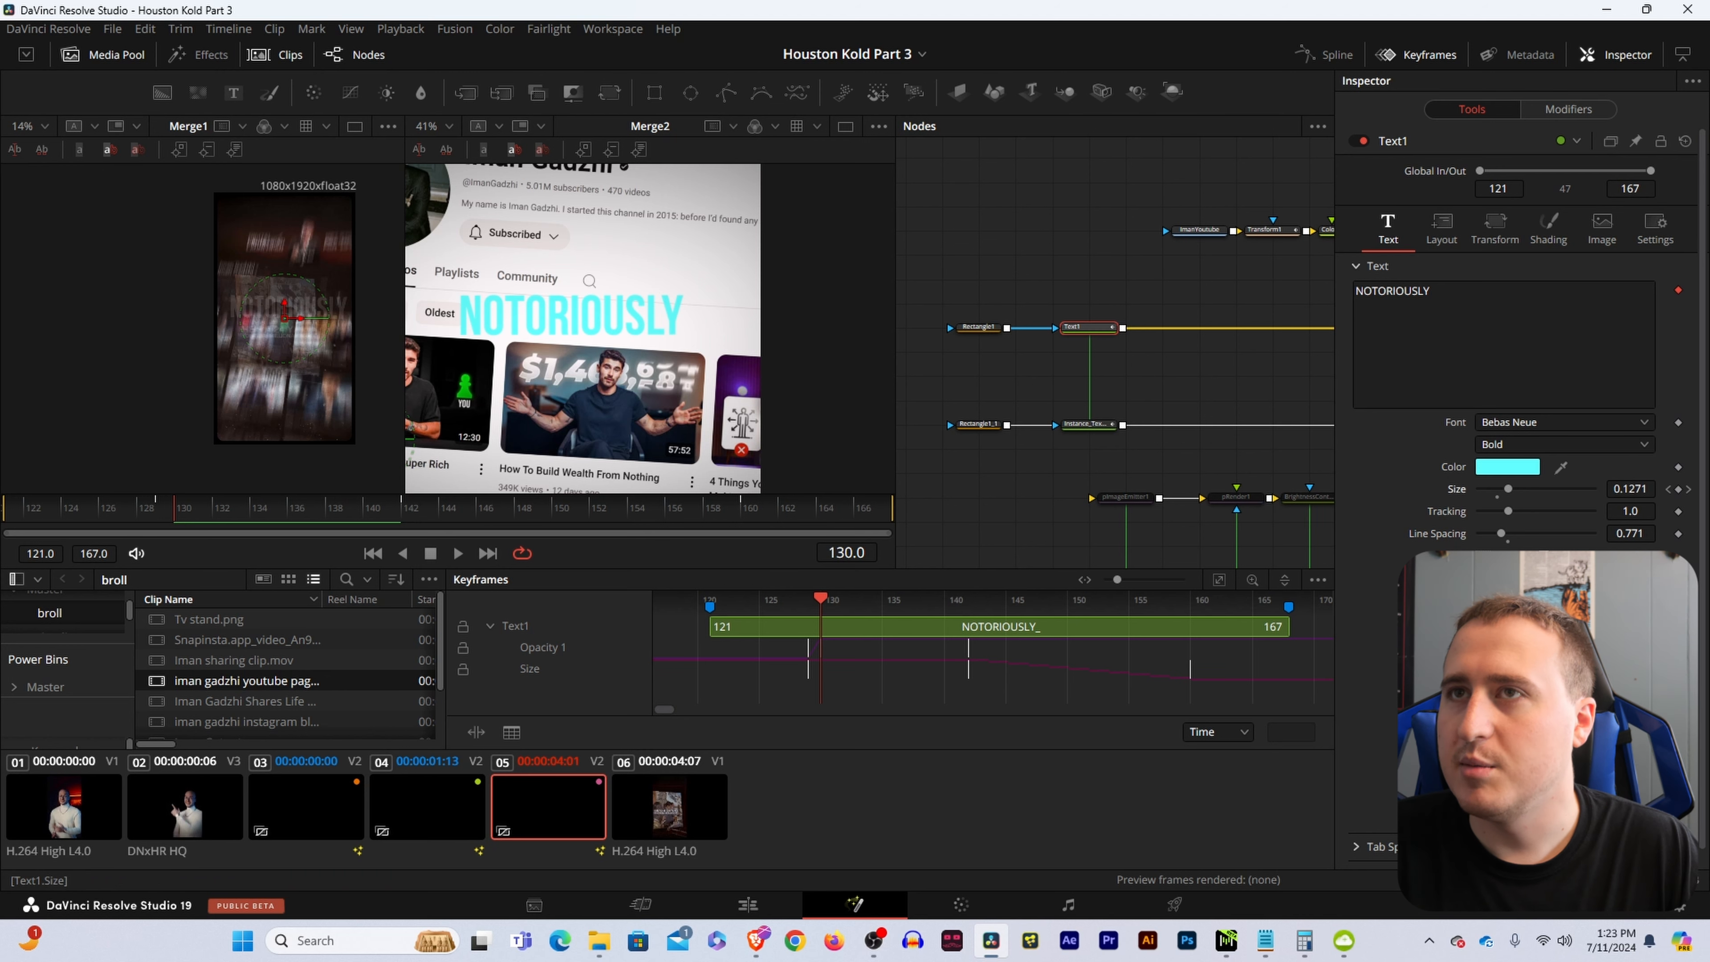
{"action": "left_click", "coordinate": [982, 328]}
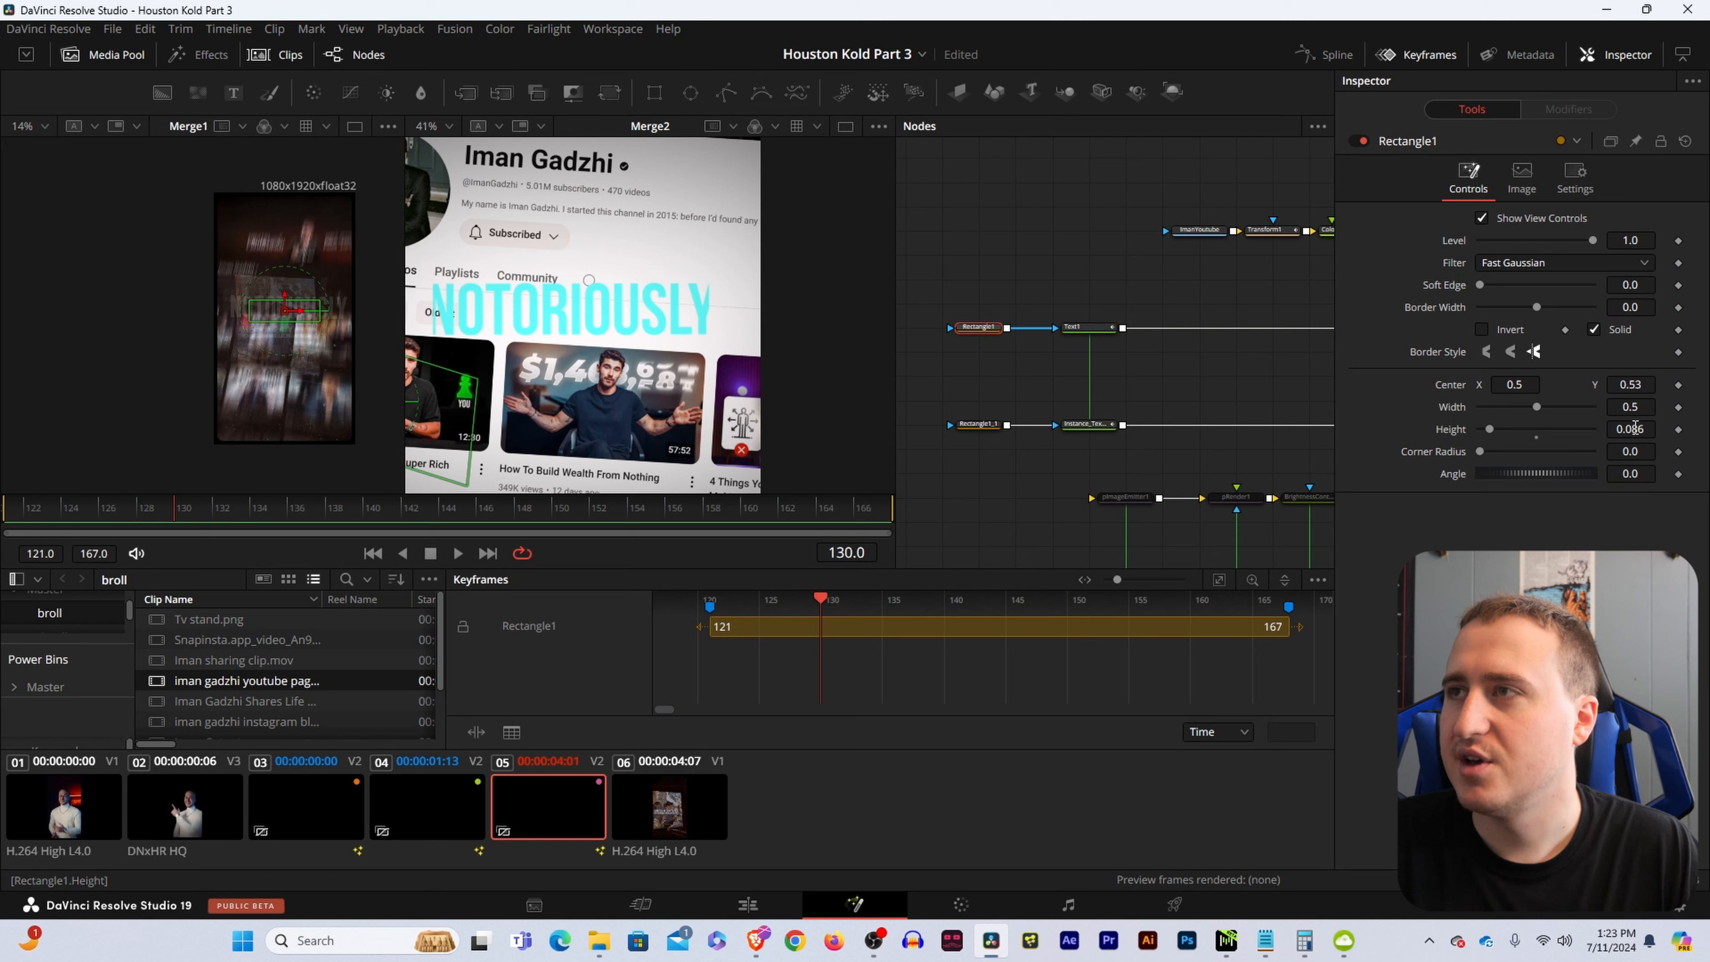
{"action": "left_click", "coordinate": [1108, 330]}
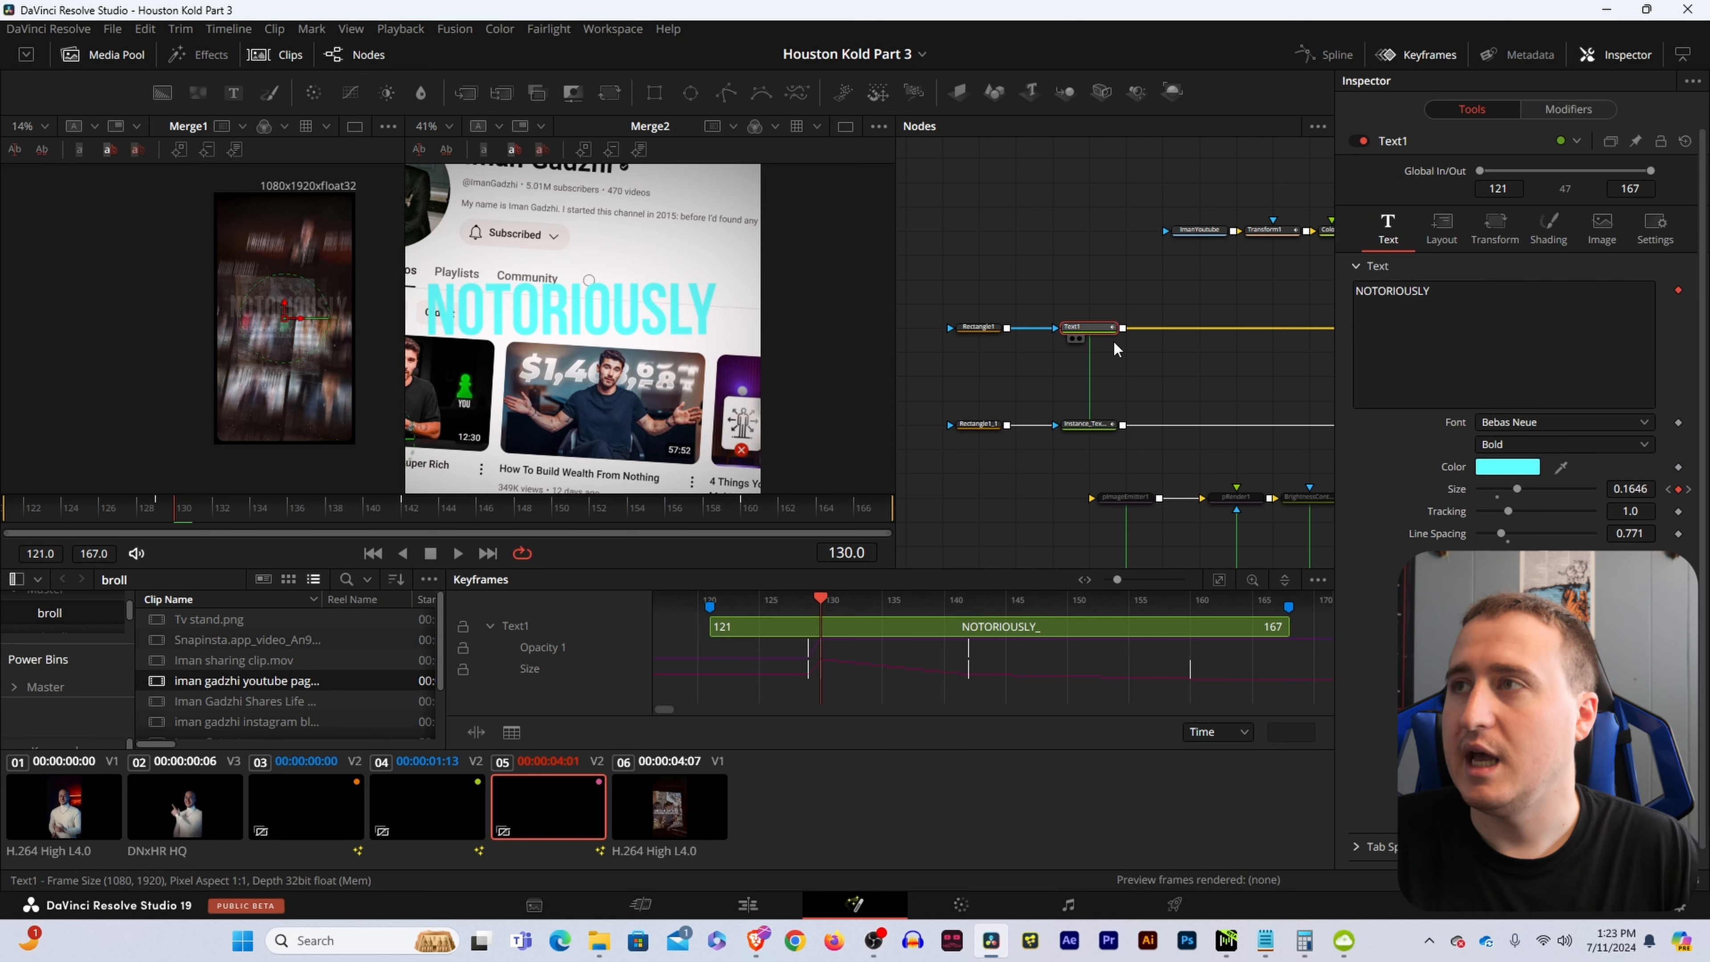
At frame 160, add KNOWN on a second line below NOTORIOUSLY in Instance_Text1's text.
{"action": "left_click", "coordinate": [1688, 490]}
{"action": "left_click", "coordinate": [1193, 383]}
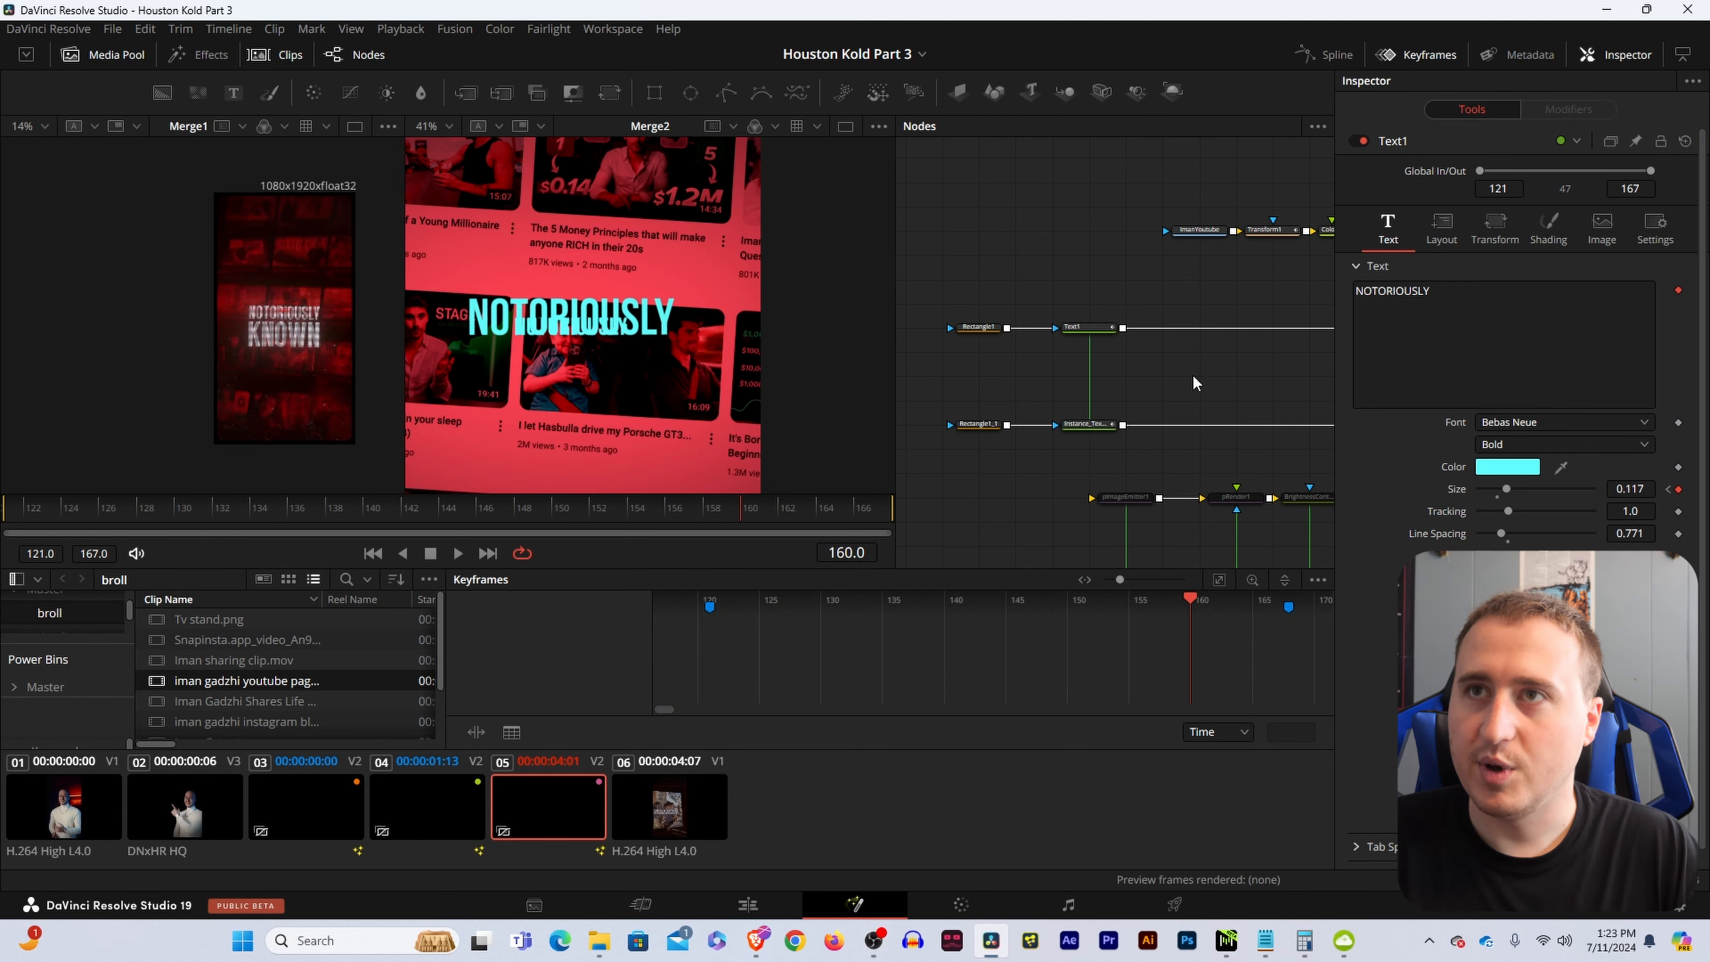
{"action": "left_click", "coordinate": [1105, 426]}
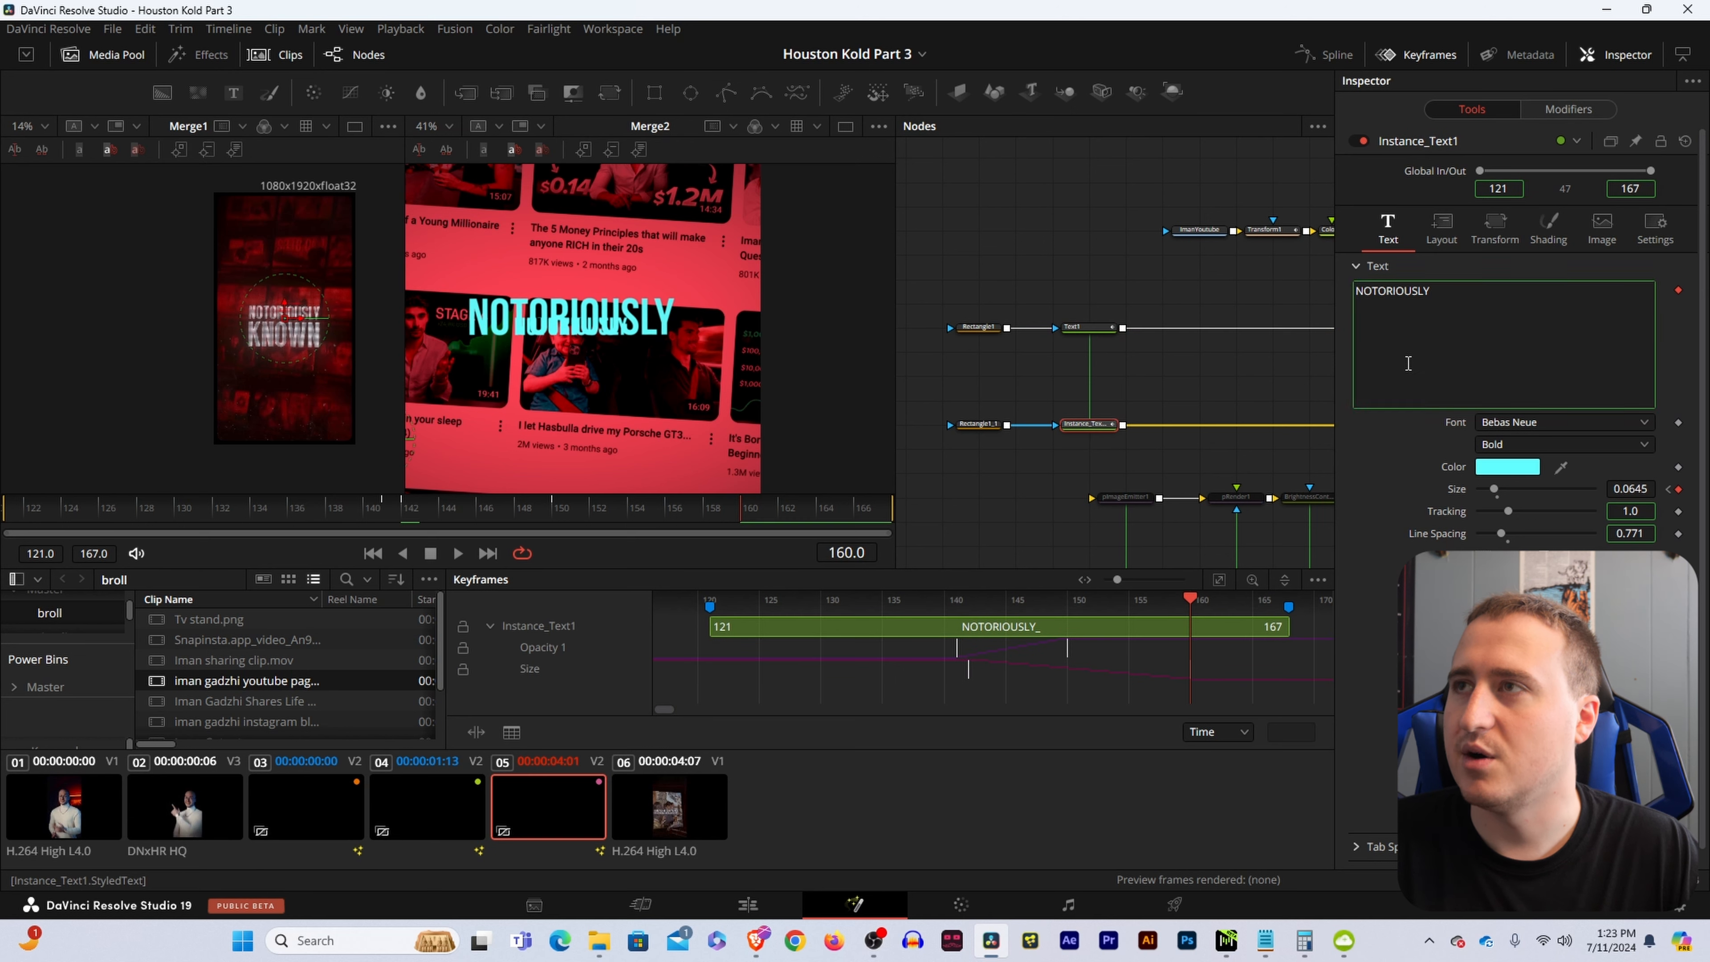
{"action": "right_click", "coordinate": [1486, 344]}
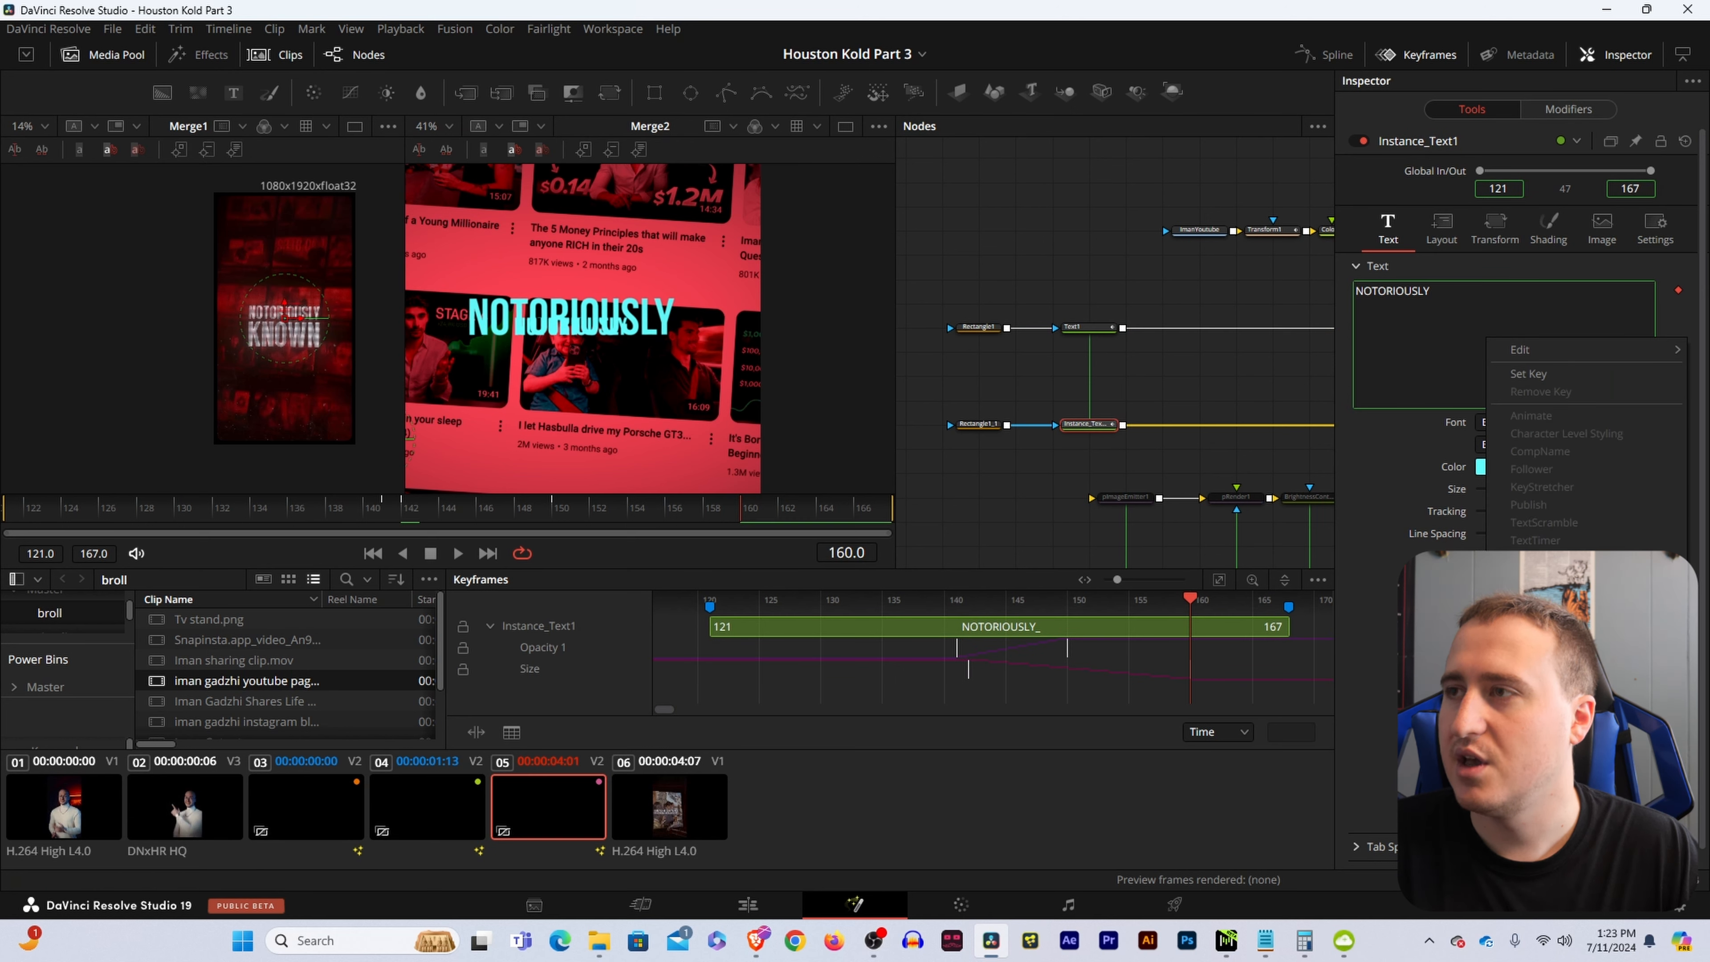
{"action": "left_click", "coordinate": [1450, 312]}
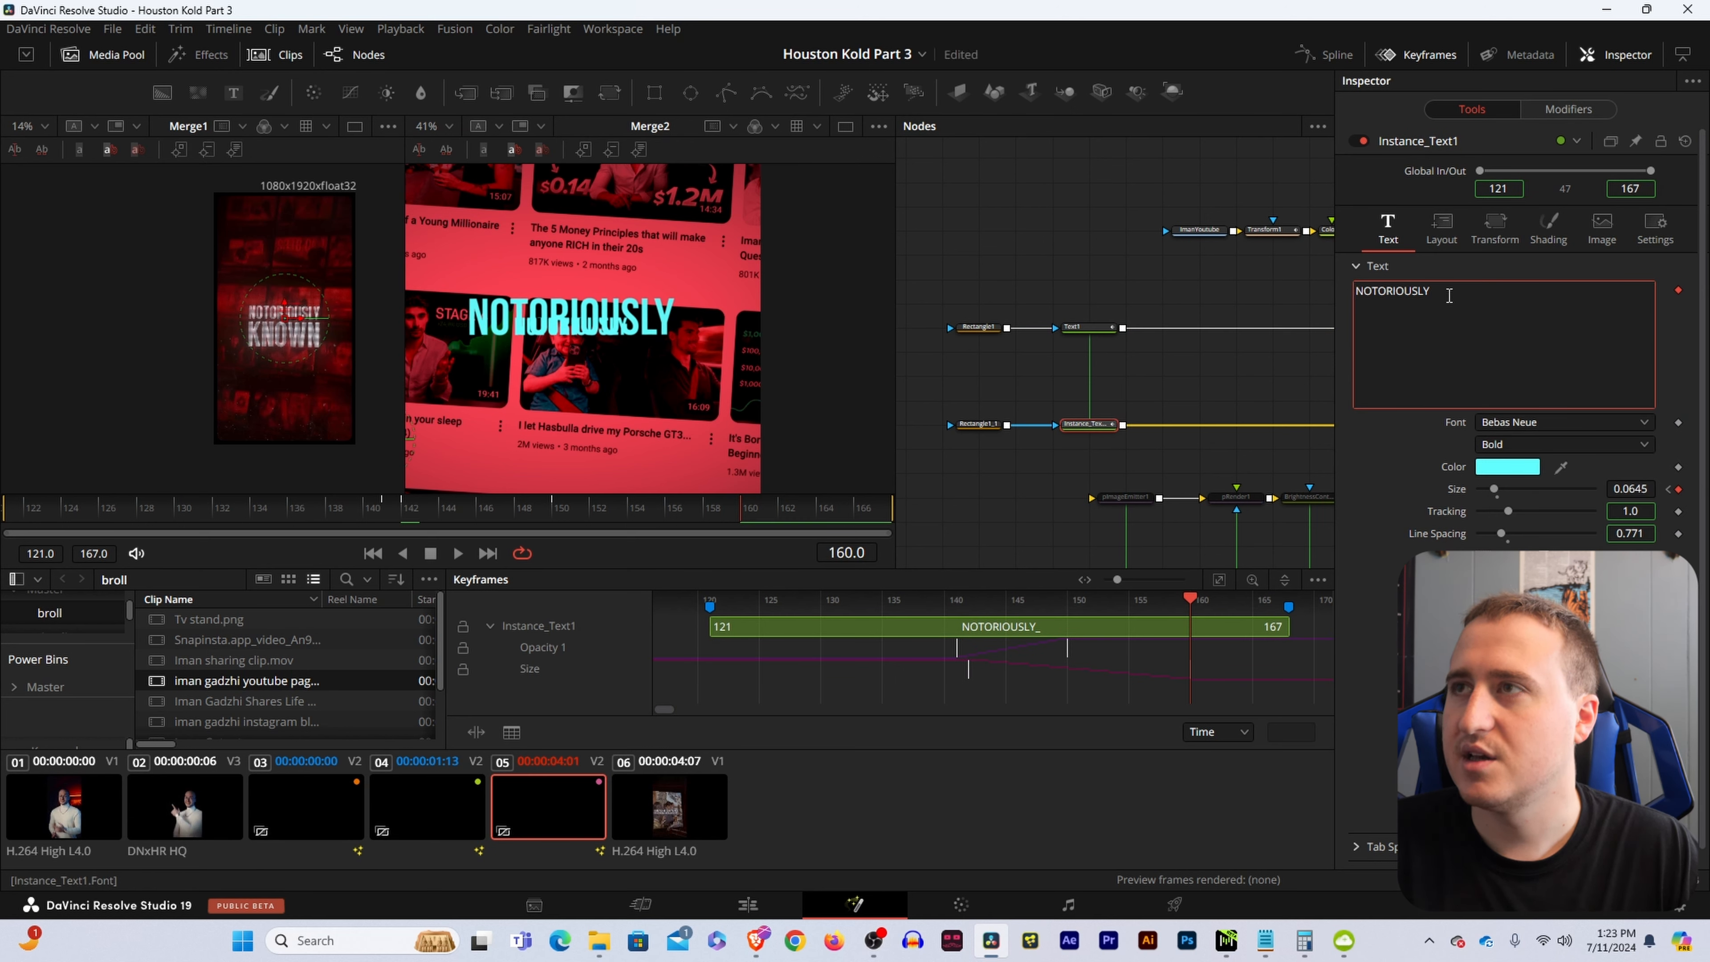
{"action": "left_click_drag", "start_coordinate": [1444, 288], "coordinate": [1334, 284]}
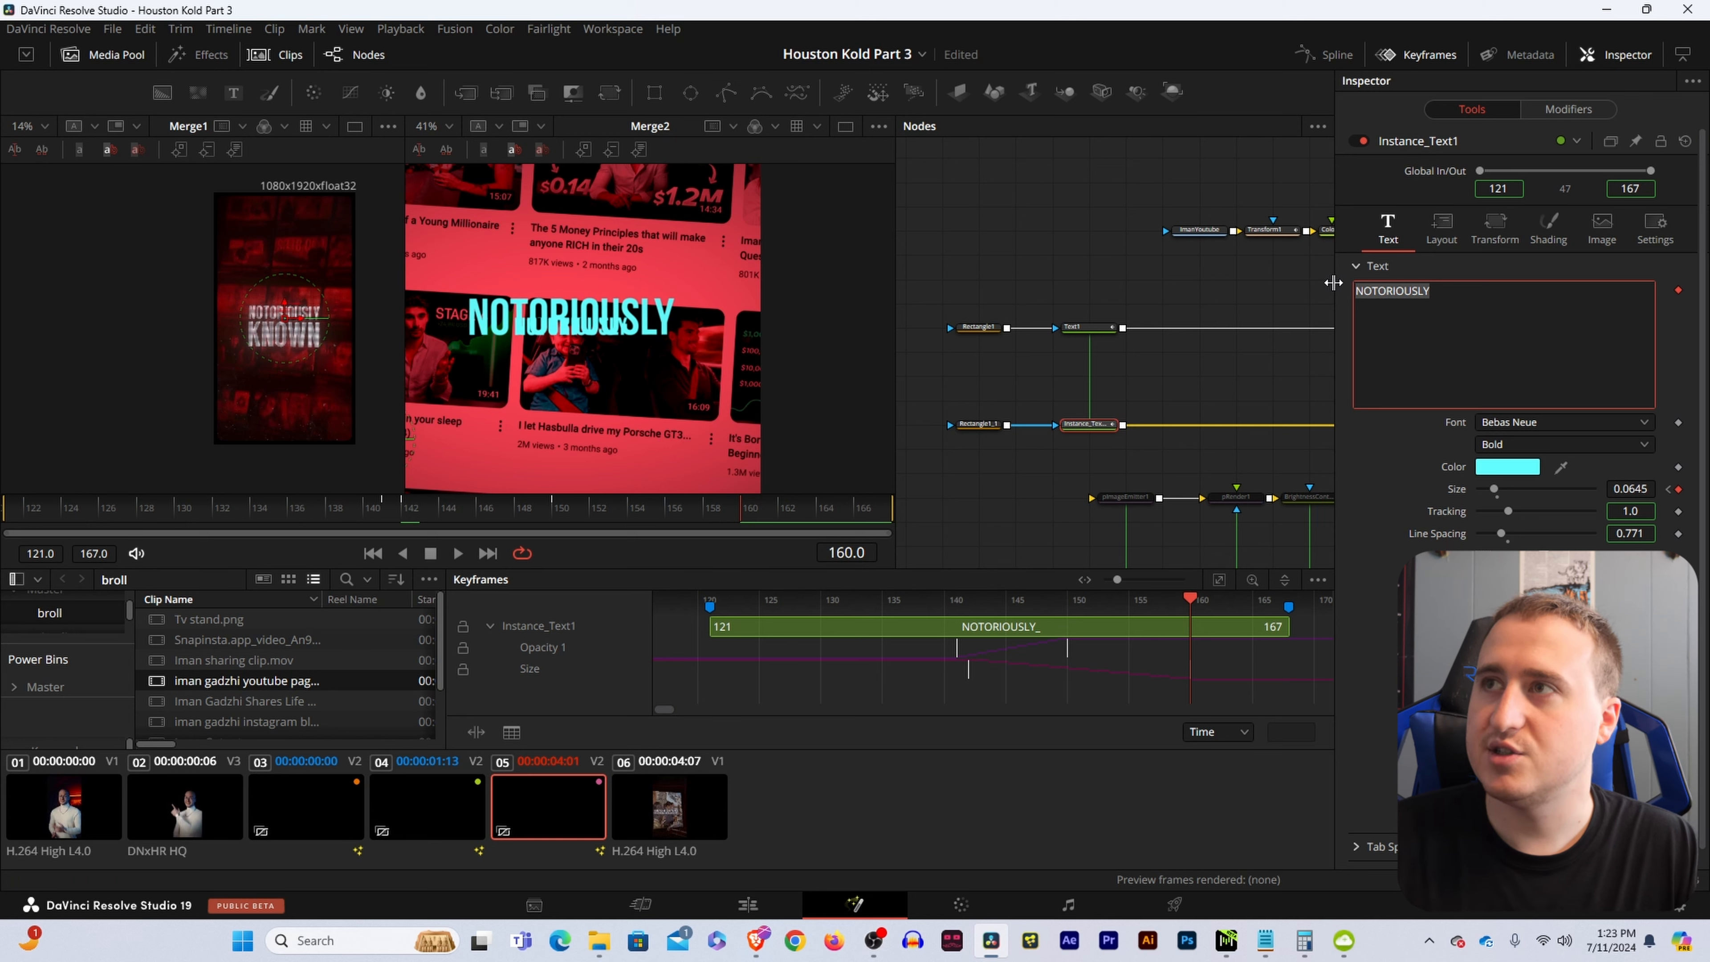
{"action": "key", "text": "Right"}
{"action": "key", "text": "Return"}
{"action": "type", "text": "k"}
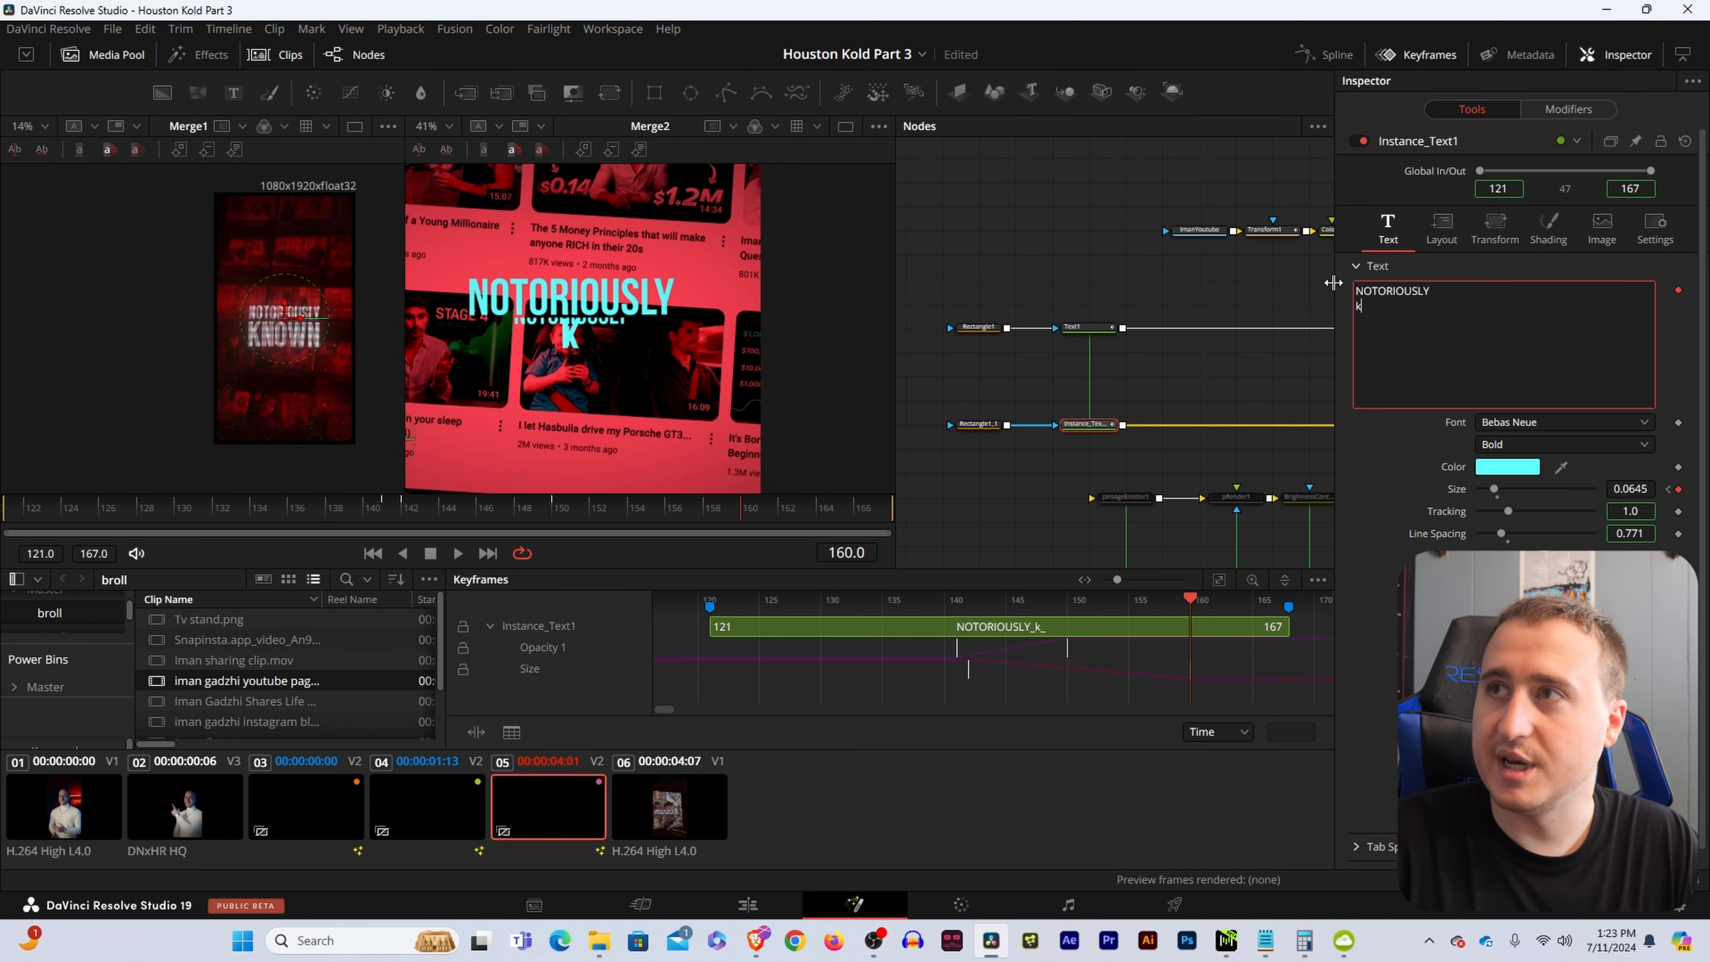
{"action": "key", "text": "BackSpace"}
{"action": "type", "text": "KNOWN"}
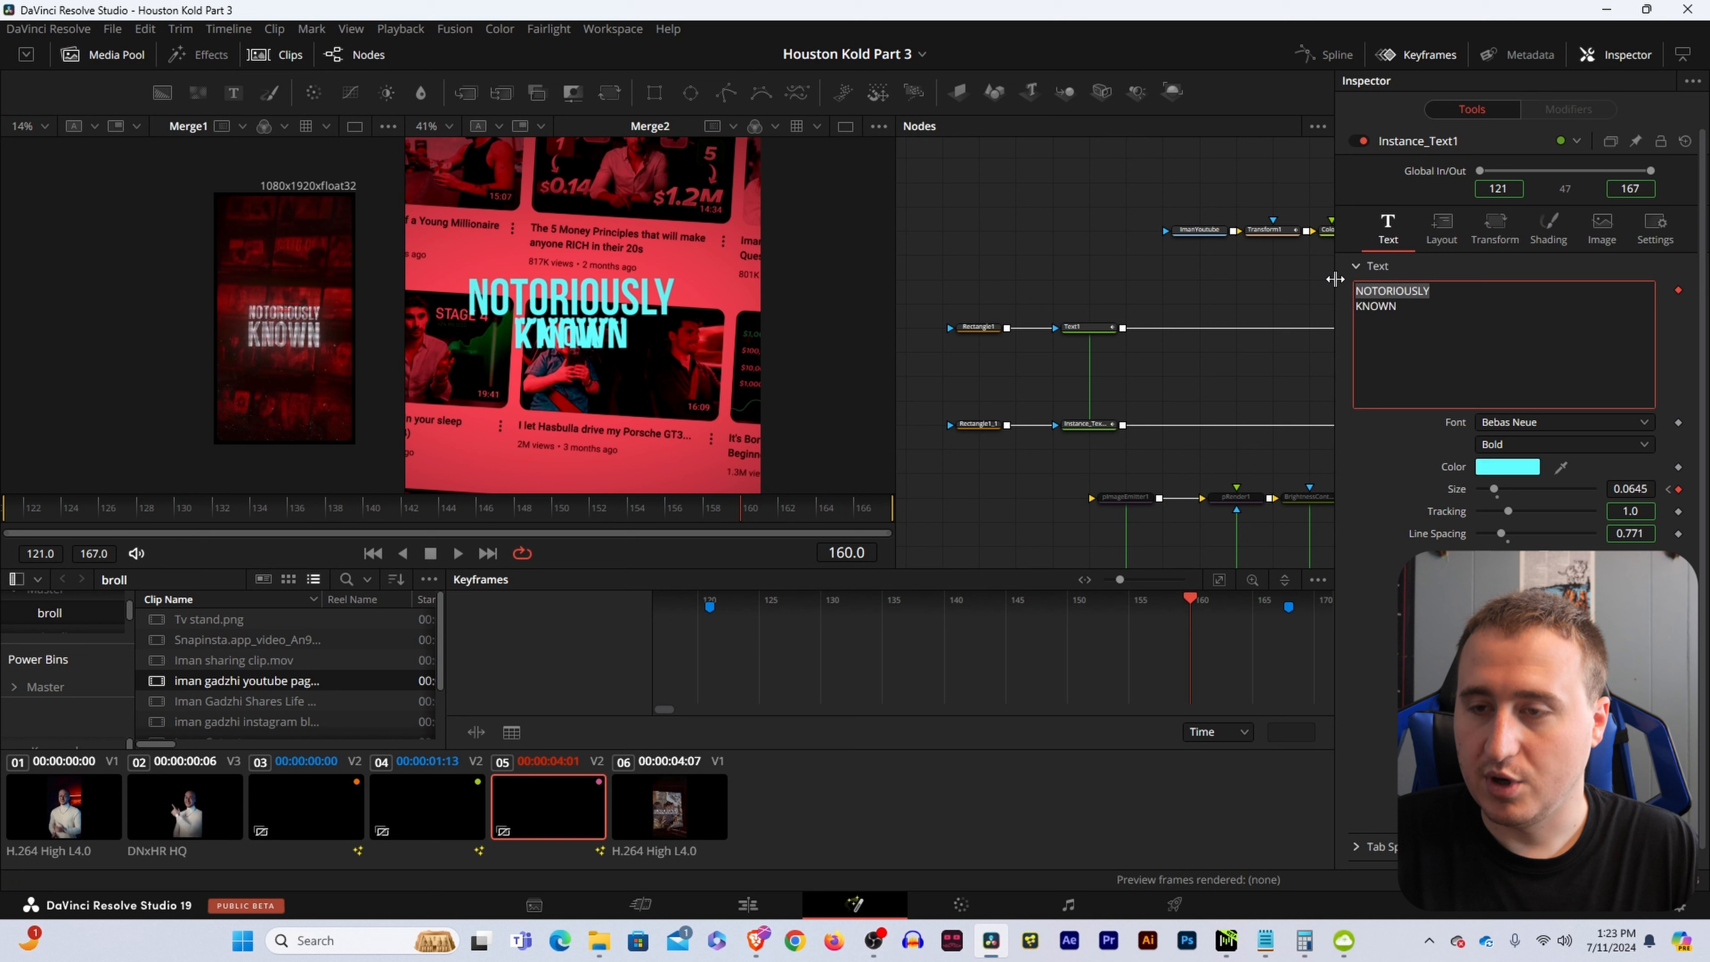
Try to delete NOTORIOUSLY from Instance_Text1's text and compare it with Text1's text.
{"action": "key", "text": "BackSpace"}
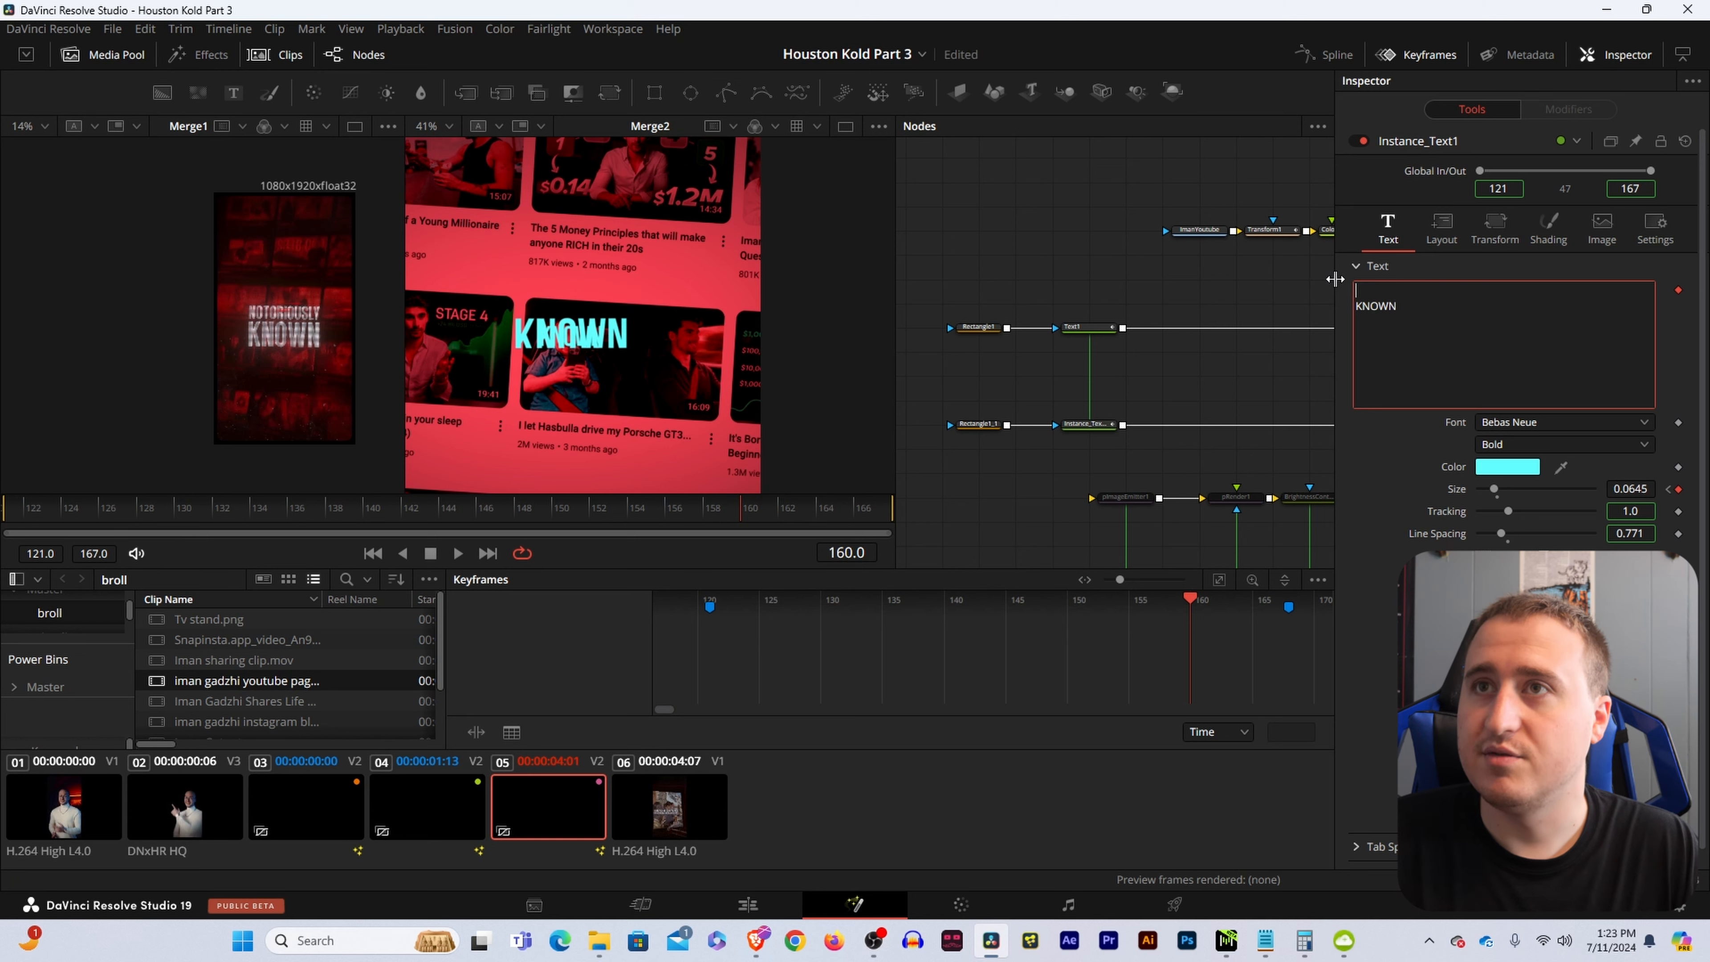
{"action": "left_click", "coordinate": [1104, 326]}
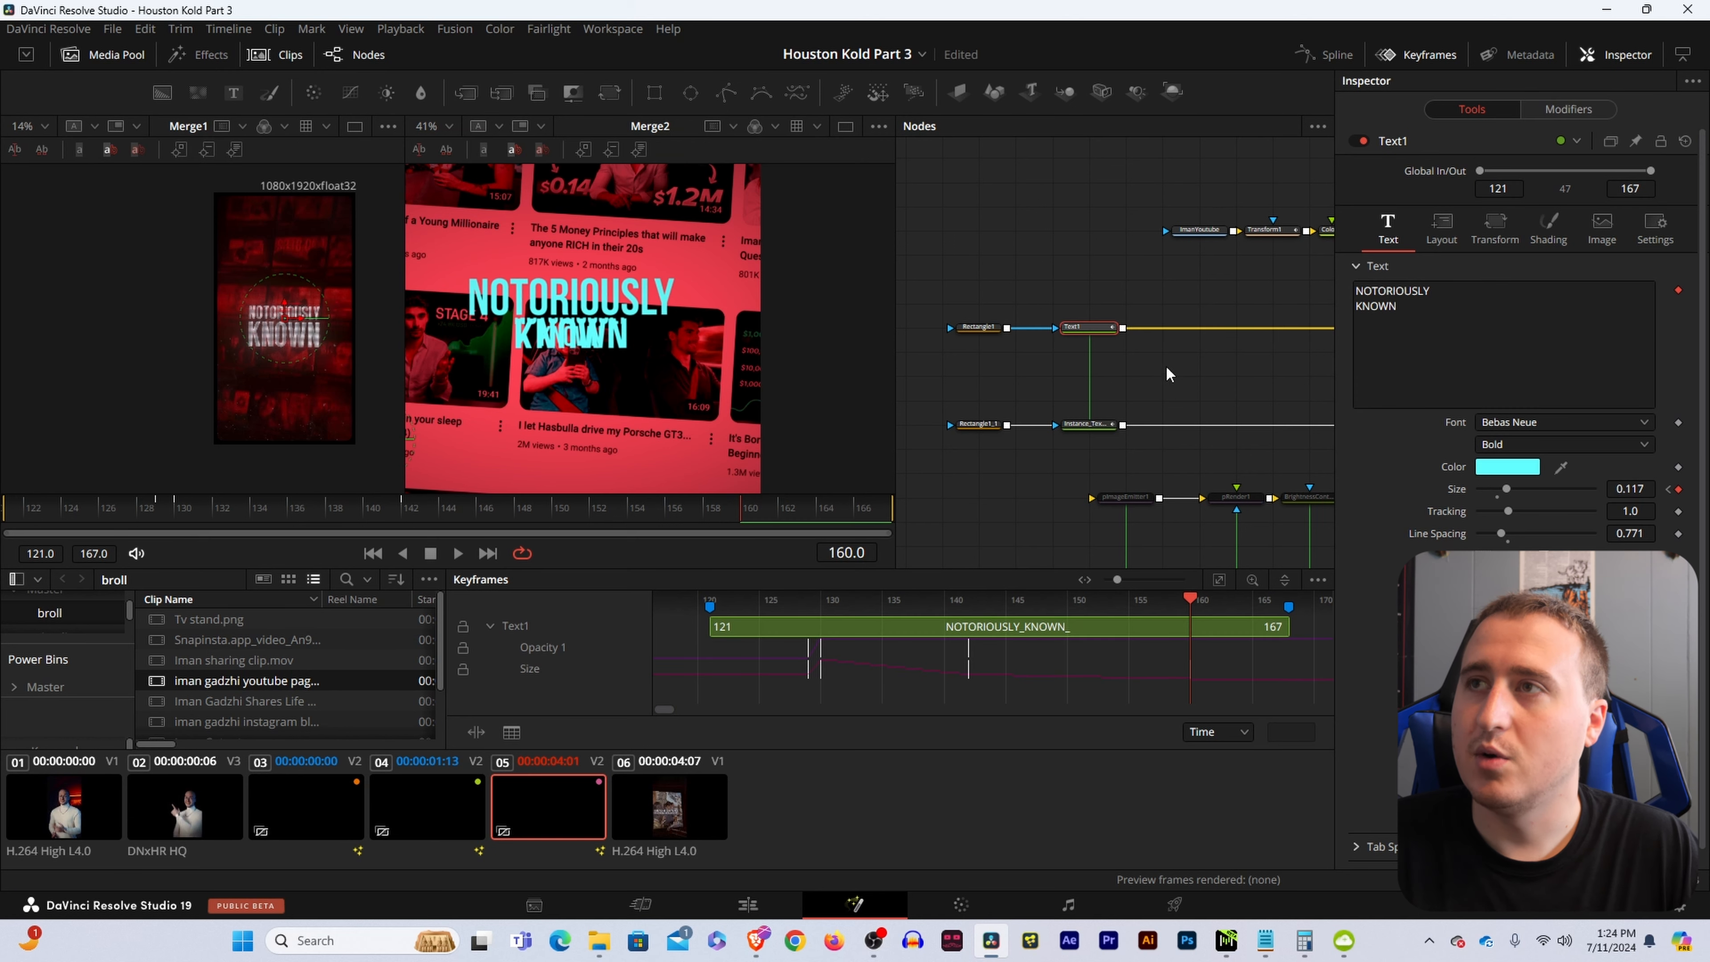
{"action": "left_click", "coordinate": [1094, 423]}
{"action": "right_click", "coordinate": [1486, 342]}
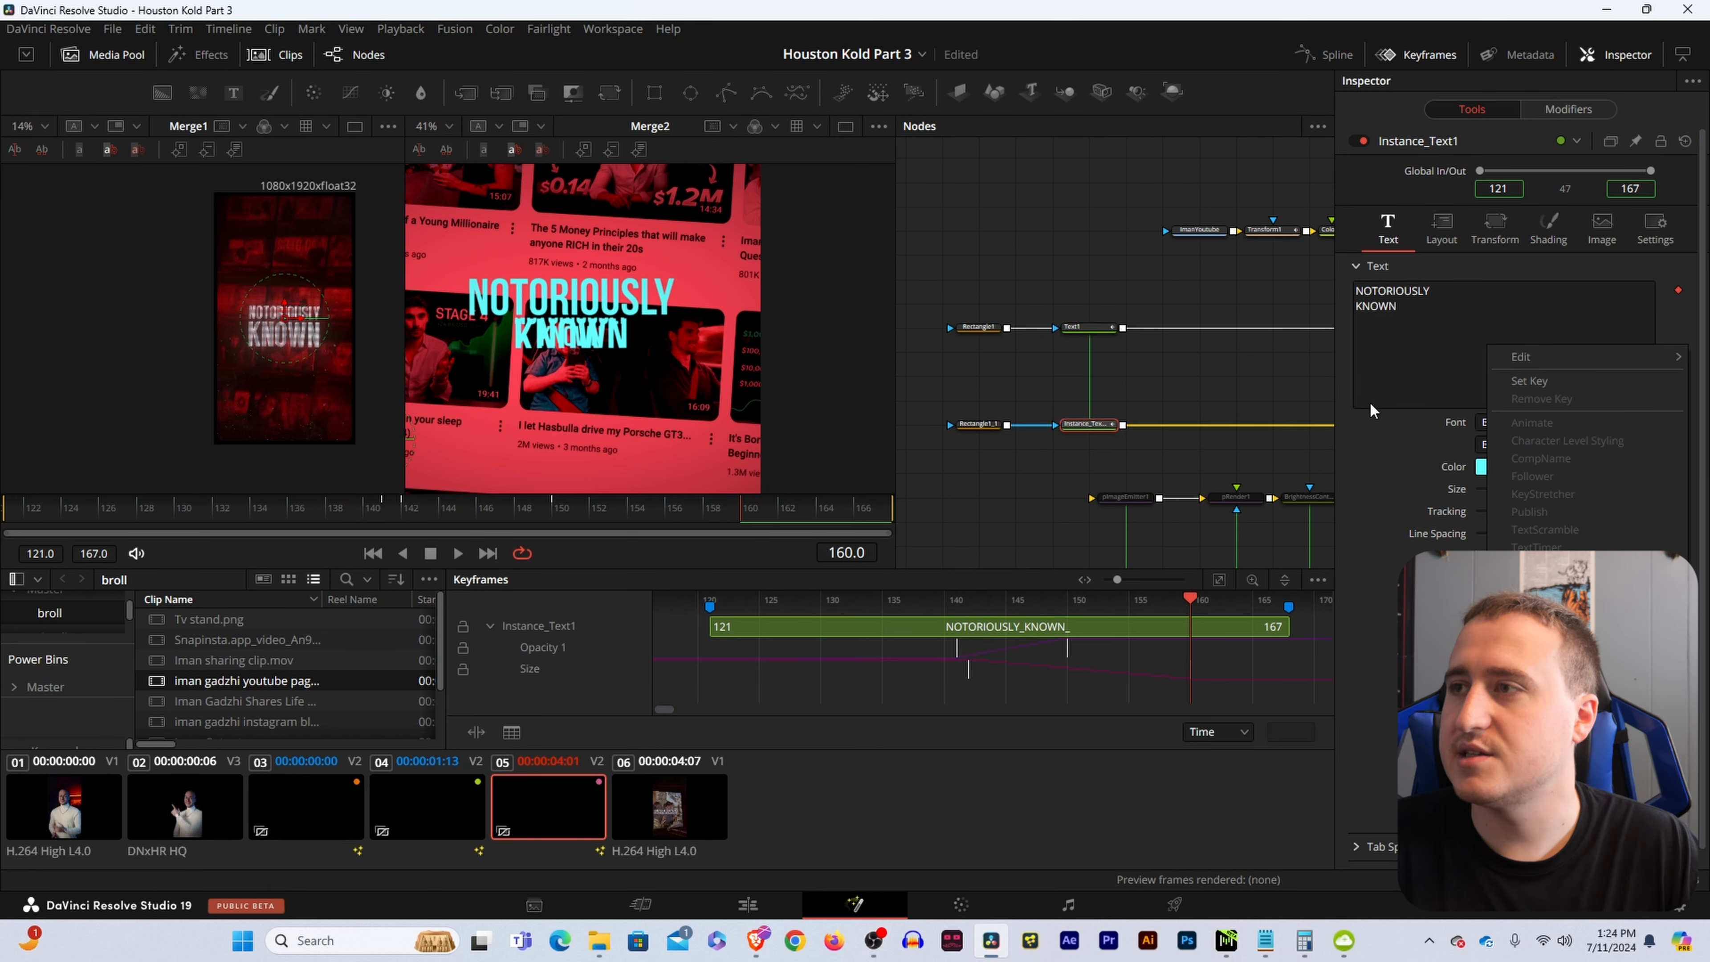
{"action": "left_click", "coordinate": [1275, 399]}
Remove the text keyframes from Text1 and Instance_Text1, and delete NOTORIOUSLY from Instance_Text1 while keeping KNOWN on the second line.
{"action": "left_click", "coordinate": [1101, 326]}
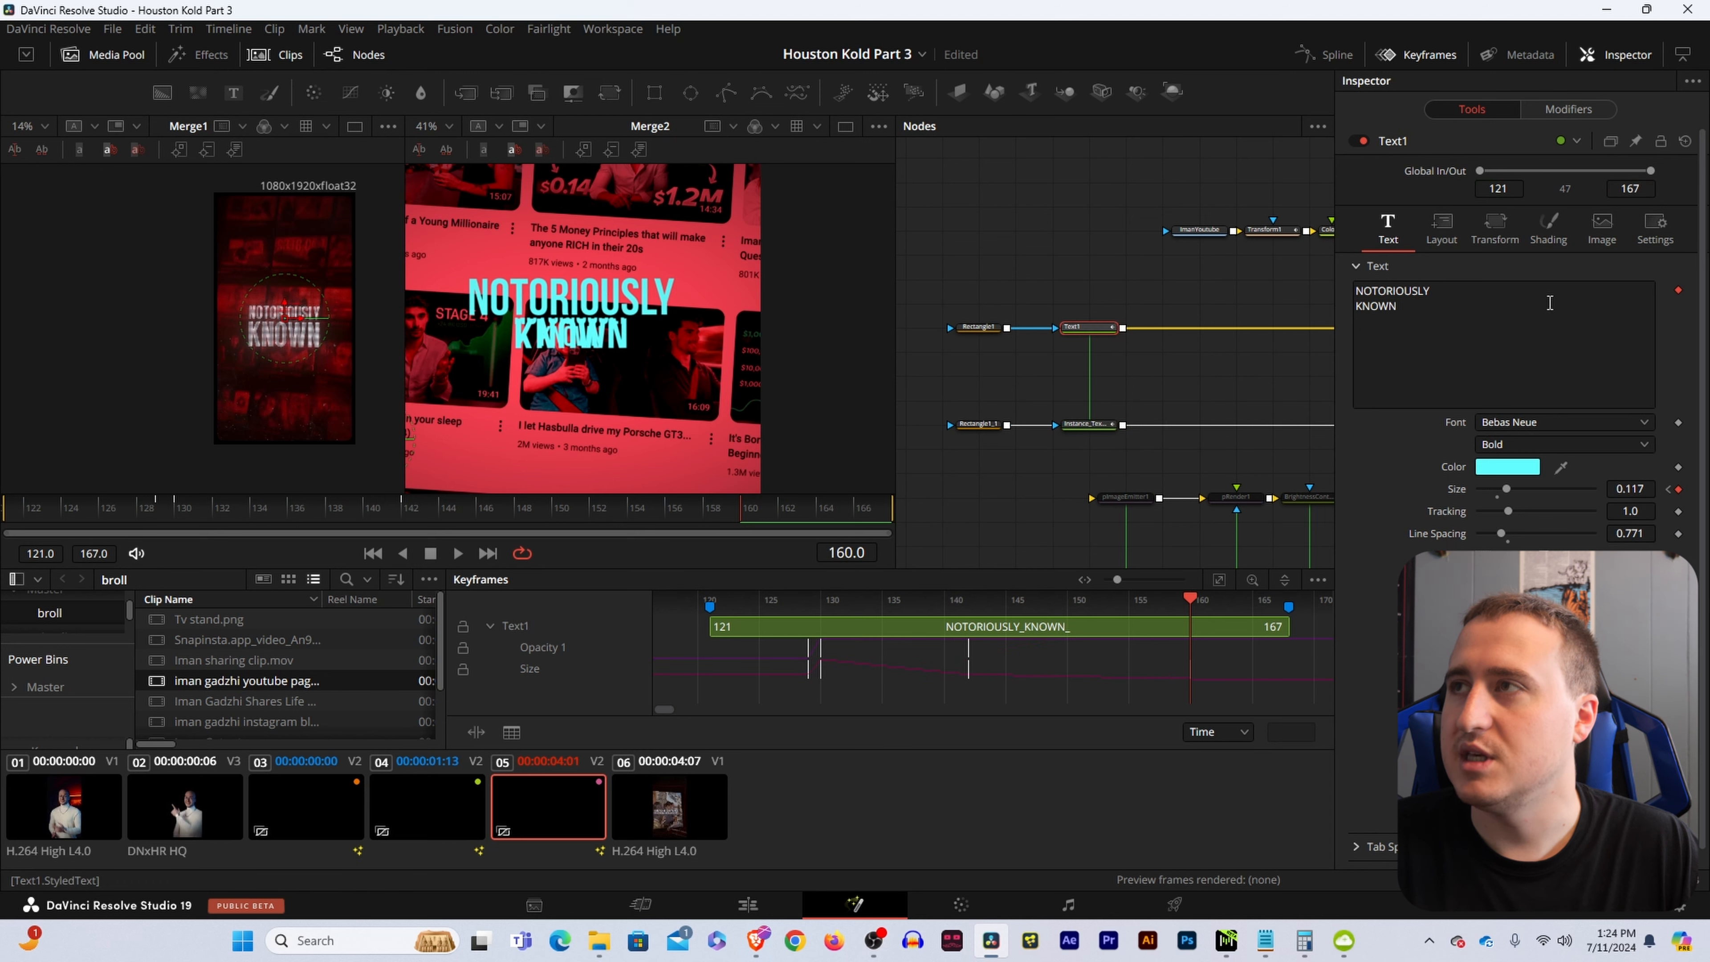
{"action": "left_click", "coordinate": [1677, 290]}
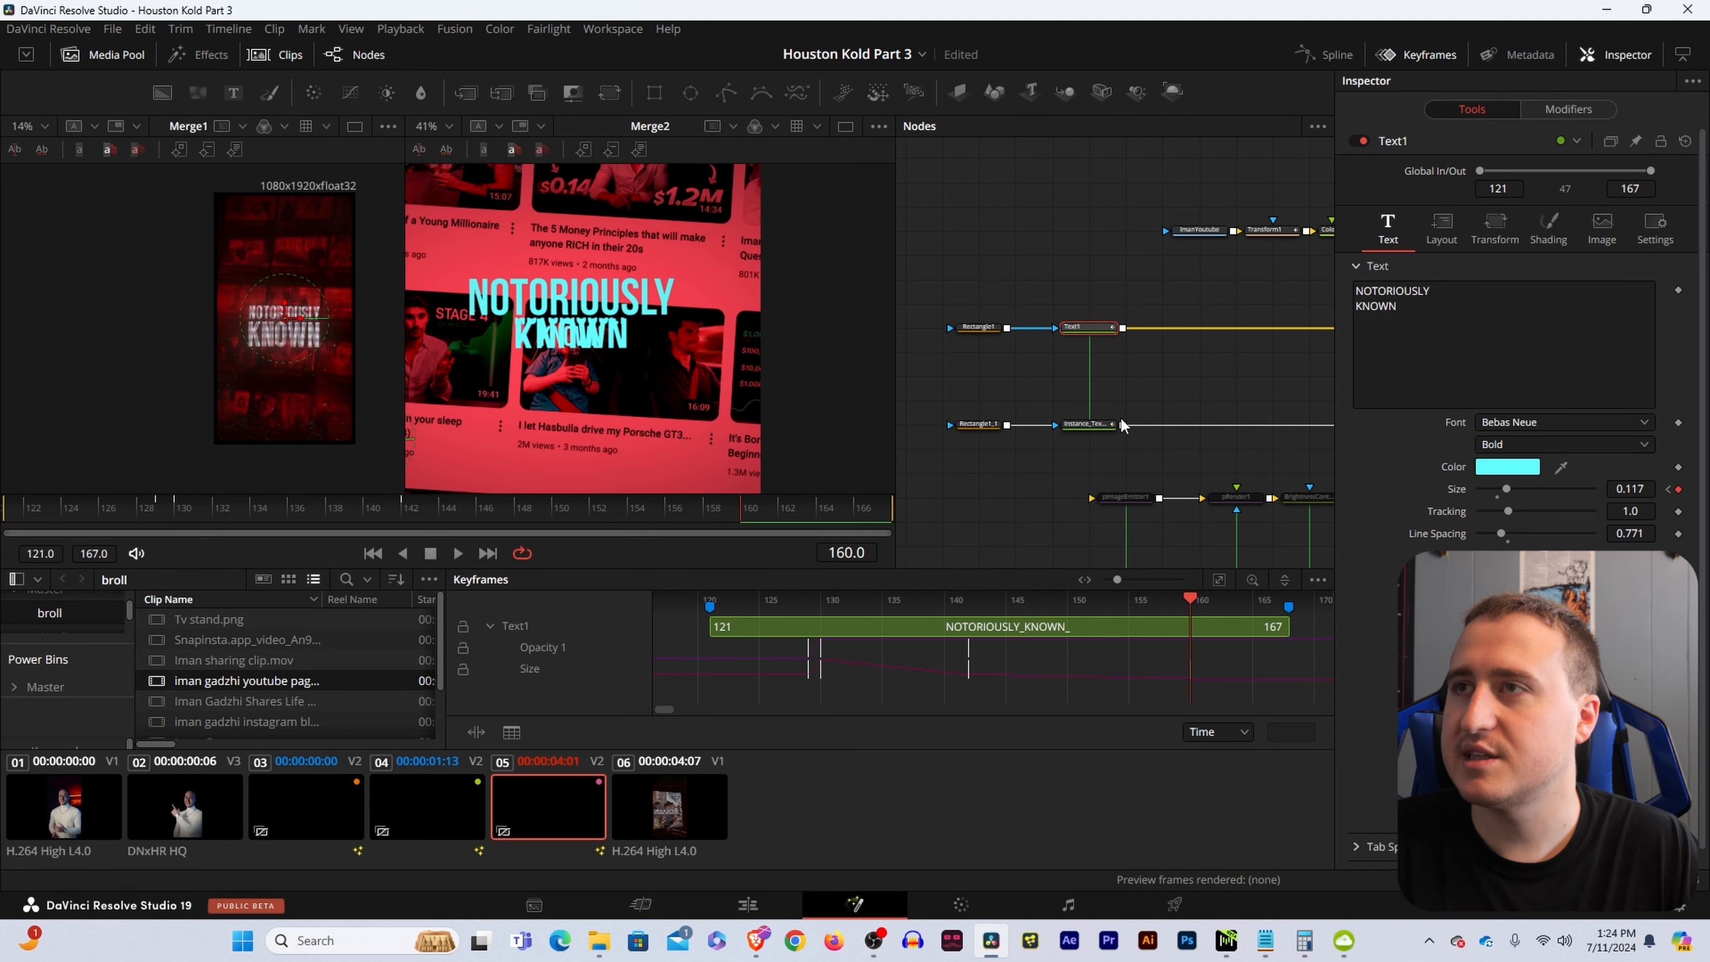
{"action": "left_click", "coordinate": [1101, 425]}
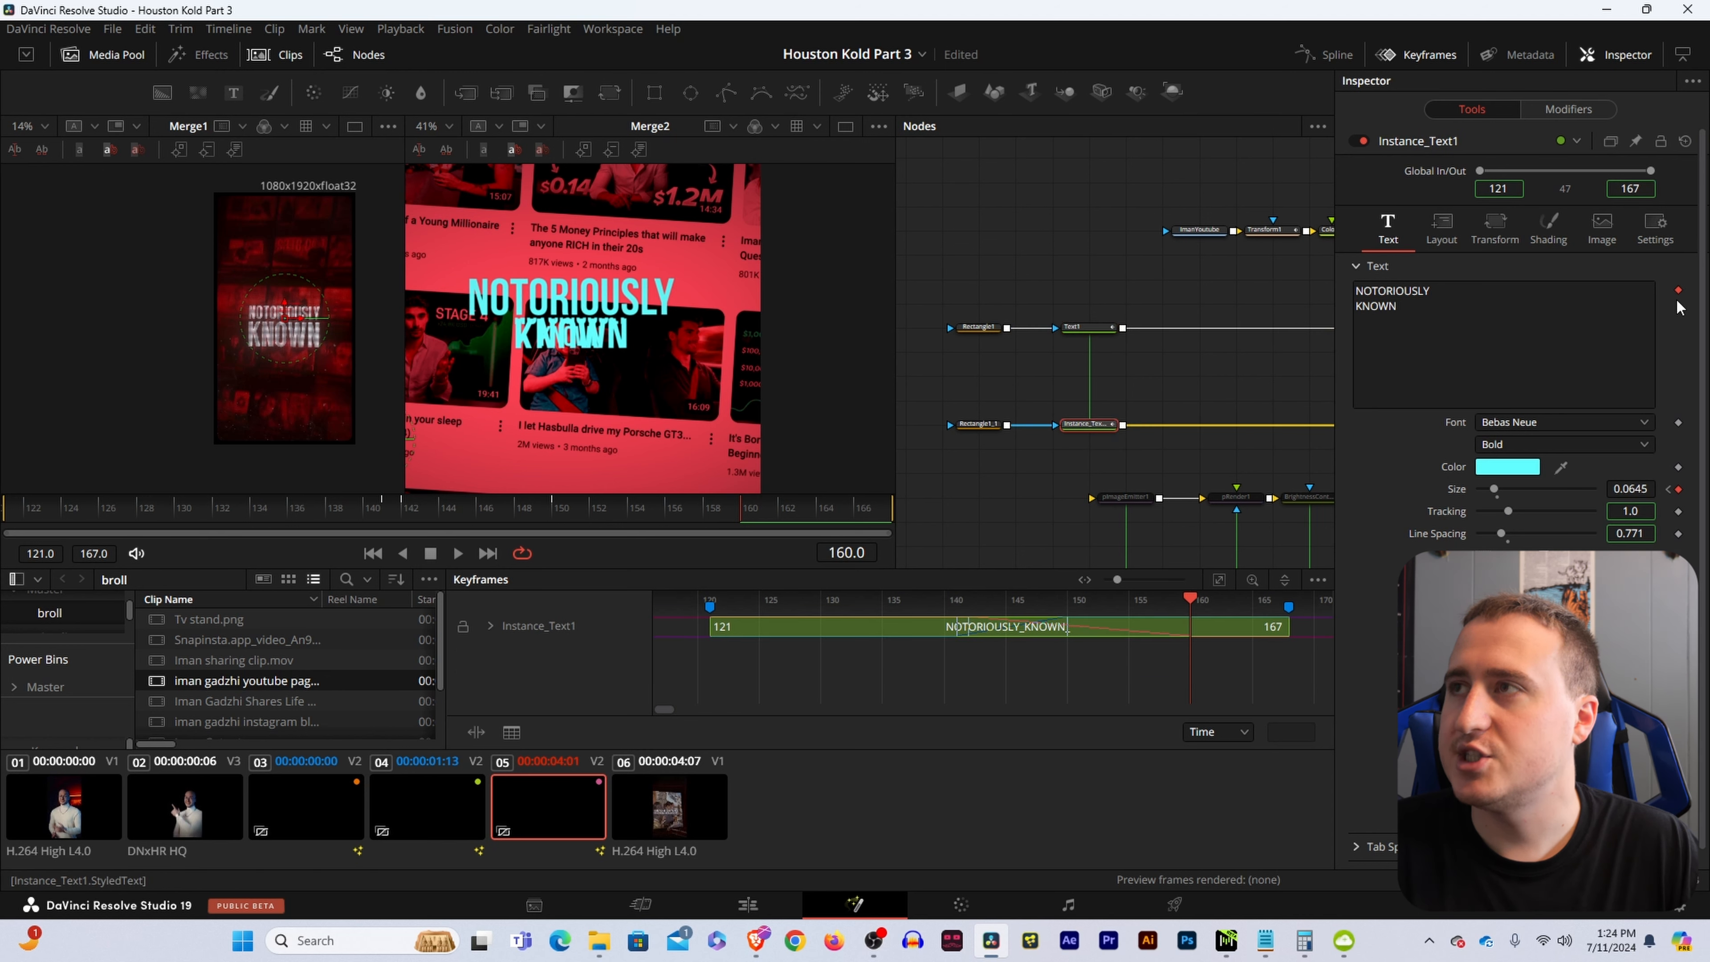
{"action": "right_click", "coordinate": [1426, 315]}
{"action": "left_click", "coordinate": [1398, 324]}
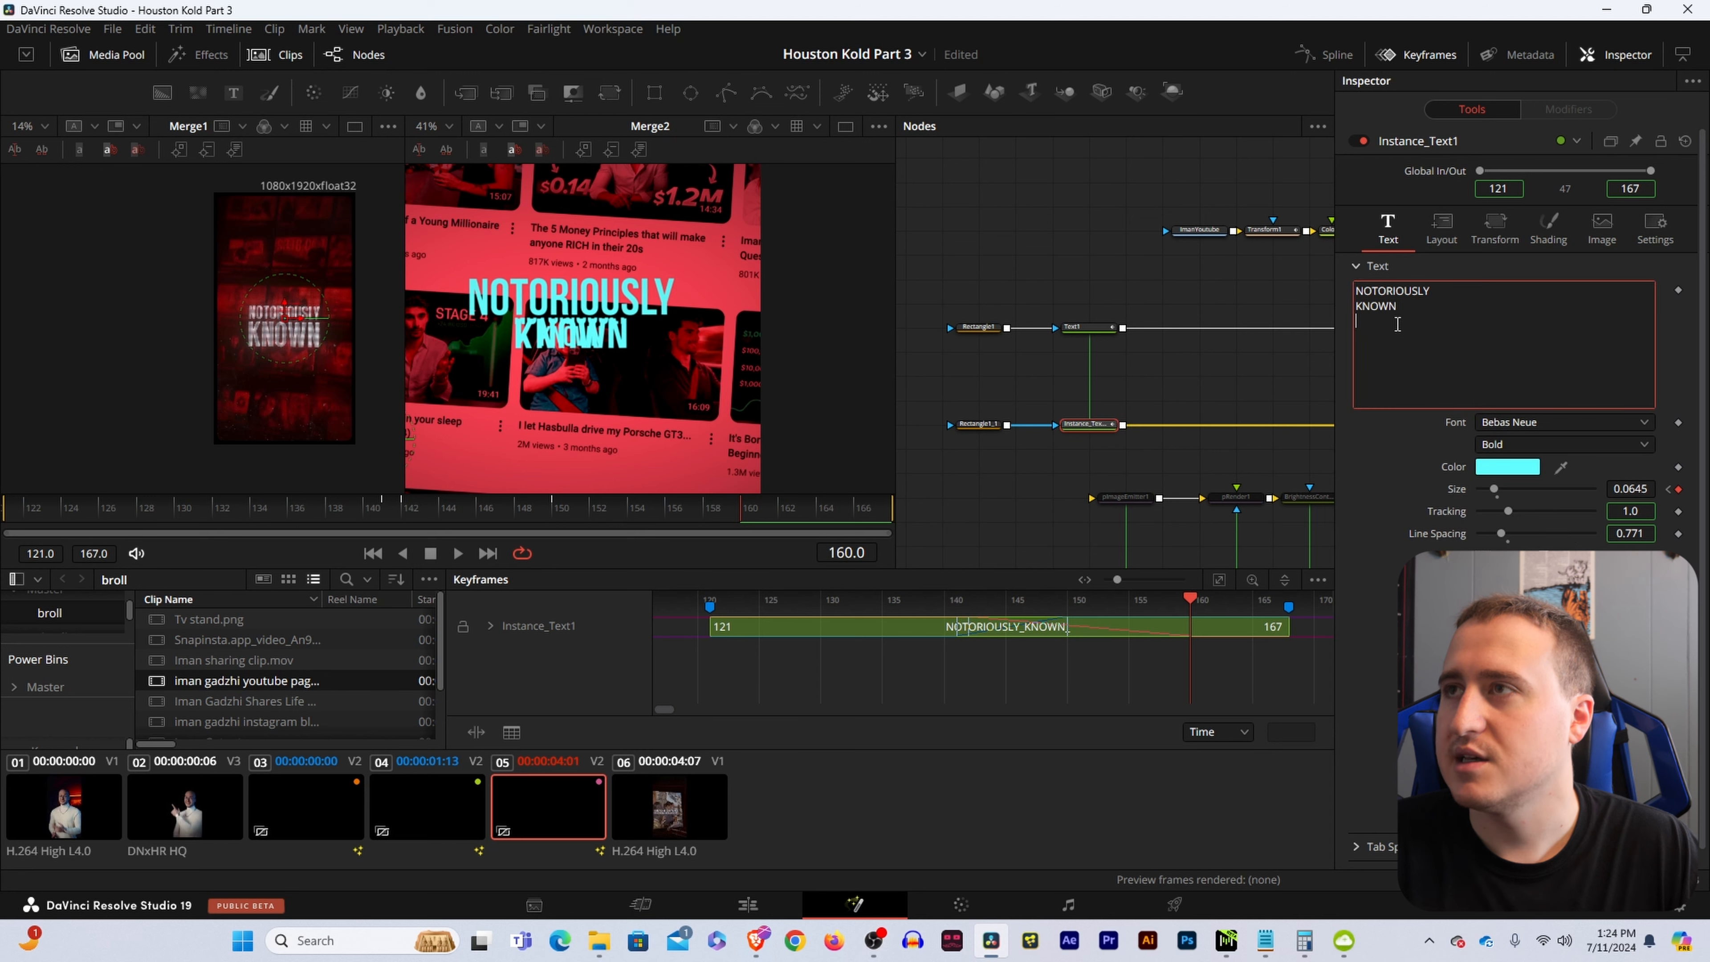
{"action": "double_click", "coordinate": [1438, 293]}
{"action": "key", "text": "BackSpace"}
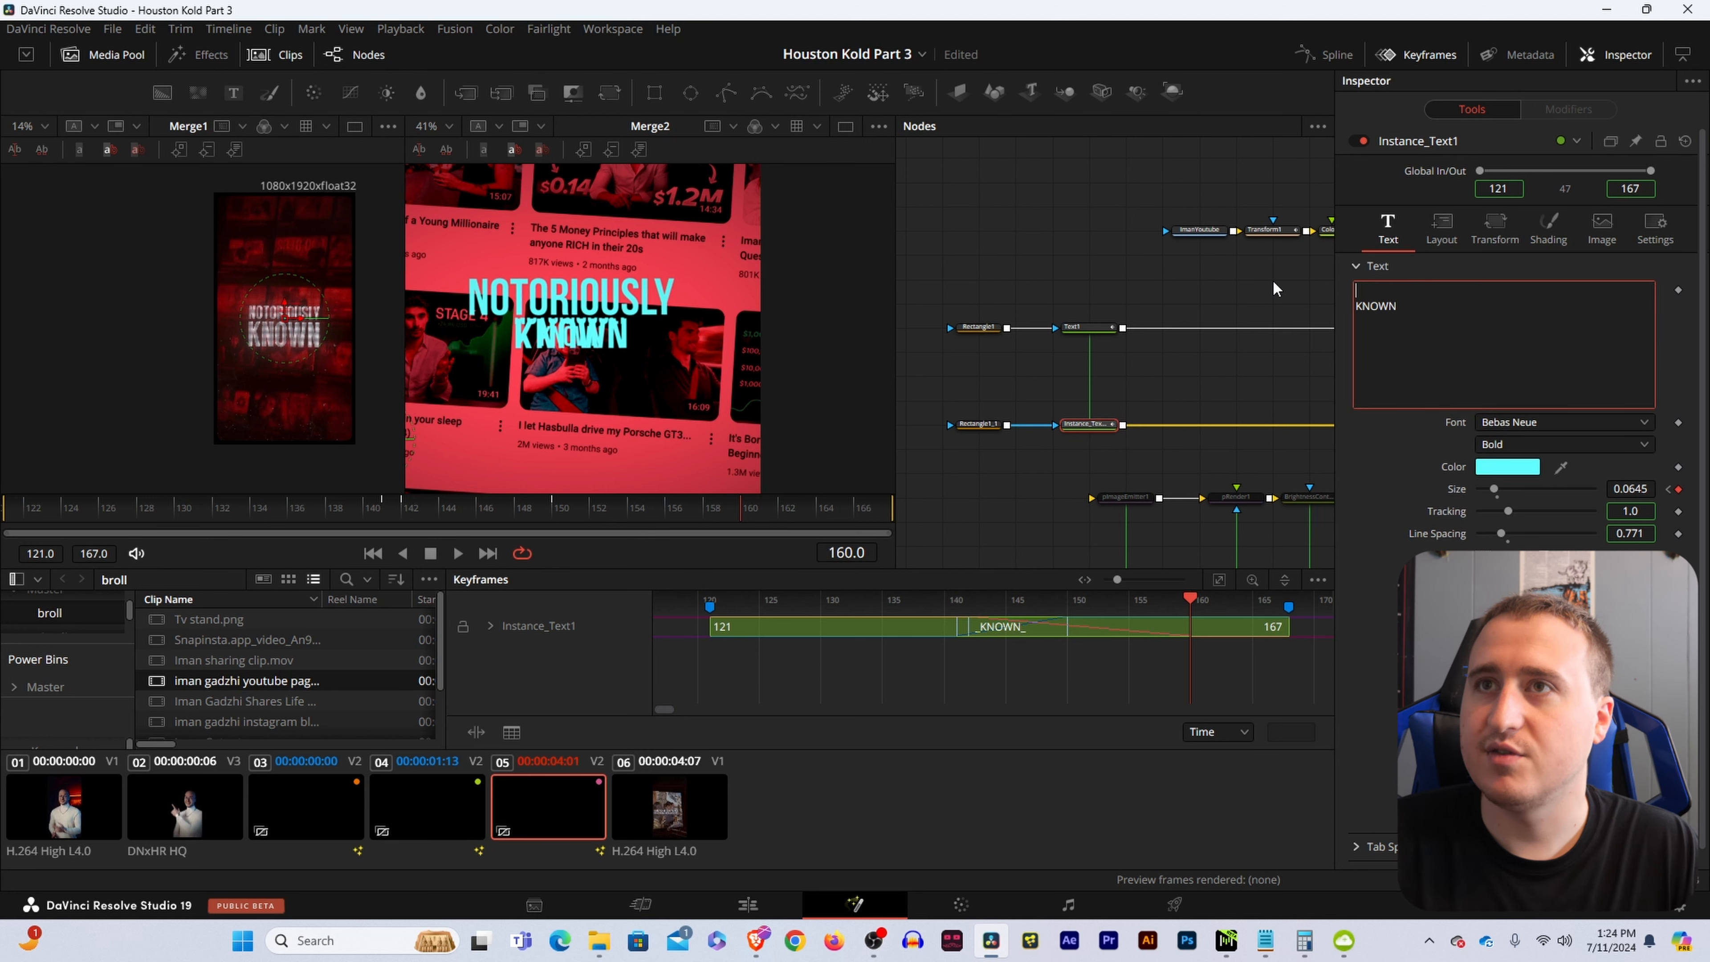
Delete KNOWN from Text1's text so that branch holds only NOTORIOUSLY.
{"action": "left_click", "coordinate": [1094, 328]}
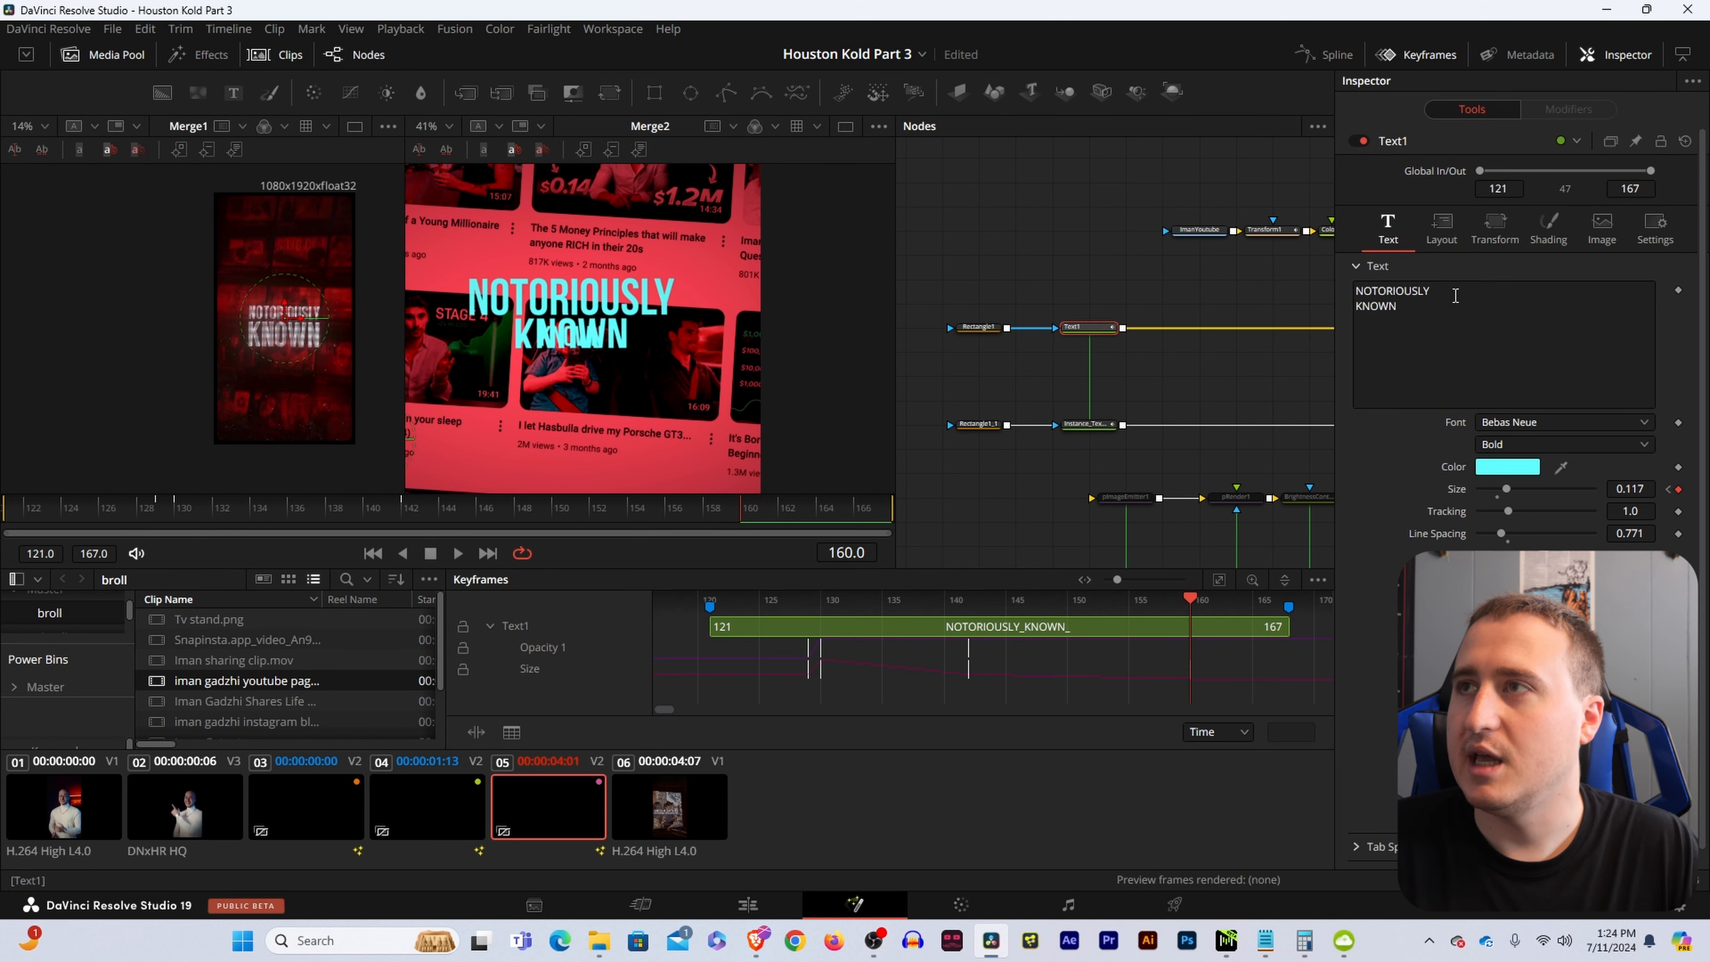
{"action": "left_click_drag", "start_coordinate": [1420, 306], "coordinate": [1291, 306]}
{"action": "key", "text": "BackSpace"}
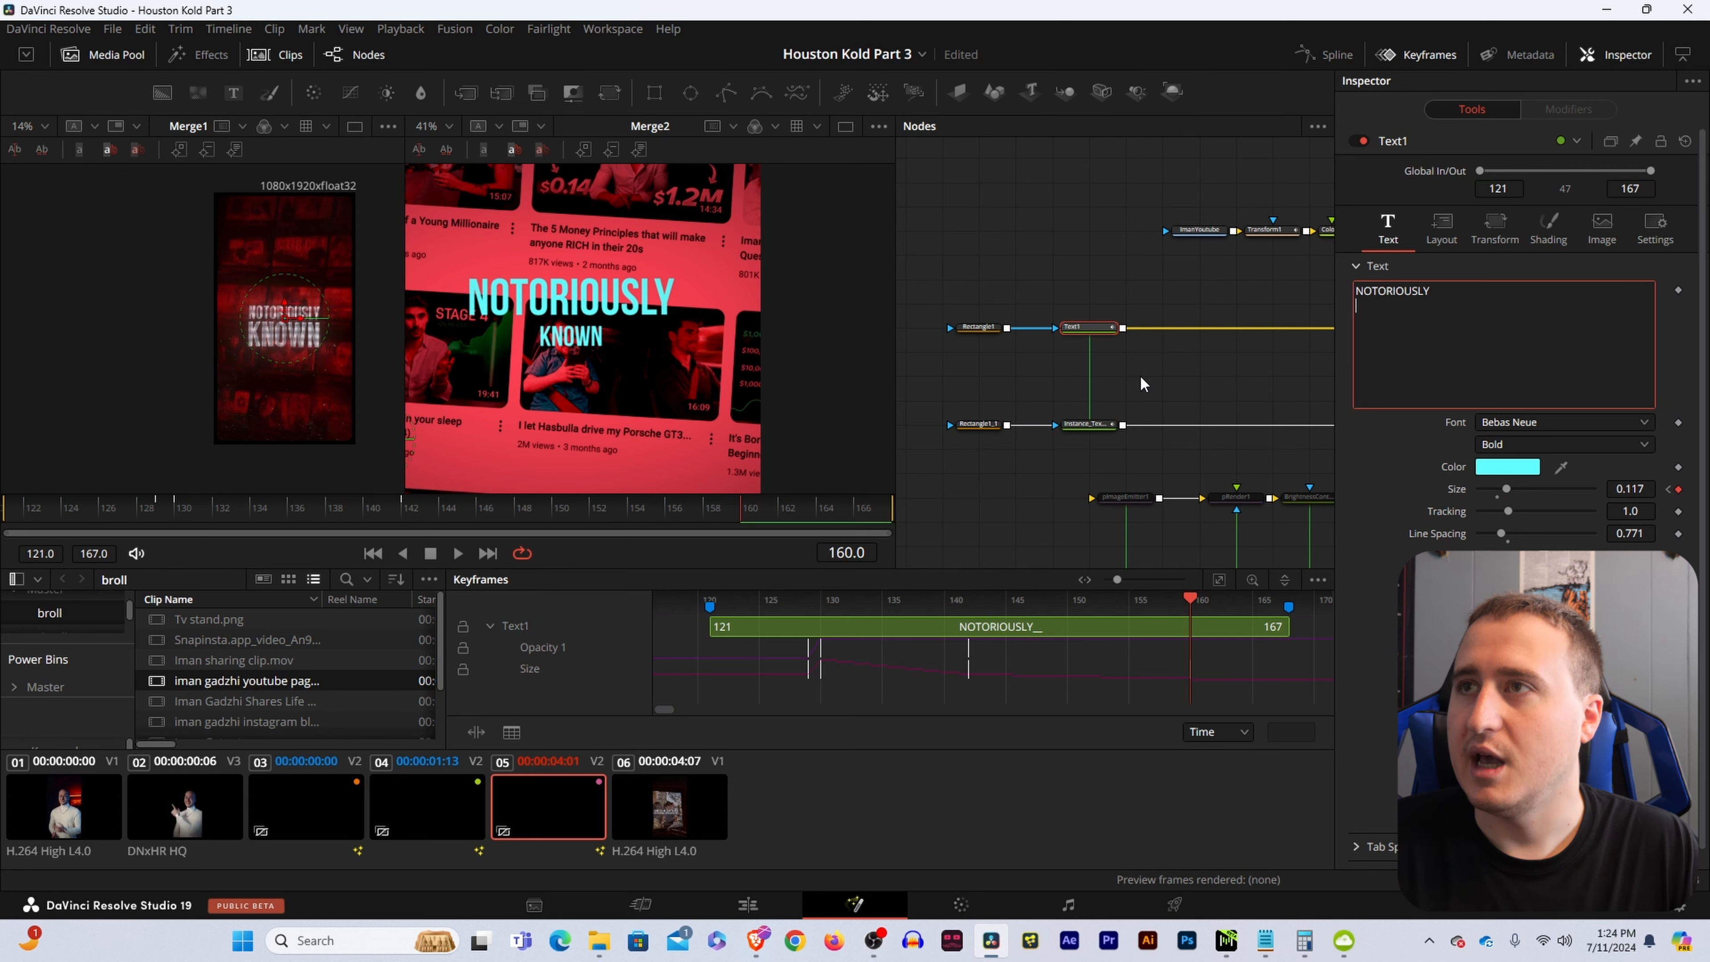
Set Instance_Text1's Size to about 0.219 at frame 143 and keyframe a larger Size at frame 150.
{"action": "left_click", "coordinate": [1085, 410]}
{"action": "left_click", "coordinate": [1085, 423]}
{"action": "left_click", "coordinate": [382, 514]}
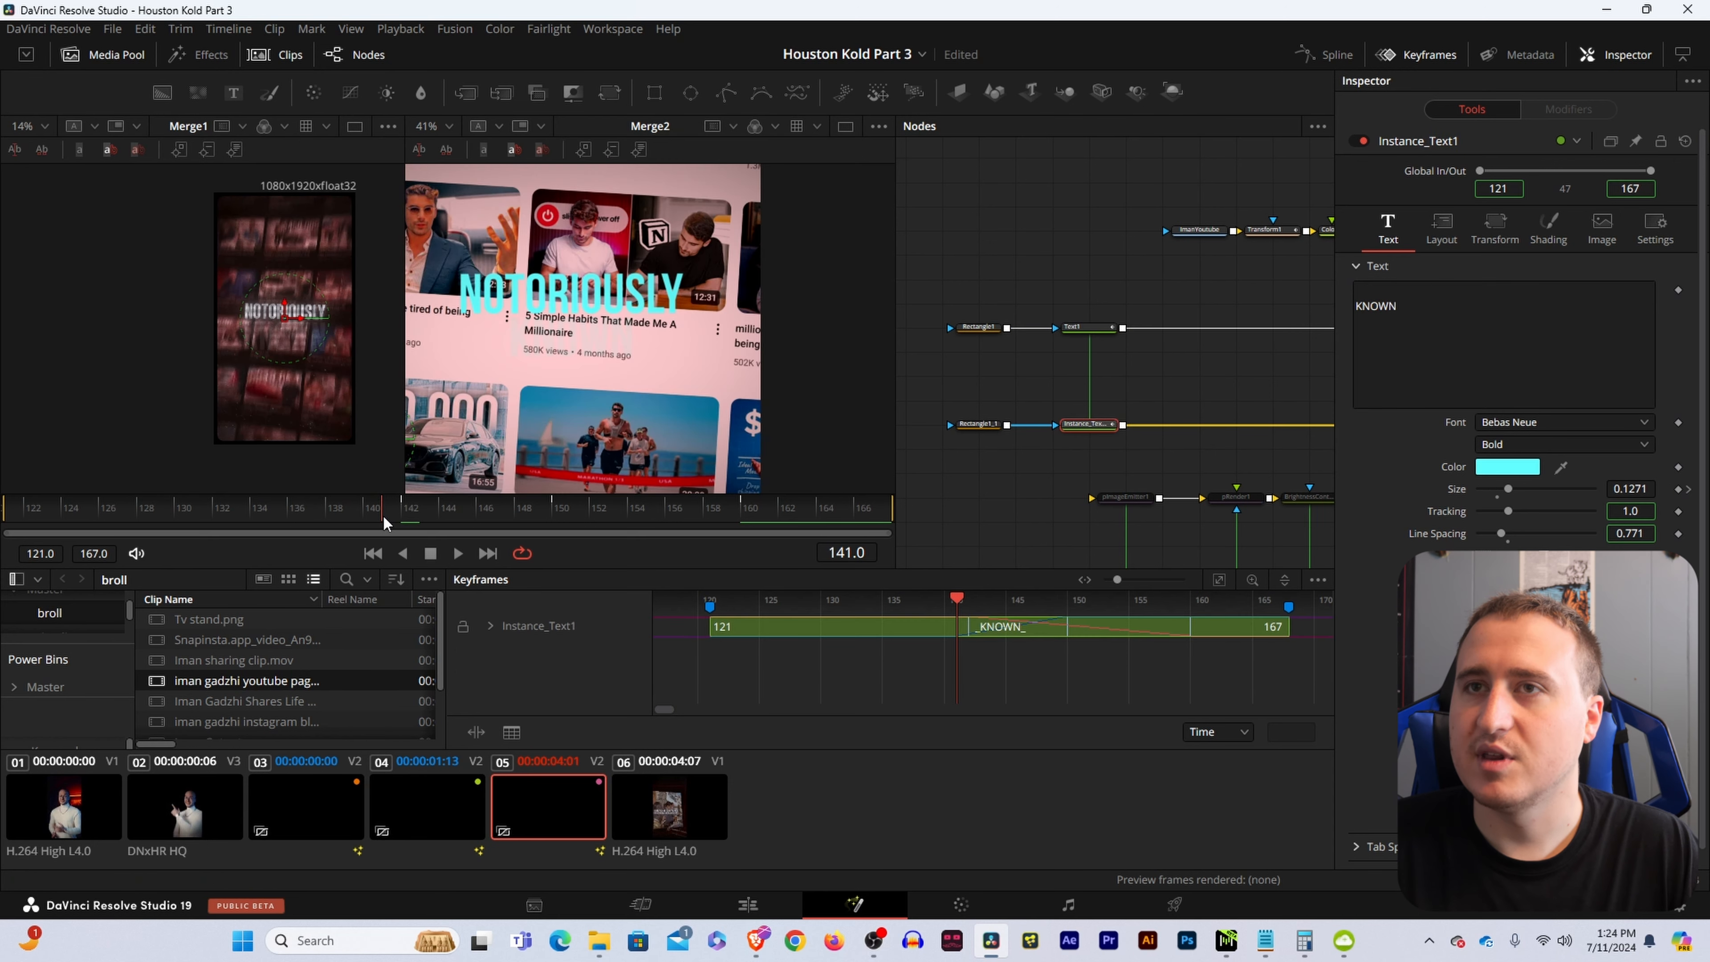
{"action": "left_click_drag", "start_coordinate": [382, 514], "coordinate": [426, 543]}
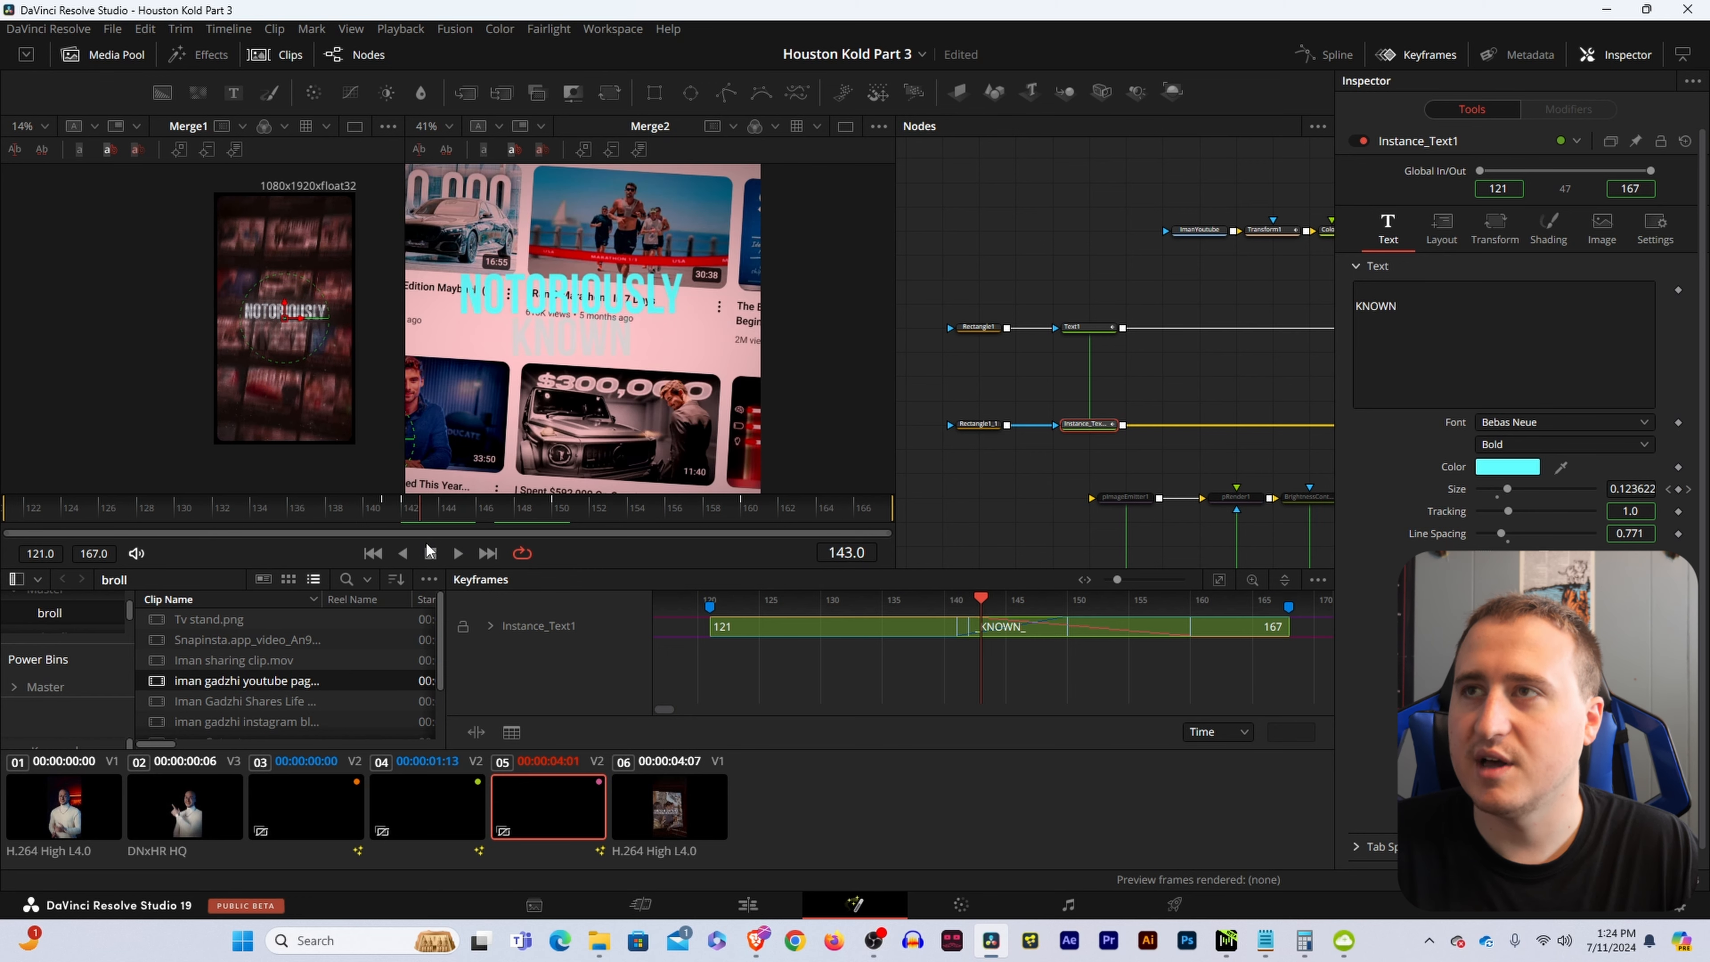
{"action": "left_click_drag", "start_coordinate": [1626, 489], "coordinate": [1643, 489]}
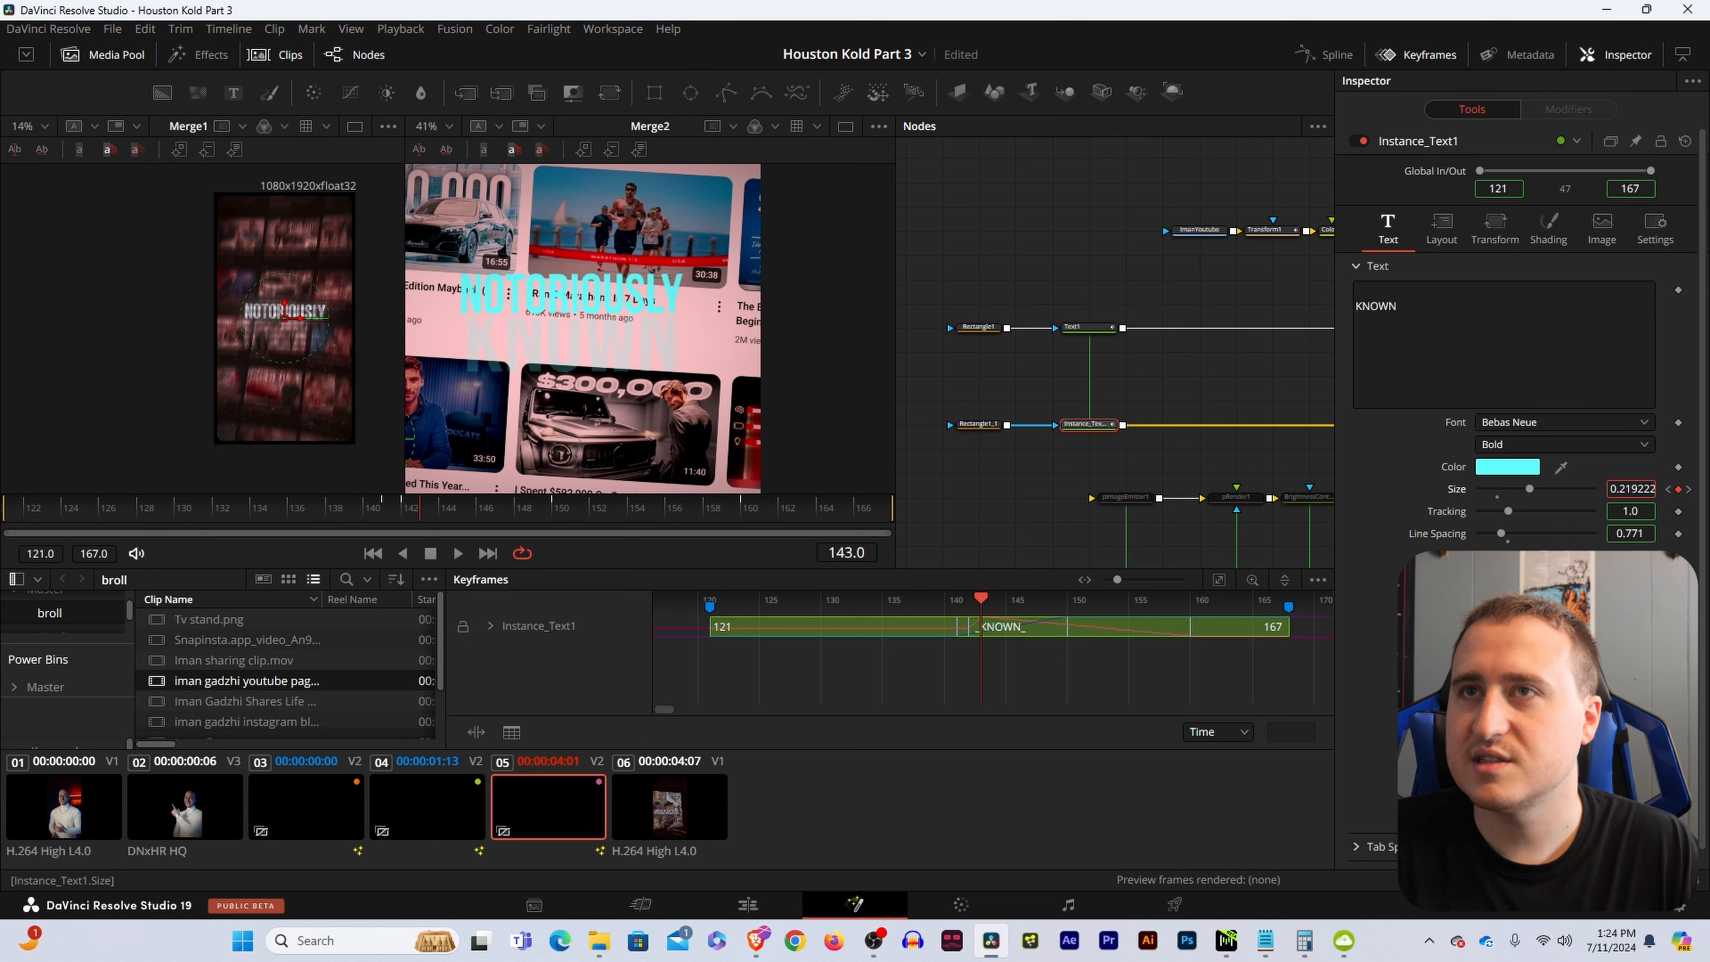
{"action": "left_click_drag", "start_coordinate": [532, 506], "coordinate": [558, 506]}
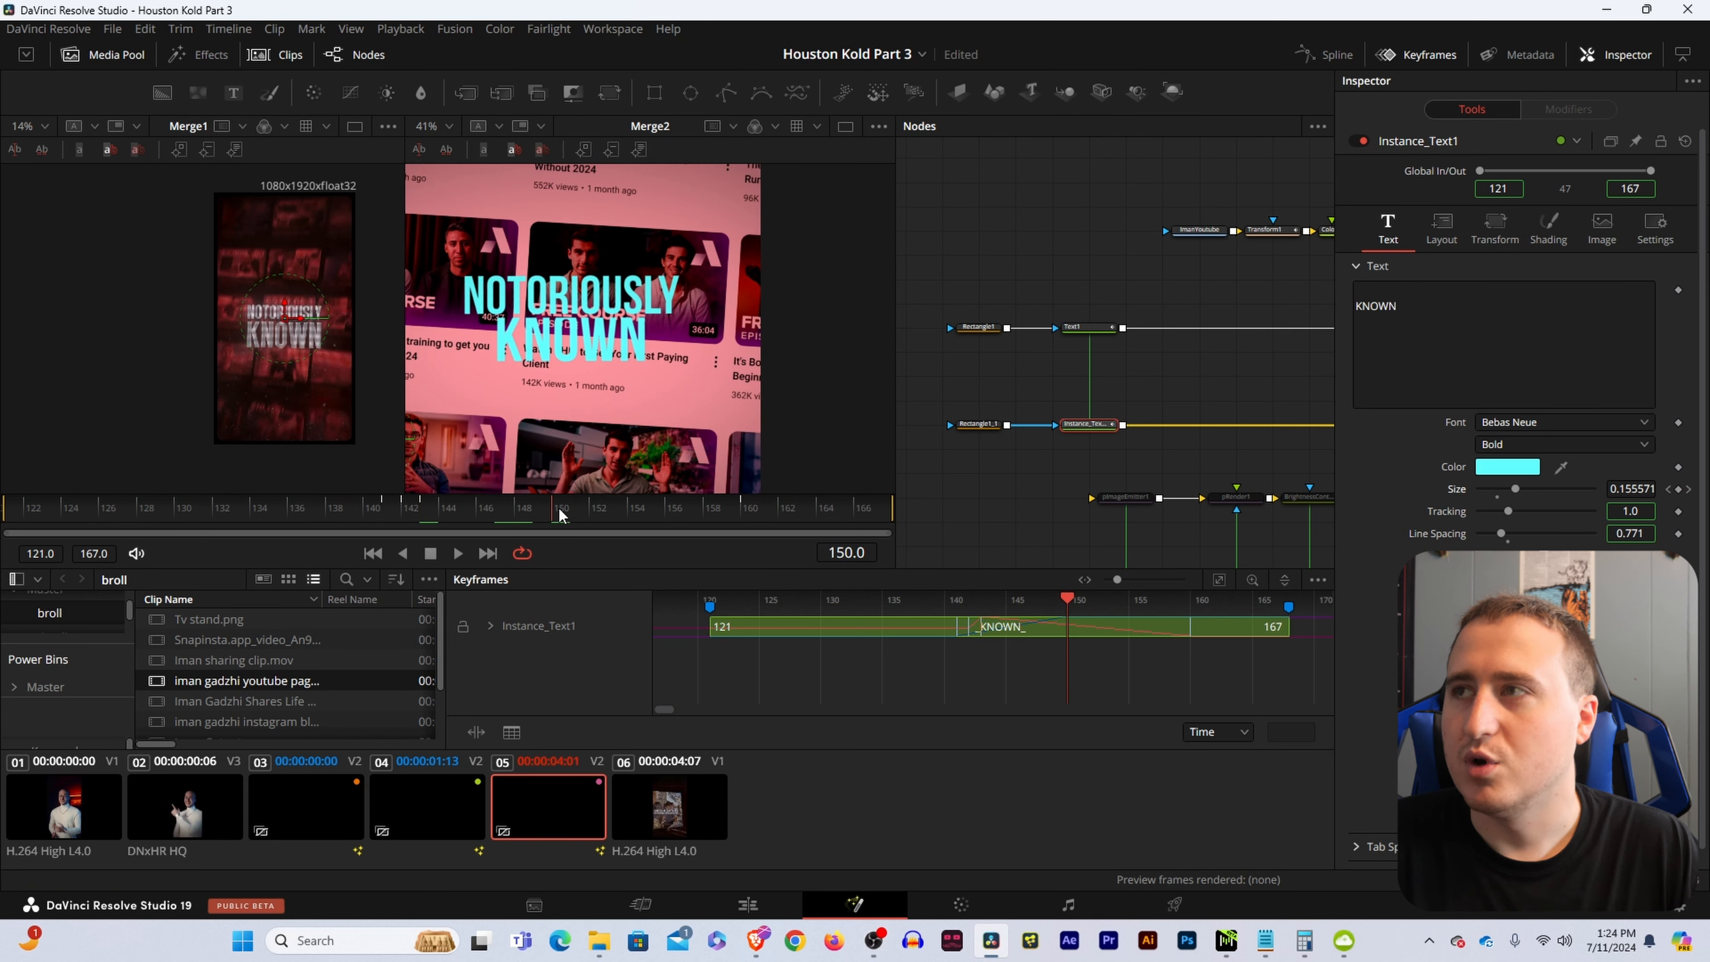
{"action": "left_click_drag", "start_coordinate": [1630, 493], "coordinate": [1659, 493]}
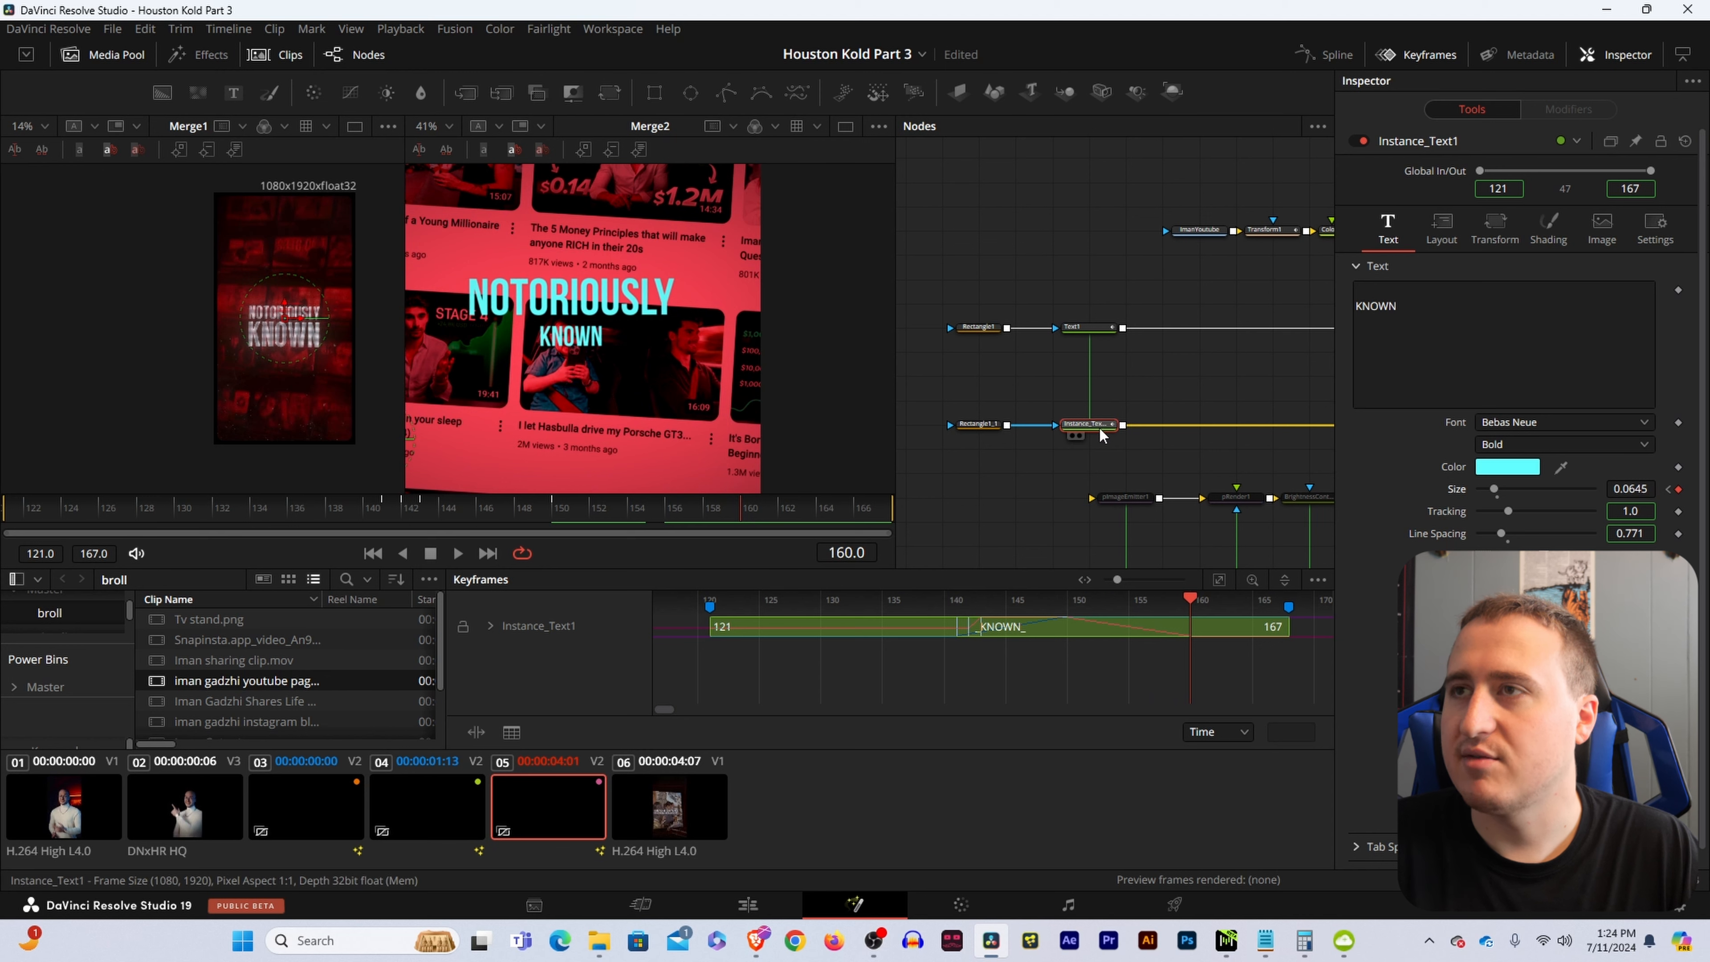
Reduce Text1's Size to 0.0364 at frame 160.
{"action": "left_click", "coordinate": [1085, 327]}
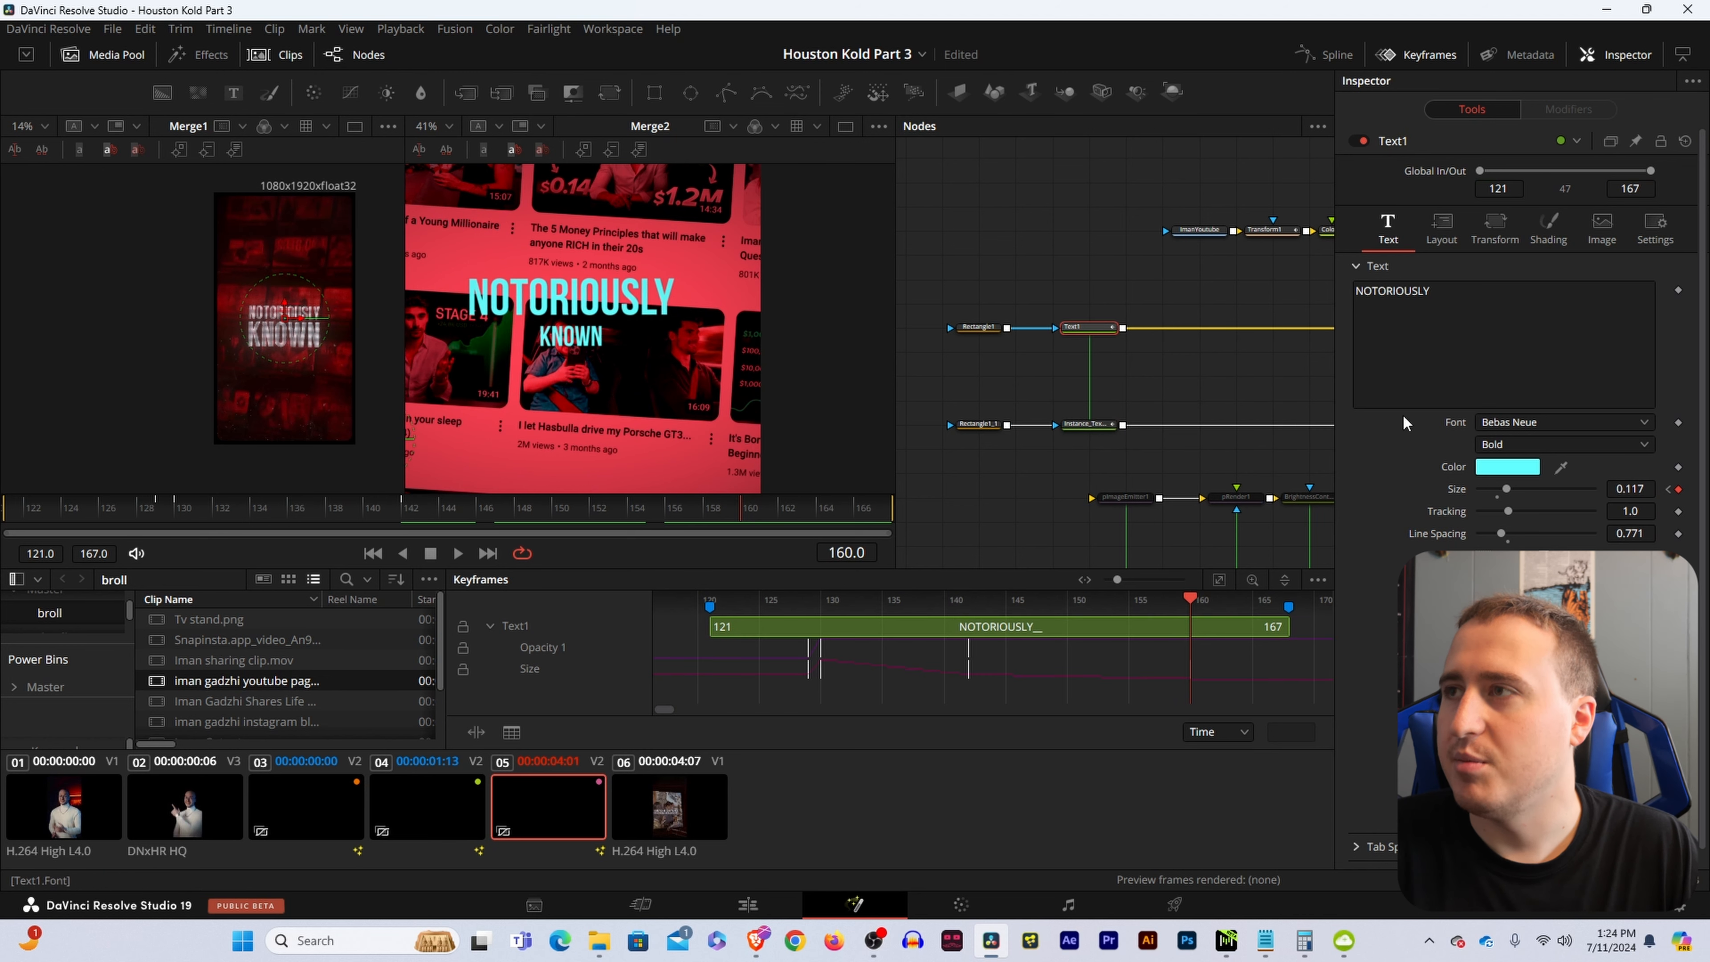
{"action": "left_click_drag", "start_coordinate": [1636, 489], "coordinate": [1585, 490]}
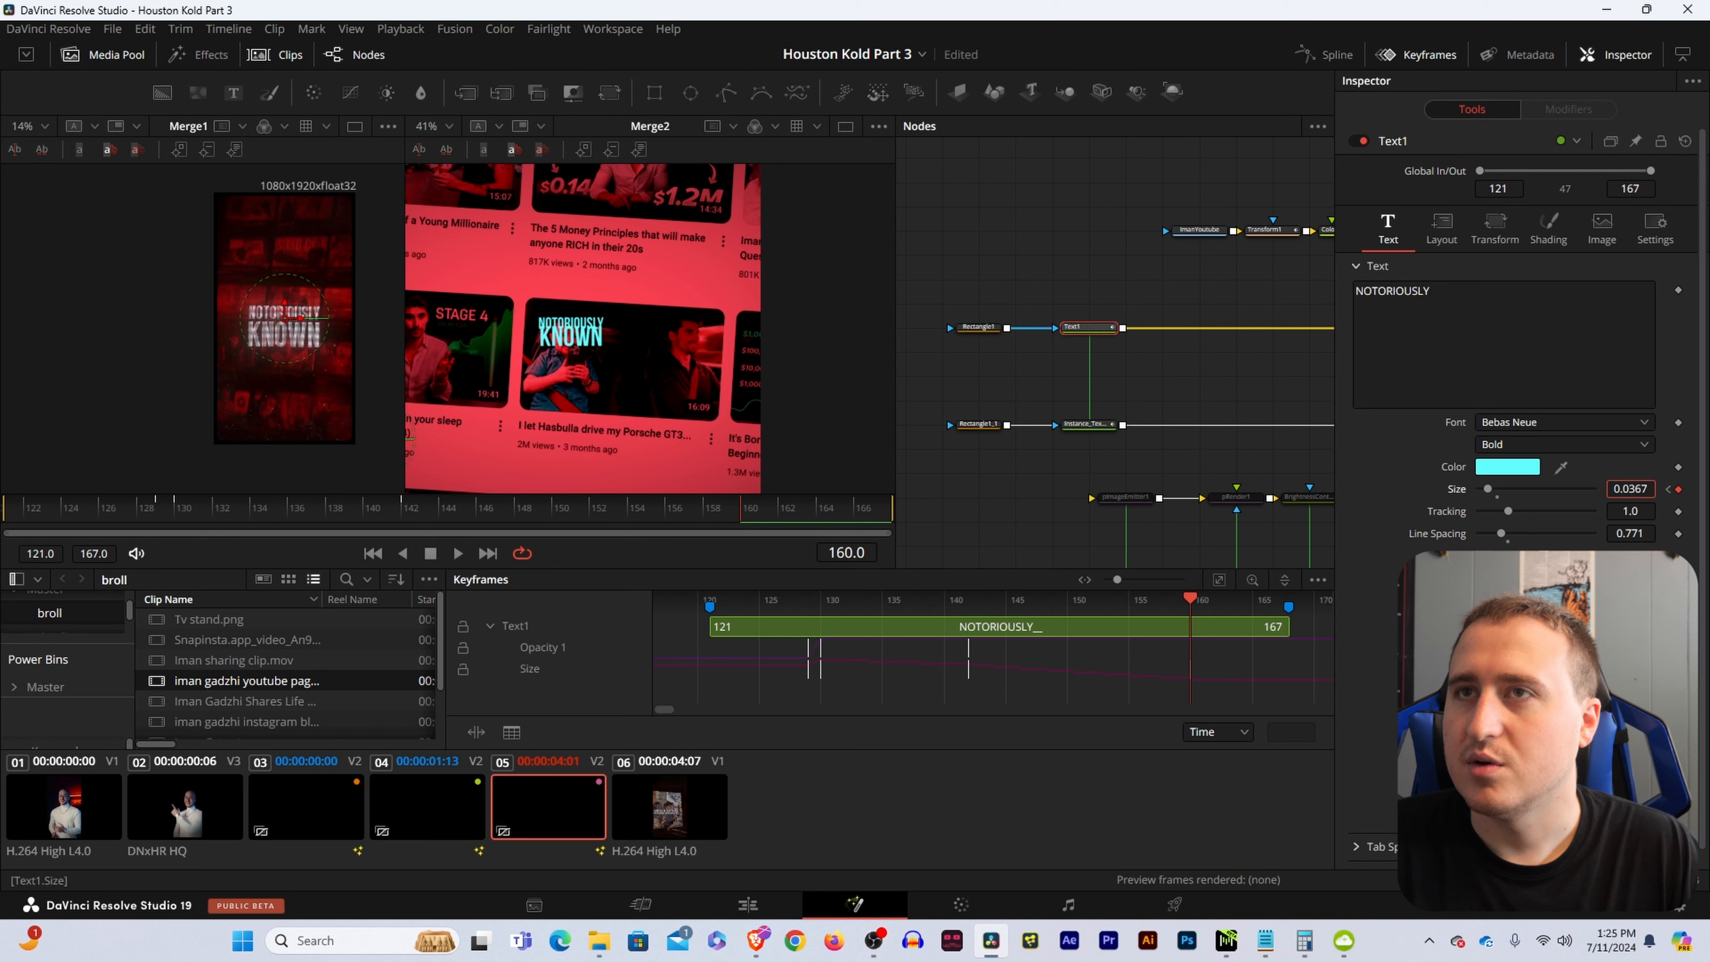
{"action": "left_click", "coordinate": [1677, 533]}
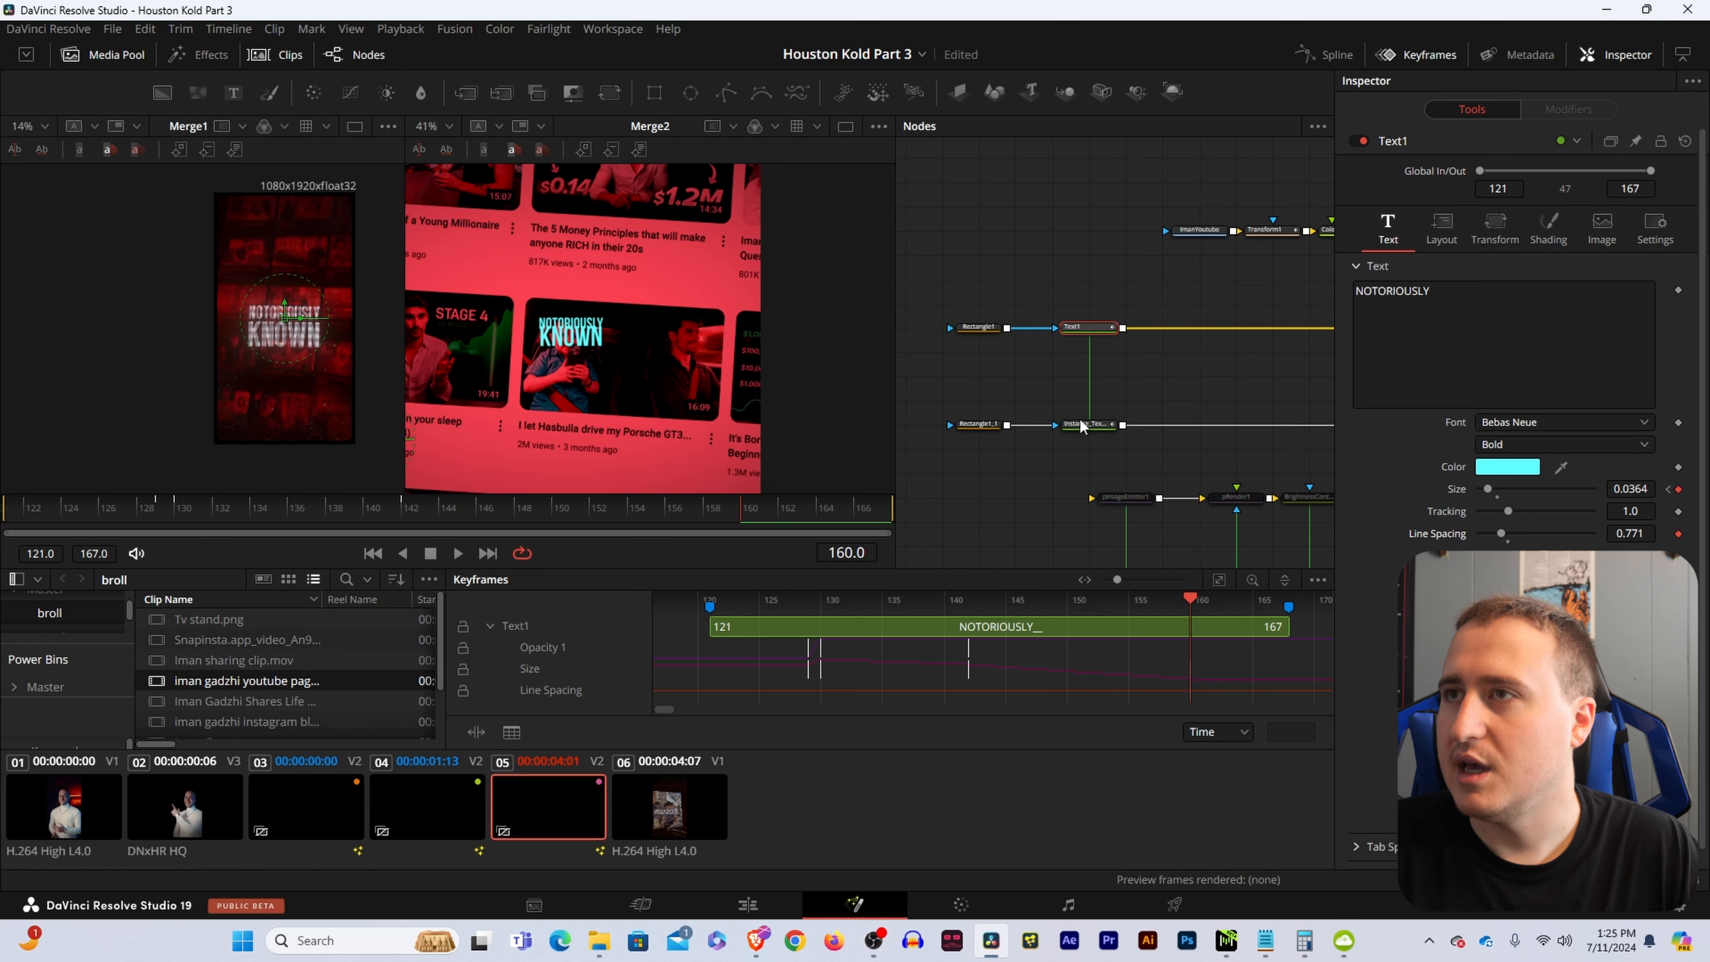
{"action": "left_click", "coordinate": [1677, 533]}
{"action": "left_click", "coordinate": [1088, 425]}
{"action": "right_click", "coordinate": [1442, 532]}
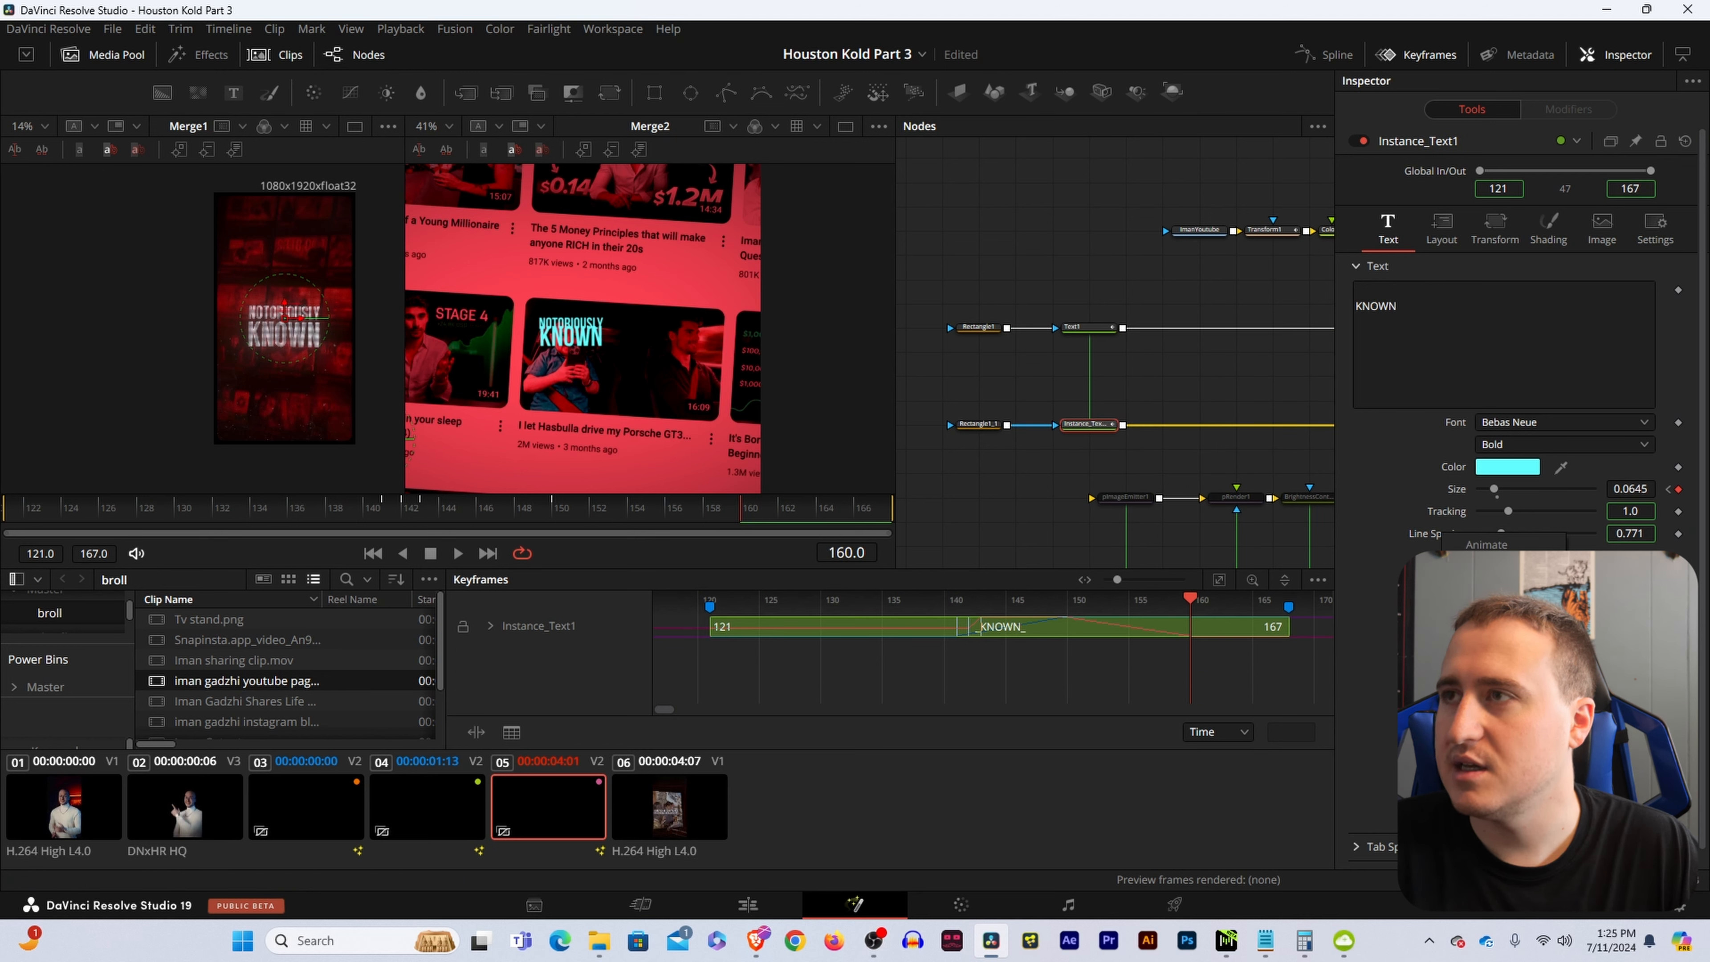
{"action": "key", "text": "Escape"}
Deinstance Instance_Text1's layout Center so the two words can be positioned independently.
{"action": "left_click", "coordinate": [1086, 327]}
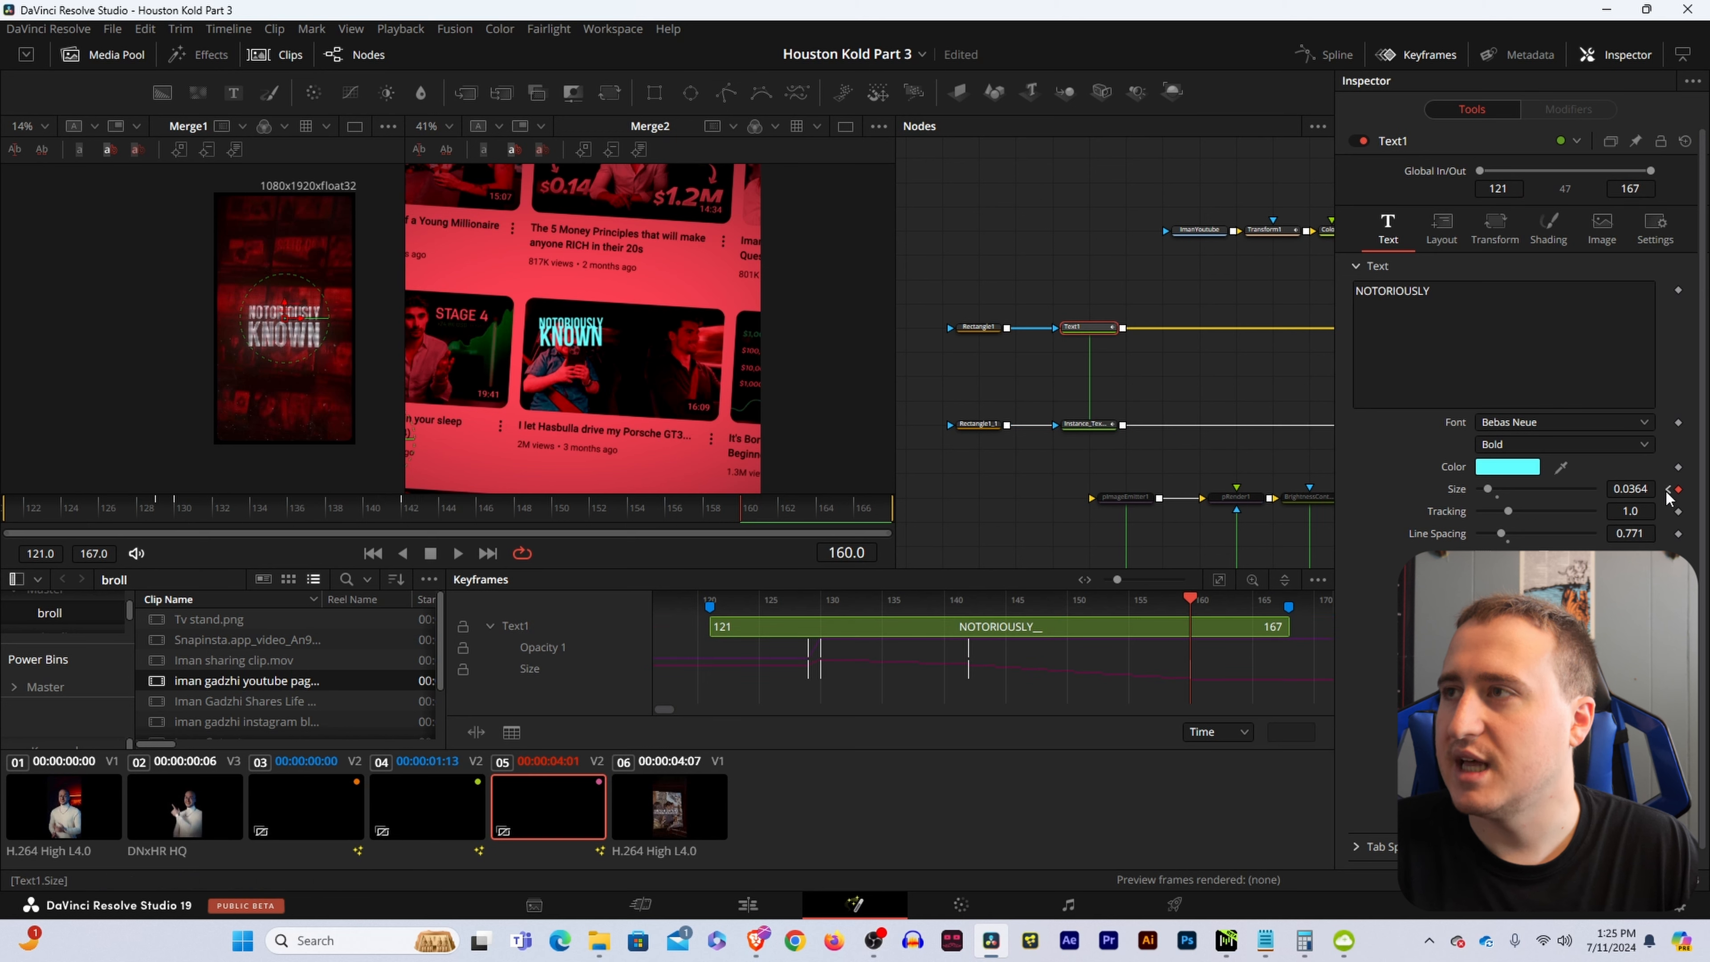
{"action": "left_click", "coordinate": [1444, 232]}
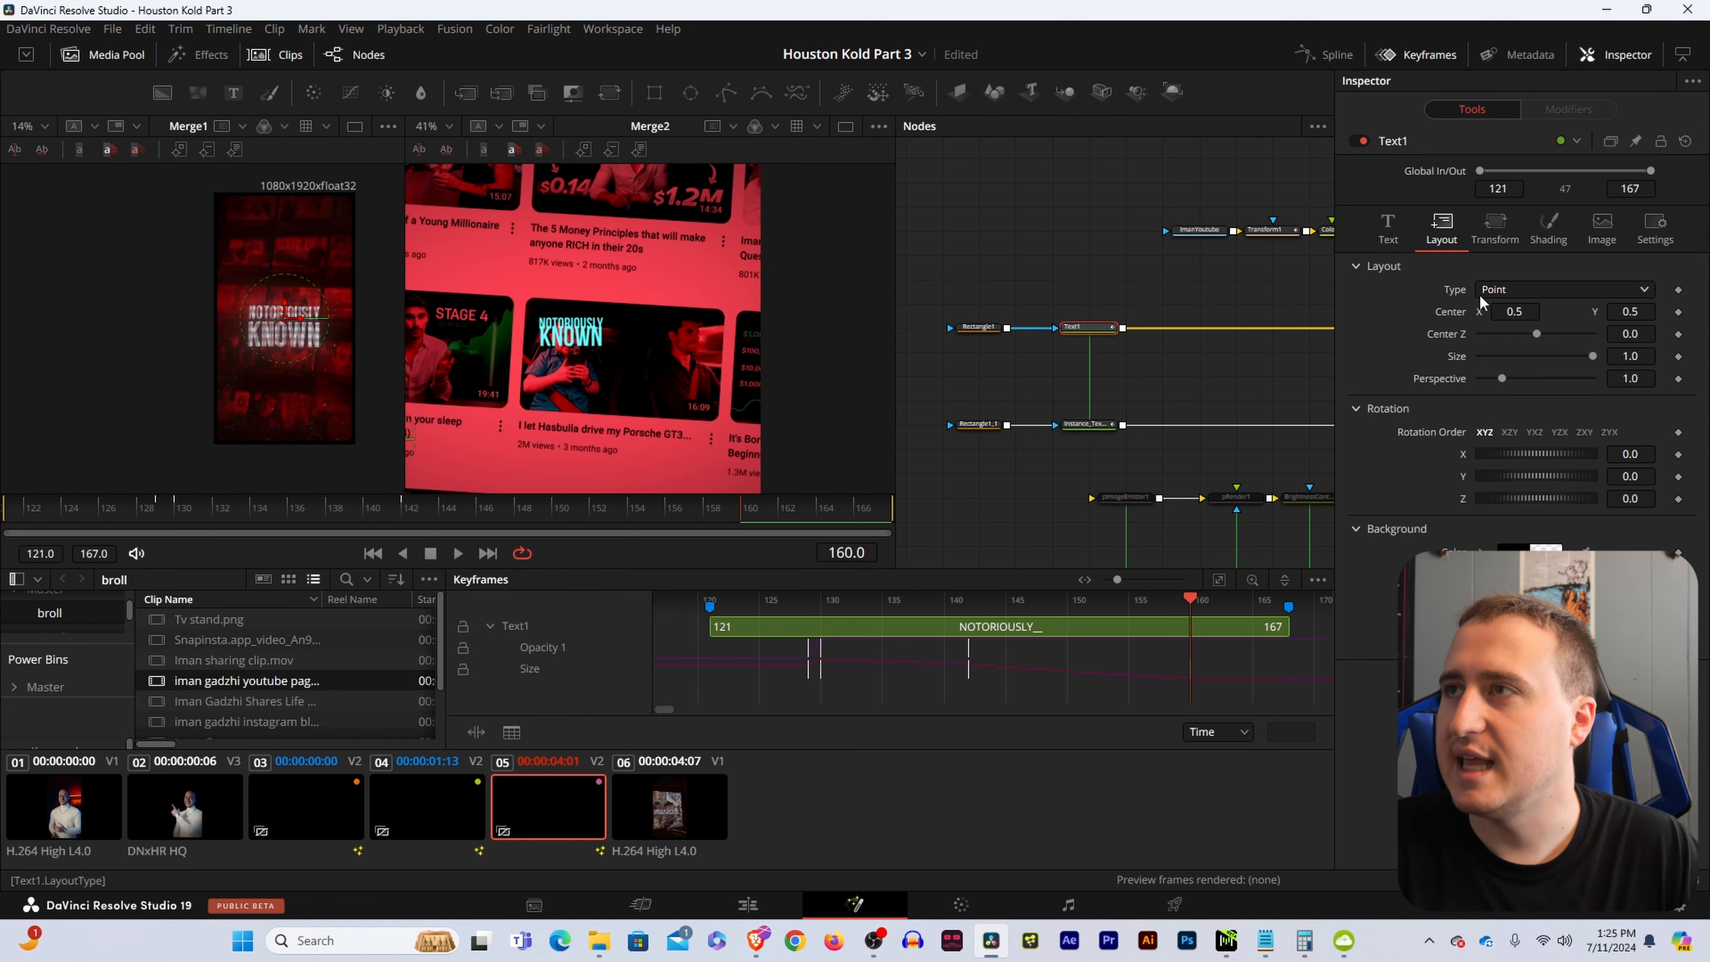
{"action": "right_click", "coordinate": [1451, 310]}
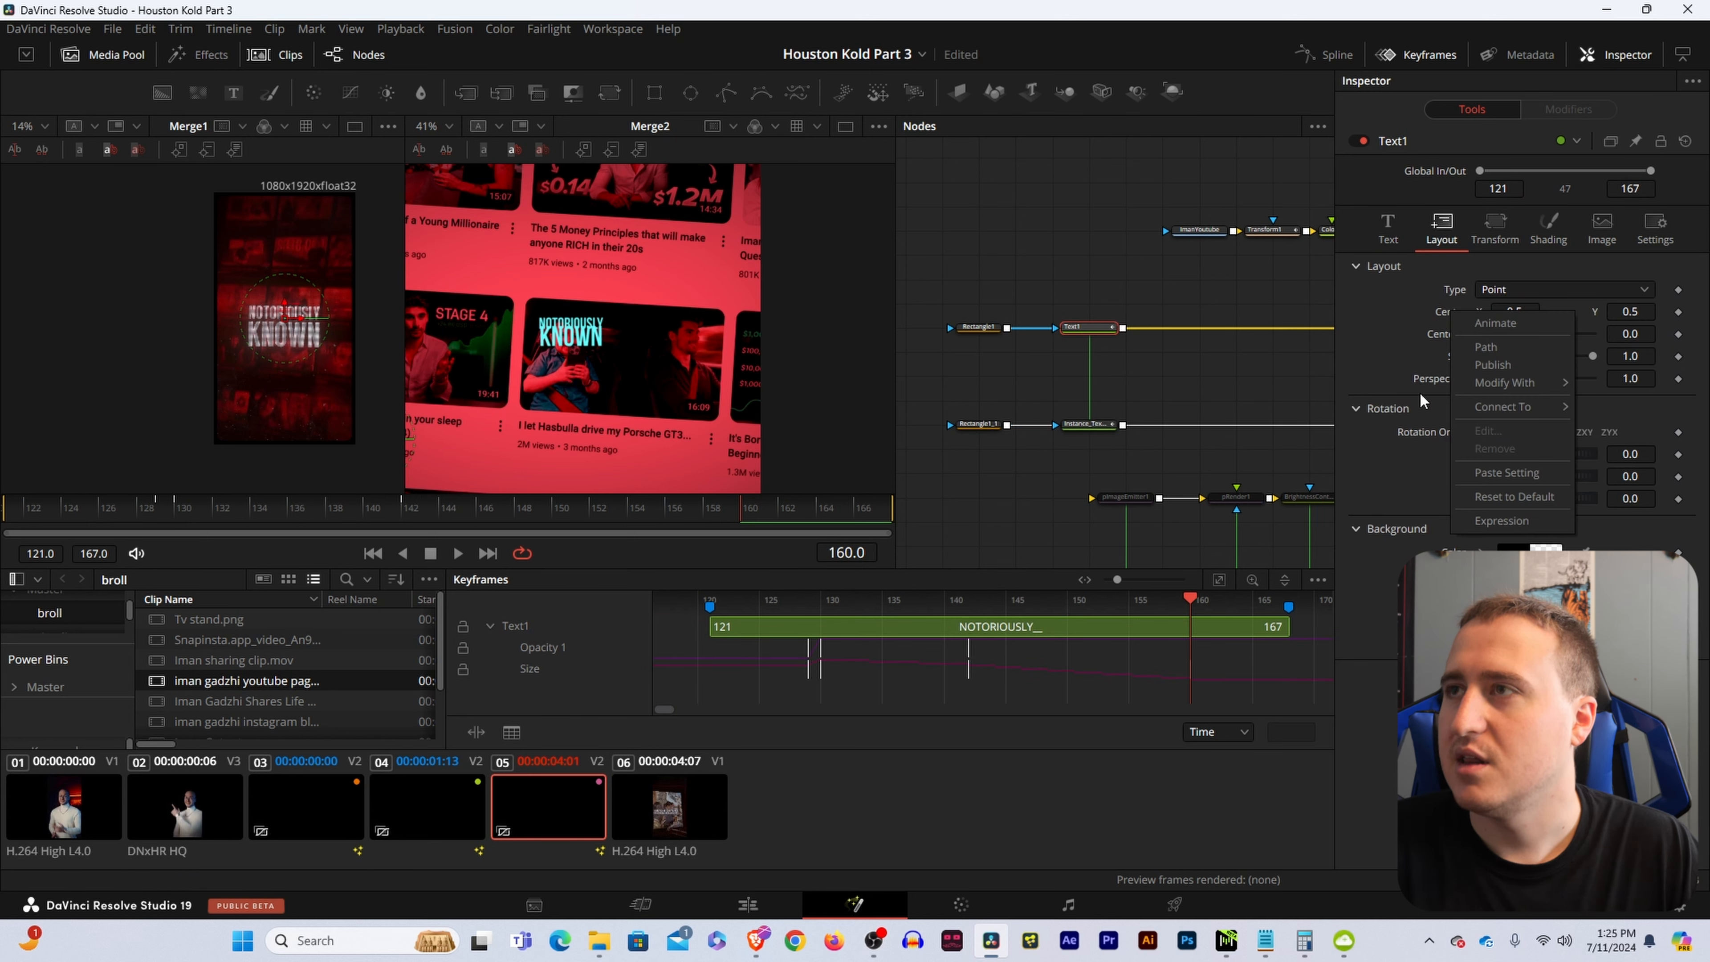
{"action": "left_click", "coordinate": [1099, 425]}
{"action": "left_click", "coordinate": [1441, 230]}
{"action": "right_click", "coordinate": [1450, 310]}
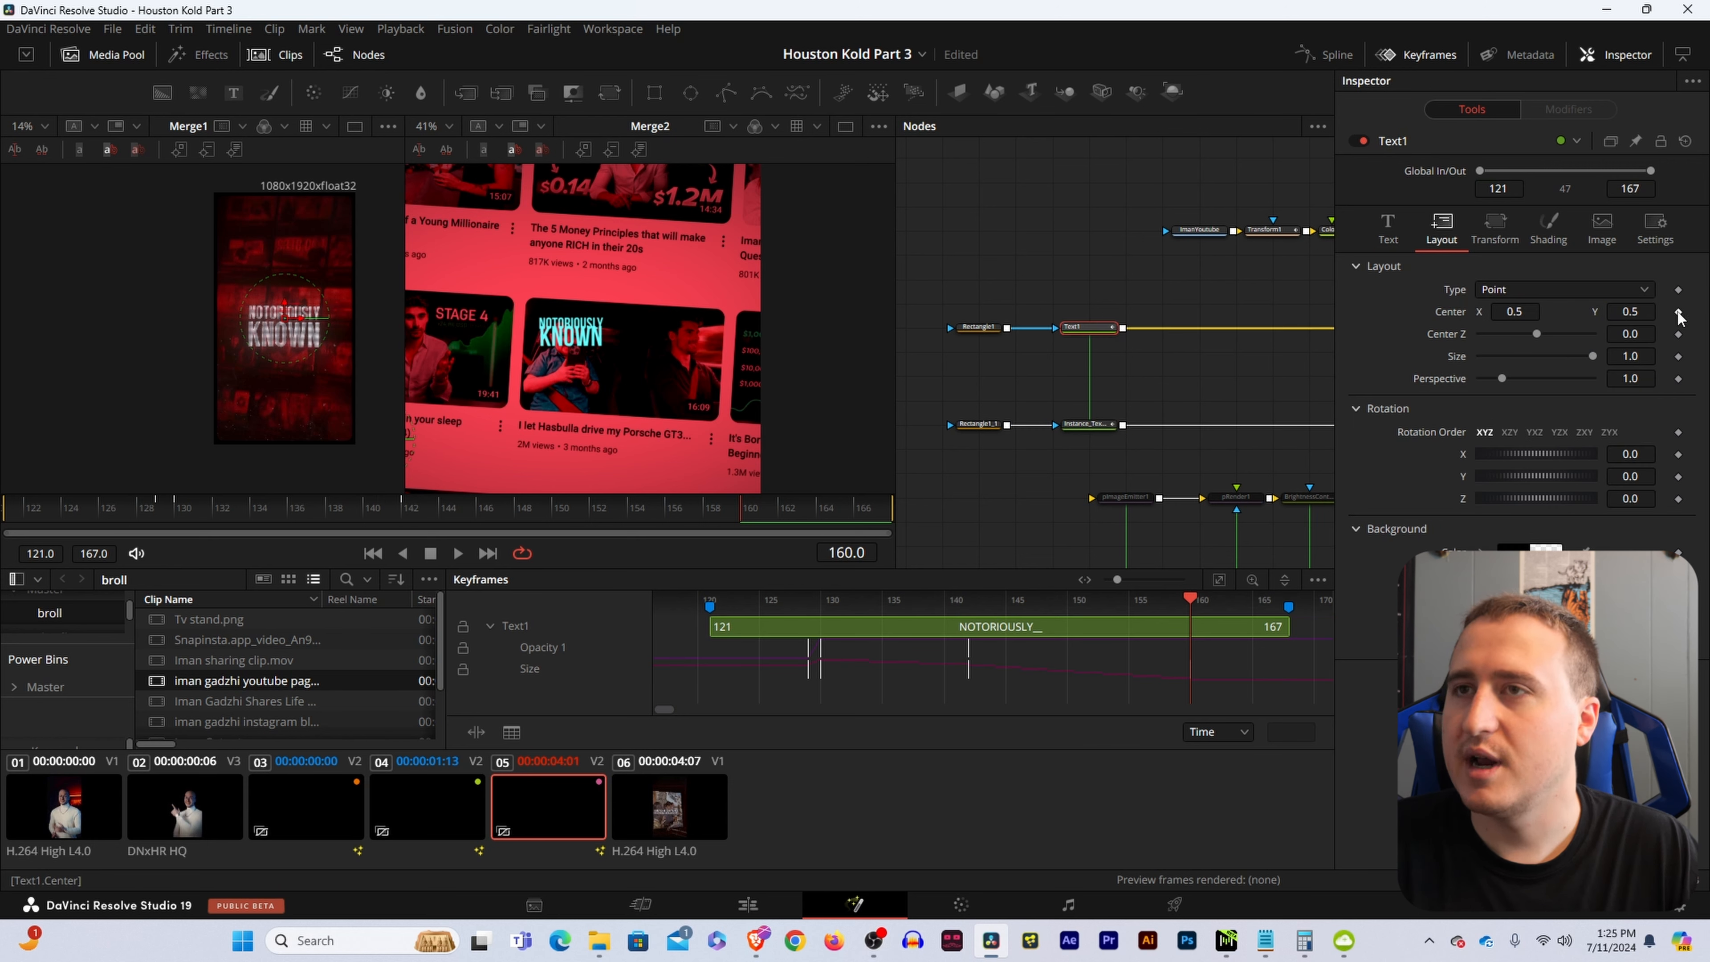
Keyframe Text1's layout Center at frames 147 and 160, raising its Y position slightly at frame 160.
{"action": "left_click", "coordinate": [1679, 312]}
{"action": "left_click_drag", "start_coordinate": [741, 507], "coordinate": [501, 526]}
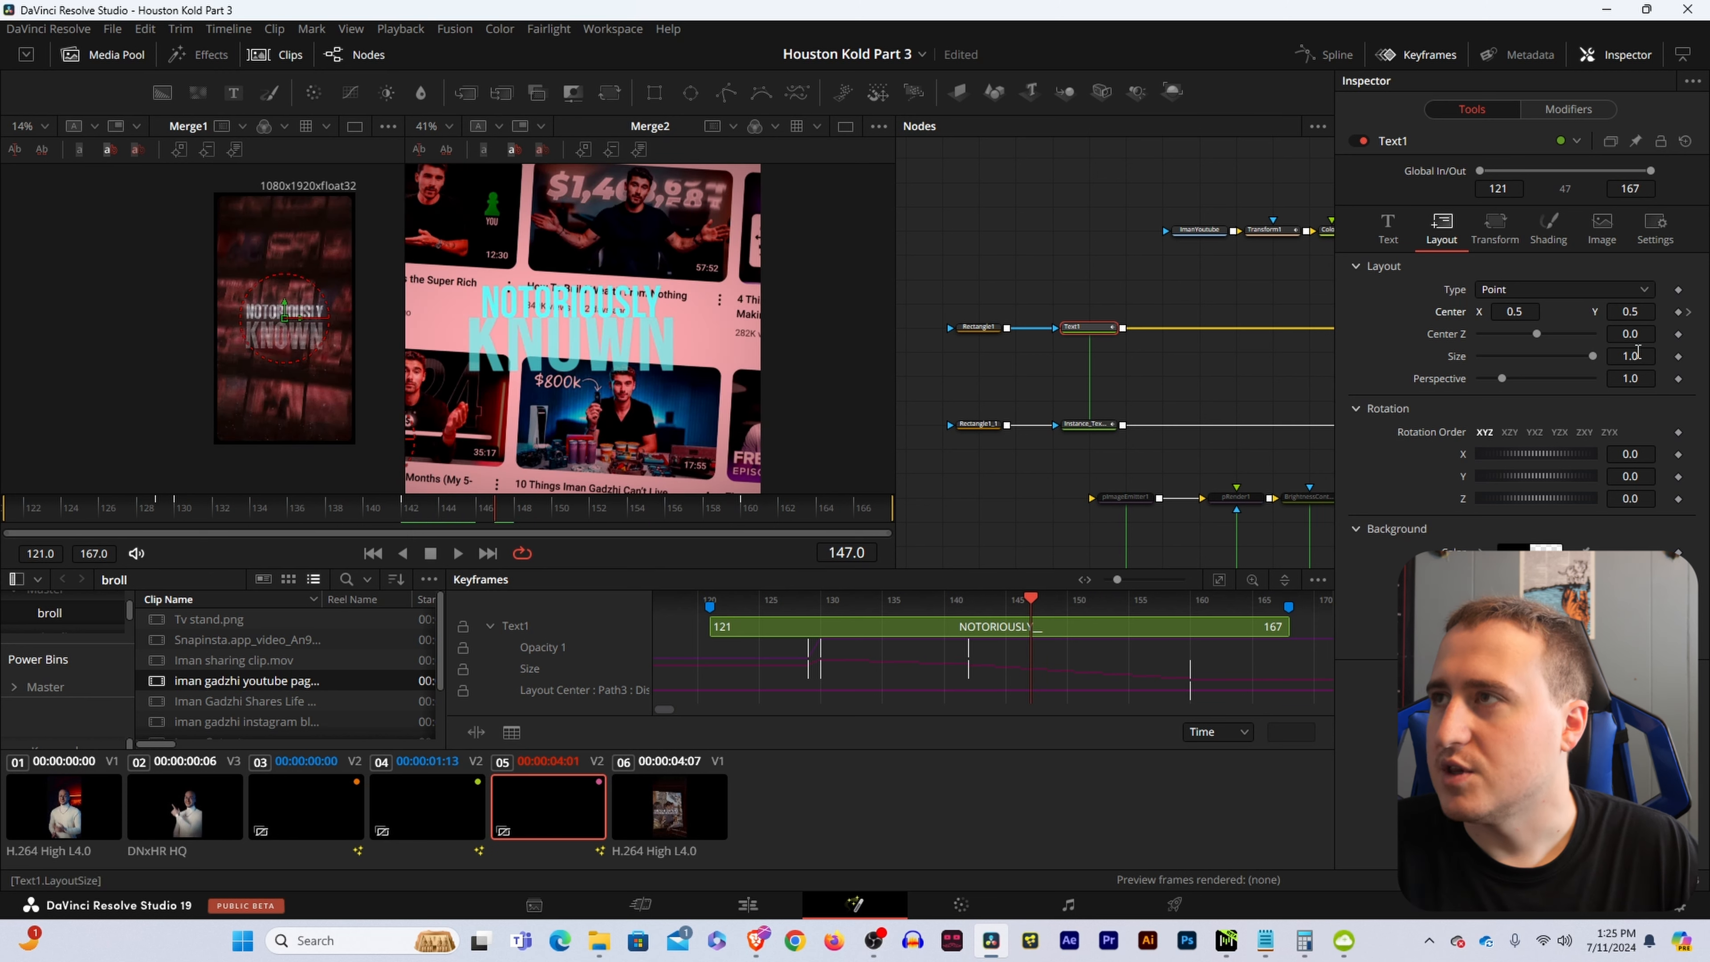
{"action": "left_click", "coordinate": [1677, 312]}
{"action": "left_click_drag", "start_coordinate": [1614, 311], "coordinate": [1645, 312]}
{"action": "left_click", "coordinate": [1686, 311]}
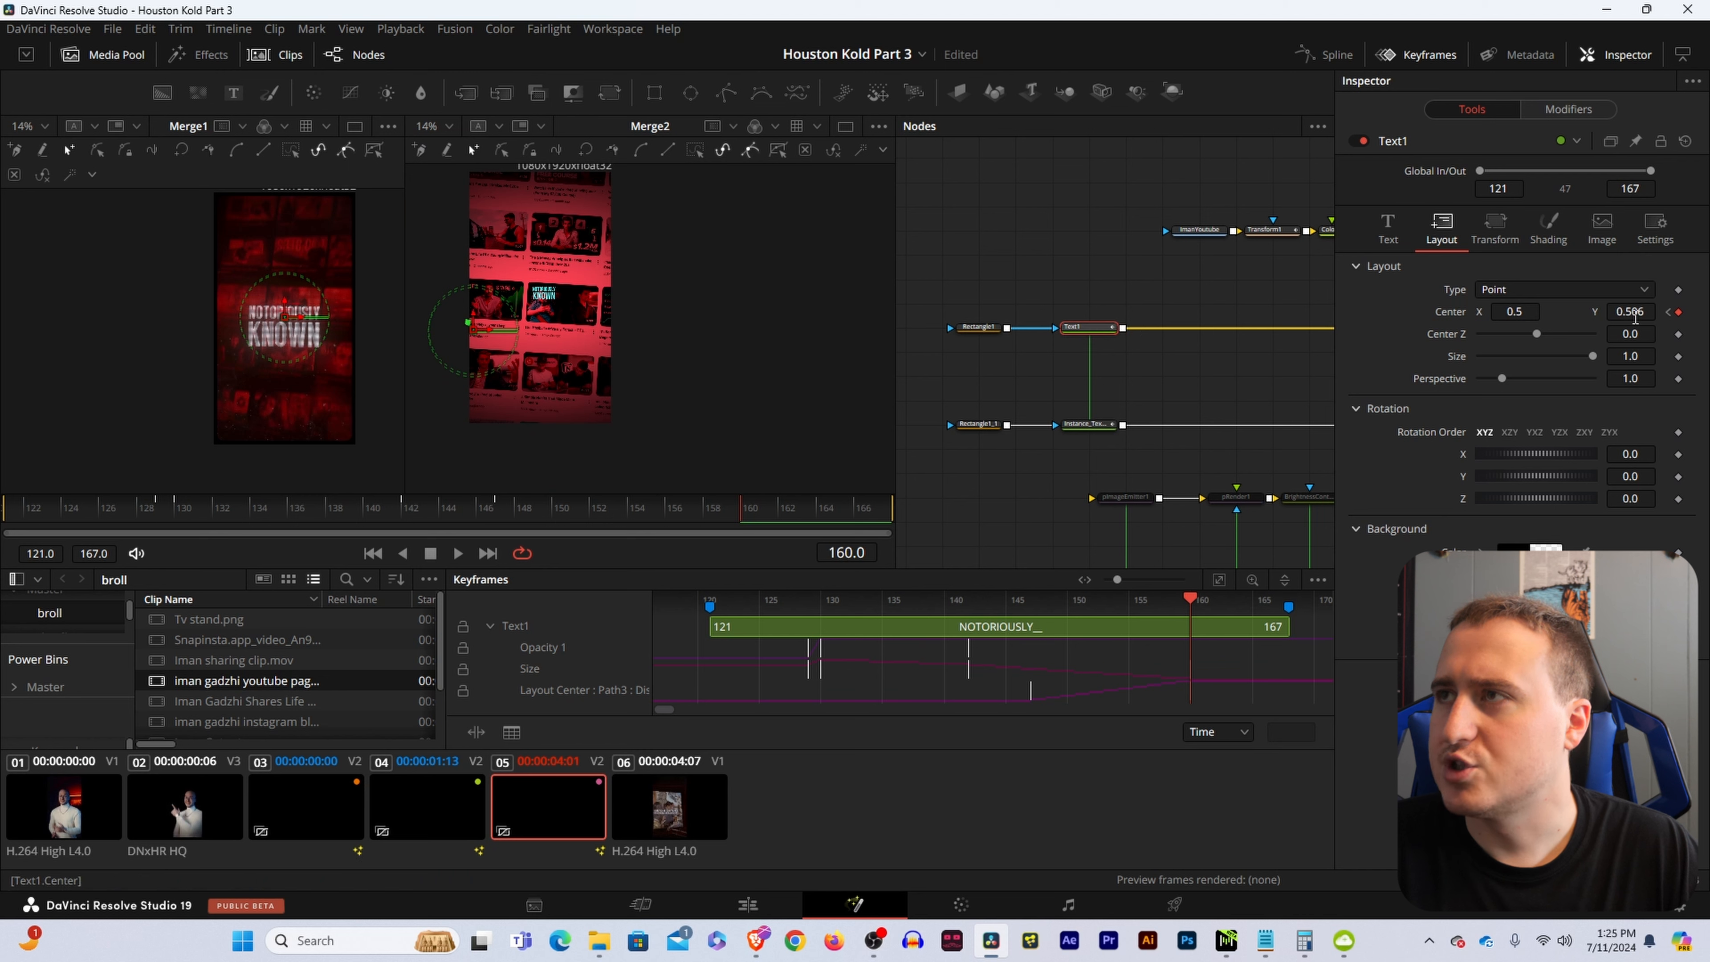
At frame 160, set Size to about 0.089 on Text1 and about 0.16 on Instance_Text1.
{"action": "left_click", "coordinate": [1388, 229]}
{"action": "left_click_drag", "start_coordinate": [1632, 489], "coordinate": [1674, 489]}
{"action": "left_click", "coordinate": [1088, 426]}
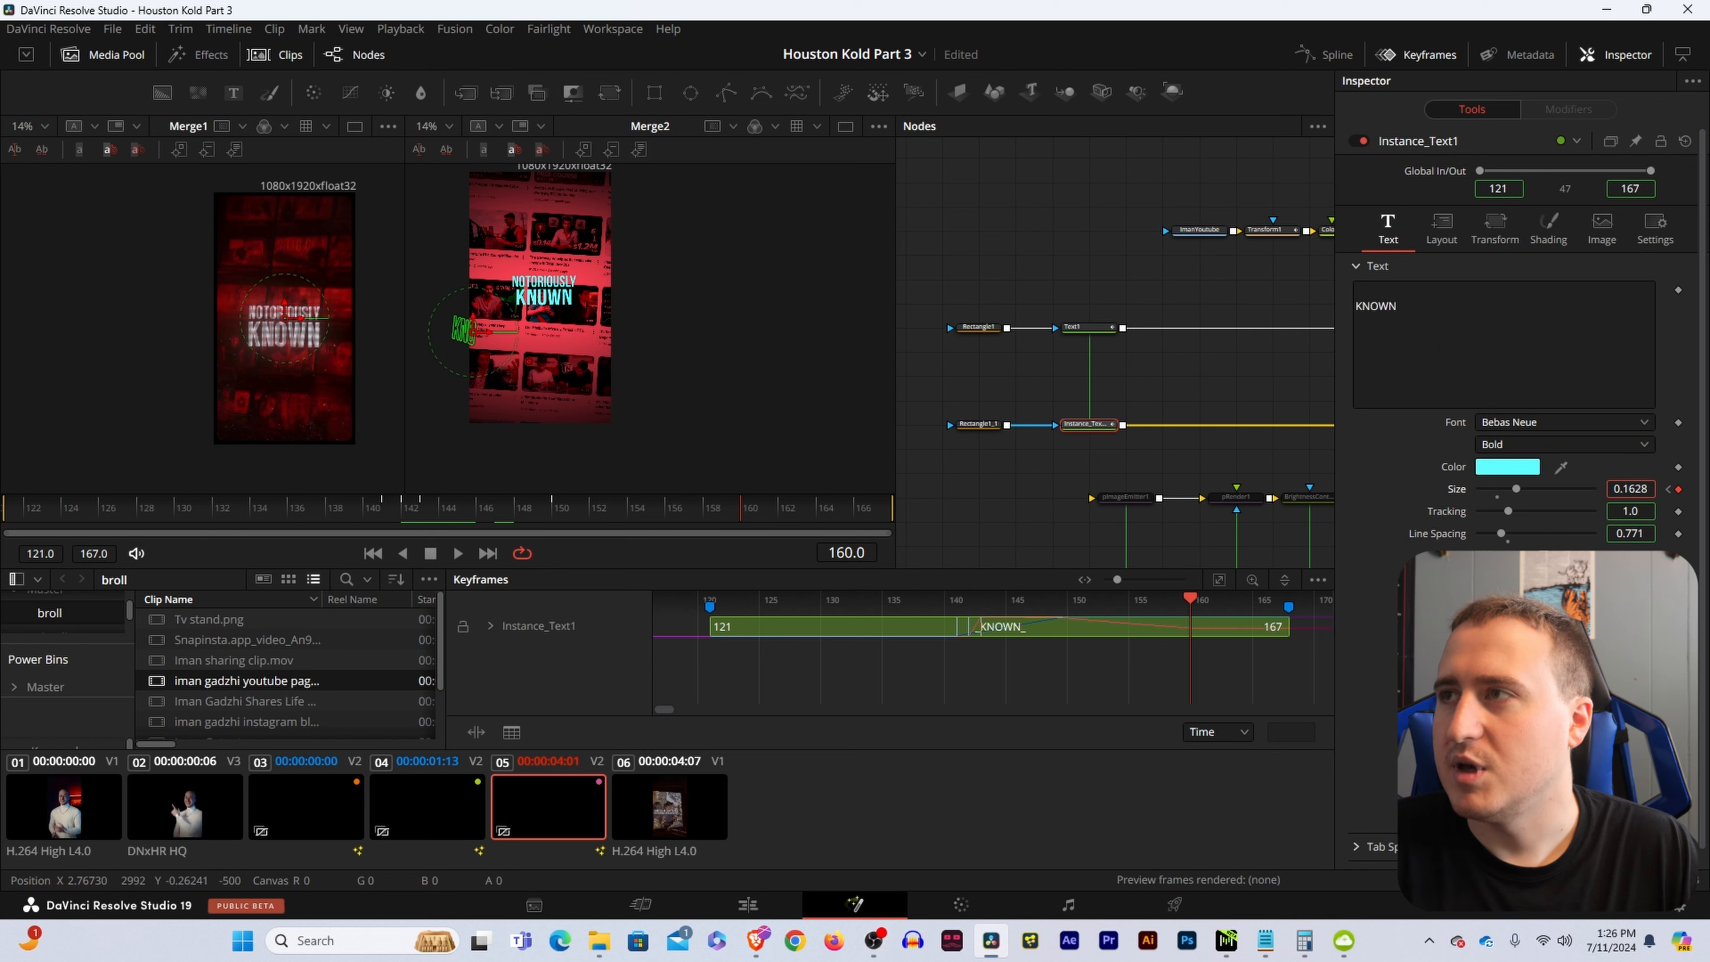
{"action": "left_click", "coordinate": [1089, 328]}
{"action": "left_click_drag", "start_coordinate": [1629, 485], "coordinate": [1619, 485]}
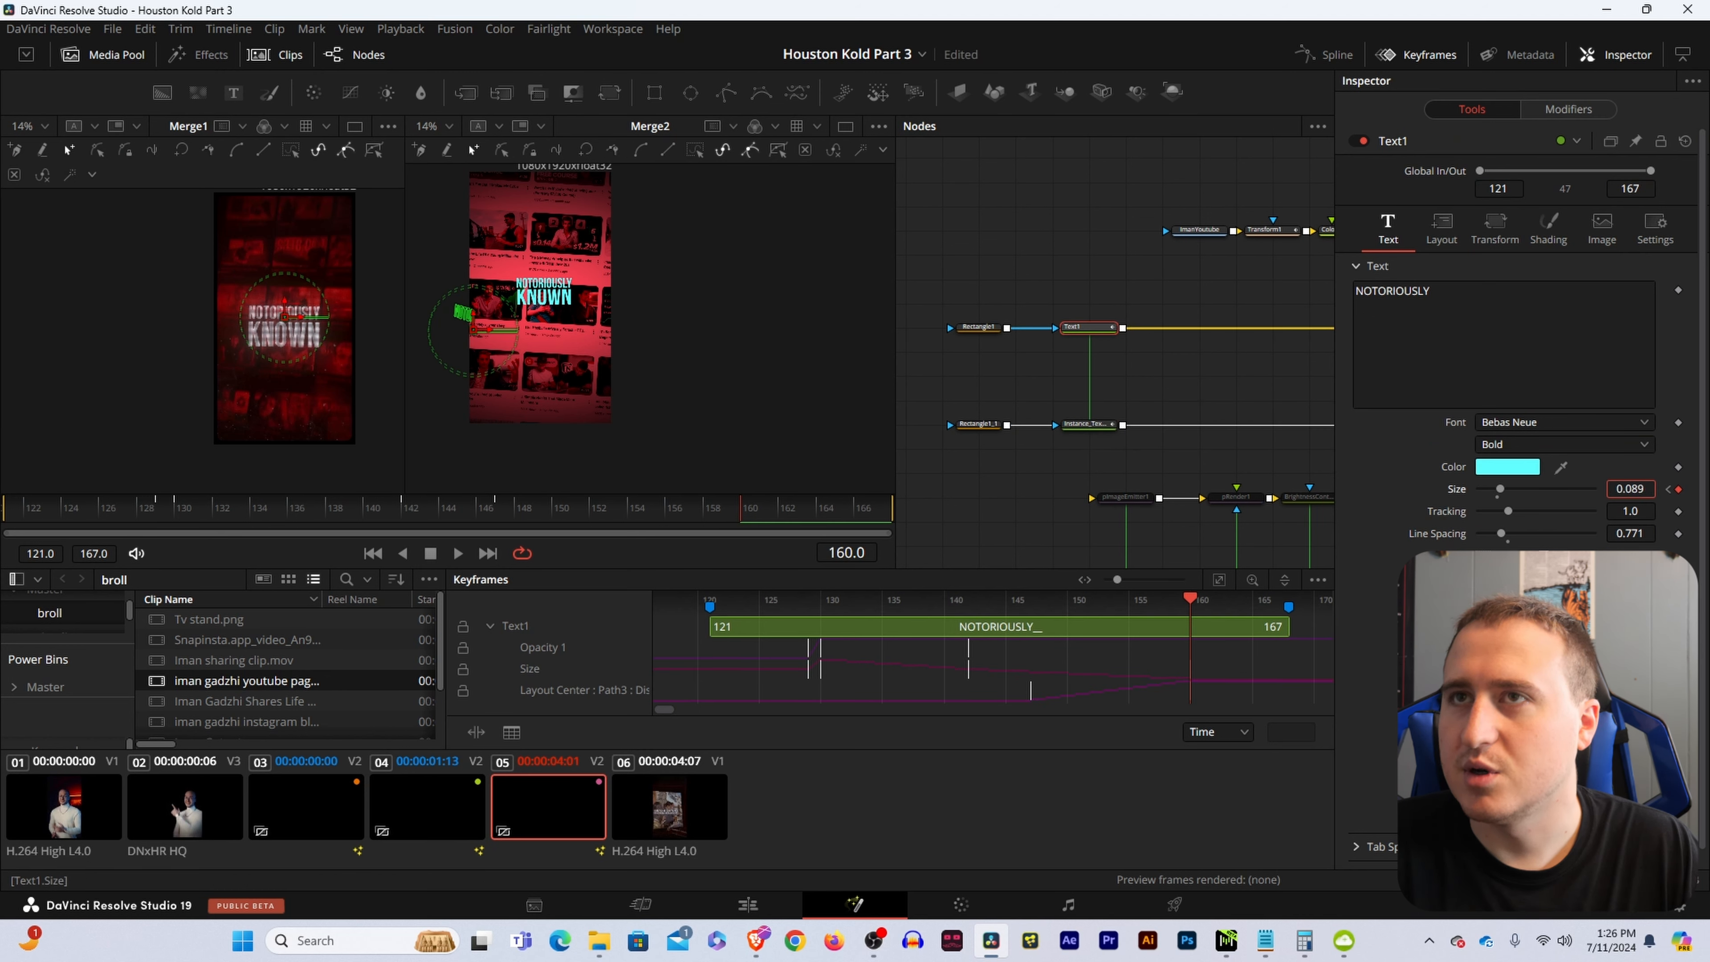
{"action": "left_click", "coordinate": [1075, 292]}
Change Text1's shading fill color to white by setting its Red value to 1.0.
{"action": "left_click", "coordinate": [1087, 327]}
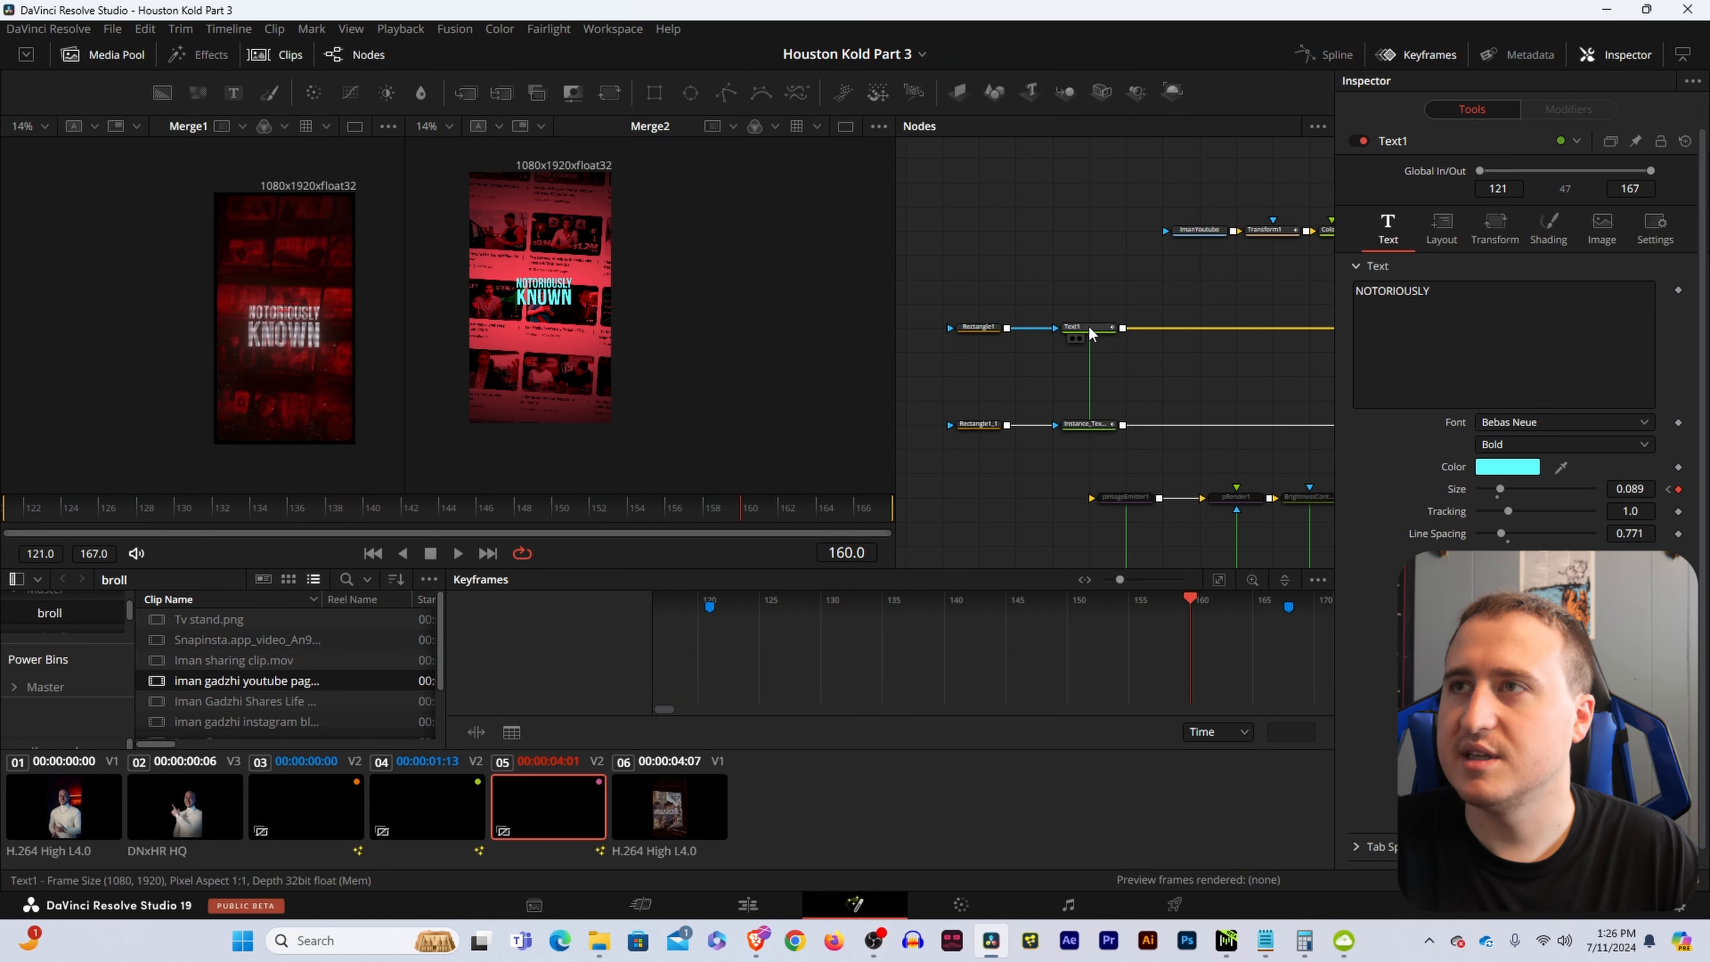
{"action": "left_click", "coordinate": [1542, 222]}
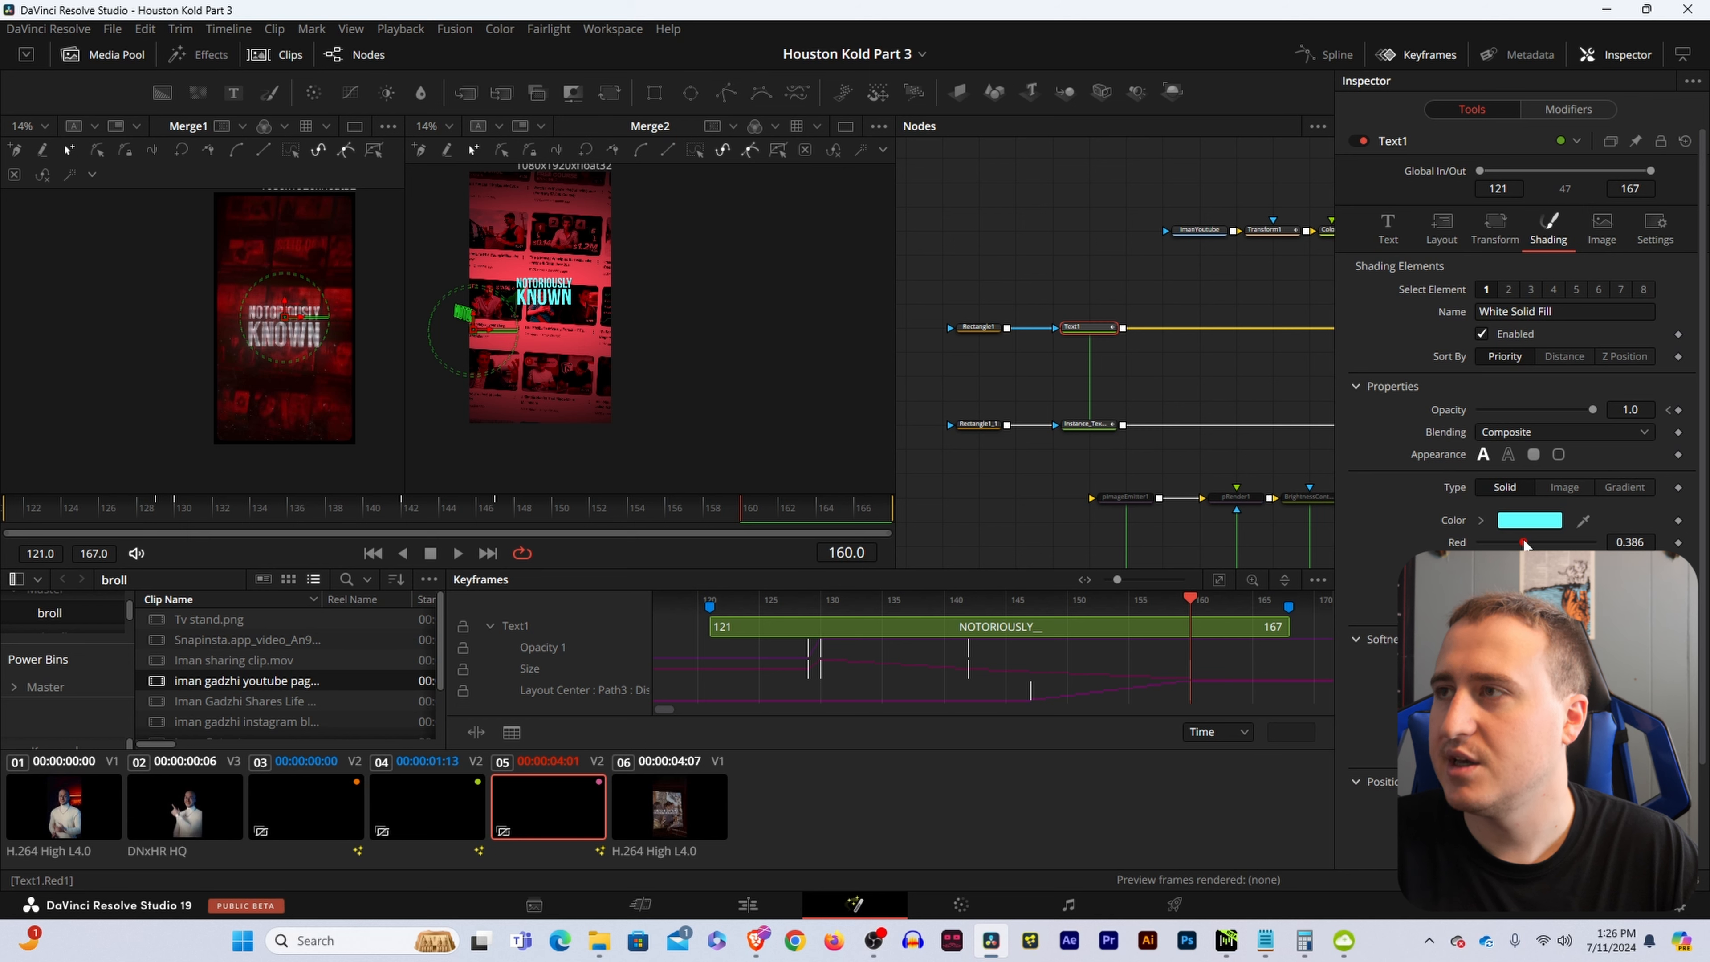
{"action": "left_click_drag", "start_coordinate": [1524, 542], "coordinate": [1592, 543]}
{"action": "left_click", "coordinate": [864, 424]}
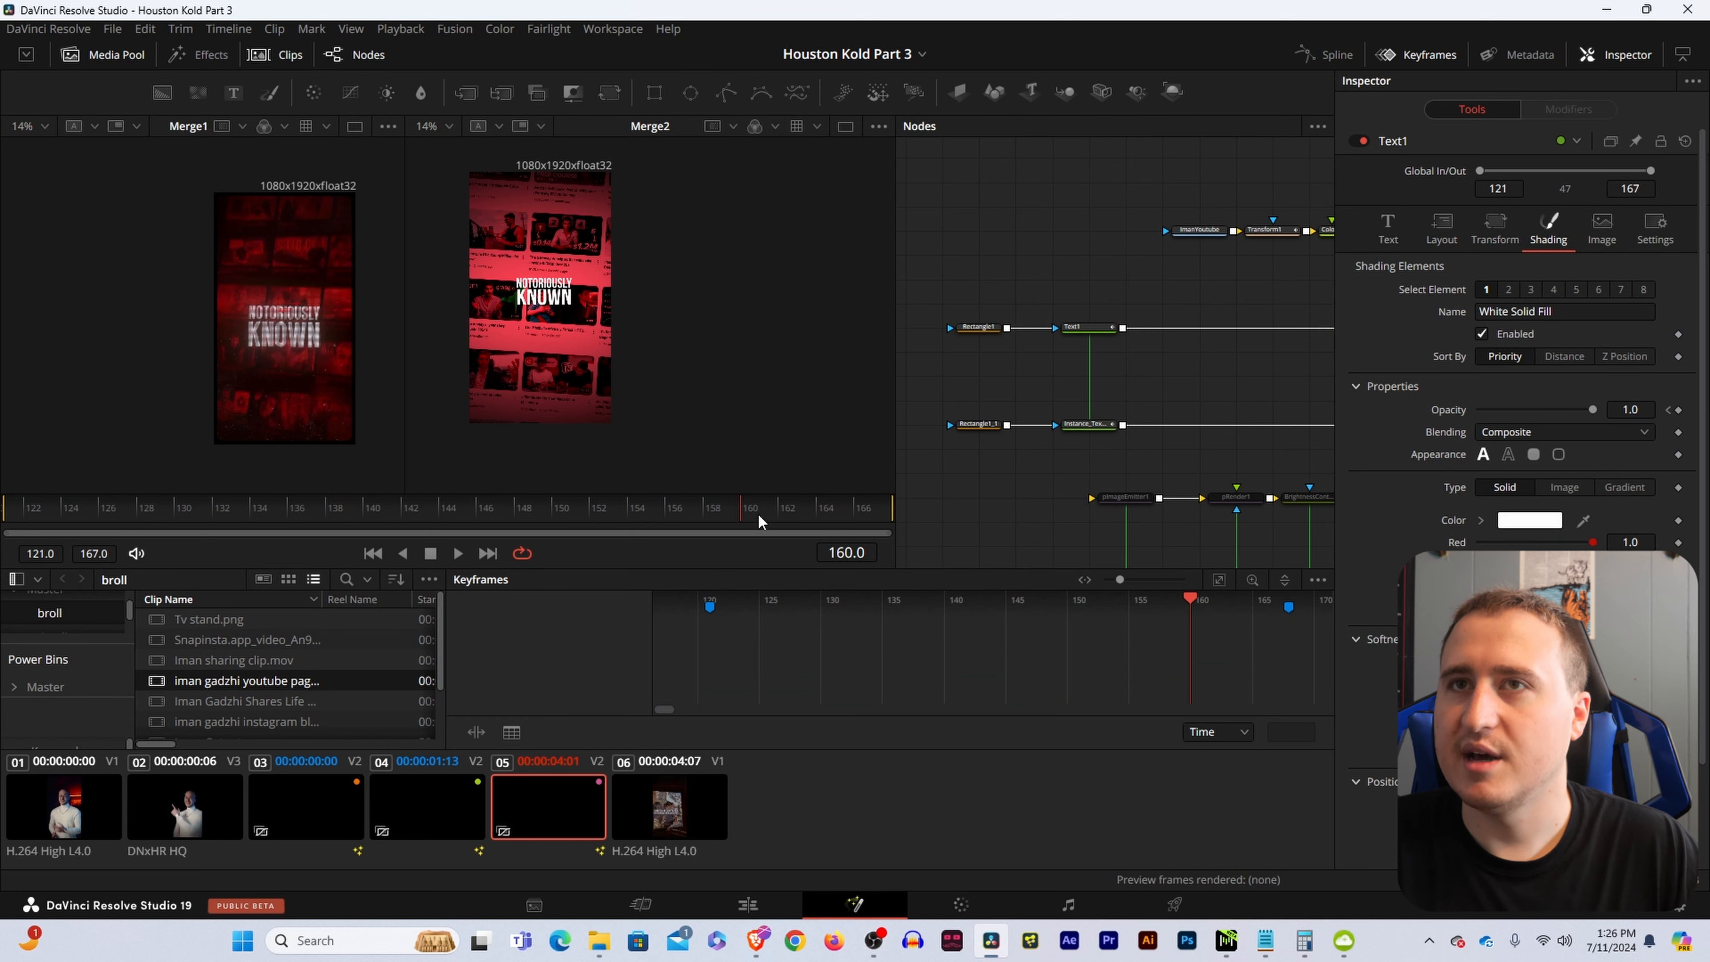
Scrub the composition's final frames, 160 to 167, to check how long the title stays over the background.
{"action": "left_click_drag", "start_coordinate": [735, 507], "coordinate": [893, 547]}
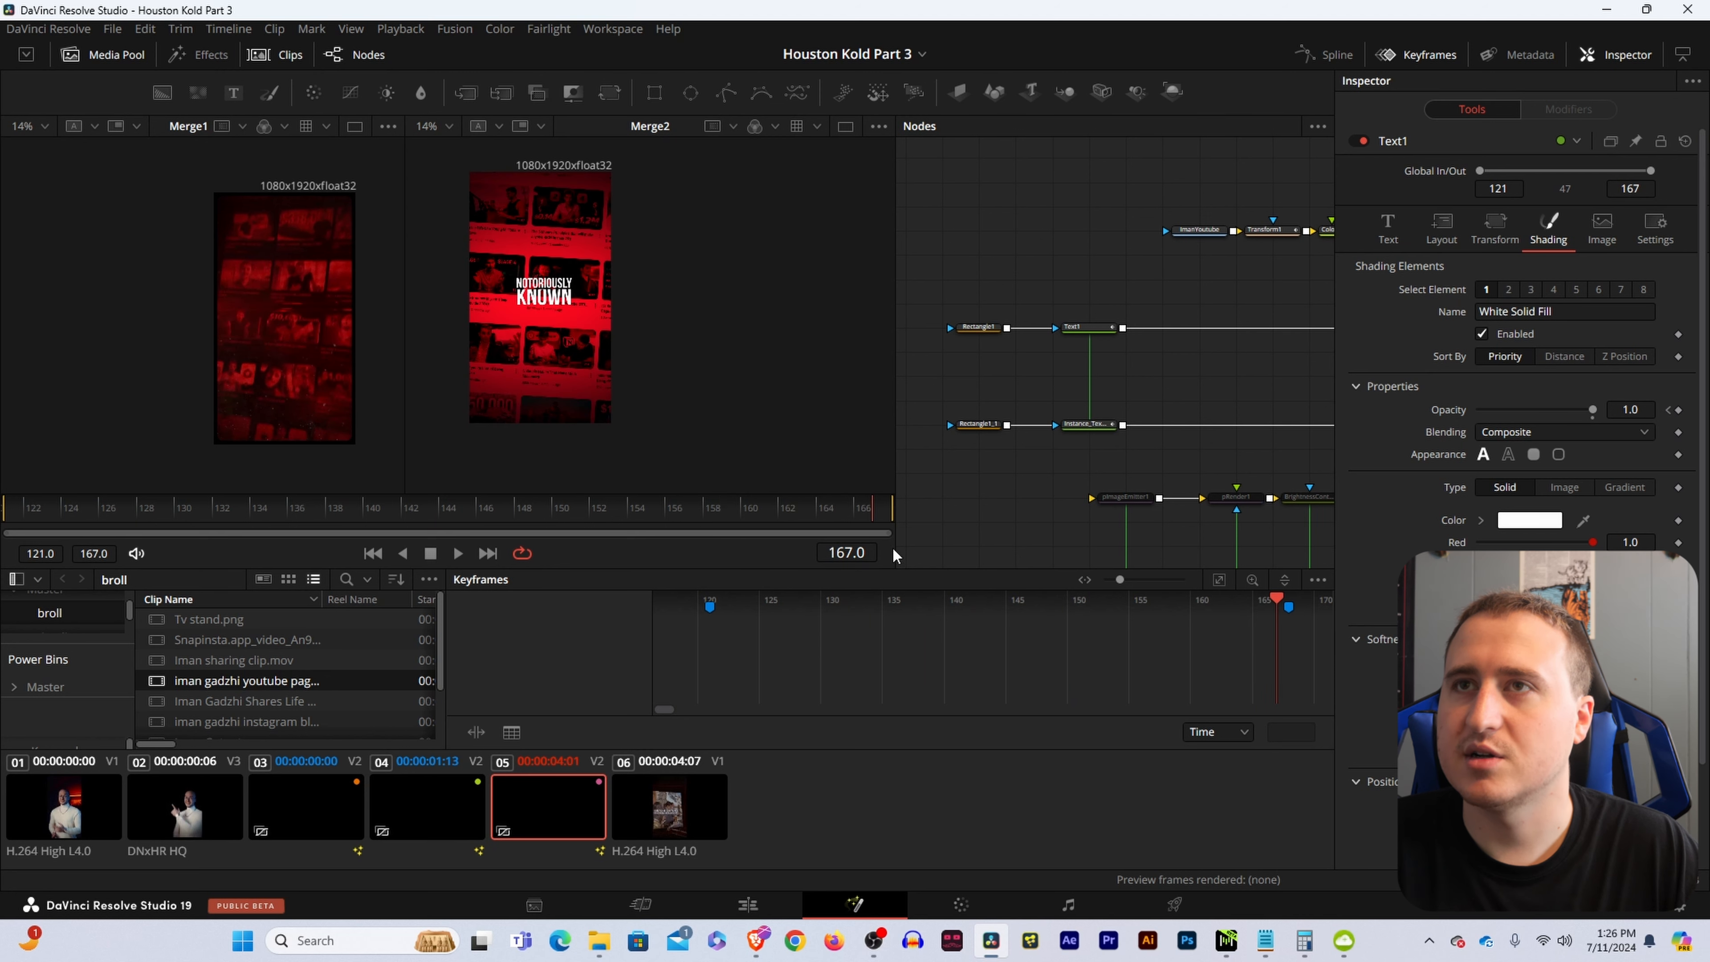
{"action": "left_click", "coordinate": [794, 508]}
{"action": "left_click", "coordinate": [808, 509]}
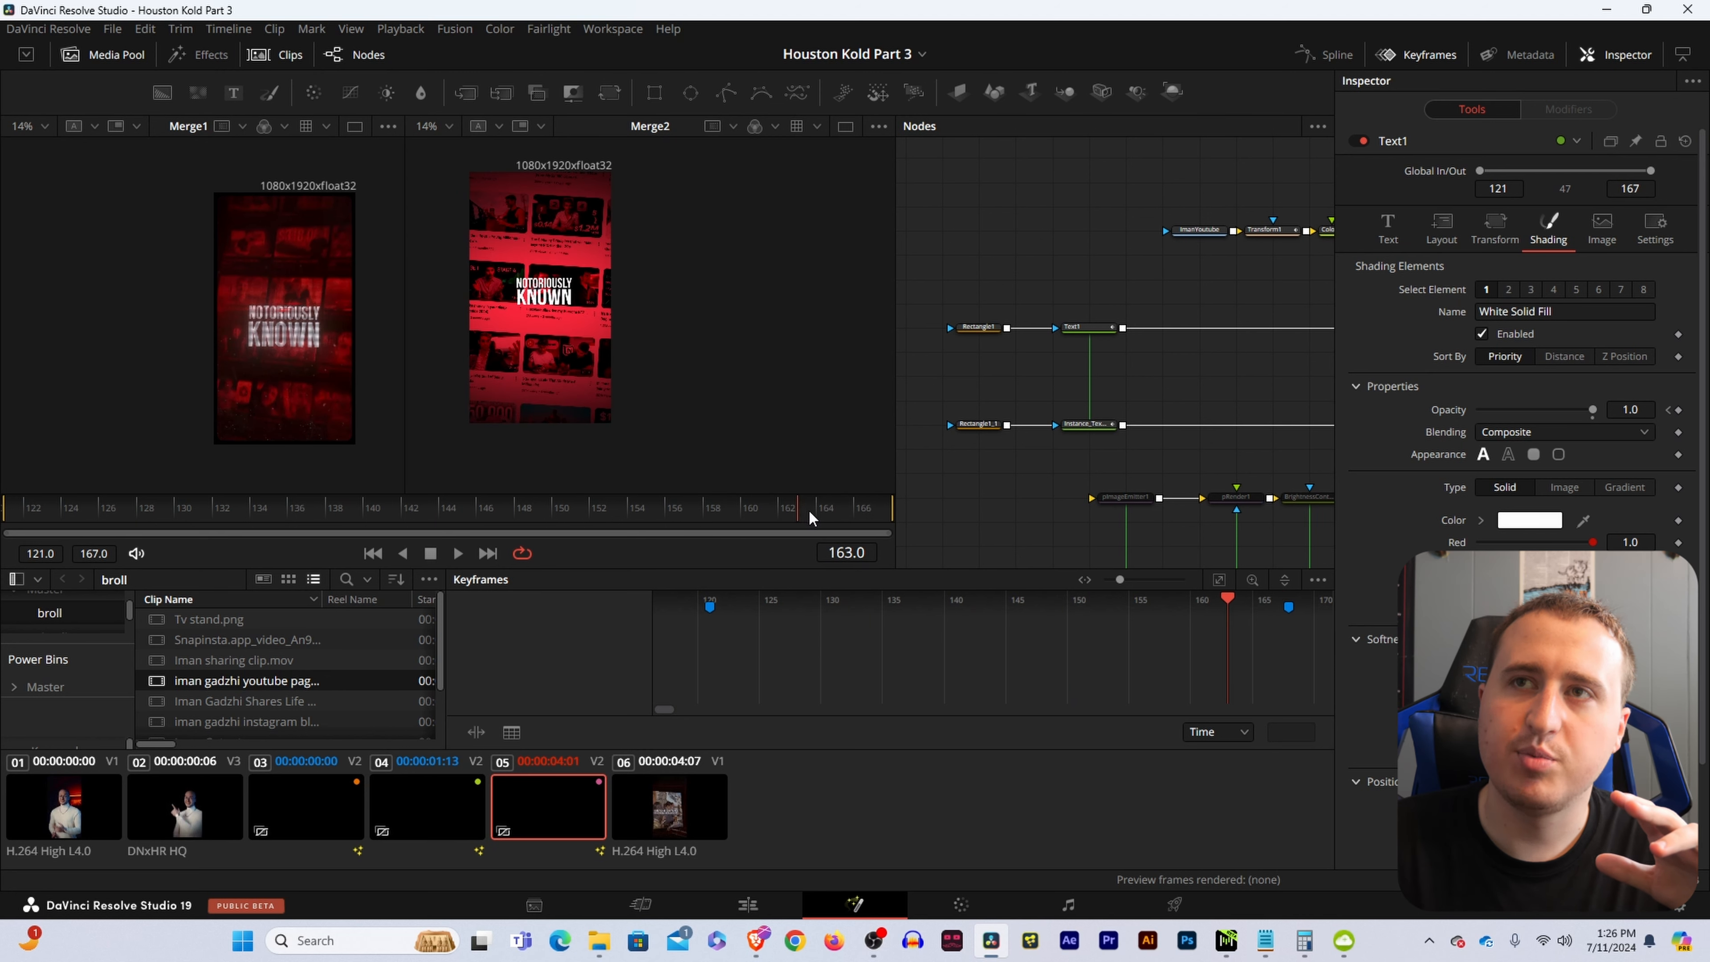
{"action": "left_click_drag", "start_coordinate": [808, 510], "coordinate": [858, 517]}
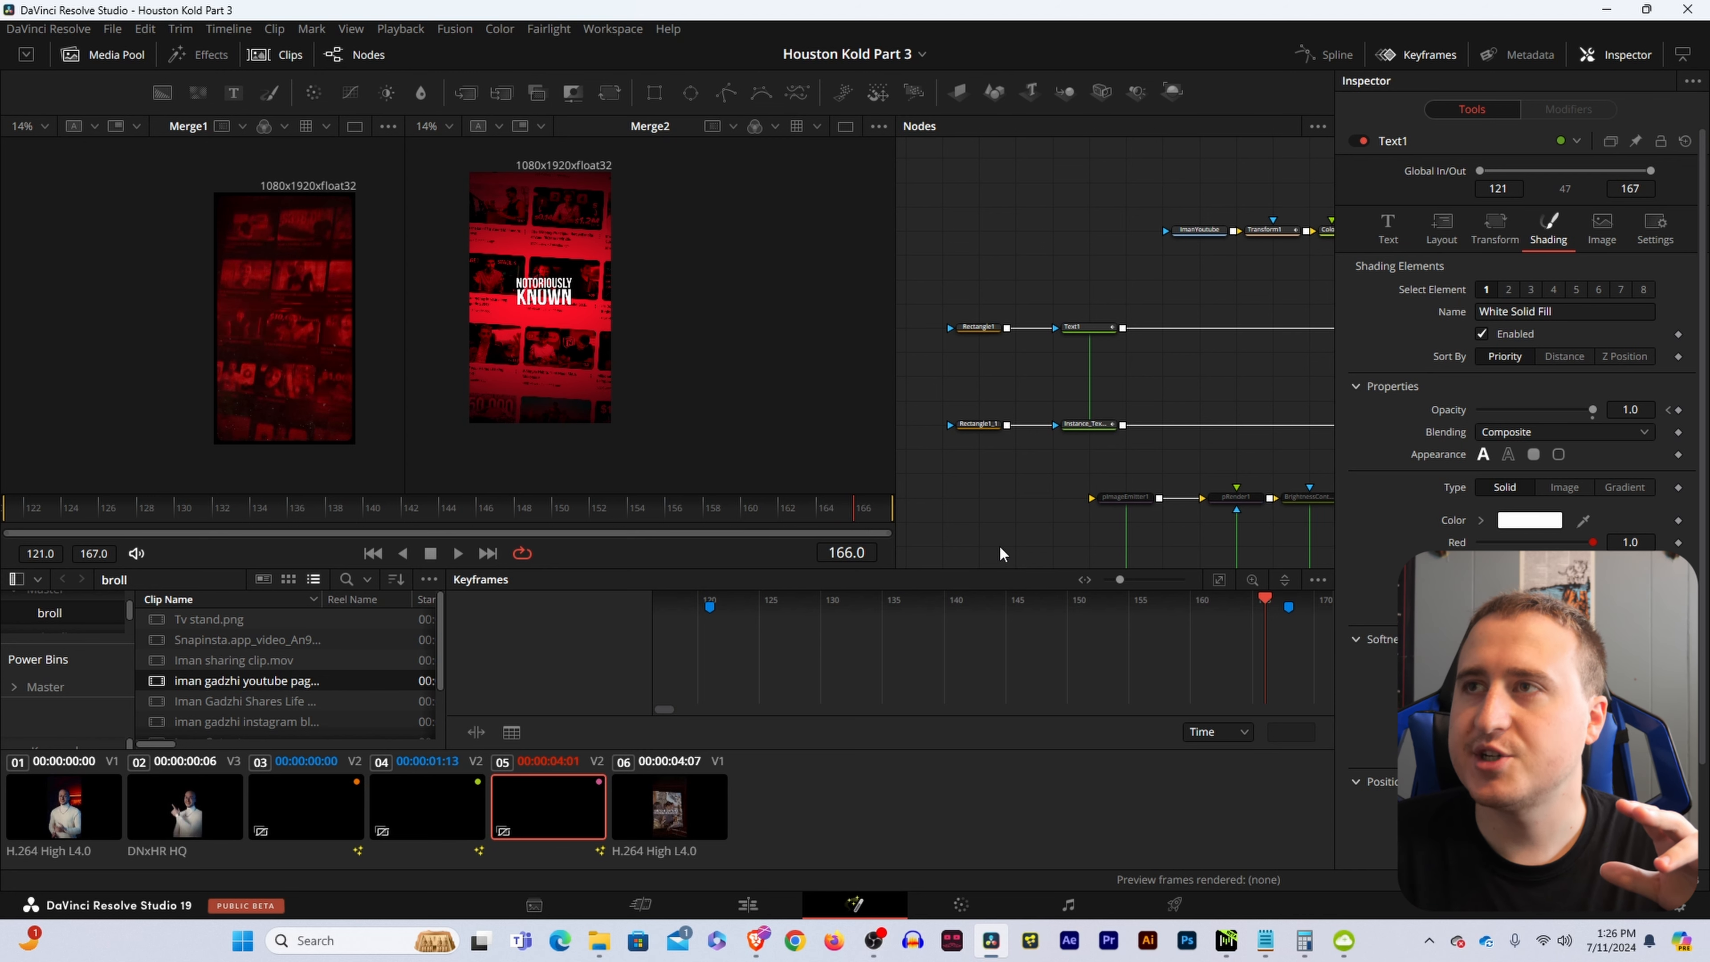
Set Text1's Global Out to 165, and check the range on Instance_Text1 and the last frames.
{"action": "left_click", "coordinate": [1090, 328]}
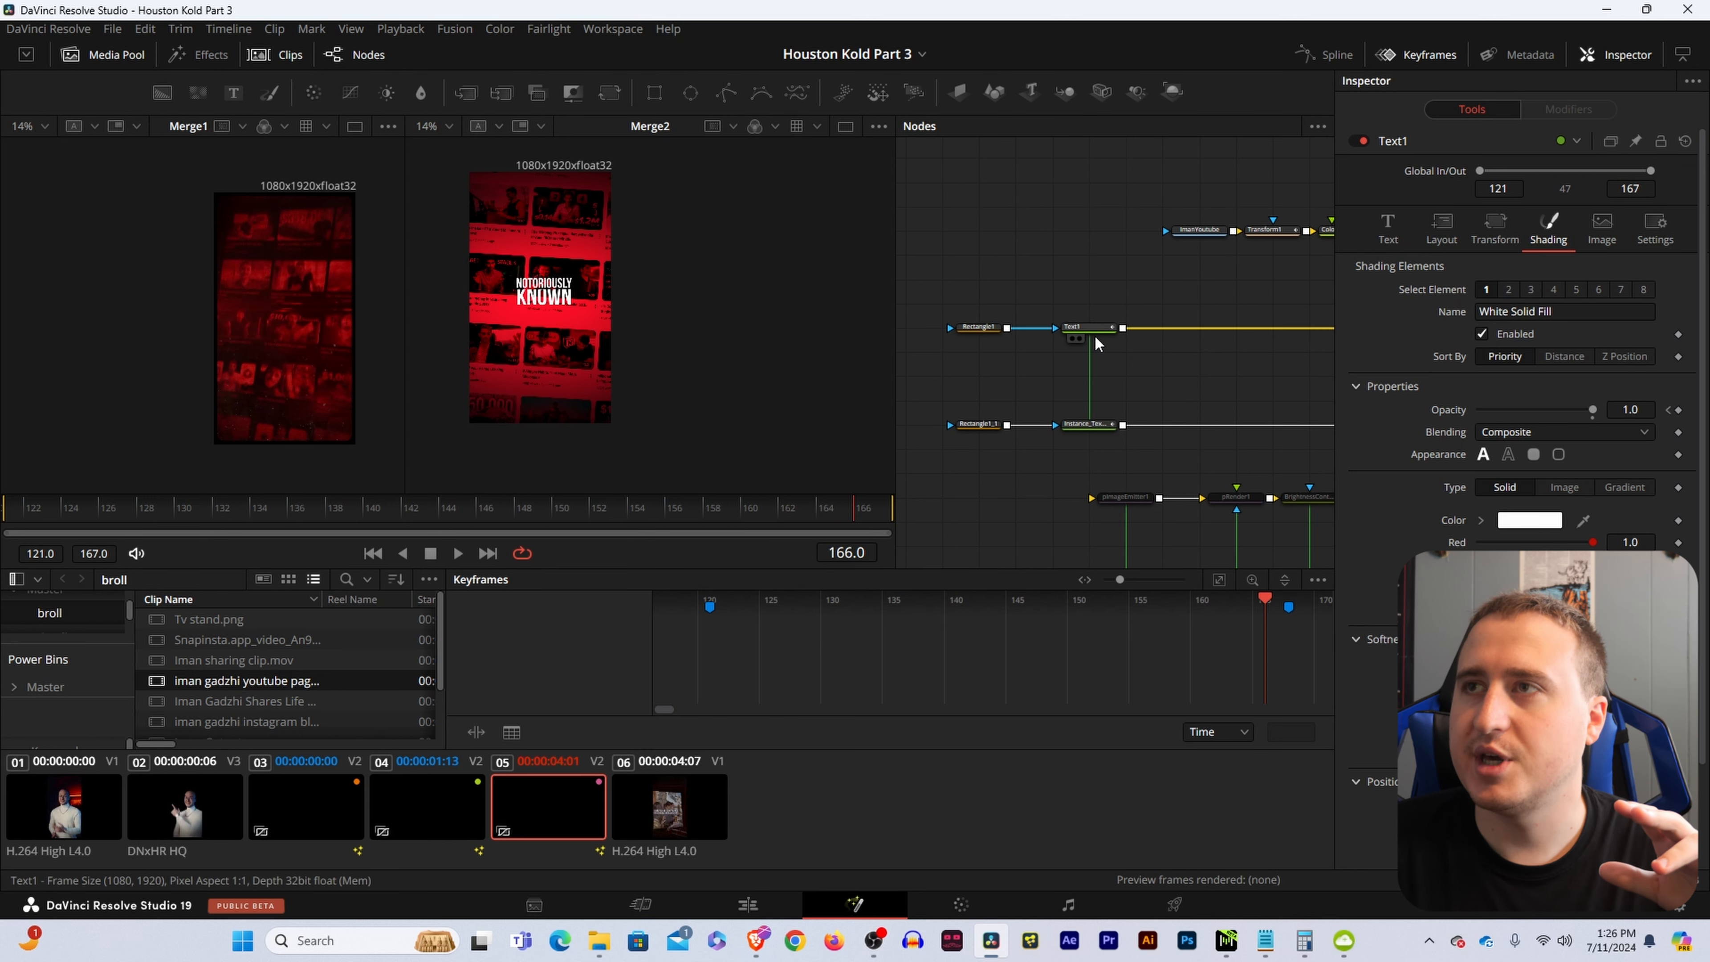
{"action": "left_click", "coordinate": [1652, 231]}
{"action": "left_click", "coordinate": [1386, 229]}
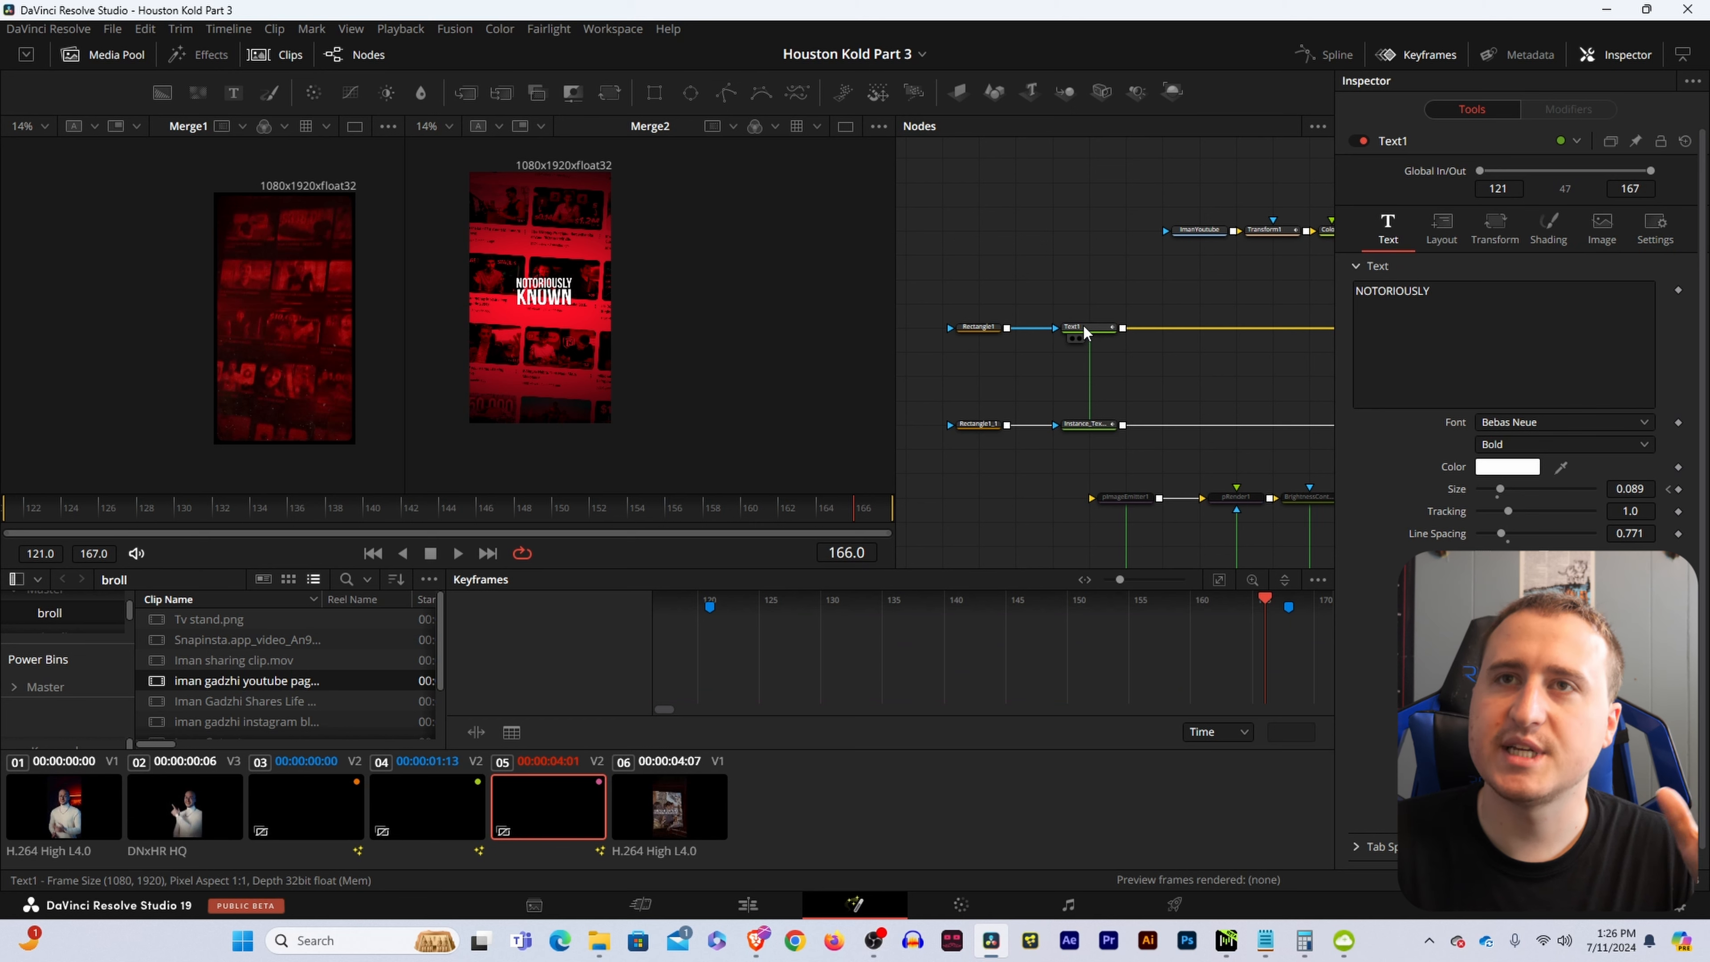
{"action": "left_click", "coordinate": [1089, 330]}
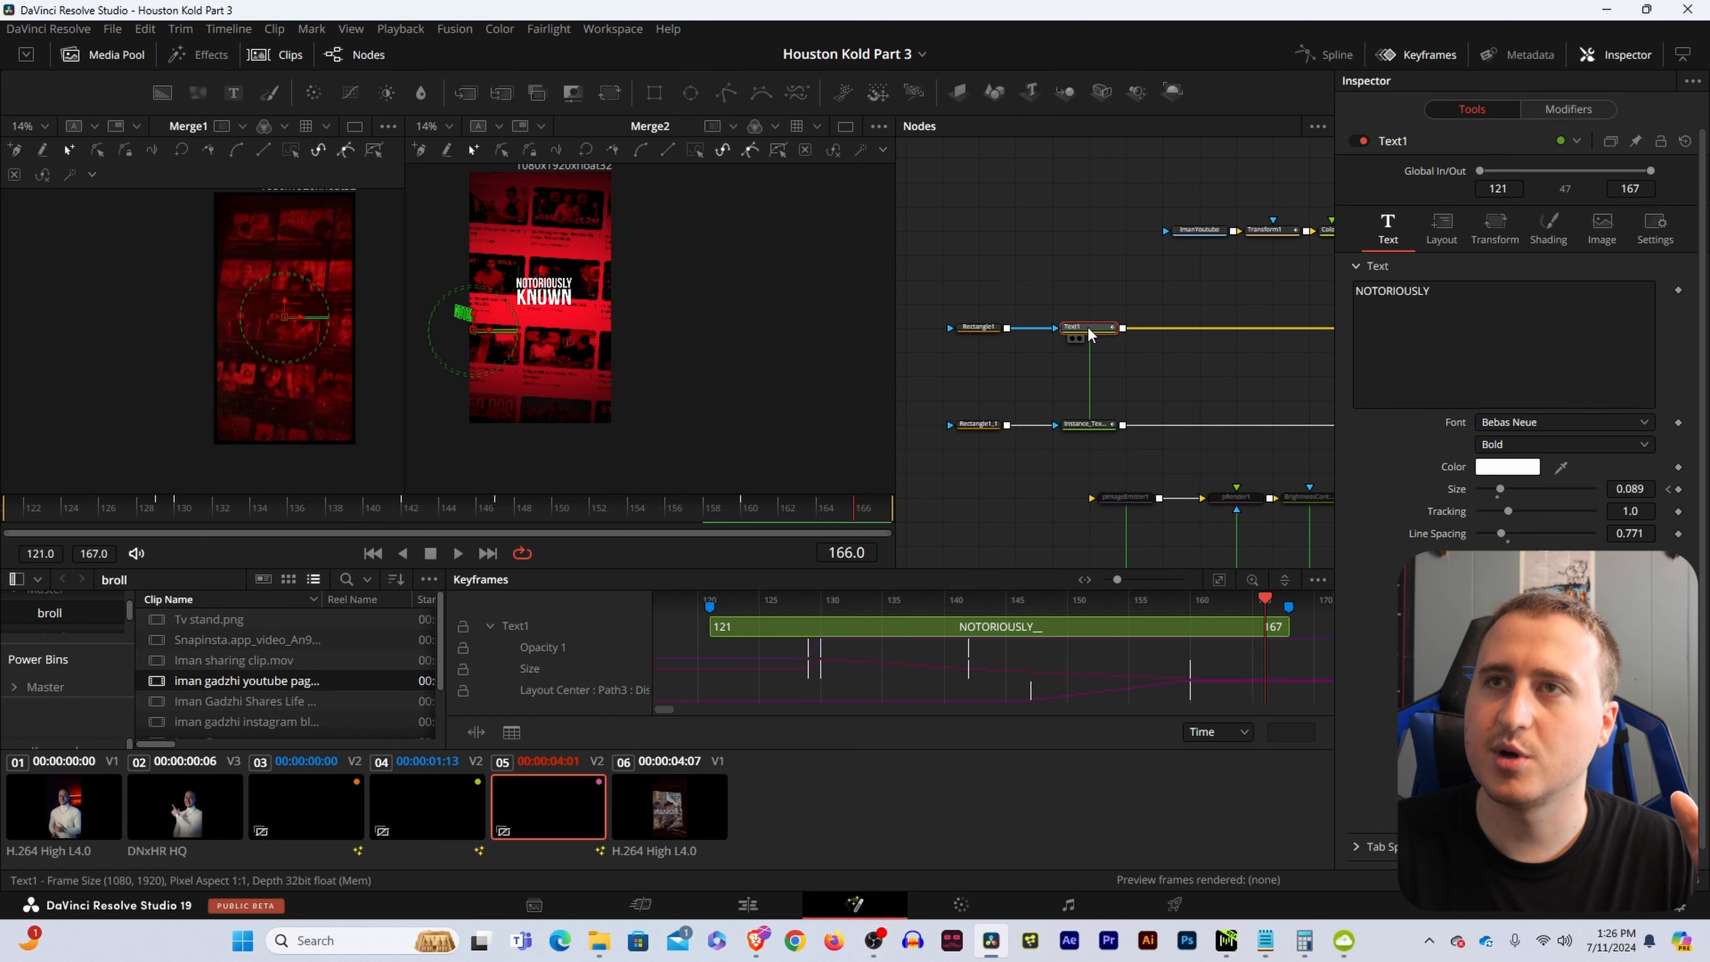
{"action": "left_click", "coordinate": [1641, 189]}
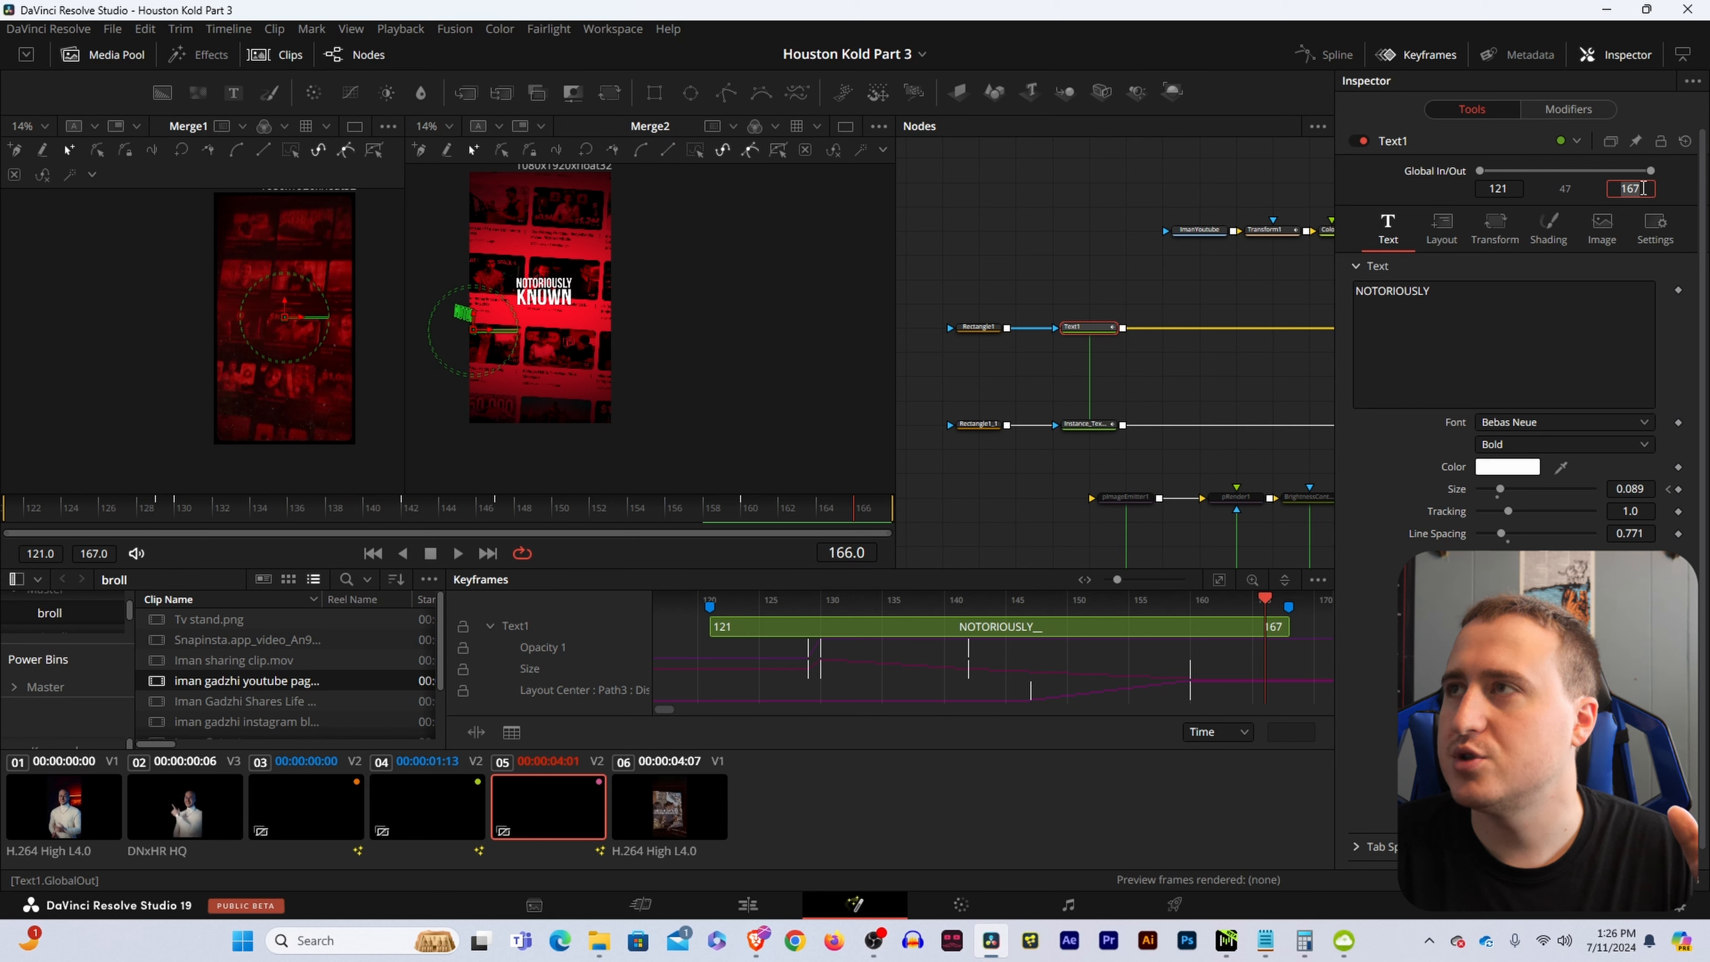
{"action": "type", "text": "166"}
{"action": "key", "text": "Return"}
{"action": "key", "text": "Down"}
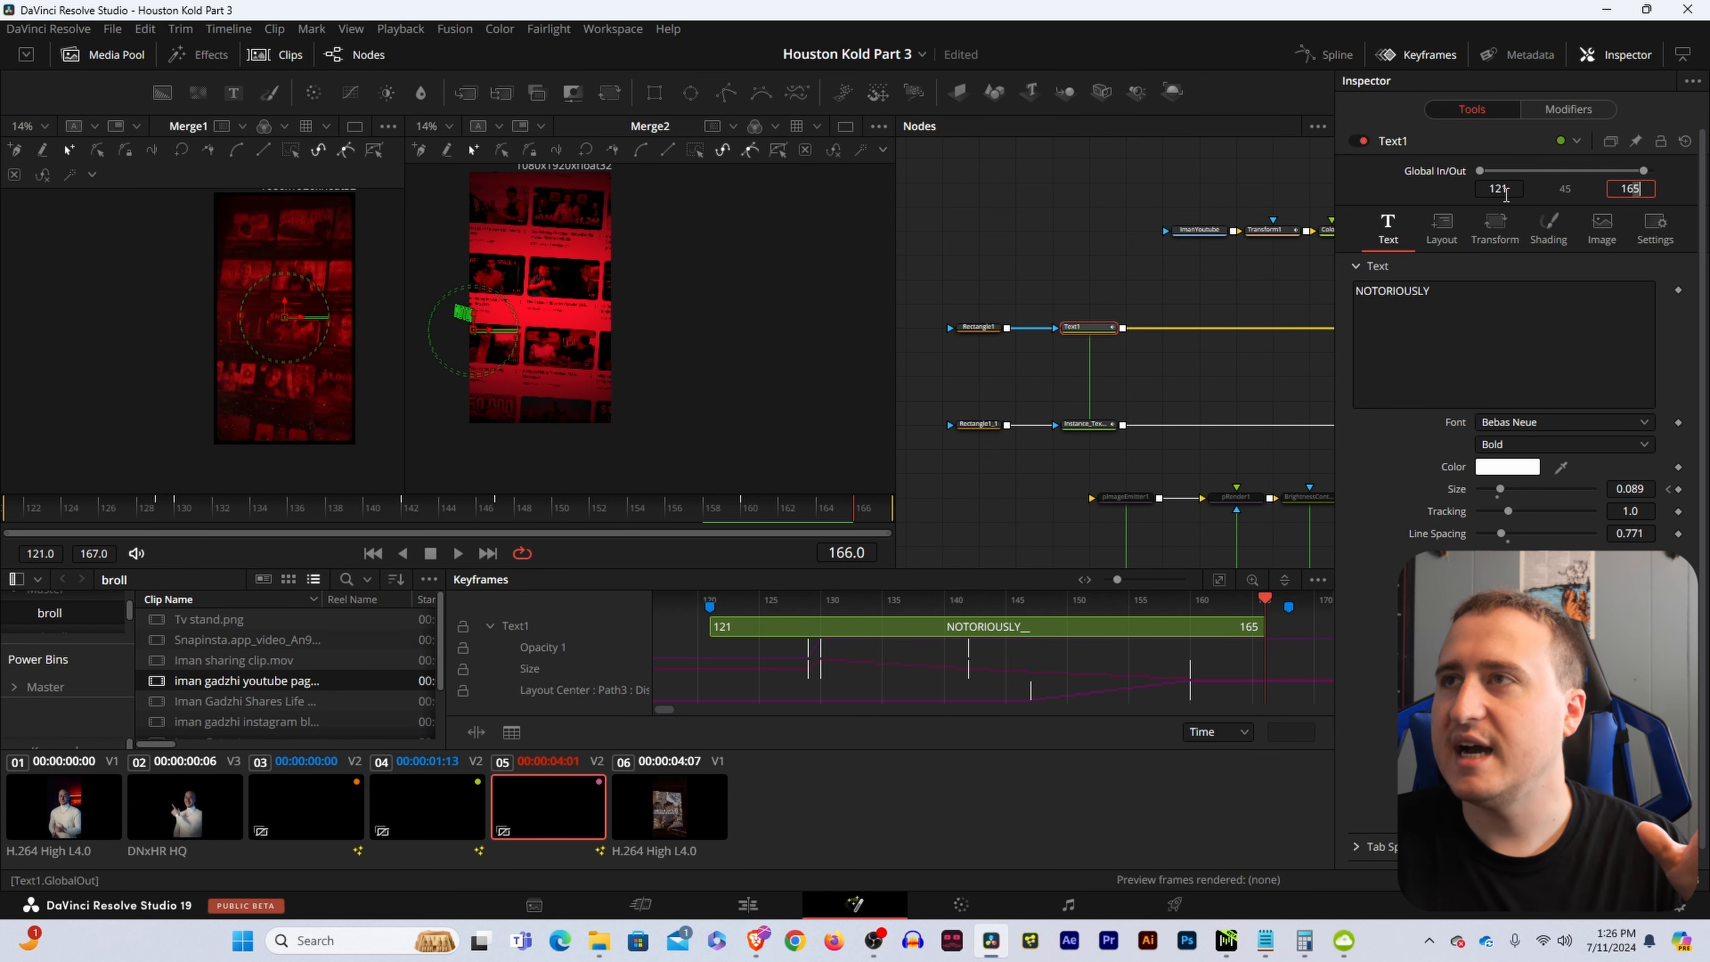
{"action": "left_click", "coordinate": [1193, 267]}
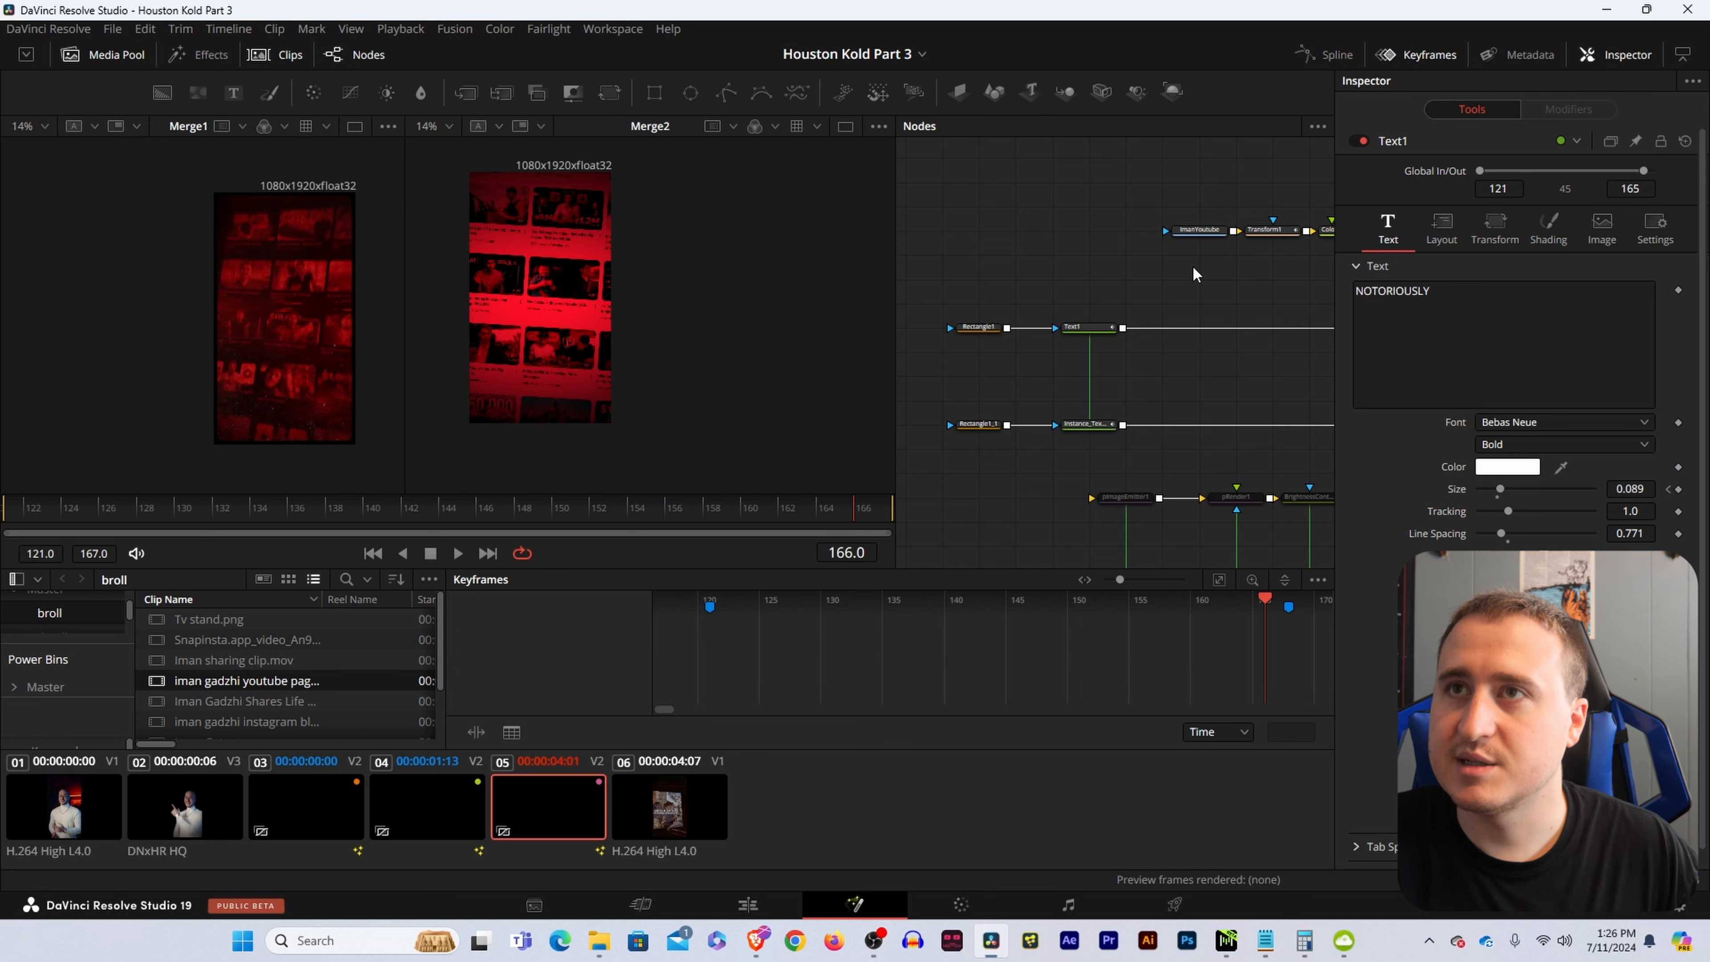
{"action": "left_click", "coordinate": [1095, 421]}
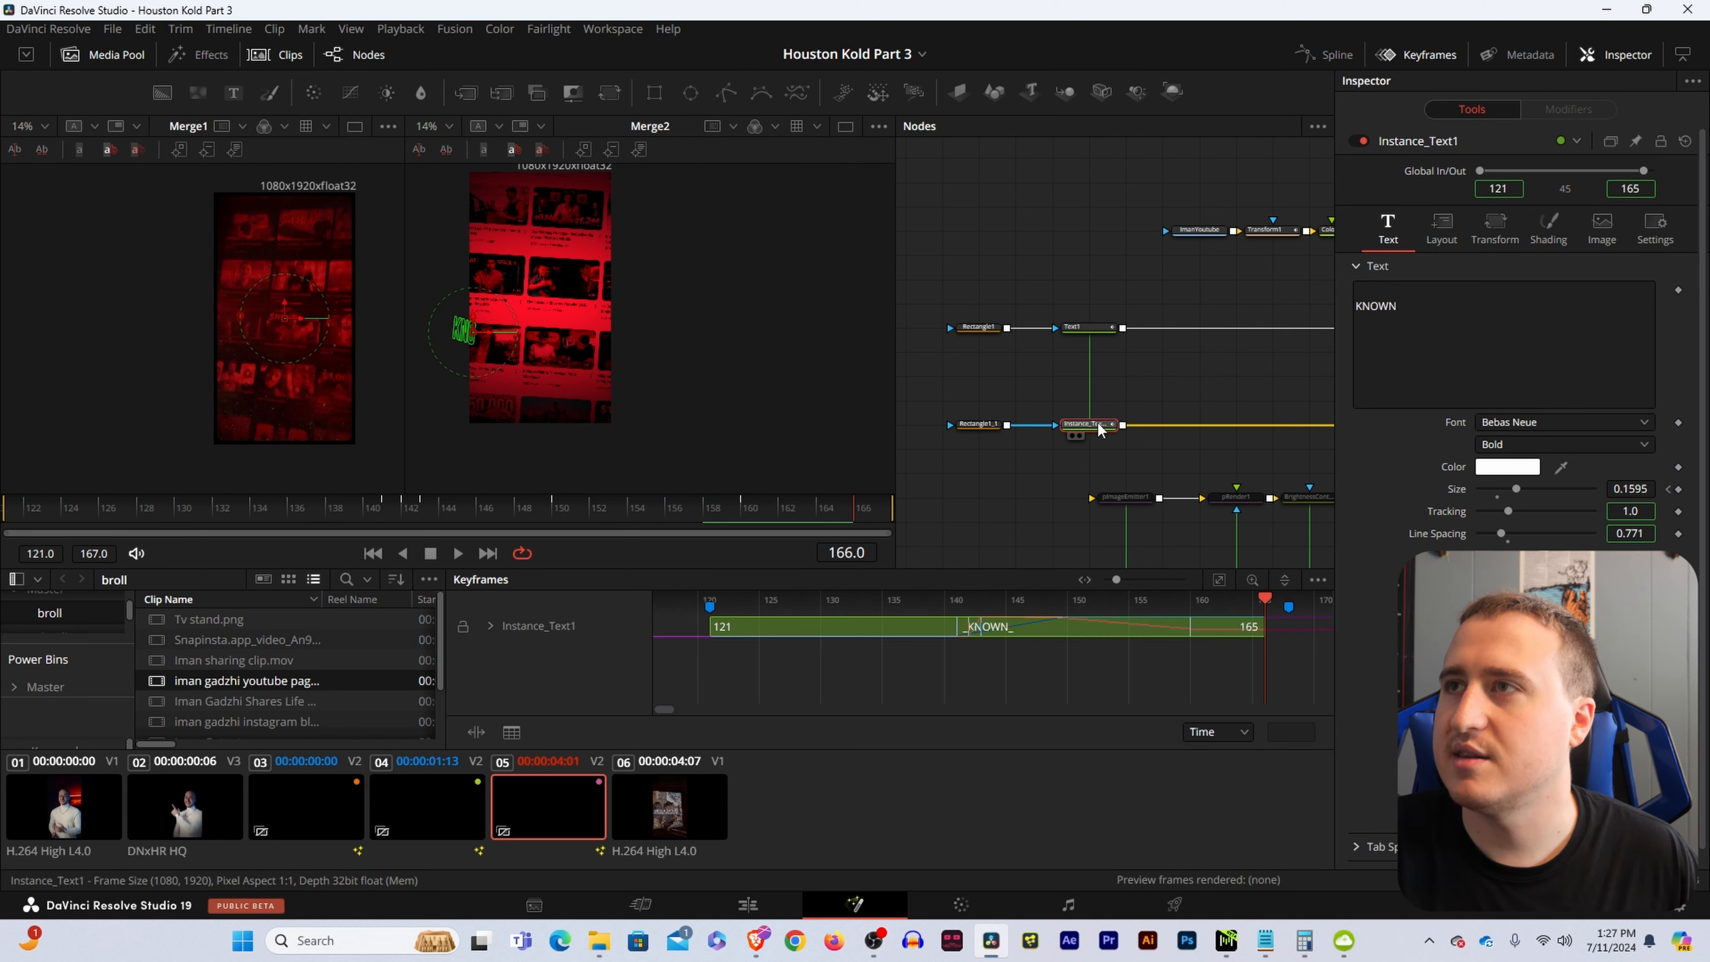
{"action": "left_click", "coordinate": [1180, 383]}
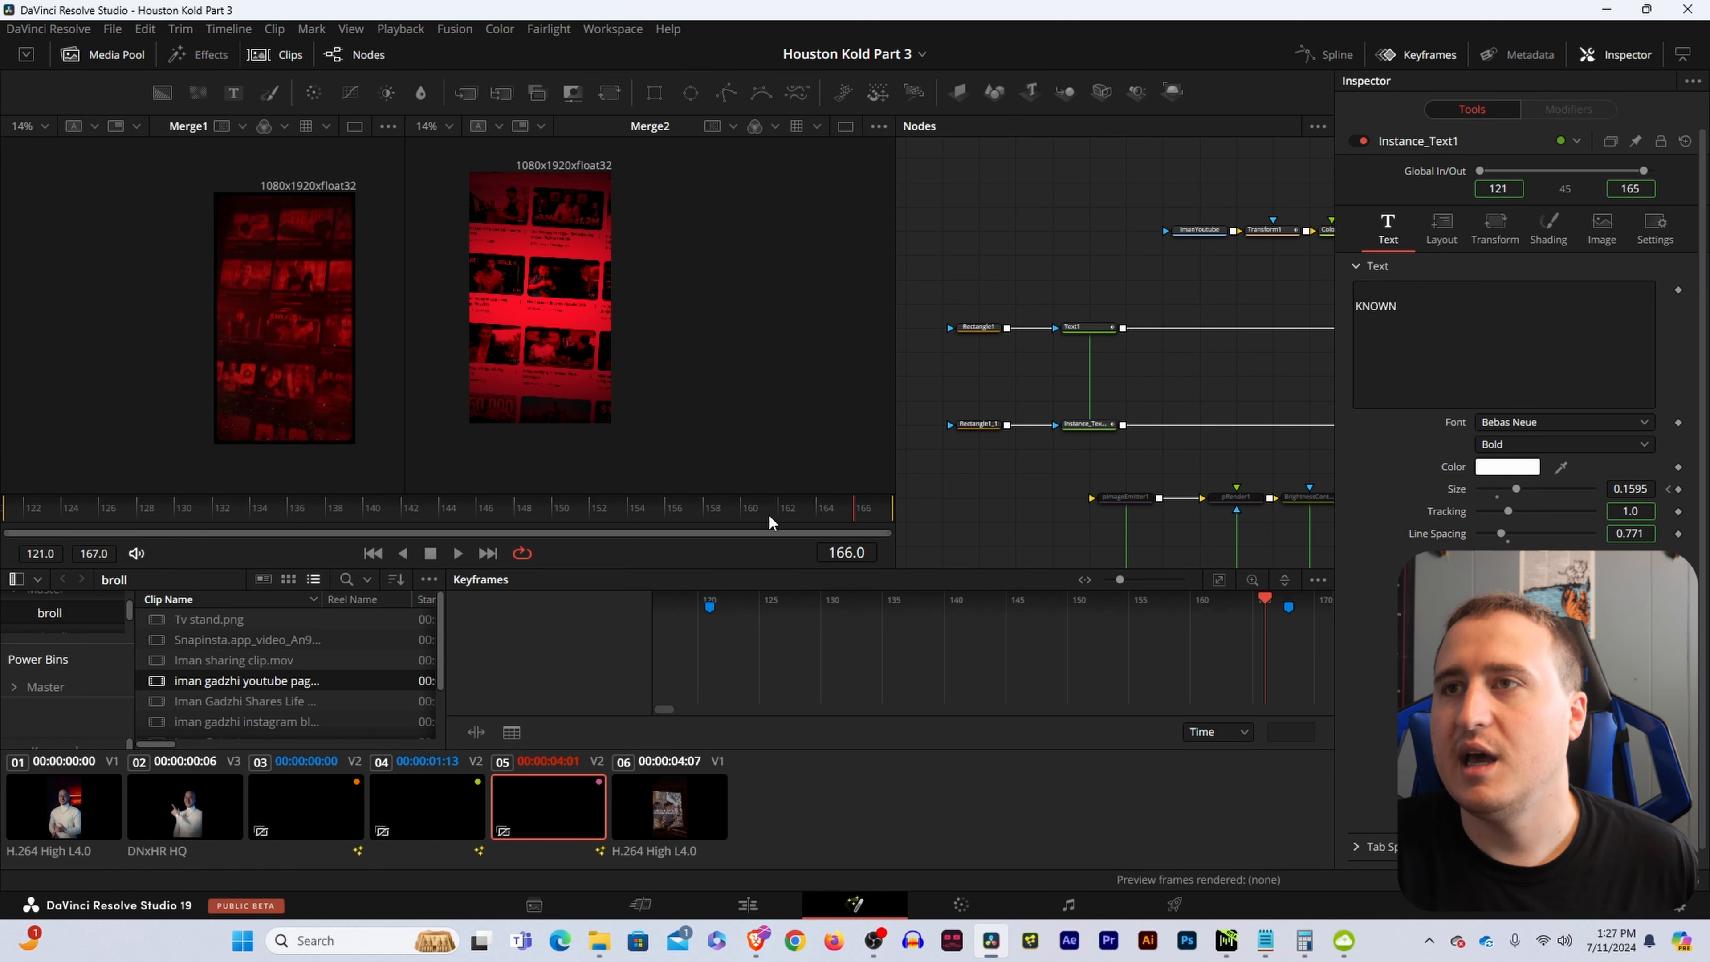
{"action": "left_click_drag", "start_coordinate": [768, 513], "coordinate": [916, 520]}
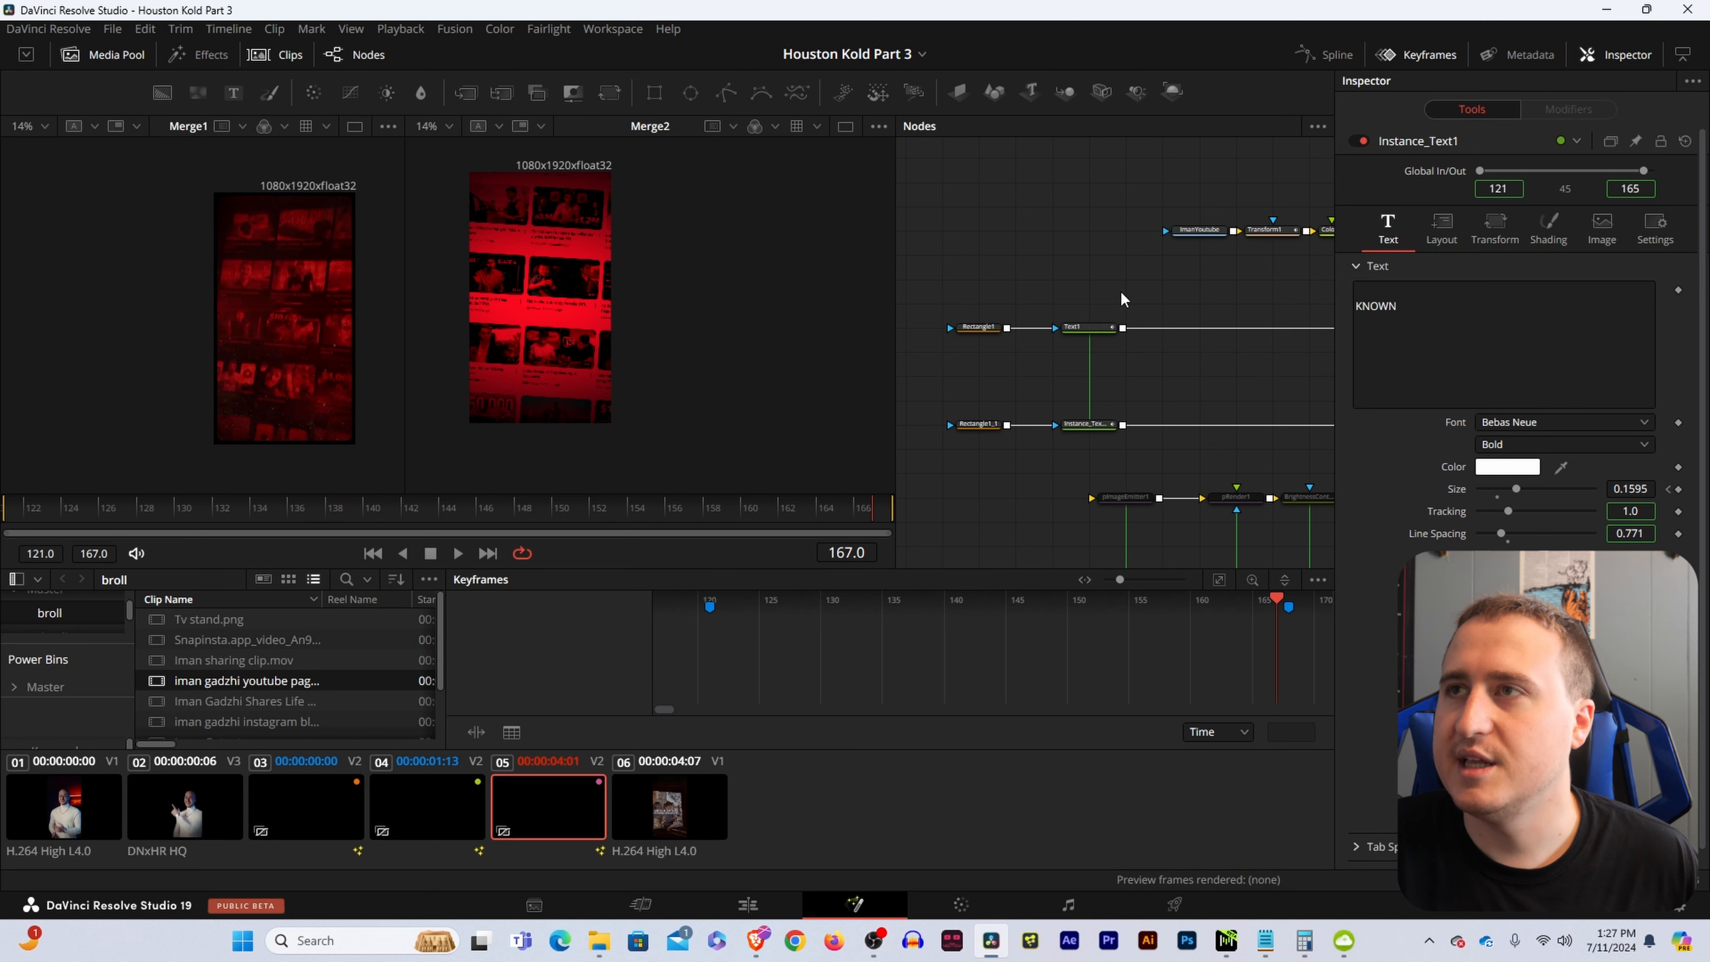
Select both text nodes and display all Text1 and Instance_Text1 curves in the Spline editor, fitted to view.
{"action": "left_click_drag", "start_coordinate": [1127, 290], "coordinate": [1025, 436]}
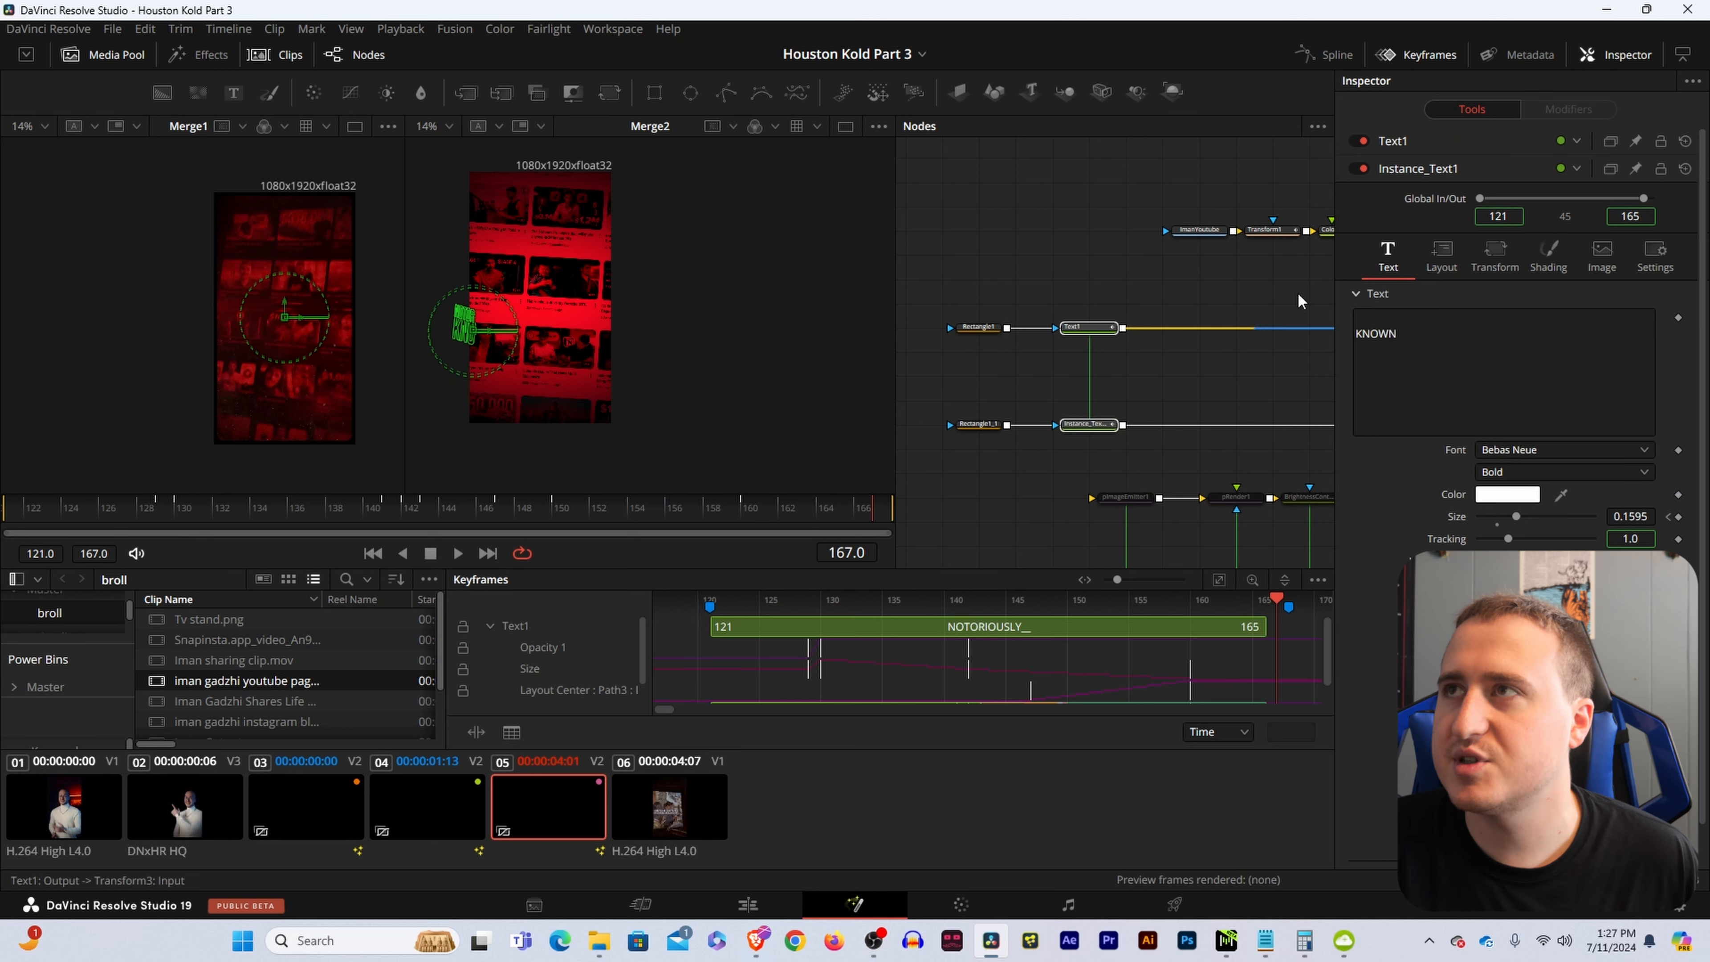
{"action": "left_click", "coordinate": [1323, 56]}
{"action": "left_click", "coordinate": [1416, 55]}
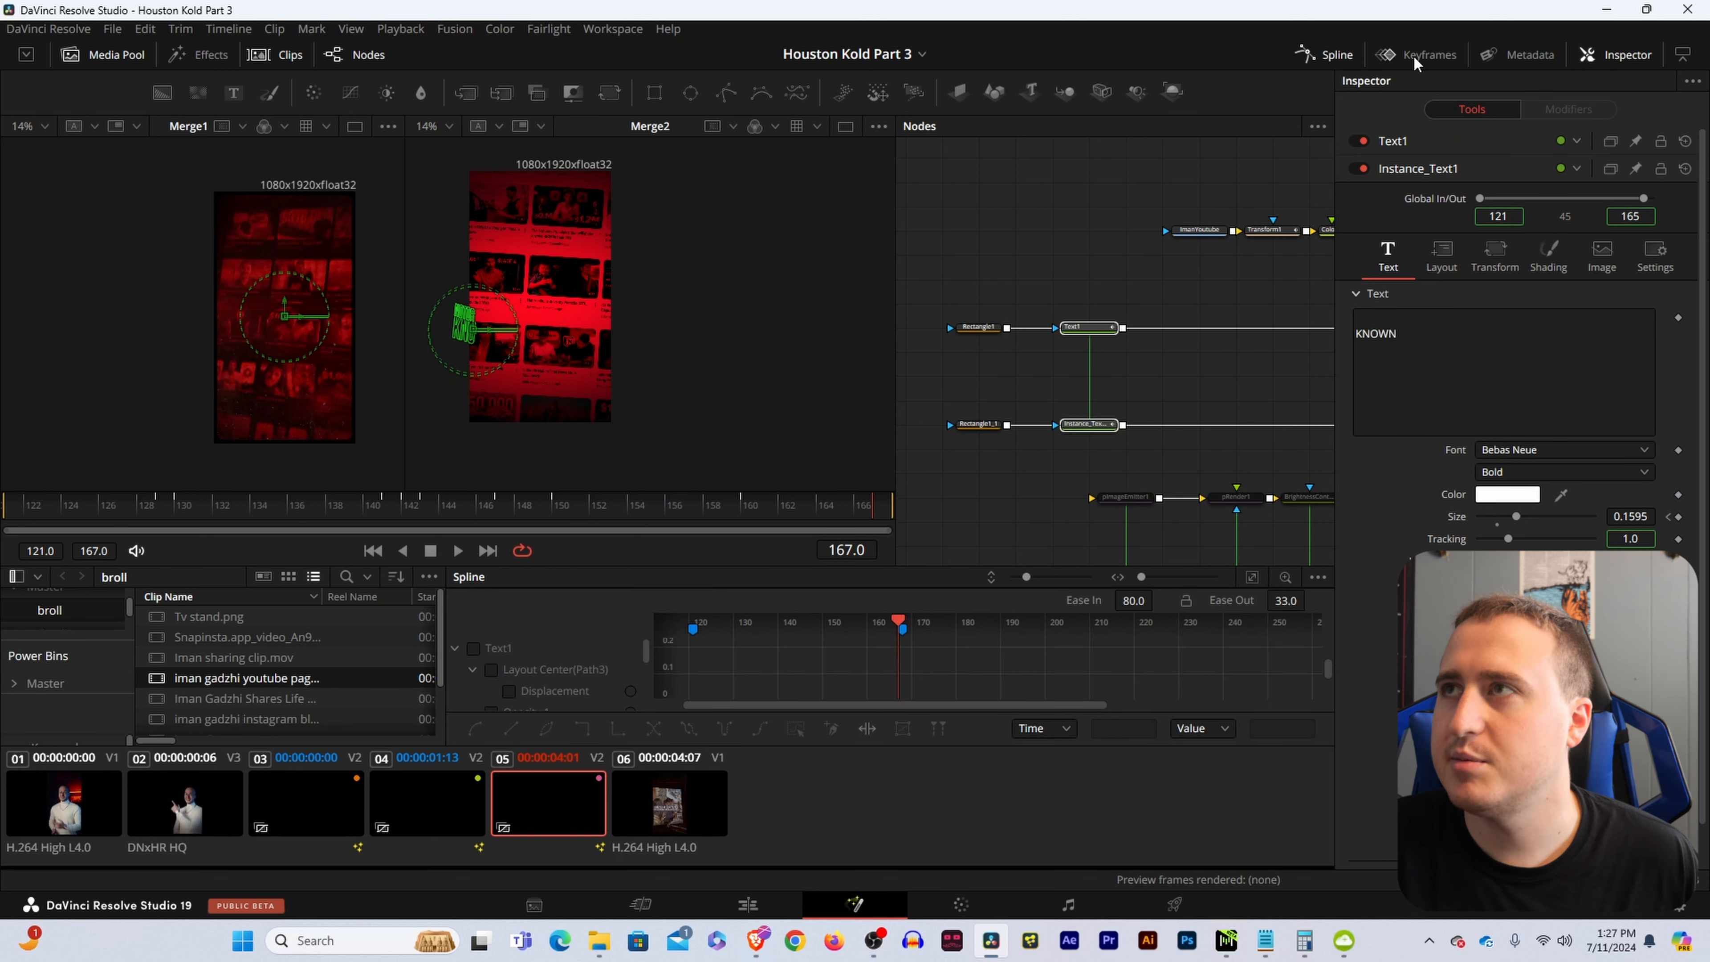
{"action": "left_click", "coordinate": [474, 650]}
{"action": "scroll", "coordinate": [522, 670], "scroll_direction": "down", "scroll_amount": 2}
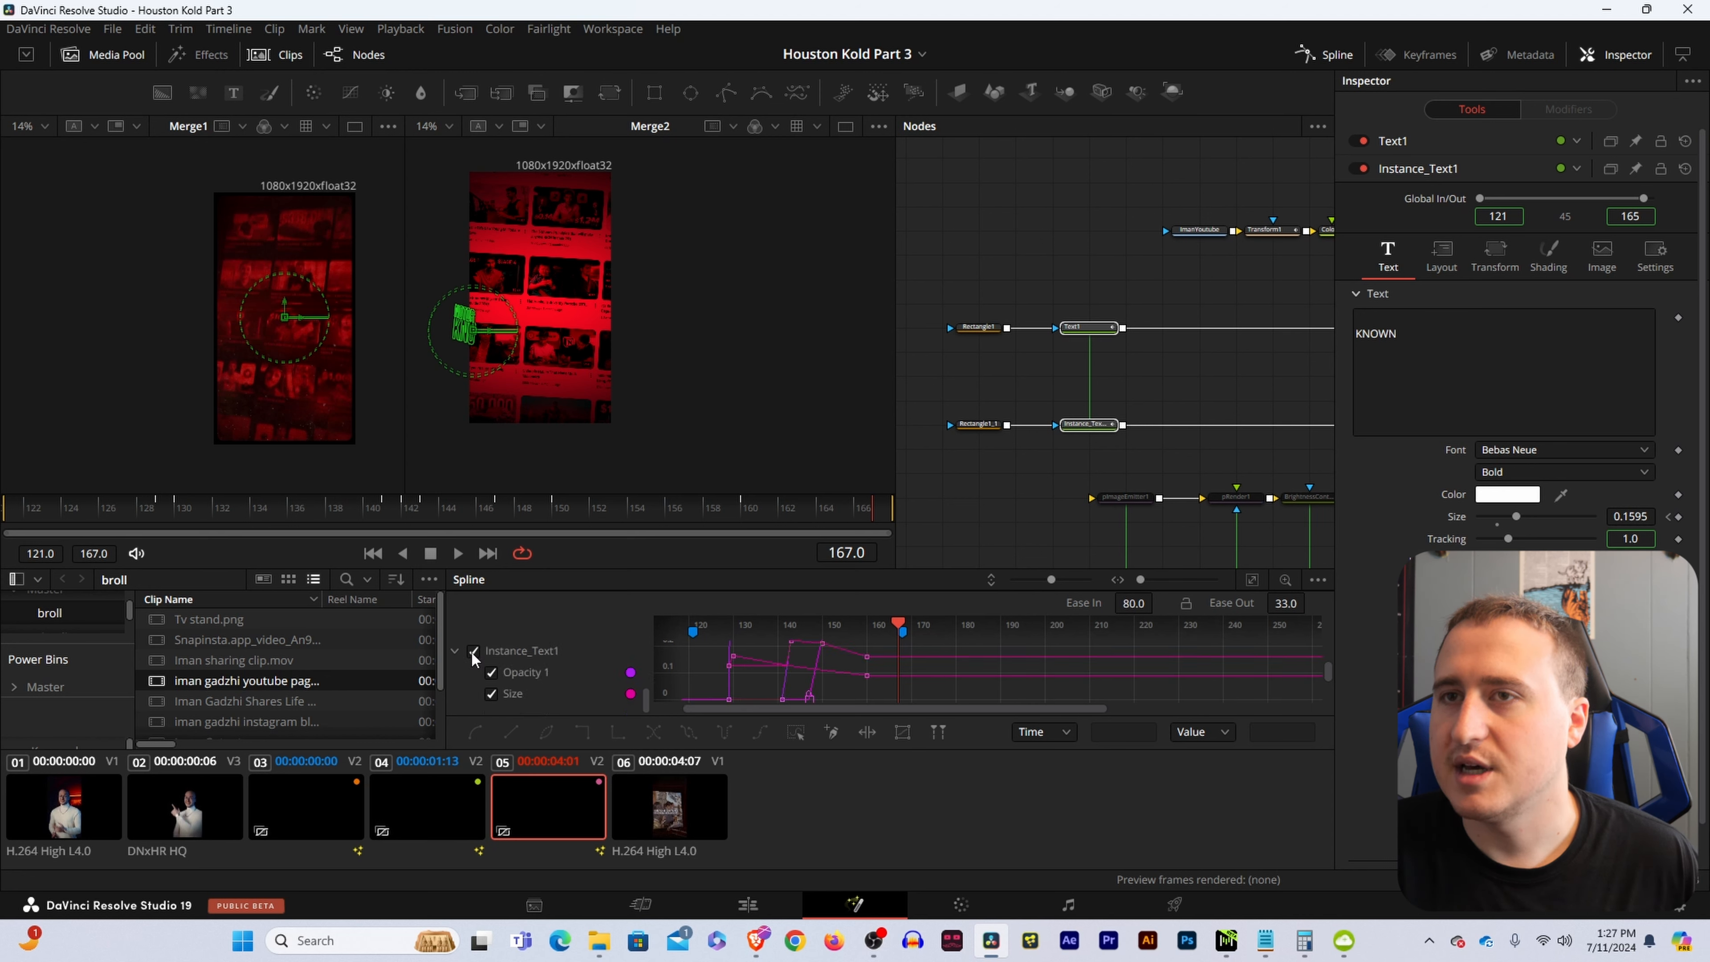
{"action": "left_click", "coordinate": [1251, 584]}
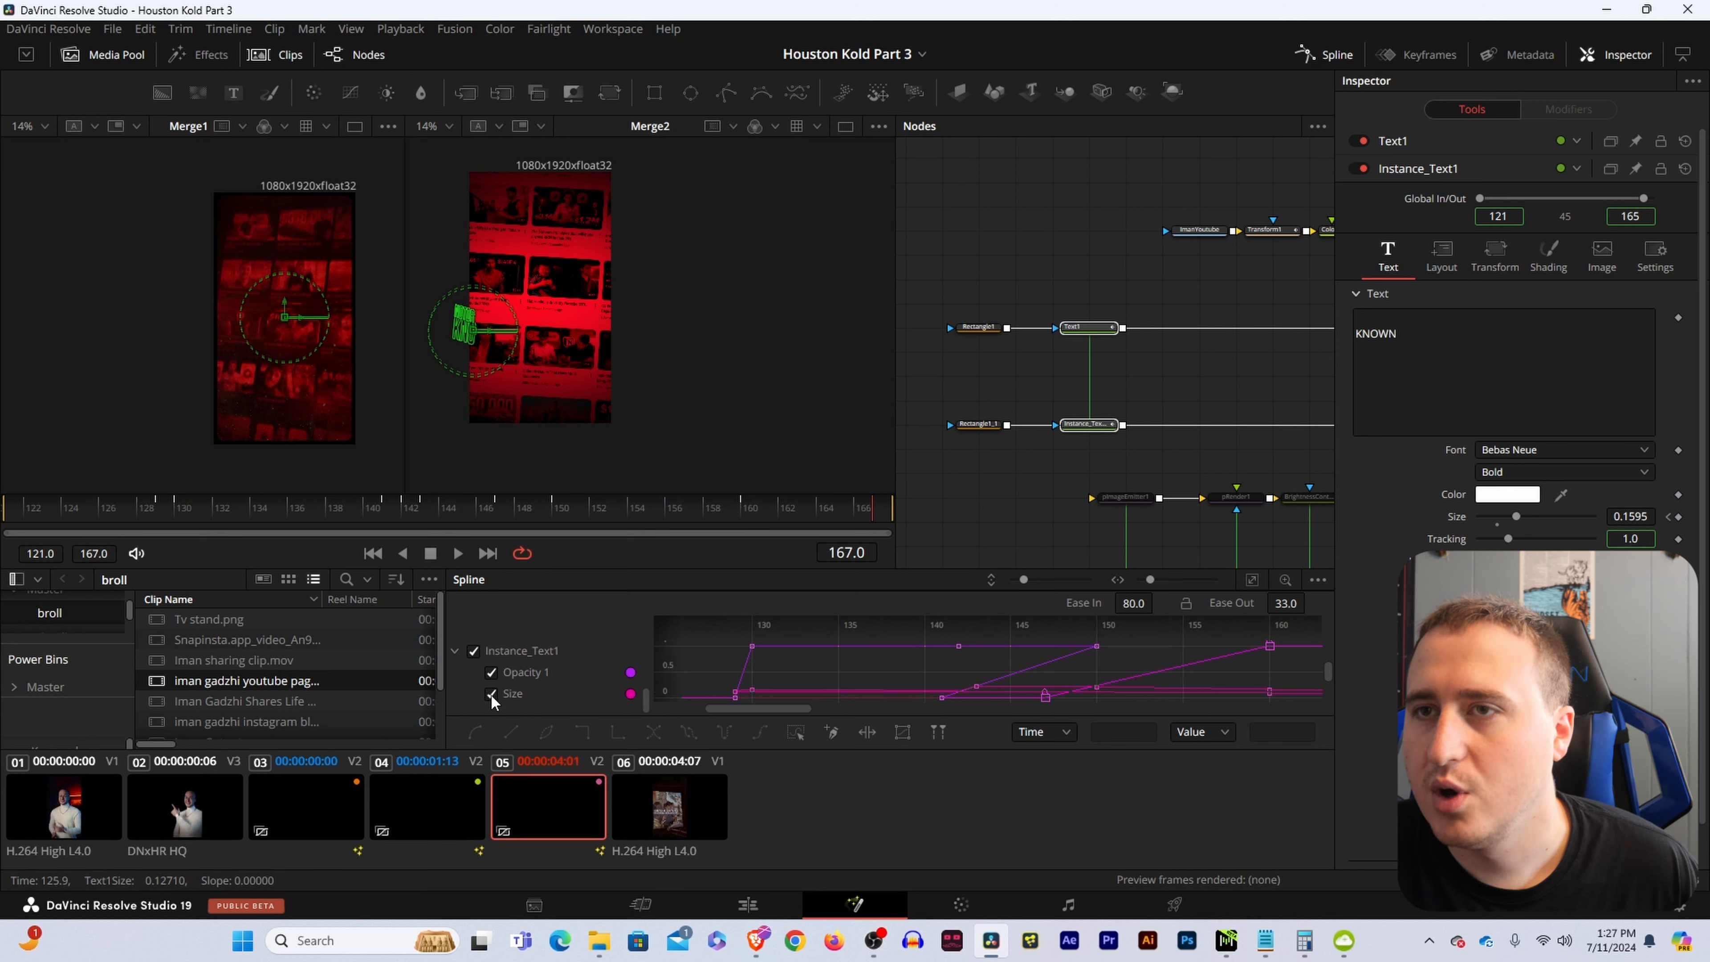
Leave only Text1's Size curve displayed, hiding its other curves and all of Instance_Text1's curves.
{"action": "left_click", "coordinate": [491, 673]}
{"action": "scroll", "coordinate": [552, 672], "scroll_direction": "up", "scroll_amount": 3}
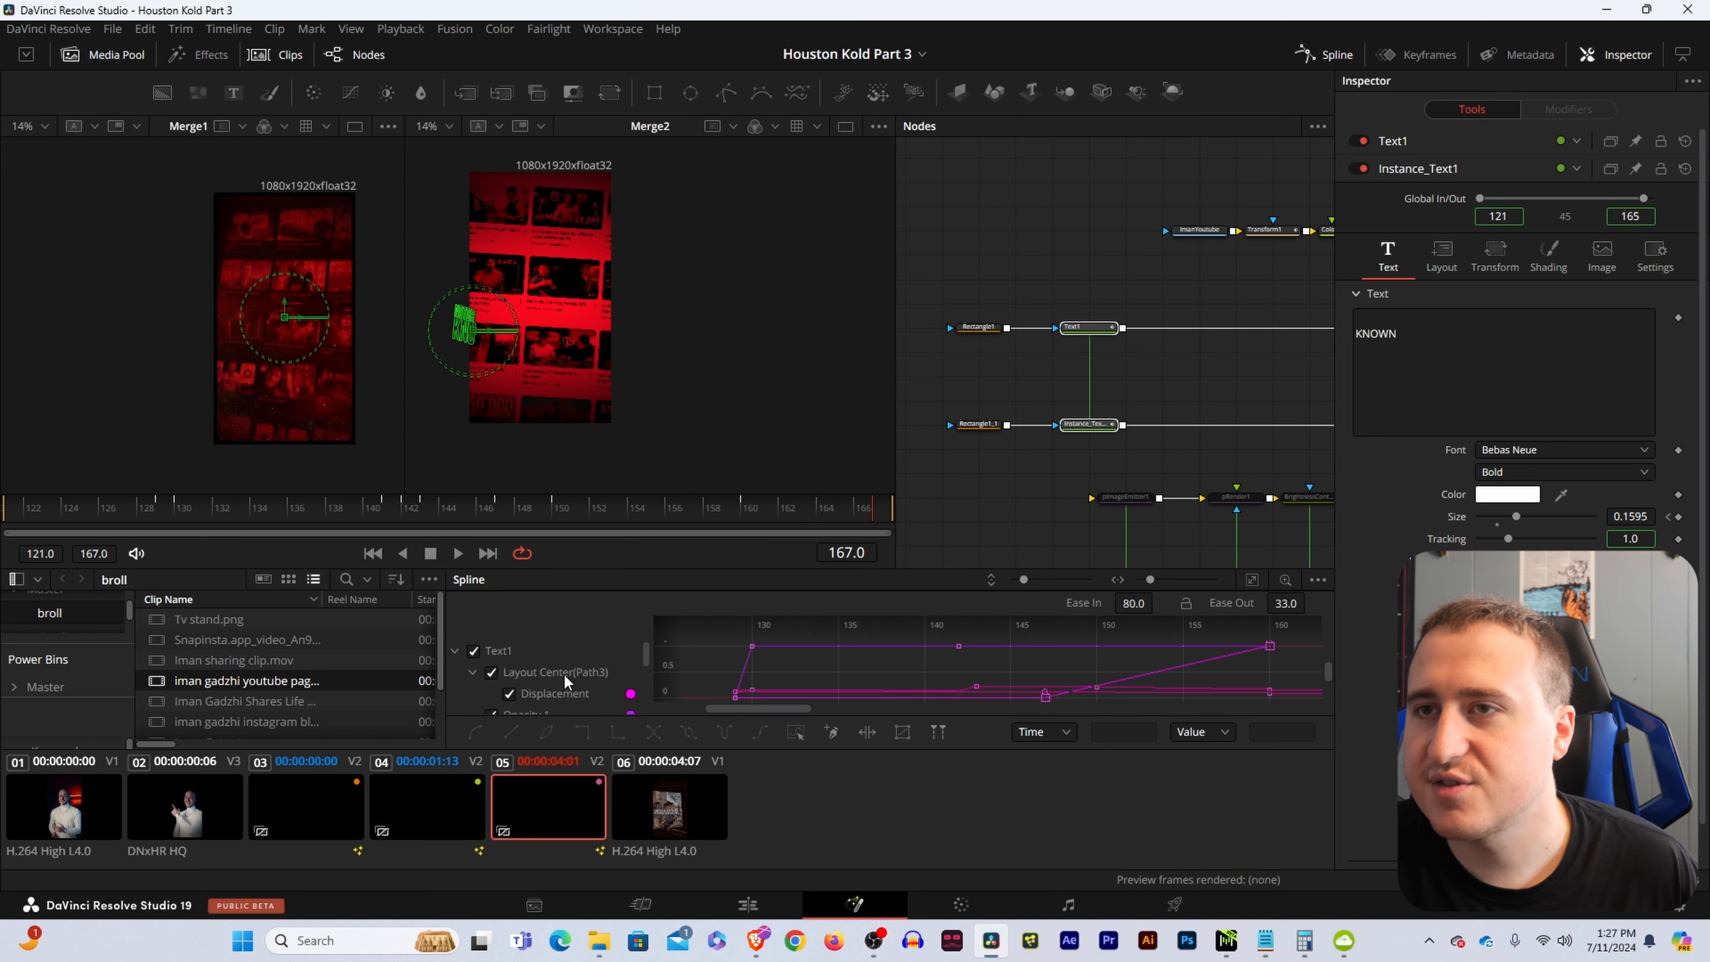
{"action": "scroll", "coordinate": [548, 679], "scroll_direction": "down", "scroll_amount": 2}
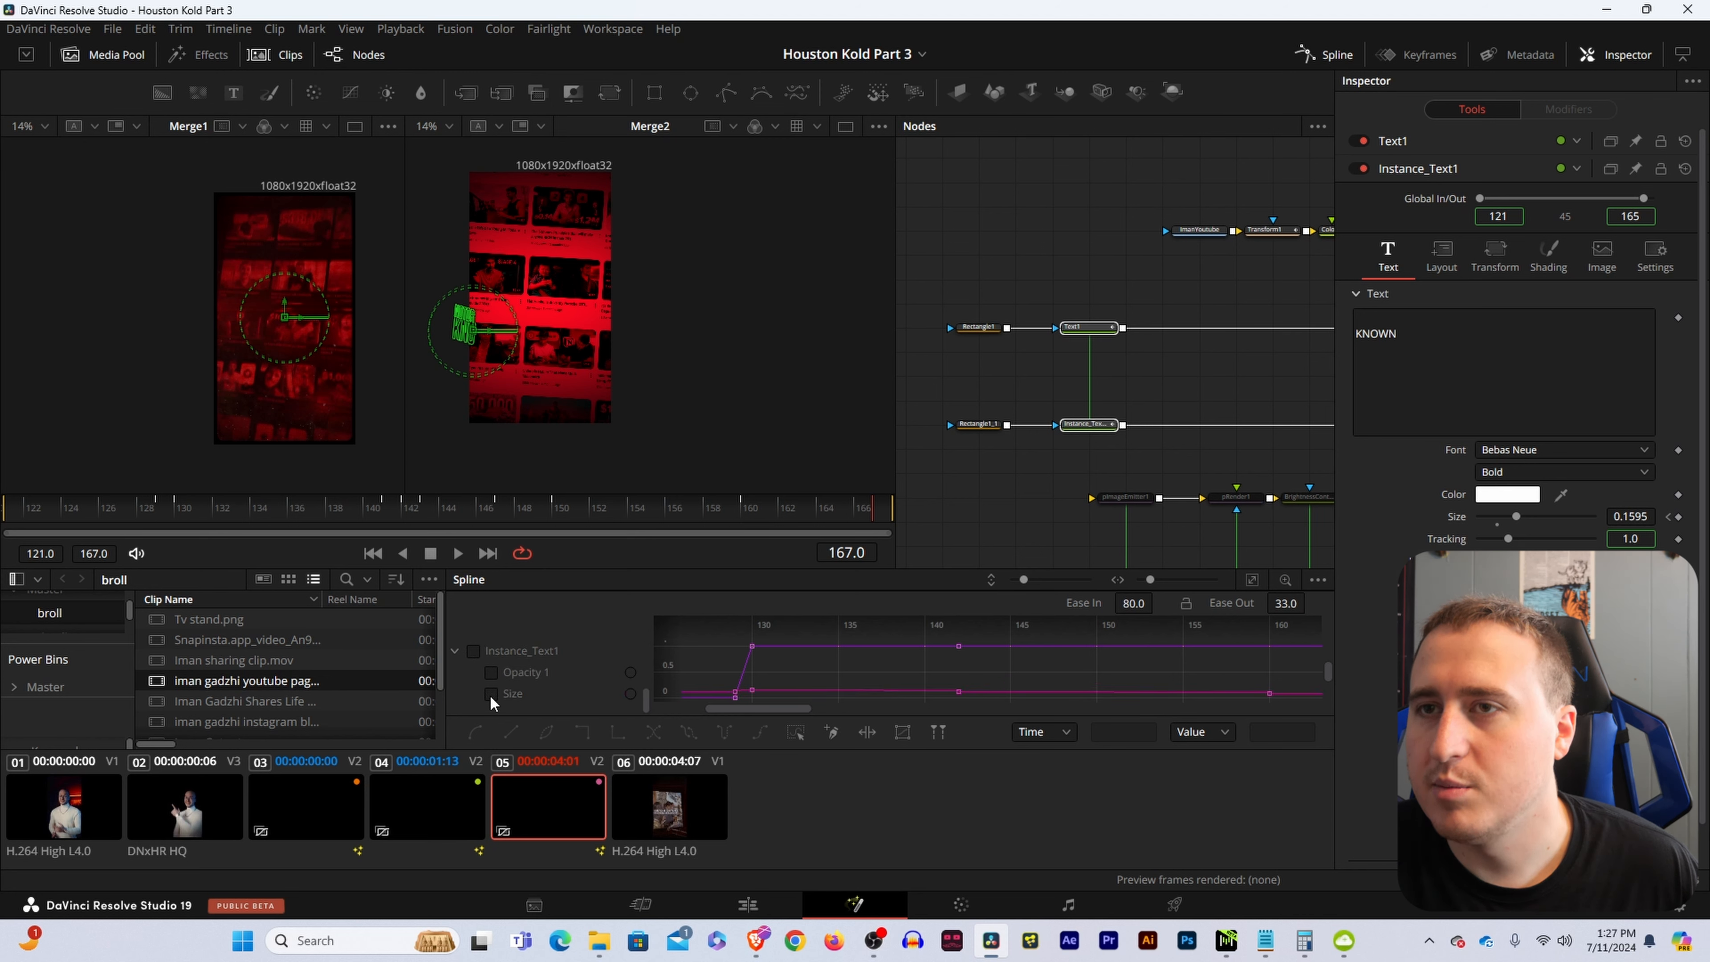
{"action": "scroll", "coordinate": [583, 680], "scroll_direction": "up", "scroll_amount": 3}
{"action": "scroll", "coordinate": [576, 682], "scroll_direction": "down", "scroll_amount": 1}
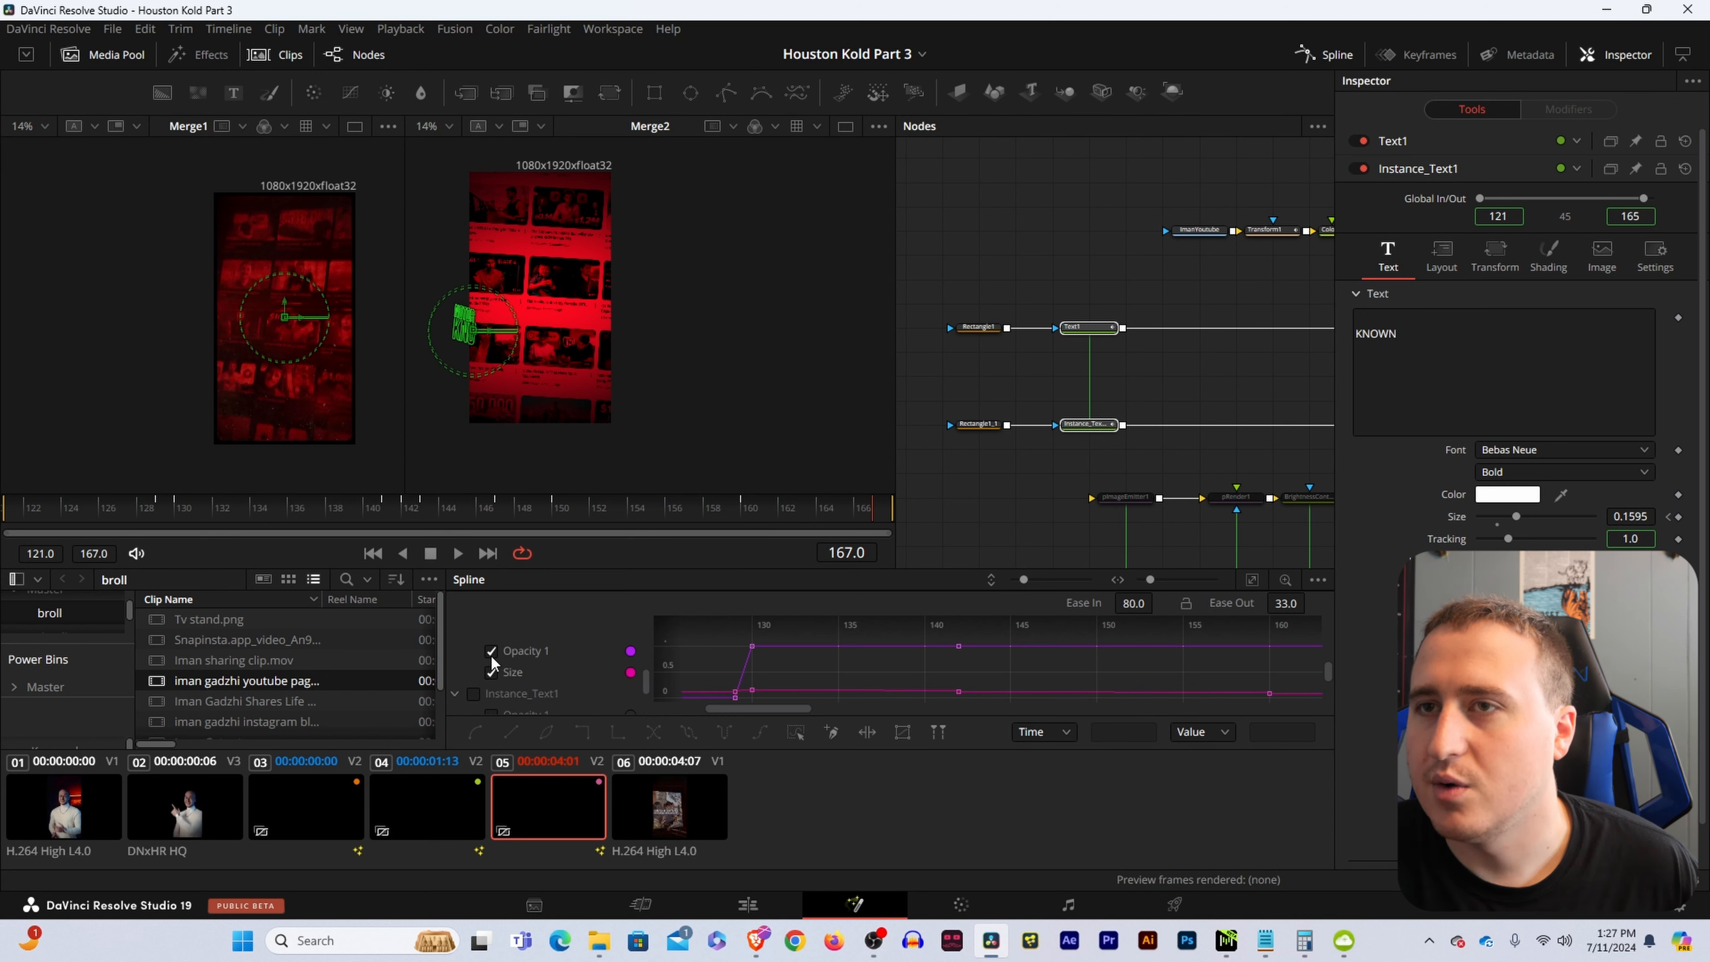
{"action": "left_click", "coordinate": [489, 652]}
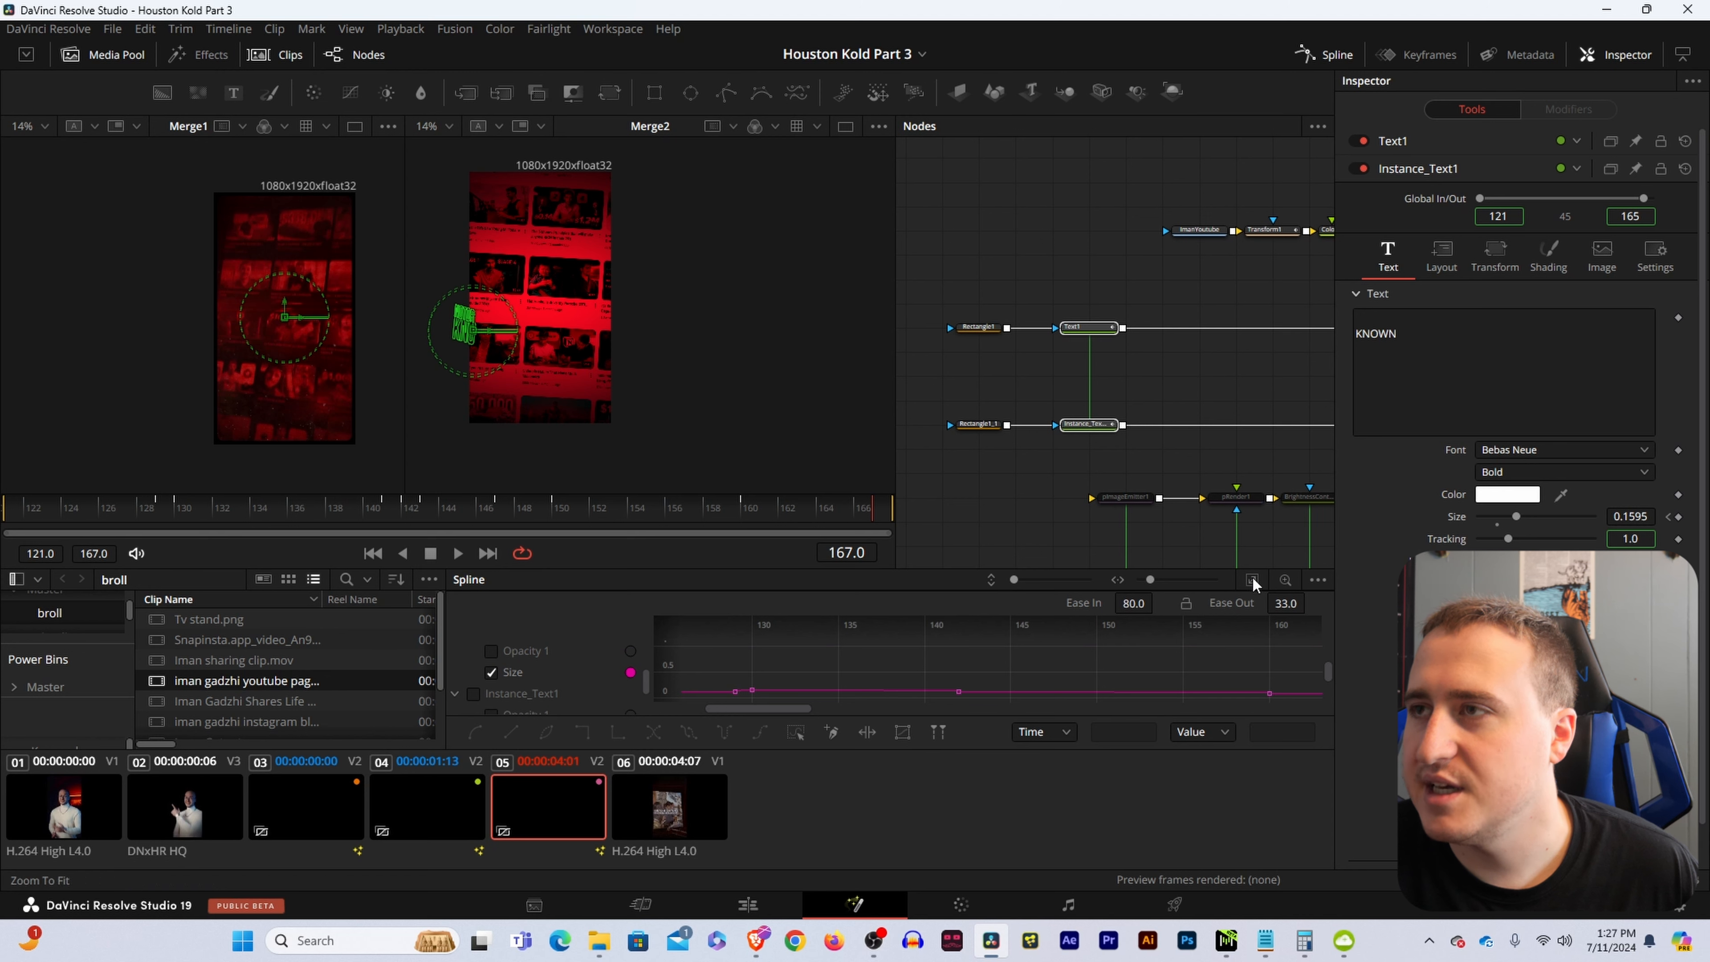
Smooth Text1's Size keyframes and all of its Opacity 1 keyframes.
{"action": "left_click", "coordinate": [750, 645]}
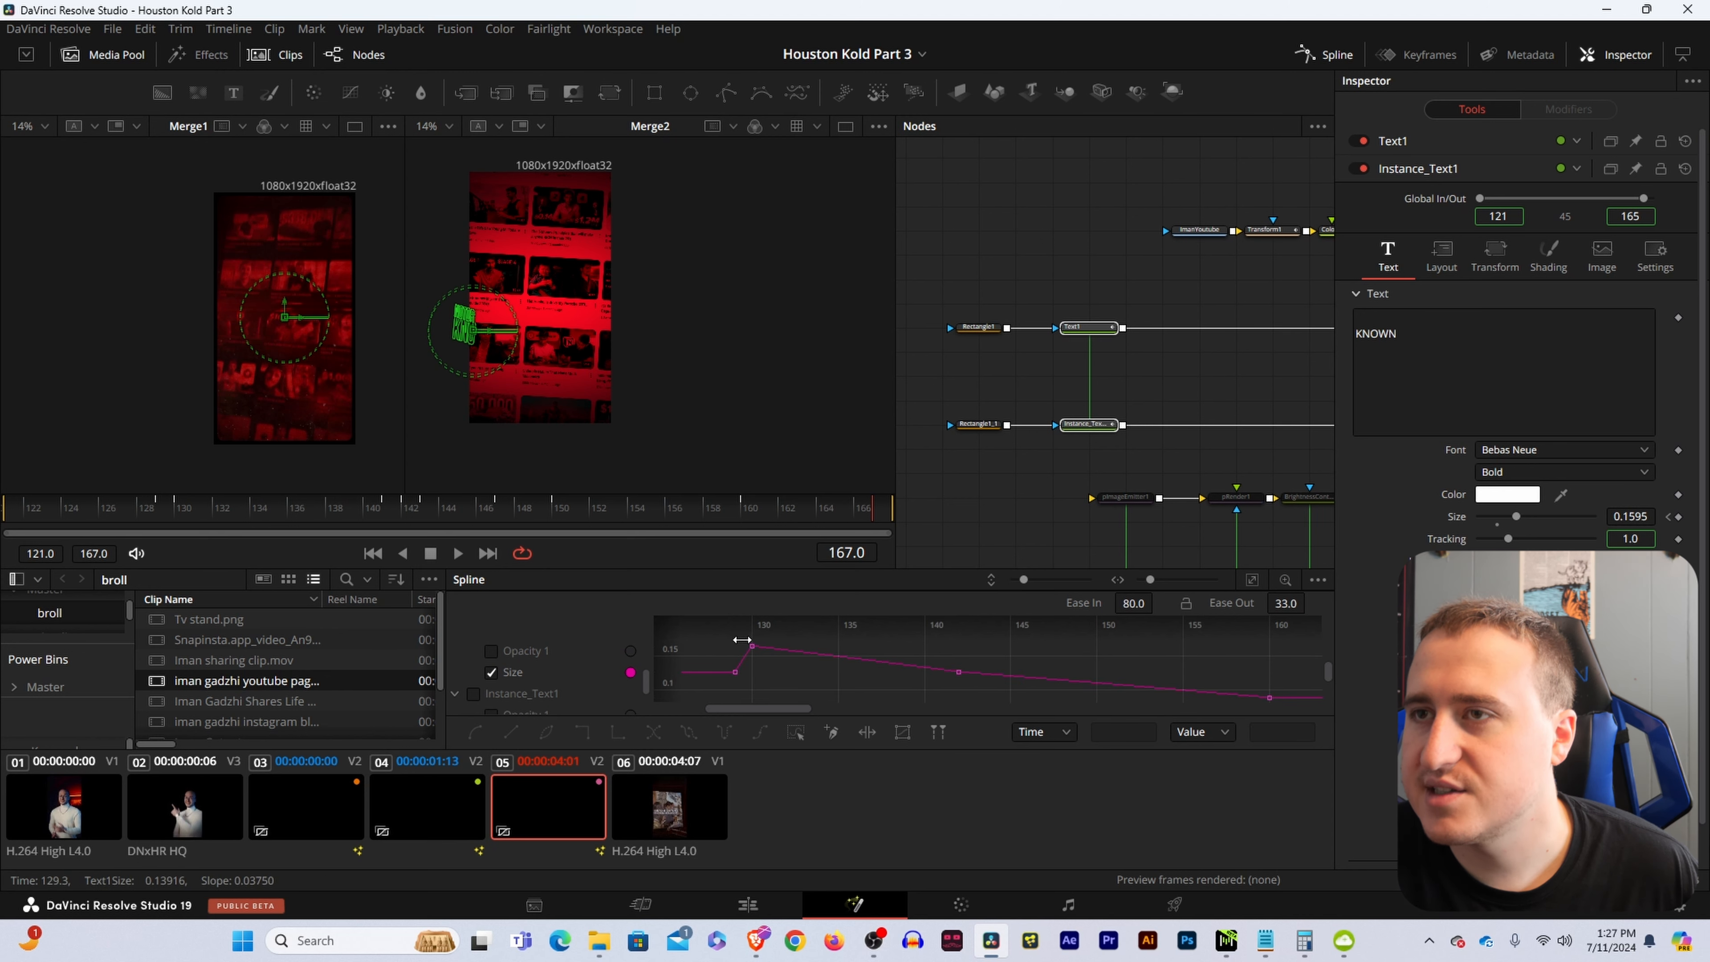
{"action": "left_click", "coordinate": [958, 672]}
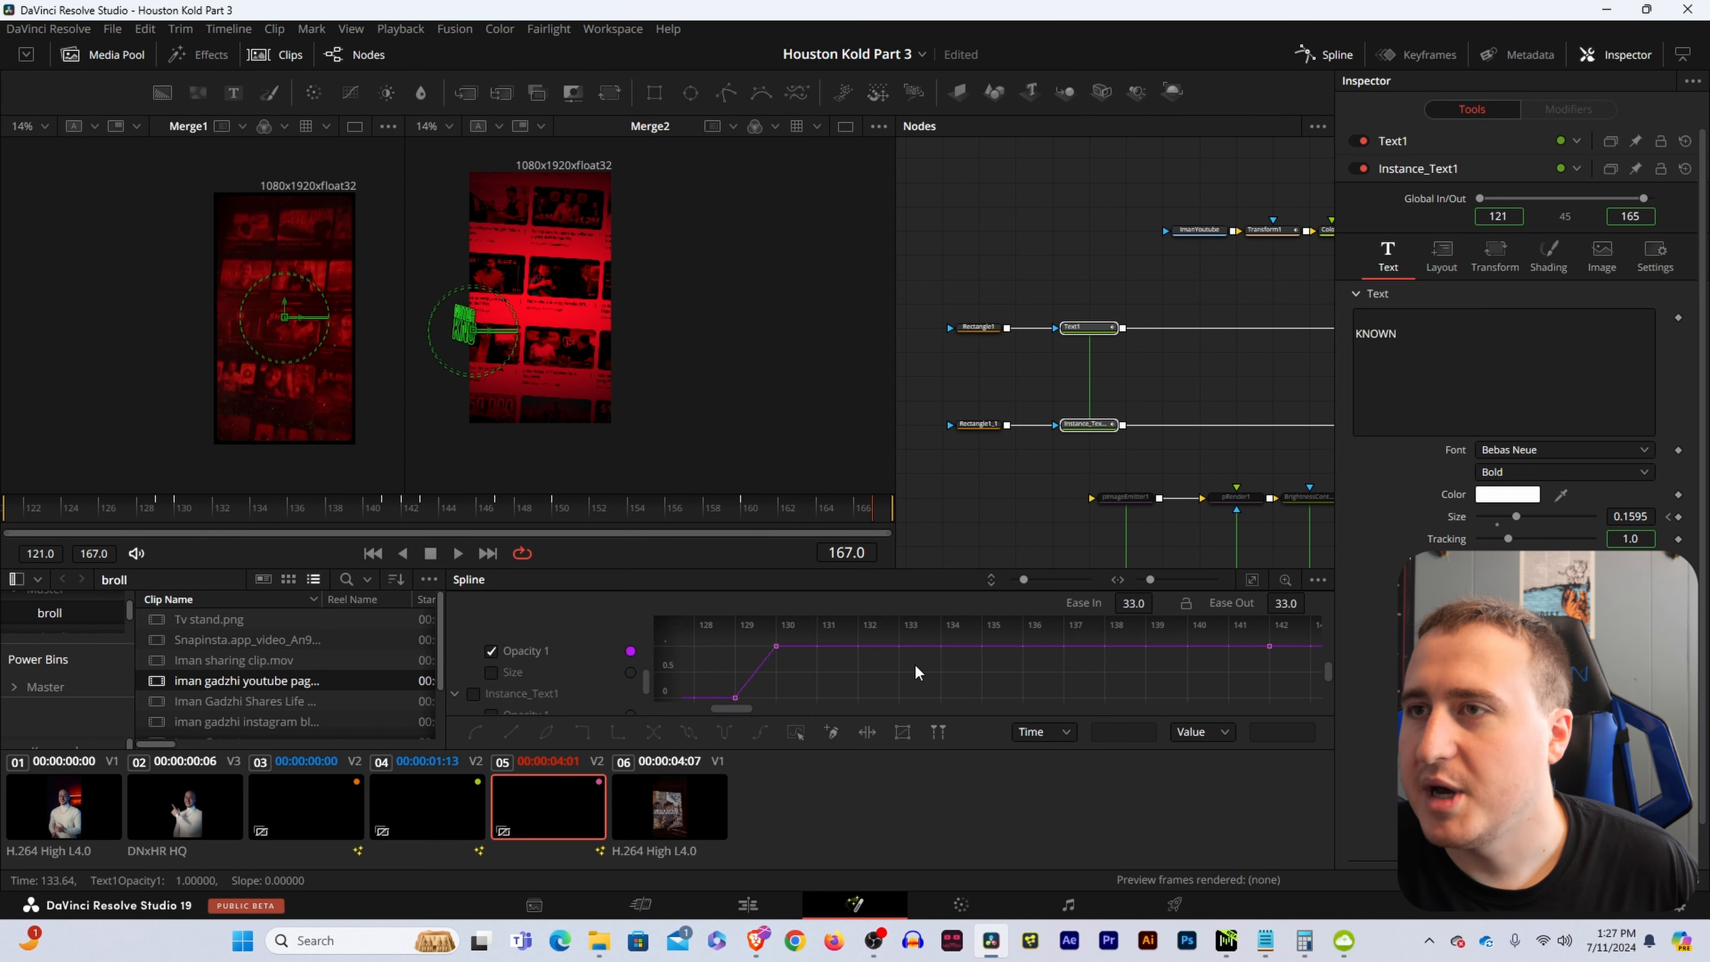
{"action": "key", "text": "ctrl+a"}
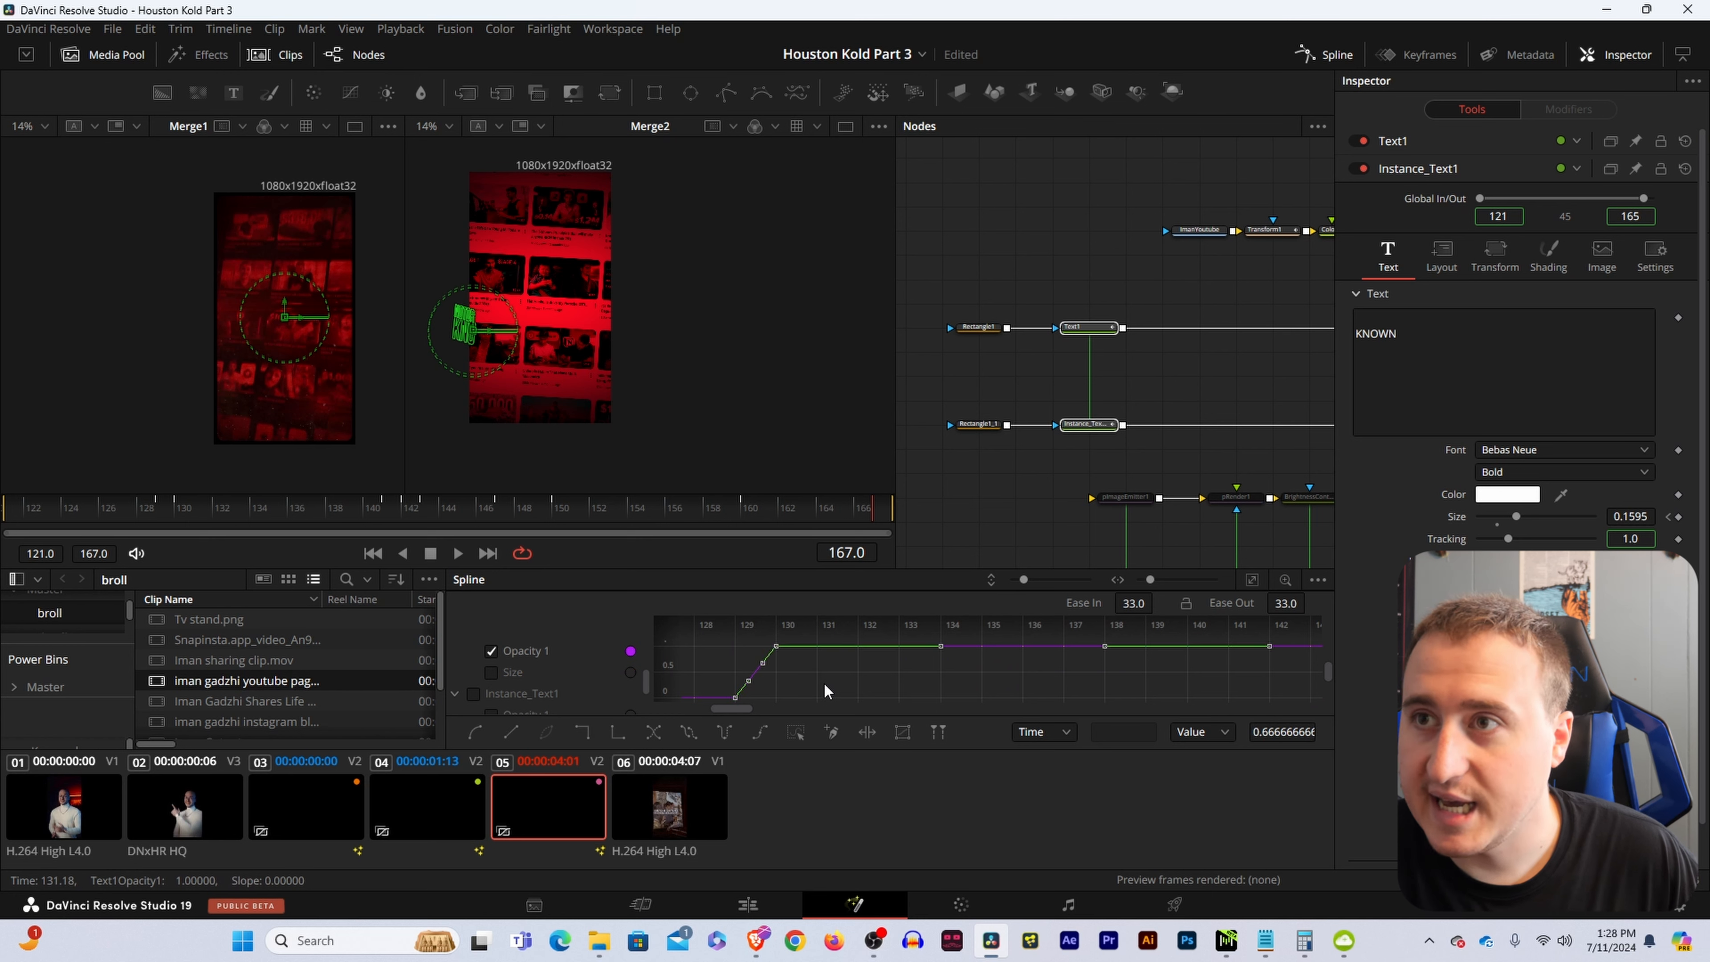
{"action": "key", "text": "shift+s"}
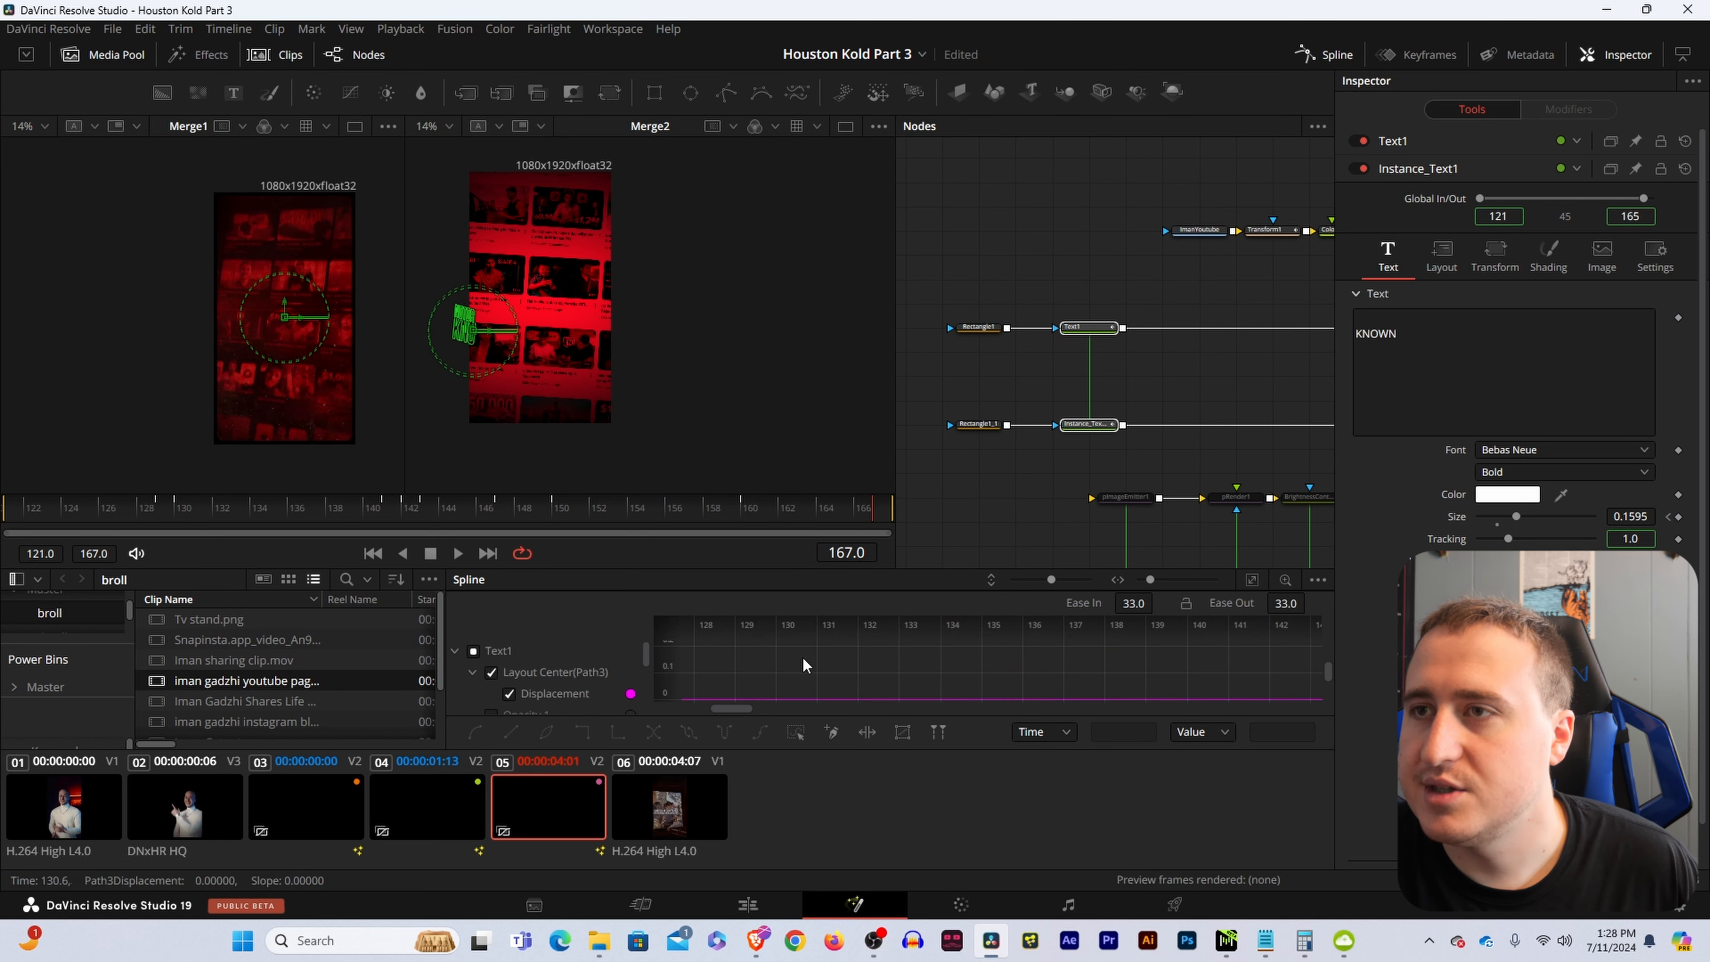
Display Instance_Text1's Opacity 1 and Size curves one at a time, smooth their keyframes, and scrub the title animation.
{"action": "scroll", "coordinate": [865, 660], "scroll_direction": "down", "scroll_amount": 2}
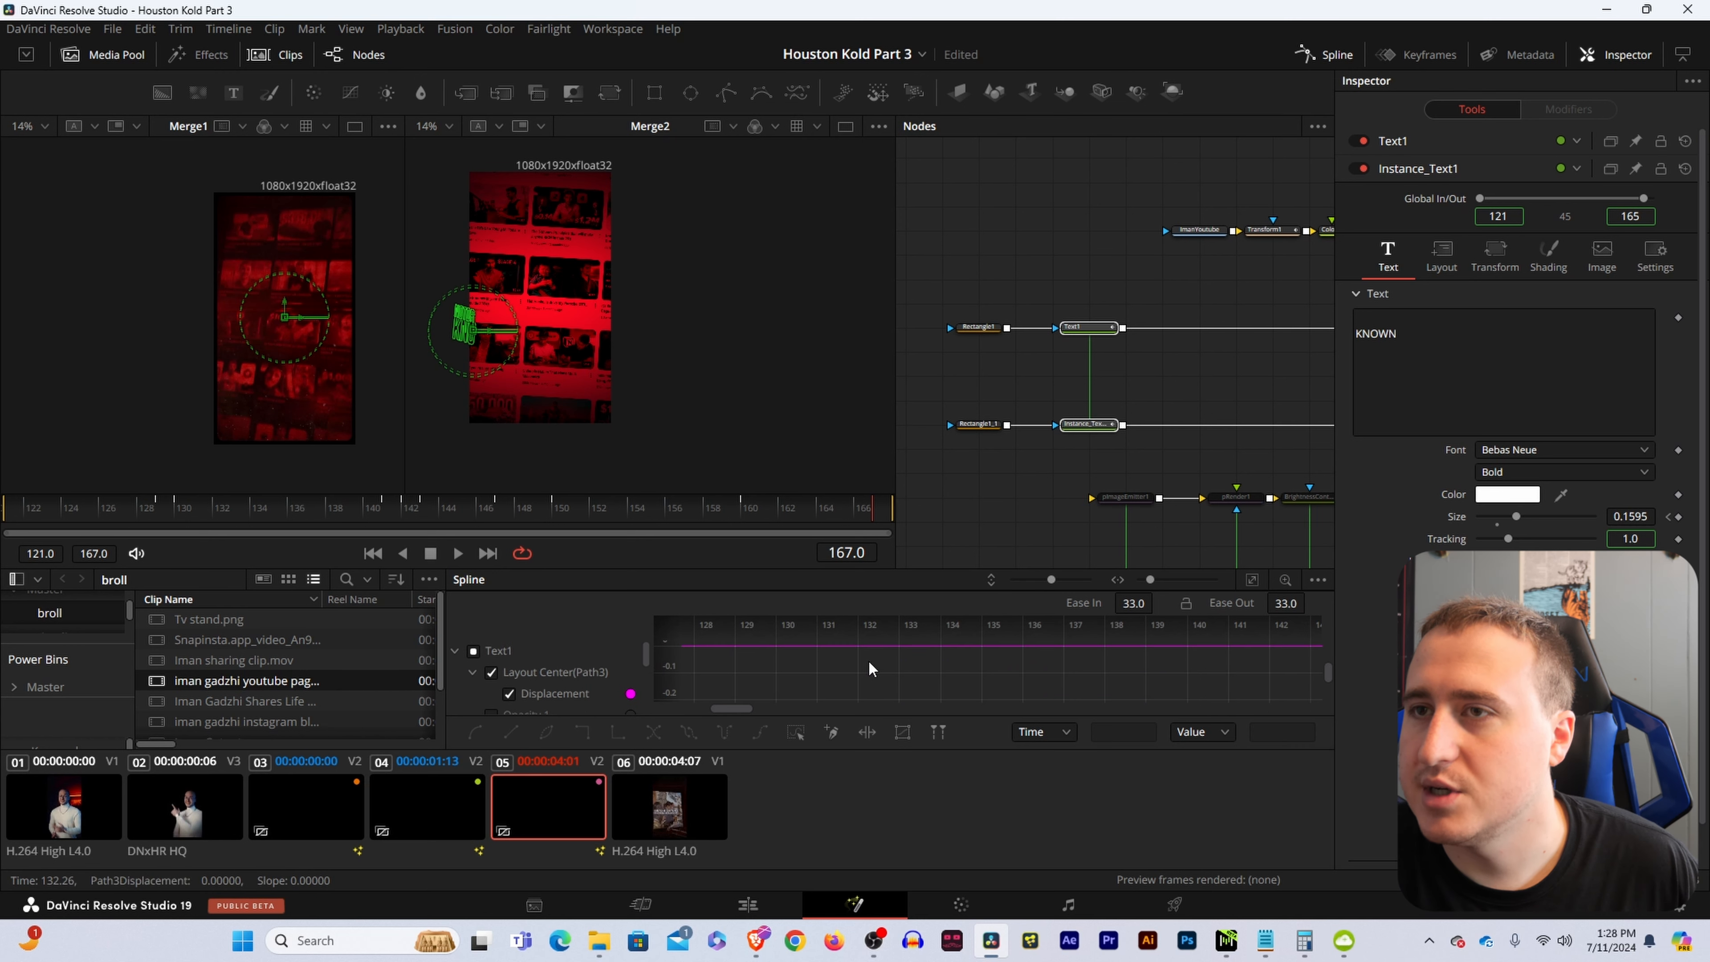
{"action": "scroll", "coordinate": [540, 686], "scroll_direction": "down", "scroll_amount": 3}
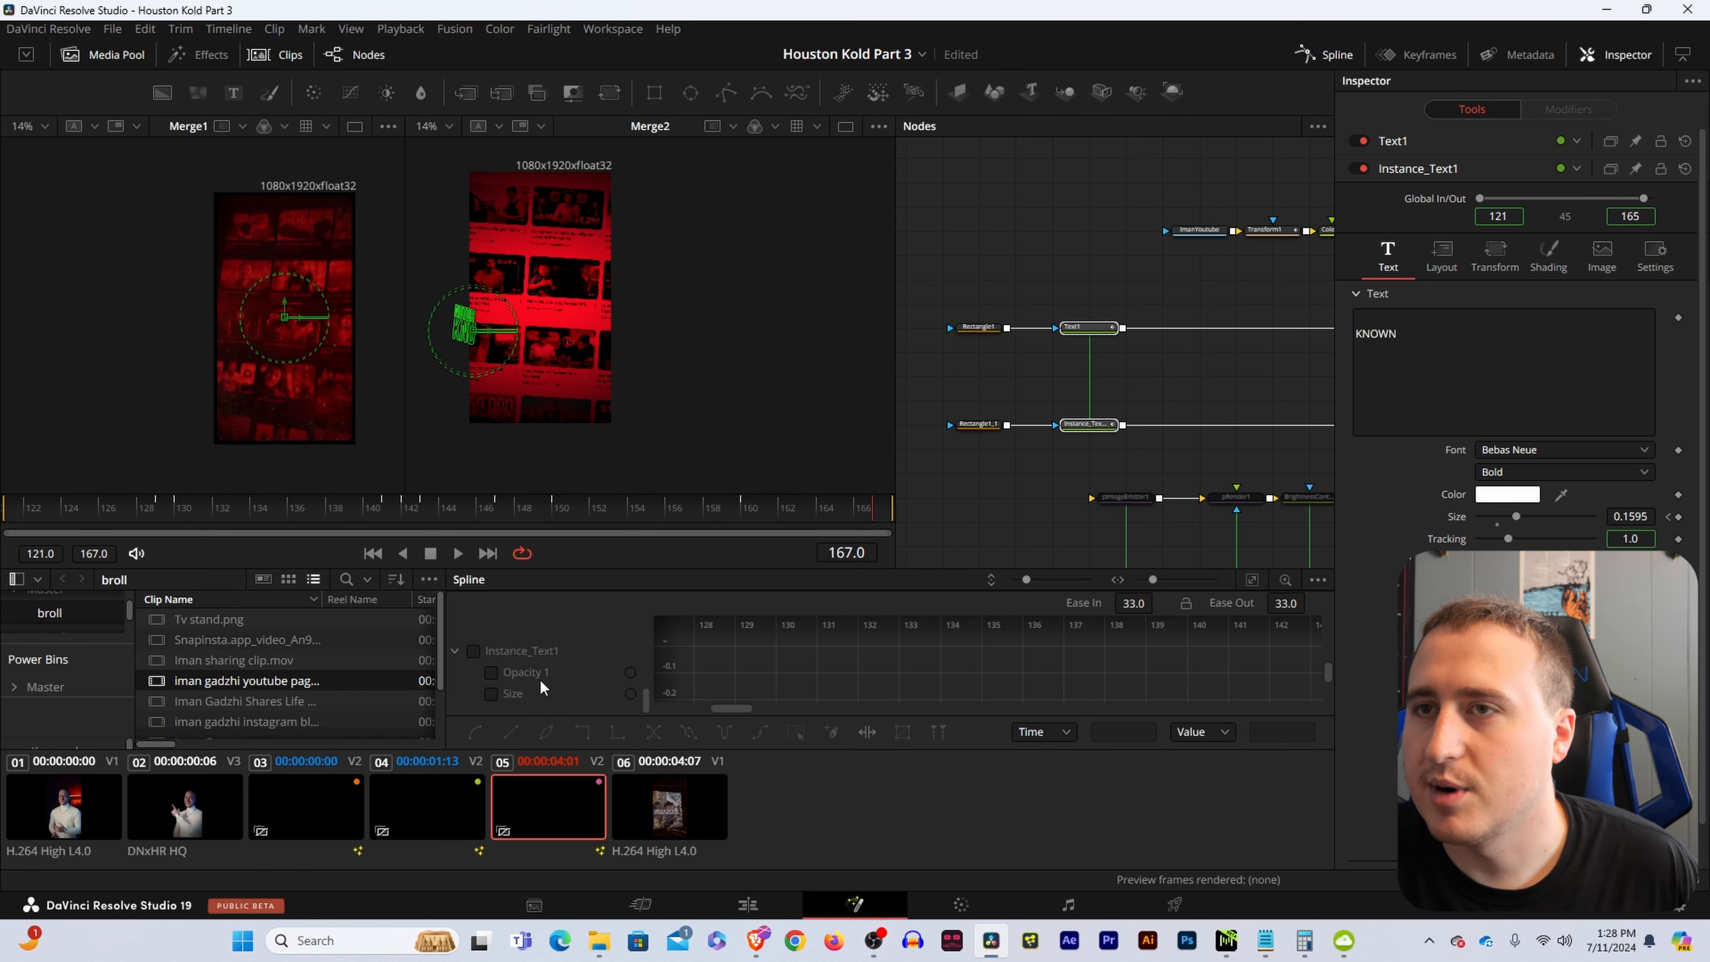
{"action": "left_click", "coordinate": [470, 650]}
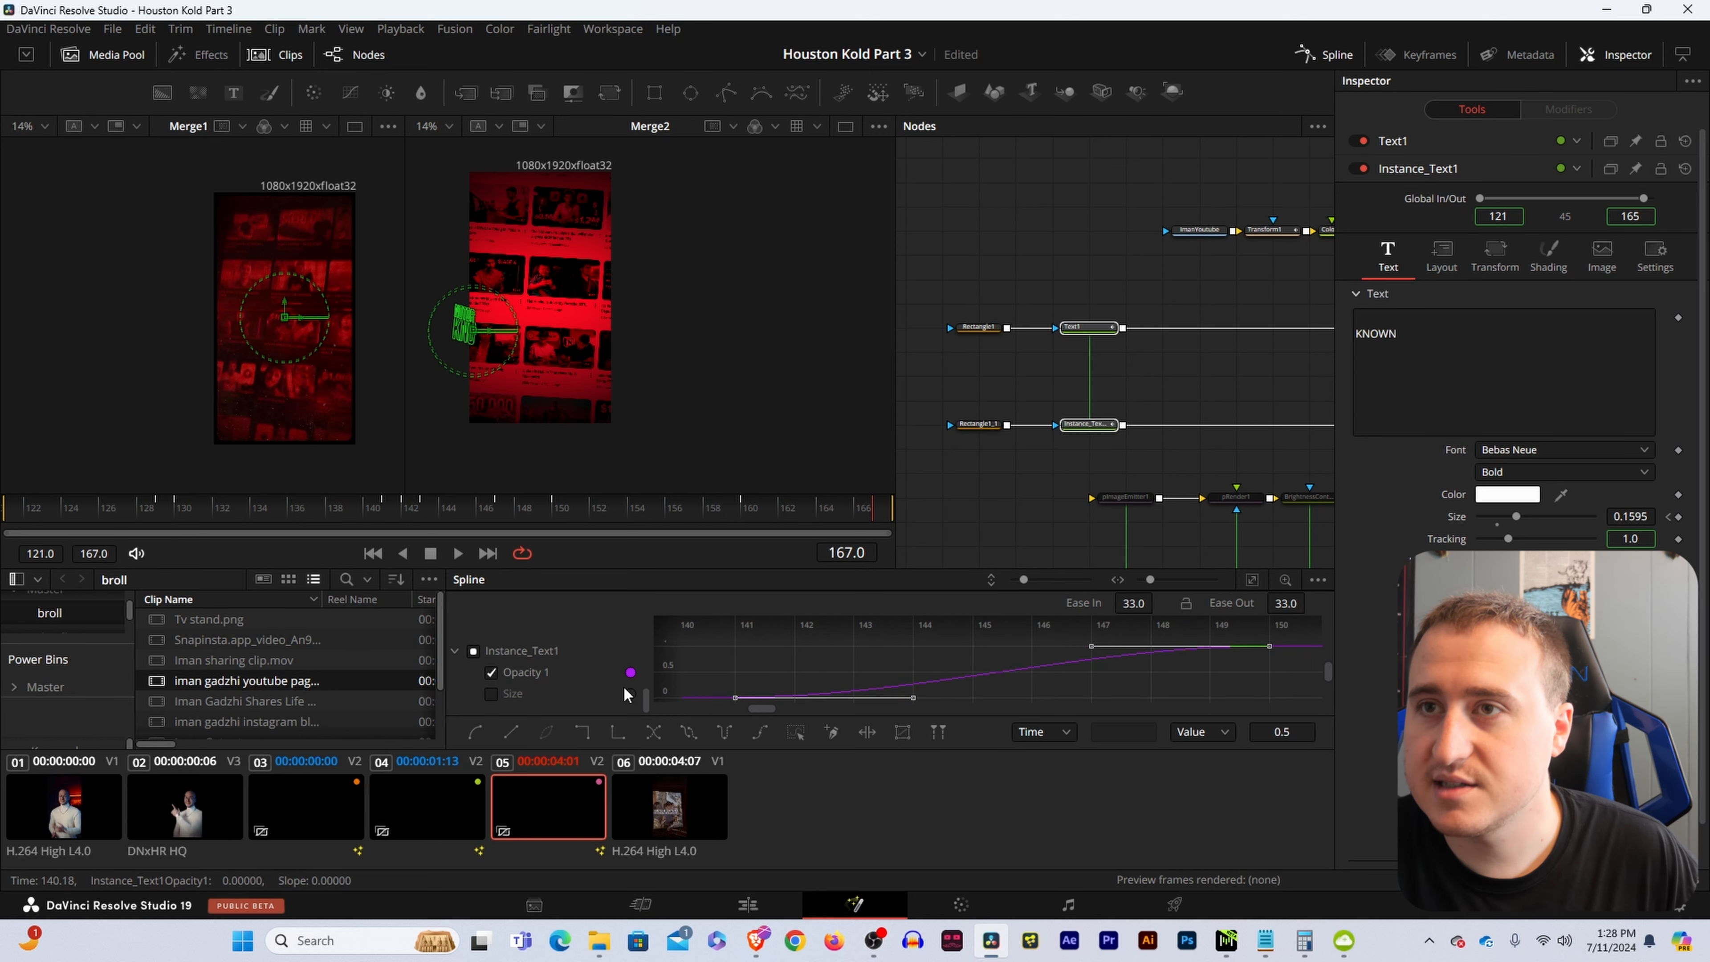
{"action": "left_click", "coordinate": [490, 693]}
{"action": "left_click", "coordinate": [488, 673]}
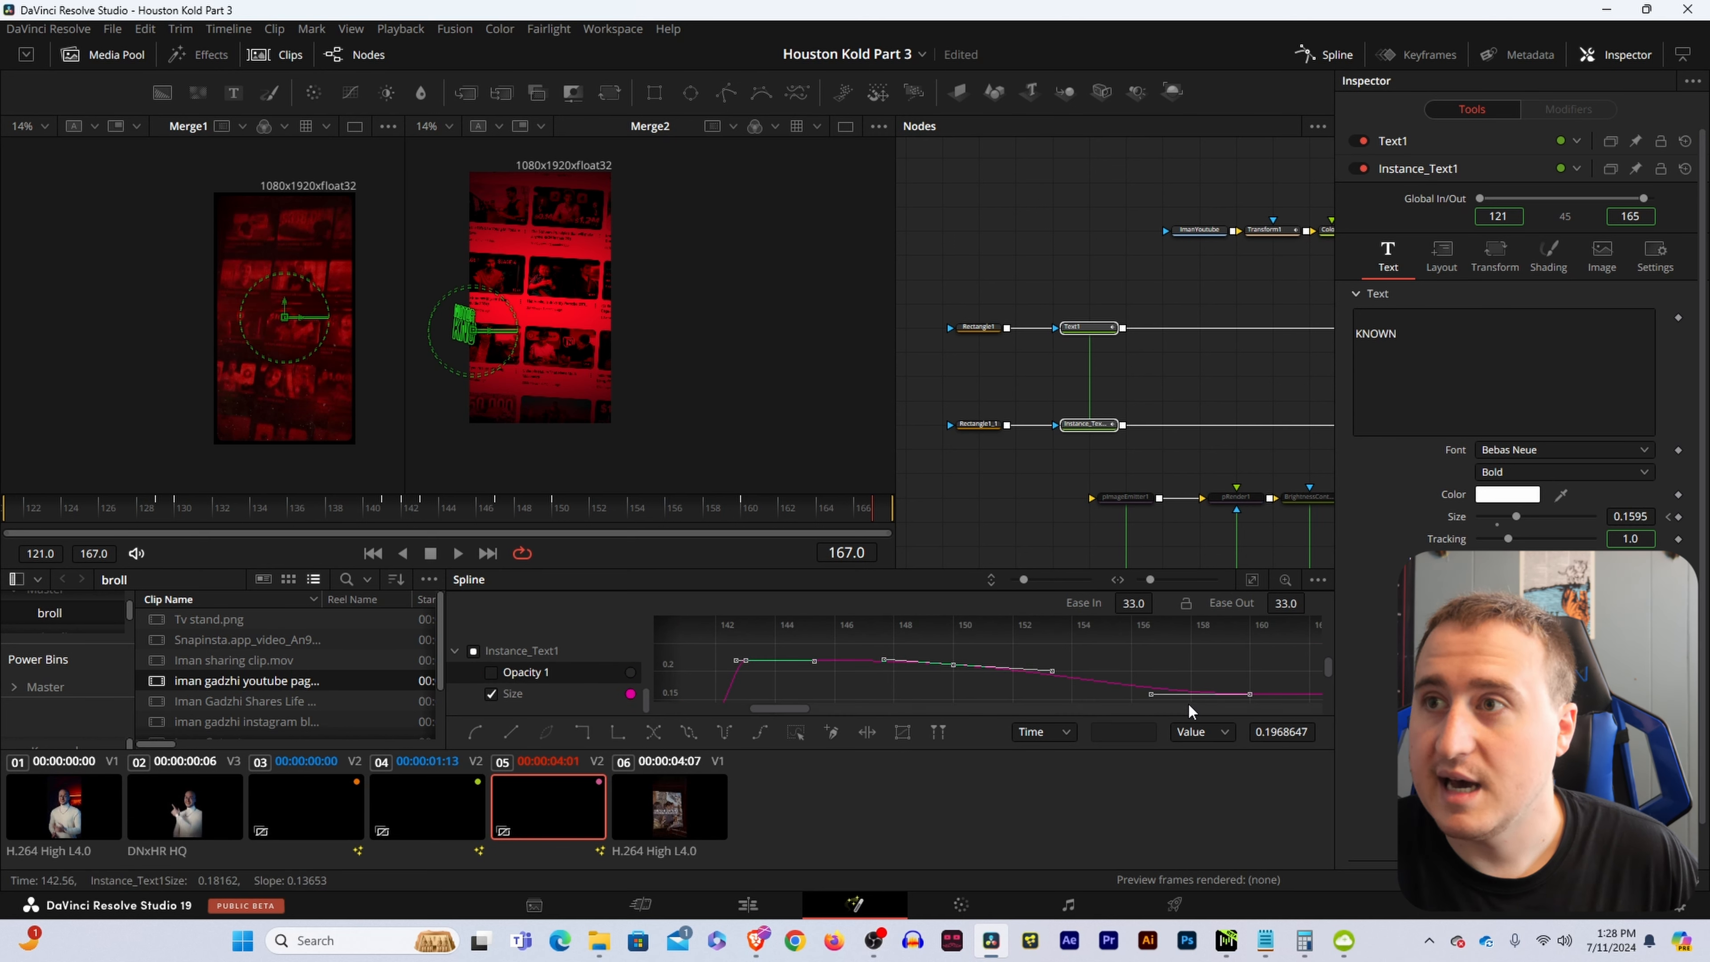
{"action": "left_click", "coordinate": [1013, 493]}
{"action": "left_click_drag", "start_coordinate": [804, 511], "coordinate": [584, 513]}
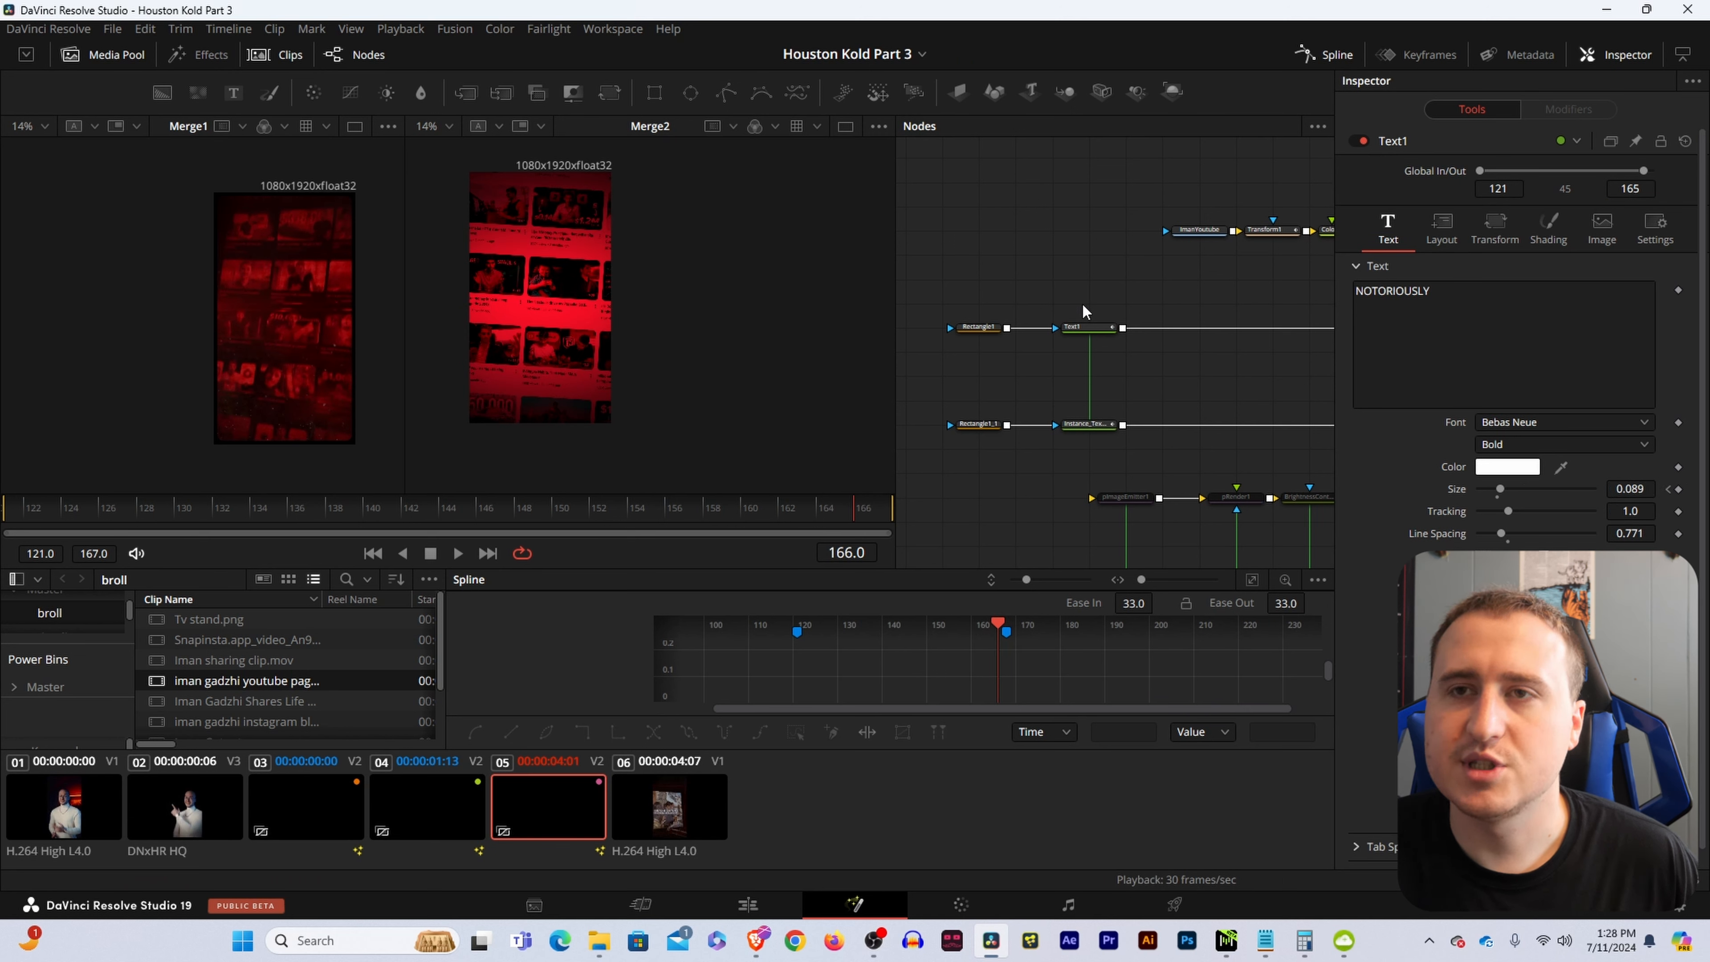
Reselect both text nodes, smooth the last Size keyframes of Instance_Text1, and scrub from frame 140 to the end to check the motion.
{"action": "left_click_drag", "start_coordinate": [1113, 300], "coordinate": [1064, 455]}
{"action": "left_click", "coordinate": [1252, 578]}
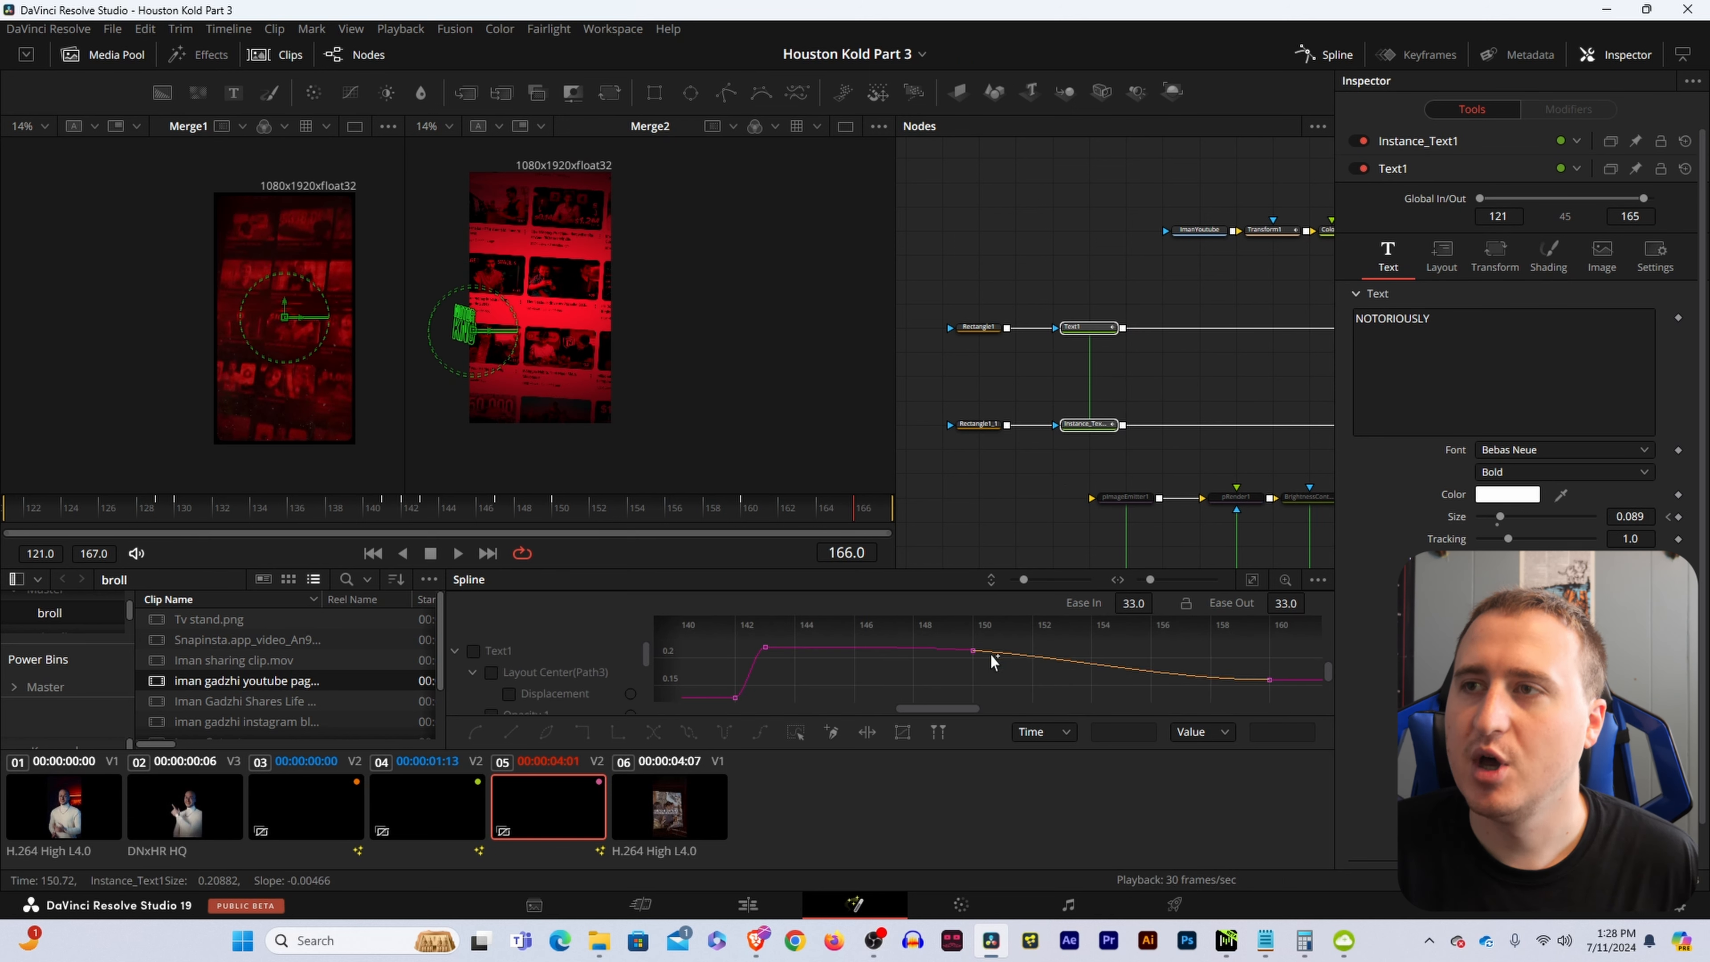
{"action": "left_click_drag", "start_coordinate": [977, 645], "coordinate": [1312, 703]}
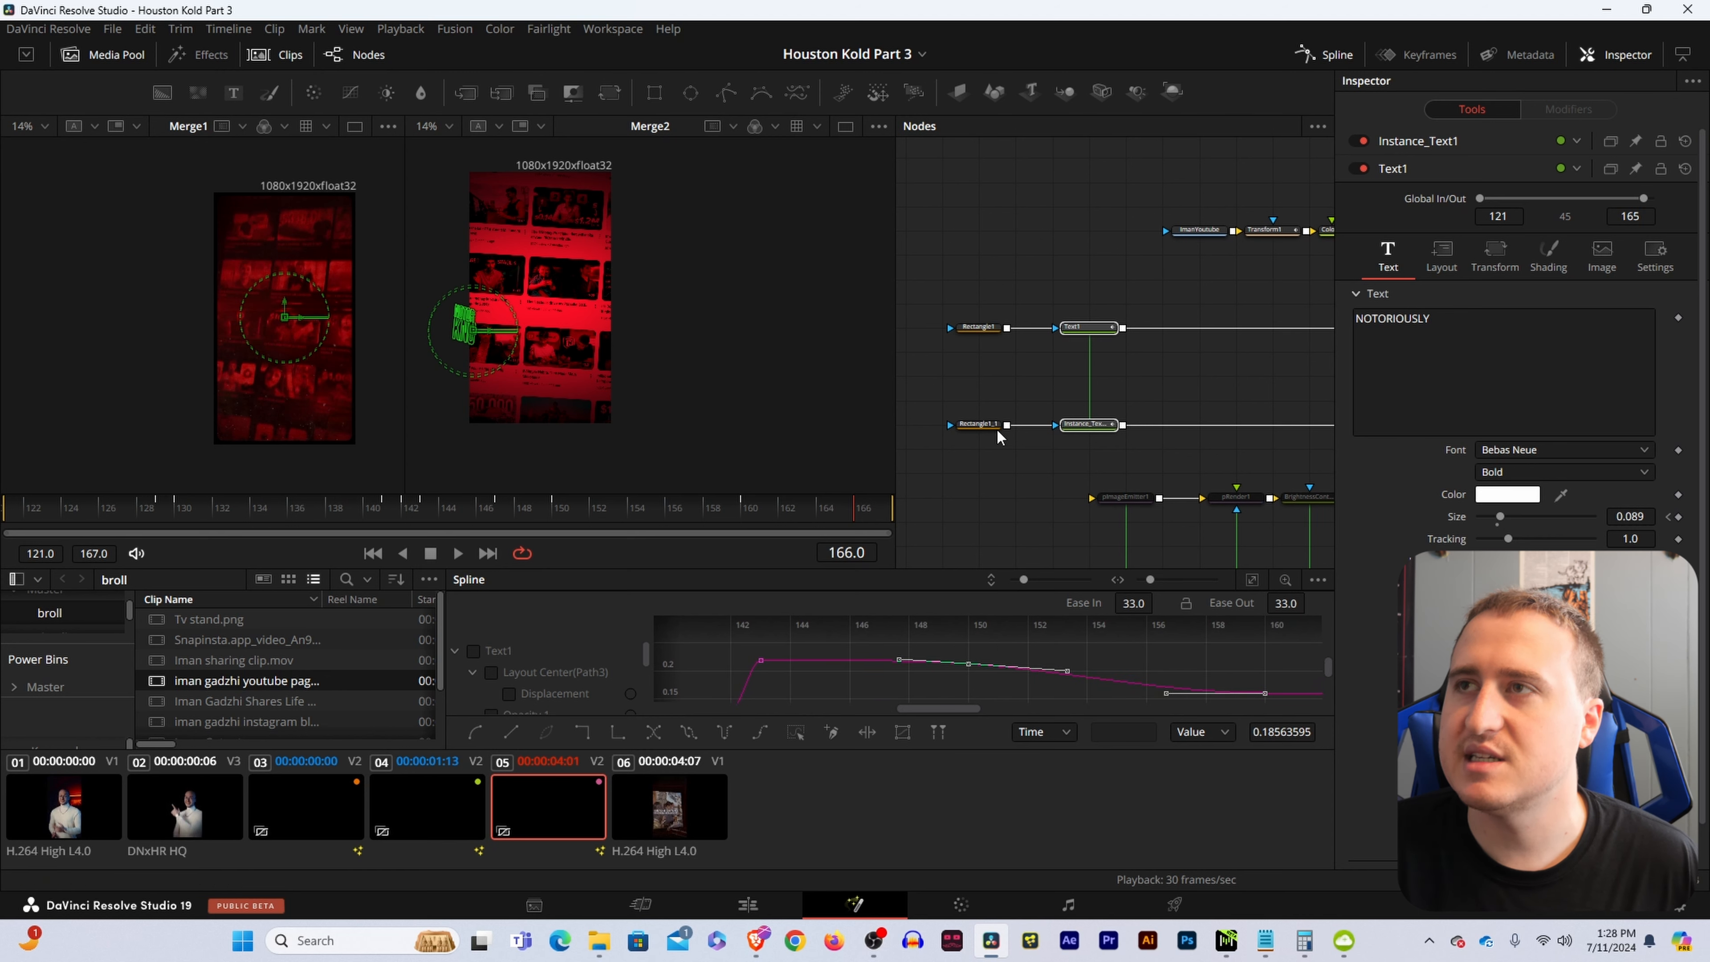
{"action": "left_click", "coordinate": [1076, 269]}
{"action": "left_click", "coordinate": [384, 511]}
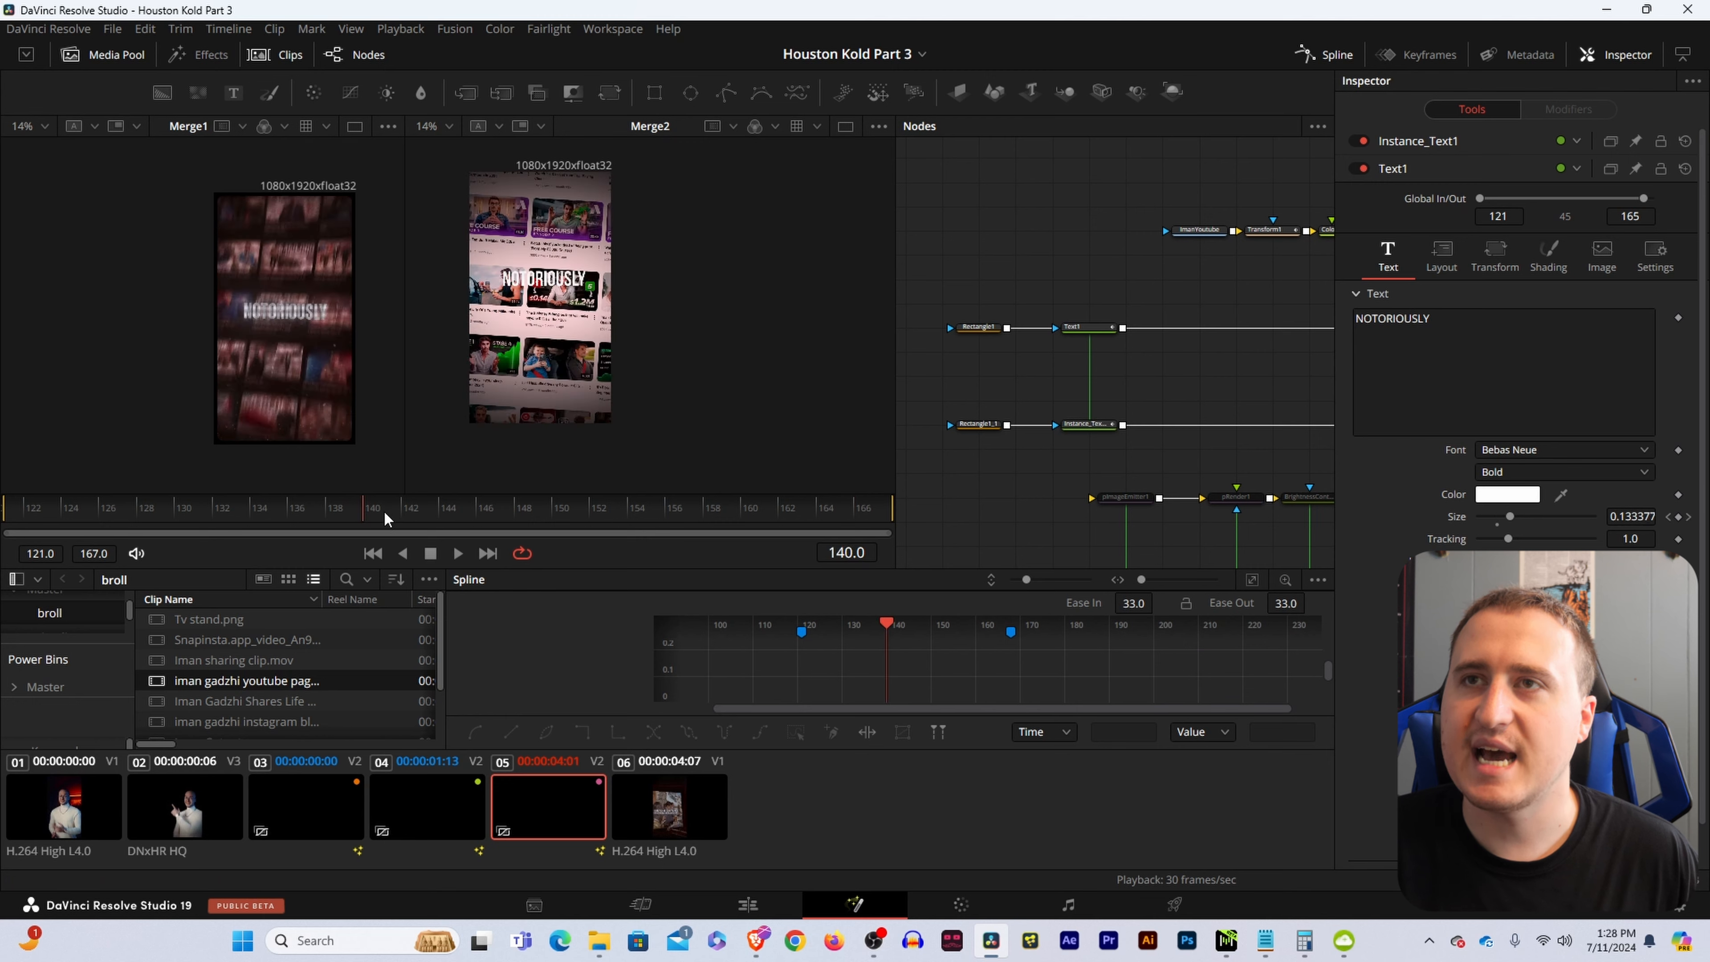
{"action": "left_click_drag", "start_coordinate": [384, 511], "coordinate": [864, 530]}
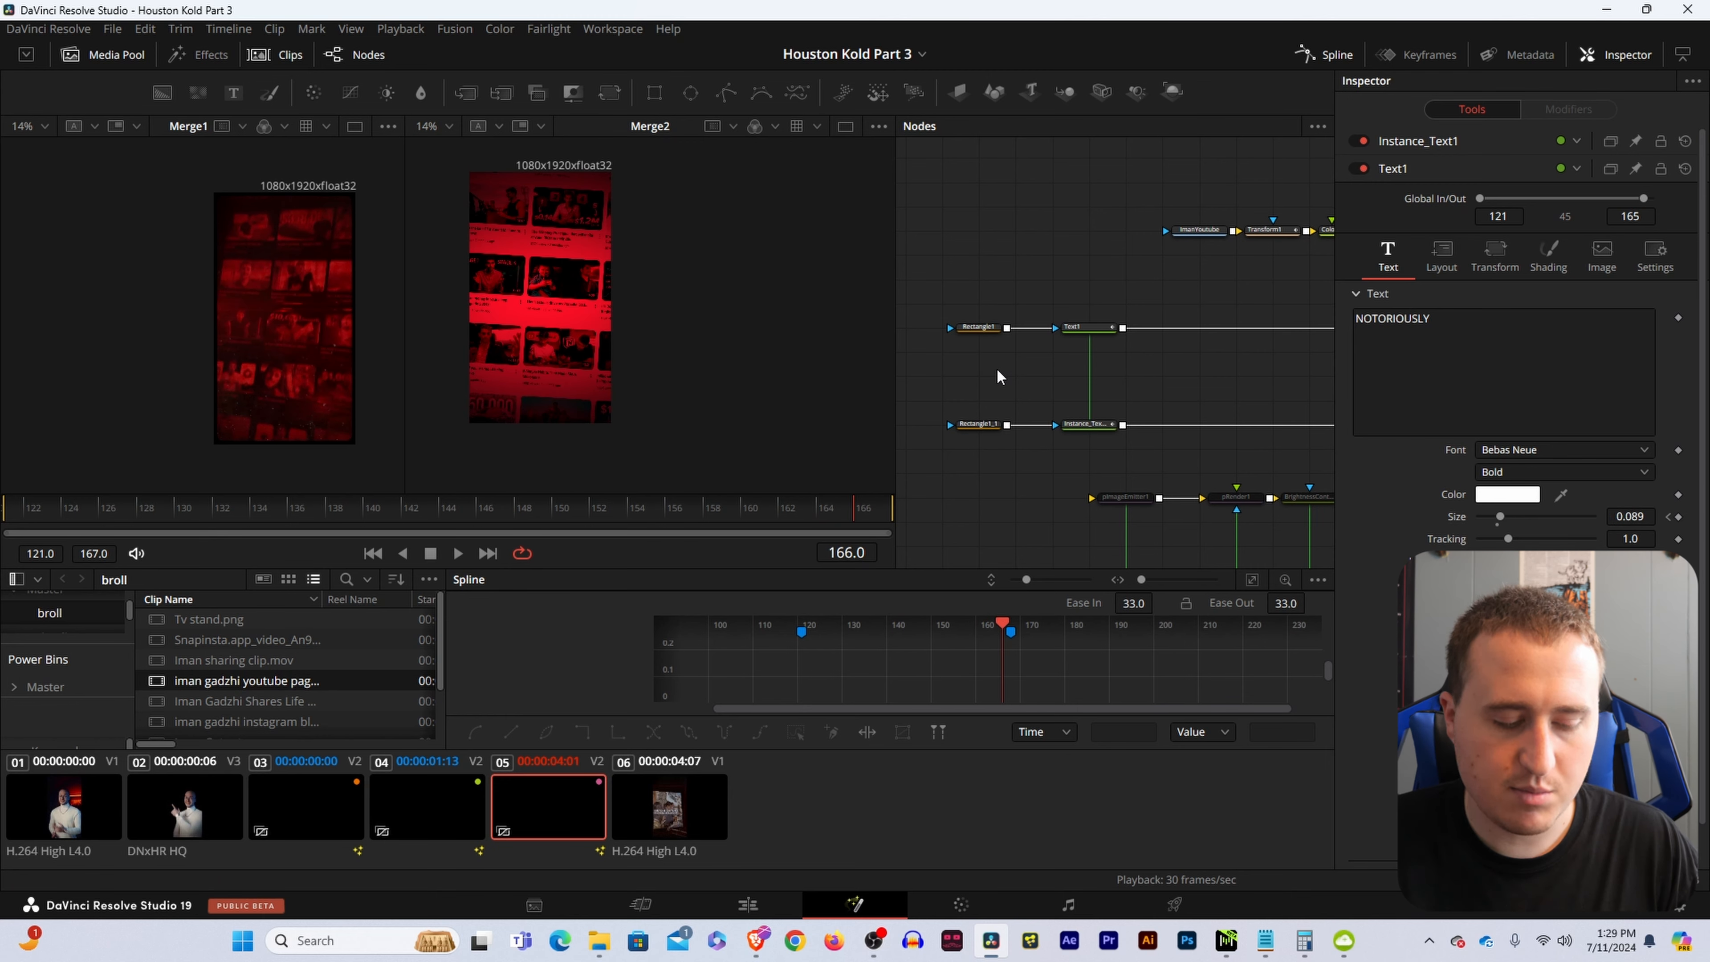
Enable motion blur on Transform3 with quality 10 and shutter angle 360, and scrub to check the title.
{"action": "left_click_drag", "start_coordinate": [1199, 367], "coordinate": [1160, 376]}
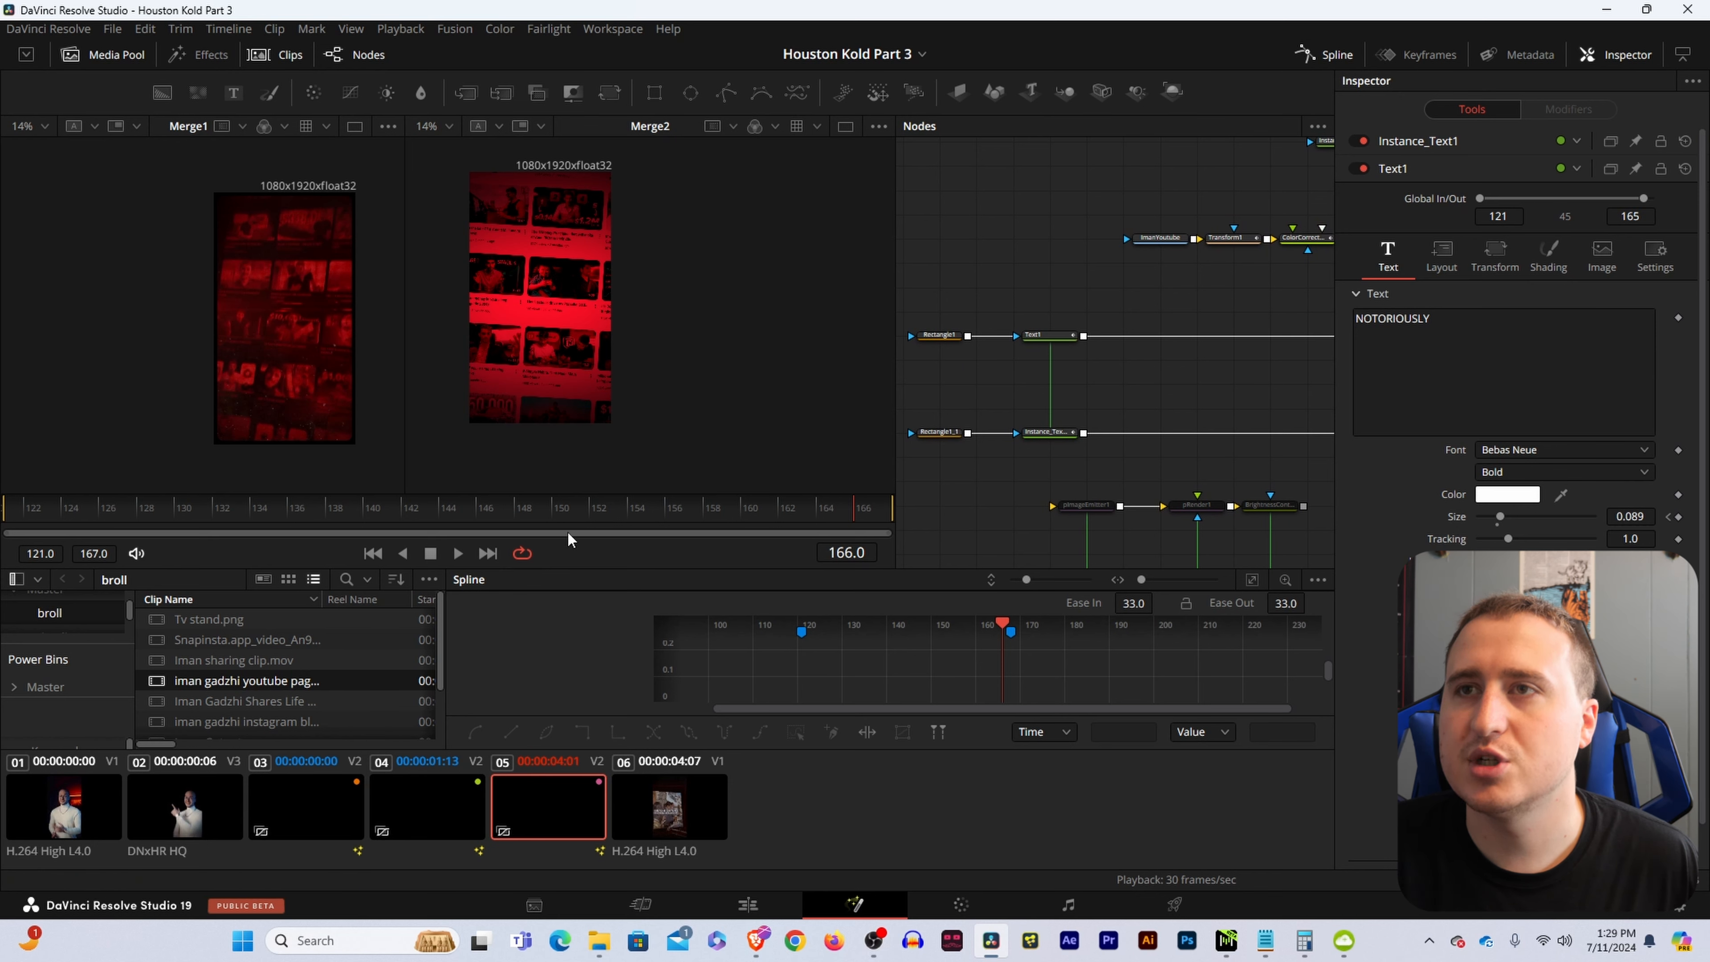
{"action": "left_click_drag", "start_coordinate": [622, 512], "coordinate": [542, 508]}
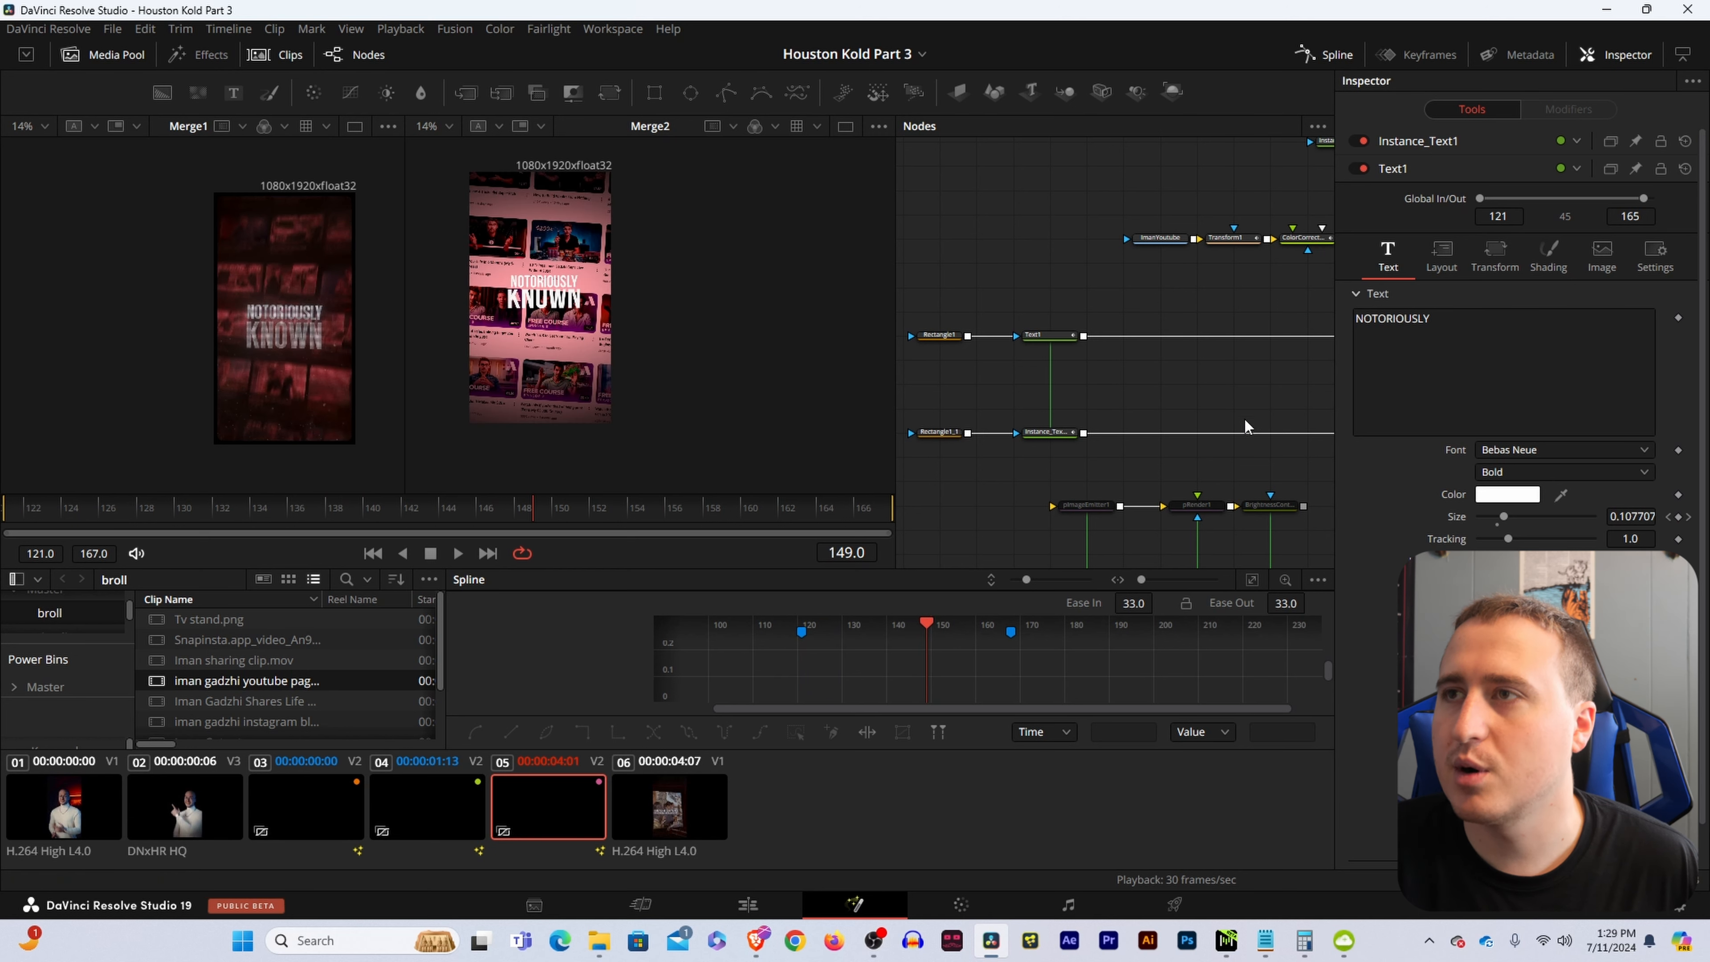
{"action": "left_click_drag", "start_coordinate": [1246, 426], "coordinate": [934, 379]}
{"action": "left_click_drag", "start_coordinate": [1088, 348], "coordinate": [1173, 380]}
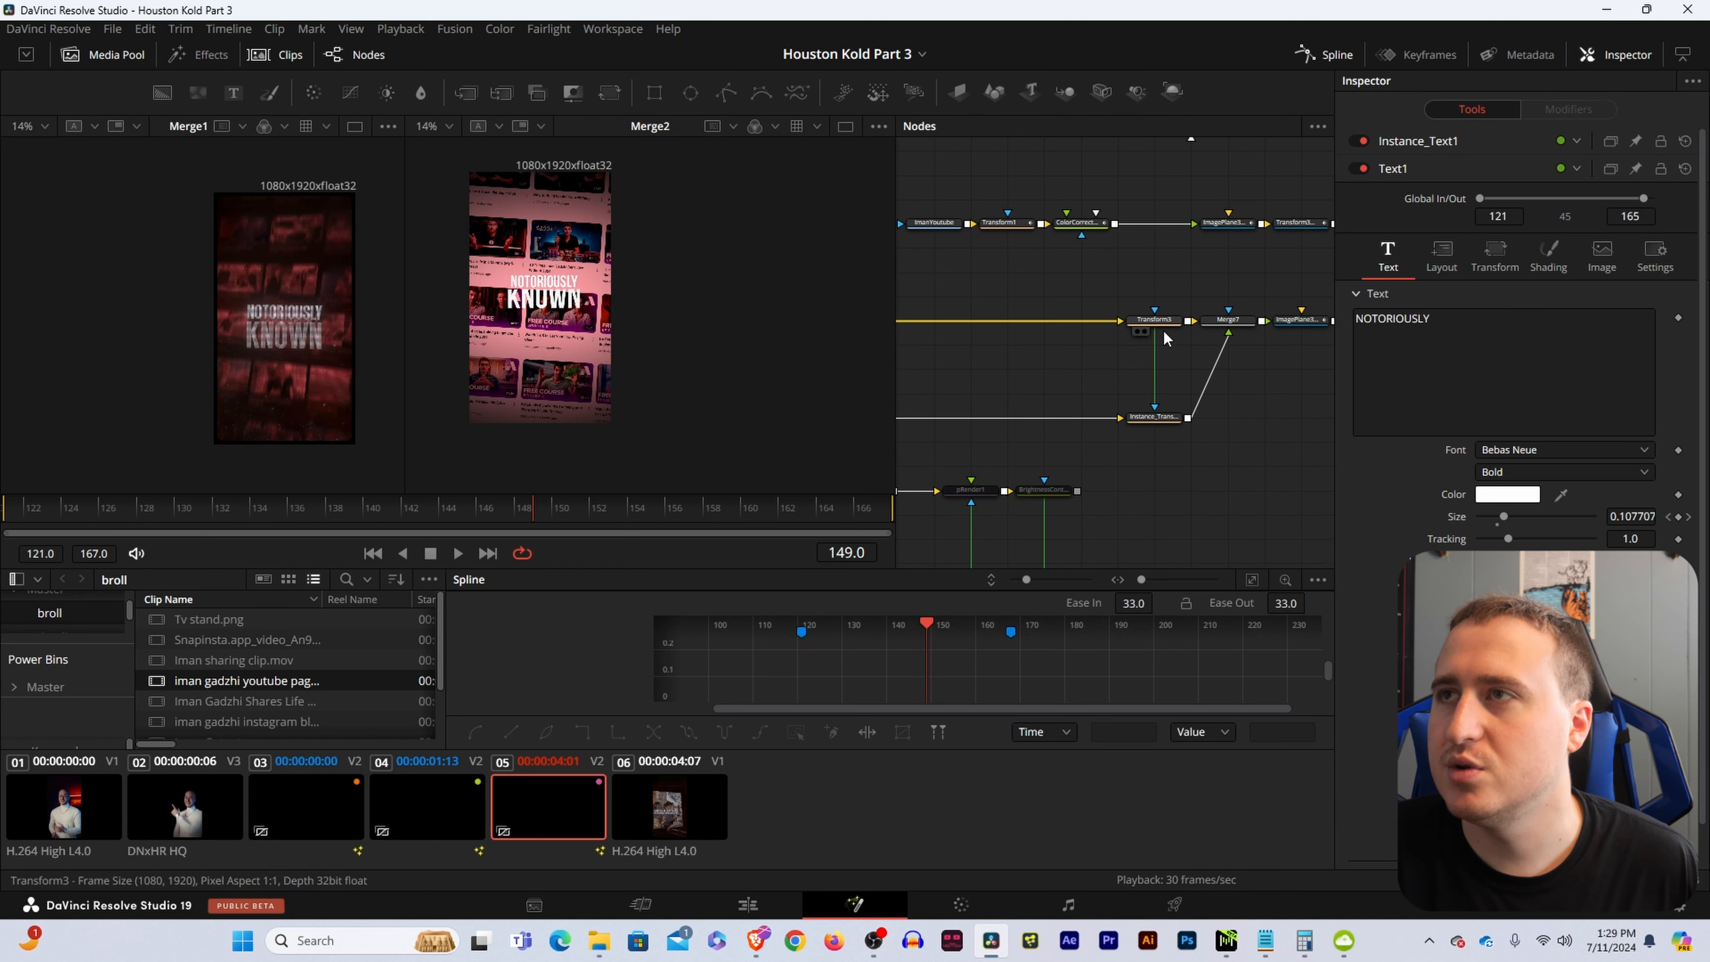
{"action": "left_click", "coordinate": [1157, 321]}
{"action": "left_click", "coordinate": [1552, 174]}
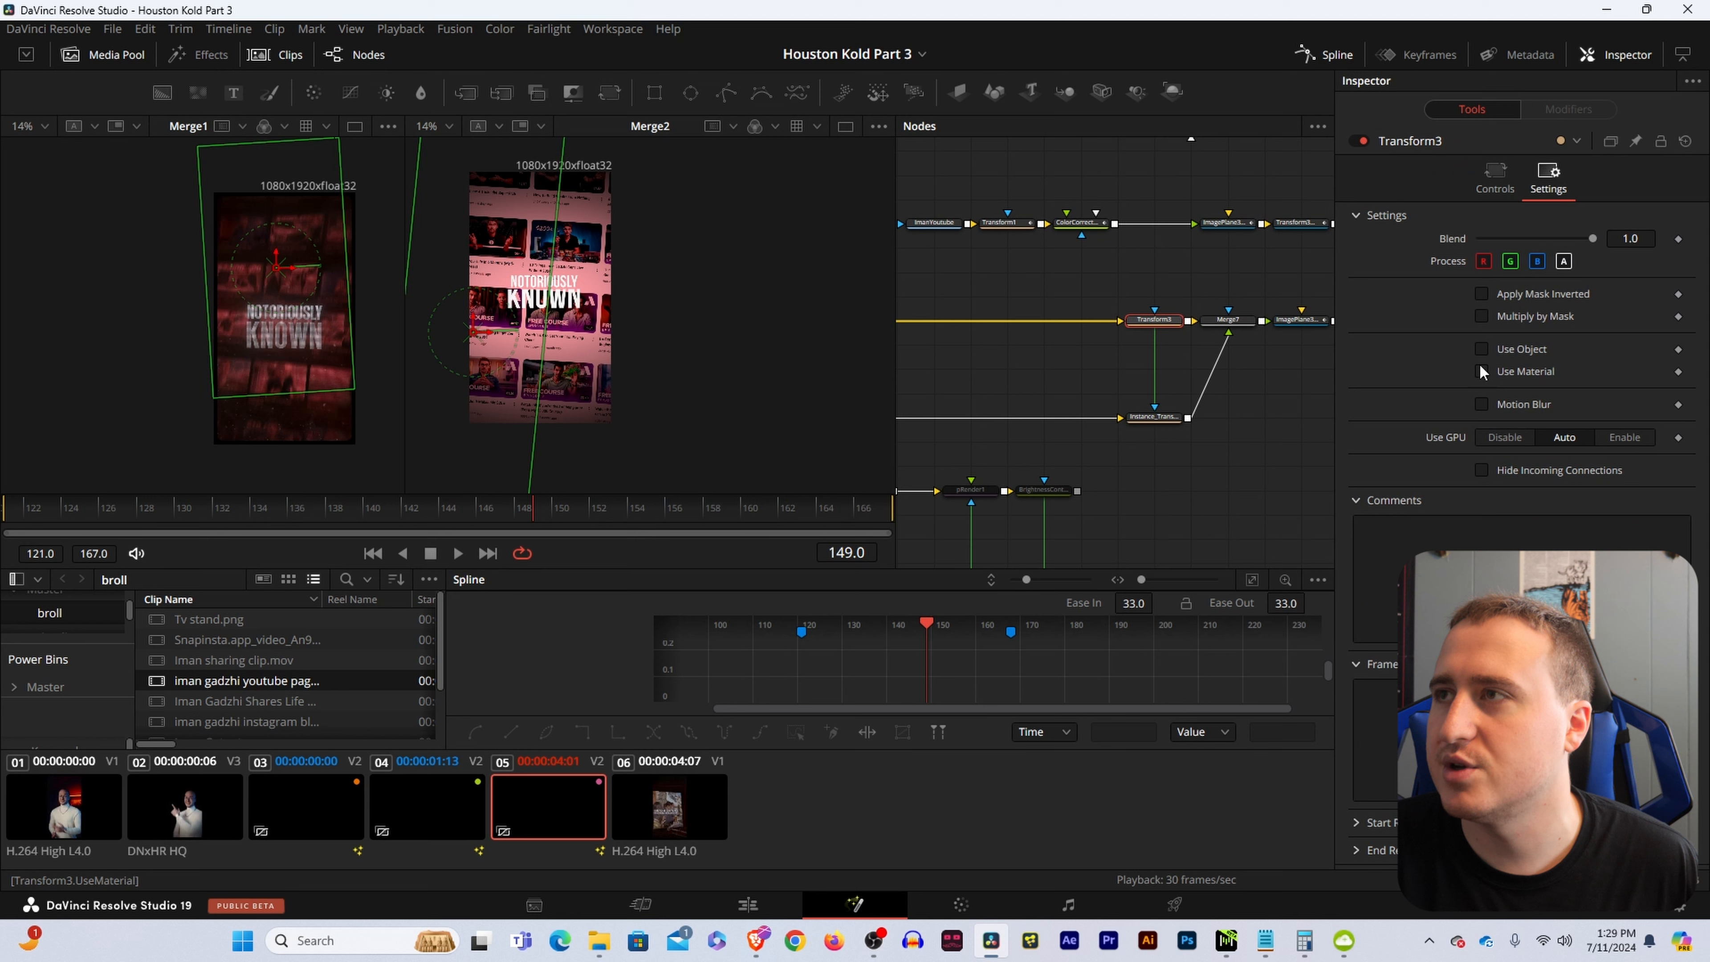
{"action": "left_click", "coordinate": [1482, 404]}
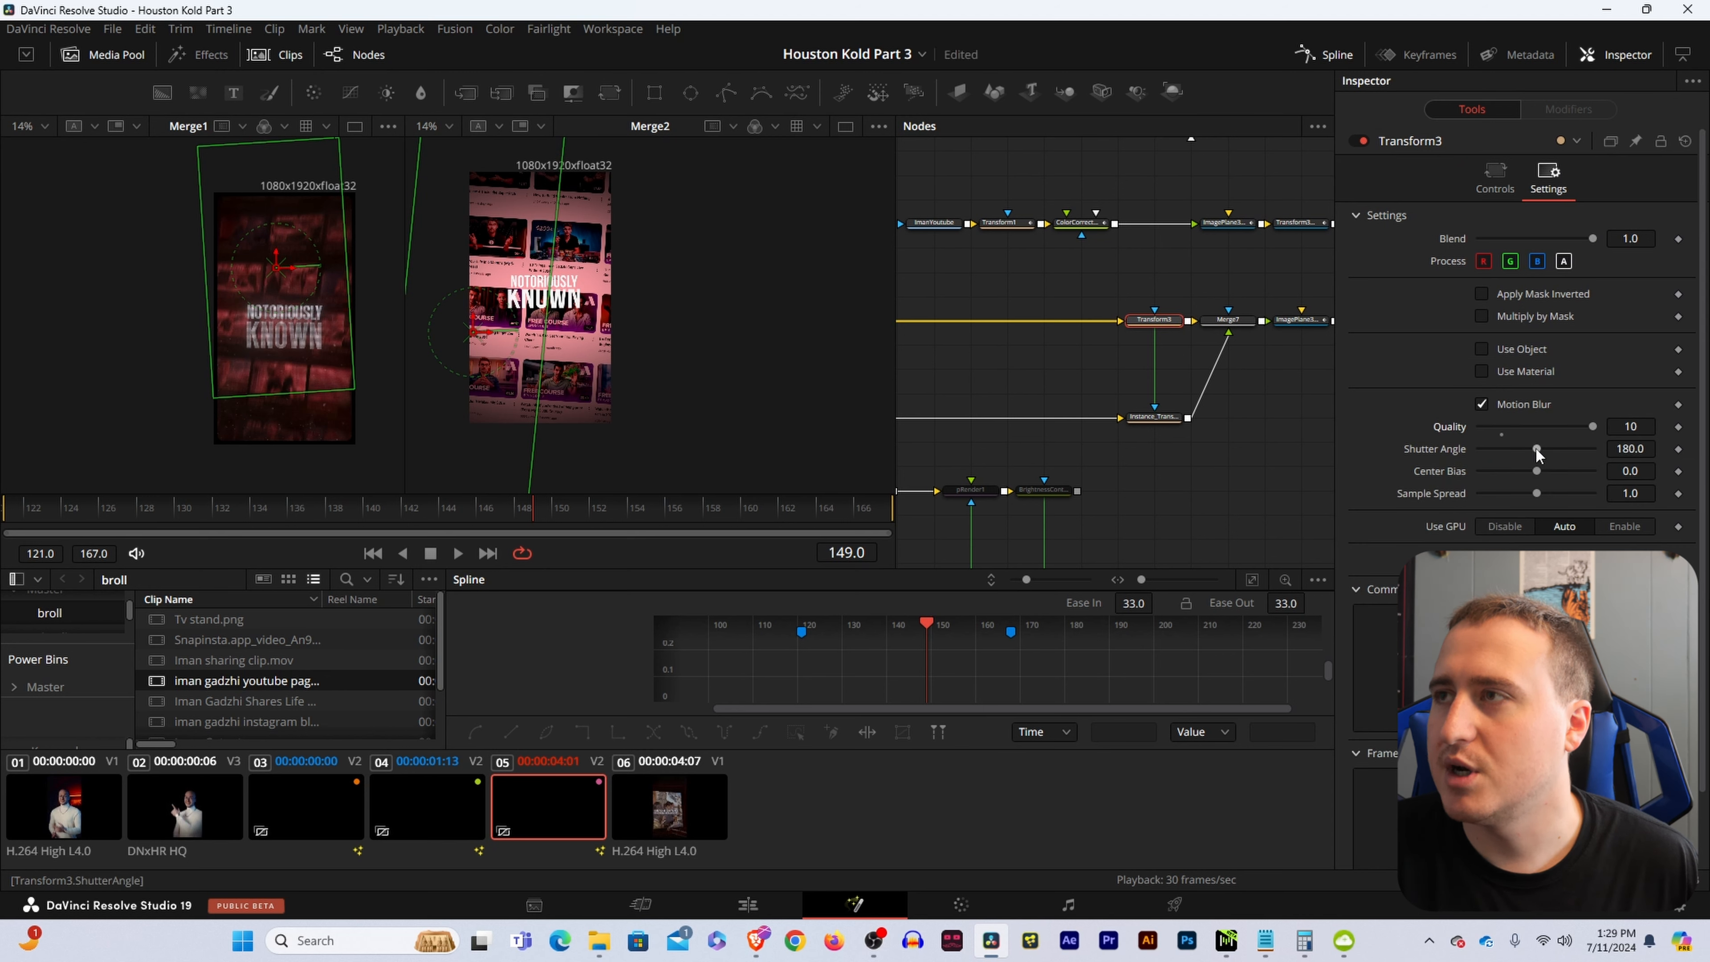
{"action": "left_click_drag", "start_coordinate": [1537, 449], "coordinate": [1593, 449]}
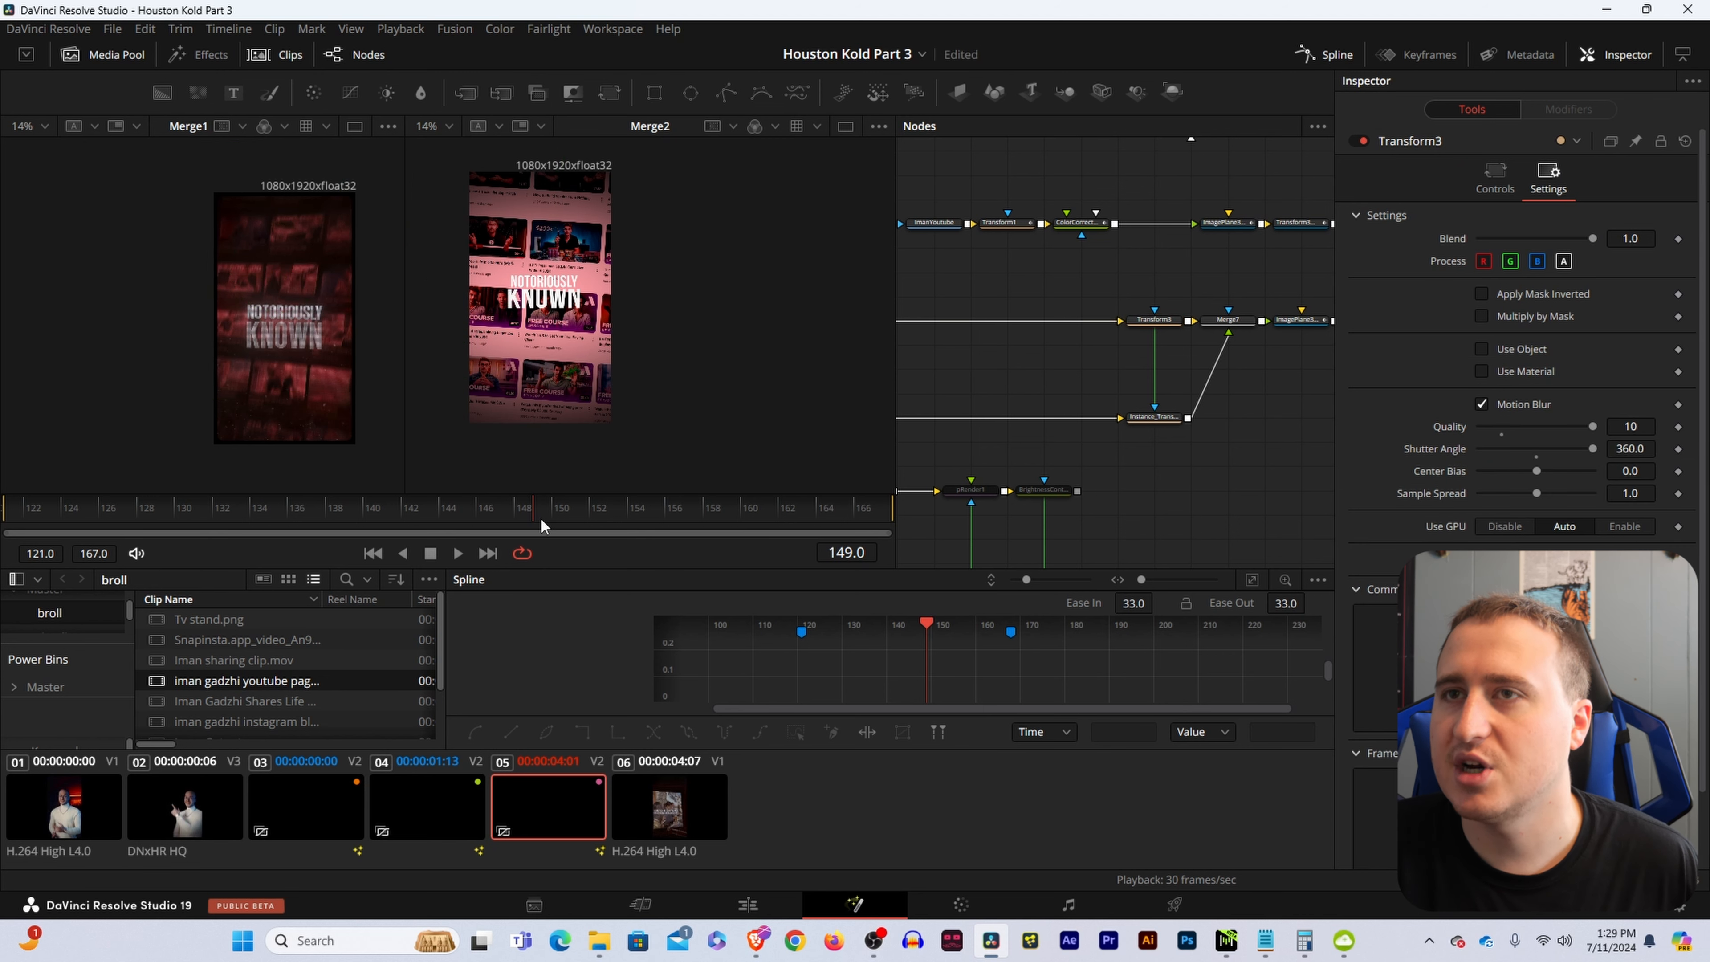
{"action": "left_click_drag", "start_coordinate": [539, 518], "coordinate": [639, 537]}
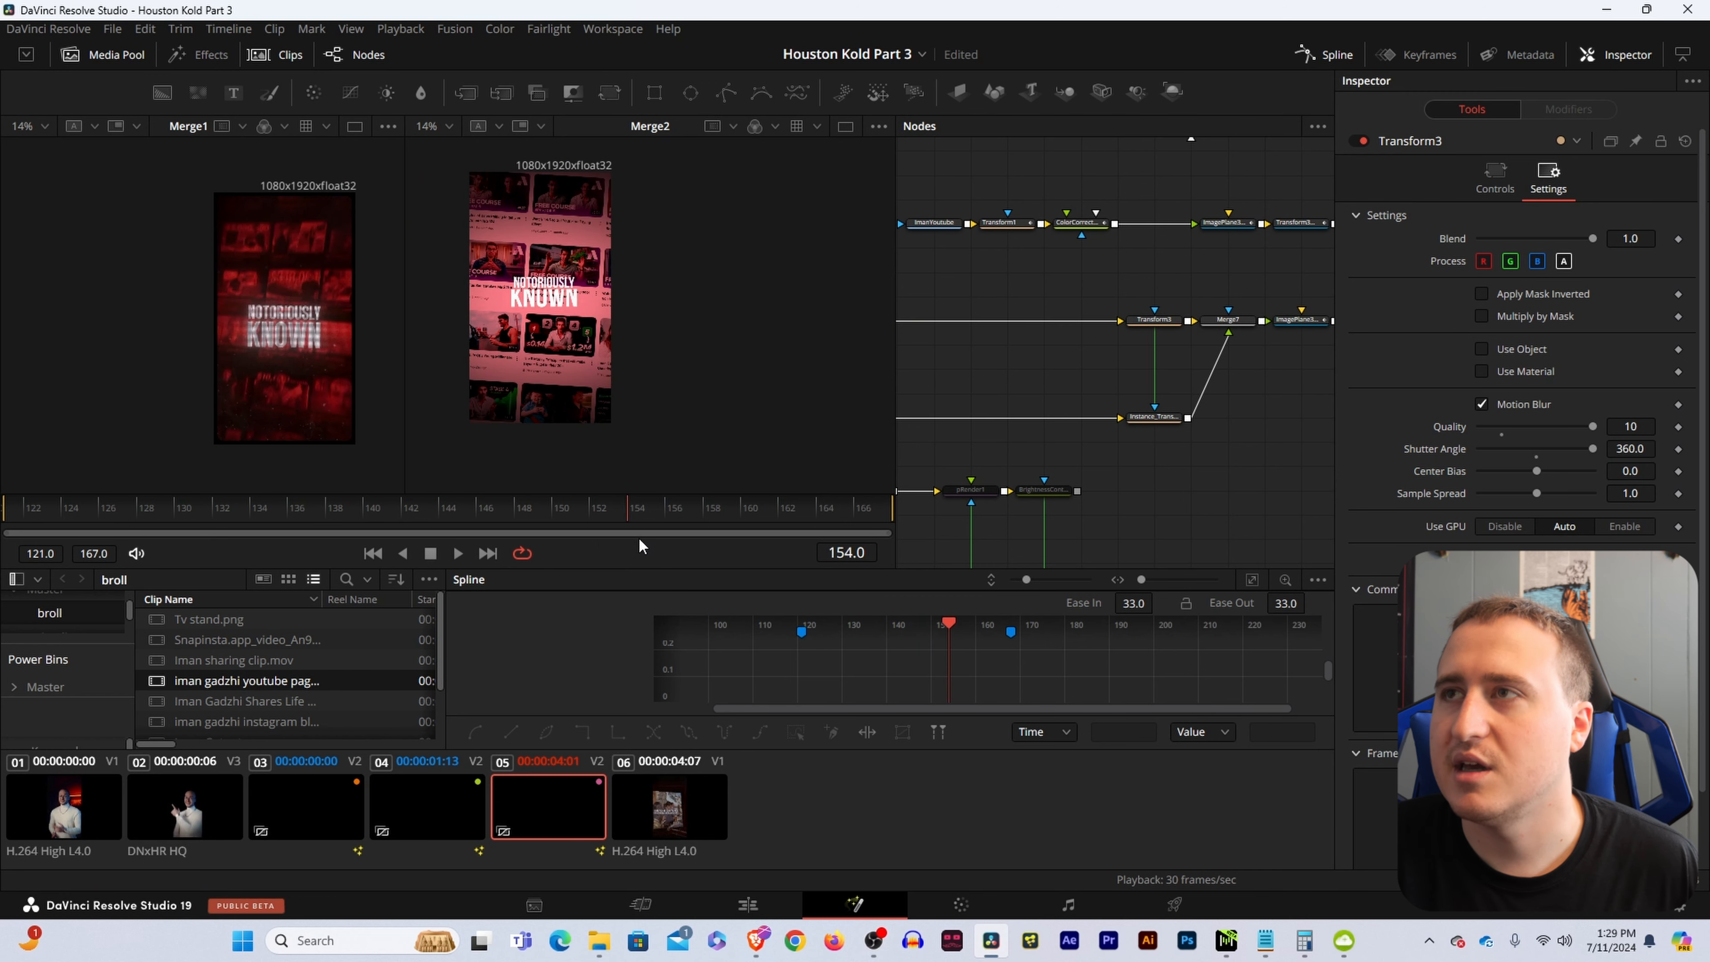
Enable motion blur on the YouTube page's Transform1 node with quality 10 and shutter angle 360.
{"action": "left_click_drag", "start_coordinate": [1047, 356], "coordinate": [1188, 425]}
{"action": "left_click_drag", "start_coordinate": [1210, 341], "coordinate": [1159, 394]}
{"action": "left_click", "coordinate": [1114, 350]}
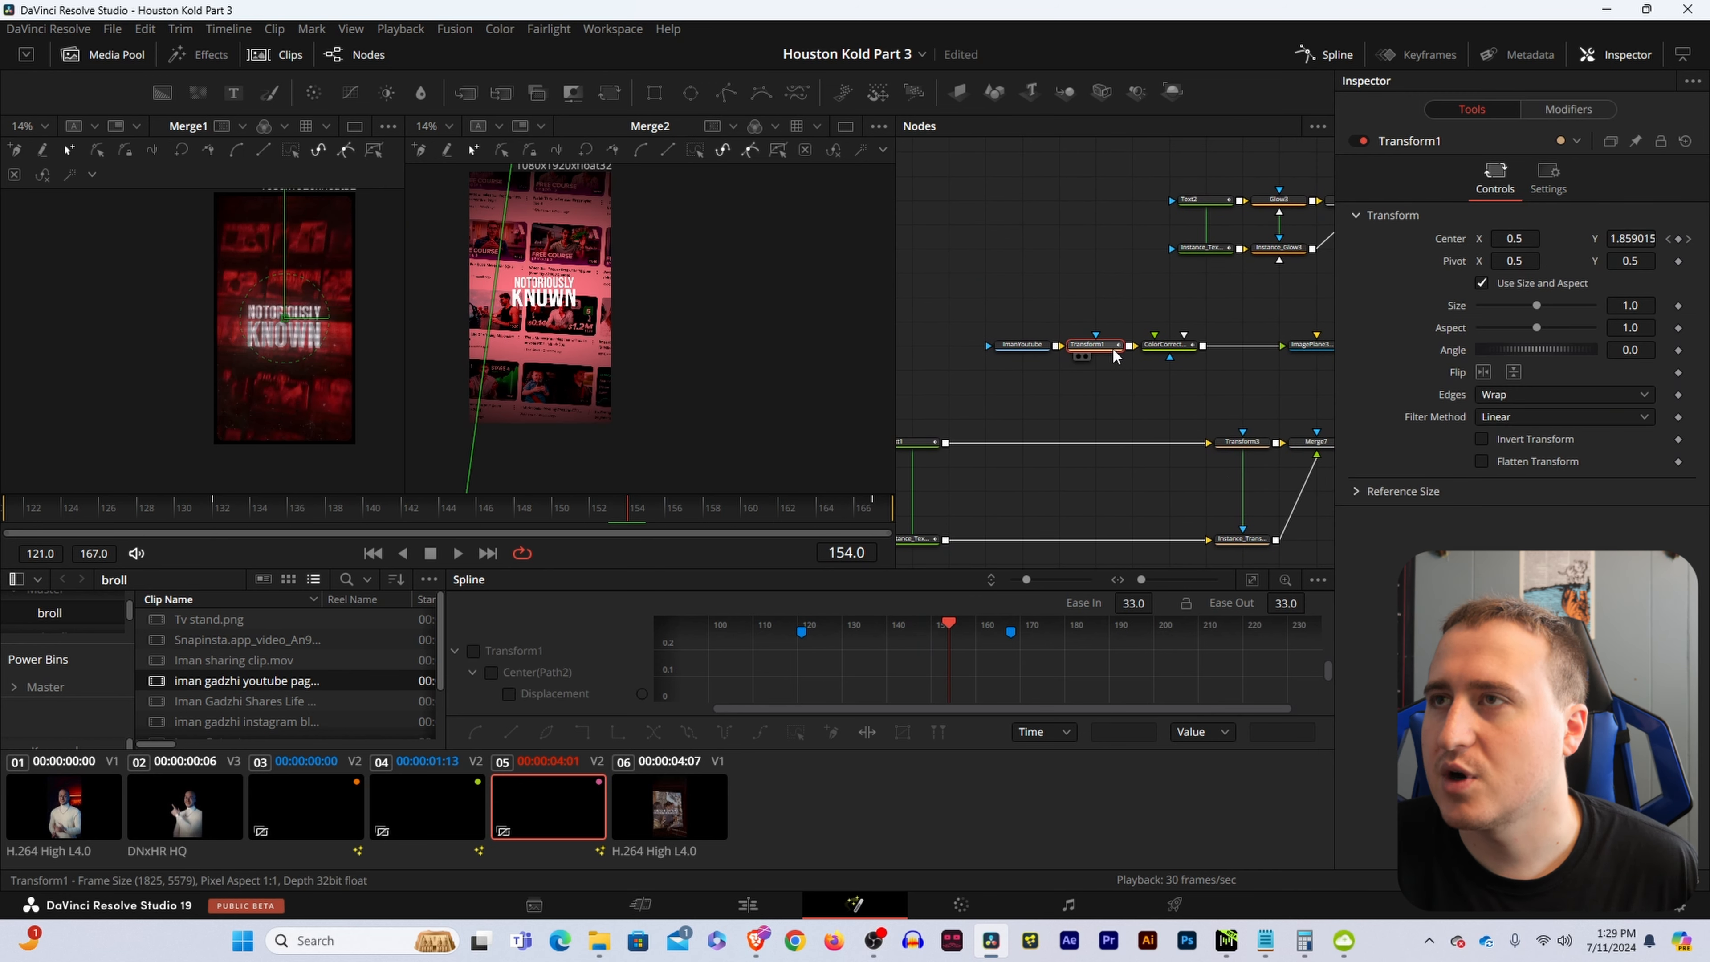
{"action": "left_click", "coordinate": [1555, 176]}
{"action": "left_click", "coordinate": [1483, 402]}
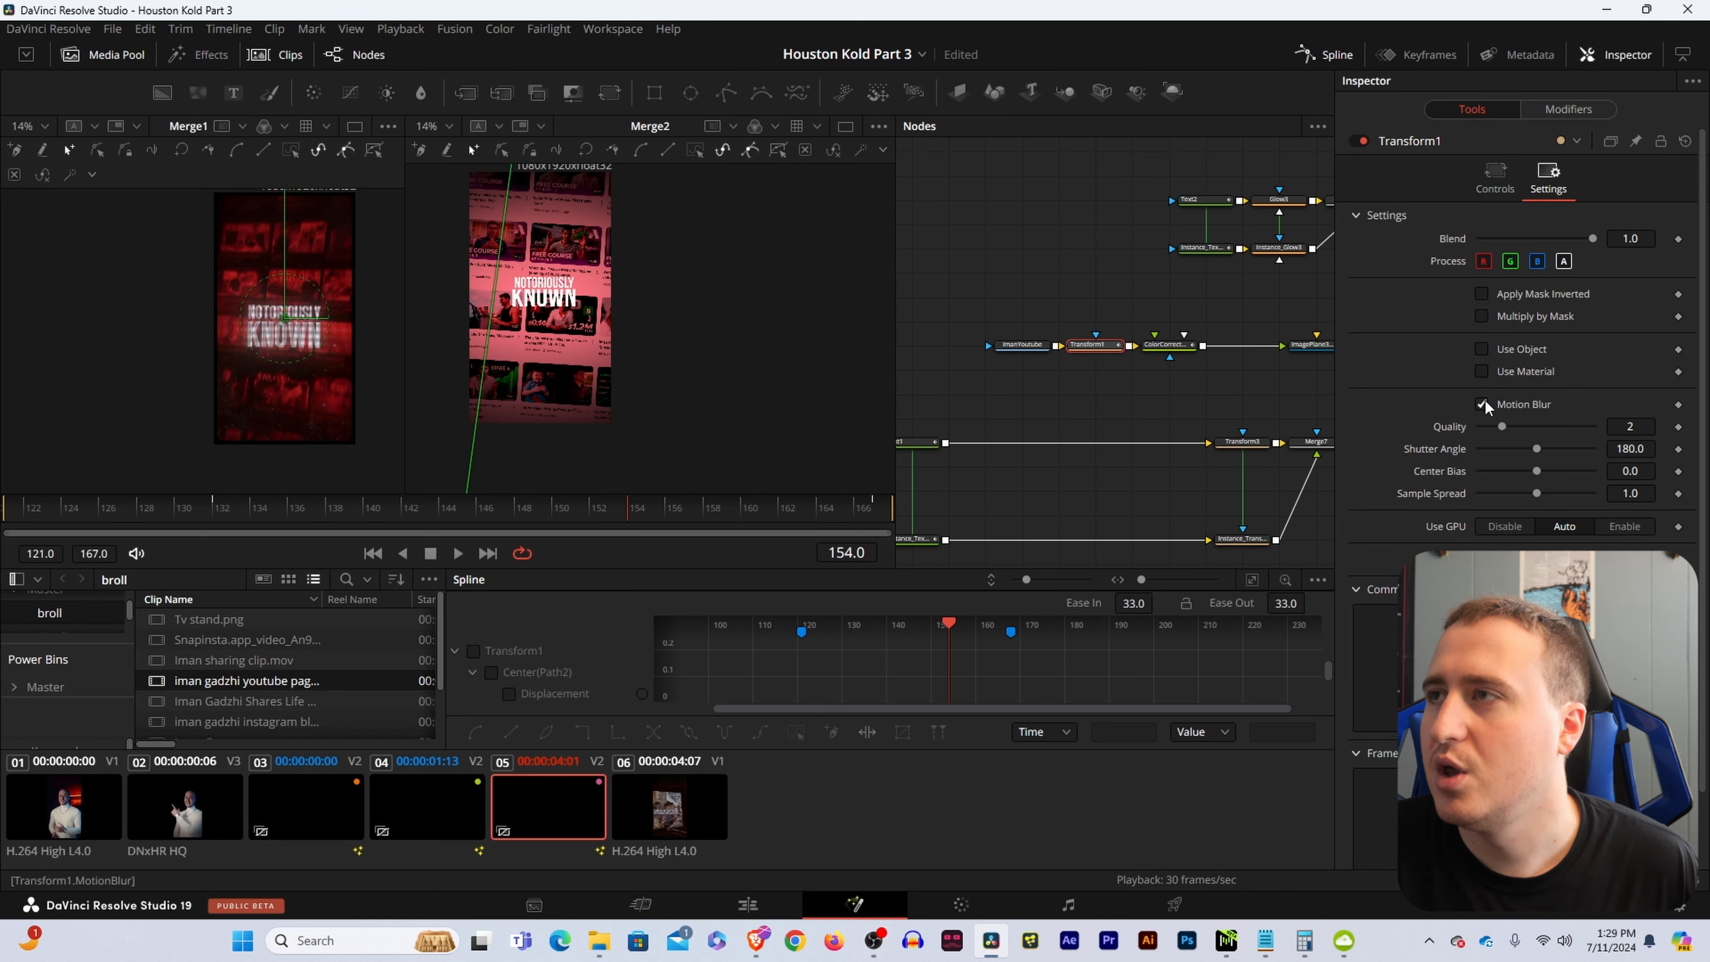
{"action": "left_click", "coordinate": [1619, 432]}
{"action": "type", "text": "10"}
{"action": "key", "text": "Return"}
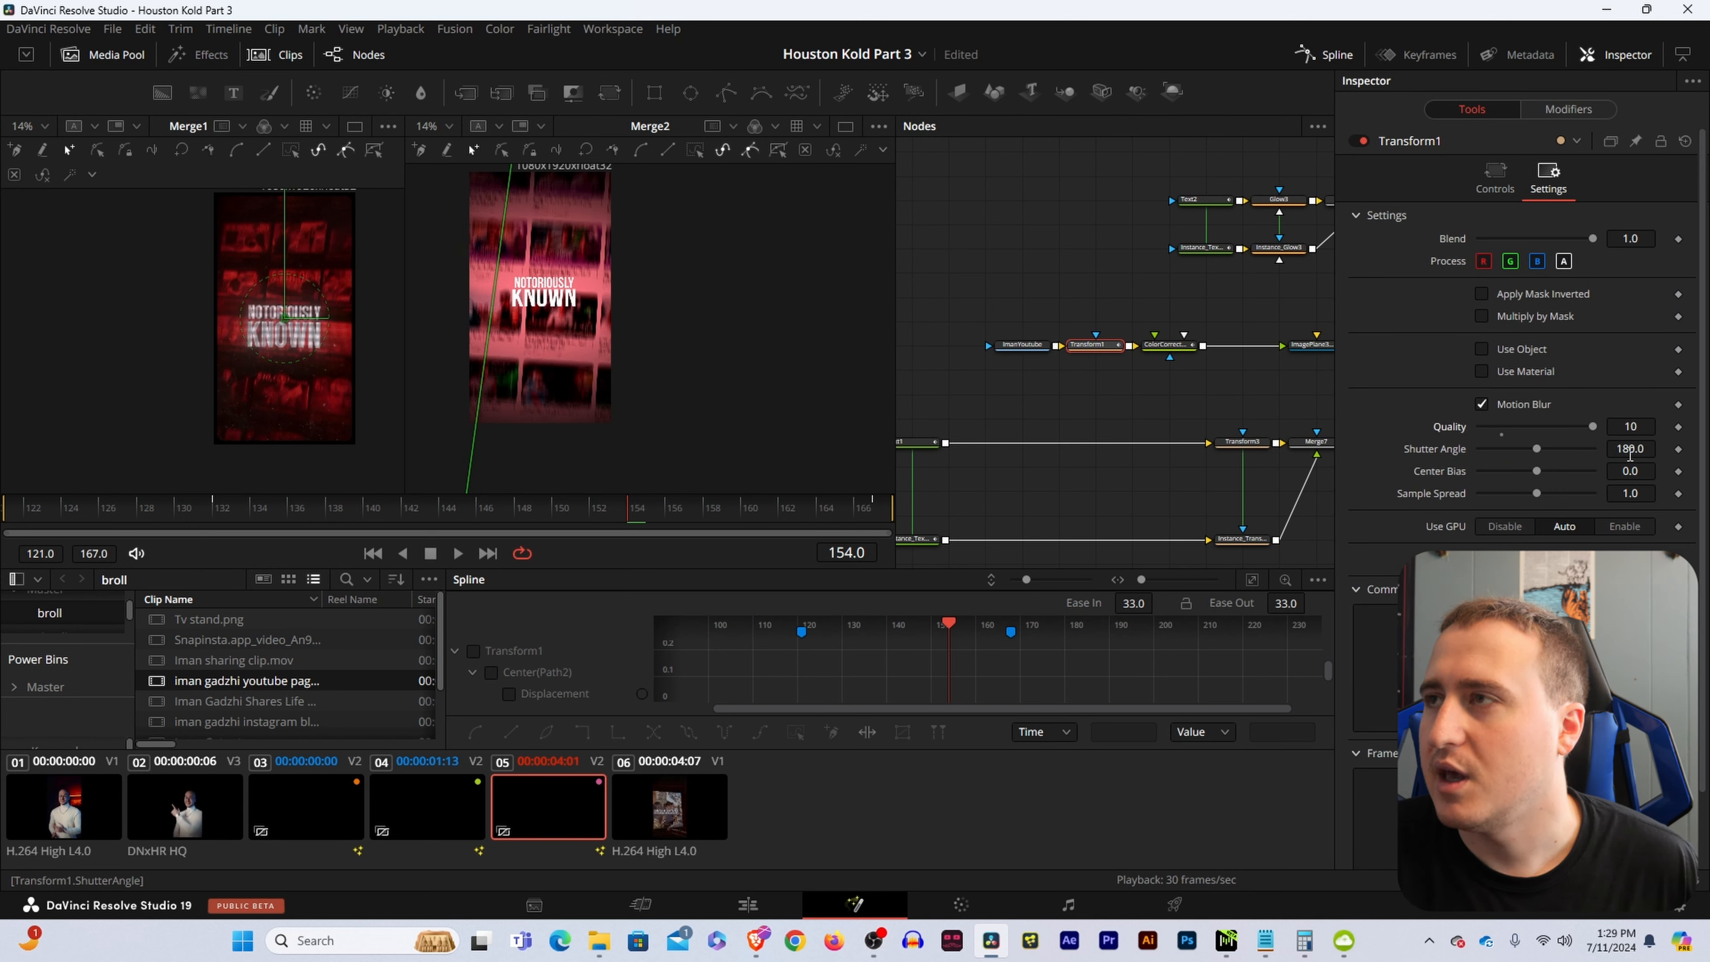
{"action": "left_click", "coordinate": [1630, 448]}
{"action": "type", "text": "360"}
{"action": "key", "text": "Return"}
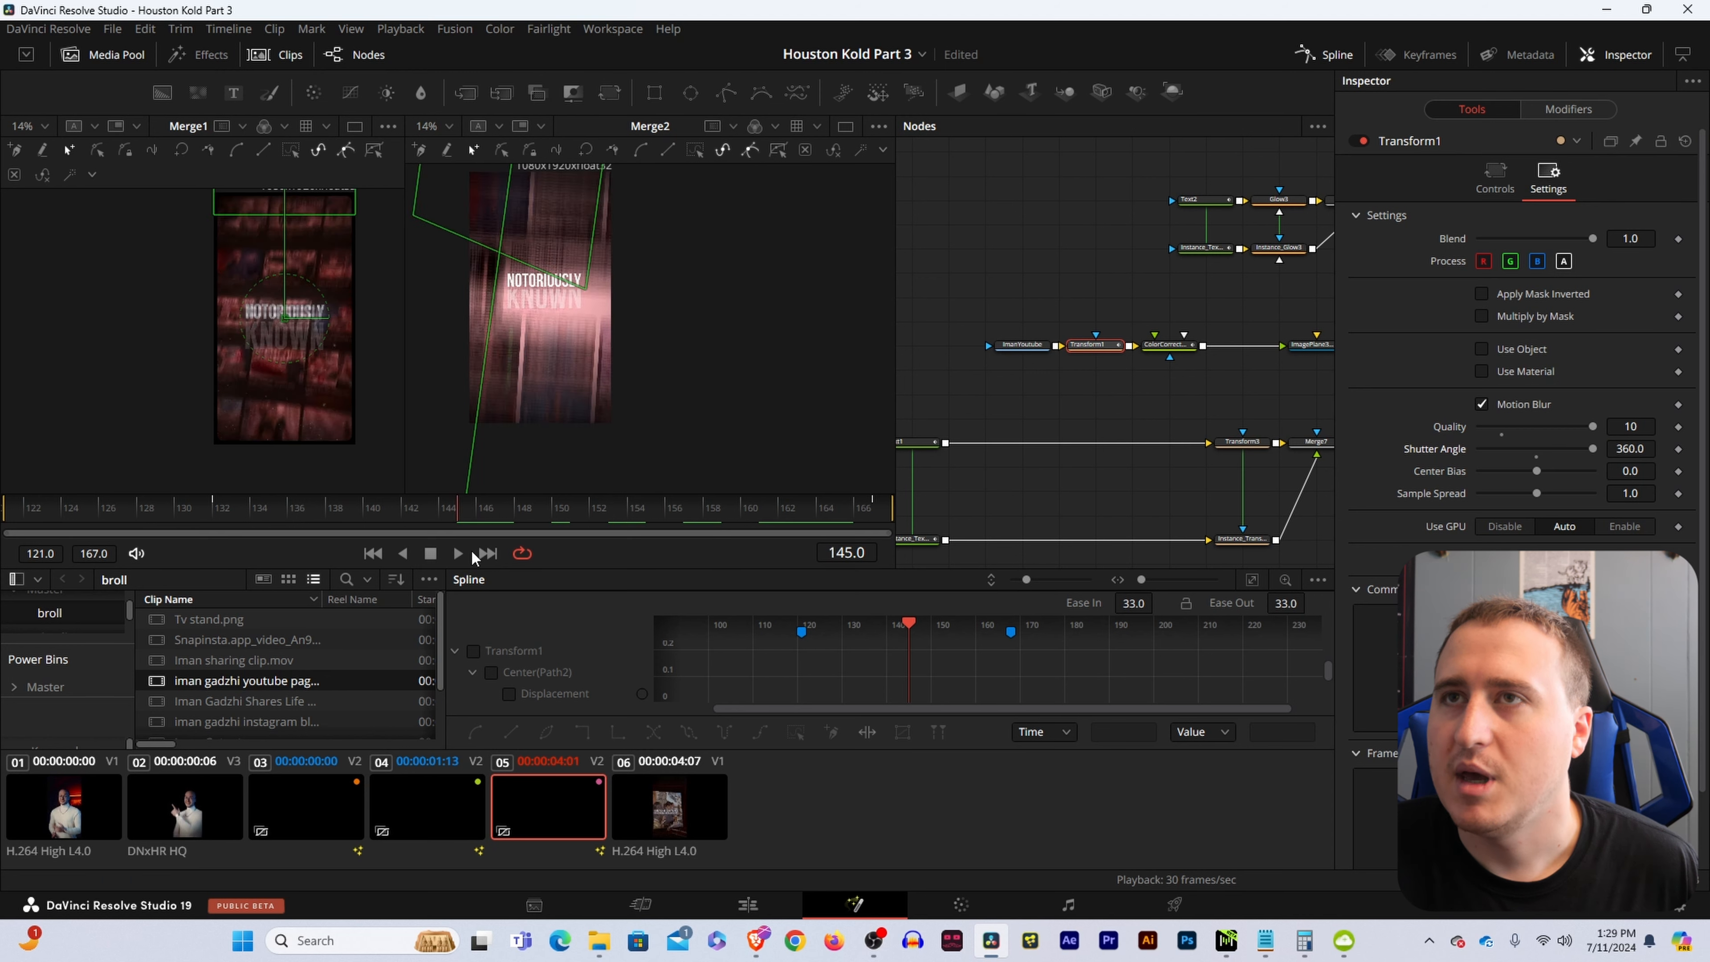
Reduce Transform1's motion blur to quality 3 and shutter angle 77.2, and scrub to the last frame to check it.
{"action": "left_click", "coordinate": [1637, 426]}
{"action": "type", "text": "7"}
{"action": "key", "text": "Return"}
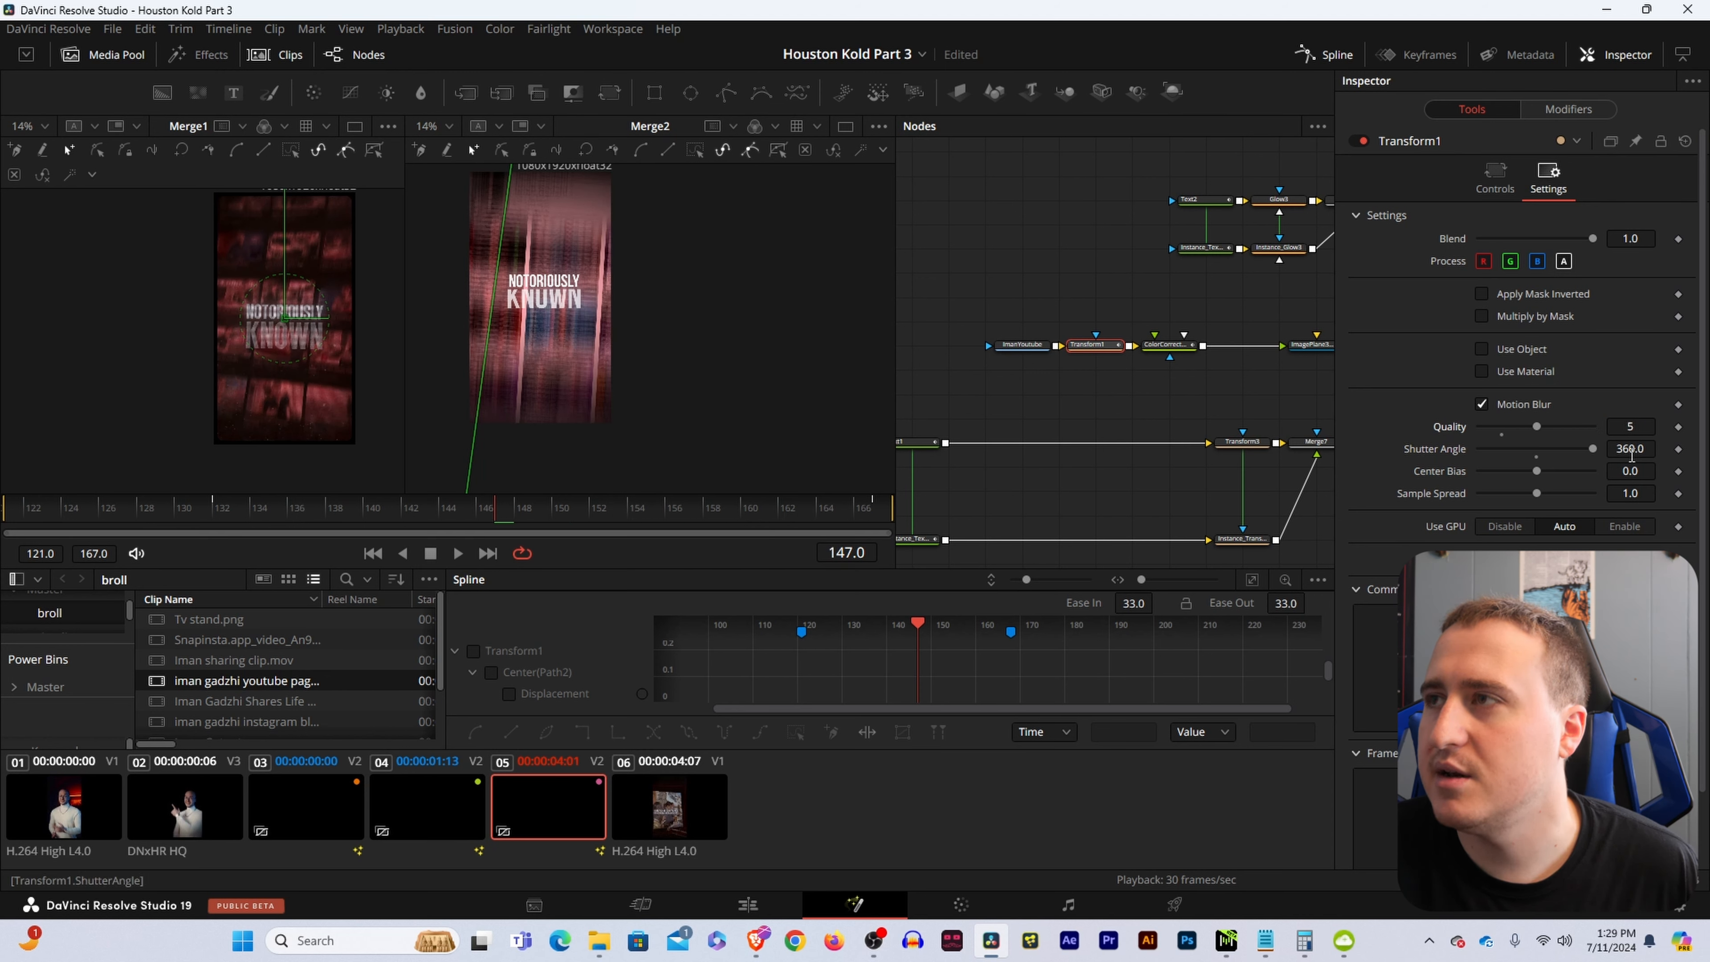
{"action": "mouse_move", "coordinate": [1629, 449]}
{"action": "left_mouse_down"}
{"action": "mouse_move", "coordinate": [1565, 470]}
{"action": "mouse_move", "coordinate": [1627, 426]}
{"action": "left_mouse_up"}
{"action": "left_click", "coordinate": [1537, 457]}
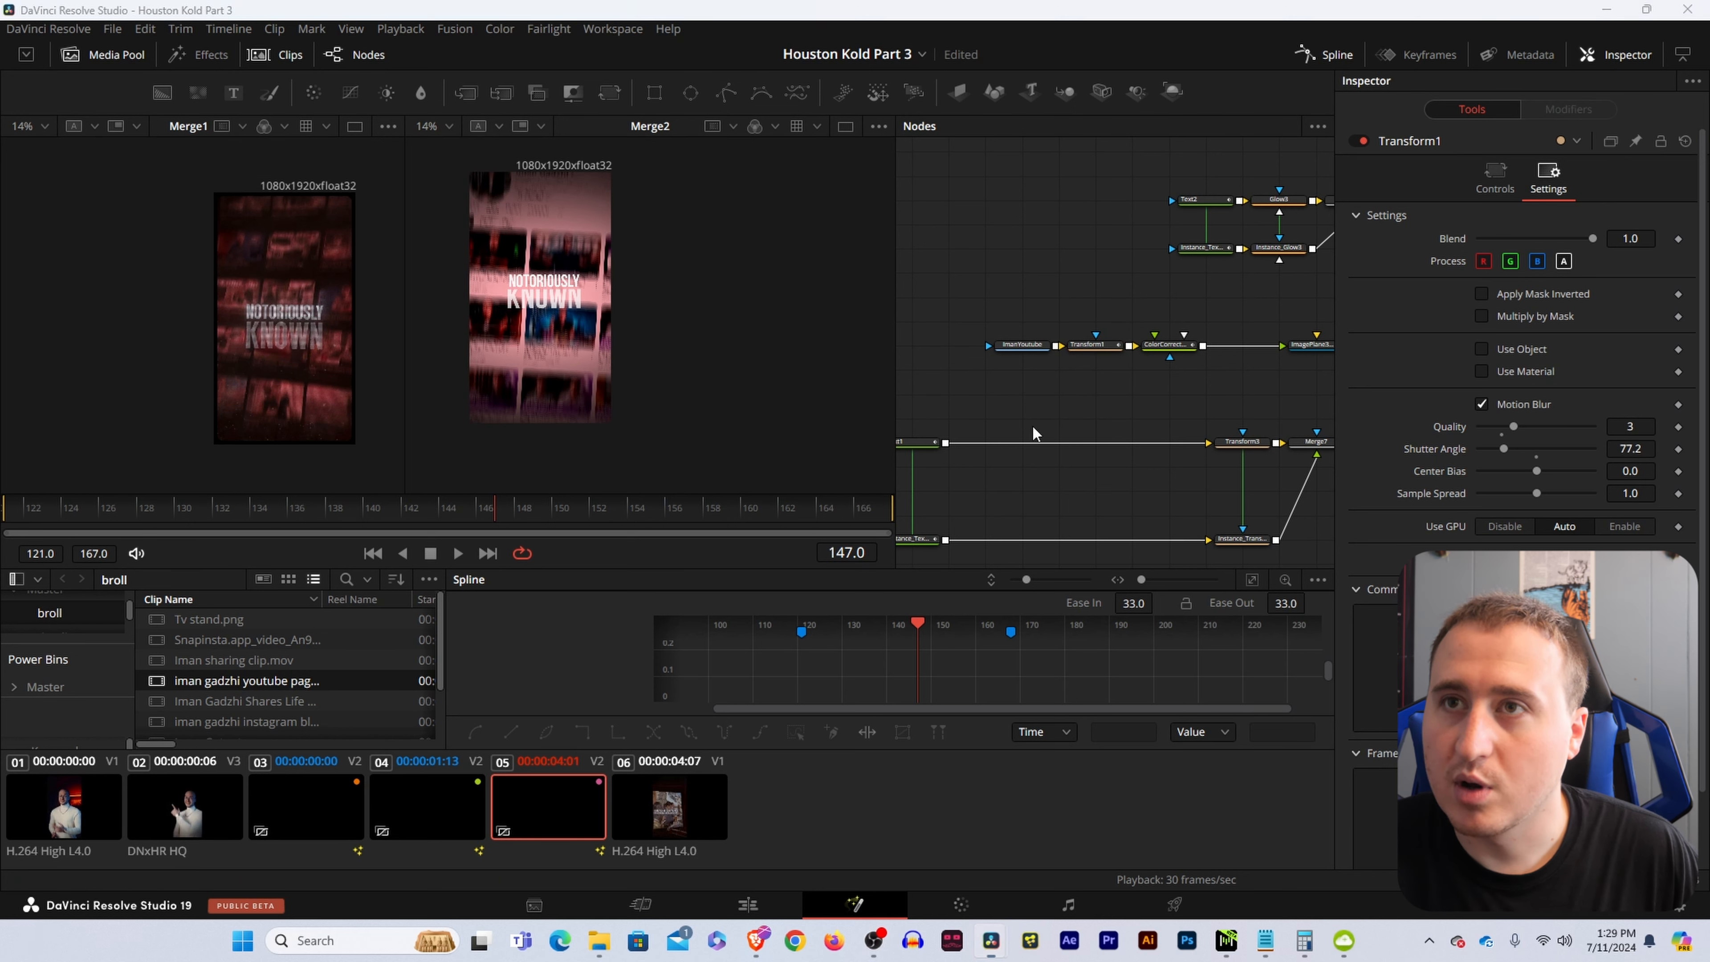
{"action": "left_click_drag", "start_coordinate": [510, 517], "coordinate": [941, 538]}
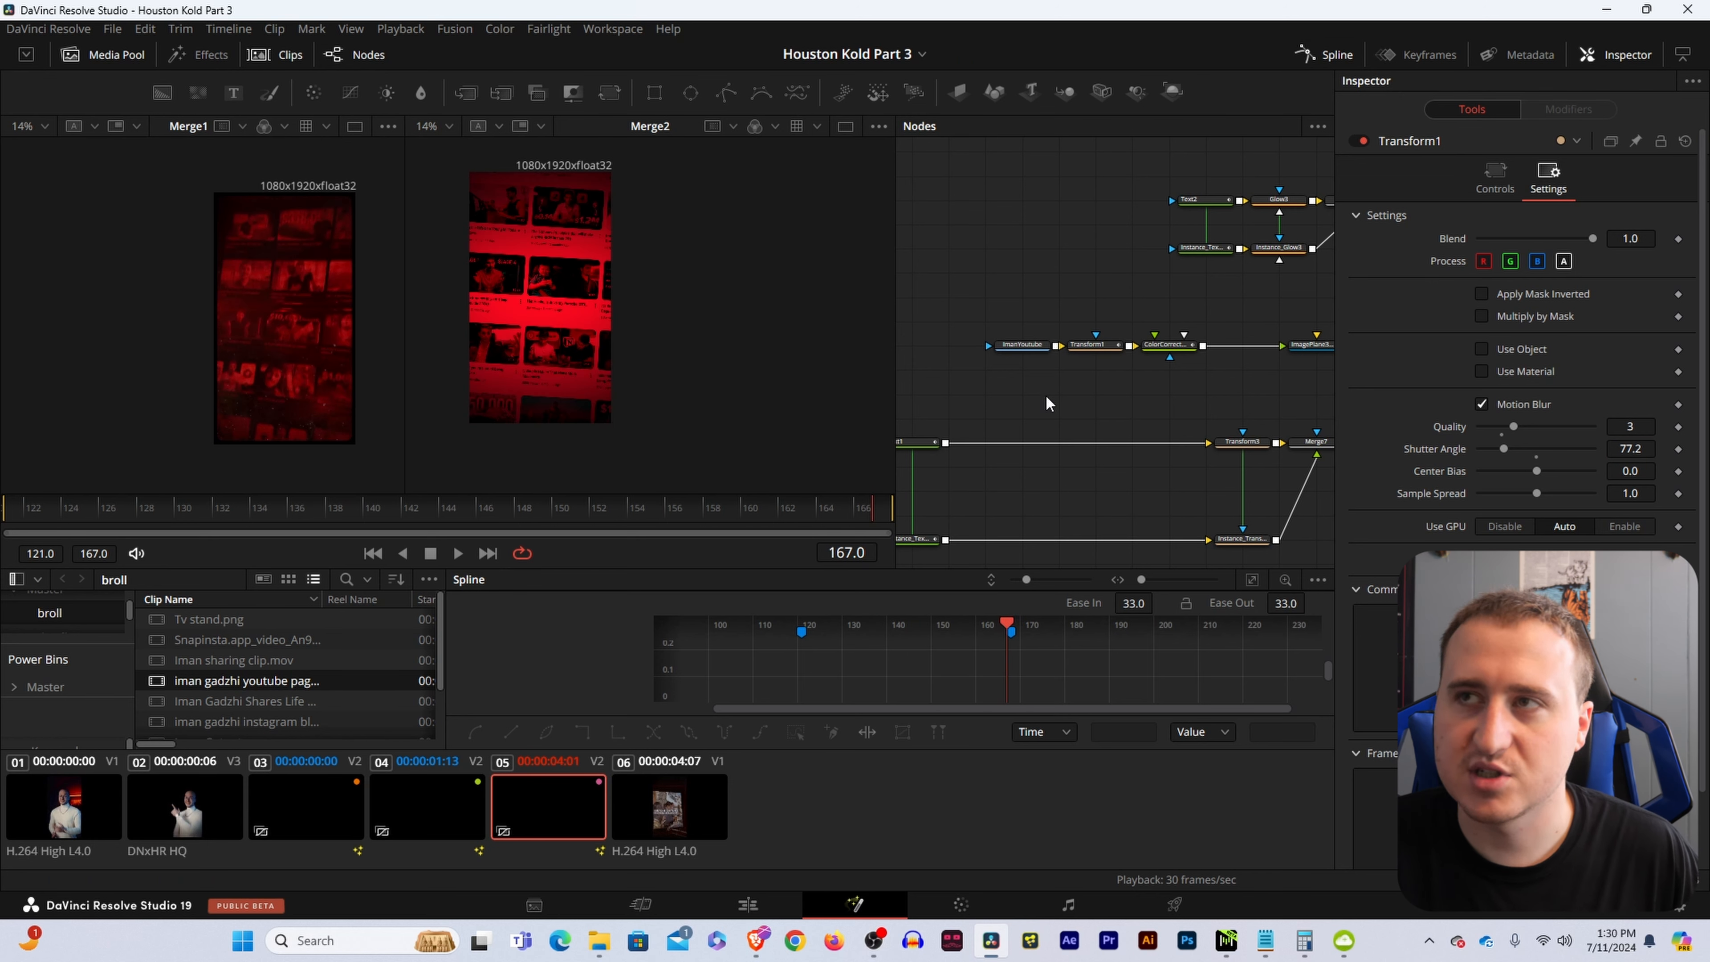
Enable motion blur on Renderer3D1 with quality 4 and shutter angle 360.
{"action": "left_click_drag", "start_coordinate": [1187, 391], "coordinate": [942, 402]}
{"action": "left_click_drag", "start_coordinate": [1137, 374], "coordinate": [973, 500]}
{"action": "left_click_drag", "start_coordinate": [1211, 293], "coordinate": [1142, 419]}
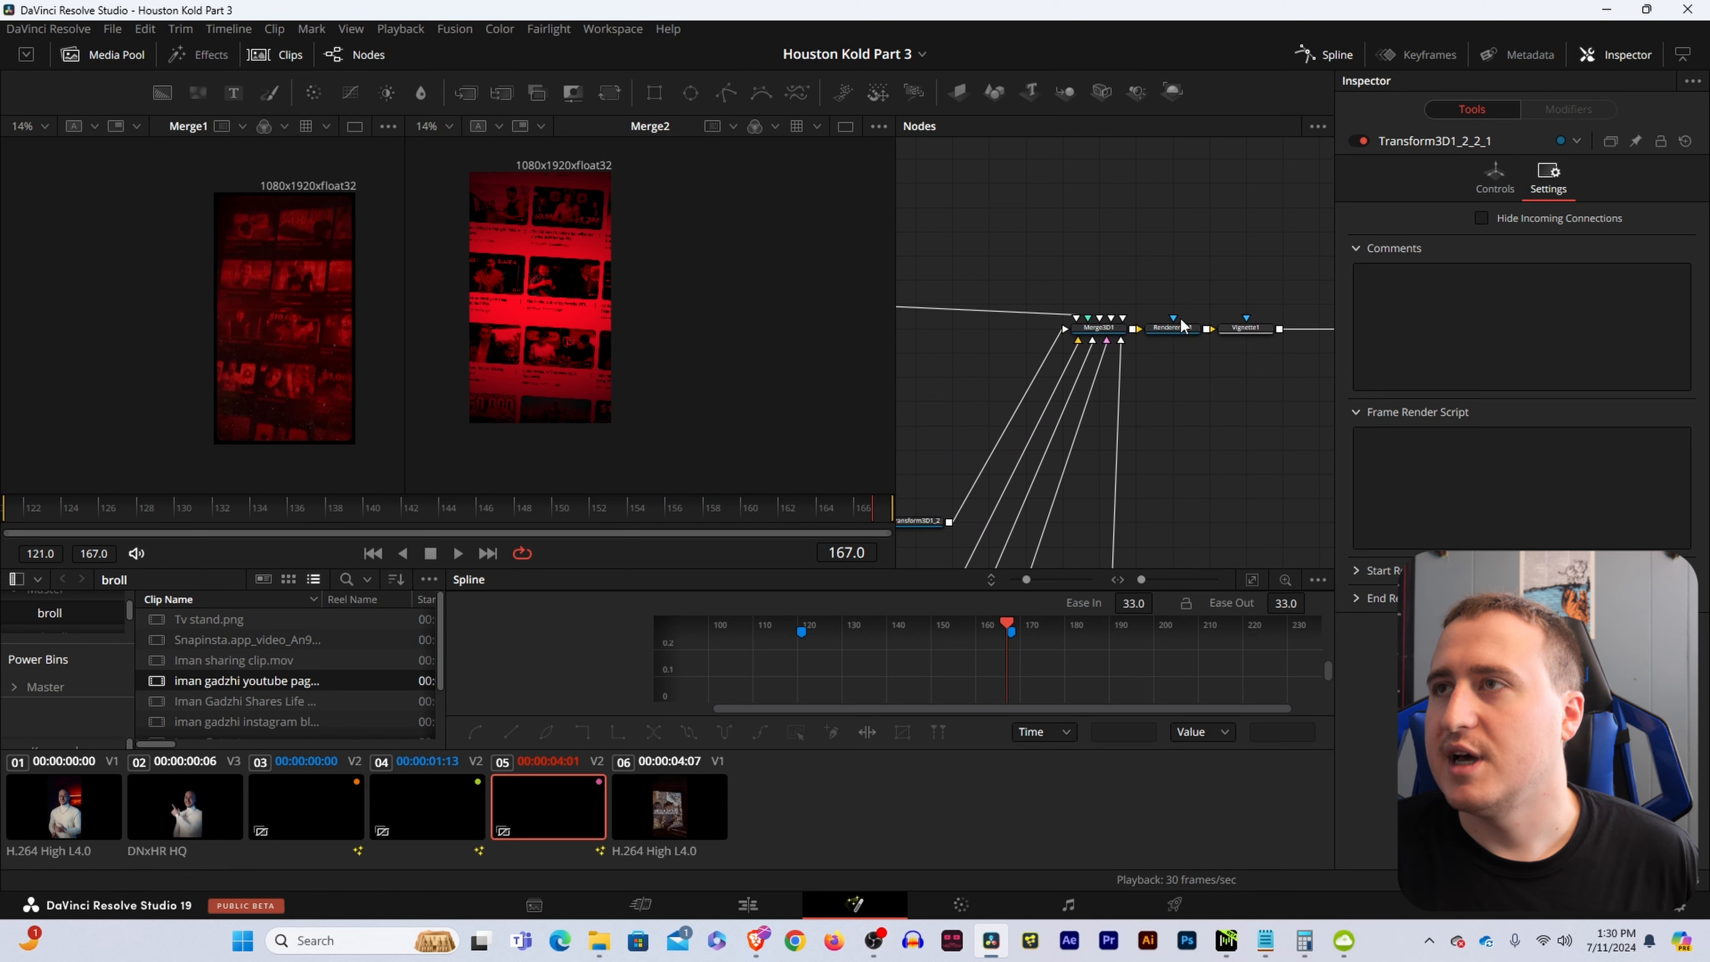
{"action": "left_click", "coordinate": [1180, 327]}
{"action": "left_click", "coordinate": [1573, 226]}
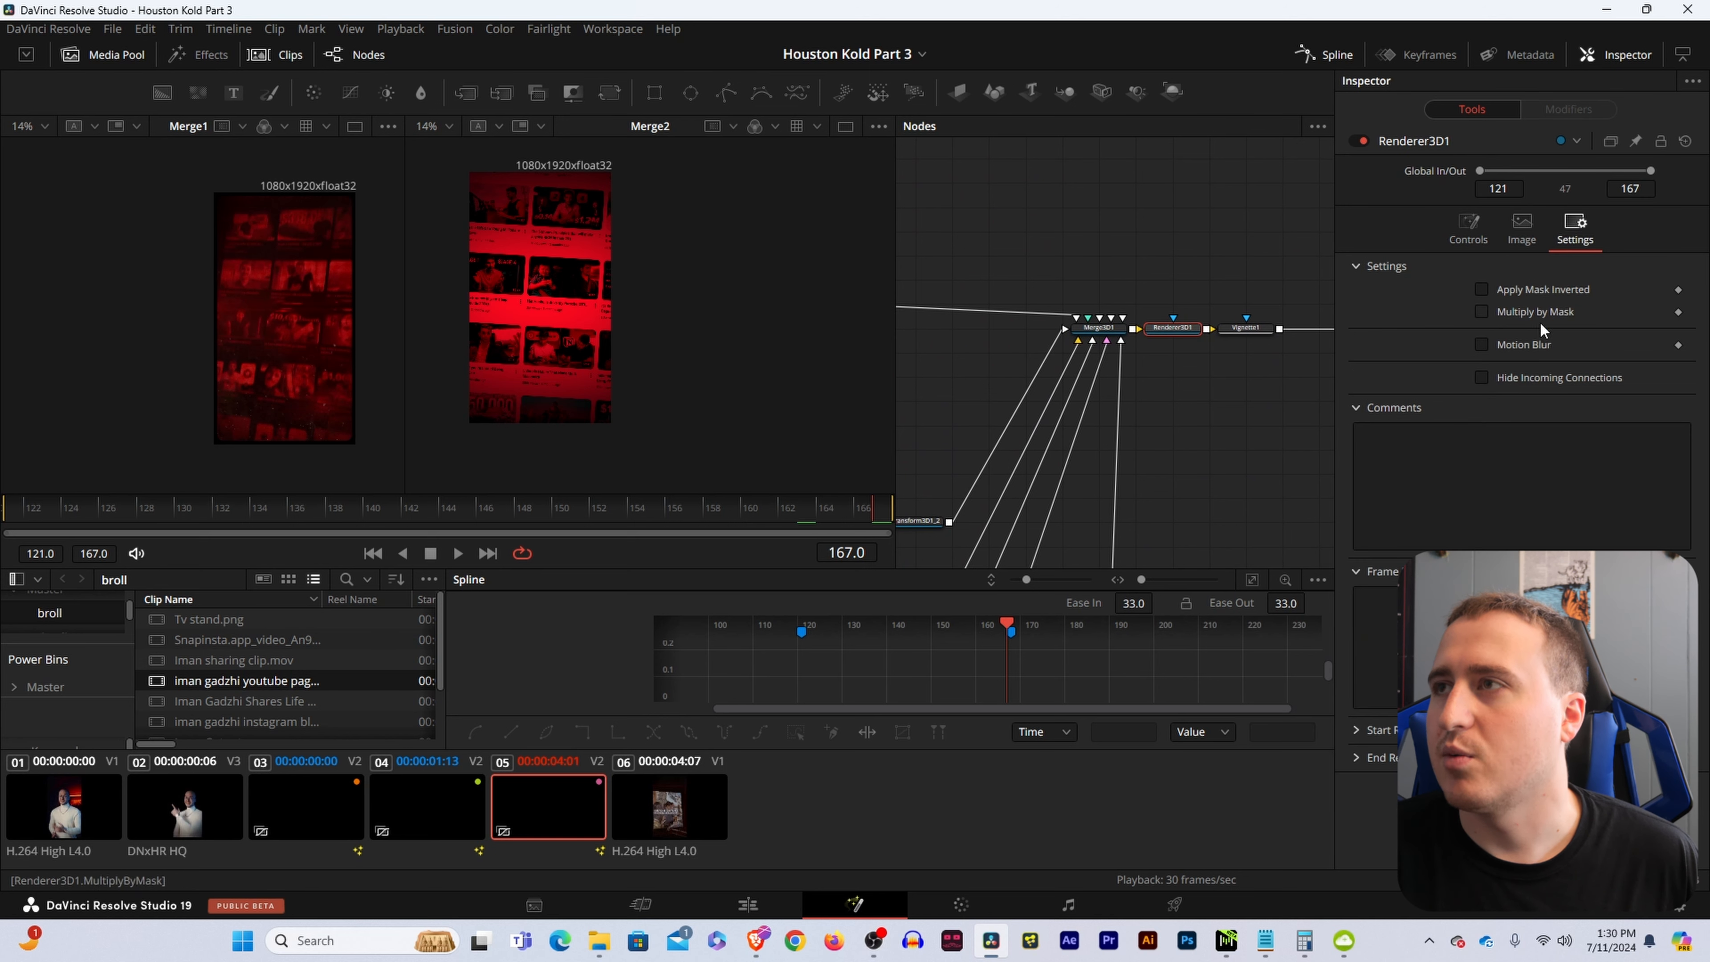
{"action": "left_click", "coordinate": [1482, 345]}
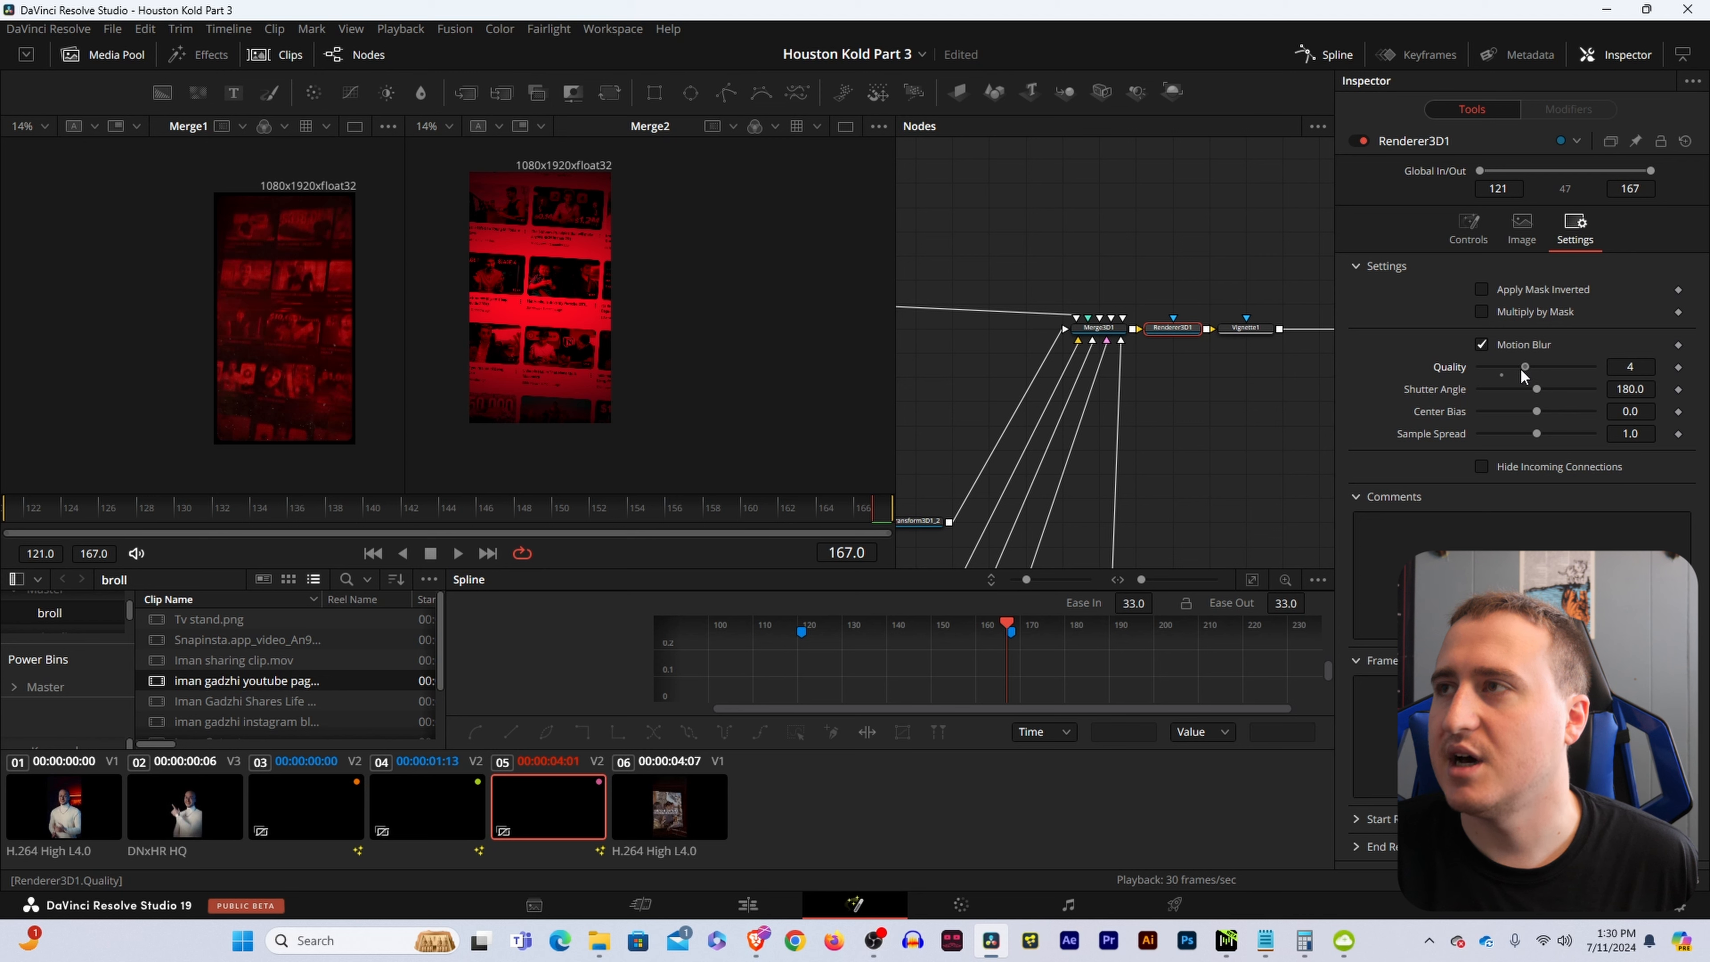
{"action": "left_click_drag", "start_coordinate": [1536, 388], "coordinate": [1592, 389]}
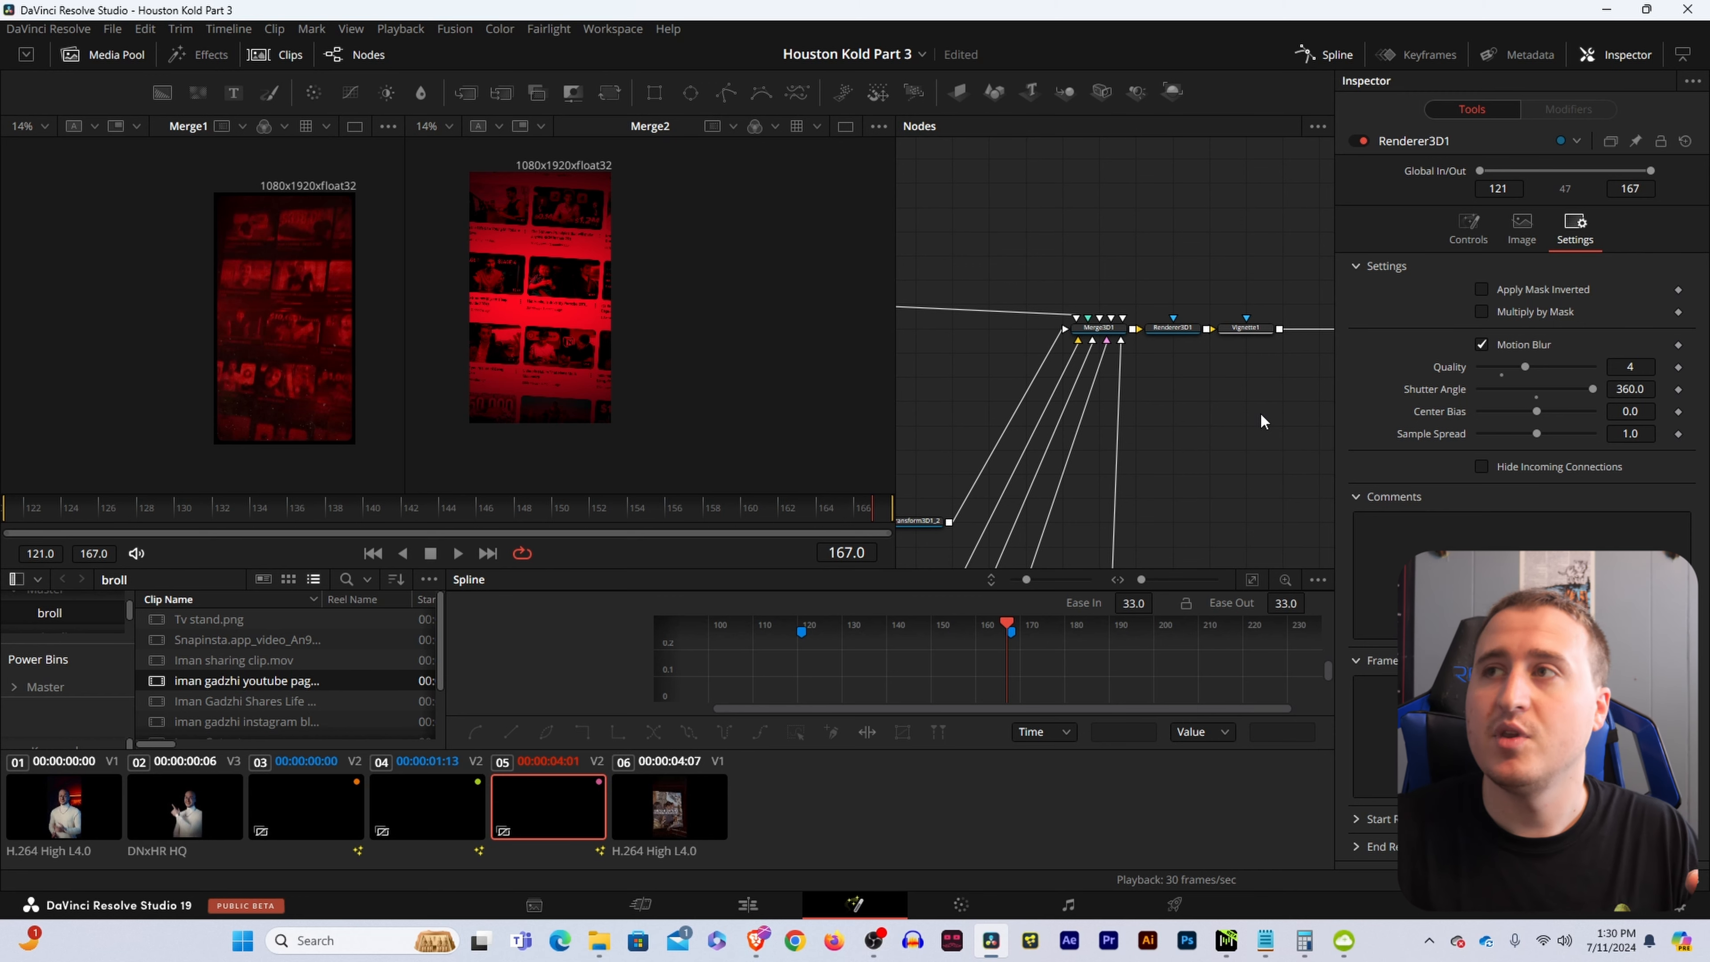
Insert the image emitter, particle render and brightness nodes and their instances after Text1 and Instance_Text1, and enable them.
{"action": "left_click_drag", "start_coordinate": [1220, 472], "coordinate": [1323, 233]}
{"action": "left_click_drag", "start_coordinate": [1271, 371], "coordinate": [1368, 226]}
{"action": "left_click_drag", "start_coordinate": [1176, 439], "coordinate": [1329, 320]}
{"action": "left_click_drag", "start_coordinate": [1080, 464], "coordinate": [1270, 384]}
{"action": "left_click_drag", "start_coordinate": [1128, 299], "coordinate": [1306, 572]}
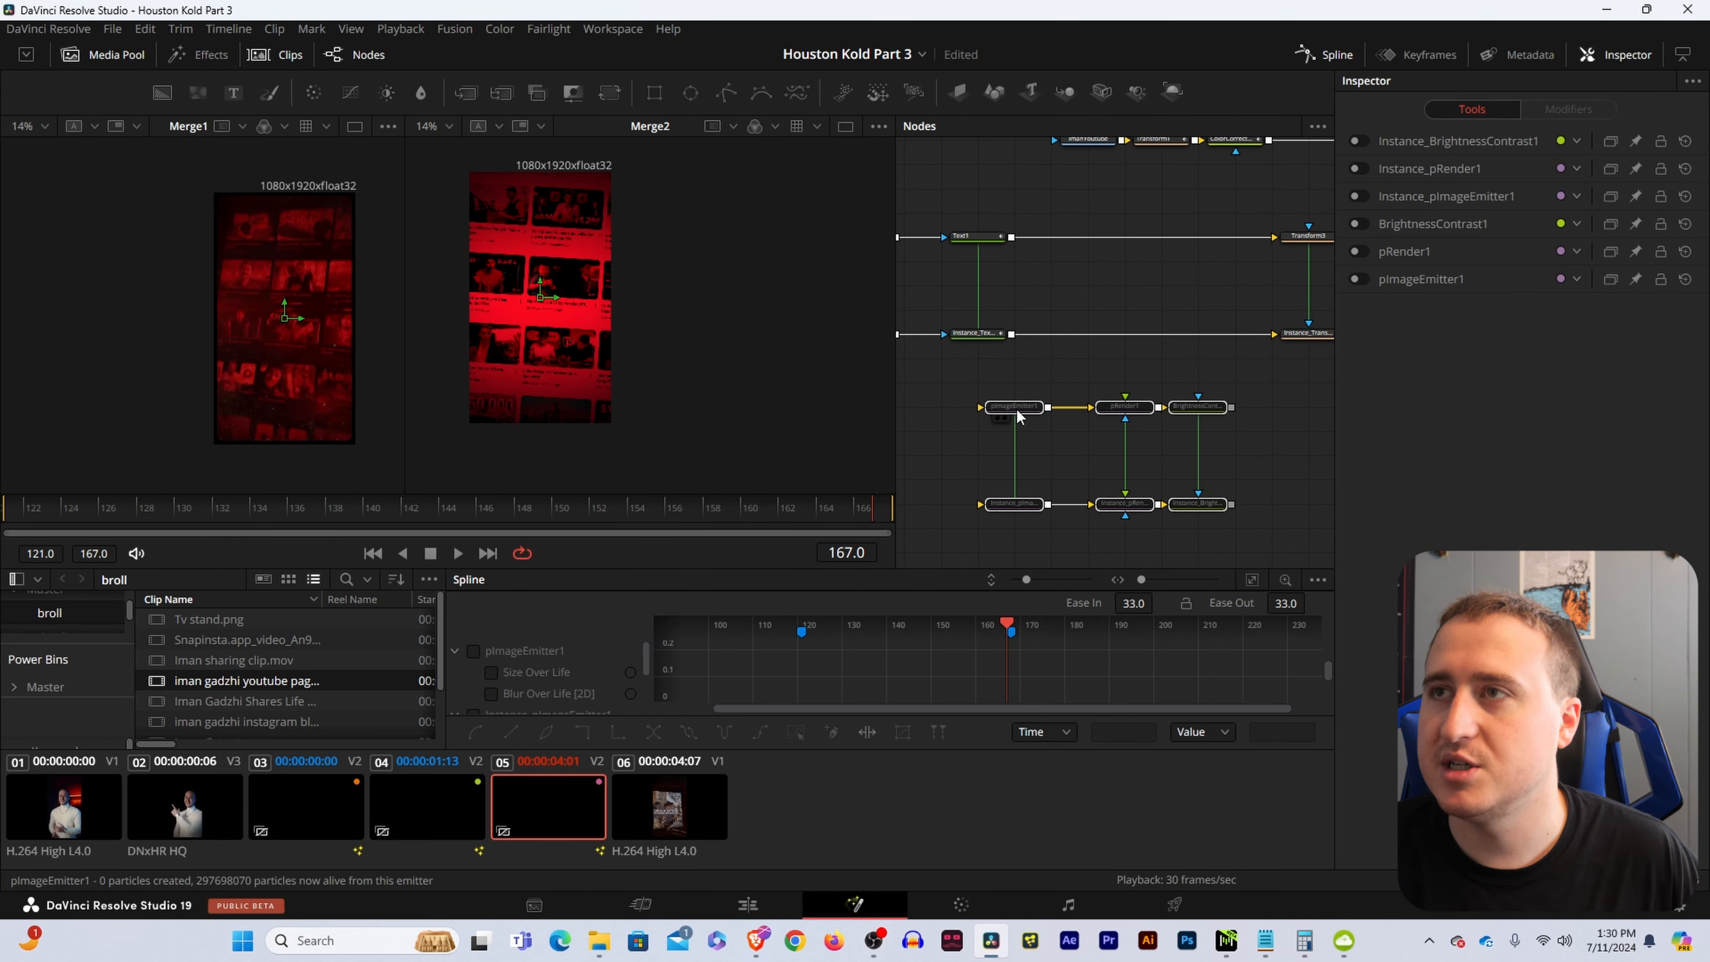
{"action": "left_click_drag", "start_coordinate": [1017, 413], "coordinate": [1075, 247]}
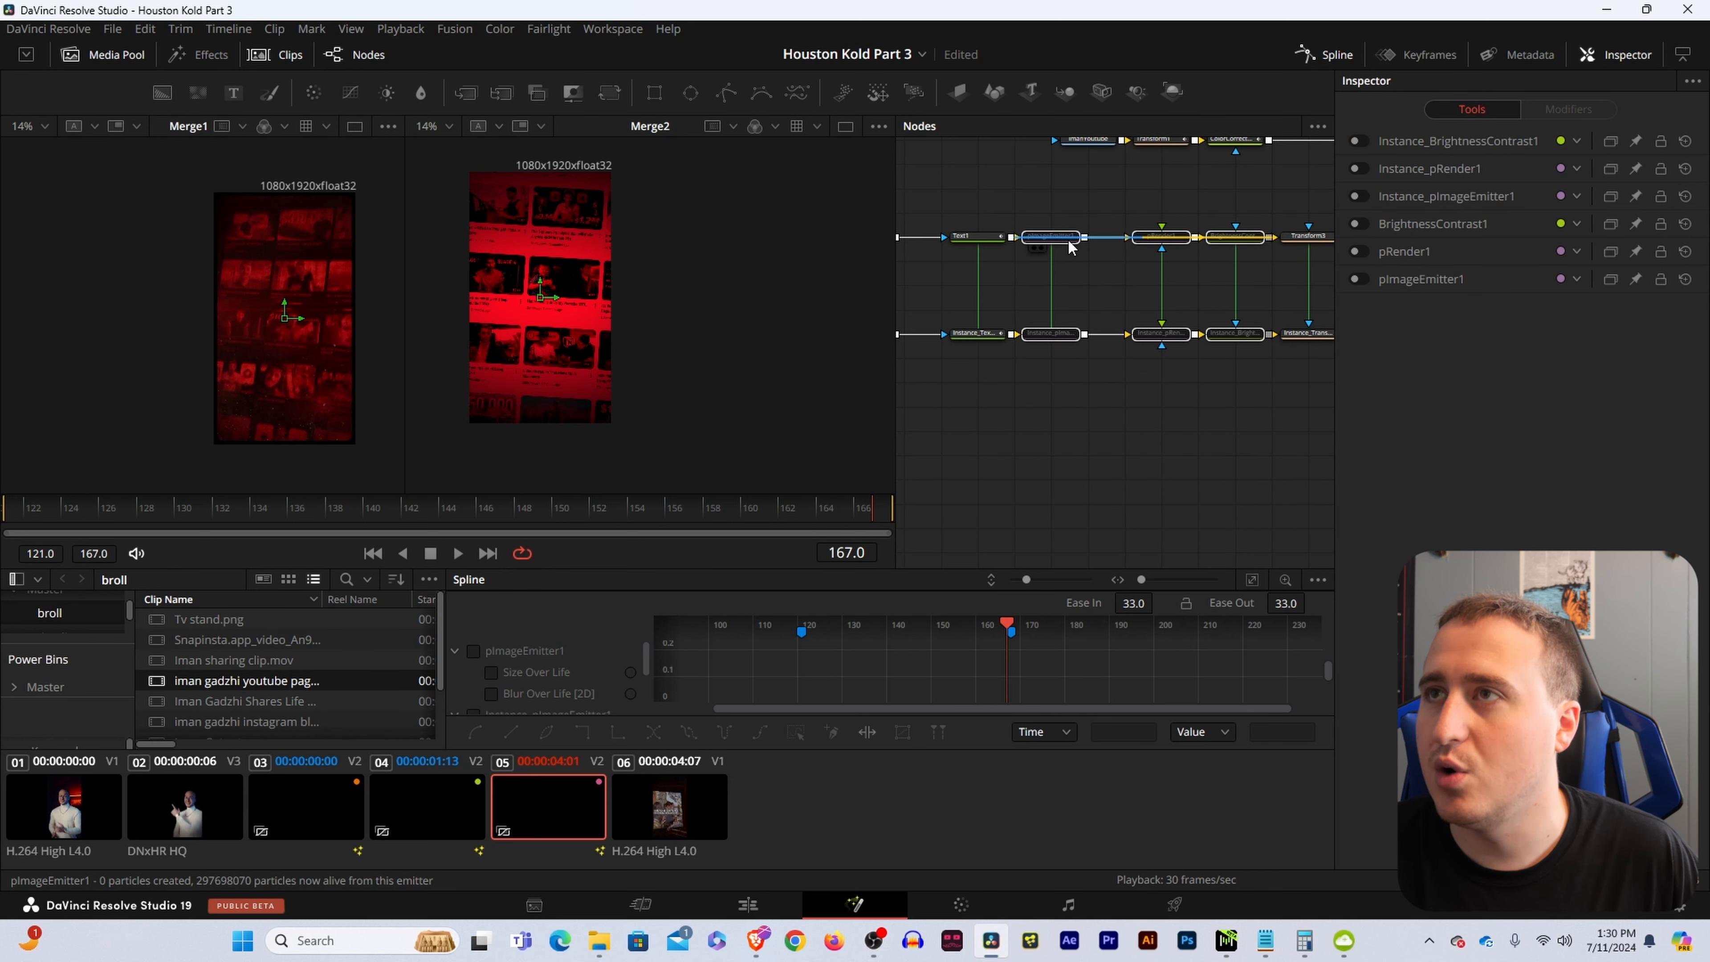
{"action": "left_click", "coordinate": [1104, 287]}
{"action": "left_click_drag", "start_coordinate": [1108, 283], "coordinate": [1242, 368]}
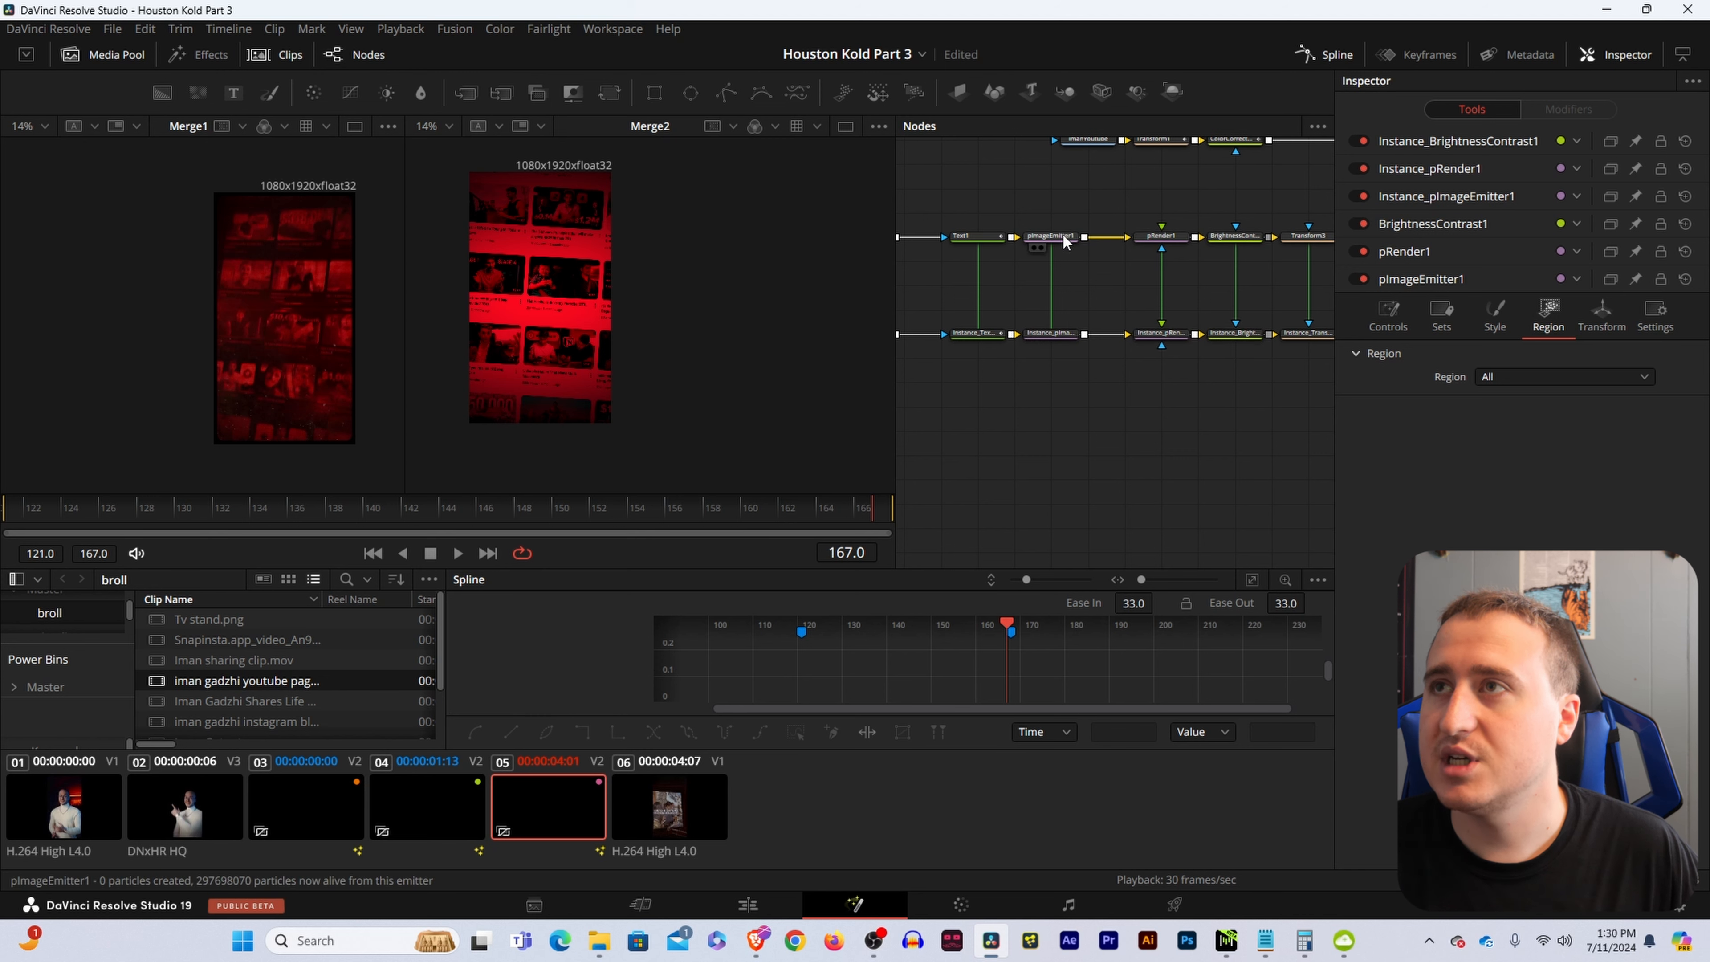
Connect the BrightnessContrast1 output to Transform3 and its instance's output to the instanced transform, and save the project.
{"action": "left_click_drag", "start_coordinate": [1061, 234], "coordinate": [1294, 237]}
{"action": "mouse_move", "coordinate": [1272, 339]}
{"action": "left_mouse_down"}
{"action": "mouse_move", "coordinate": [1294, 335]}
{"action": "mouse_move", "coordinate": [1245, 363]}
{"action": "mouse_move", "coordinate": [1276, 337]}
{"action": "mouse_move", "coordinate": [1241, 334]}
{"action": "left_mouse_up"}
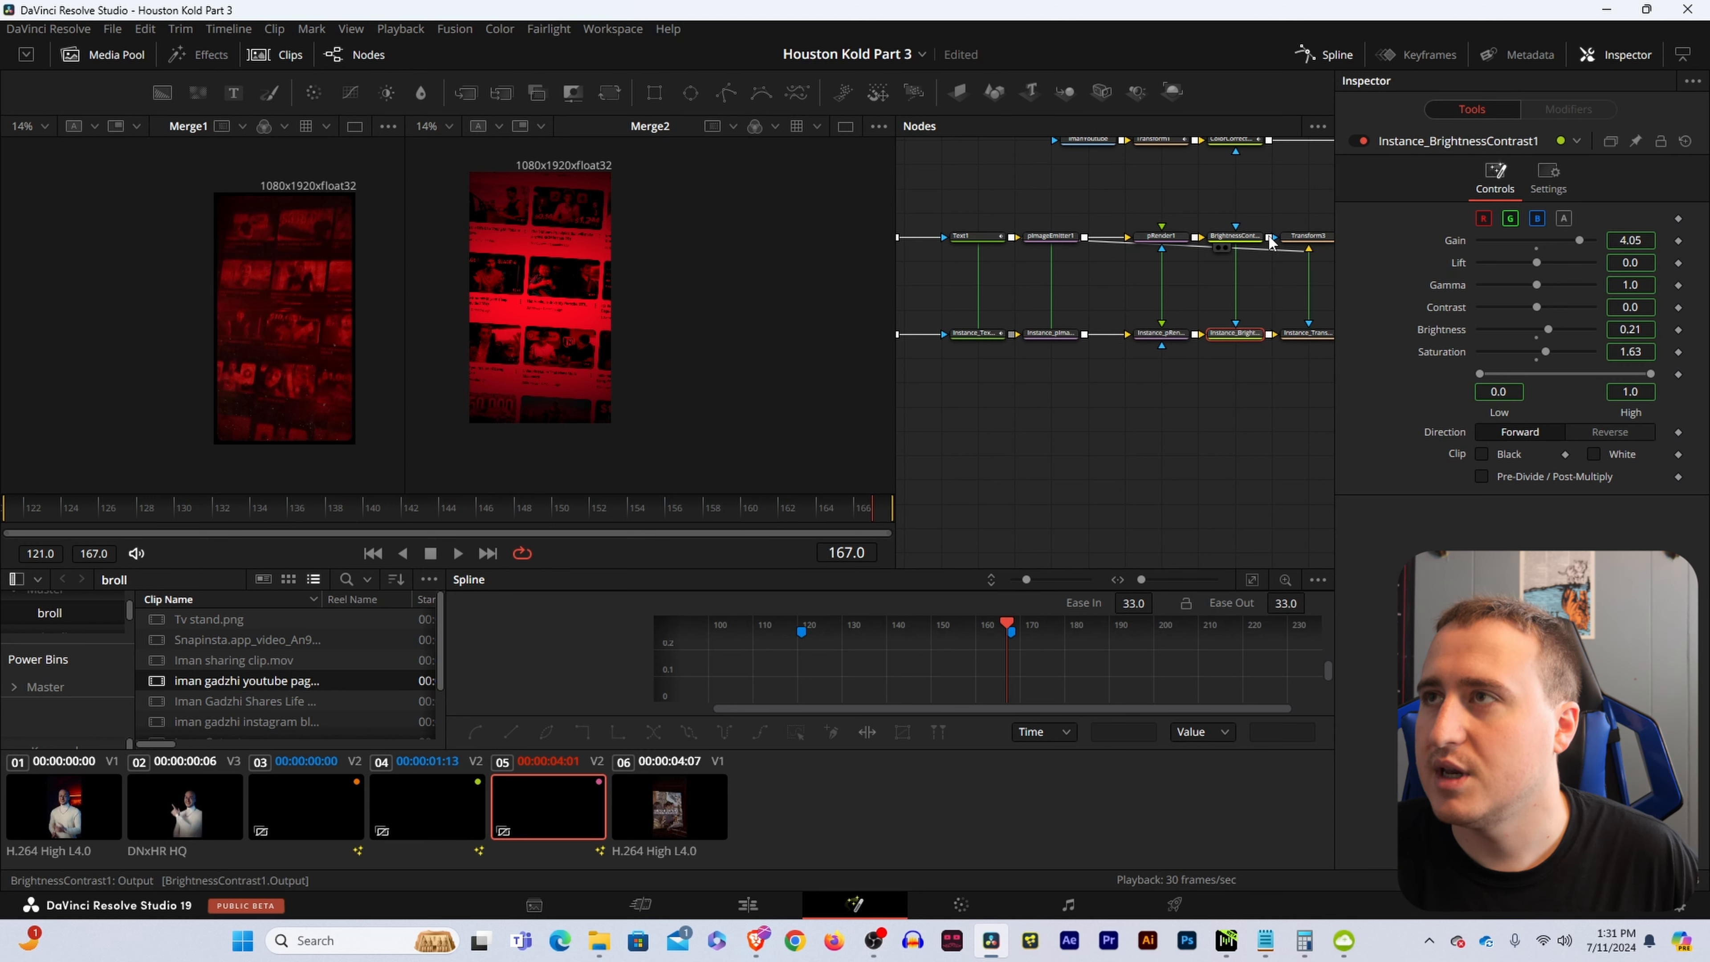
{"action": "left_click_drag", "start_coordinate": [1270, 240], "coordinate": [1308, 250]}
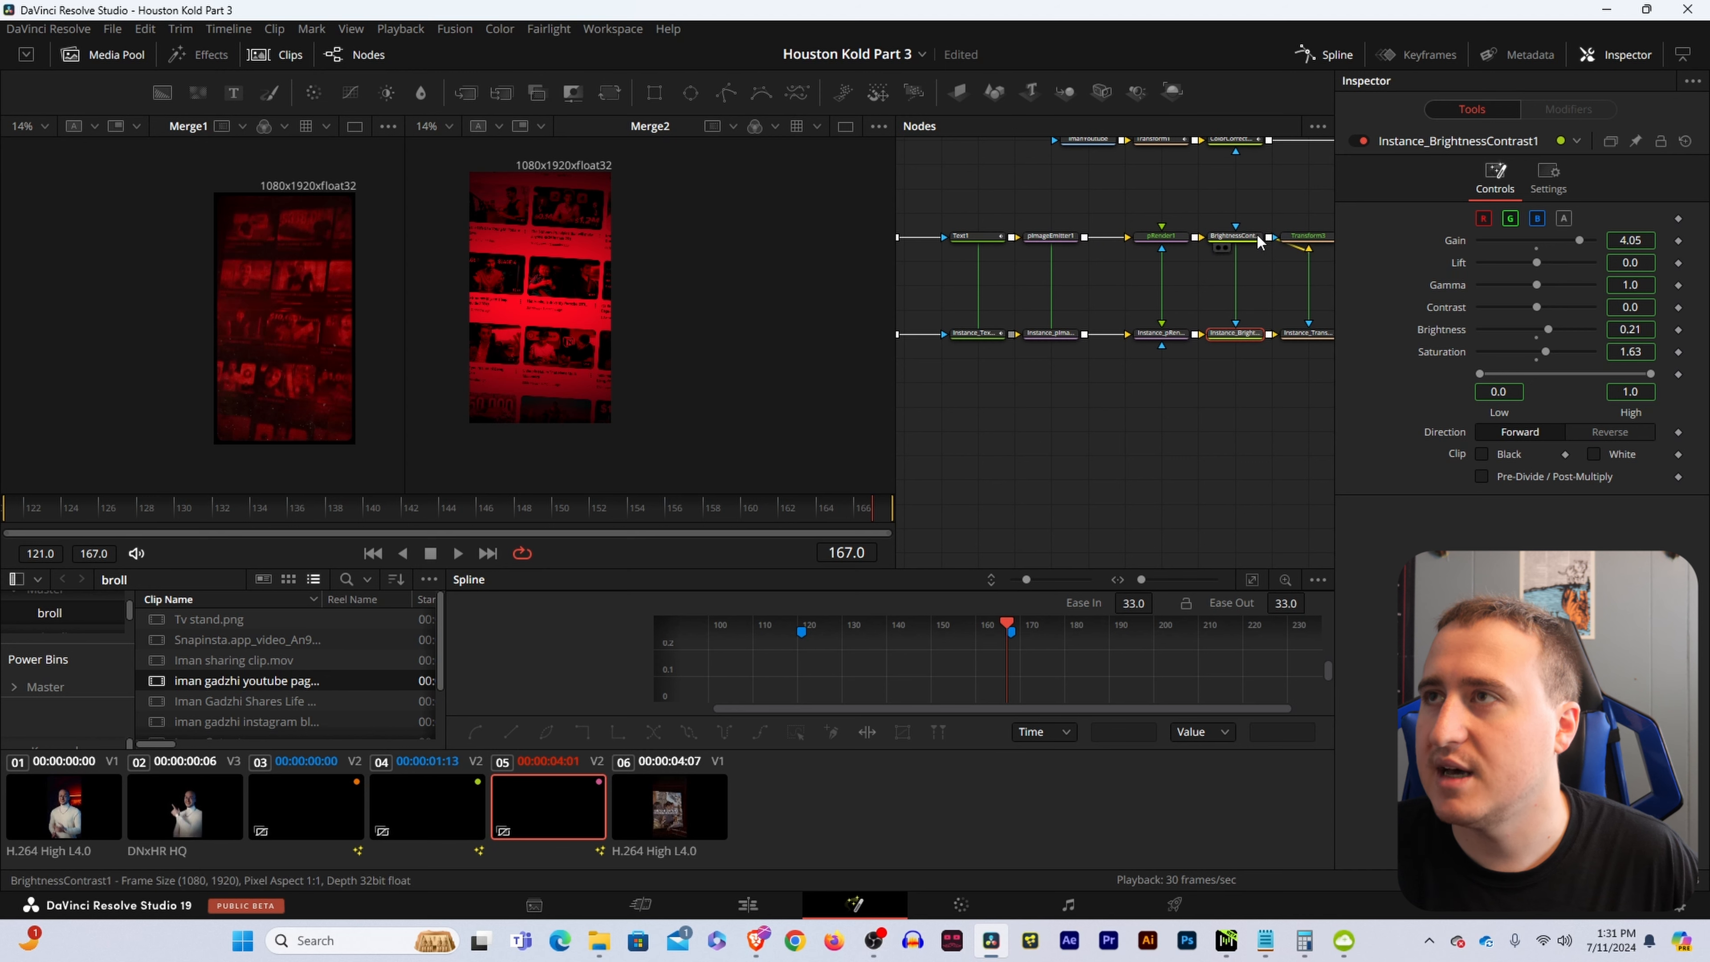
{"action": "left_click", "coordinate": [1248, 264]}
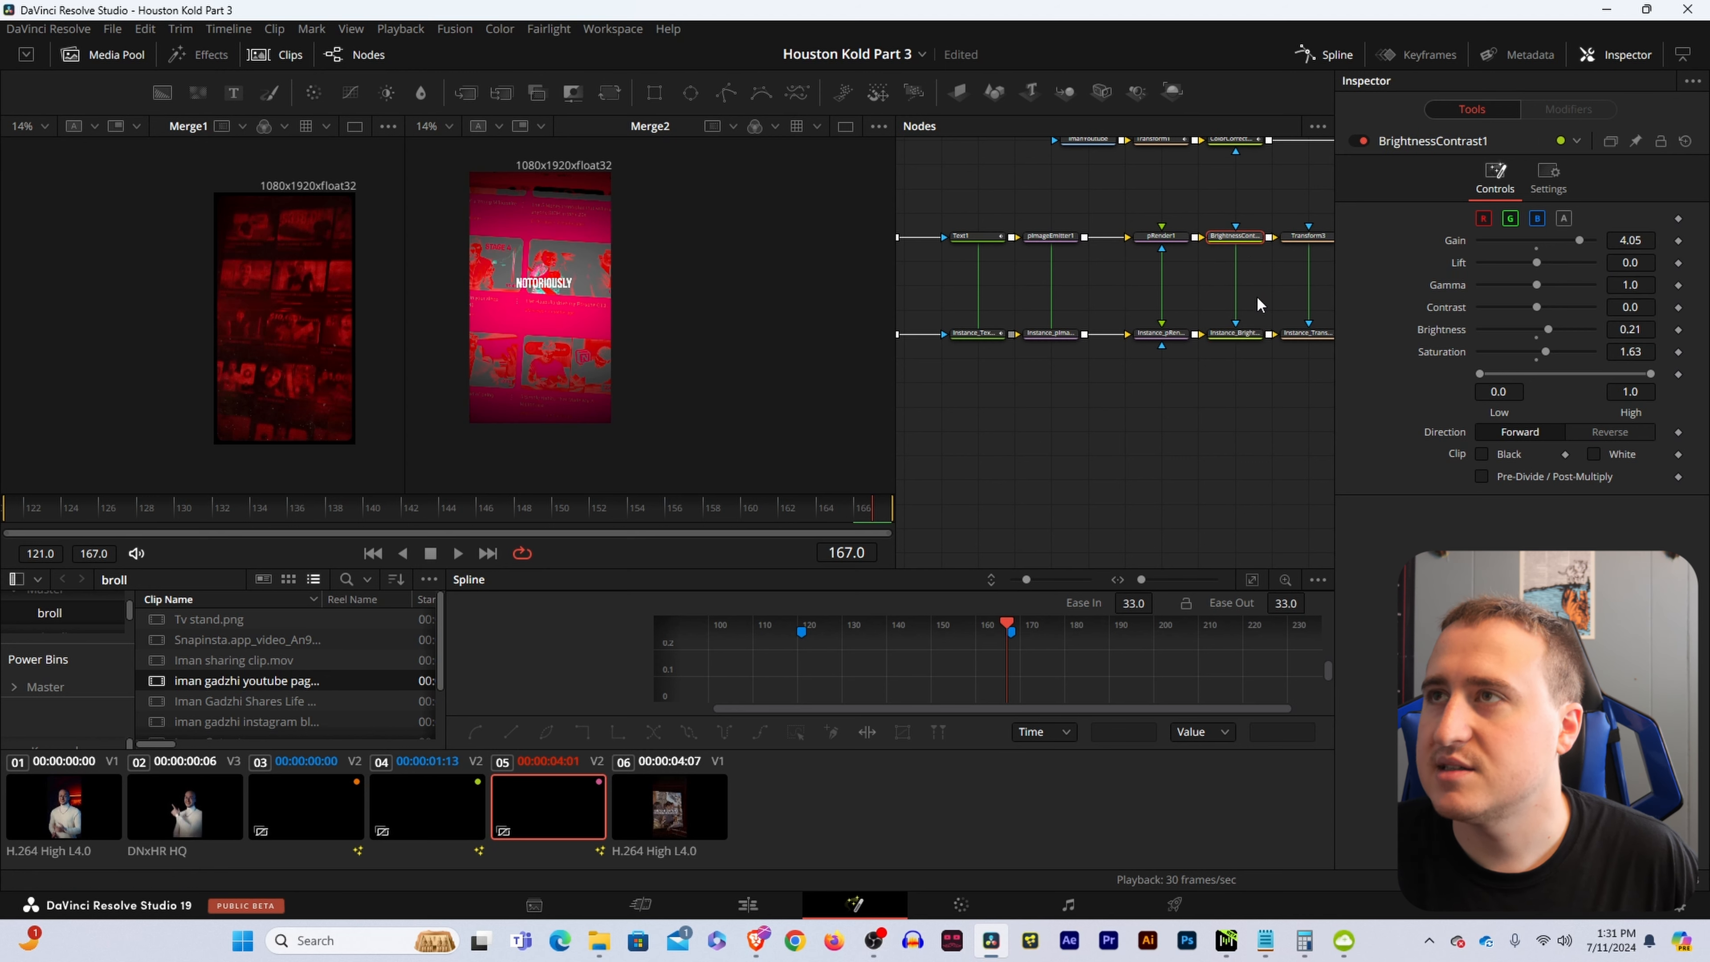
{"action": "key", "text": "ctrl+s"}
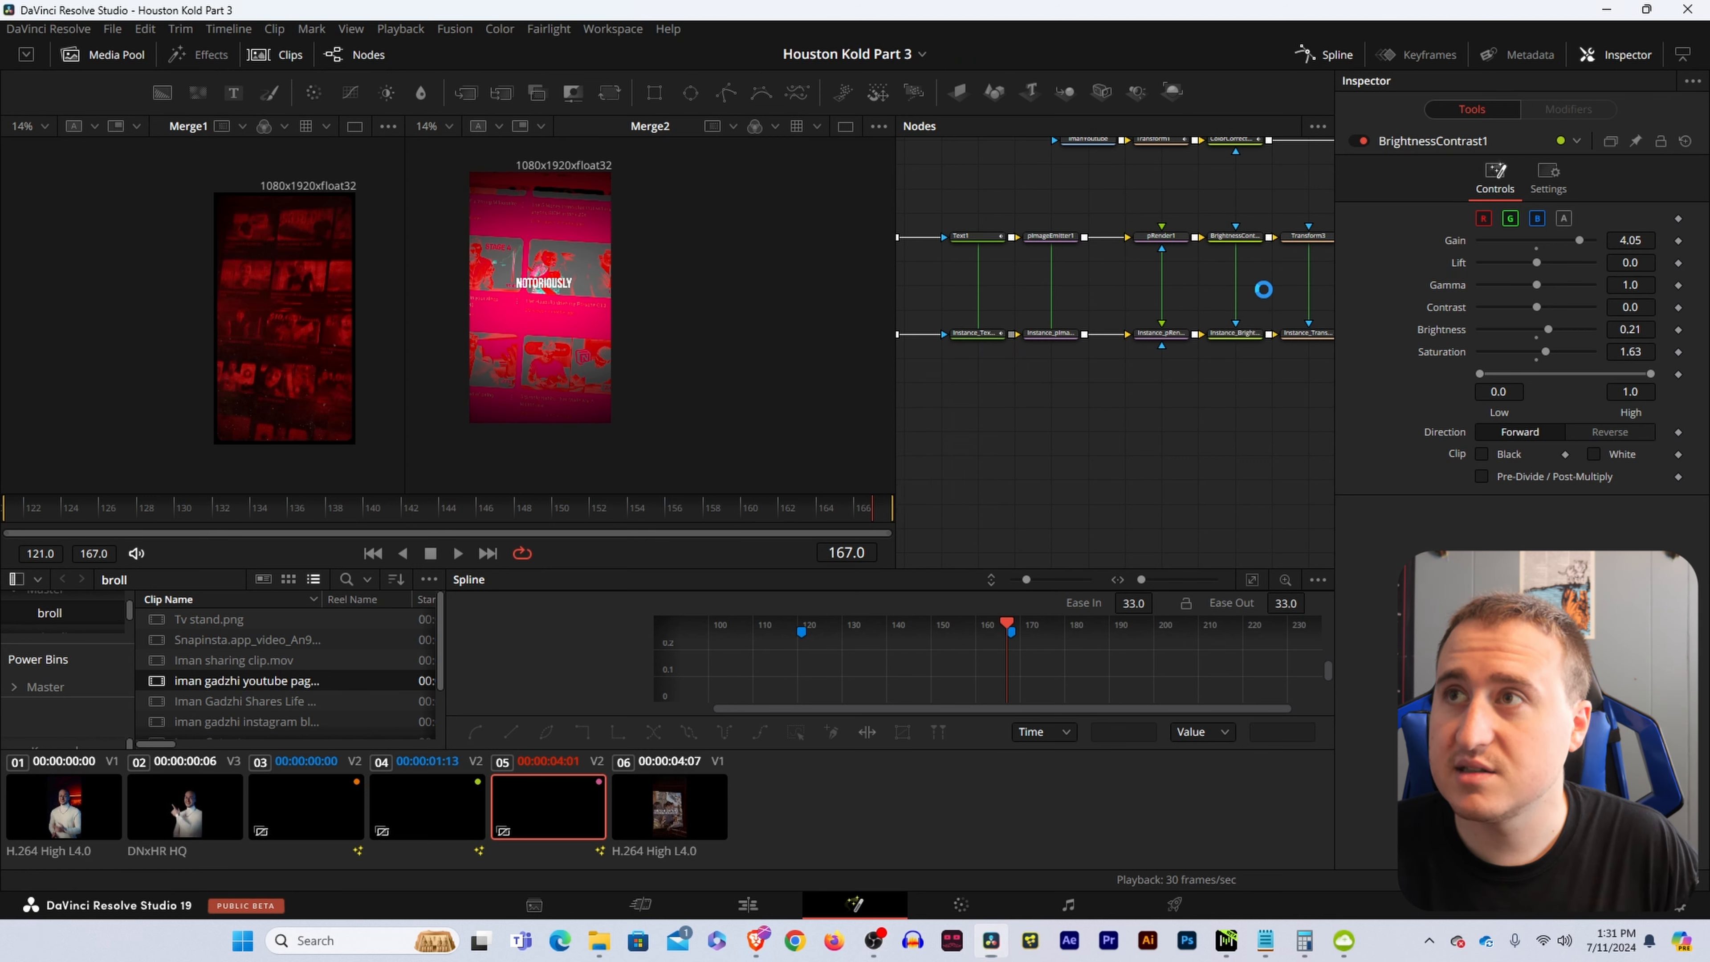
{"action": "left_click_drag", "start_coordinate": [1182, 280], "coordinate": [1207, 333]}
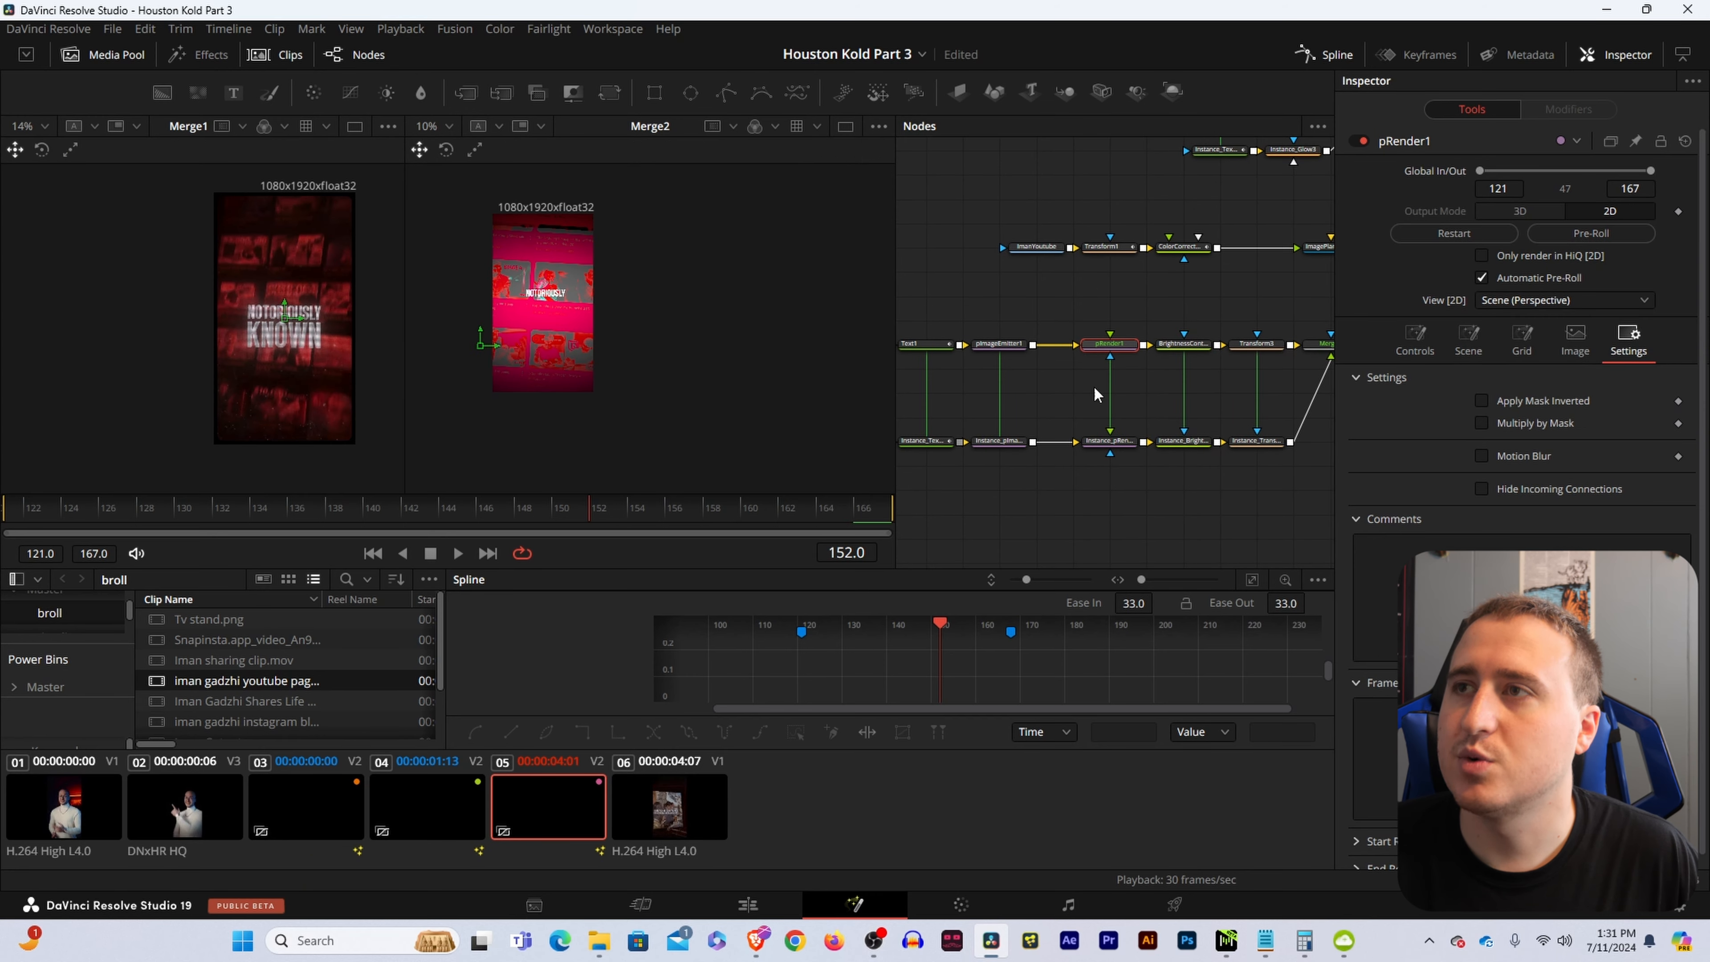
Reconnect the Instance_Text1 output to Instance_pImageEmitter1, cancelling the current render.
{"action": "left_click", "coordinate": [1075, 298]}
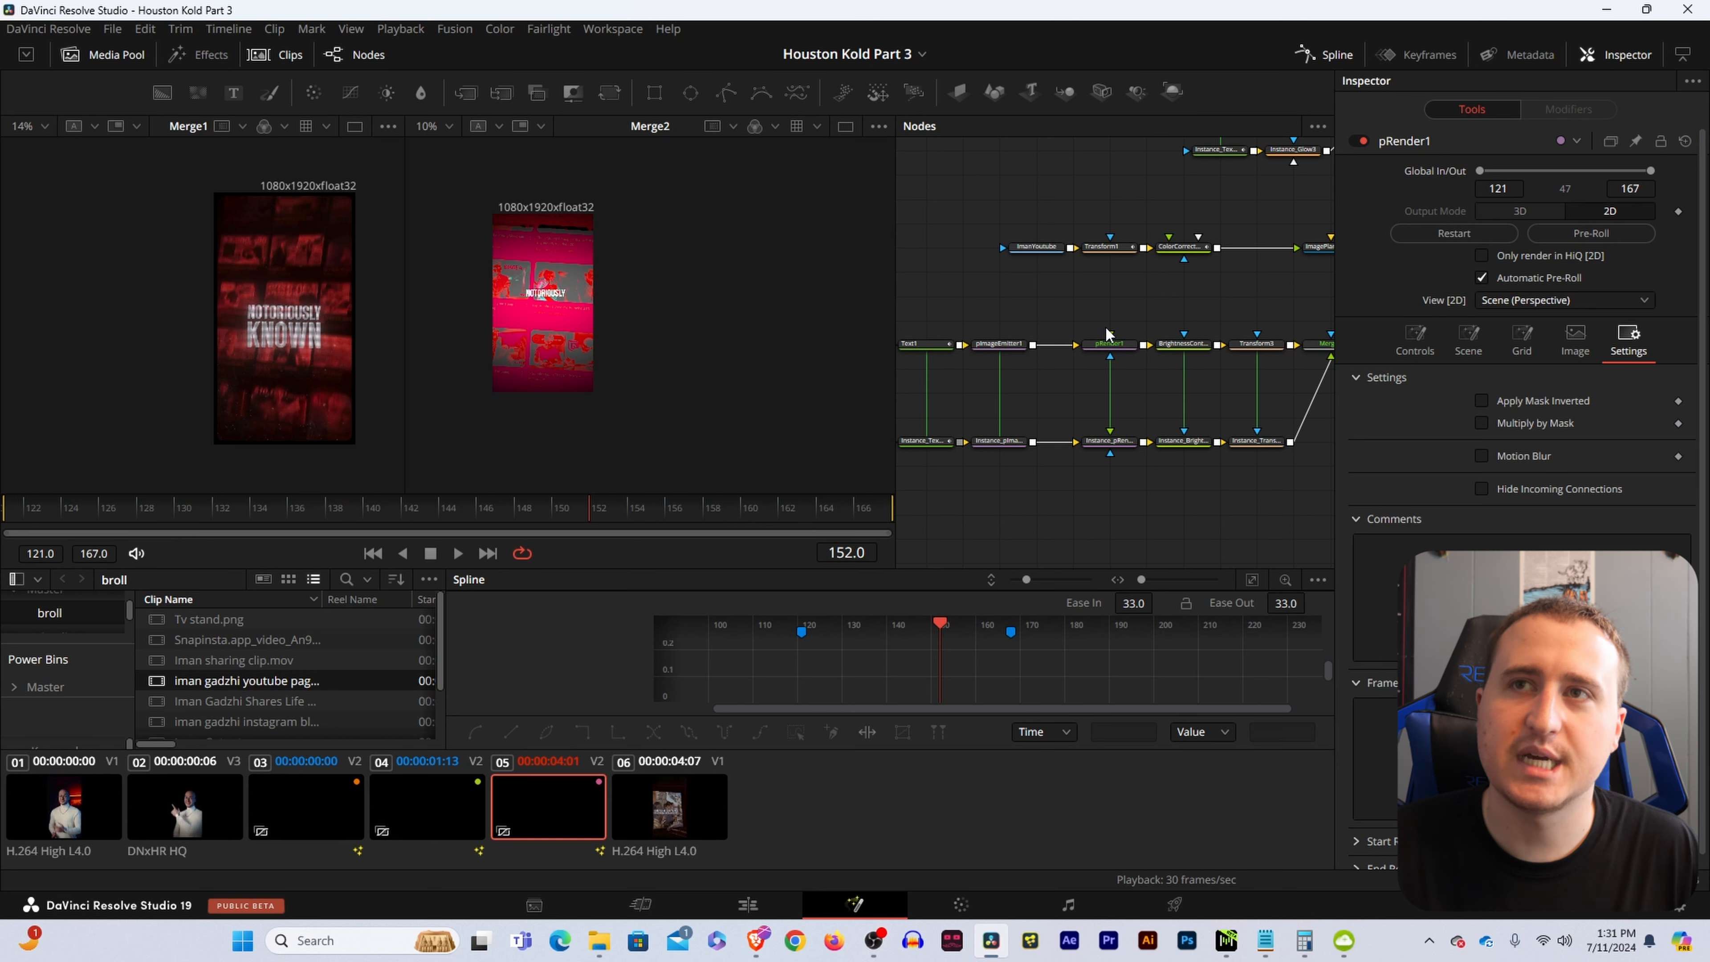
{"action": "left_click", "coordinate": [1115, 342]}
{"action": "left_click", "coordinate": [1121, 350]}
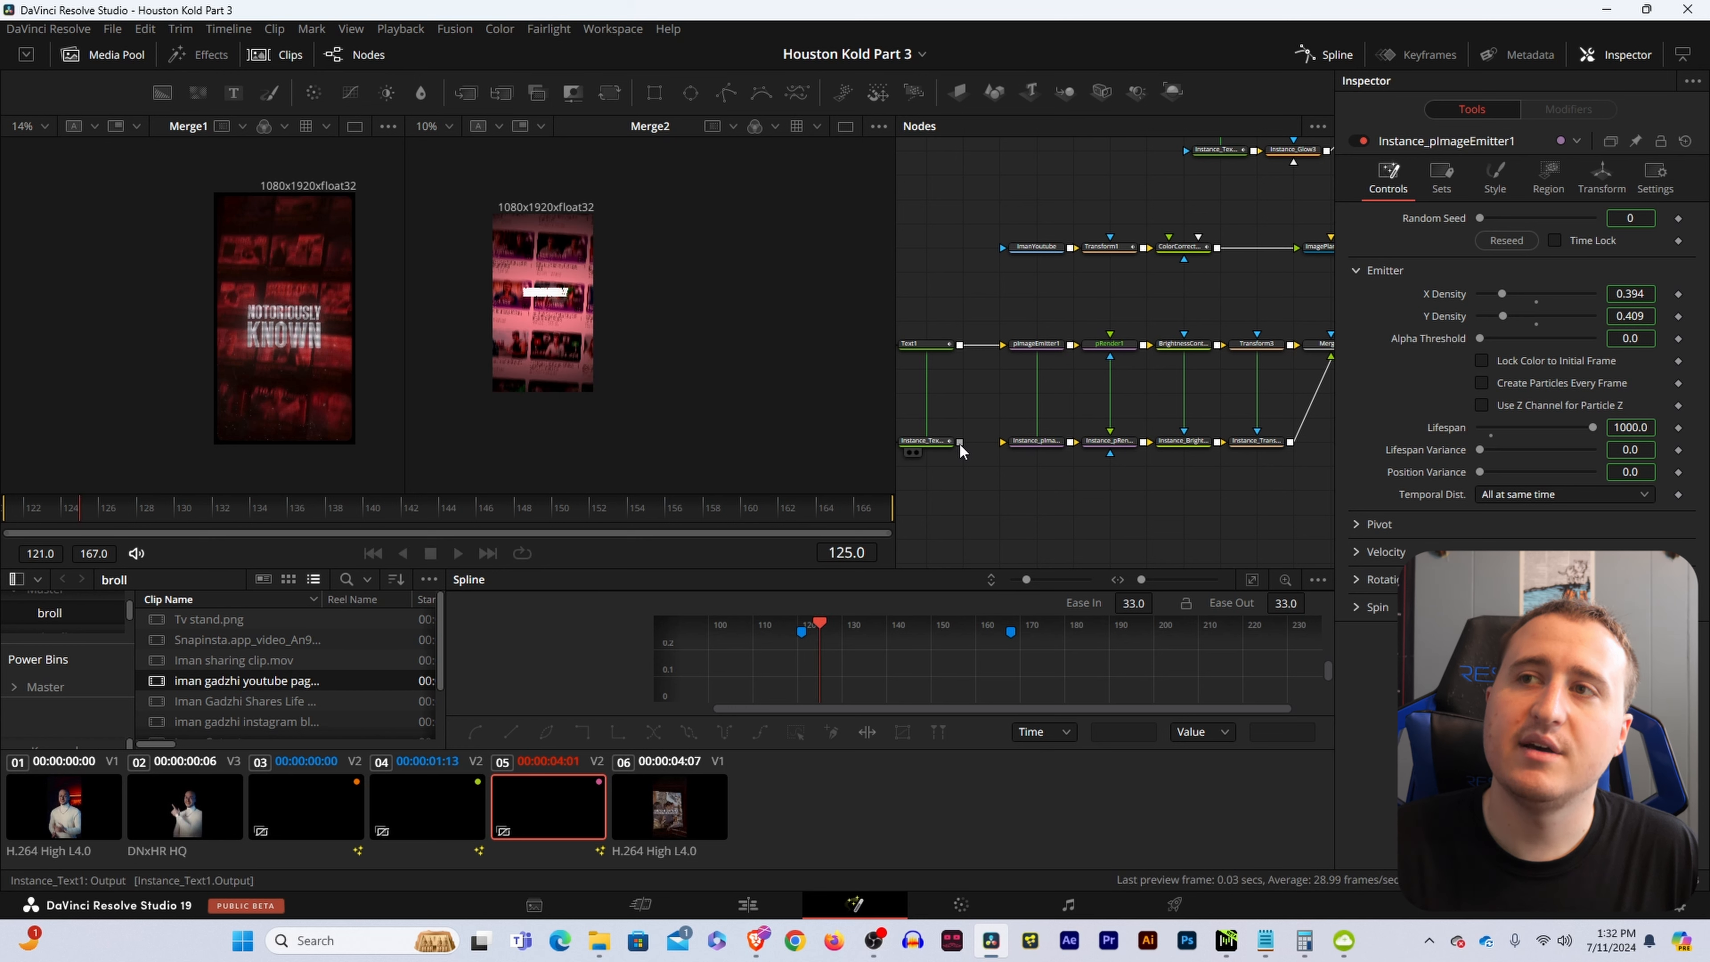
{"action": "left_click_drag", "start_coordinate": [959, 443], "coordinate": [1004, 448]}
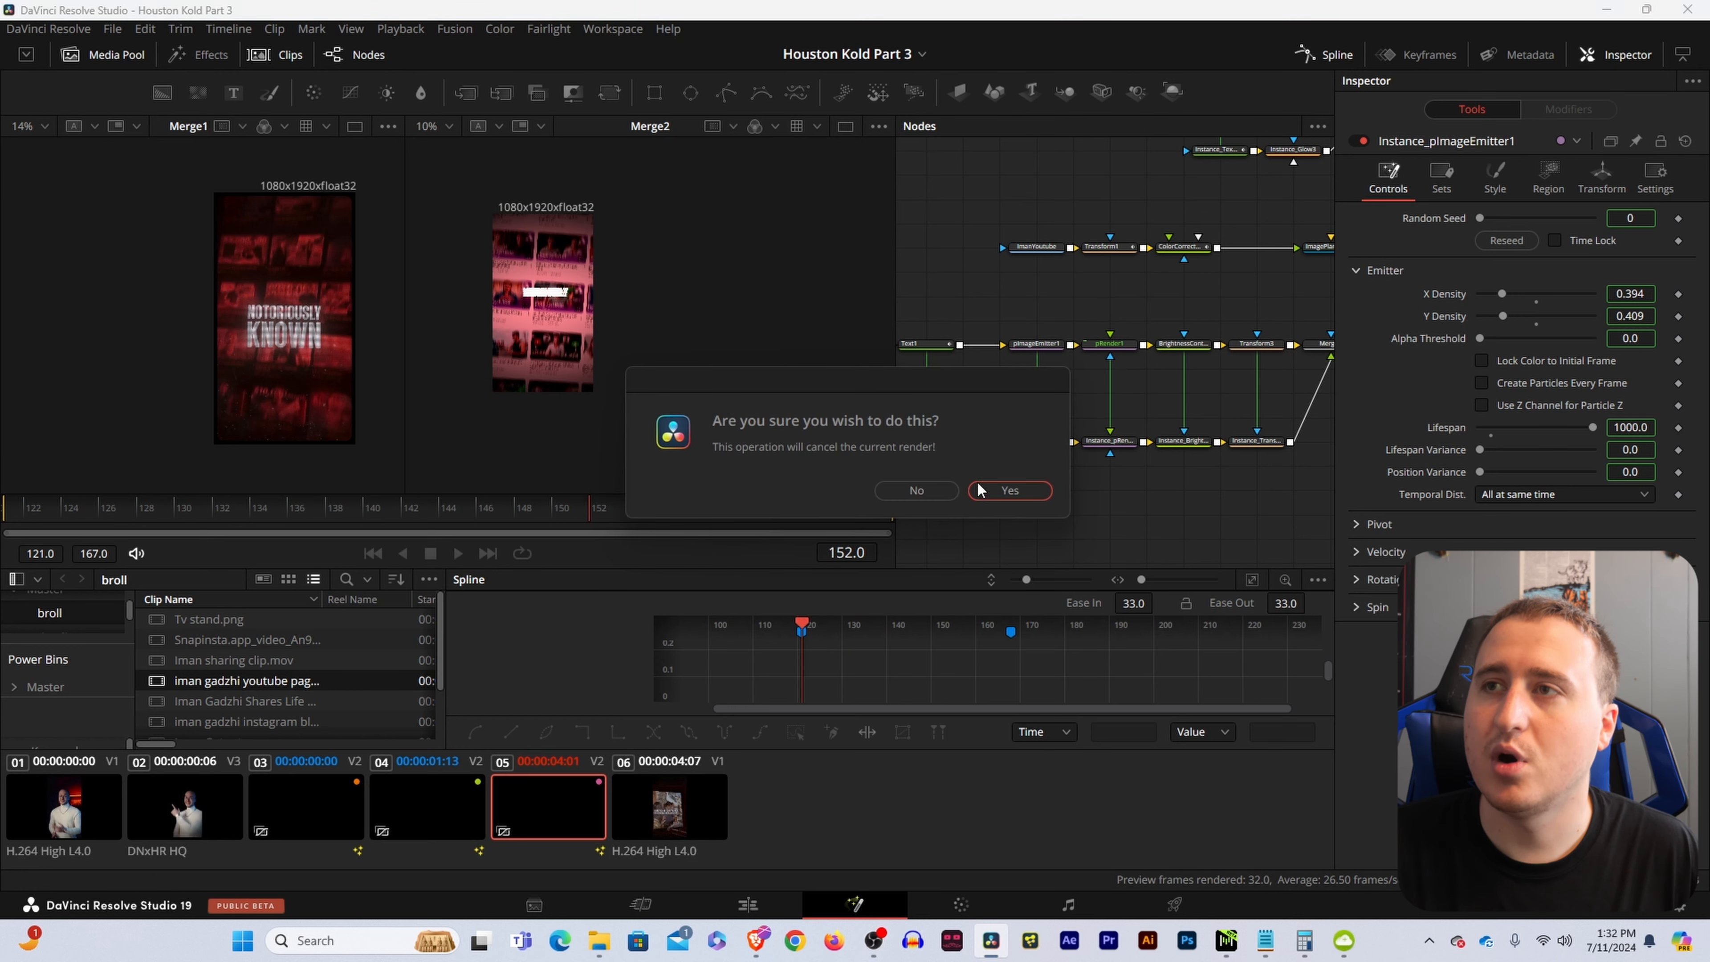
{"action": "left_click", "coordinate": [1012, 492]}
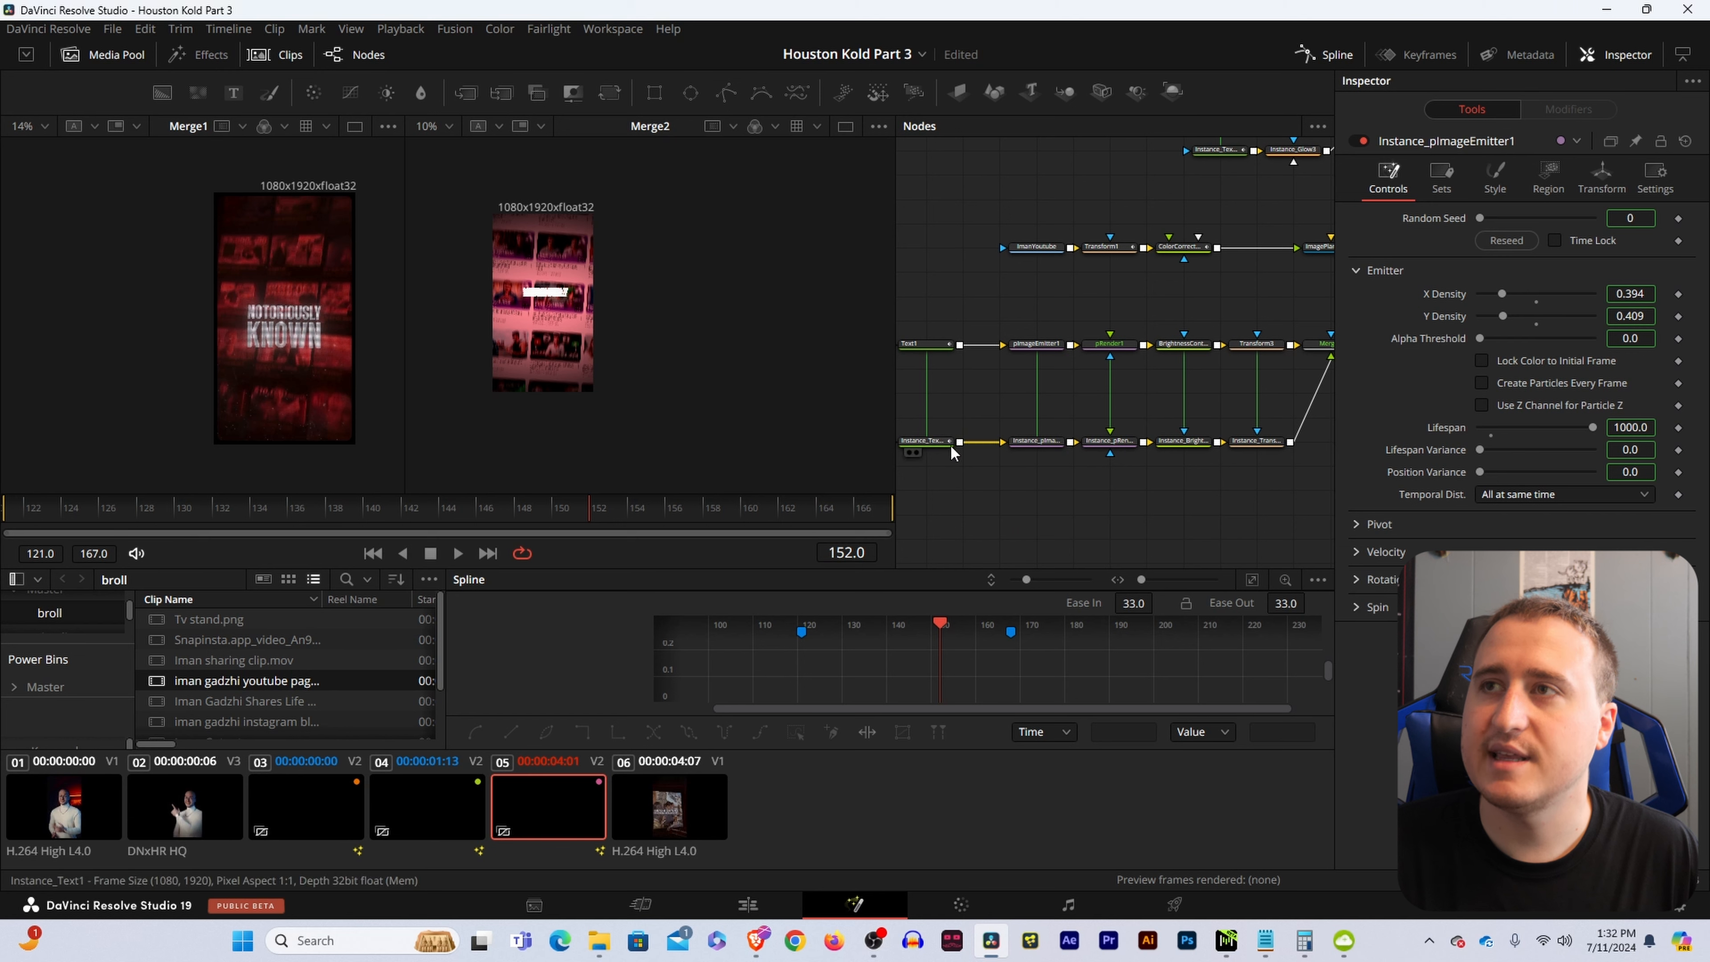
Review pImageEmitter1's emitter settings and examine the particle title up close at frame 122.
{"action": "left_click", "coordinate": [1037, 343]}
{"action": "left_click", "coordinate": [1412, 175]}
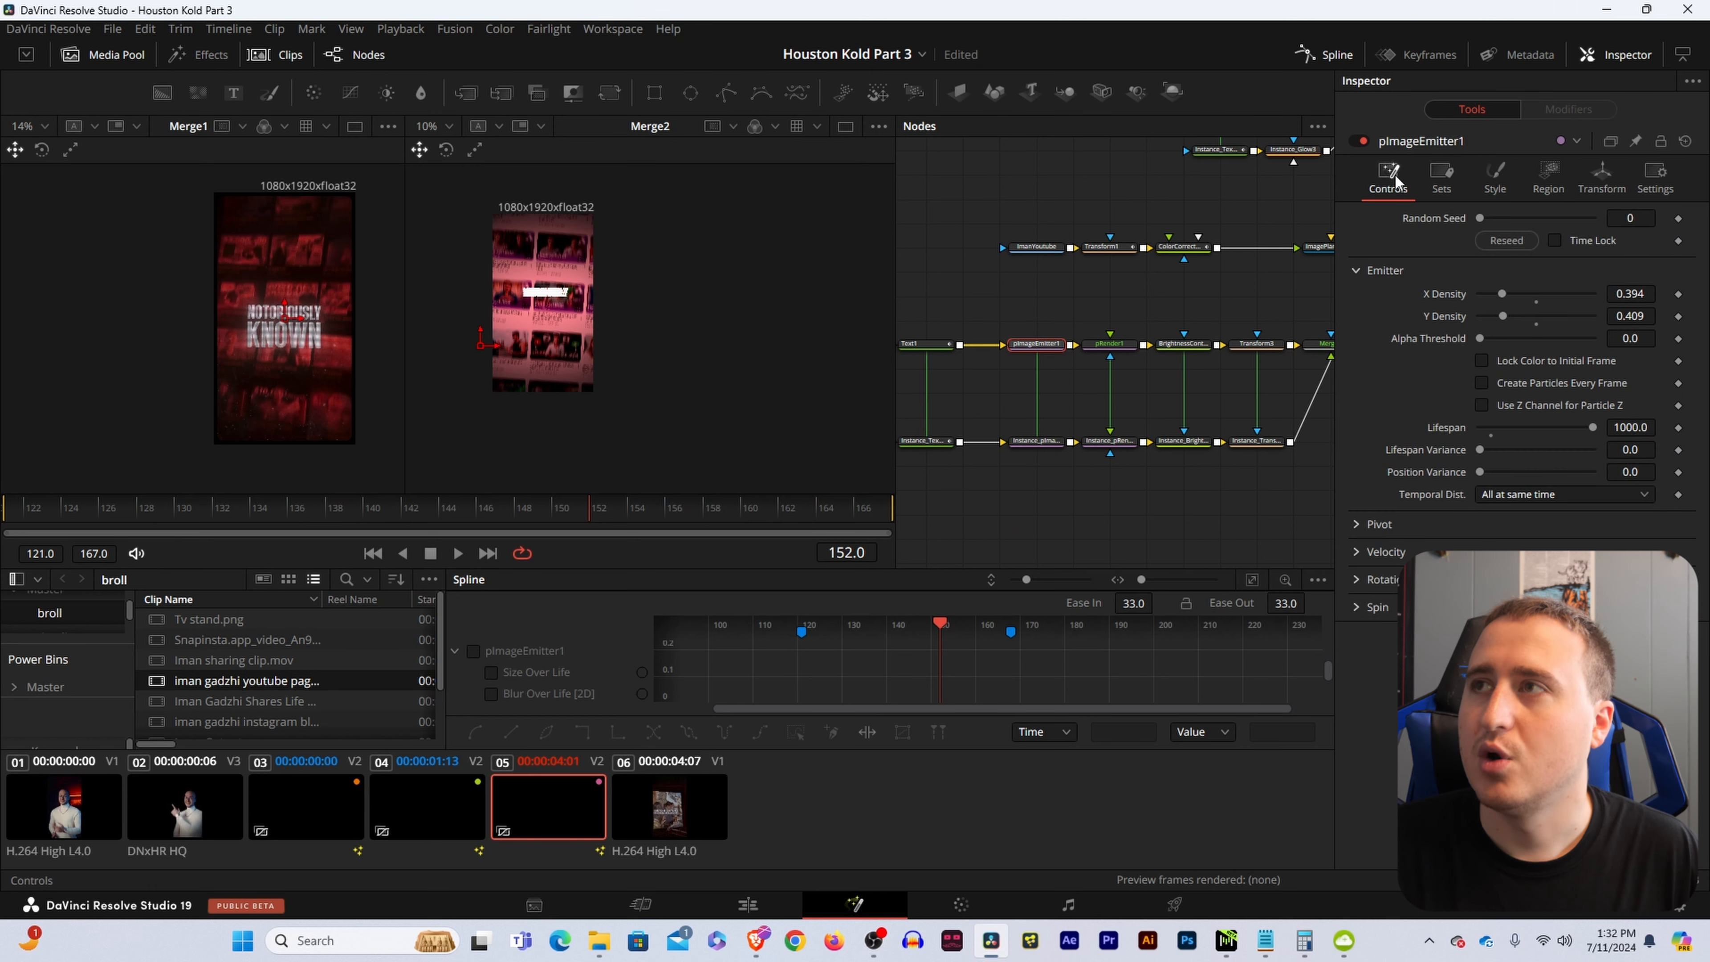
{"action": "left_click", "coordinate": [1106, 347]}
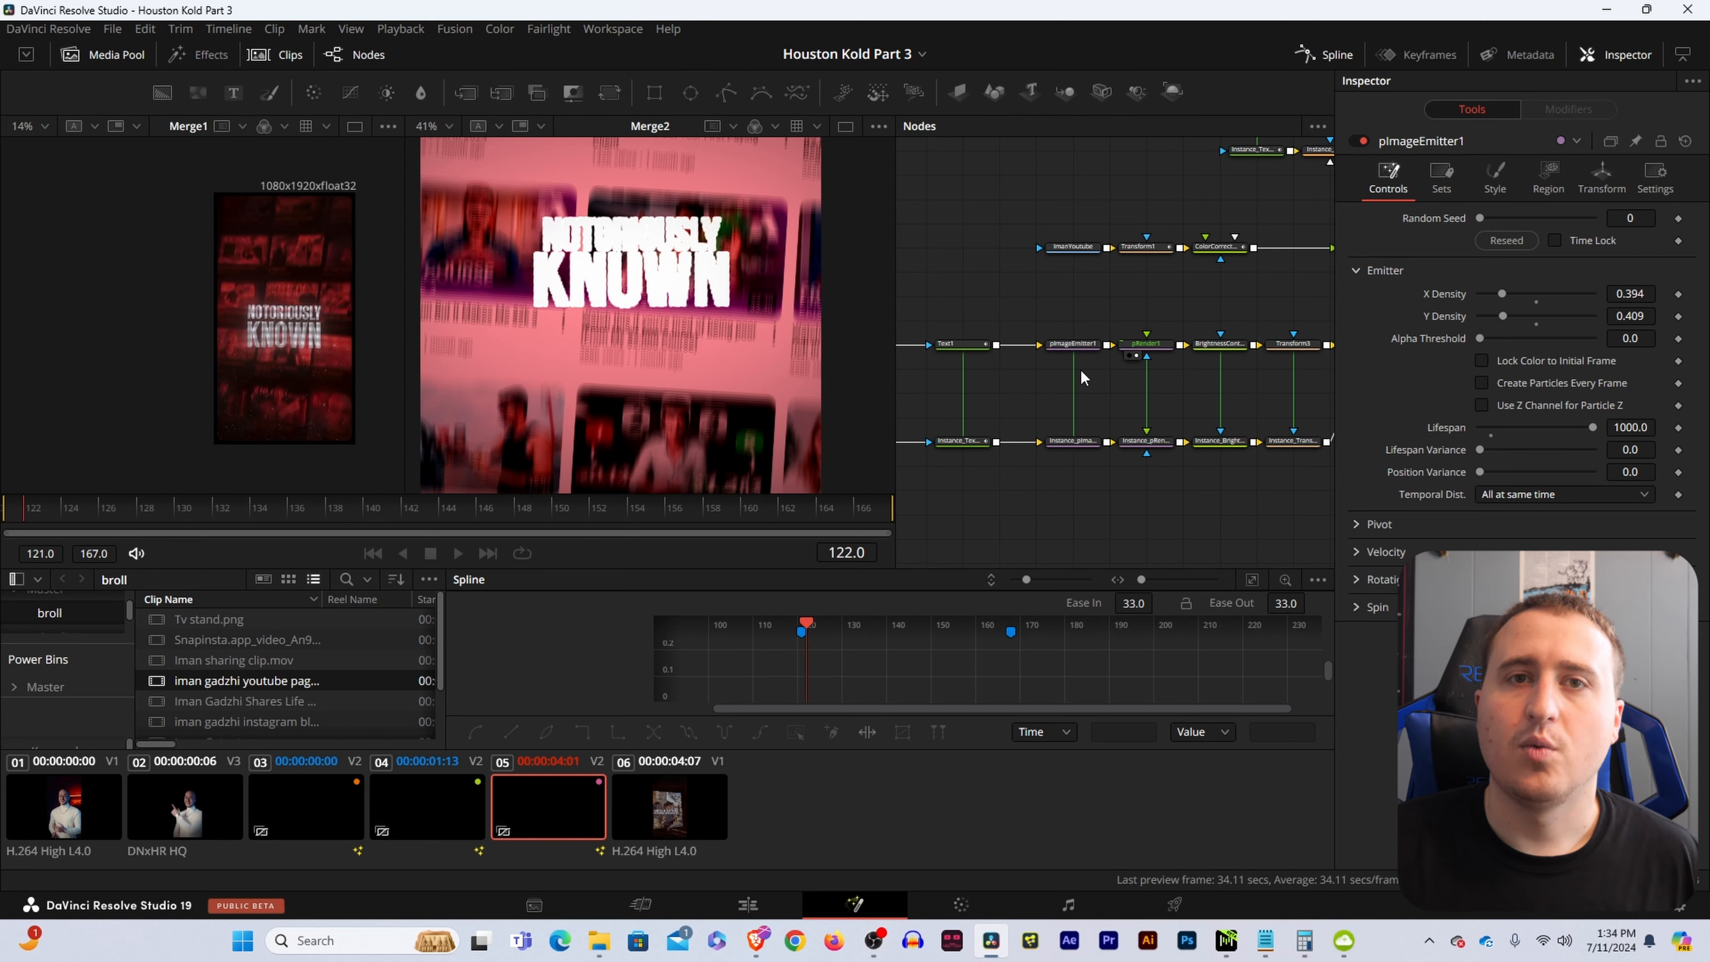
{"action": "scroll", "coordinate": [712, 254], "scroll_direction": "up", "scroll_amount": 2}
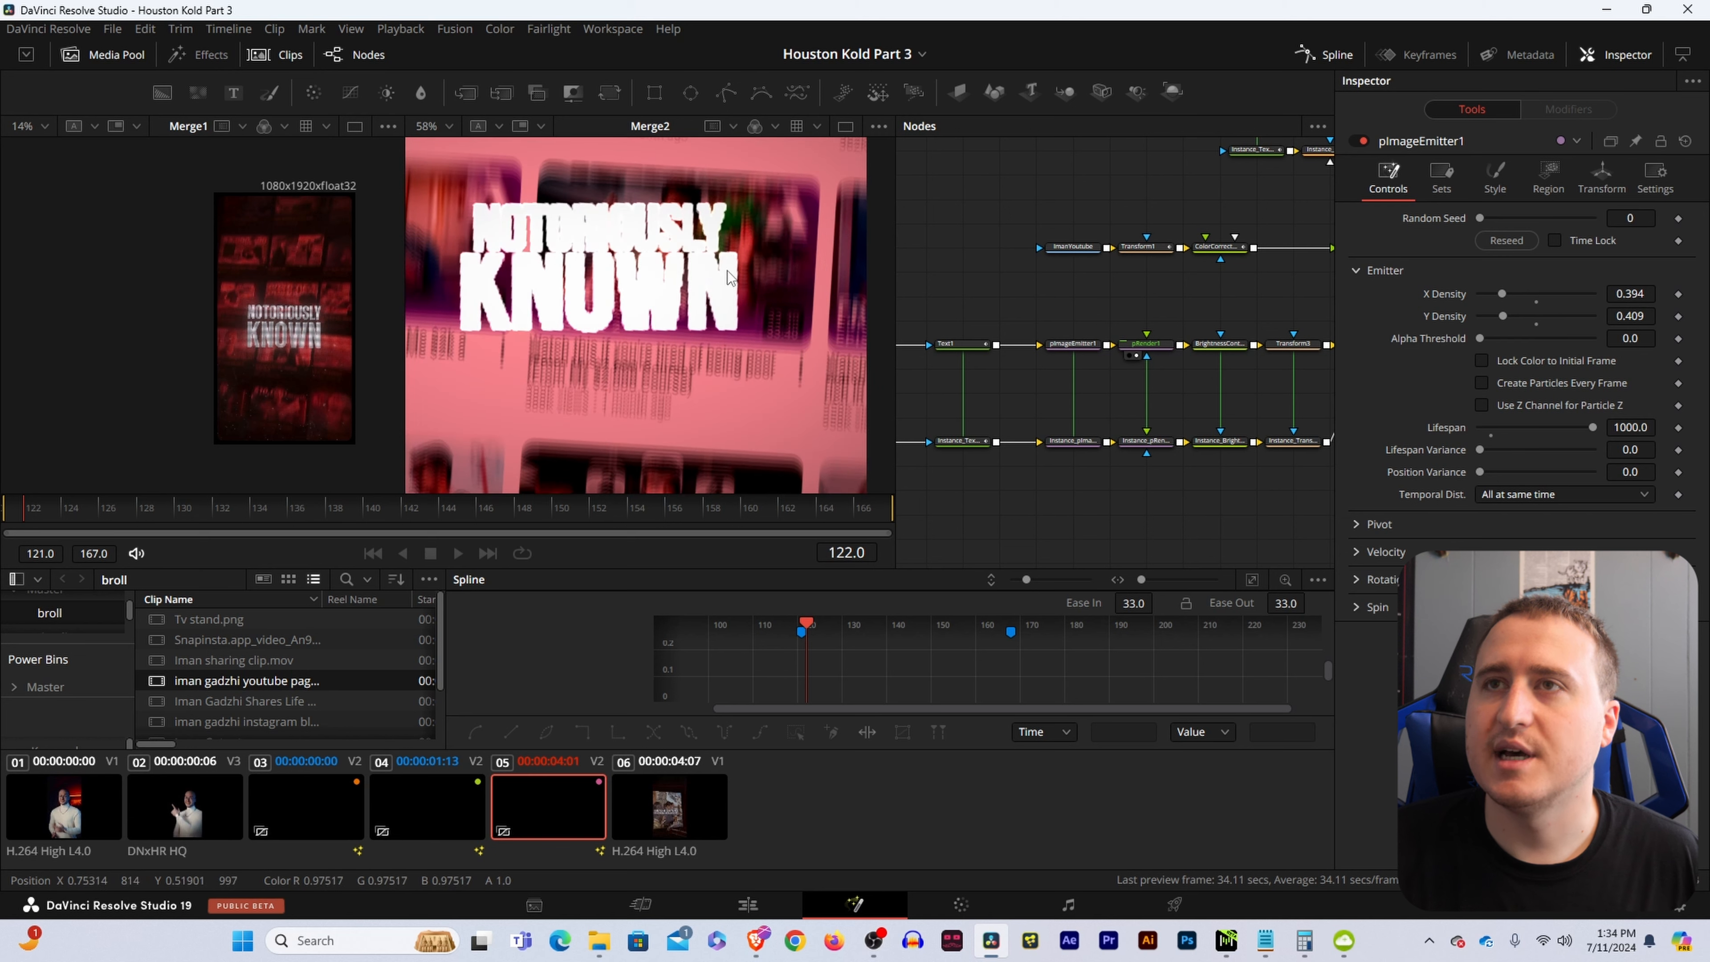
Detach Transform3 and Instance_Transform3 from after the brightness nodes, cancelling the current render.
{"action": "left_click_drag", "start_coordinate": [1255, 379], "coordinate": [1113, 367]}
{"action": "left_click_drag", "start_coordinate": [1121, 298], "coordinate": [994, 546]}
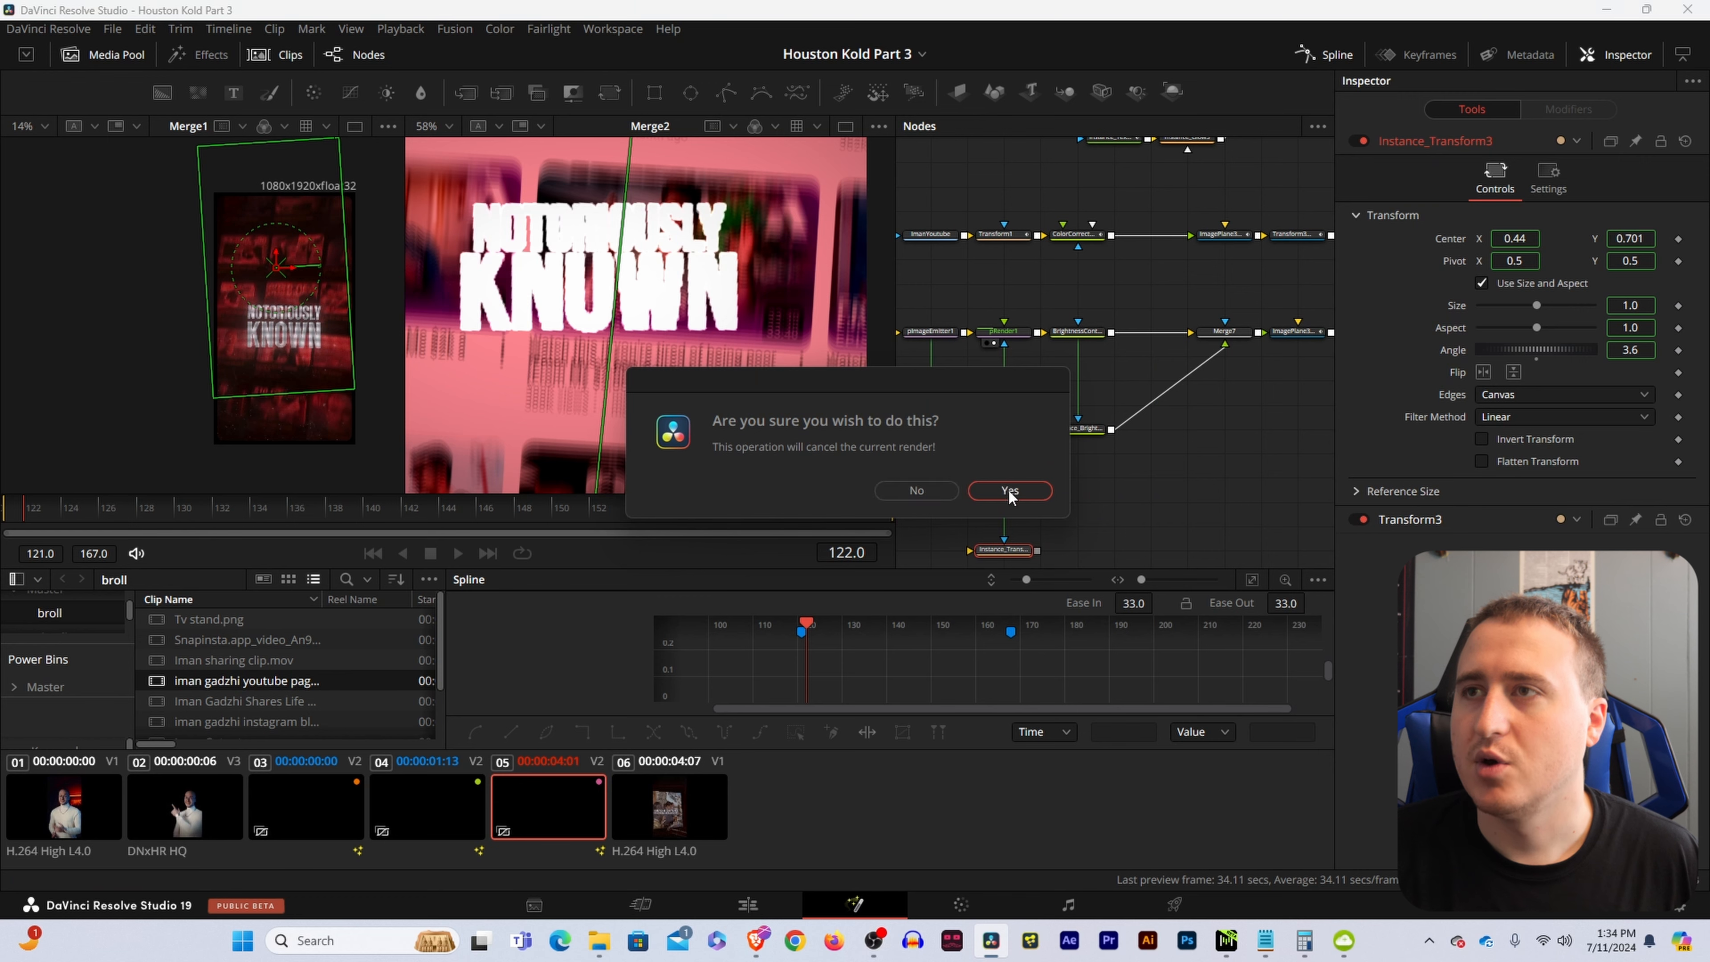
{"action": "left_click", "coordinate": [1009, 490]}
{"action": "left_click_drag", "start_coordinate": [950, 489], "coordinate": [1157, 480]}
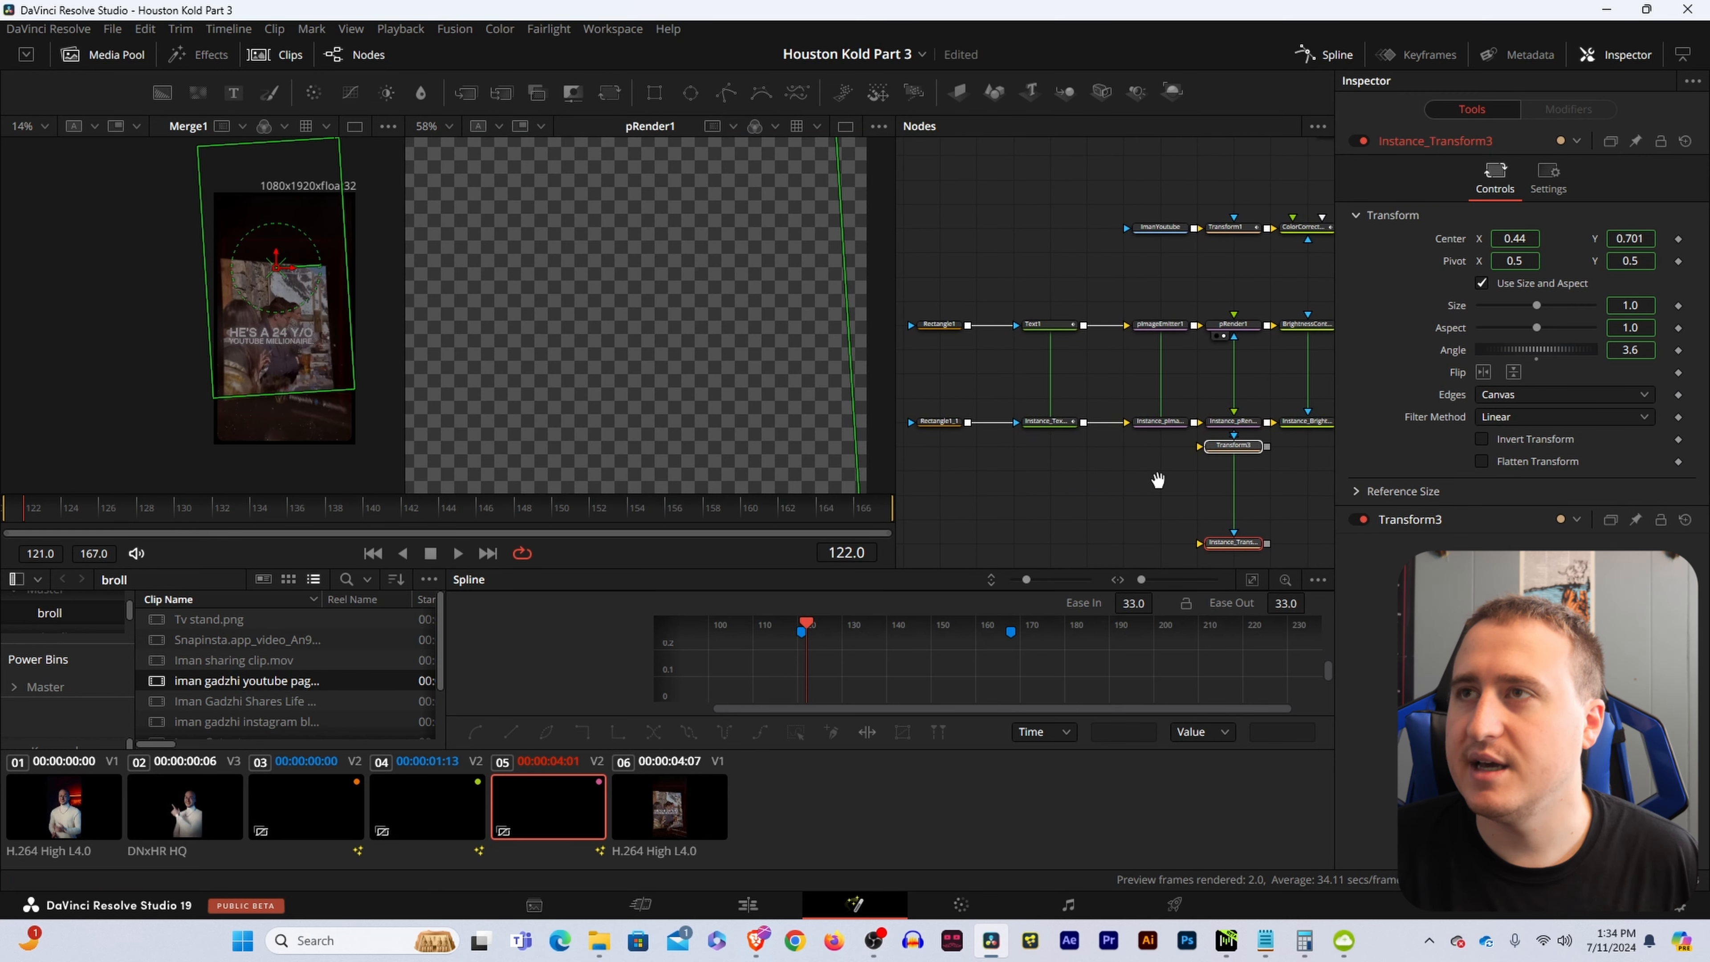
Move Text1, Instance_Text1 and their rectangle masks away from the image emitters to make room between them.
{"action": "left_click_drag", "start_coordinate": [1093, 287], "coordinate": [920, 427]}
{"action": "left_click_drag", "start_coordinate": [999, 467], "coordinate": [1113, 461]}
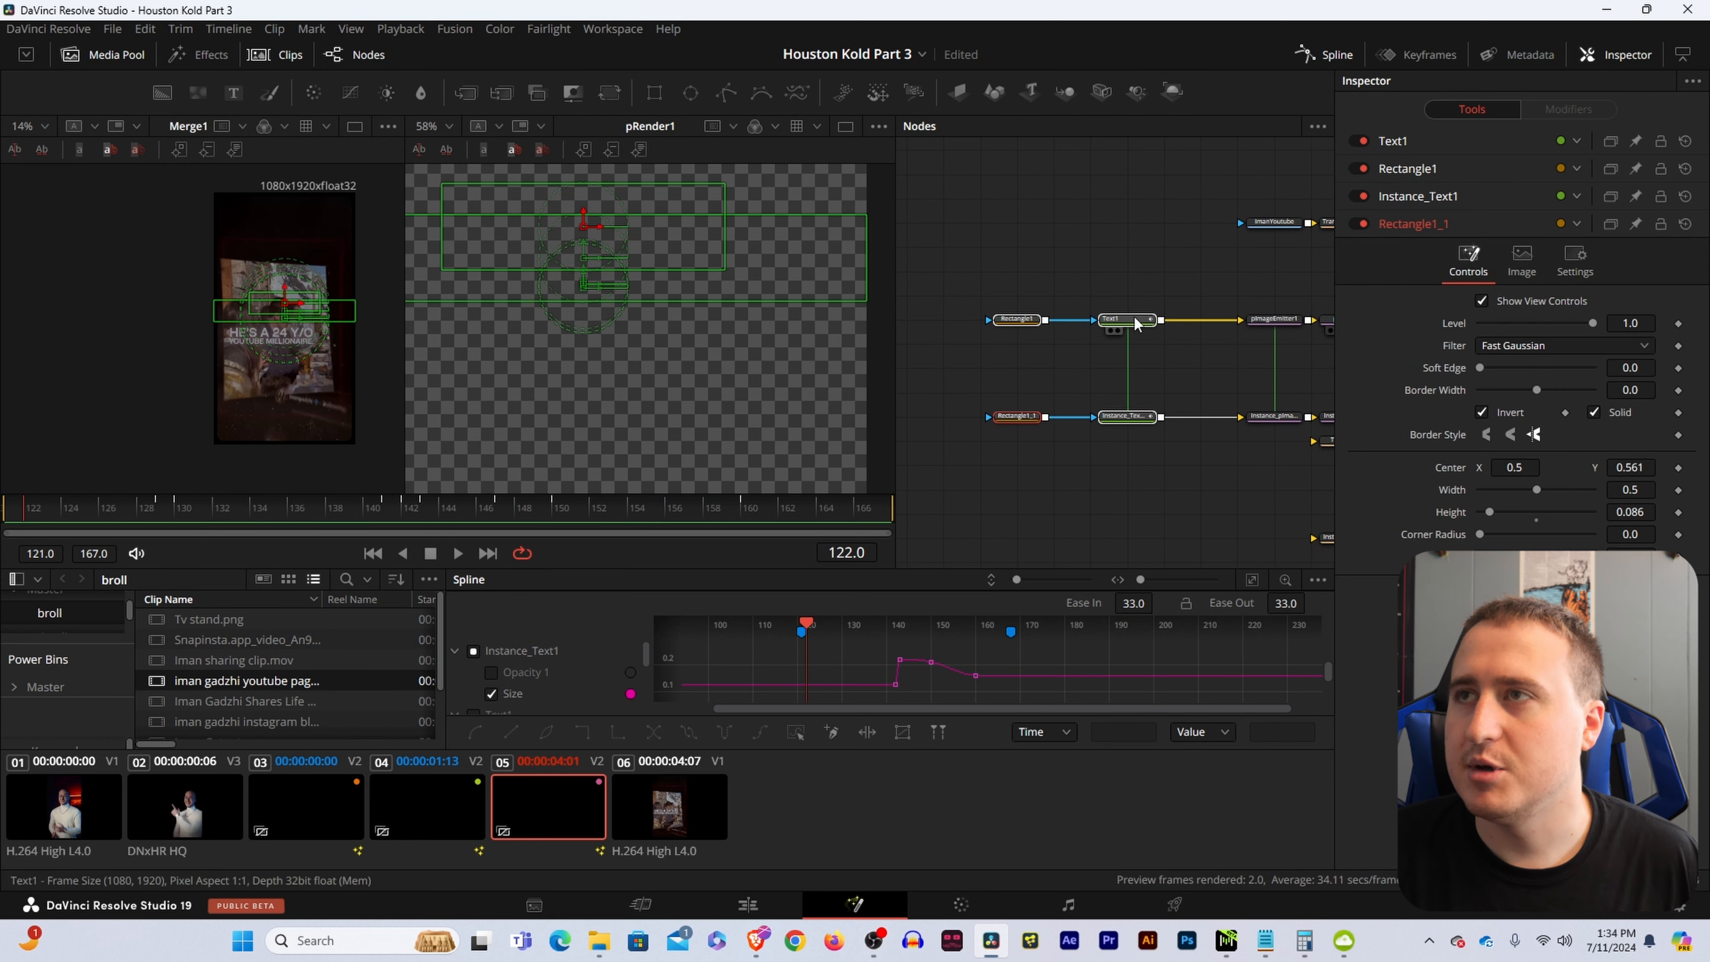
{"action": "left_click_drag", "start_coordinate": [1134, 324], "coordinate": [1012, 329]}
{"action": "left_click", "coordinate": [1114, 485]}
Insert Transform3 and its instance between the text nodes and their image emitters, and check Transform3's motion blur settings.
{"action": "left_click_drag", "start_coordinate": [1179, 489], "coordinate": [991, 448]}
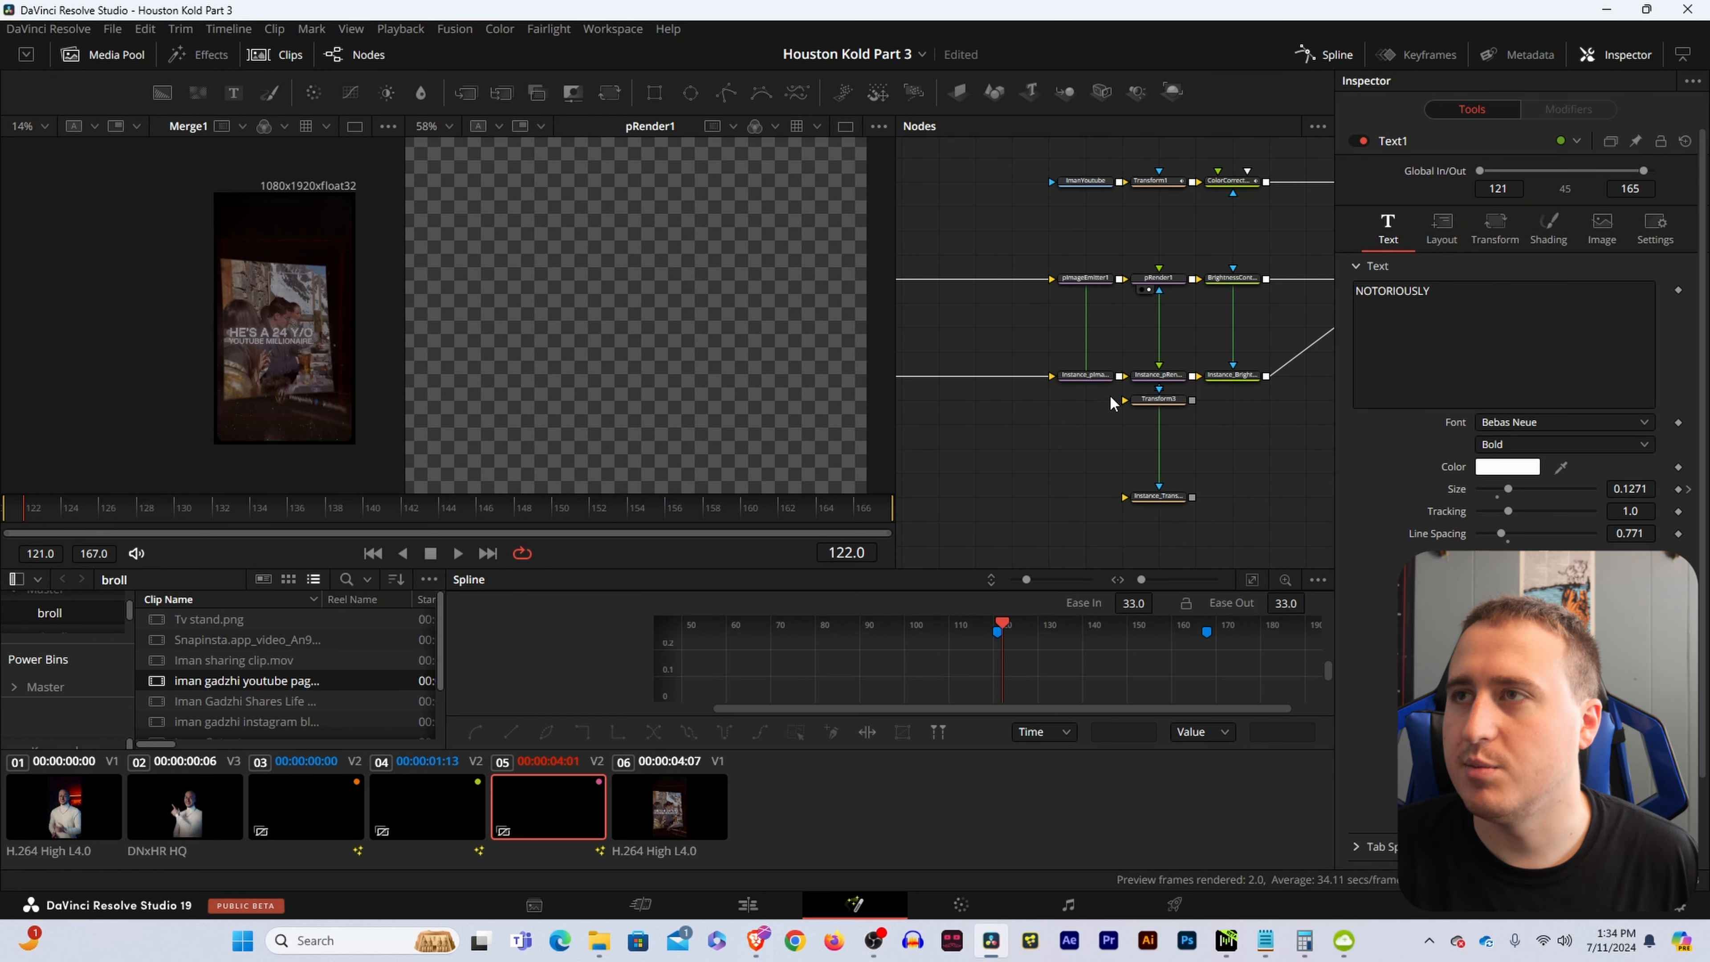
{"action": "left_click_drag", "start_coordinate": [1112, 403], "coordinate": [960, 381]}
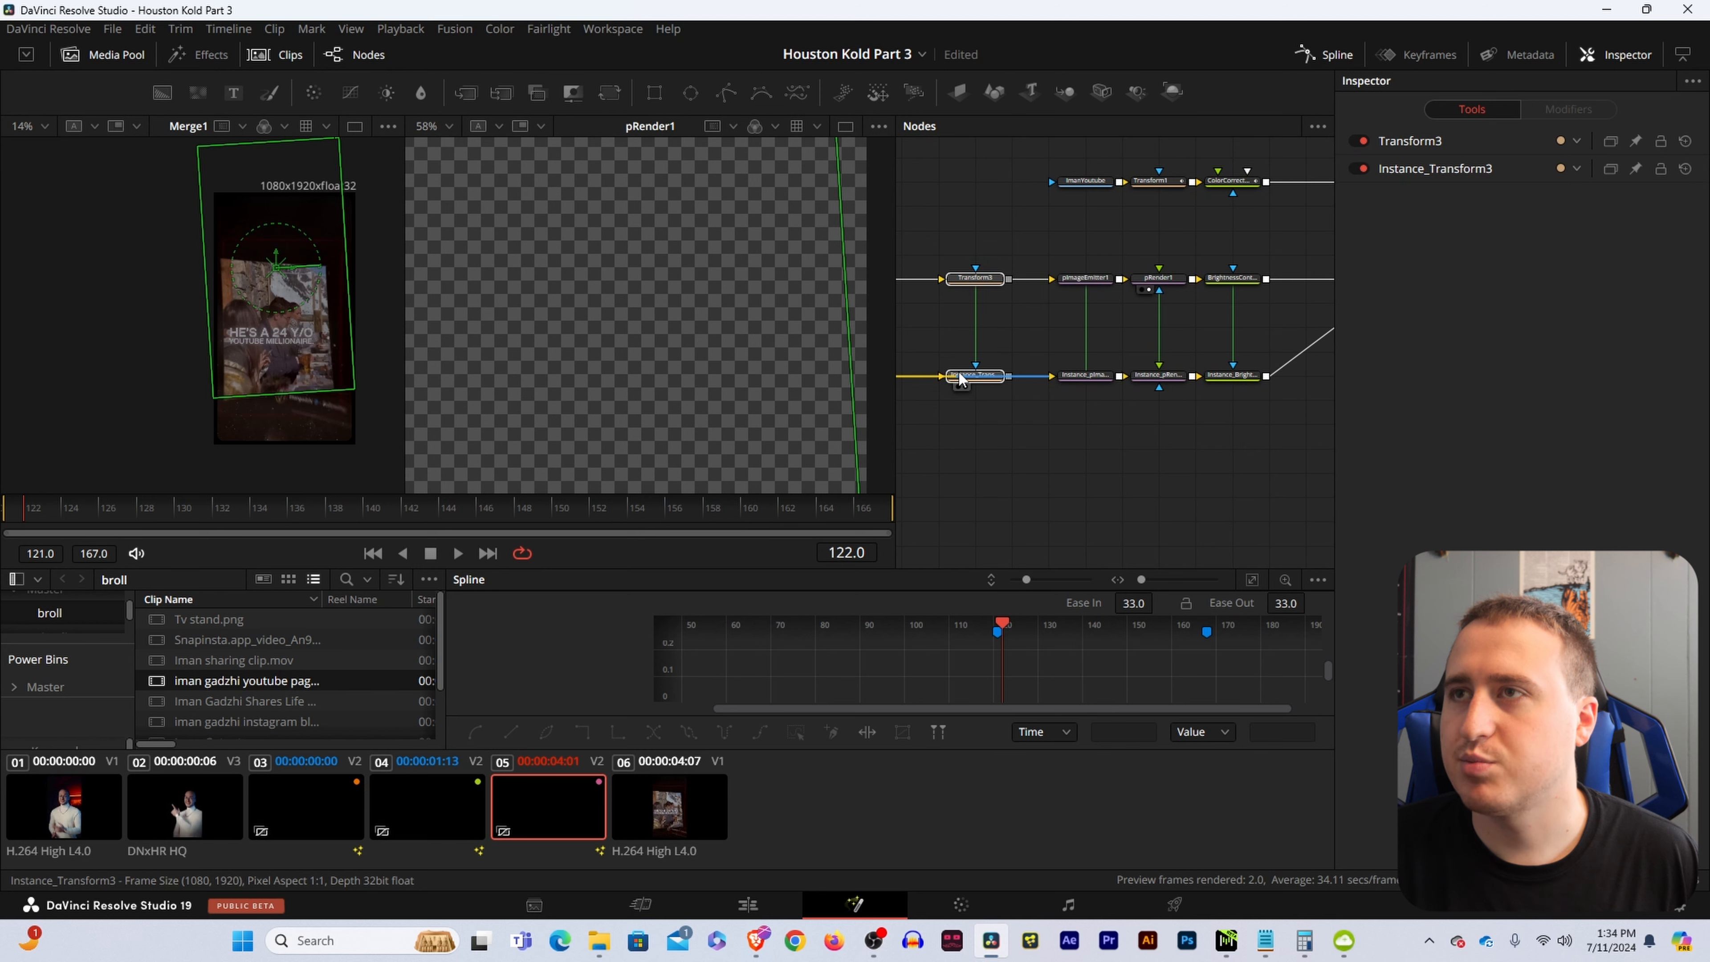
{"action": "left_click", "coordinate": [977, 280]}
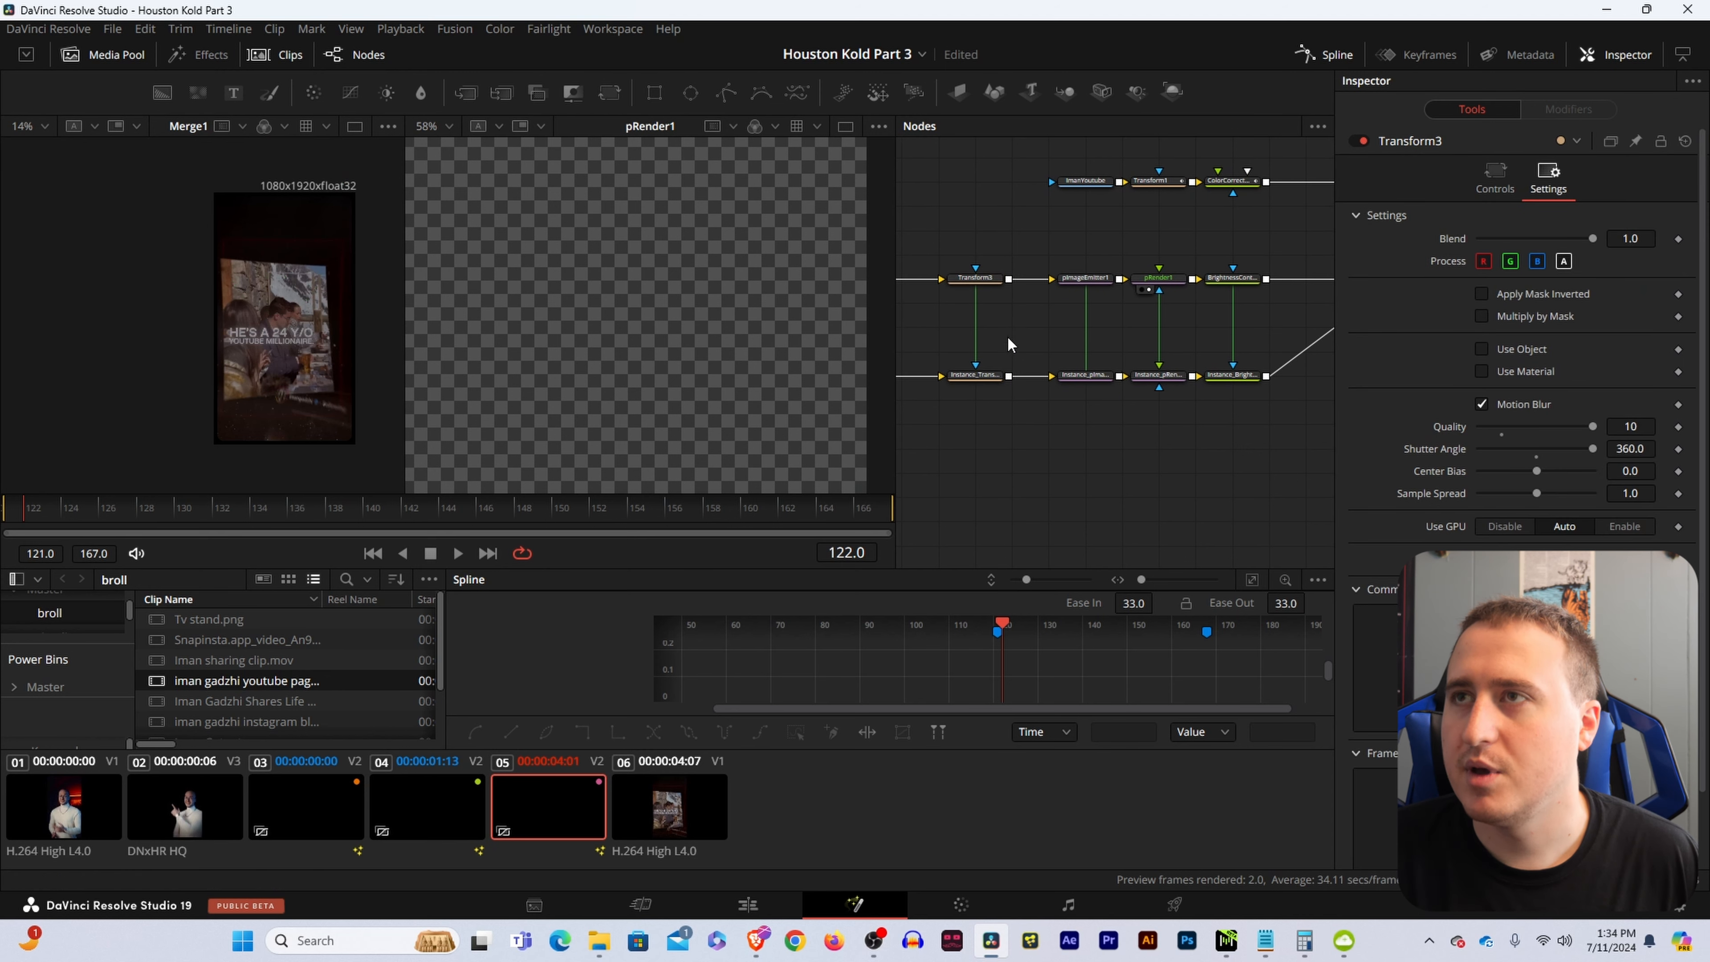
{"action": "mouse_move", "coordinate": [1008, 343]}
{"action": "left_mouse_down"}
{"action": "mouse_move", "coordinate": [1205, 351]}
{"action": "mouse_move", "coordinate": [1002, 346]}
{"action": "left_mouse_up"}
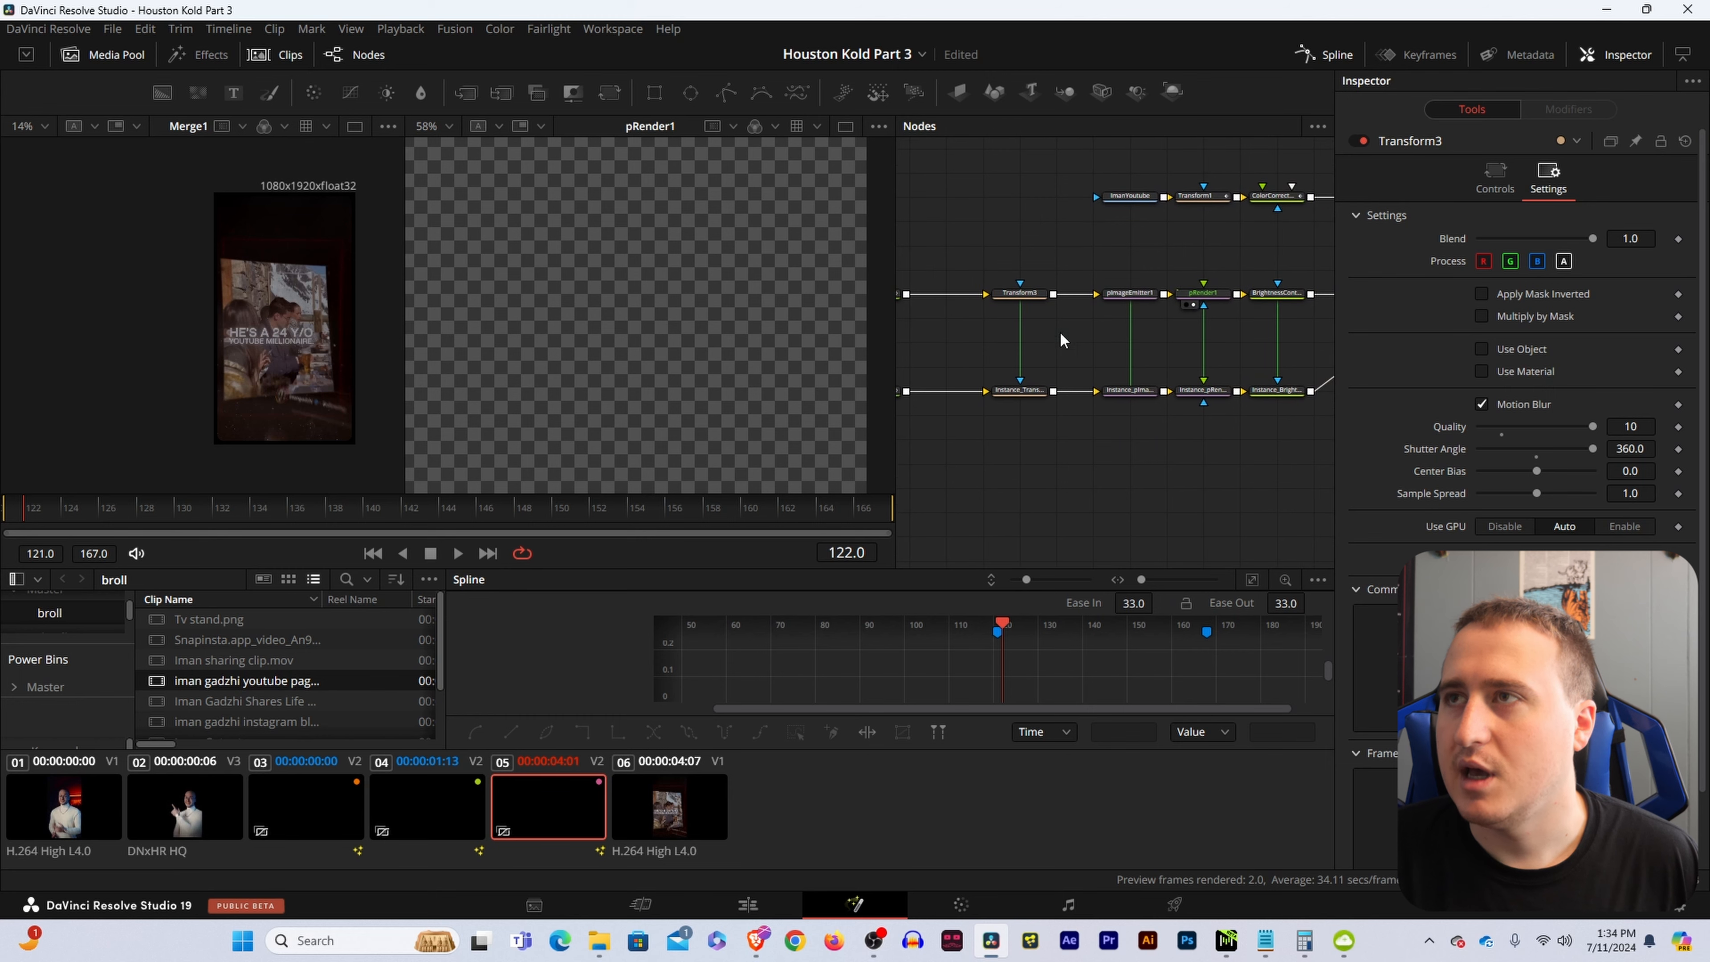
{"action": "left_click", "coordinate": [1205, 294]}
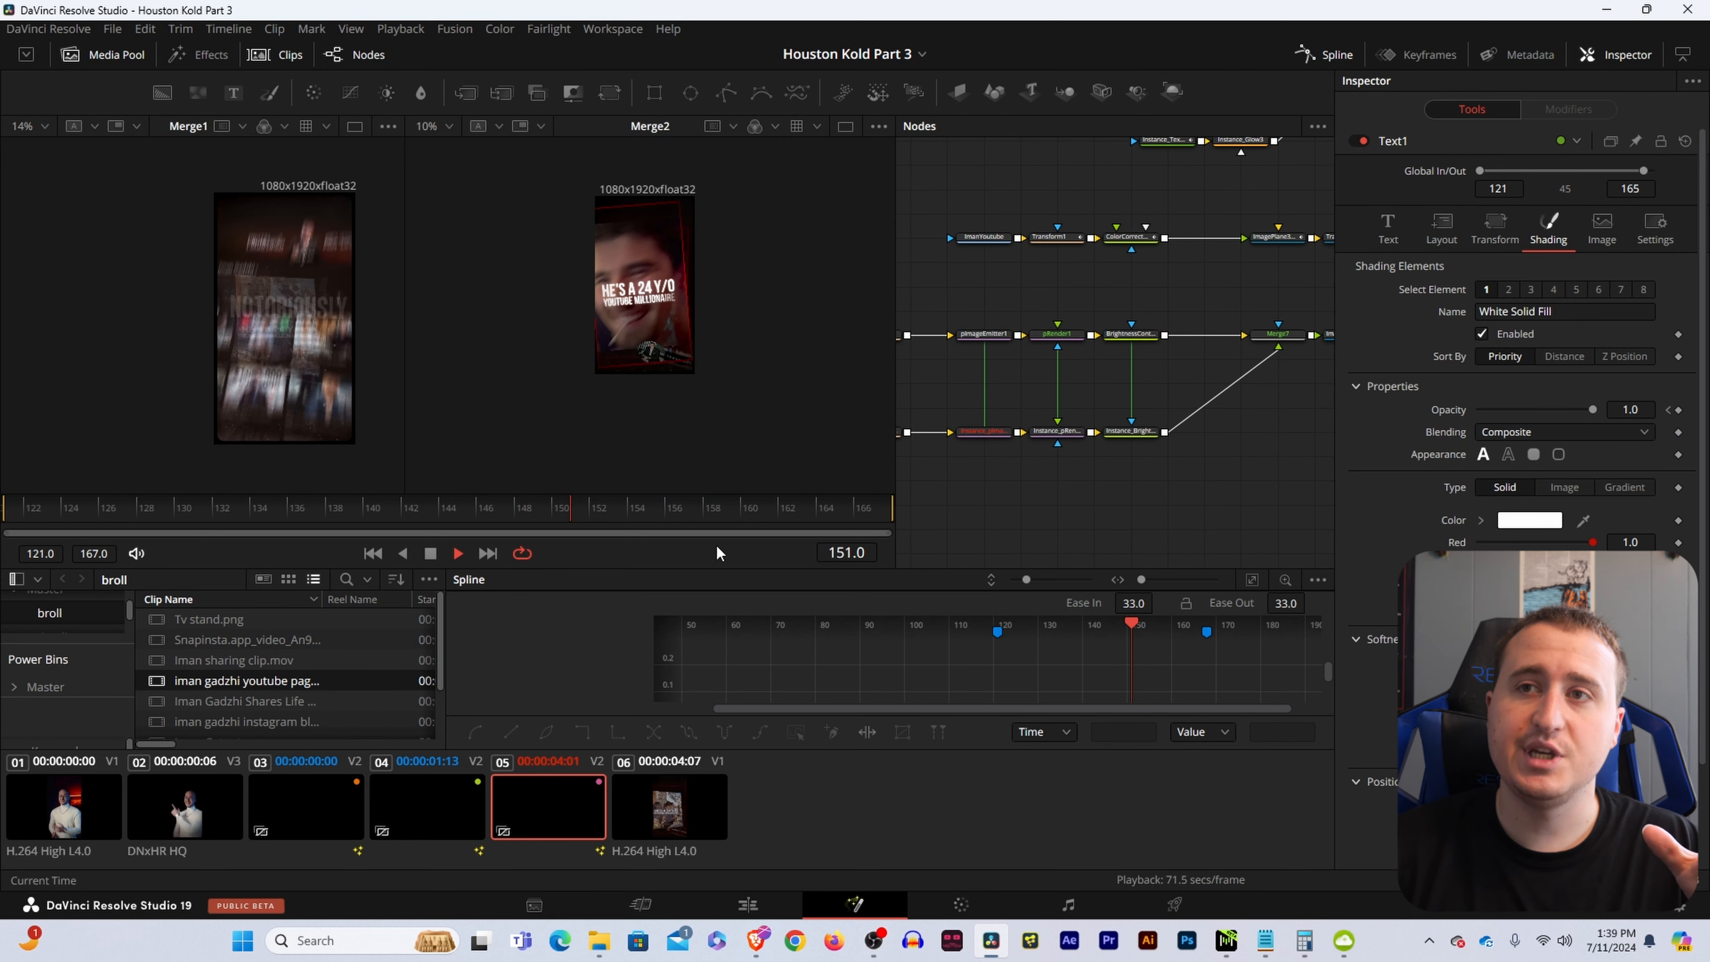
Turn off High Quality and Motion Blur for the composition's preview playback.
{"action": "right_click", "coordinate": [617, 554]}
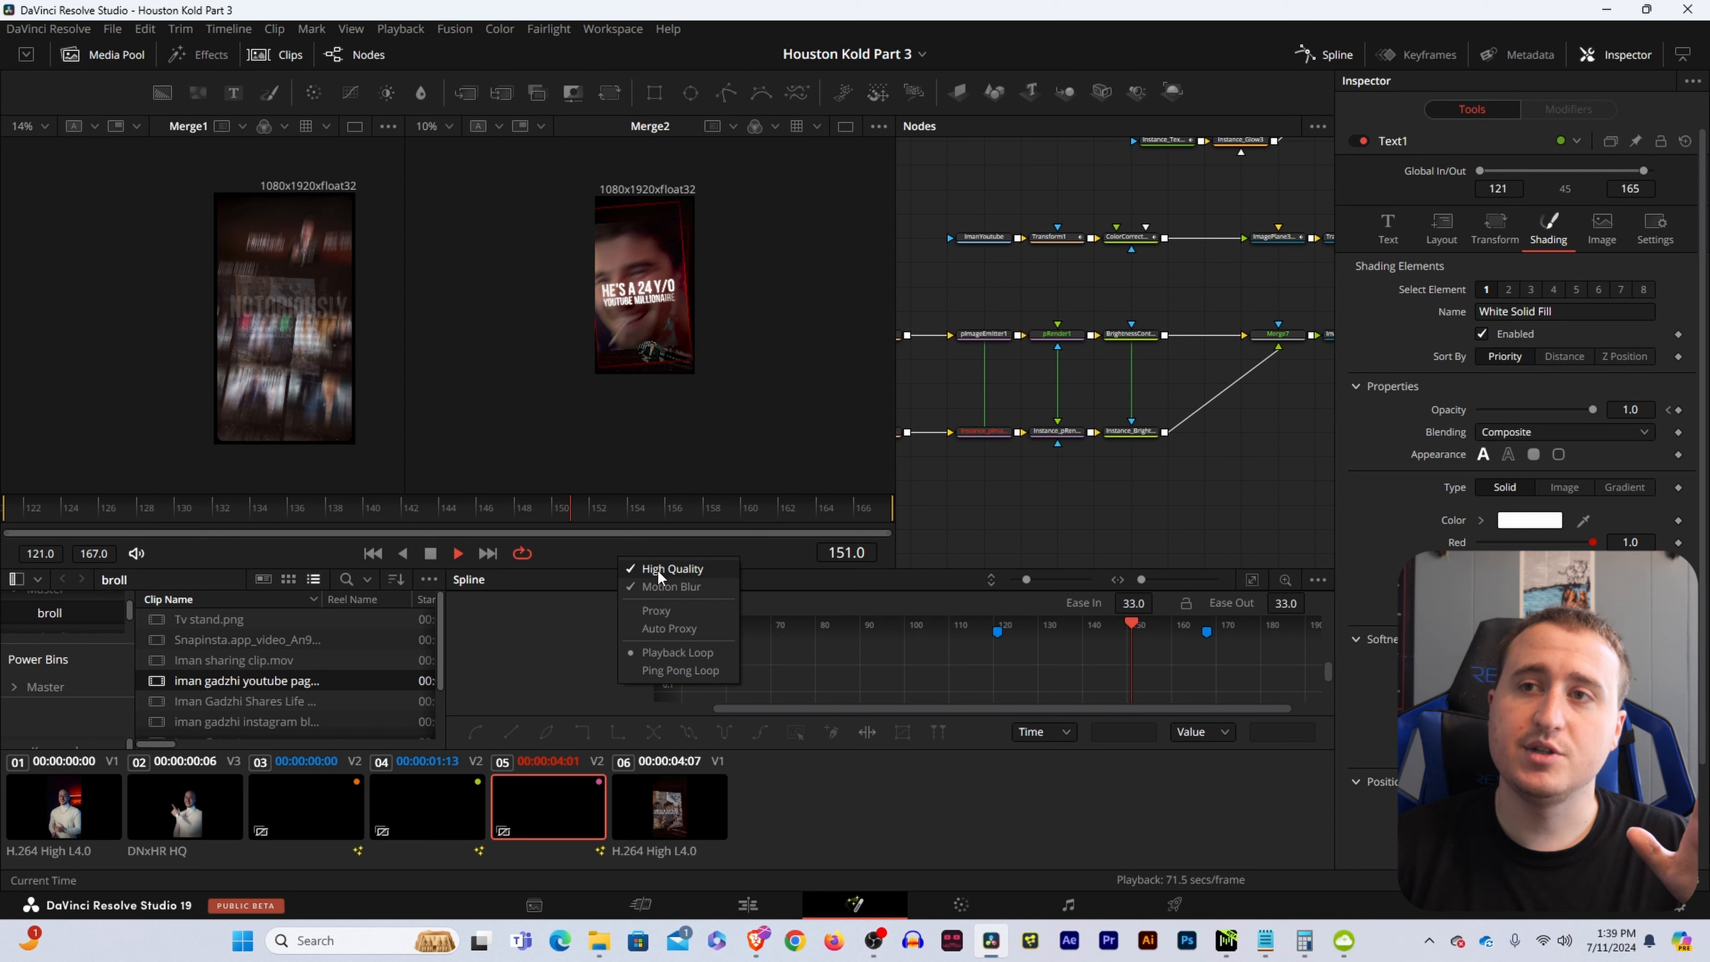
{"action": "left_click", "coordinate": [657, 569]}
{"action": "right_click", "coordinate": [635, 556]}
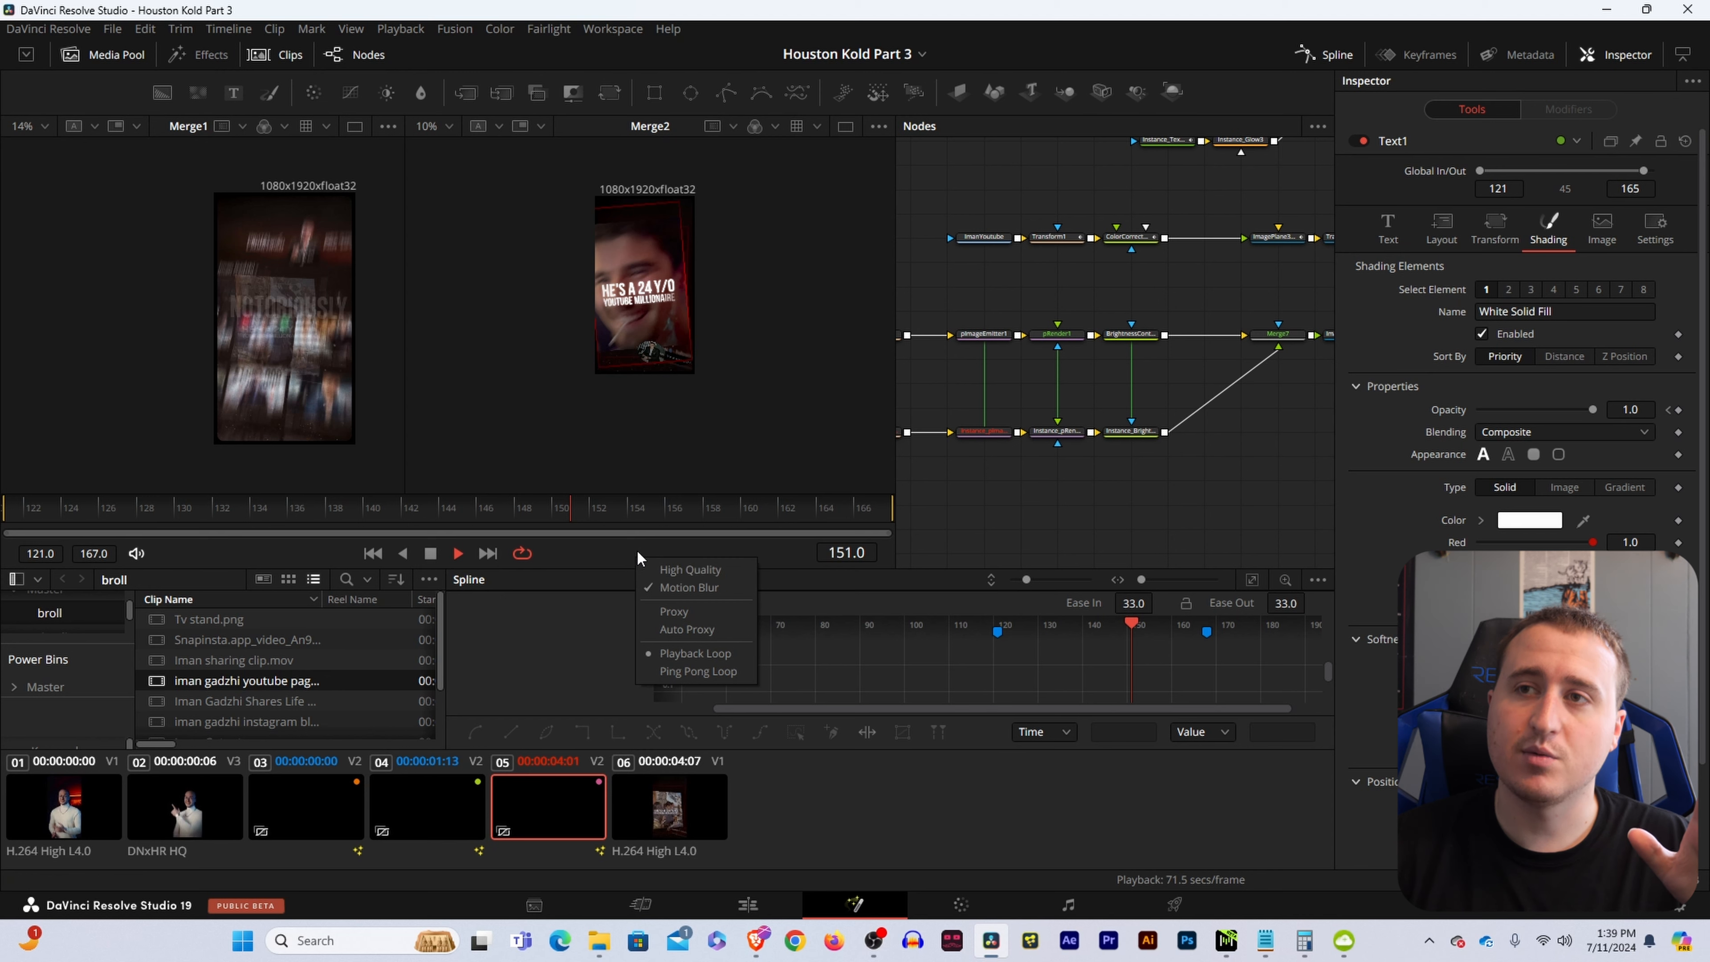
{"action": "left_click", "coordinate": [671, 585]}
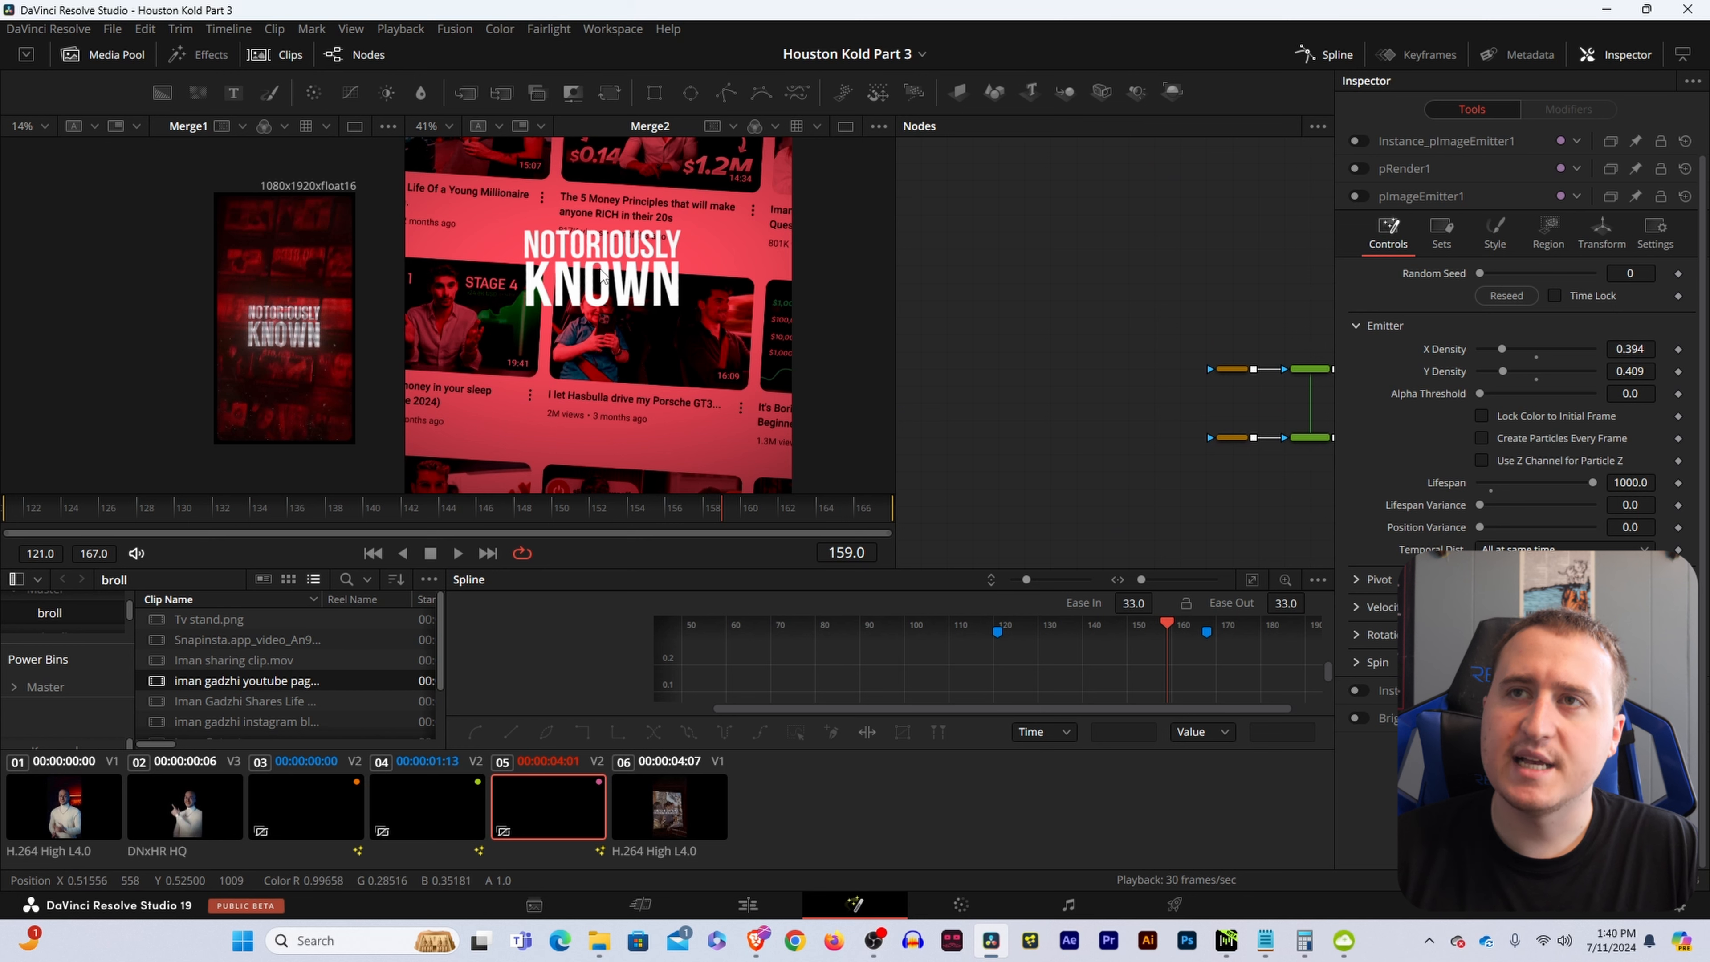
Reduce the height of the Rectangle1_1 mask feeding Instance_Text1.
{"action": "left_click", "coordinate": [1234, 437]}
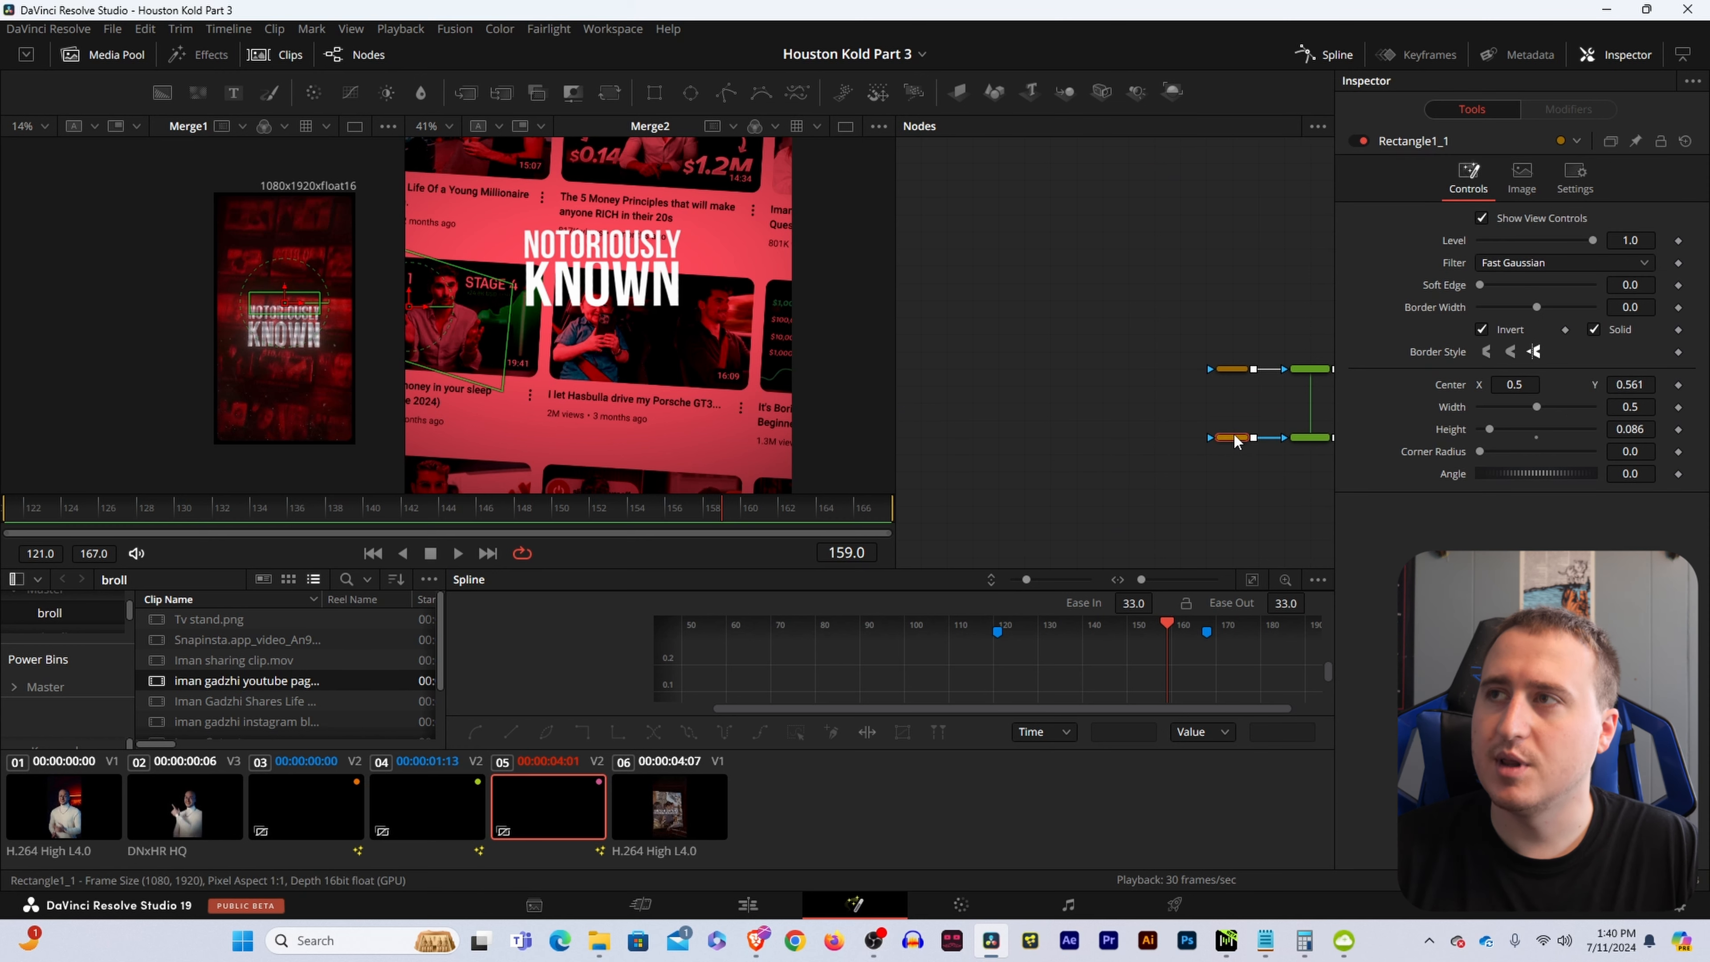
{"action": "left_click_drag", "start_coordinate": [1628, 427], "coordinate": [1586, 427]}
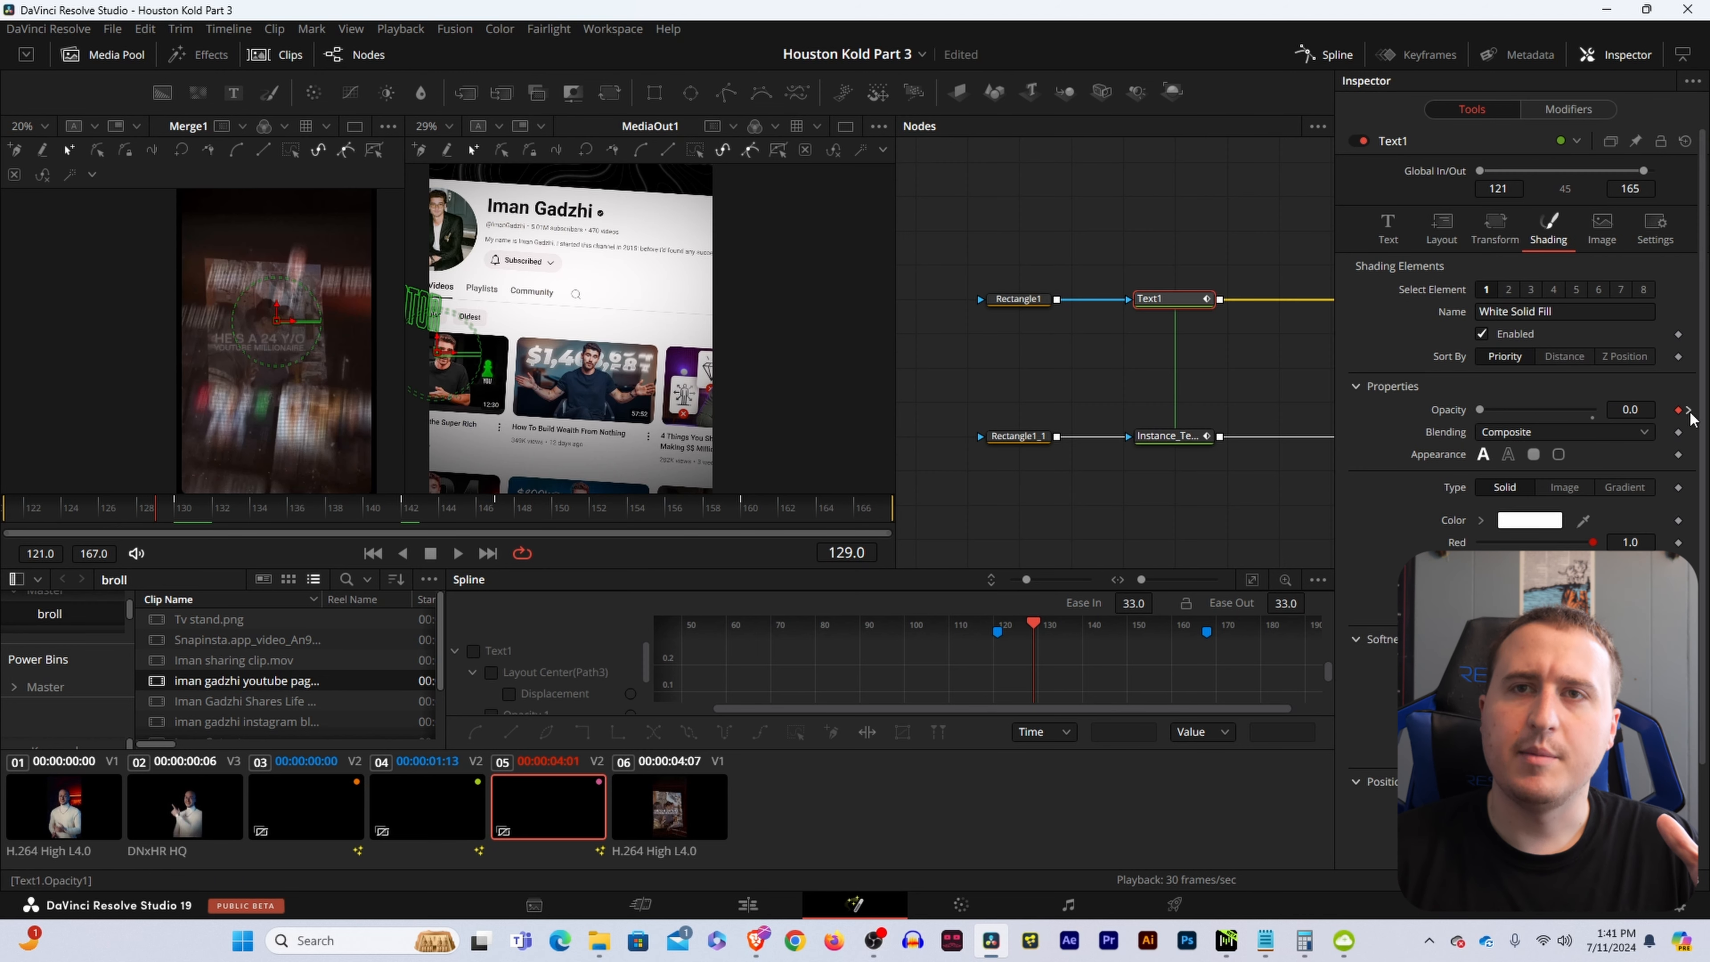
Lower Text1's opacity at frame 130 to about 0.015, and scrub to frame 152 to check the fade-in.
{"action": "left_click", "coordinate": [1689, 413]}
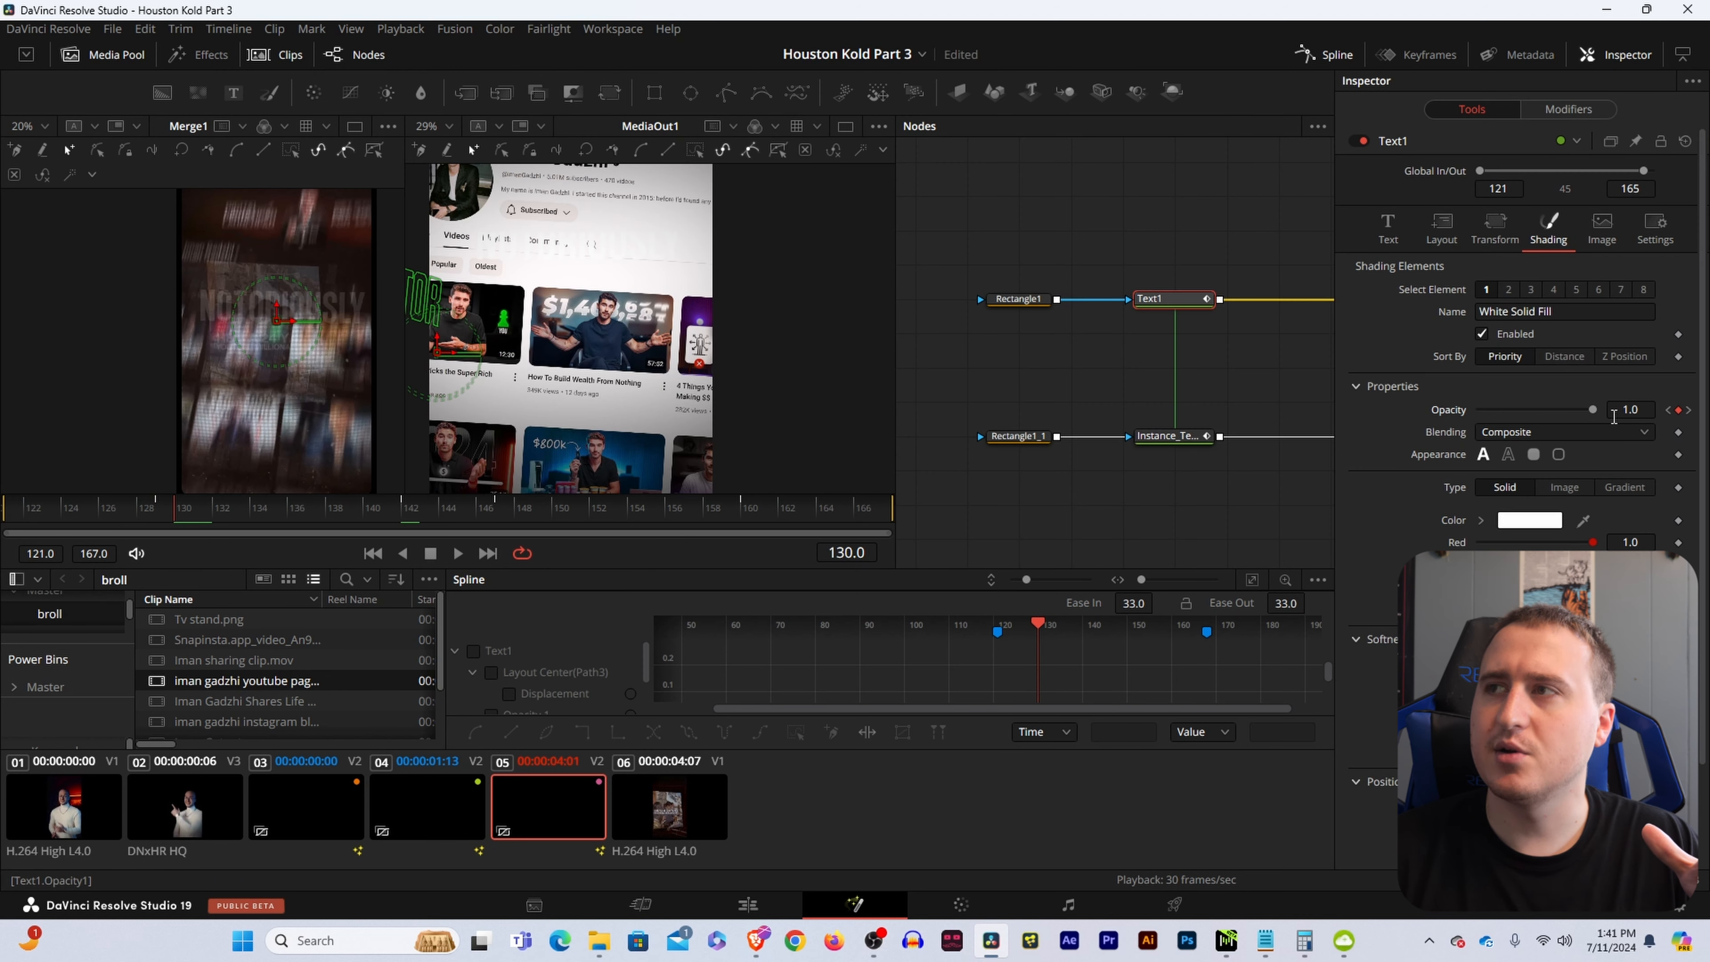
{"action": "left_click_drag", "start_coordinate": [1639, 411], "coordinate": [1590, 411]}
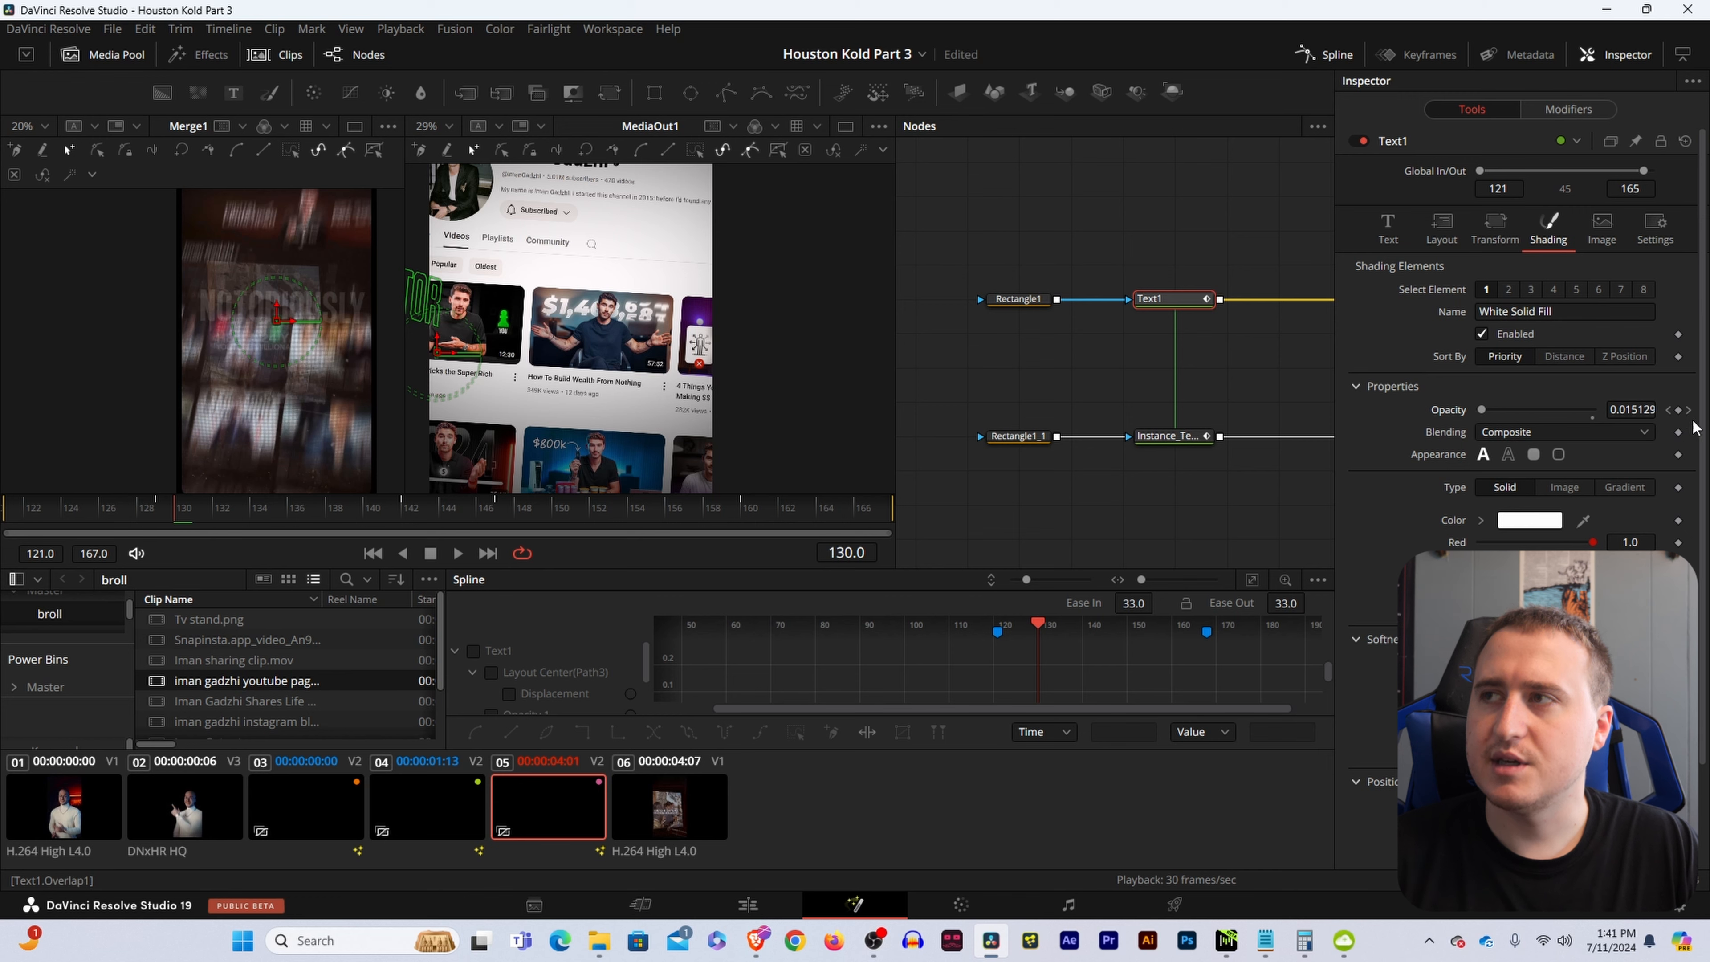
{"action": "left_click_drag", "start_coordinate": [170, 505], "coordinate": [599, 564]}
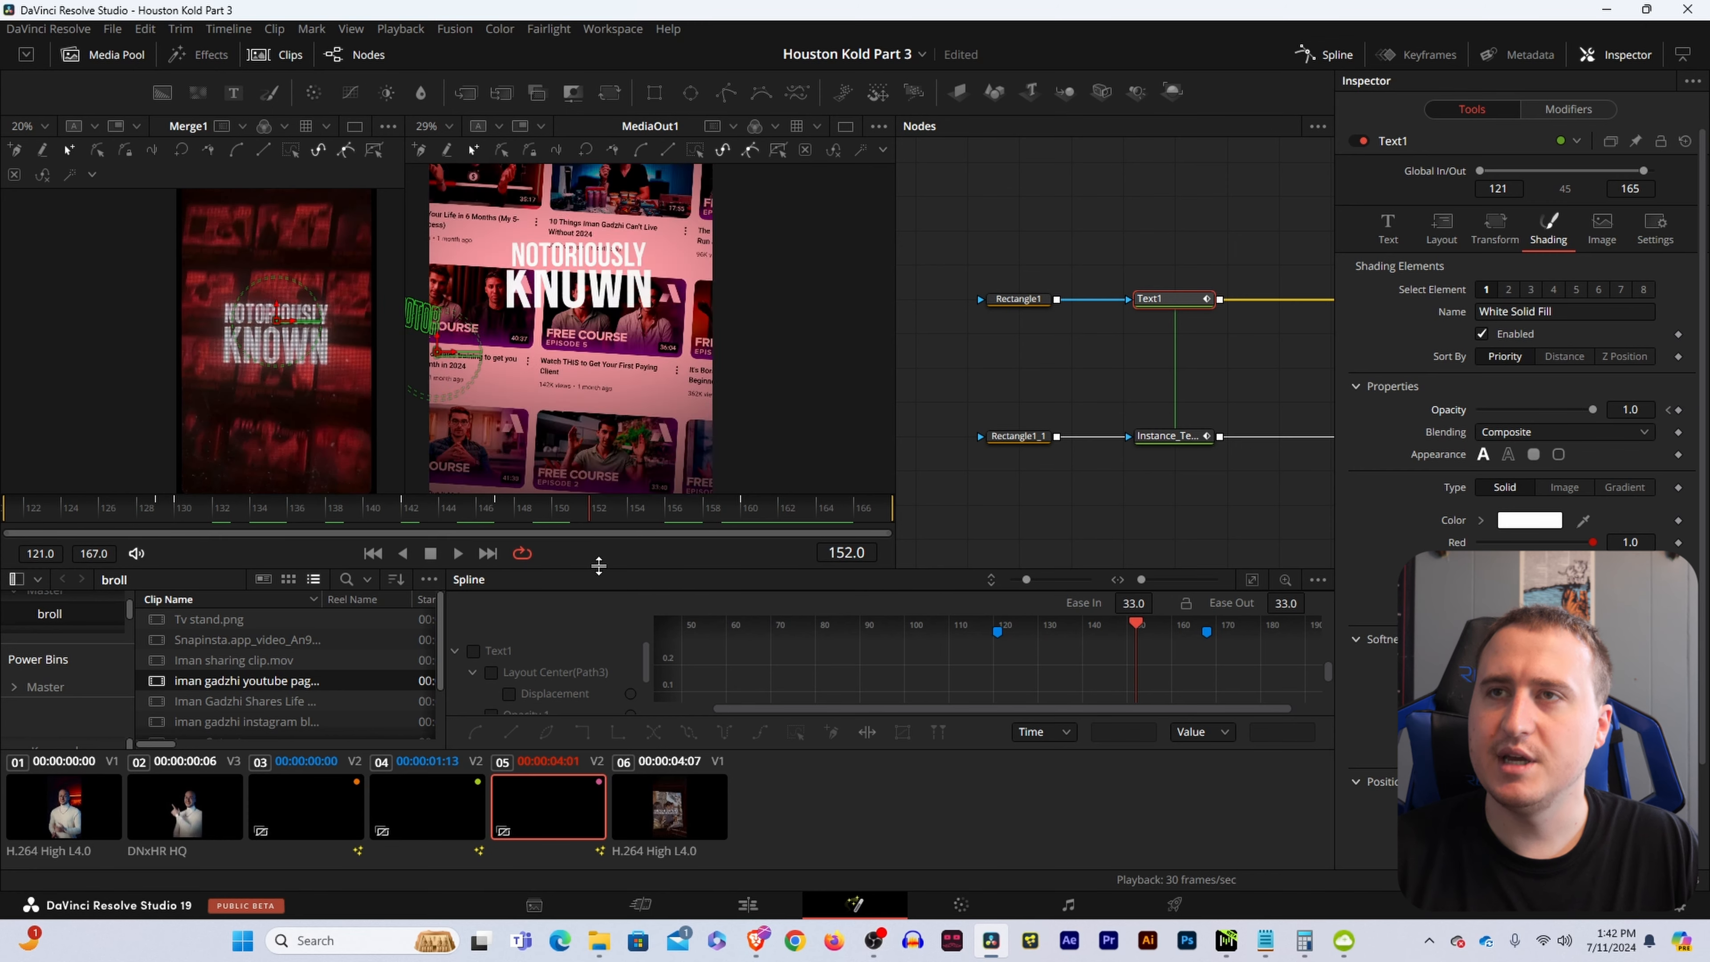